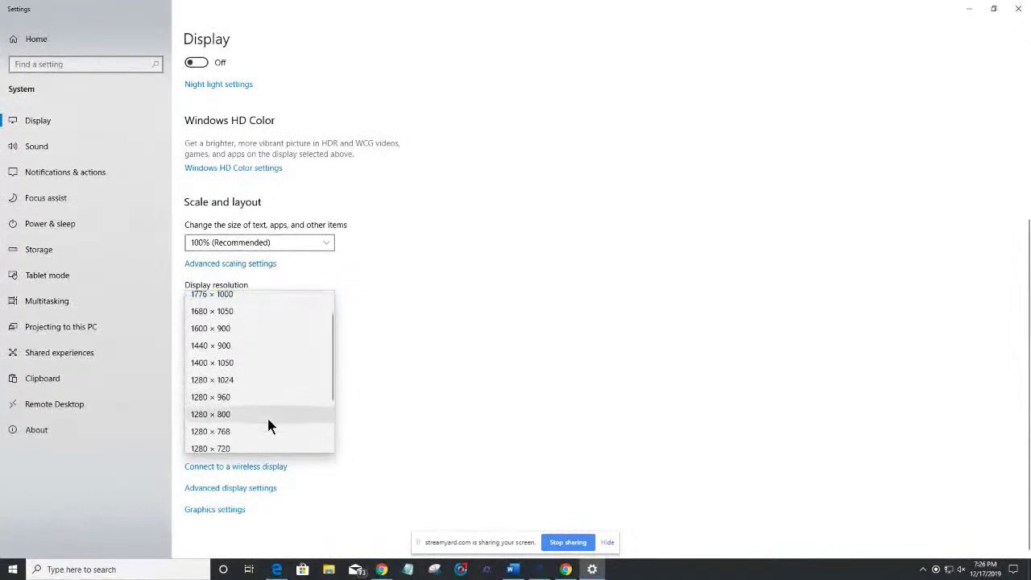
# Step: Set the display resolution to 1280 × 720
pyautogui.click(258, 450)
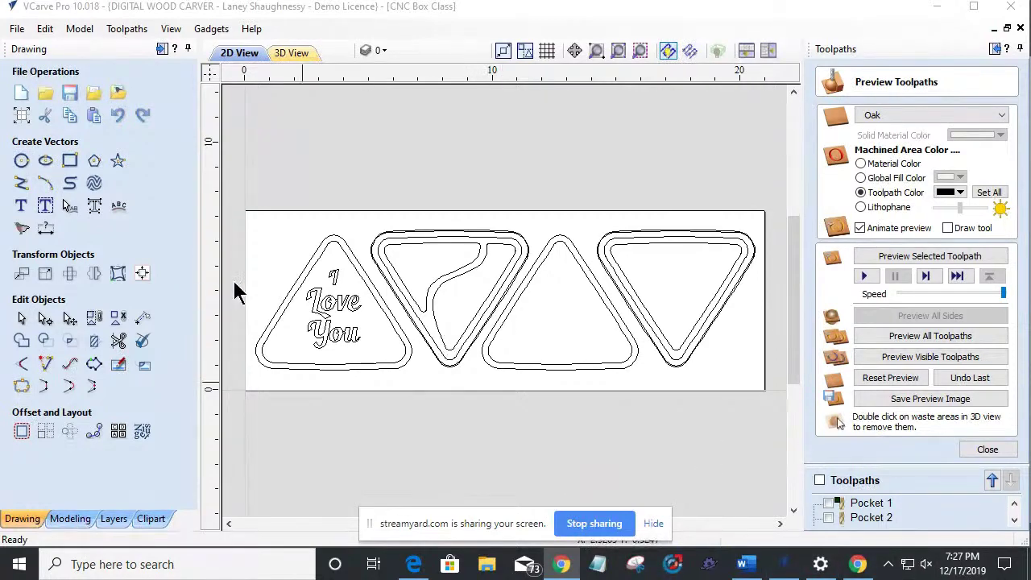
# Step: Close the toolpath preview settings and auto-hide the Toolpaths pane to widen the drawing area
pyautogui.scroll(1, 282, 302)
pyautogui.scroll(3, 400, 333)
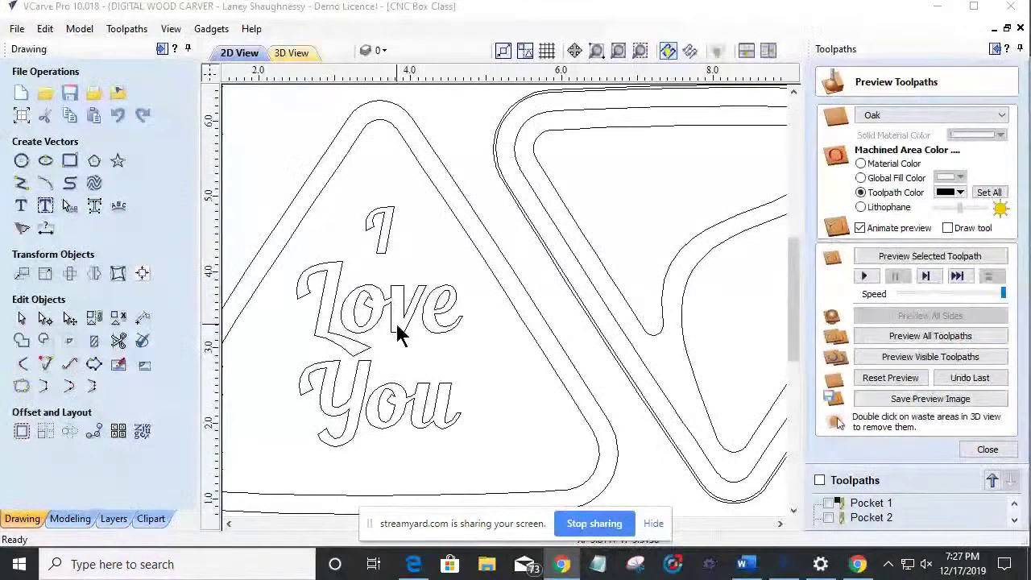
pyautogui.scroll(-2, 276, 391)
pyautogui.scroll(1, 325, 391)
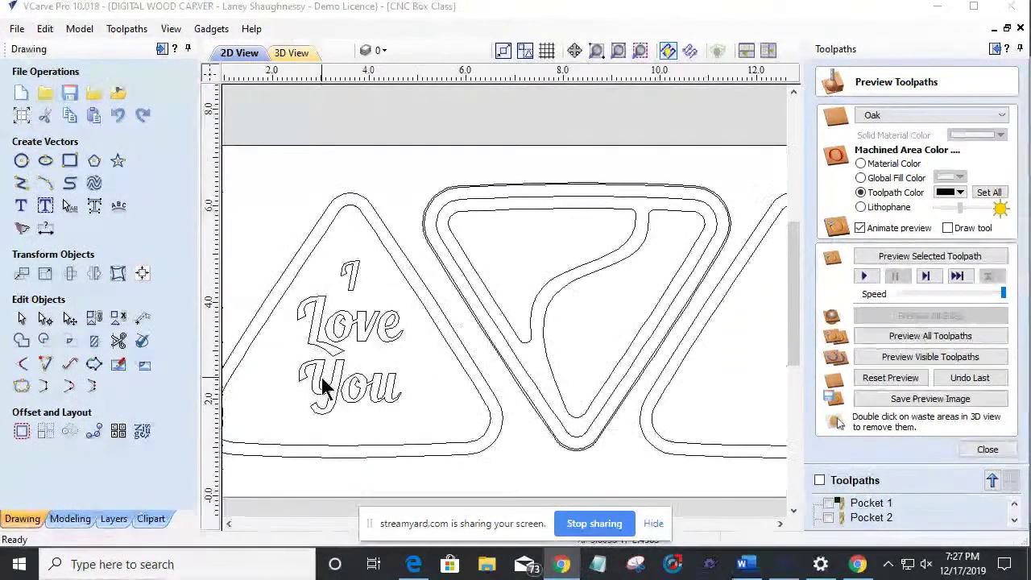
pyautogui.click(987, 449)
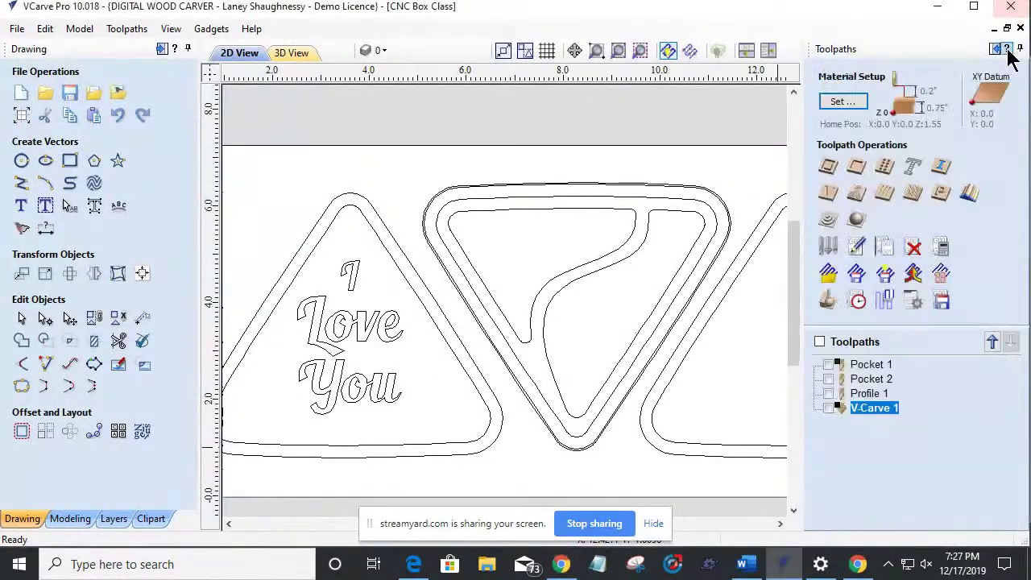
pyautogui.click(1018, 49)
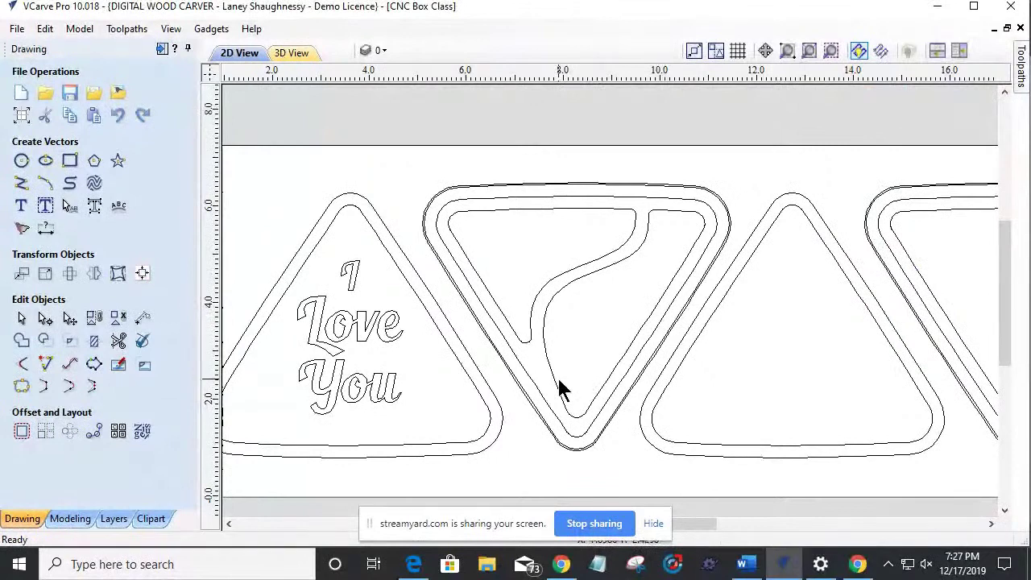
# Step: Examine the outer and inner outlines of the "I Love You" triangle by selecting each in turn
pyautogui.scroll(-2, 557, 376)
pyautogui.scroll(4, 277, 422)
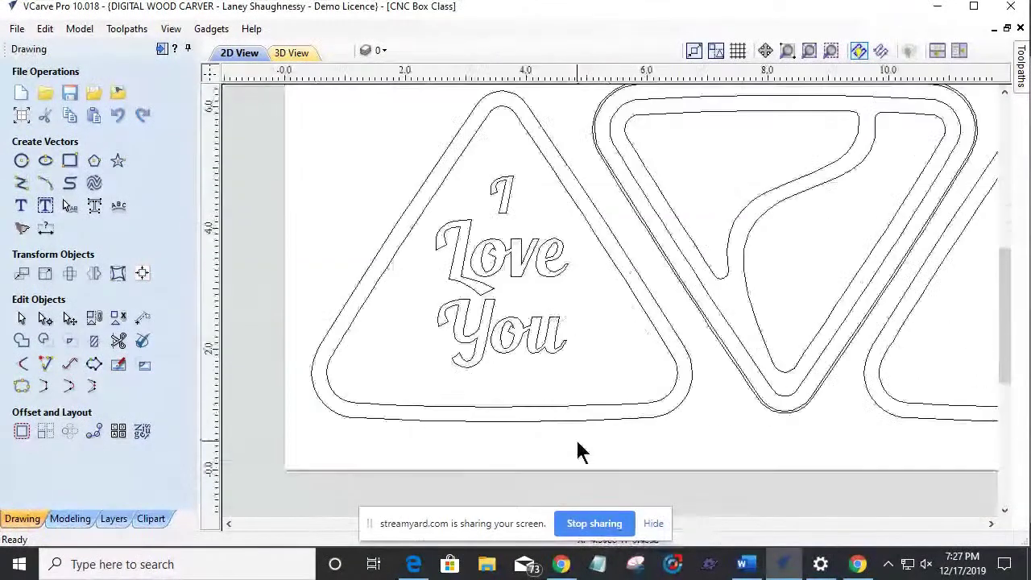
pyautogui.scroll(-1, 573, 449)
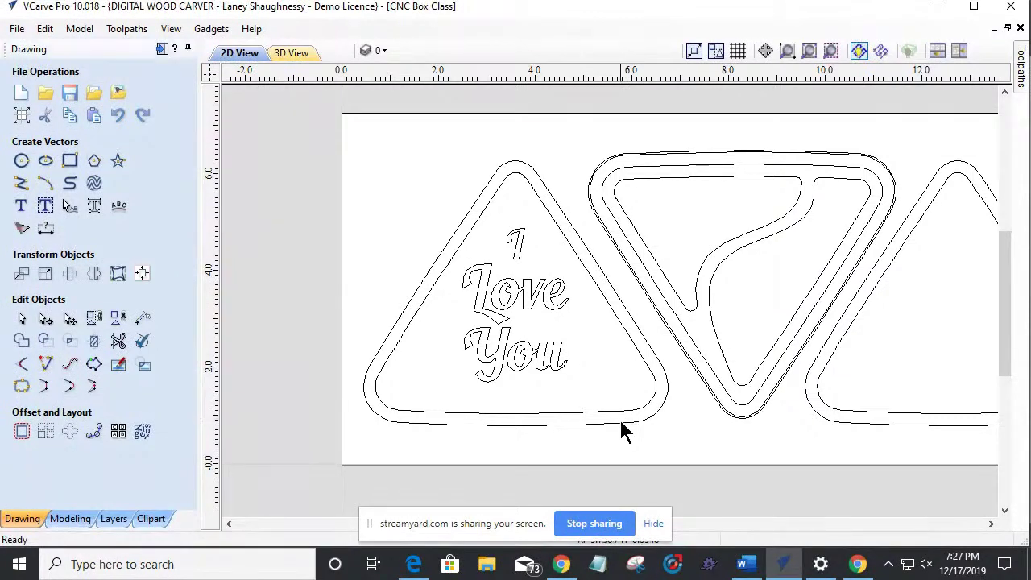
pyautogui.click(621, 421)
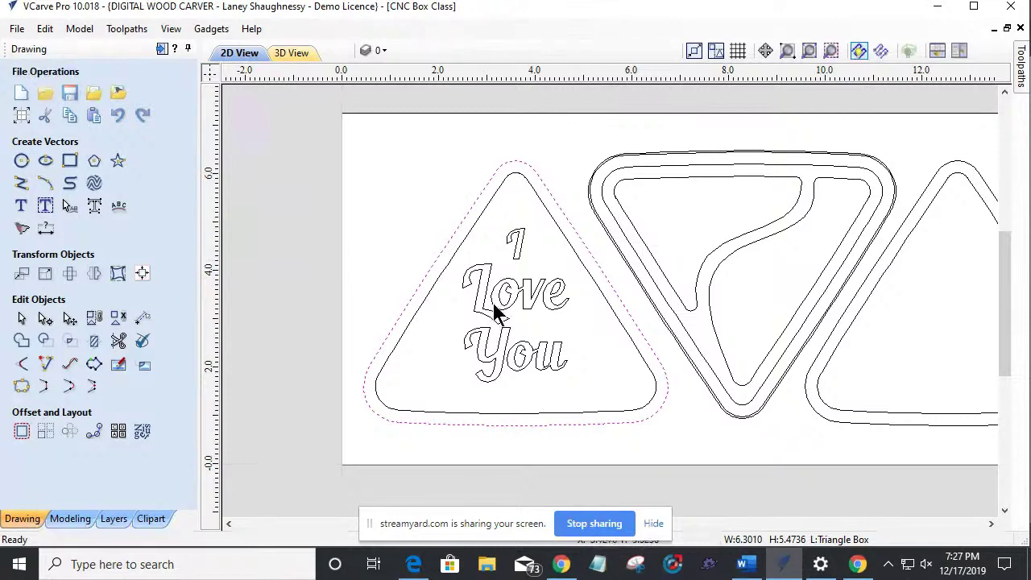
pyautogui.click(637, 405)
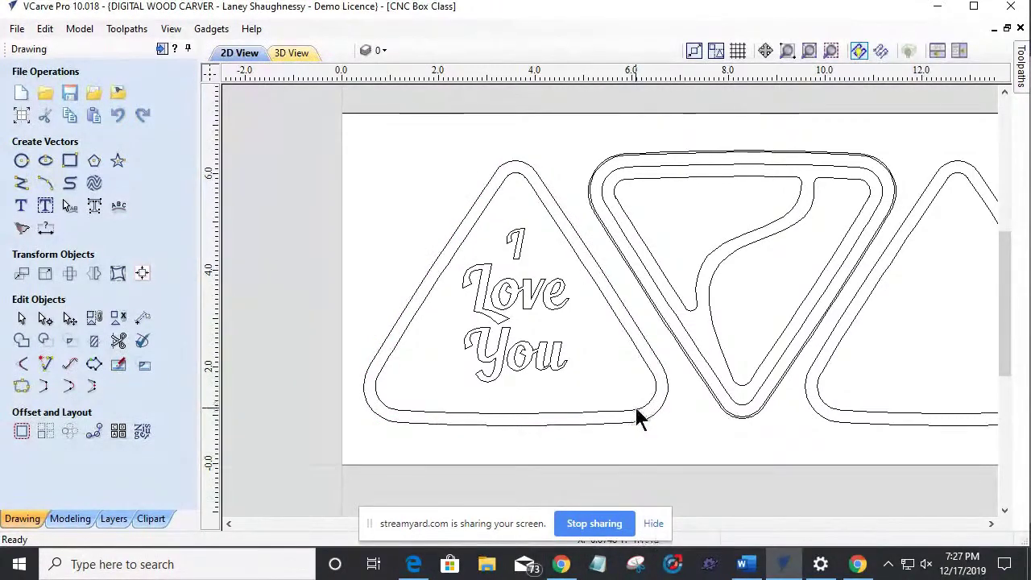
pyautogui.click(637, 411)
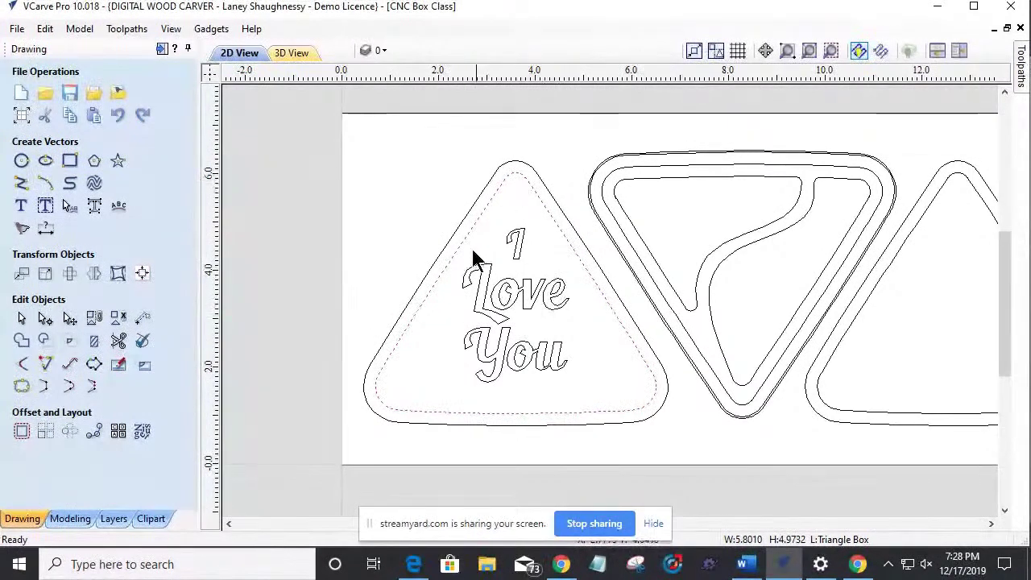
pyautogui.click(635, 326)
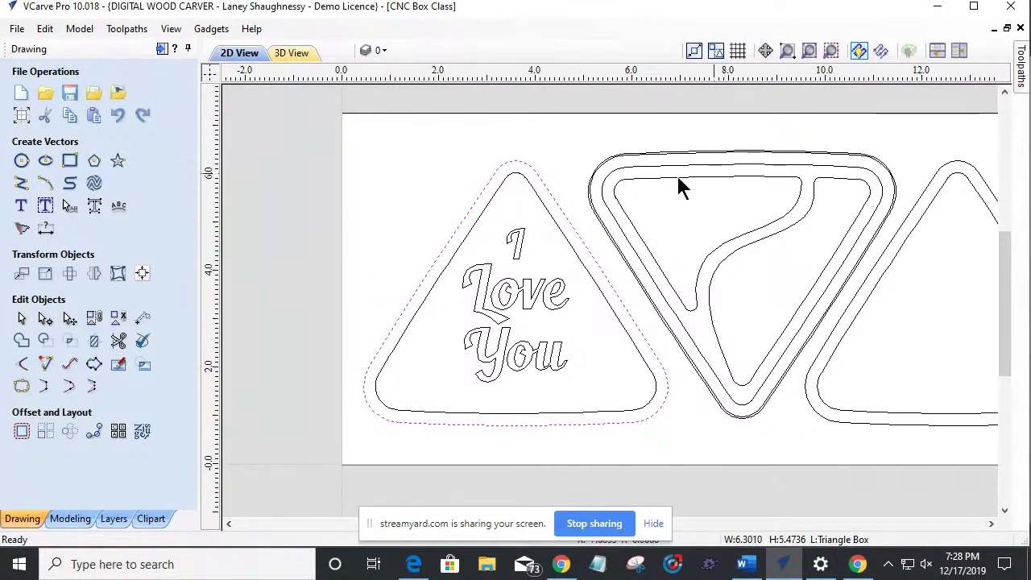
# Step: Examine the inverted triangle beside the lettered one, selecting all its vectors and then its two curved compartment shapes separately and together
pyautogui.moveTo(773, 338); pyautogui.dragTo(666, 151)
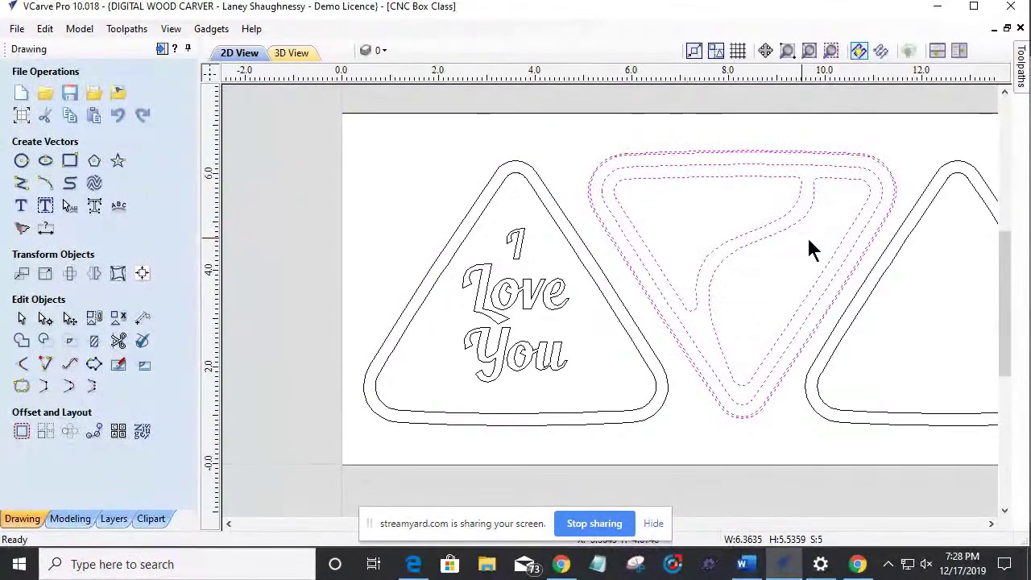
pyautogui.scroll(2, 811, 234)
pyautogui.scroll(-1, 813, 234)
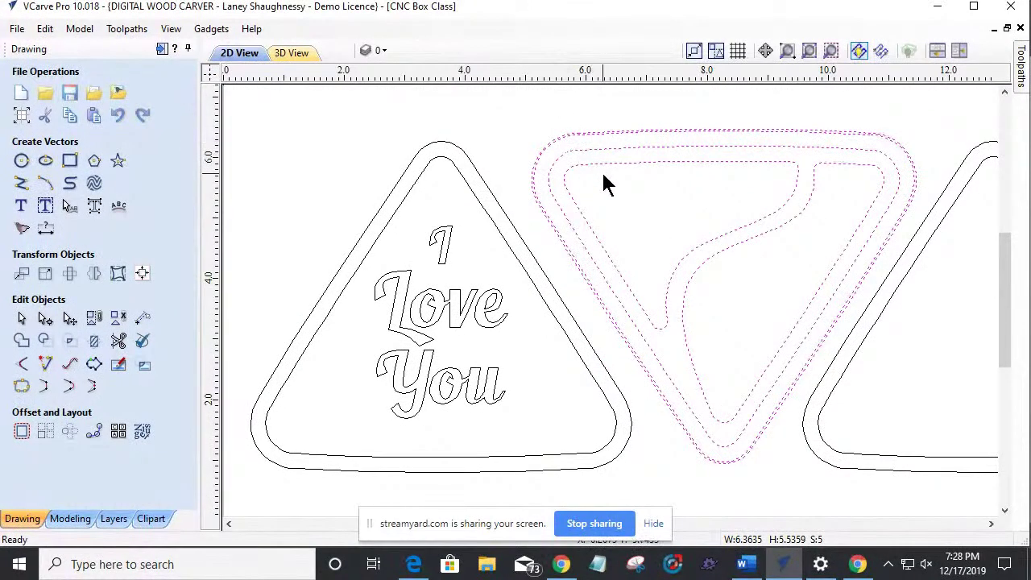
pyautogui.click(547, 167)
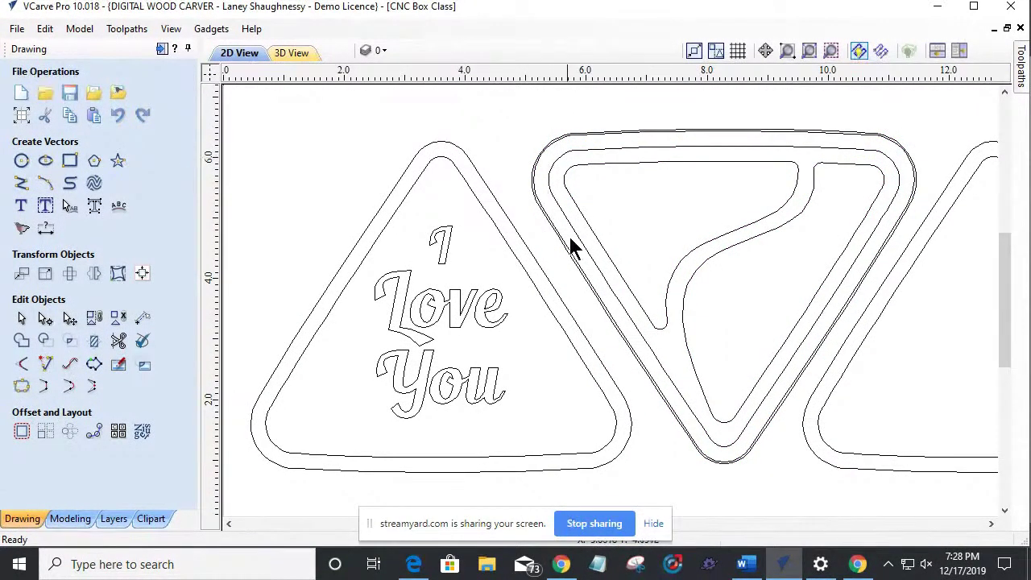
pyautogui.click(593, 231)
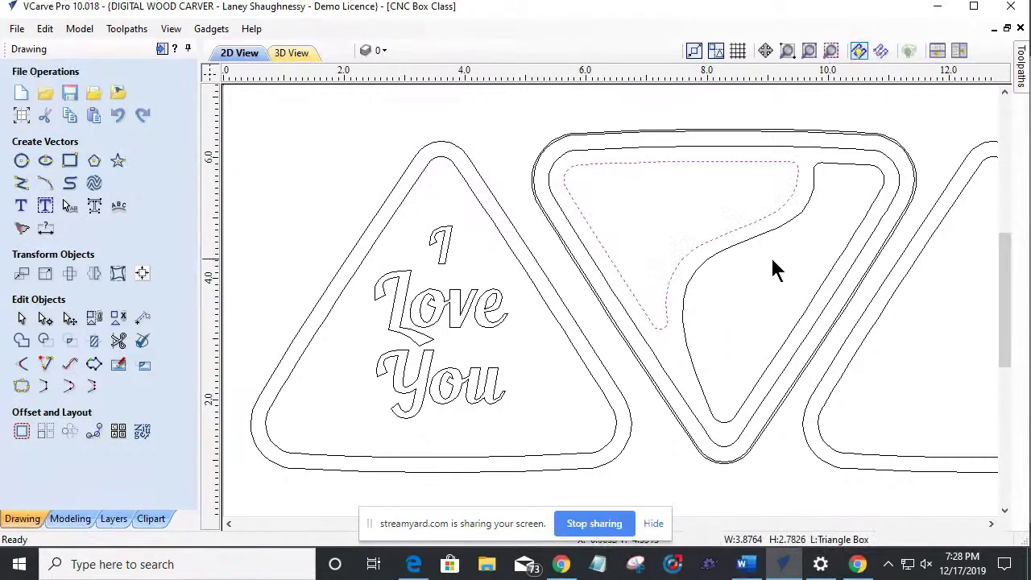
pyautogui.click(753, 236)
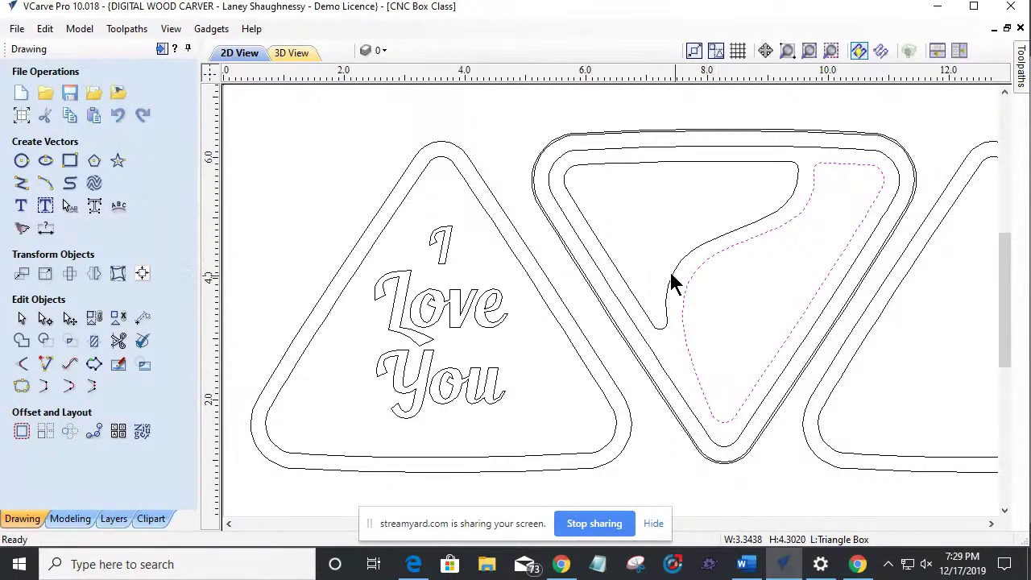
pyautogui.click(729, 294)
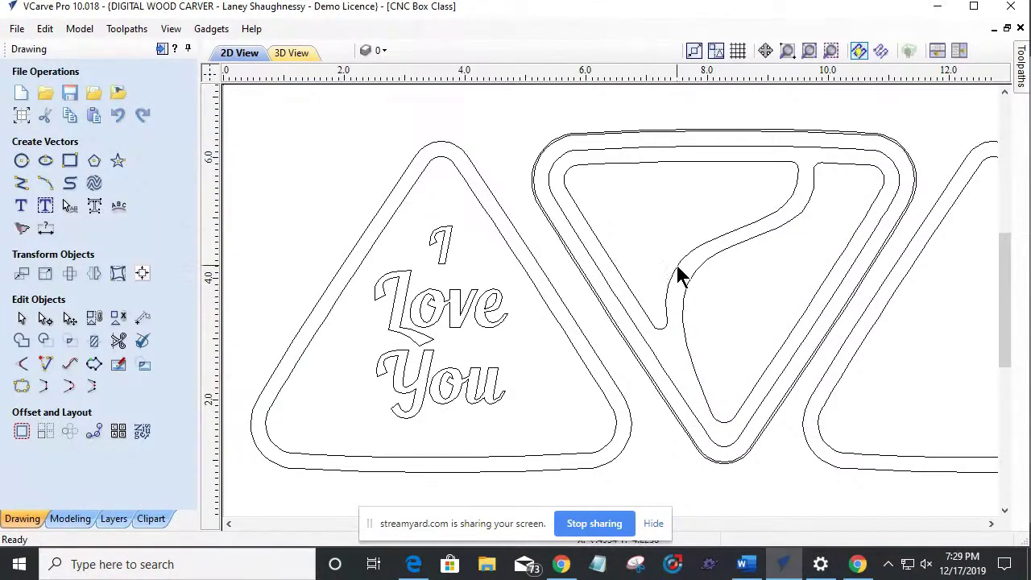
pyautogui.click(677, 272)
pyautogui.keyDown('shift'); pyautogui.click(690, 279); pyautogui.keyUp('shift')
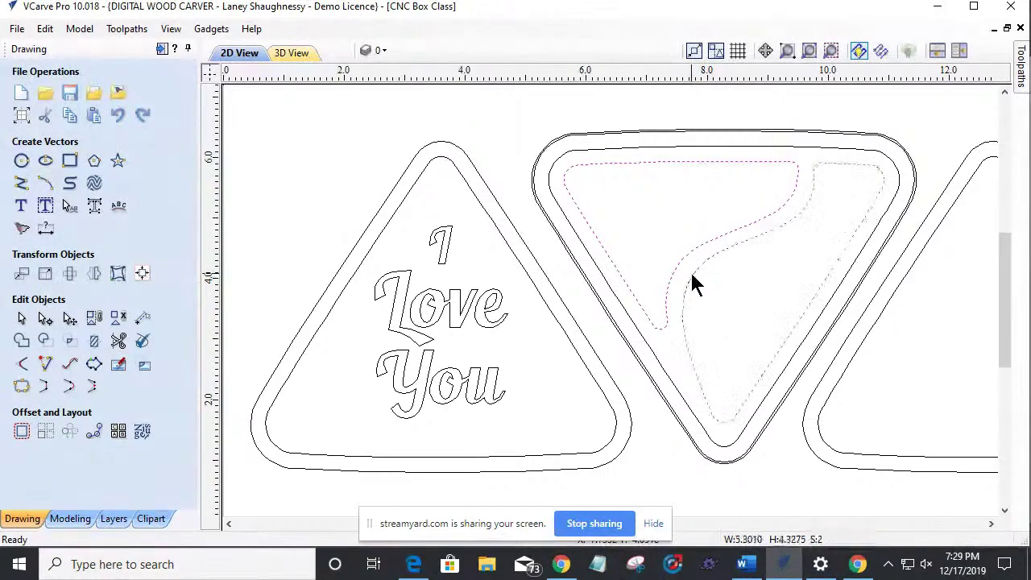
pyautogui.click(576, 206)
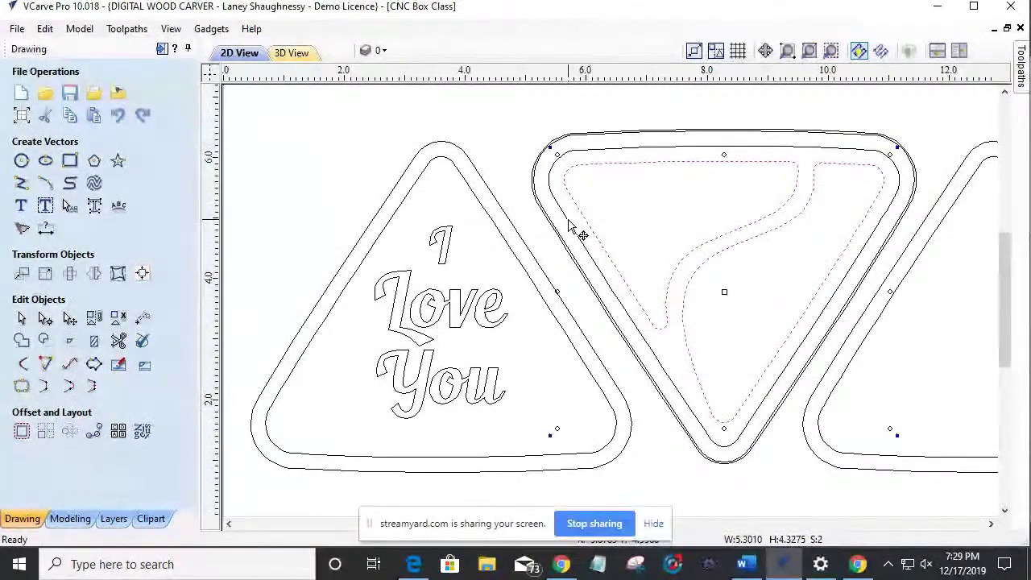
# Step: Examine the inverted triangle's lip outline and its two closely spaced outer outlines by selecting each one
pyautogui.click(568, 224)
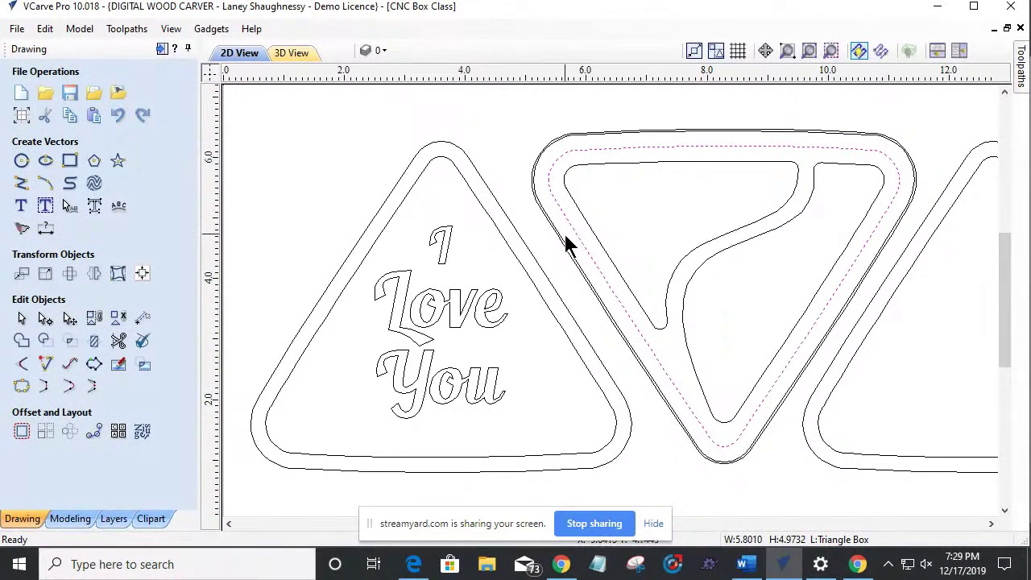
pyautogui.click(562, 240)
pyautogui.click(562, 240)
pyautogui.scroll(4, 564, 238)
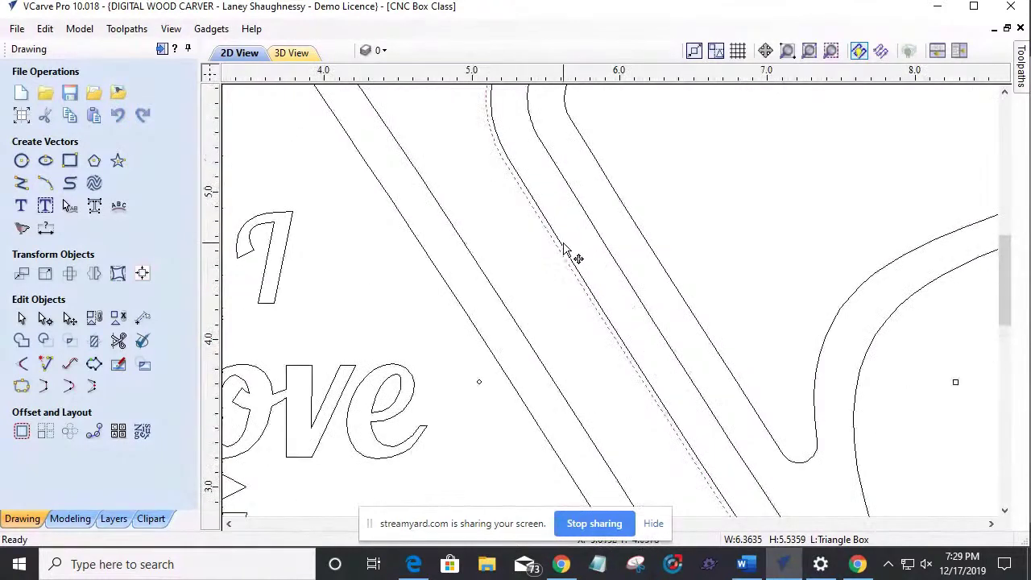
pyautogui.click(566, 251)
pyautogui.scroll(-3, 586, 253)
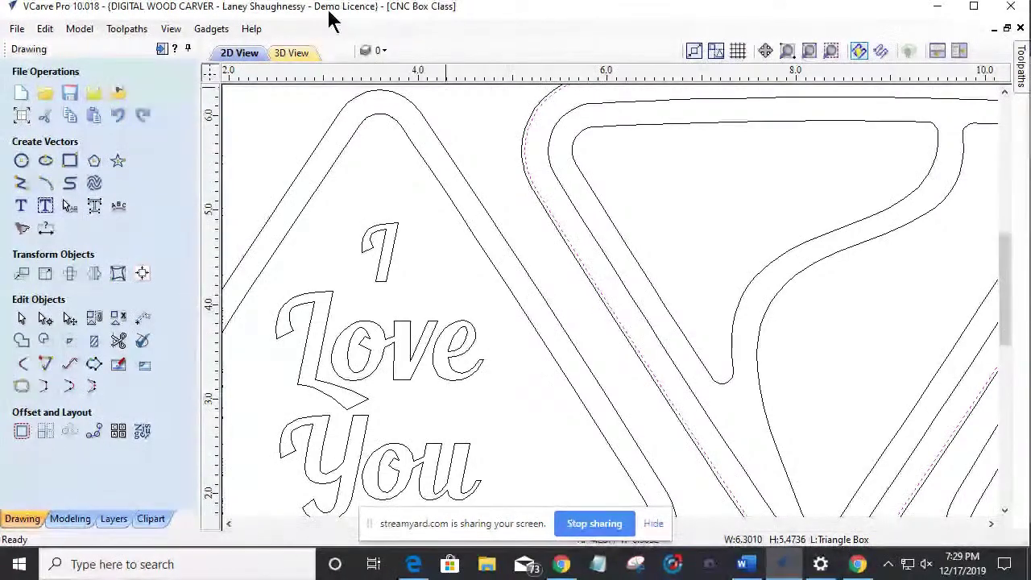
# Step: Examine the carved box parts in the 3D preview from several angles, including the lettered triangle, compartments, lips and holding tabs
pyautogui.click(296, 51)
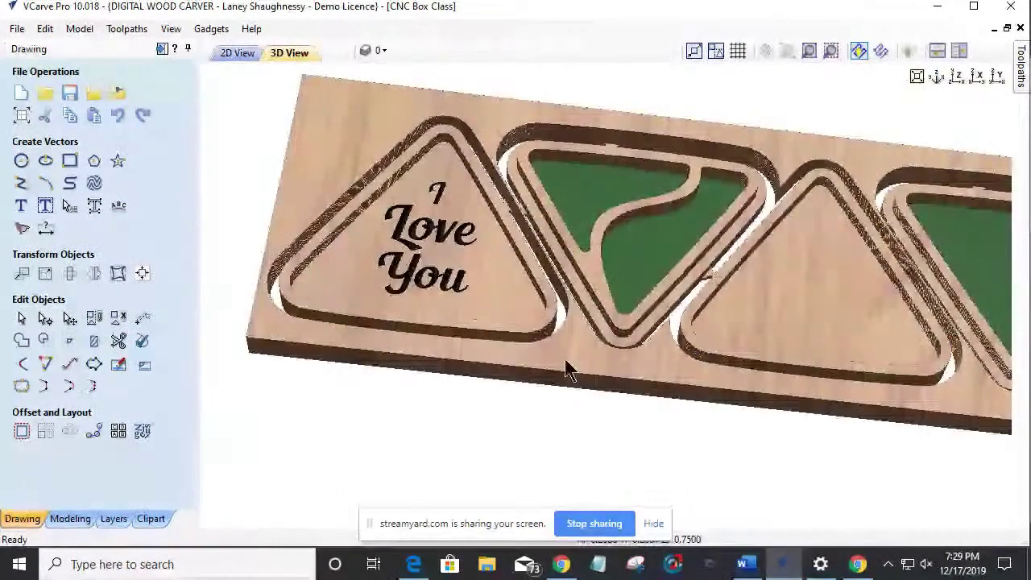
pyautogui.scroll(2, 592, 301)
pyautogui.scroll(2, 591, 306)
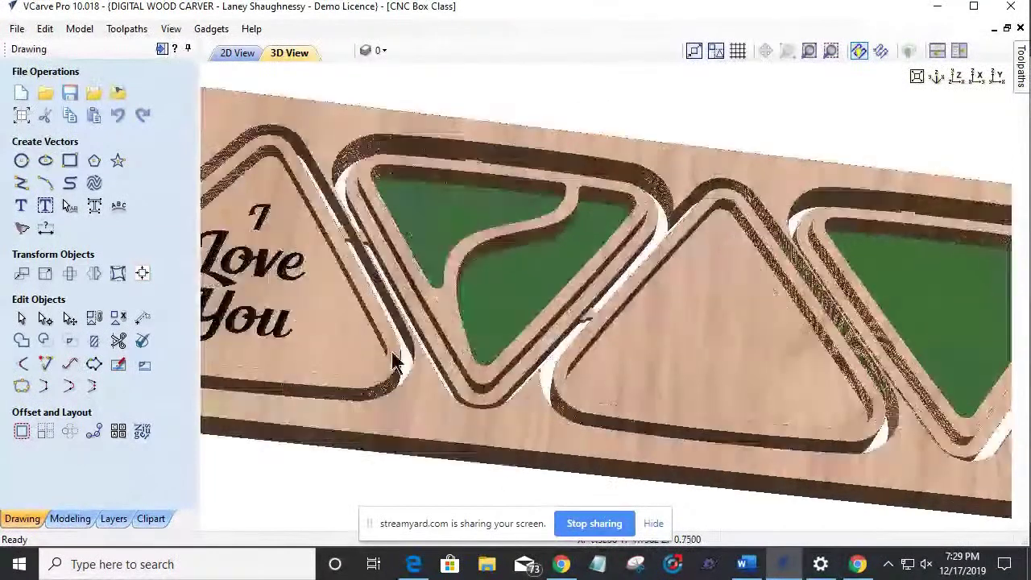
pyautogui.scroll(2, 403, 362)
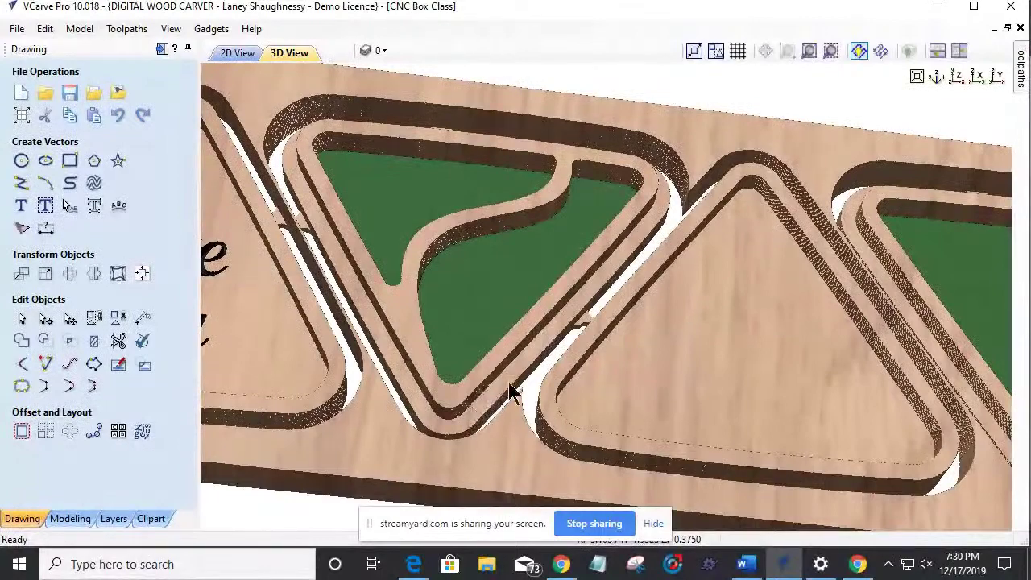
pyautogui.moveTo(564, 349); pyautogui.dragTo(487, 338)
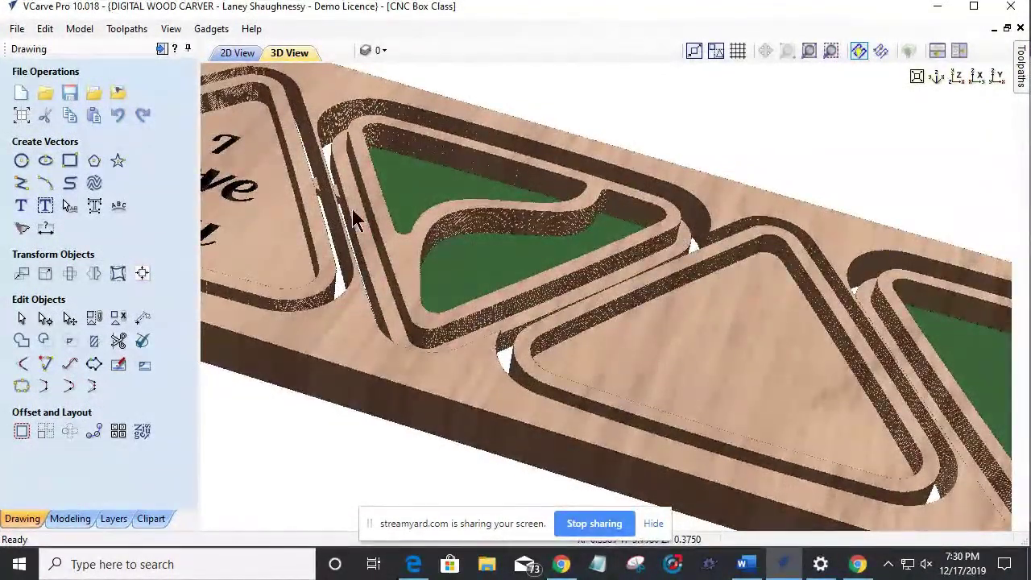
pyautogui.moveTo(350, 140); pyautogui.dragTo(677, 305)
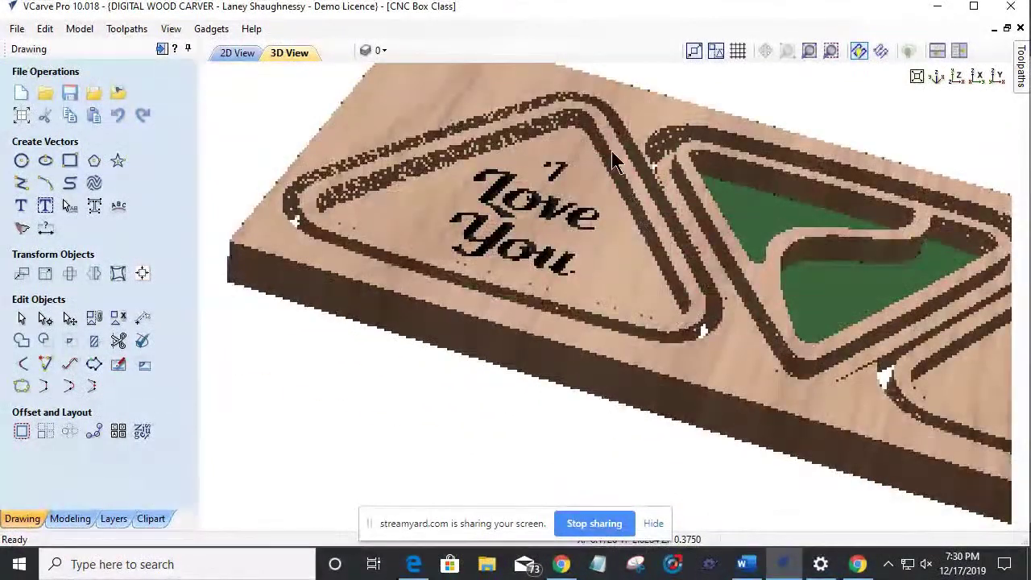
pyautogui.moveTo(611, 151); pyautogui.dragTo(541, 125)
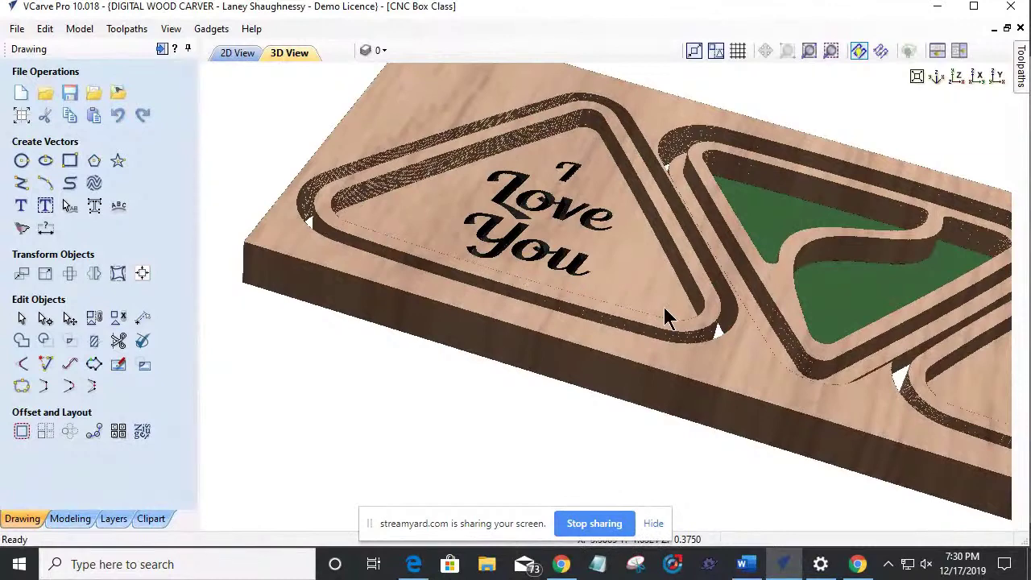
pyautogui.moveTo(596, 290); pyautogui.dragTo(572, 407)
pyautogui.scroll(-4, 576, 415)
pyautogui.scroll(-2, 572, 406)
pyautogui.moveTo(572, 409); pyautogui.dragTo(760, 361)
pyautogui.scroll(4, 660, 322)
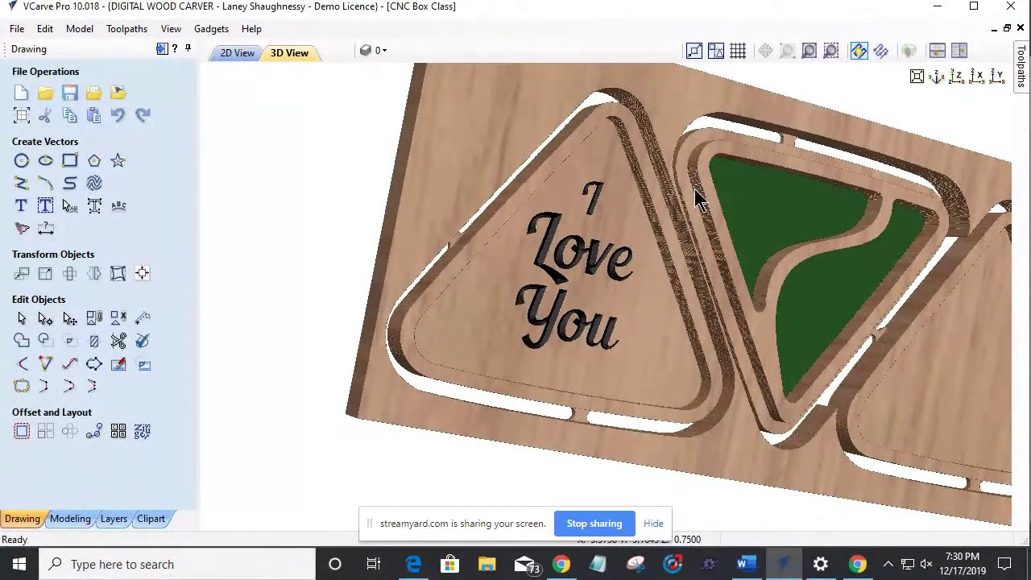
pyautogui.moveTo(838, 304); pyautogui.dragTo(720, 340)
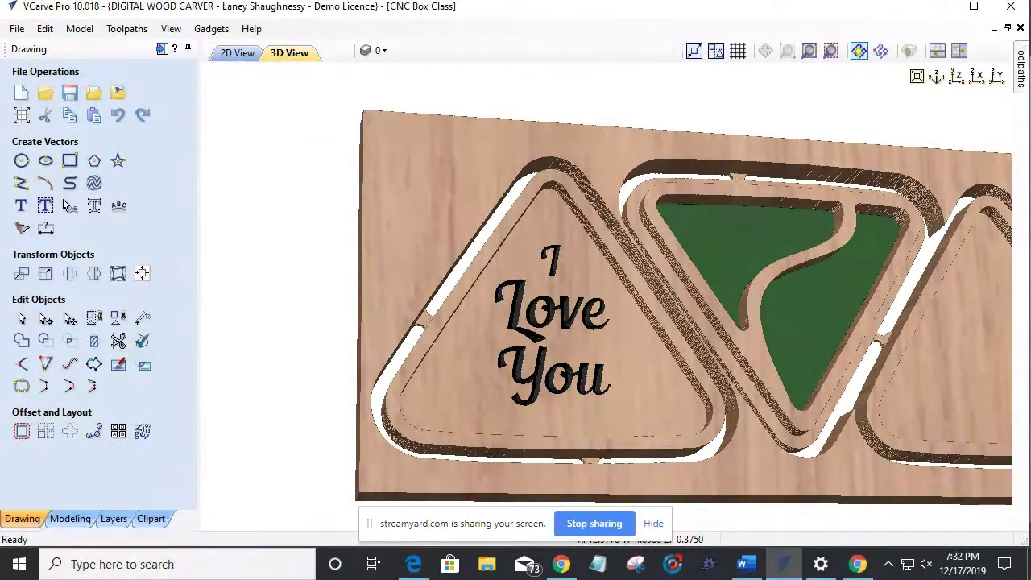
pyautogui.moveTo(809, 435); pyautogui.dragTo(906, 274)
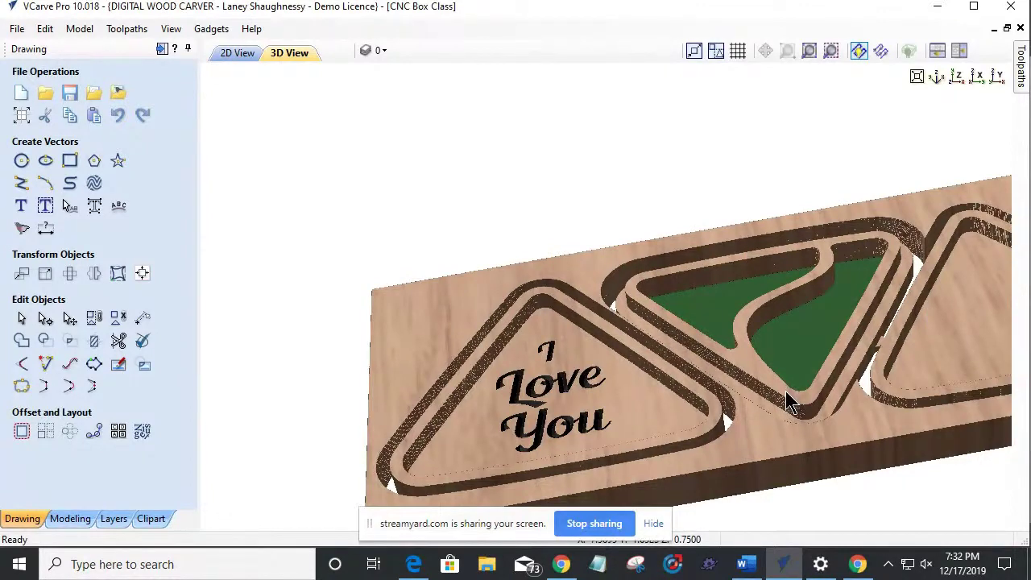
# Step: Return to the 2D drawing and check the lettered triangle's inner outline, followed by its outer outline
pyautogui.click(243, 54)
pyautogui.scroll(-4, 561, 288)
pyautogui.scroll(4, 585, 298)
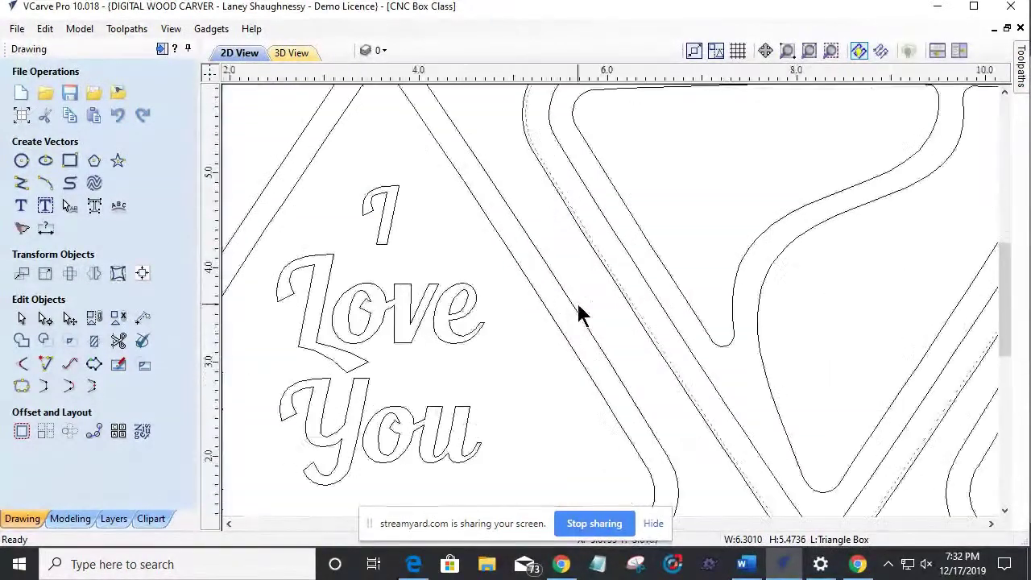
pyautogui.scroll(1, 578, 310)
pyautogui.click(561, 345)
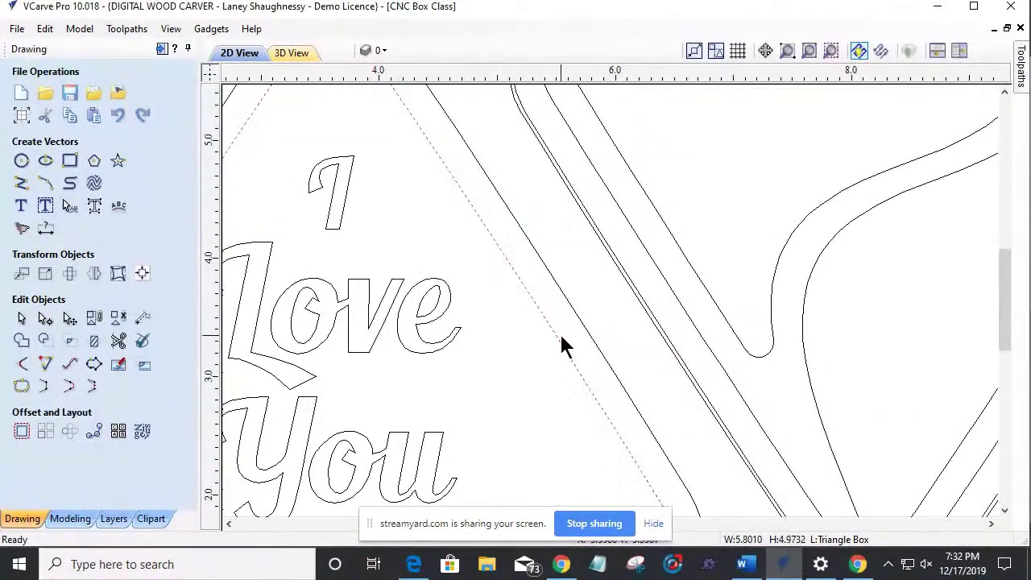
pyautogui.scroll(-3, 561, 345)
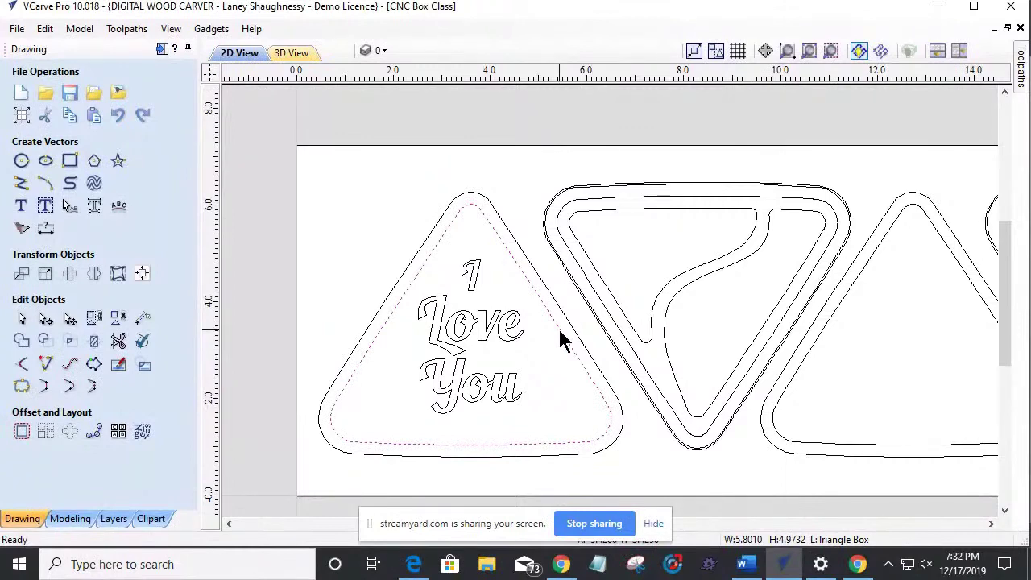
pyautogui.click(569, 327)
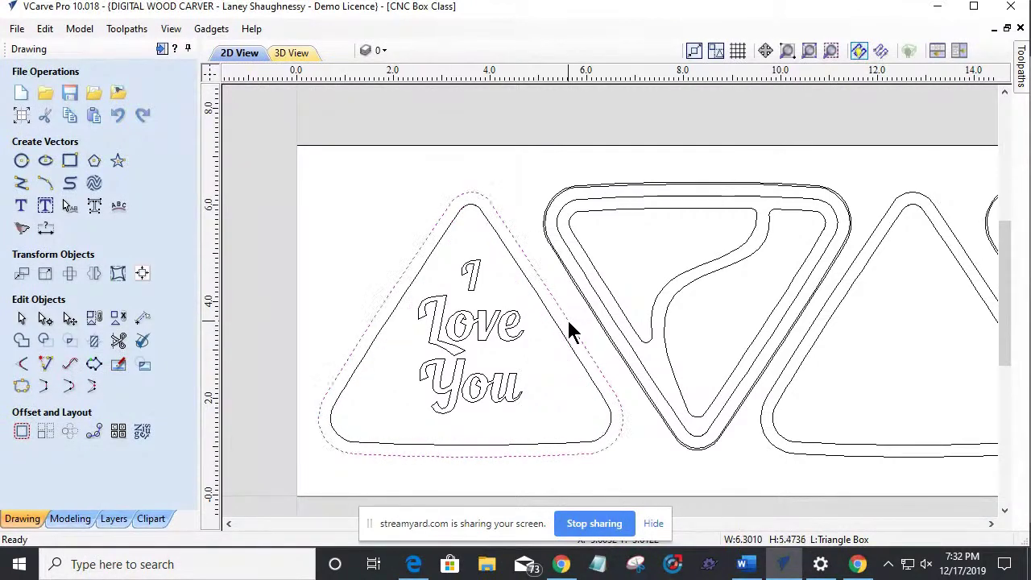
# Step: Examine the divided inverted triangle's first compartment shape, lip outline and two closely spaced outer outlines by selecting each in turn
pyautogui.scroll(3, 603, 311)
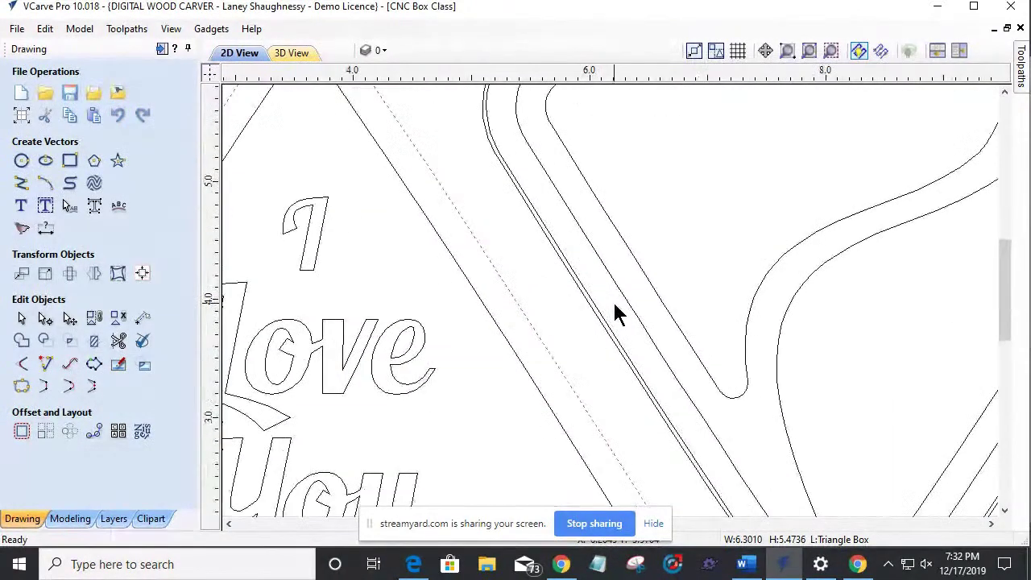
pyautogui.click(643, 272)
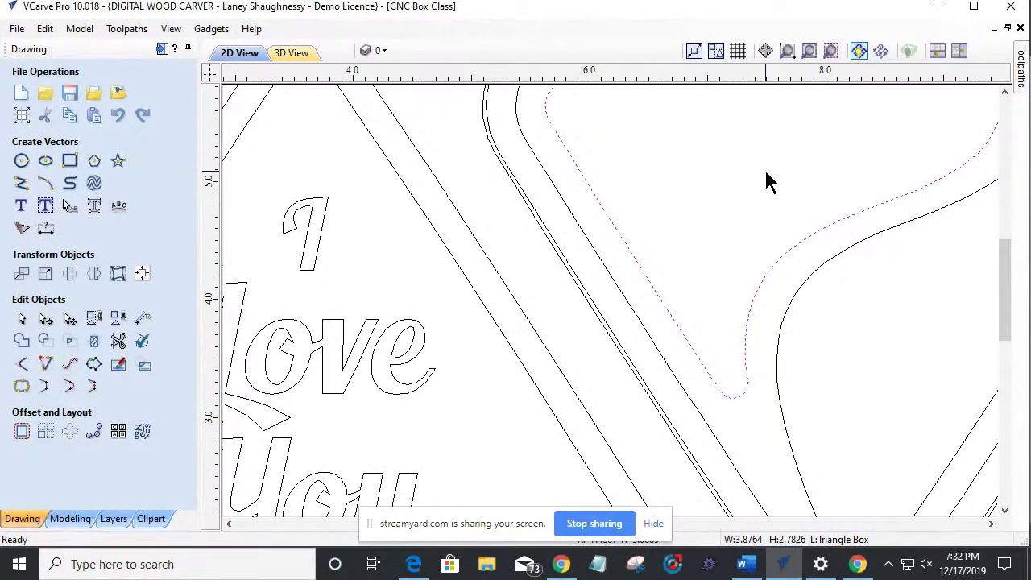
pyautogui.scroll(-2, 766, 180)
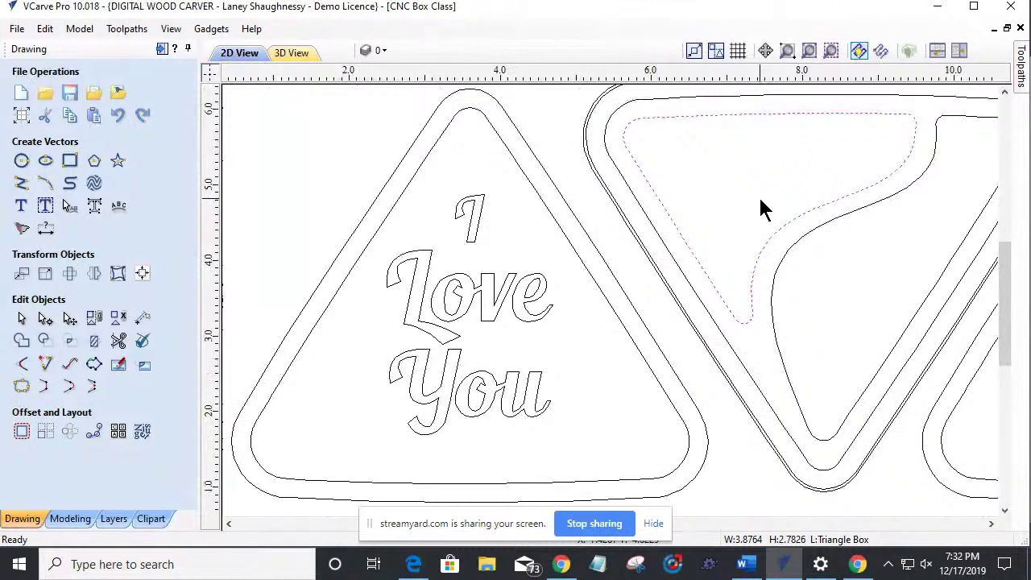
pyautogui.click(684, 278)
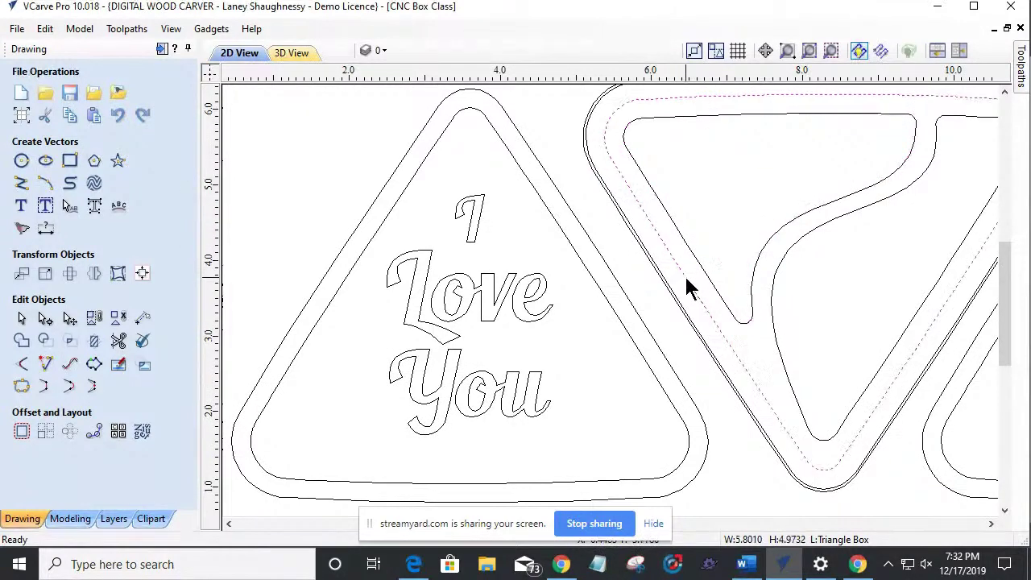
pyautogui.click(685, 275)
pyautogui.click(672, 280)
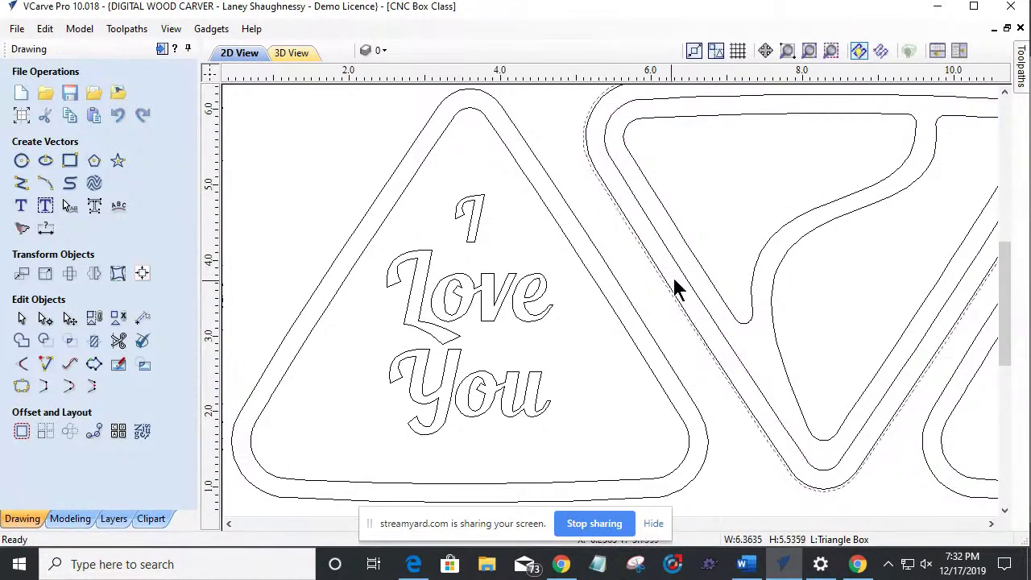
pyautogui.click(683, 278)
pyautogui.click(671, 276)
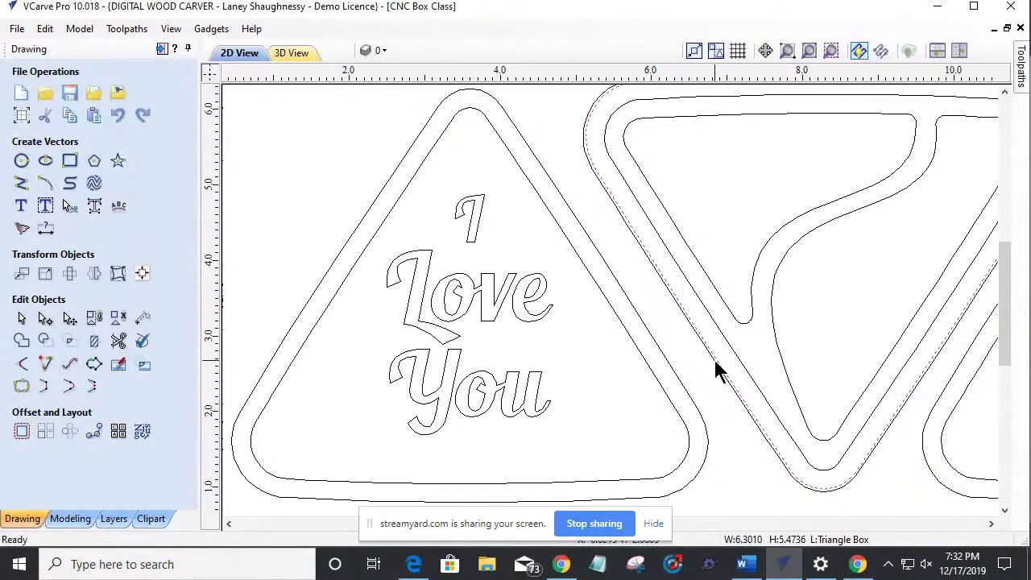
pyautogui.click(592, 115)
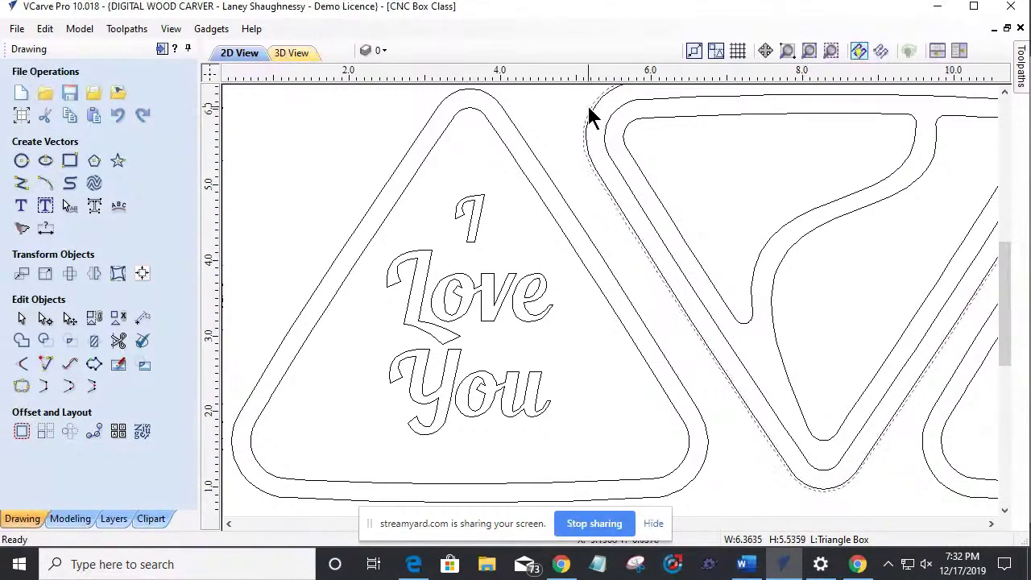
# Step: Compare the divided triangle's outermost outline with its lip outline by selecting both together, and check its two closely spaced outer outlines
pyautogui.scroll(5, 592, 115)
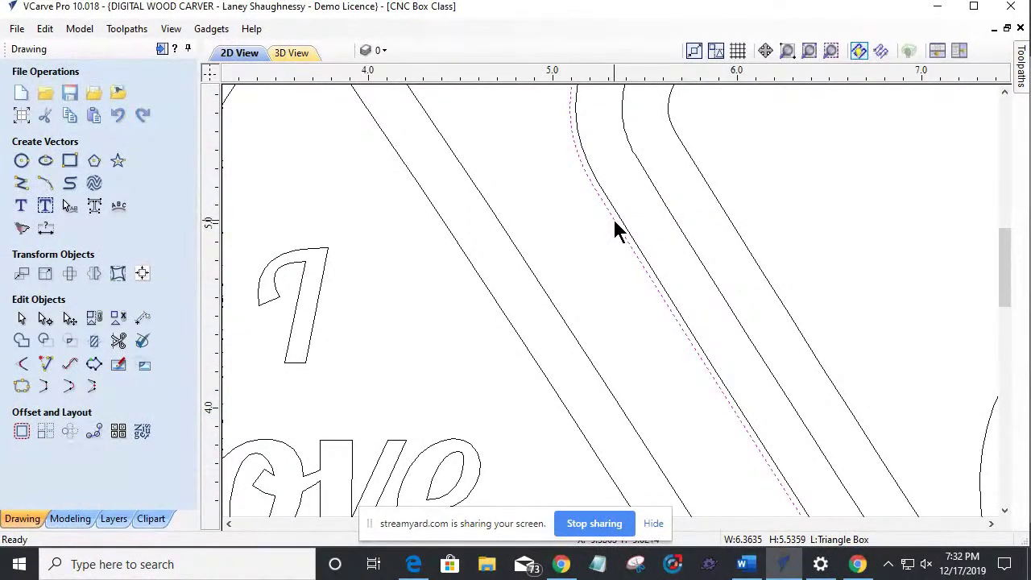
pyautogui.keyDown('shift'); pyautogui.click(664, 207); pyautogui.keyUp('shift')
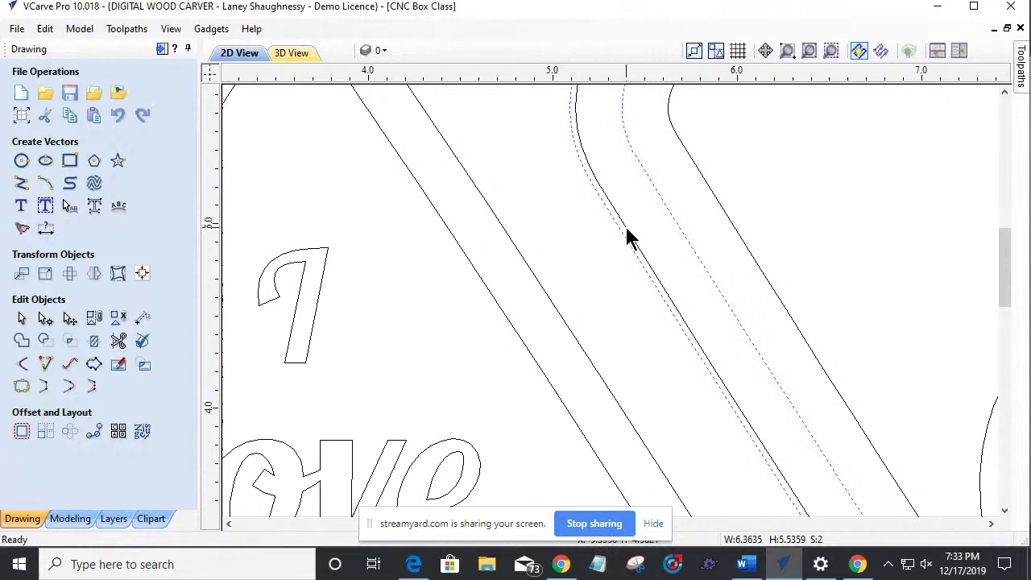
pyautogui.click(627, 230)
pyautogui.click(619, 232)
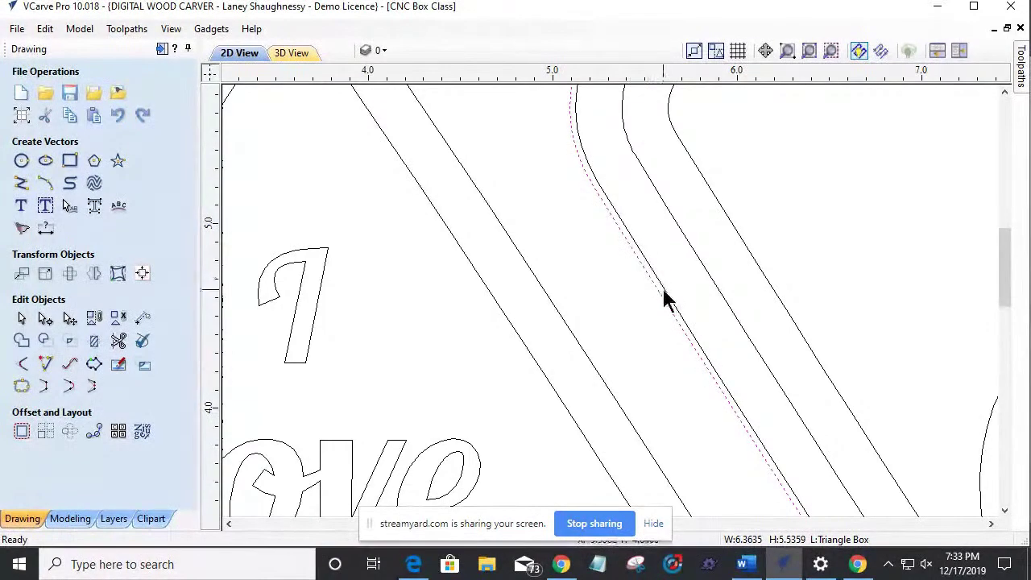
# Step: Inspect the lip carved around the divided compartment part in the 3D preview, close up and from a steeper angle
pyautogui.click(295, 53)
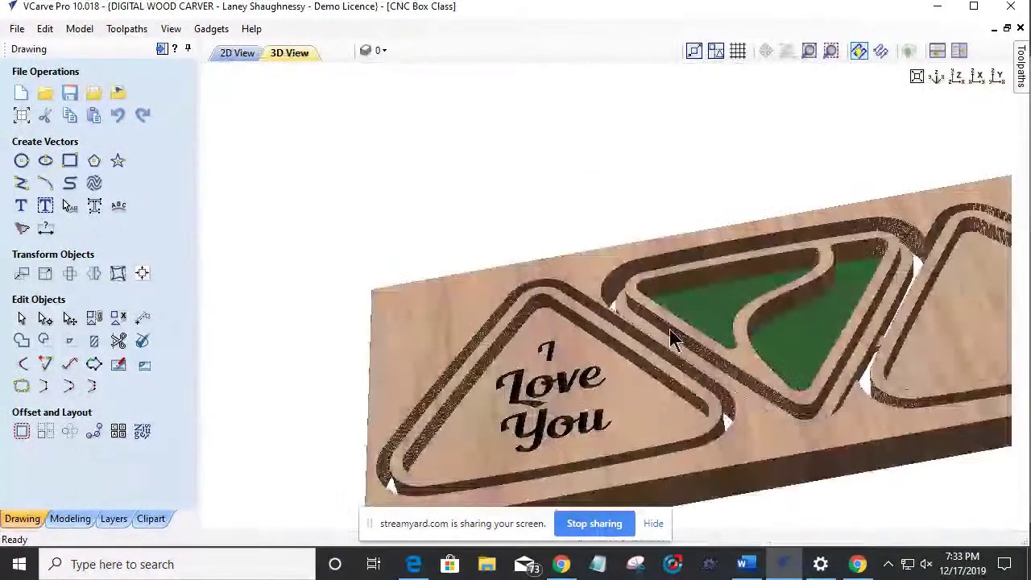
pyautogui.scroll(3, 638, 323)
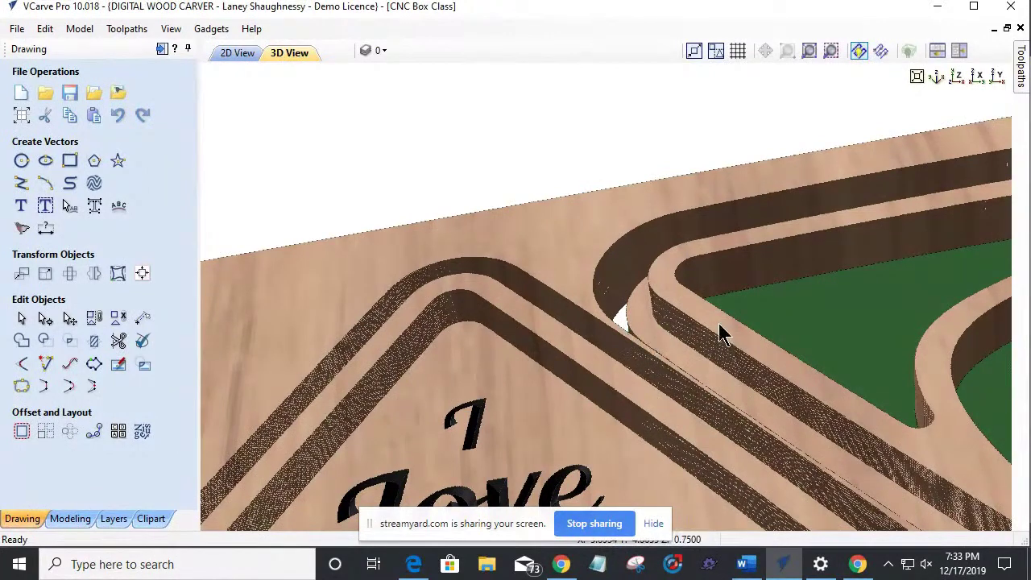
pyautogui.moveTo(714, 362); pyautogui.dragTo(635, 172)
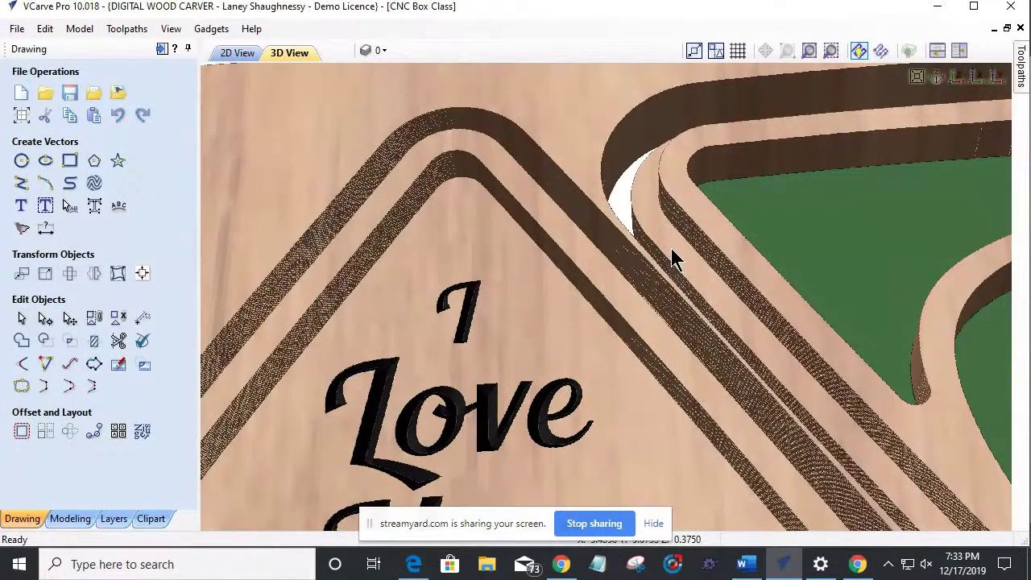
pyautogui.scroll(-4, 664, 241)
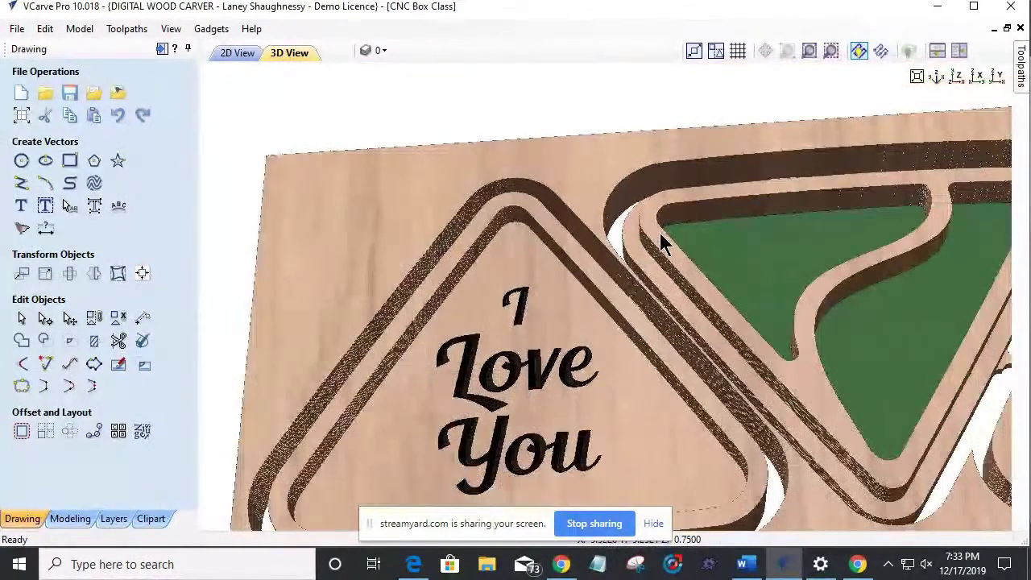
pyautogui.scroll(-4, 660, 242)
# Step: Return to the 2D drawing and check the innermost outline of the undivided inverted triangle by selecting it
pyautogui.click(238, 54)
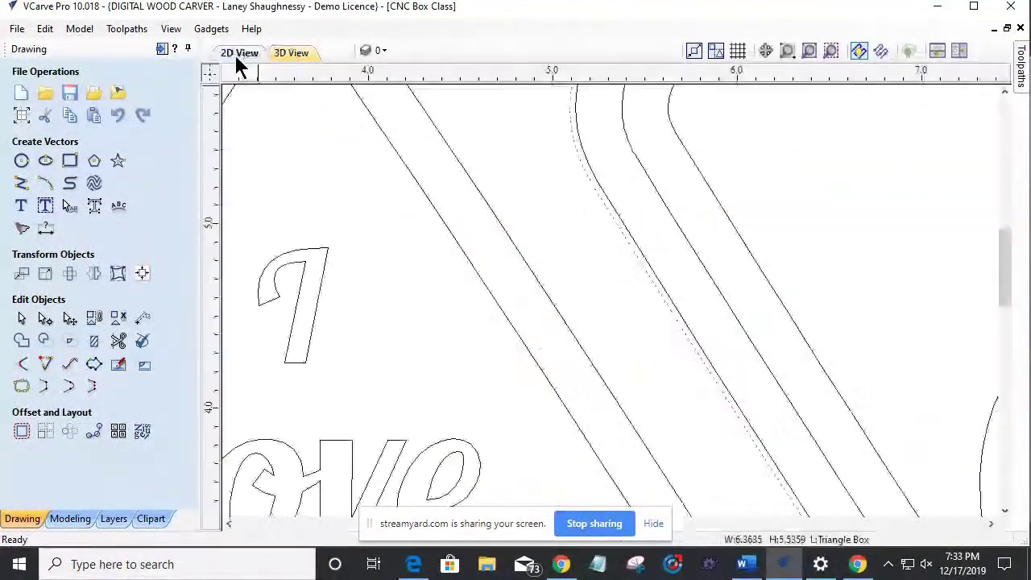
pyautogui.scroll(-6, 560, 241)
pyautogui.scroll(2, 888, 306)
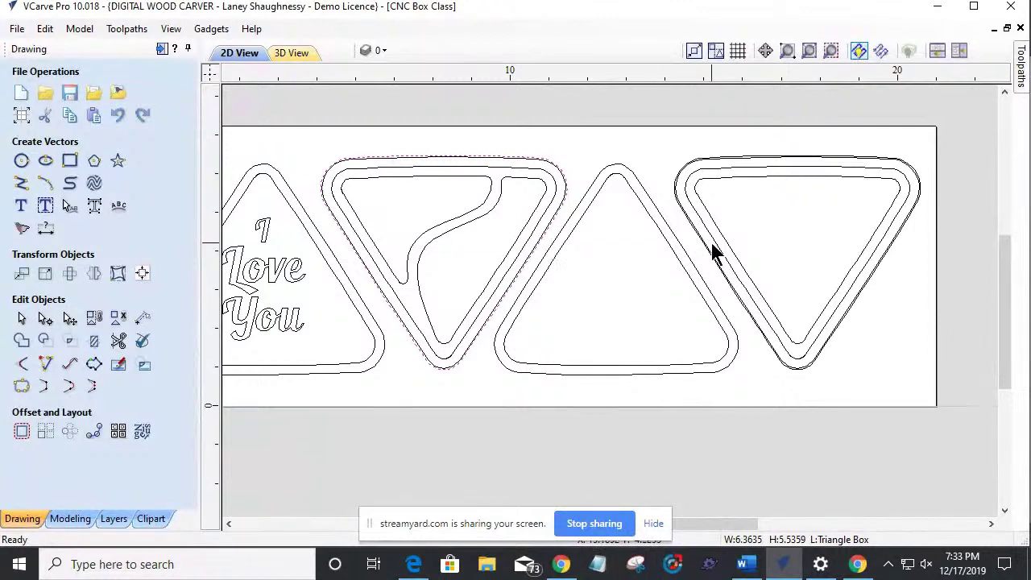
pyautogui.scroll(-1, 713, 254)
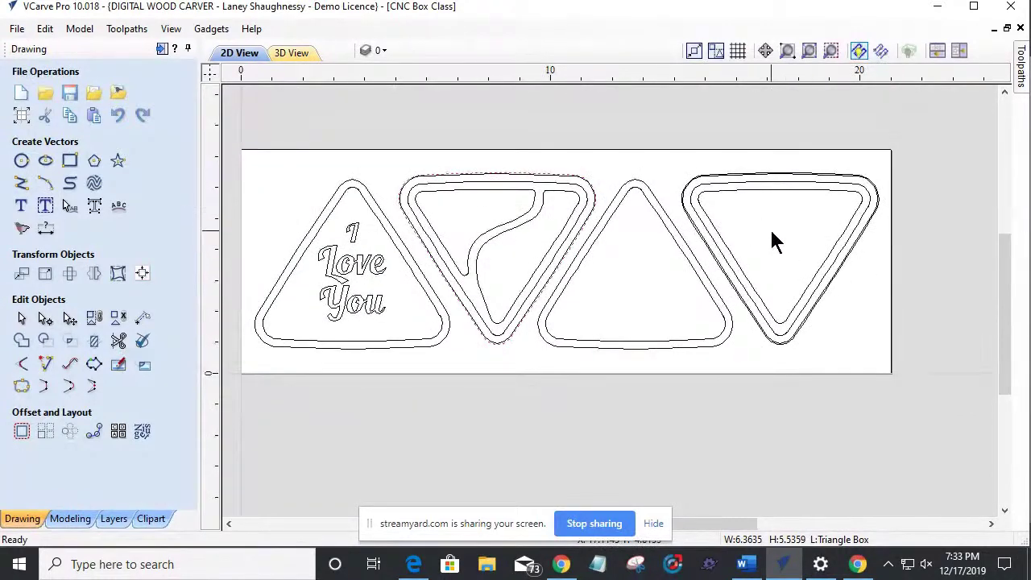
pyautogui.click(764, 191)
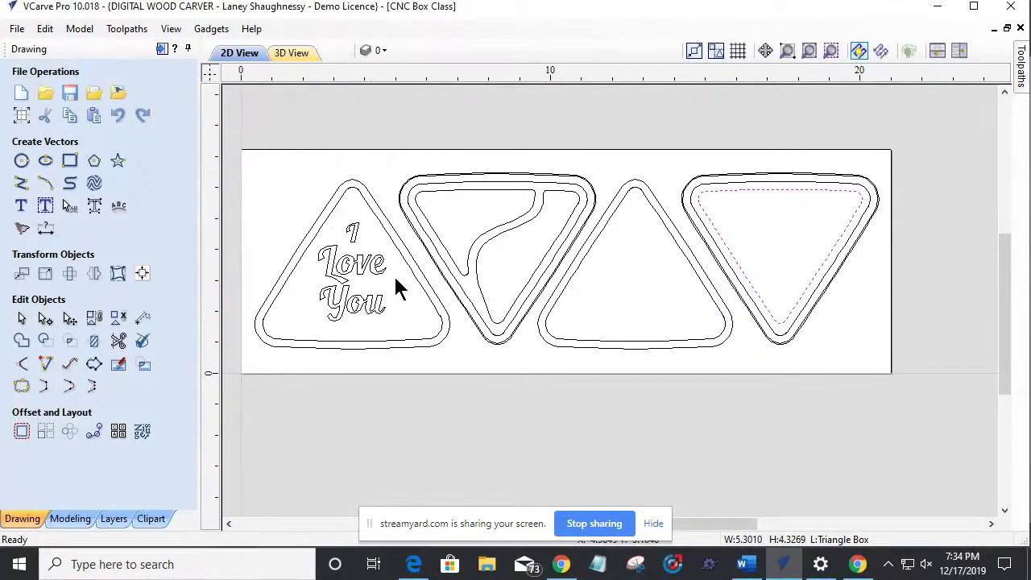
# Step: Examine the rounded corners of the two compartment shapes in the divided triangle up close, followed by the whole four-part layout
pyautogui.scroll(5, 460, 278)
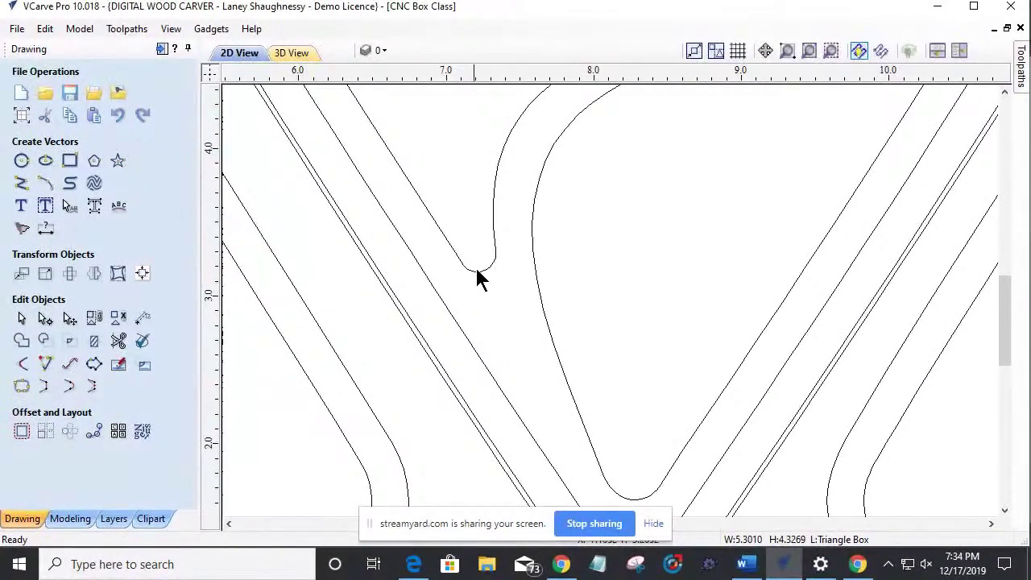
pyautogui.scroll(-4, 491, 282)
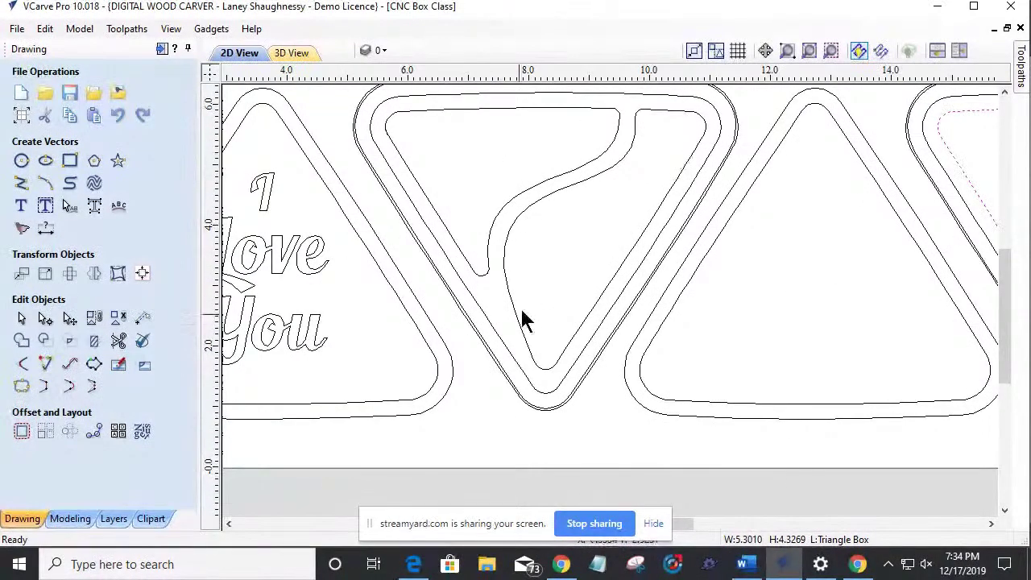
pyautogui.scroll(-1, 547, 311)
pyautogui.scroll(-2, 545, 307)
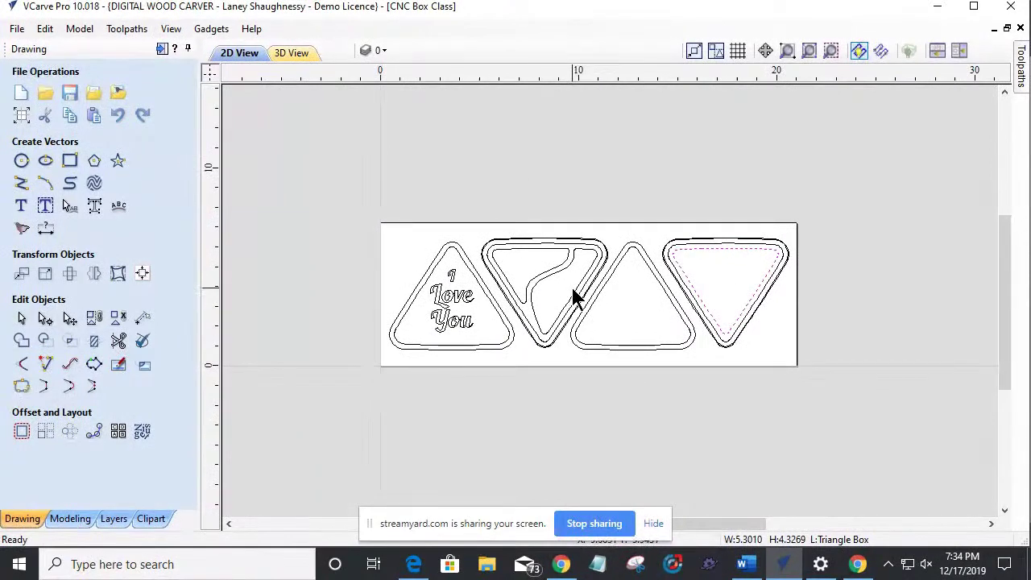
pyautogui.scroll(1, 576, 298)
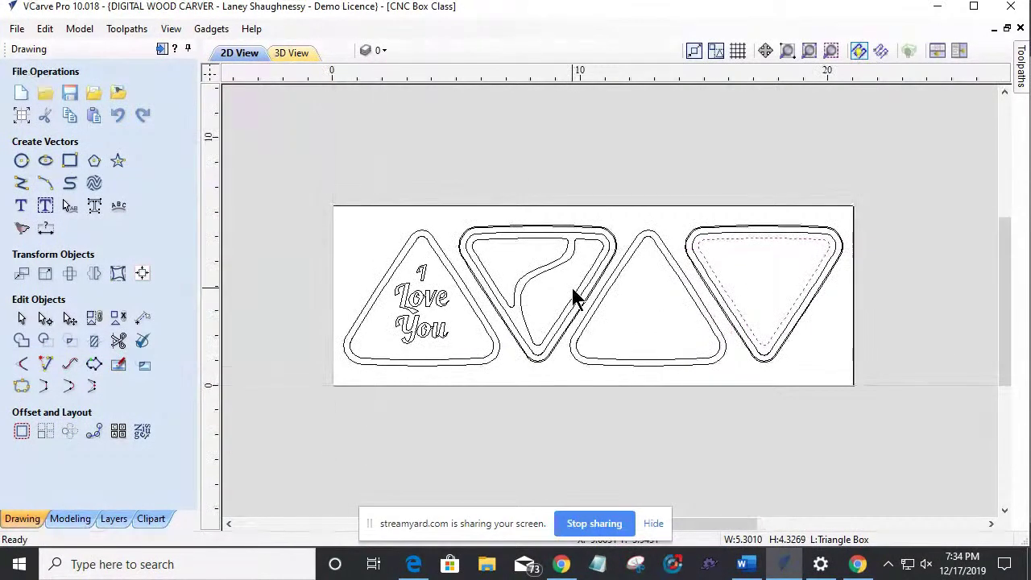
# Step: Copy both outlines of the plain upright triangle to a new visible layer named "Class_Triangle_Box Drawing"
pyautogui.click(638, 232)
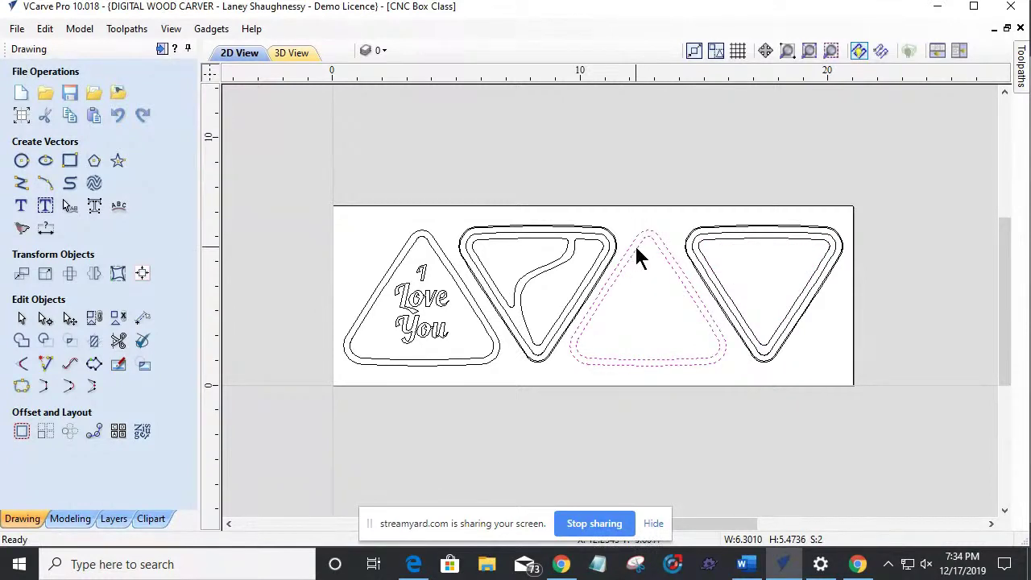
pyautogui.rightClick(635, 248)
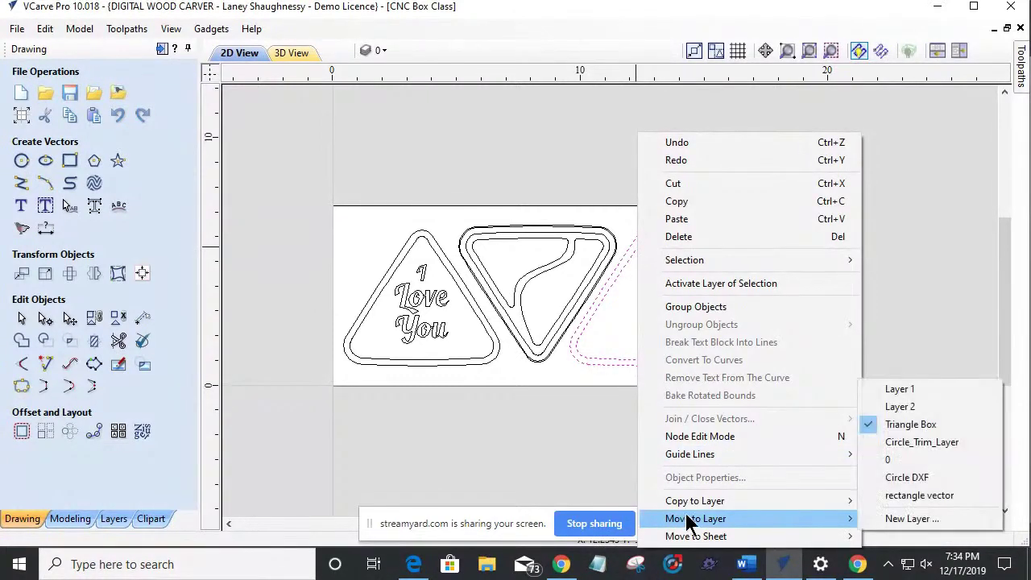
pyautogui.moveTo(729, 501)
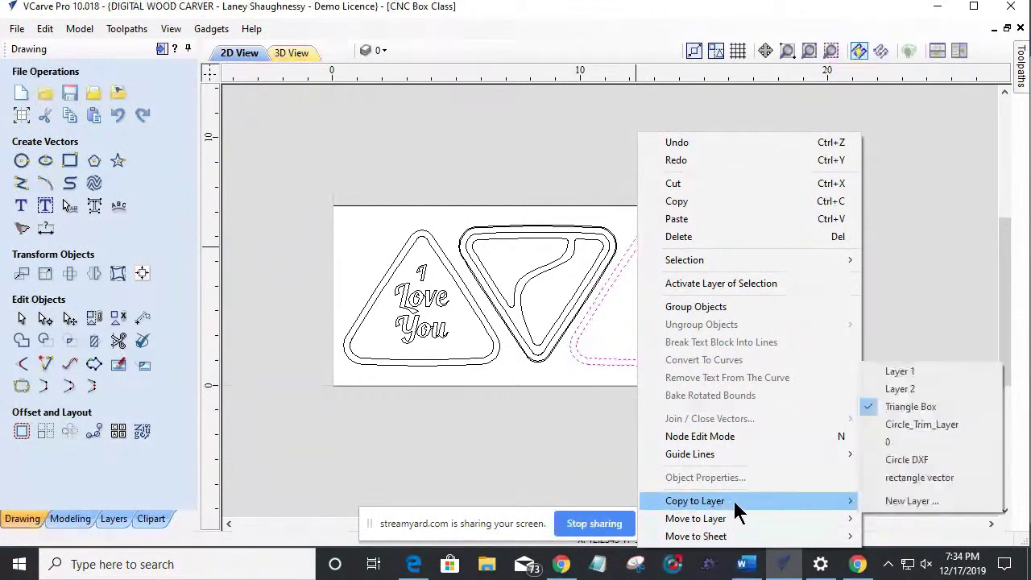
pyautogui.click(920, 501)
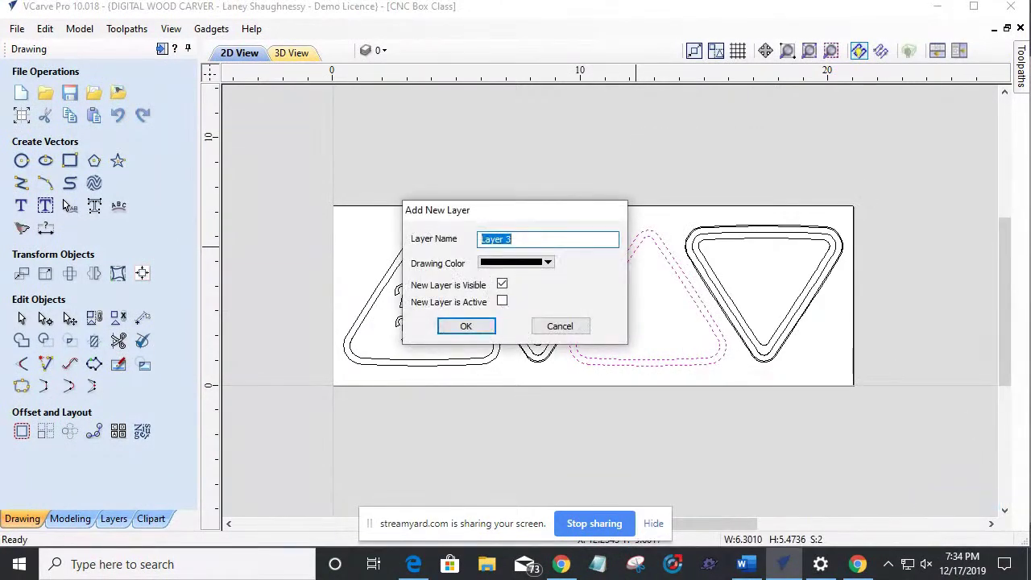
pyautogui.write('Class_TRiang')
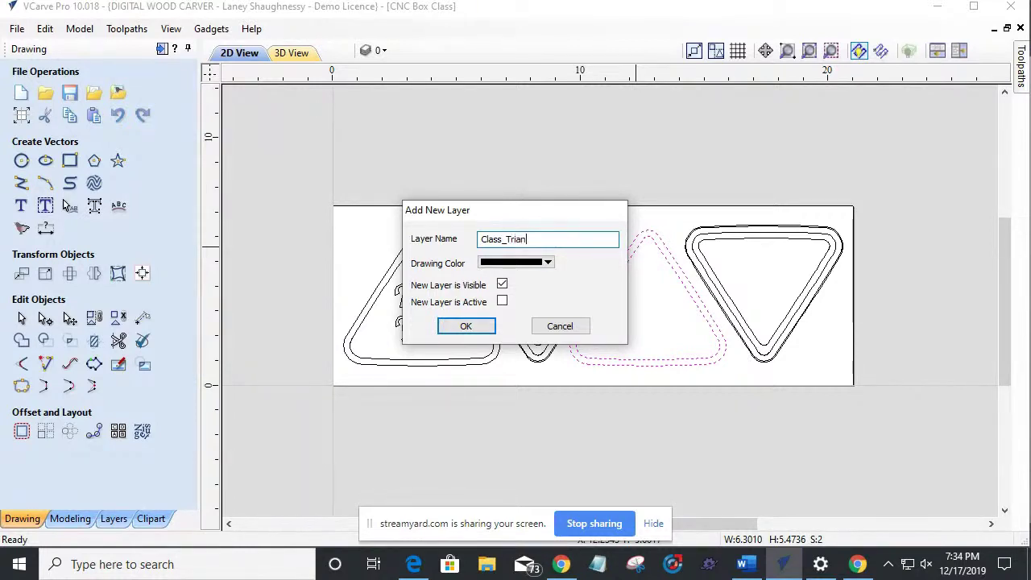
pyautogui.write('_Box Drawing')
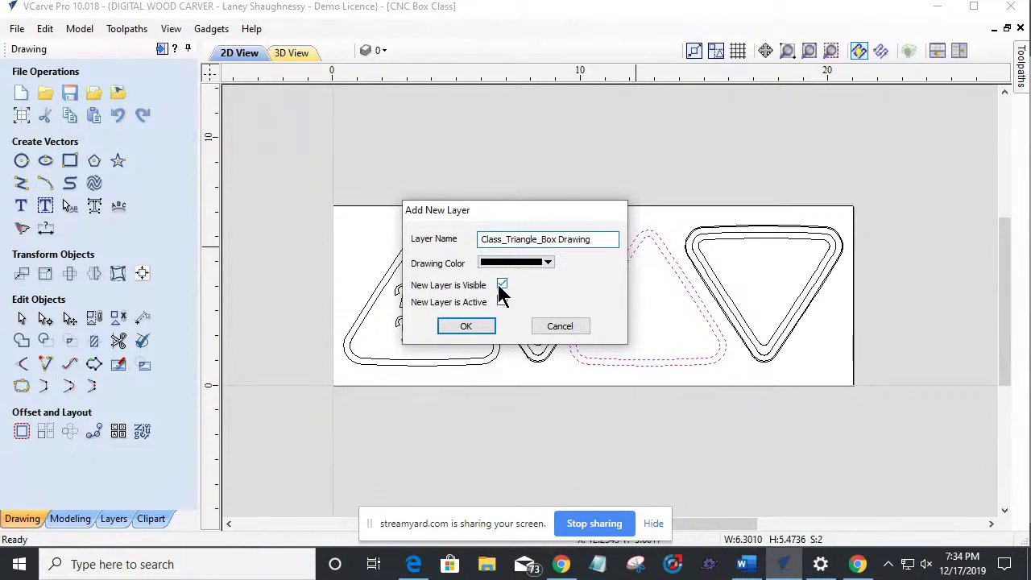
pyautogui.click(475, 321)
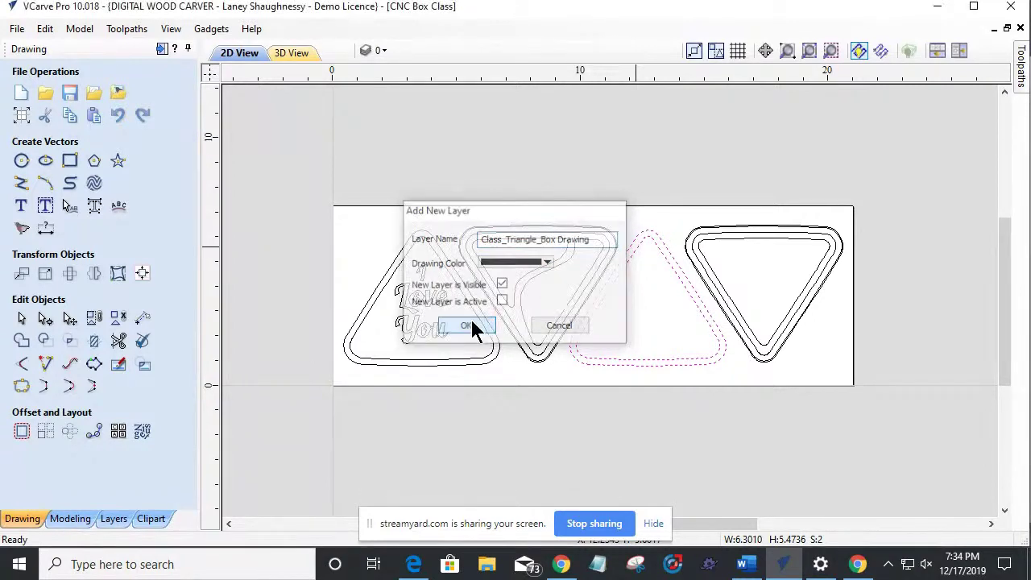
# Step: Hide the Triangle Box and 0 layers and make the Class_Triangle_Box Drawing layer visible and active
pyautogui.click(375, 52)
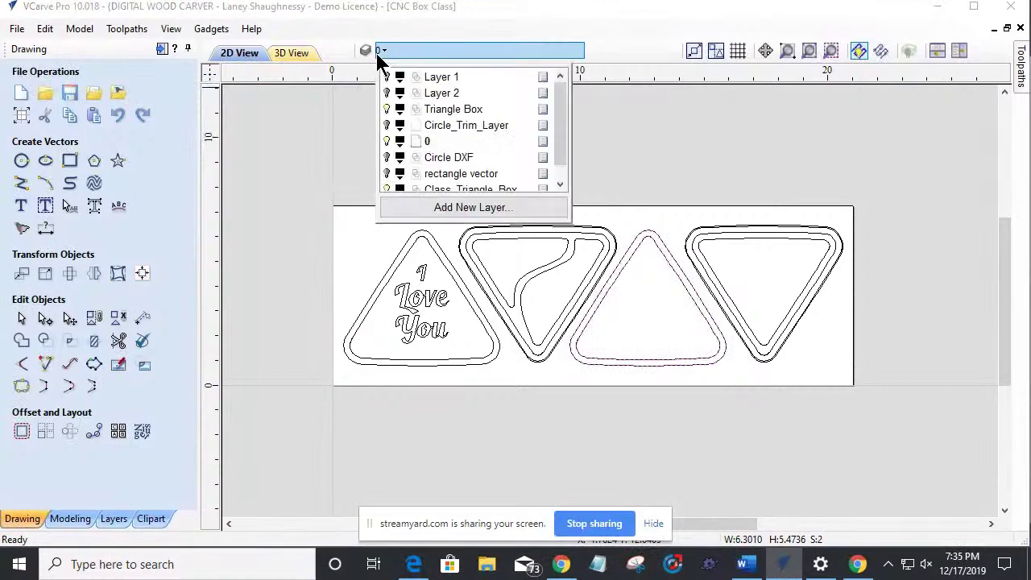
pyautogui.click(387, 110)
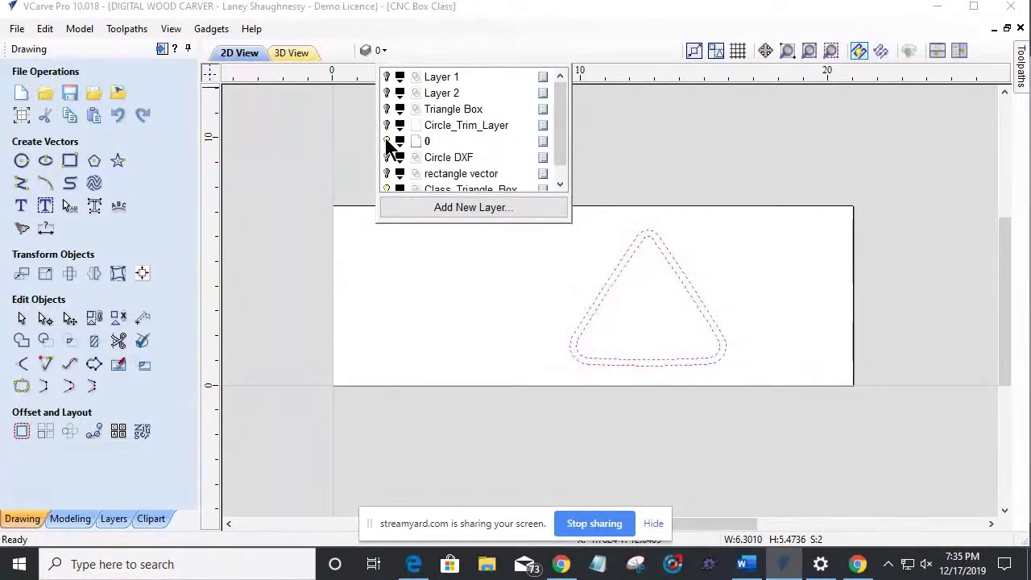
pyautogui.click(387, 141)
pyautogui.scroll(-1, 413, 161)
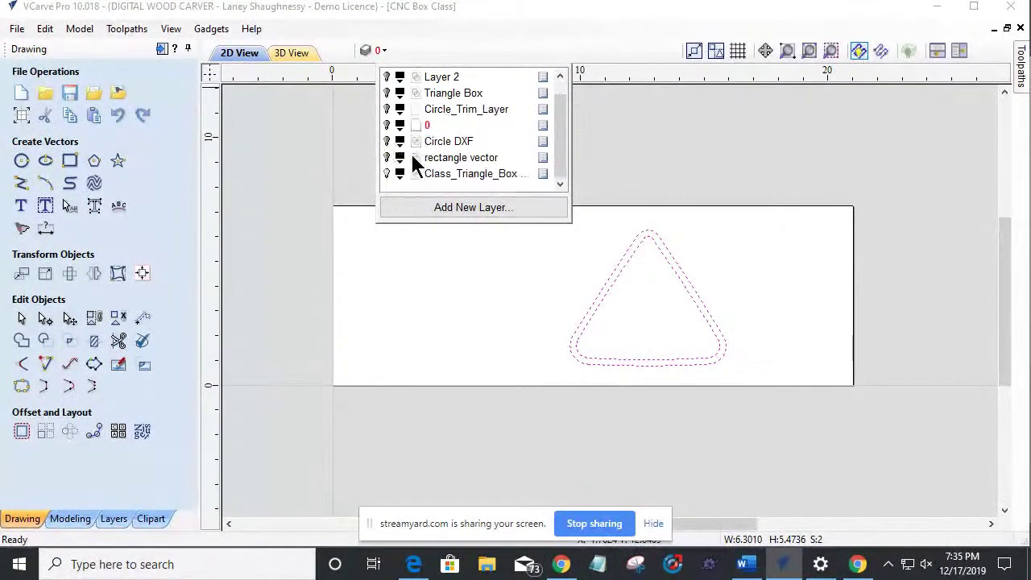
pyautogui.click(453, 176)
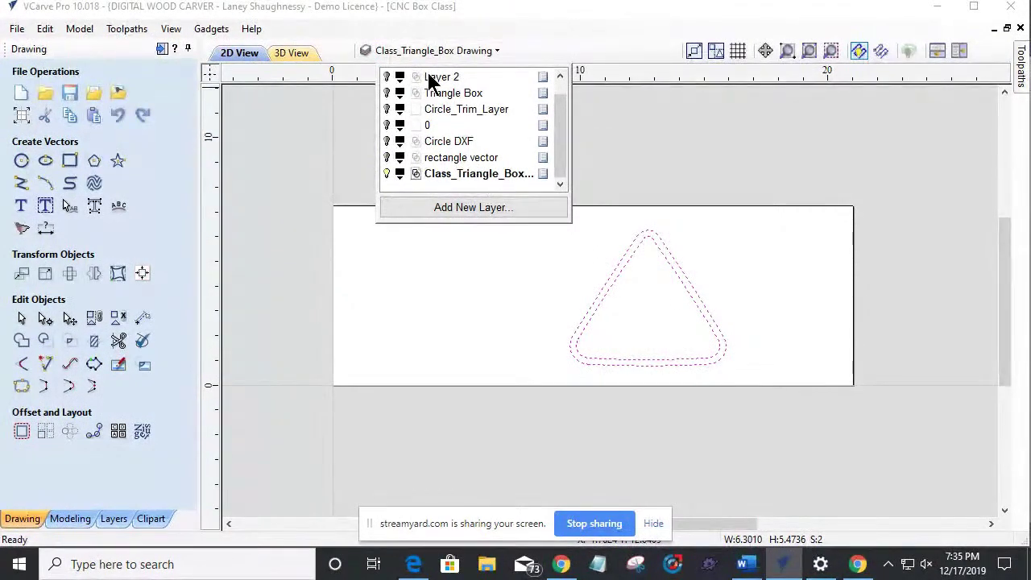
pyautogui.doubleClick(477, 175)
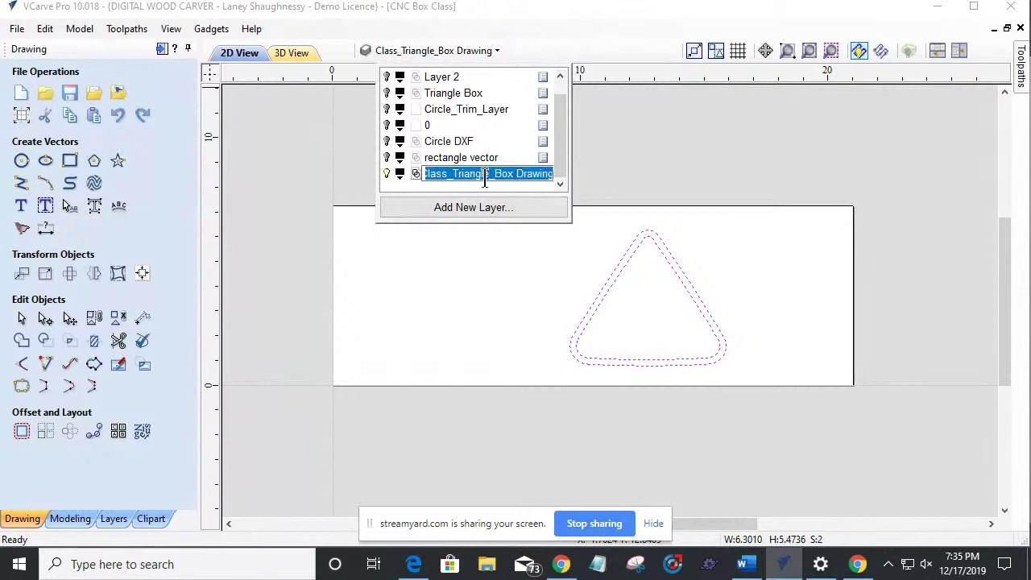
pyautogui.click(464, 256)
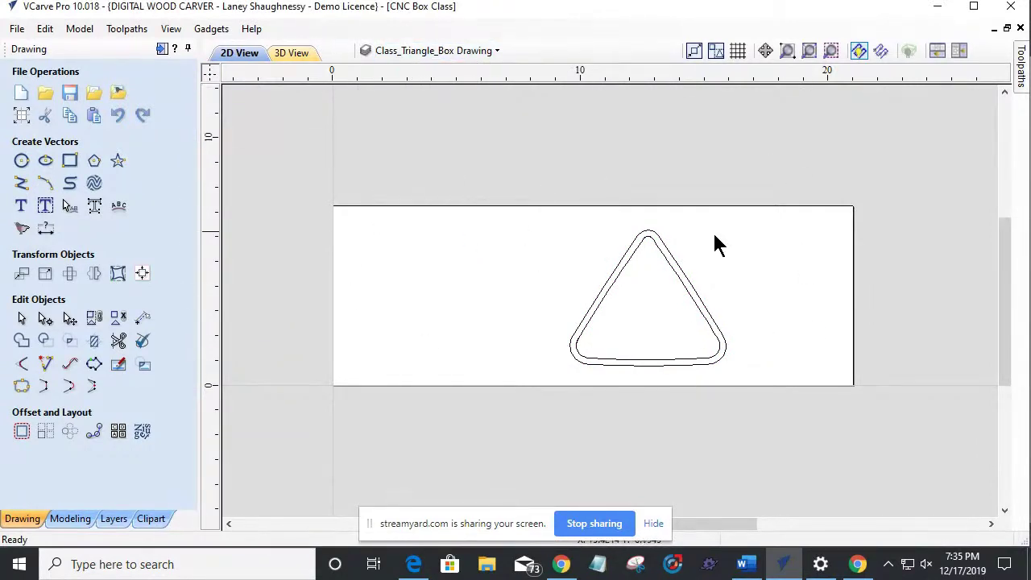
# Step: Move both outlines of the upright triangle together to the left part of the board
pyautogui.moveTo(841, 355); pyautogui.dragTo(838, 358)
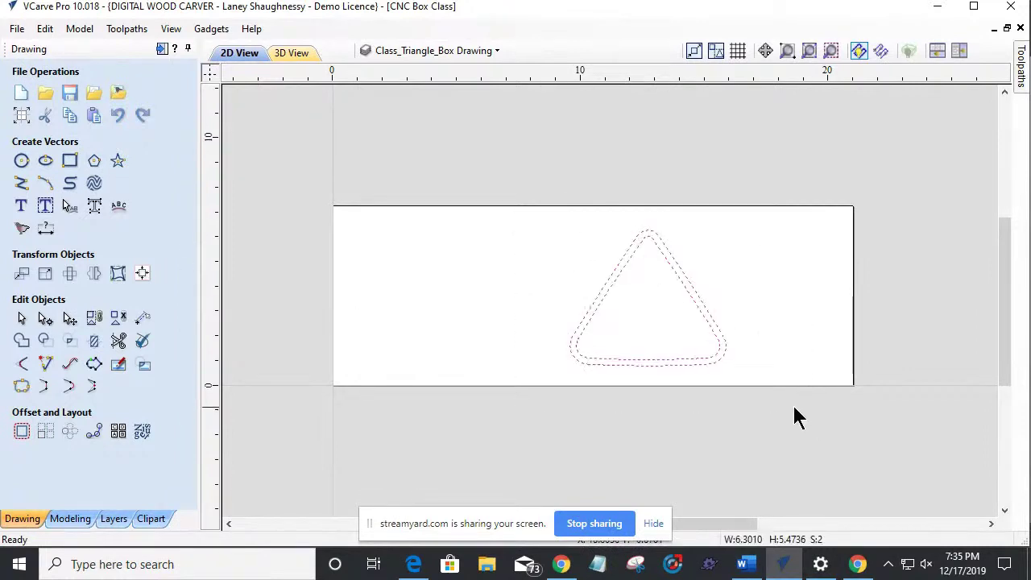
pyautogui.moveTo(682, 272); pyautogui.dragTo(447, 274)
pyautogui.scroll(3, 390, 376)
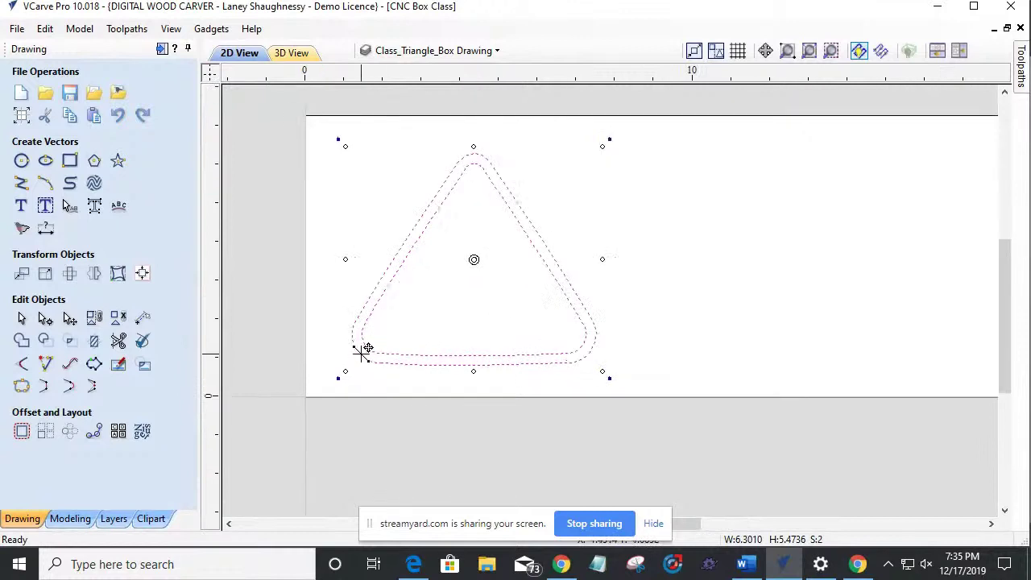
pyautogui.scroll(2, 368, 292)
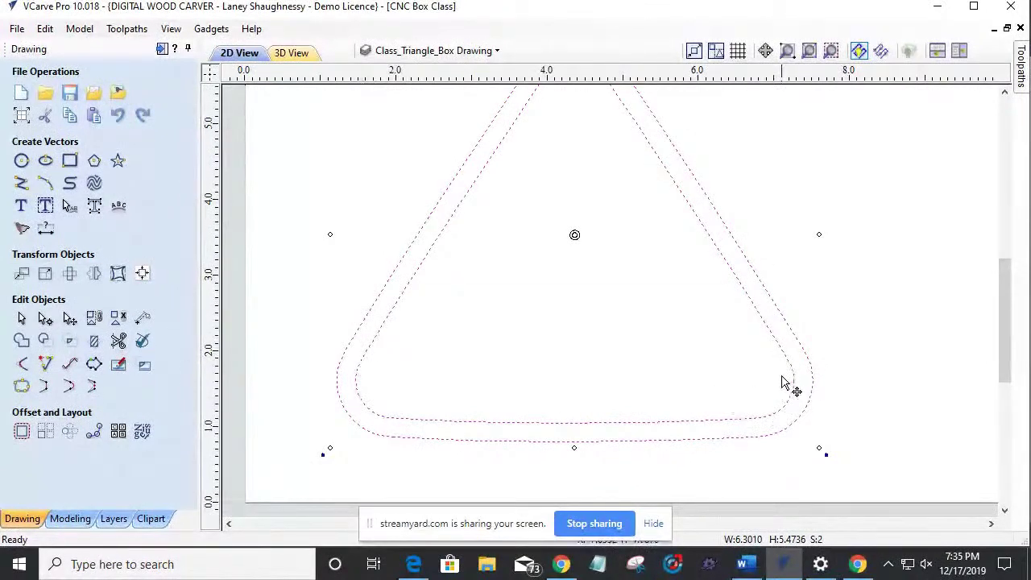
pyautogui.scroll(-2, 783, 390)
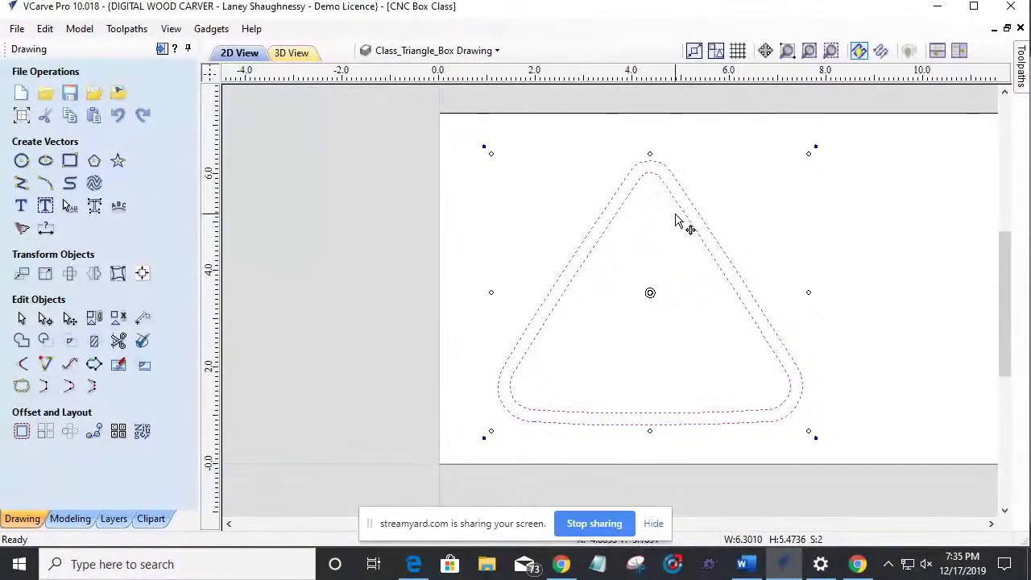
# Step: Check the triangle's inner and outer outlines by selecting each one in turn
pyautogui.click(669, 256)
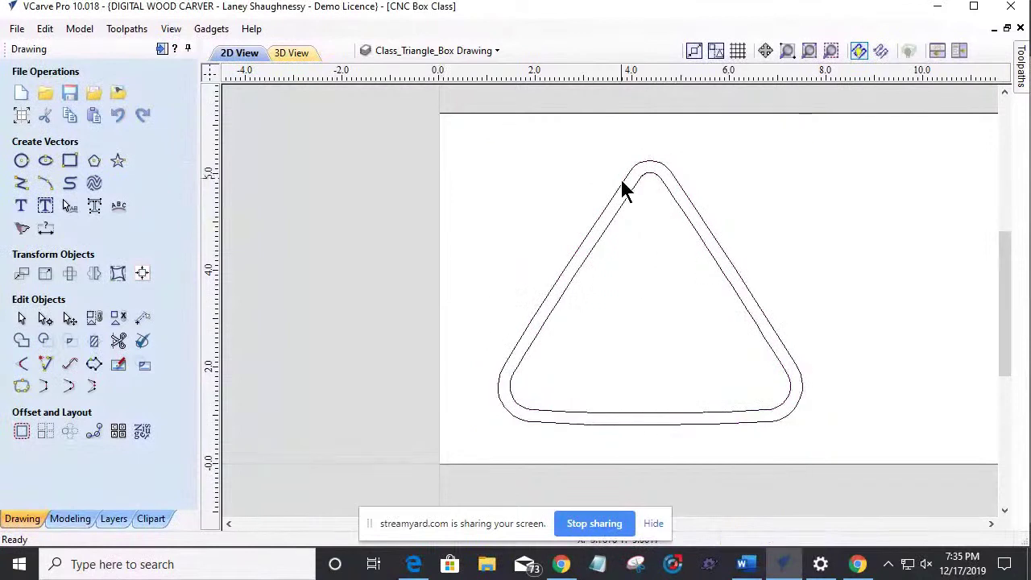
pyautogui.click(629, 198)
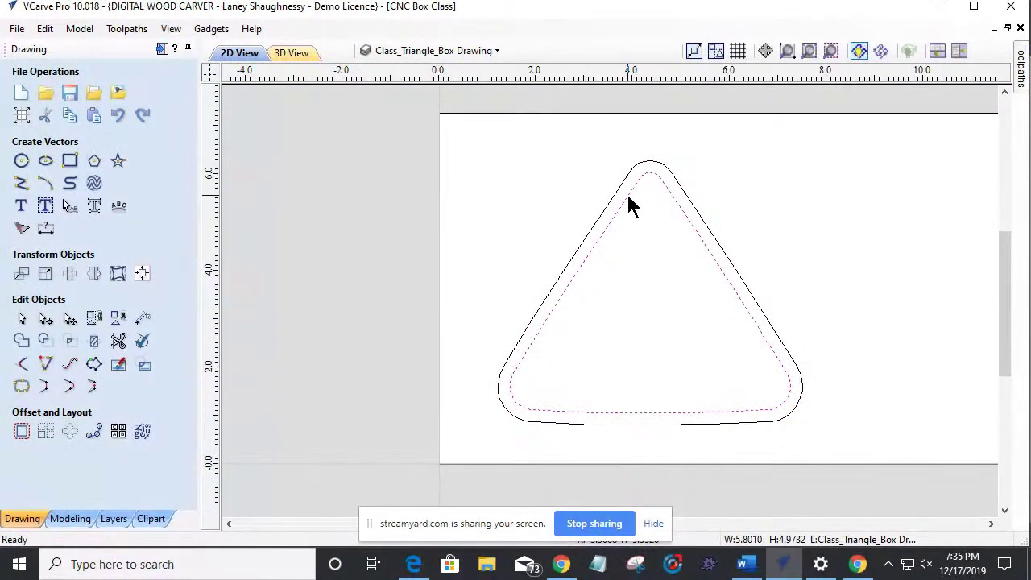
pyautogui.click(615, 192)
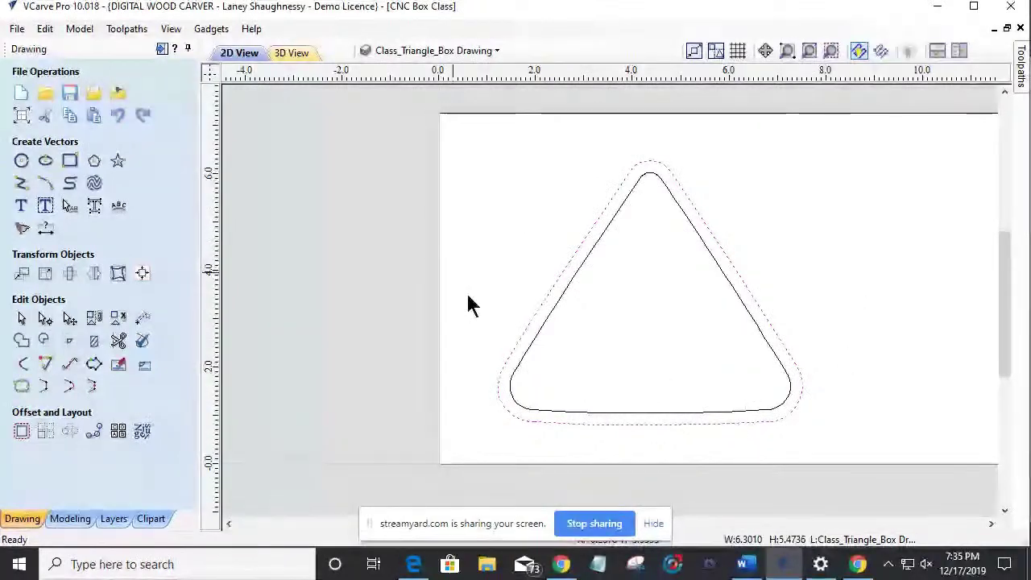
pyautogui.scroll(-1, 584, 302)
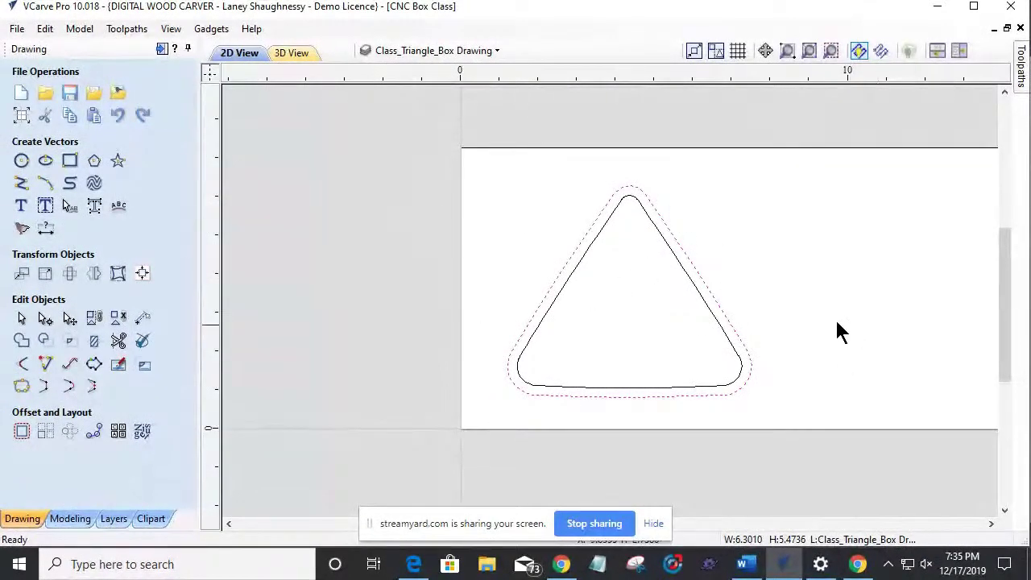
# Step: Duplicate both triangle outlines together, placing the copy level with the original in the empty area to its right
pyautogui.moveTo(636, 329); pyautogui.dragTo(531, 259)
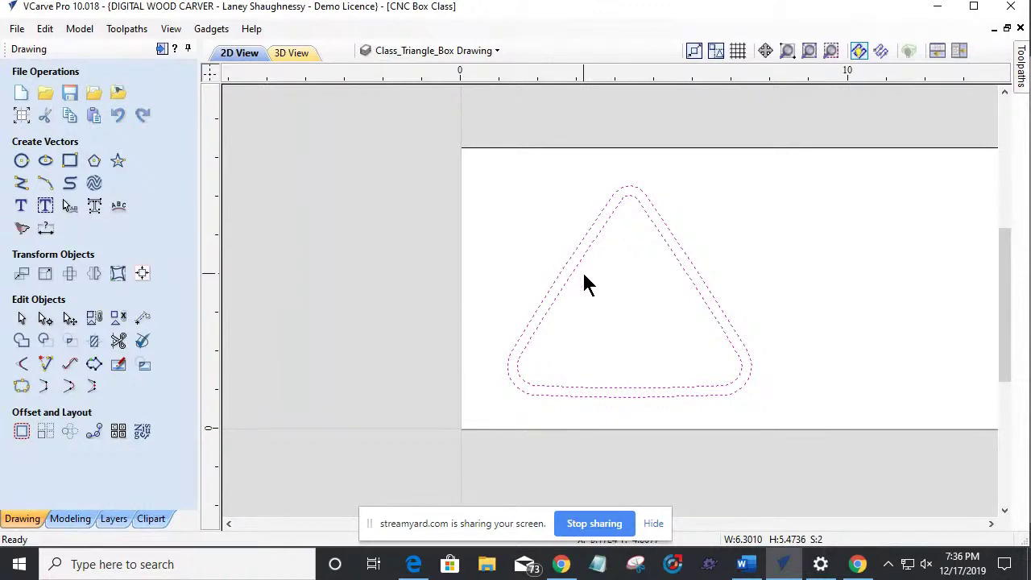
pyautogui.scroll(-2, 582, 281)
pyautogui.scroll(-1, 569, 336)
pyautogui.scroll(3, 569, 336)
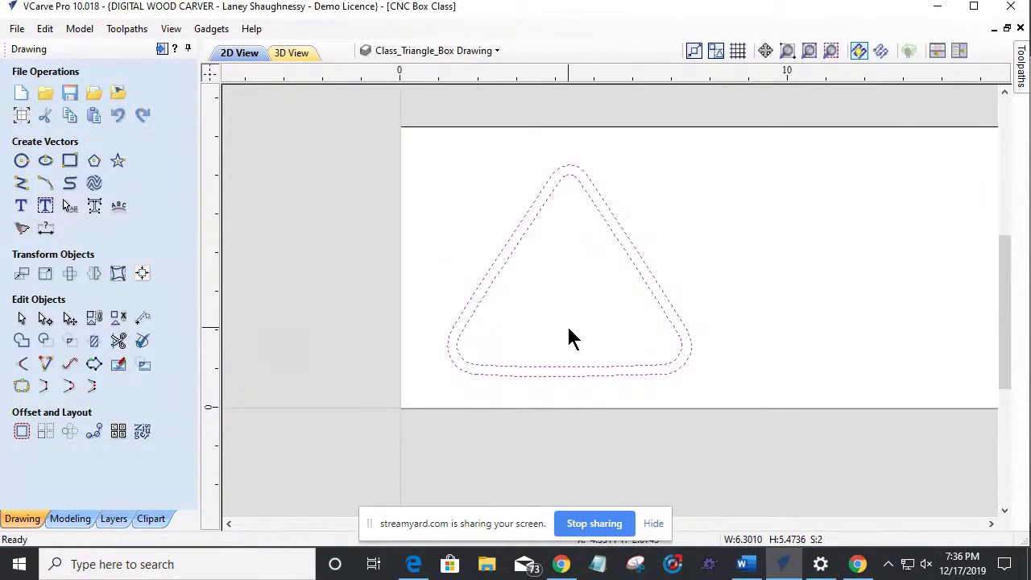
pyautogui.click(520, 248)
pyautogui.moveTo(571, 270); pyautogui.dragTo(866, 267)
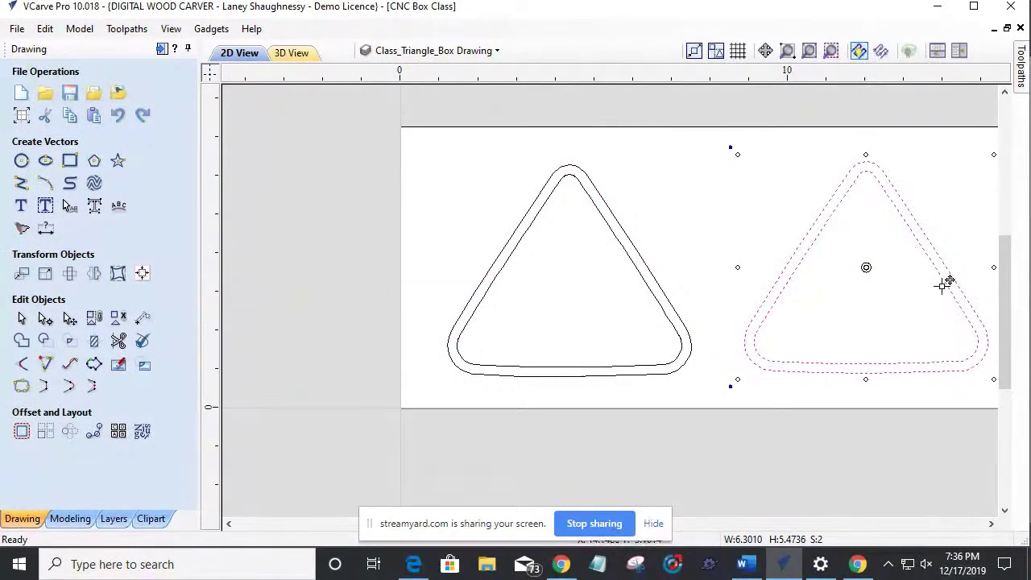
pyautogui.scroll(-1, 842, 291)
pyautogui.click(530, 289)
pyautogui.click(817, 264)
pyautogui.scroll(2, 886, 306)
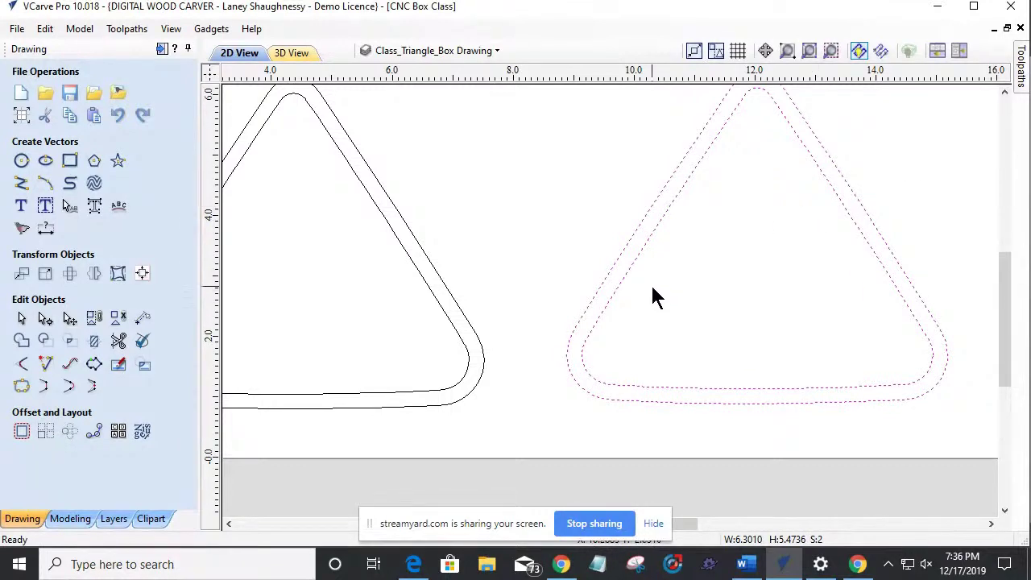
pyautogui.click(732, 292)
pyautogui.scroll(-1, 733, 291)
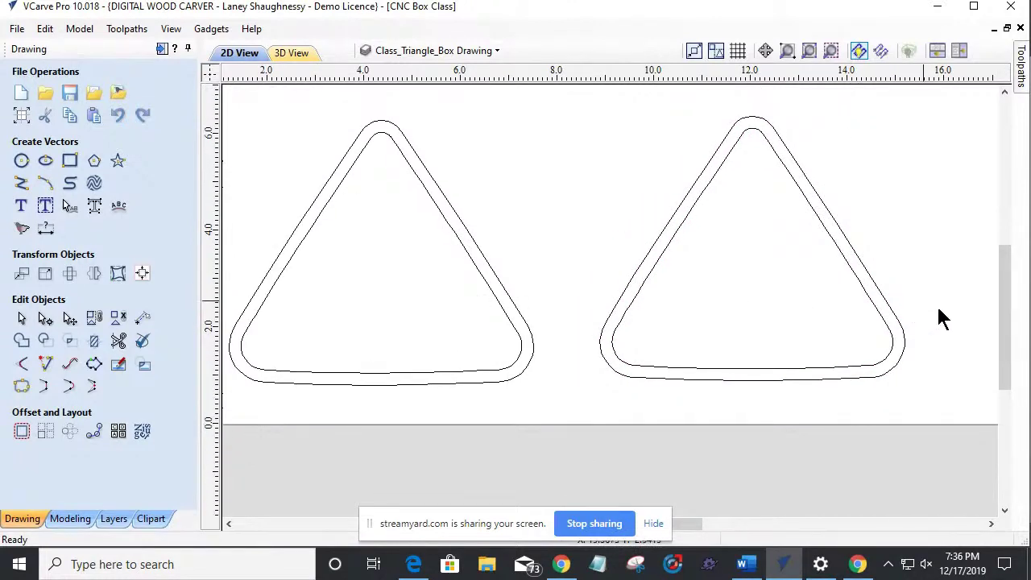
# Step: Rotate the copied triangle outlines 180 degrees and nest them closely alongside the upright triangle's sloping right side
pyautogui.click(21, 186)
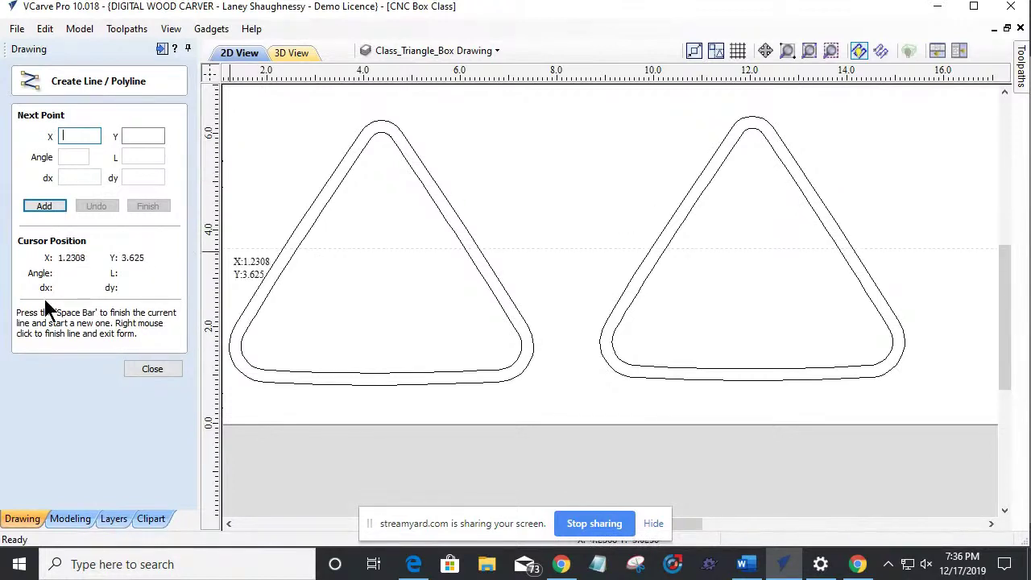
pyautogui.click(152, 369)
pyautogui.moveTo(581, 113); pyautogui.dragTo(938, 417)
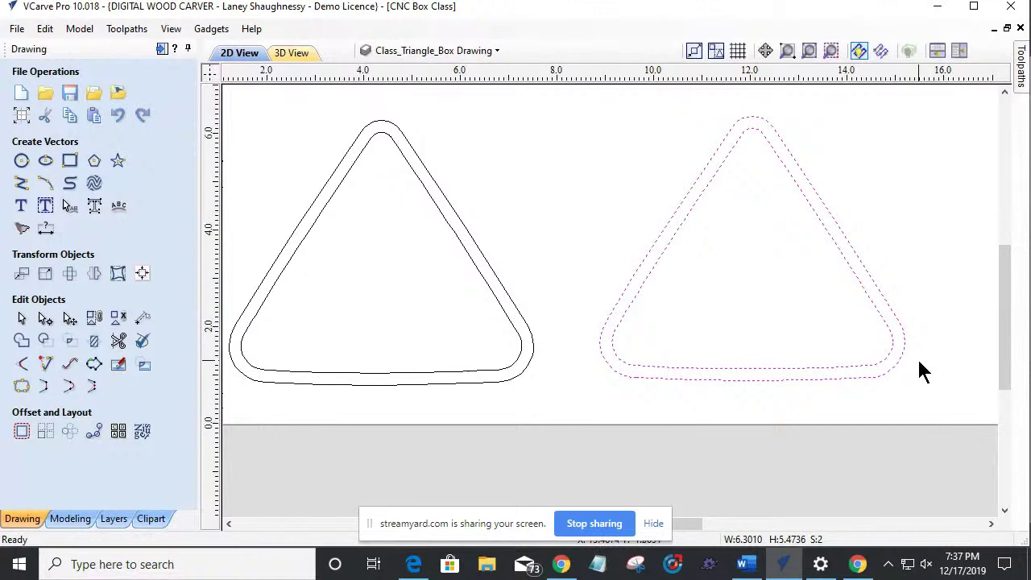
pyautogui.press('F11')
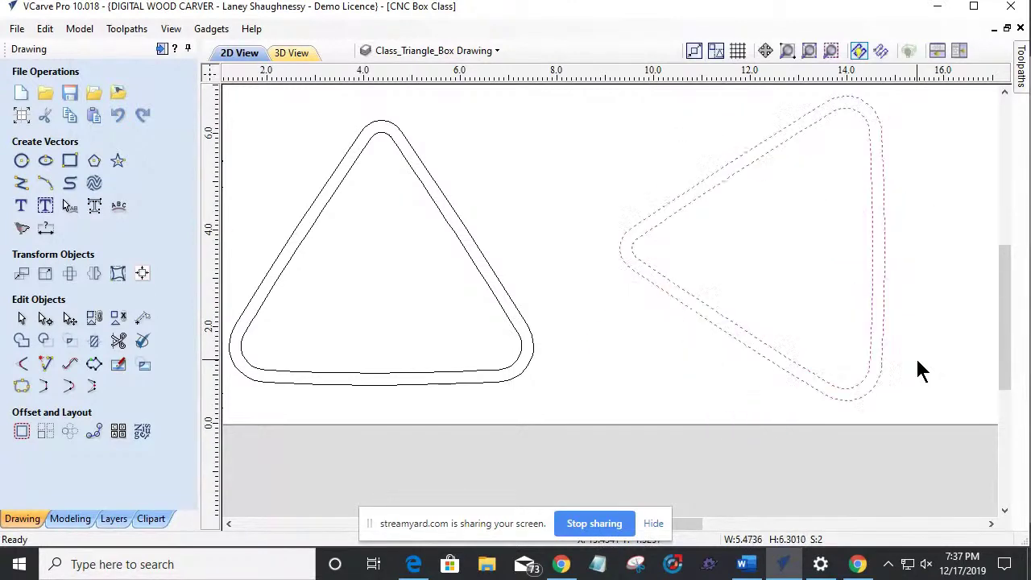
pyautogui.press('F11')
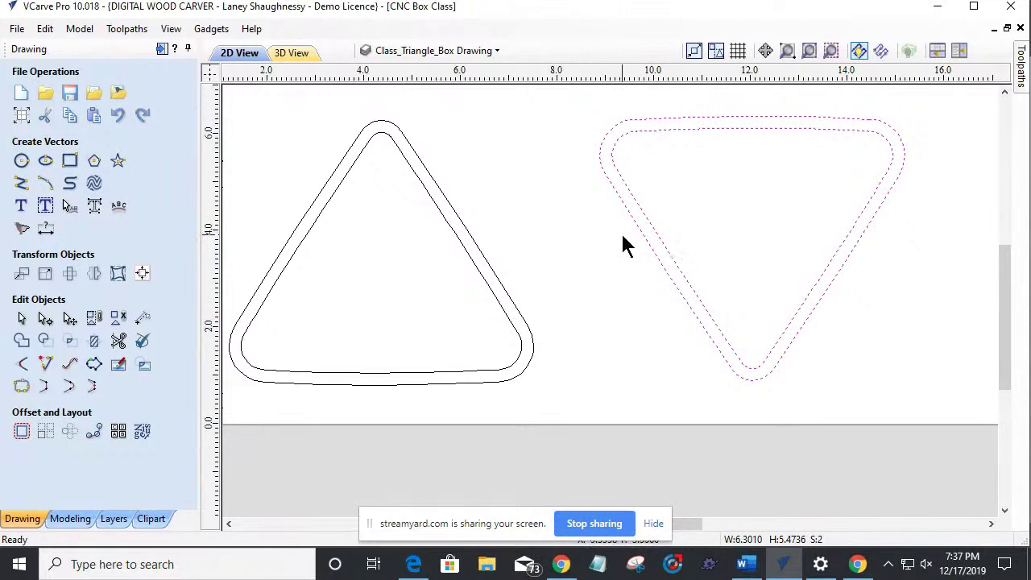
pyautogui.moveTo(658, 239)
pyautogui.mouseDown()
pyautogui.moveTo(553, 249)
pyautogui.moveTo(511, 233)
pyautogui.moveTo(513, 223)
pyautogui.moveTo(515, 237)
pyautogui.moveTo(524, 233)
pyautogui.mouseUp()
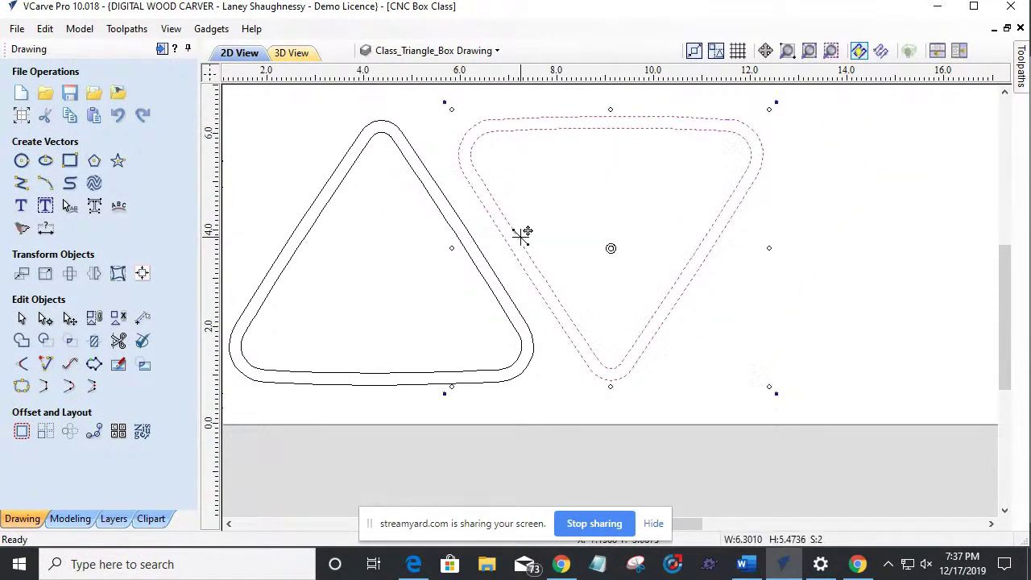
pyautogui.click(586, 264)
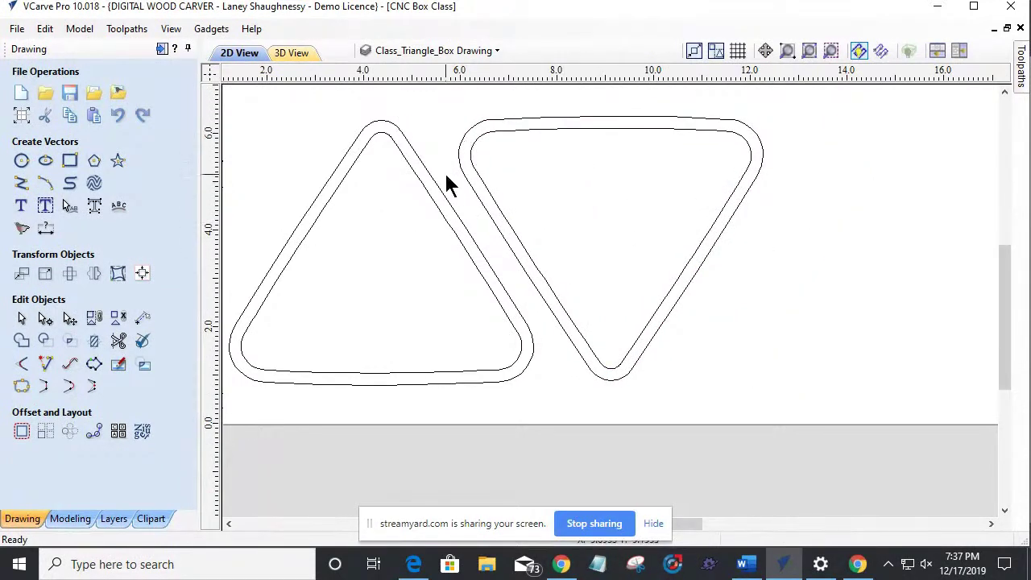
# Step: Draw a straight line across the inverted triangle's inner outline, from about X 10.85, Y 6.08 to about X 8.01, Y 2.58
pyautogui.click(21, 183)
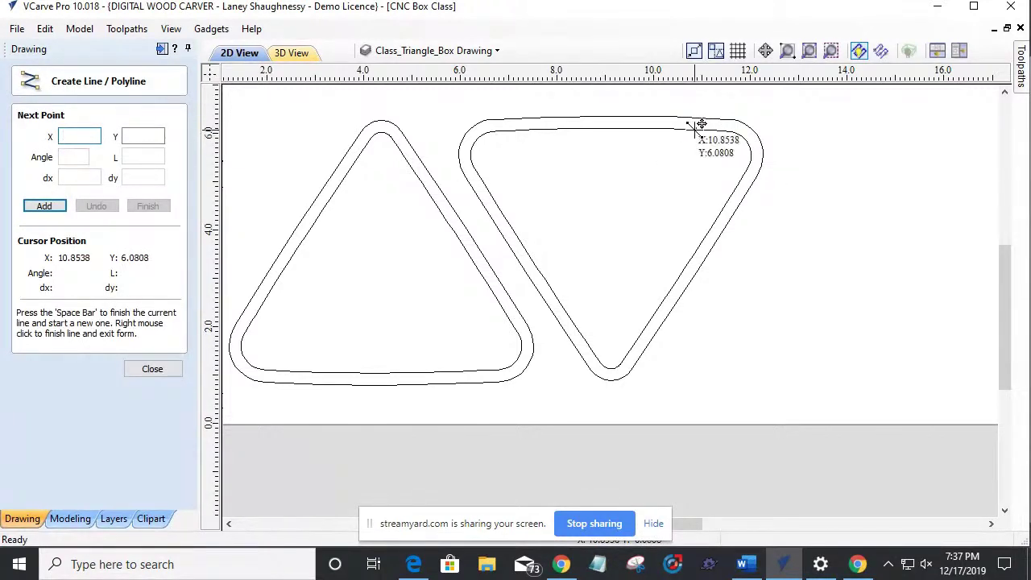
pyautogui.click(695, 128)
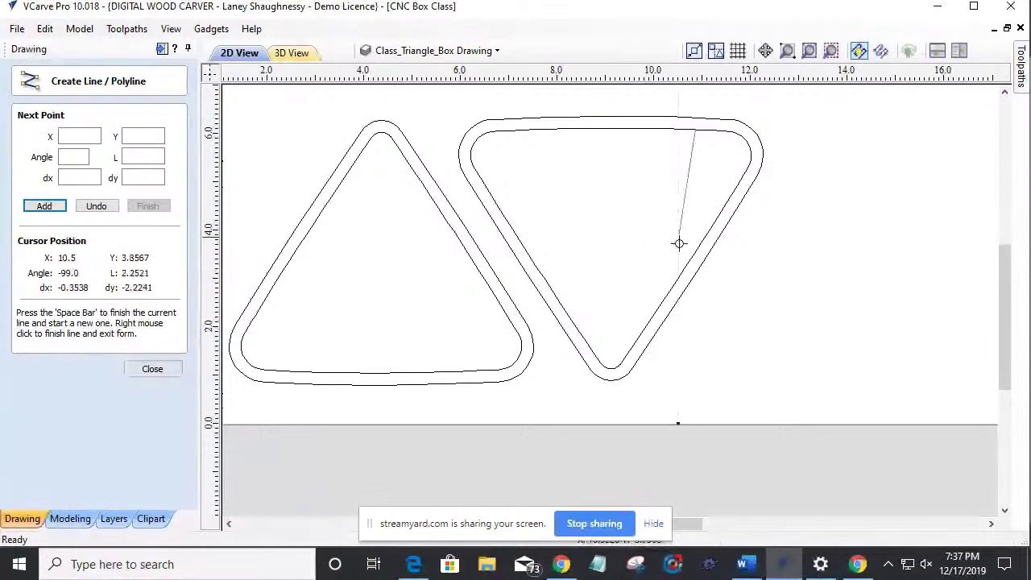
pyautogui.click(558, 297)
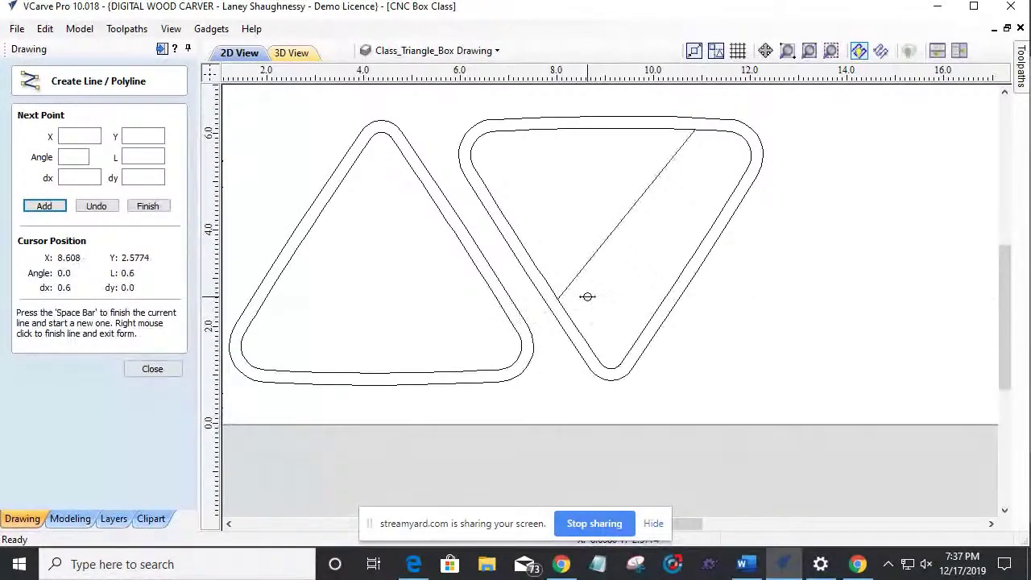
pyautogui.press('space')
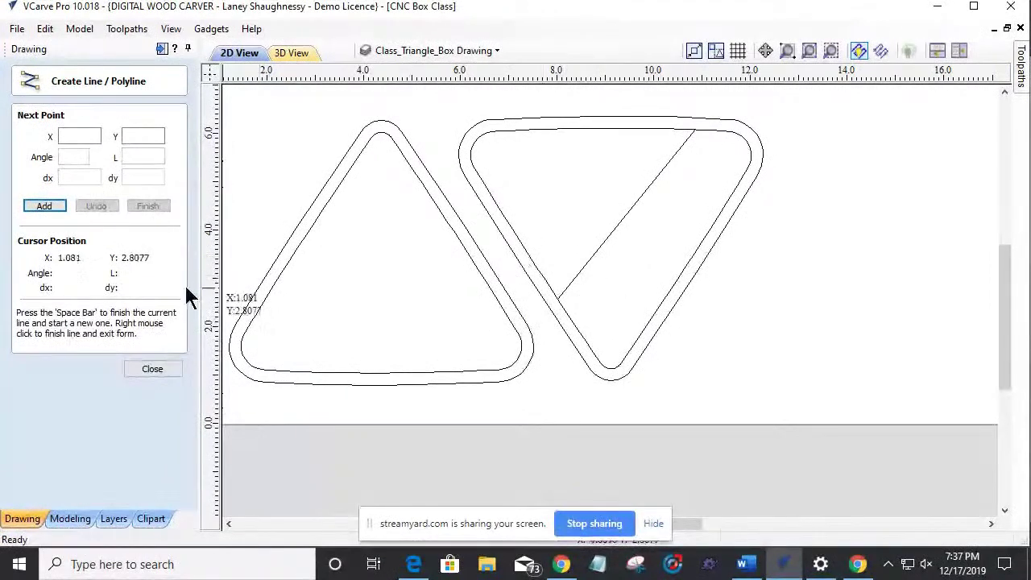
pyautogui.click(165, 366)
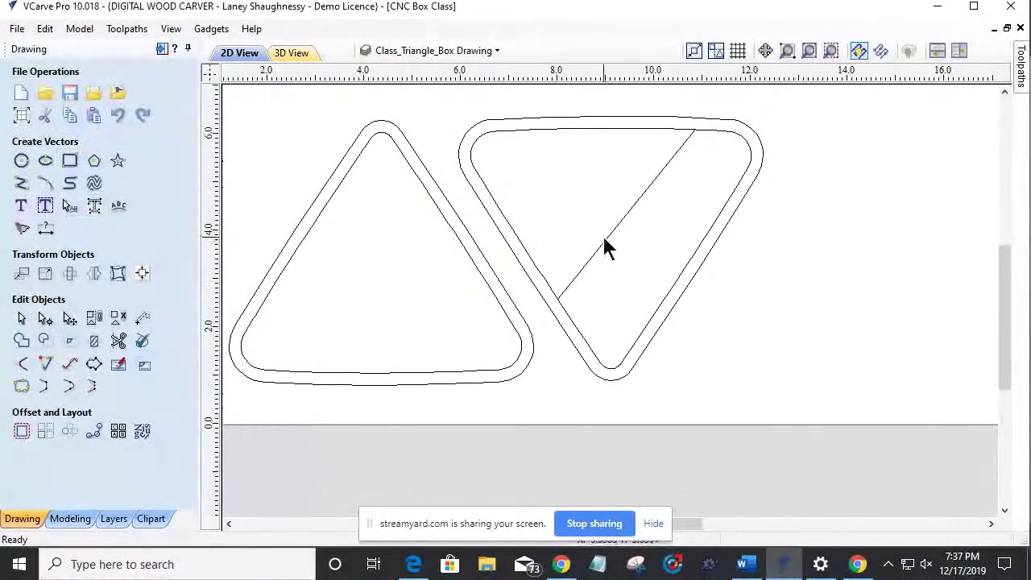
# Step: Convert the dividing line to a Bezier span and pull its two handles in opposite directions to form an S-curve
pyautogui.click(597, 256)
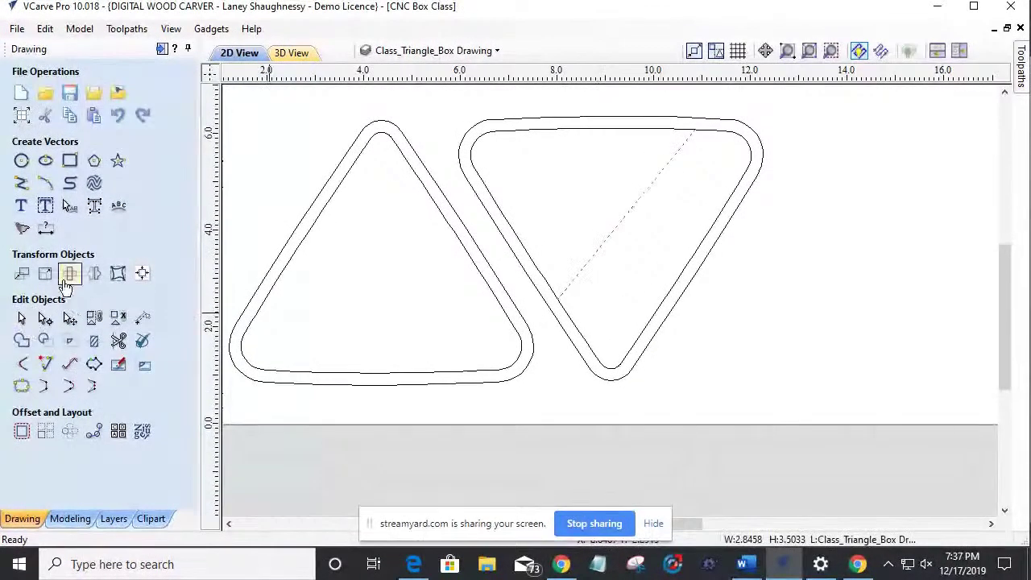
pyautogui.click(45, 318)
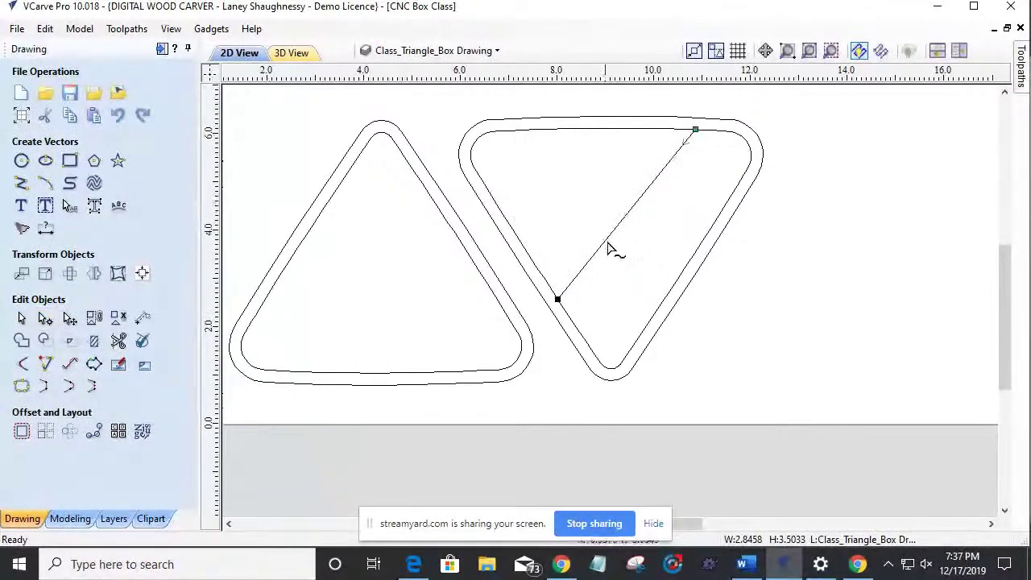
pyautogui.rightClick(606, 241)
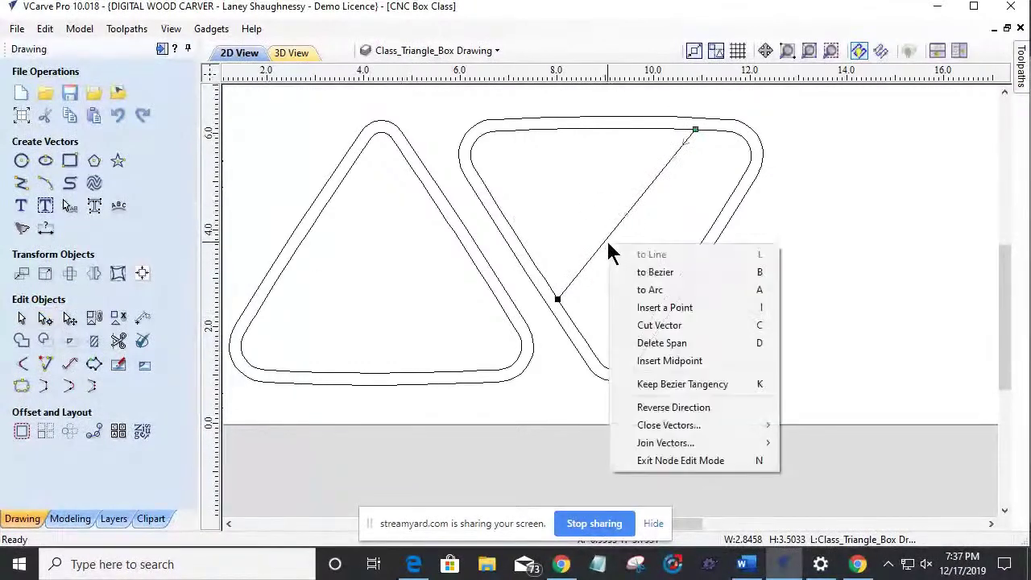
pyautogui.click(638, 274)
pyautogui.moveTo(654, 178); pyautogui.dragTo(590, 156)
pyautogui.moveTo(599, 250); pyautogui.dragTo(641, 291)
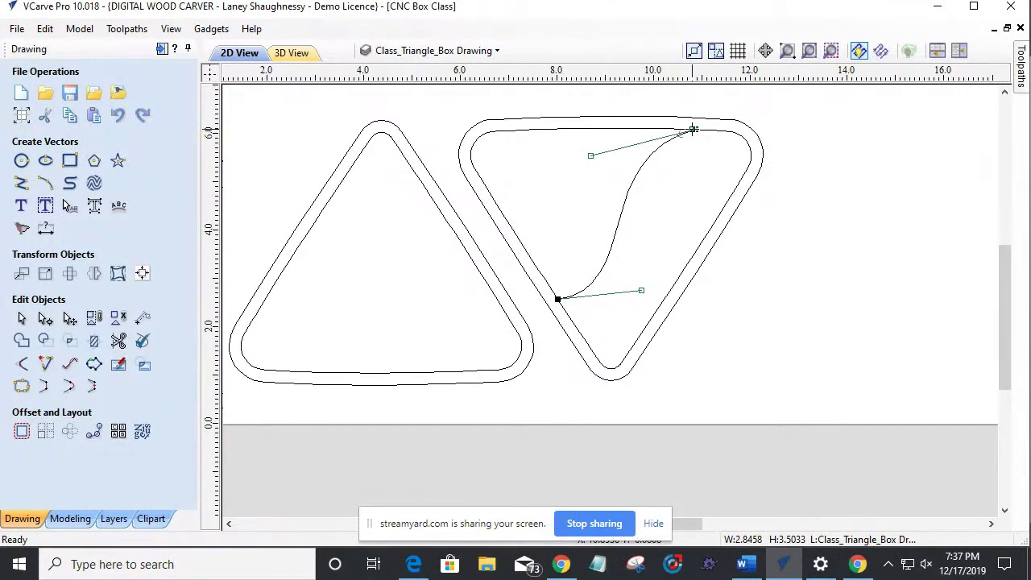
# Step: Reposition the S-curve's ends on the inner outline's two sloping sides and adjust both handles, making it about 4.22 wide and 1.75 high
pyautogui.moveTo(696, 128); pyautogui.dragTo(737, 186)
pyautogui.moveTo(556, 300); pyautogui.dragTo(533, 261)
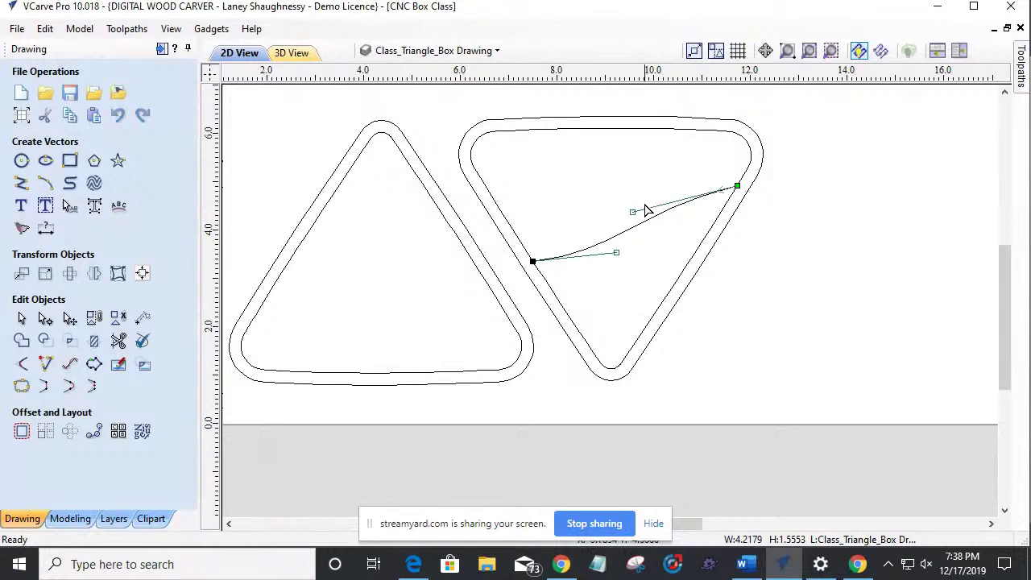
pyautogui.moveTo(633, 212); pyautogui.dragTo(636, 152)
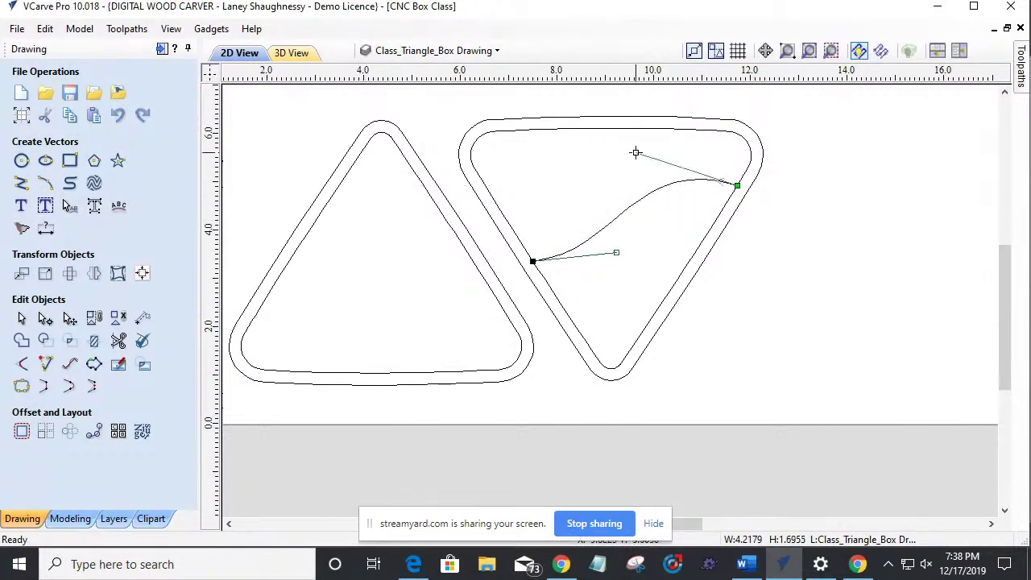
pyautogui.moveTo(616, 253); pyautogui.dragTo(611, 288)
pyautogui.click(621, 313)
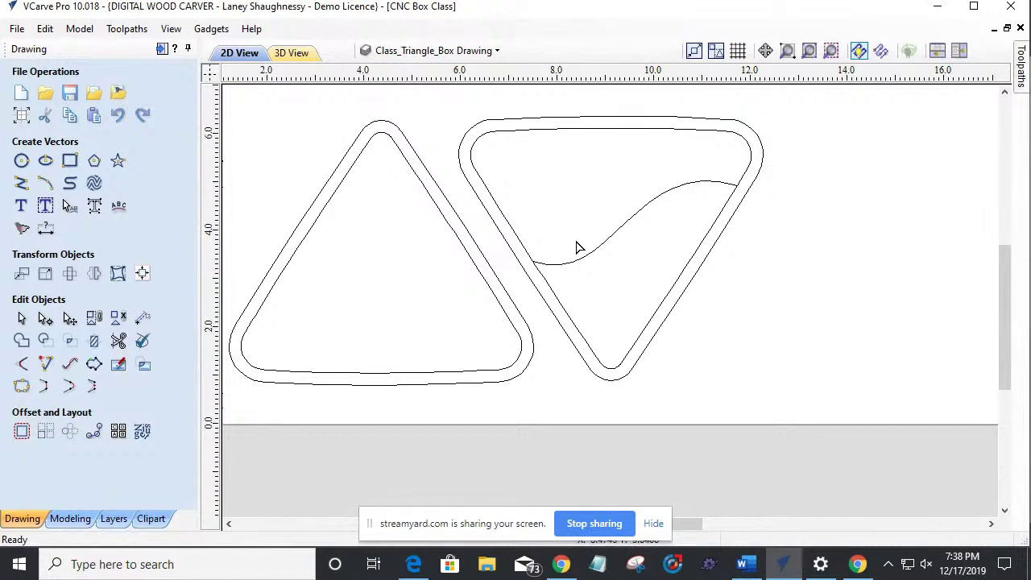
# Step: Finish node editing and select the S-shaped divider as a whole vector
pyautogui.click(617, 237)
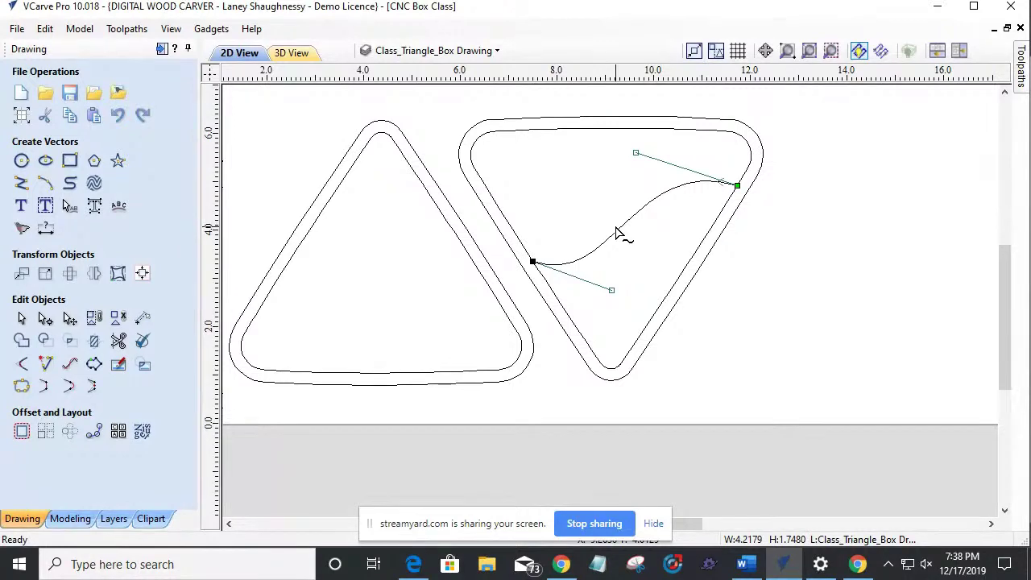
pyautogui.press('n')
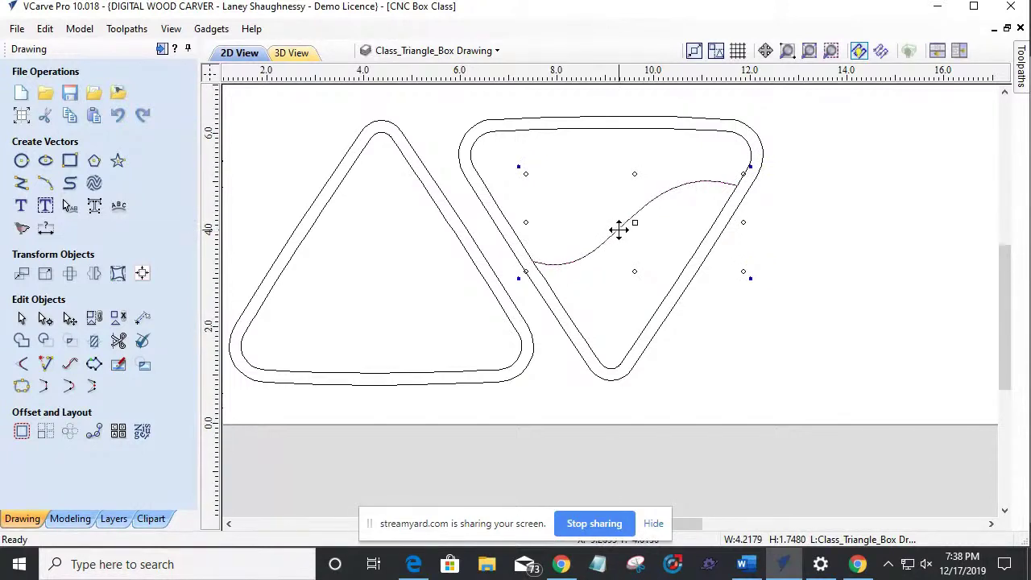
pyautogui.rightClick(618, 230)
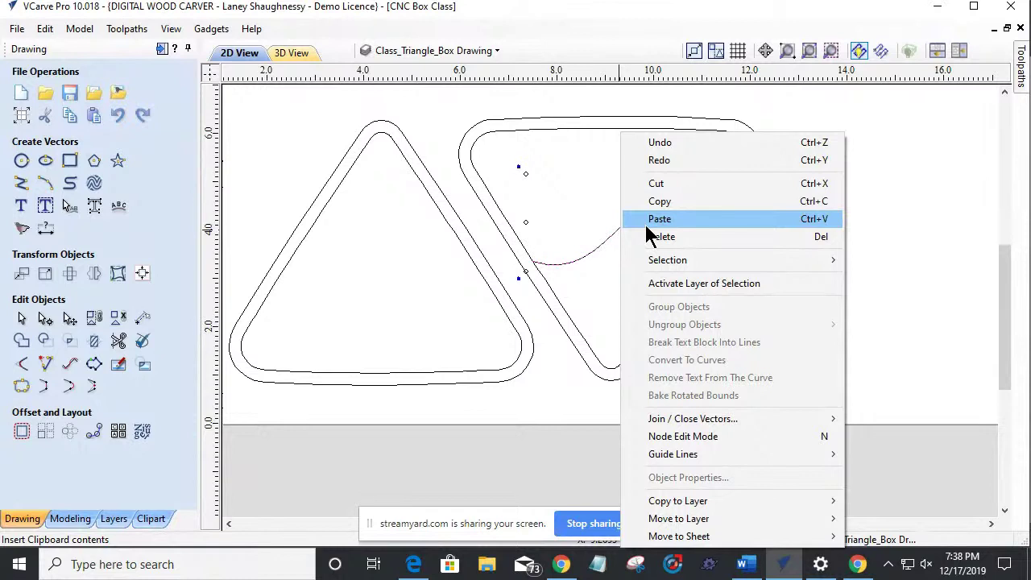
pyautogui.click(588, 252)
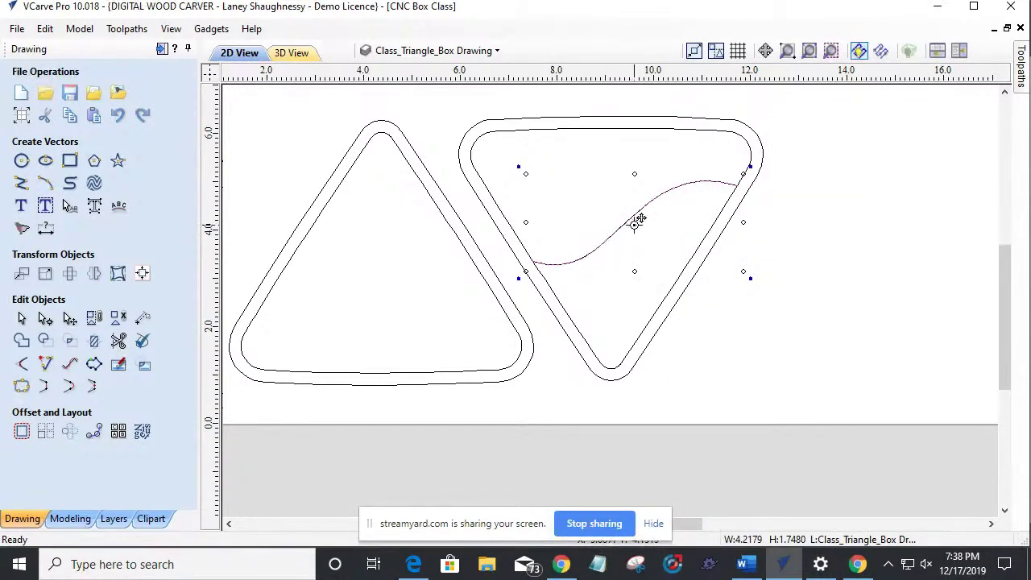
# Step: Copy the S-curve divider about 0.35 above the original to give the compartment wall its second edge
pyautogui.moveTo(636, 220); pyautogui.dragTo(616, 184)
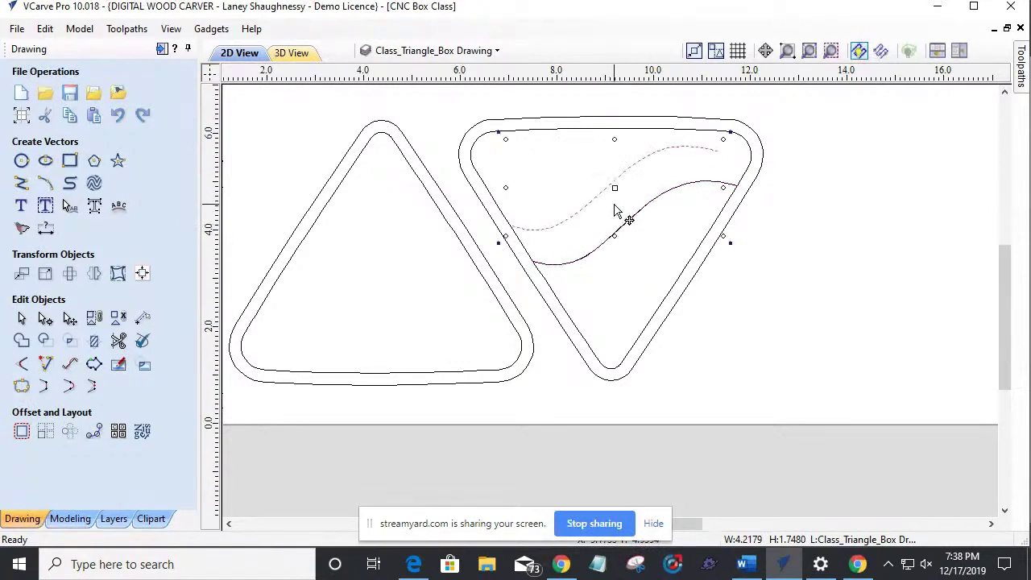
pyautogui.click(606, 266)
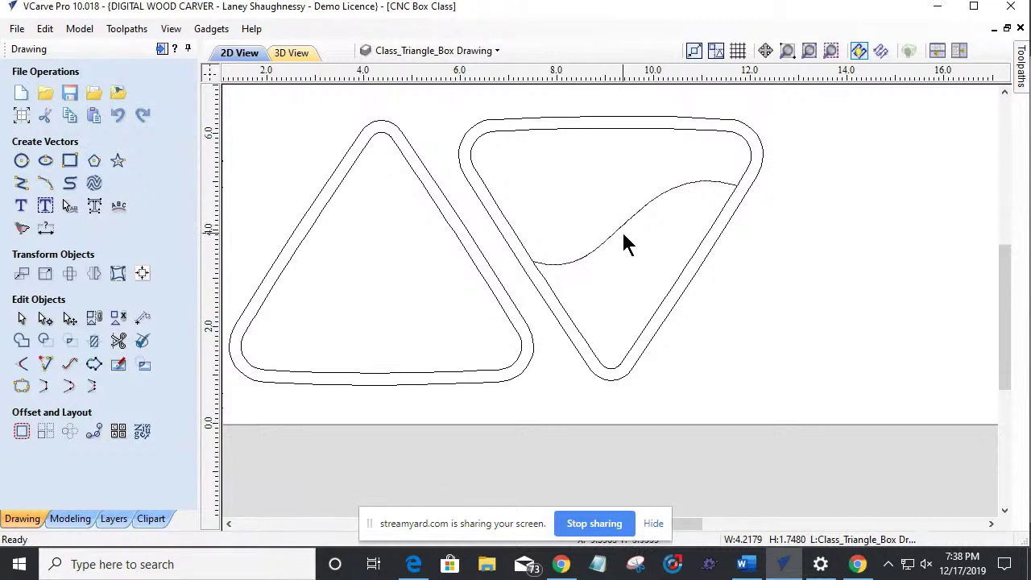
pyautogui.moveTo(637, 218); pyautogui.dragTo(631, 207)
pyautogui.scroll(3, 583, 274)
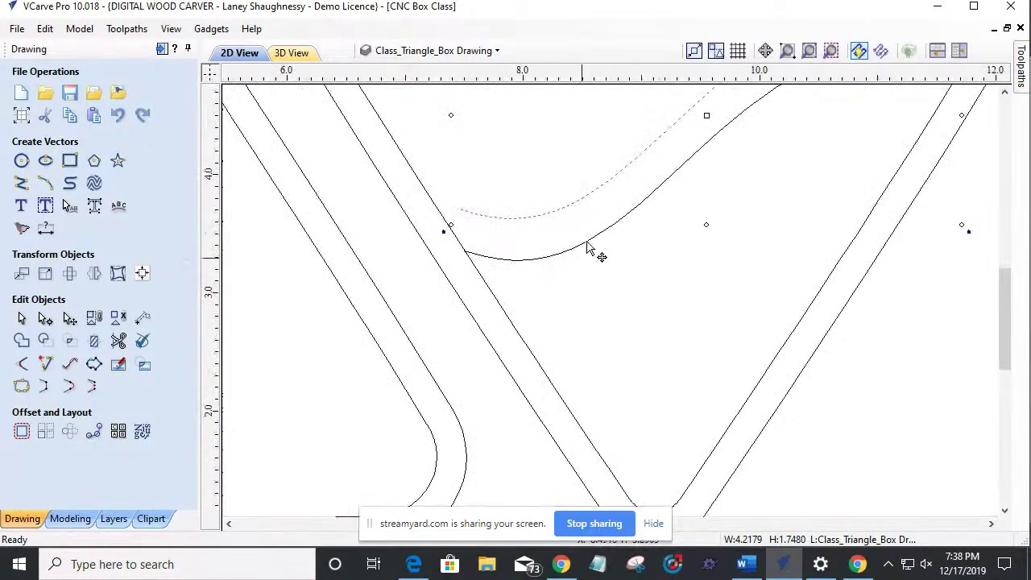
pyautogui.scroll(-2, 588, 240)
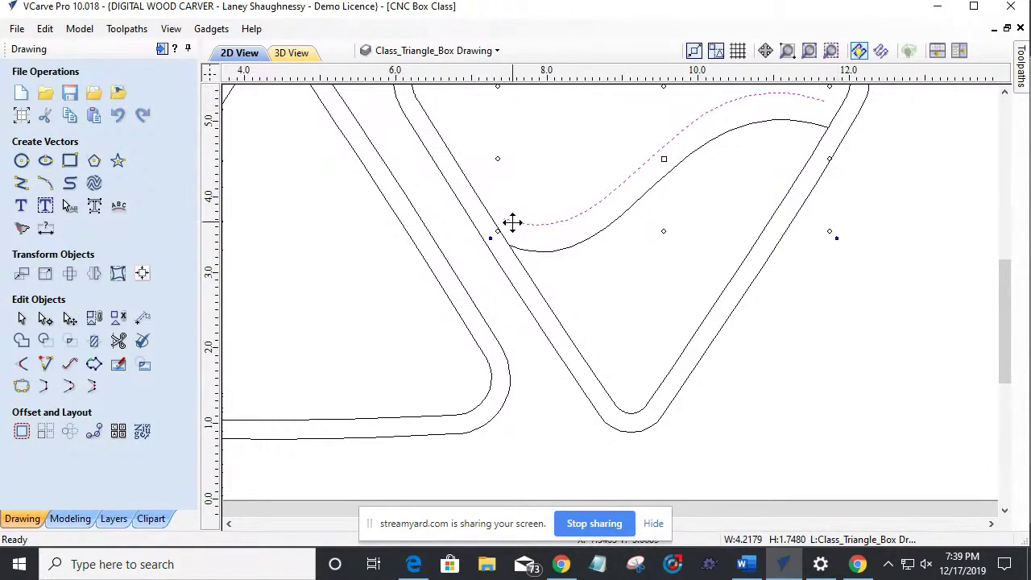
# Step: Extend both ends of the upper S-curve to meet the inverted triangle's inner outline
pyautogui.click(46, 367)
pyautogui.scroll(3, 479, 219)
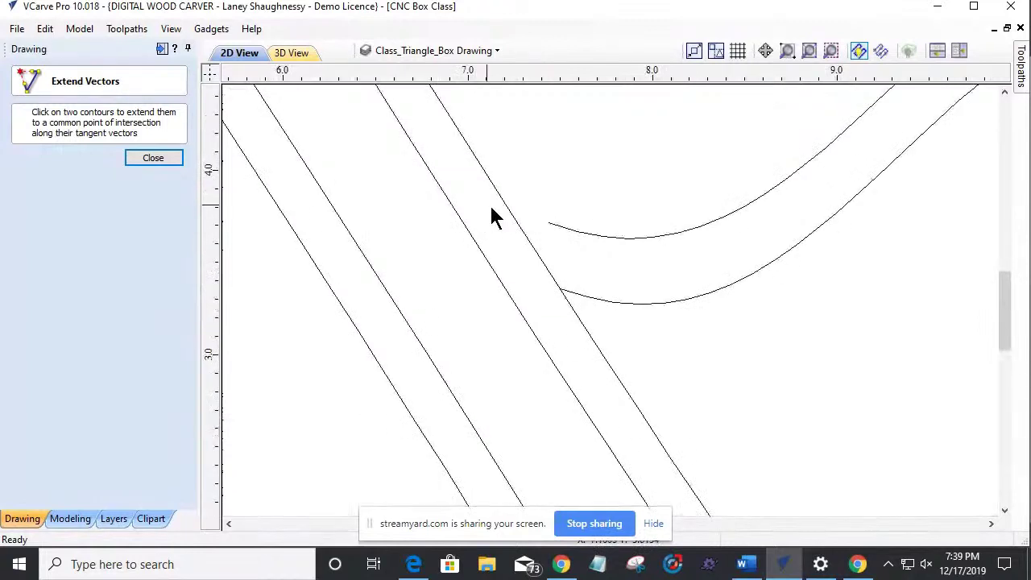
pyautogui.click(555, 227)
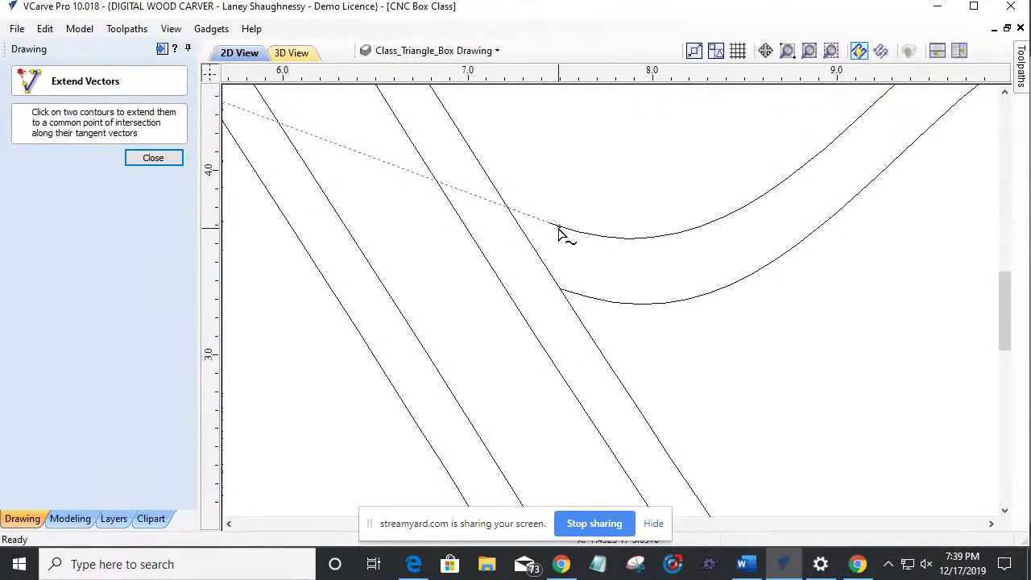
pyautogui.click(506, 213)
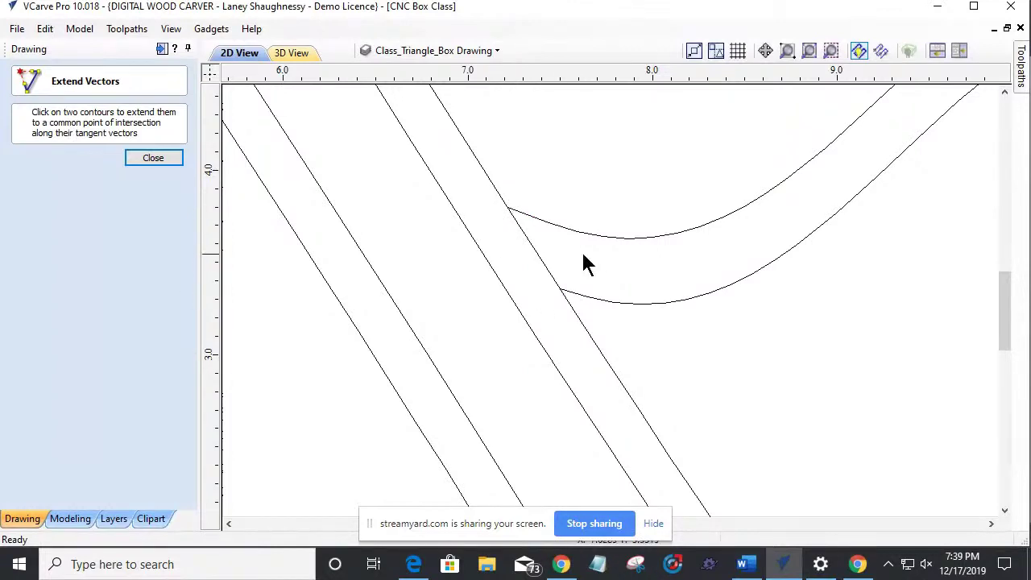
pyautogui.scroll(-3, 596, 270)
pyautogui.scroll(3, 911, 138)
pyautogui.click(587, 198)
pyautogui.click(675, 231)
pyautogui.scroll(-3, 734, 306)
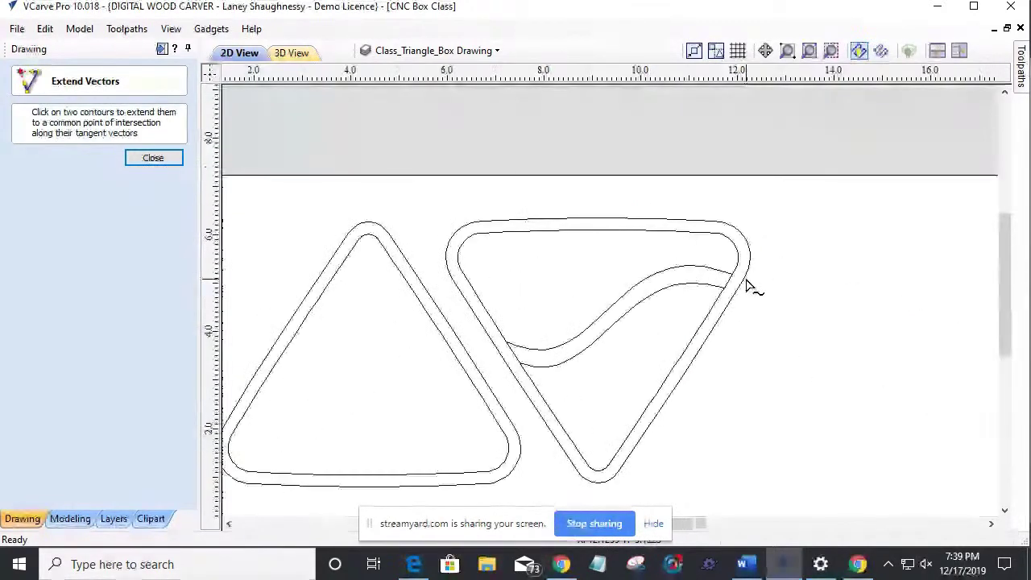
pyautogui.scroll(-4, 749, 285)
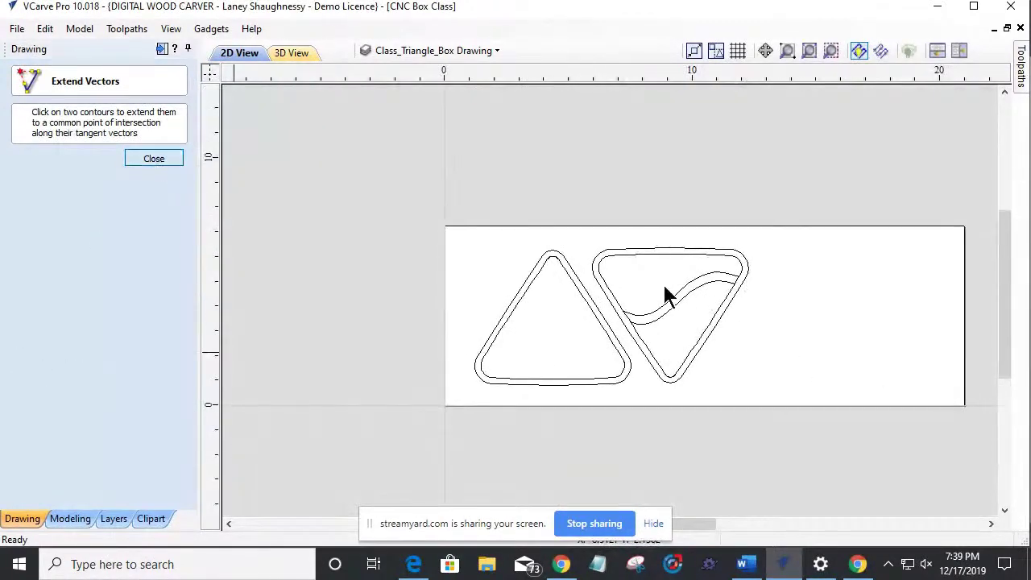
pyautogui.press('Escape')
# Step: Select the extended upper S-curve and examine where both curves meet the inner outline of the inverted triangle
pyautogui.click(685, 284)
pyautogui.scroll(4, 679, 290)
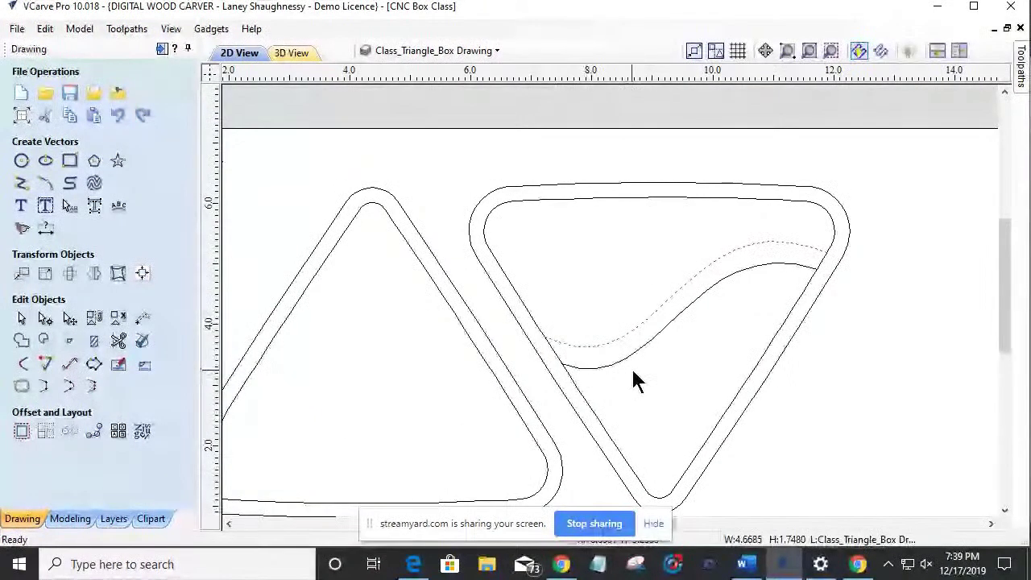
pyautogui.scroll(2, 622, 375)
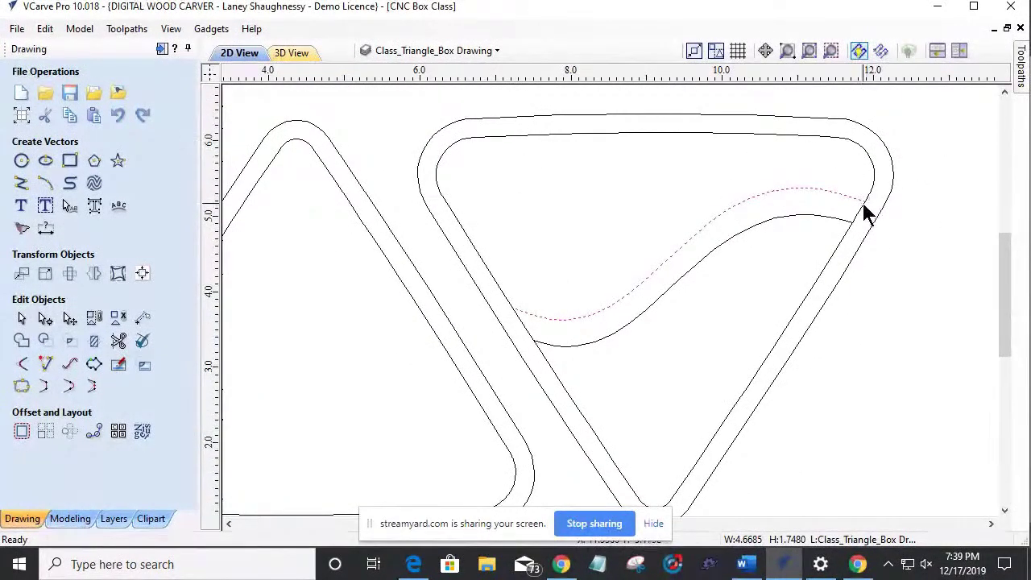
pyautogui.scroll(3, 865, 208)
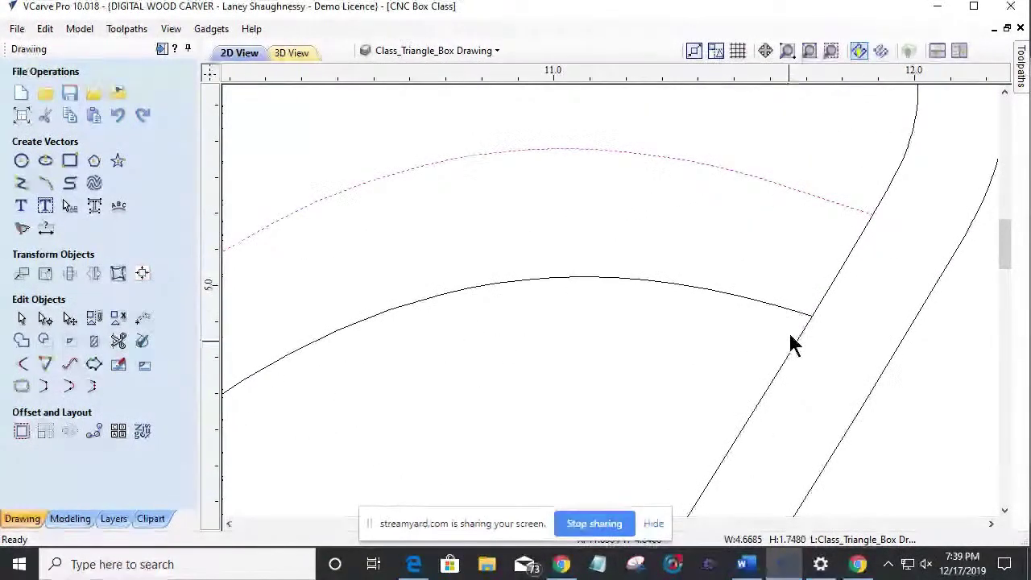
pyautogui.scroll(1, 792, 342)
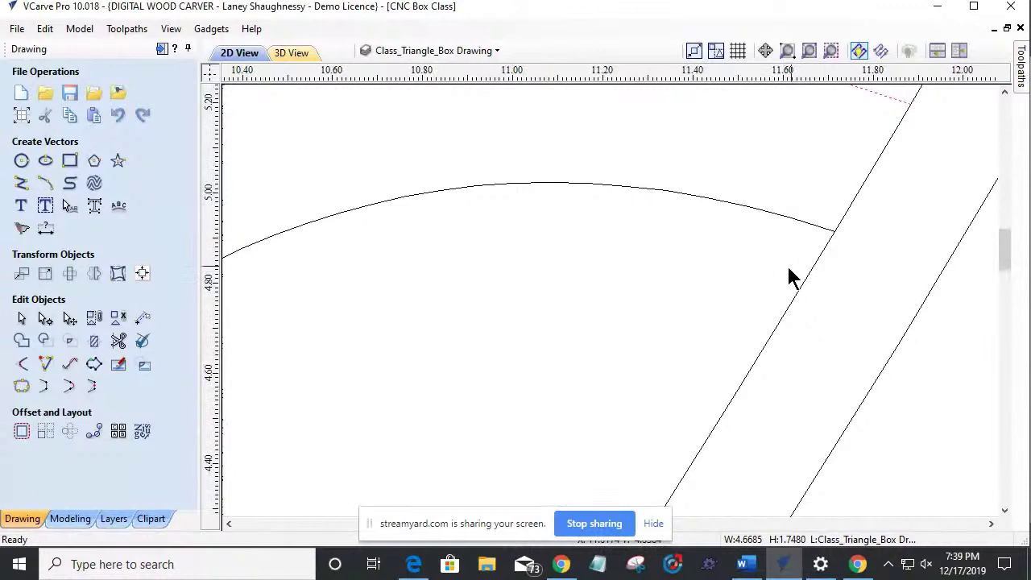
pyautogui.scroll(-4, 788, 239)
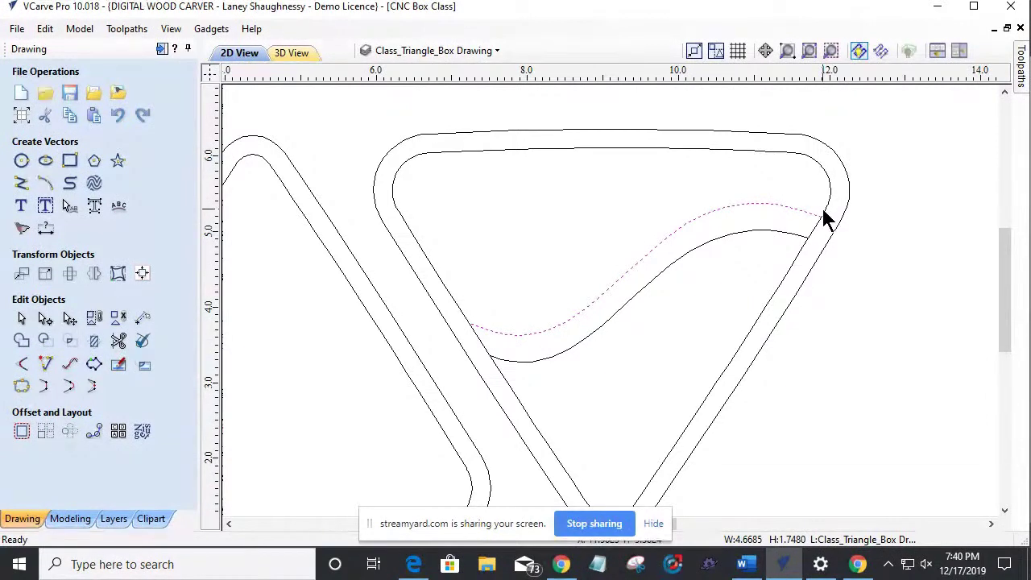
pyautogui.scroll(-2, 789, 258)
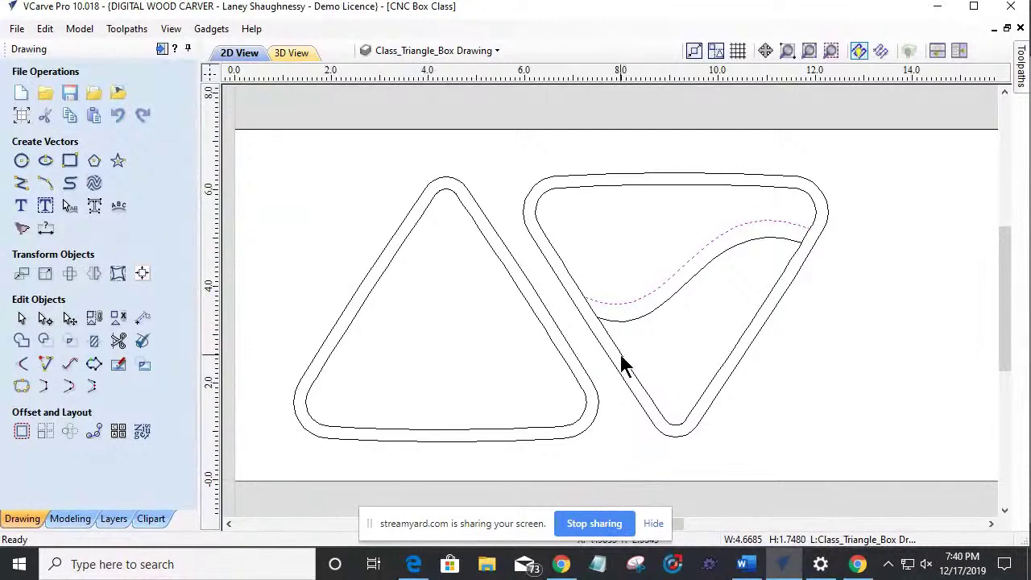
pyautogui.scroll(2, 614, 344)
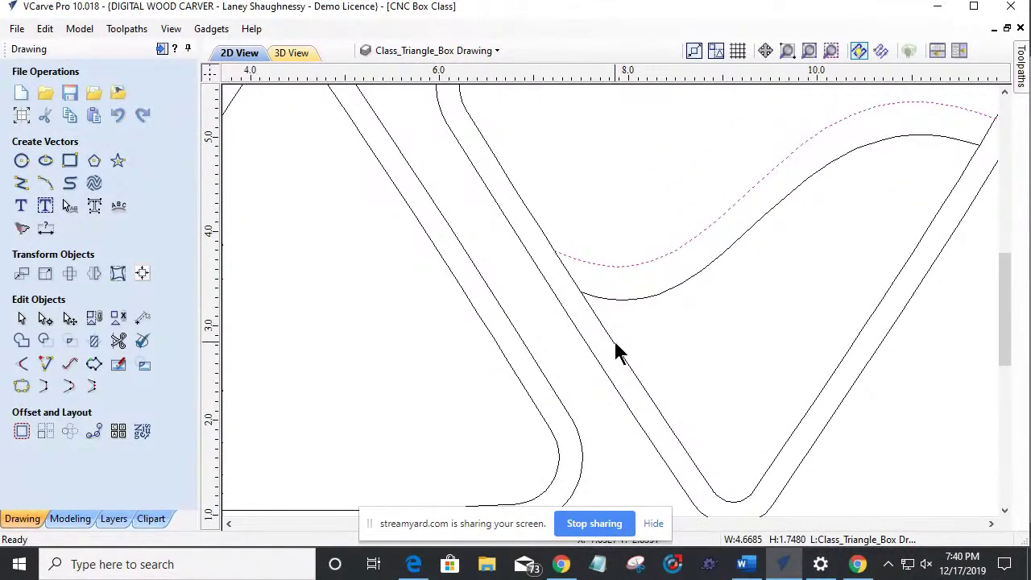
# Step: Copy the inverted triangle's inner outline and both S-curves to a new visible red layer named Triangle_Box_Trimmed_Vectors
pyautogui.click(614, 345)
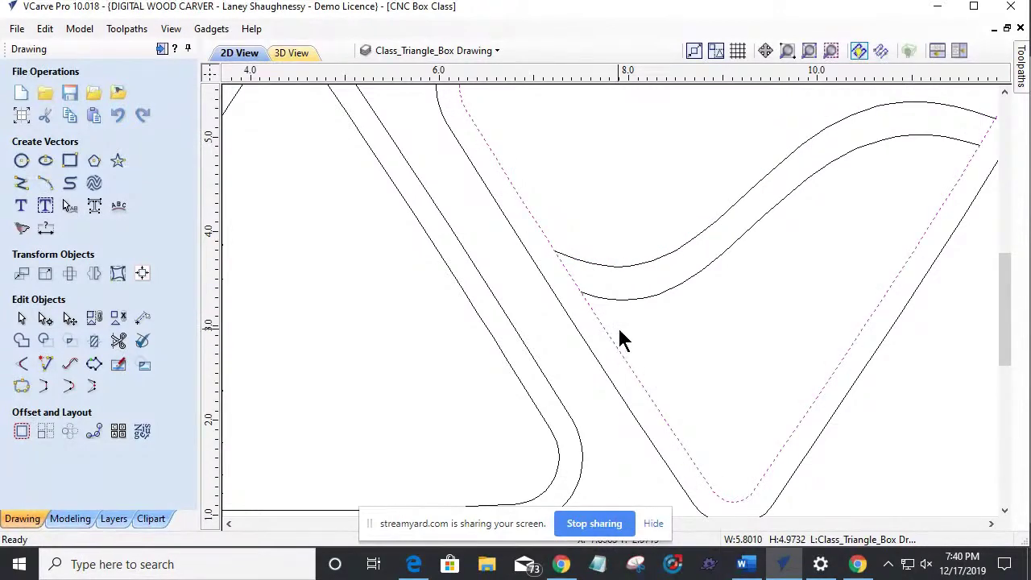
pyautogui.keyDown('shift'); pyautogui.click(633, 297); pyautogui.keyUp('shift')
pyautogui.keyDown('shift'); pyautogui.click(610, 263); pyautogui.keyUp('shift')
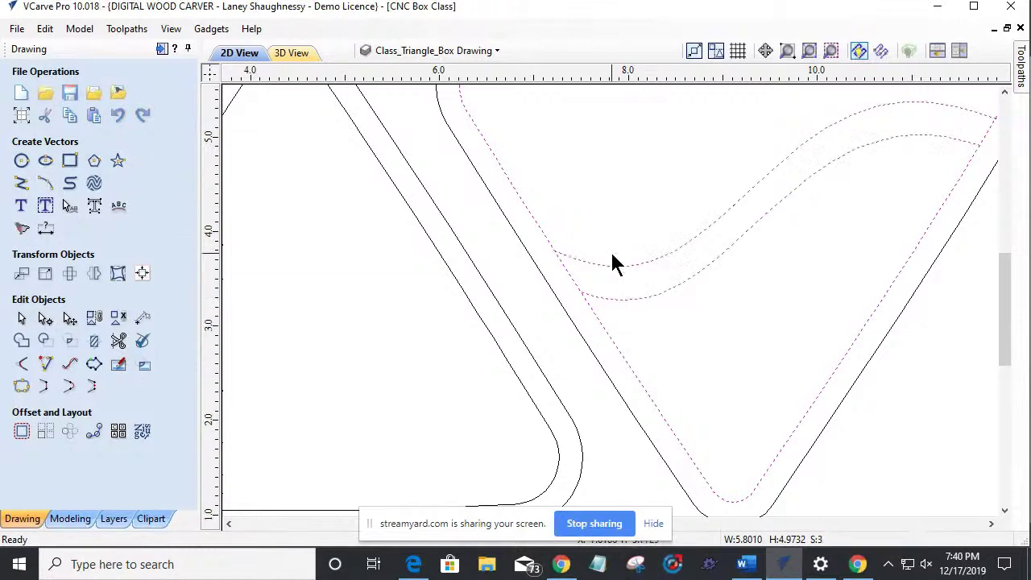
pyautogui.scroll(-3, 654, 285)
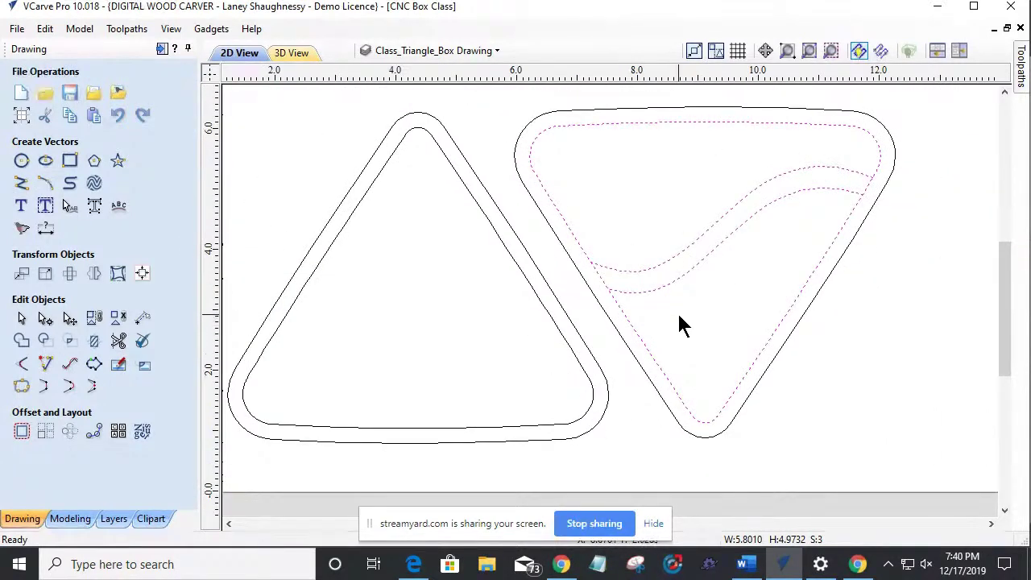
pyautogui.rightClick(681, 259)
pyautogui.moveTo(748, 501)
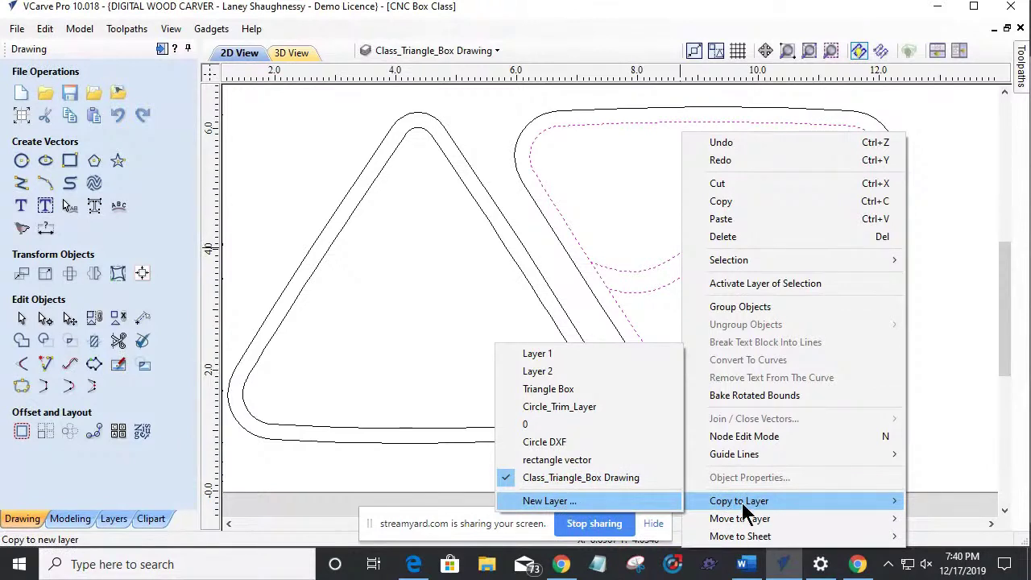
pyautogui.click(589, 500)
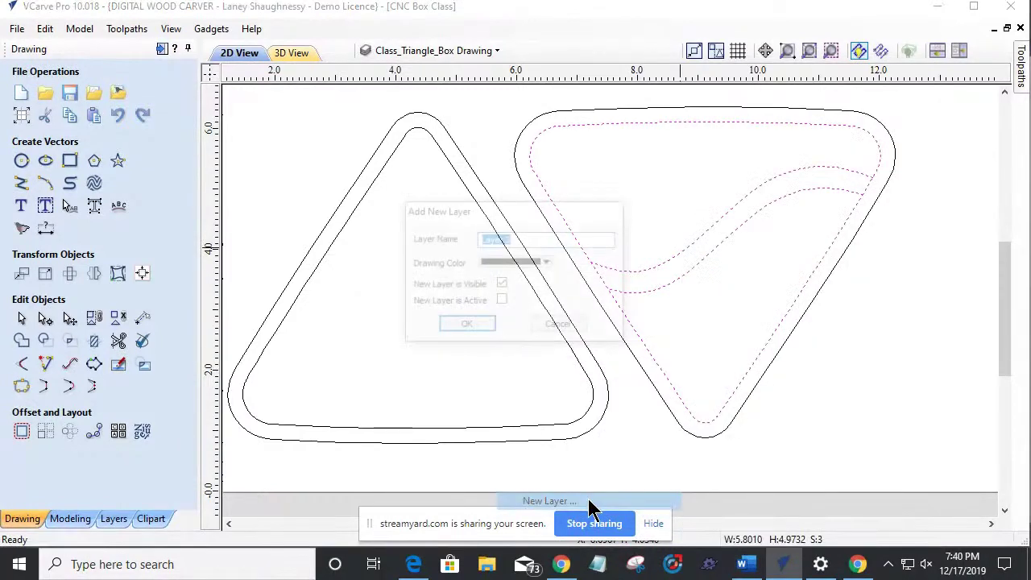
pyautogui.write('Triangle')
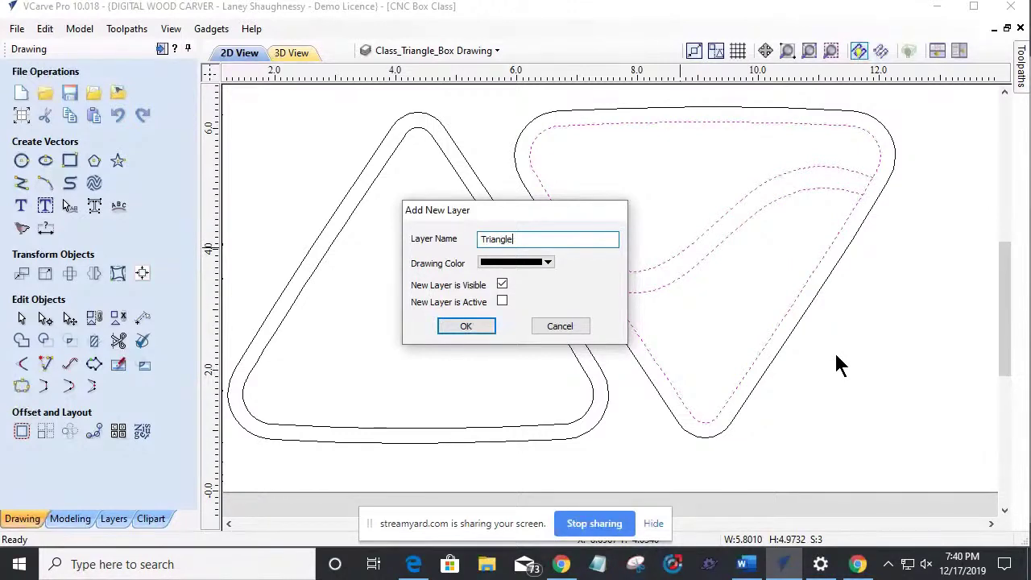
pyautogui.write('_Box_Trimmed_vectors')
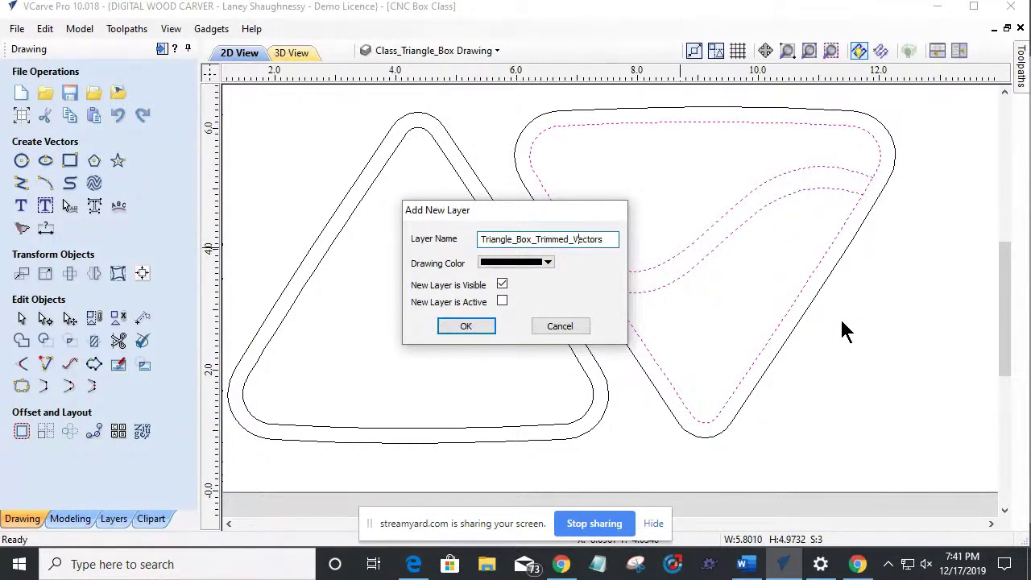
pyautogui.click(548, 264)
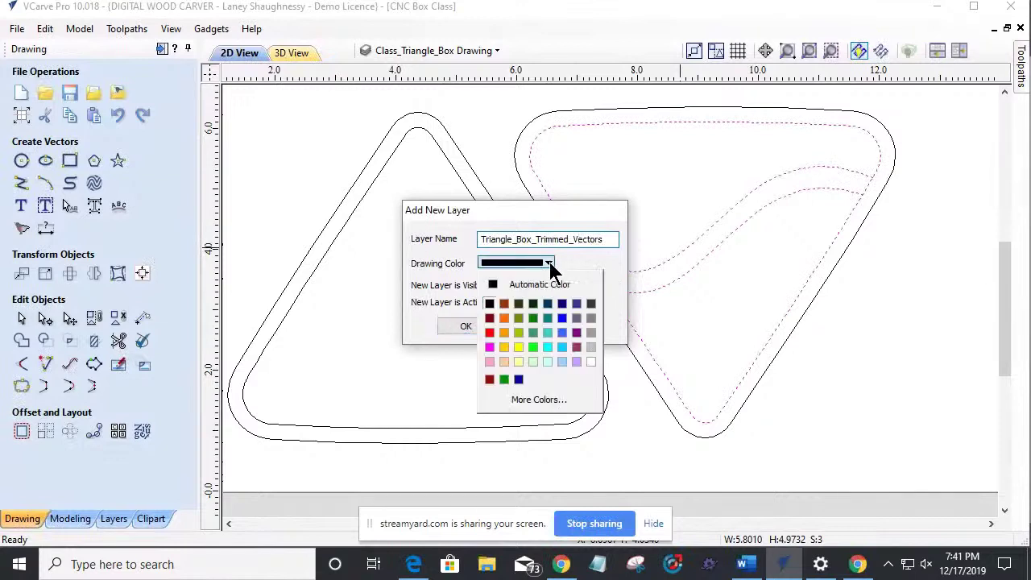
pyautogui.click(489, 331)
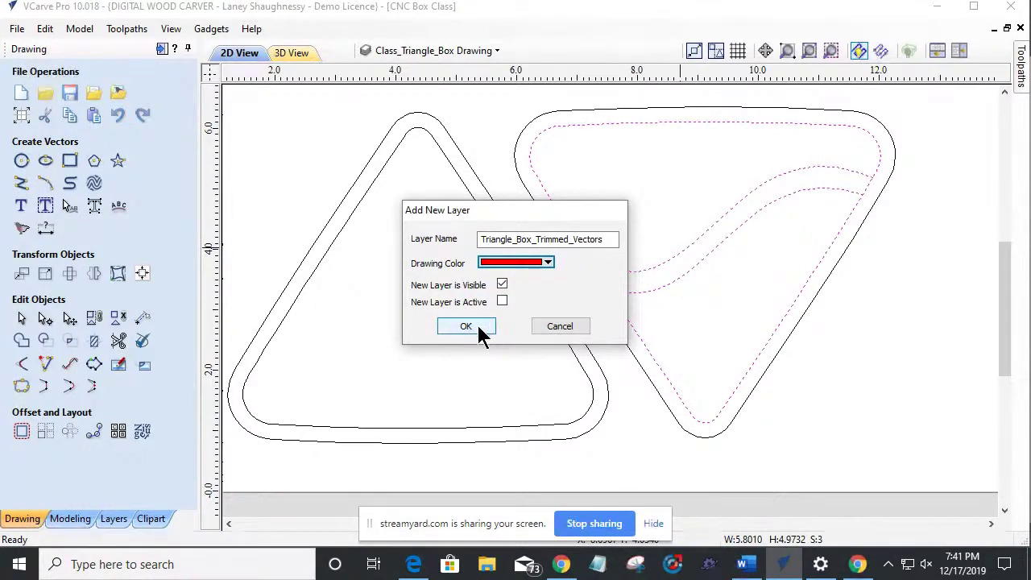
pyautogui.click(477, 330)
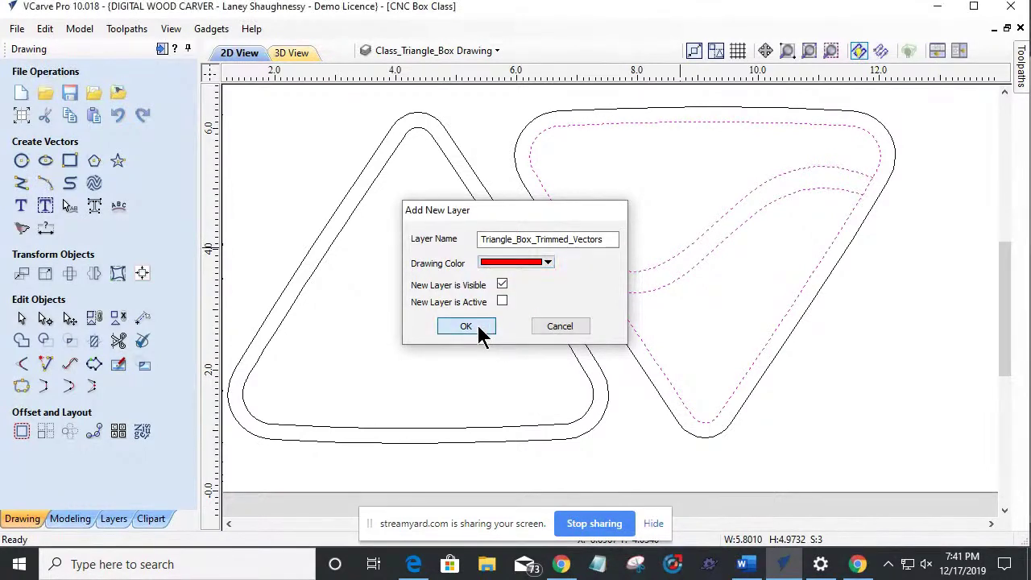
# Step: Hide the Class_Triangle_Box Drawing layer and make Triangle_Box_Trimmed_Vectors the active layer with nothing selected
pyautogui.click(411, 53)
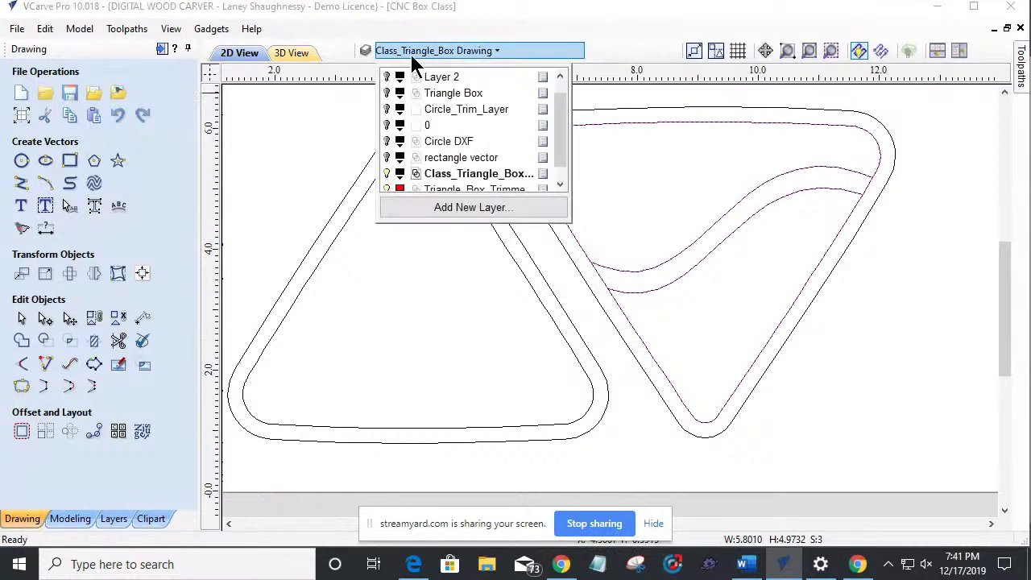
pyautogui.click(388, 174)
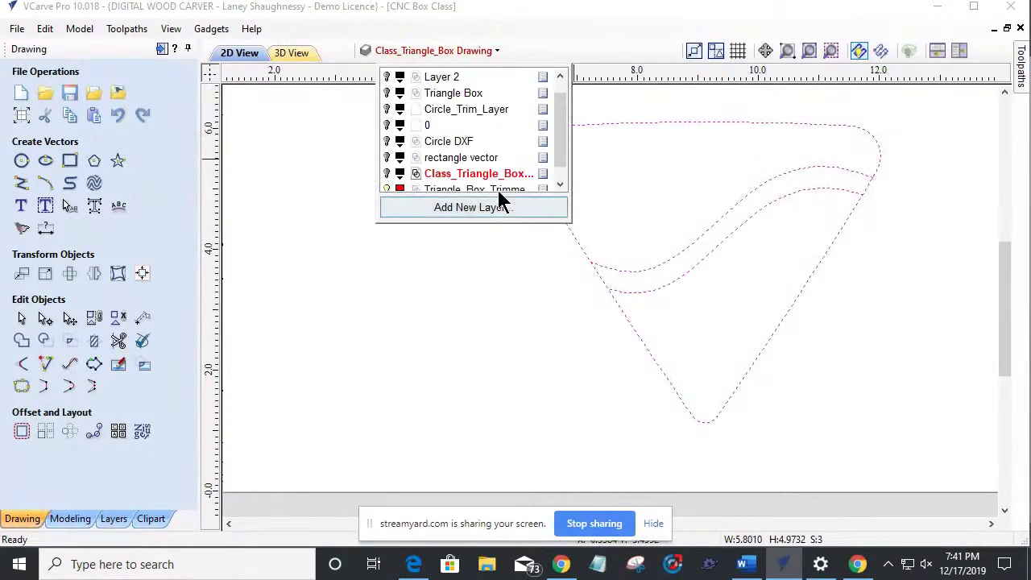
pyautogui.scroll(-1, 475, 179)
pyautogui.click(464, 176)
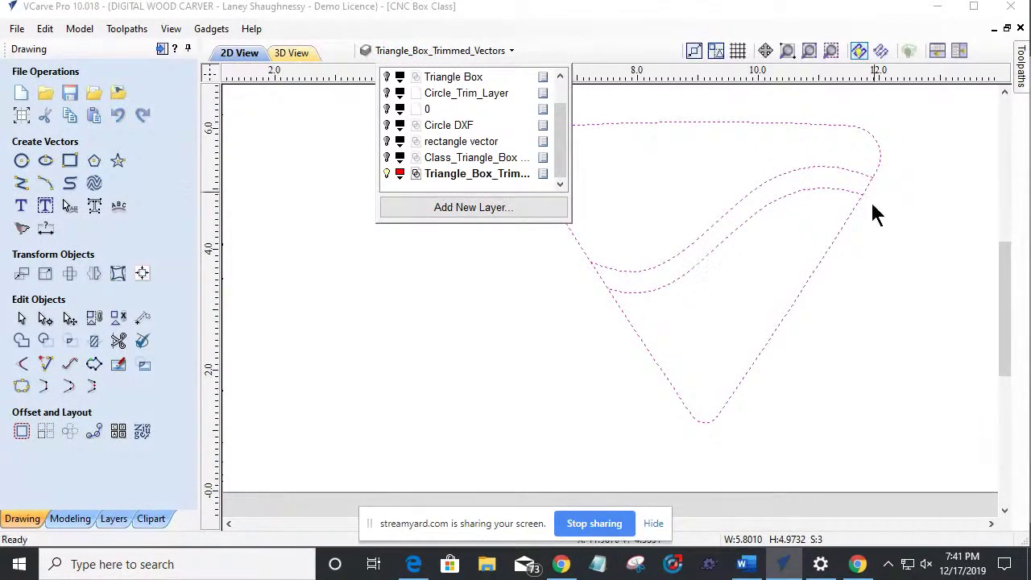
pyautogui.click(875, 257)
# Step: Trim away the two short outline sections between the S-curves, with trimmed sections rejoined automatically into two compartments
pyautogui.scroll(1, 648, 302)
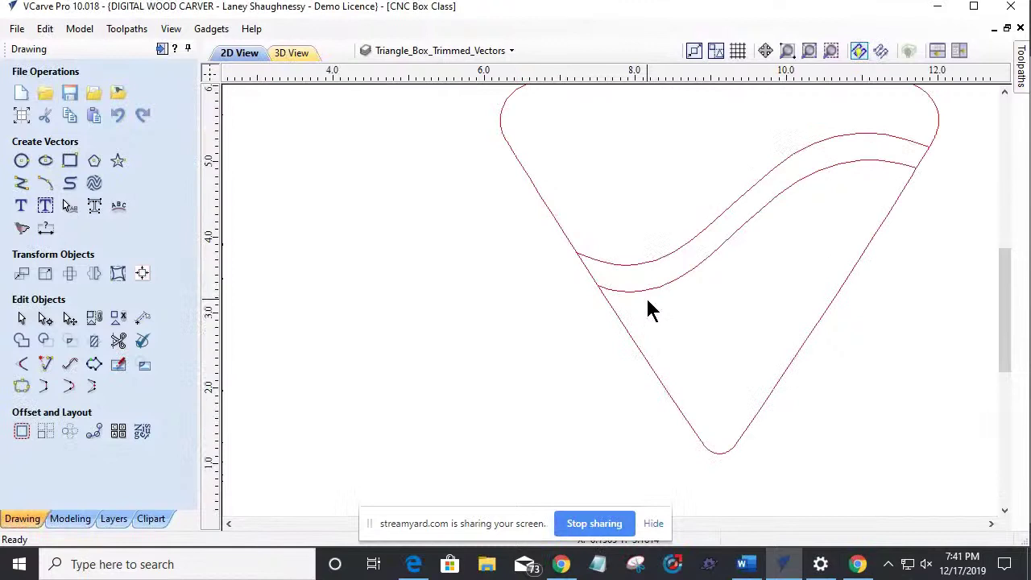
pyautogui.click(119, 343)
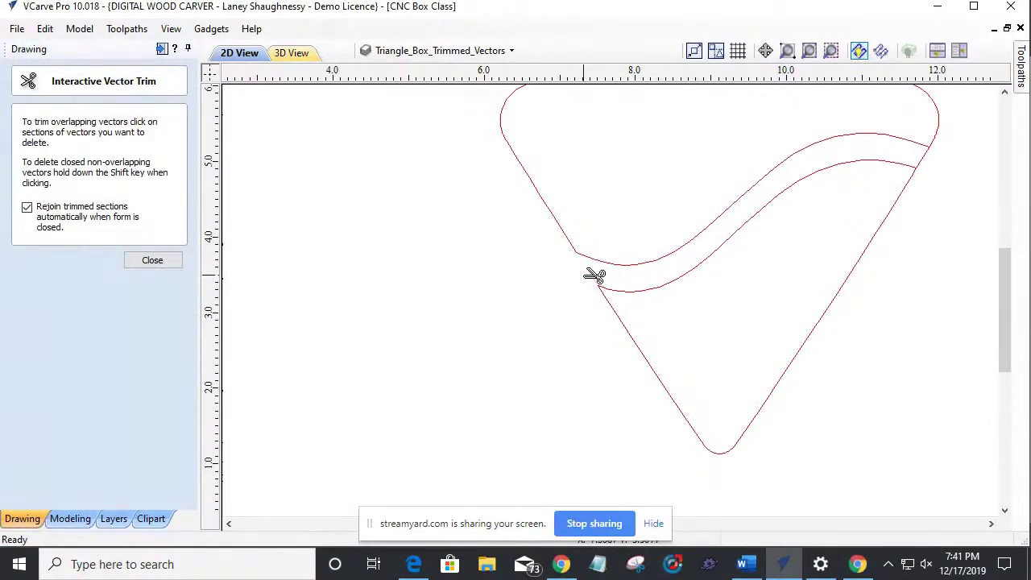
pyautogui.click(925, 159)
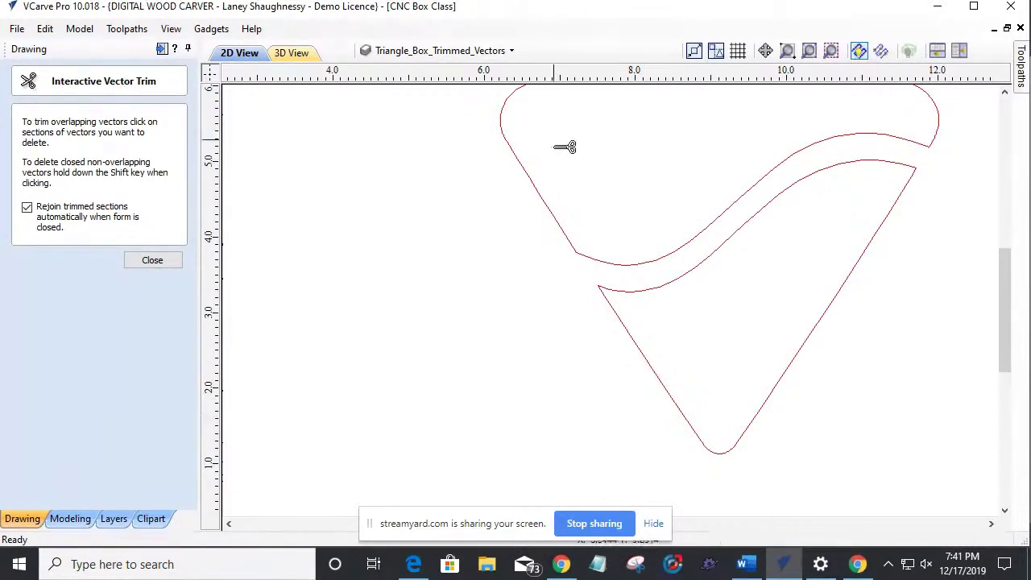
pyautogui.click(153, 262)
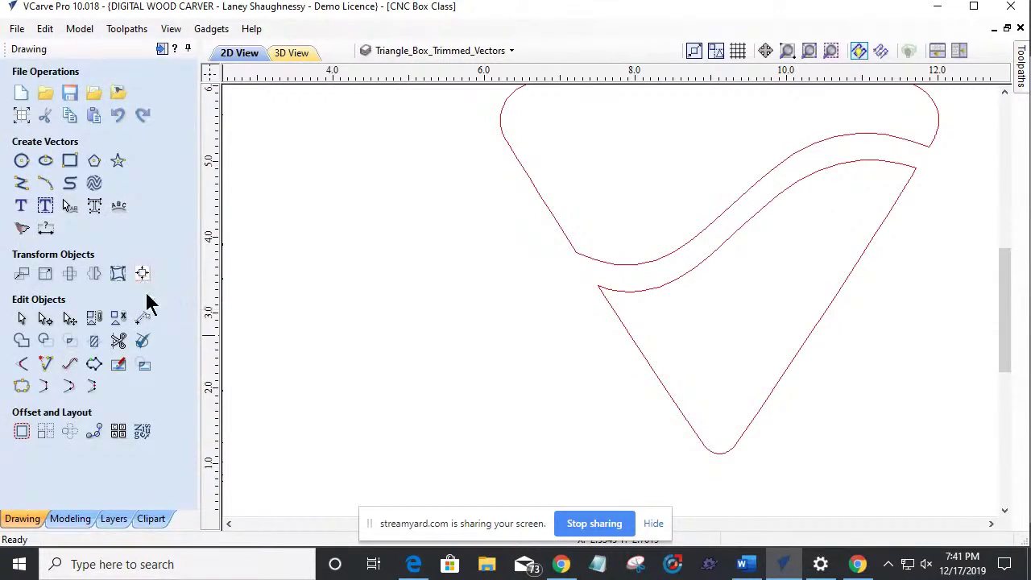
# Step: Round the four corners where the S-shaped wall meets the two compartments with normal fillets of 0.125 inches
pyautogui.click(22, 365)
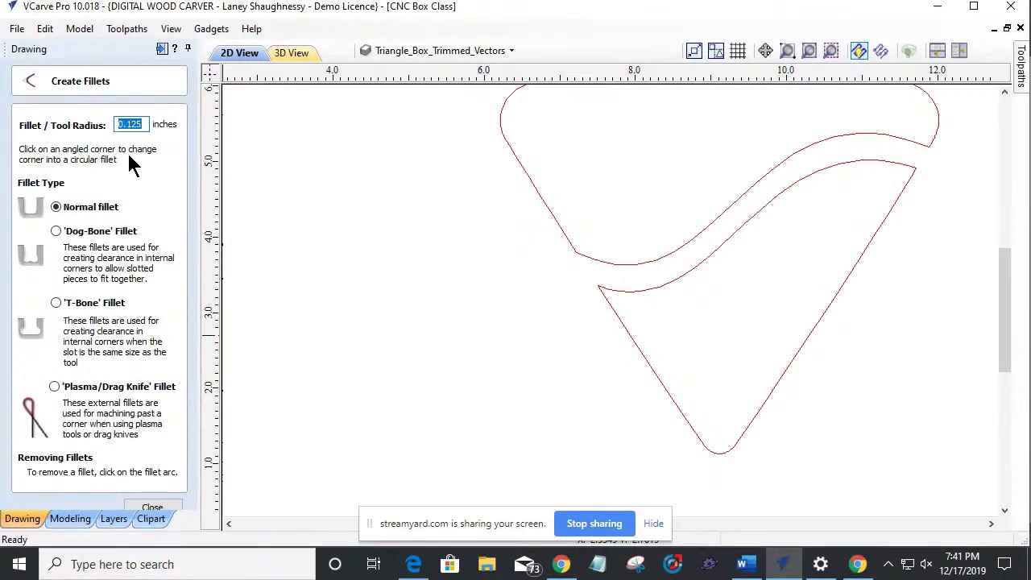
pyautogui.scroll(3, 575, 258)
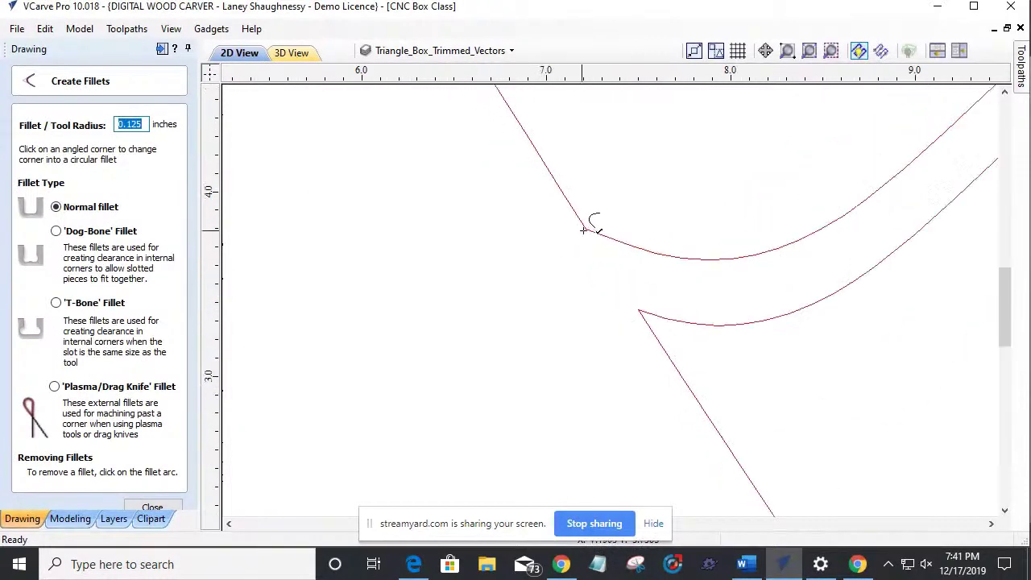
pyautogui.click(583, 231)
pyautogui.click(638, 308)
pyautogui.scroll(-3, 967, 149)
pyautogui.scroll(3, 897, 210)
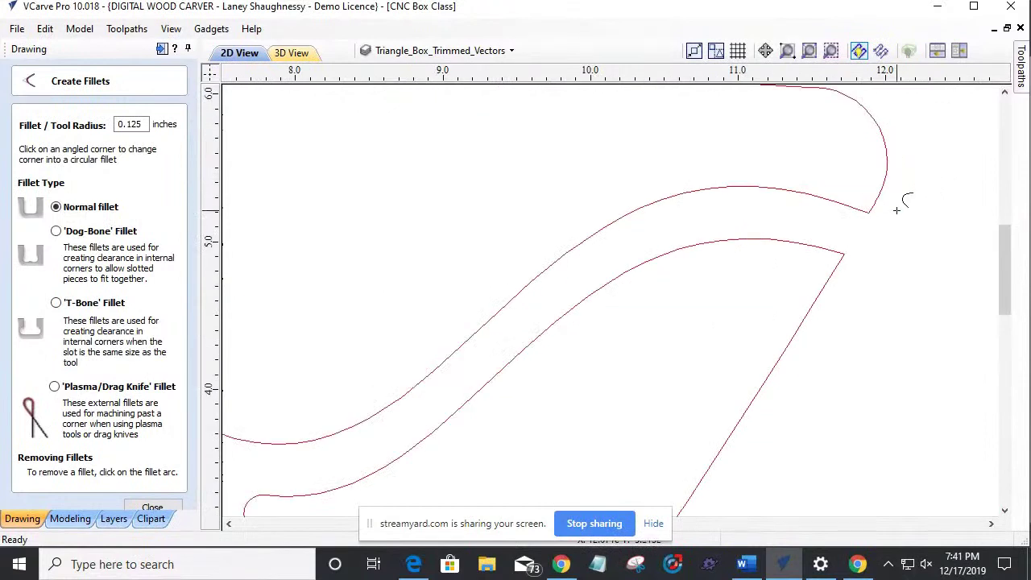
pyautogui.click(874, 207)
pyautogui.click(846, 254)
pyautogui.scroll(-5, 862, 238)
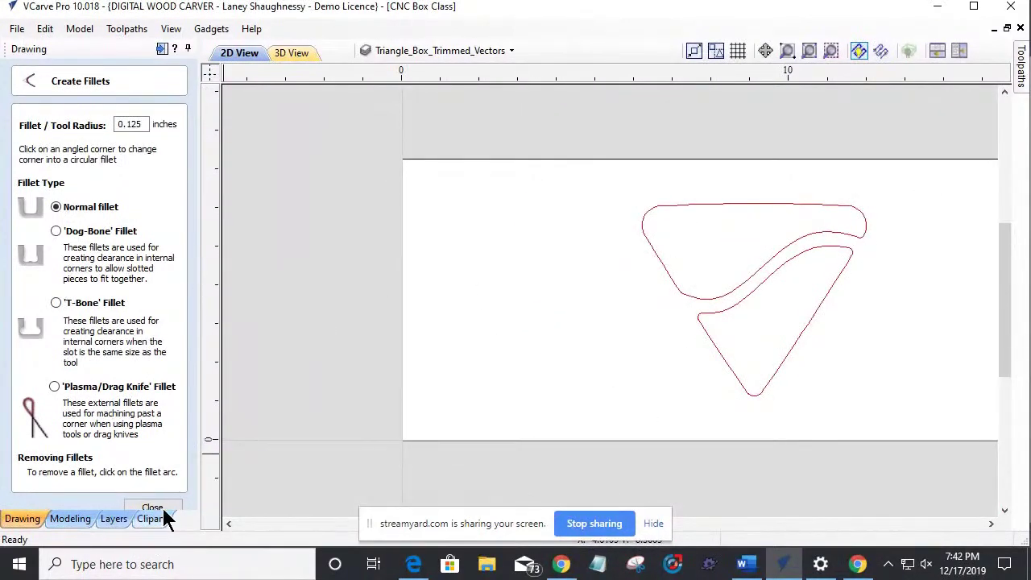
pyautogui.click(153, 507)
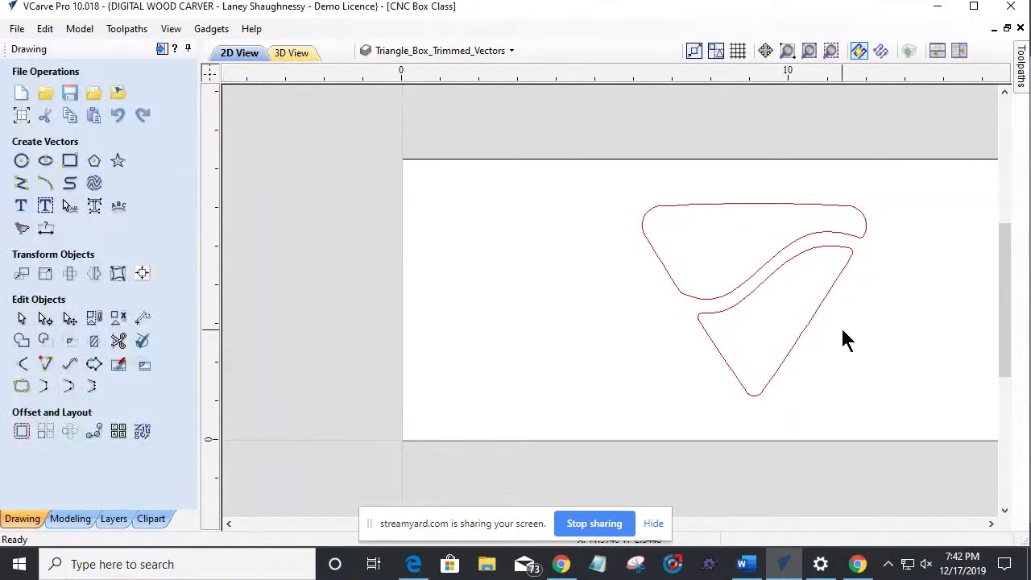
# Step: Show the Class_Triangle_Box Drawing layer and compare the filleted compartment corners with the original S-curves beneath them
pyautogui.click(447, 51)
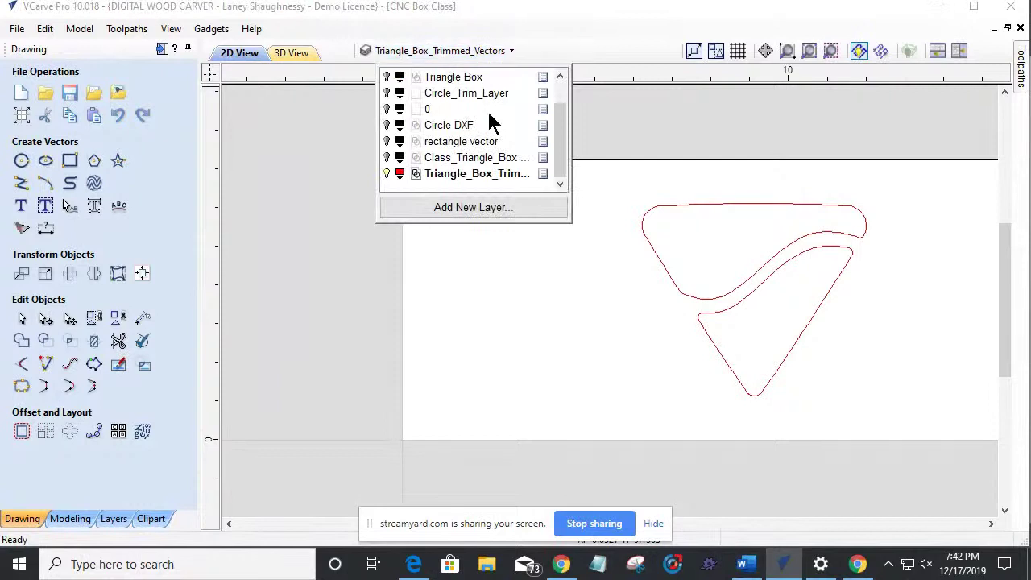
pyautogui.click(386, 157)
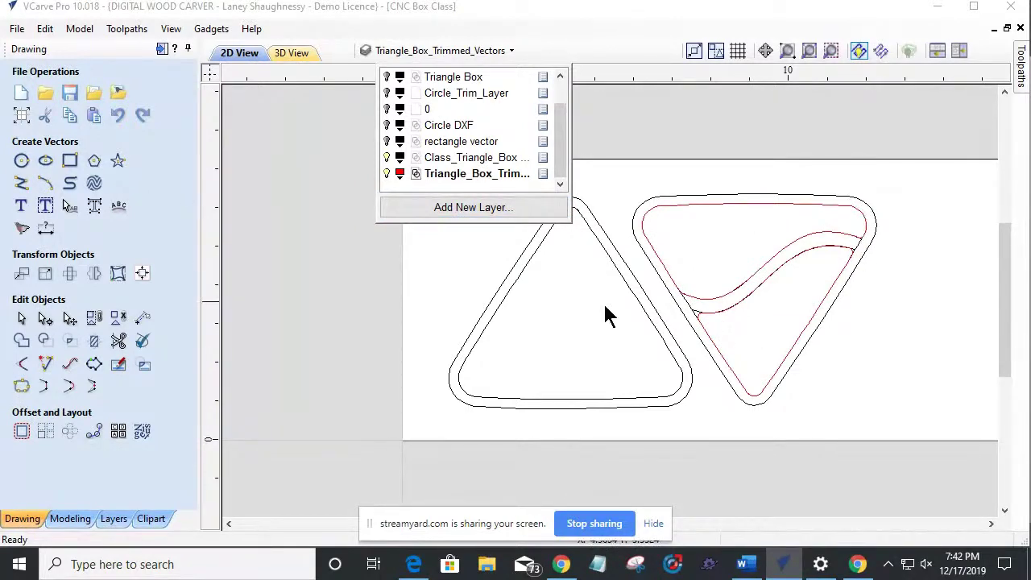
pyautogui.scroll(5, 606, 310)
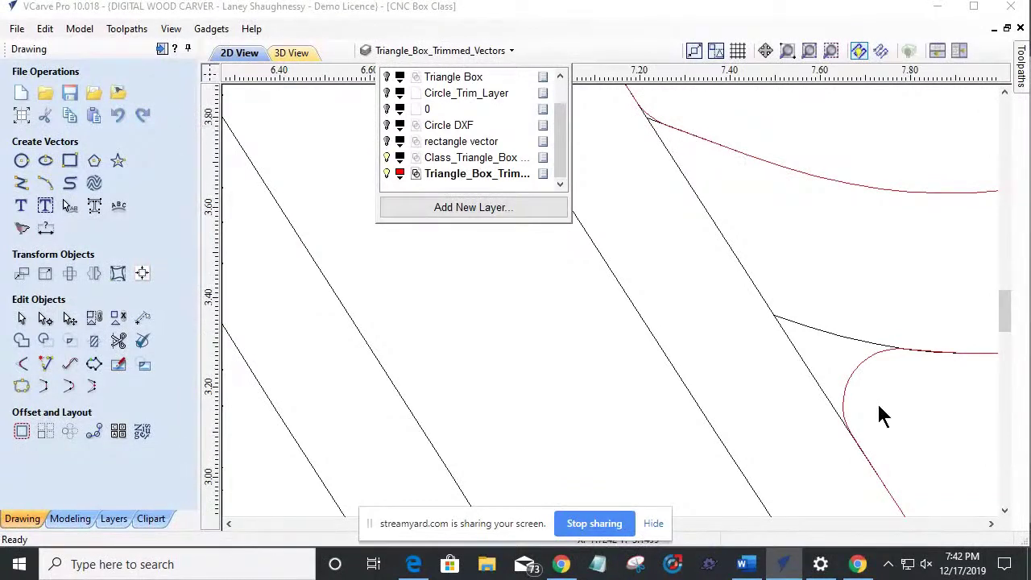
pyautogui.scroll(-2, 747, 330)
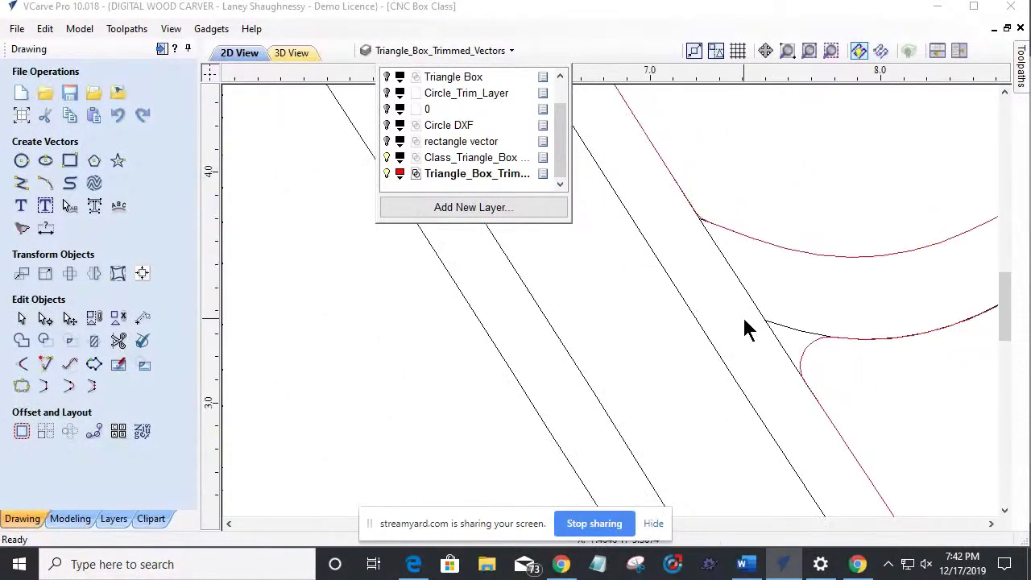
pyautogui.scroll(-4, 743, 320)
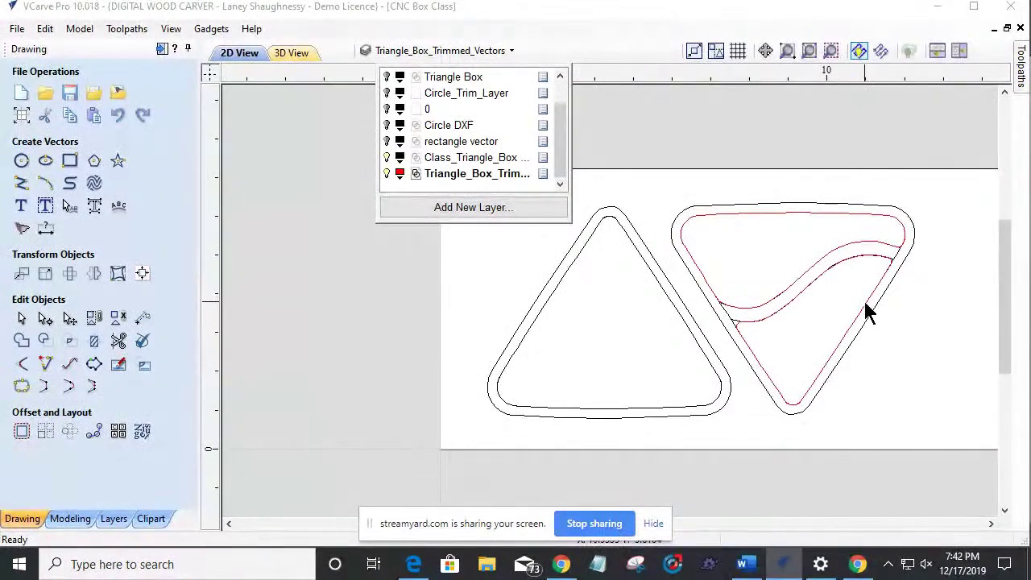
pyautogui.scroll(1, 750, 351)
pyautogui.scroll(1, 738, 343)
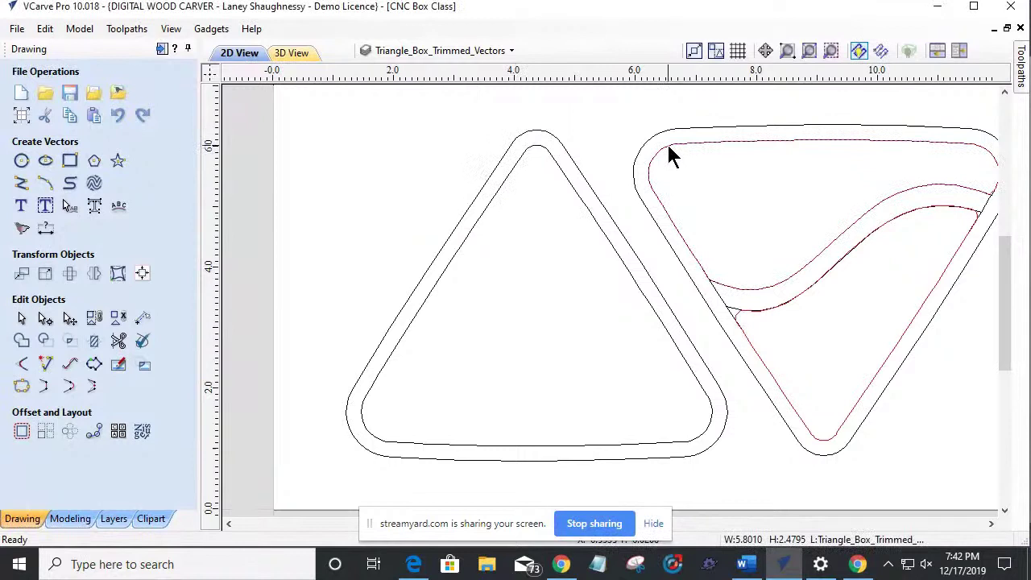
pyautogui.scroll(1, 743, 314)
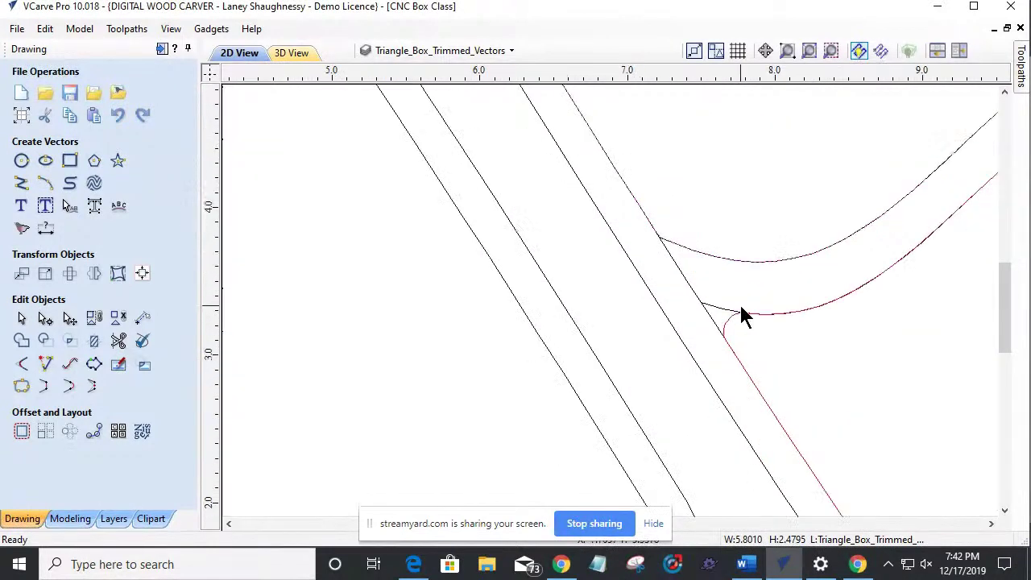
# Step: Delete the original black S-curves and inner outline of the inverted triangle, keeping the red compartments and the outer outline
pyautogui.scroll(1, 706, 322)
pyautogui.click(702, 319)
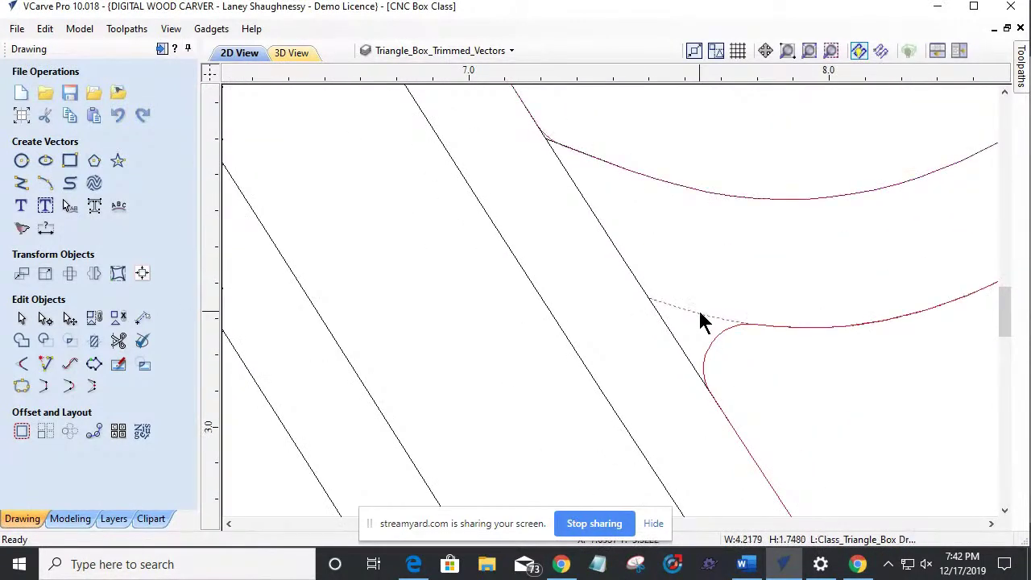
pyautogui.click(648, 296)
pyautogui.press('Delete')
pyautogui.click(547, 140)
pyautogui.press('Delete')
pyautogui.scroll(-3, 587, 250)
pyautogui.scroll(-3, 587, 249)
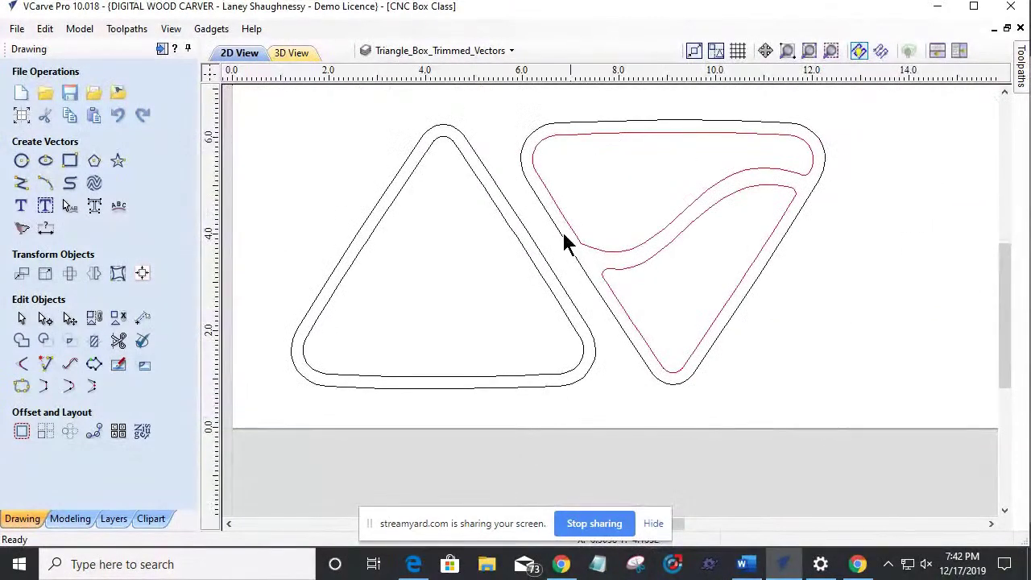
# Step: Try to offset the inverted triangle's outer outline and both red compartments inwards by 0.25 inches
pyautogui.scroll(1, 679, 314)
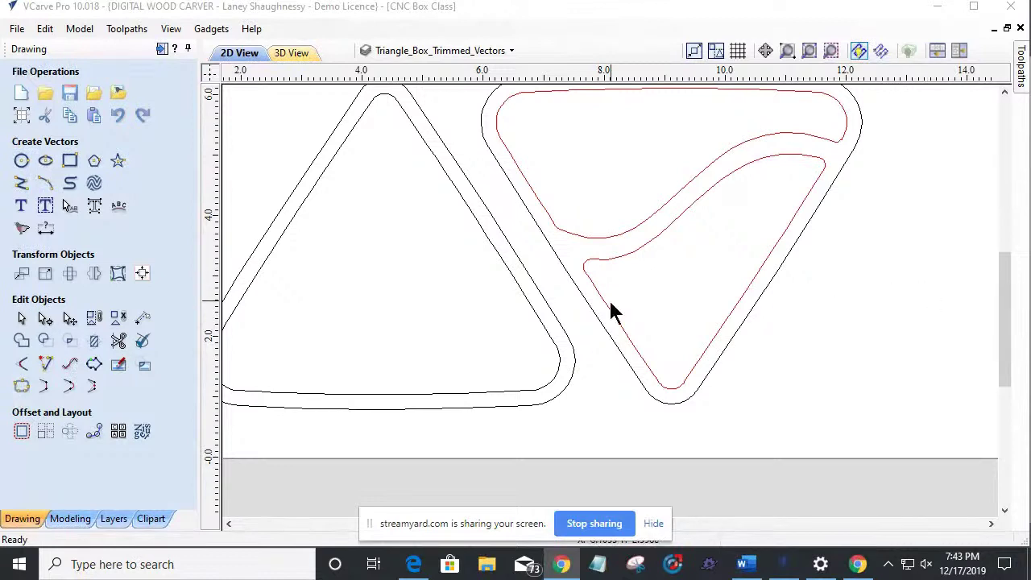
pyautogui.scroll(-2, 651, 355)
pyautogui.scroll(3, 501, 215)
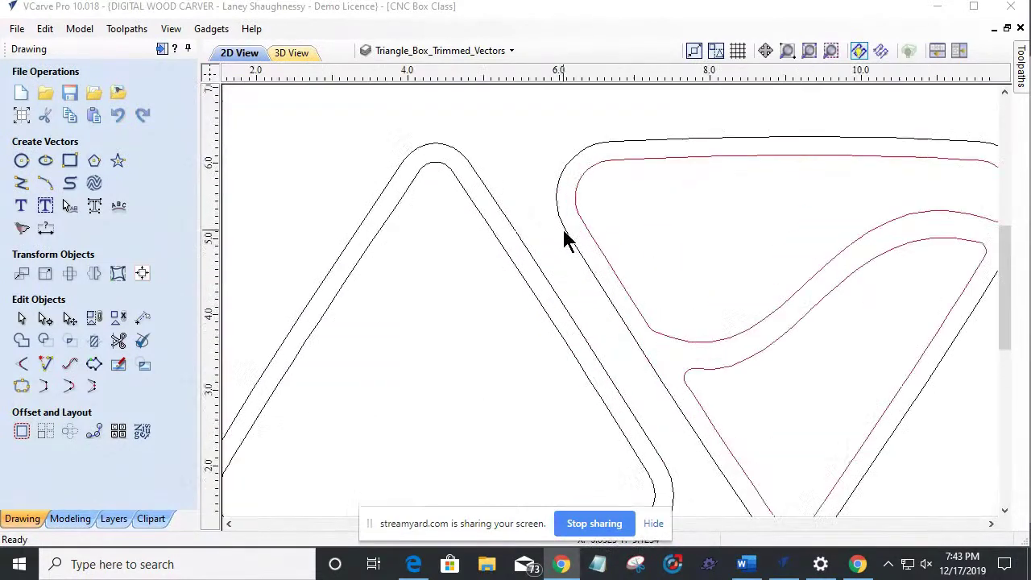
pyautogui.click(567, 230)
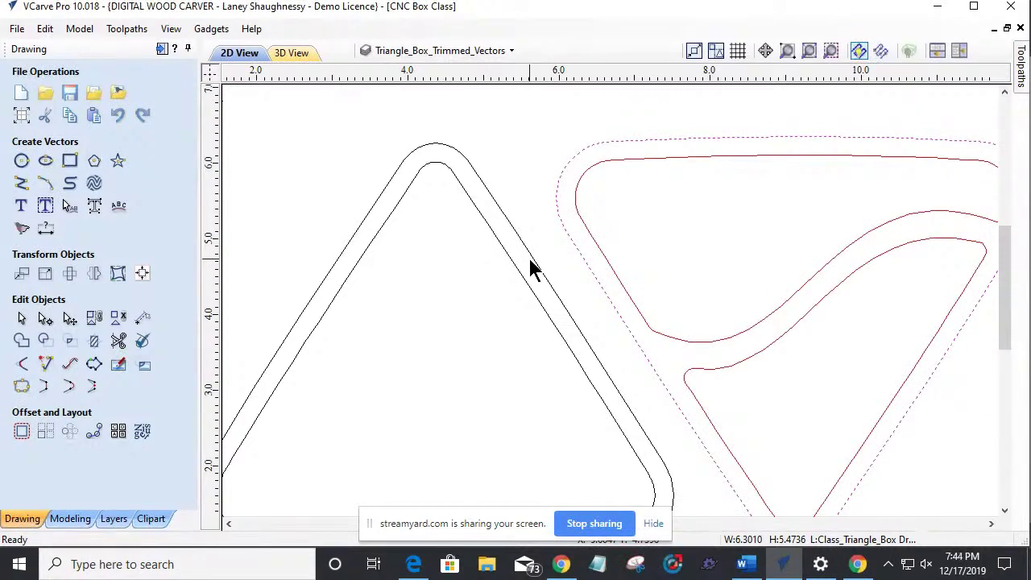
pyautogui.scroll(-3, 548, 266)
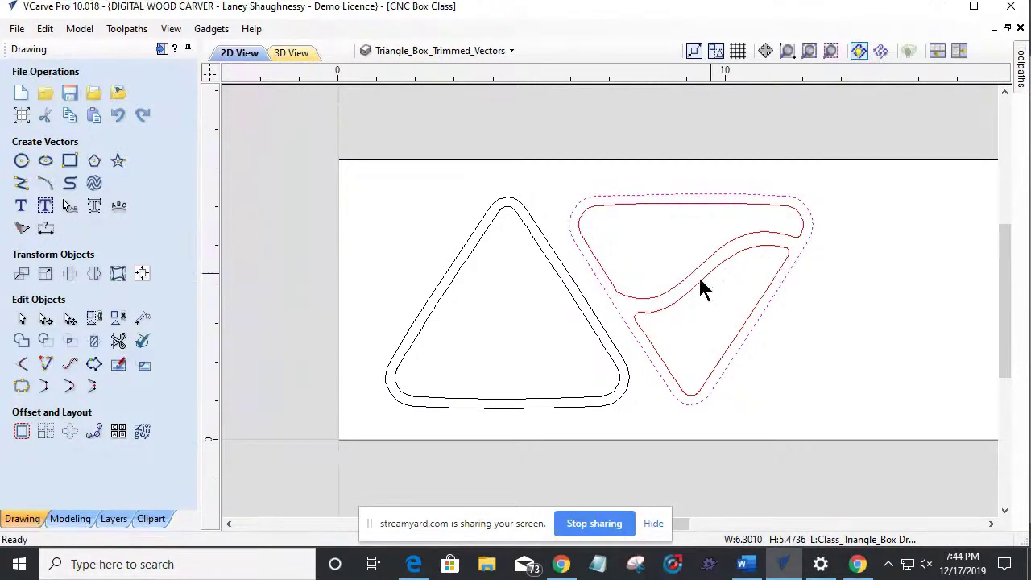
pyautogui.moveTo(792, 338); pyautogui.dragTo(624, 196)
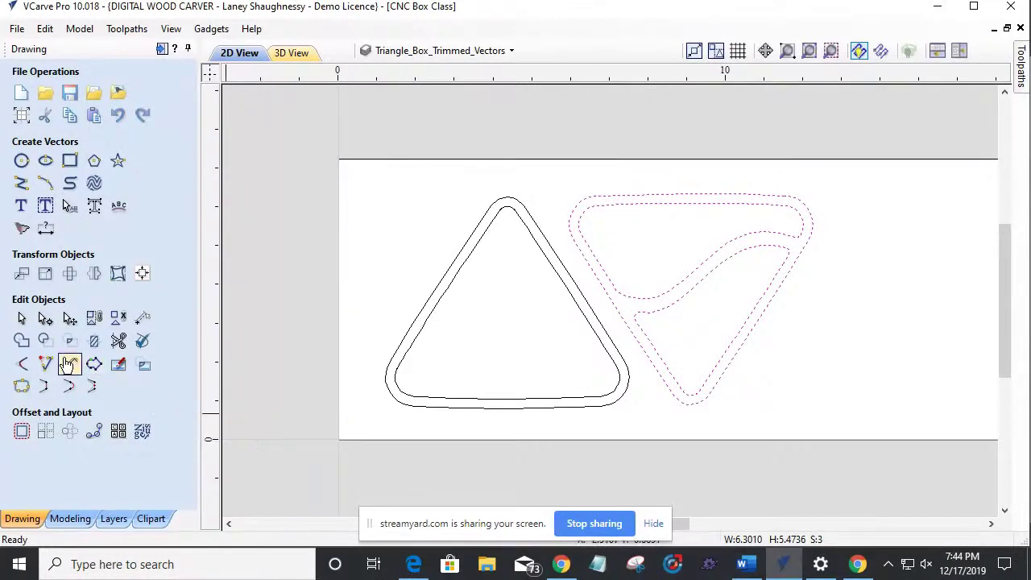
pyautogui.click(22, 431)
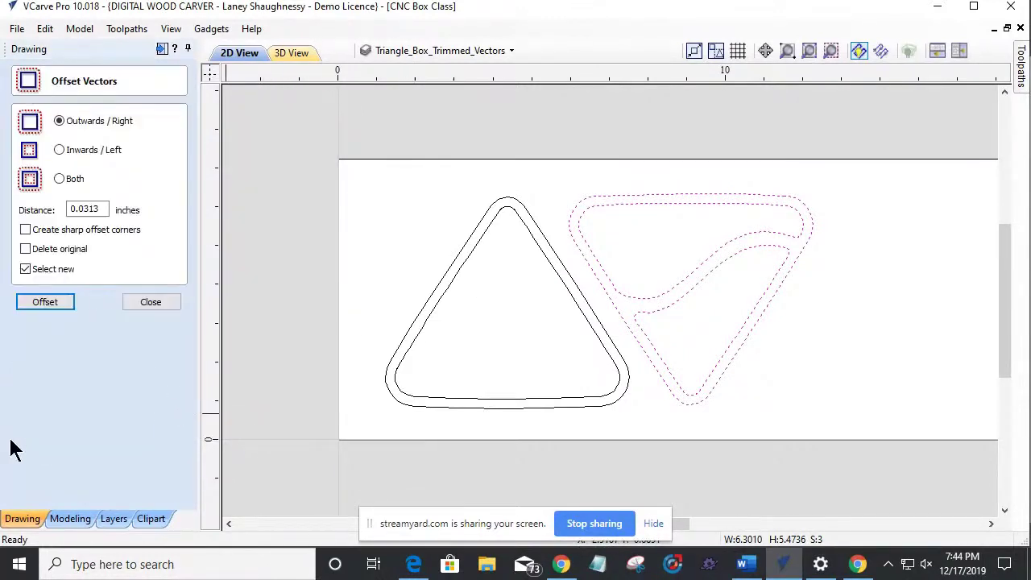
pyautogui.click(59, 150)
pyautogui.moveTo(103, 208); pyautogui.dragTo(85, 207)
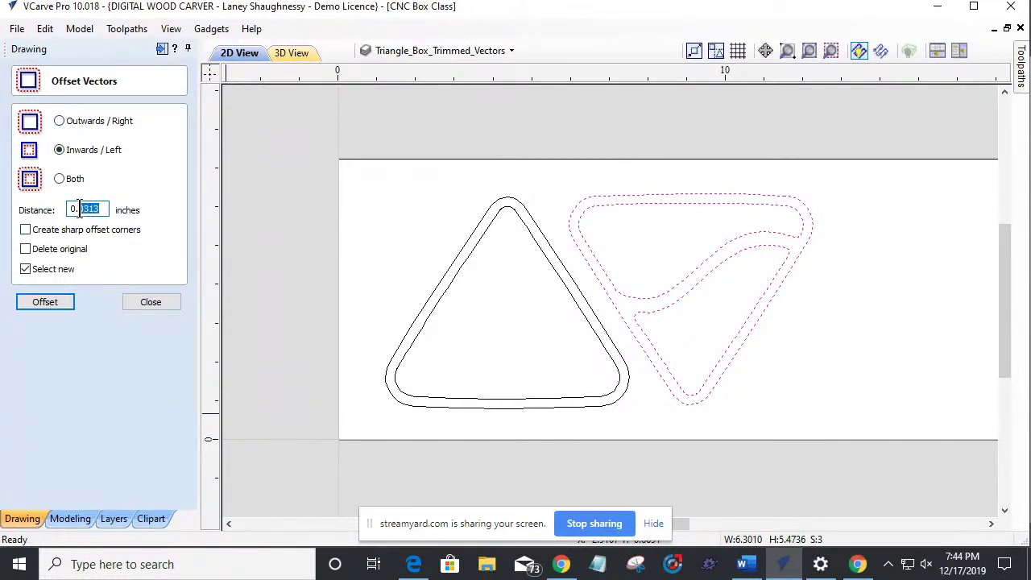
pyautogui.write('25')
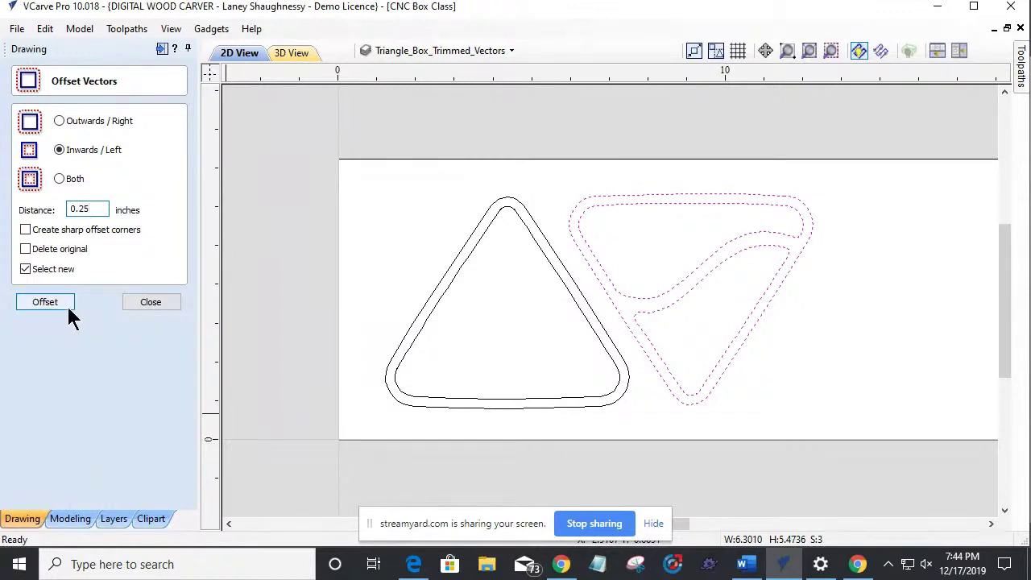
pyautogui.click(40, 302)
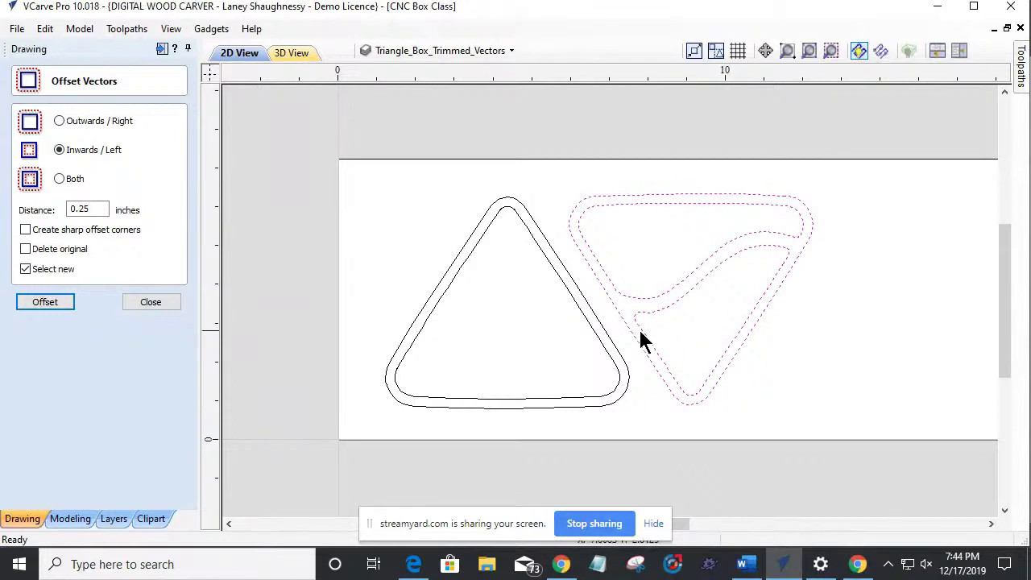
# Step: Undo the deletions, fillets, trims and layer copy made to the inverted triangle's inner outline and S-curves
pyautogui.click(614, 303)
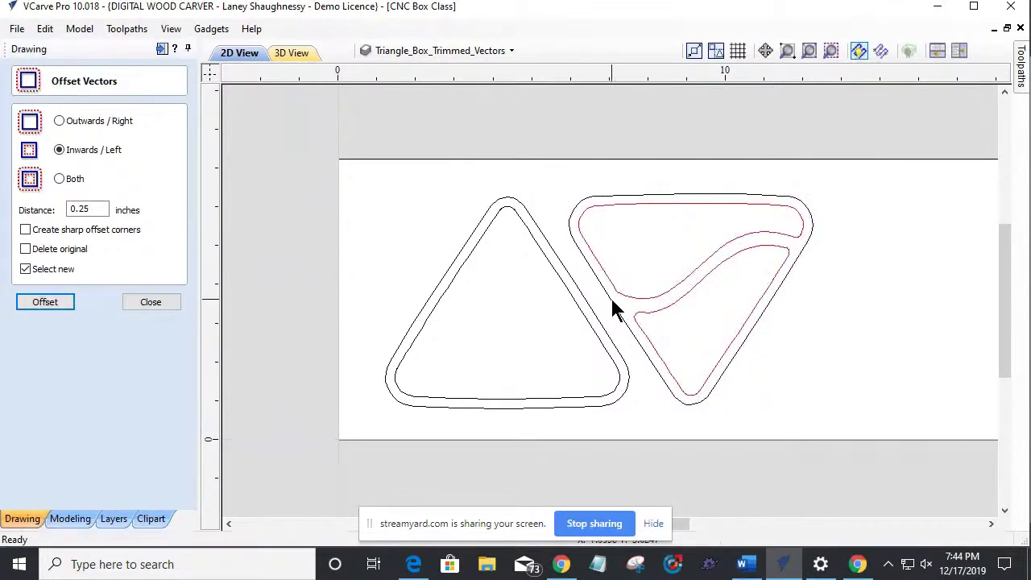
pyautogui.click(632, 299)
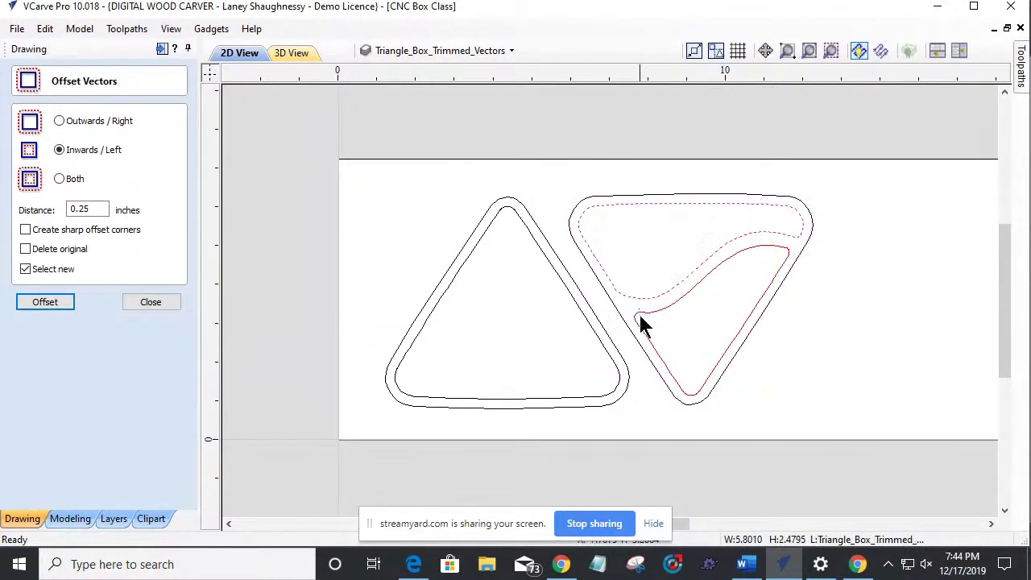
pyautogui.click(40, 306)
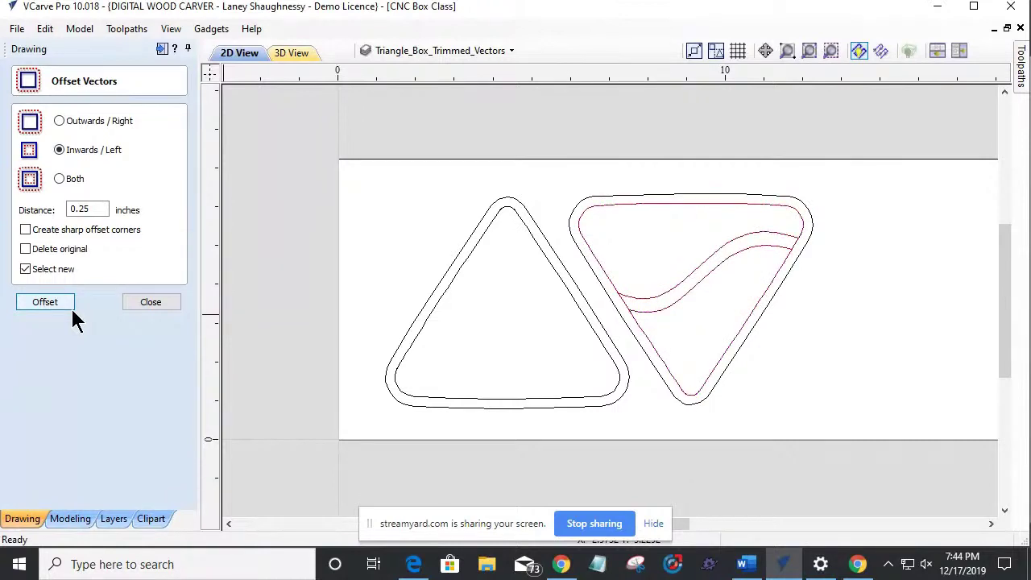
pyautogui.click(275, 340)
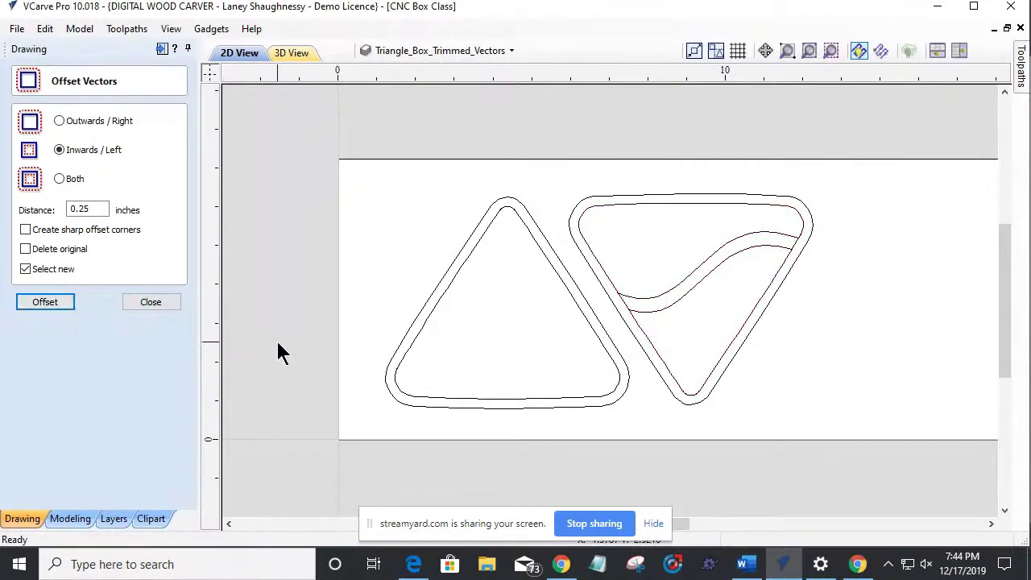
# Step: Offset the inner outline of the inverted triangle inwards by 0.25 inches, keeping the original outline
pyautogui.click(615, 293)
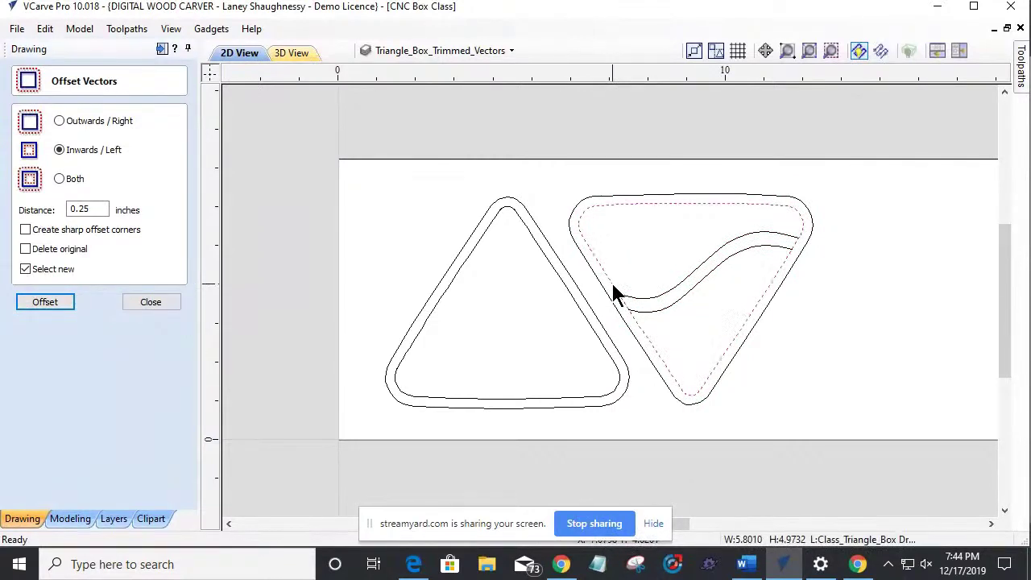
pyautogui.scroll(3, 615, 292)
pyautogui.scroll(-2, 614, 293)
pyautogui.click(43, 303)
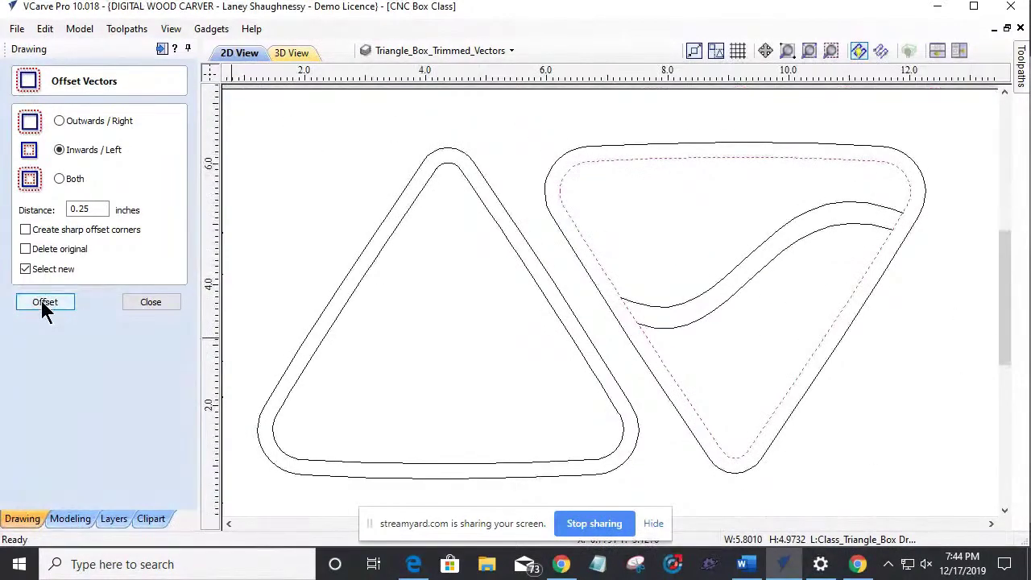
pyautogui.click(140, 299)
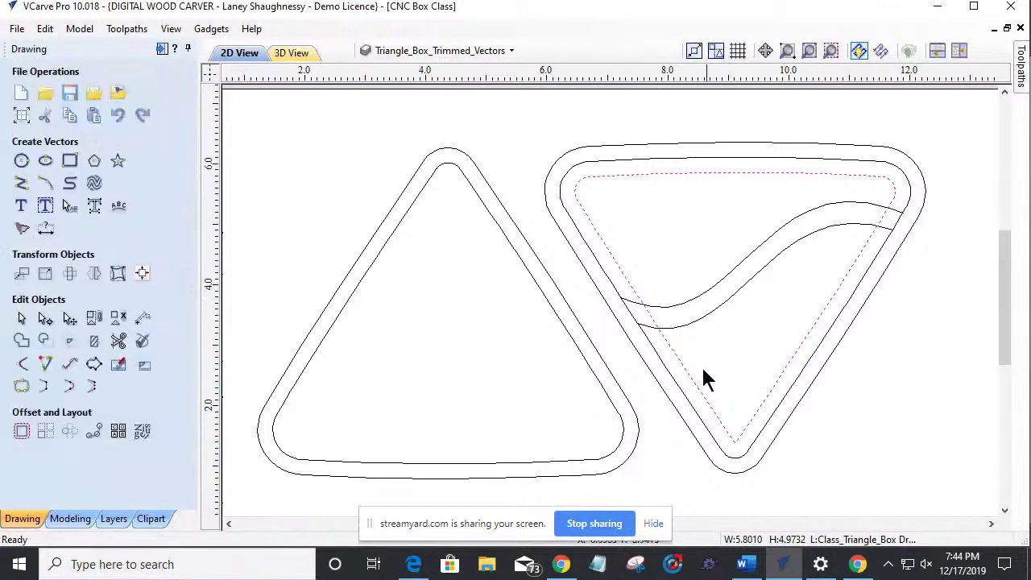
# Step: Move the new innermost offset outline and both S-curves to the Triangle_Box_Trimmed_Vectors layer
pyautogui.scroll(3, 649, 341)
pyautogui.scroll(-3, 647, 332)
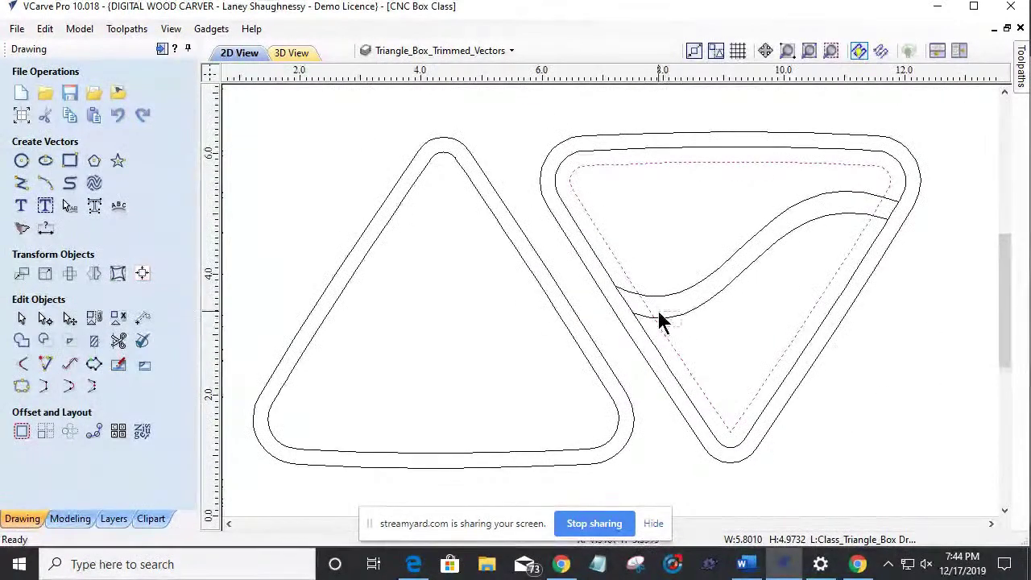
pyautogui.click(644, 303)
pyautogui.keyDown('shift'); pyautogui.click(644, 296); pyautogui.keyUp('shift')
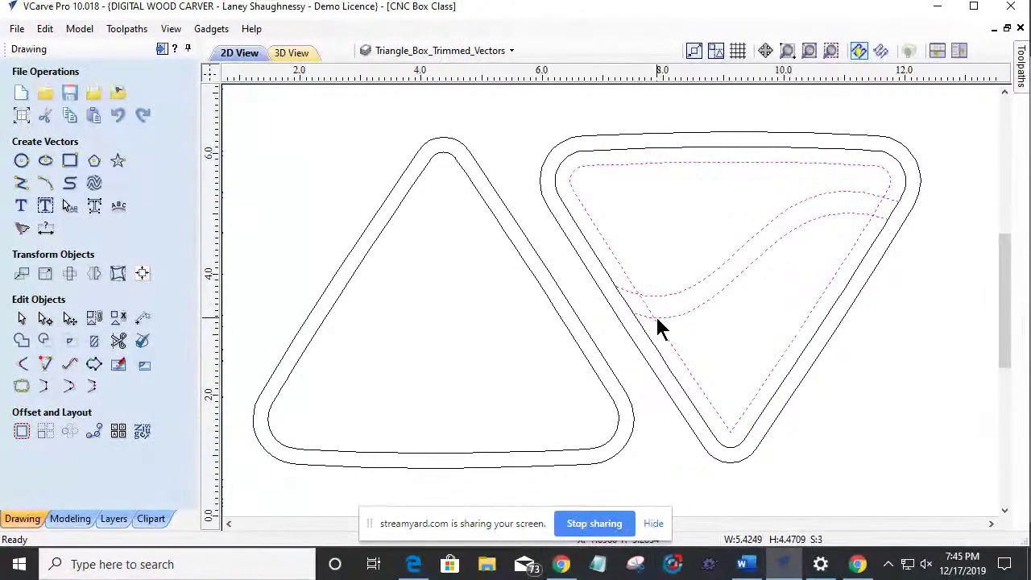
pyautogui.rightClick(655, 316)
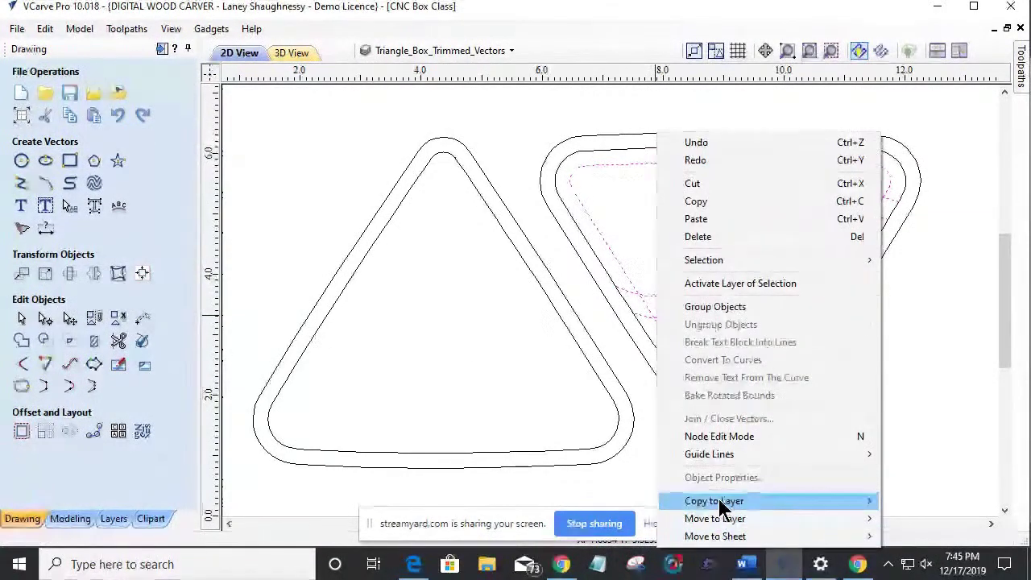
pyautogui.moveTo(707, 525)
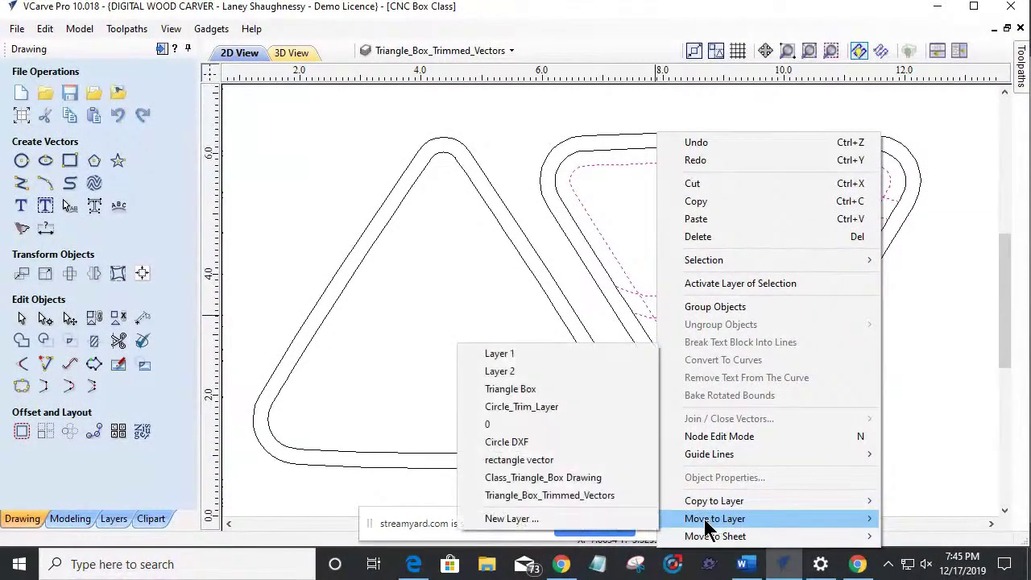
pyautogui.click(509, 493)
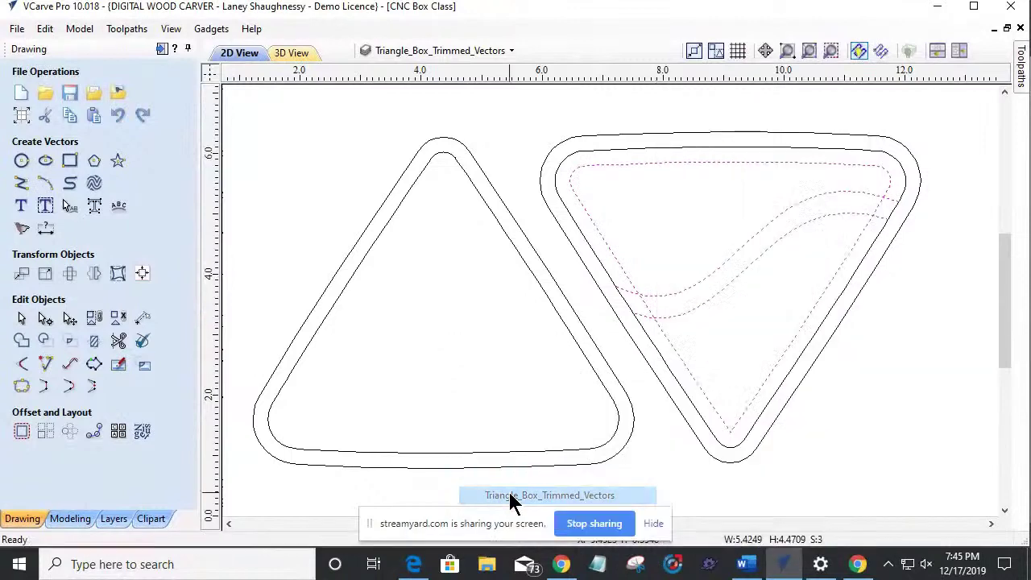
# Step: Hide the Class_Triangle_Box layer and trim the overlapping parts of the innermost outline and S-curves, leaving two separate closed compartments
pyautogui.click(480, 51)
pyautogui.click(388, 157)
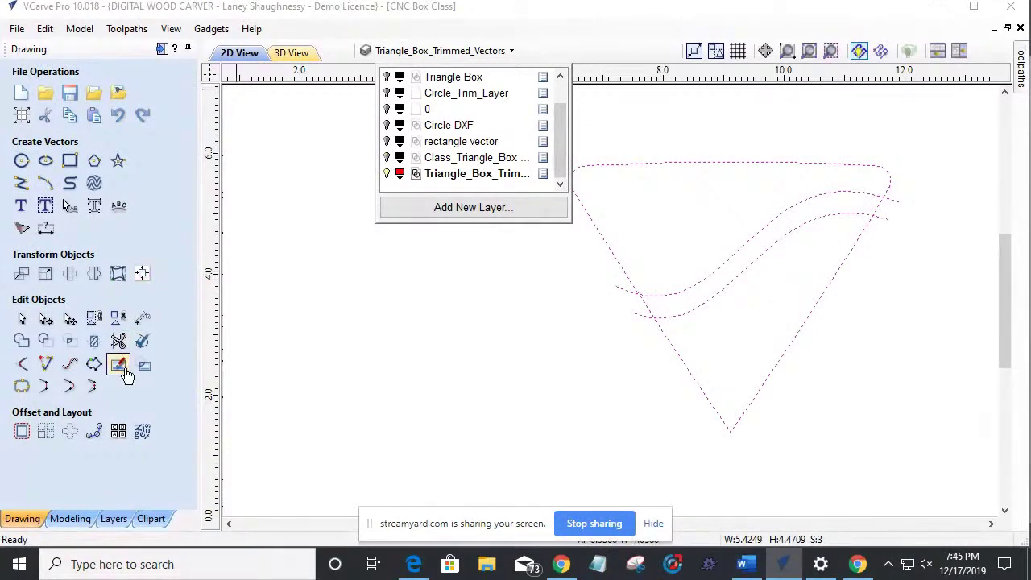
pyautogui.click(94, 365)
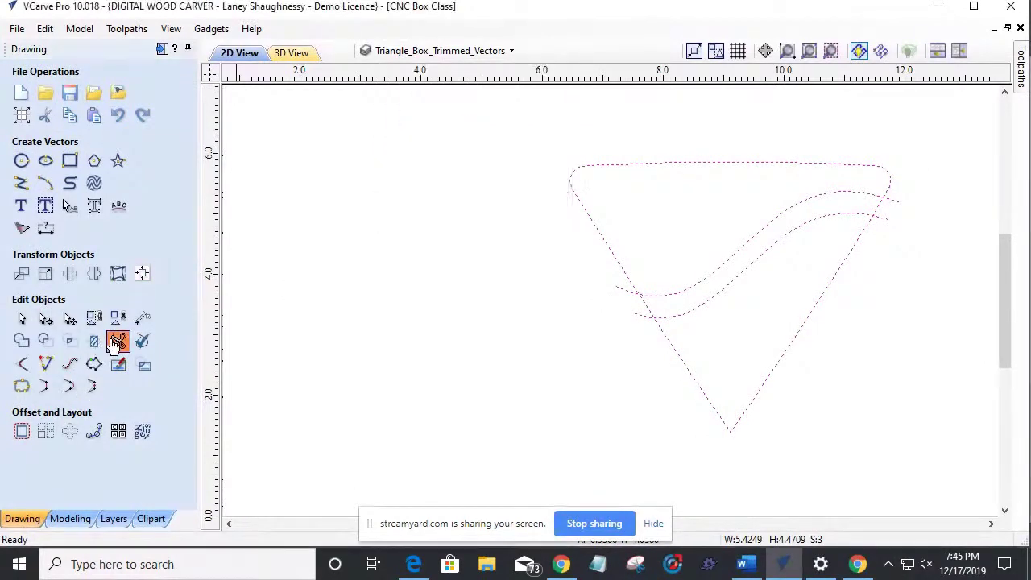
pyautogui.click(648, 309)
pyautogui.click(884, 218)
pyautogui.click(892, 198)
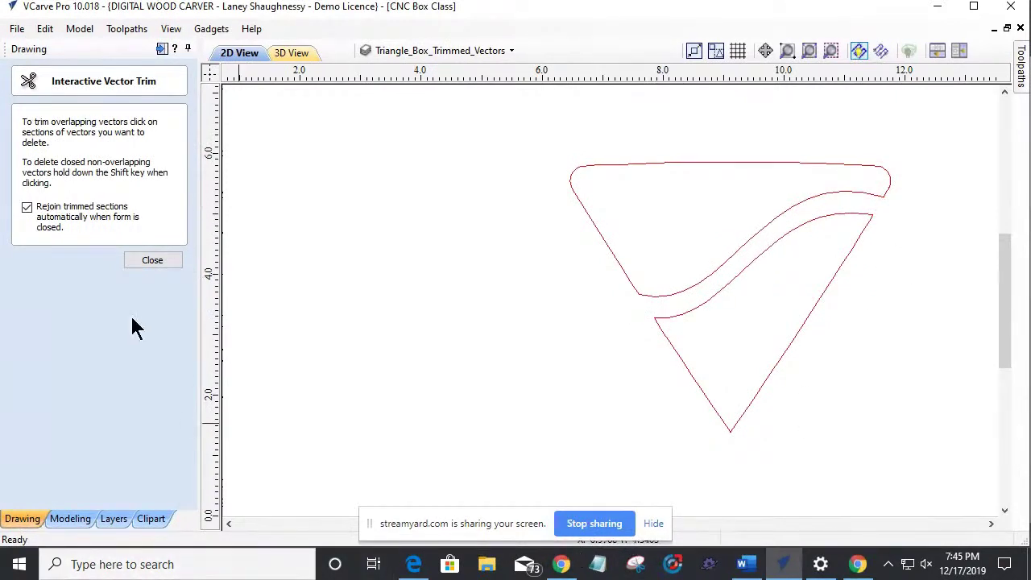
pyautogui.click(143, 260)
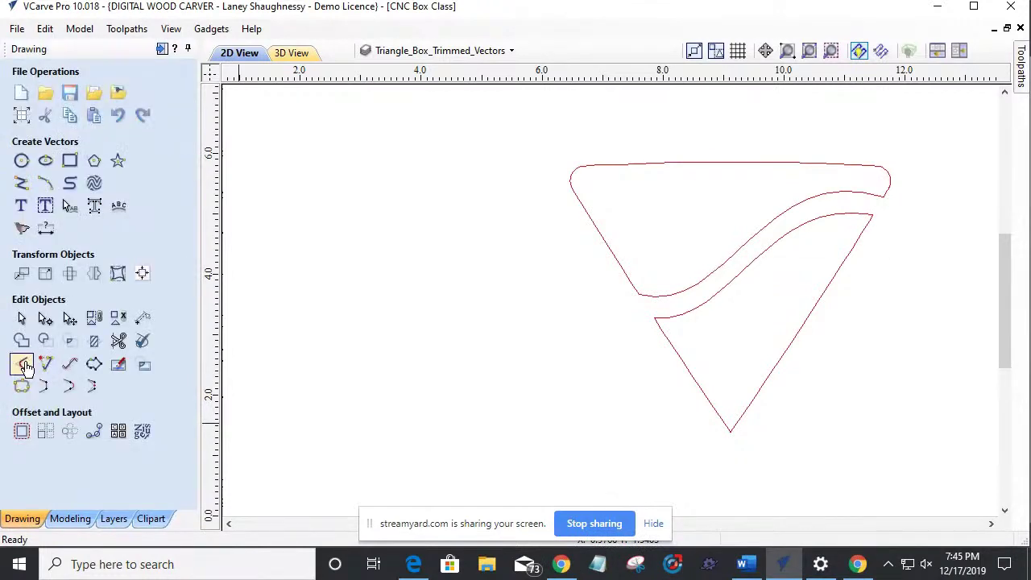
# Step: Round the sharp corners of the trimmed compartments with normal fillets of 0.125 inches radius
pyautogui.click(22, 364)
pyautogui.click(729, 431)
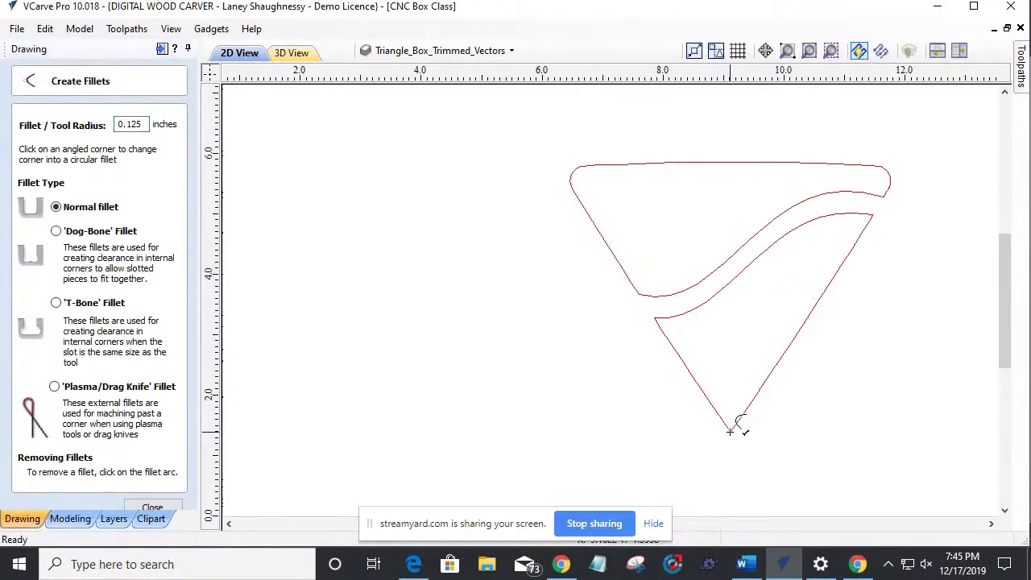
pyautogui.click(656, 314)
pyautogui.click(868, 215)
pyautogui.scroll(5, 733, 435)
pyautogui.scroll(6, 730, 445)
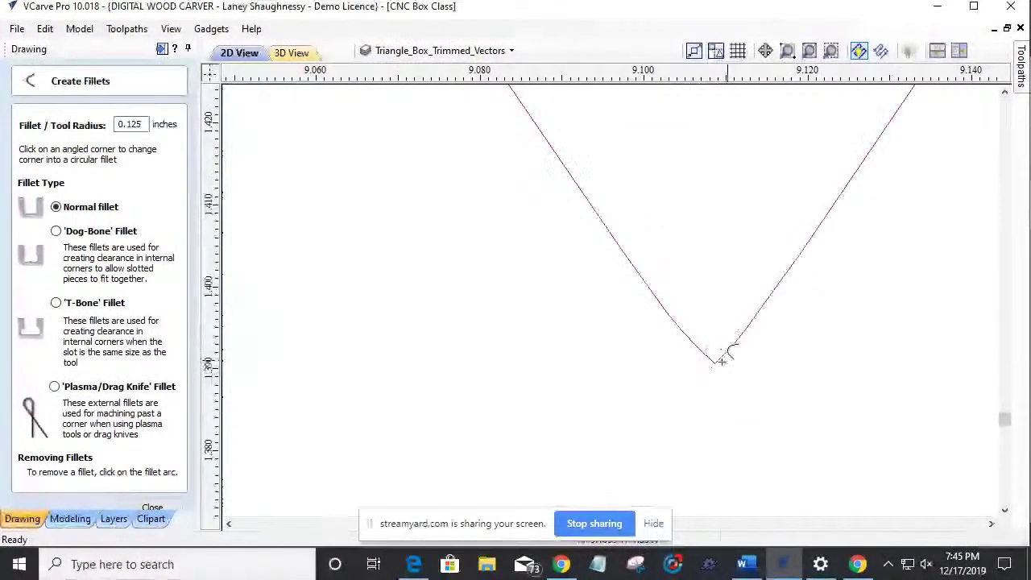
pyautogui.click(710, 361)
pyautogui.scroll(-4, 727, 404)
pyautogui.scroll(-8, 727, 405)
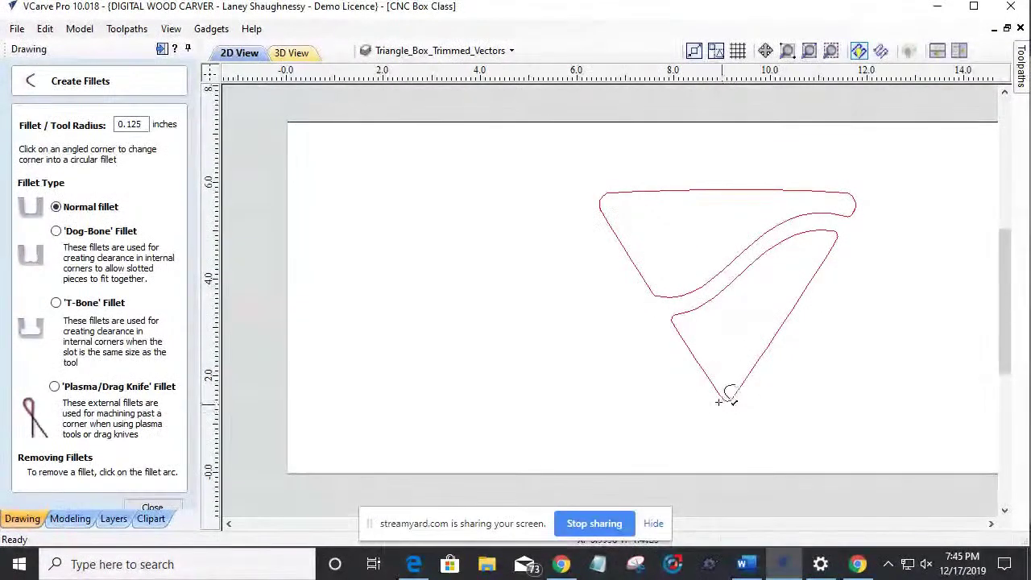
pyautogui.click(168, 506)
# Step: Show the Class_Triangle_Box layer again and select the upper compartment together with the inverted triangle's inner outline
pyautogui.click(392, 55)
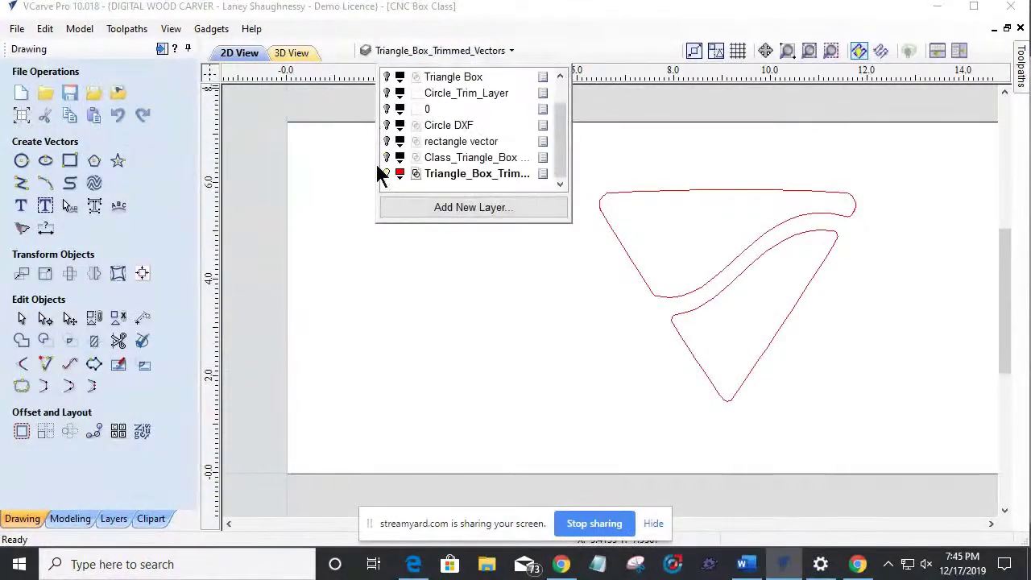
pyautogui.click(386, 157)
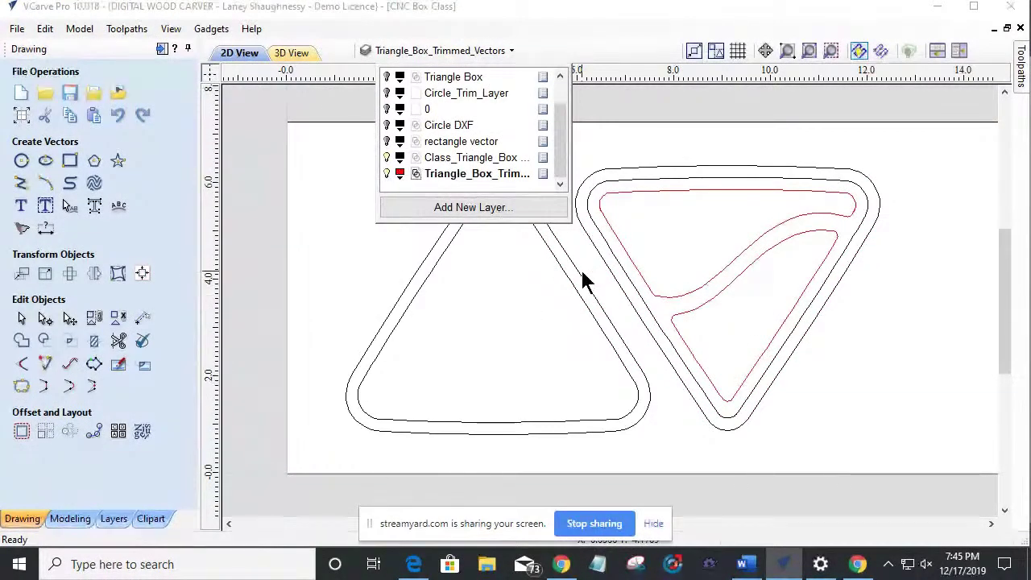
pyautogui.click(606, 292)
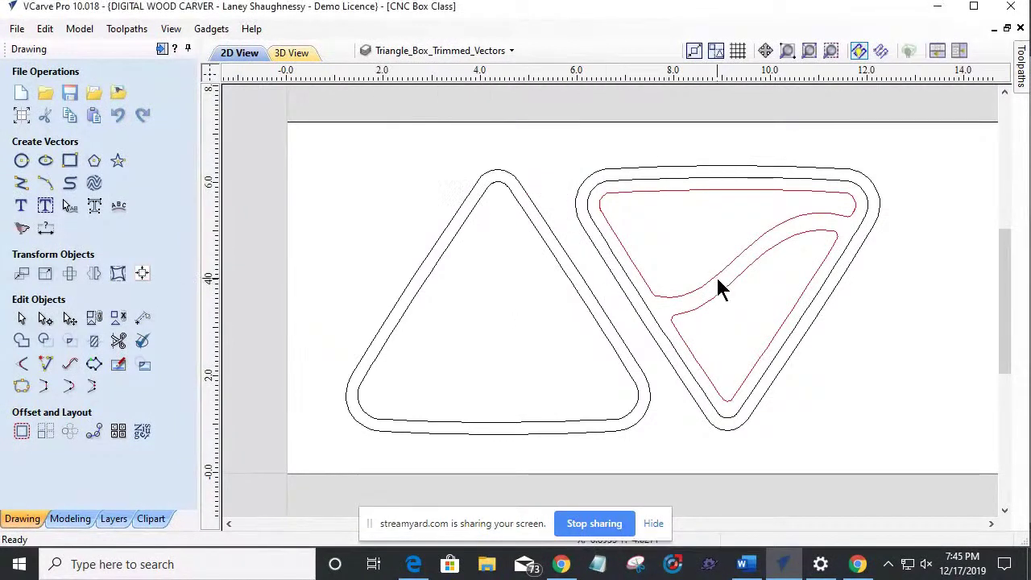
pyautogui.click(626, 258)
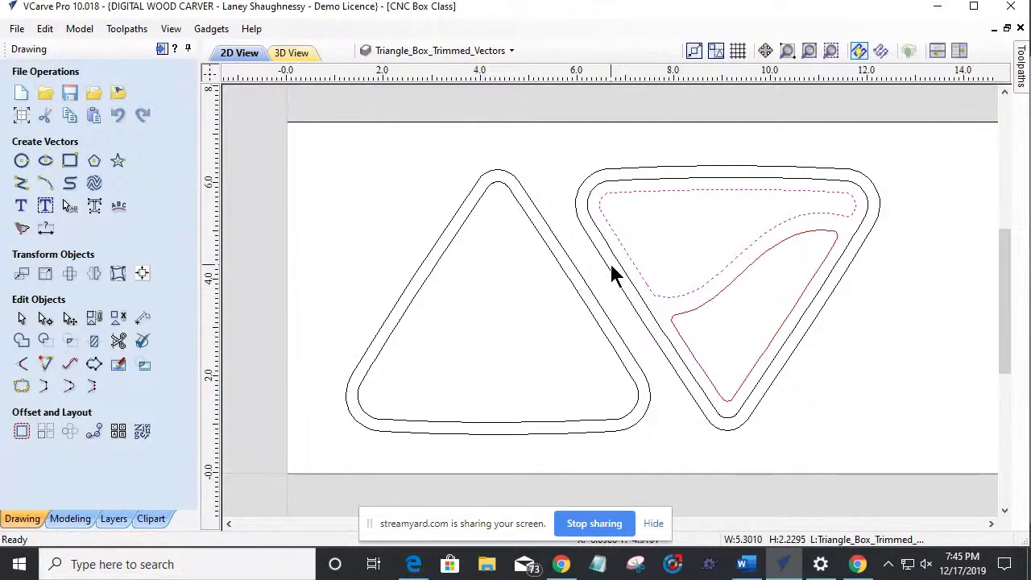
pyautogui.keyDown('shift'); pyautogui.click(618, 261); pyautogui.keyUp('shift')
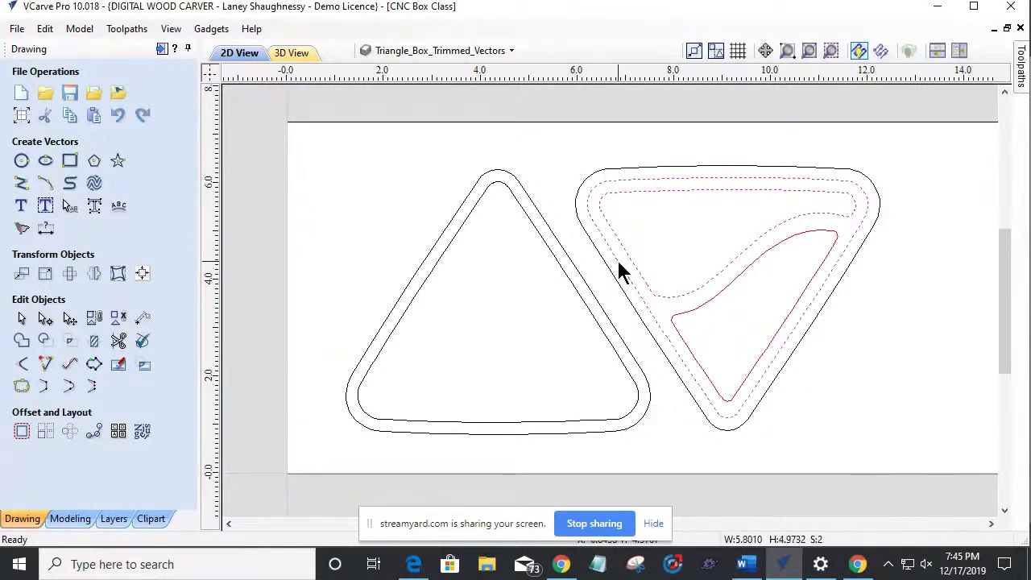
# Step: Offset the inverted triangle's outer outline outwards by 0.03215 inches, keeping the original outline
pyautogui.click(606, 261)
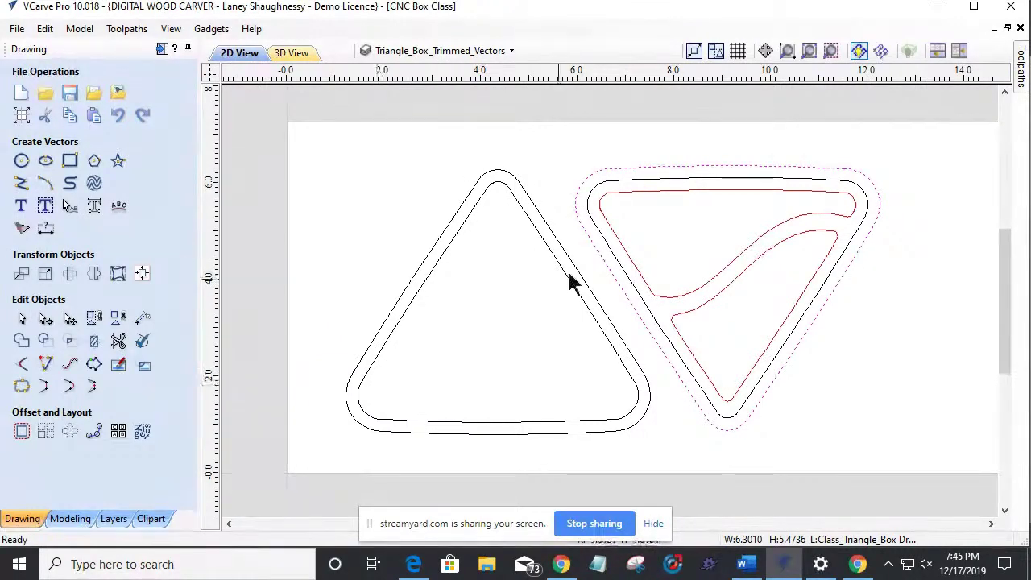
pyautogui.click(591, 239)
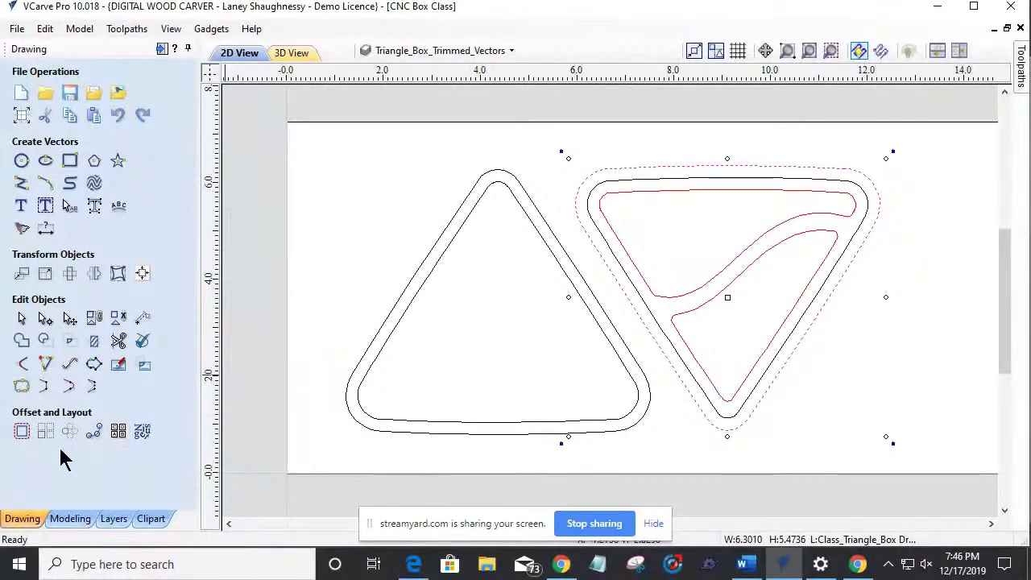
pyautogui.click(21, 434)
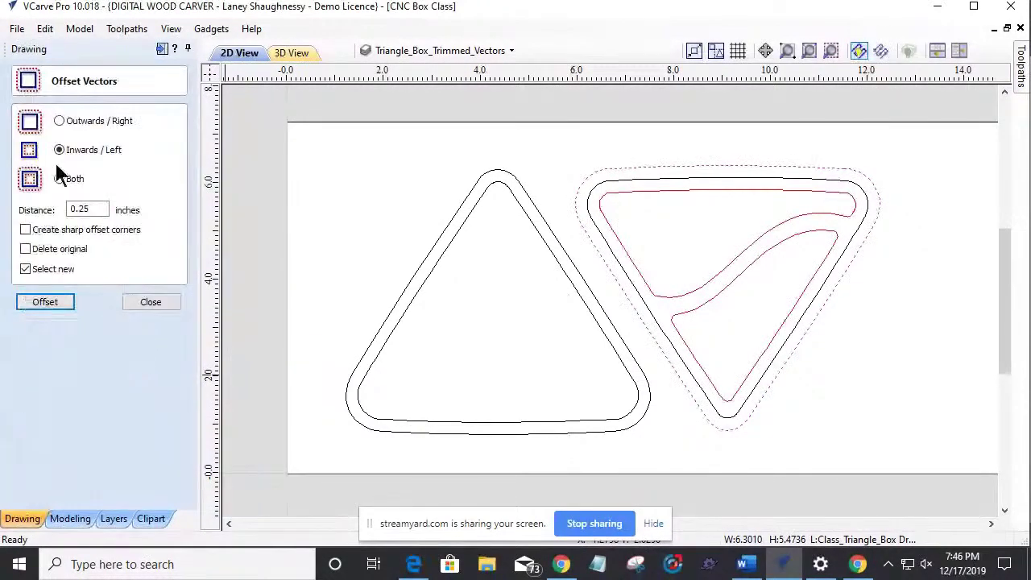
pyautogui.click(60, 121)
pyautogui.doubleClick(98, 211)
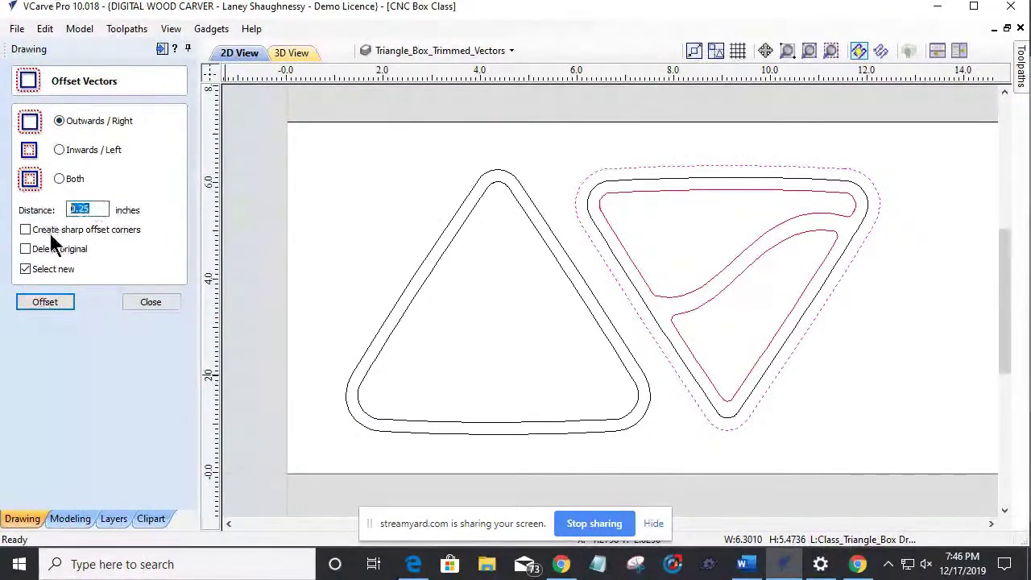
pyautogui.write('.03215')
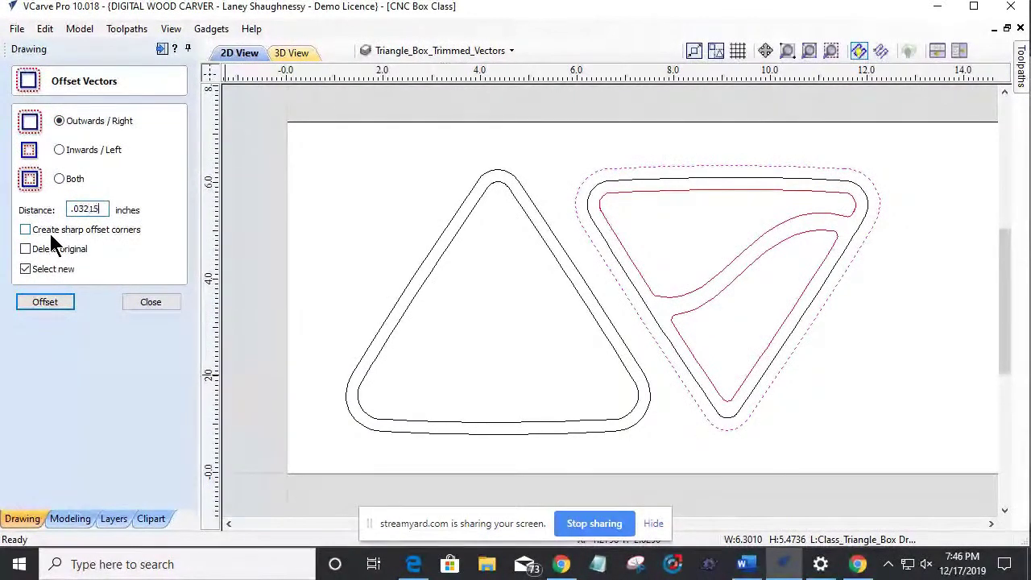
pyautogui.click(53, 309)
pyautogui.scroll(2, 575, 178)
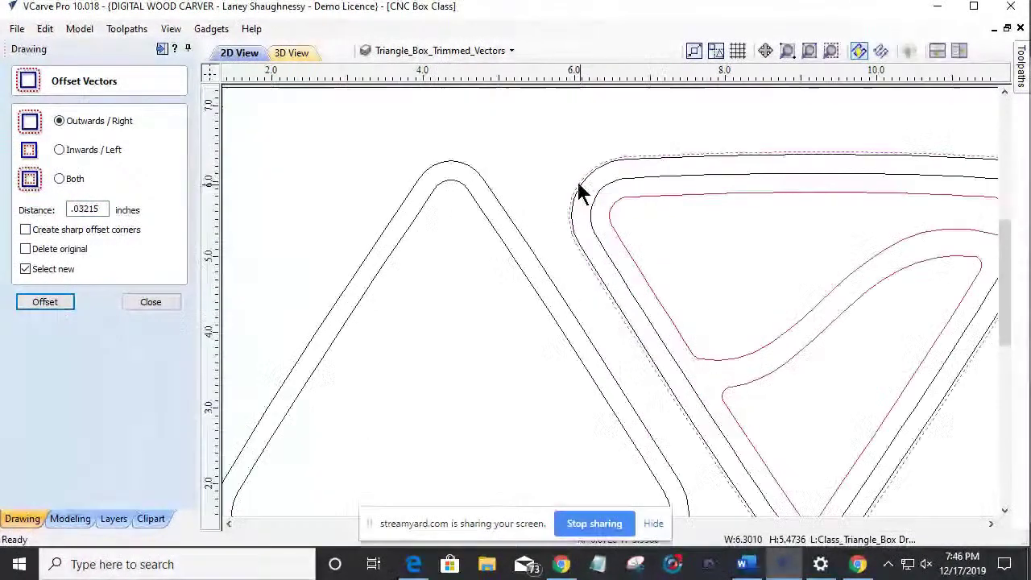
pyautogui.scroll(2, 626, 230)
pyautogui.scroll(-2, 596, 256)
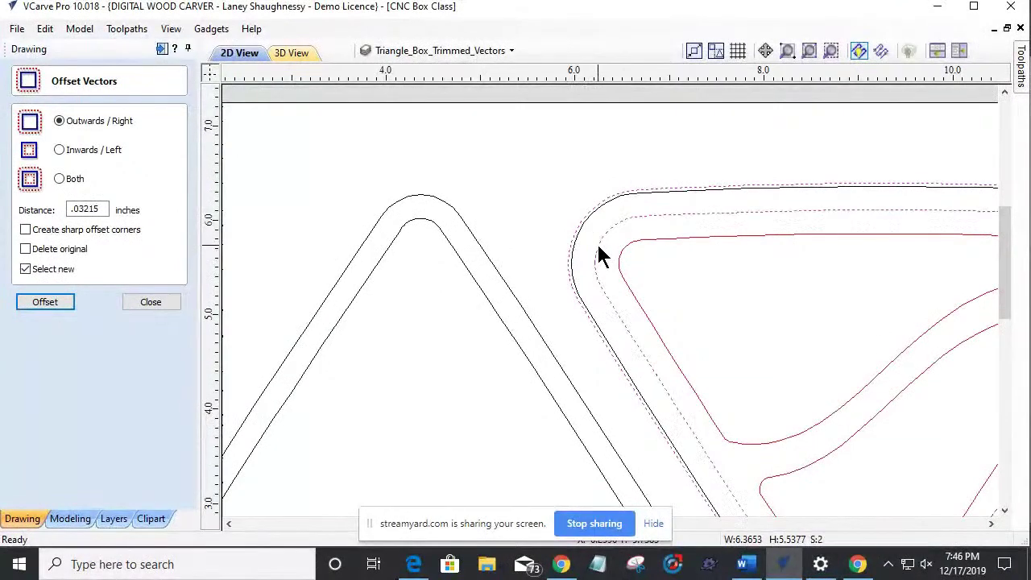
pyautogui.scroll(-2, 588, 238)
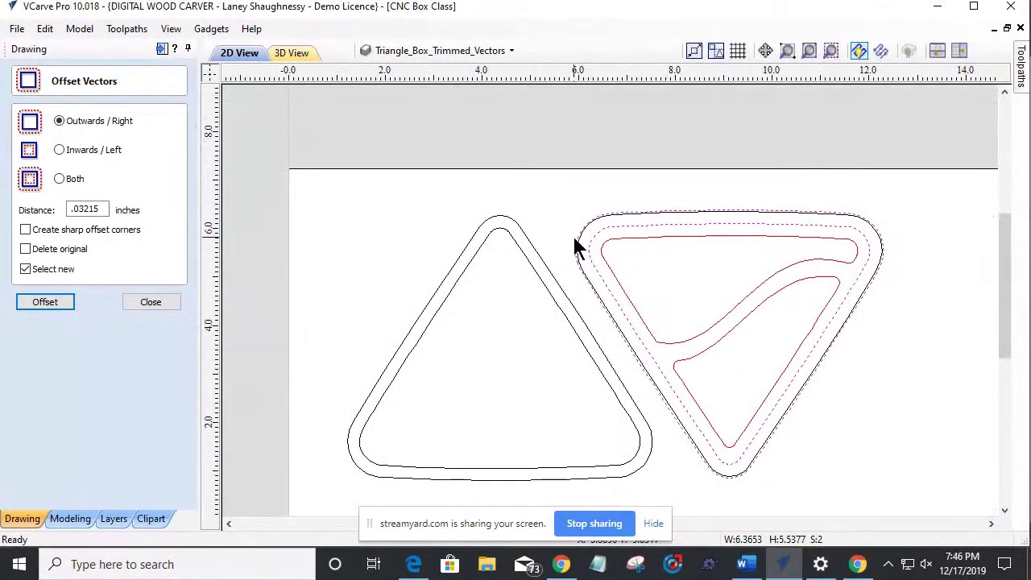
pyautogui.scroll(-1, 571, 278)
pyautogui.scroll(-3, 569, 290)
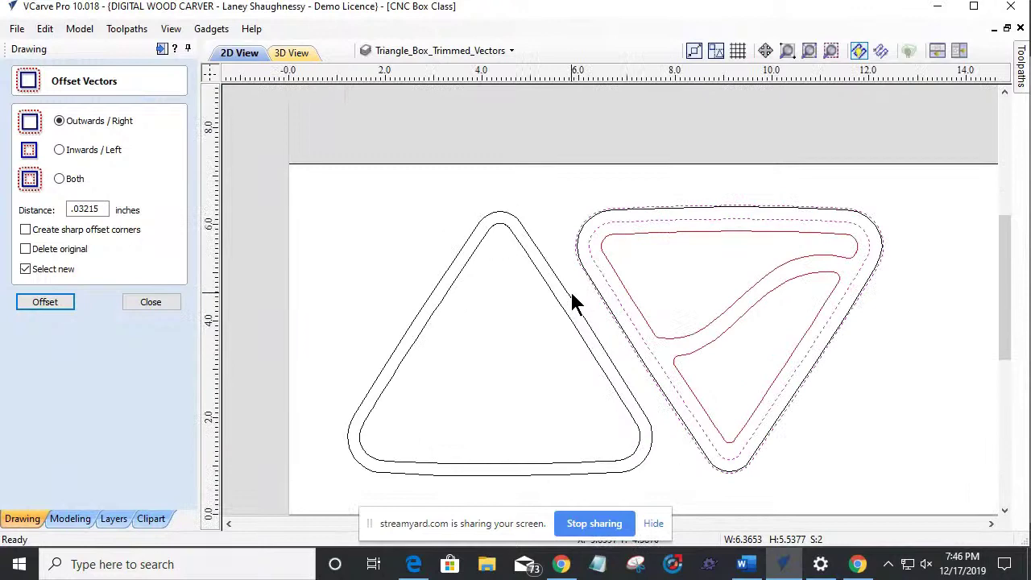
# Step: Calculate a pocket toolpath 0.5 inches deep for both red compartments using the 0.25-inch end mill
pyautogui.click(161, 48)
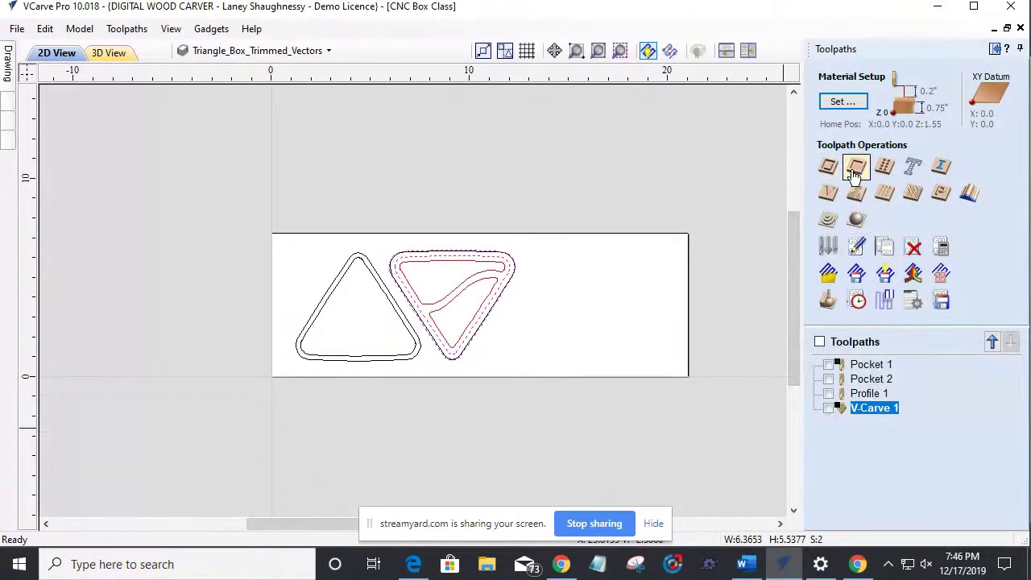
pyautogui.click(390, 314)
pyautogui.scroll(2, 276, 338)
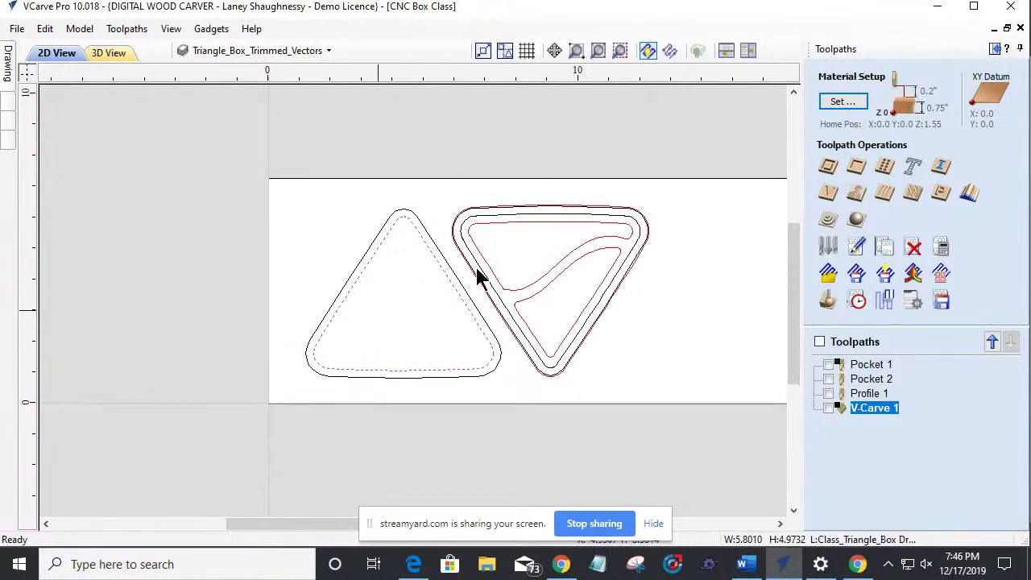
pyautogui.click(545, 275)
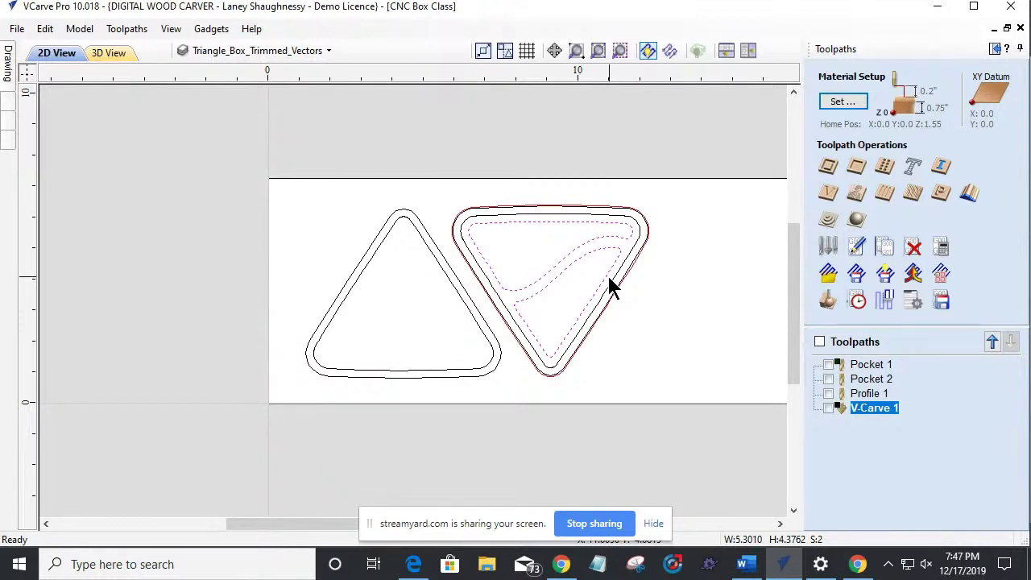
pyautogui.click(856, 166)
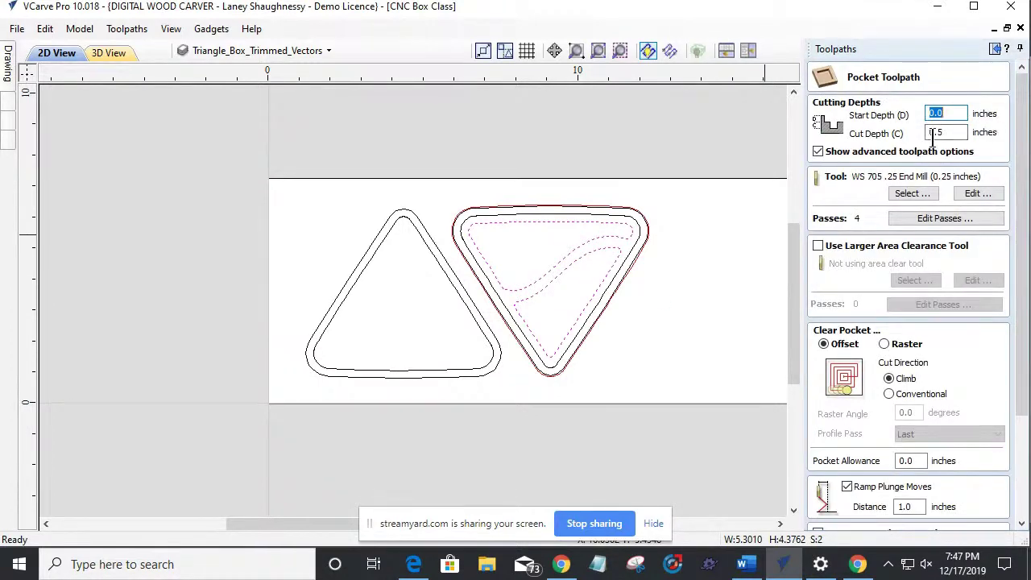
pyautogui.moveTo(1023, 274); pyautogui.dragTo(1023, 368)
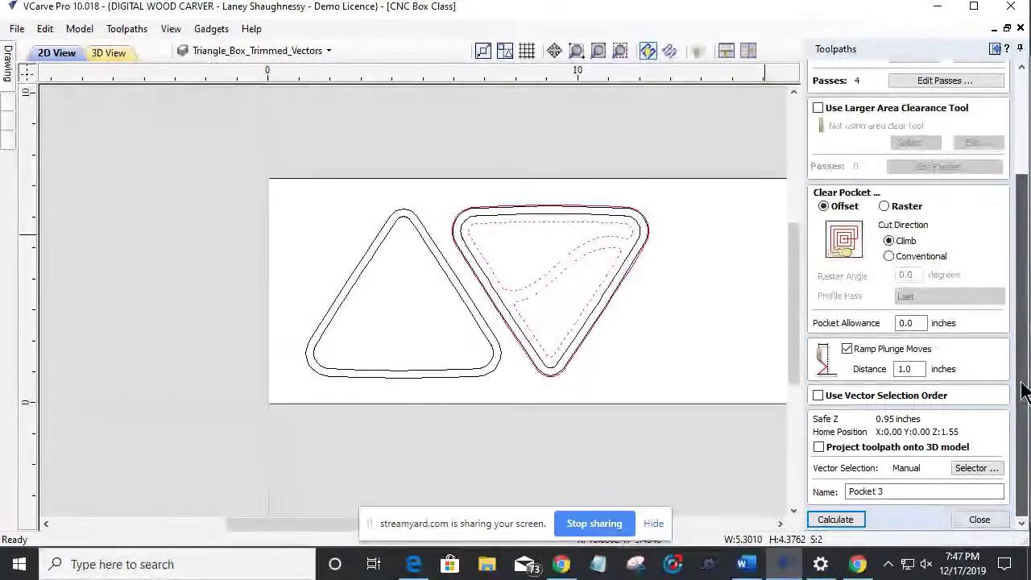
pyautogui.click(831, 518)
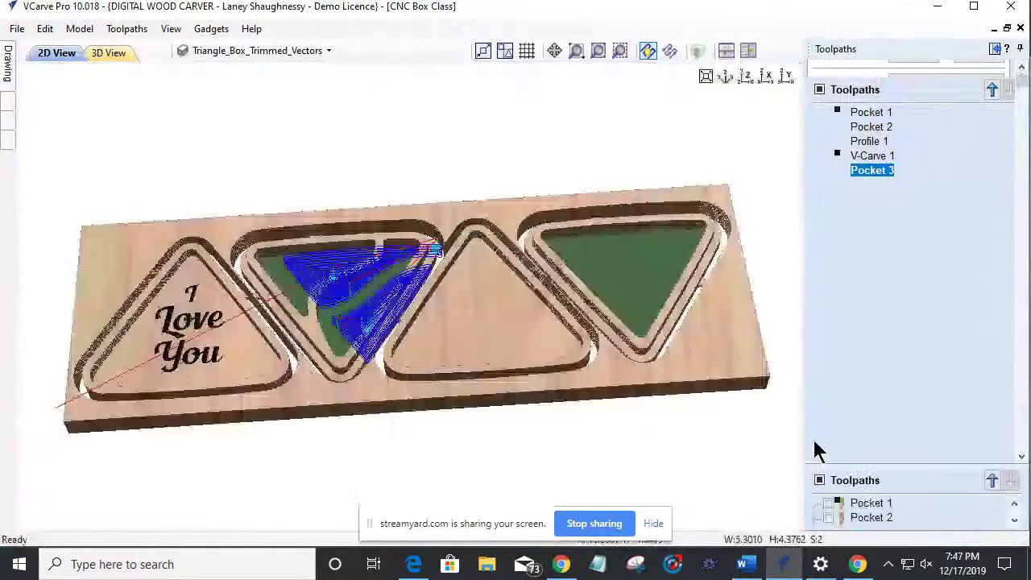
# Step: Reset the 3D preview and simulate the new compartment pocket toolpath on the oak board
pyautogui.click(886, 377)
pyautogui.click(898, 256)
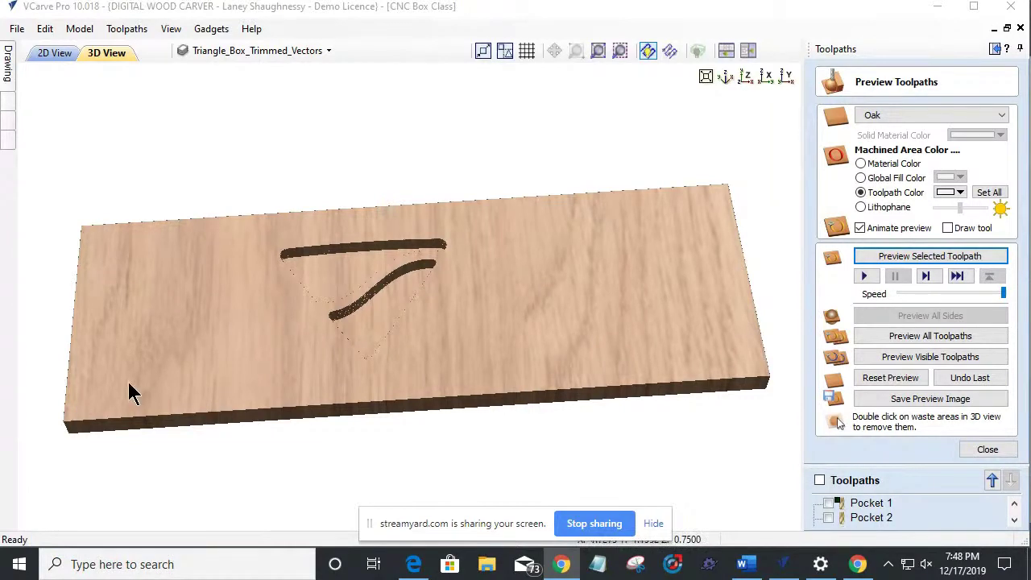
pyautogui.moveTo(472, 460); pyautogui.dragTo(346, 326)
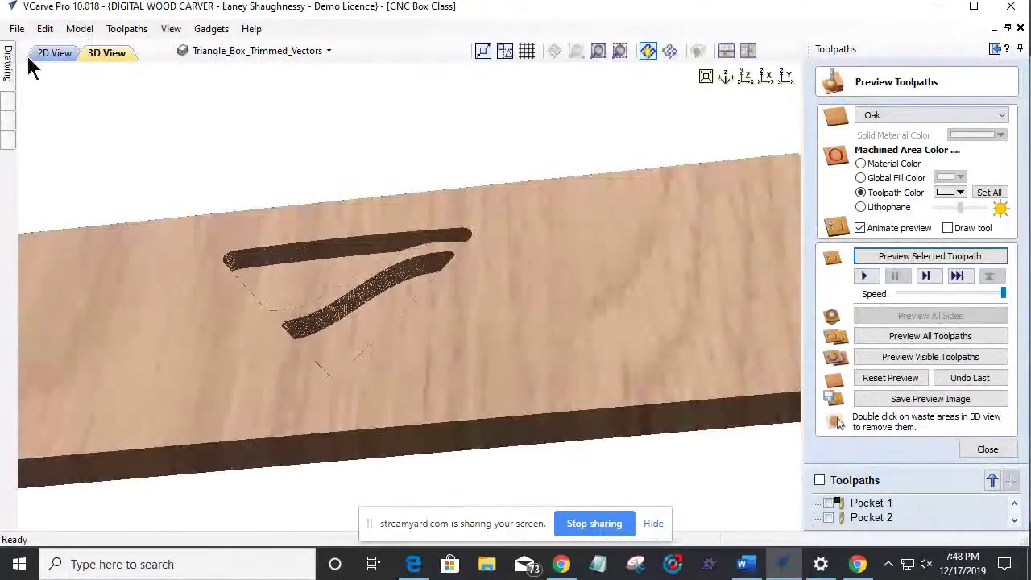
# Step: In the 2D drawing, select the inverted triangle's inner outline and its outer clearance offset, plus the upright triangle's inner outline
pyautogui.click(44, 53)
pyautogui.scroll(5, 446, 244)
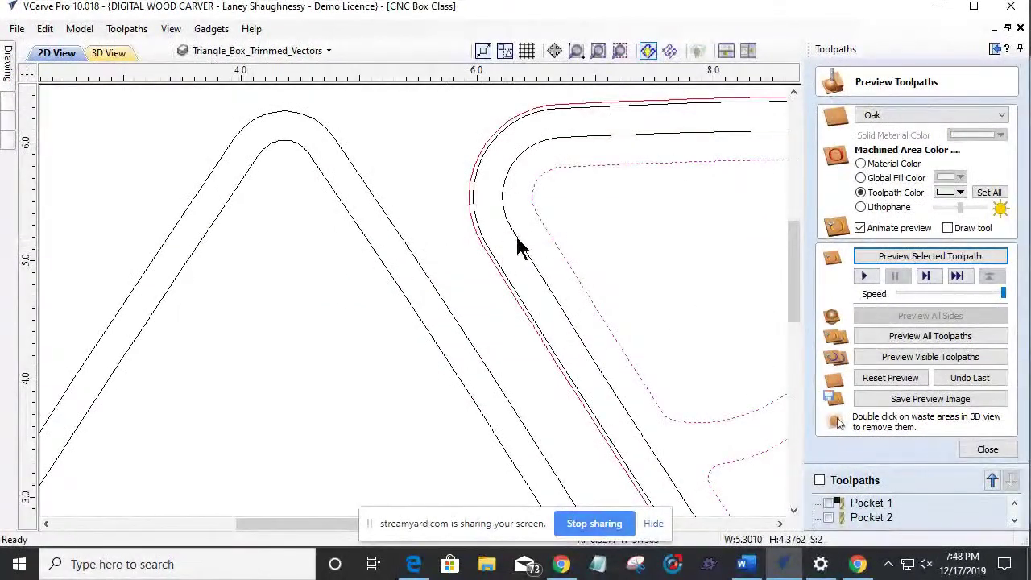
pyautogui.click(516, 240)
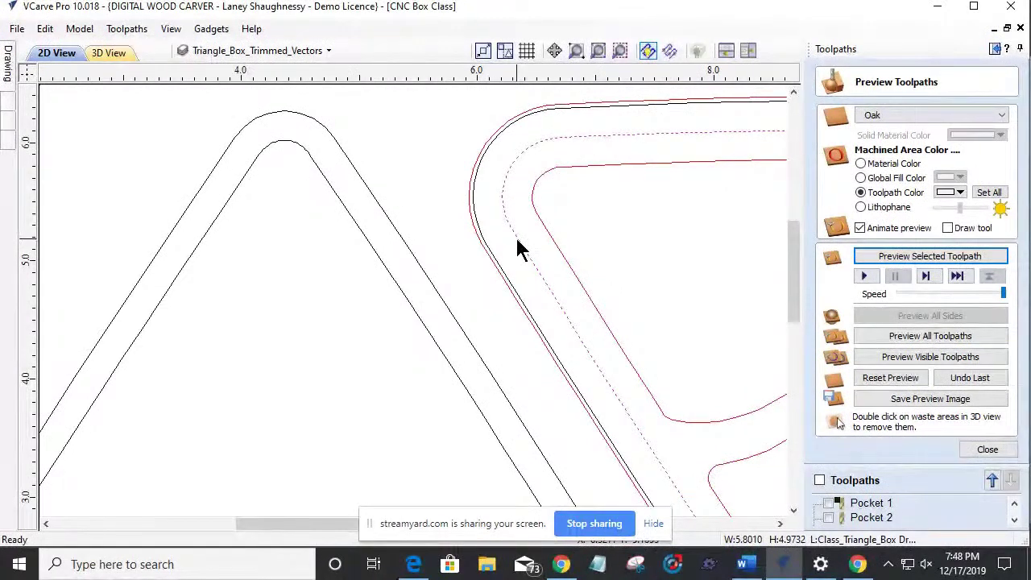
pyautogui.keyDown('shift'); pyautogui.click(486, 255); pyautogui.keyUp('shift')
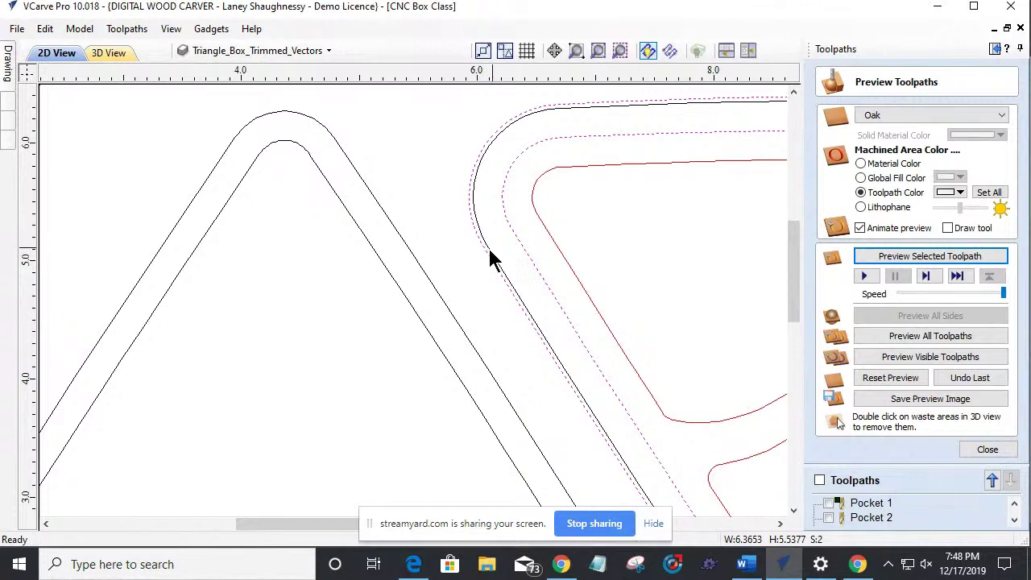
pyautogui.keyDown('shift'); pyautogui.click(406, 303); pyautogui.keyUp('shift')
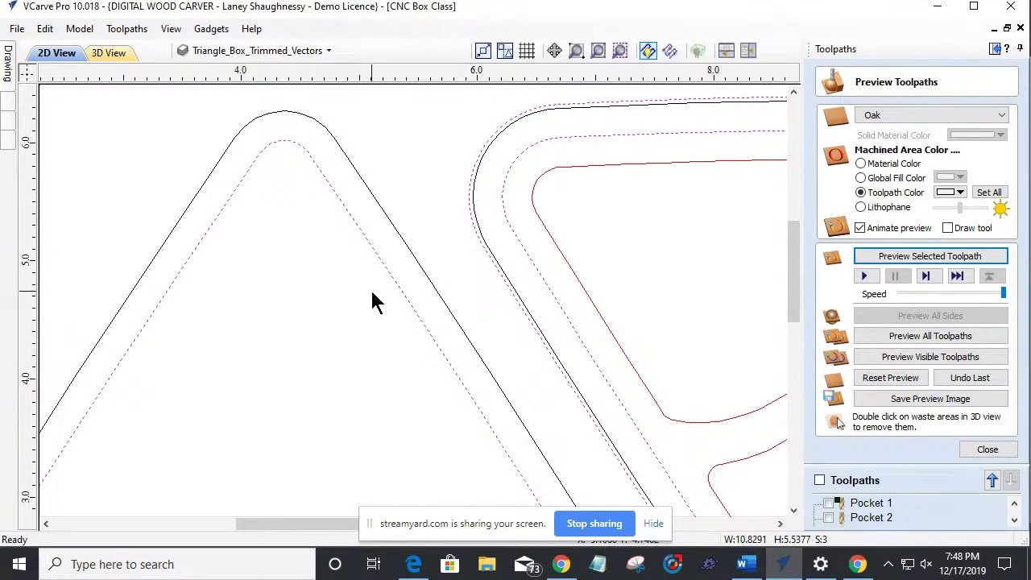
# Step: Calculate a pocket toolpath 0.375 inches deep for the three selected outlines using the 0.25-inch end mill
pyautogui.click(970, 451)
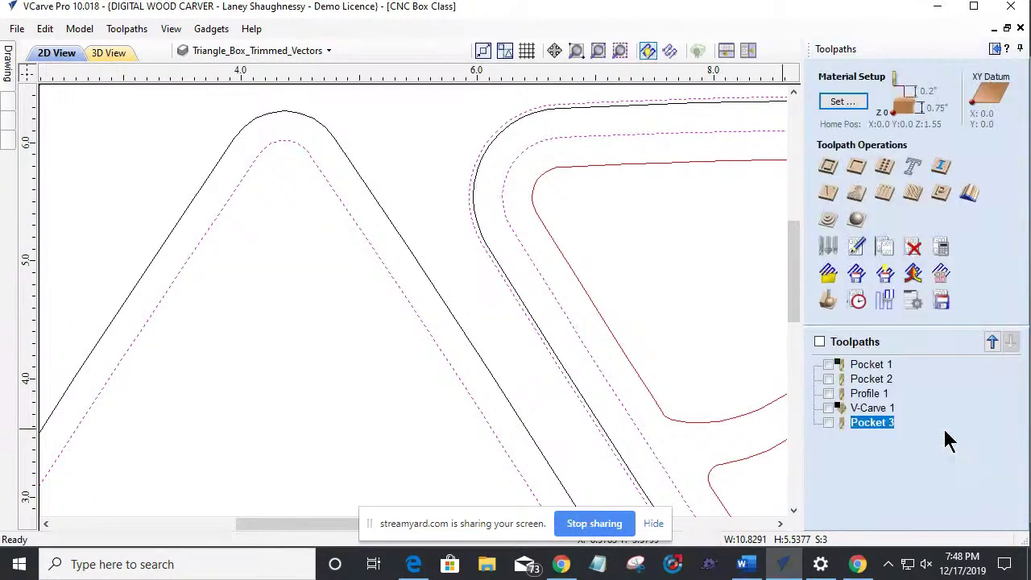
pyautogui.click(852, 167)
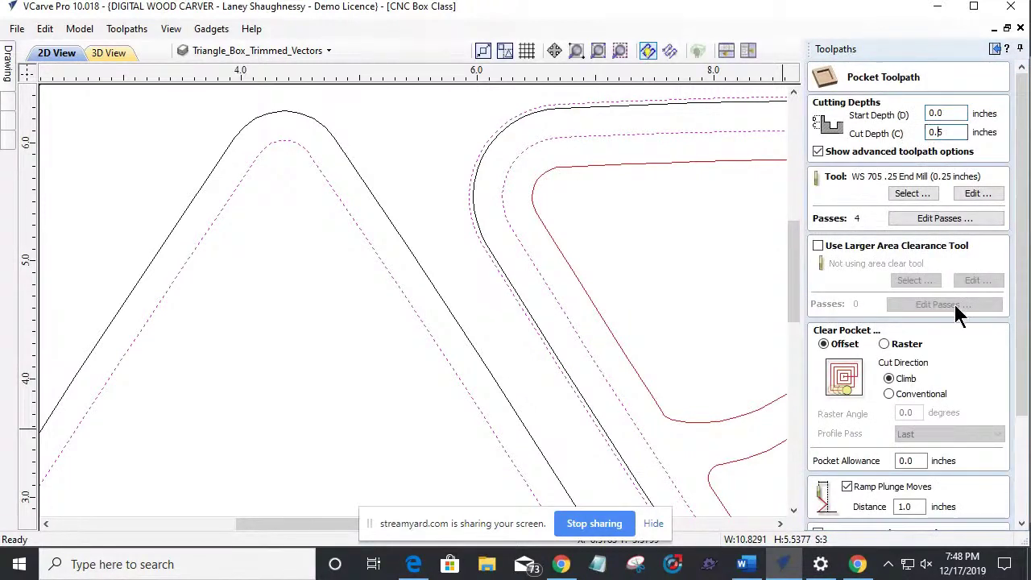
pyautogui.write('0.37')
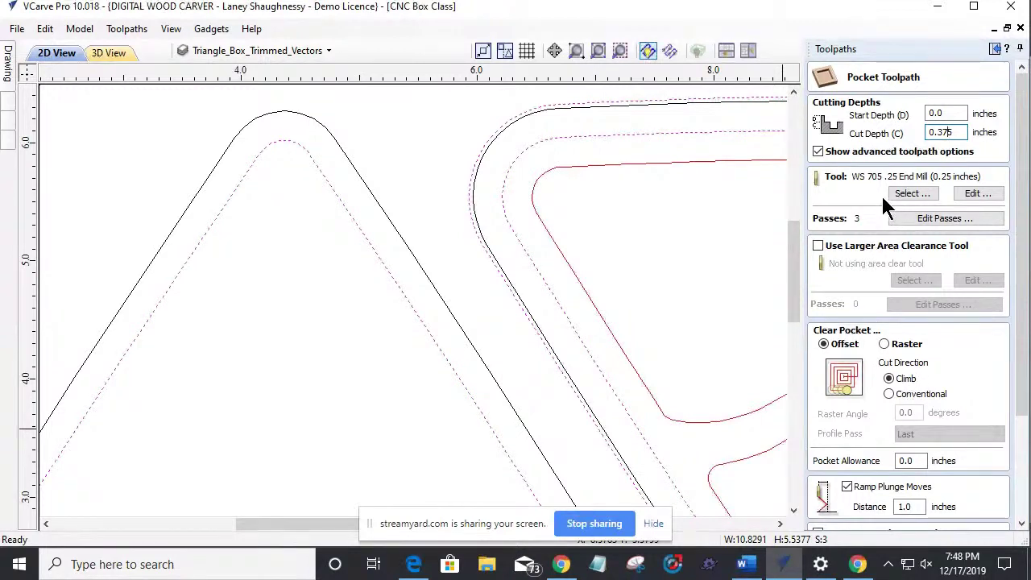
pyautogui.moveTo(1025, 379); pyautogui.dragTo(1025, 419)
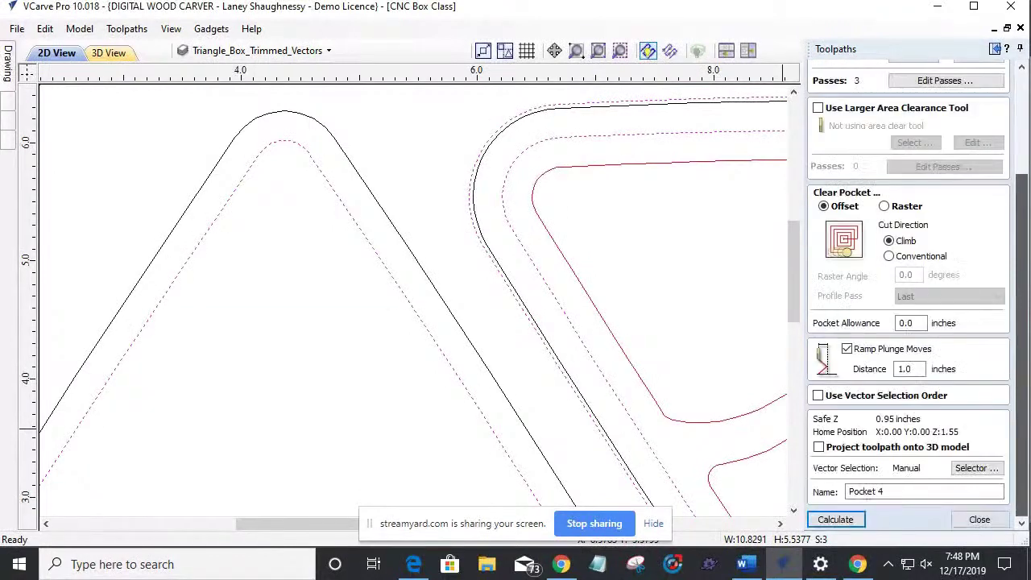
pyautogui.click(835, 520)
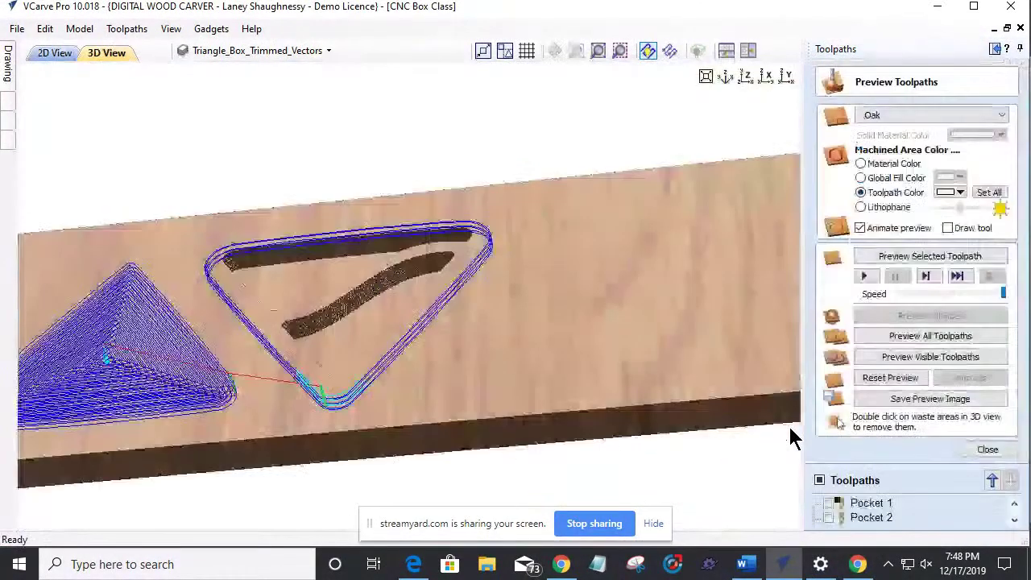
# Step: Simulate the visible toolpaths on the oak board and inspect the lip and lid recess pockets in 3D
pyautogui.moveTo(626, 346); pyautogui.dragTo(459, 379)
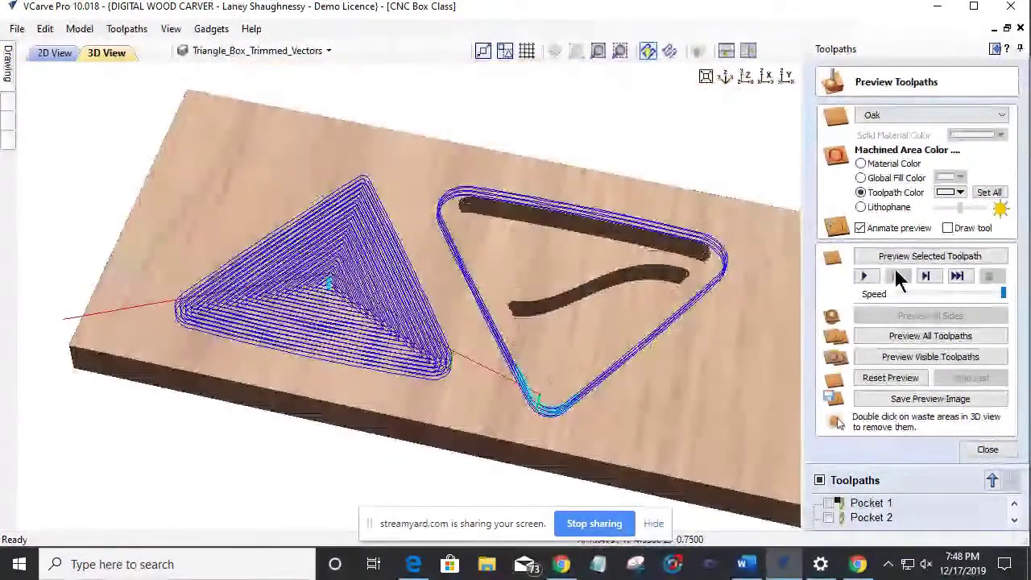
pyautogui.click(894, 359)
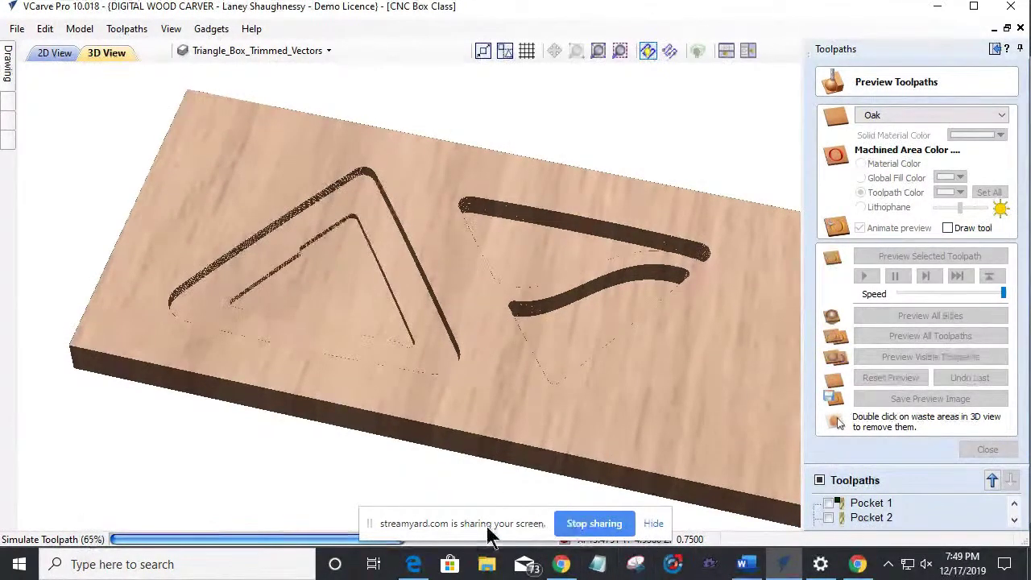
pyautogui.click(594, 524)
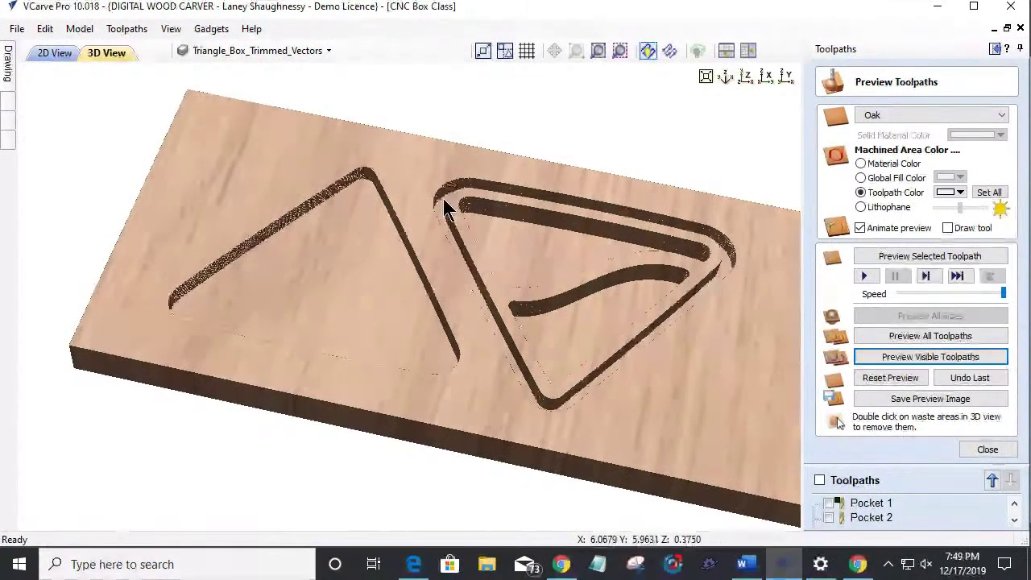
pyautogui.moveTo(467, 272); pyautogui.dragTo(466, 248)
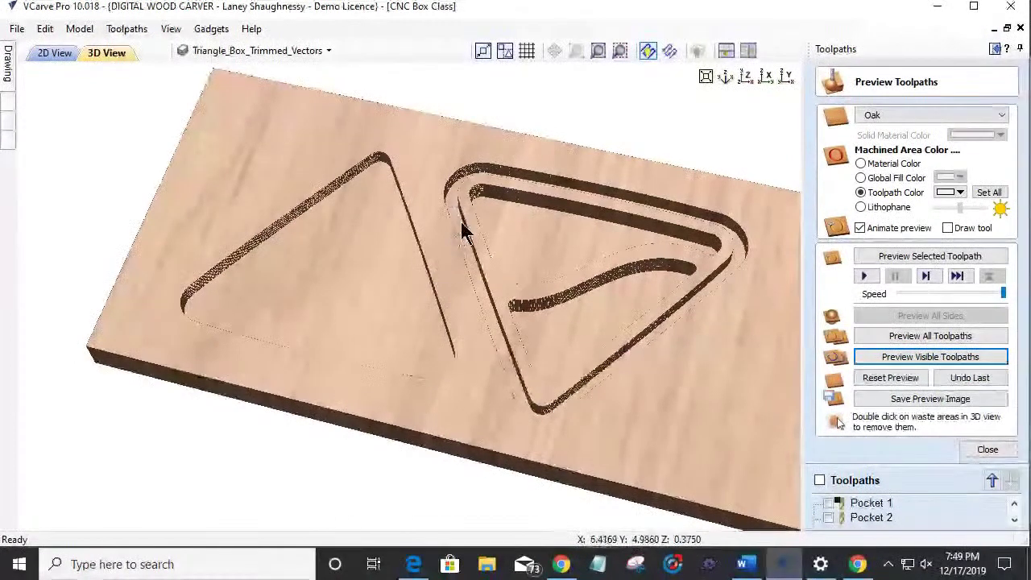
# Step: In the 2D drawing, select the upright triangle's outer outline together with the inverted triangle's original outer outline
pyautogui.click(36, 50)
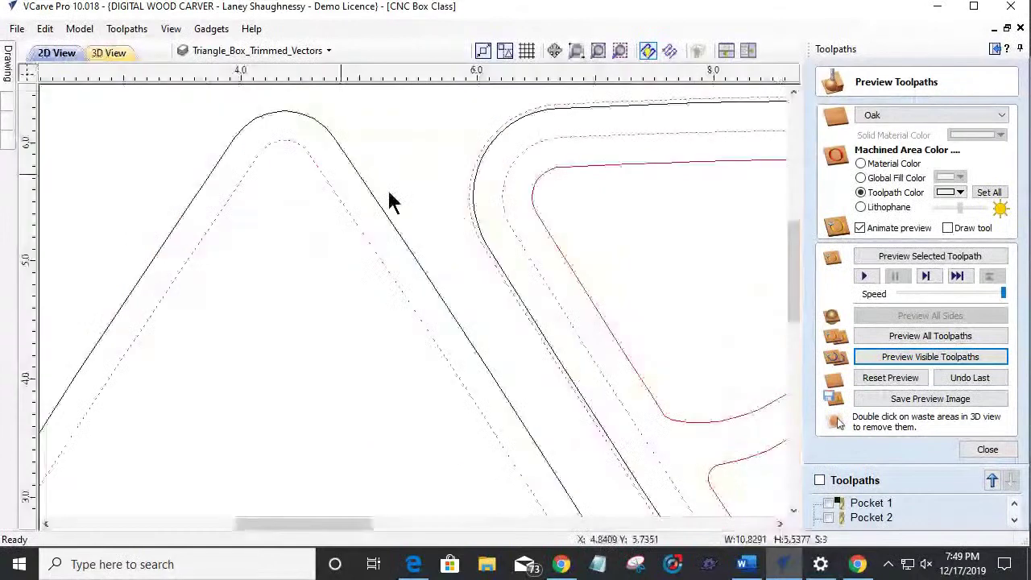
pyautogui.scroll(-2, 451, 271)
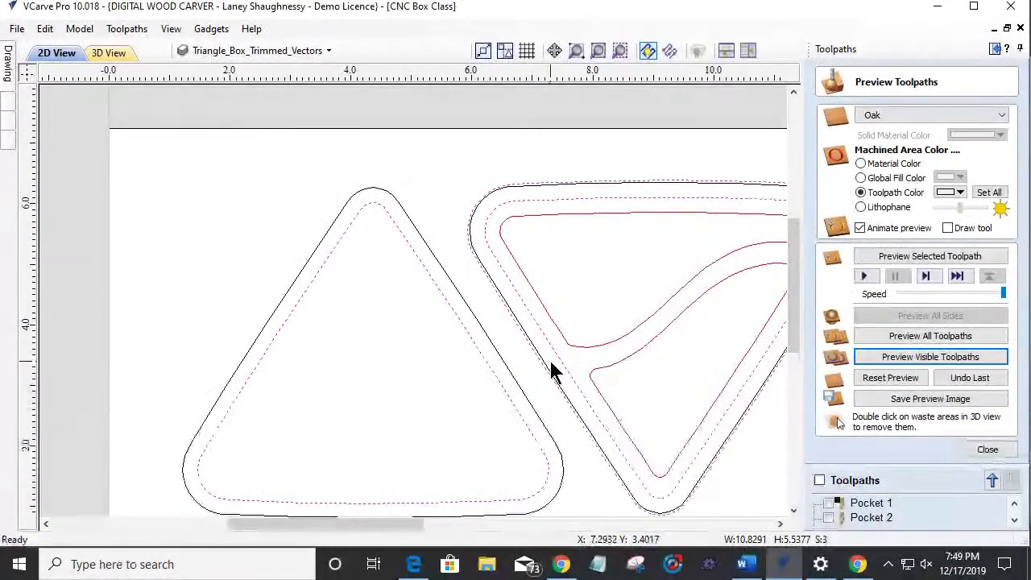
pyautogui.click(498, 358)
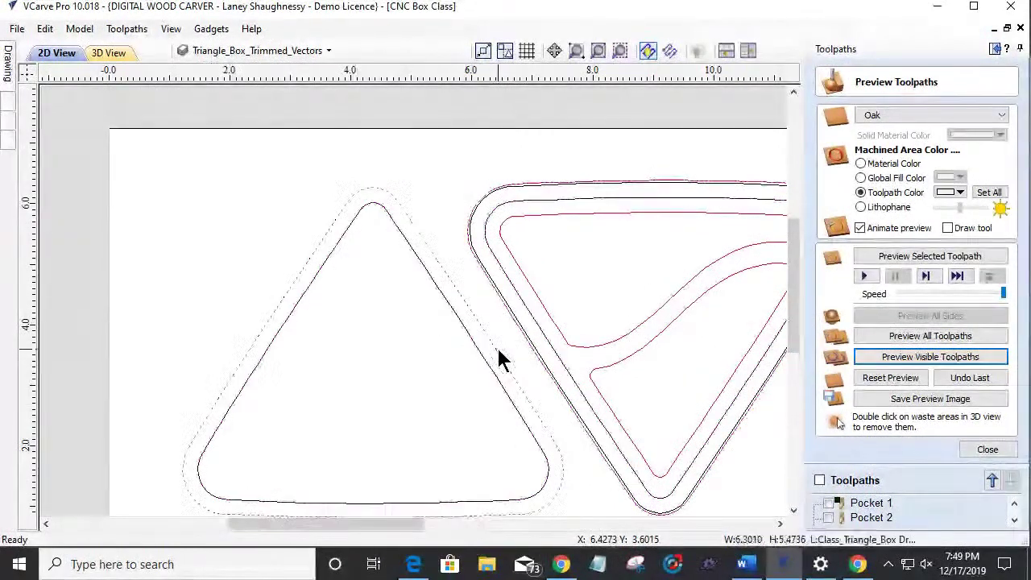
pyautogui.scroll(3, 508, 322)
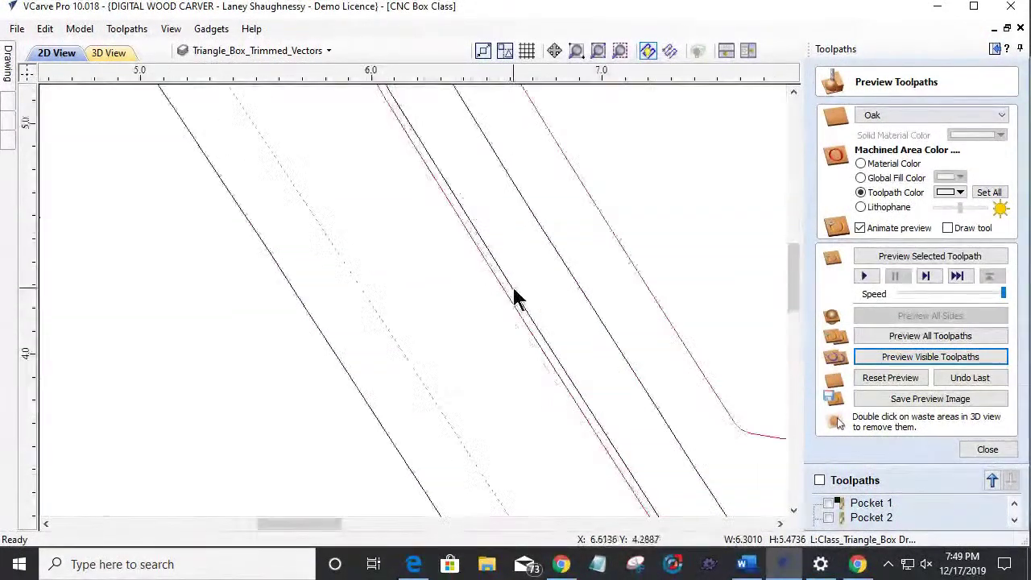
pyautogui.keyDown('shift'); pyautogui.click(515, 291); pyautogui.keyUp('shift')
pyautogui.scroll(-6, 512, 296)
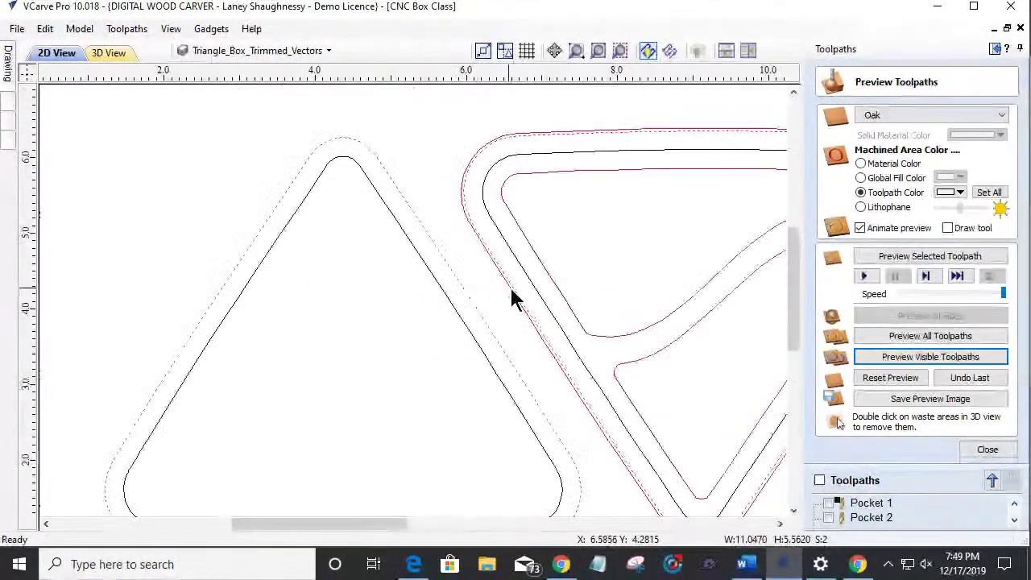
# Step: Start a 2D profile toolpath for both outer outlines and set the 0.25-inch end mill's pass depth to 0.125 inches
pyautogui.click(987, 449)
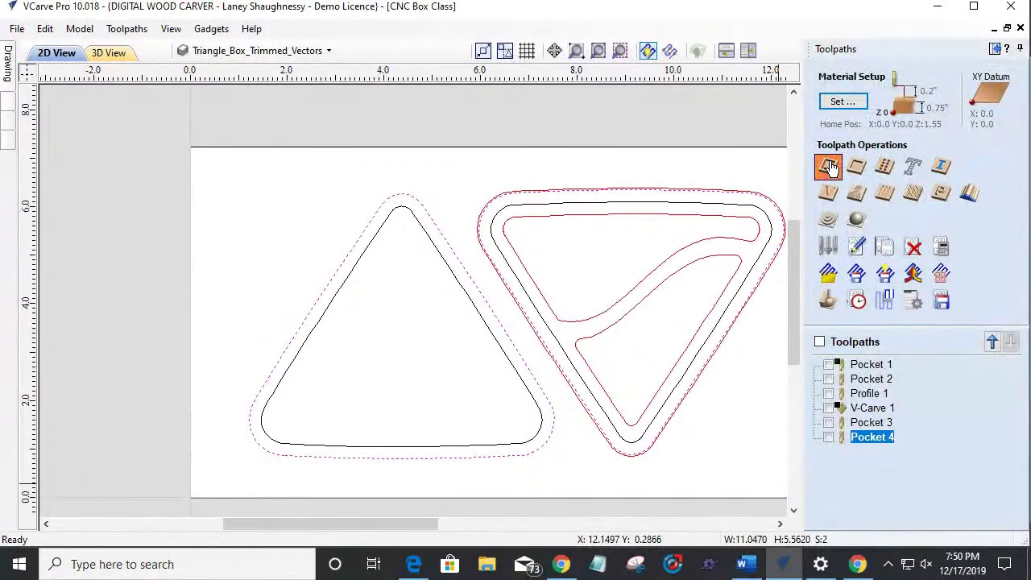
pyautogui.click(829, 167)
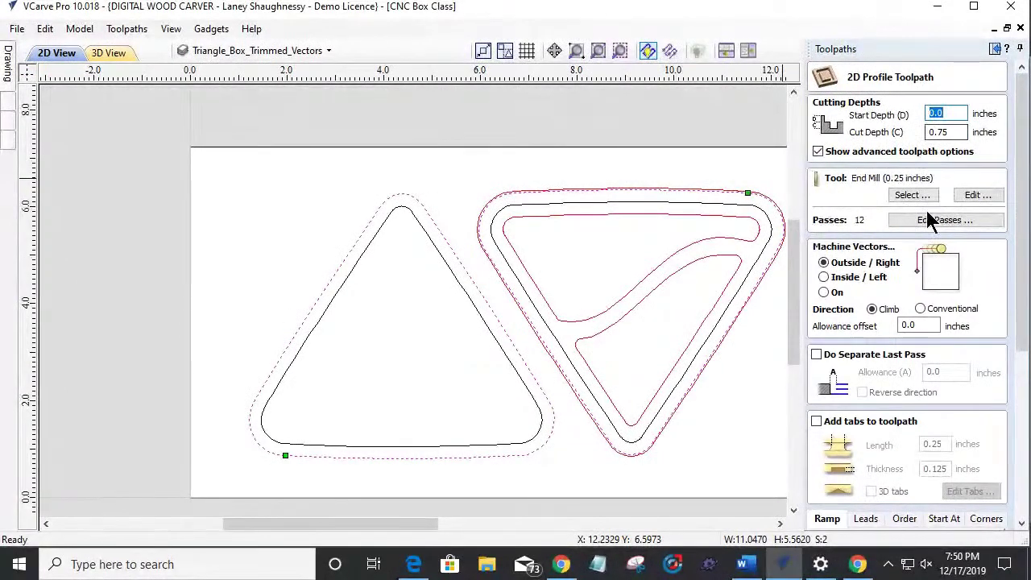
pyautogui.click(976, 195)
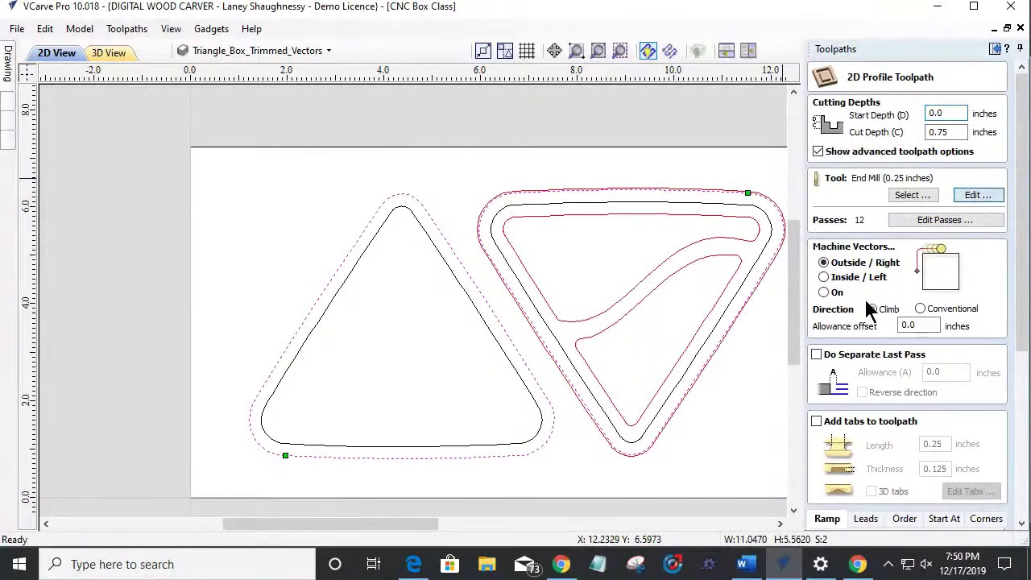
pyautogui.moveTo(493, 287); pyautogui.dragTo(421, 300)
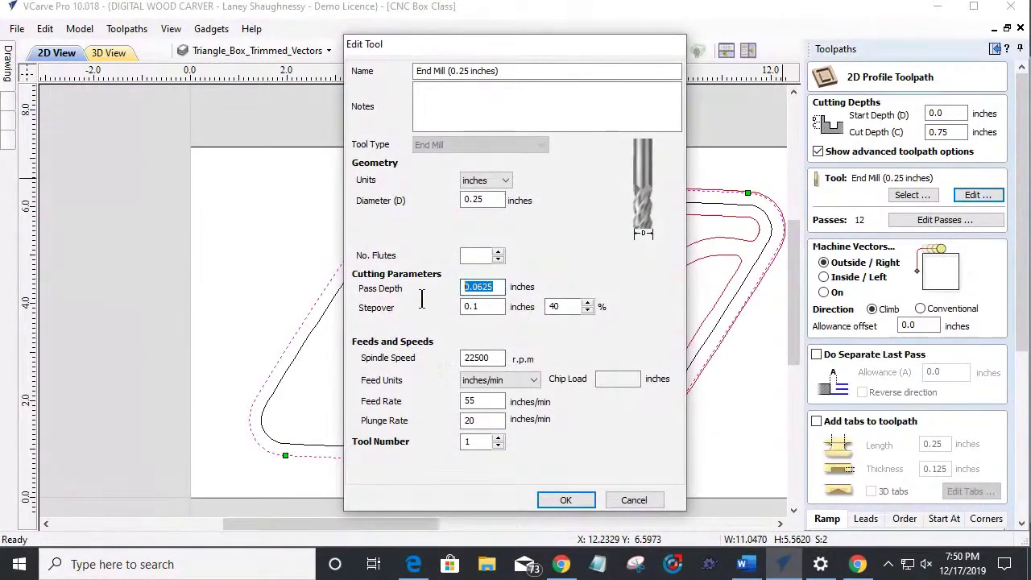
pyautogui.write('.')
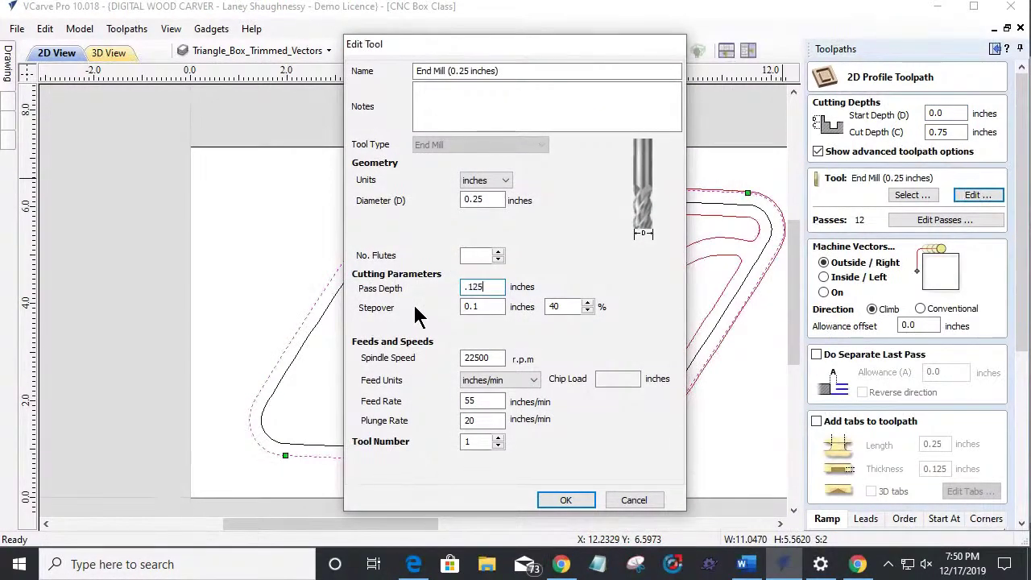
pyautogui.click(567, 501)
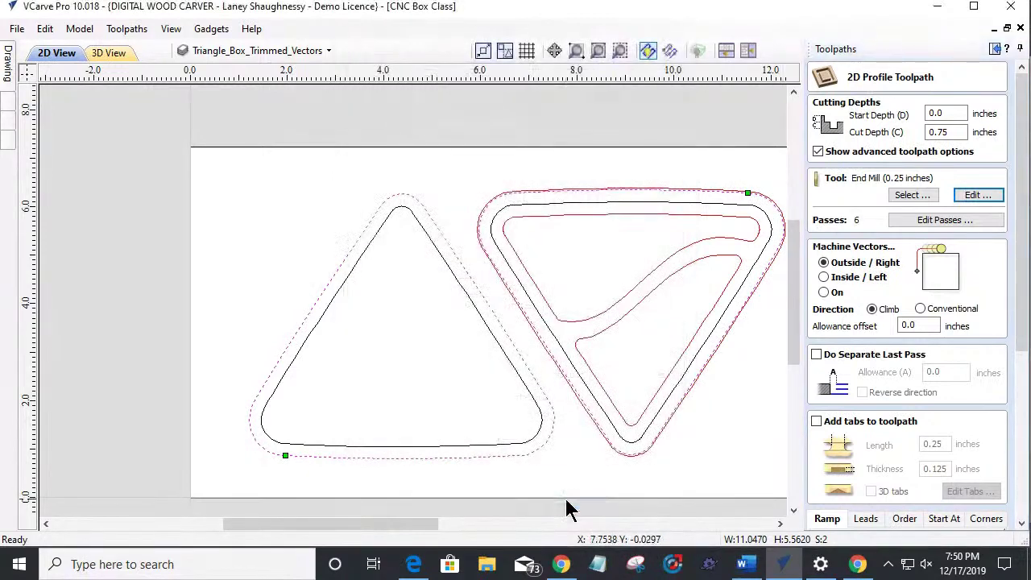
# Step: Add tabs 0.25 inches long and 0.125 inches thick, and calculate the outside profile cut 0.75 inches deep
pyautogui.scroll(-3, 1021, 229)
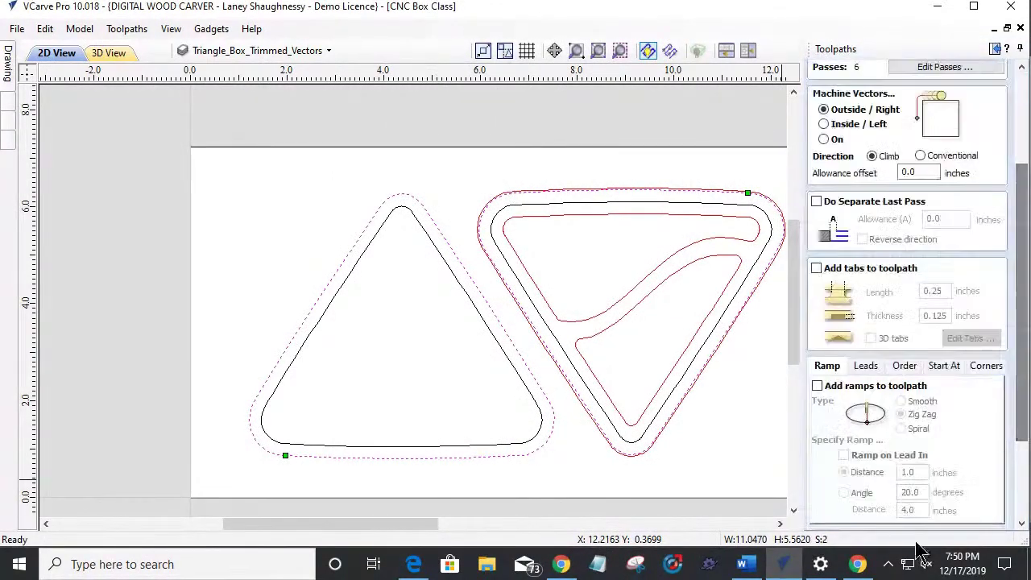
pyautogui.scroll(-2, 842, 504)
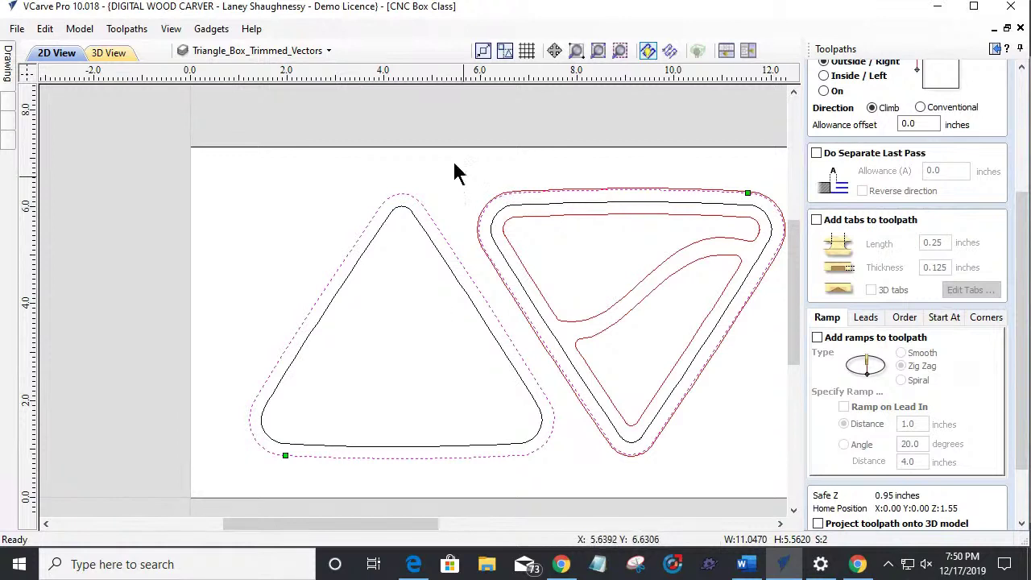
pyautogui.click(816, 219)
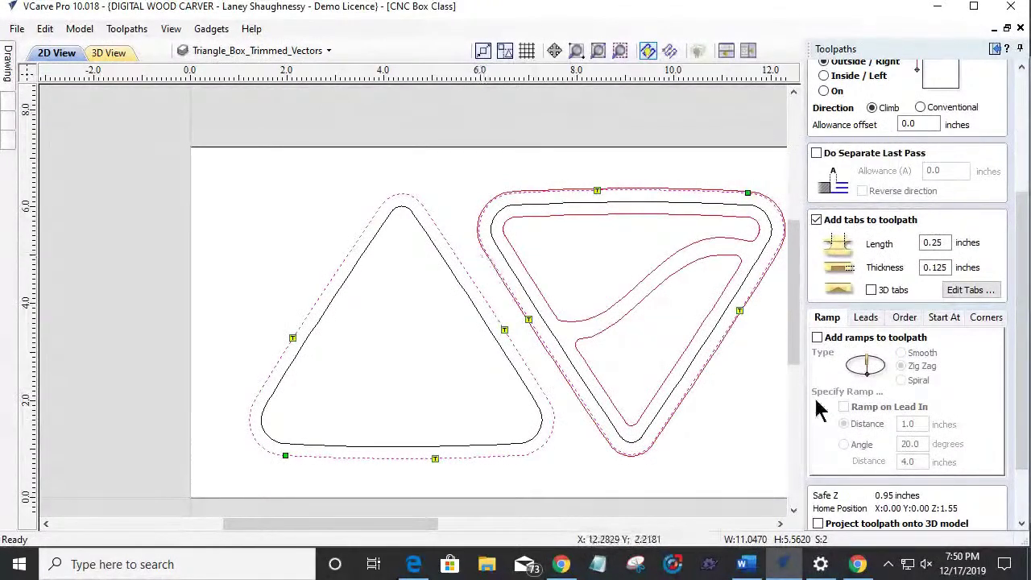
pyautogui.moveTo(1024, 317); pyautogui.dragTo(1027, 411)
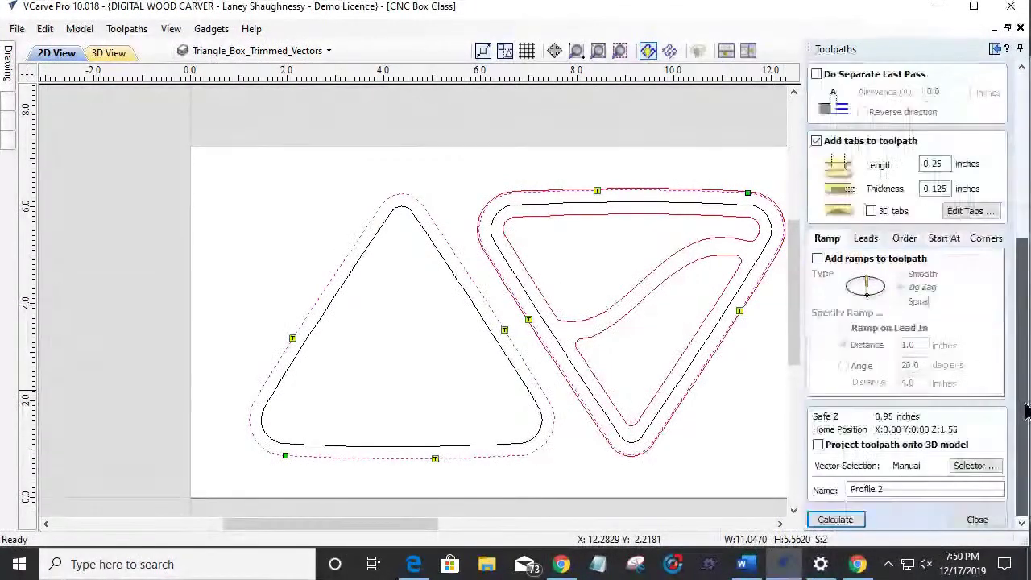
pyautogui.click(836, 519)
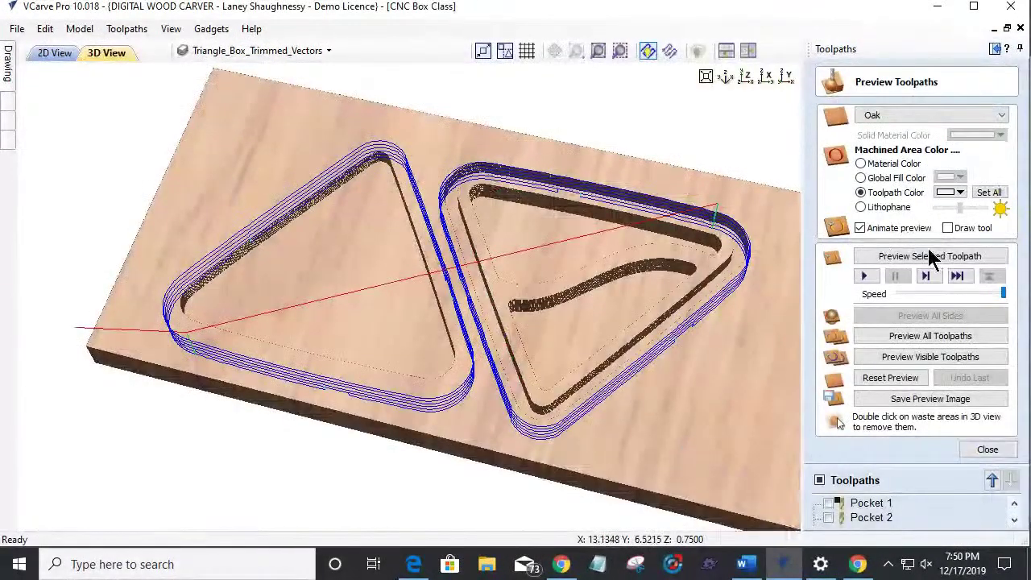
# Step: Simulate the profile cutout on the oak board and examine the tabs between and around the two triangles
pyautogui.click(929, 253)
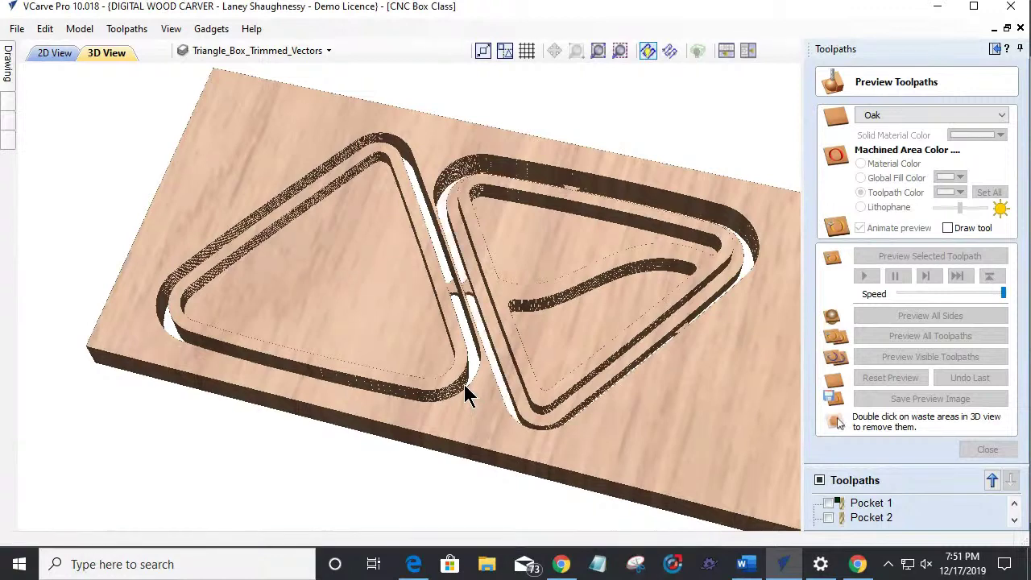
pyautogui.moveTo(411, 342); pyautogui.dragTo(447, 252)
pyautogui.scroll(2, 435, 261)
pyautogui.scroll(2, 477, 252)
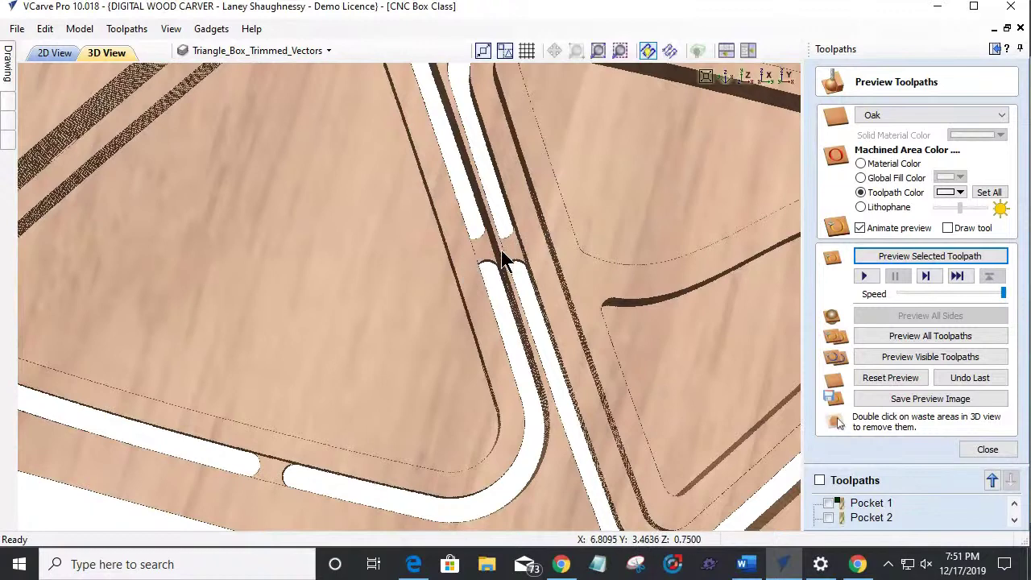
pyautogui.scroll(-5, 506, 256)
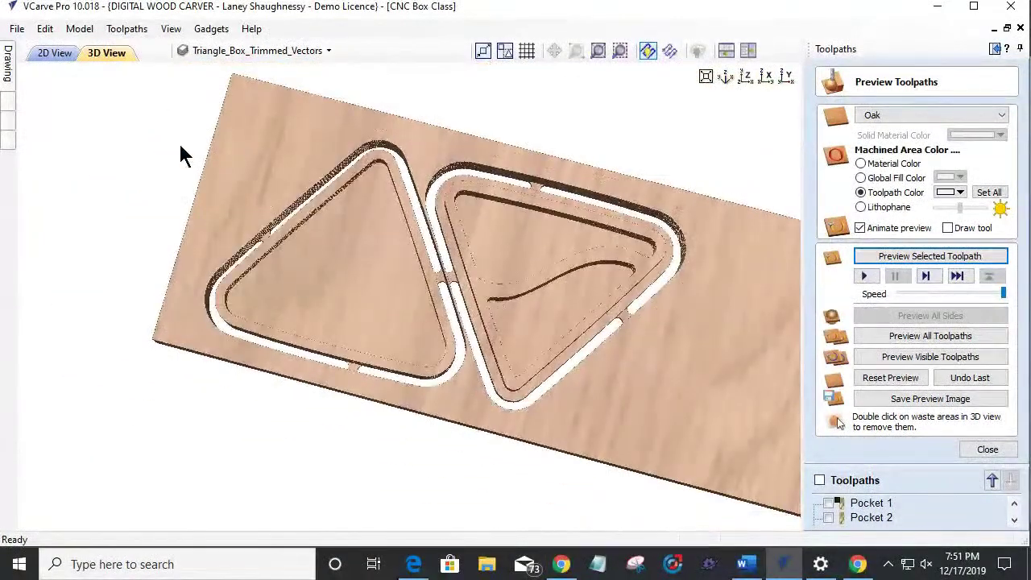
# Step: Return to the 2D drawing and close the Offset Vectors form
pyautogui.click(55, 54)
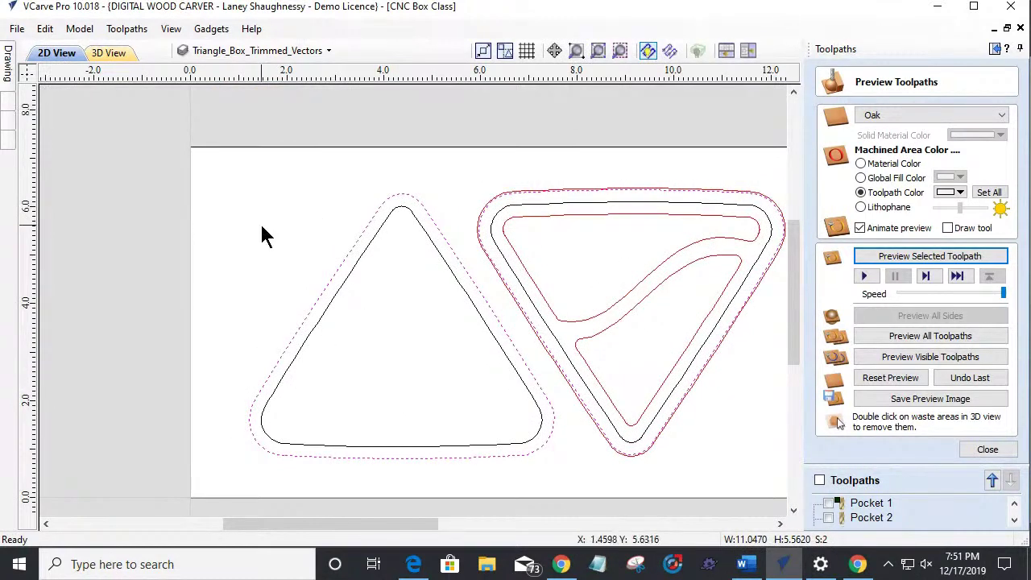
pyautogui.moveTo(9, 71)
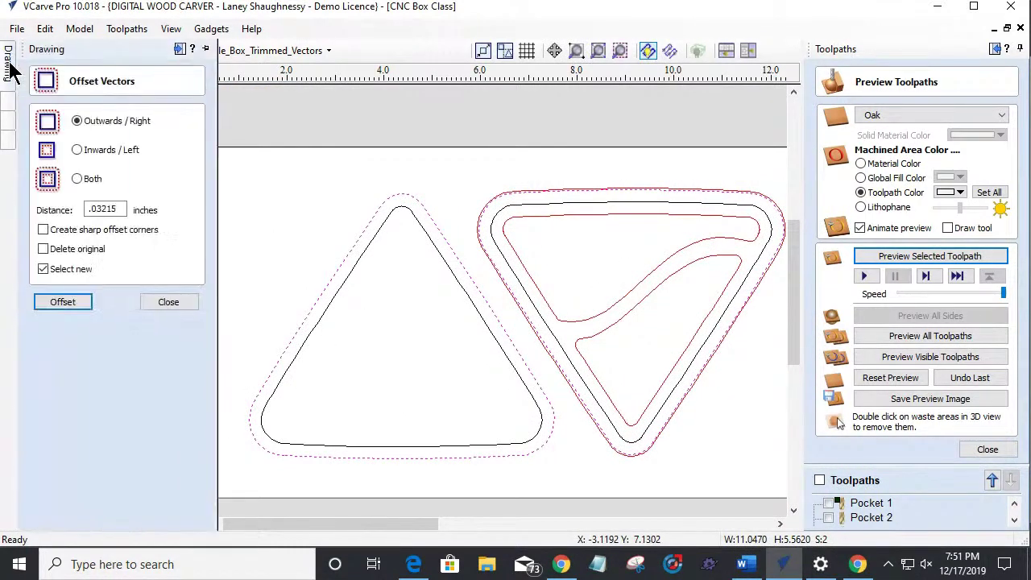
pyautogui.click(151, 301)
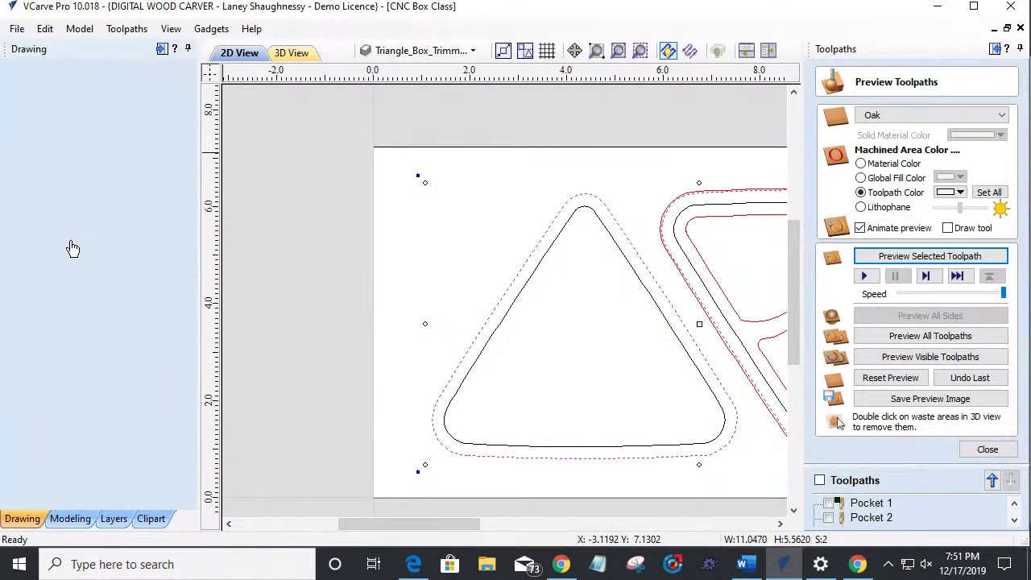
# Step: Create the two-line centered text "Marry Me!" in Blenda Script at a height of 0.625 inches
pyautogui.click(71, 244)
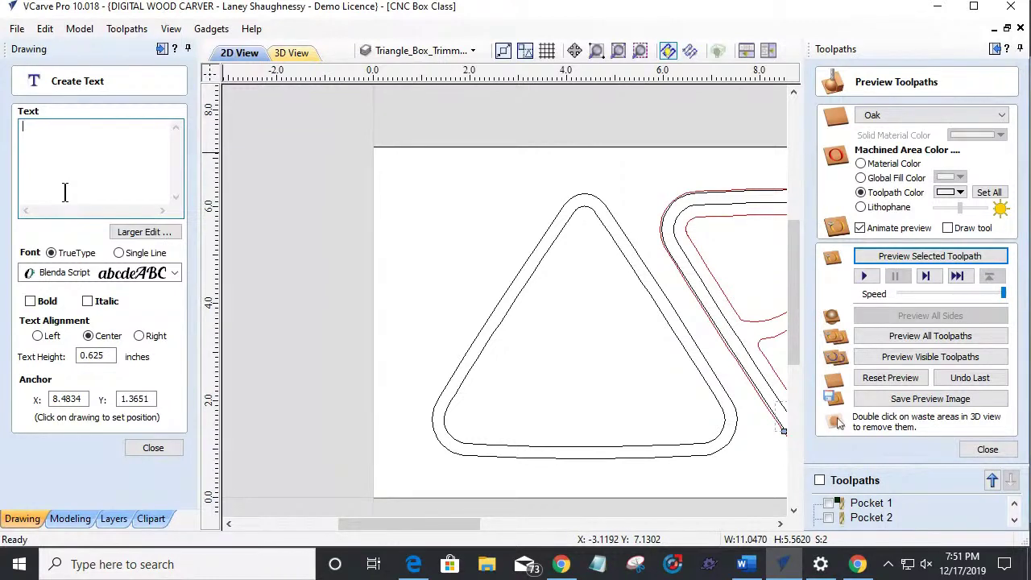
pyautogui.write('Marry')
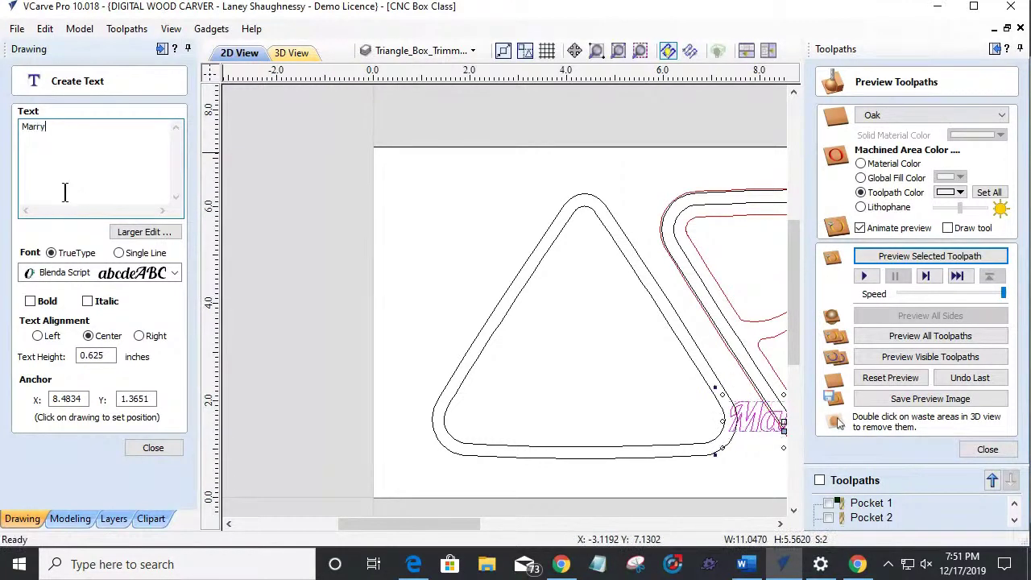
pyautogui.press('Return')
pyautogui.write('ME')
pyautogui.write('e!')
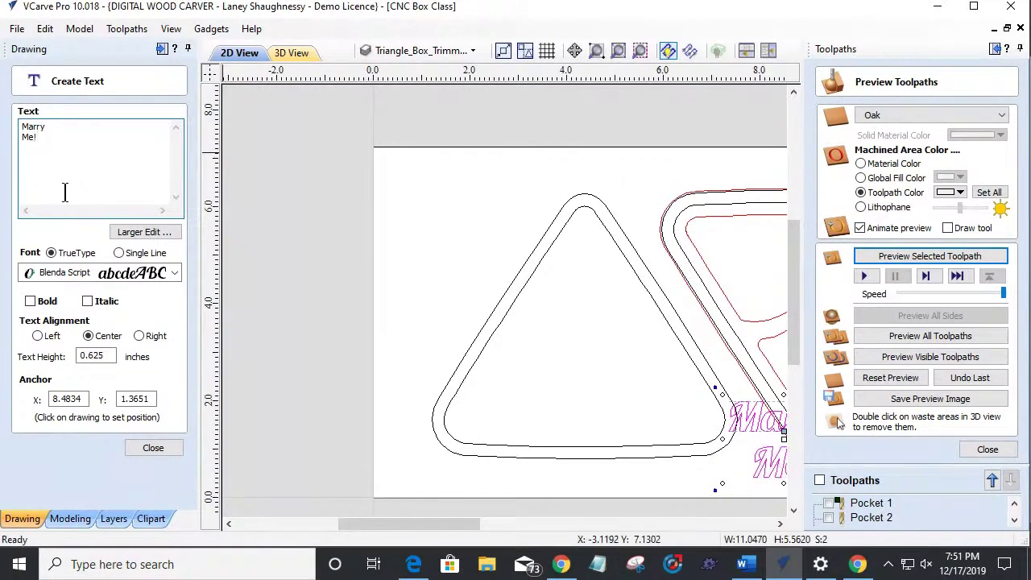
# Step: Move the "Marry Me!" text inside the left triangle, anchored at X 4.362, Y 3.1969, and finish the text
pyautogui.click(743, 431)
pyautogui.moveTo(744, 430); pyautogui.dragTo(547, 344)
pyautogui.scroll(-5, 547, 345)
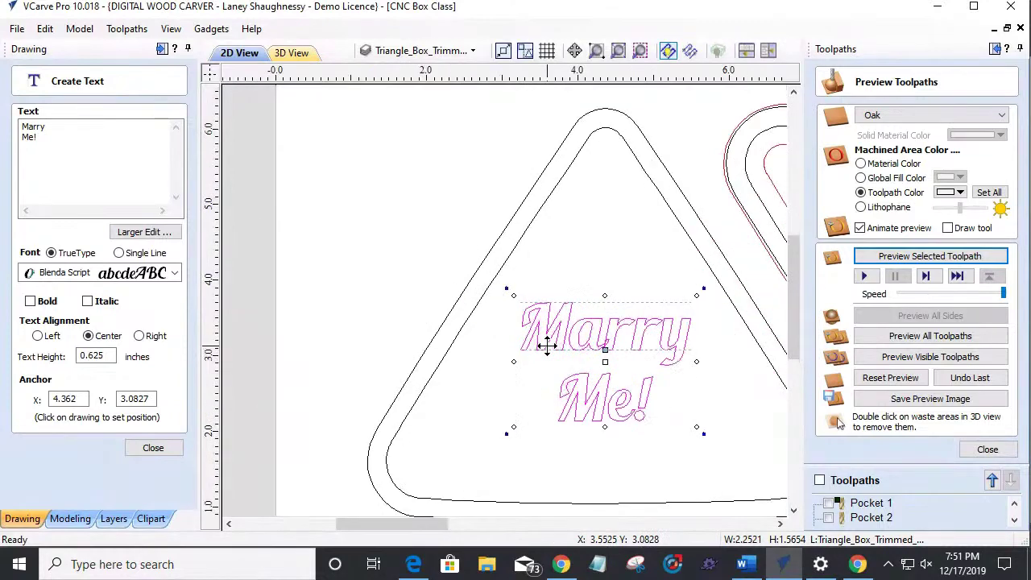
pyautogui.scroll(7, 559, 314)
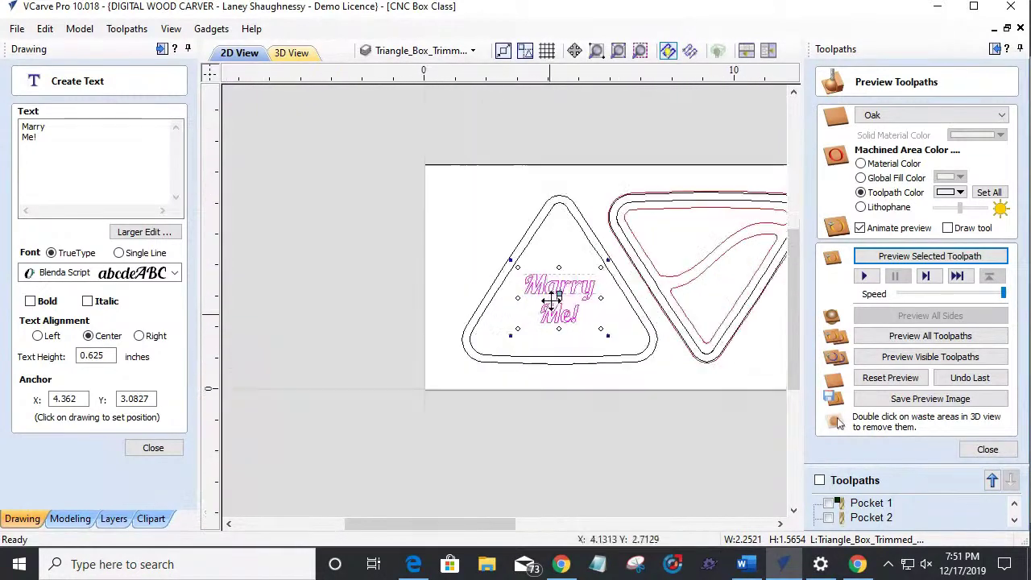
pyautogui.moveTo(555, 290); pyautogui.dragTo(552, 280)
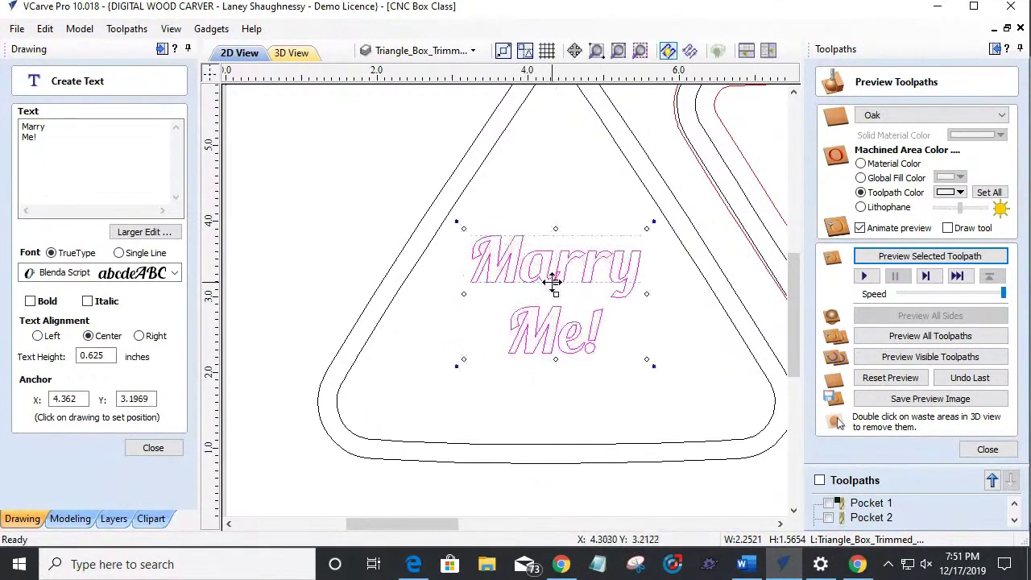
pyautogui.click(38, 139)
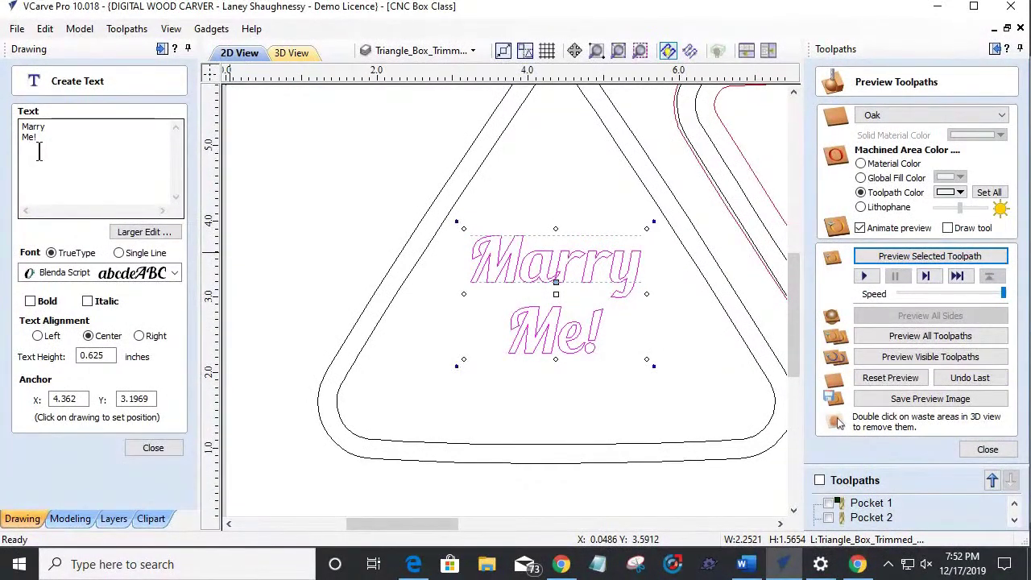
pyautogui.click(135, 449)
pyautogui.click(539, 272)
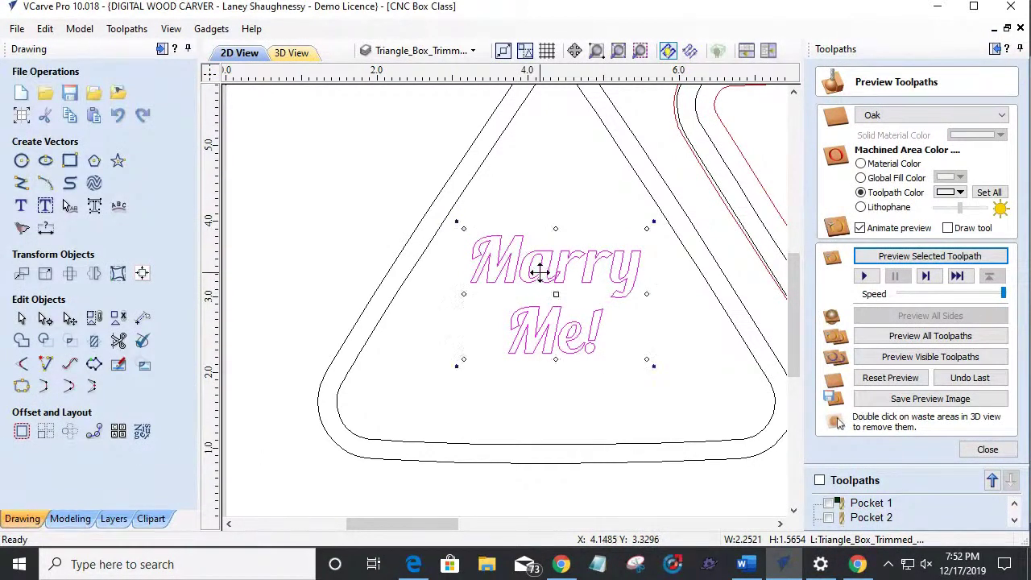
# Step: Try welding the overlapping letters of the "Marry Me!" text, replacing the original object, and undo the weld
pyautogui.scroll(5, 542, 275)
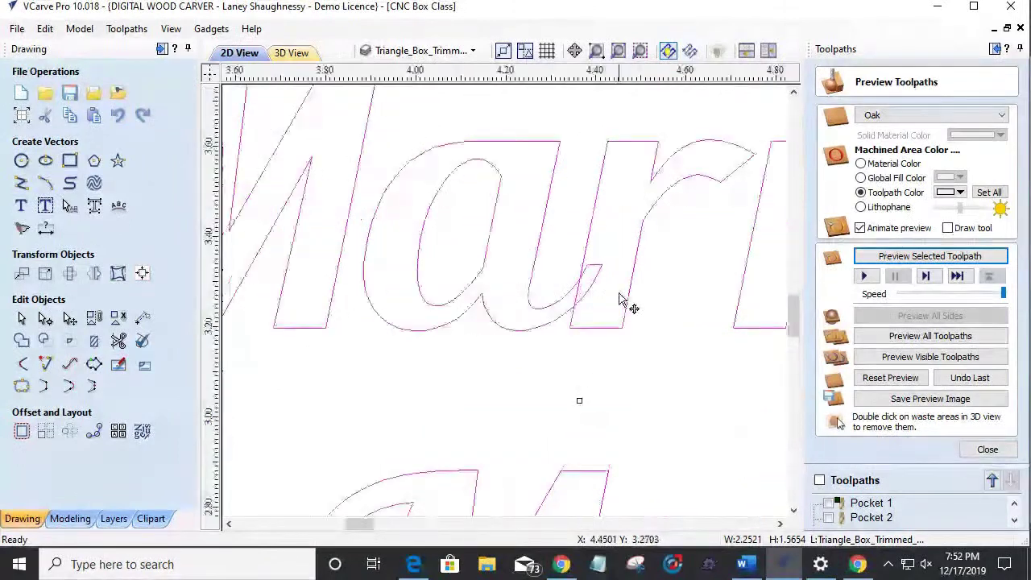
pyautogui.scroll(-4, 613, 269)
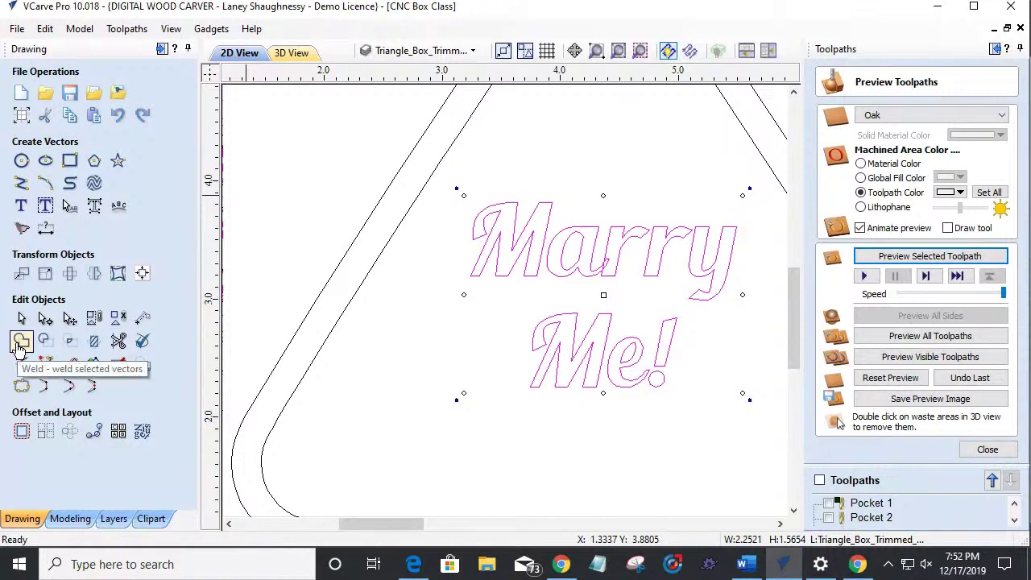
pyautogui.click(19, 344)
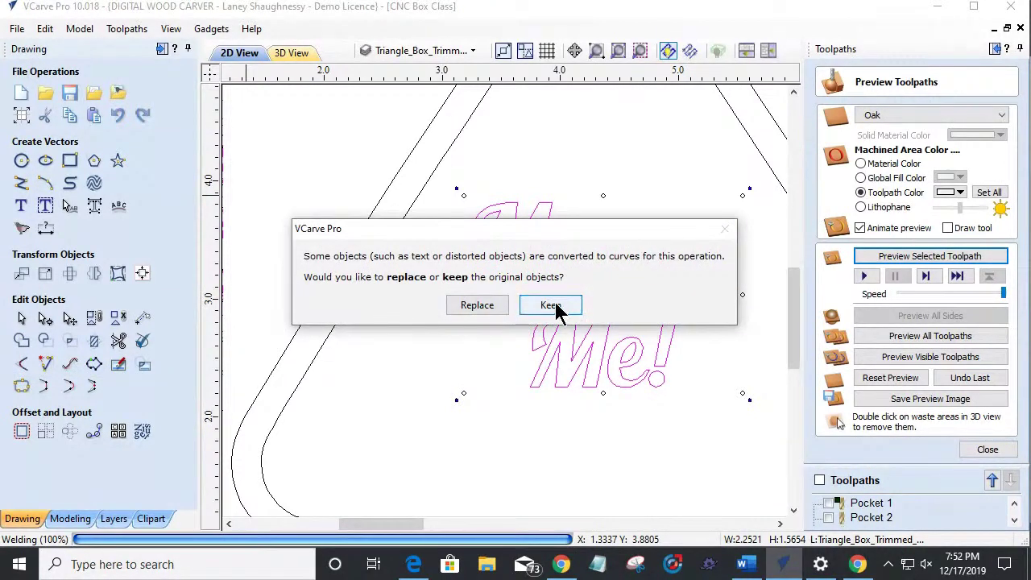
pyautogui.click(481, 306)
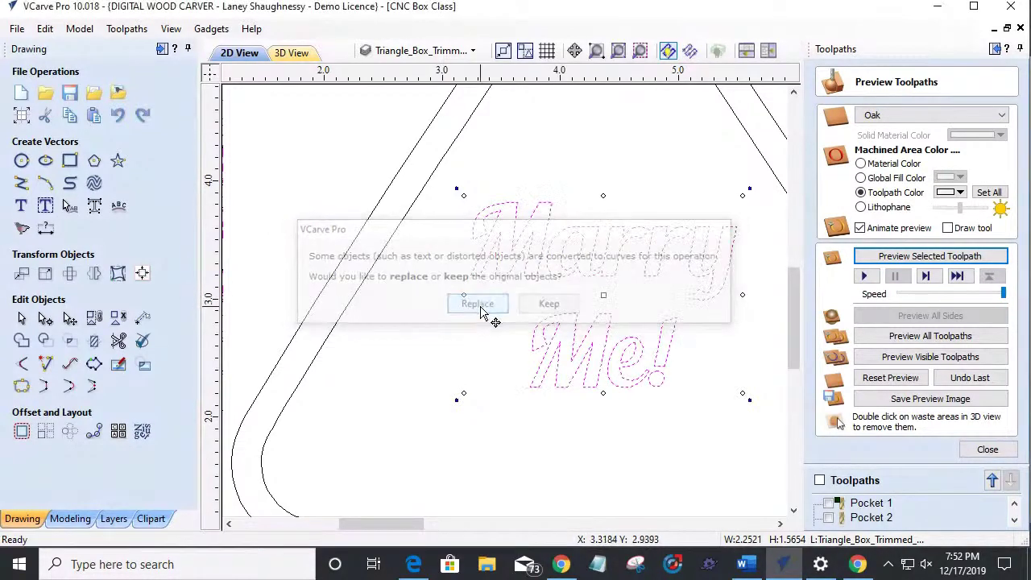
pyautogui.scroll(5, 613, 306)
pyautogui.scroll(-4, 609, 298)
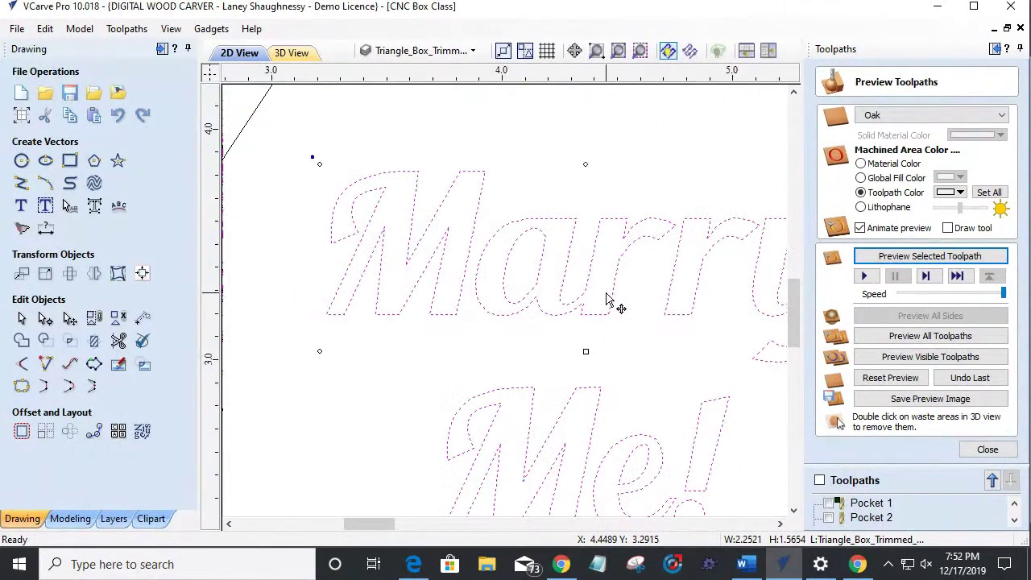
pyautogui.press('Escape')
pyautogui.scroll(-3, 607, 299)
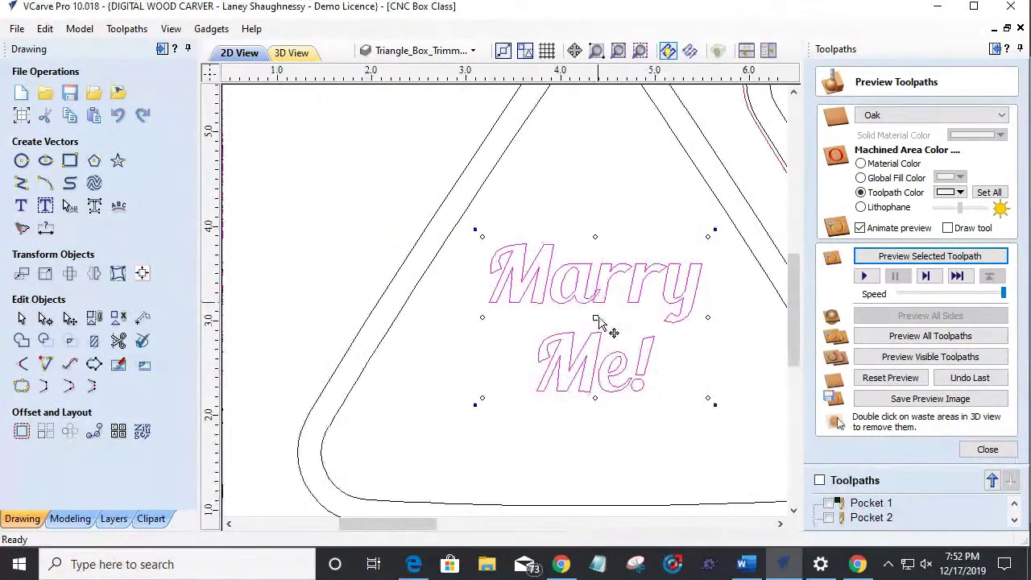
# Step: Convert the "Marry Me!" text to curves and trim the overlap between the letters a and r
pyautogui.scroll(1, 663, 363)
pyautogui.scroll(2, 564, 233)
pyautogui.scroll(-1, 585, 250)
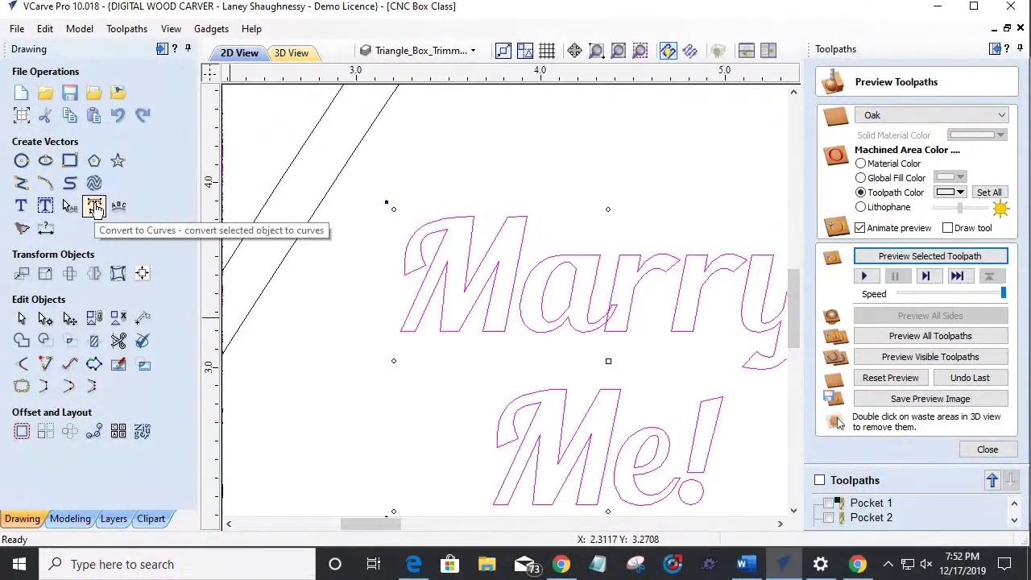
pyautogui.click(94, 207)
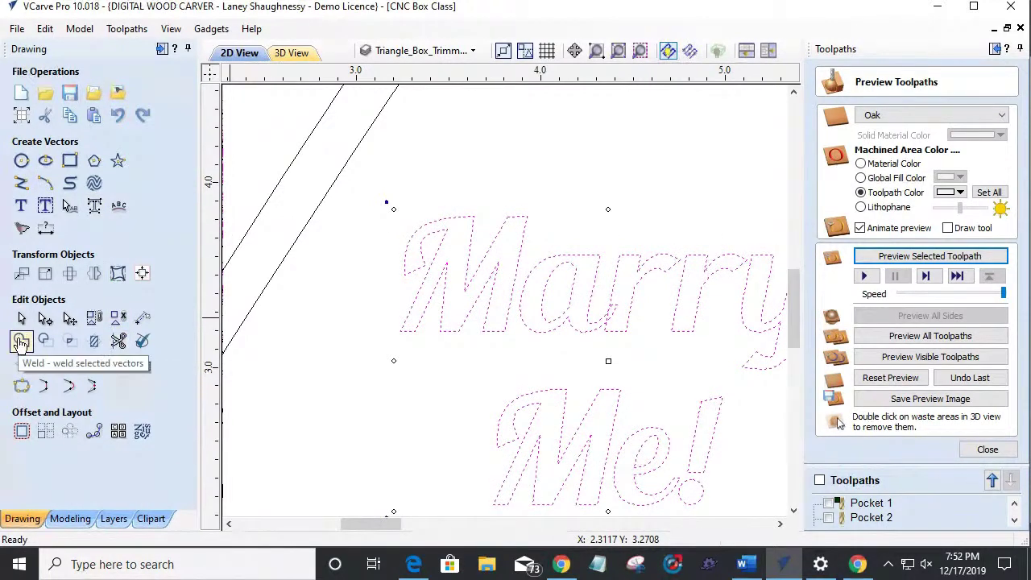
pyautogui.click(121, 342)
pyautogui.scroll(5, 642, 310)
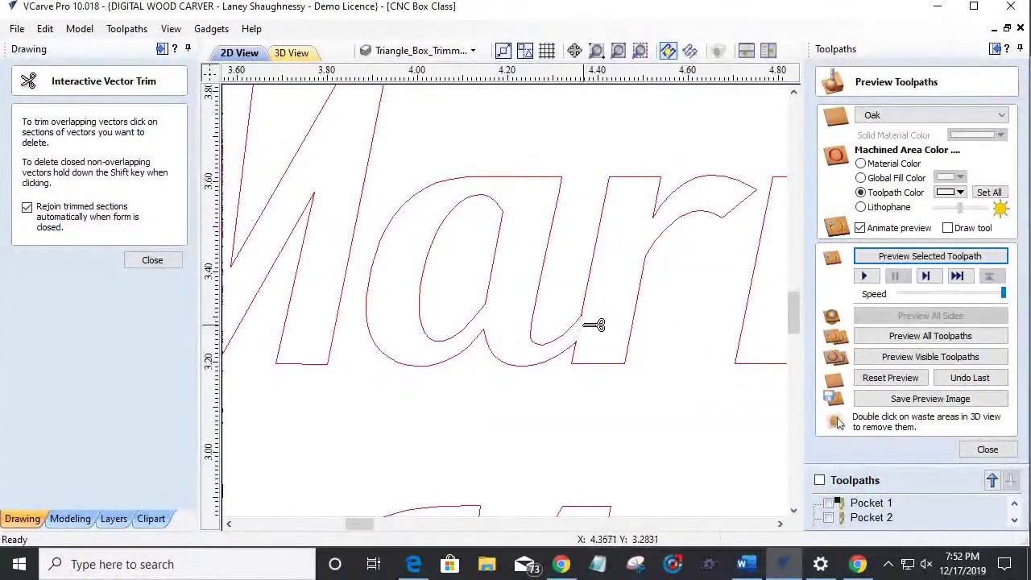
pyautogui.scroll(-3, 593, 324)
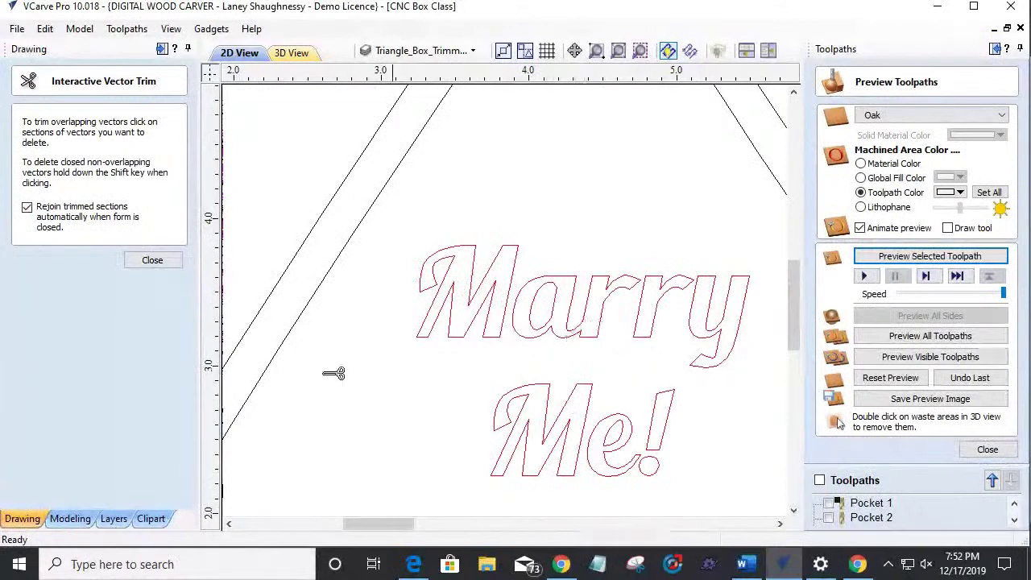
pyautogui.click(145, 261)
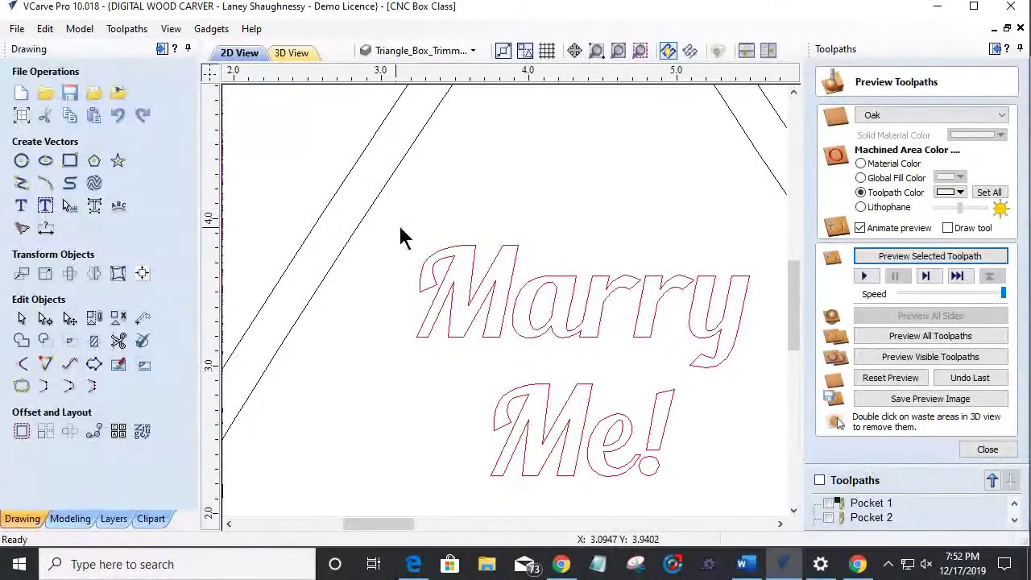
# Step: Select all the letter curves of "Marry Me!" and weld them
pyautogui.moveTo(395, 227); pyautogui.dragTo(774, 485)
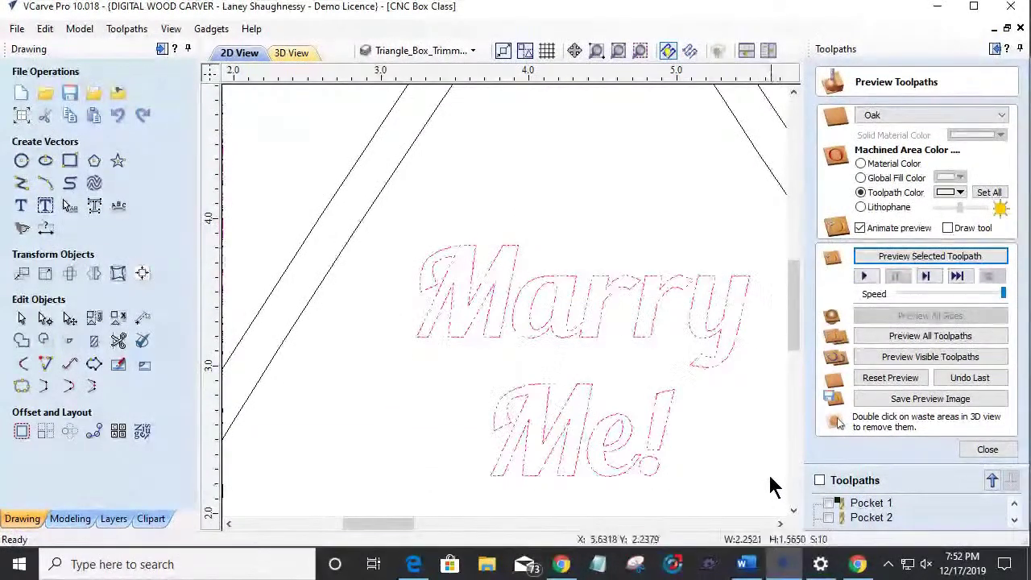
pyautogui.click(21, 345)
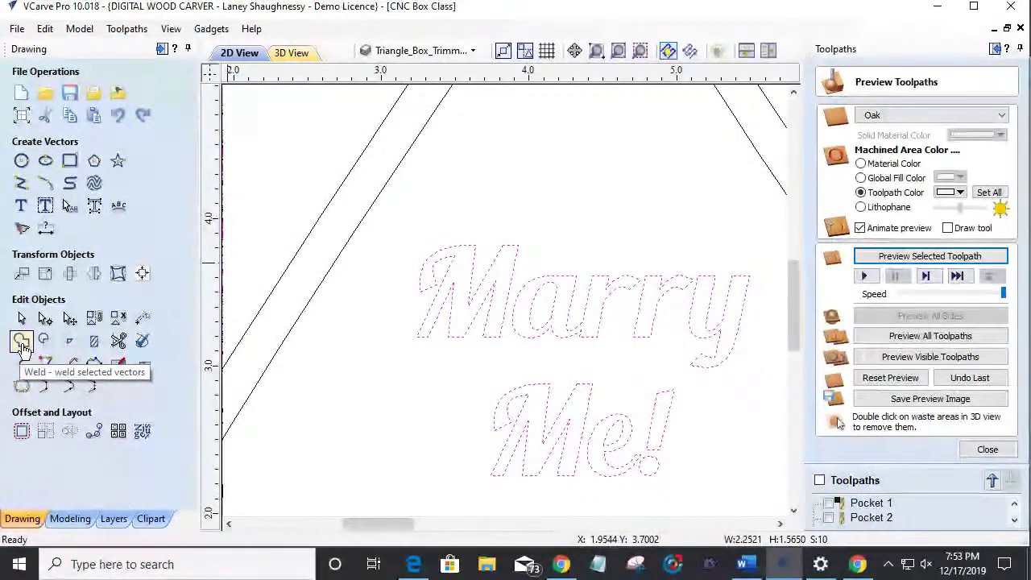
pyautogui.scroll(-3, 407, 238)
pyautogui.scroll(1, 406, 237)
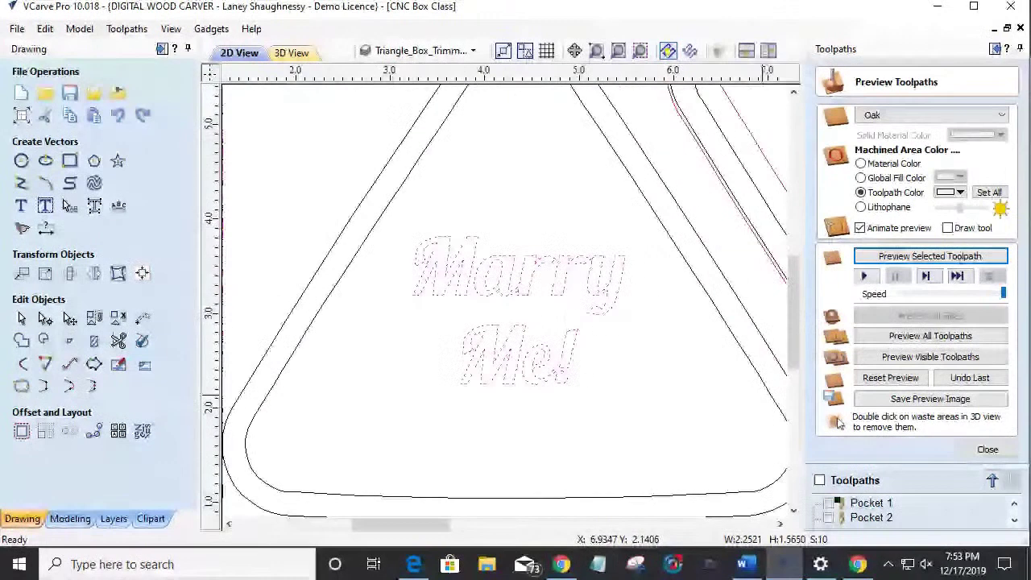
# Step: Calculate a V-carve toolpath named V-Carve 2 for the lettering, using the 0.5 V-bit and a 0.375-inch start depth
pyautogui.click(987, 449)
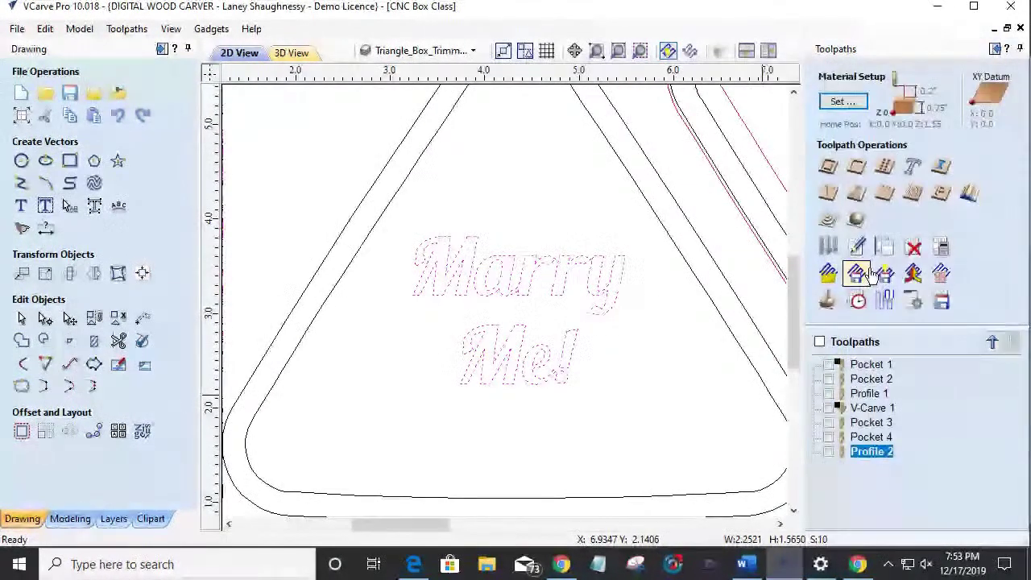
pyautogui.click(856, 194)
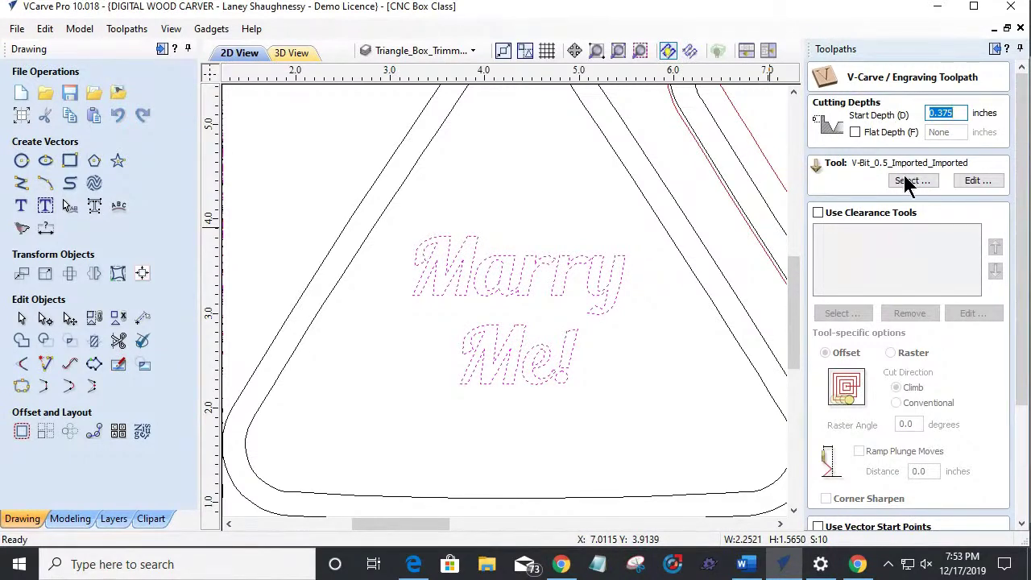
pyautogui.scroll(-2, 916, 357)
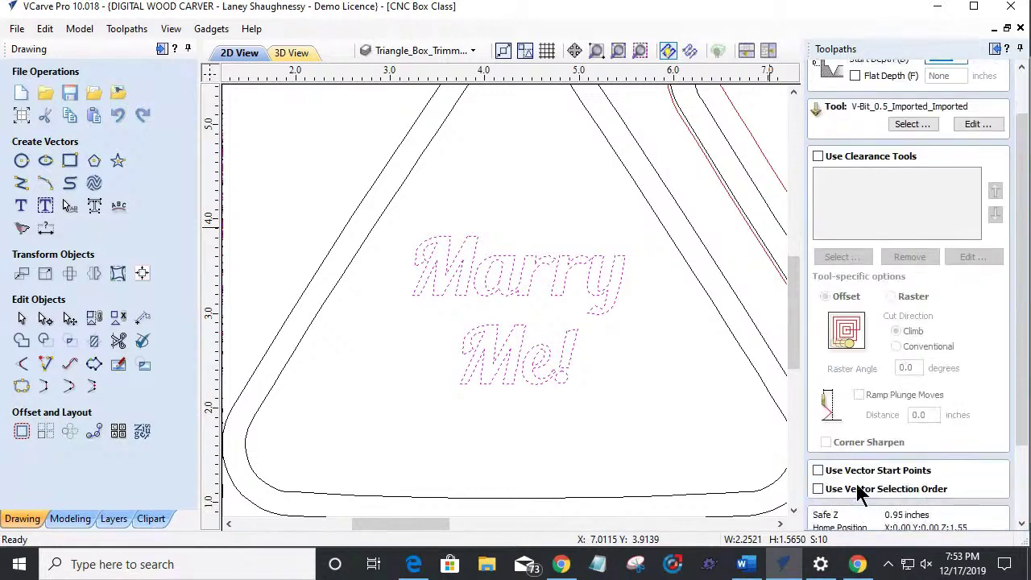
pyautogui.scroll(-3, 858, 507)
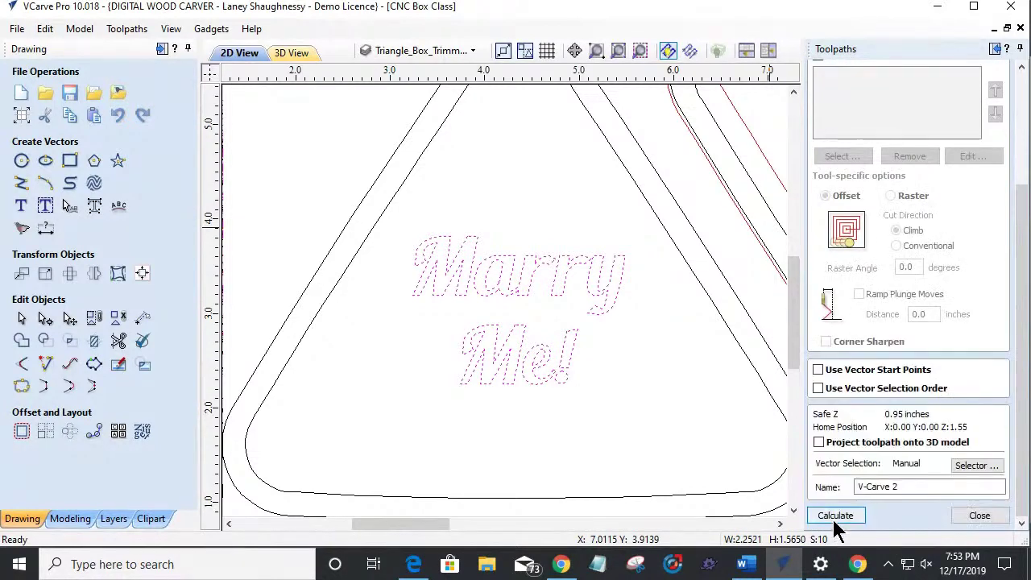
pyautogui.click(836, 516)
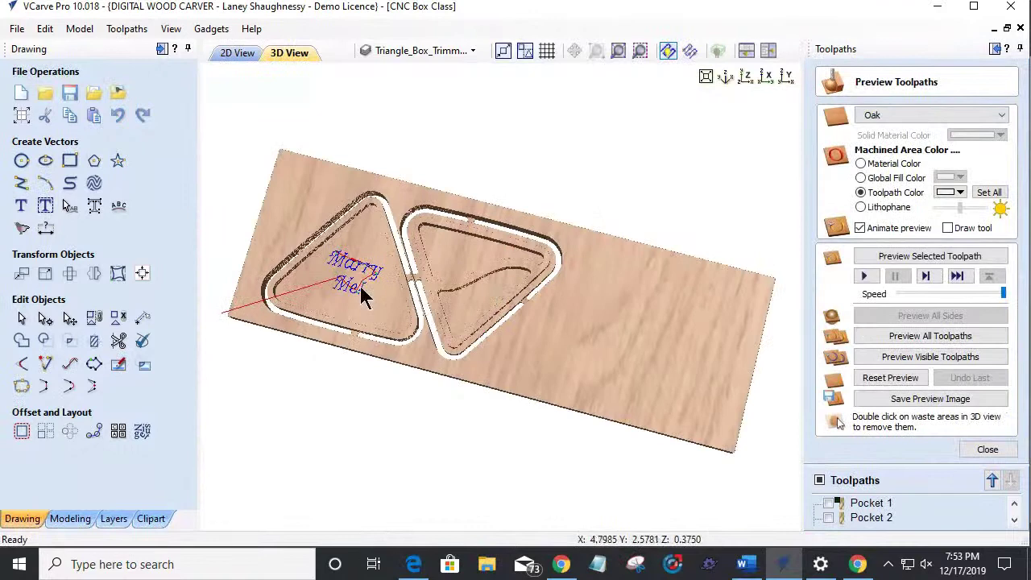
# Step: Simulate the V-carved lettering on the oak board and examine it alongside the compartments and cutout tabs
pyautogui.moveTo(472, 350); pyautogui.dragTo(564, 299)
pyautogui.moveTo(456, 322); pyautogui.dragTo(414, 207)
pyautogui.scroll(3, 594, 397)
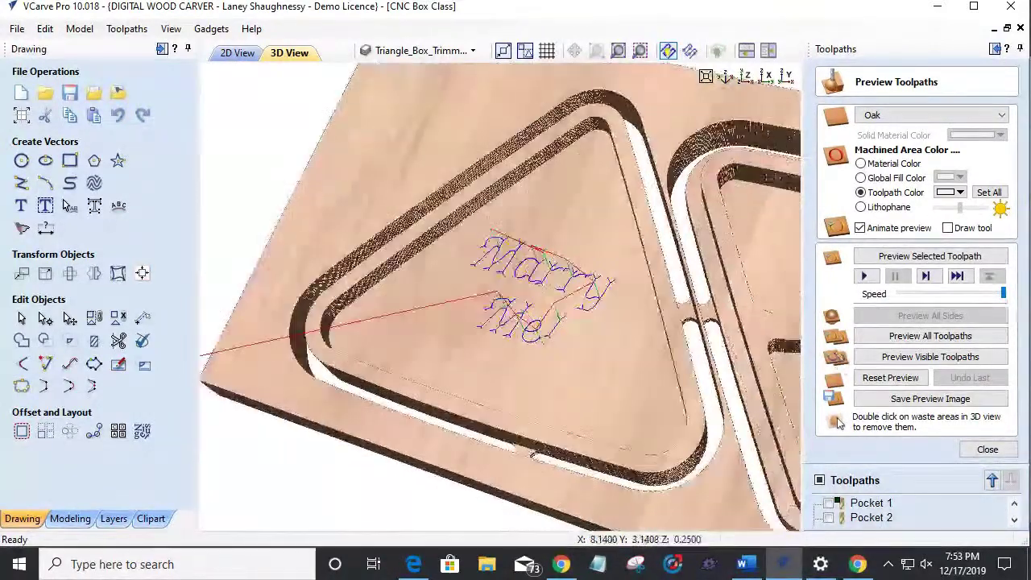
pyautogui.click(930, 259)
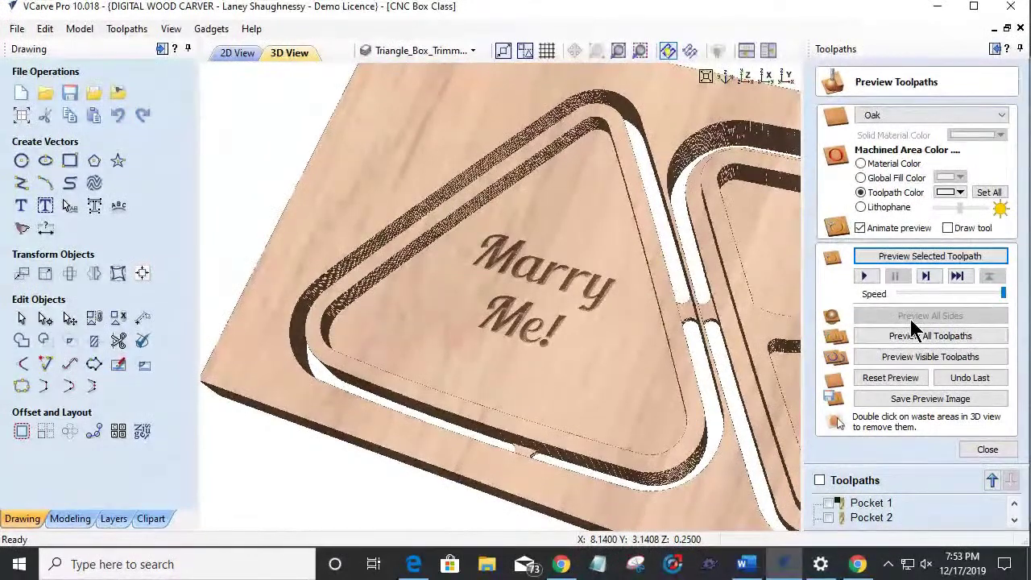
pyautogui.scroll(-3, 639, 270)
pyautogui.moveTo(639, 270); pyautogui.dragTo(476, 299)
pyautogui.scroll(3, 763, 357)
pyautogui.moveTo(763, 357); pyautogui.dragTo(492, 294)
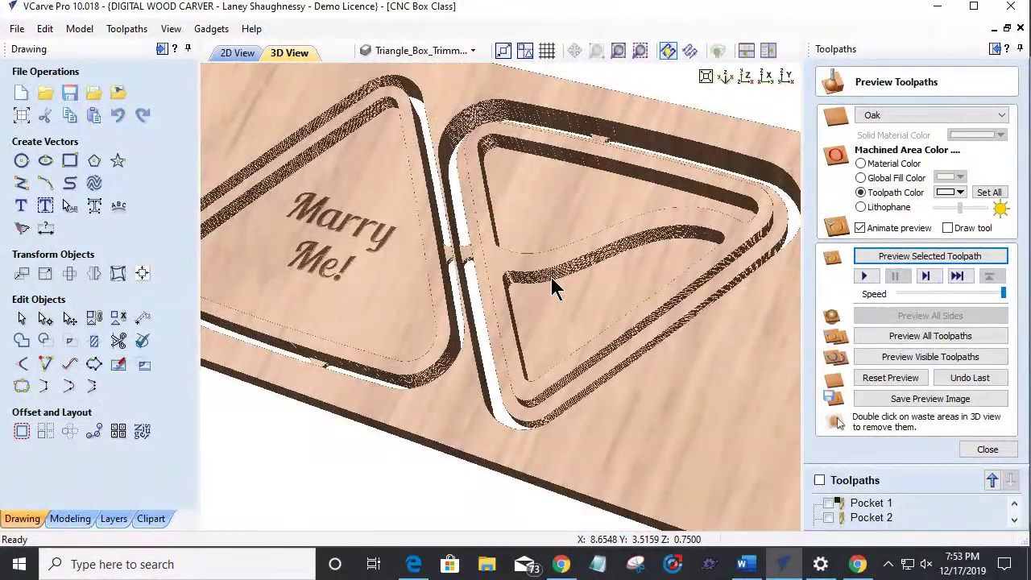
pyautogui.moveTo(562, 292); pyautogui.dragTo(518, 293)
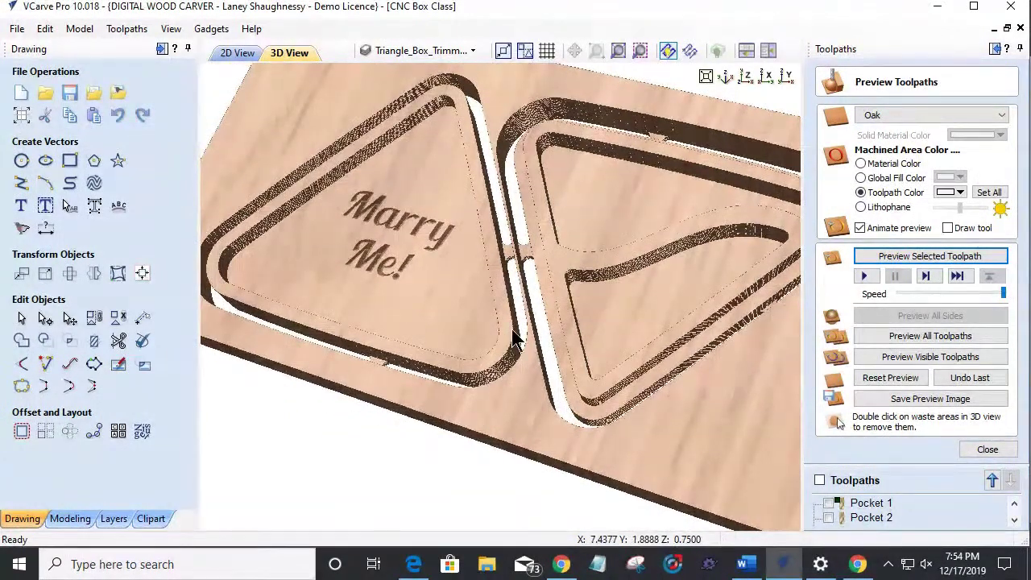
pyautogui.moveTo(587, 332)
pyautogui.mouseDown()
pyautogui.moveTo(638, 341)
pyautogui.moveTo(626, 346)
pyautogui.mouseUp()
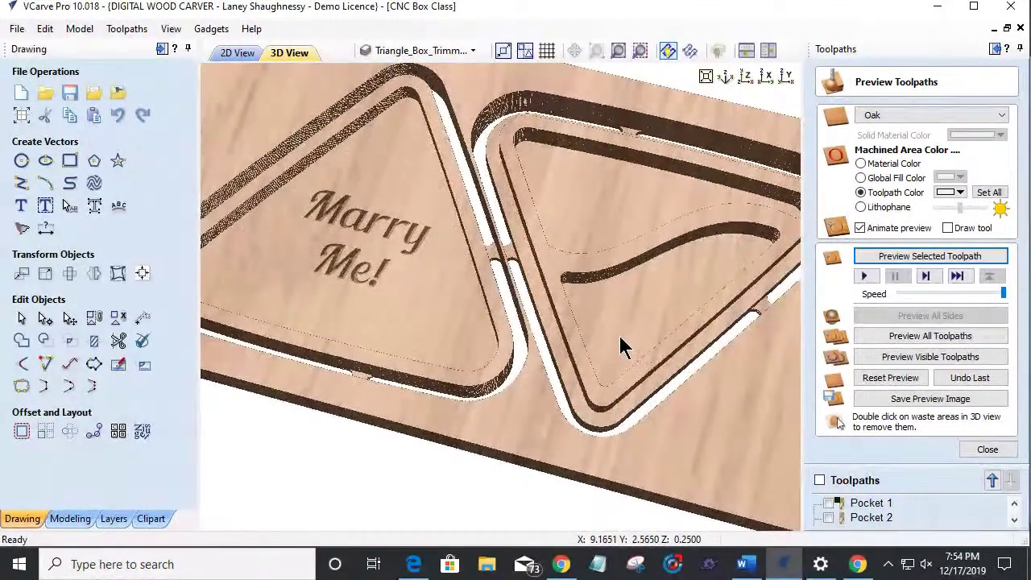
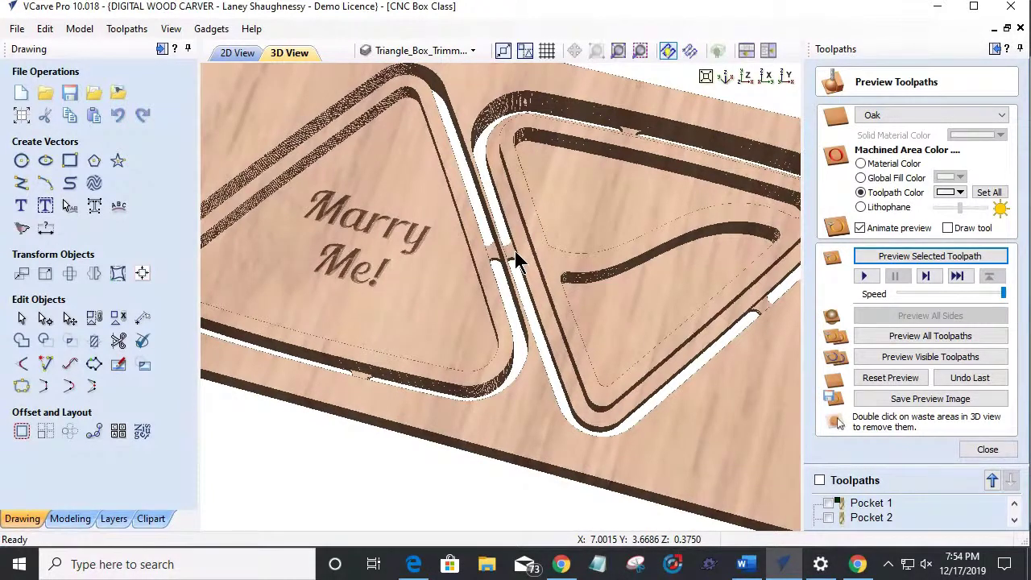
# Step: Close the toolpath preview and return to the 2D drawing
pyautogui.click(987, 449)
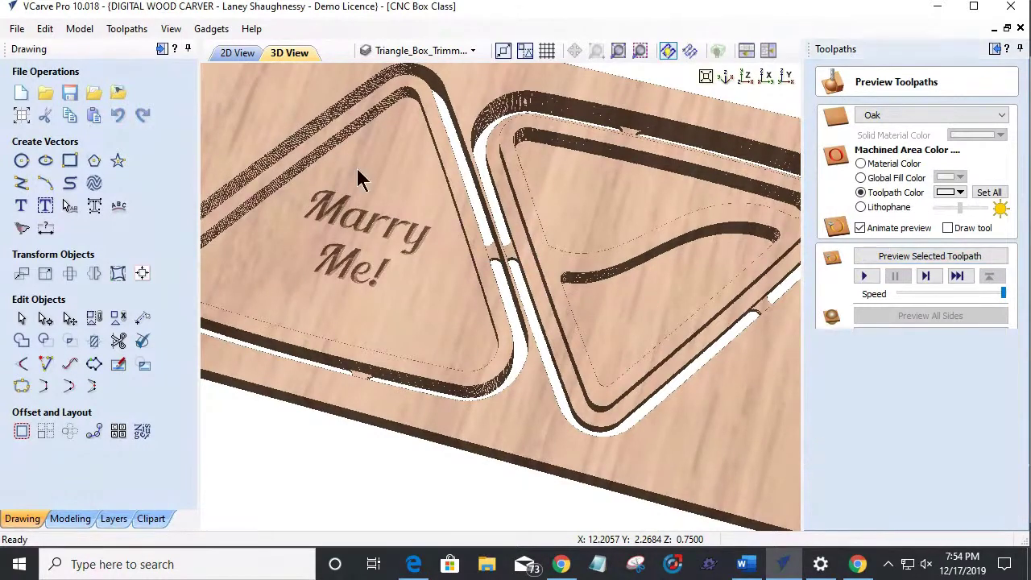
pyautogui.click(235, 53)
pyautogui.scroll(-2, 507, 264)
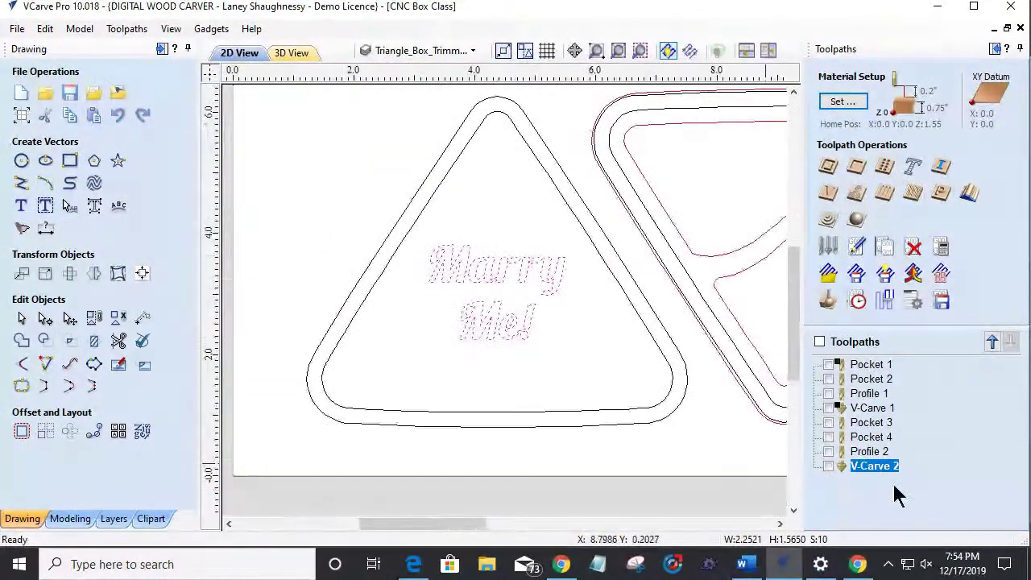
# Step: Edit the Pocket 4 toolpath to exclude the lid's inner triangle and recalculate it for the box rim only
pyautogui.click(829, 436)
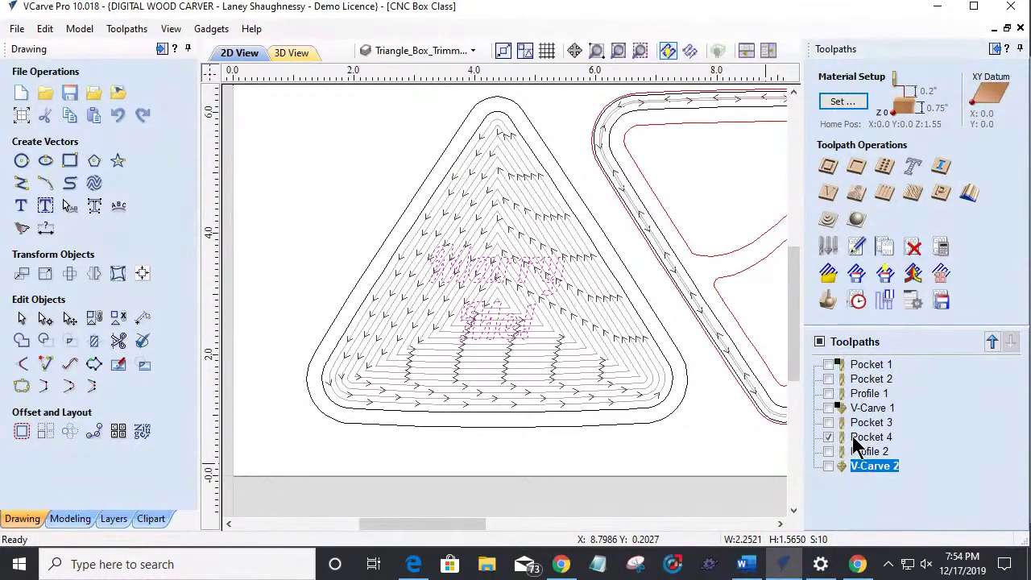
pyautogui.doubleClick(856, 437)
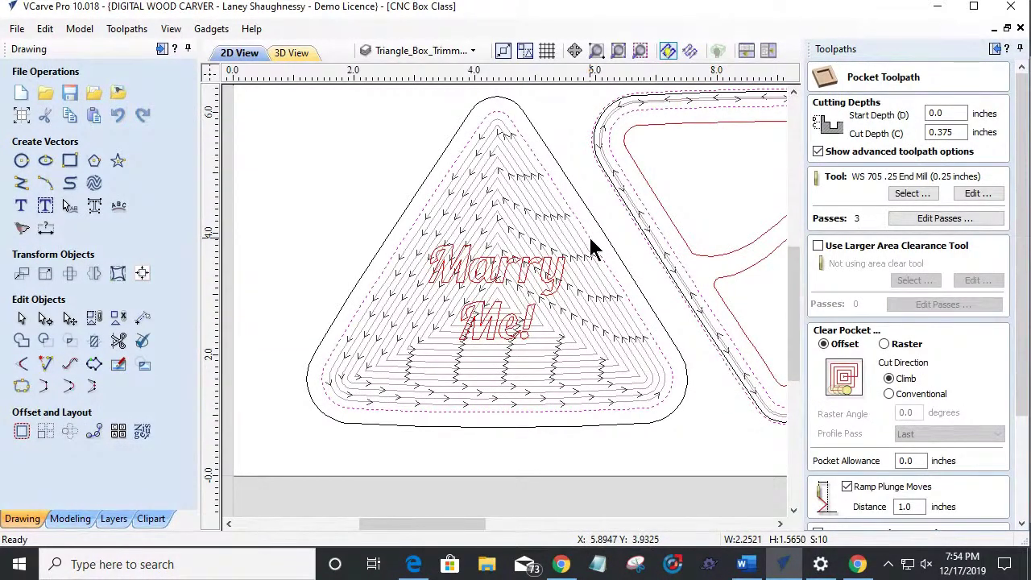
pyautogui.click(588, 239)
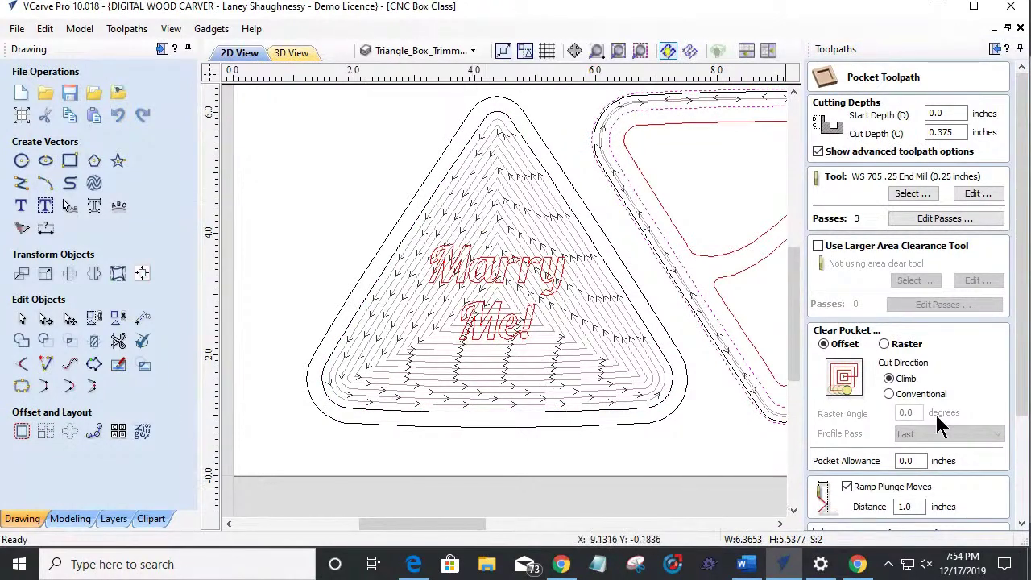
pyautogui.moveTo(1024, 406); pyautogui.dragTo(1024, 516)
pyautogui.click(829, 519)
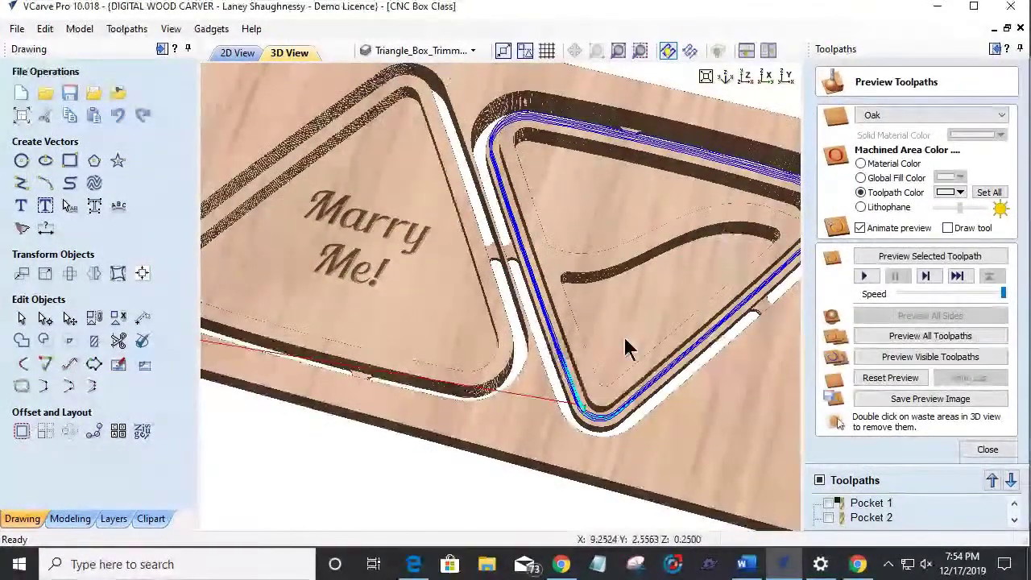
# Step: Calculate a separate pocket toolpath, Pocket 5, for the lid's inner triangle, 0.375 inches deep with a 0.005-inch pocket allowance
pyautogui.click(222, 56)
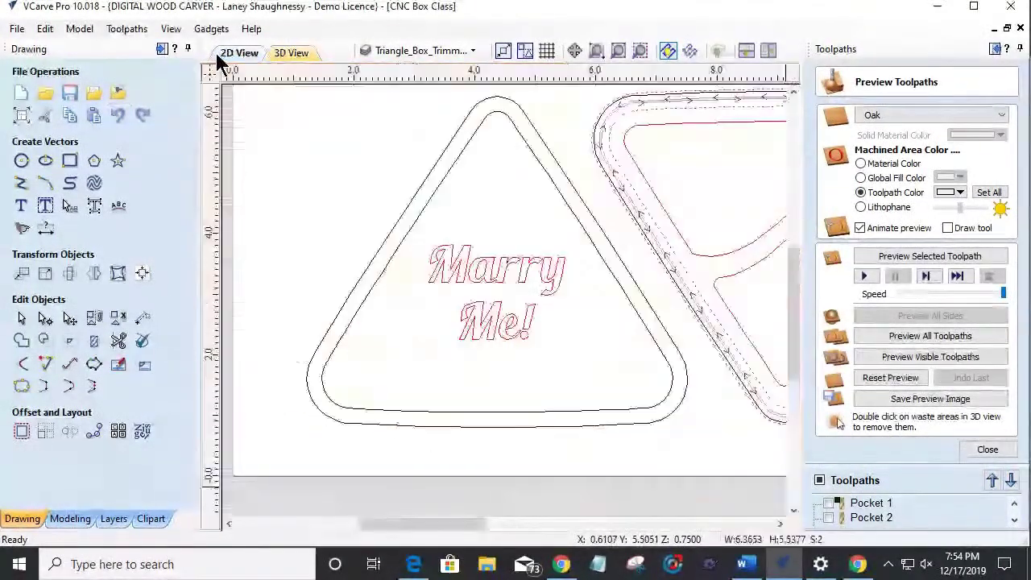
pyautogui.click(566, 211)
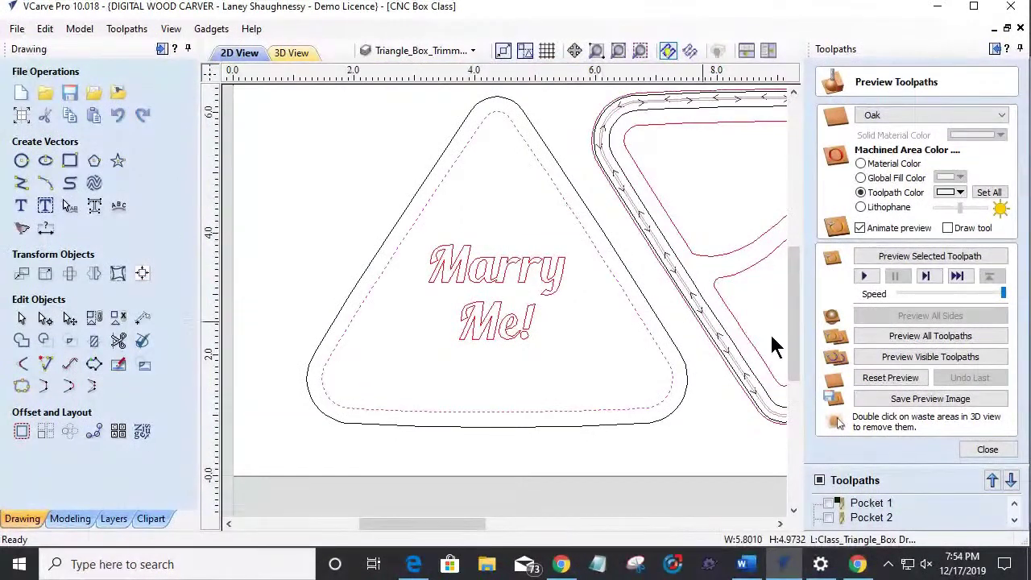
pyautogui.click(986, 450)
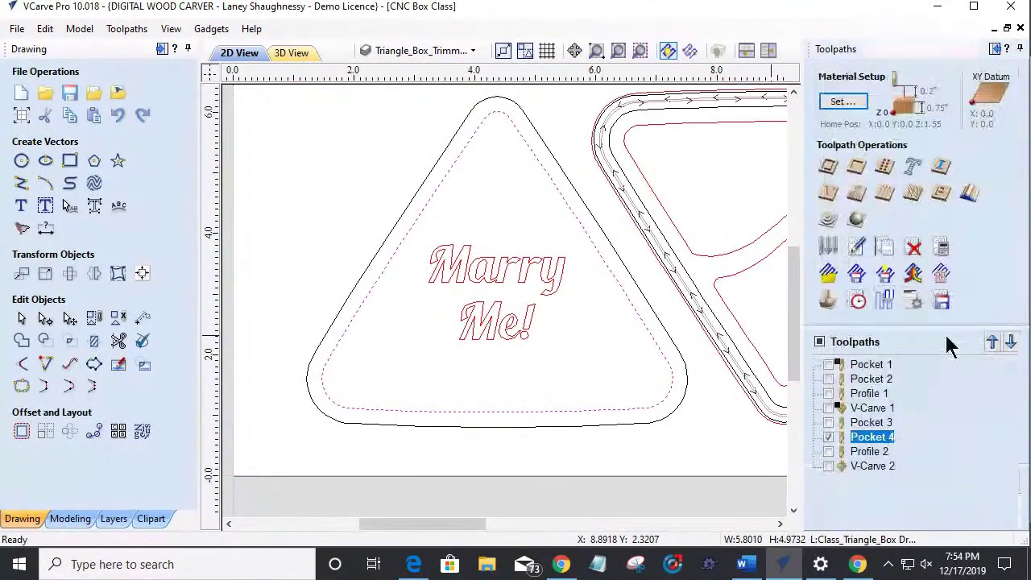
pyautogui.click(828, 167)
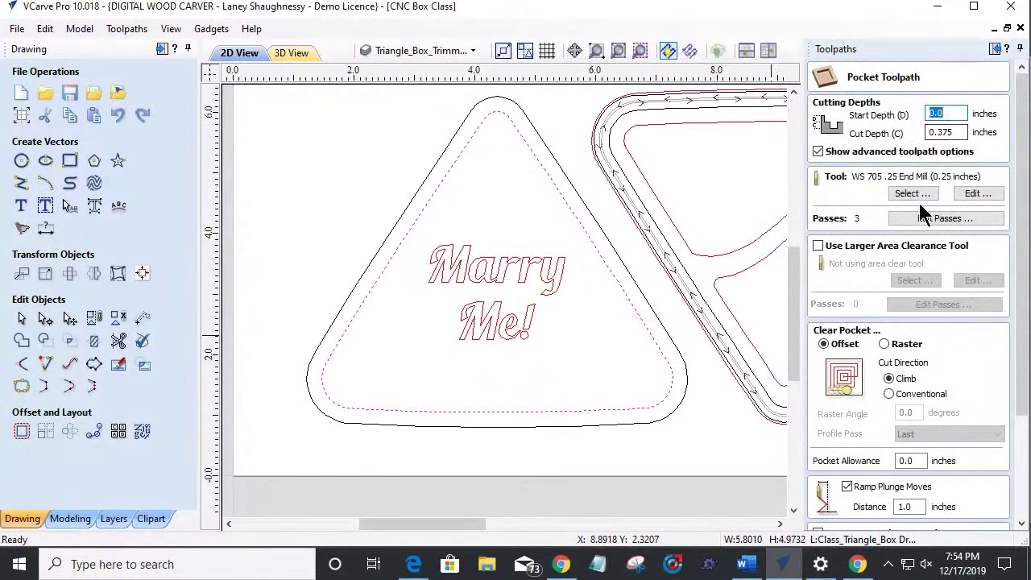
pyautogui.moveTo(922, 460); pyautogui.dragTo(884, 460)
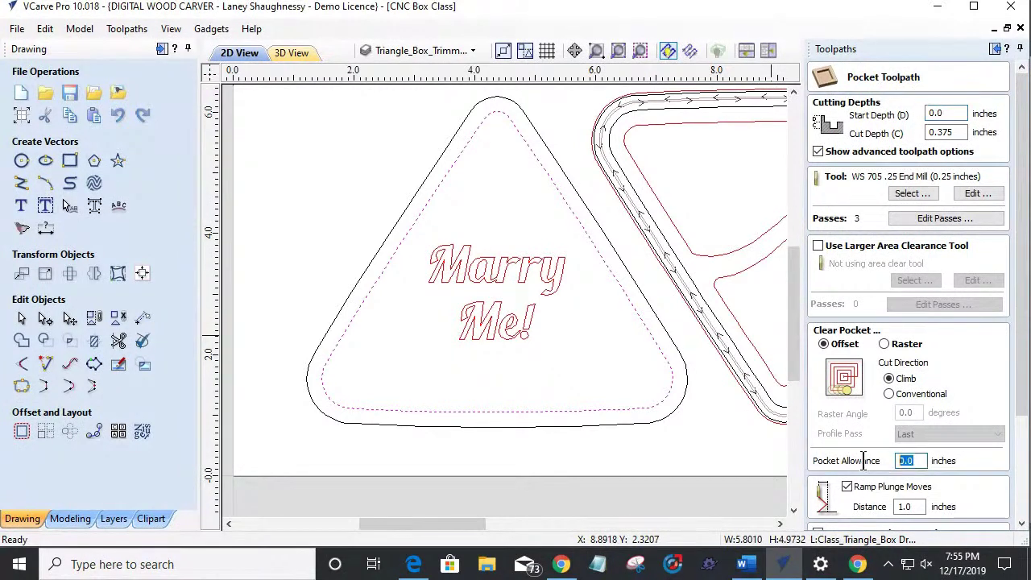
pyautogui.write('.005')
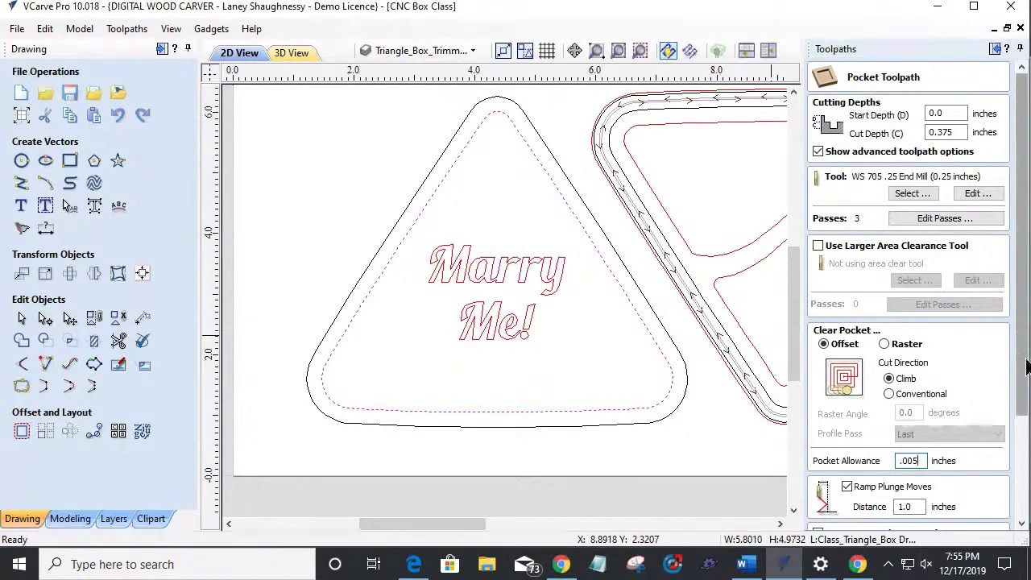
pyautogui.scroll(-3, 1020, 352)
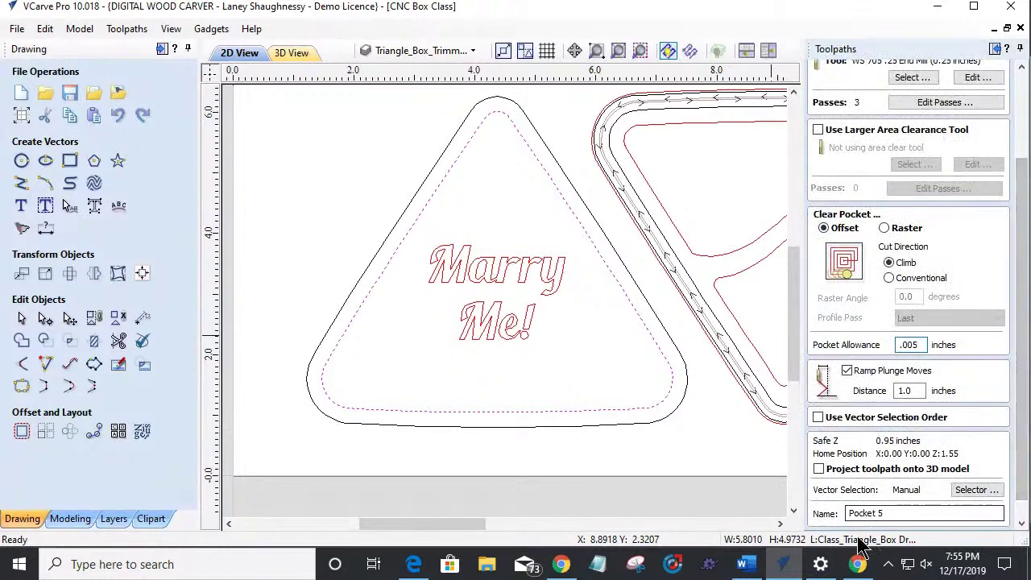
pyautogui.click(1020, 426)
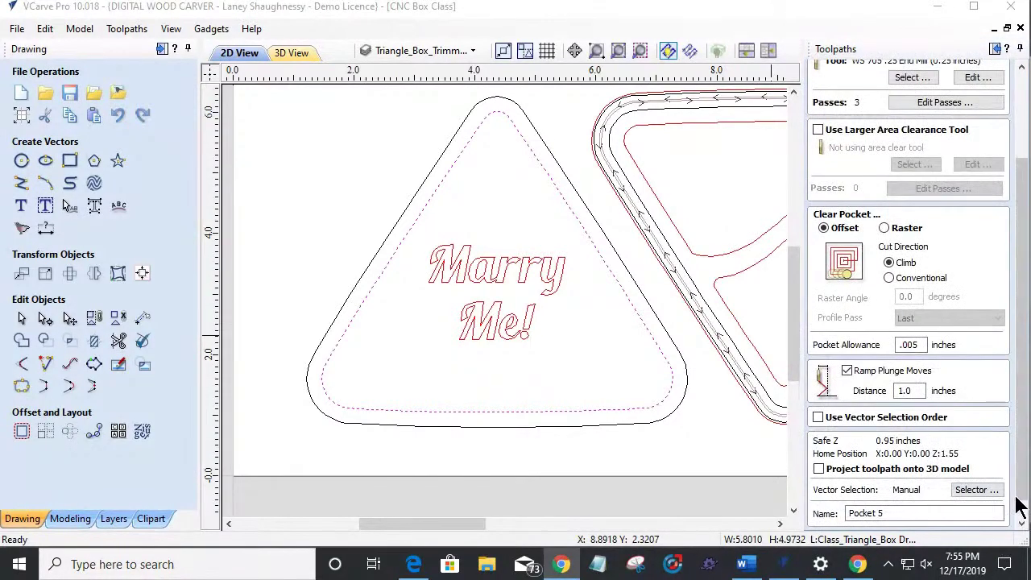
pyautogui.scroll(-1, 1020, 516)
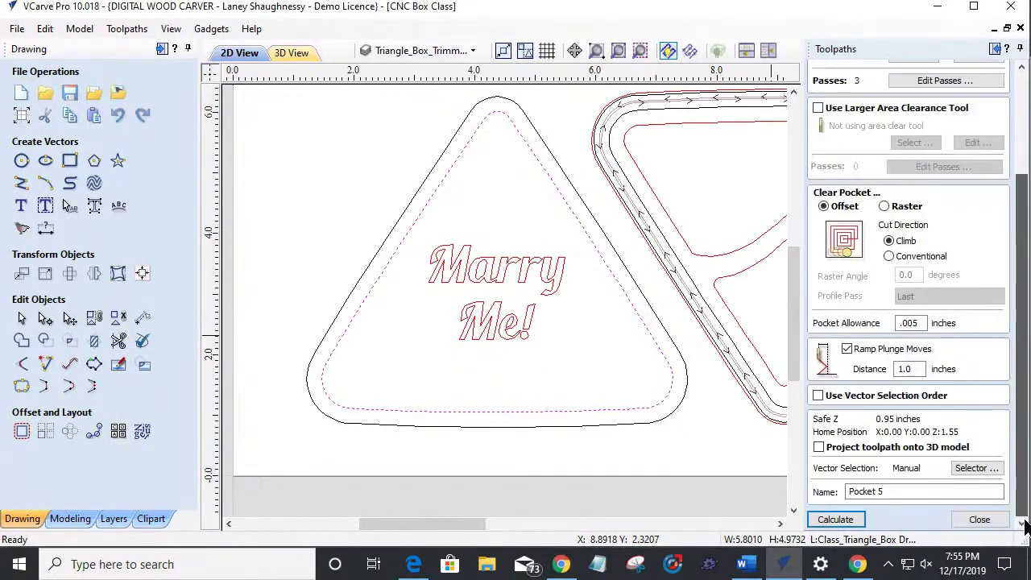
pyautogui.click(835, 520)
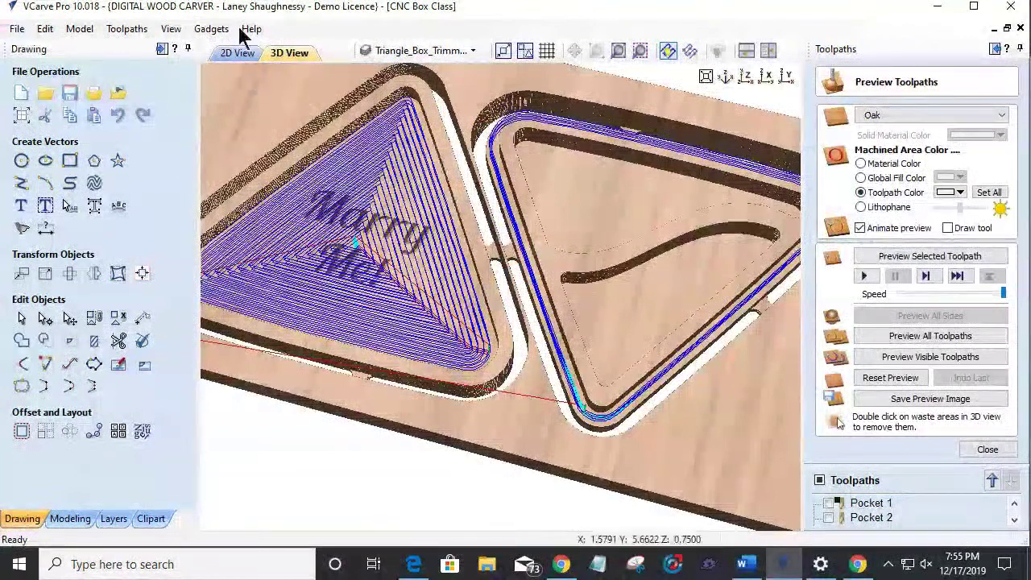
# Step: Display the toolpaths as solid areas in the 2D drawing and examine the lid pocket's edge against its boundary line
pyautogui.click(232, 52)
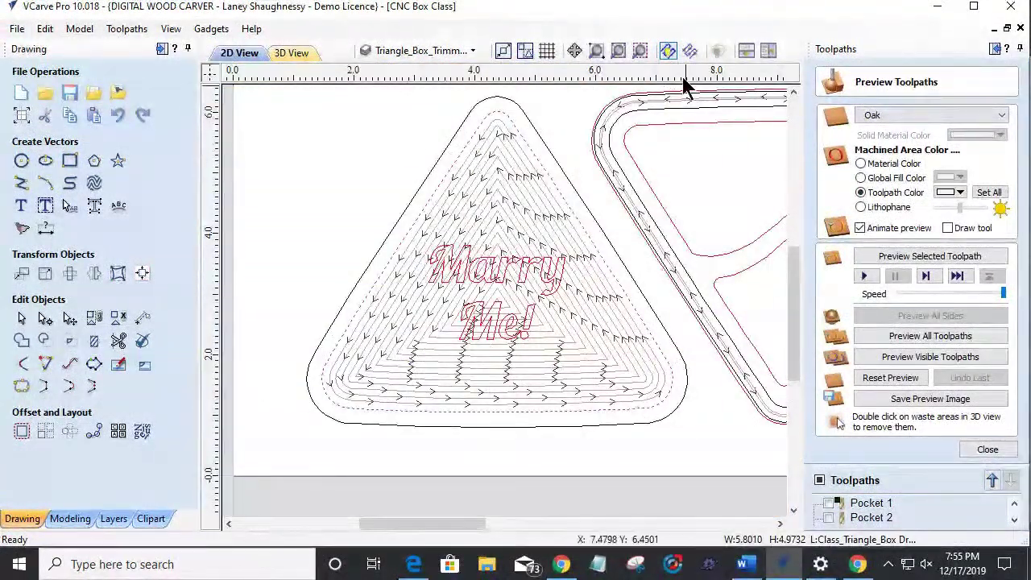
pyautogui.click(689, 50)
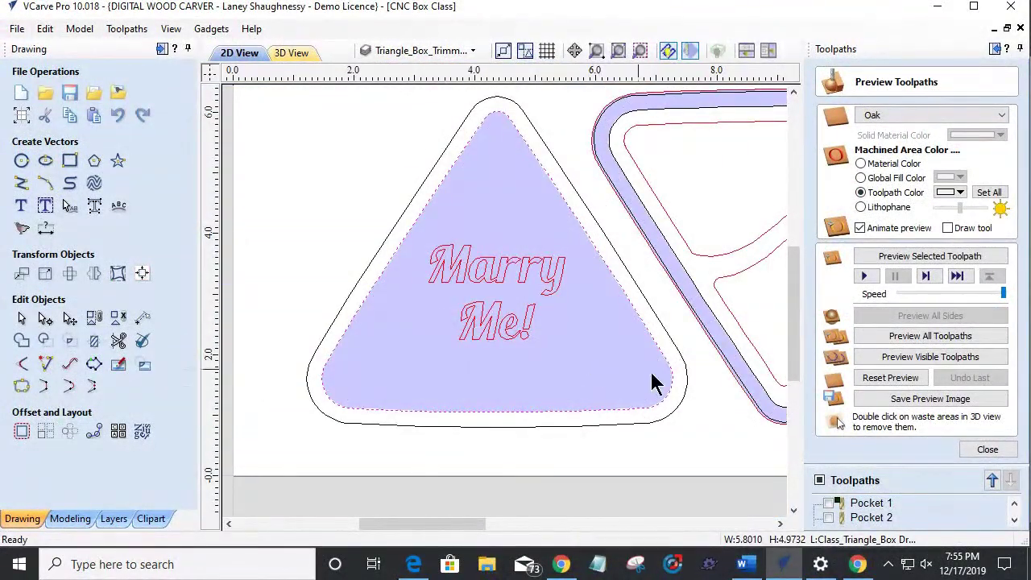
pyautogui.scroll(3, 653, 372)
pyautogui.scroll(3, 654, 284)
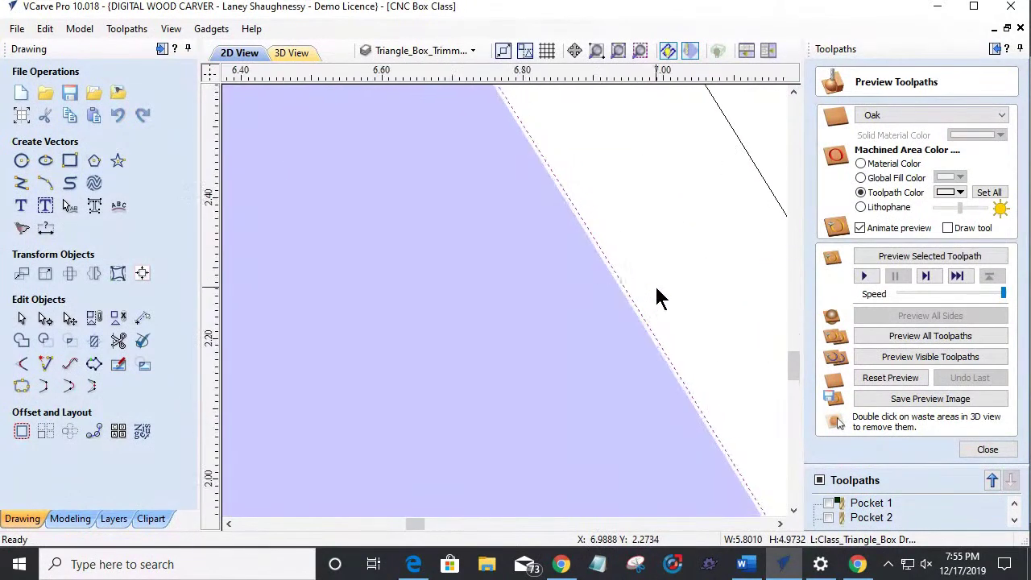
pyautogui.scroll(-2, 654, 290)
pyautogui.scroll(2, 861, 516)
# Step: Set Pocket 5's pocket allowance to -0.005 inches and recalculate the toolpath
pyautogui.doubleClick(870, 517)
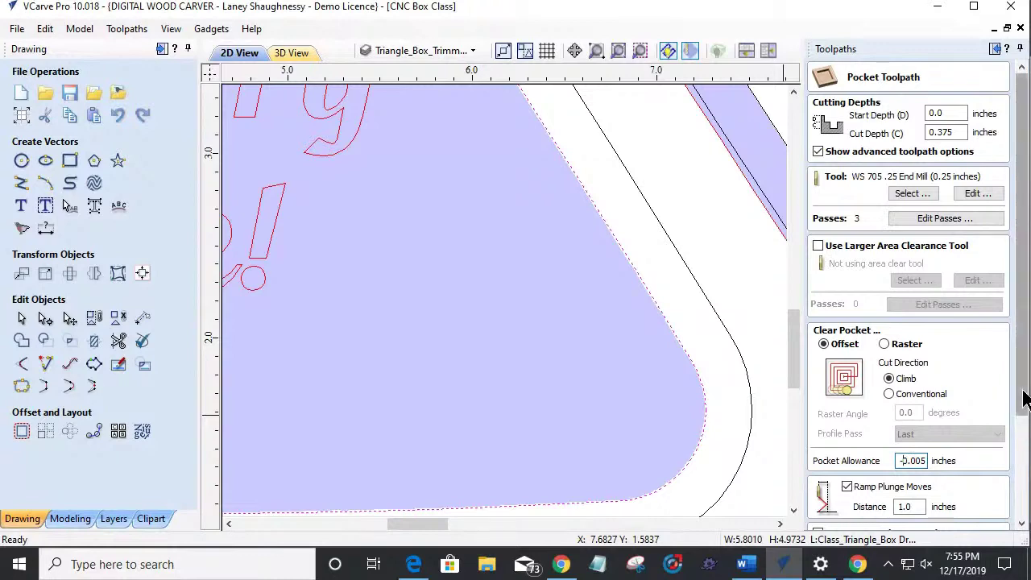
pyautogui.moveTo(1023, 397); pyautogui.dragTo(1027, 451)
pyautogui.scroll(-1, 910, 339)
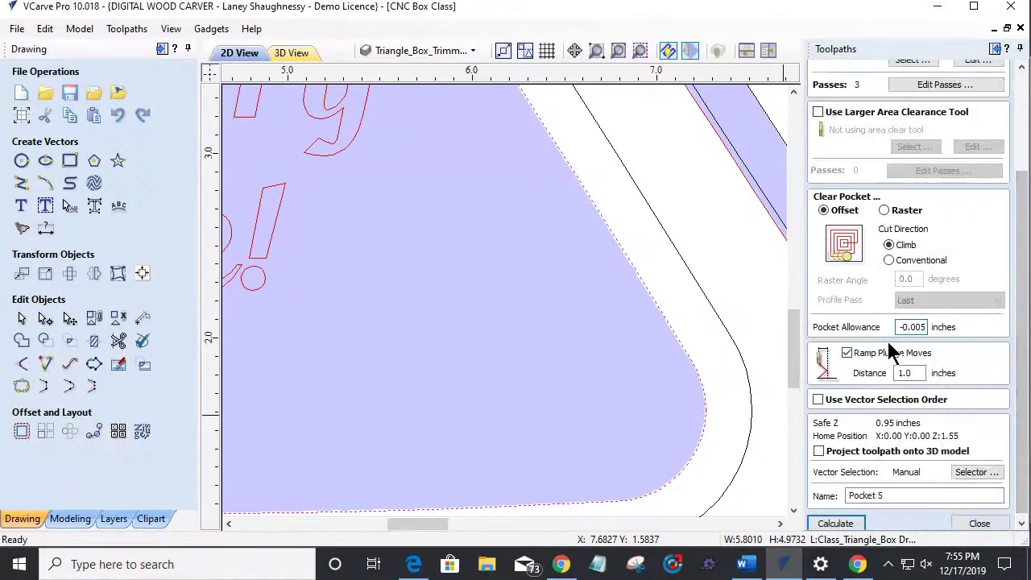
pyautogui.click(836, 524)
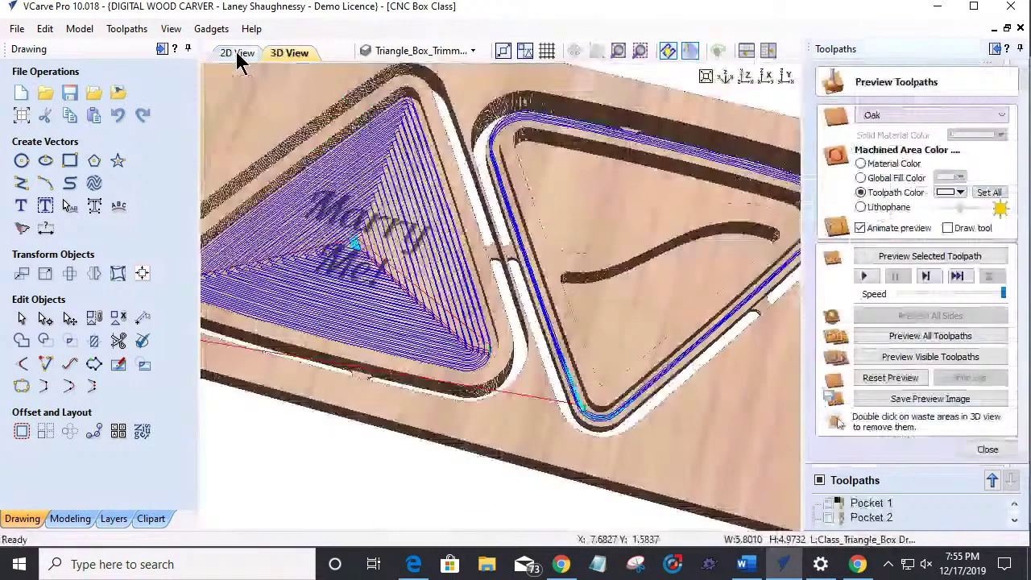
# Step: Examine closely how far the recalculated lid pocket extends past the inner triangle's line
pyautogui.click(238, 54)
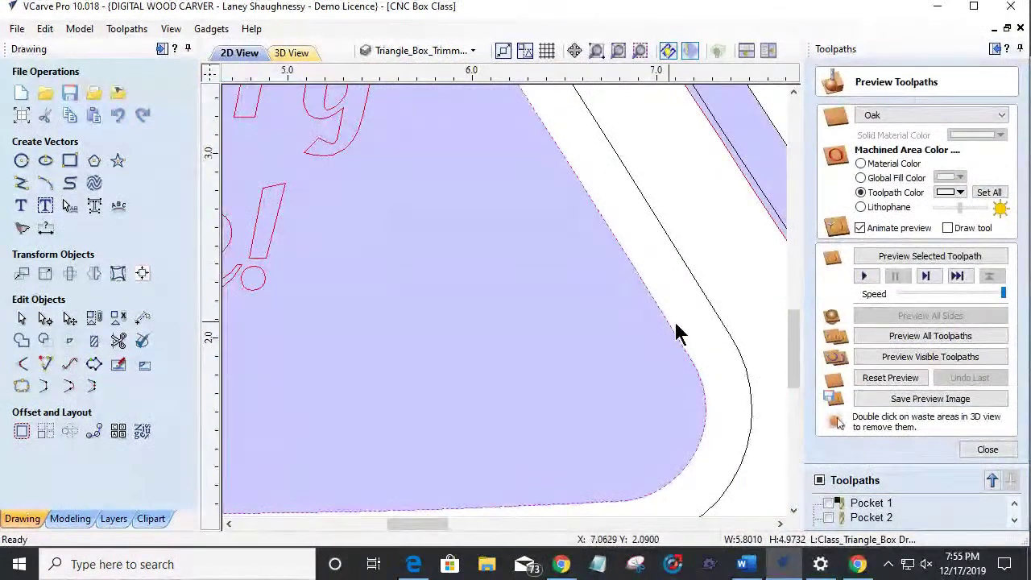
pyautogui.scroll(2, 678, 332)
pyautogui.scroll(3, 679, 329)
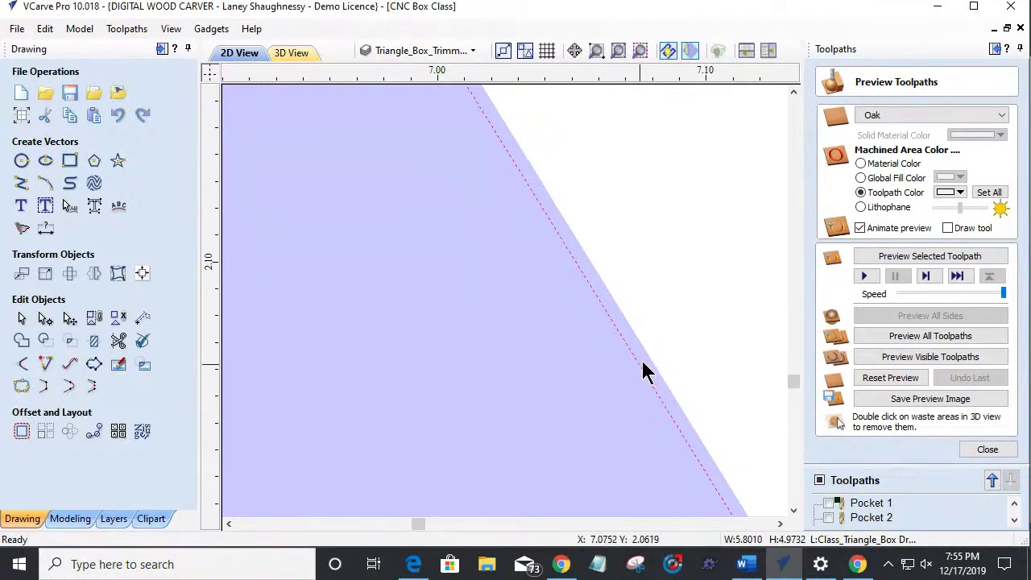
pyautogui.scroll(-4, 644, 369)
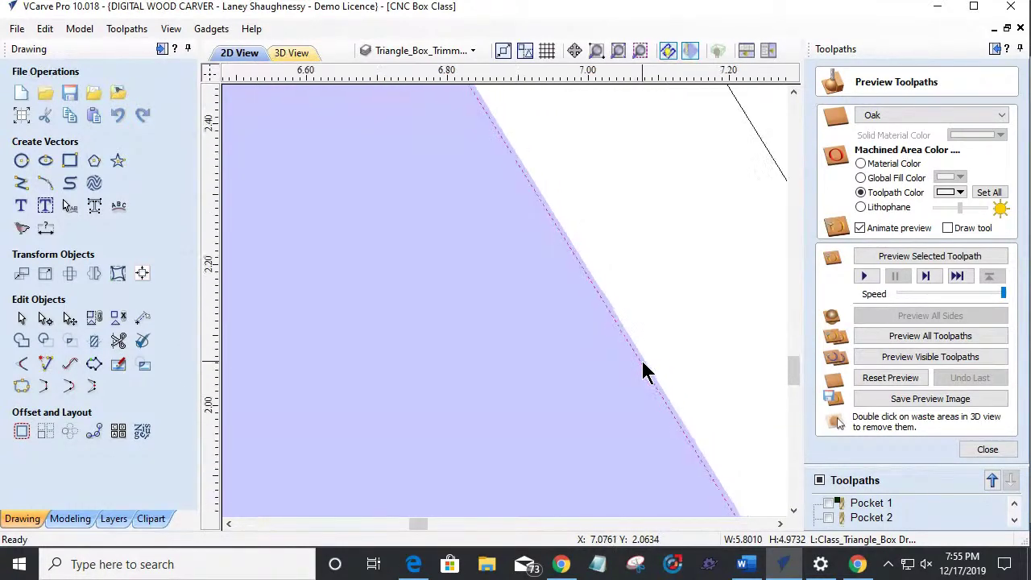
pyautogui.scroll(-3, 644, 371)
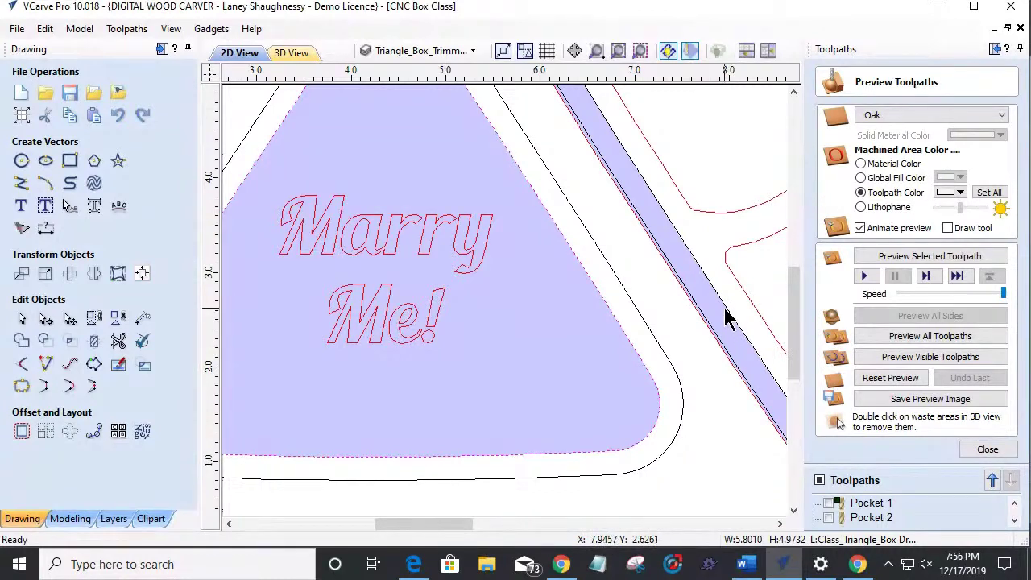
pyautogui.click(623, 333)
pyautogui.scroll(5, 623, 332)
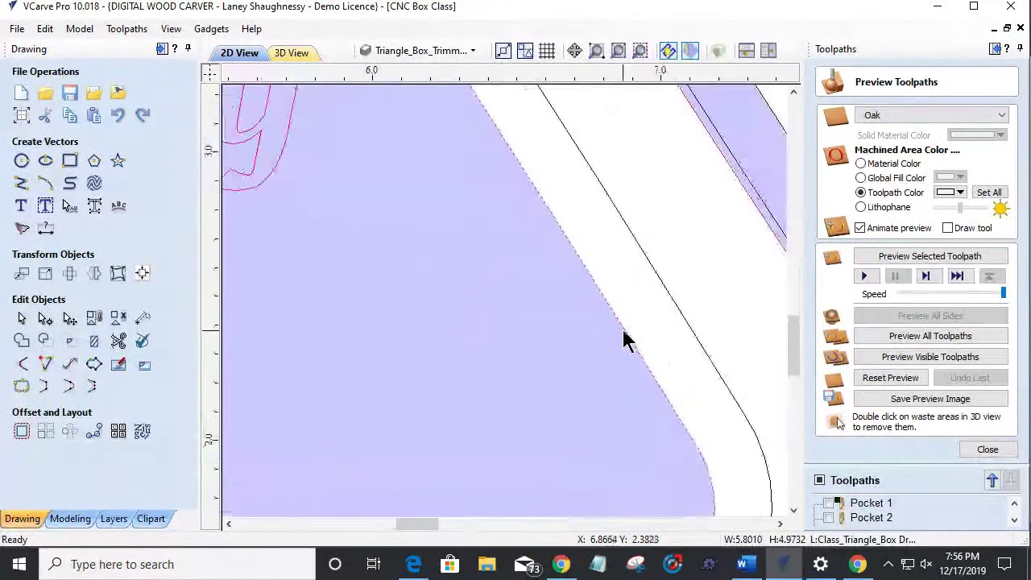
pyautogui.scroll(-2, 626, 326)
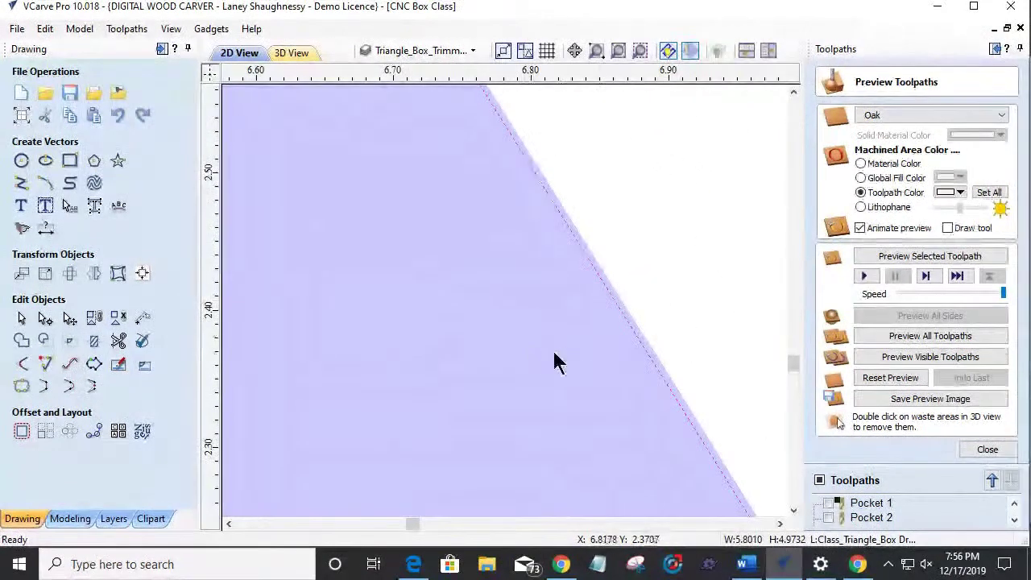
pyautogui.scroll(-2, 548, 367)
pyautogui.scroll(-3, 548, 368)
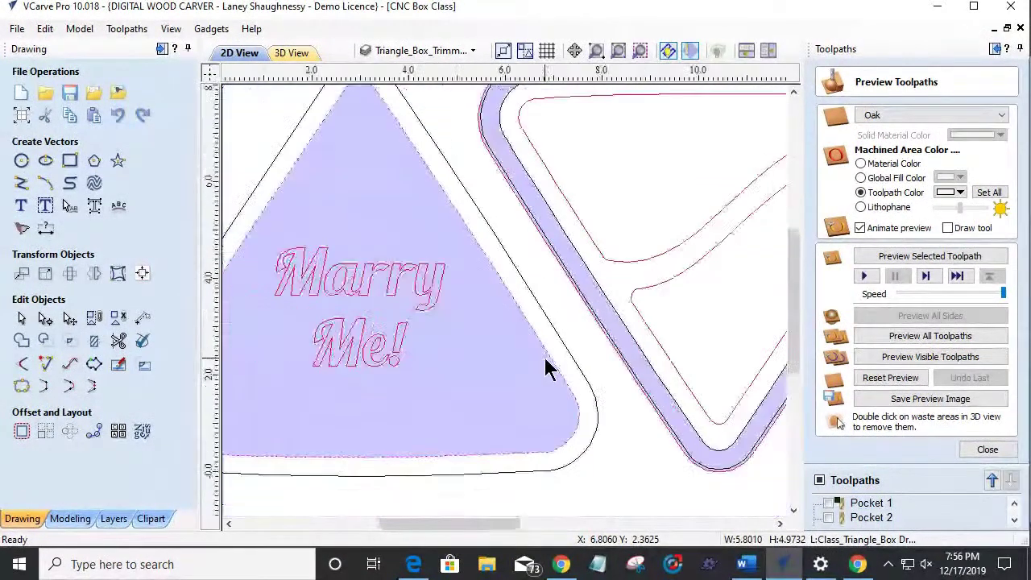
pyautogui.scroll(-1, 546, 364)
# Step: Compare the pocketed rim of the box with the edge and rounded corner of the lid pocket
pyautogui.scroll(4, 564, 375)
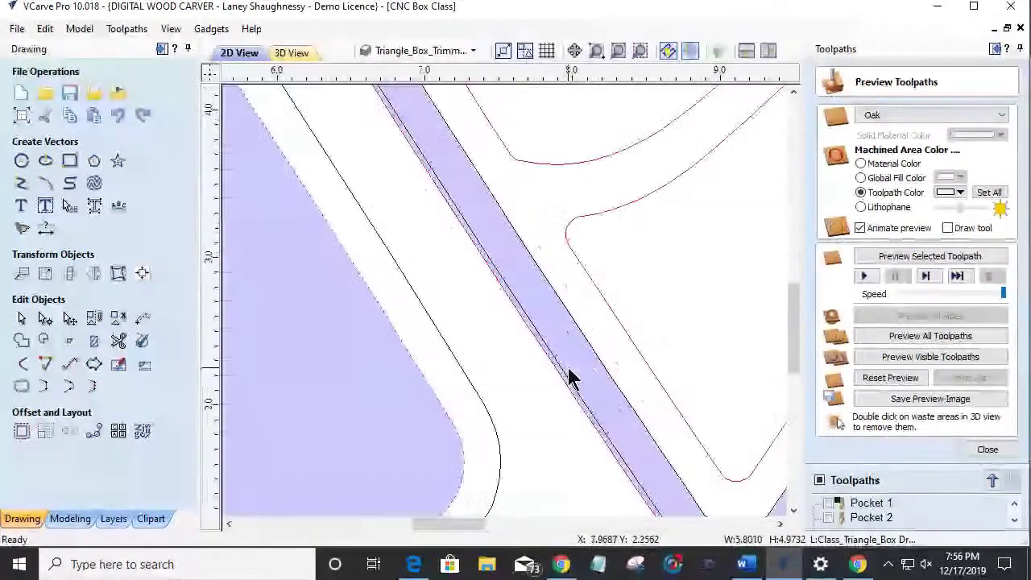
pyautogui.scroll(2, 568, 377)
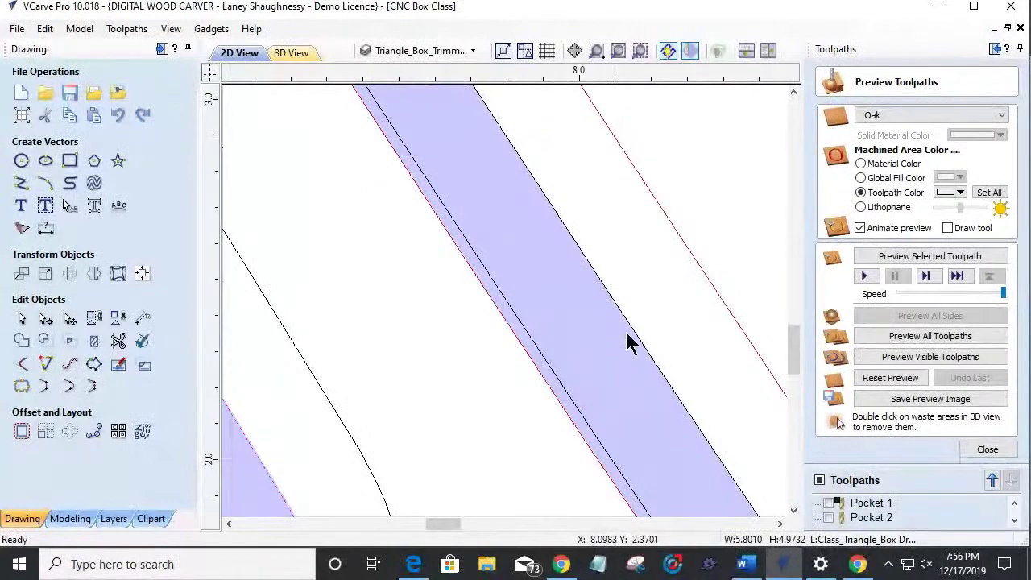
pyautogui.scroll(-2, 636, 388)
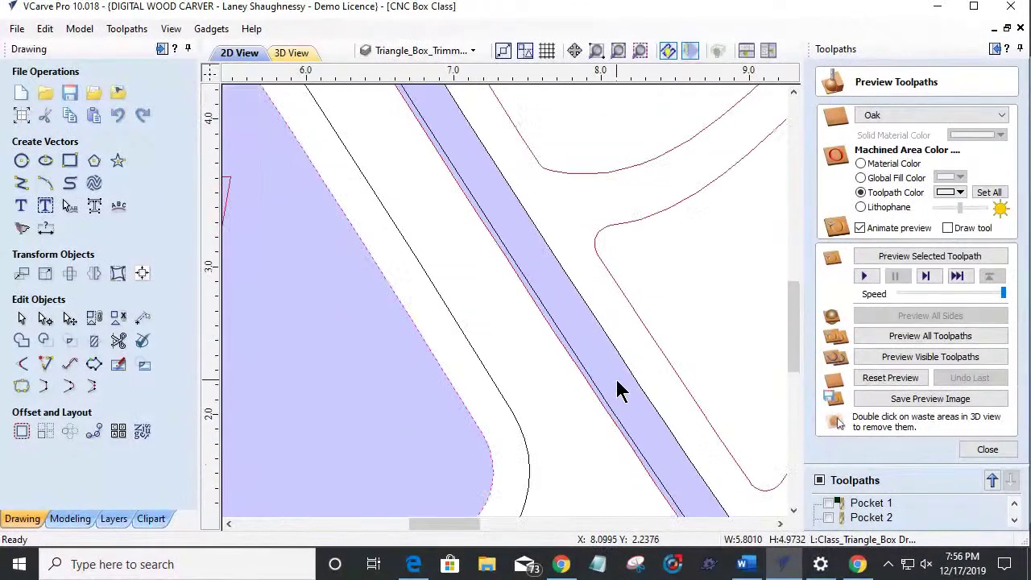
pyautogui.scroll(-5, 617, 390)
pyautogui.scroll(4, 571, 379)
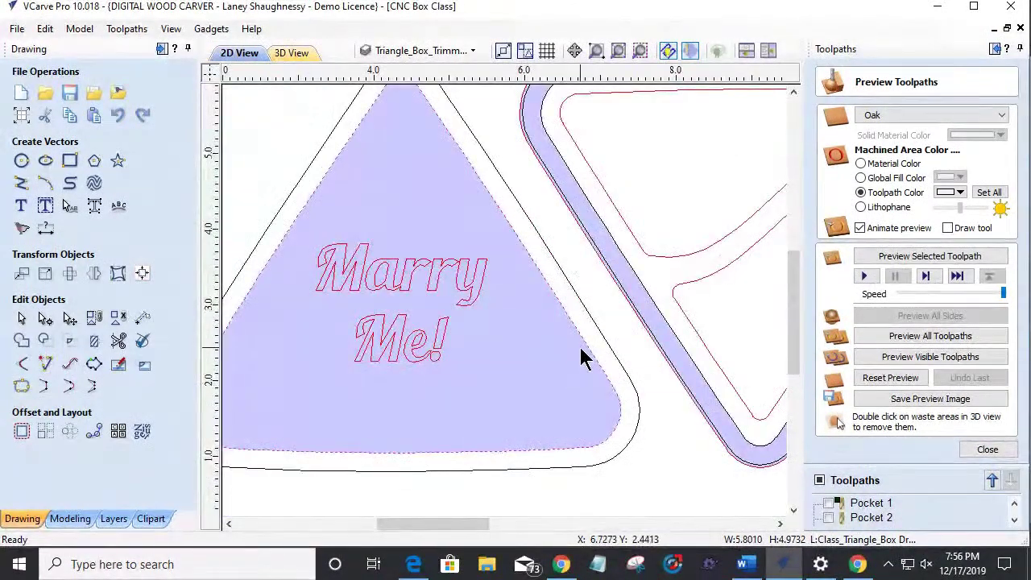
pyautogui.scroll(4, 583, 358)
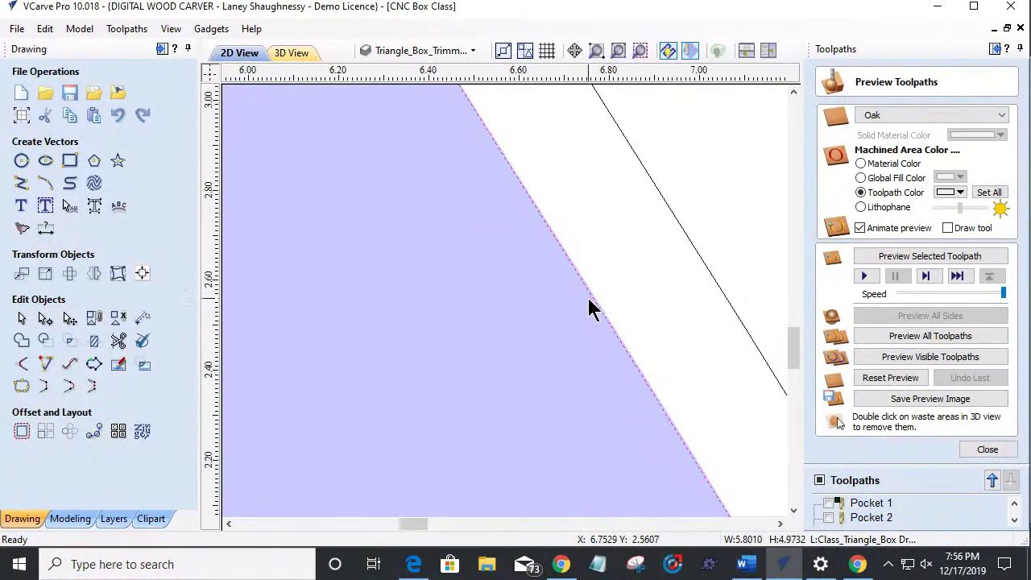
pyautogui.scroll(-6, 595, 325)
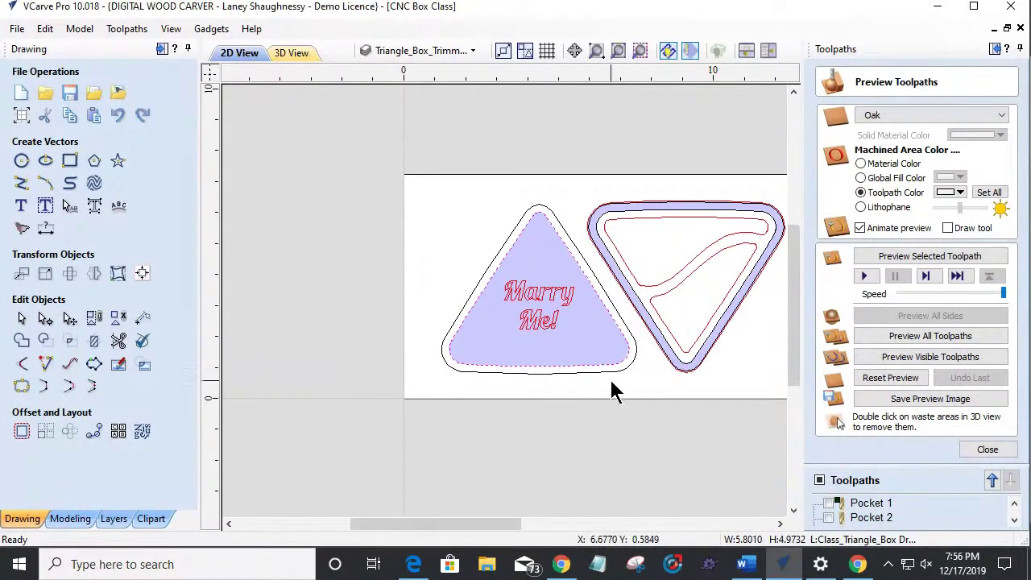
pyautogui.scroll(4, 617, 366)
pyautogui.scroll(1, 617, 366)
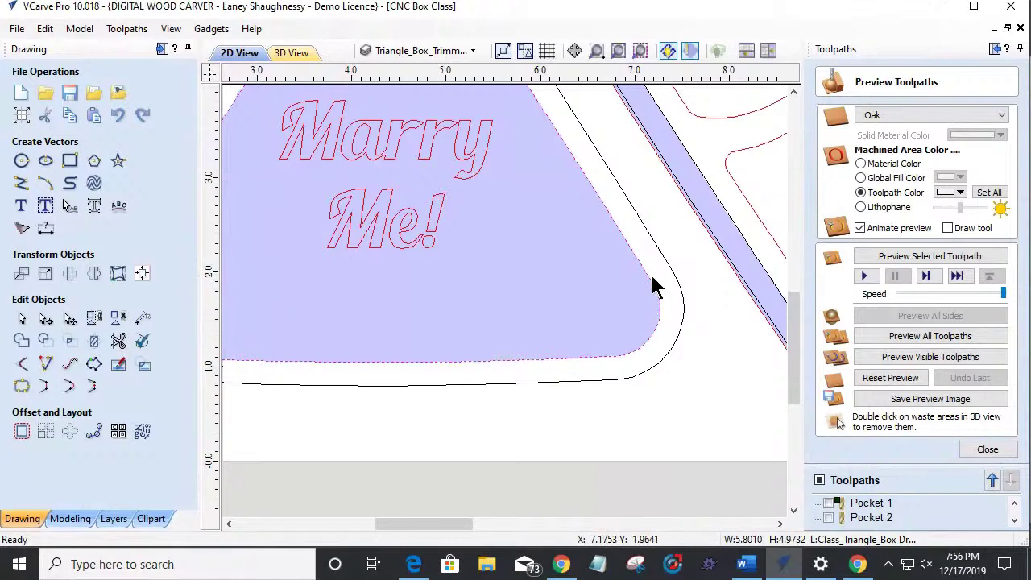
pyautogui.scroll(3, 651, 274)
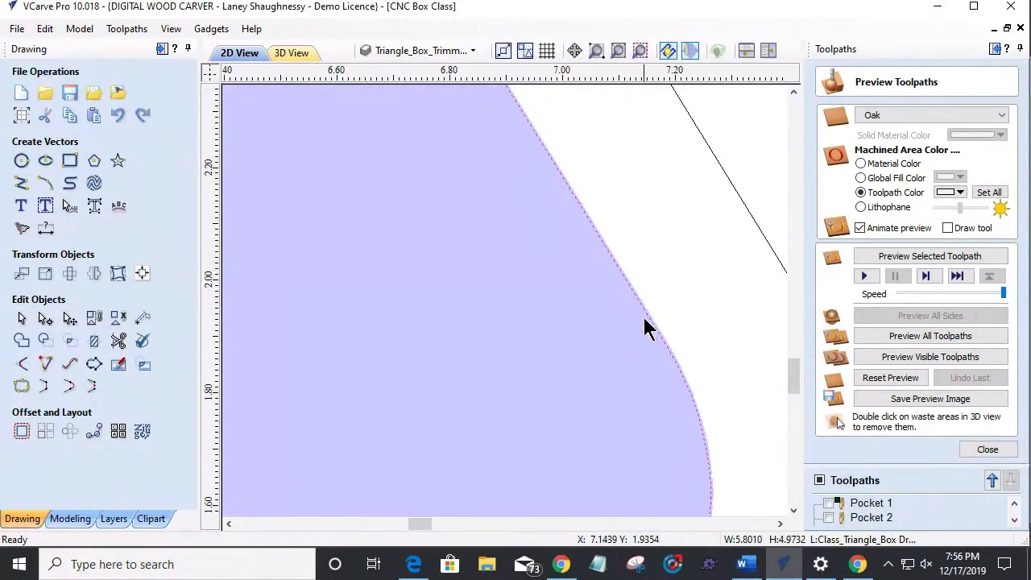
# Step: Reopen the lid's Pocket 5 toolpath for editing and turn off its advanced toolpath options
pyautogui.scroll(-4, 654, 319)
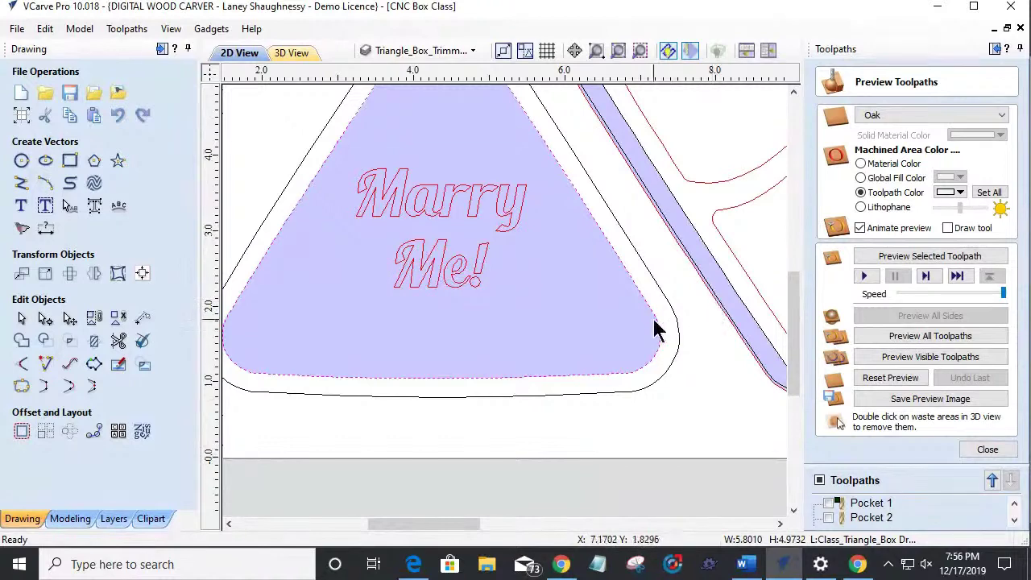
pyautogui.scroll(-5, 654, 330)
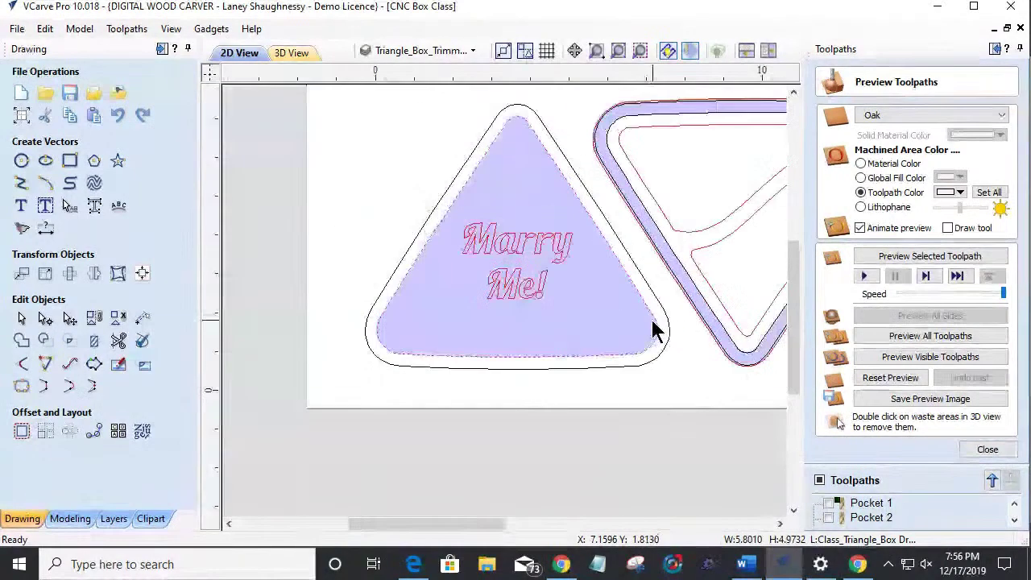
pyautogui.scroll(7, 624, 269)
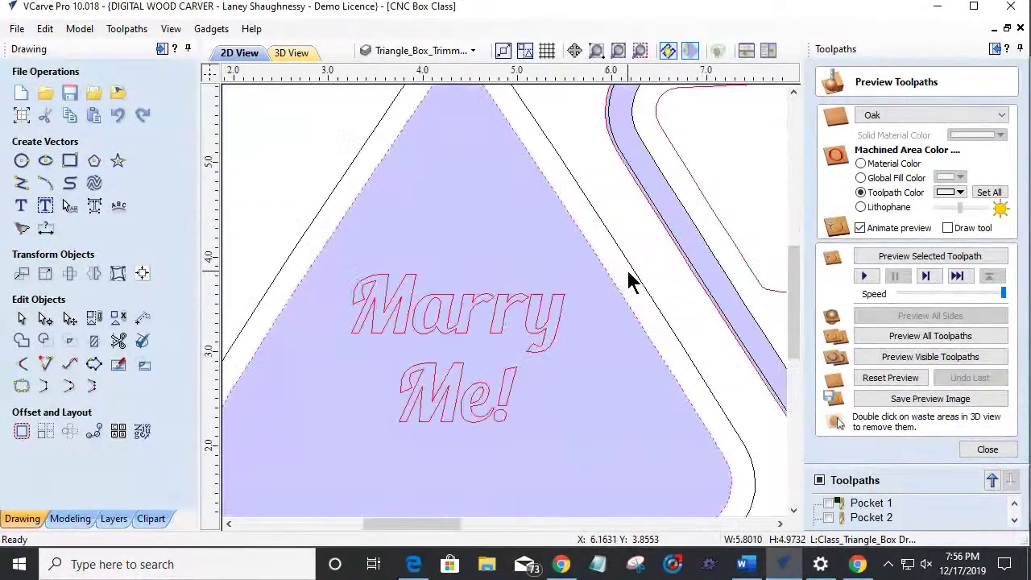
pyautogui.scroll(-2, 886, 515)
pyautogui.scroll(-2, 886, 516)
pyautogui.click(984, 450)
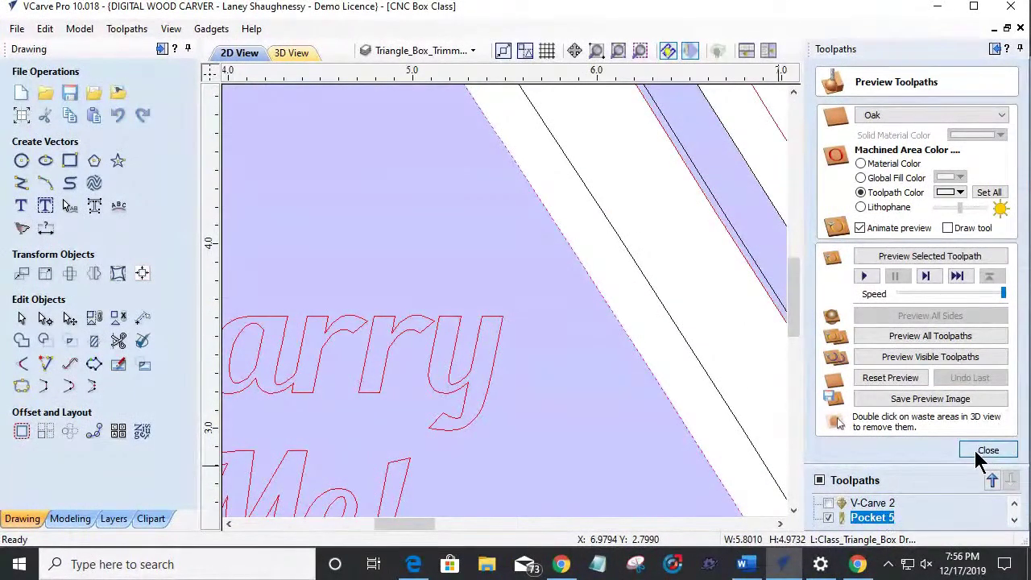
pyautogui.doubleClick(877, 480)
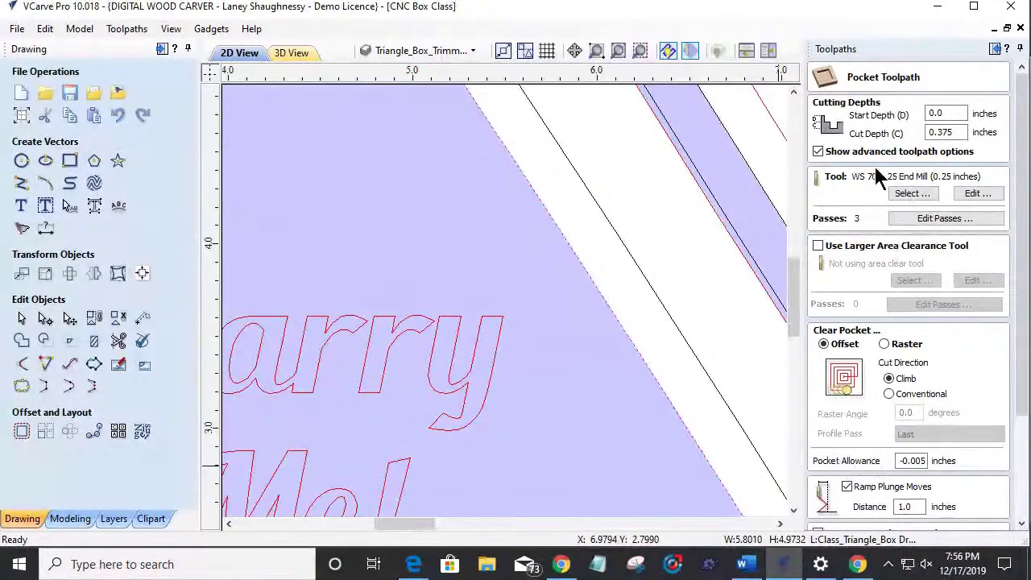
pyautogui.click(818, 151)
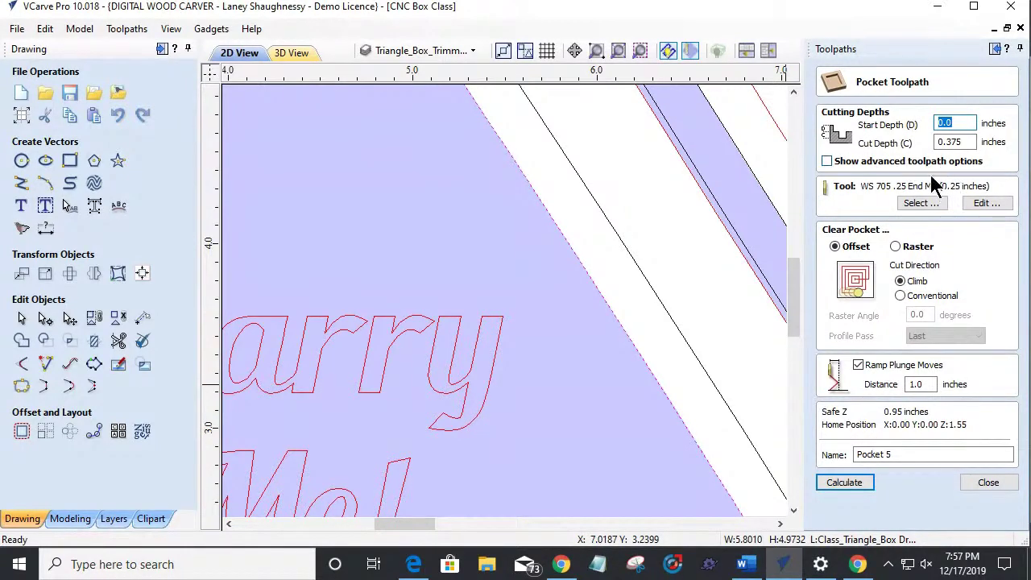
# Step: With the advanced toolpath options shown again, set Pocket 5's pocket allowance to -0.005 inches and recalculate the toolpath
pyautogui.click(828, 161)
pyautogui.scroll(-1, 908, 484)
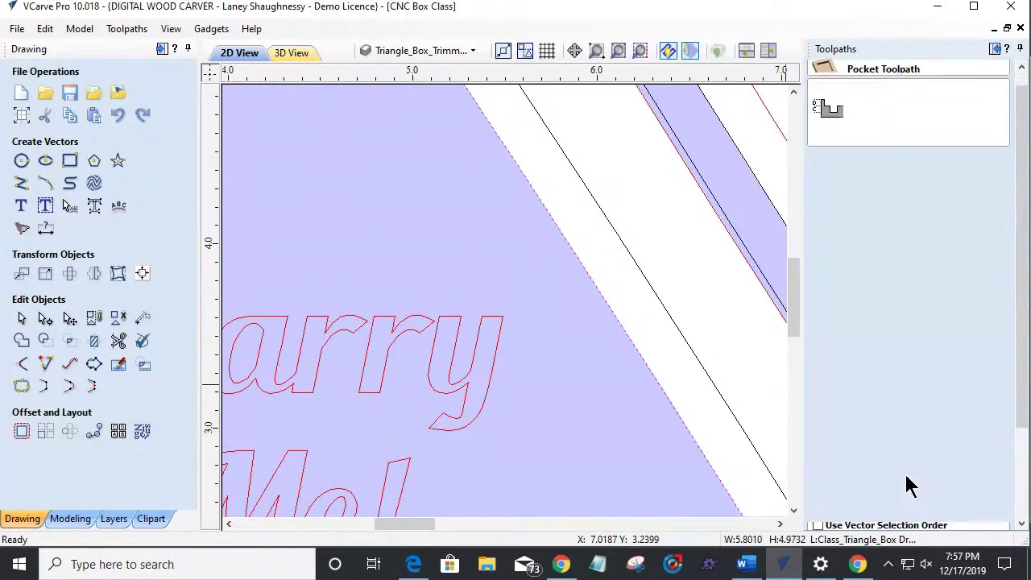
pyautogui.doubleClick(911, 436)
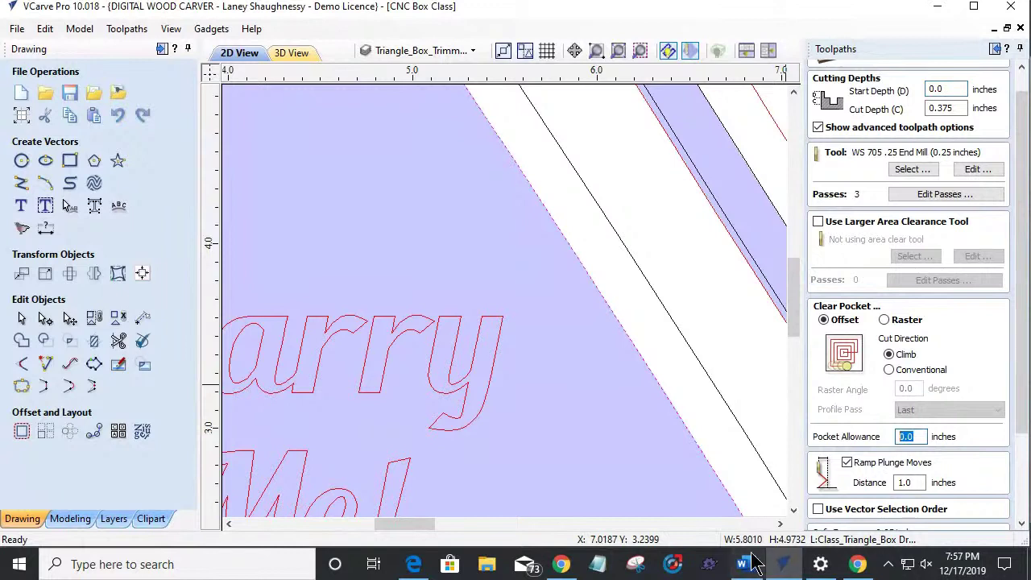
pyautogui.moveTo(751, 566)
pyautogui.write('-.005')
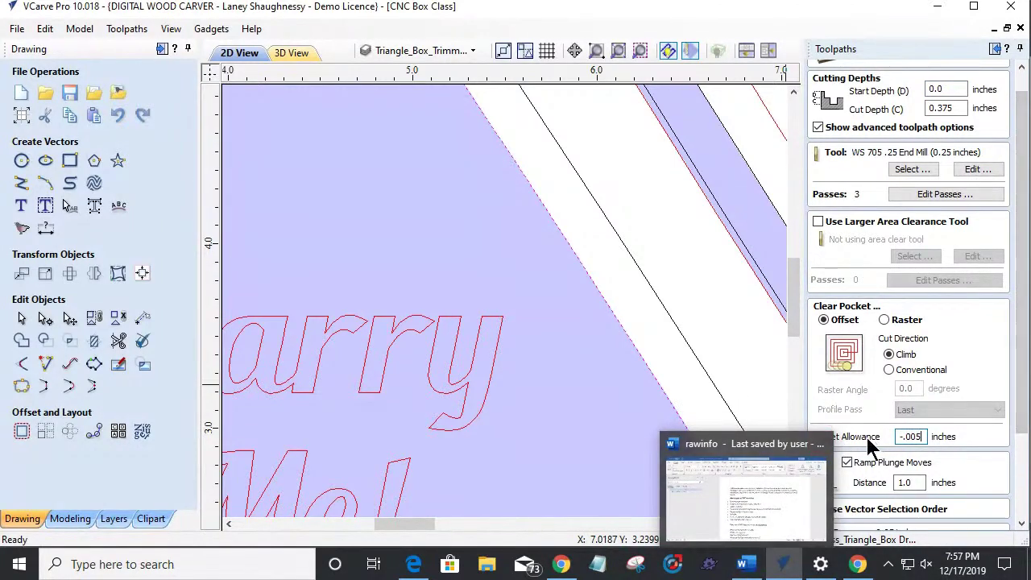
pyautogui.moveTo(1018, 354); pyautogui.dragTo(1016, 423)
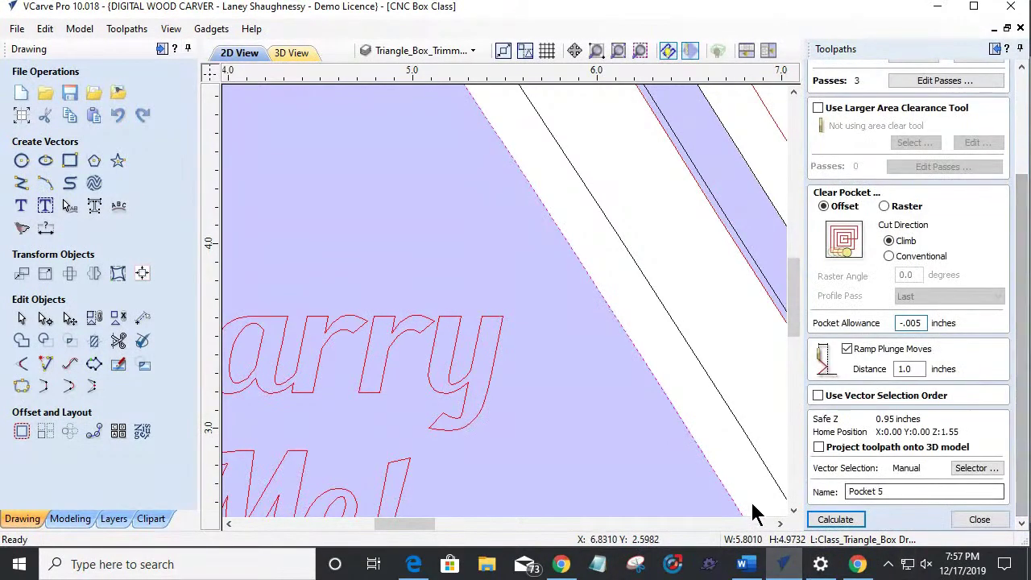
pyautogui.click(837, 518)
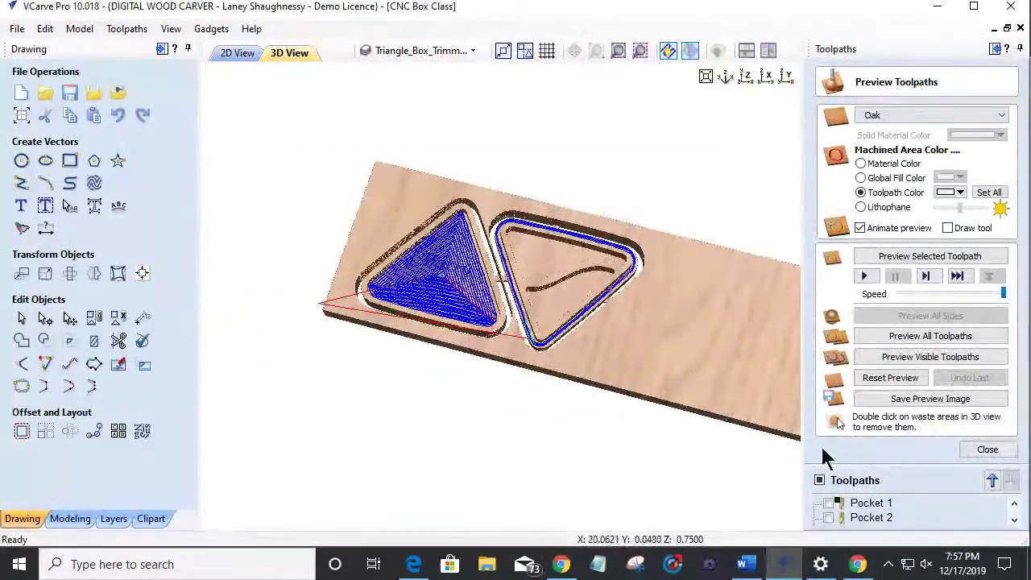
# Step: Reset the toolpath preview and hide the Class_Triangle_Box and Triangle_Box_Trim layers in the 2D drawing
pyautogui.click(884, 384)
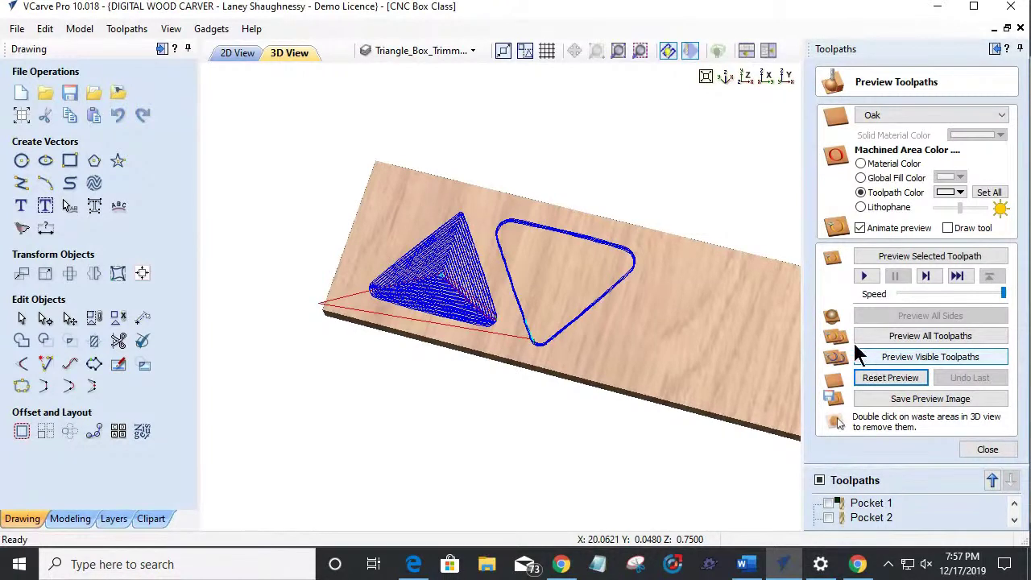
pyautogui.click(235, 53)
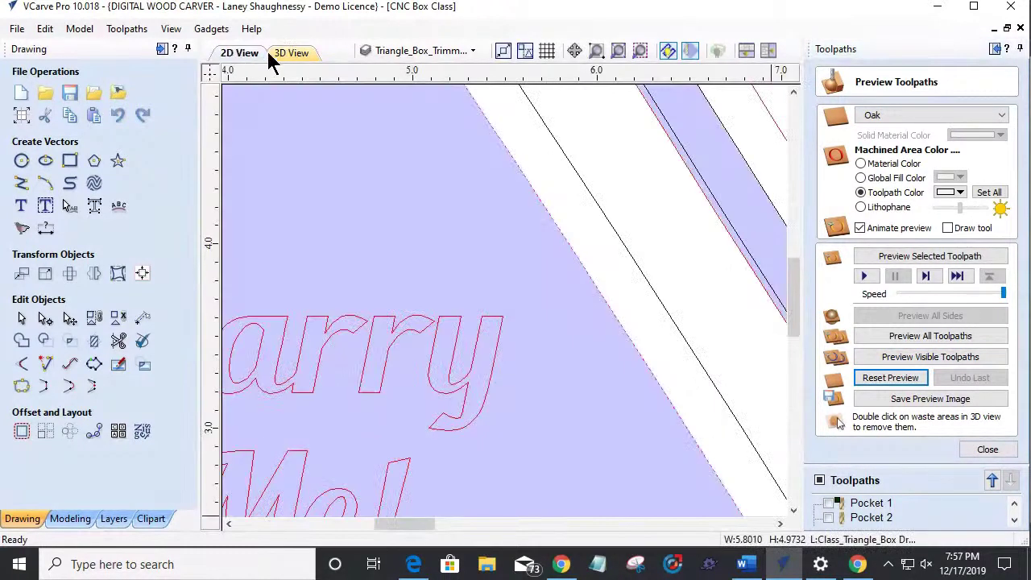
pyautogui.scroll(-5, 483, 303)
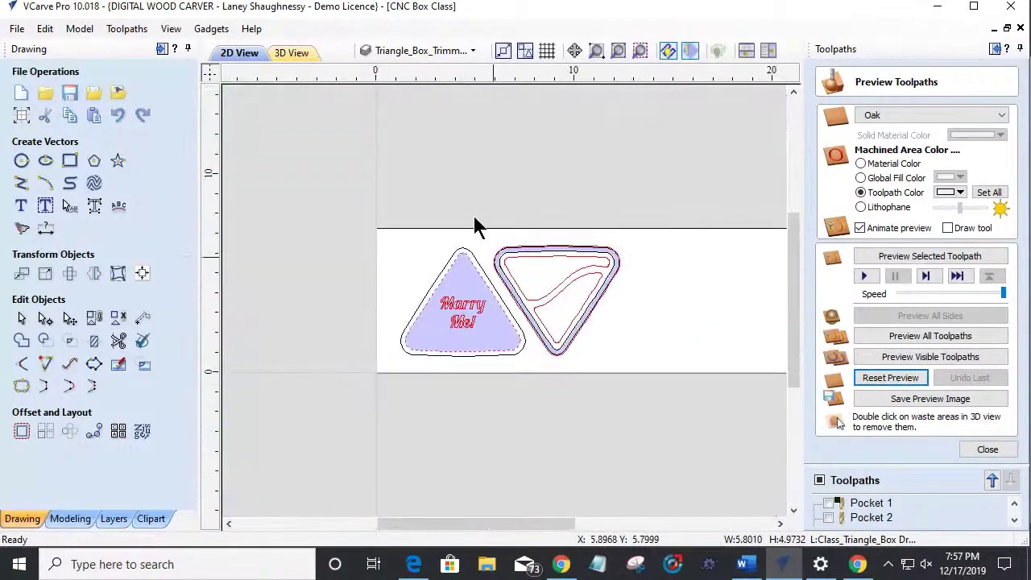
pyautogui.click(425, 50)
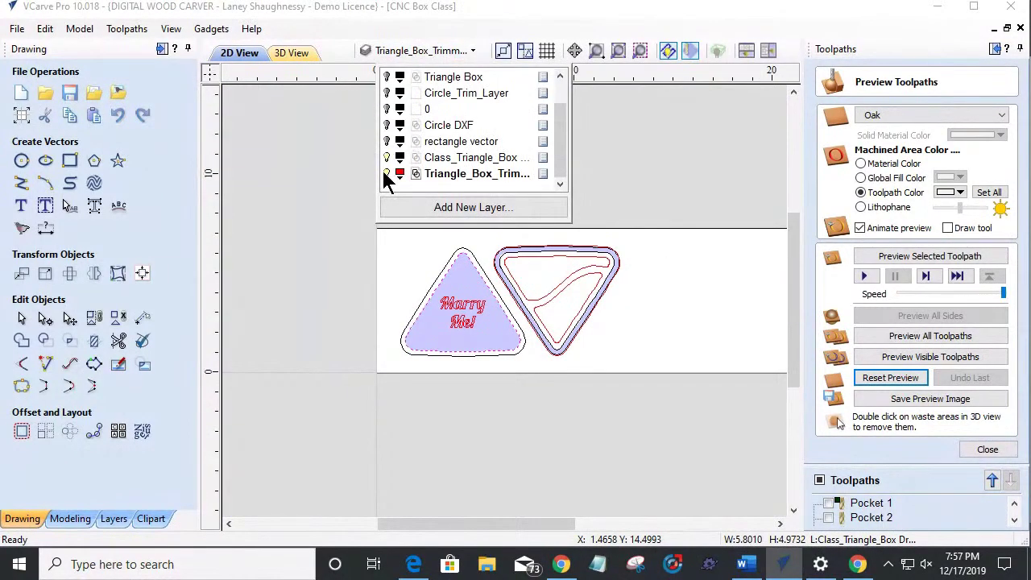
pyautogui.click(387, 174)
pyautogui.click(386, 158)
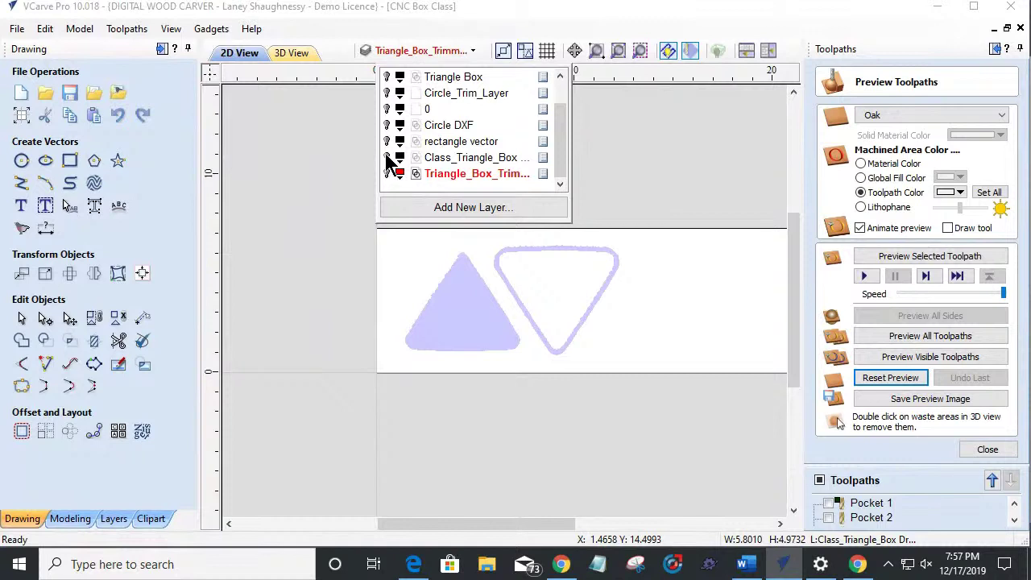
# Step: Hide all toolpaths in the 2D drawing
pyautogui.scroll(1, 393, 159)
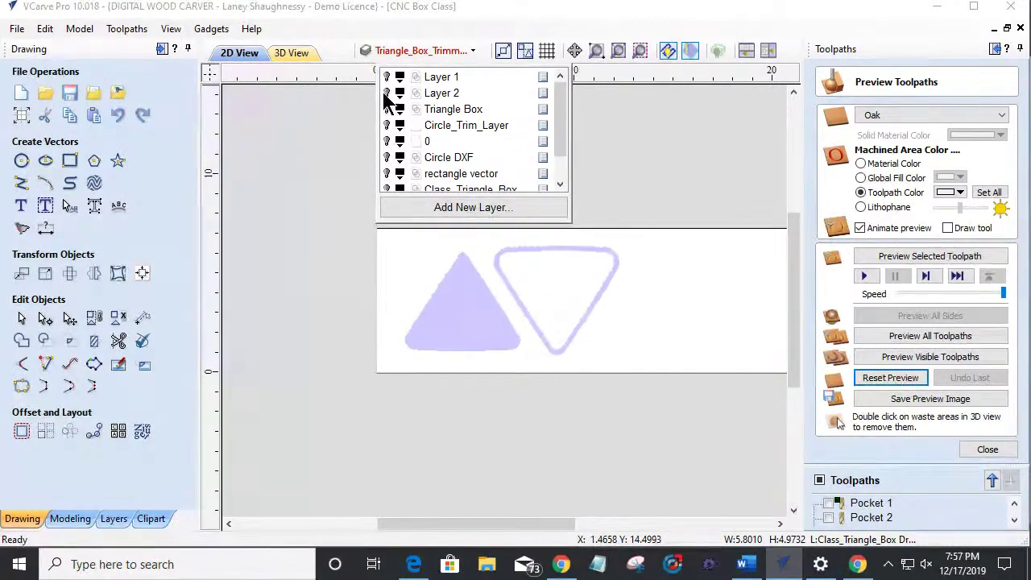
pyautogui.click(822, 487)
pyautogui.click(819, 481)
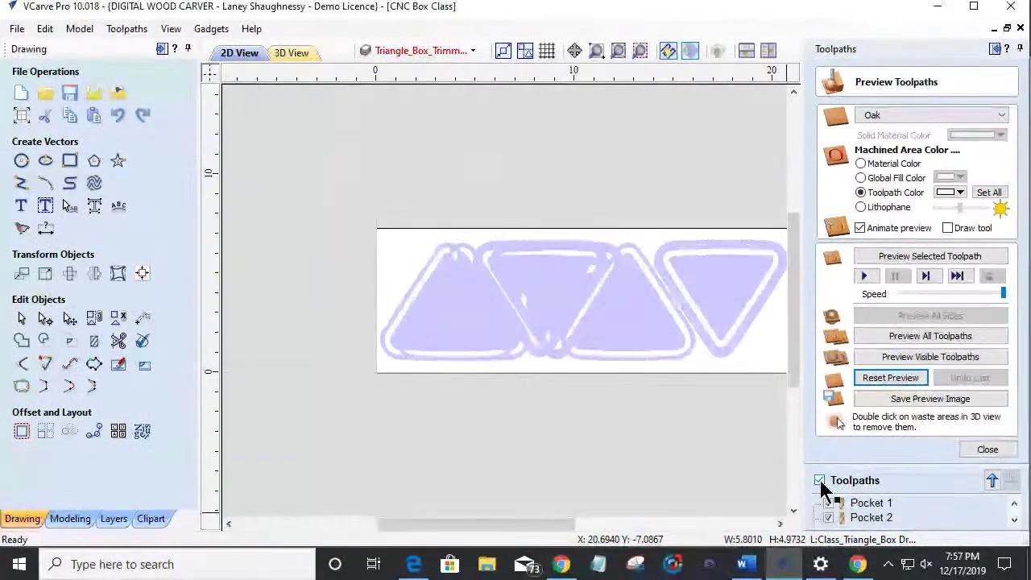
# Step: Show Layer 2 and look over the rectangular and round box drawings with their lettered lids
pyautogui.click(408, 51)
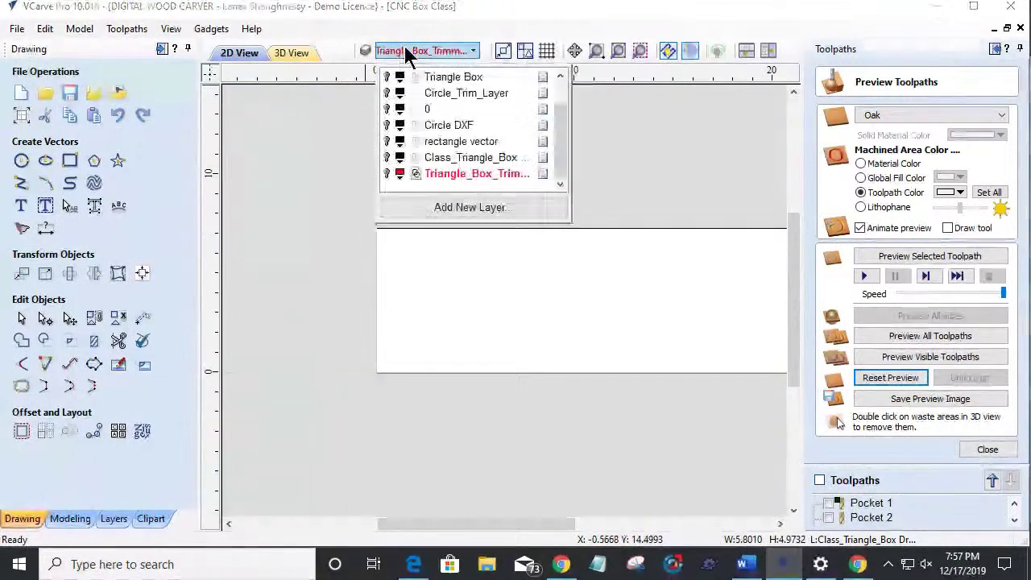
pyautogui.scroll(1, 390, 141)
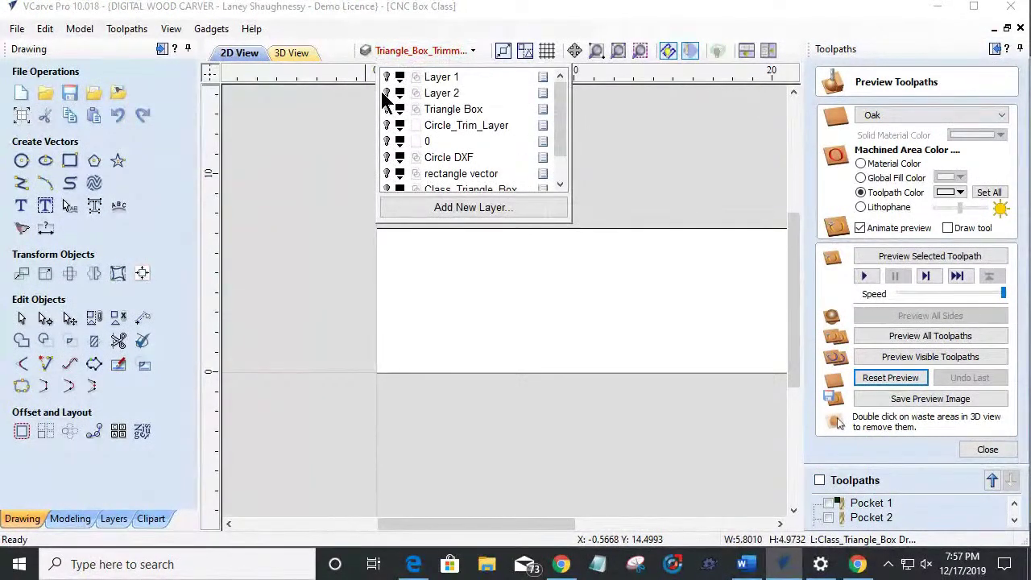
pyautogui.click(388, 93)
pyautogui.scroll(3, 745, 292)
pyautogui.scroll(-3, 743, 292)
pyautogui.scroll(4, 559, 260)
pyautogui.scroll(-4, 557, 292)
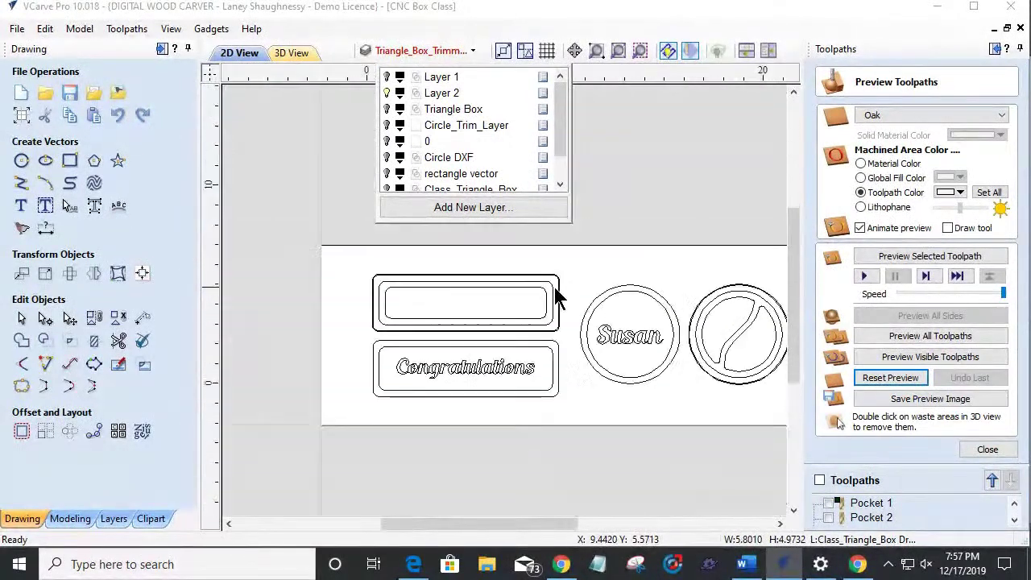
pyautogui.scroll(3, 616, 348)
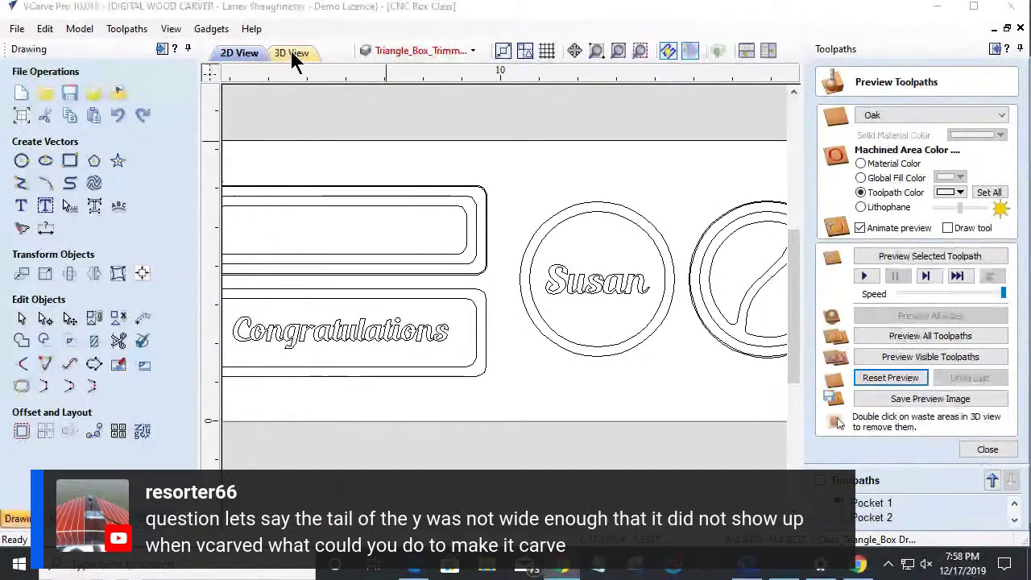
# Step: Hide Layer 2 and show the Triangle_Box_Trim and Class_Triangle_Box layers again
pyautogui.click(396, 52)
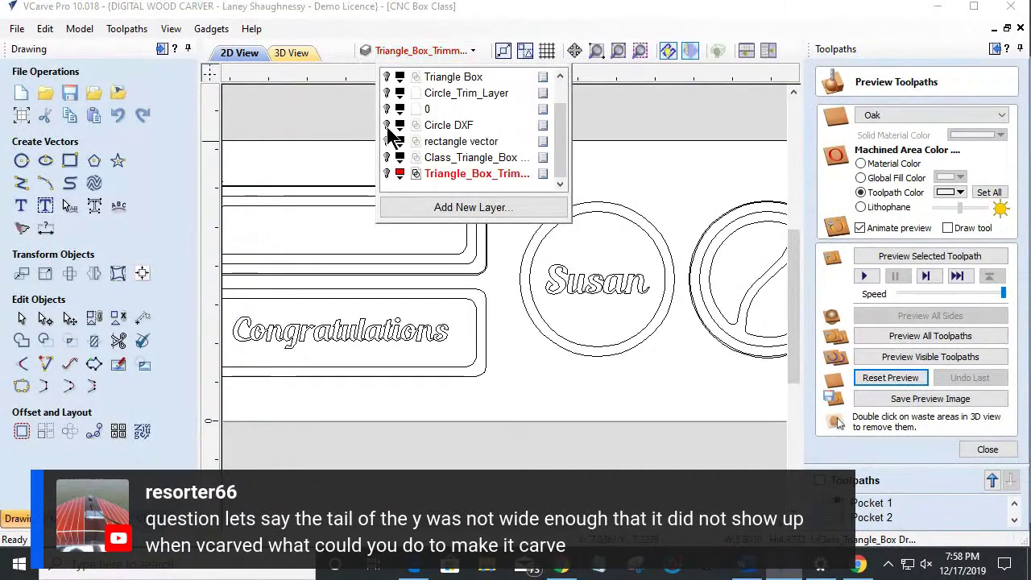
pyautogui.scroll(1, 391, 129)
pyautogui.click(386, 93)
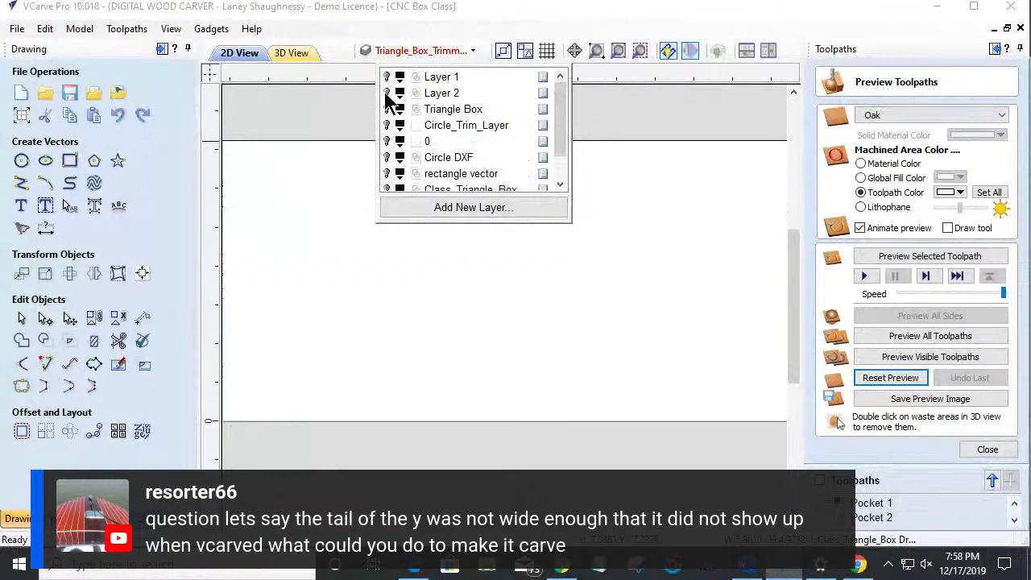
pyautogui.scroll(-1, 388, 181)
pyautogui.click(386, 174)
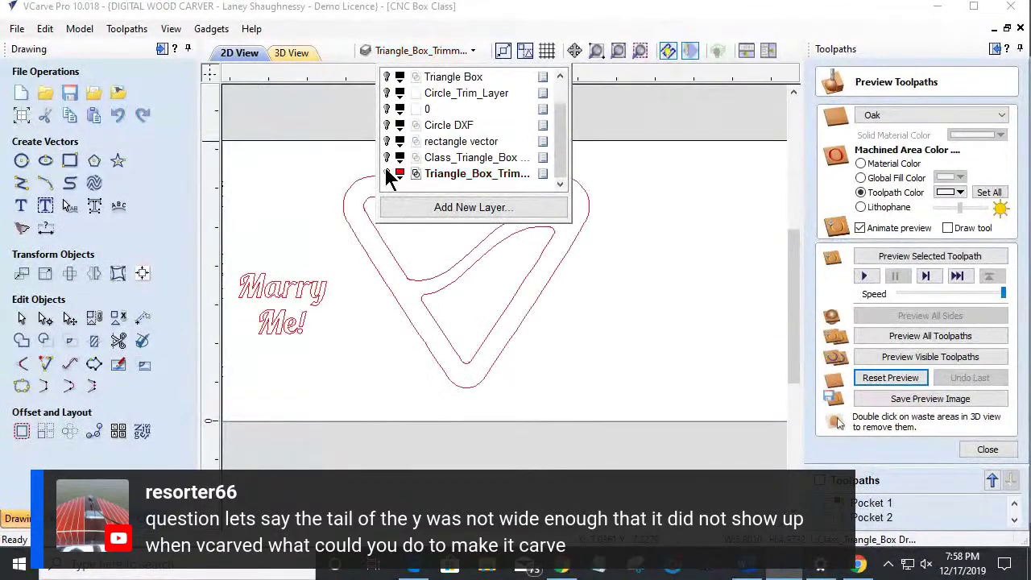
pyautogui.click(386, 158)
# Step: Examine the width of the y's tail in the "Marry Me!" lettering on the lid
pyautogui.scroll(-2, 392, 243)
pyautogui.scroll(3, 280, 323)
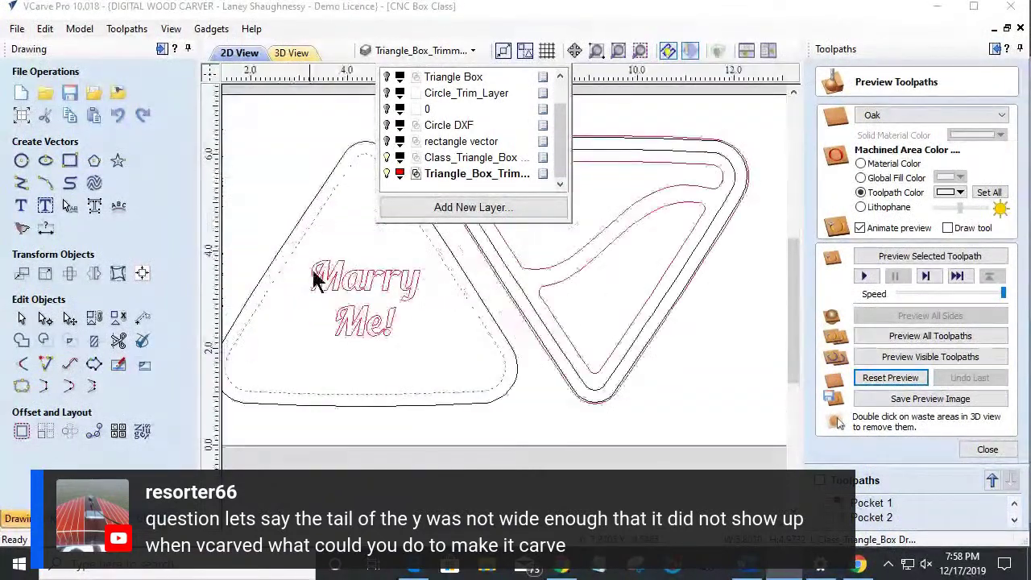
pyautogui.scroll(5, 403, 295)
pyautogui.scroll(-4, 408, 312)
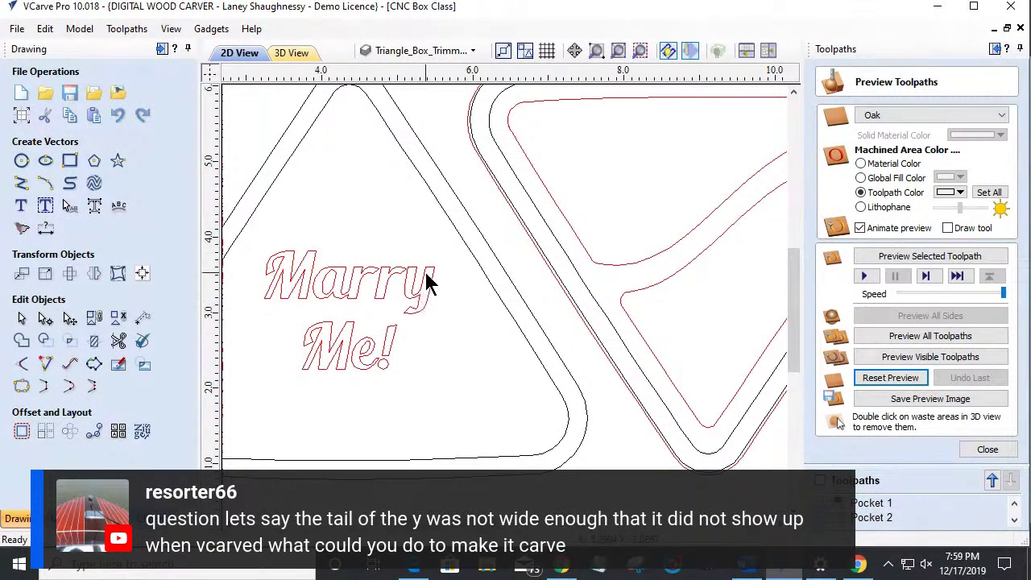
pyautogui.scroll(6, 412, 321)
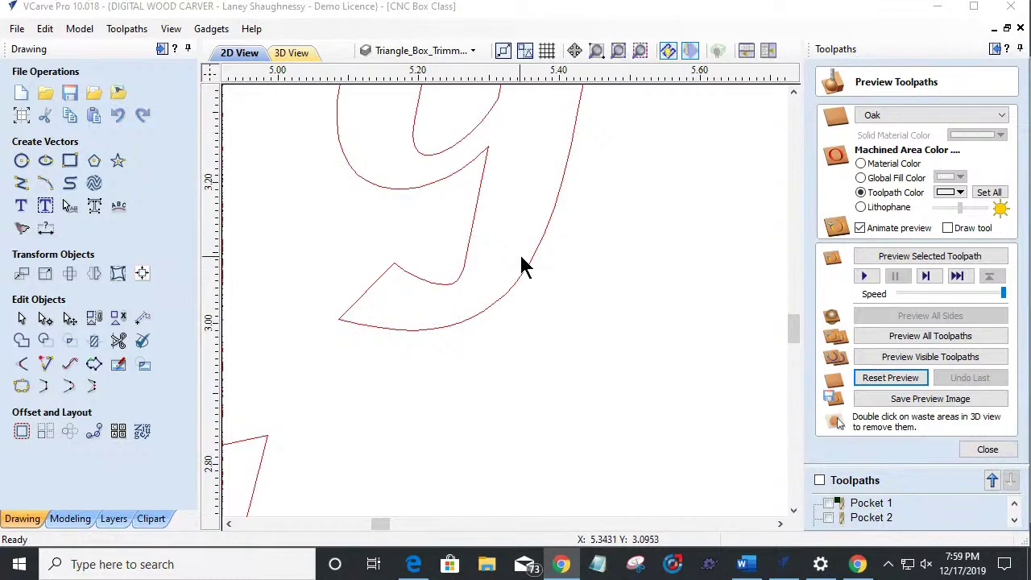
pyautogui.scroll(-4, 522, 265)
pyautogui.scroll(3, 520, 260)
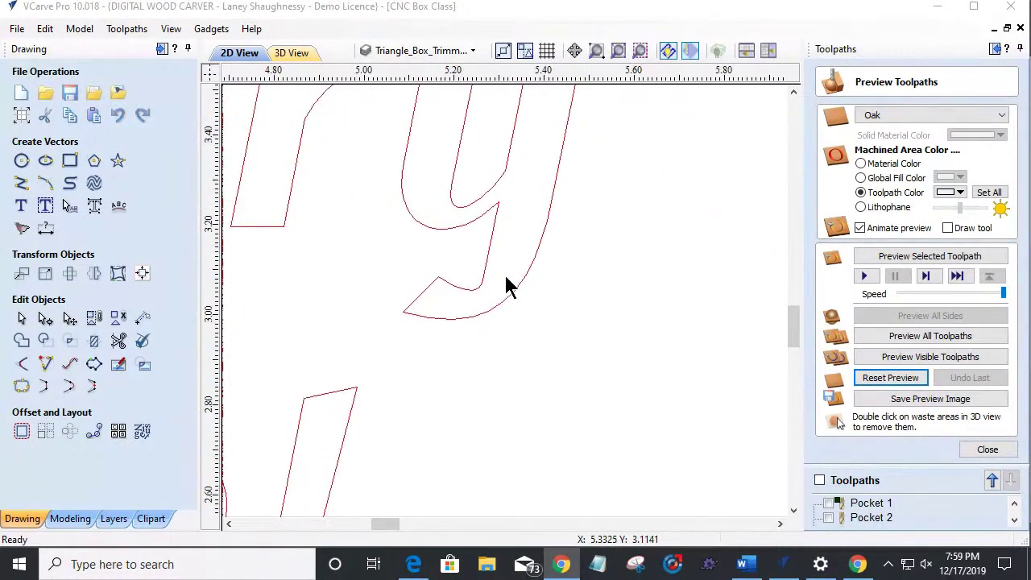
pyautogui.scroll(-3, 493, 277)
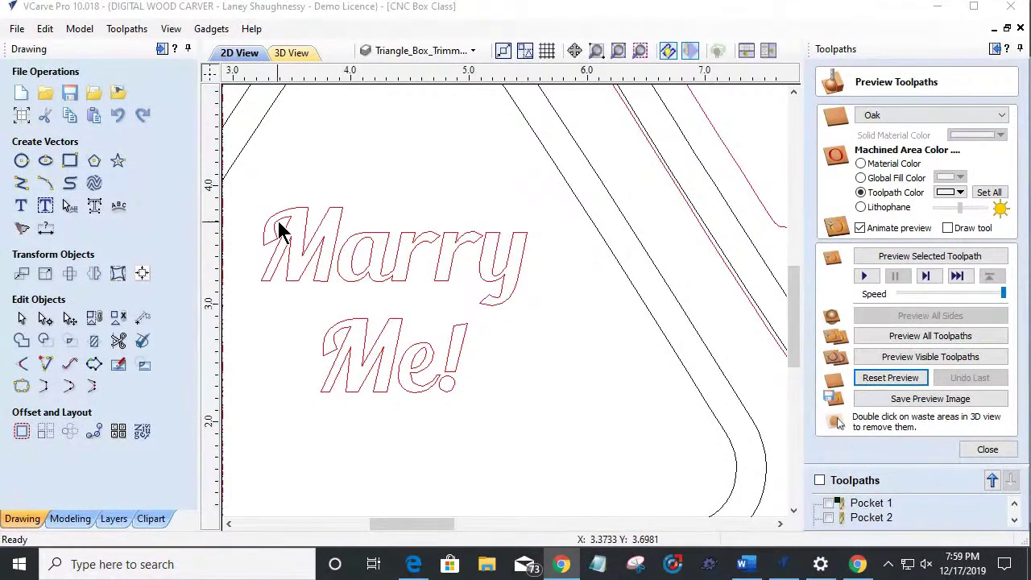
# Step: Compare the narrow parts of the M with the y's tail in the lid's "Marry Me!" lettering
pyautogui.scroll(4, 283, 228)
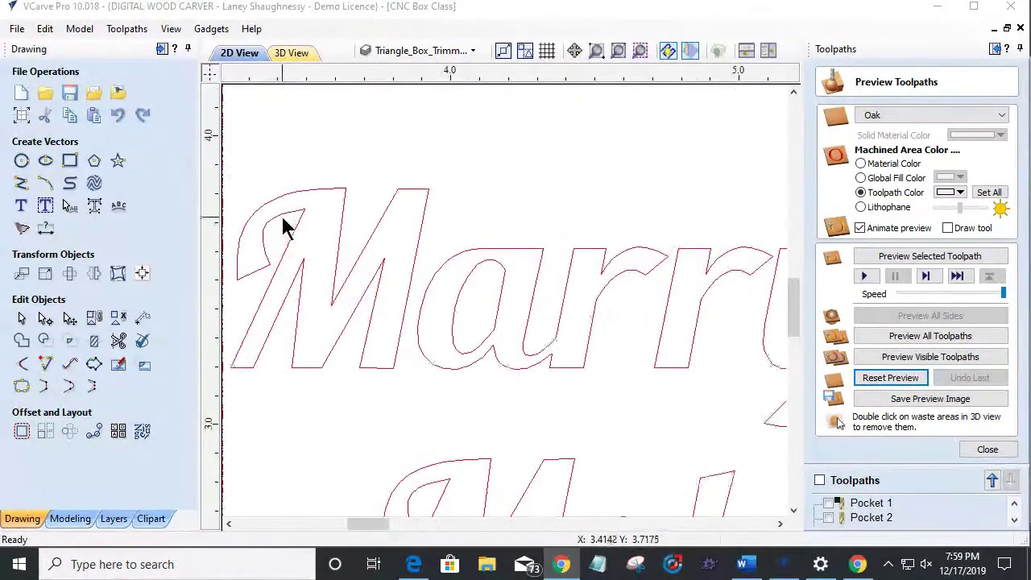
pyautogui.scroll(1, 266, 229)
pyautogui.scroll(-2, 290, 250)
pyautogui.scroll(-2, 298, 252)
pyautogui.scroll(3, 675, 281)
pyautogui.scroll(-1, 663, 288)
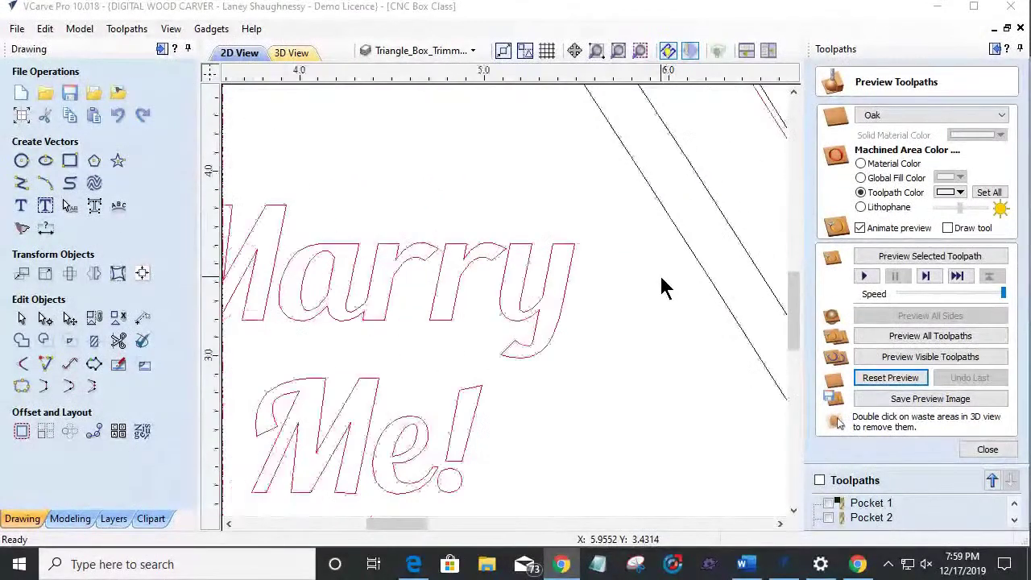
pyautogui.scroll(-2, 663, 287)
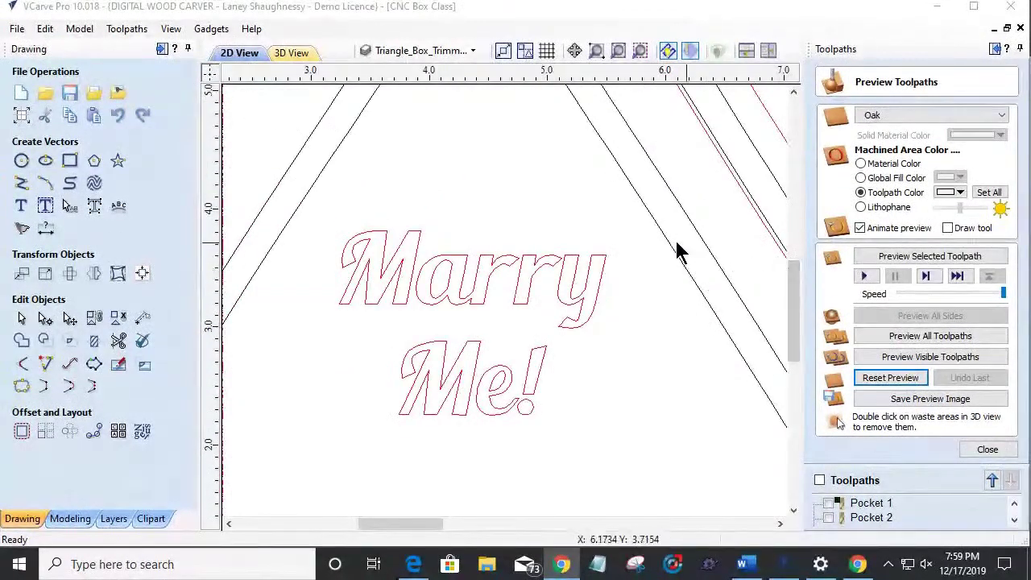
pyautogui.scroll(3, 592, 339)
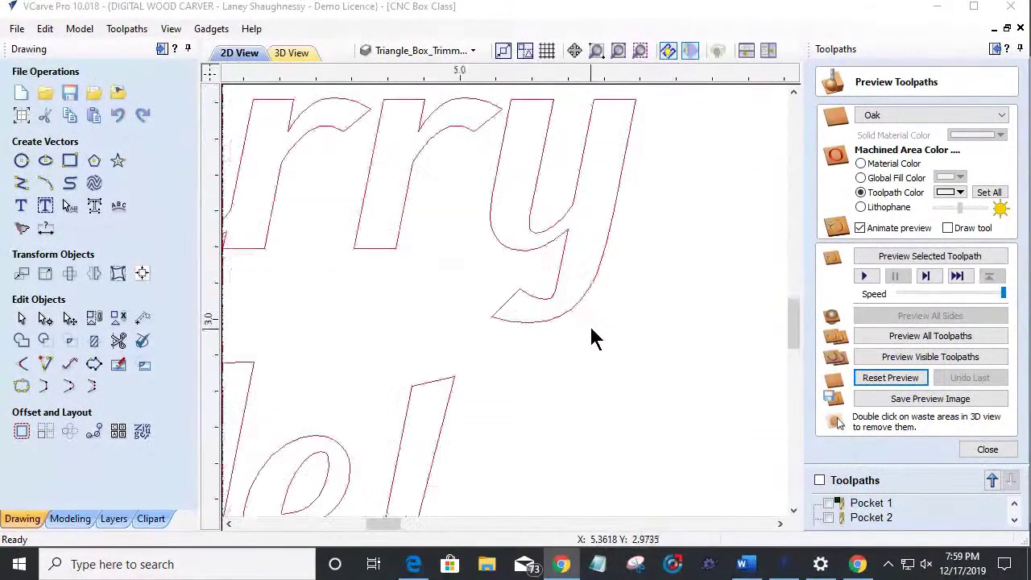
pyautogui.scroll(1, 588, 321)
pyautogui.scroll(-4, 588, 321)
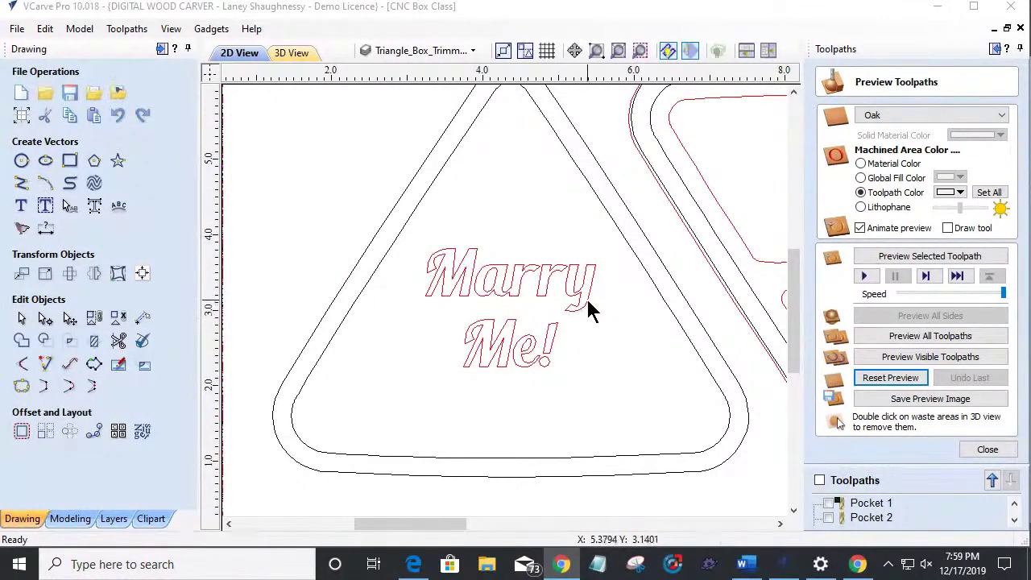
# Step: Open the V-Carve 2 toolpath of the "Marry Me!" lettering for editing
pyautogui.scroll(3, 588, 310)
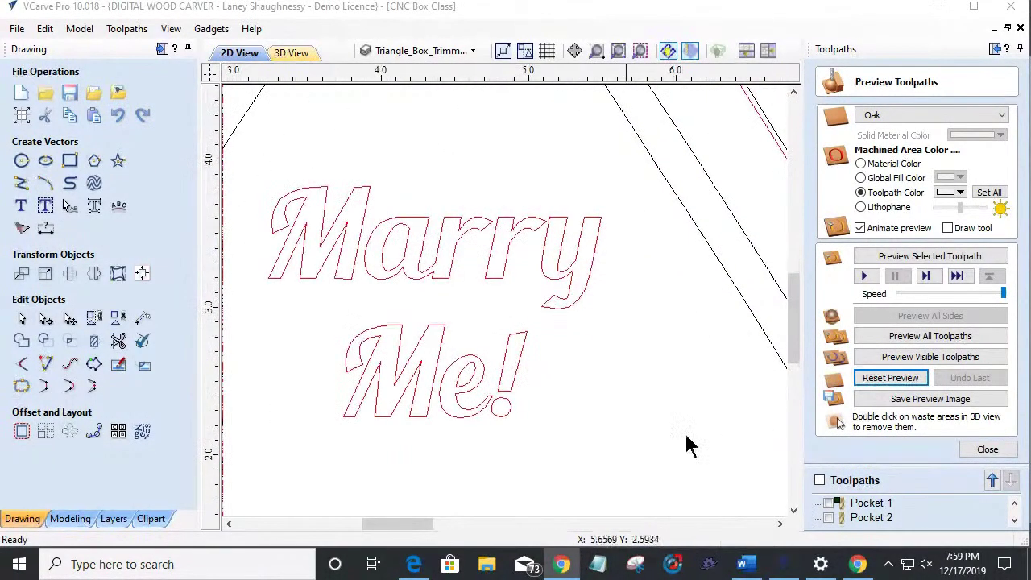
pyautogui.scroll(-2, 866, 522)
pyautogui.click(866, 518)
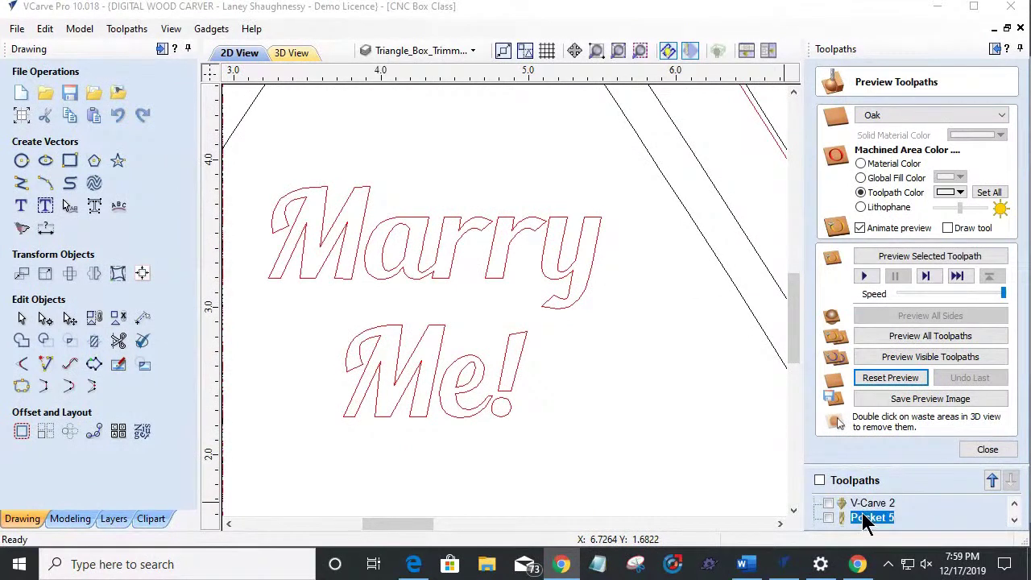
pyautogui.doubleClick(868, 505)
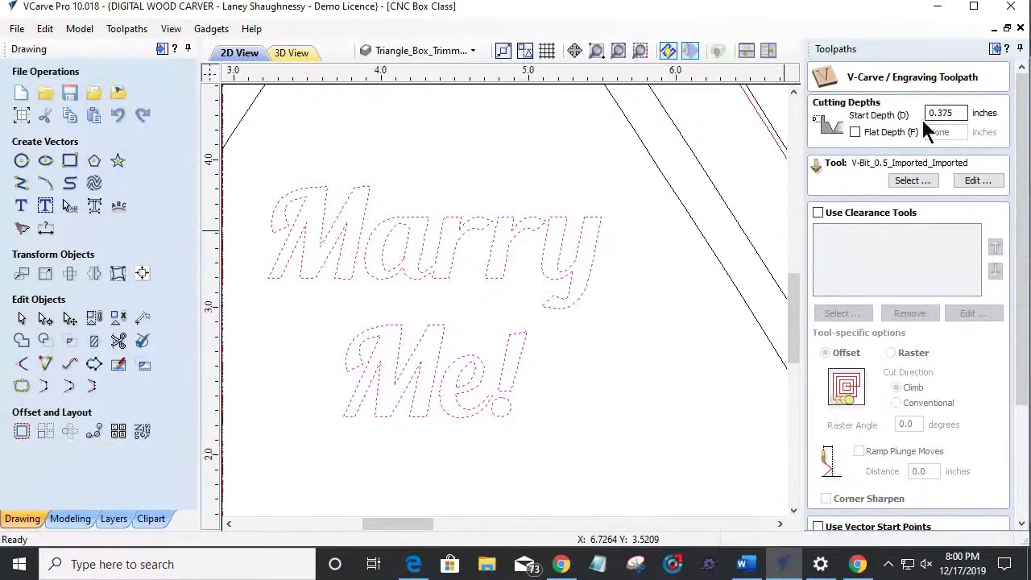
# Step: Set the start depth of the "Marry Me!" V-Carve toolpath to 0.395 inches and recalculate it
pyautogui.moveTo(940, 114); pyautogui.dragTo(956, 117)
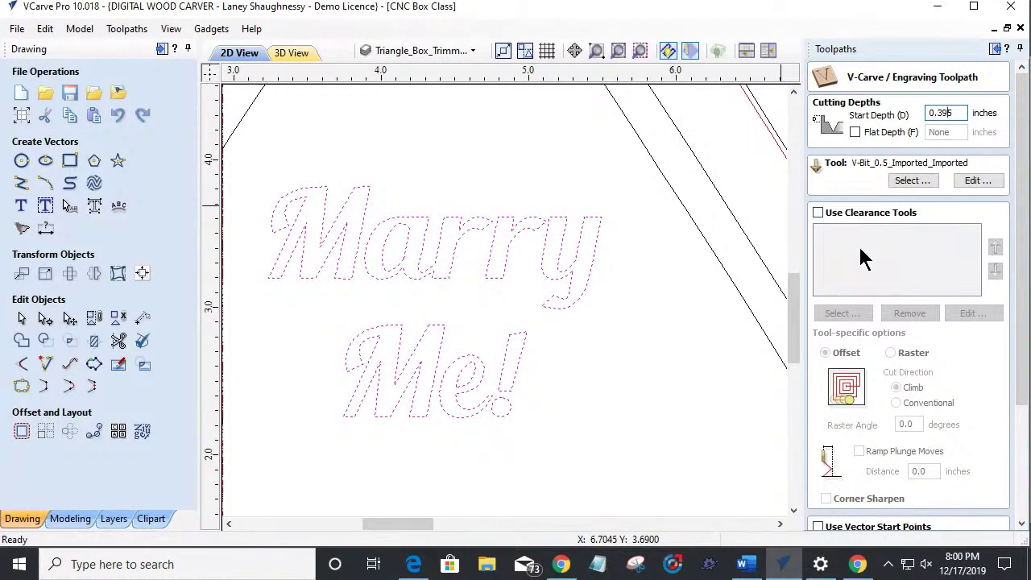
pyautogui.scroll(-3, 857, 442)
pyautogui.scroll(-5, 869, 481)
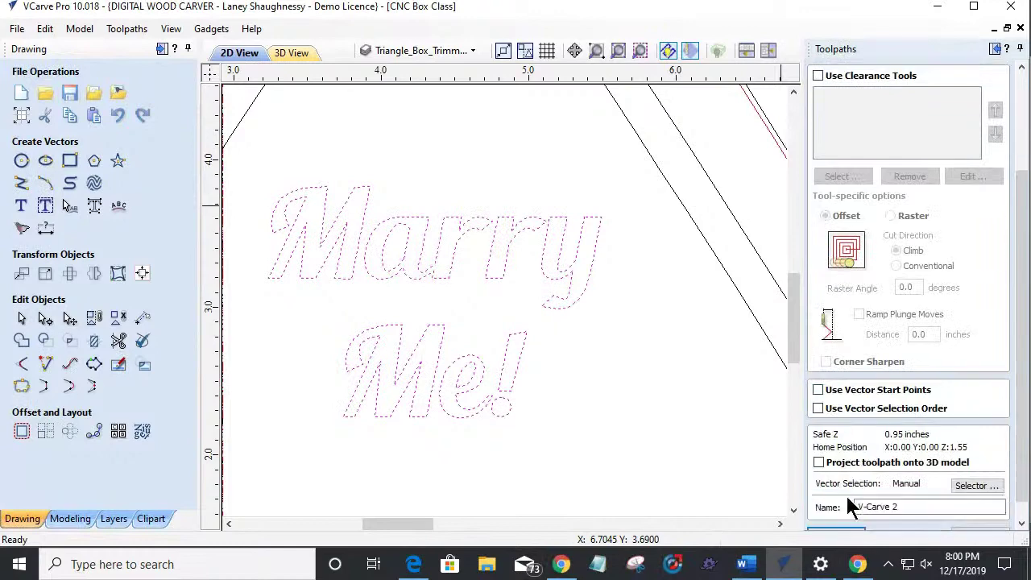
pyautogui.click(838, 517)
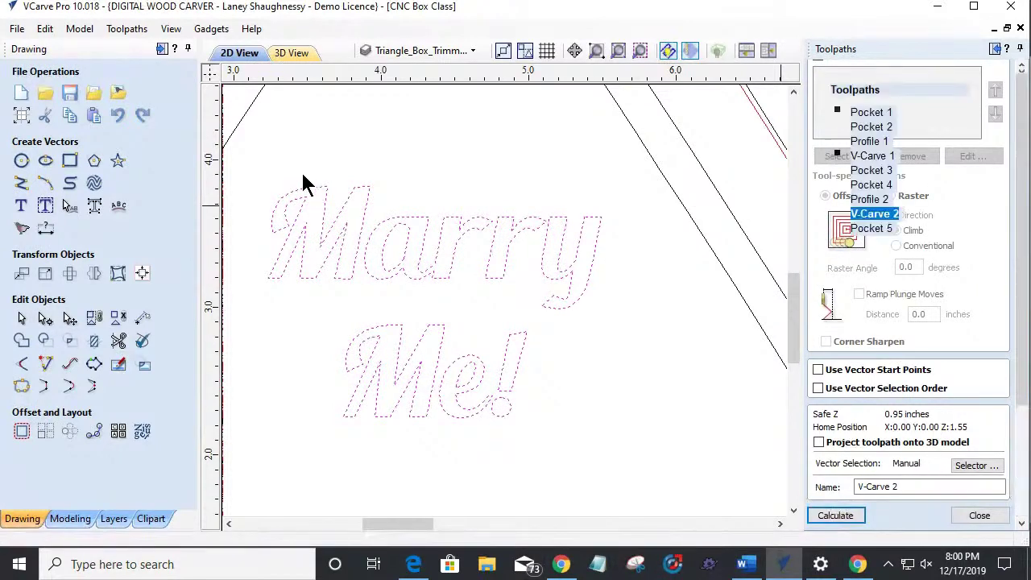
# Step: Show the Pocket 4 and Pocket 5 toolpaths and move V-Carve 2 after Pocket 5 in the toolpath order
pyautogui.scroll(6, 427, 274)
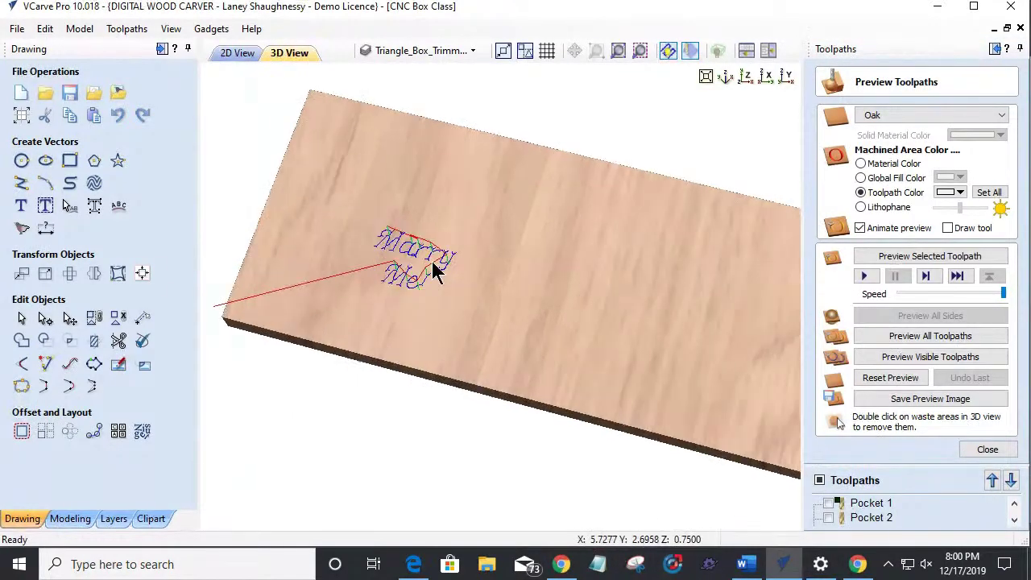
pyautogui.moveTo(479, 317); pyautogui.dragTo(587, 330, button='middle')
pyautogui.scroll(2, 524, 339)
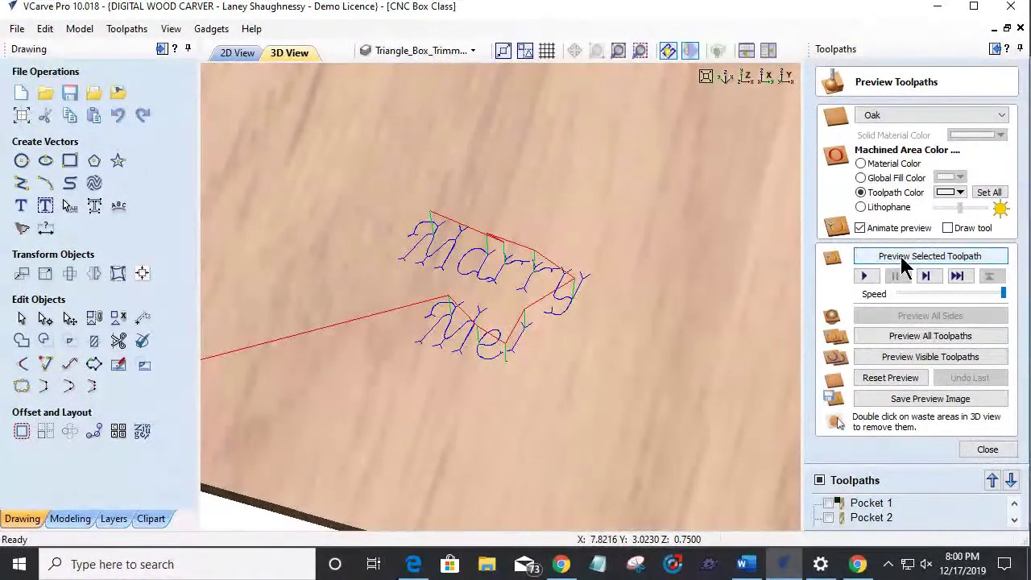
pyautogui.scroll(-1, 841, 507)
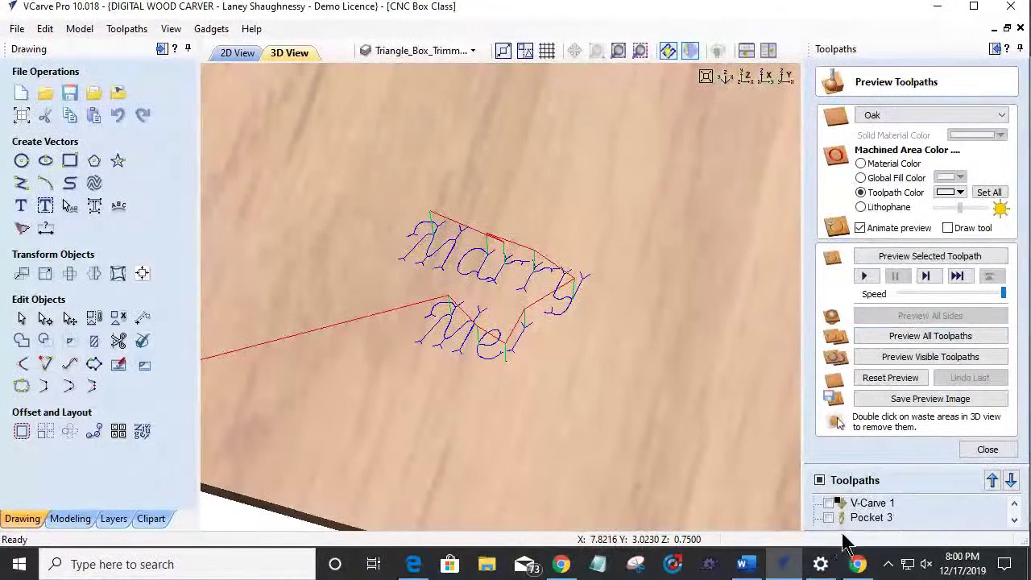
pyautogui.scroll(-1, 841, 515)
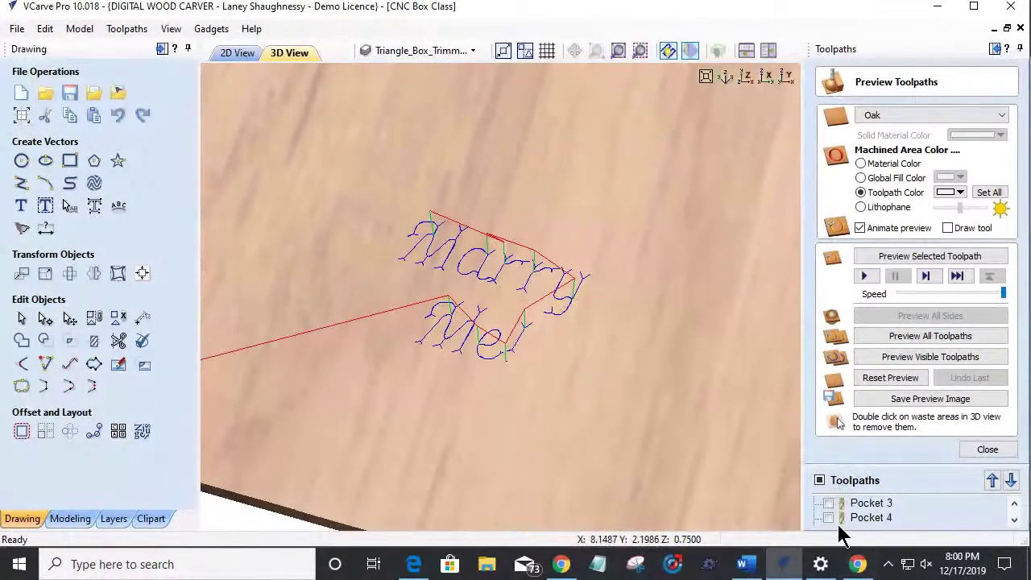
pyautogui.scroll(-1, 839, 527)
pyautogui.scroll(1, 833, 513)
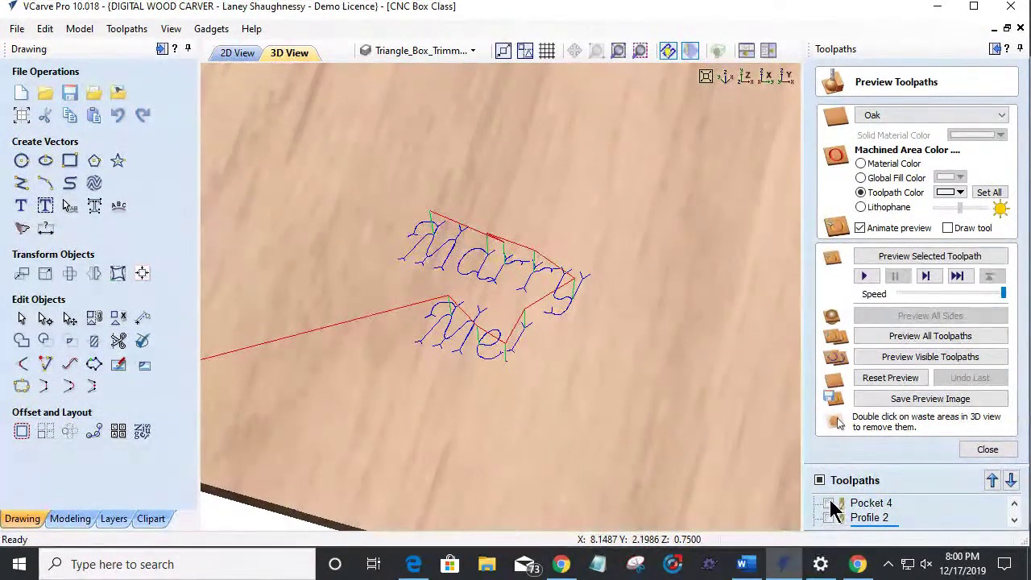
pyautogui.click(832, 503)
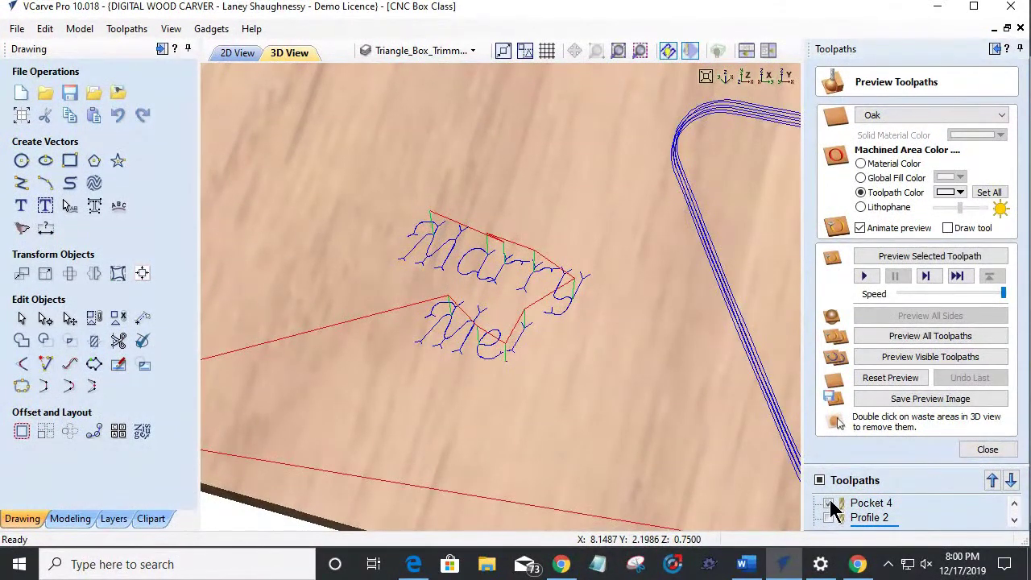
pyautogui.scroll(-2, 831, 506)
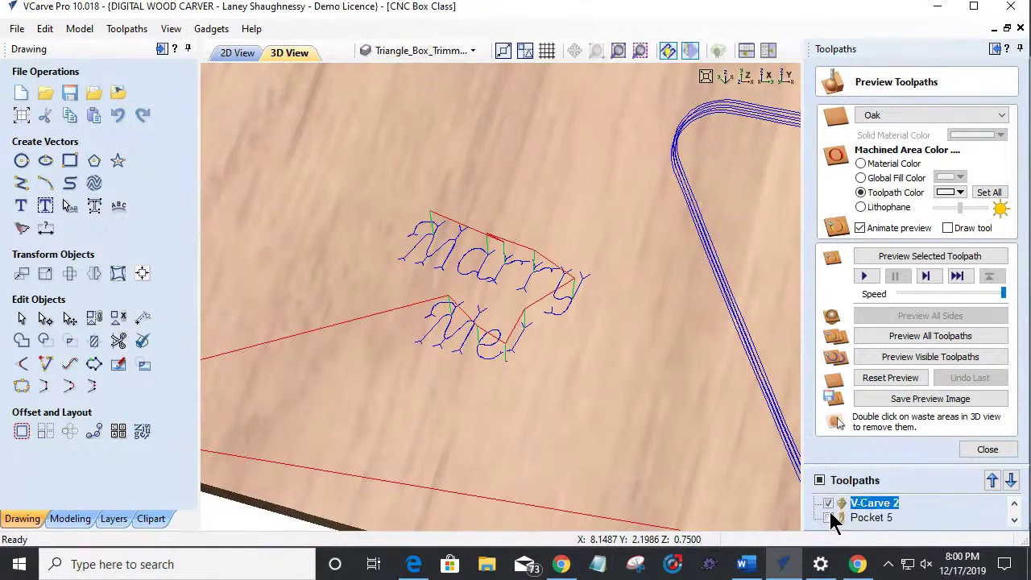
pyautogui.click(830, 514)
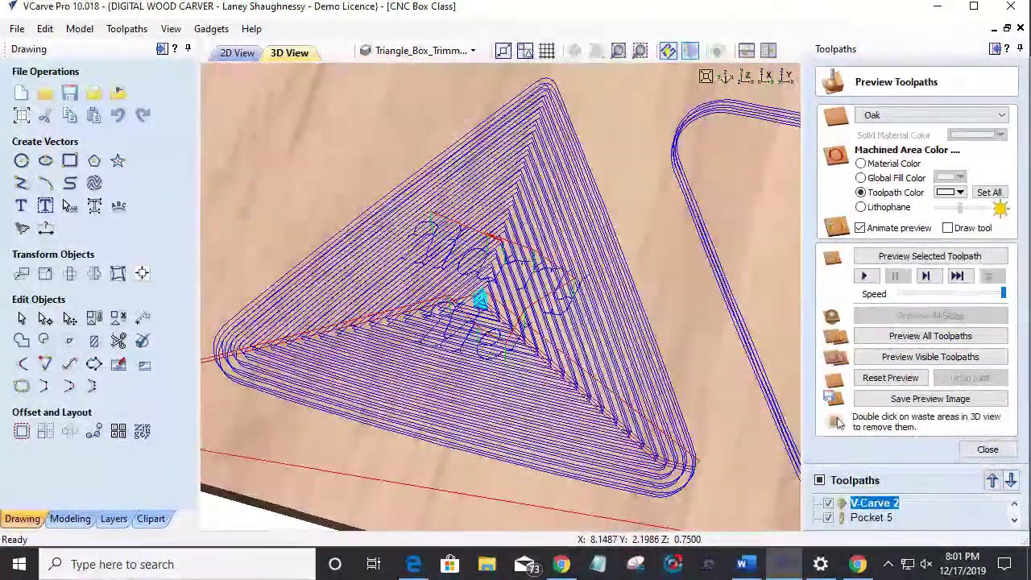
pyautogui.click(1013, 479)
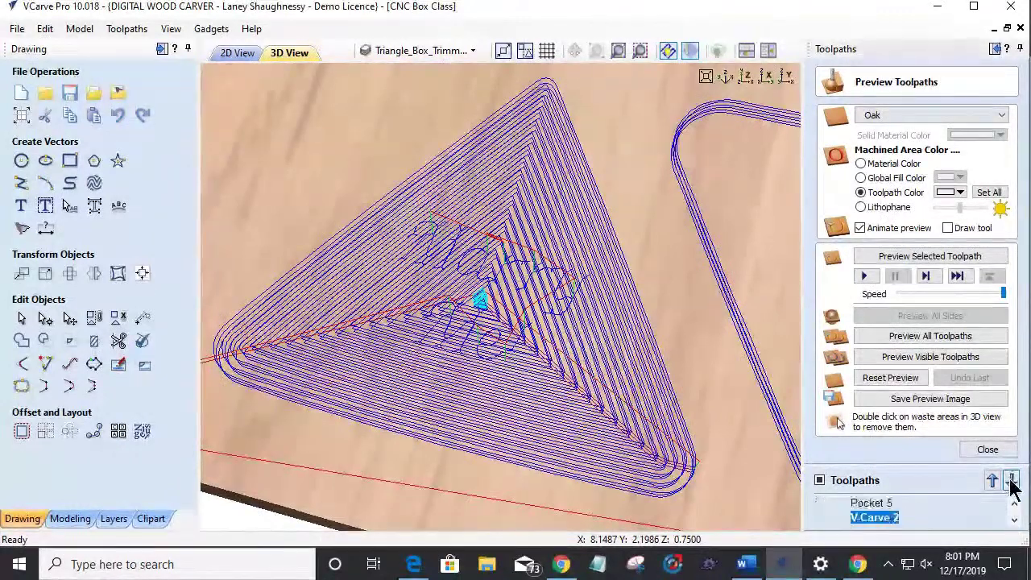
# Step: Set the preview simulation quality to Very High (4 x Slower), then reset the preview and simulate the visible toolpaths
pyautogui.click(910, 362)
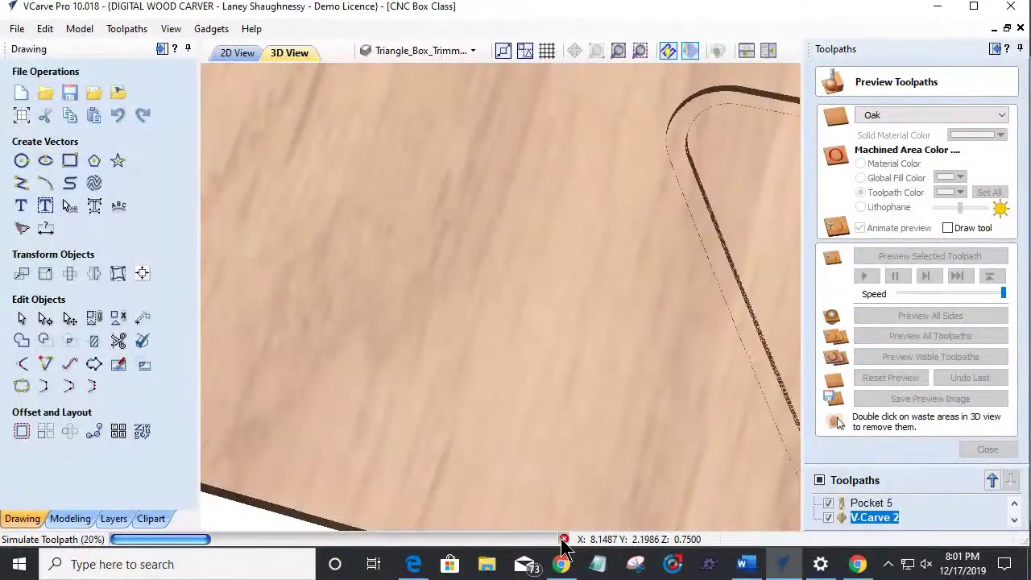
pyautogui.click(170, 29)
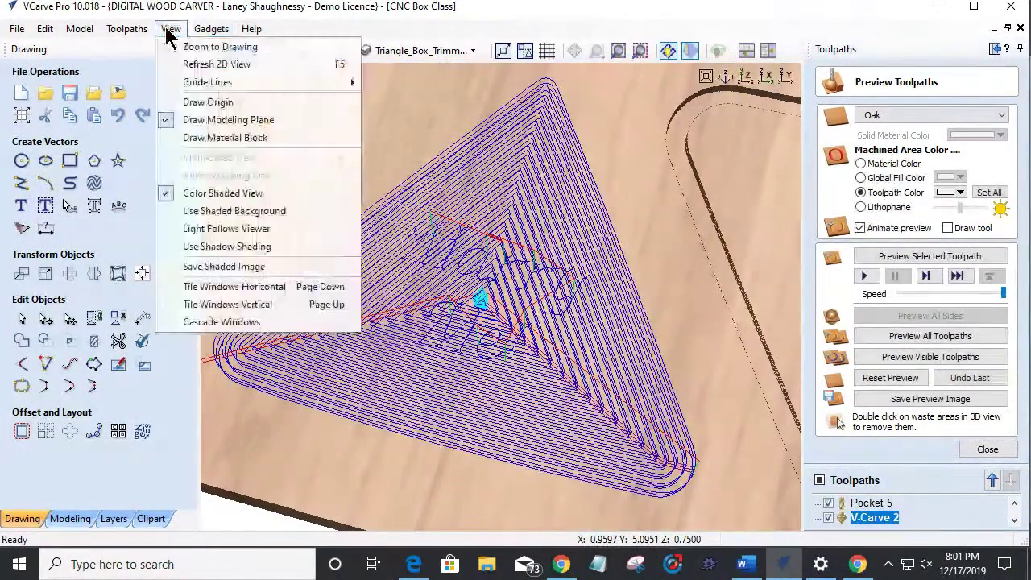
pyautogui.moveTo(126, 28)
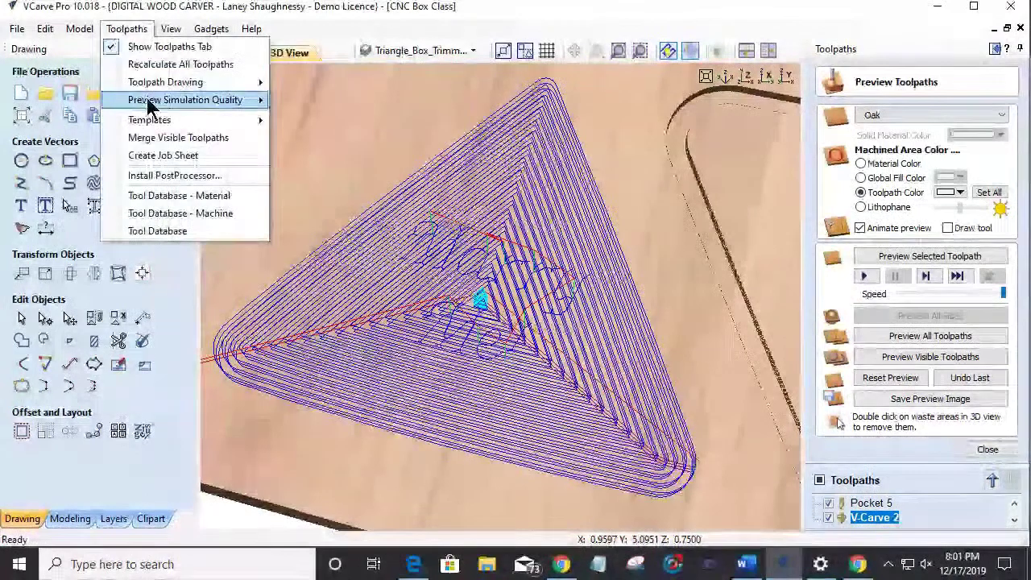
pyautogui.moveTo(186, 100)
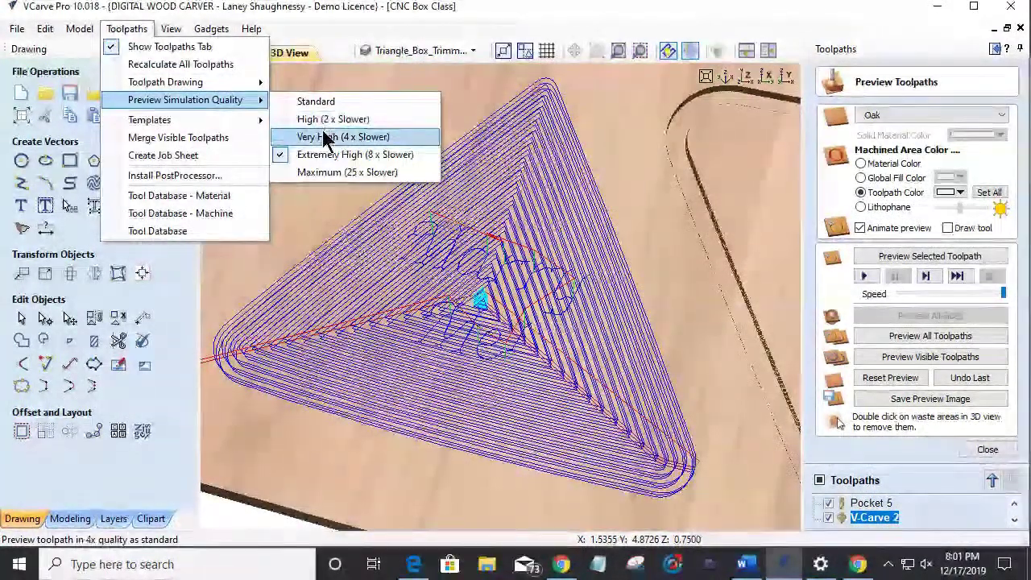
pyautogui.click(327, 137)
pyautogui.click(888, 378)
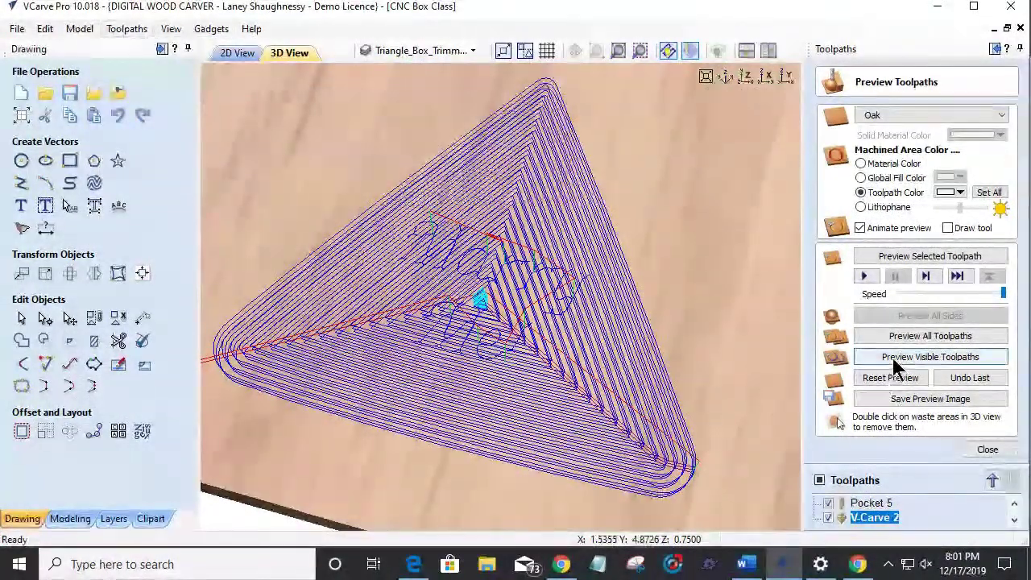
pyautogui.click(894, 359)
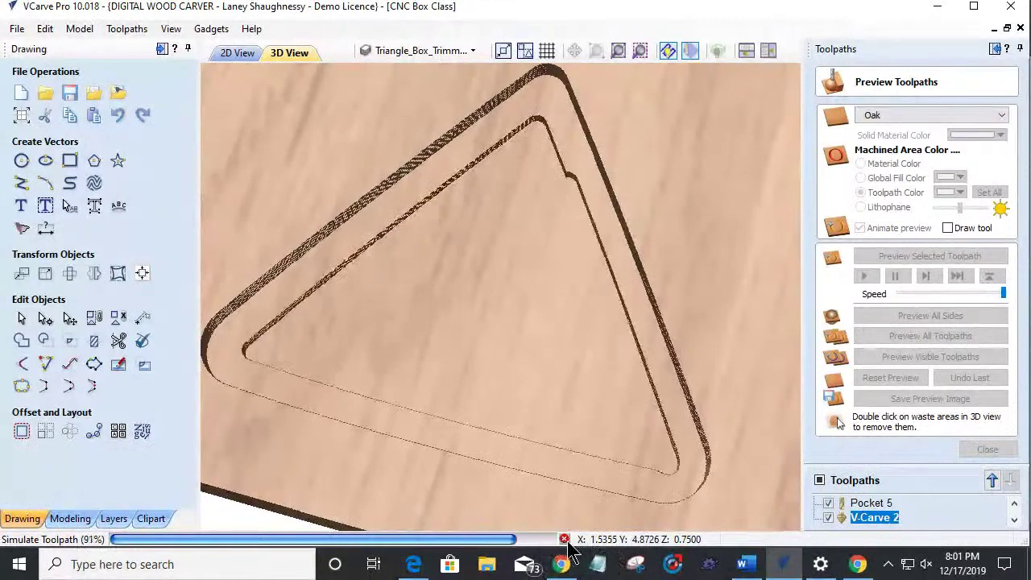
# Step: Set the start depth of V-Carve 2 to 0.375 inches and recalculate the toolpath
pyautogui.doubleClick(878, 518)
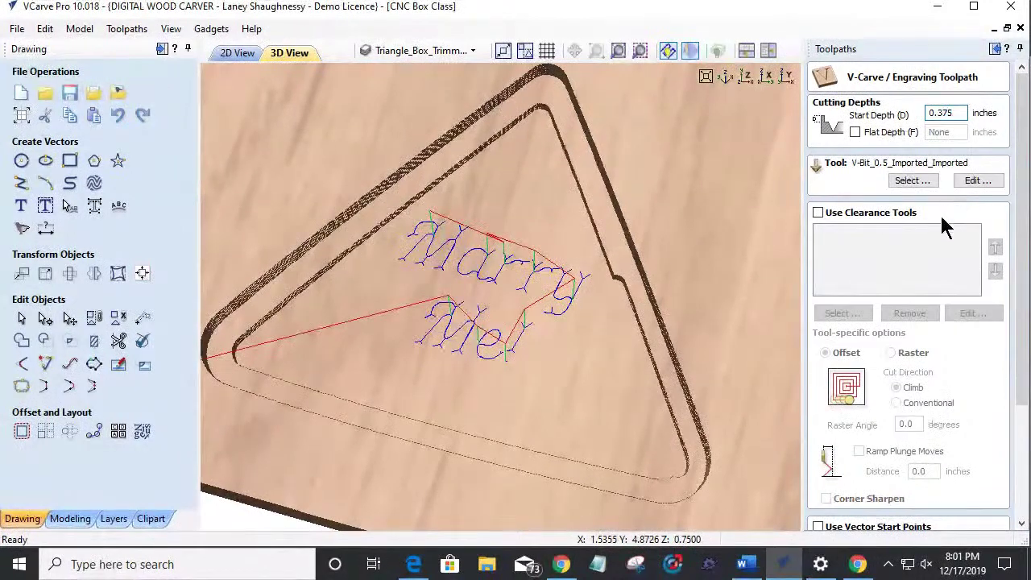
pyautogui.scroll(-5, 860, 498)
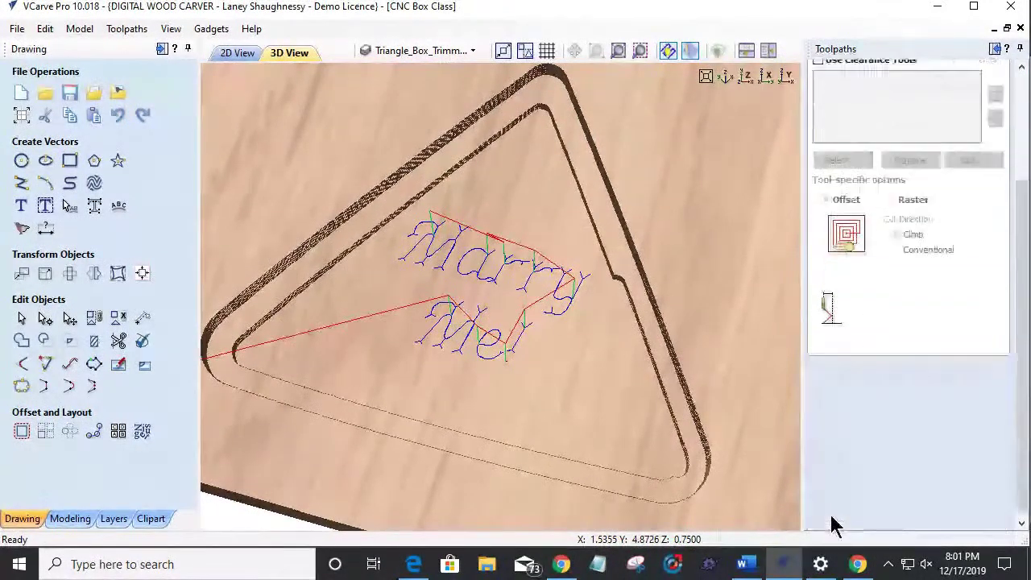
pyautogui.click(835, 520)
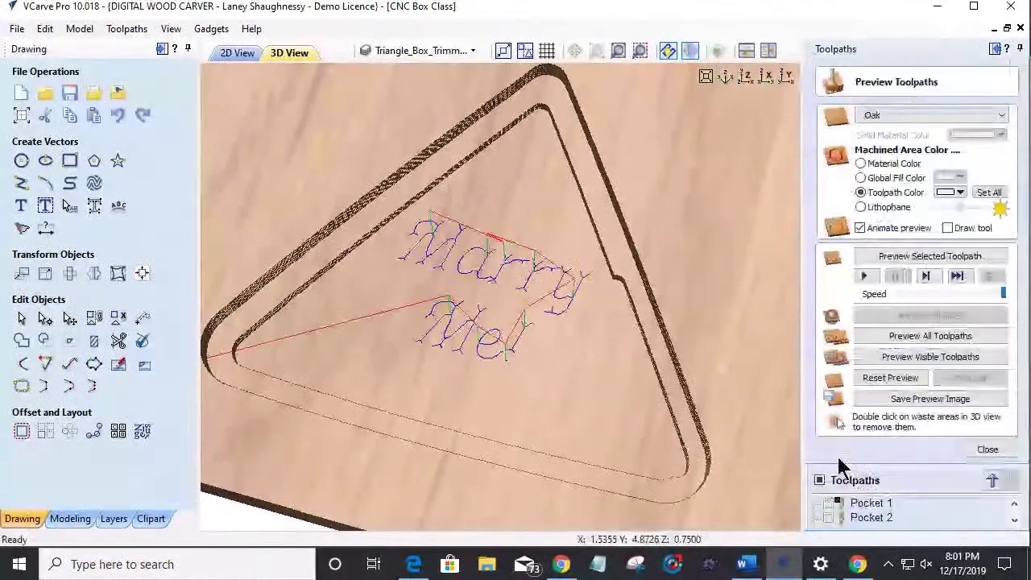
# Step: Show the Pocket 5 and Pocket 4 toolpaths alongside V-Carve 2, reset the preview and simulate the visible toolpaths
pyautogui.scroll(-3, 826, 510)
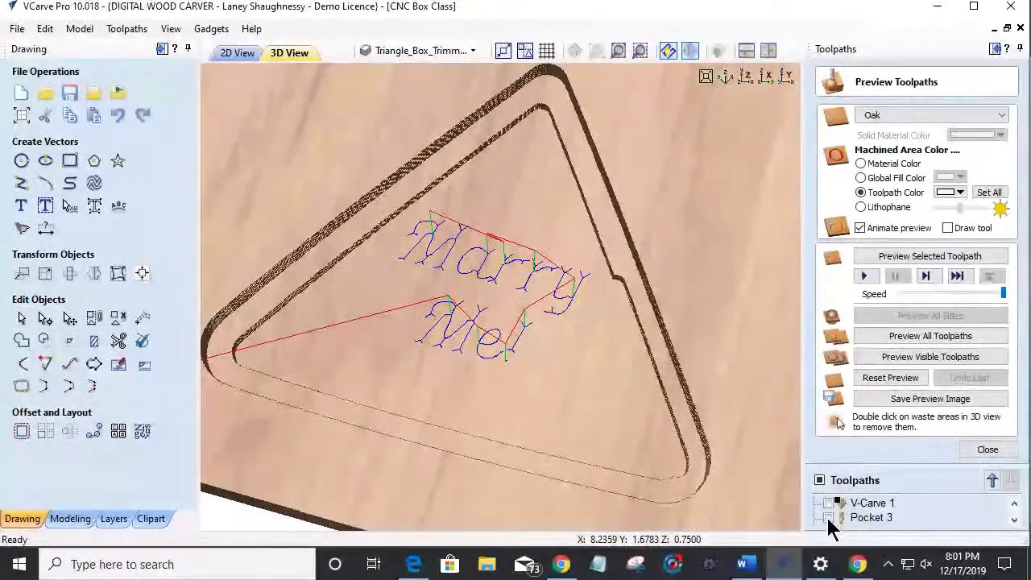
pyautogui.scroll(-1, 832, 531)
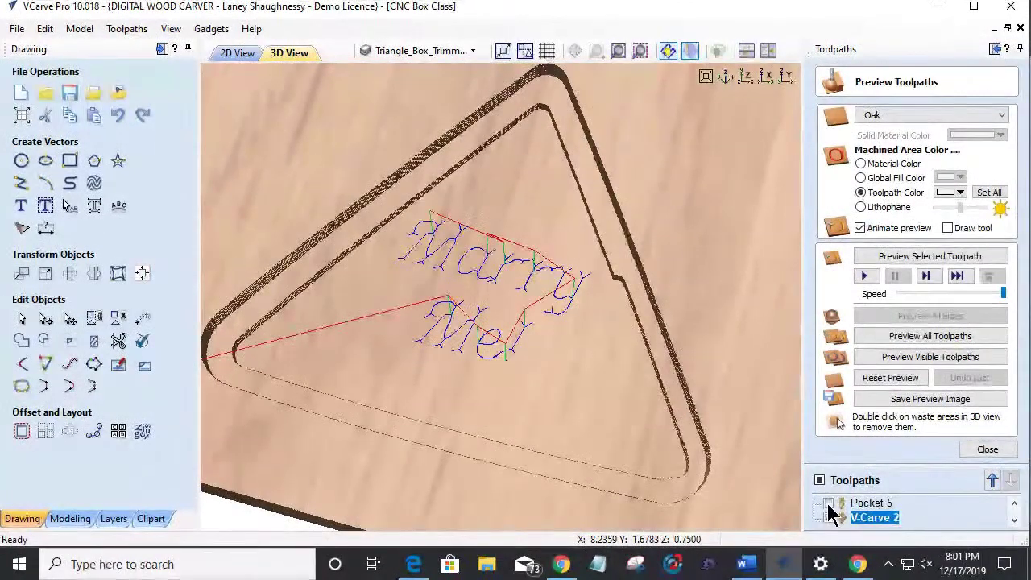
pyautogui.click(830, 519)
pyautogui.scroll(1, 835, 519)
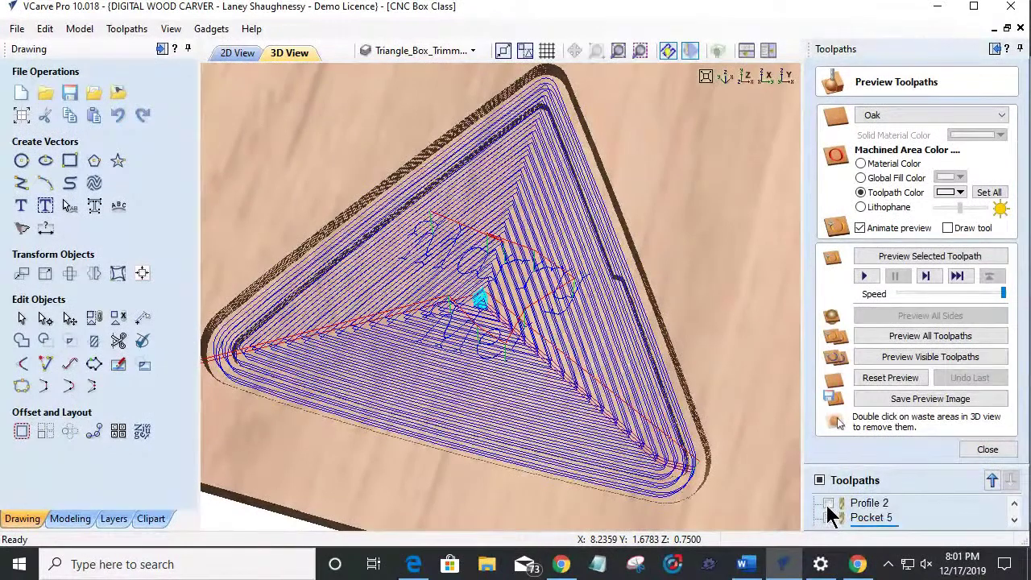
pyautogui.scroll(1, 830, 515)
pyautogui.click(828, 503)
pyautogui.click(890, 377)
pyautogui.click(896, 365)
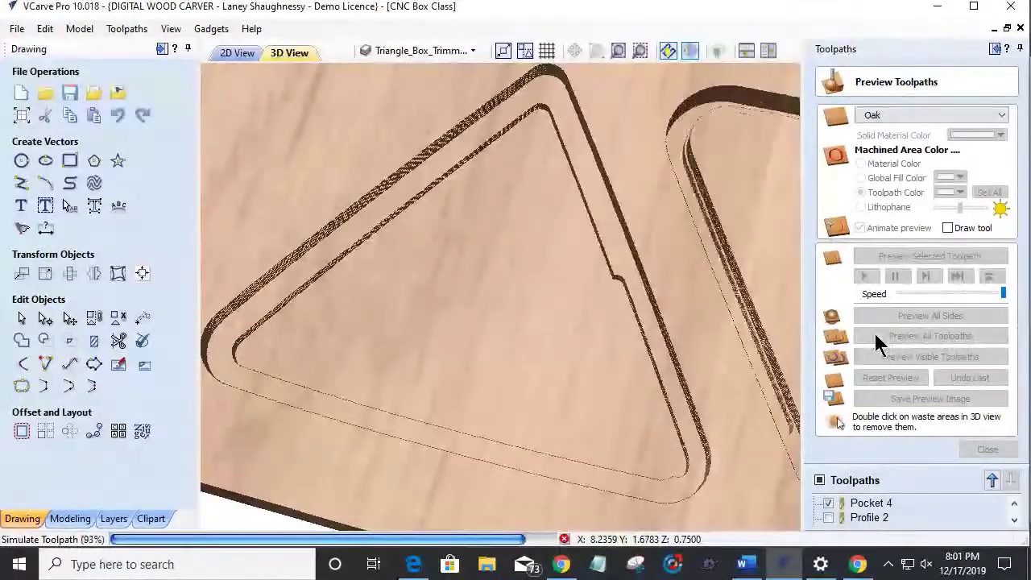
pyautogui.click(876, 335)
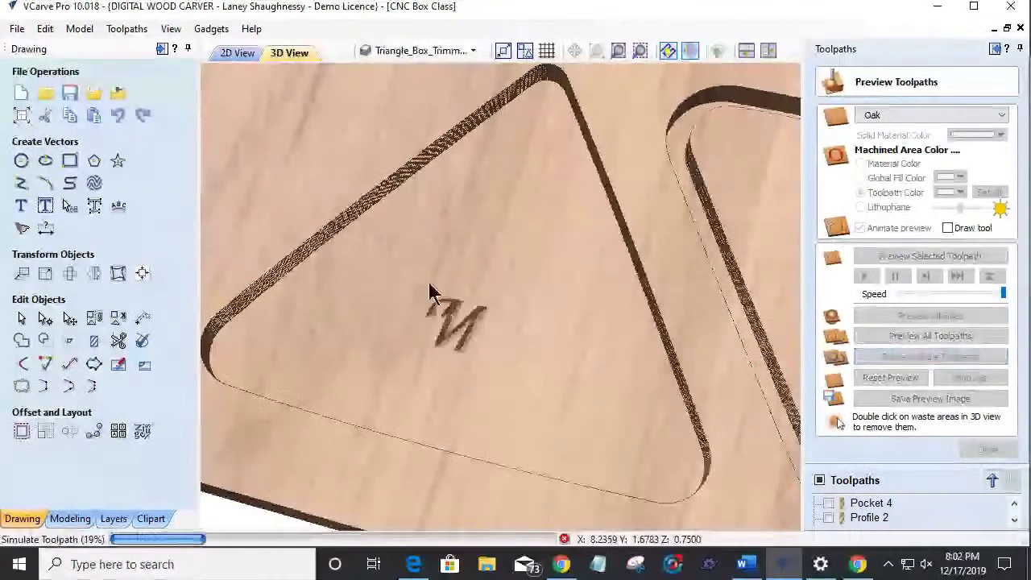
# Step: Inspect the carved "Marry Me!" lettering up close, then increase the V-Carve 2 start depth and recalculate the toolpath
pyautogui.scroll(-3, 492, 322)
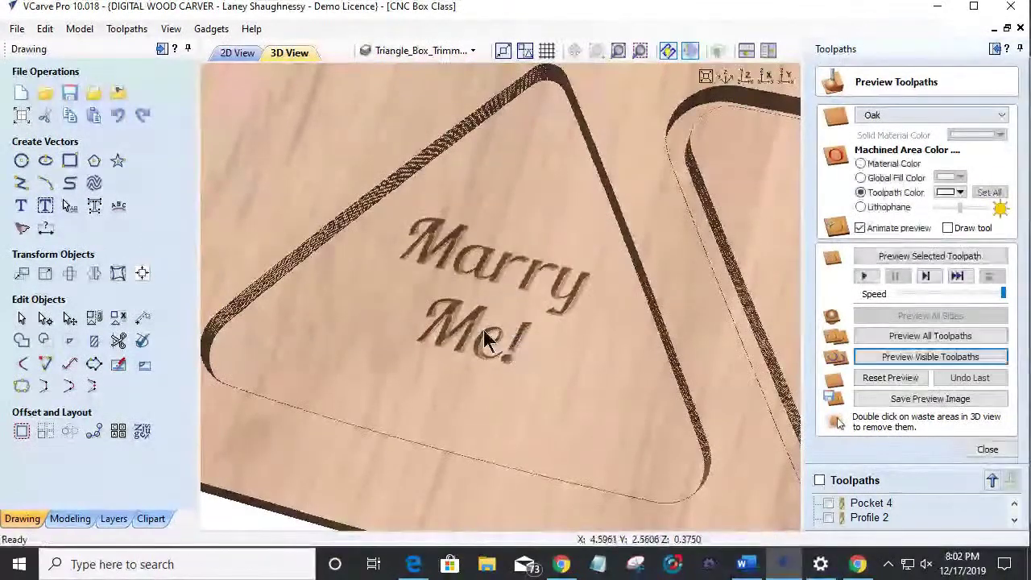
pyautogui.scroll(4, 563, 314)
pyautogui.scroll(3, 574, 300)
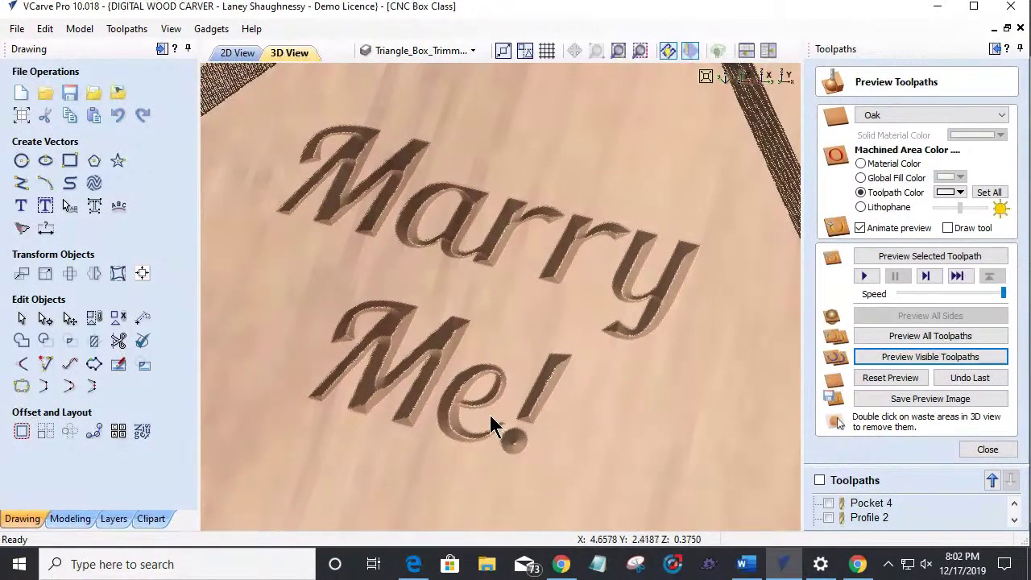
pyautogui.scroll(1, 858, 514)
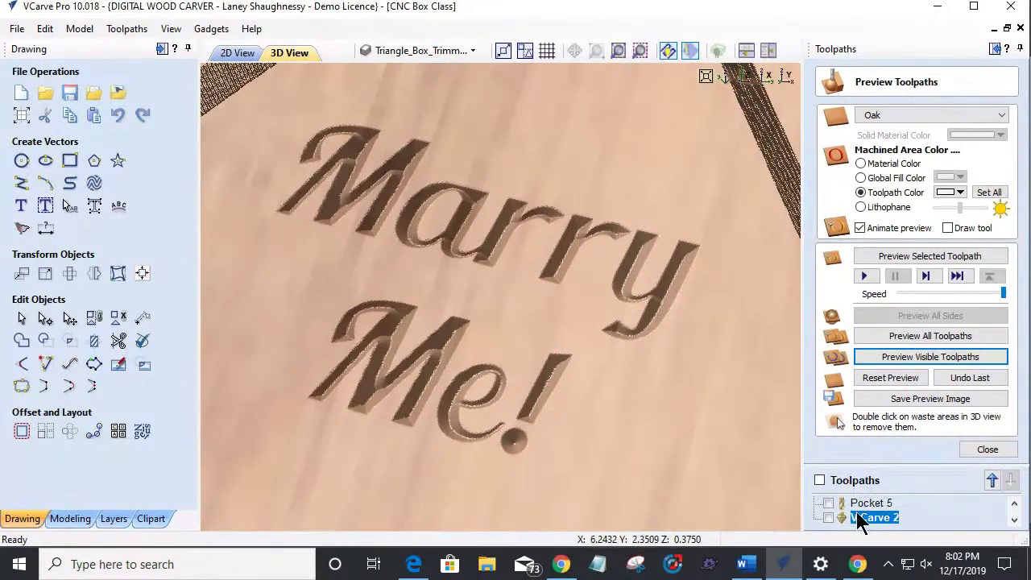
pyautogui.doubleClick(864, 518)
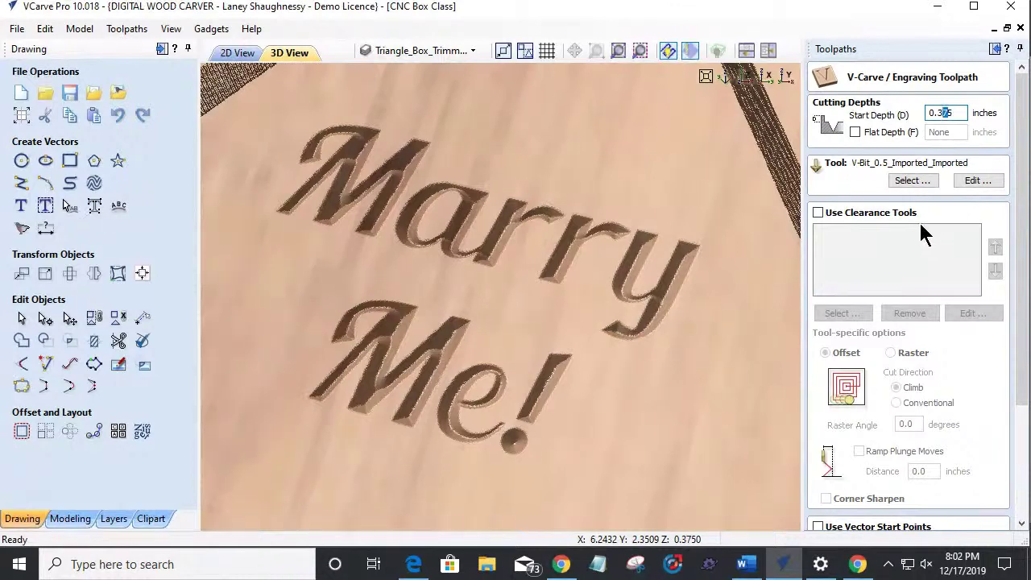
pyautogui.scroll(-5, 819, 493)
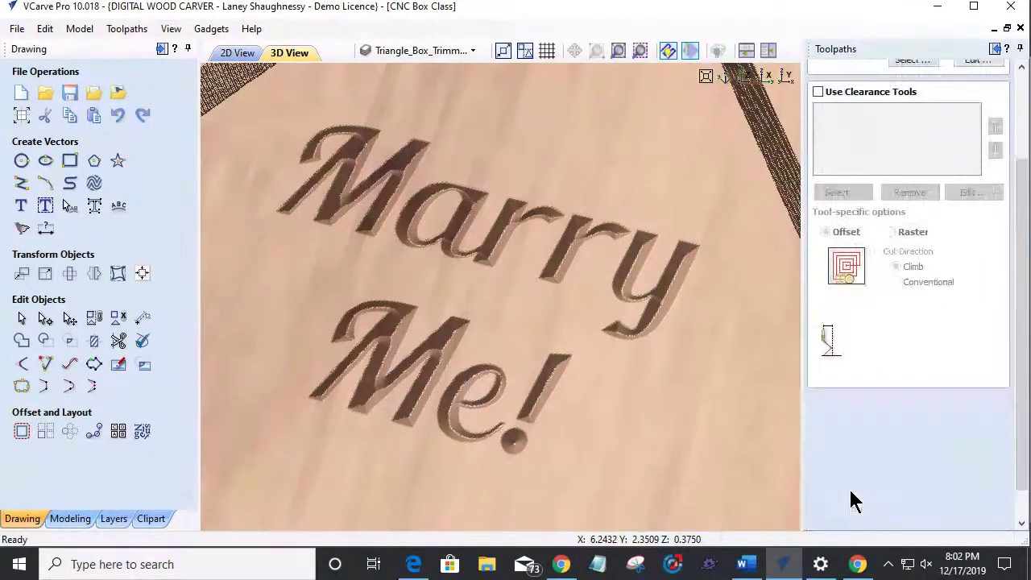
pyautogui.click(845, 515)
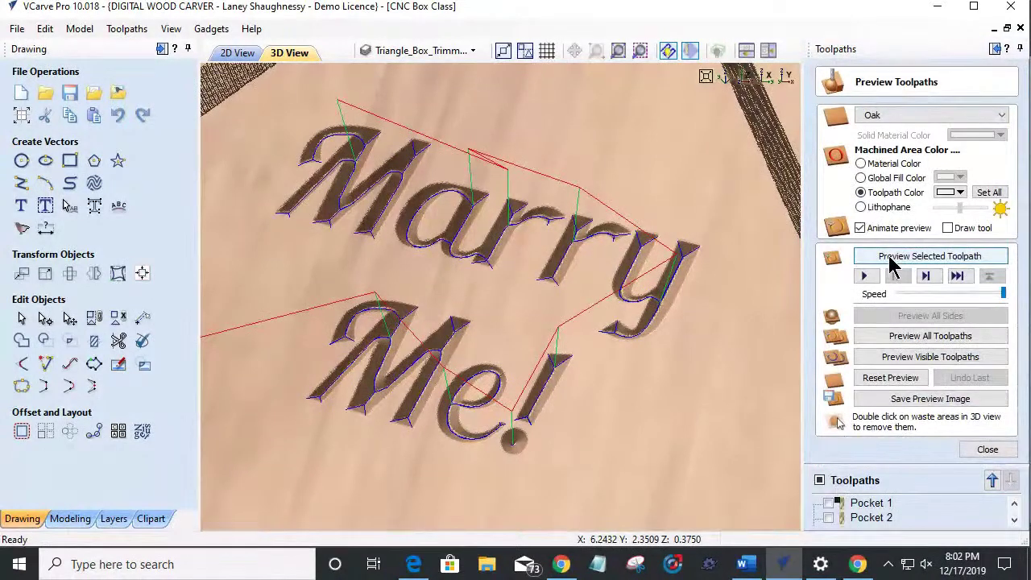
# Step: Preview only the recalculated V-Carve 2 toolpath and examine the carved "Marry Me!" lettering at an angle
pyautogui.click(893, 266)
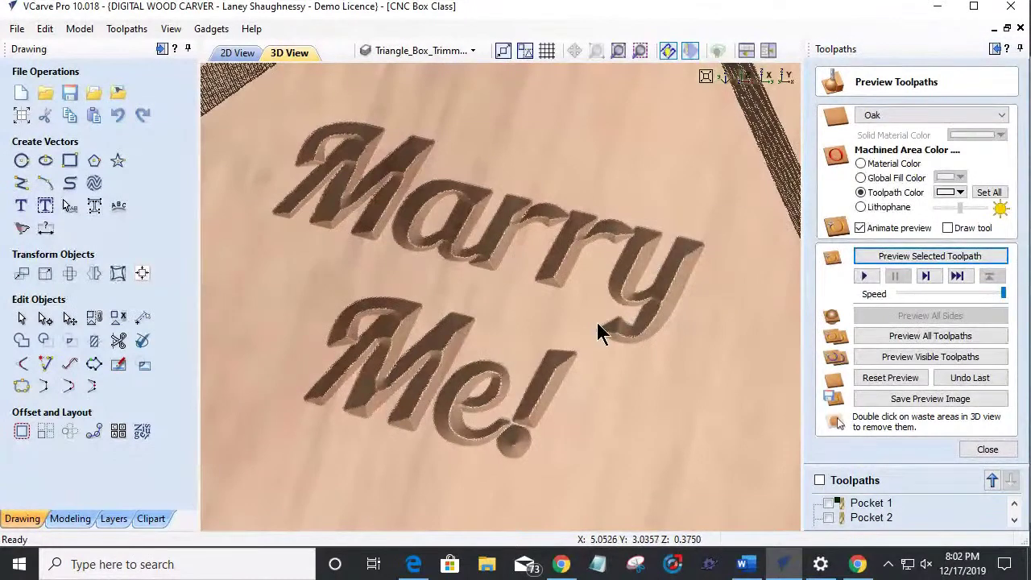
pyautogui.moveTo(499, 459); pyautogui.dragTo(498, 392)
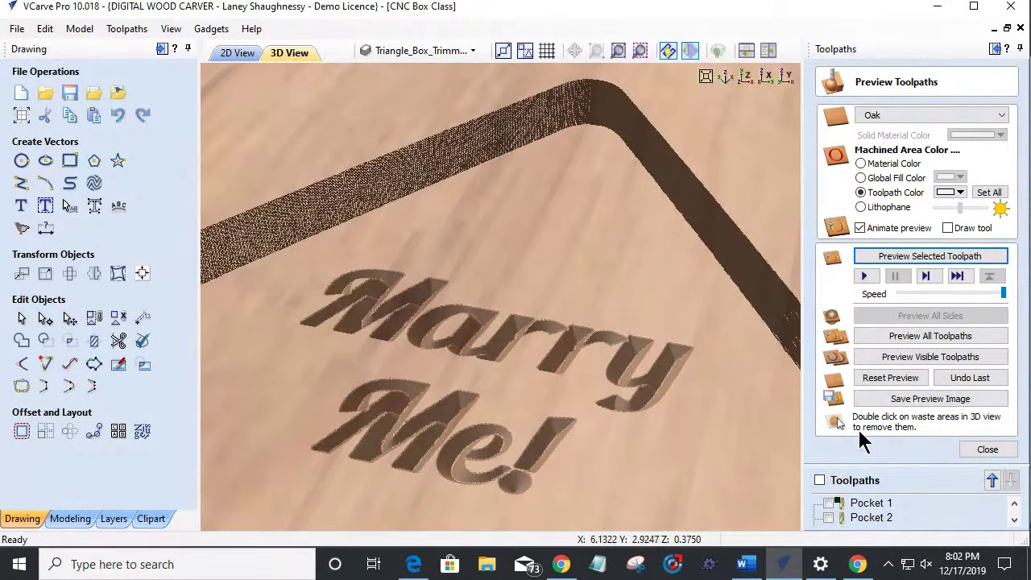
pyautogui.scroll(-1, 852, 496)
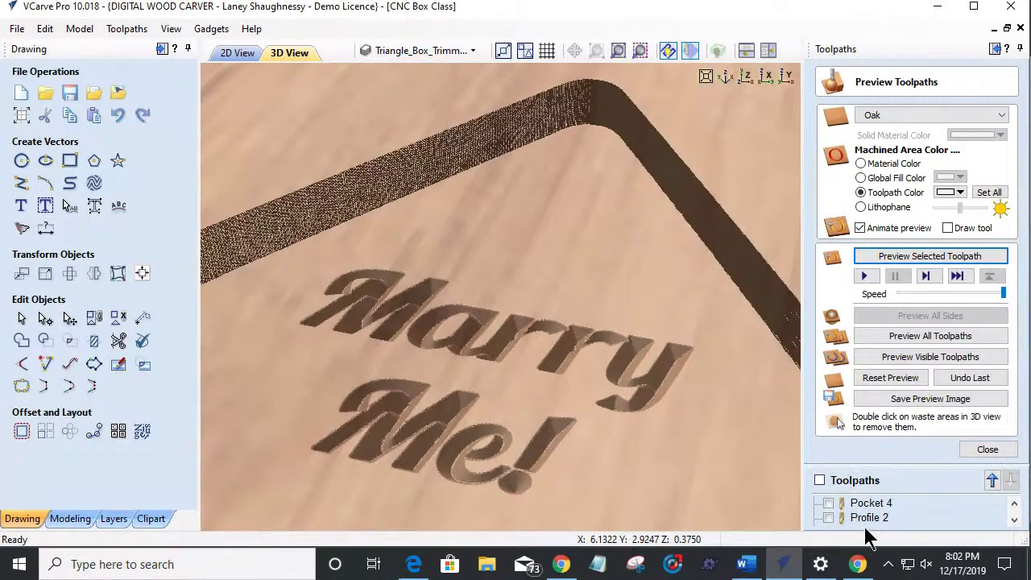
# Step: Open V-Carve 2 for editing and change its tool to V-Bit_0.25_Imported_Imported
pyautogui.moveTo(867, 522)
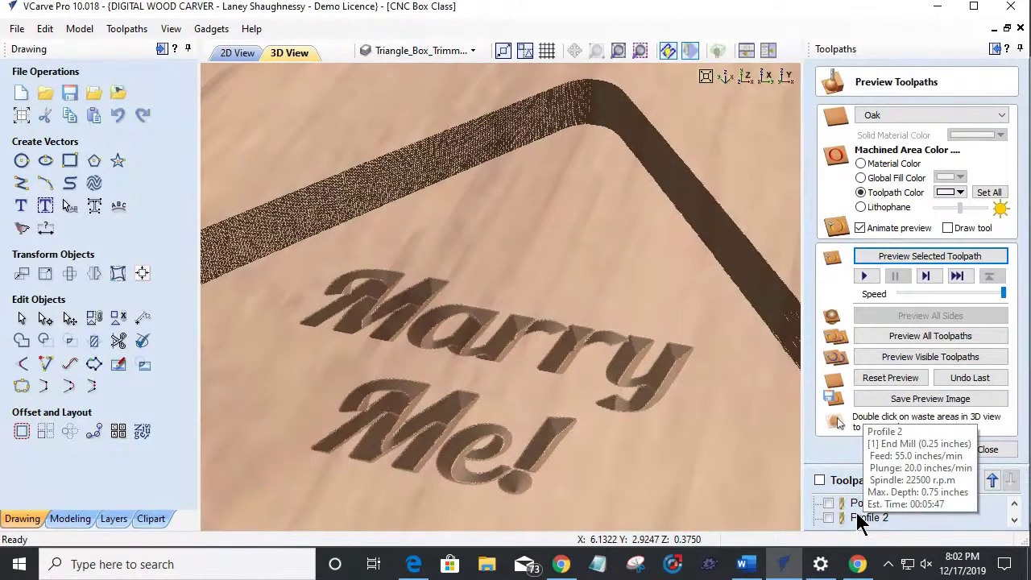
pyautogui.scroll(1, 859, 518)
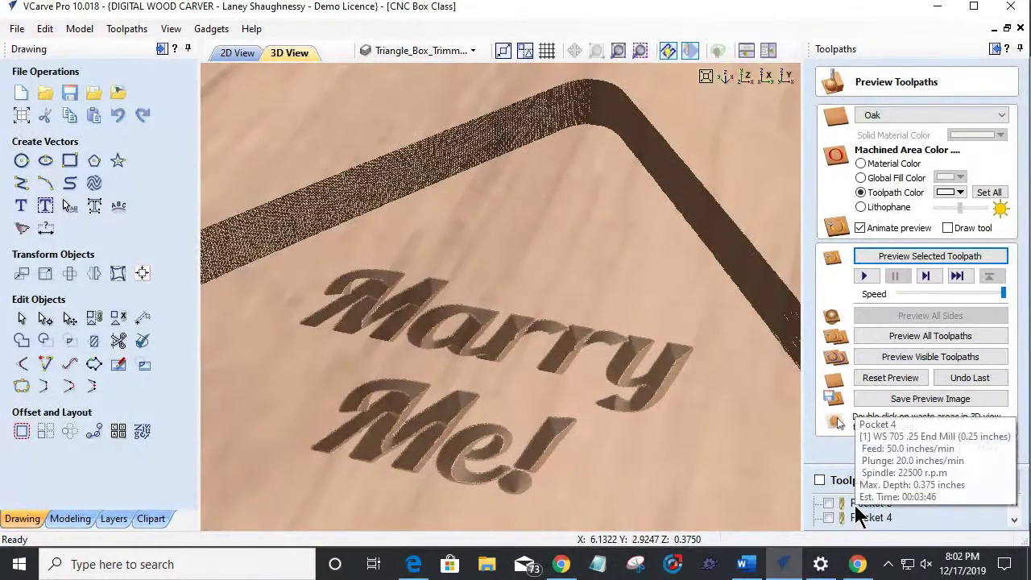
pyautogui.scroll(1, 859, 518)
pyautogui.scroll(-1, 859, 520)
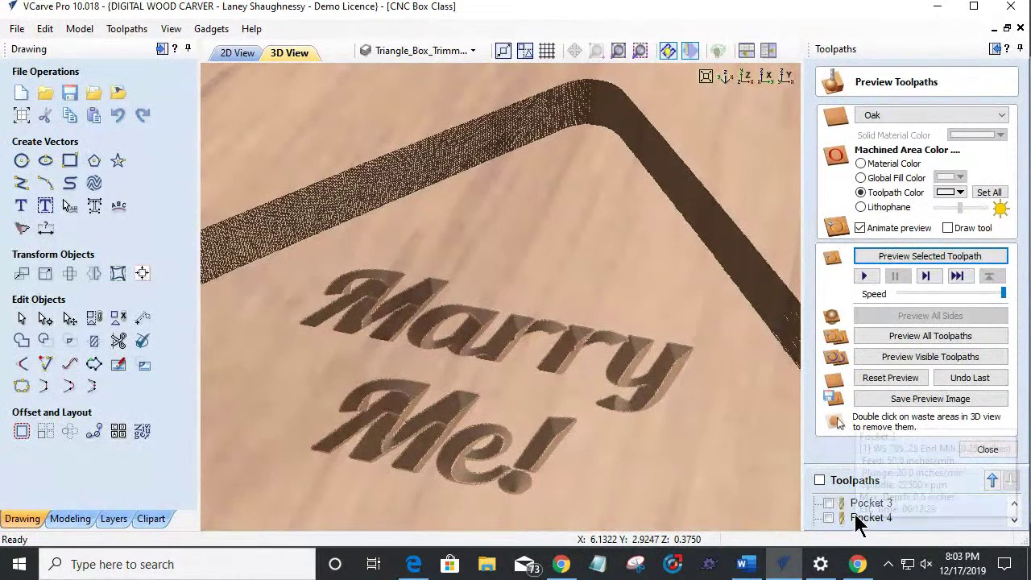
pyautogui.press('Escape')
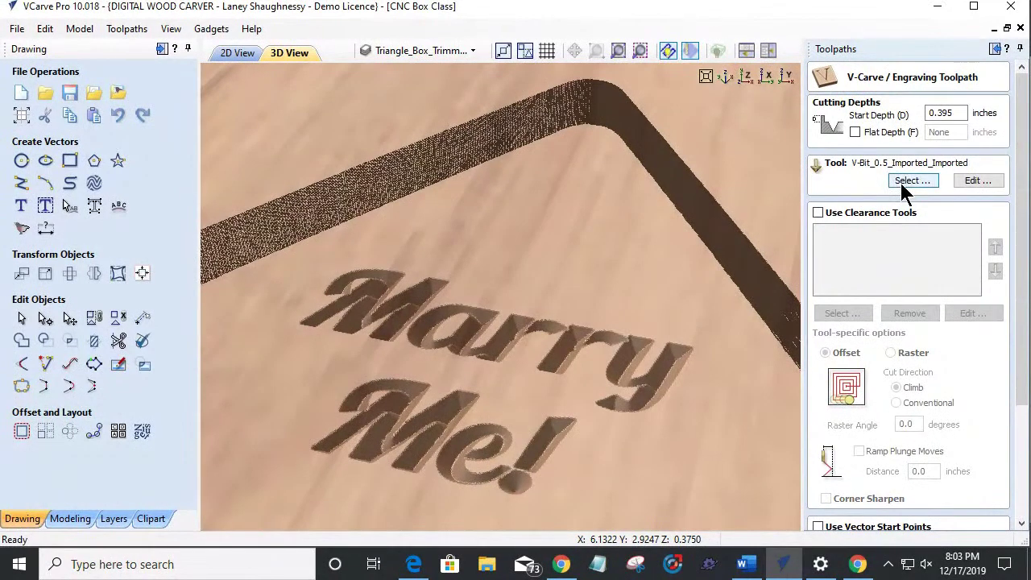
pyautogui.click(906, 180)
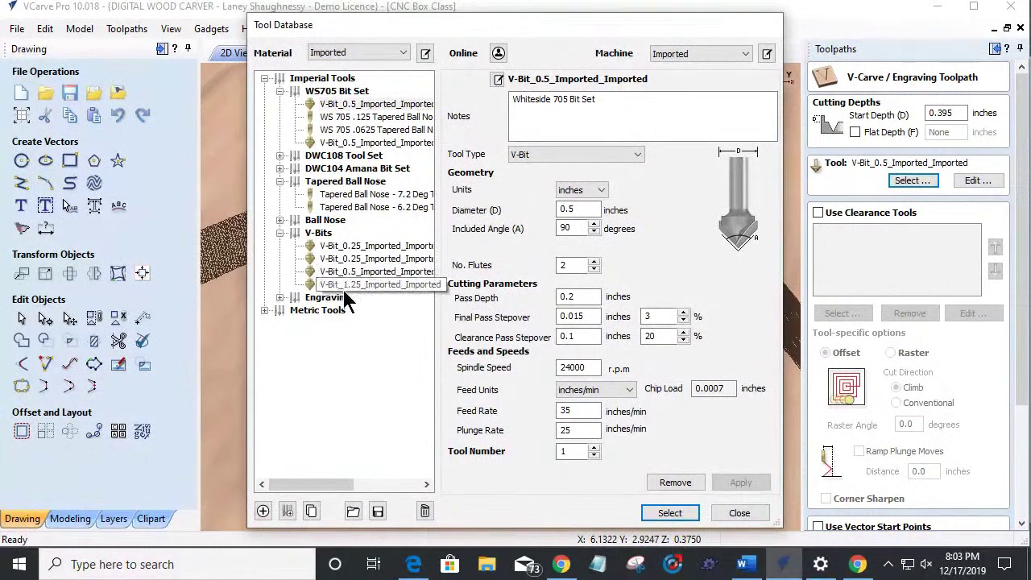
pyautogui.click(352, 244)
pyautogui.click(661, 520)
pyautogui.scroll(-4, 848, 417)
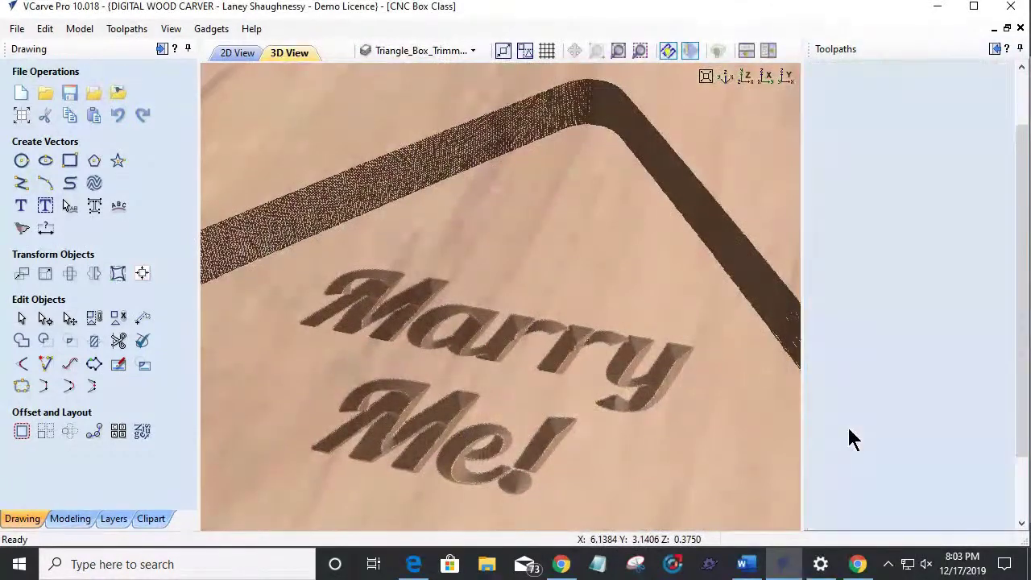
pyautogui.scroll(4, 846, 459)
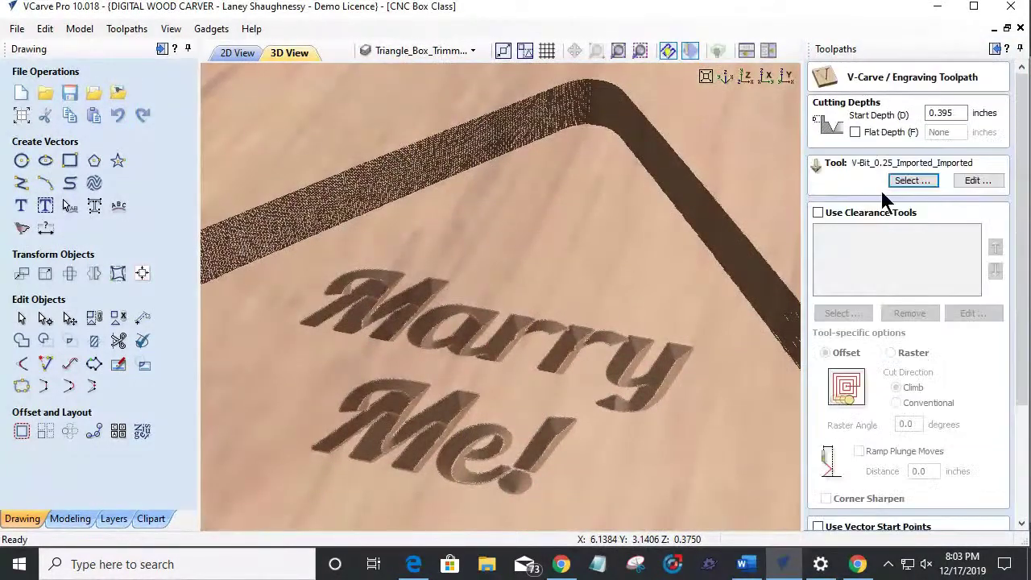
# Step: Set the V-Carve 2 start depth to 0.375 inches and try to recalculate the toolpath
pyautogui.moveTo(943, 114); pyautogui.dragTo(956, 114)
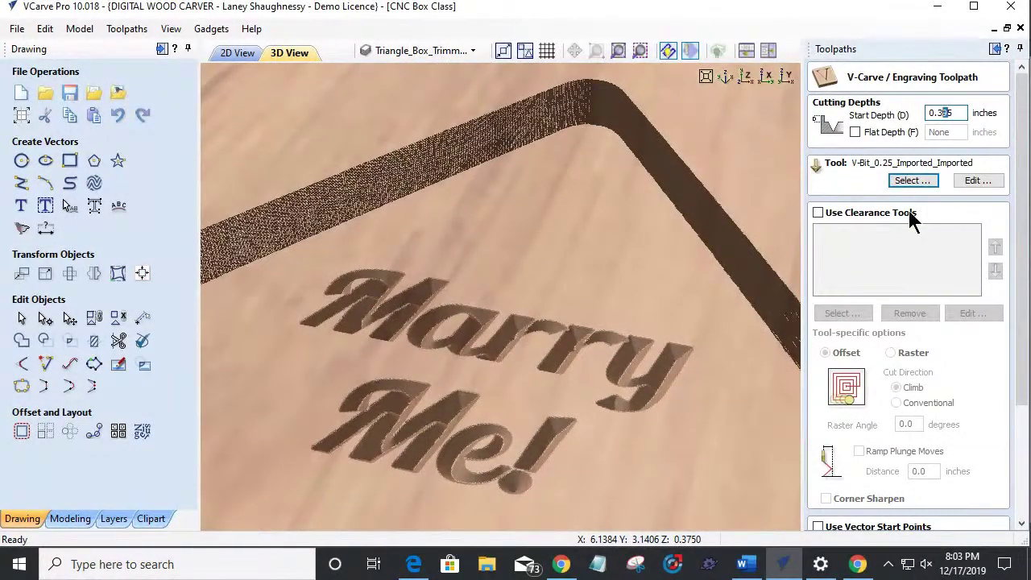
pyautogui.write('7')
pyautogui.scroll(-5, 919, 258)
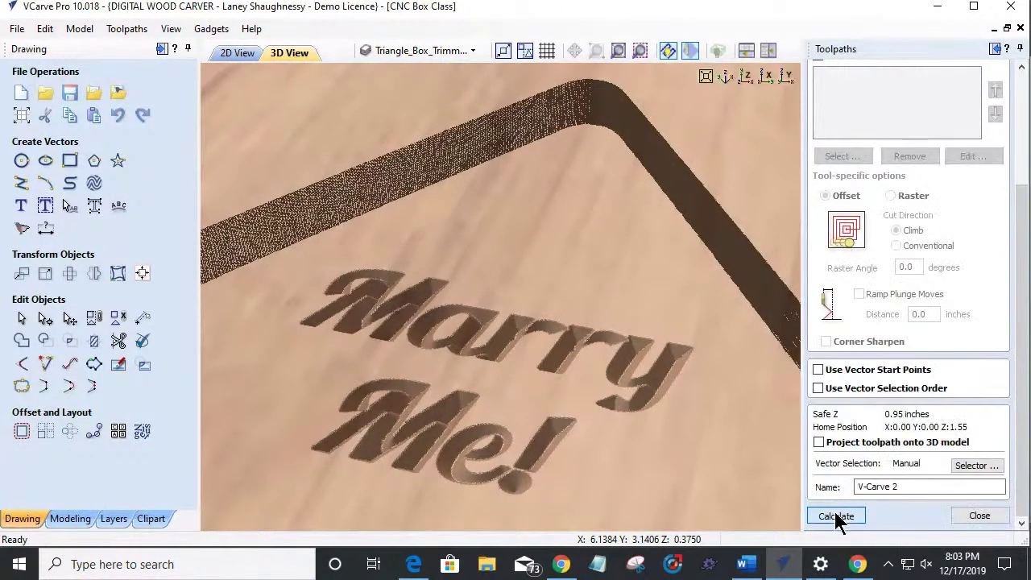
pyautogui.click(834, 514)
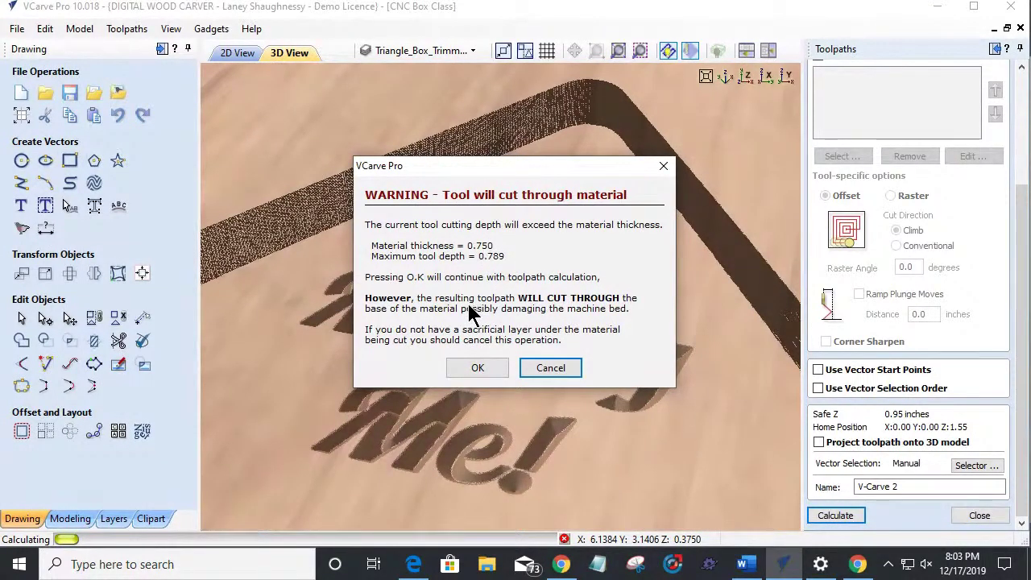
pyautogui.click(533, 369)
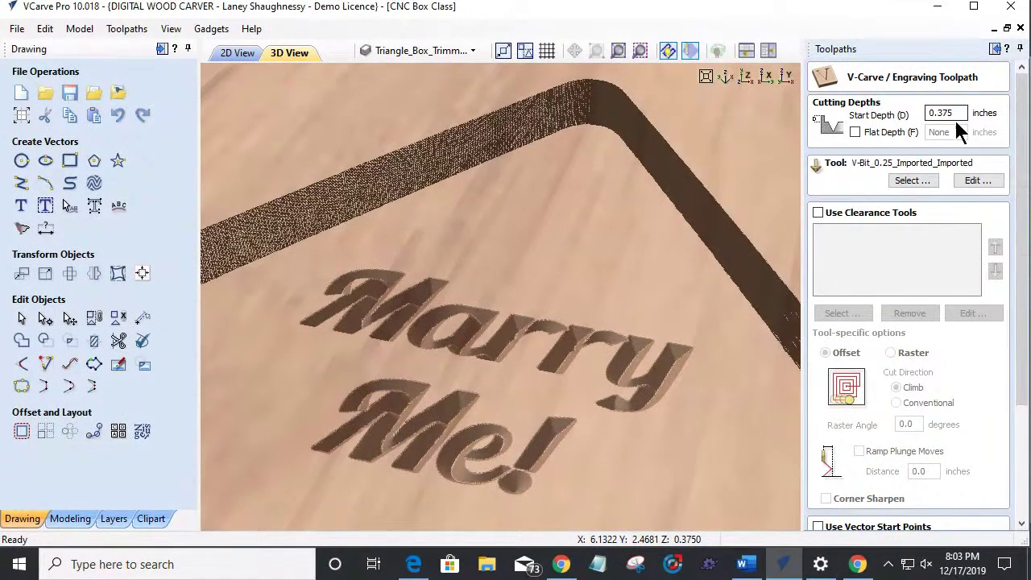
# Step: Enable a flat depth of 0.25 inches for V-Carve 2 and recalculate the toolpath
pyautogui.click(856, 131)
pyautogui.doubleClick(953, 132)
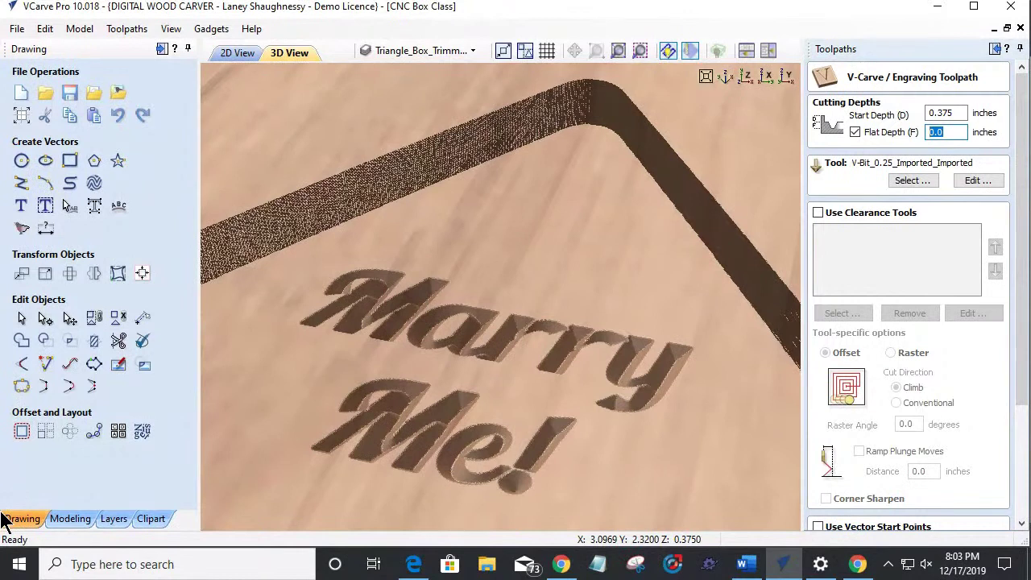
pyautogui.write('.')
pyautogui.write('25')
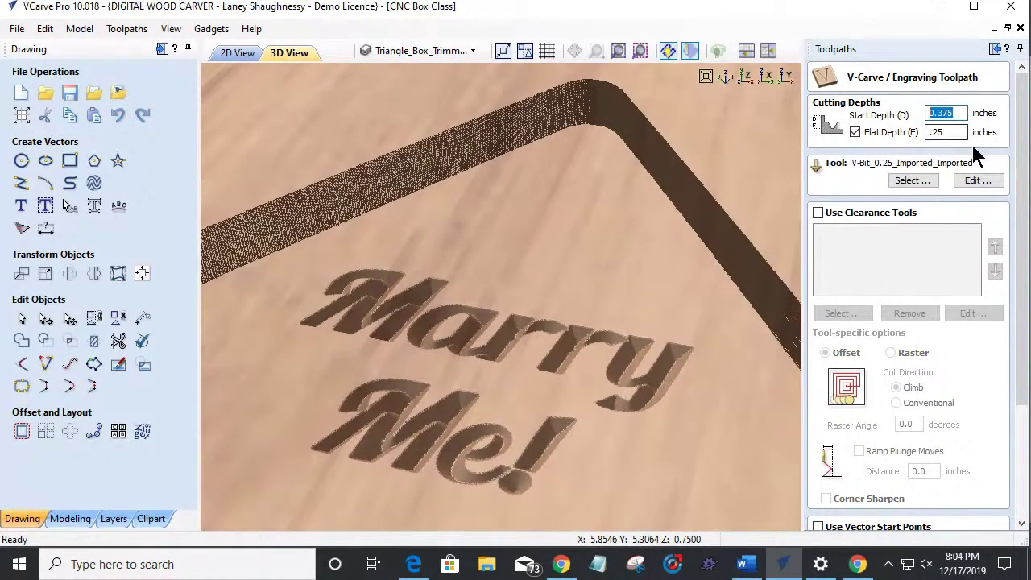
pyautogui.moveTo(957, 133); pyautogui.dragTo(925, 134)
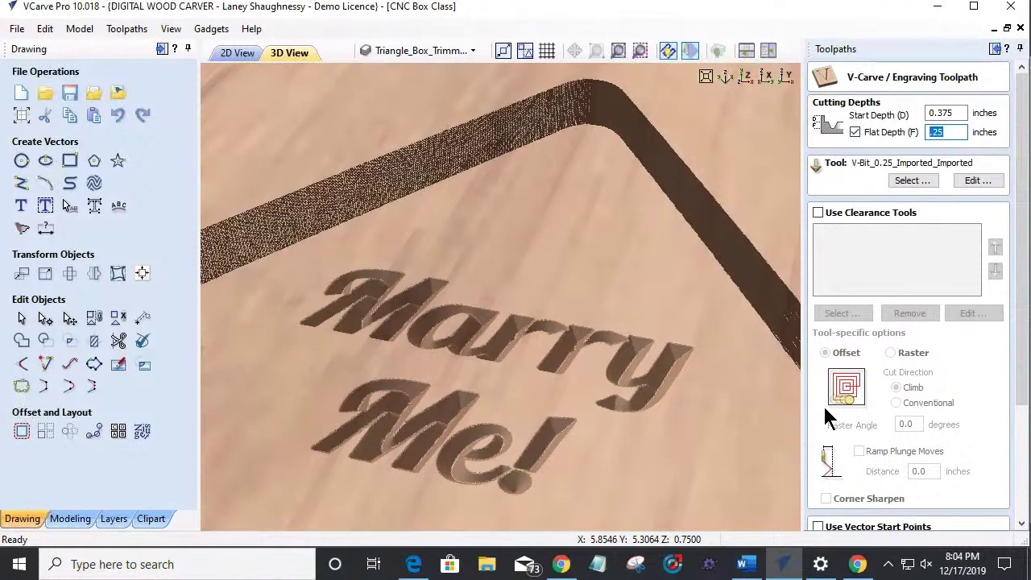
pyautogui.scroll(-5, 830, 418)
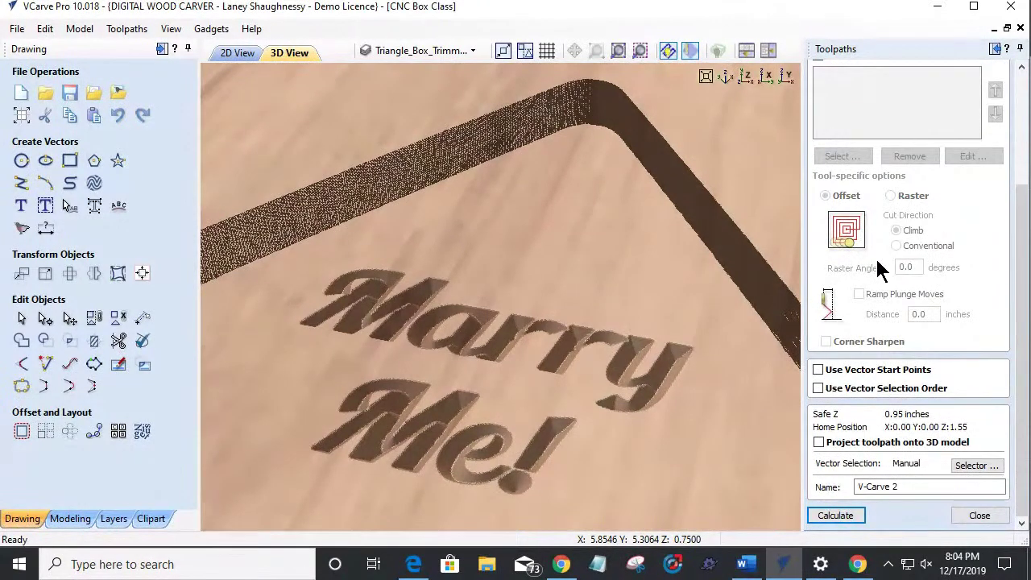
pyautogui.click(825, 514)
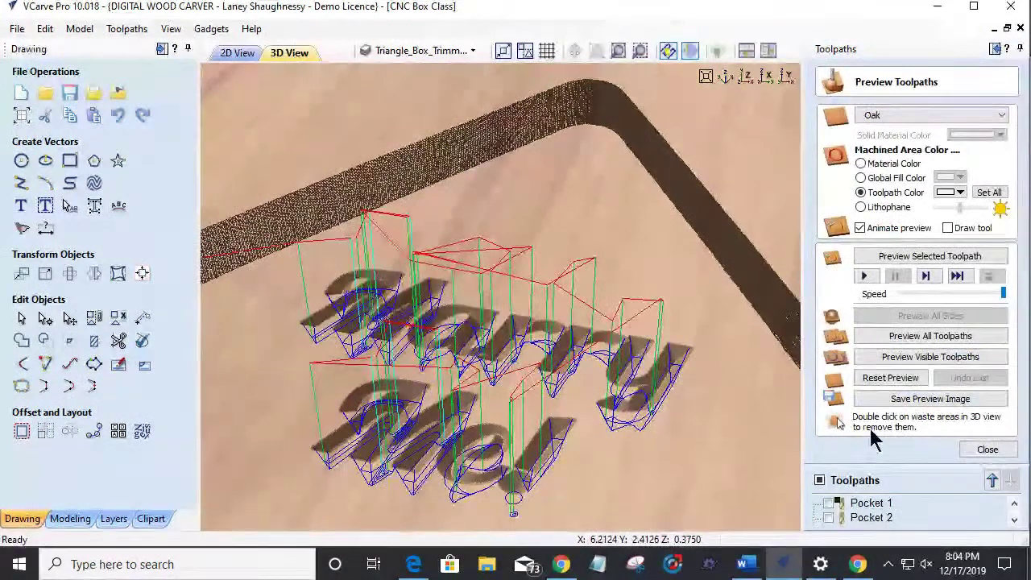
# Step: Reset the preview, show the Pocket 5 toolpath alongside V-Carve 2 and simulate the visible toolpaths
pyautogui.click(890, 377)
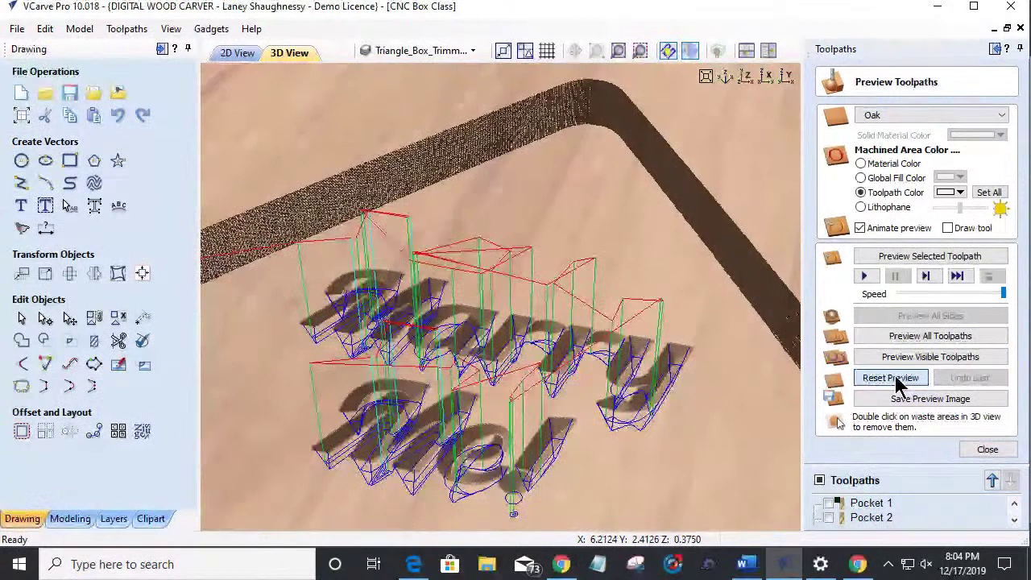
pyautogui.scroll(-3, 859, 512)
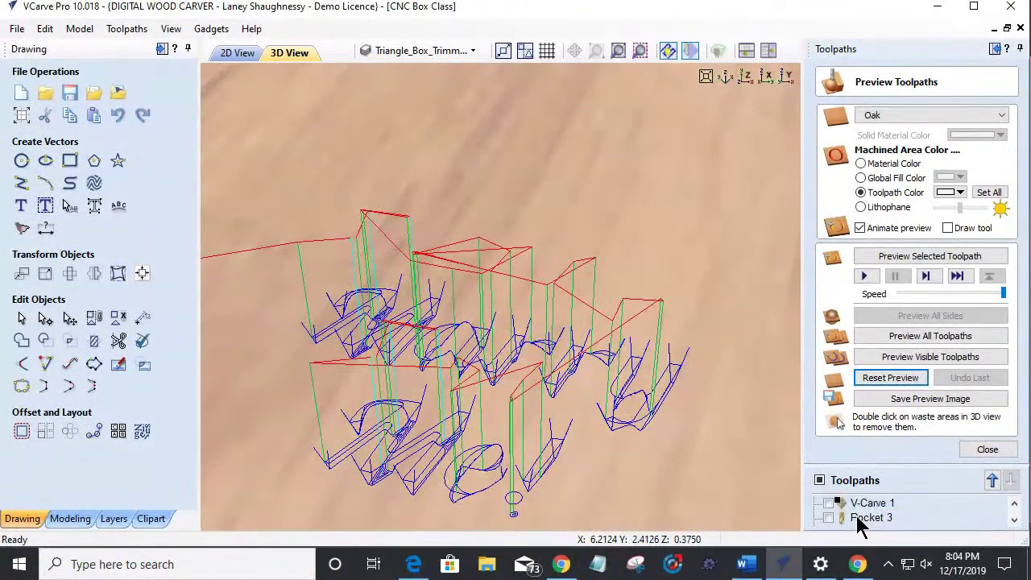
pyautogui.scroll(1, 828, 521)
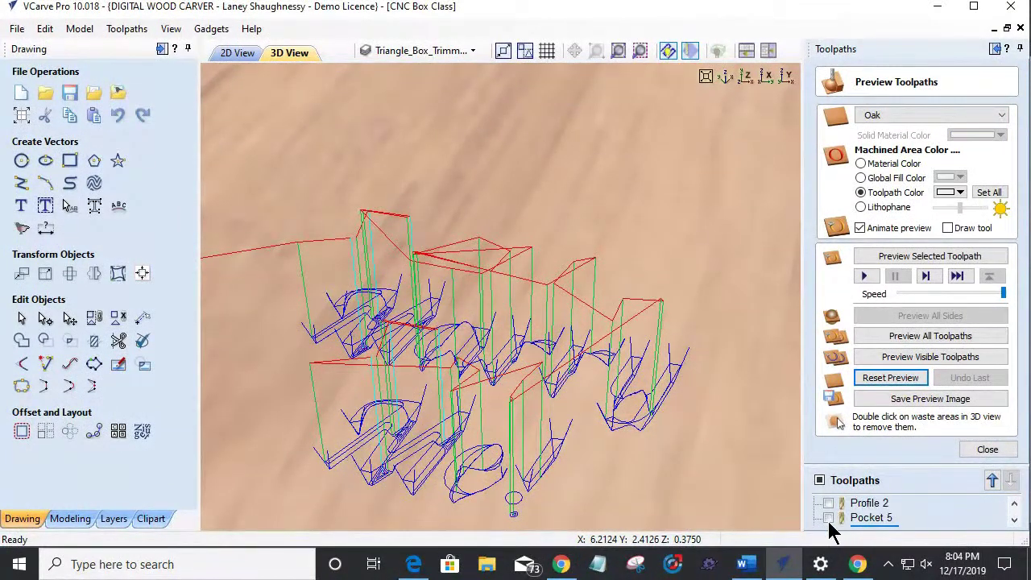
pyautogui.click(828, 517)
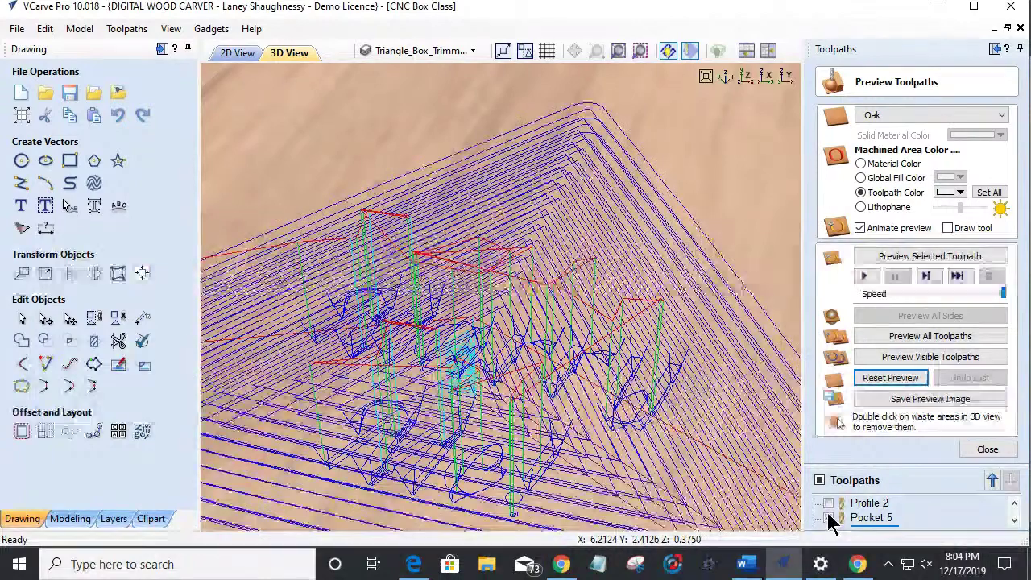
pyautogui.click(918, 363)
pyautogui.click(918, 362)
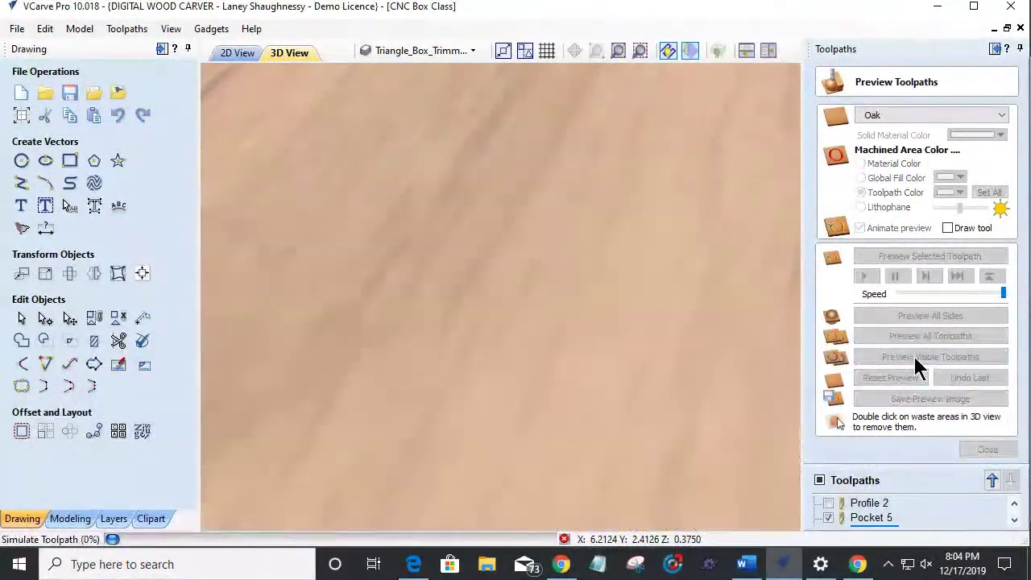
# Step: Examine the carved "Marry Me!" lettering up close and within the whole triangular pocket
pyautogui.scroll(4, 755, 368)
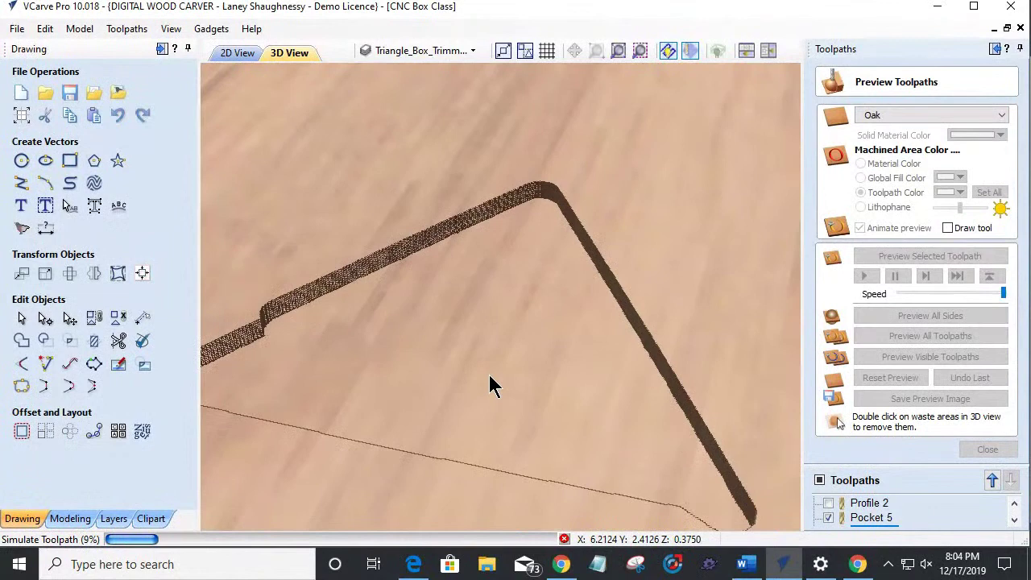
pyautogui.scroll(-1, 486, 377)
pyautogui.scroll(3, 486, 379)
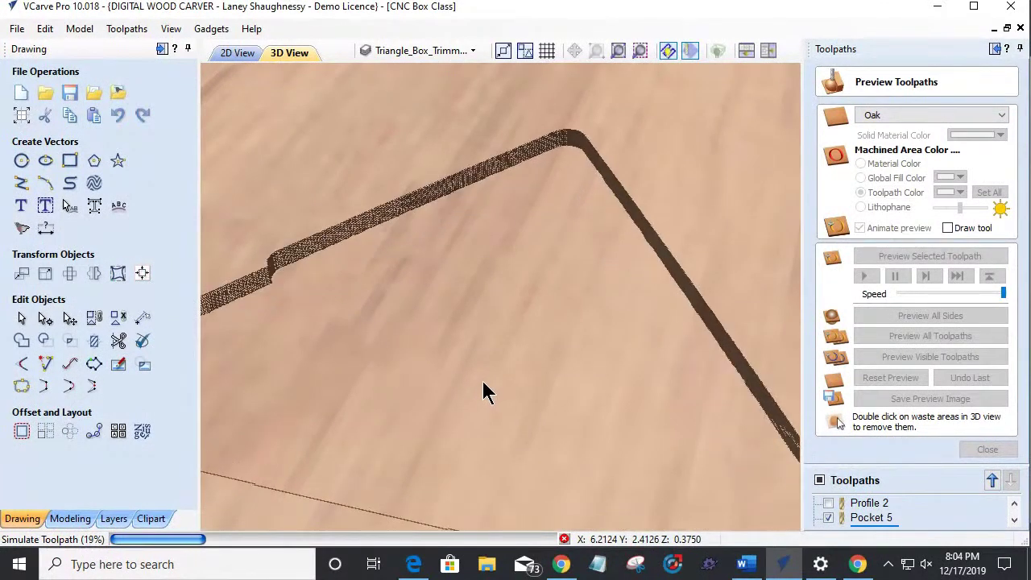
pyautogui.scroll(3, 723, 209)
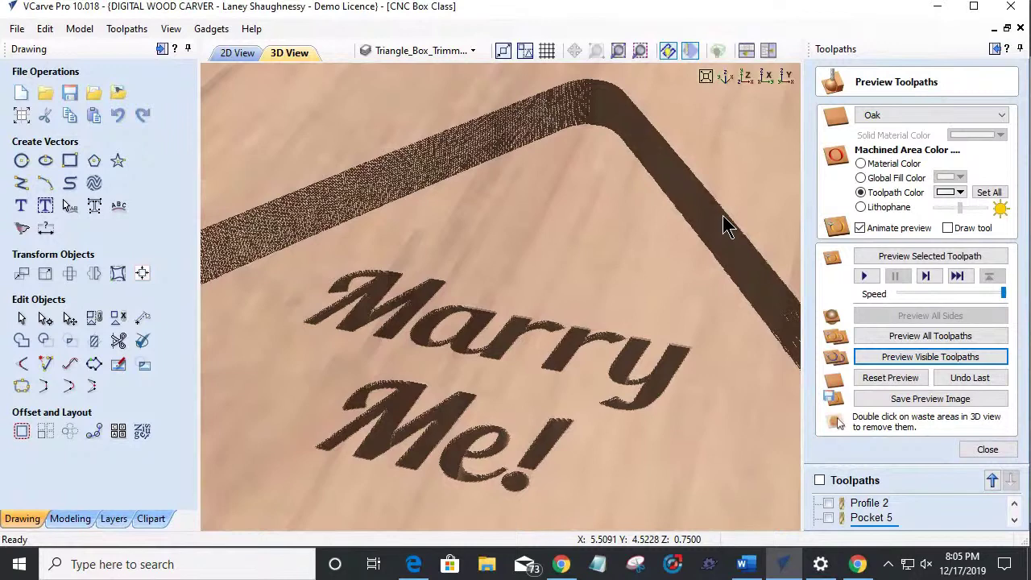
pyautogui.scroll(5, 493, 455)
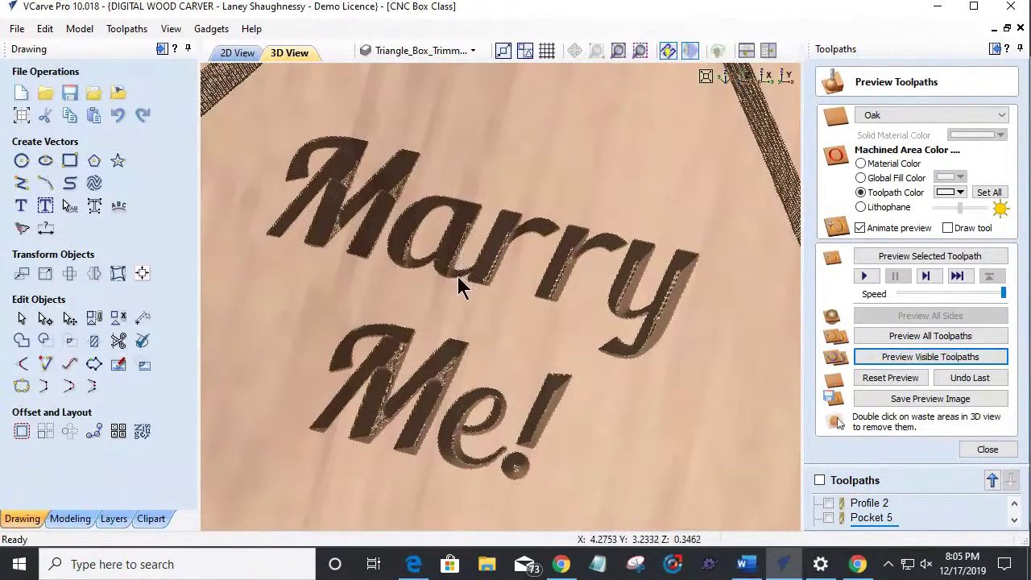
pyautogui.moveTo(598, 327); pyautogui.dragTo(594, 511)
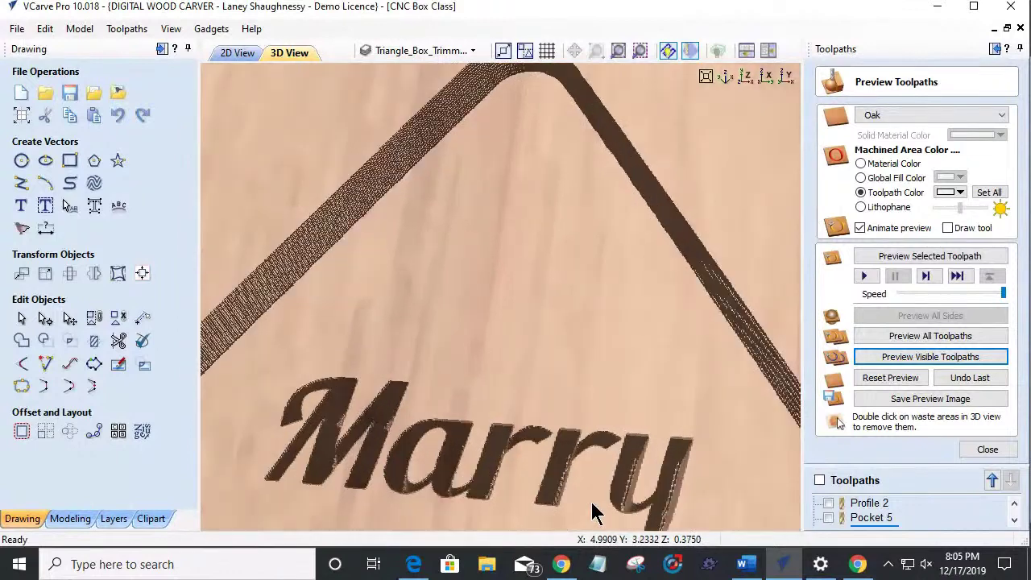
pyautogui.scroll(3, 548, 215)
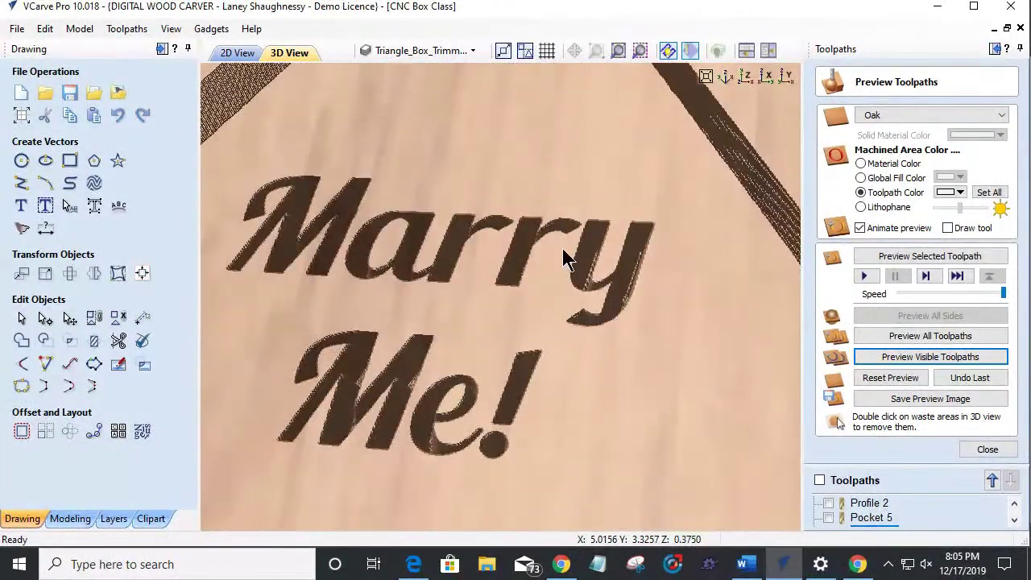
pyautogui.moveTo(589, 317); pyautogui.dragTo(575, 184)
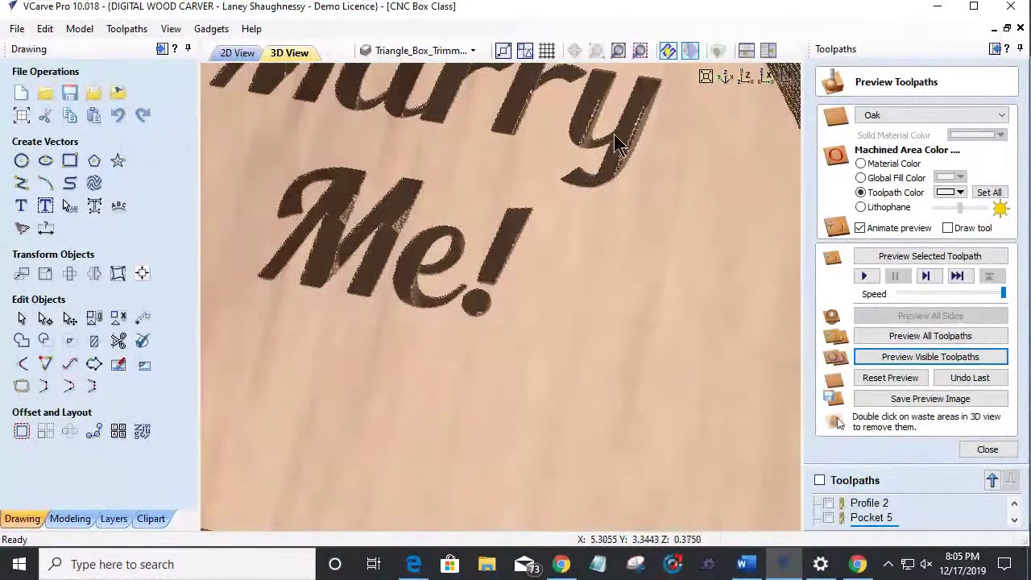
pyautogui.scroll(-5, 504, 329)
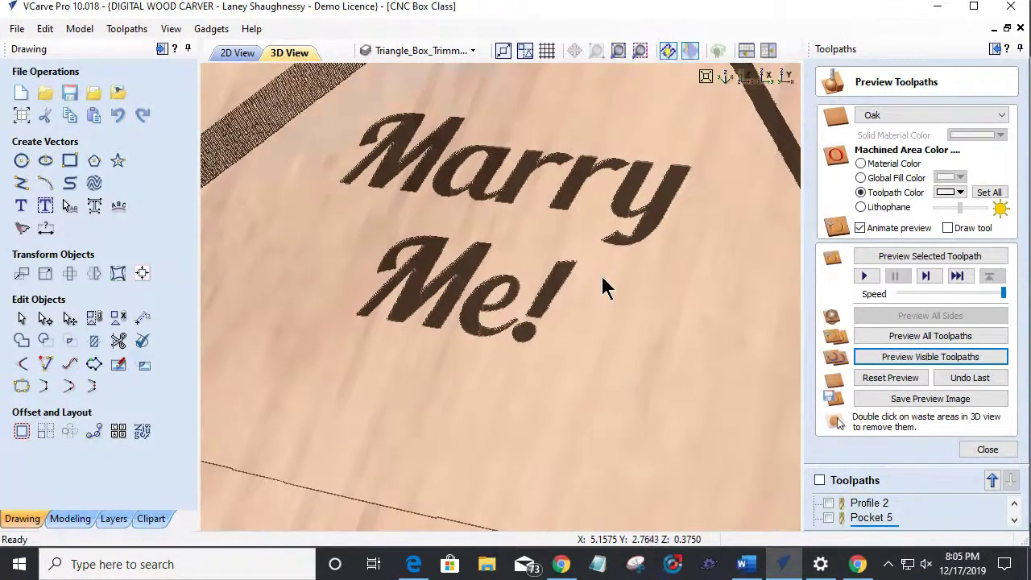
pyautogui.scroll(-5, 754, 418)
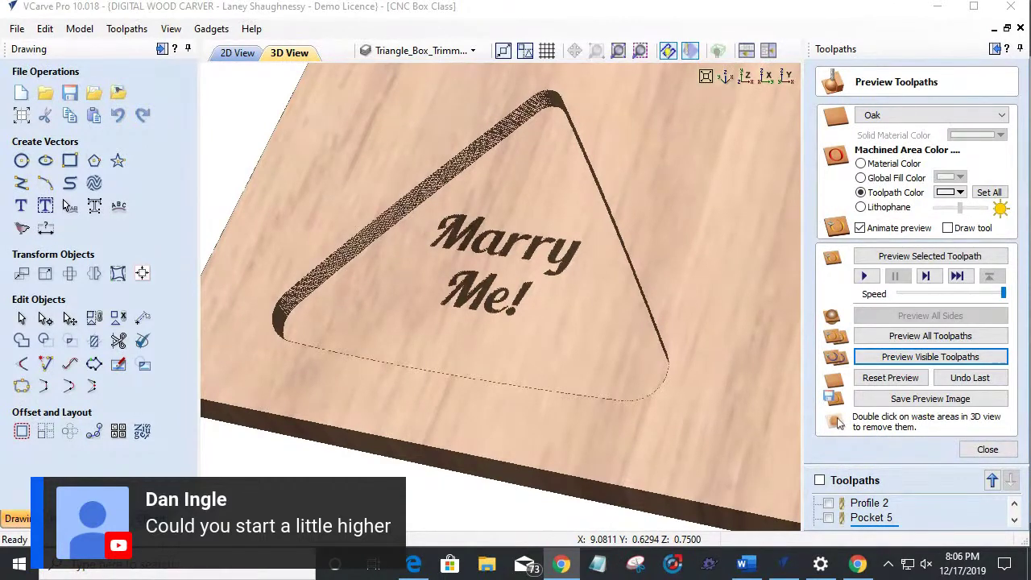
# Step: Reopen the V-Carve 2 toolpath for editing and turn off its flat depth
pyautogui.scroll(-1, 856, 515)
pyautogui.click(858, 519)
pyautogui.doubleClick(863, 519)
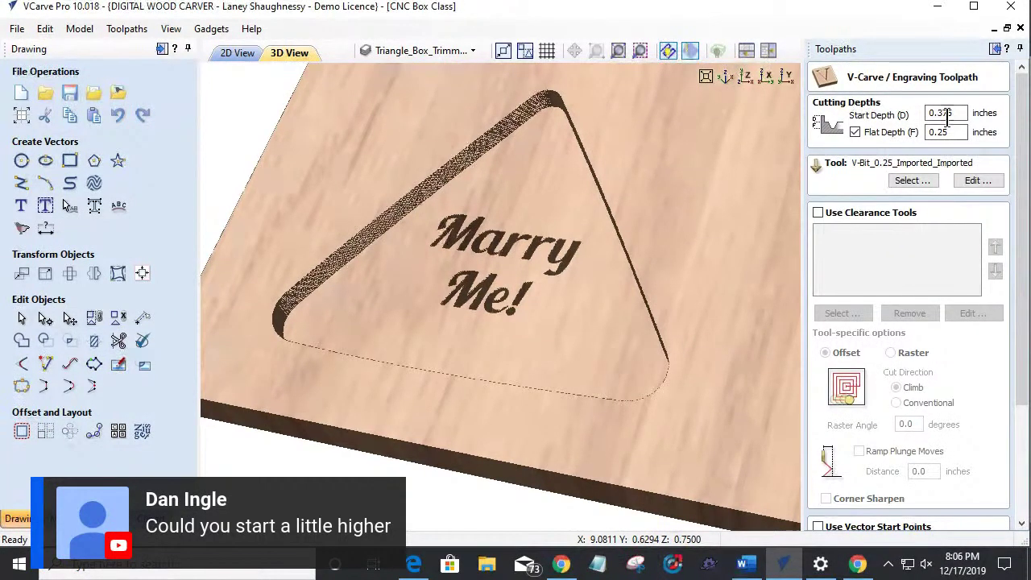
pyautogui.doubleClick(941, 132)
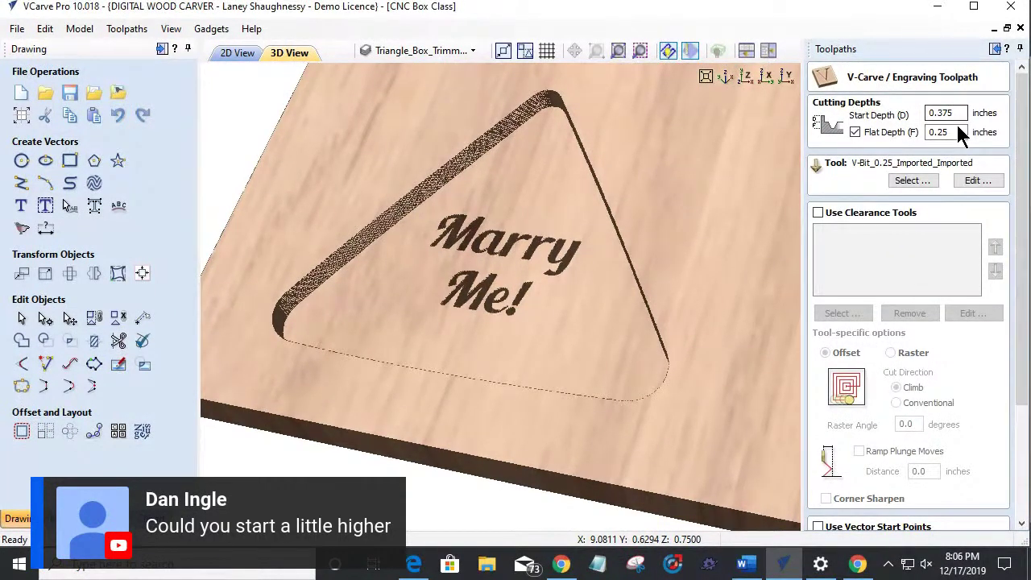
pyautogui.click(855, 132)
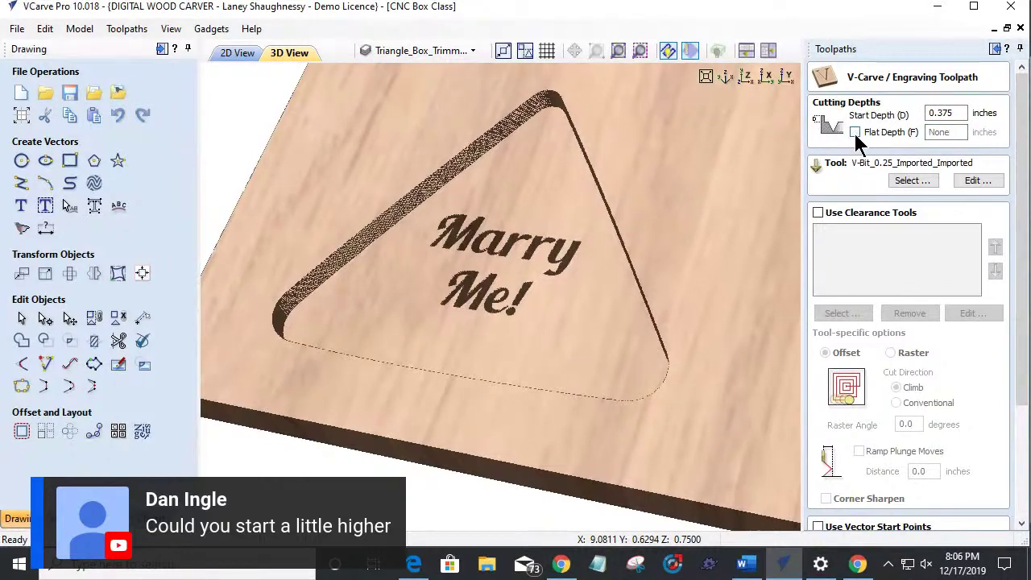
# Step: Set the V-Carve 2 start depth to 0.345 inches and try to recalculate the toolpath
pyautogui.doubleClick(943, 113)
pyautogui.scroll(-4, 916, 431)
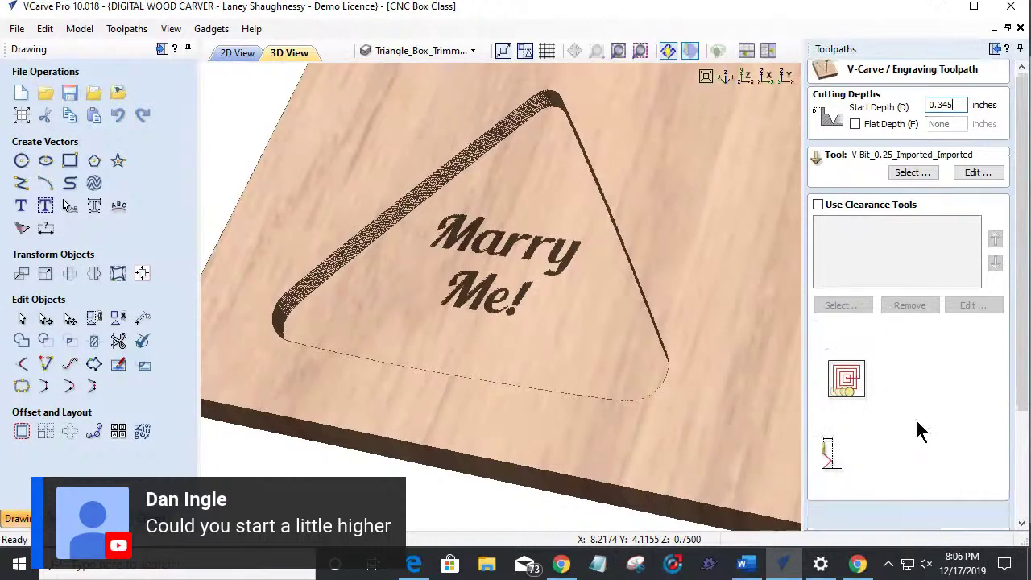
pyautogui.click(837, 515)
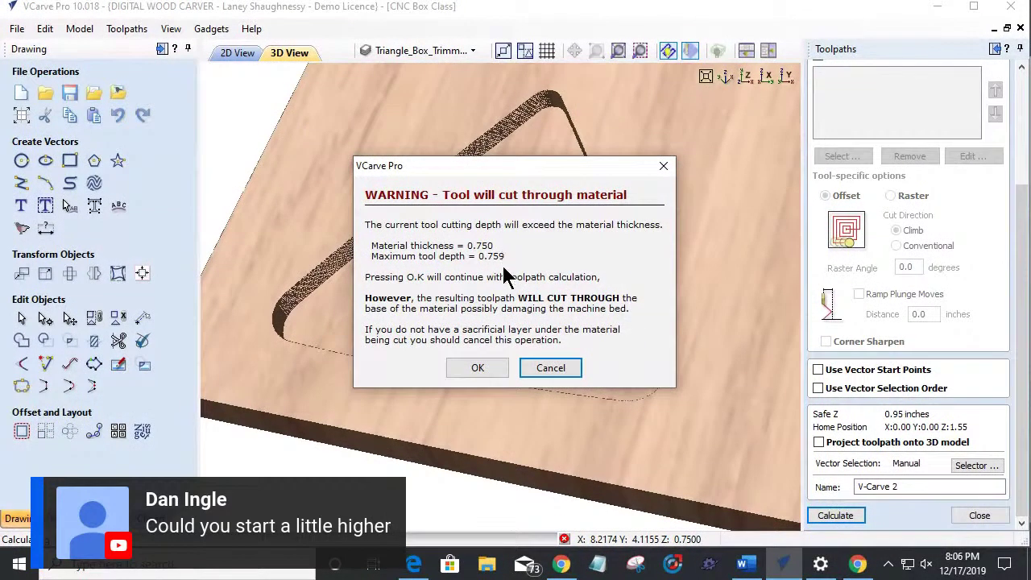
pyautogui.click(547, 371)
# Step: Set the V-Carve 2 start depth to 0.330 inches and recalculate the toolpath
pyautogui.scroll(3, 892, 387)
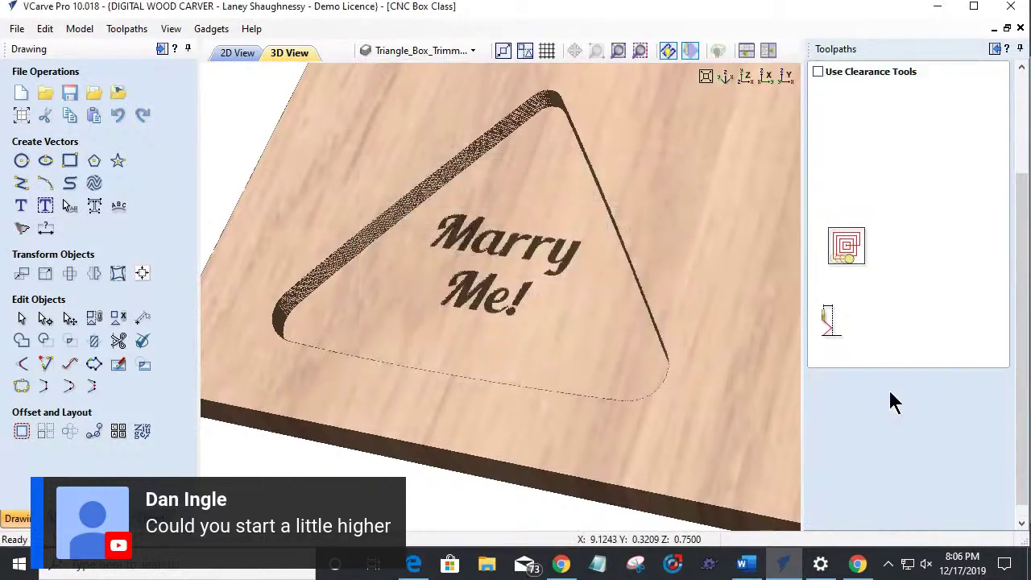
pyautogui.scroll(2, 894, 387)
pyautogui.moveTo(940, 114); pyautogui.dragTo(962, 117)
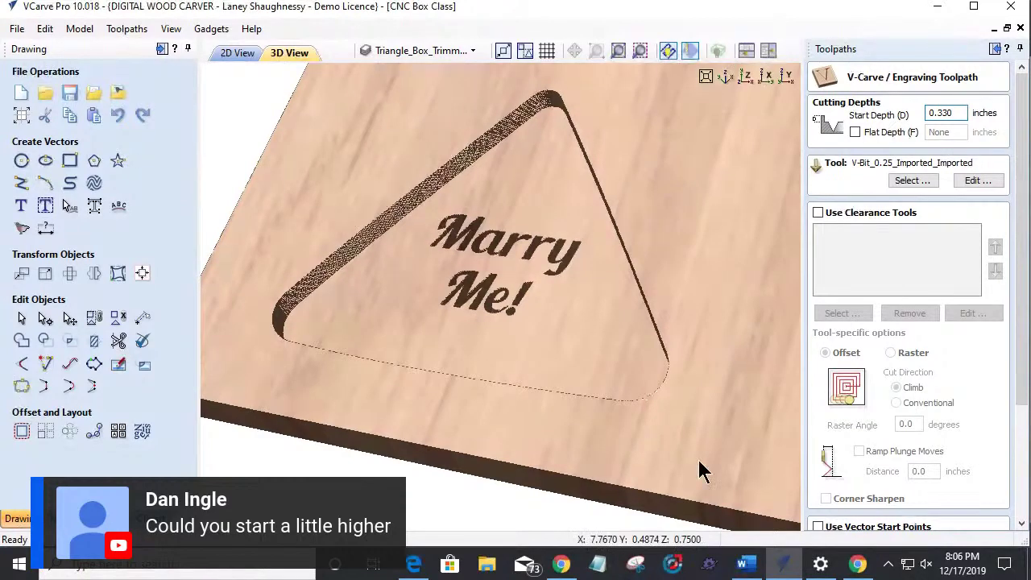
pyautogui.scroll(-5, 838, 491)
pyautogui.click(815, 510)
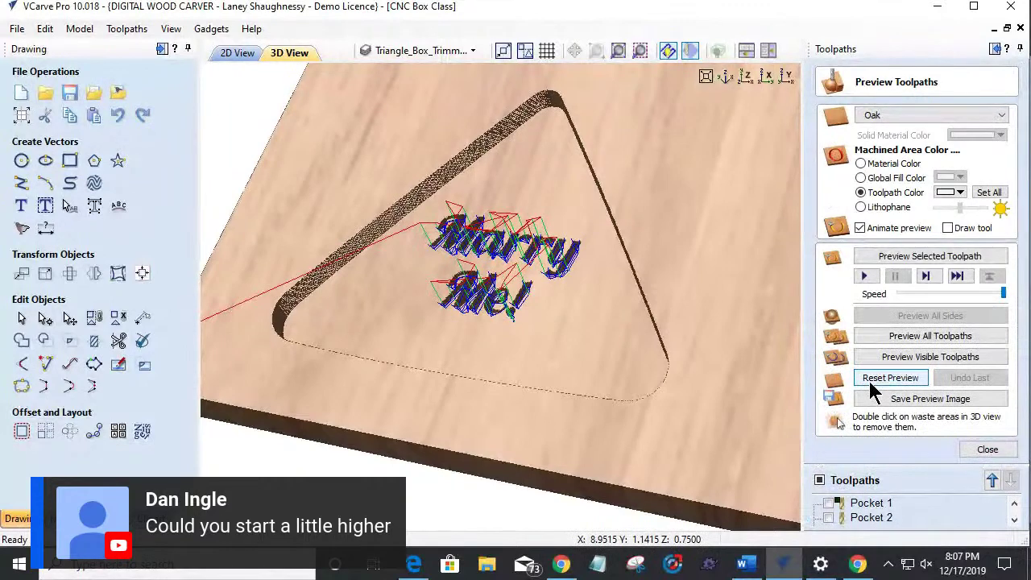
# Step: Reset the preview, simulate Pocket 5 together with the recalculated V-Carve 2, and inspect the carved triangular pocket
pyautogui.click(881, 379)
pyautogui.scroll(-1, 837, 510)
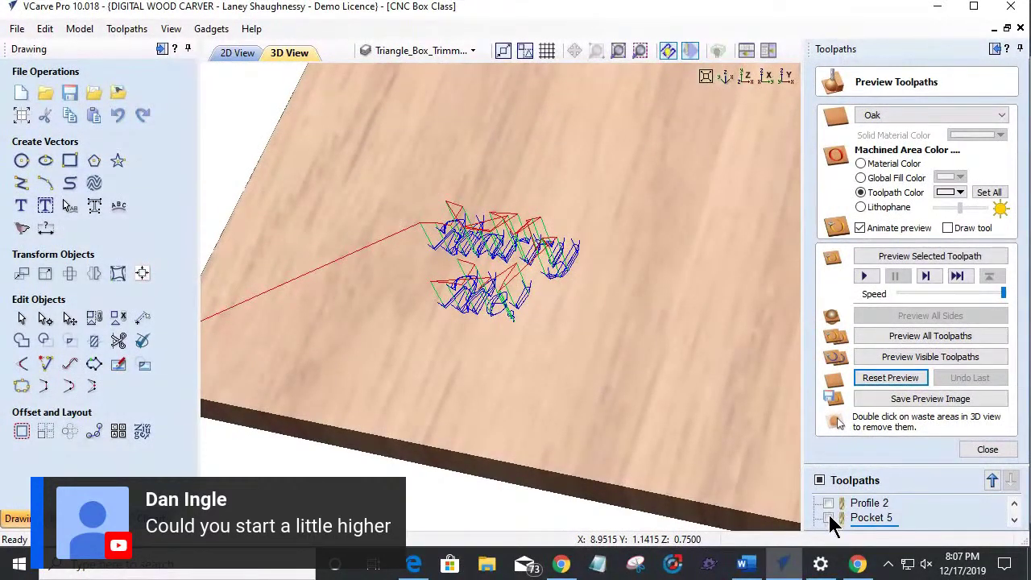
pyautogui.click(828, 518)
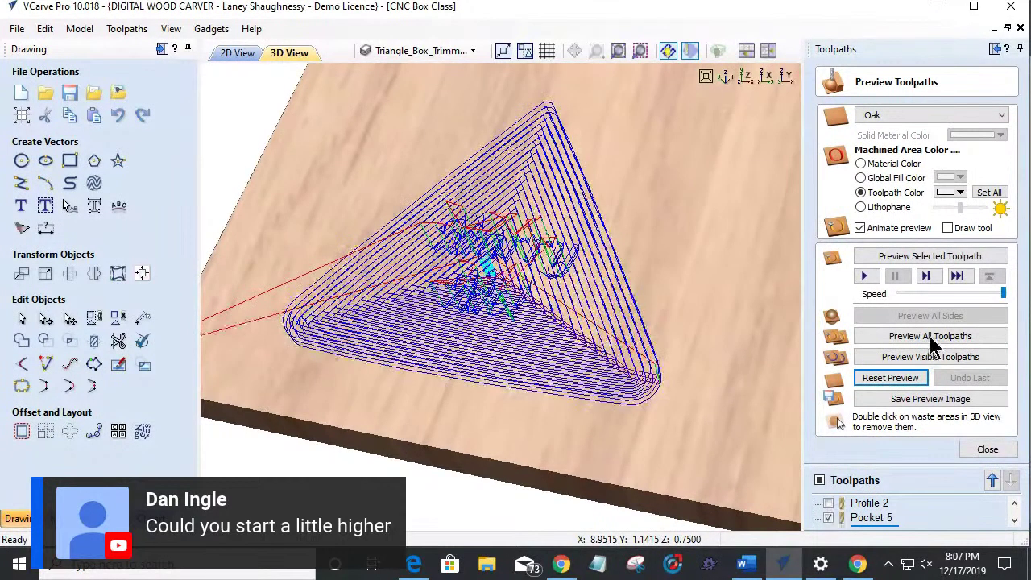
pyautogui.click(913, 359)
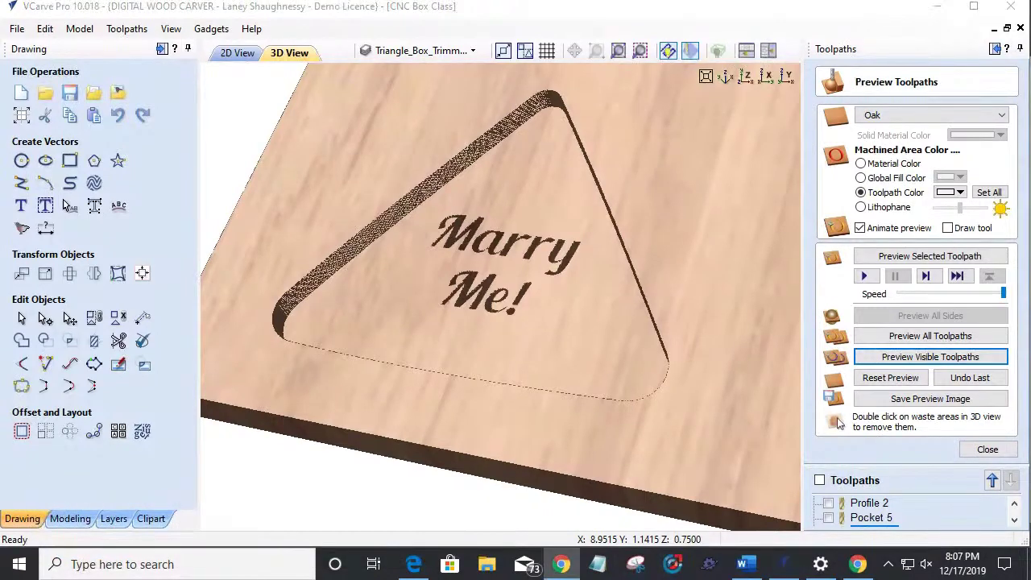
pyautogui.moveTo(650, 299); pyautogui.dragTo(687, 330)
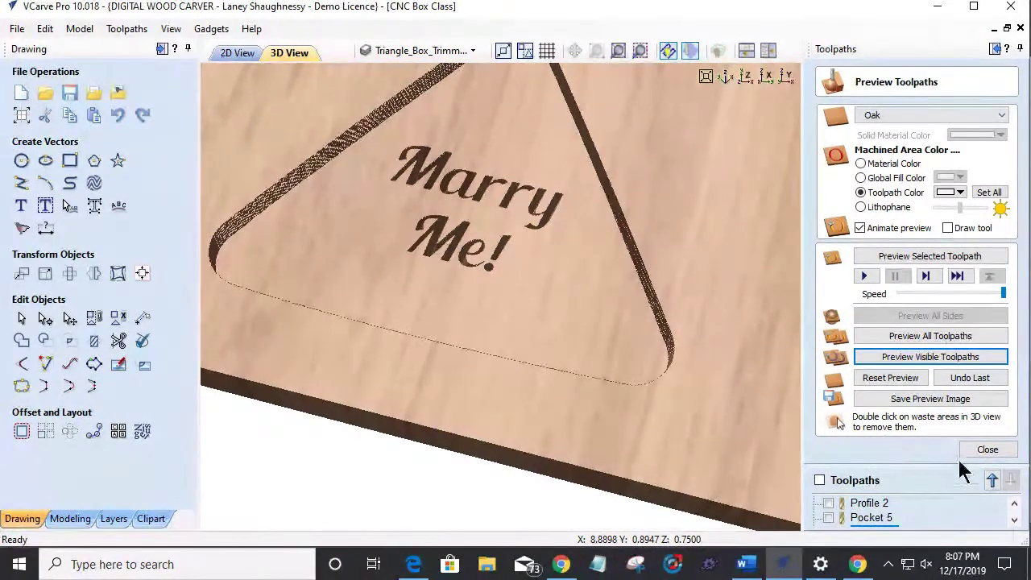
# Step: In the 2D view, hide the trimmed triangle box layer and show Layer 2 with the rectangular and round boxes
pyautogui.click(232, 53)
pyautogui.scroll(-5, 610, 315)
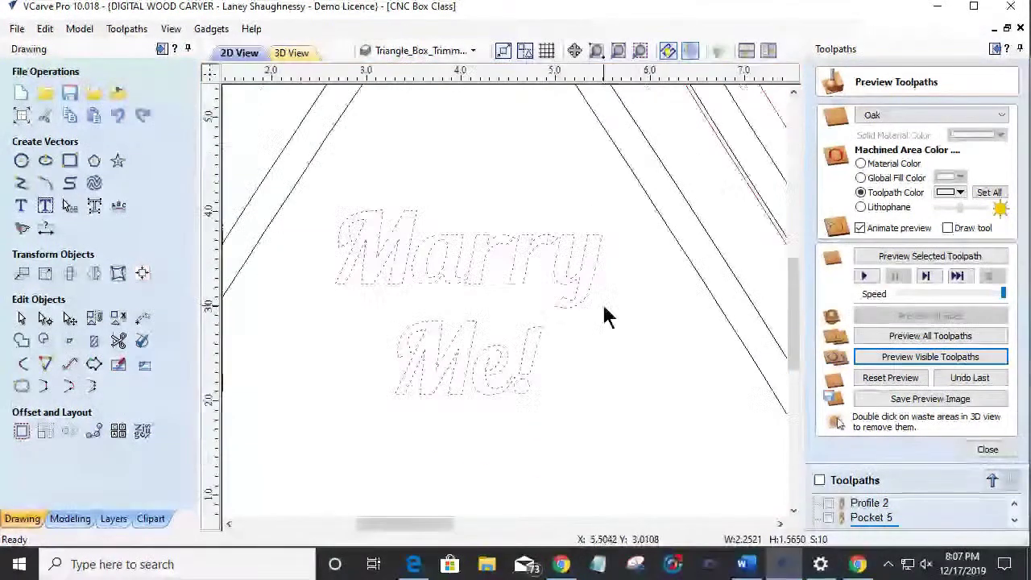
pyautogui.scroll(3, 661, 314)
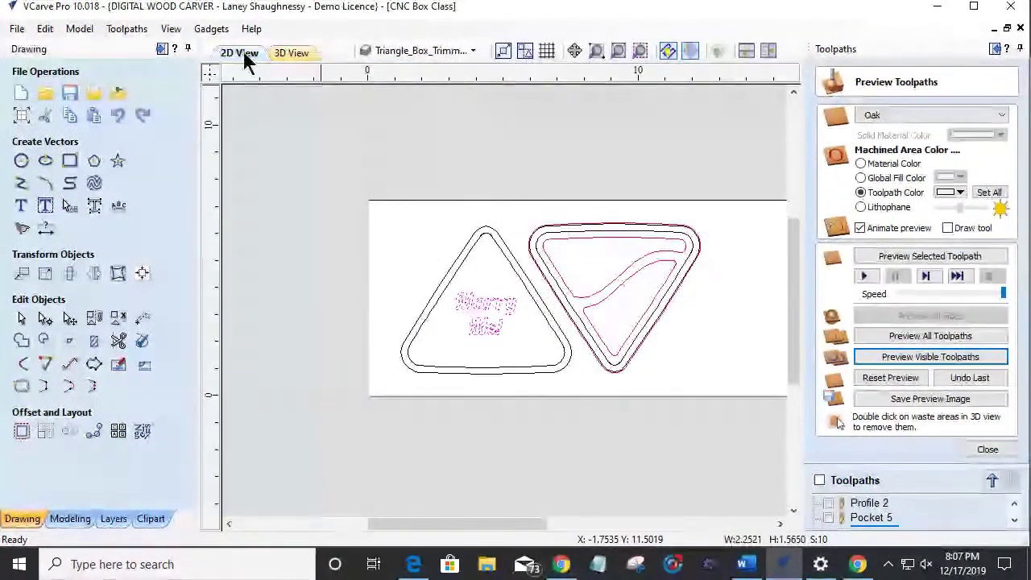
pyautogui.click(395, 51)
pyautogui.click(388, 174)
pyautogui.scroll(1, 401, 176)
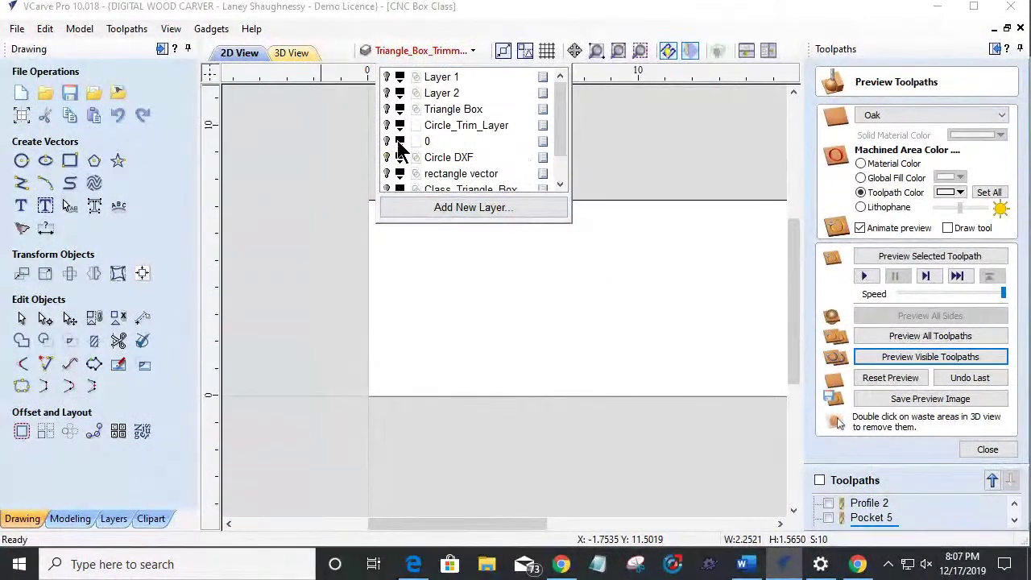
pyautogui.scroll(2, 703, 264)
pyautogui.scroll(-2, 704, 265)
pyautogui.scroll(1, 520, 288)
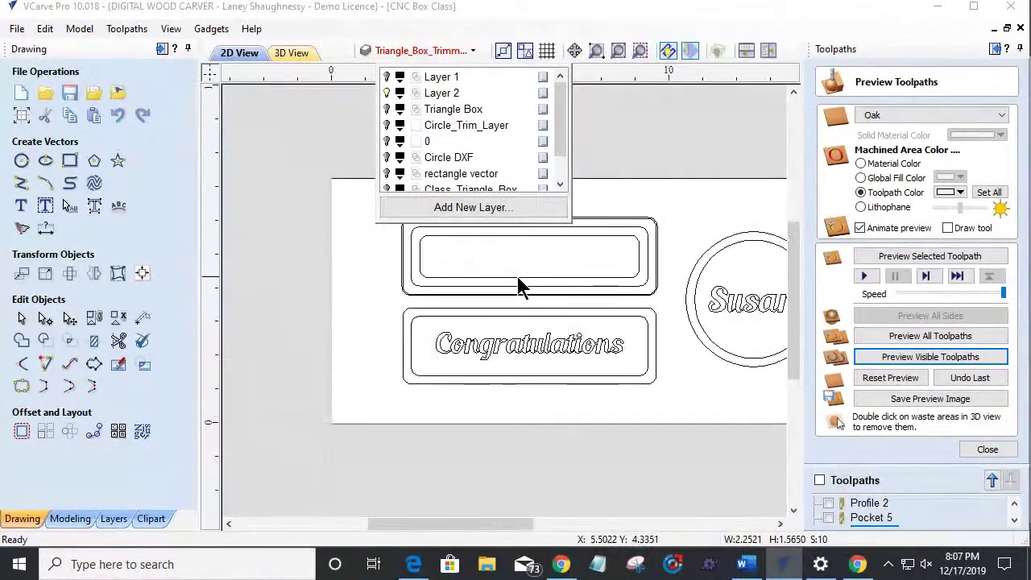
pyautogui.click(721, 144)
# Step: Examine the rectangular box outlines, its "Congratulations" lid and the neighbouring round box
pyautogui.scroll(2, 690, 269)
pyautogui.scroll(-1, 693, 270)
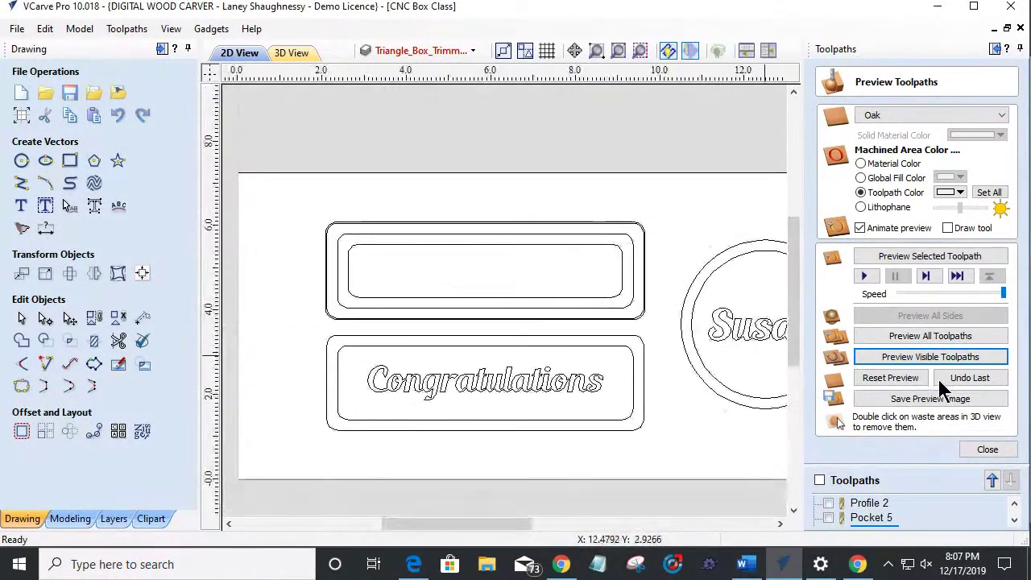
pyautogui.scroll(2, 754, 386)
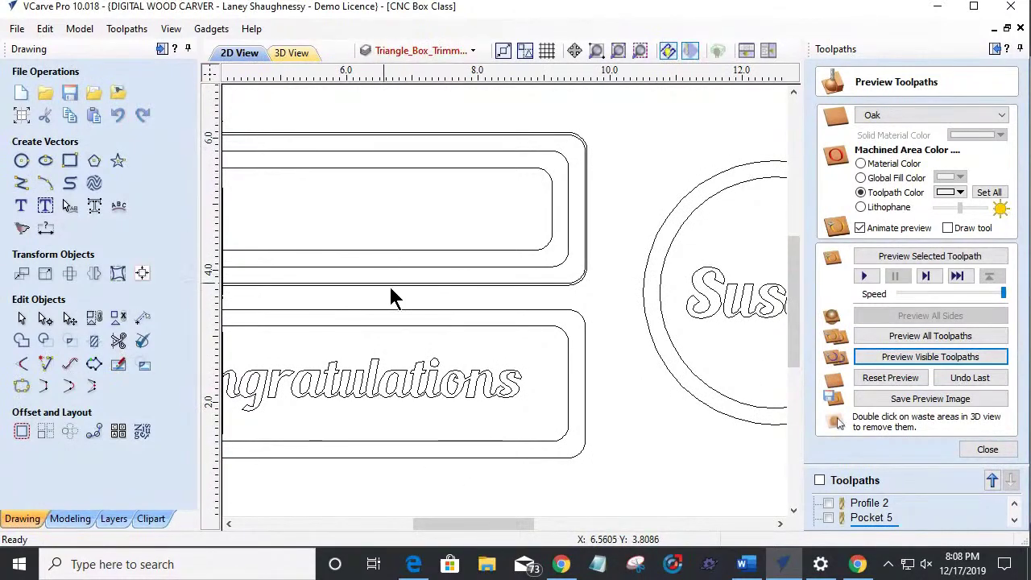
pyautogui.scroll(-3, 391, 296)
pyautogui.scroll(2, 363, 379)
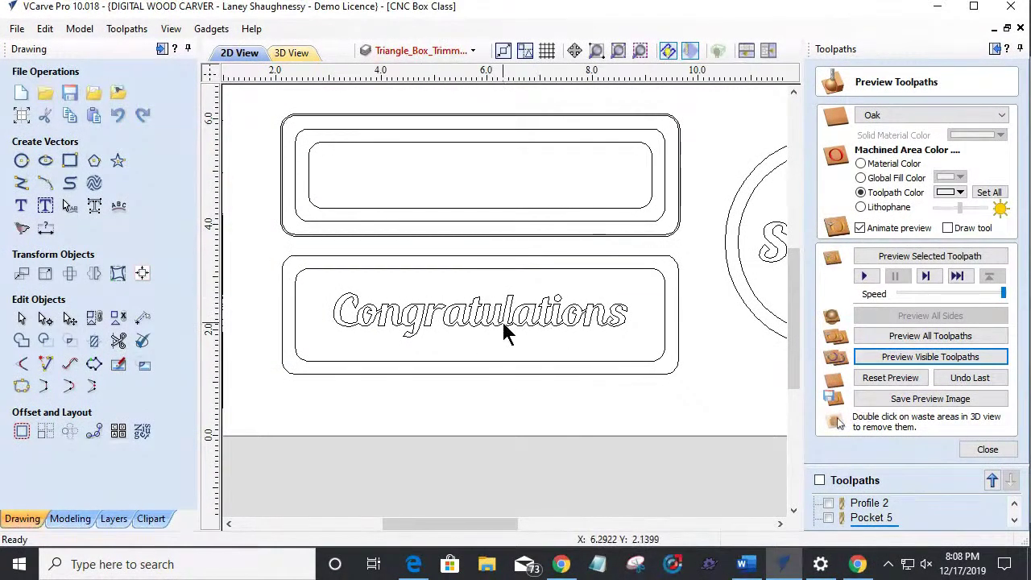
pyautogui.scroll(-2, 372, 296)
pyautogui.scroll(-1, 354, 266)
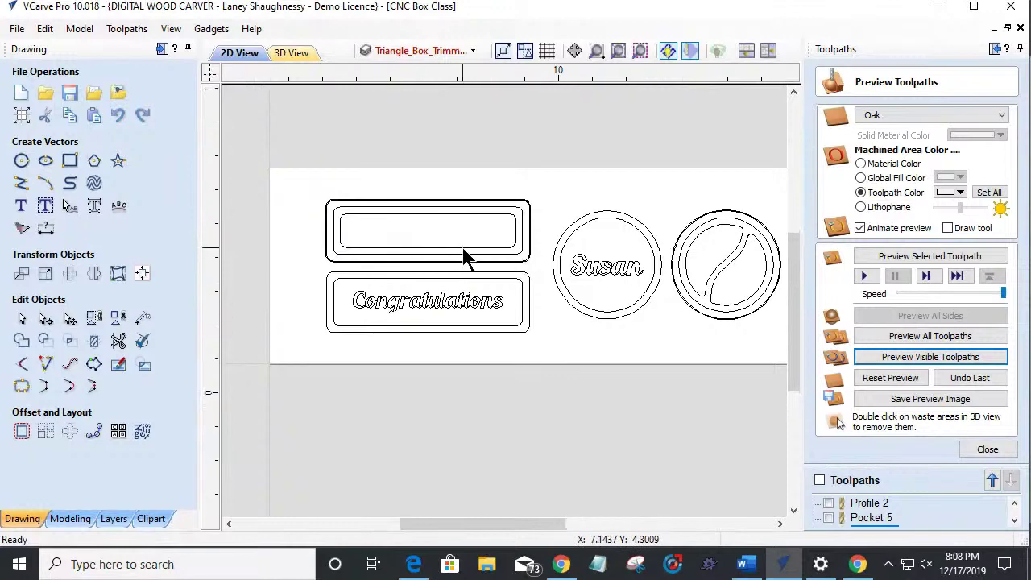
pyautogui.scroll(3, 467, 242)
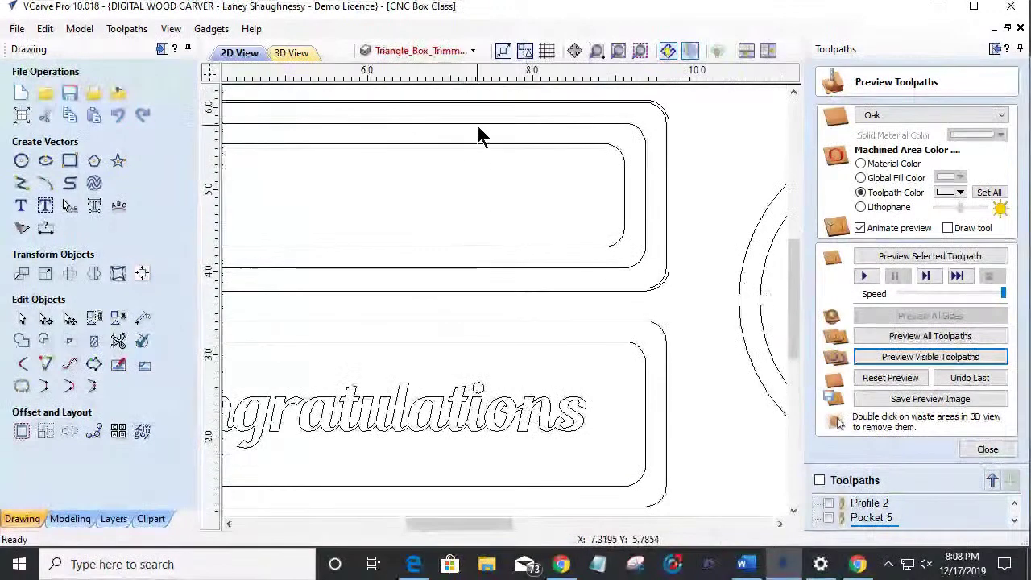
pyautogui.scroll(-2, 488, 254)
# Step: Select the rectangular box's outer outline and check its width and height with Set Size
pyautogui.click(478, 246)
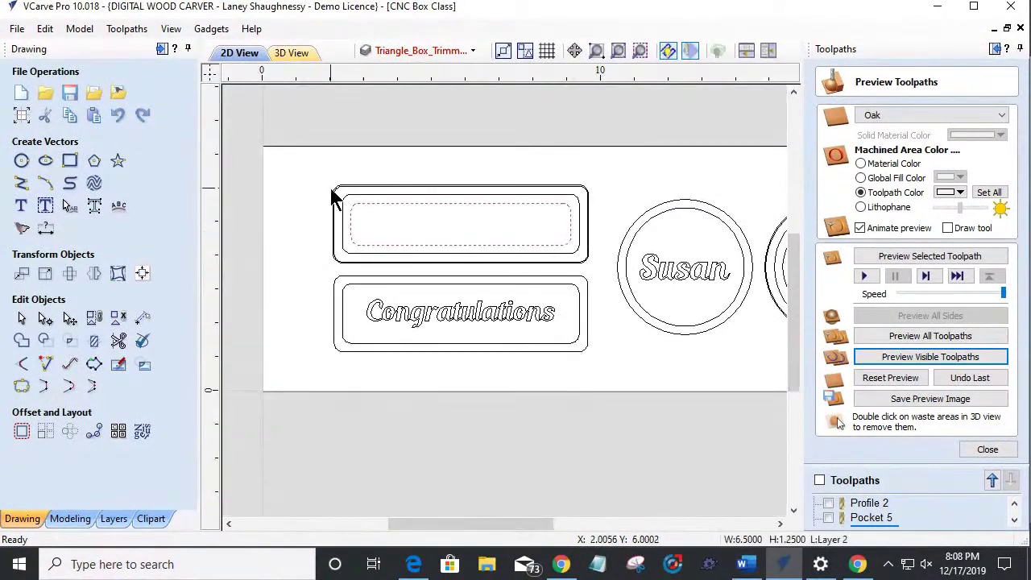
pyautogui.scroll(2, 340, 193)
pyautogui.click(344, 197)
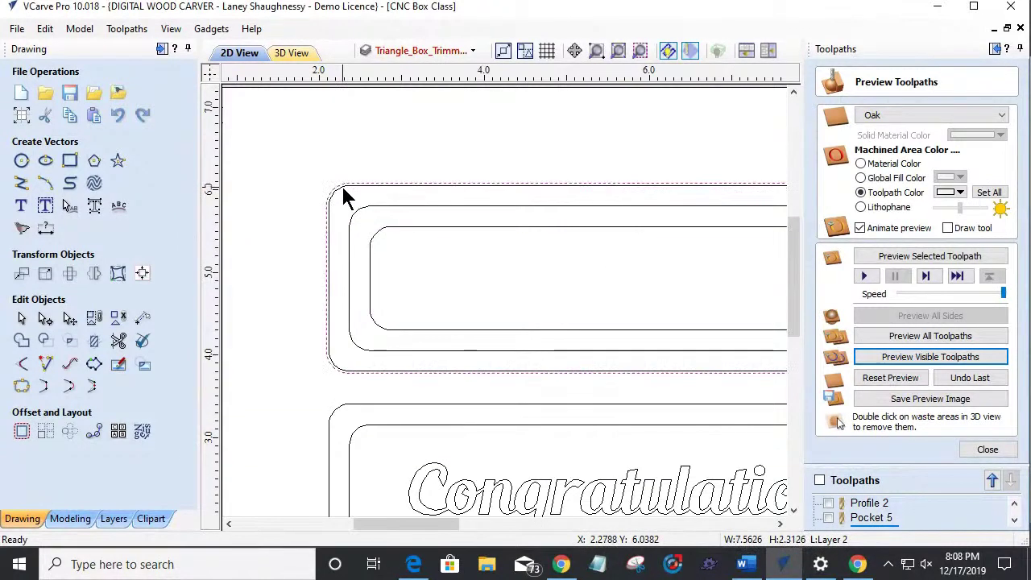
pyautogui.scroll(1, 344, 198)
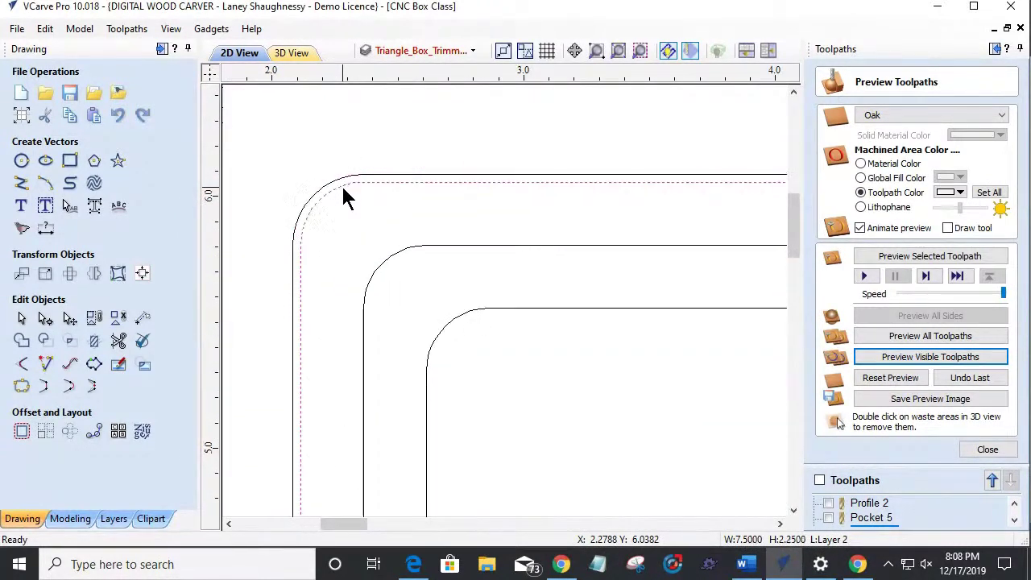
pyautogui.click(45, 273)
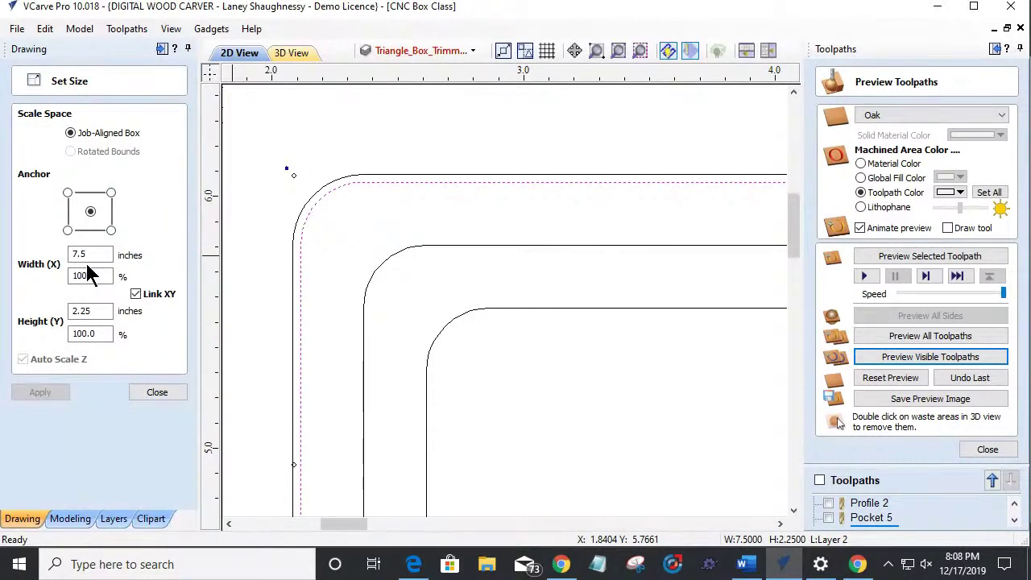
pyautogui.click(80, 314)
pyautogui.click(107, 315)
# Step: Check the size of the rectangular box's innermost outline with Set Size
pyautogui.scroll(-2, 274, 279)
pyautogui.scroll(-5, 277, 277)
pyautogui.scroll(4, 290, 270)
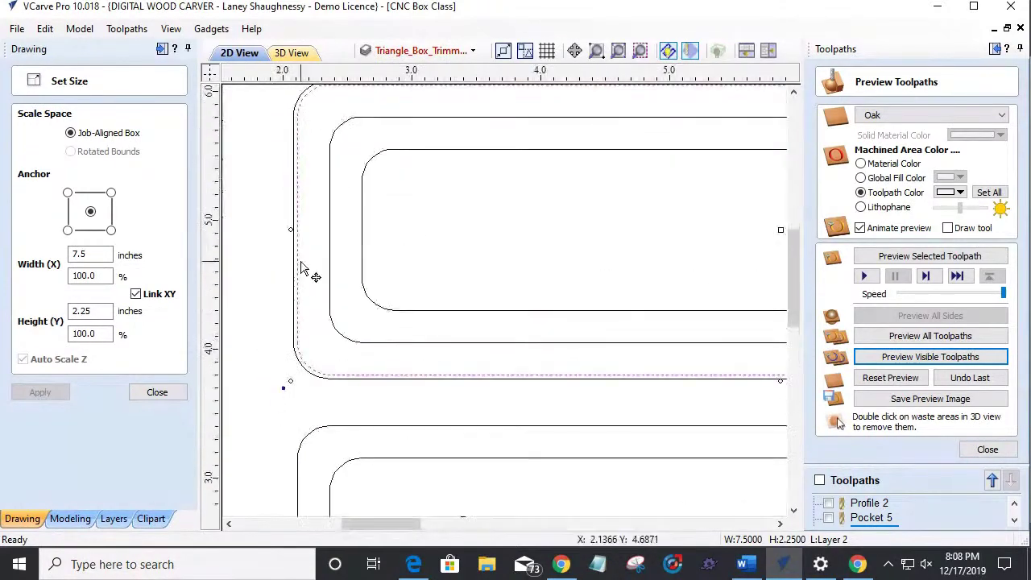
pyautogui.click(328, 240)
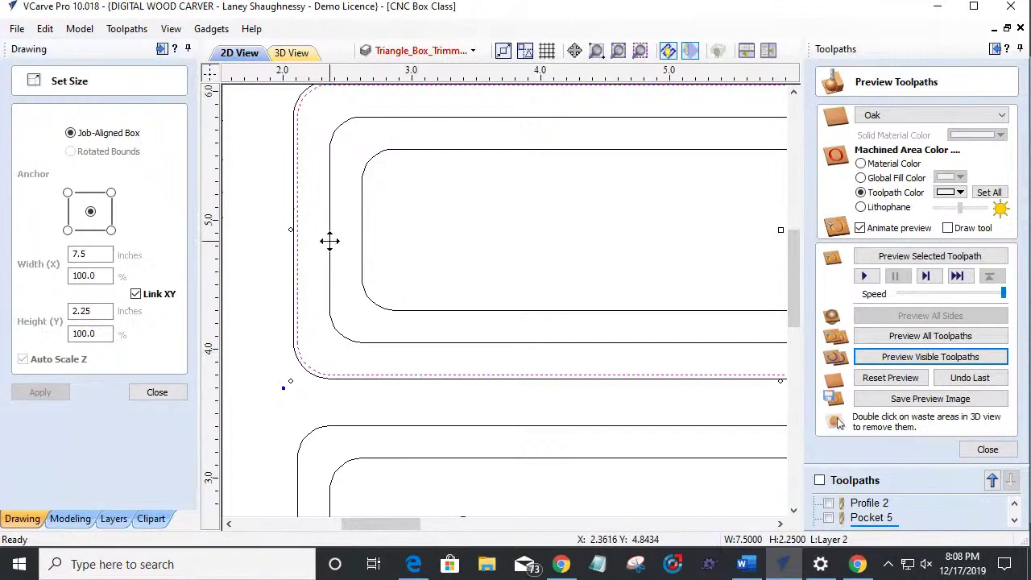
pyautogui.click(360, 236)
pyautogui.scroll(-1, 360, 235)
pyautogui.scroll(-2, 360, 236)
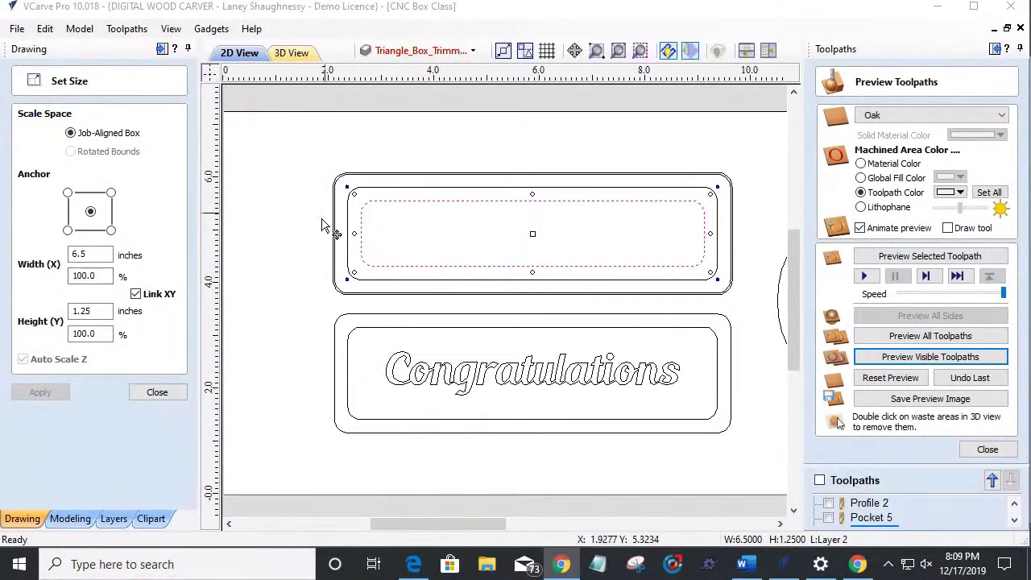
# Step: Compare the sizes of the rectangular box's four nested outlines, from the outermost offset to the innermost rectangle
pyautogui.scroll(3, 347, 211)
pyautogui.click(348, 216)
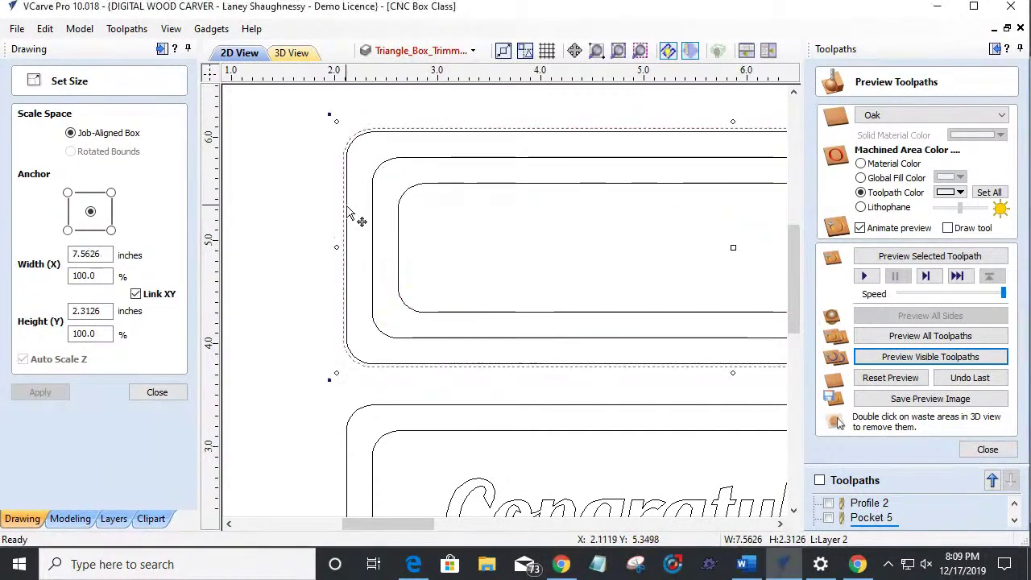
pyautogui.scroll(3, 347, 211)
pyautogui.click(349, 214)
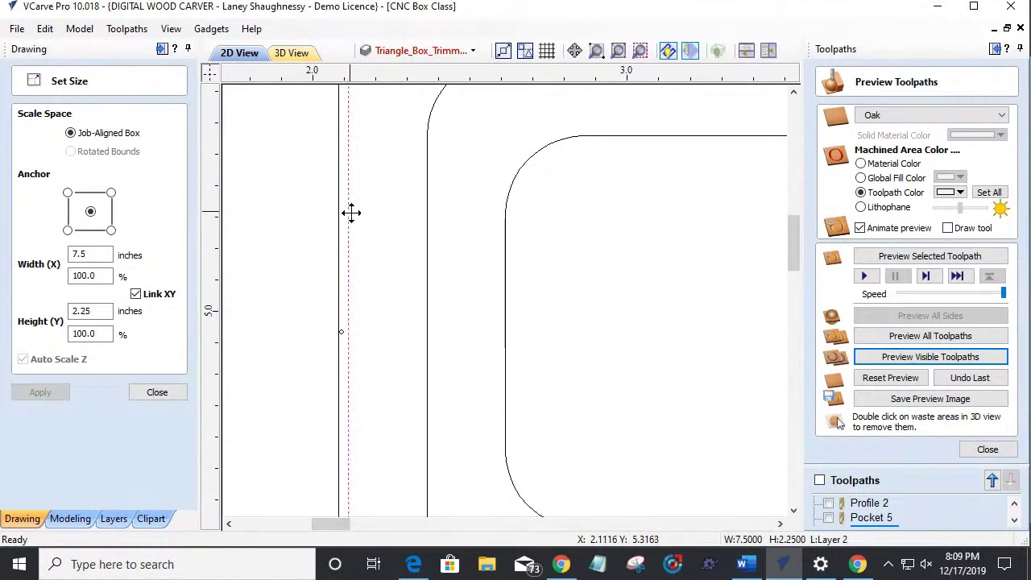
pyautogui.scroll(-2, 355, 218)
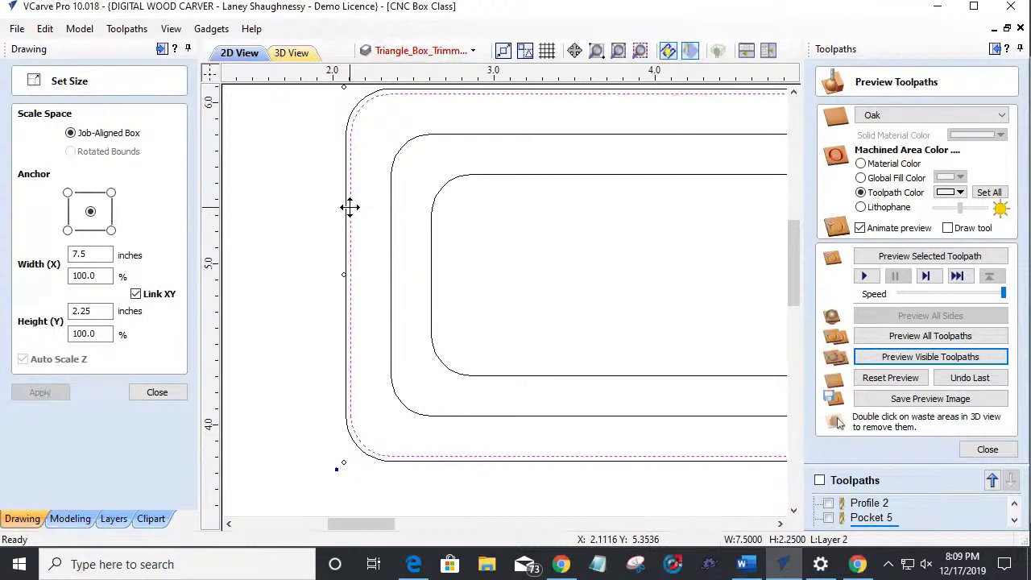
pyautogui.click(392, 202)
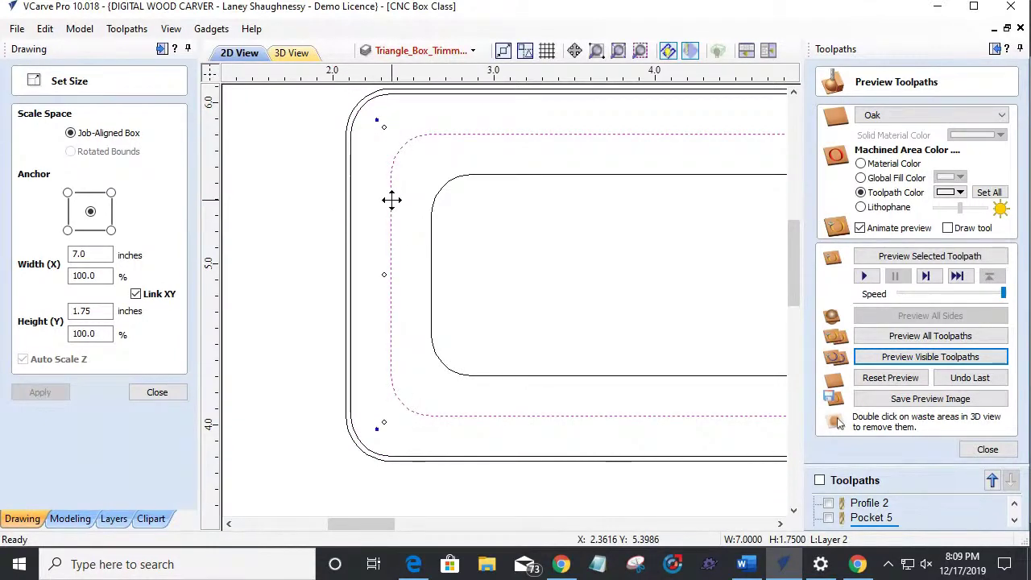
pyautogui.click(434, 202)
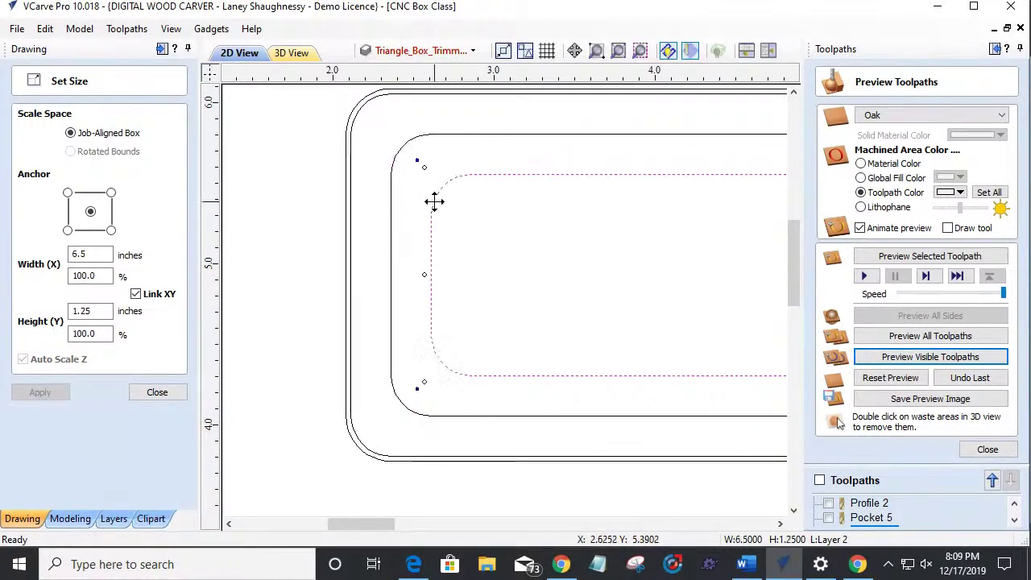
pyautogui.scroll(-3, 434, 204)
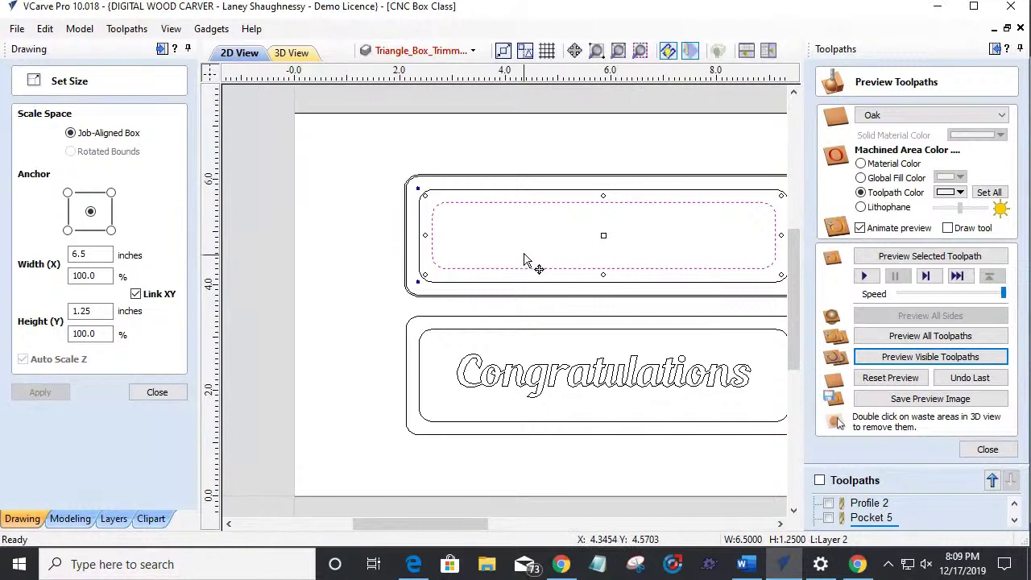
pyautogui.scroll(3, 476, 212)
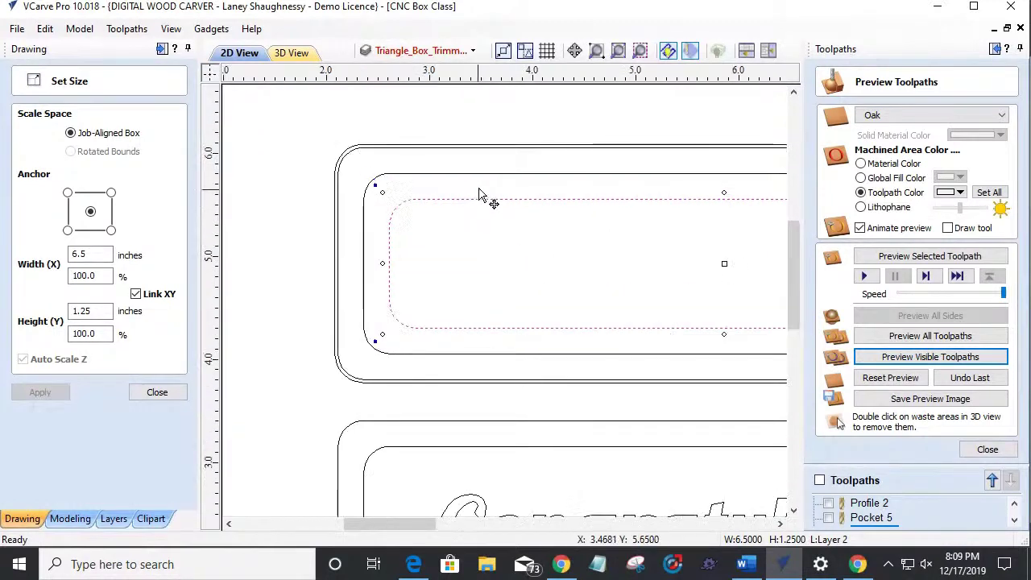
# Step: Select the rectangular box's two inner outlines together, then pair the recess outline with the outermost offset
pyautogui.click(476, 174)
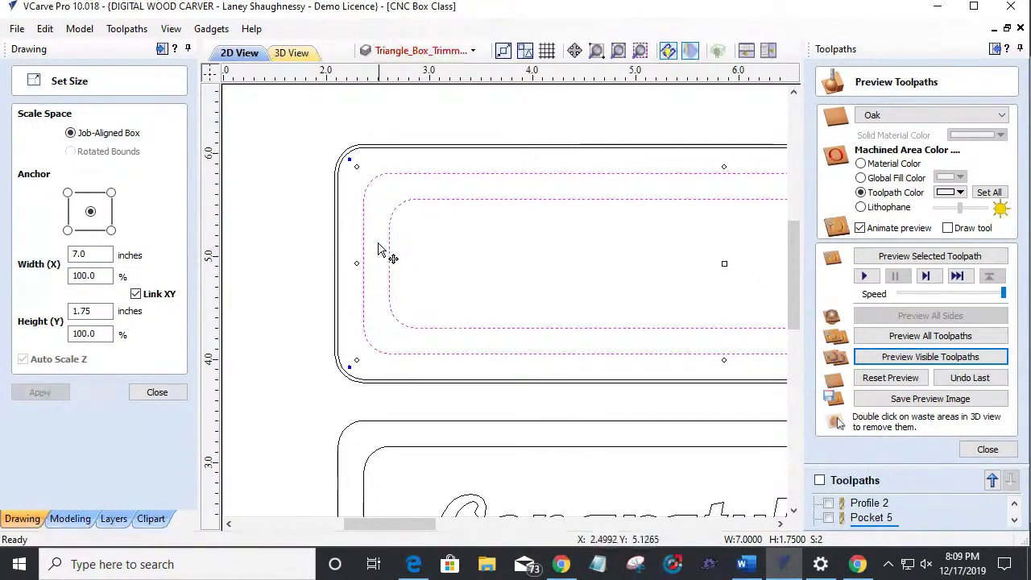
pyautogui.click(364, 223)
pyautogui.click(354, 224)
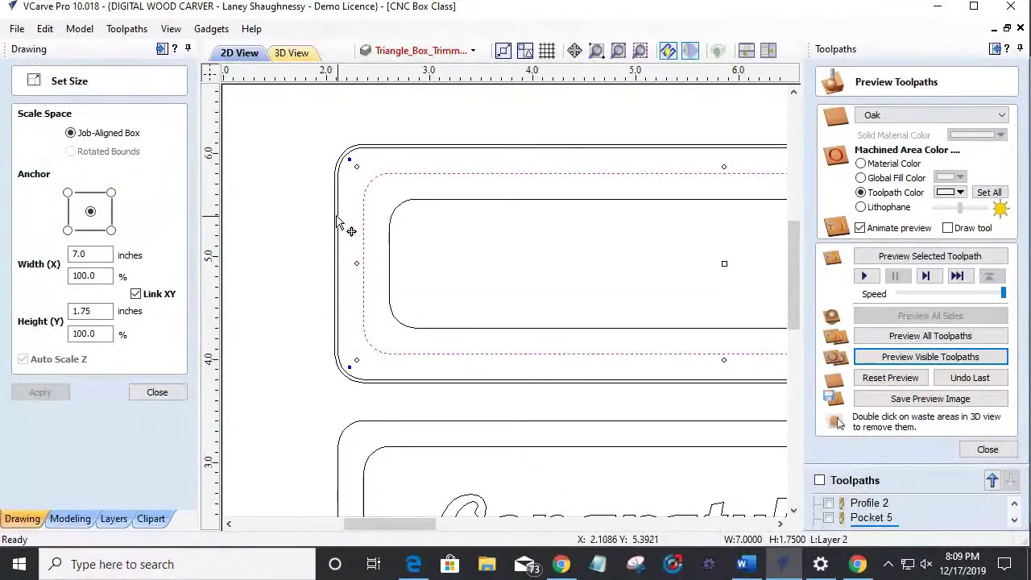
pyautogui.keyDown('shift'); pyautogui.click(336, 222); pyautogui.keyUp('shift')
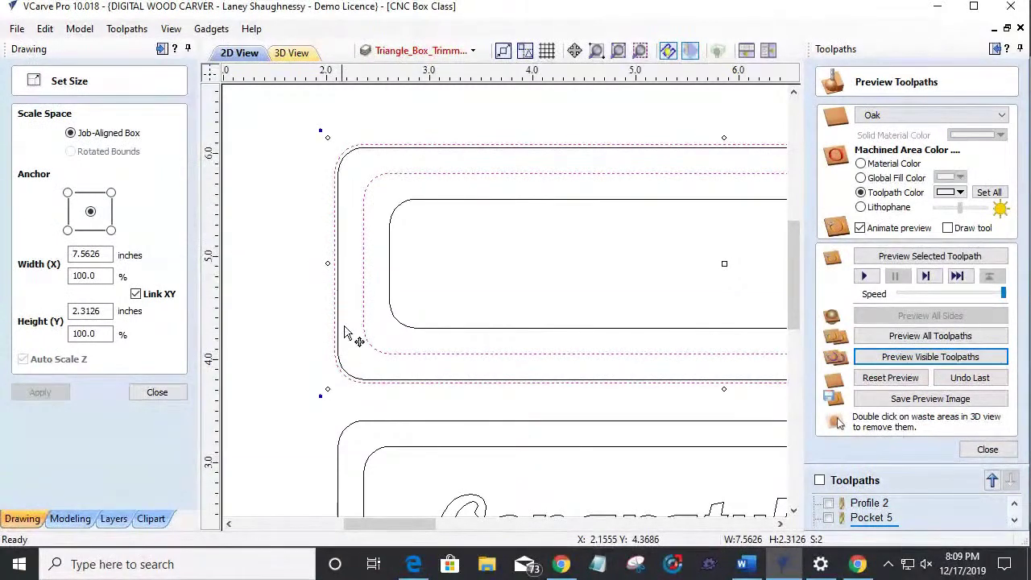
pyautogui.scroll(-1, 374, 165)
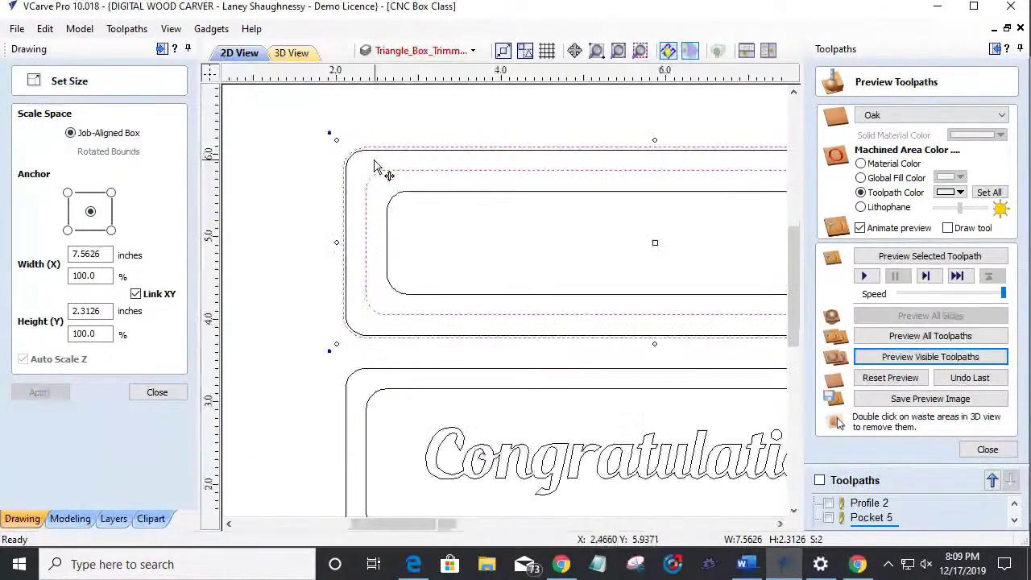
pyautogui.scroll(-1, 374, 165)
# Step: Check the size of the rectangular lid's inset outline, then of its "Congratulations" lettering
pyautogui.click(375, 354)
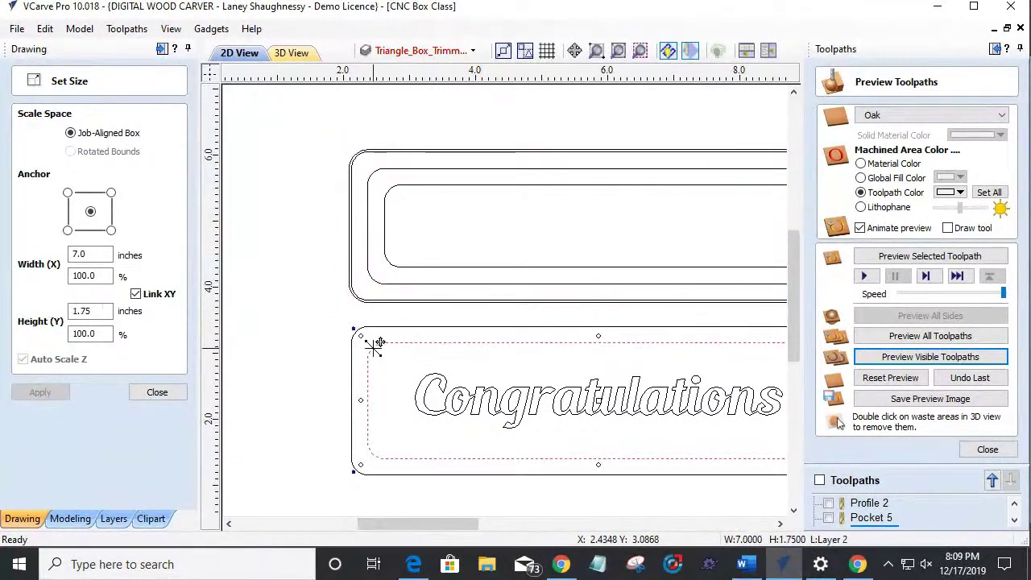
pyautogui.scroll(-1, 375, 354)
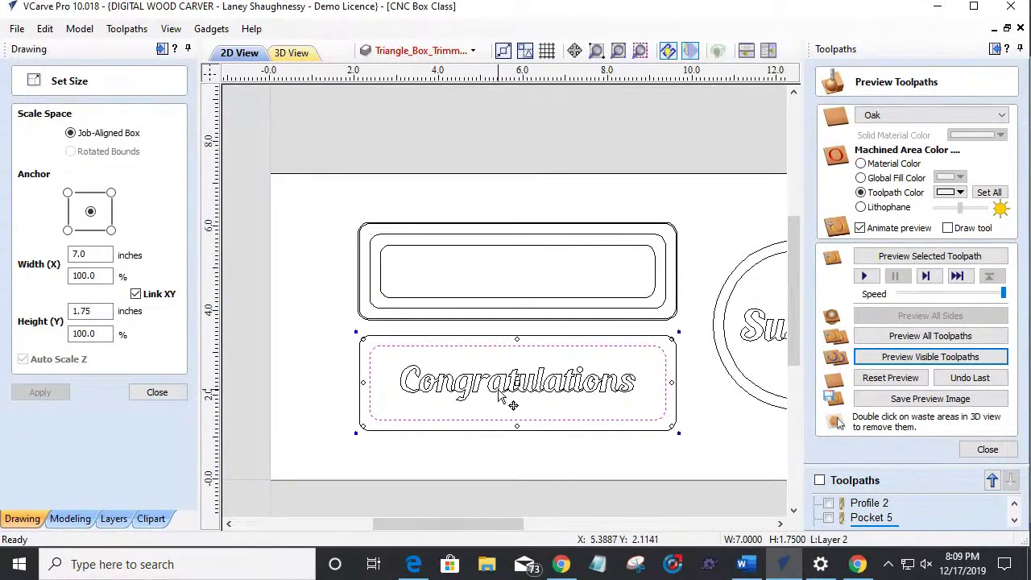
pyautogui.scroll(2, 490, 408)
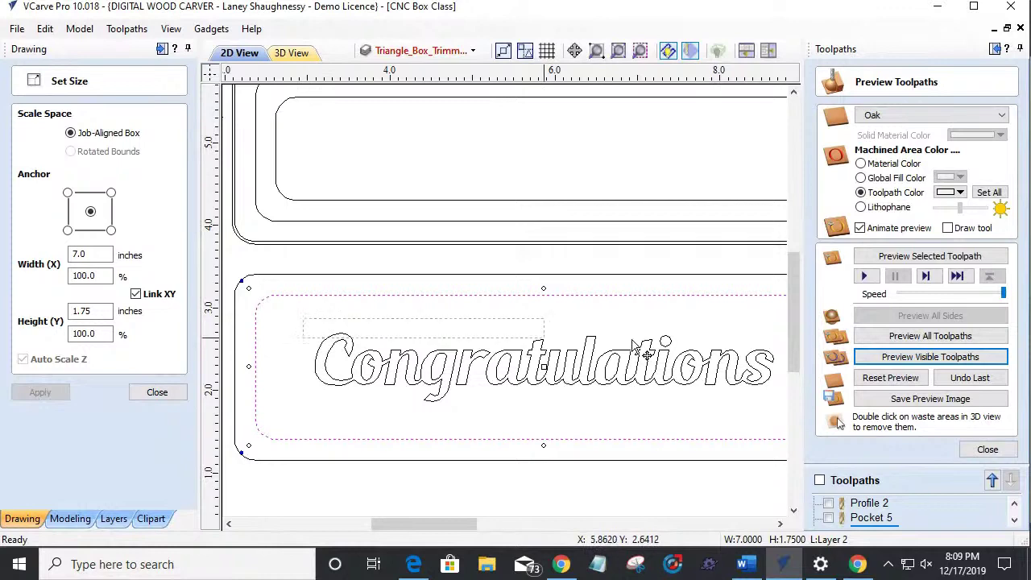
pyautogui.click(787, 419)
pyautogui.scroll(-2, 682, 387)
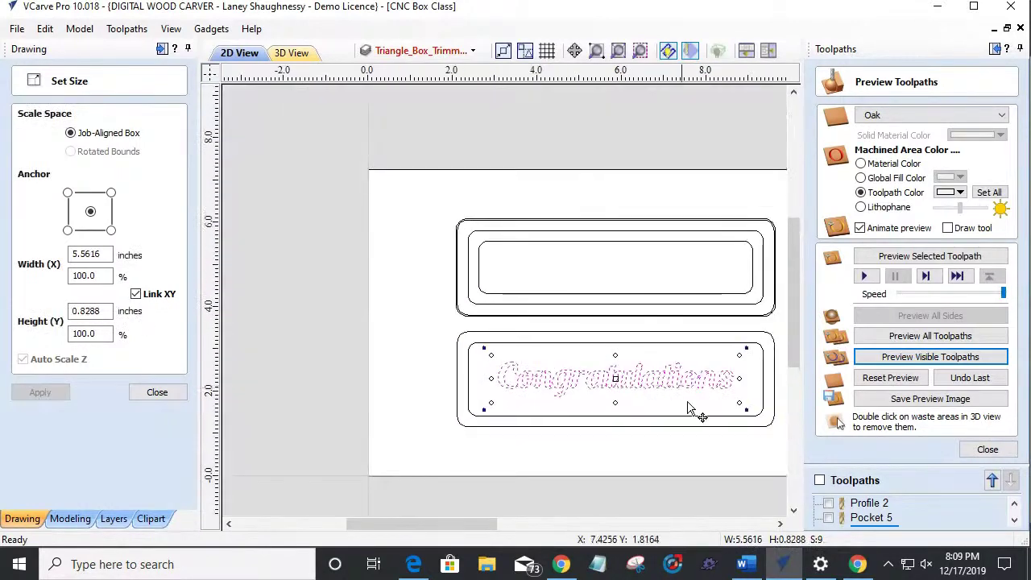
pyautogui.scroll(1, 787, 423)
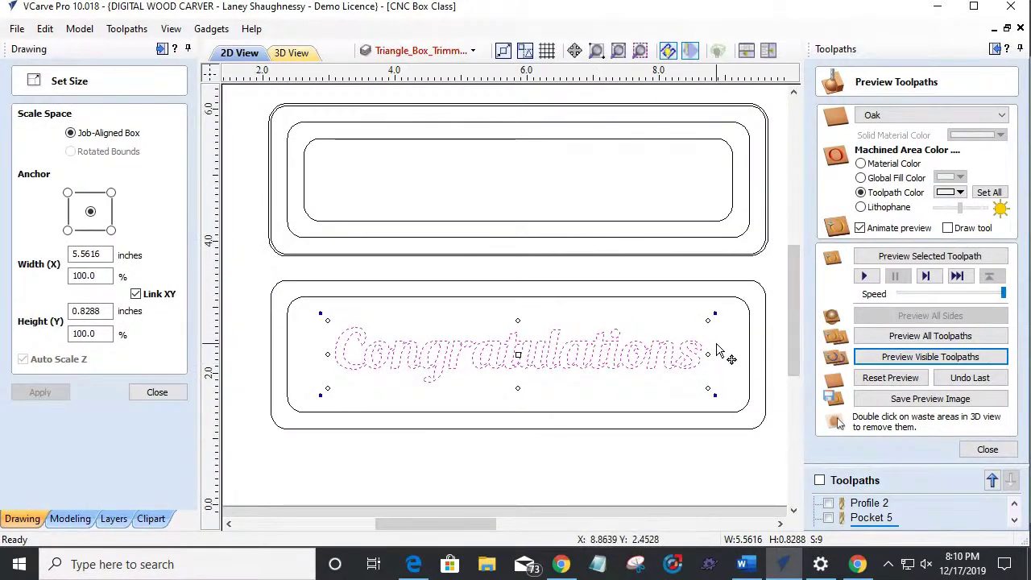
pyautogui.scroll(-3, 709, 314)
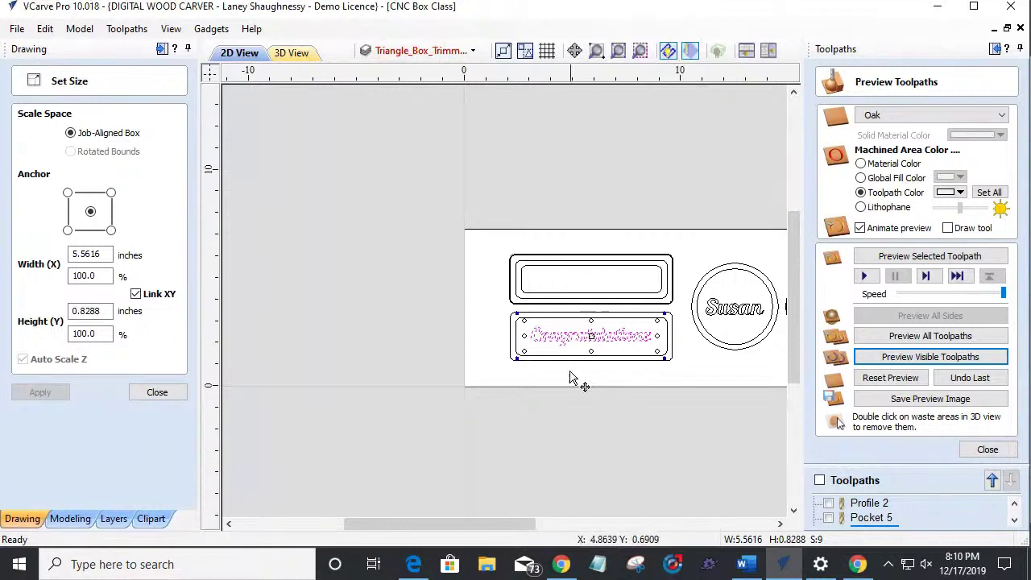
# Step: Compare the sizes of the rectangular lid's outer outline and its inset outline
pyautogui.scroll(5, 569, 362)
pyautogui.click(478, 201)
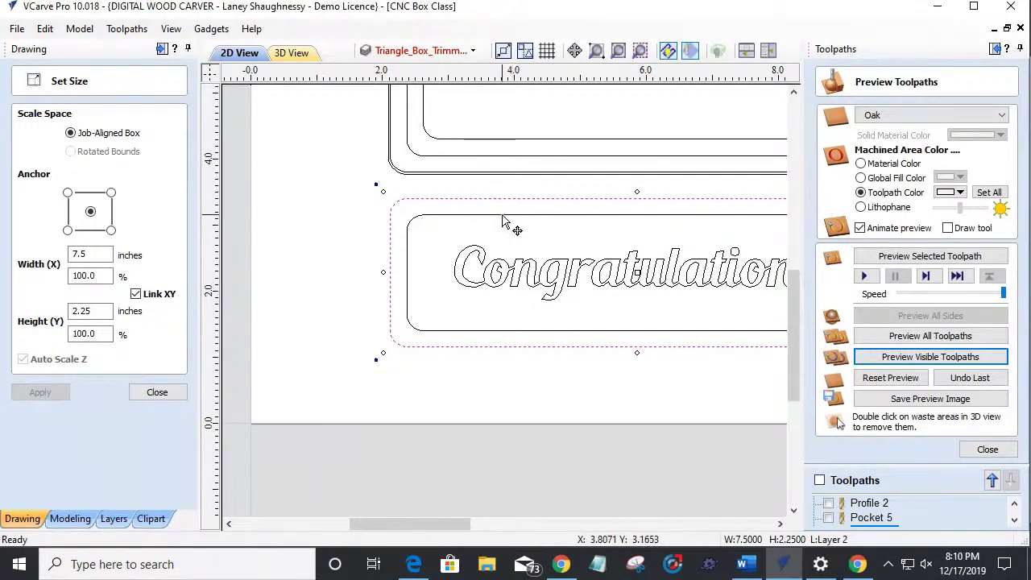
pyautogui.click(510, 216)
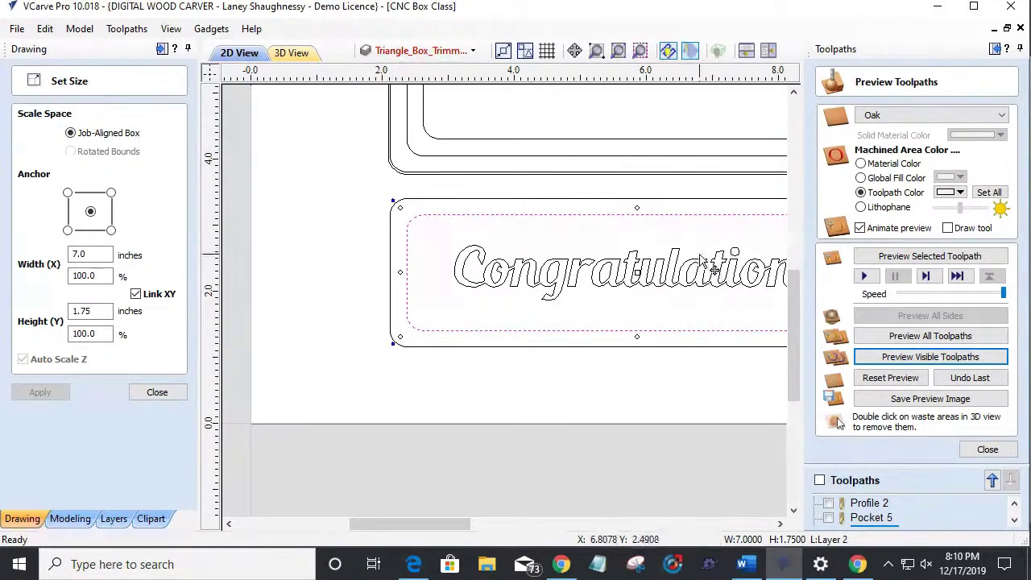
pyautogui.scroll(-3, 597, 296)
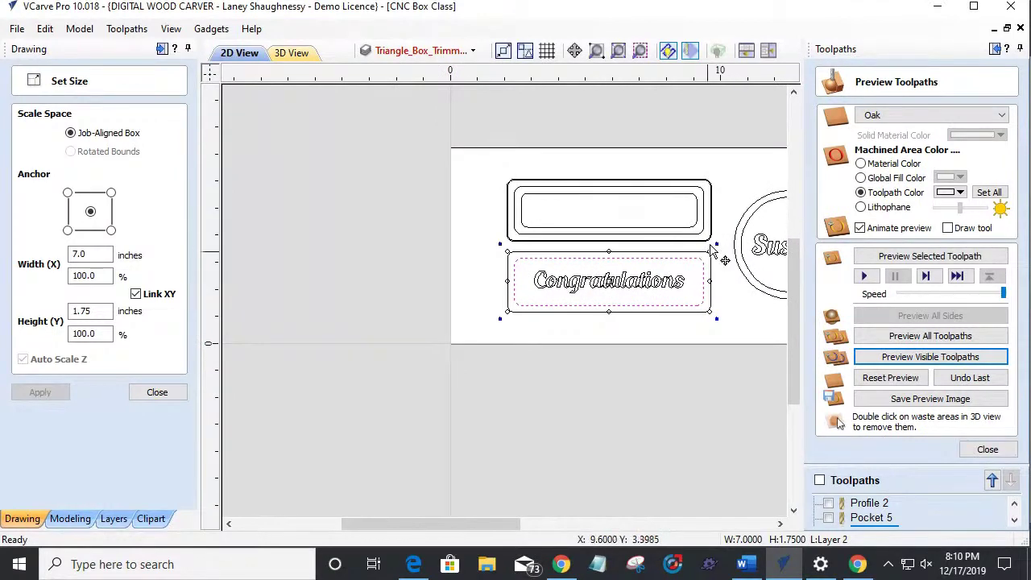
# Step: Check the size of the inner circle on the round lid
pyautogui.scroll(-2, 726, 256)
pyautogui.scroll(5, 705, 270)
pyautogui.click(602, 238)
pyautogui.click(614, 252)
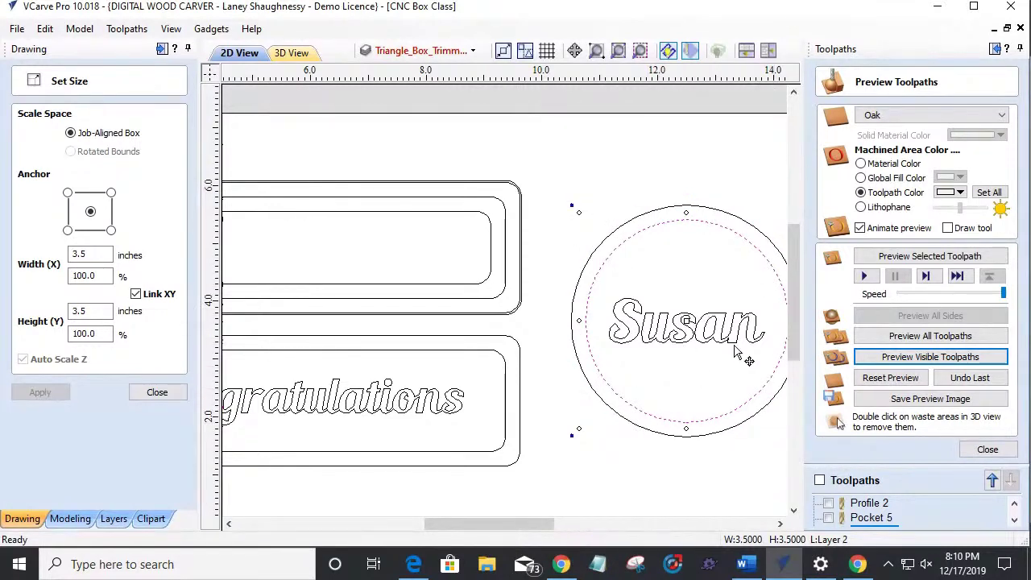
pyautogui.scroll(-5, 725, 301)
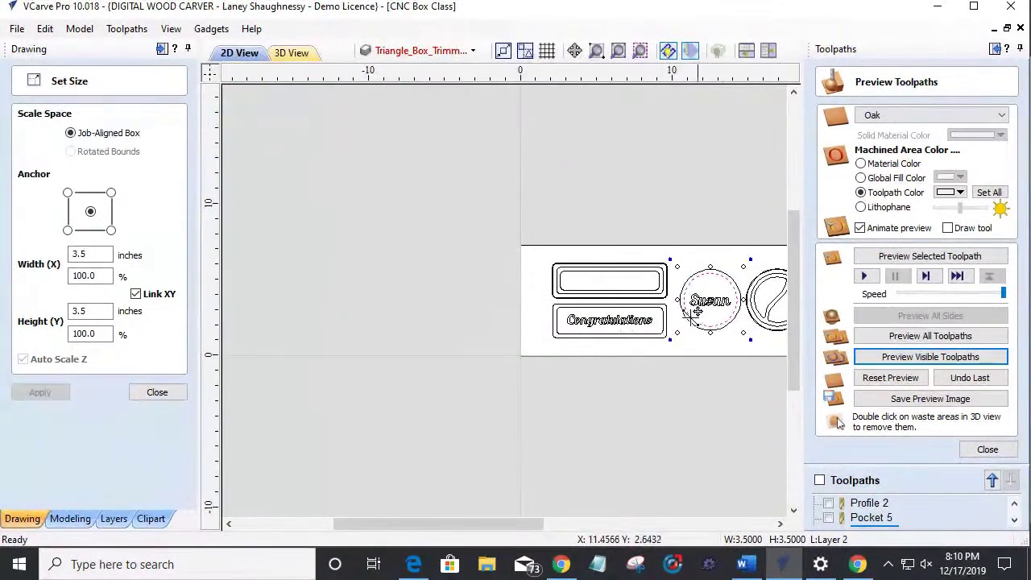
# Step: Compare the sizes of the rectangular box's outermost offset and the outline just inside it
pyautogui.scroll(5, 633, 337)
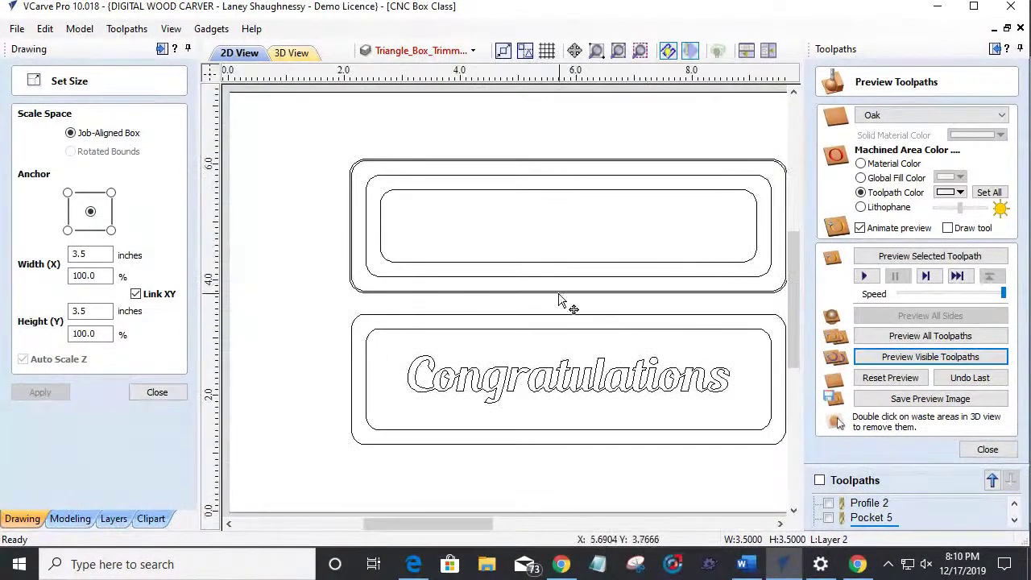
pyautogui.scroll(2, 558, 292)
pyautogui.click(558, 284)
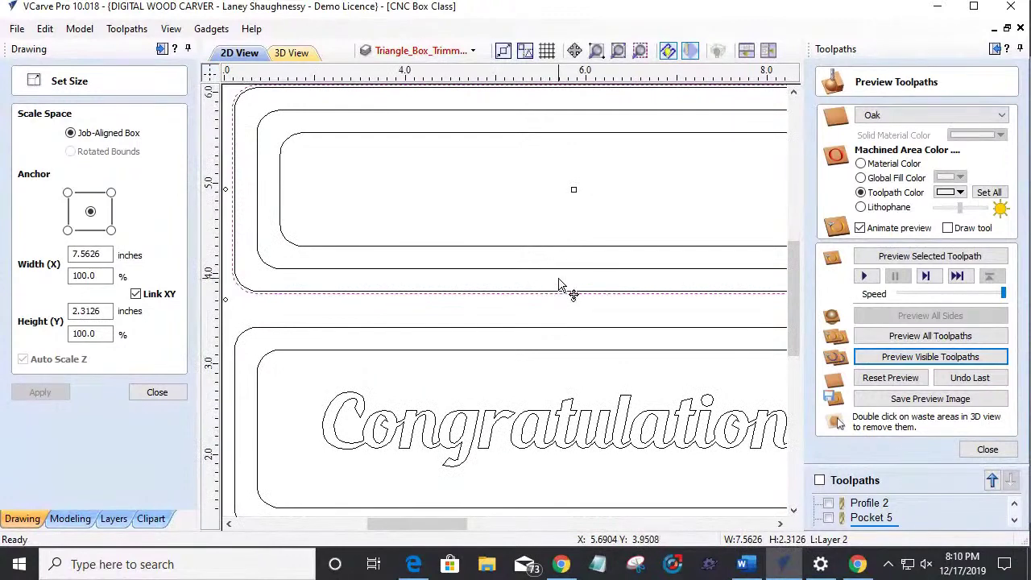
pyautogui.scroll(2, 558, 292)
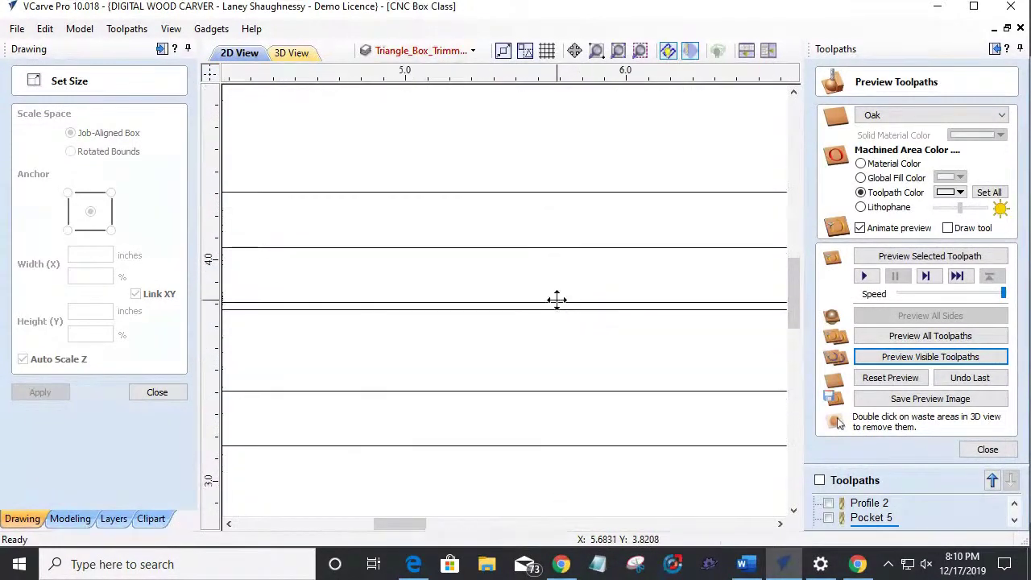
pyautogui.click(562, 302)
pyautogui.scroll(-4, 564, 304)
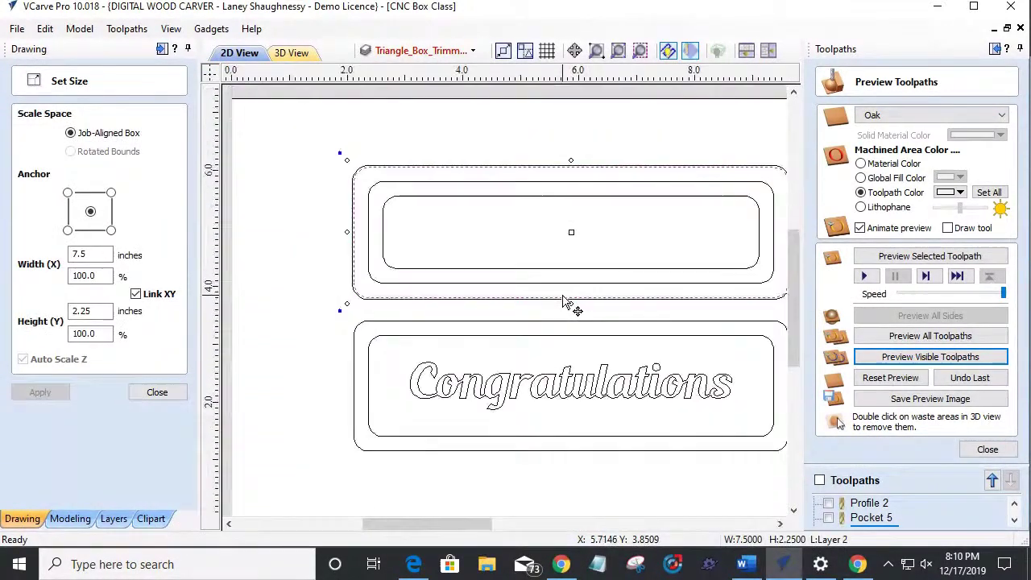
# Step: Check the sizes of the rectangular box's innermost pocket outline and the recess outline around it
pyautogui.click(434, 282)
pyautogui.click(435, 269)
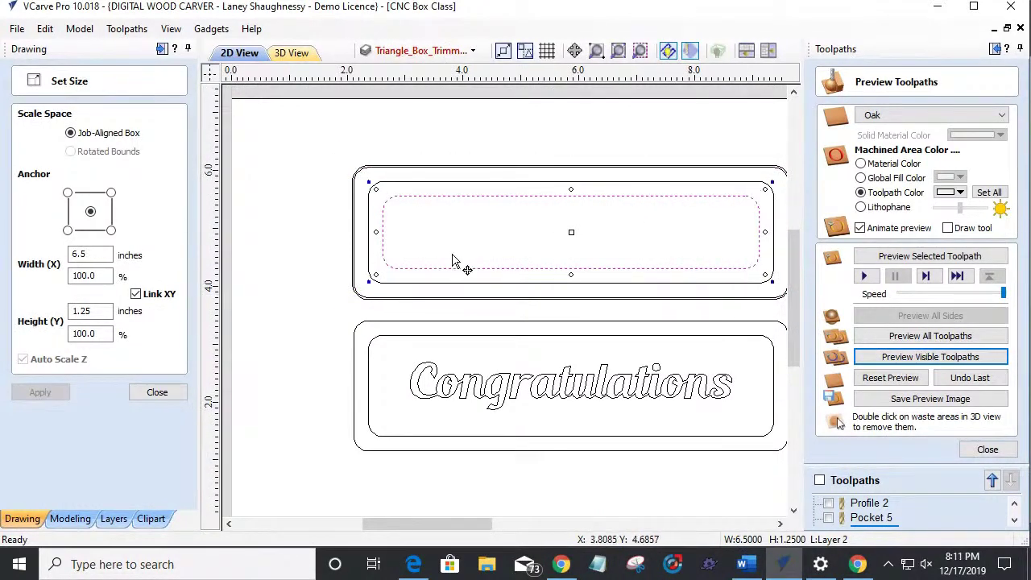
pyautogui.click(501, 282)
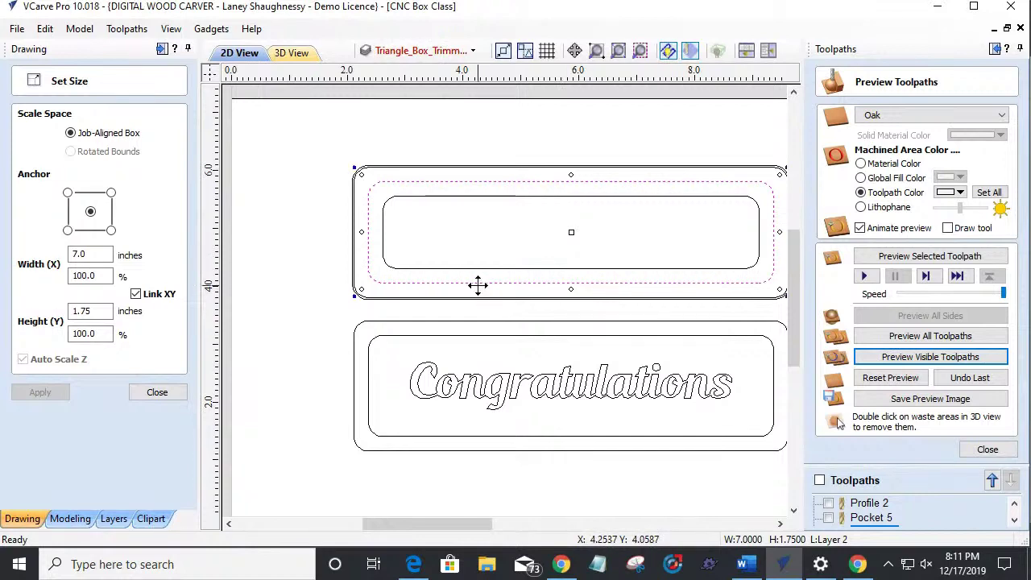
# Step: Select the rectangular box's outermost offset together with its recess outline, then select the lid's inset outline to compare
pyautogui.scroll(4, 496, 306)
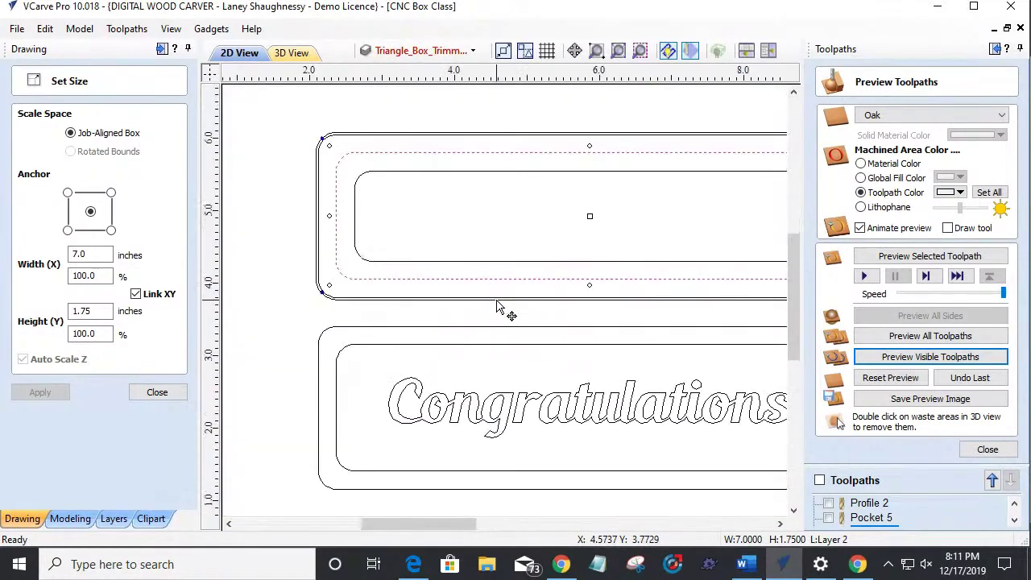
pyautogui.scroll(4, 496, 306)
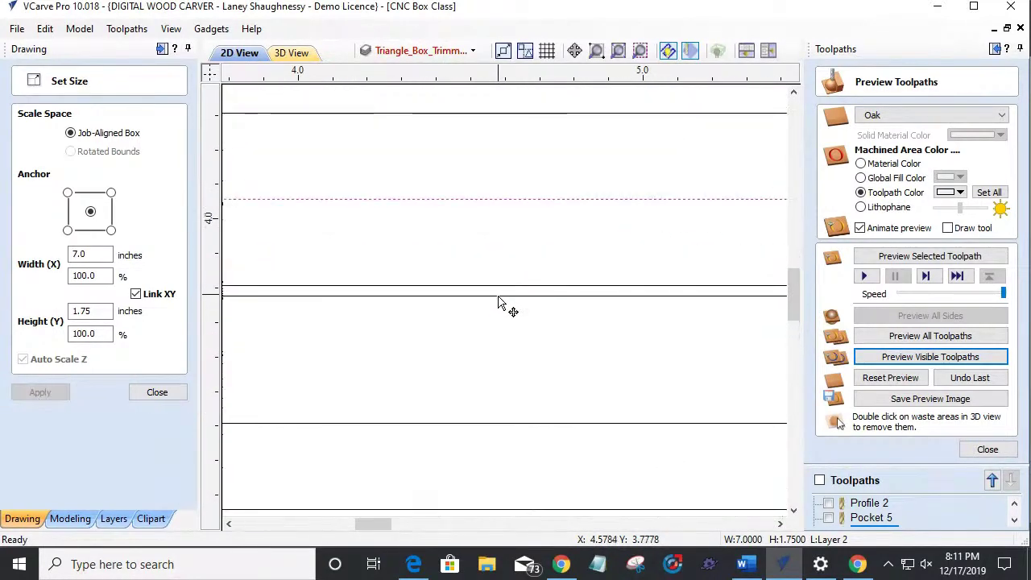
pyautogui.click(498, 298)
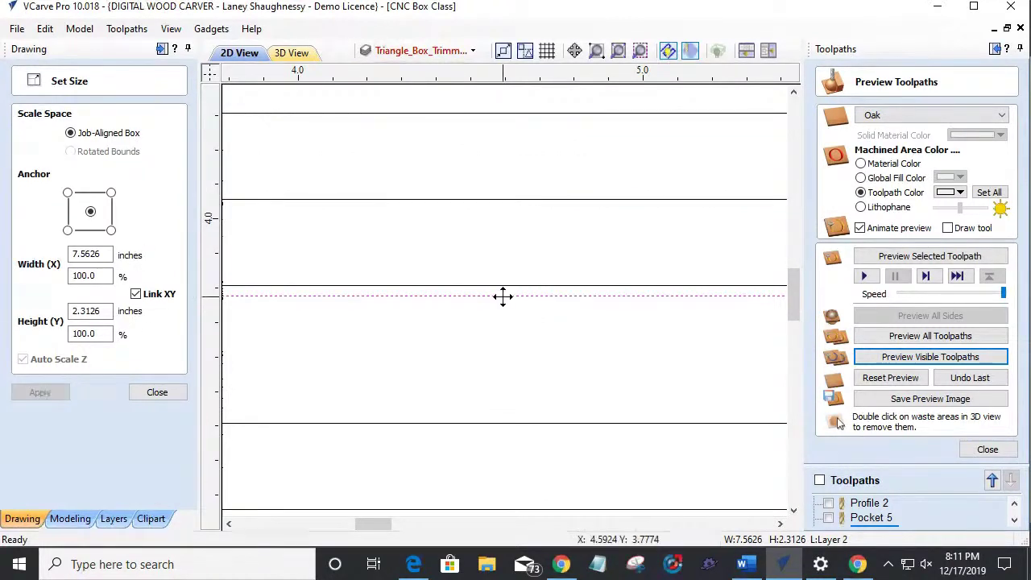
pyautogui.moveTo(502, 297); pyautogui.dragTo(501, 290)
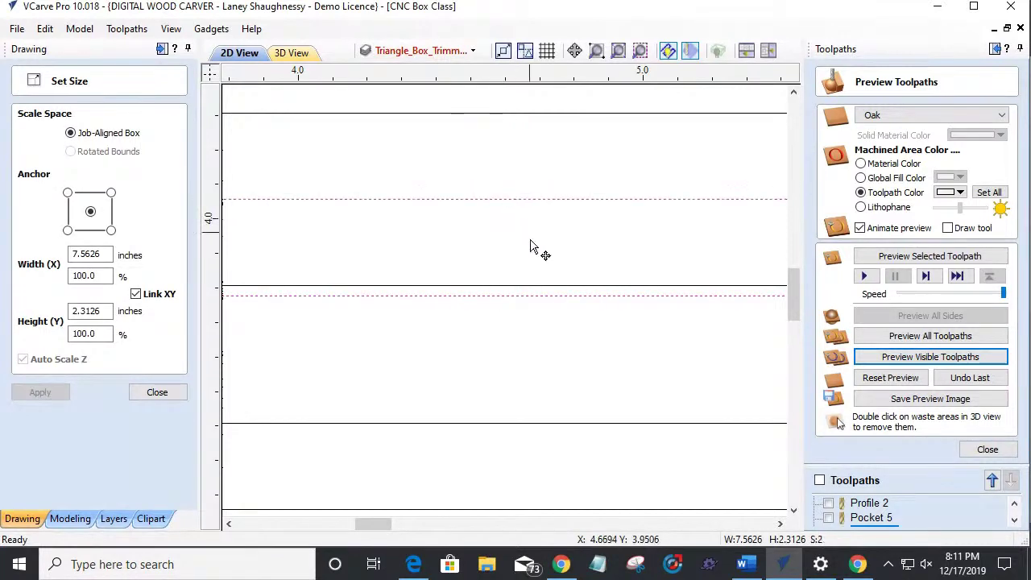
pyautogui.scroll(-4, 528, 230)
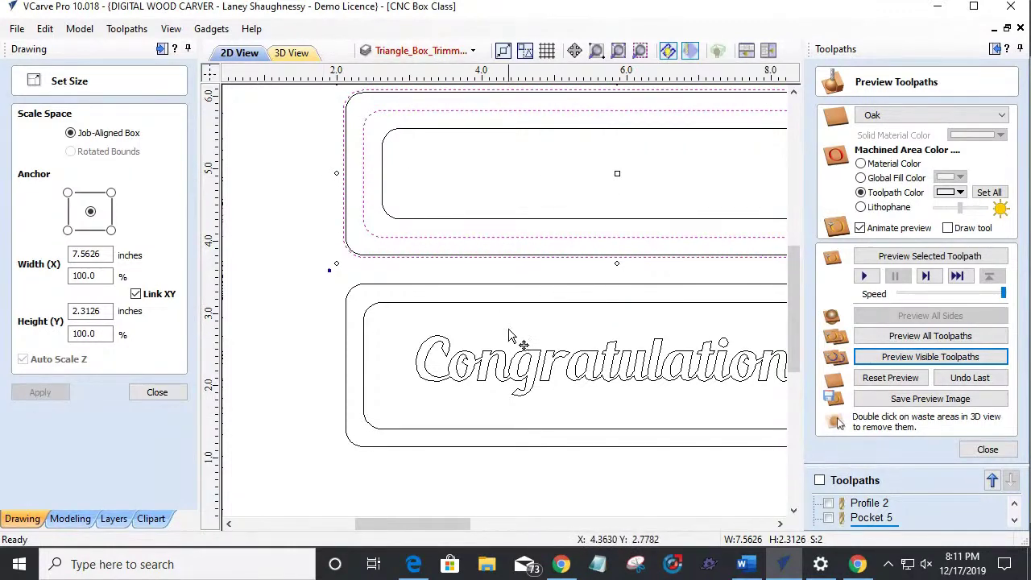
pyautogui.click(509, 304)
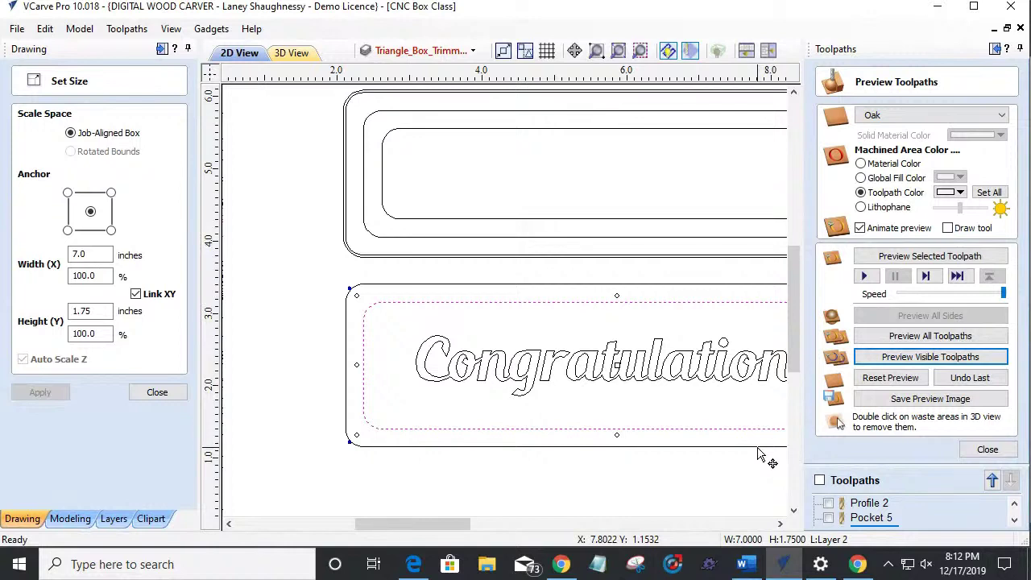
# Step: Compare the sizes of the round box's outermost offset circle and the circle just inside it
pyautogui.scroll(-5, 512, 298)
pyautogui.scroll(4, 502, 296)
pyautogui.scroll(2, 490, 278)
pyautogui.click(436, 264)
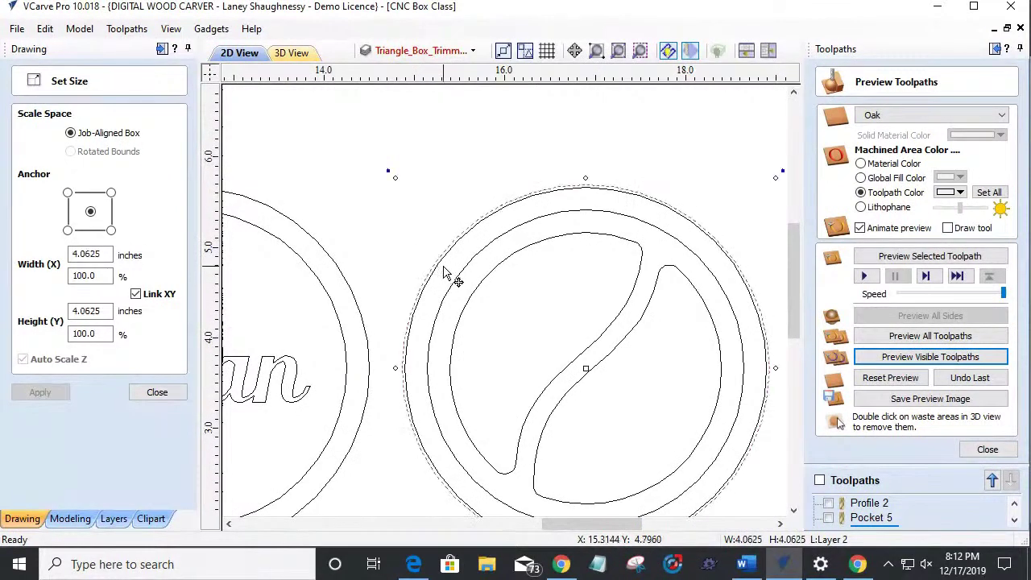
pyautogui.scroll(2, 444, 274)
pyautogui.click(437, 258)
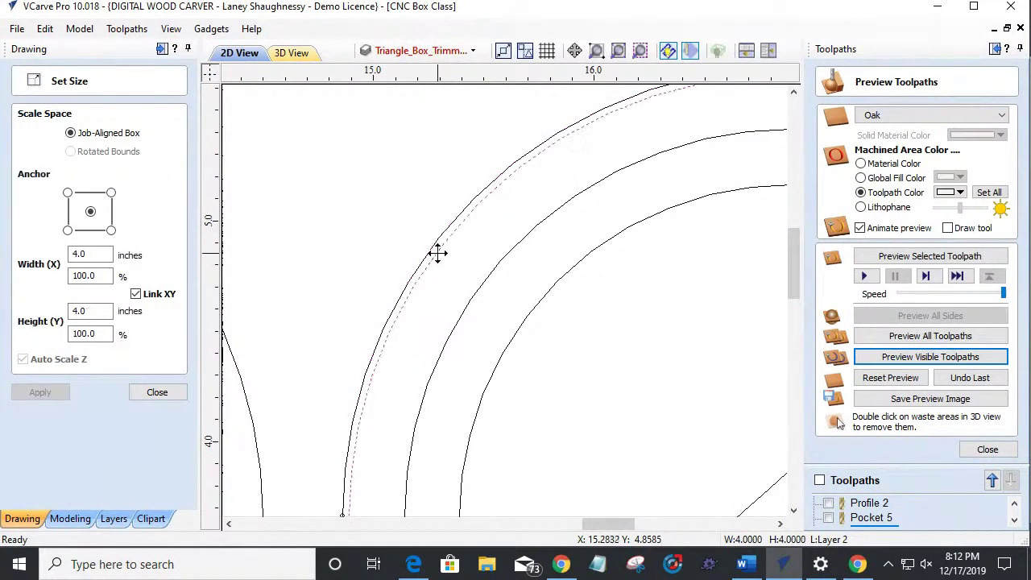
# Step: Check the sizes of the round box's inner outlines, including its two curved compartments selected together
pyautogui.scroll(-2, 443, 262)
pyautogui.click(456, 276)
pyautogui.click(480, 296)
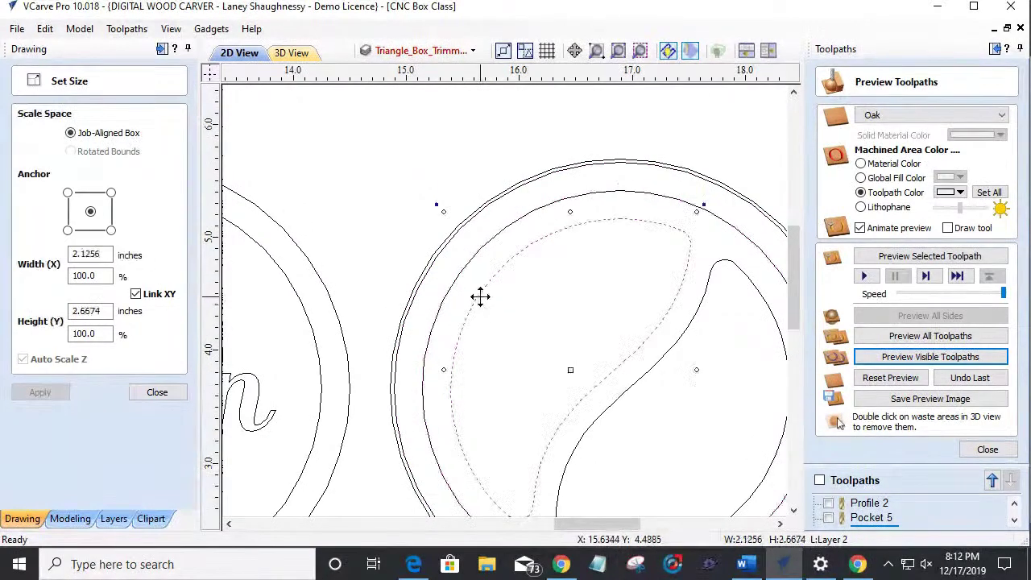
pyautogui.scroll(-2, 480, 296)
pyautogui.click(589, 368)
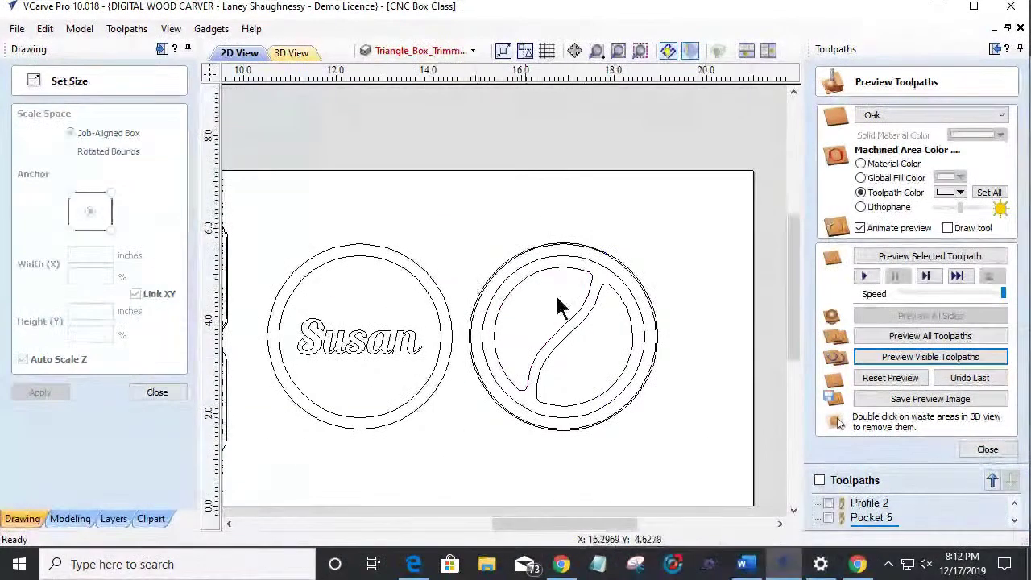
pyautogui.click(557, 331)
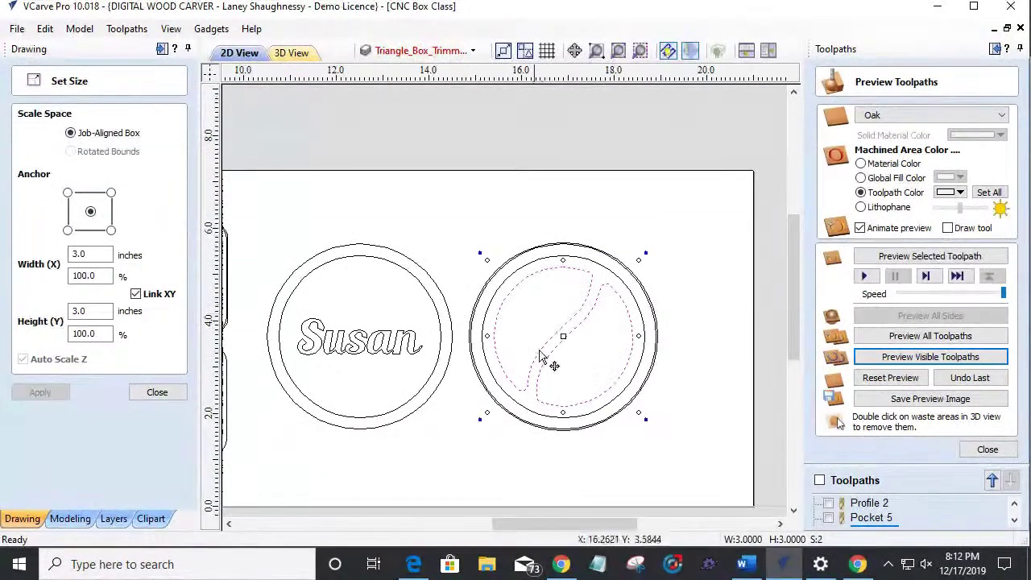
pyautogui.scroll(-2, 583, 375)
pyautogui.scroll(1, 538, 350)
pyautogui.scroll(-1, 454, 330)
pyautogui.scroll(3, 452, 322)
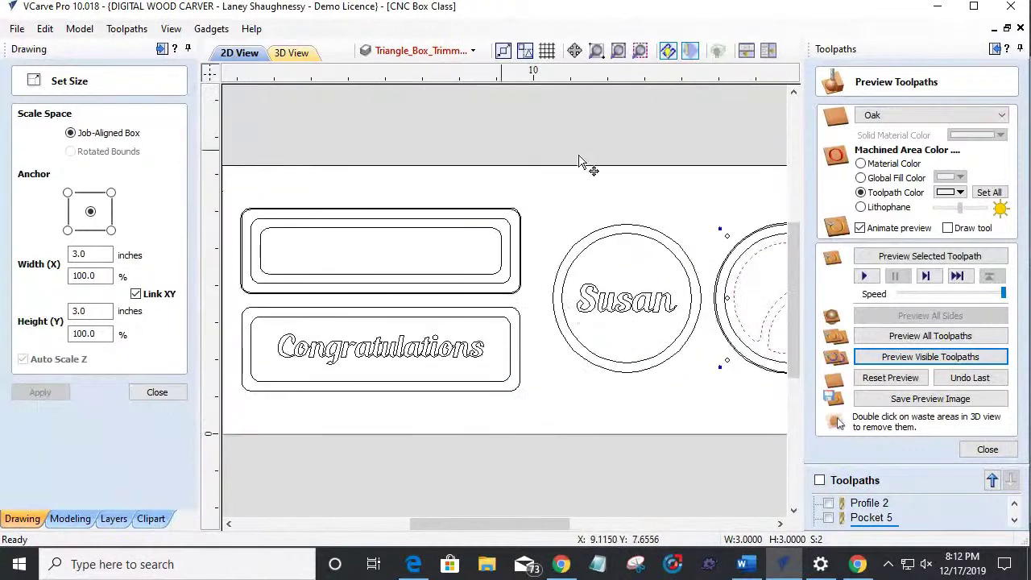
pyautogui.scroll(-1, 616, 383)
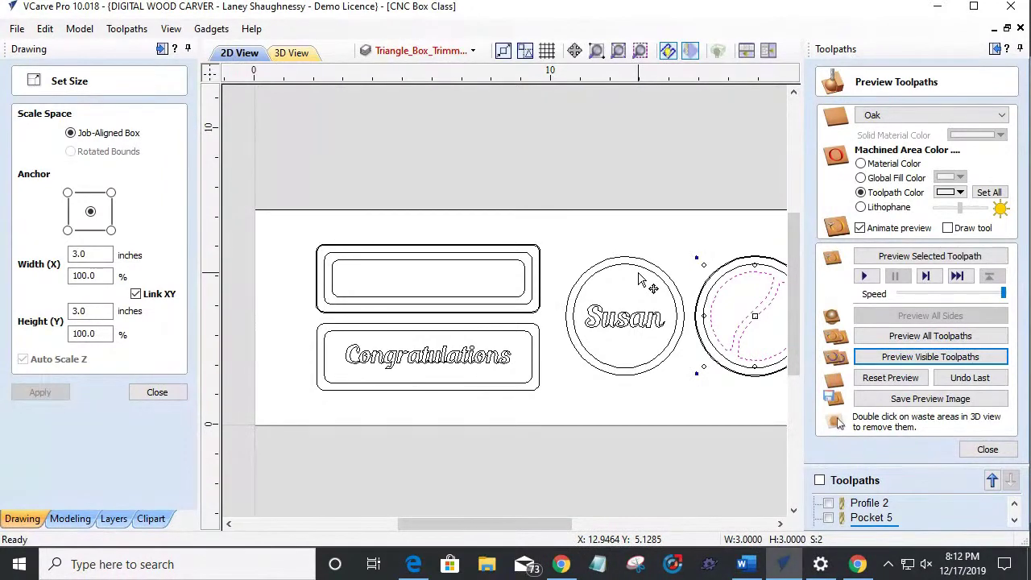
pyautogui.scroll(2, 639, 278)
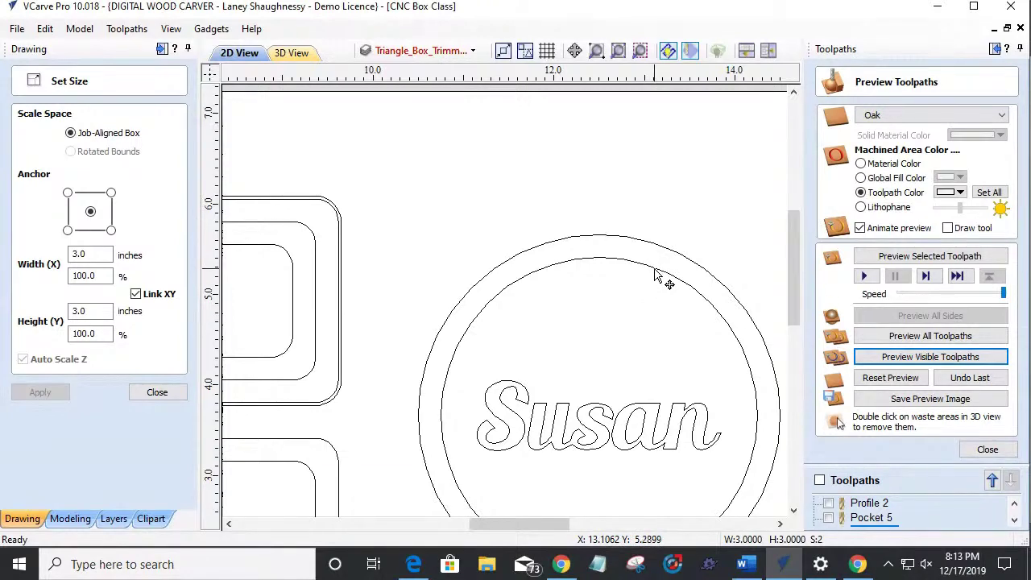
# Step: Hide Layer 2, which holds the rectangular and round box outlines, and leave the Set Size tool
pyautogui.scroll(-1, 656, 276)
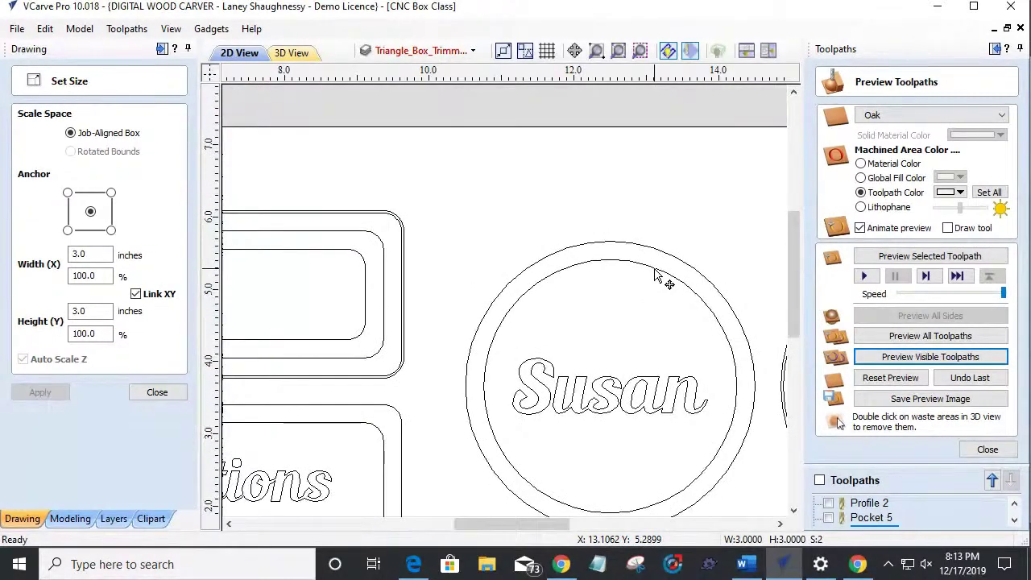
pyautogui.scroll(-3, 656, 276)
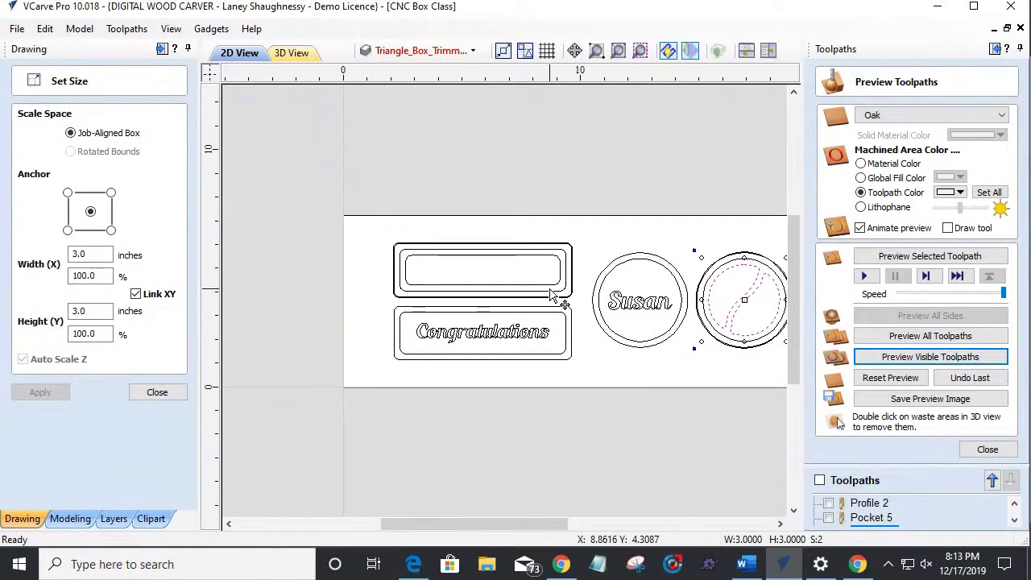
pyautogui.click(407, 51)
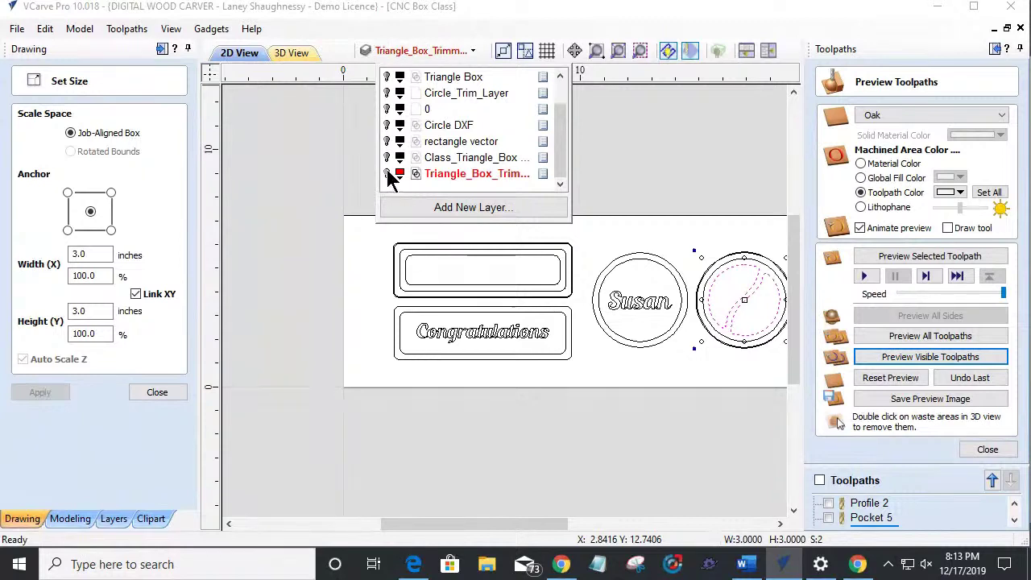
pyautogui.scroll(2, 387, 177)
pyautogui.click(387, 95)
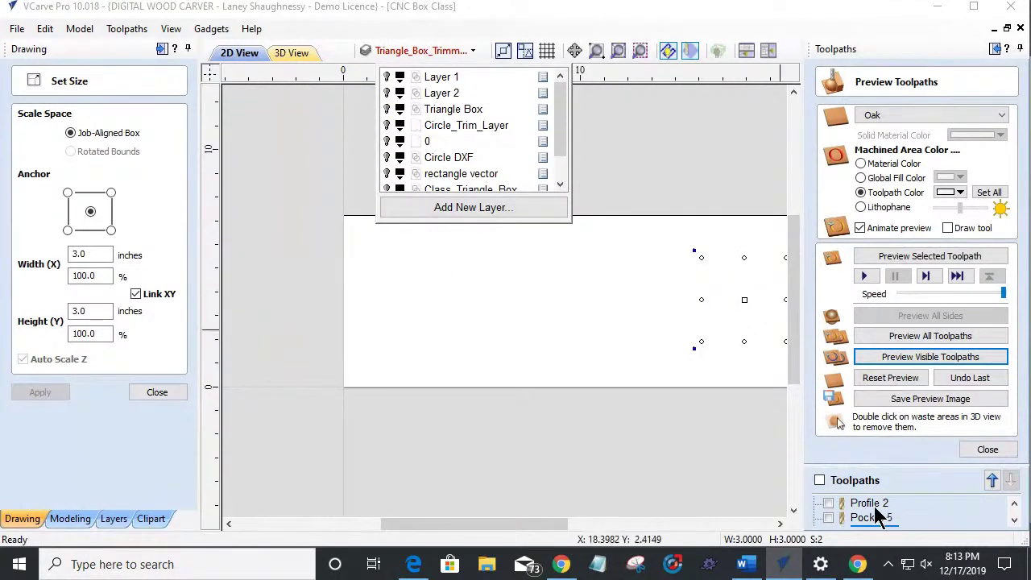
pyautogui.click(170, 396)
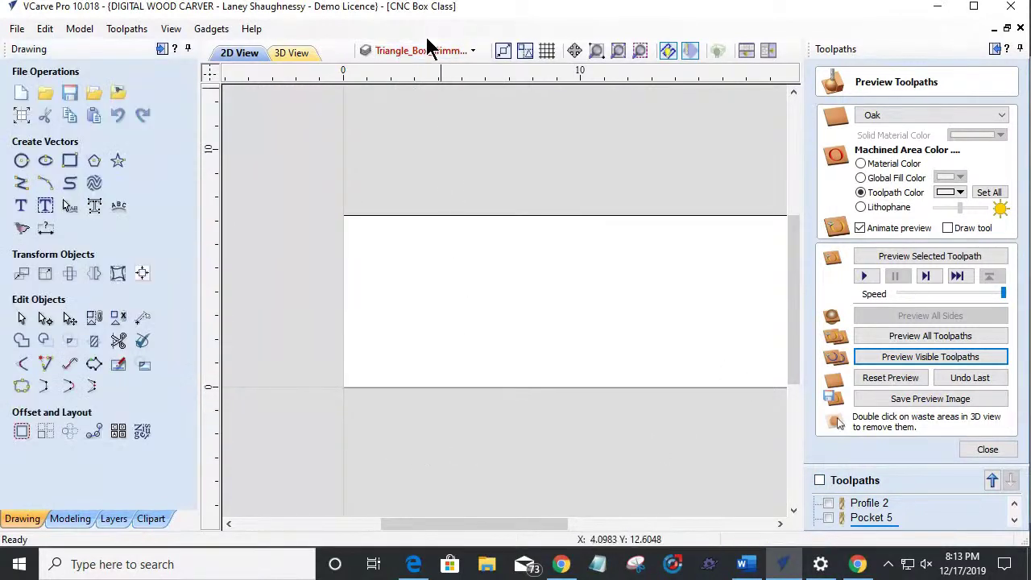
# Step: Make Layer 1 visible so that only its heart outline is shown in the drawing
pyautogui.click(425, 53)
pyautogui.scroll(1, 410, 133)
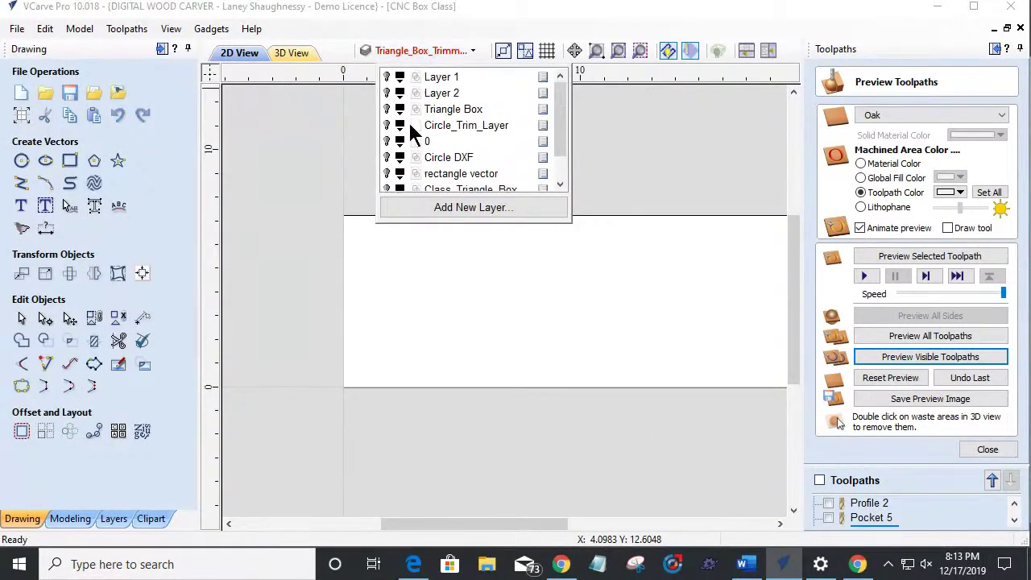
pyautogui.click(387, 78)
pyautogui.scroll(-1, 515, 318)
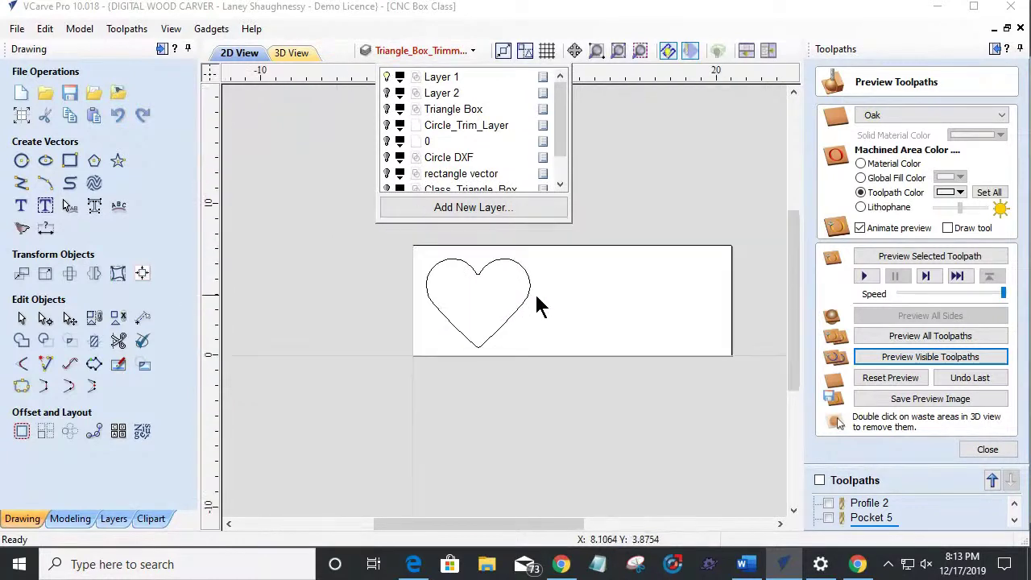
pyautogui.click(585, 240)
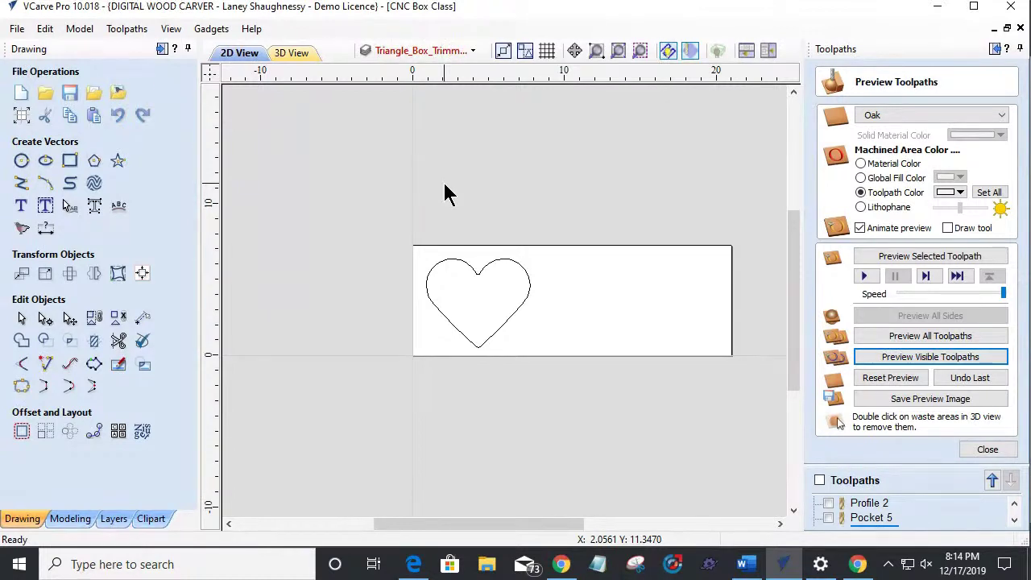
# Step: Set up an inward vector offset with a distance of 0.25 inches and select the heart outline for it
pyautogui.scroll(4, 529, 299)
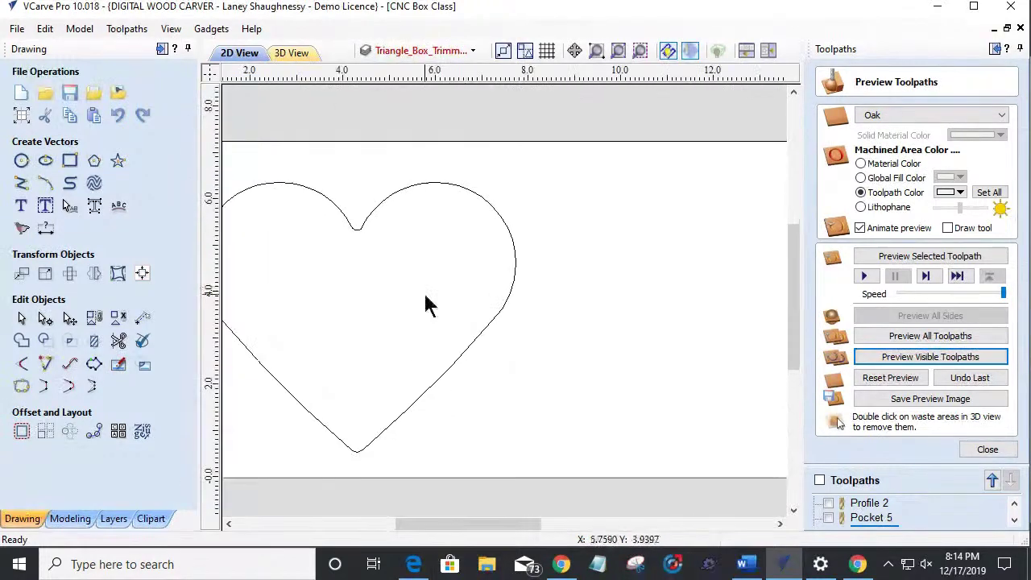
pyautogui.scroll(-3, 363, 346)
pyautogui.scroll(3, 390, 388)
pyautogui.scroll(-1, 575, 162)
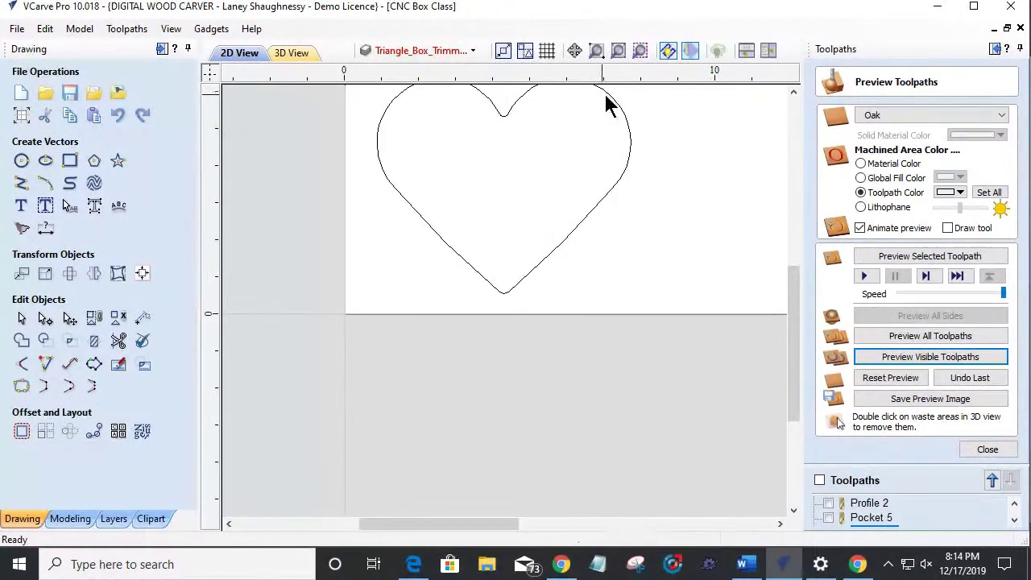
pyautogui.scroll(1, 610, 109)
pyautogui.moveTo(800, 317); pyautogui.dragTo(797, 274)
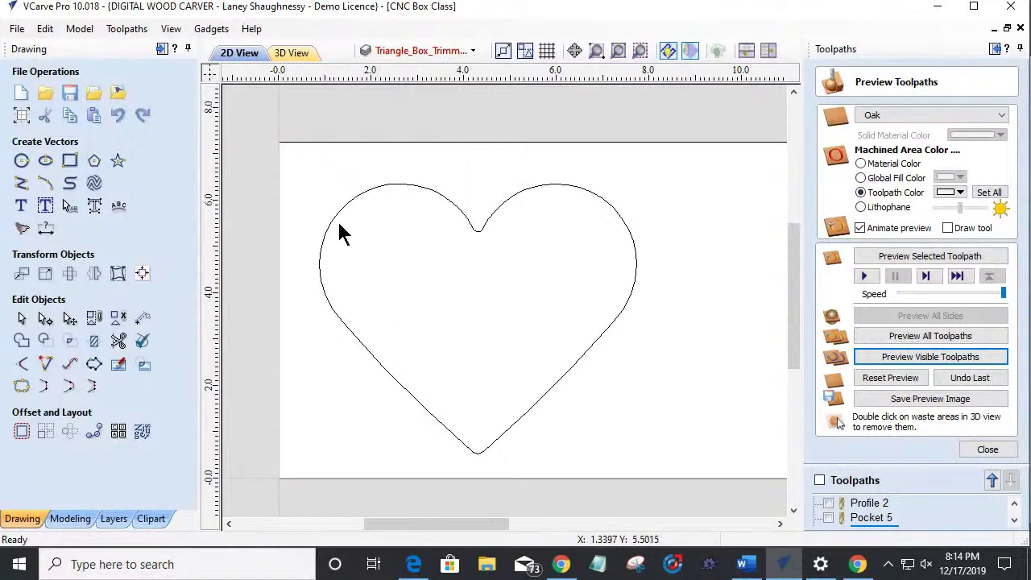
pyautogui.click(21, 434)
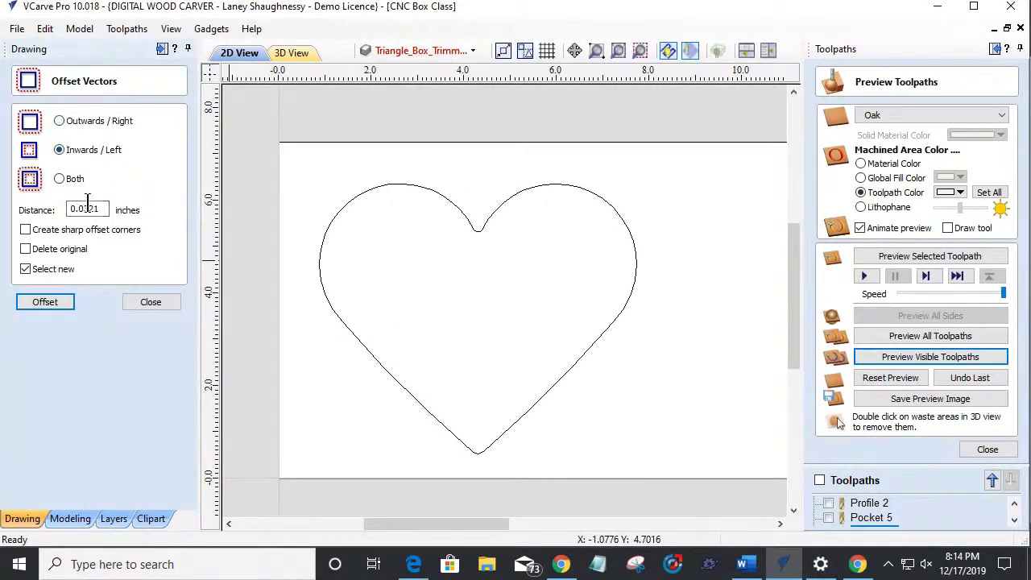
pyautogui.moveTo(103, 210); pyautogui.dragTo(40, 208)
pyautogui.write('.25')
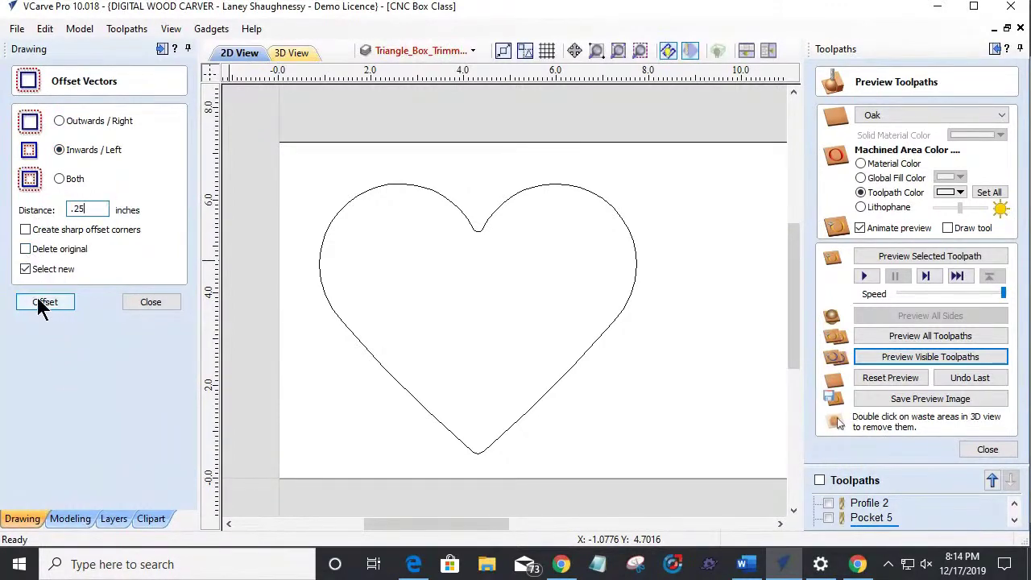
pyautogui.click(34, 305)
pyautogui.click(34, 305)
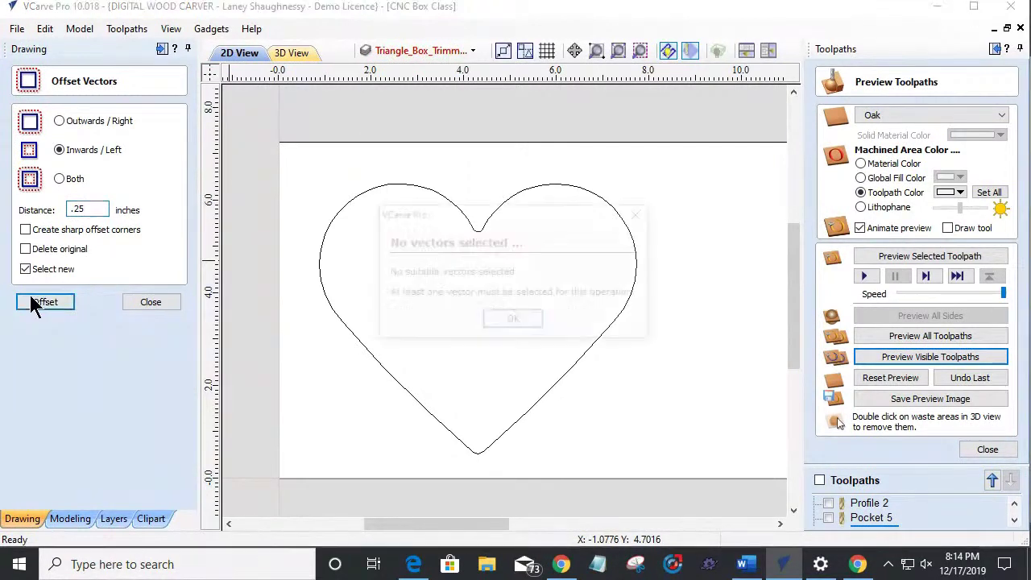
pyautogui.click(504, 322)
pyautogui.click(358, 338)
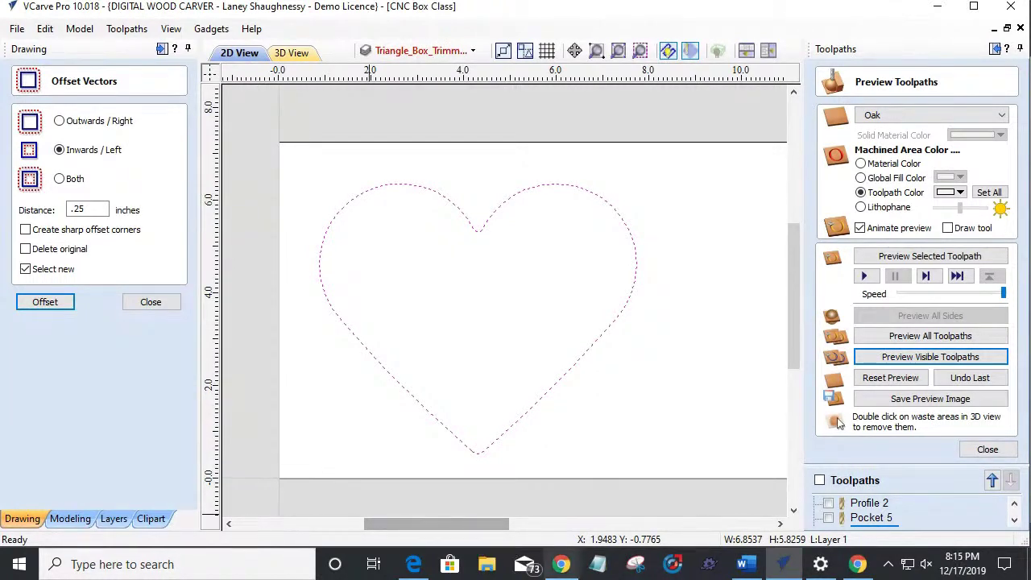
# Step: Check the width and height of the selected heart outline with the Set Size tool
pyautogui.click(151, 304)
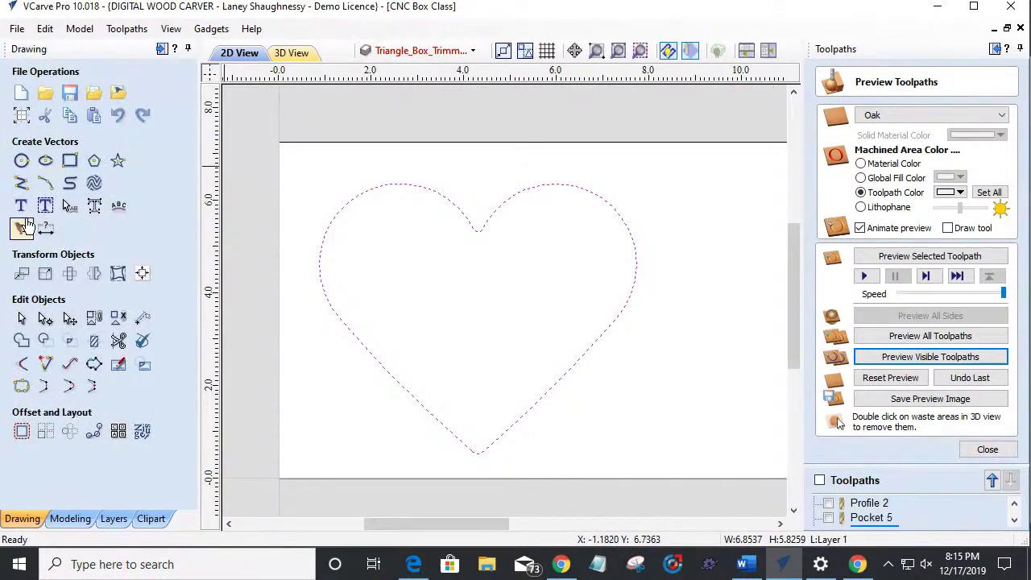
pyautogui.click(45, 273)
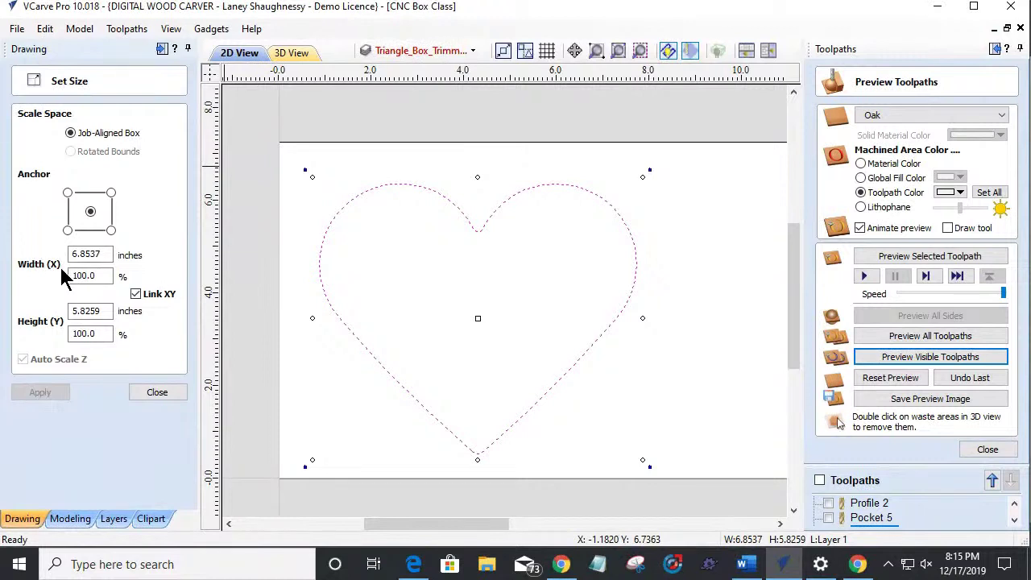
pyautogui.click(73, 313)
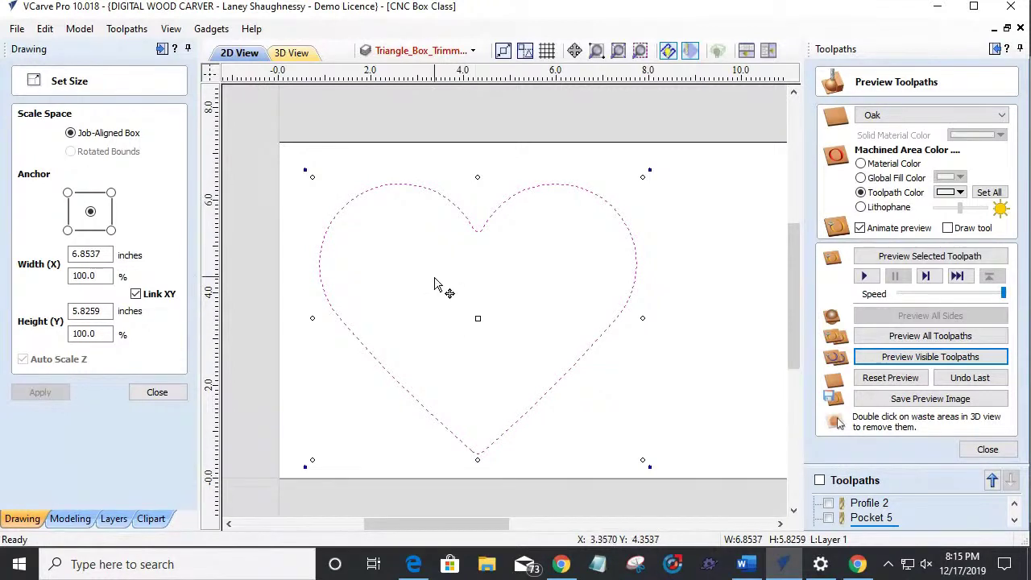
pyautogui.click(156, 393)
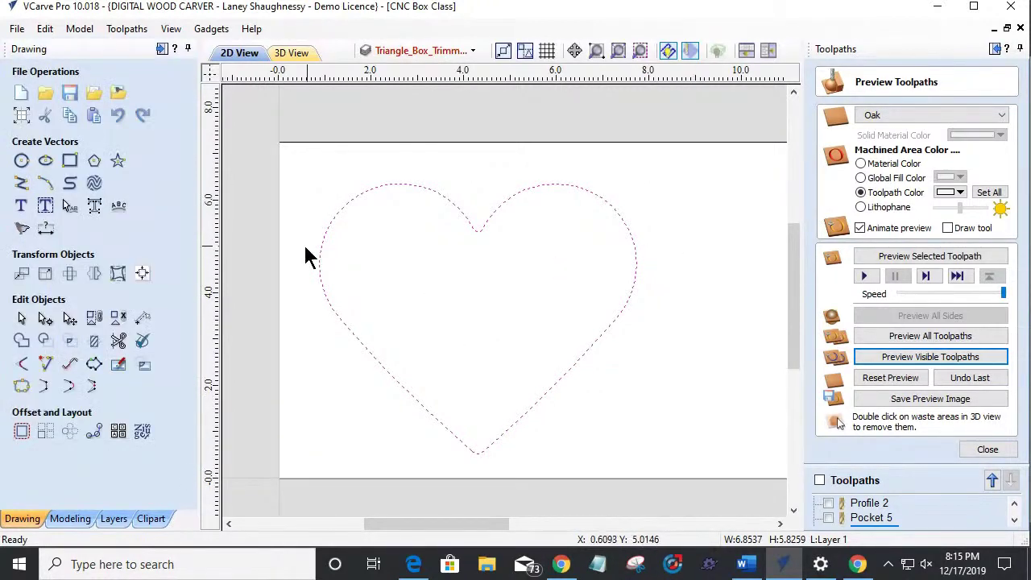
# Step: Try offsetting the heart inwards by 0.25 inches while the triangle box trim layer is active, and hide that layer again
pyautogui.click(22, 431)
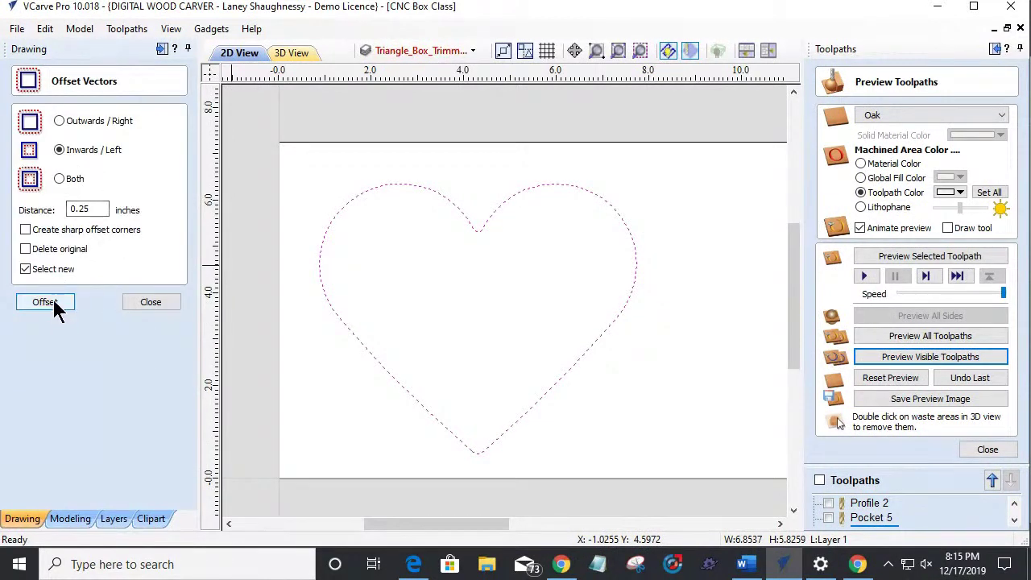
pyautogui.click(55, 304)
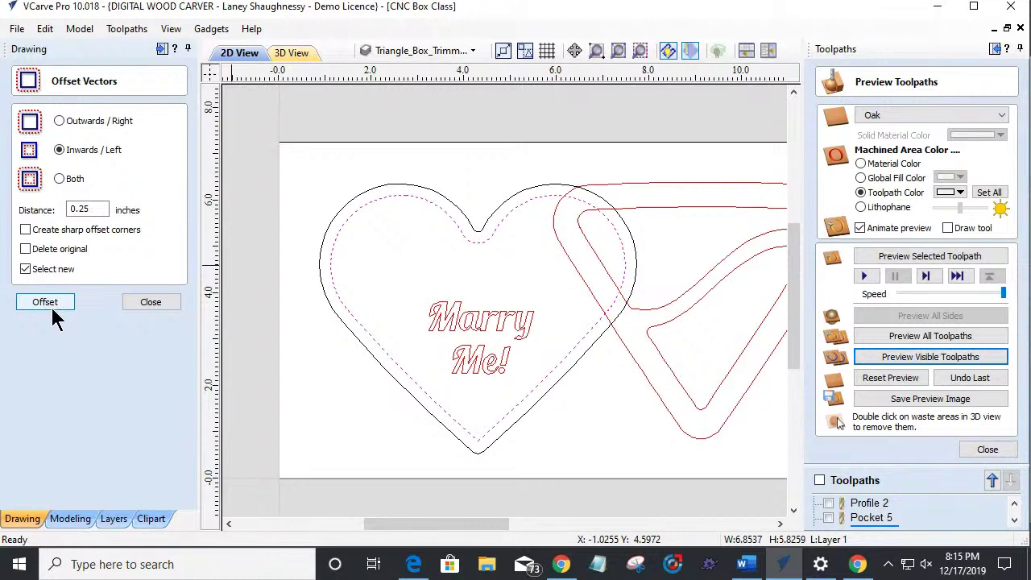
pyautogui.click(397, 52)
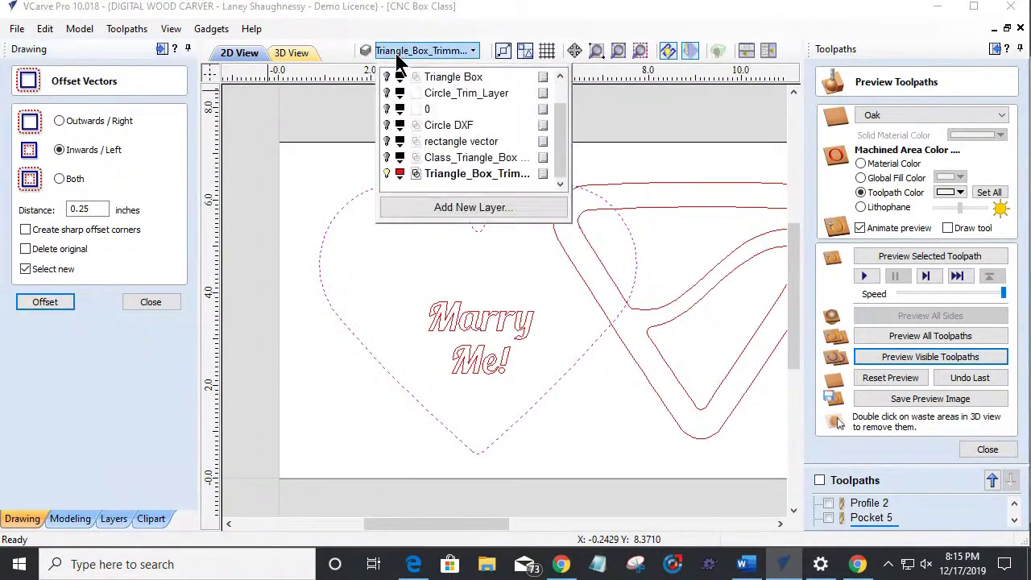
pyautogui.click(386, 171)
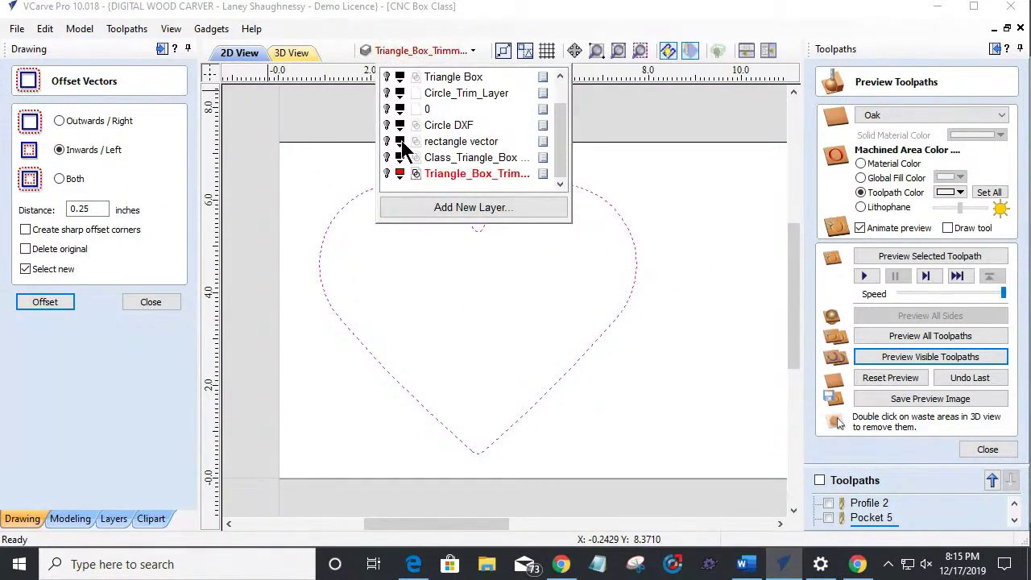
# Step: Make Layer 1 the active layer and offset its heart outline inwards by 0.25 inches
pyautogui.scroll(1, 403, 145)
pyautogui.scroll(-1, 444, 93)
pyautogui.scroll(1, 443, 96)
pyautogui.click(439, 81)
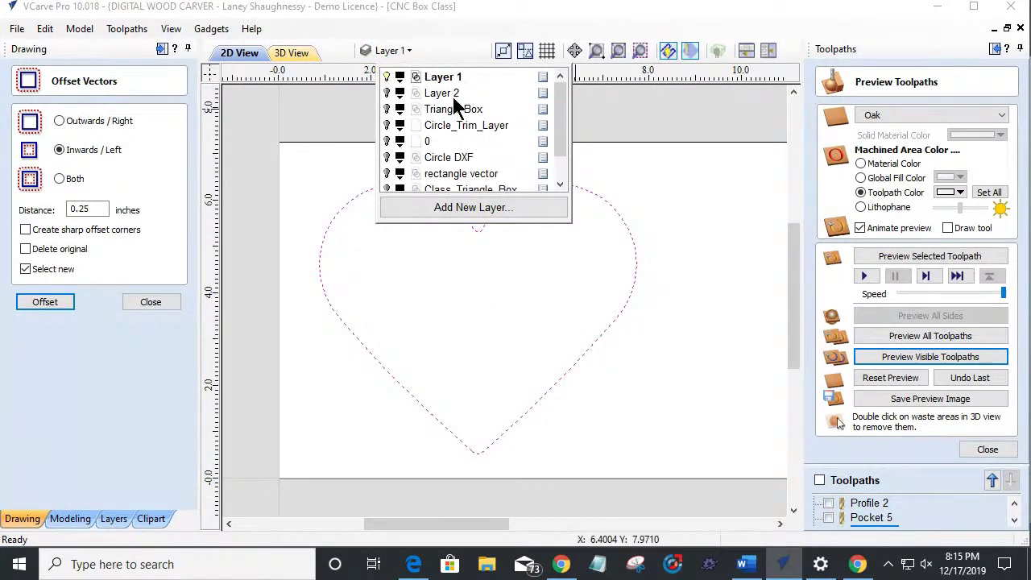
pyautogui.click(323, 297)
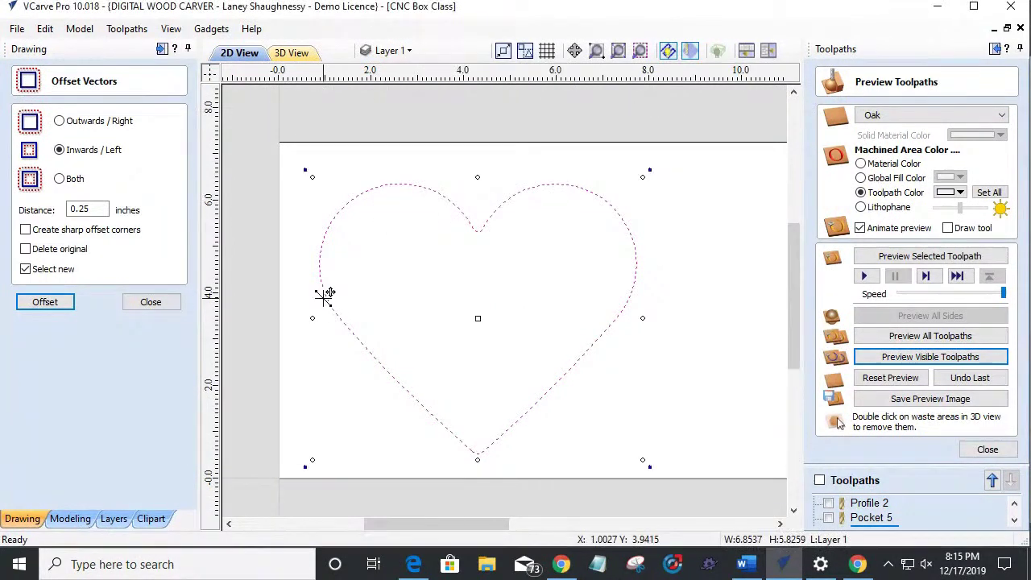
pyautogui.click(47, 302)
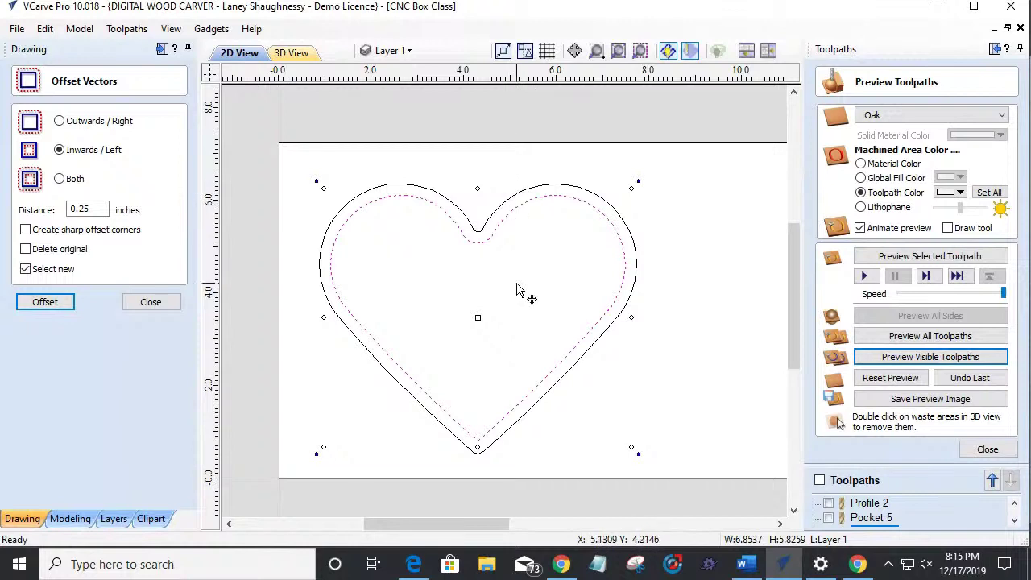
# Step: Select both heart outlines together and place a copy of the pair directly to their right on the material
pyautogui.scroll(2, 479, 238)
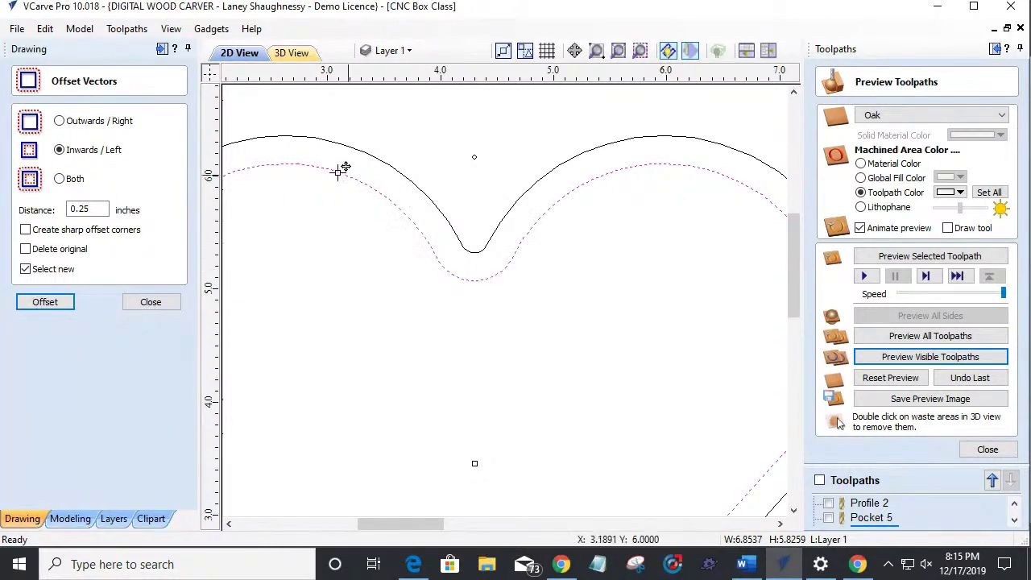
pyautogui.scroll(-2, 456, 220)
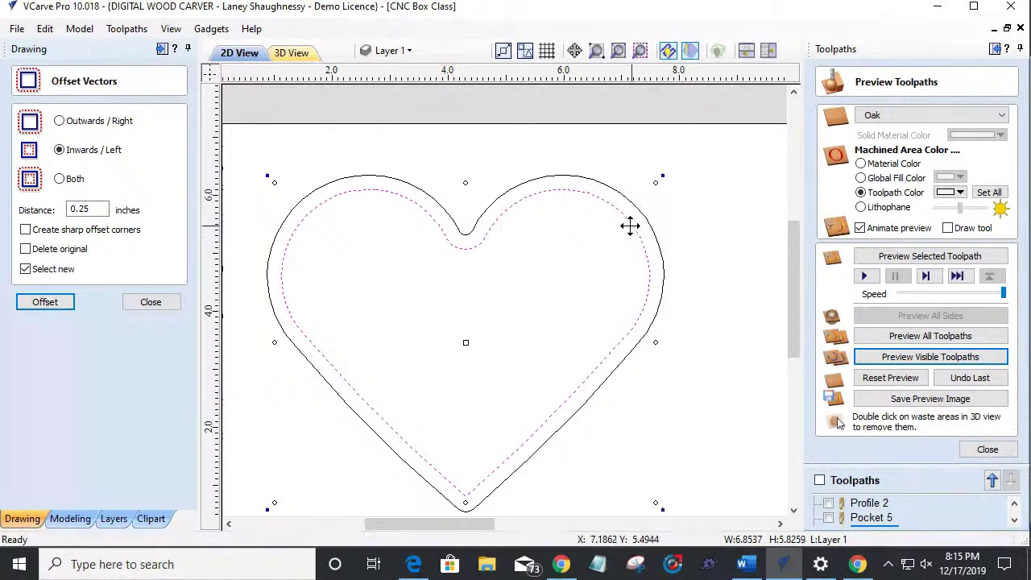
pyautogui.scroll(-2, 617, 235)
pyautogui.scroll(-2, 438, 322)
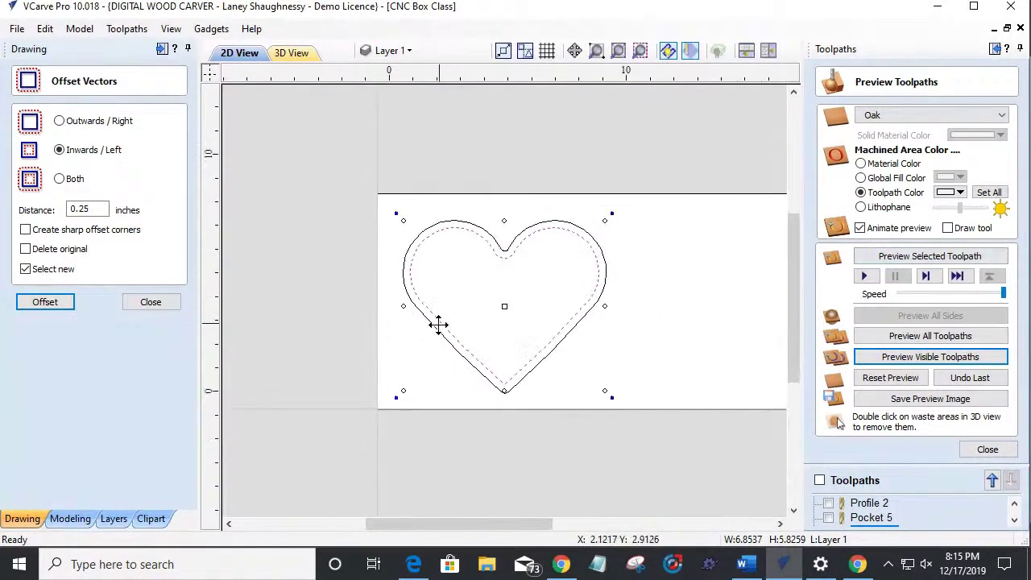
pyautogui.moveTo(543, 345); pyautogui.dragTo(395, 228)
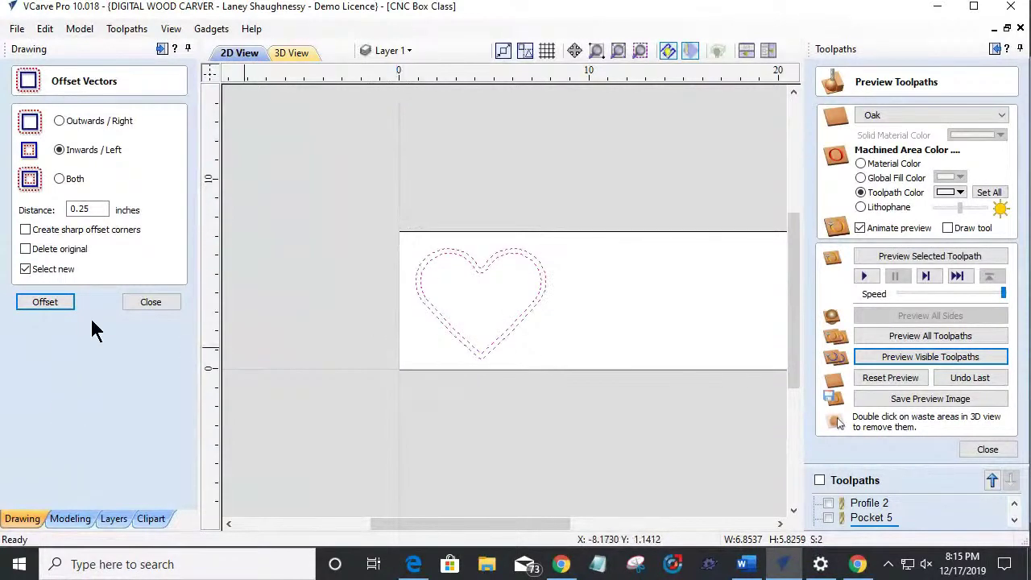
pyautogui.click(134, 300)
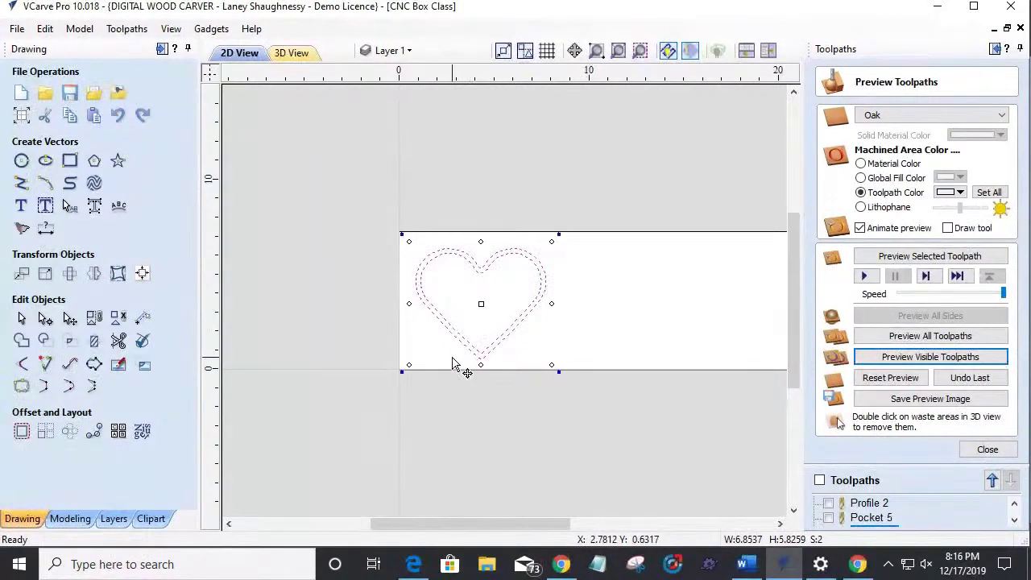
pyautogui.moveTo(483, 303); pyautogui.dragTo(620, 303)
pyautogui.click(604, 289)
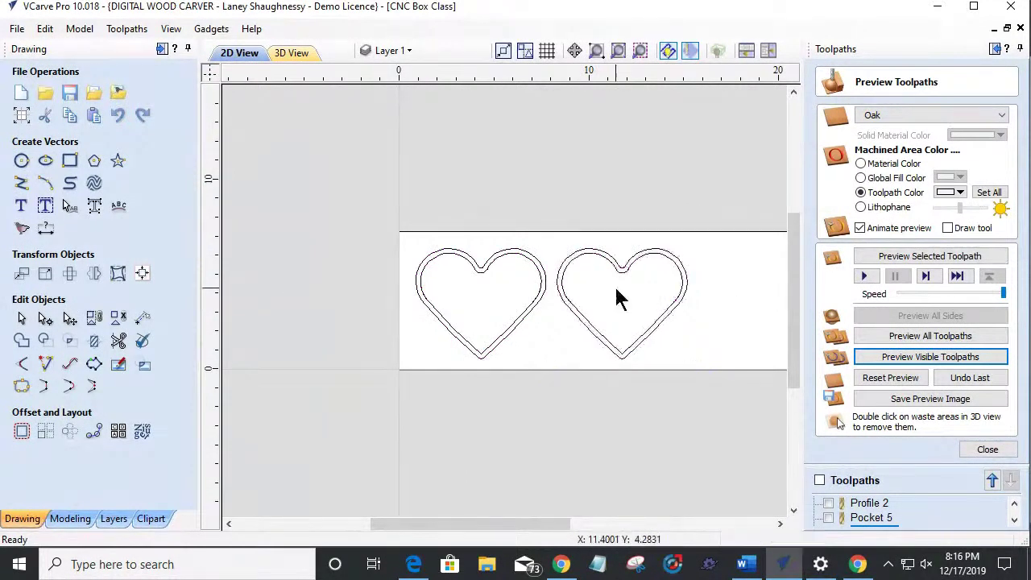
# Step: Offset the inner outline of the copied heart inwards by 0.25 inches to add a third nested outline
pyautogui.scroll(1, 580, 282)
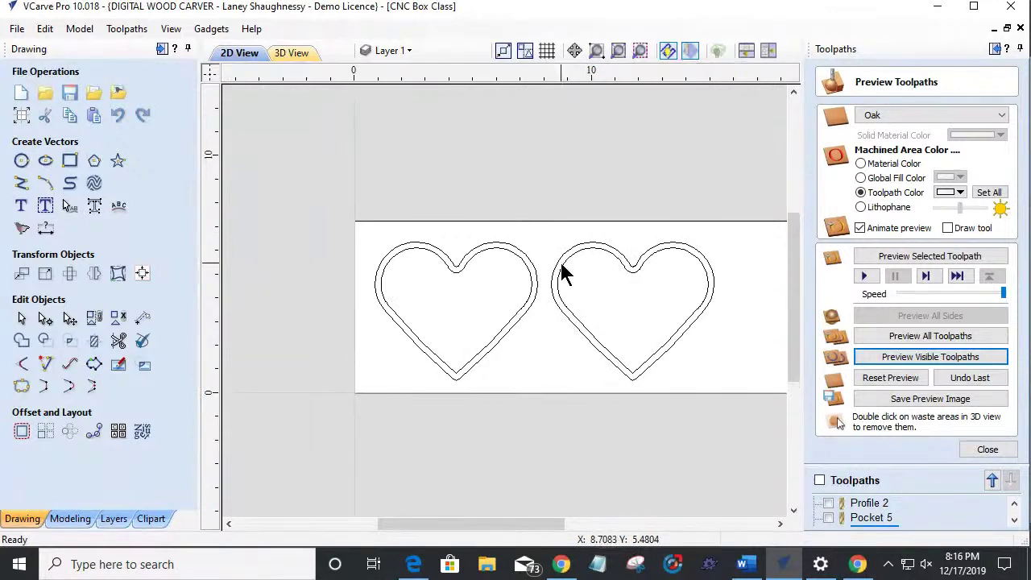
pyautogui.click(561, 268)
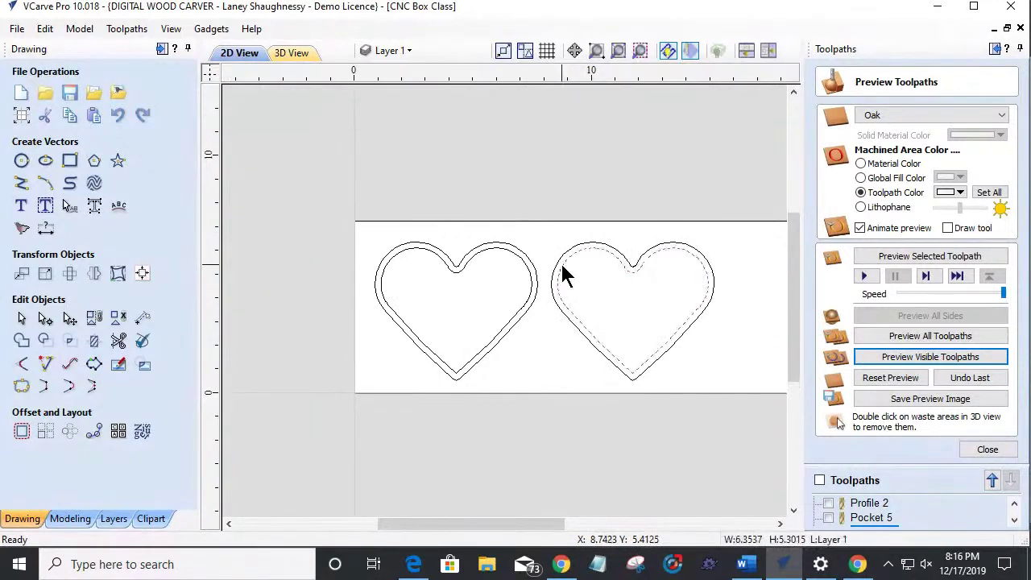
pyautogui.click(22, 432)
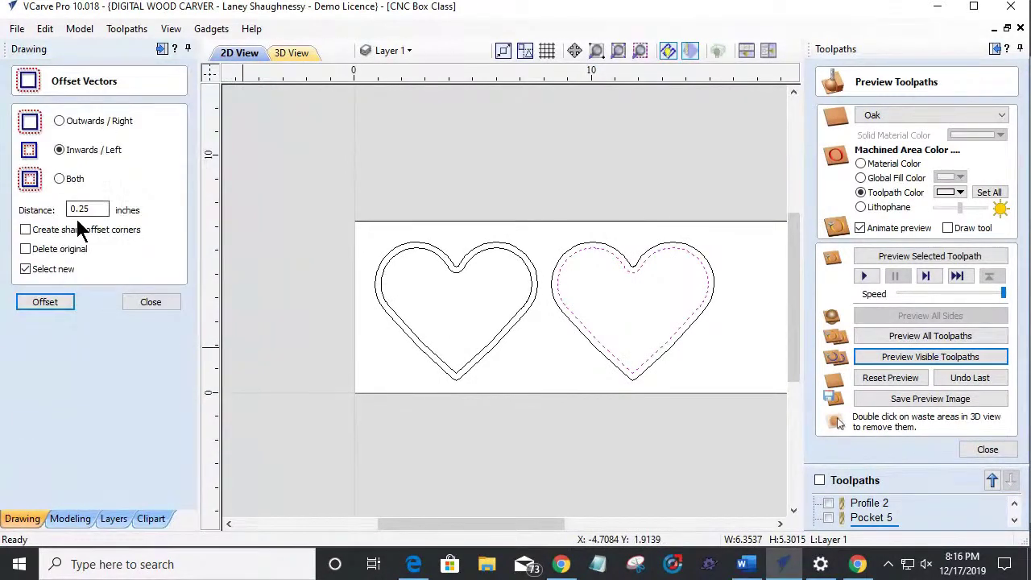
pyautogui.click(41, 301)
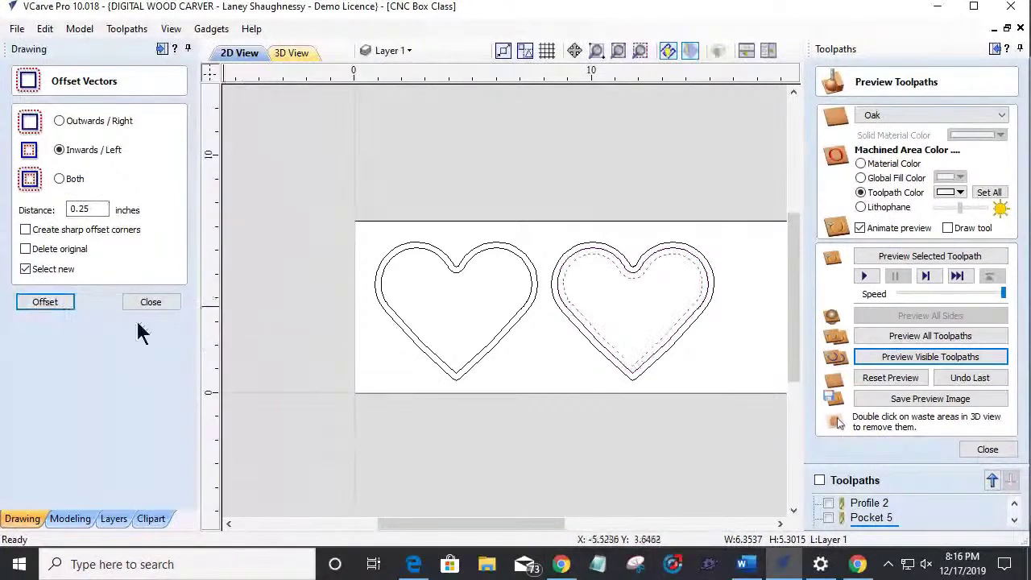
pyautogui.click(151, 303)
pyautogui.scroll(3, 629, 288)
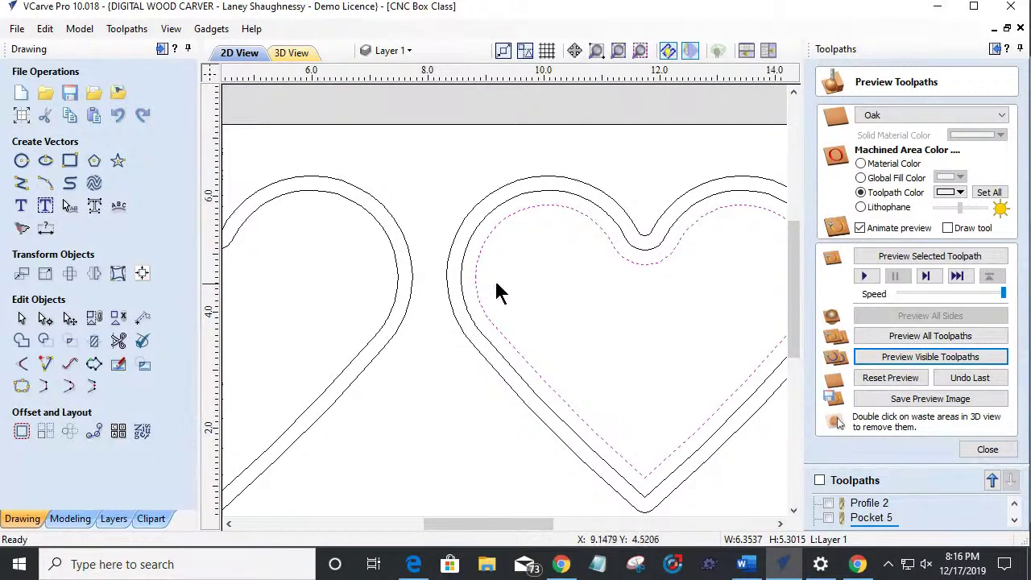
pyautogui.scroll(-2, 604, 266)
pyautogui.scroll(2, 612, 300)
pyautogui.scroll(-1, 637, 290)
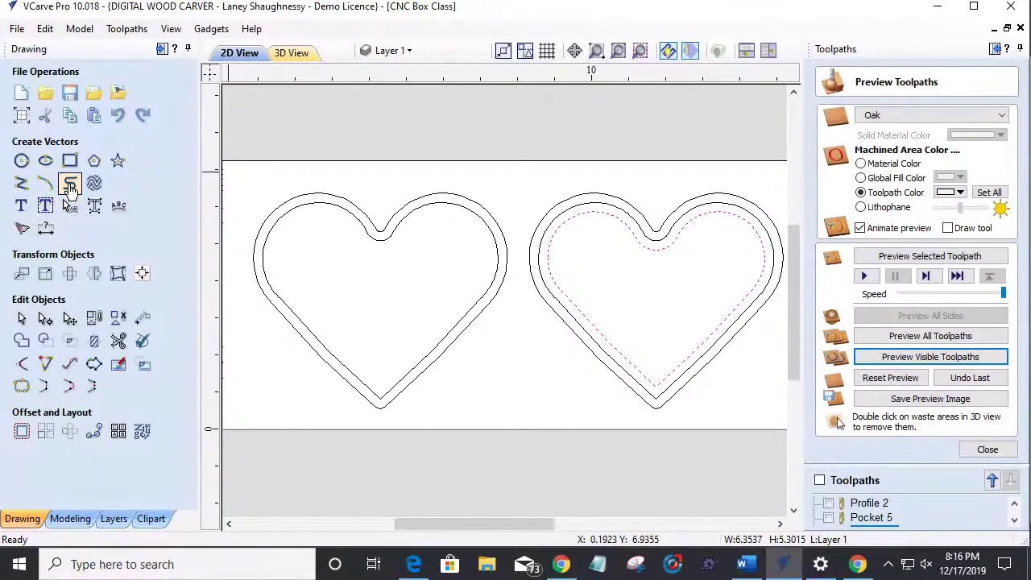
# Step: Draw a straight line about 3.25 inches tall from the innermost heart's notch to its lower edge, just right of the point
pyautogui.click(22, 183)
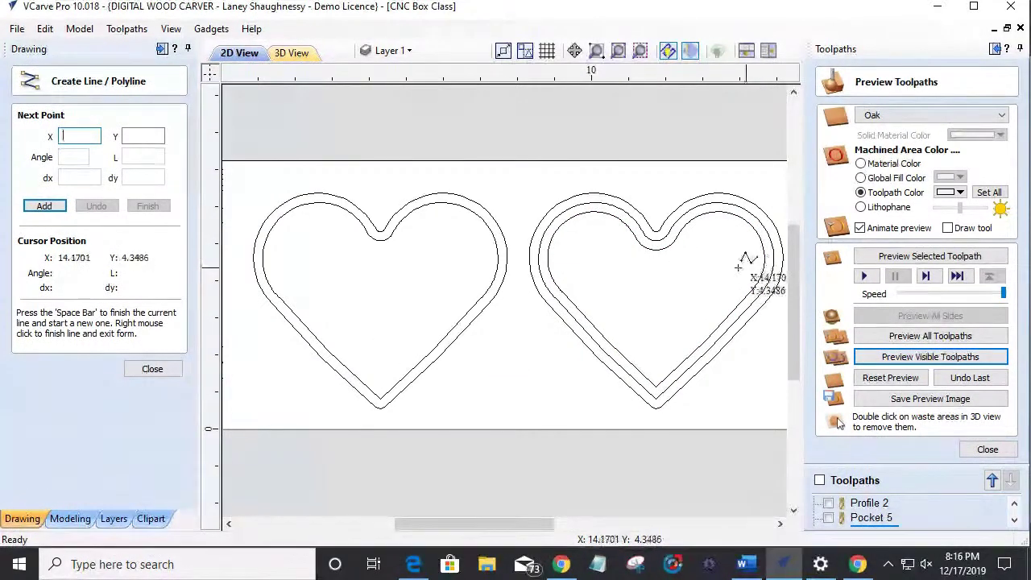
pyautogui.click(656, 244)
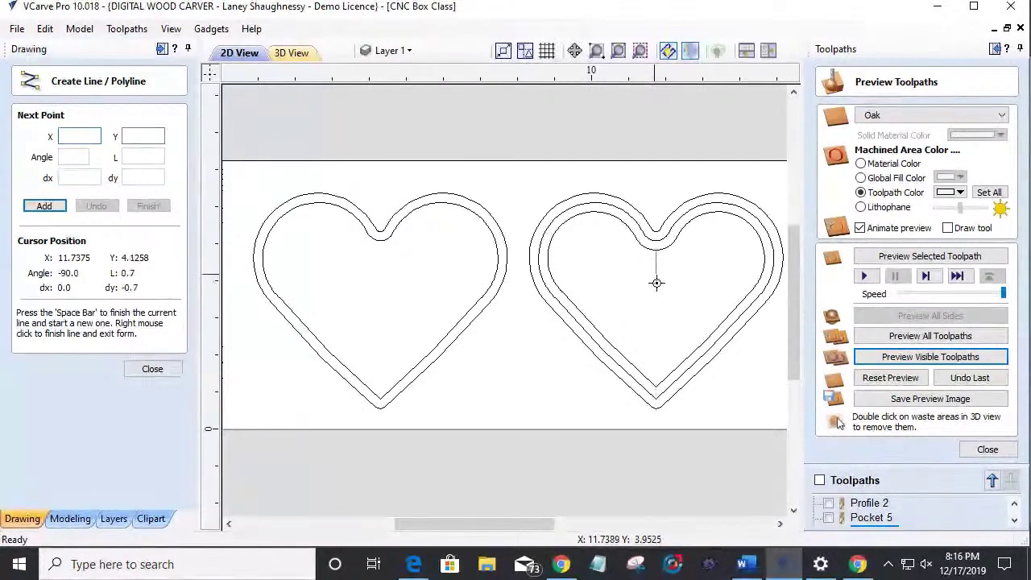
pyautogui.click(671, 368)
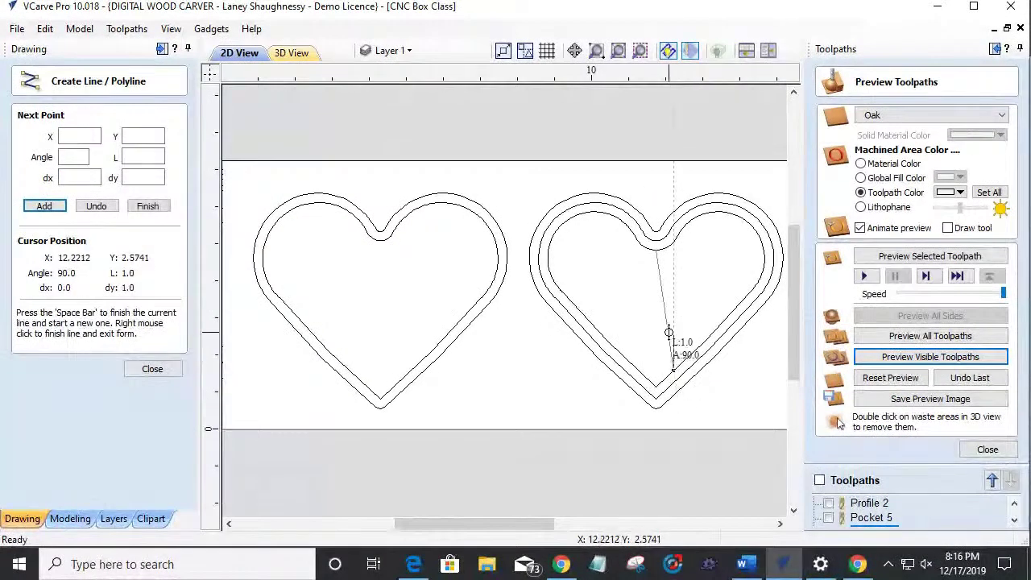
pyautogui.press('space')
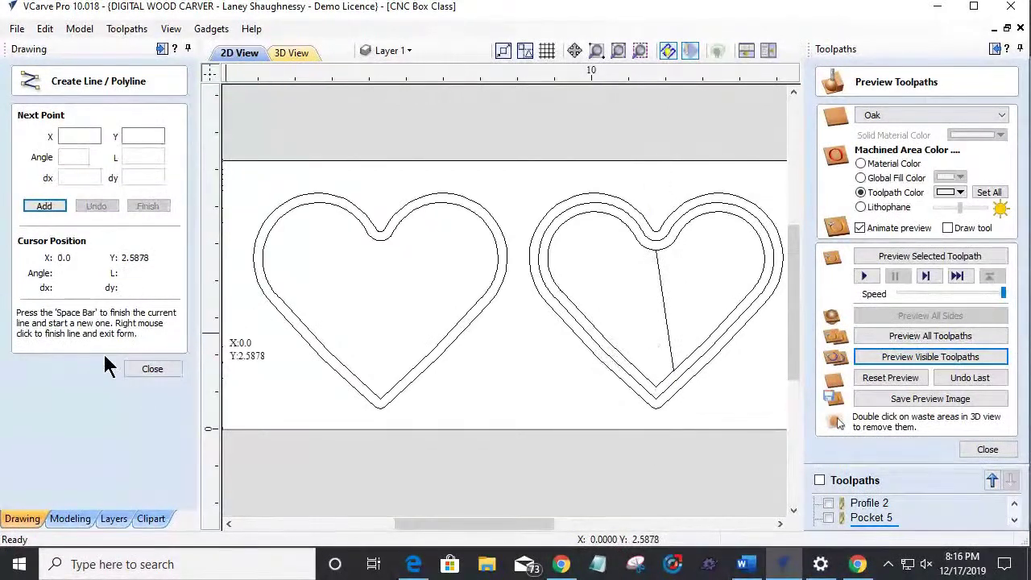
pyautogui.click(141, 371)
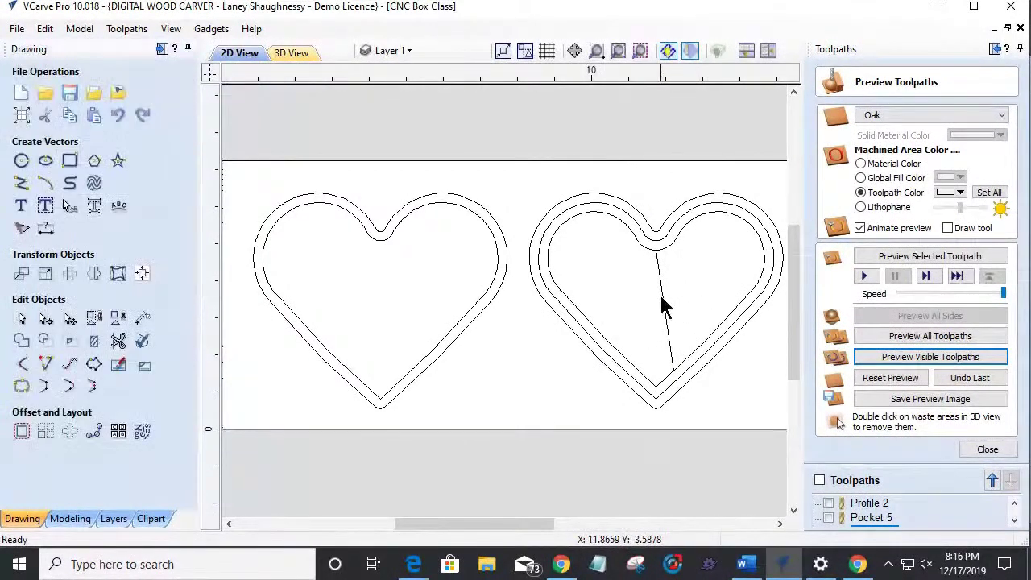
# Step: Convert the line inside the innermost heart to a Bezier curve and bend it into an S shape about 0.93 inches wide
pyautogui.click(662, 300)
pyautogui.click(45, 319)
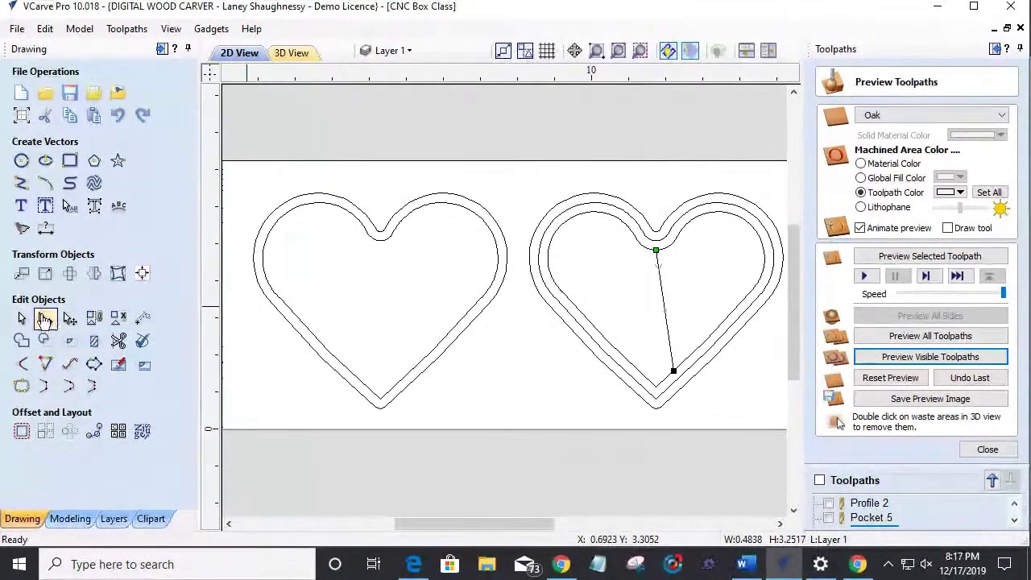
pyautogui.rightClick(663, 300)
pyautogui.click(678, 328)
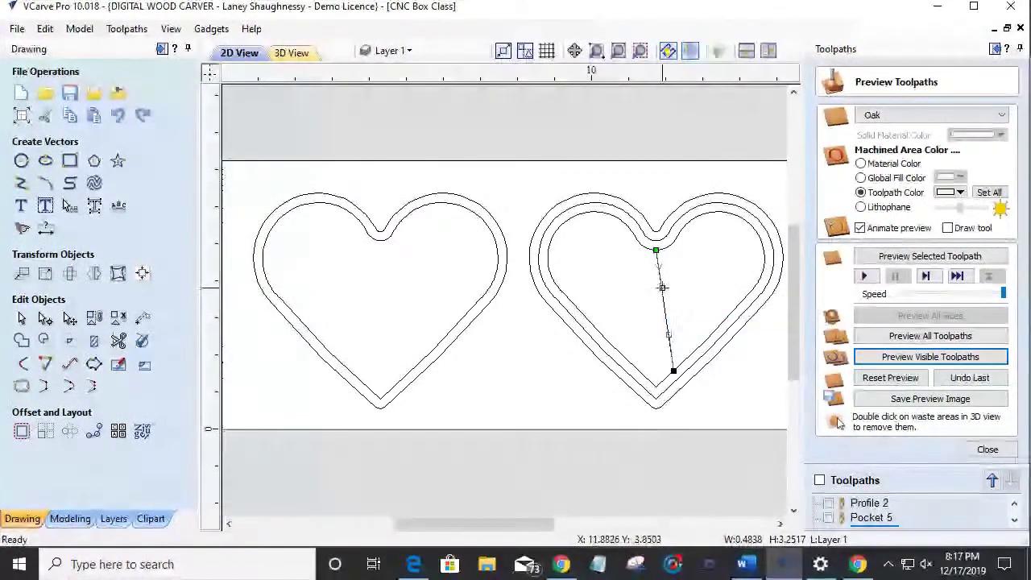
pyautogui.moveTo(659, 285); pyautogui.dragTo(625, 283)
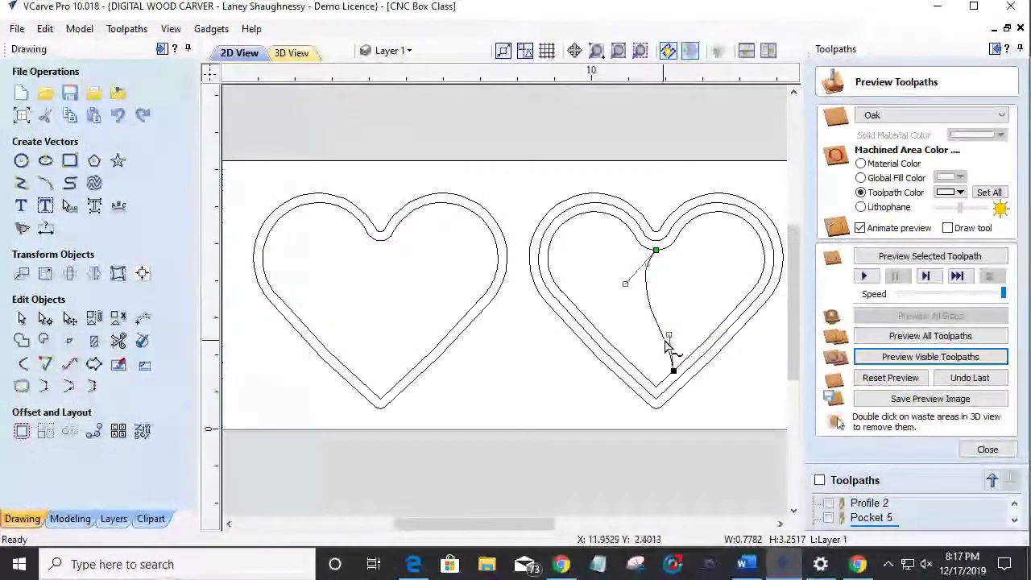
pyautogui.moveTo(676, 317)
pyautogui.mouseDown()
pyautogui.moveTo(683, 306)
pyautogui.moveTo(674, 315)
pyautogui.moveTo(689, 319)
pyautogui.mouseUp()
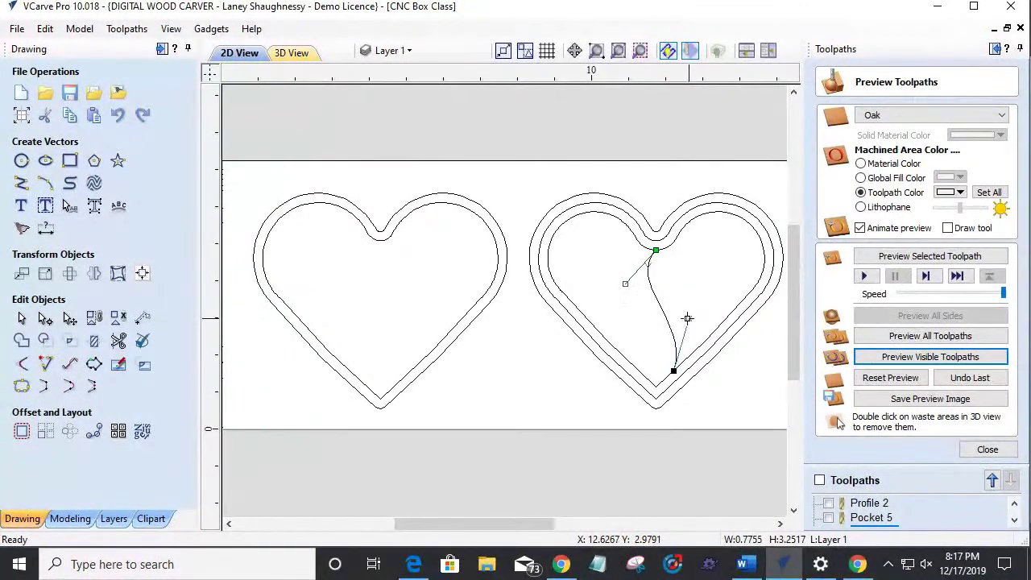
pyautogui.moveTo(625, 284)
pyautogui.mouseDown()
pyautogui.moveTo(575, 295)
pyautogui.moveTo(610, 288)
pyautogui.mouseUp()
pyautogui.click(600, 298)
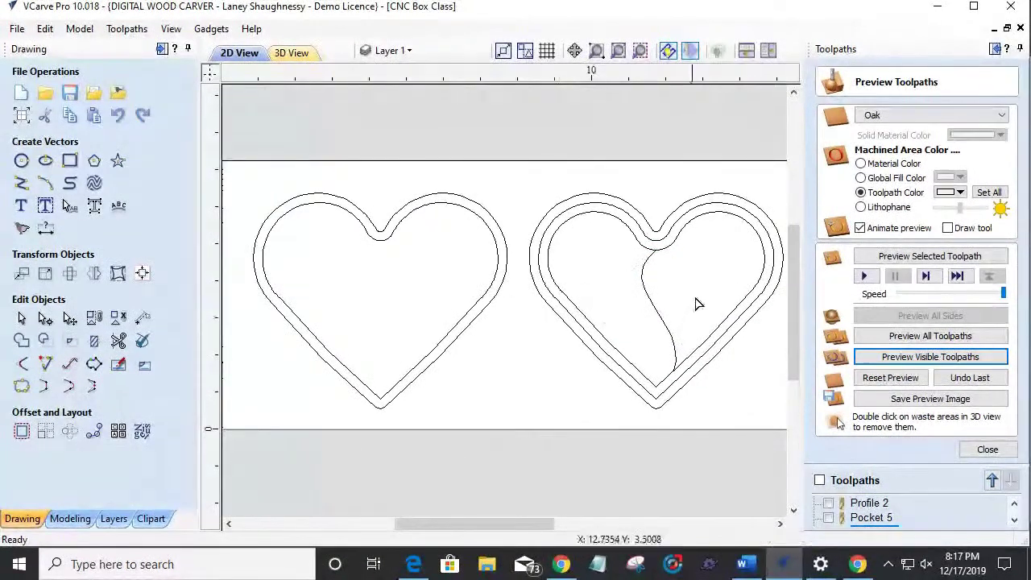
# Step: Offset the S-shaped divider curve outwards/right by 0.25 inches to form the divider's second edge
pyautogui.scroll(-1, 612, 306)
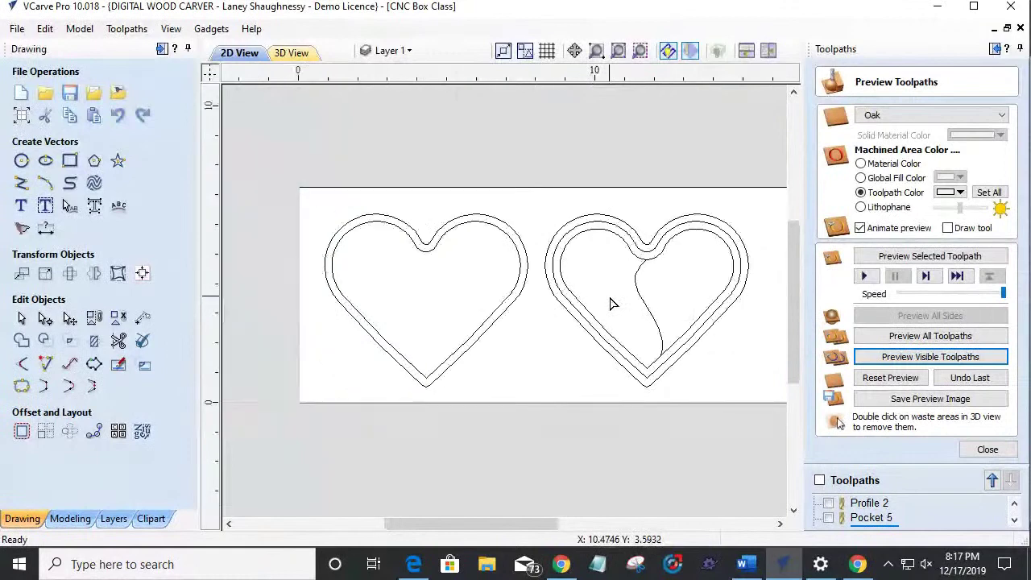
pyautogui.scroll(2, 639, 333)
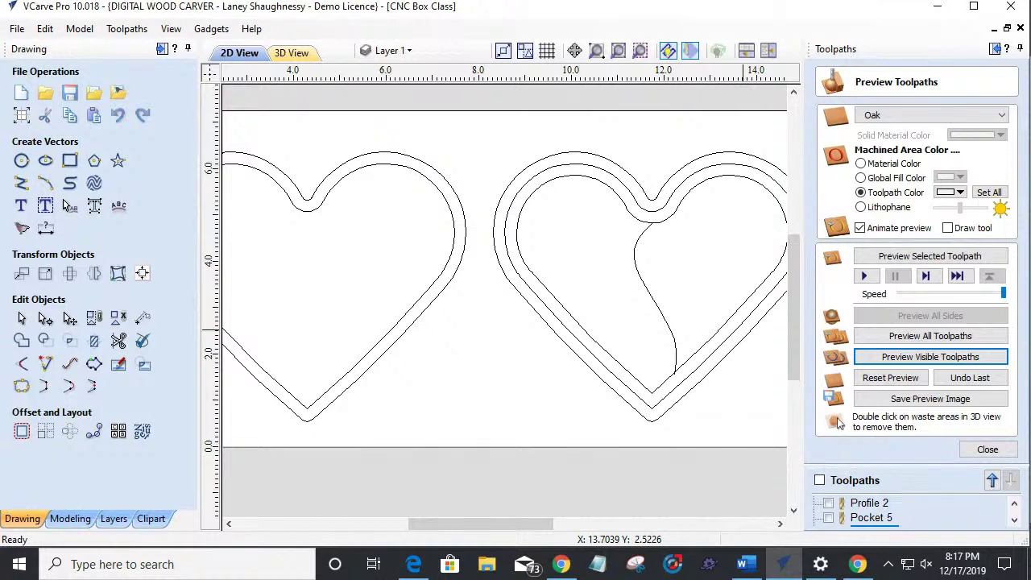
pyautogui.click(650, 305)
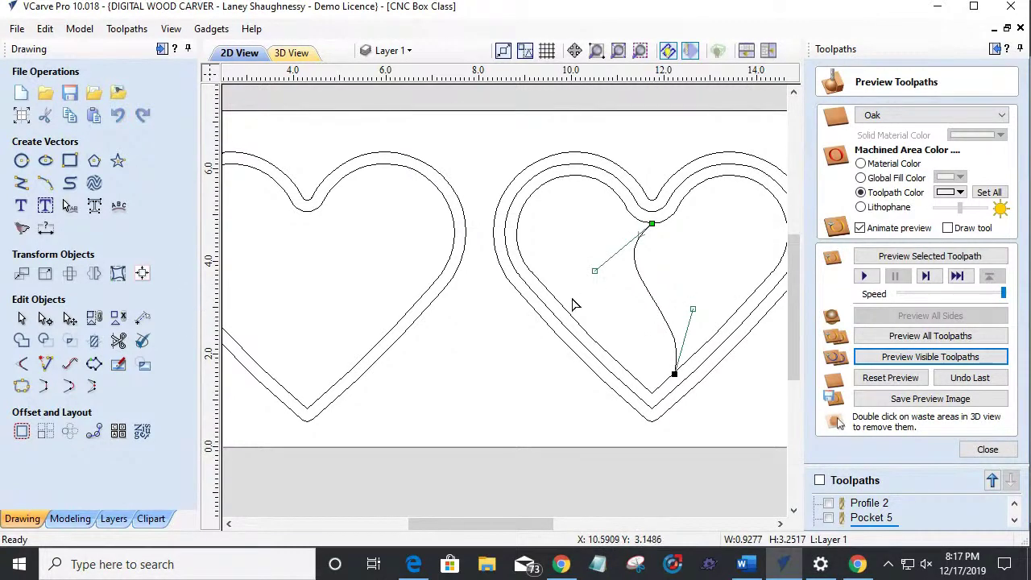
pyautogui.click(21, 434)
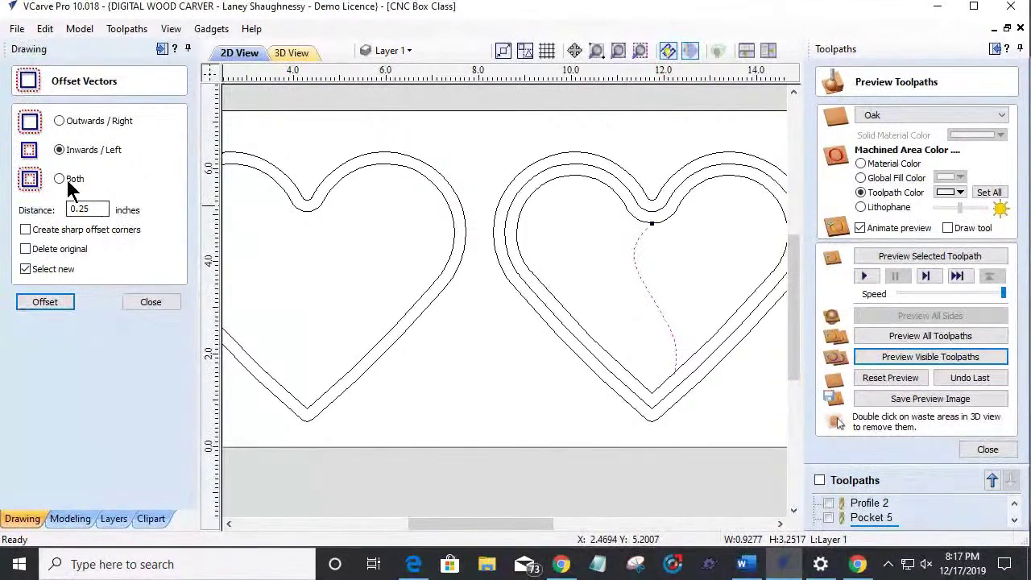
pyautogui.click(40, 304)
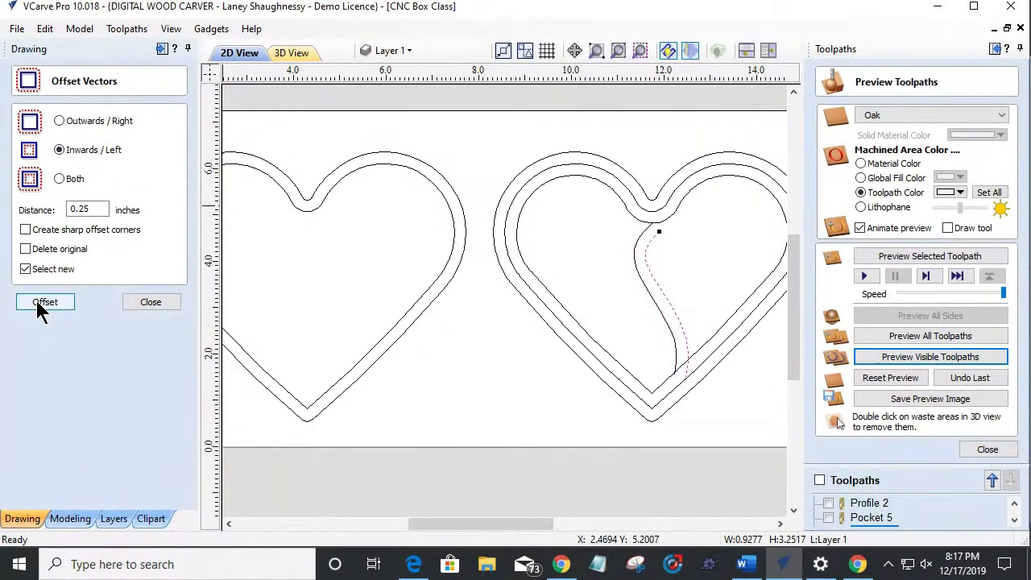
pyautogui.click(37, 300)
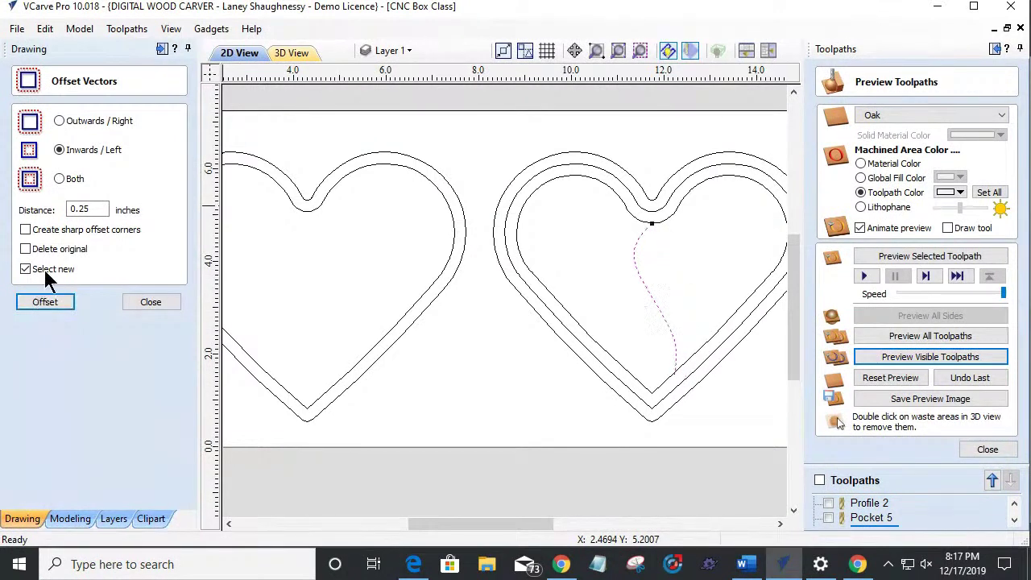
pyautogui.click(63, 122)
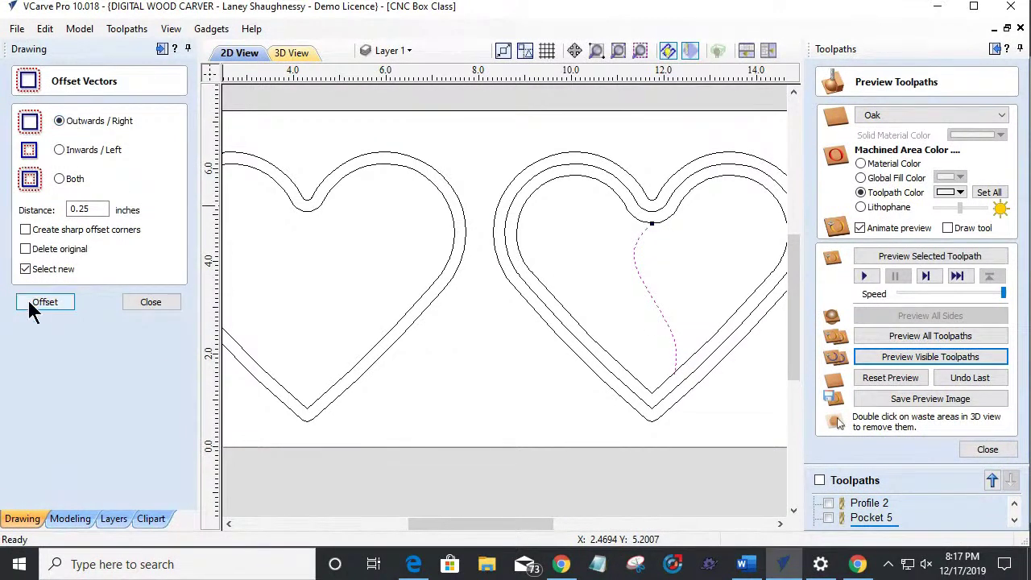
pyautogui.scroll(2, 620, 234)
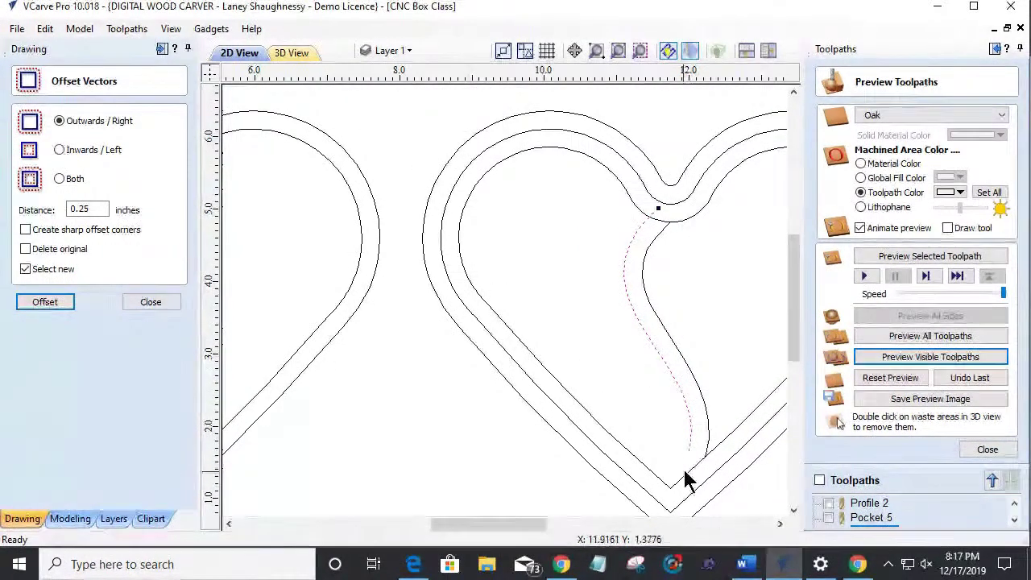
pyautogui.click(145, 304)
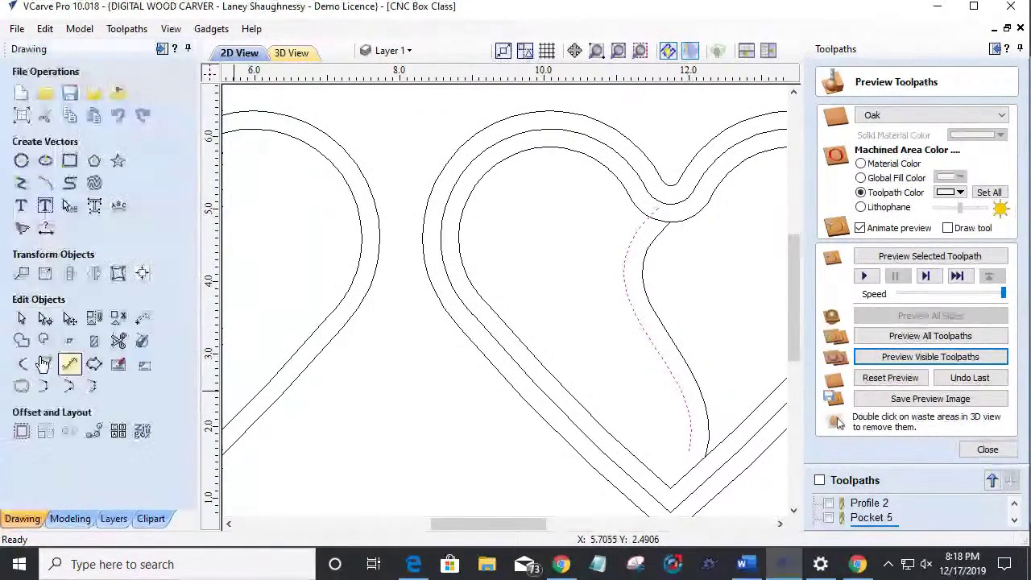
# Step: Extend the lower end of the offset divider curve until it meets the innermost heart outline
pyautogui.click(46, 369)
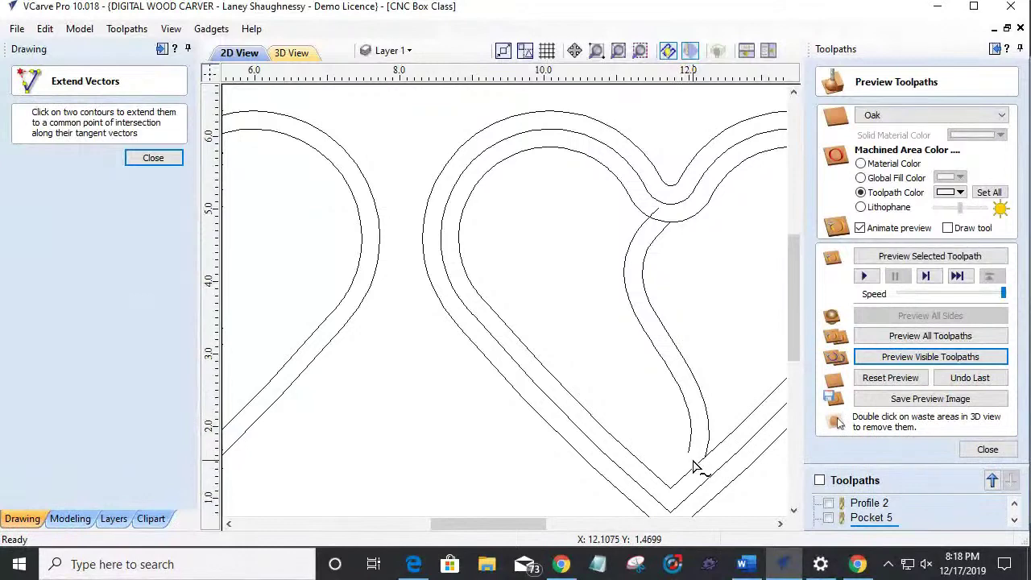
pyautogui.scroll(2, 686, 458)
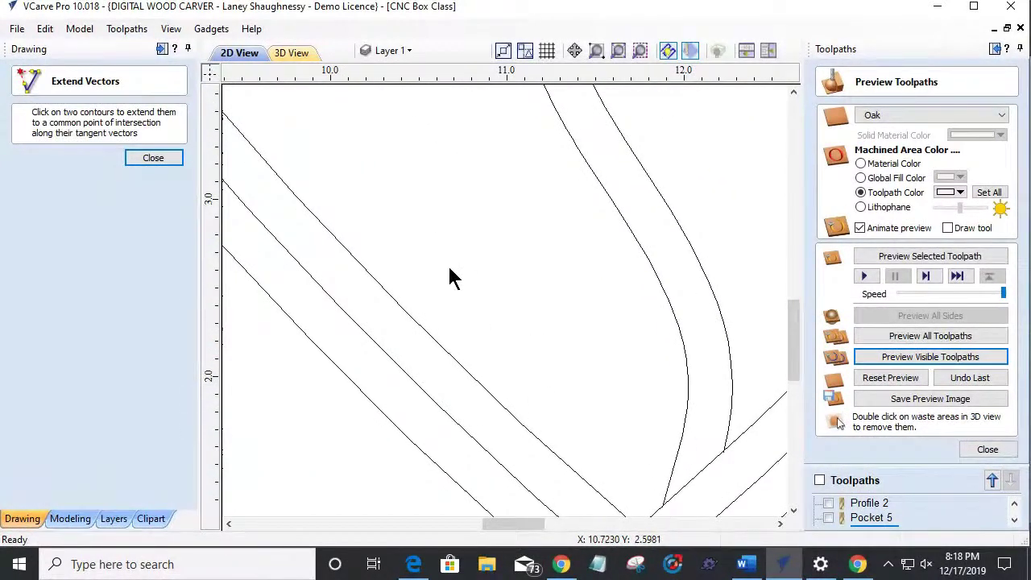
pyautogui.click(164, 159)
pyautogui.scroll(-2, 564, 386)
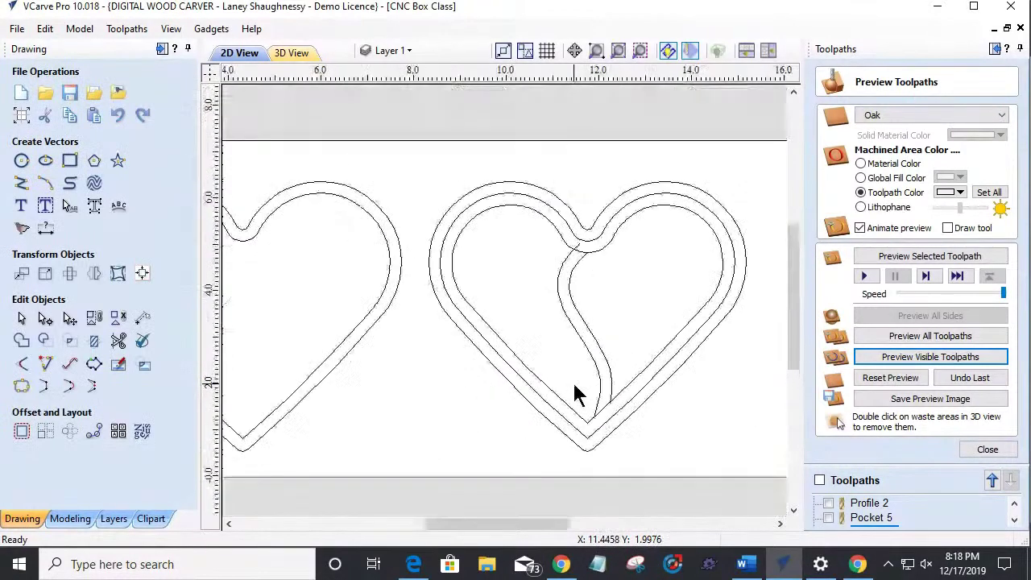
# Step: Trim the part of the offset divider curve that overshoots the innermost heart outline near the notch
pyautogui.click(117, 341)
pyautogui.scroll(2, 584, 239)
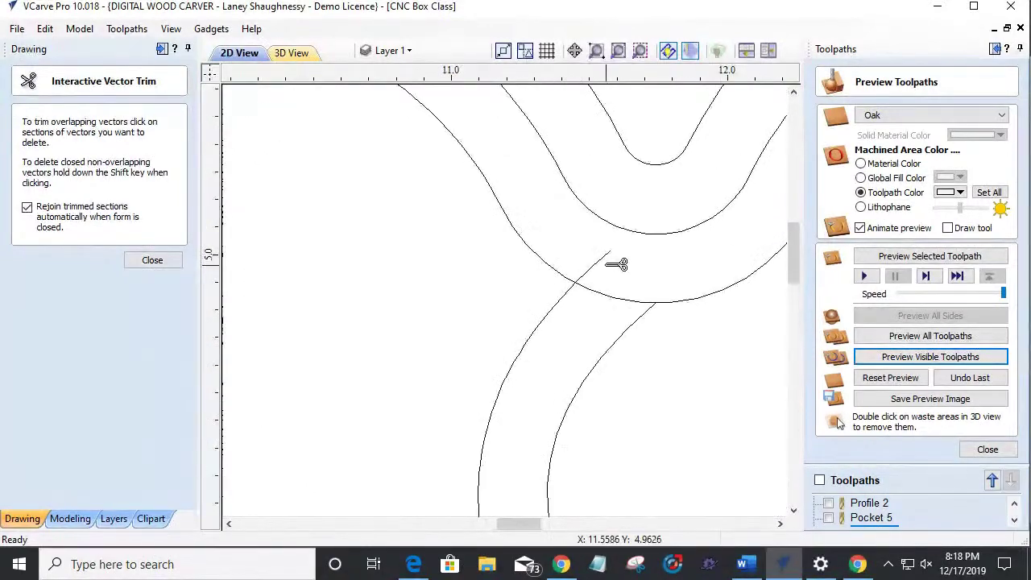
pyautogui.scroll(-2, 621, 260)
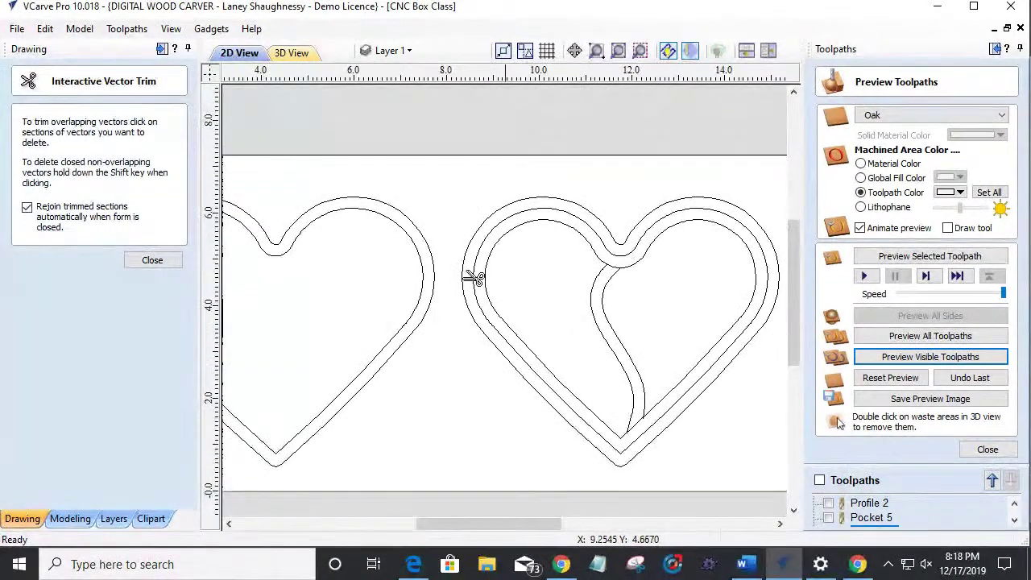
pyautogui.click(153, 261)
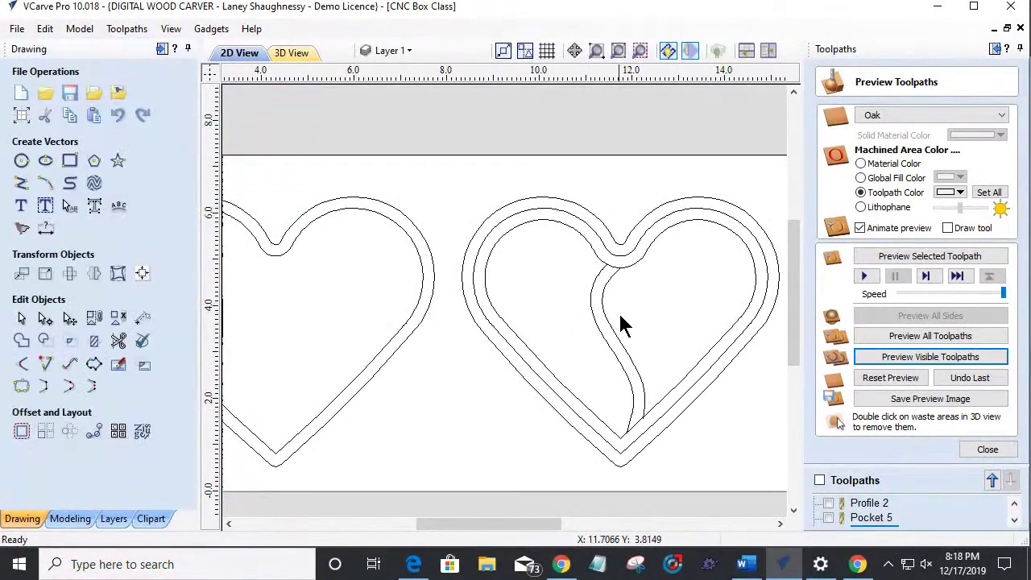
pyautogui.scroll(5, 642, 407)
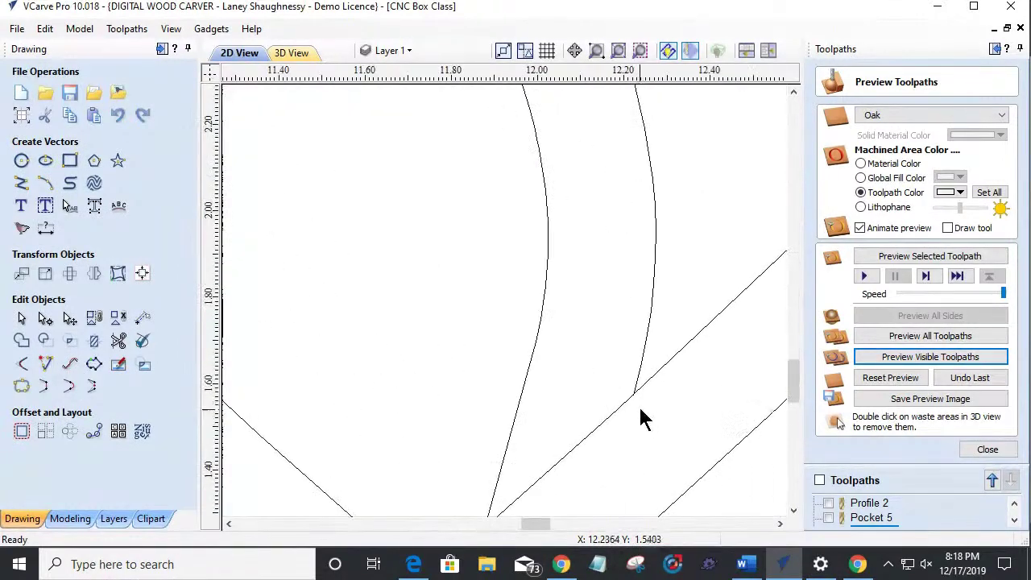
pyautogui.scroll(2, 638, 408)
pyautogui.scroll(-8, 635, 394)
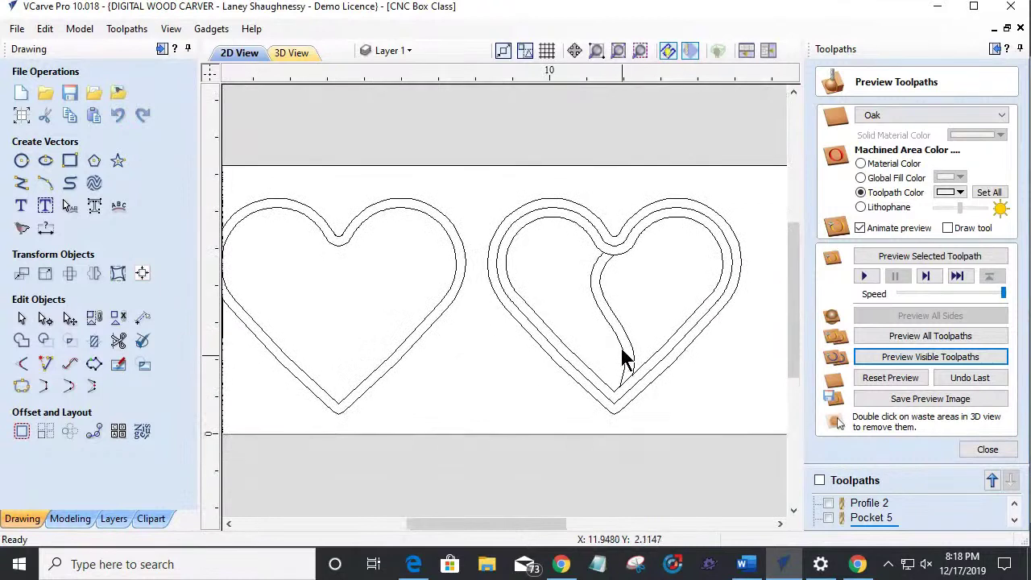
pyautogui.click(596, 267)
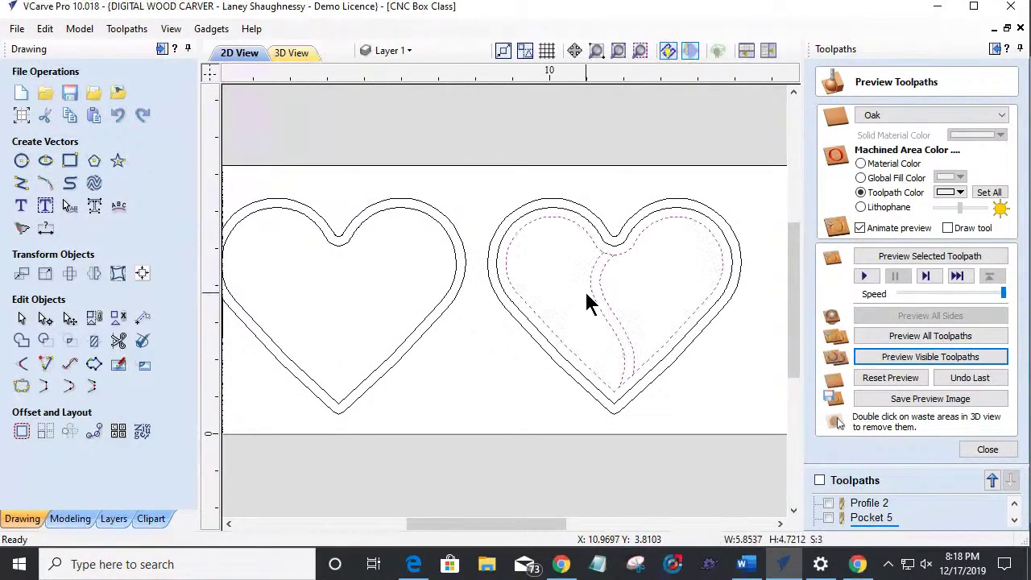
pyautogui.click(385, 50)
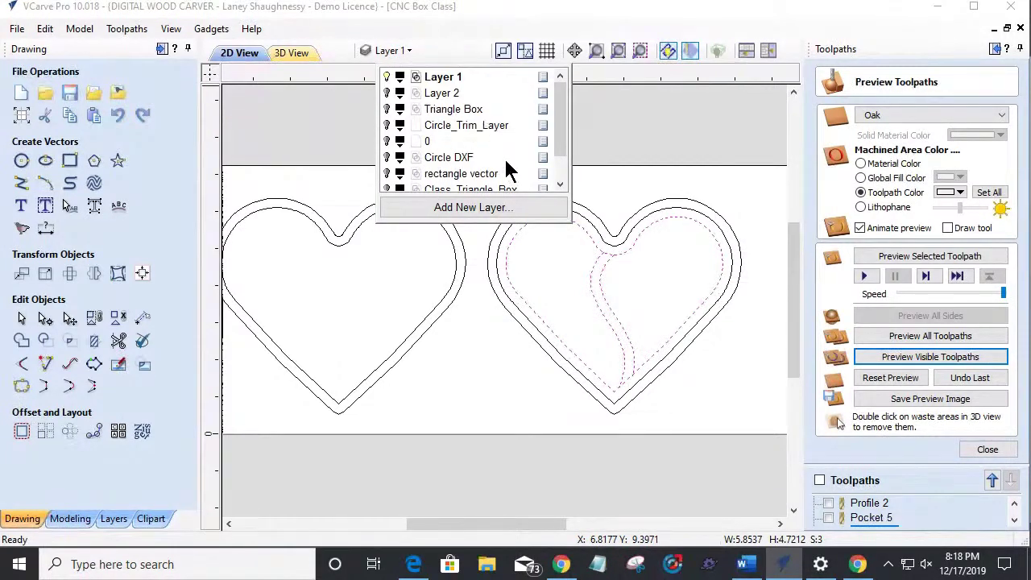
pyautogui.scroll(-1, 507, 169)
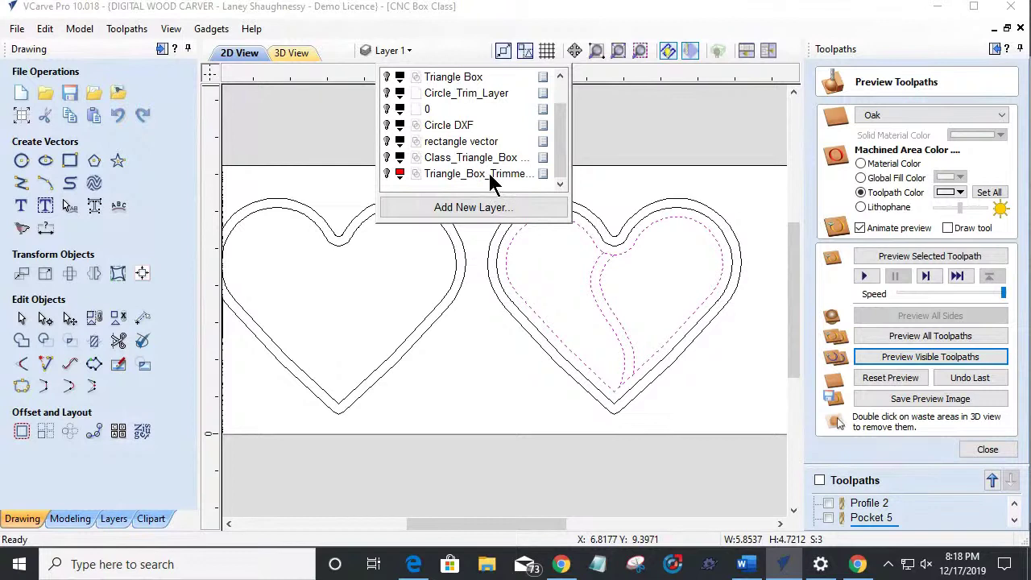
pyautogui.click(538, 295)
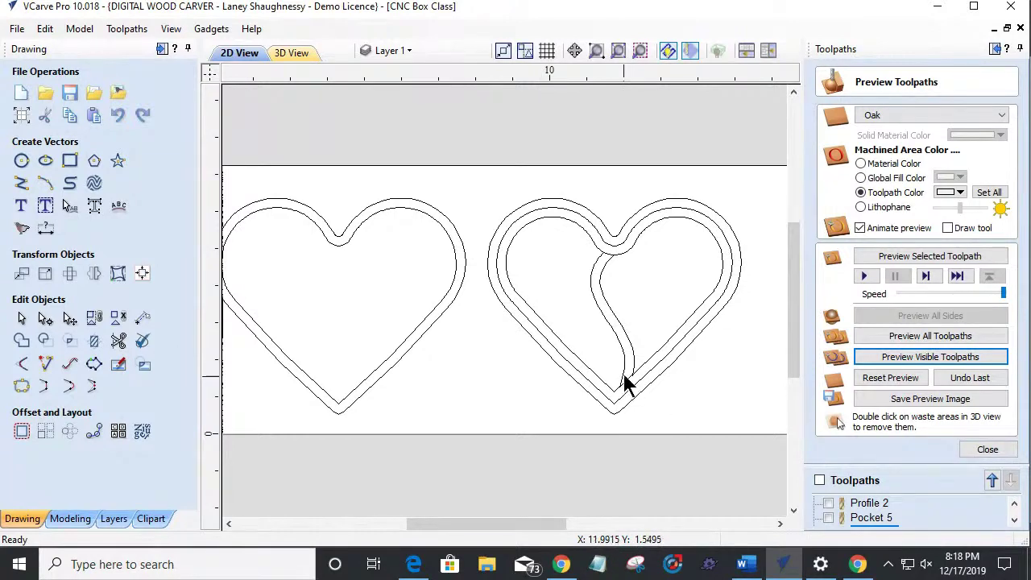
# Step: Trim the innermost heart outline between the two divider curves at the lower tip and at the notch, forming two separate compartments
pyautogui.click(118, 342)
pyautogui.scroll(4, 661, 376)
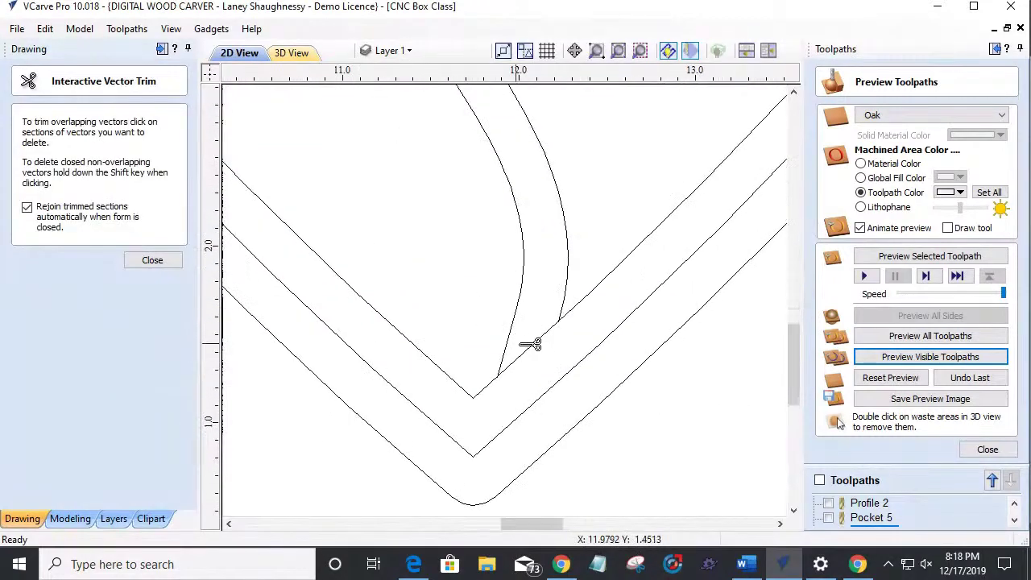
pyautogui.click(534, 341)
pyautogui.scroll(-3, 559, 365)
pyautogui.scroll(-2, 529, 223)
pyautogui.scroll(4, 534, 221)
pyautogui.click(547, 239)
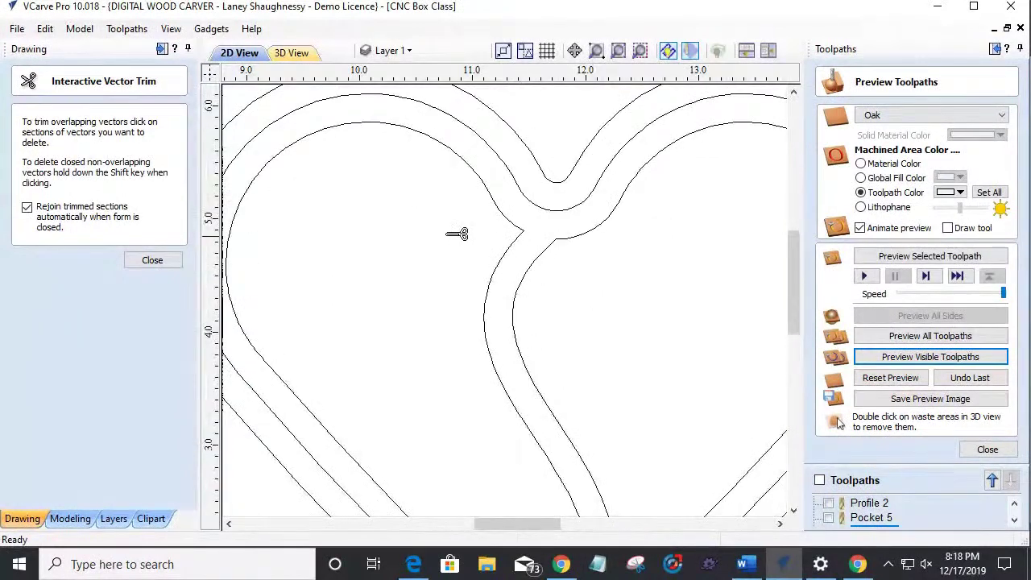
pyautogui.click(152, 260)
# Step: Round the left compartment's sharp corner beside the heart's notch with a normal fillet of 0.125 inches radius
pyautogui.scroll(-2, 560, 322)
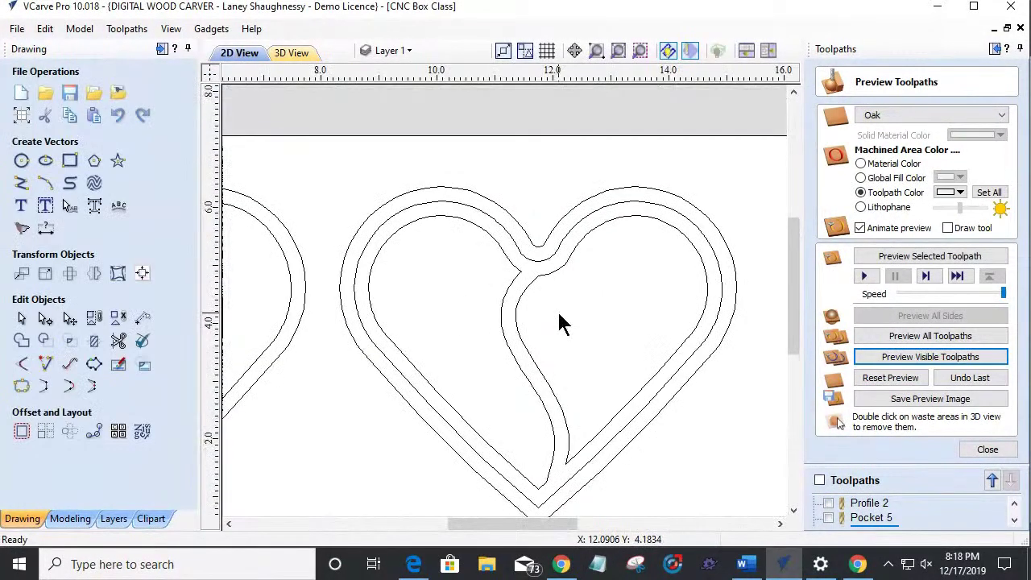
pyautogui.click(22, 365)
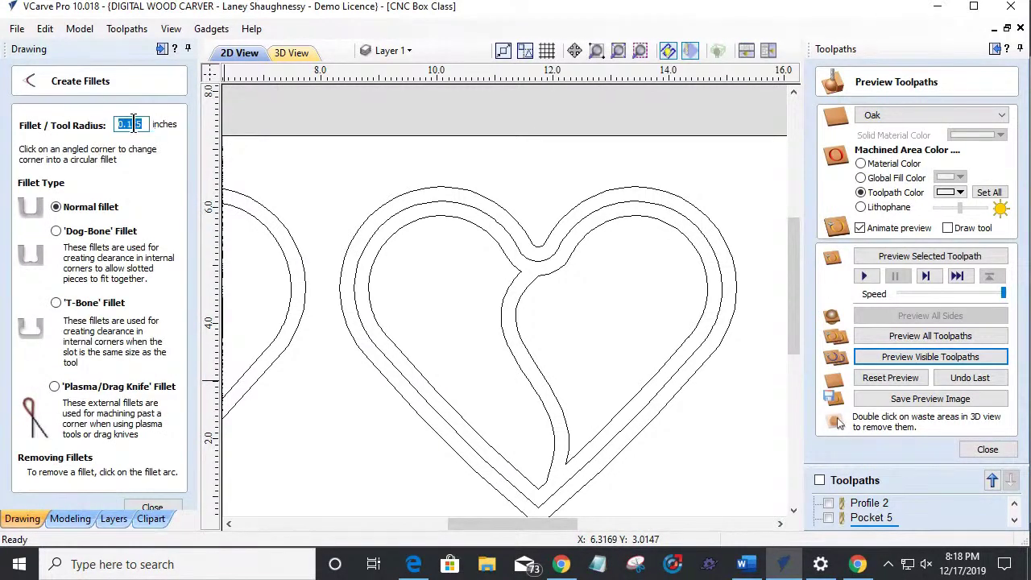
pyautogui.scroll(3, 505, 274)
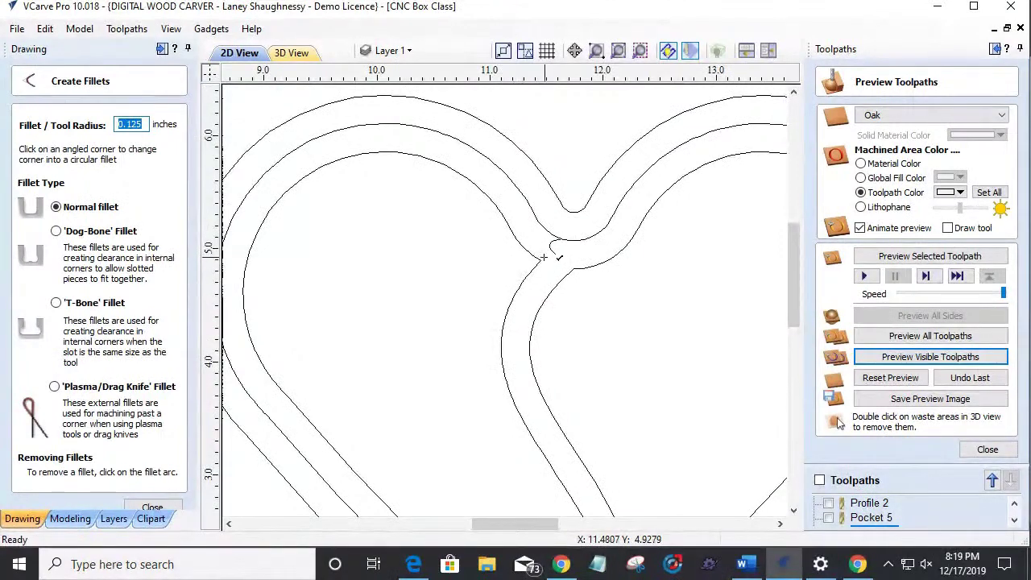
pyautogui.scroll(5, 540, 258)
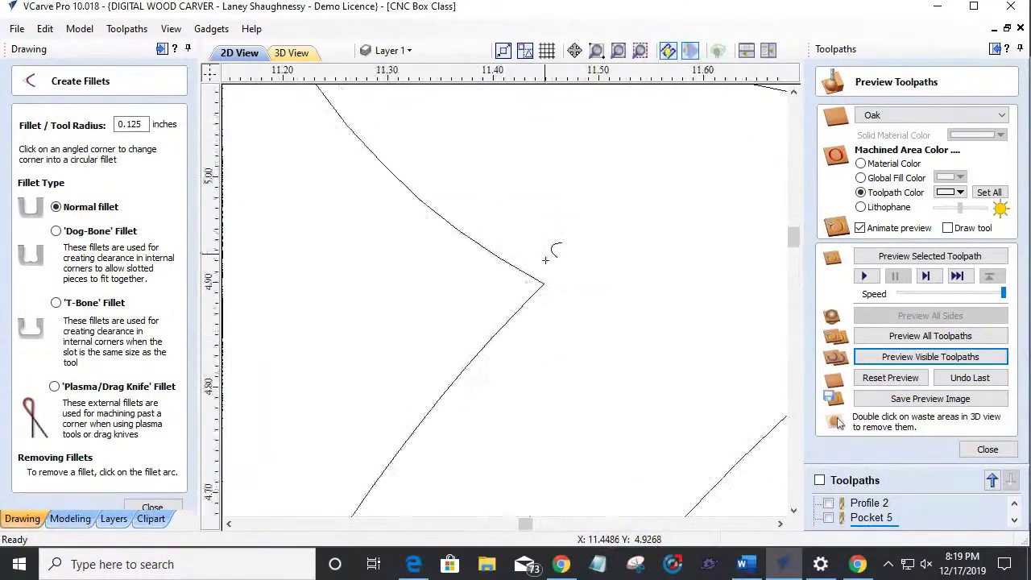
pyautogui.scroll(-3, 552, 276)
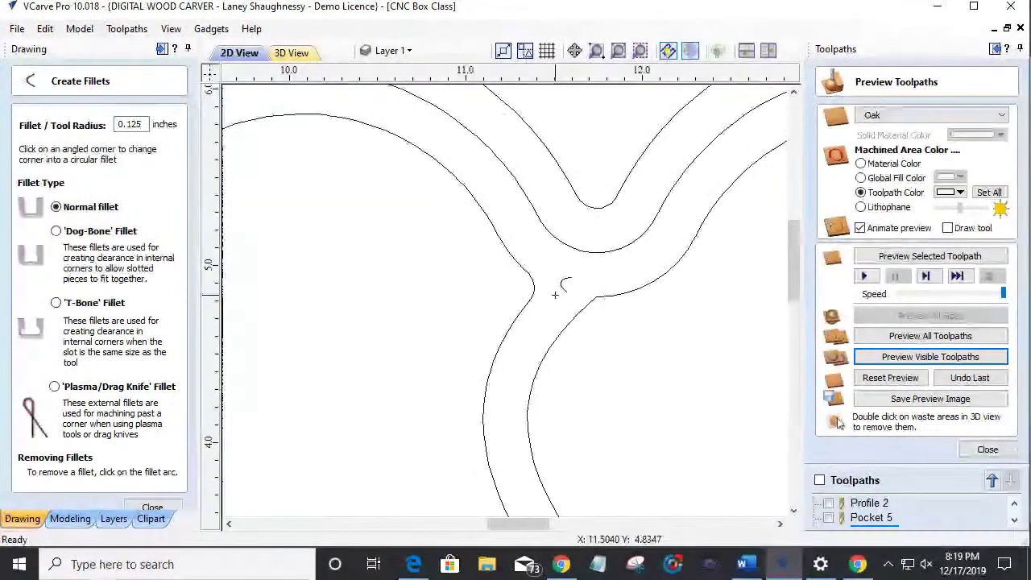
pyautogui.scroll(2, 603, 290)
pyautogui.scroll(-5, 600, 292)
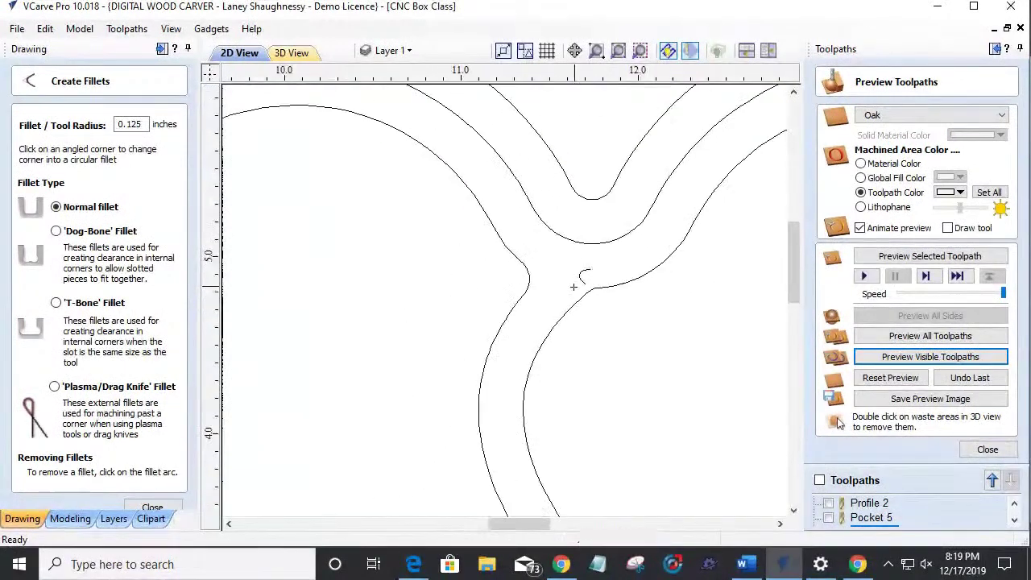
# Step: Round the sharp lower corners of both compartments with 0.125-inch normal fillets
pyautogui.scroll(5, 578, 439)
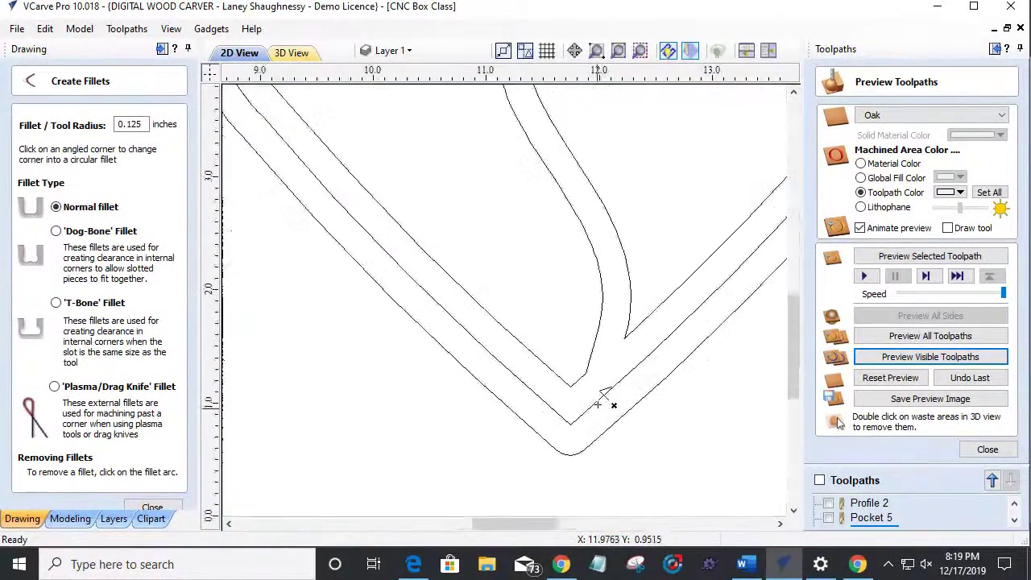
pyautogui.click(617, 319)
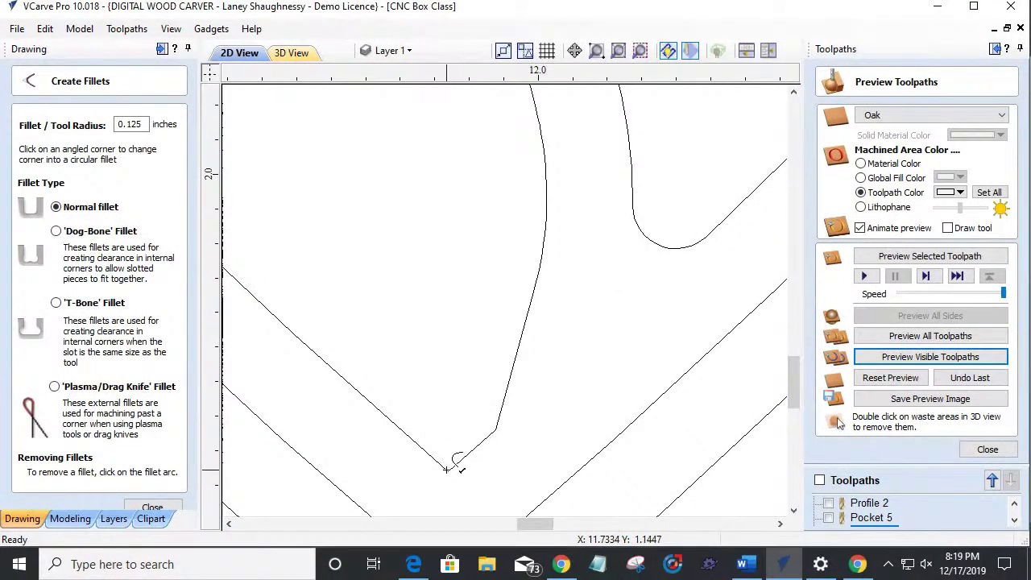
pyautogui.scroll(-4, 497, 427)
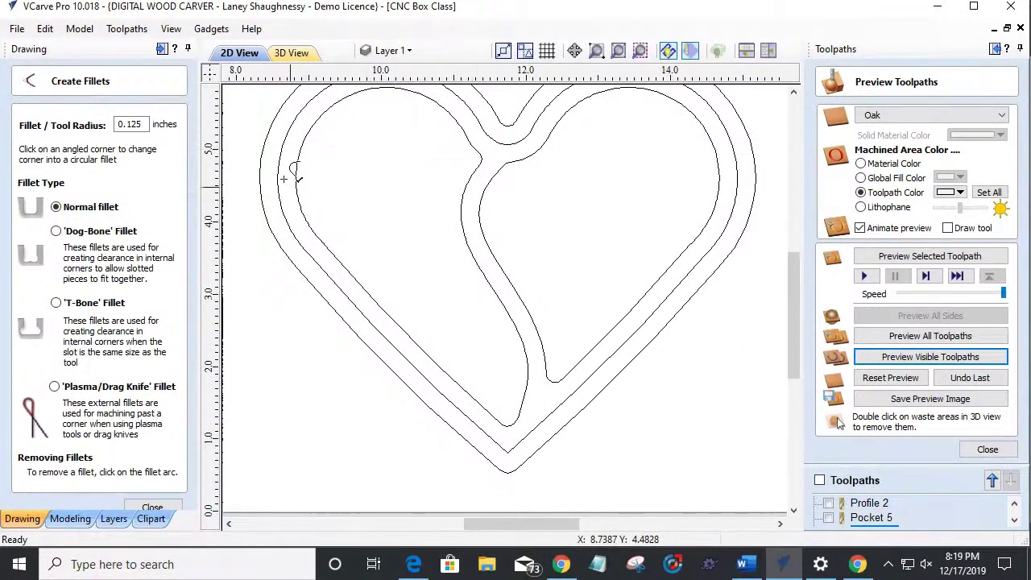
pyautogui.scroll(-2, 416, 210)
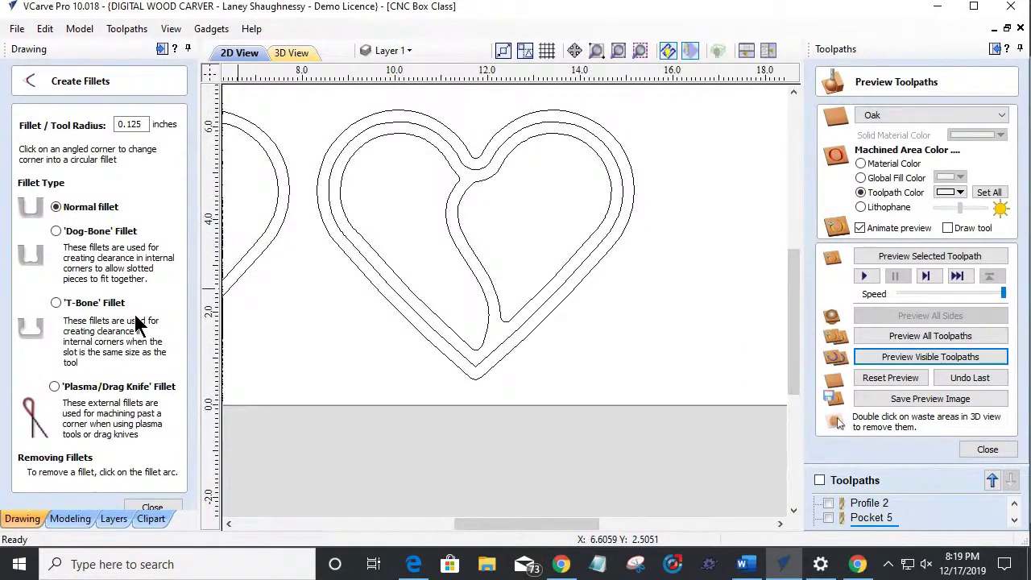
pyautogui.click(165, 505)
# Step: Select both compartment outlines of the divided heart together and examine their shapes
pyautogui.scroll(-2, 612, 356)
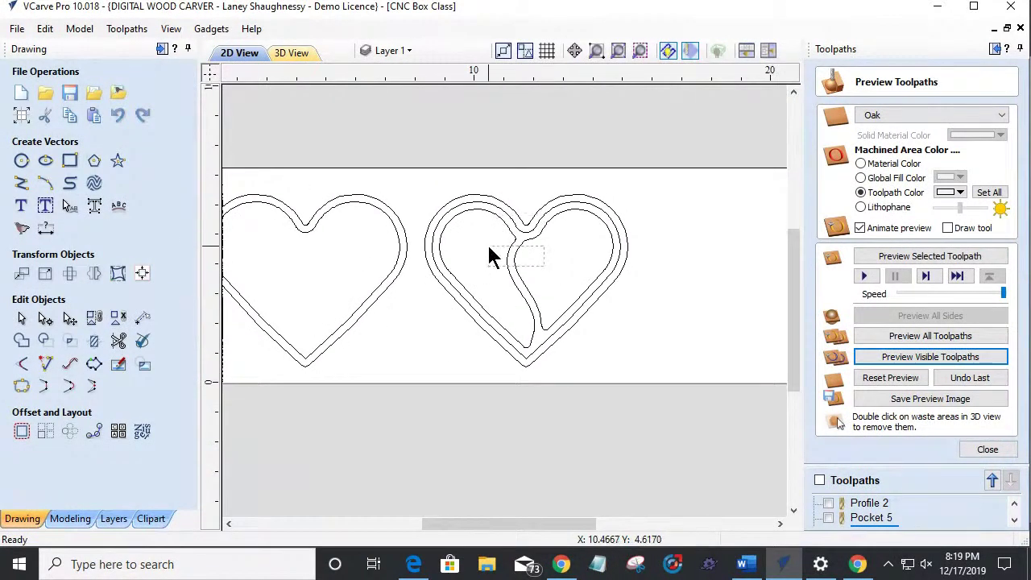
pyautogui.moveTo(489, 248); pyautogui.dragTo(490, 249)
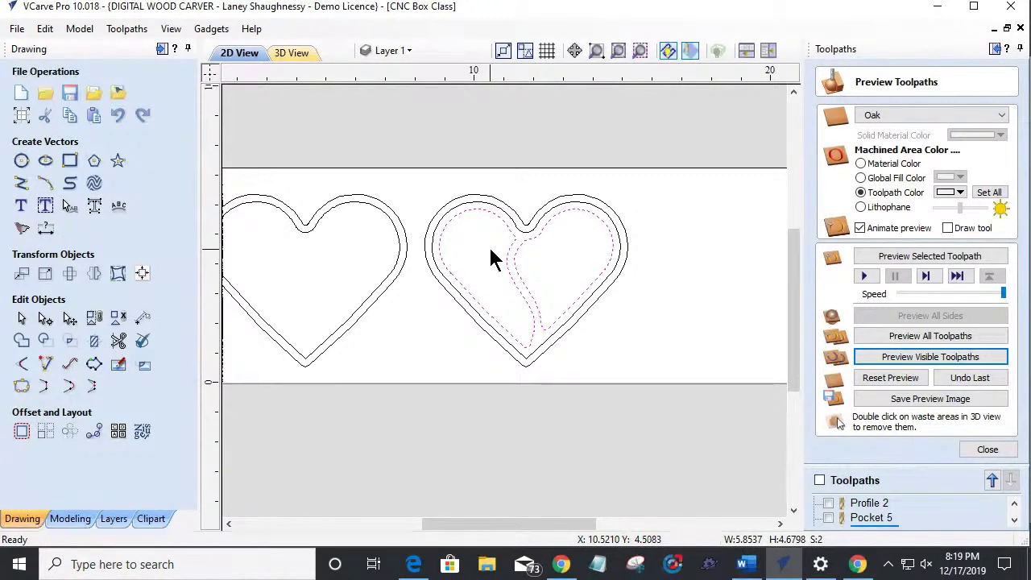
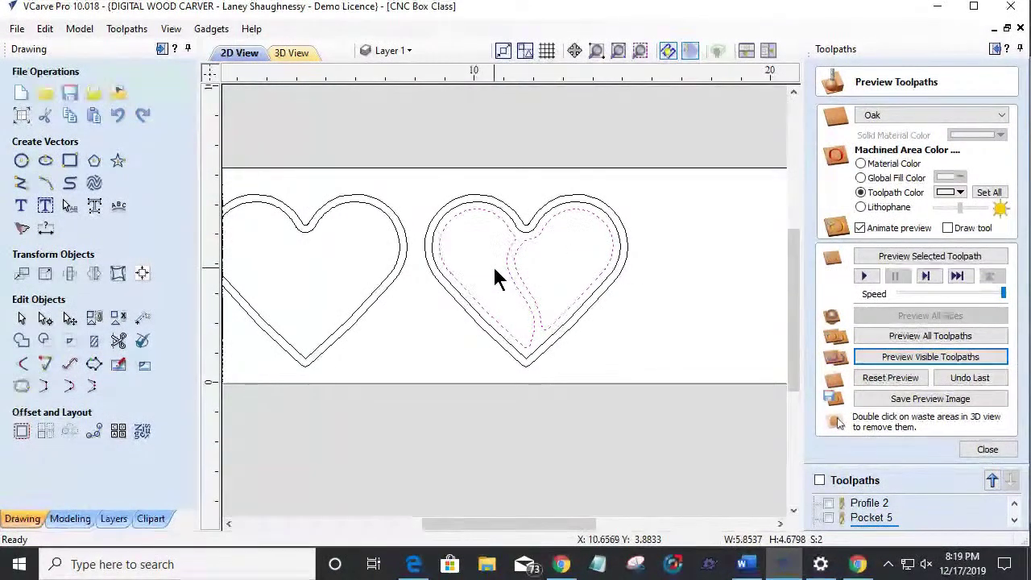
pyautogui.scroll(2, 535, 306)
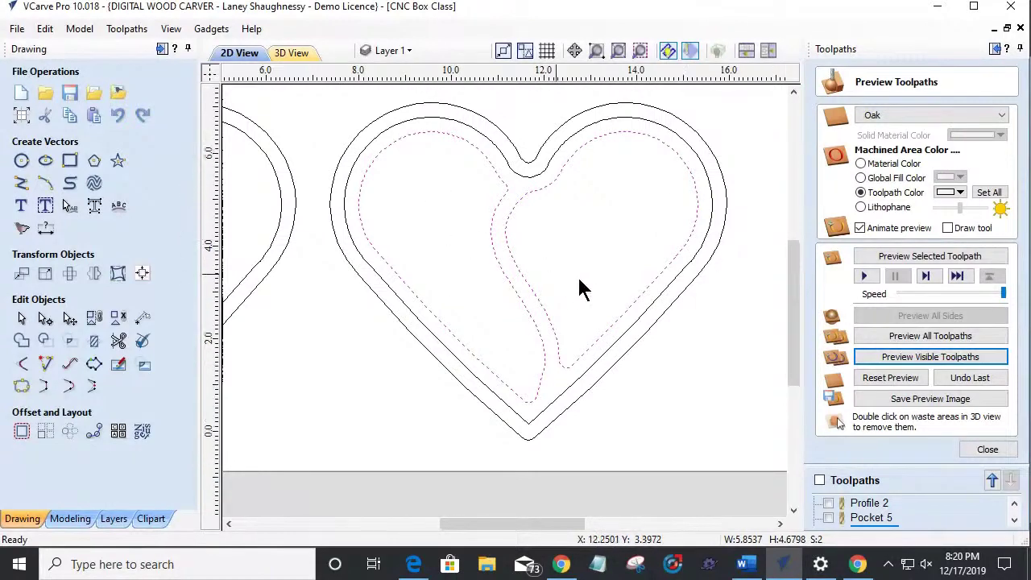
pyautogui.scroll(-3, 478, 276)
pyautogui.scroll(2, 483, 258)
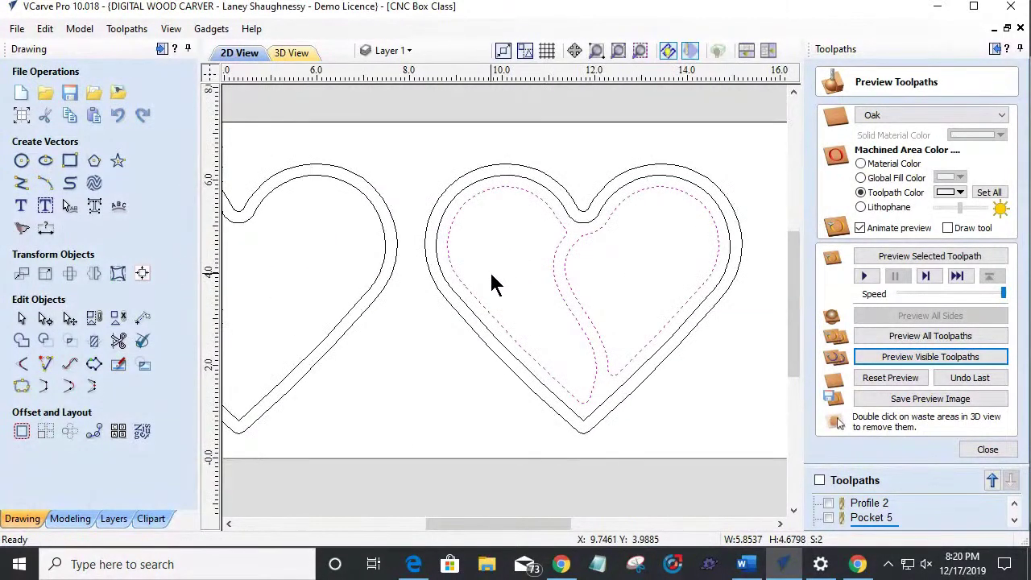
# Step: Offset the outermost outline of the divided heart outwards by 0.03125 inches, keeping the original outline
pyautogui.click(433, 211)
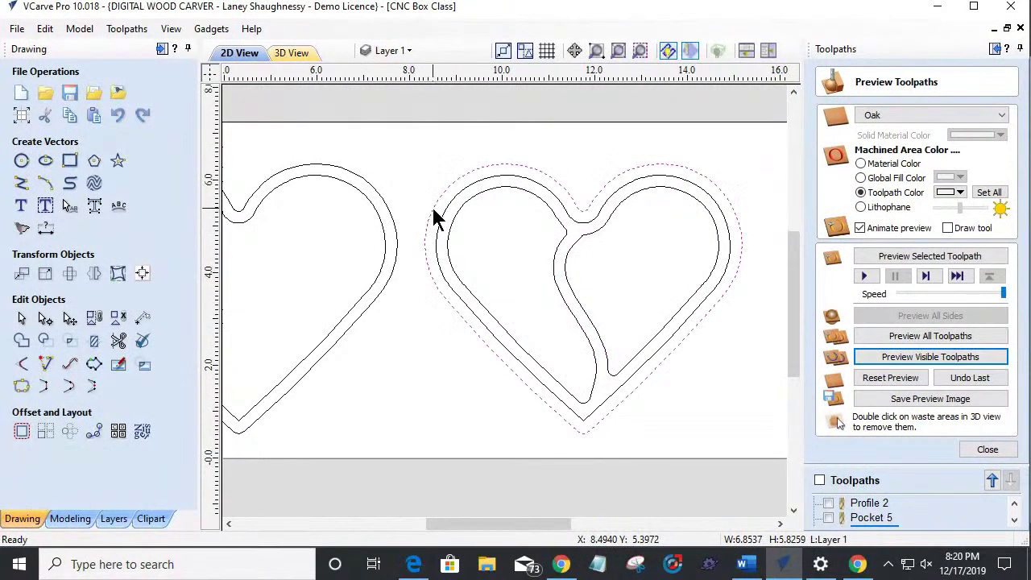
pyautogui.click(22, 431)
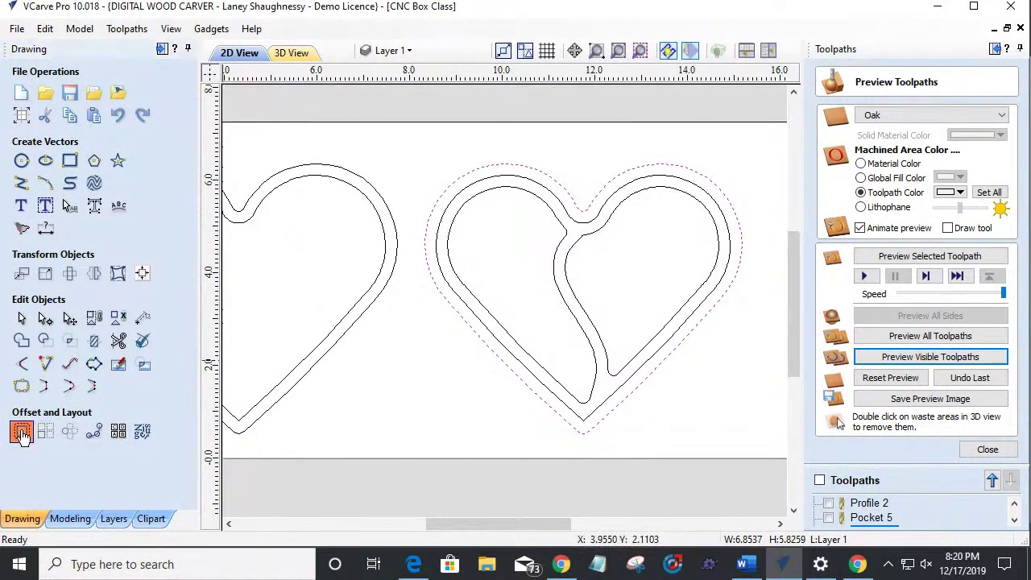
pyautogui.doubleClick(96, 210)
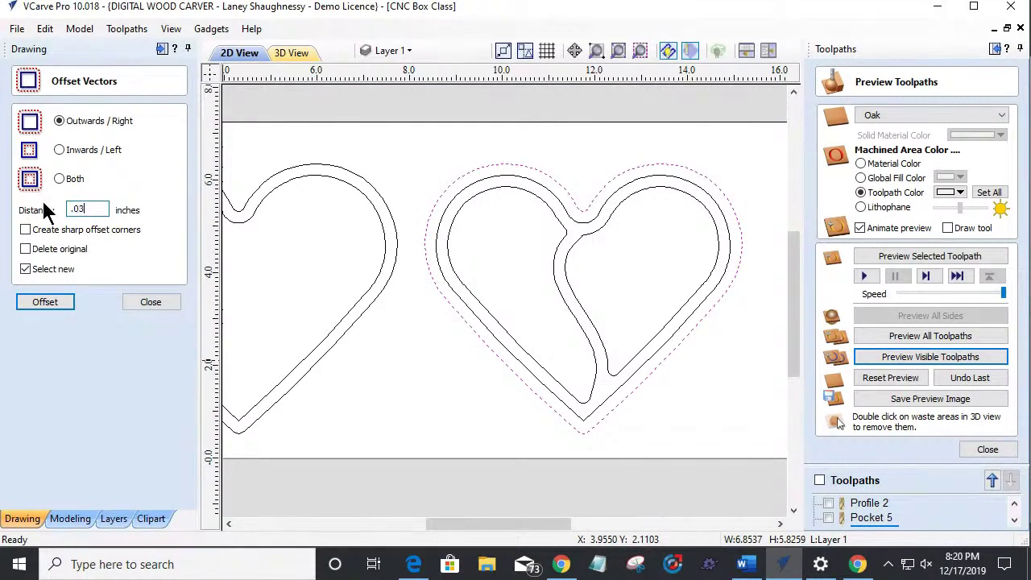
pyautogui.click(53, 305)
pyautogui.scroll(3, 421, 185)
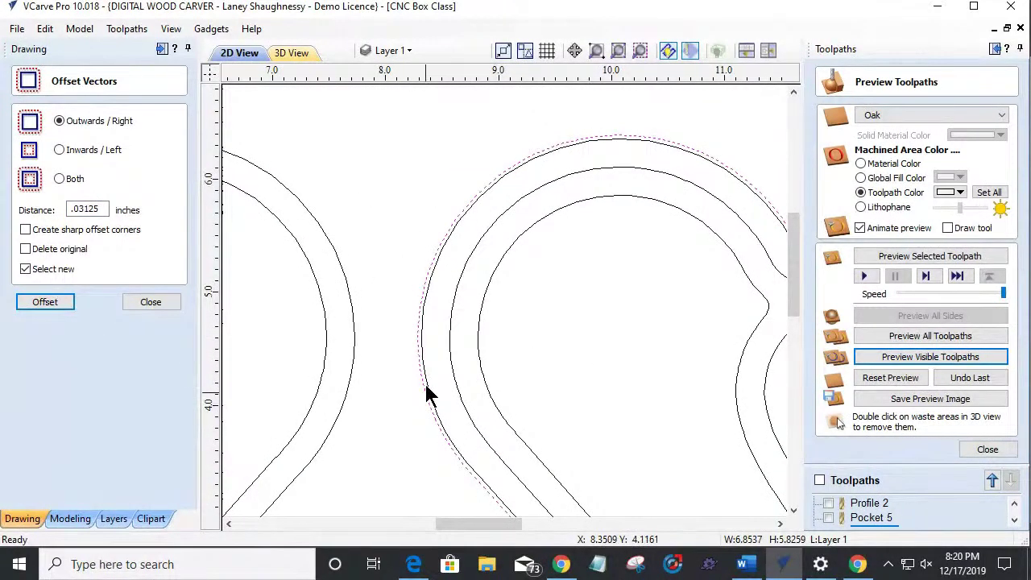
pyautogui.scroll(-3, 421, 357)
pyautogui.scroll(-2, 628, 219)
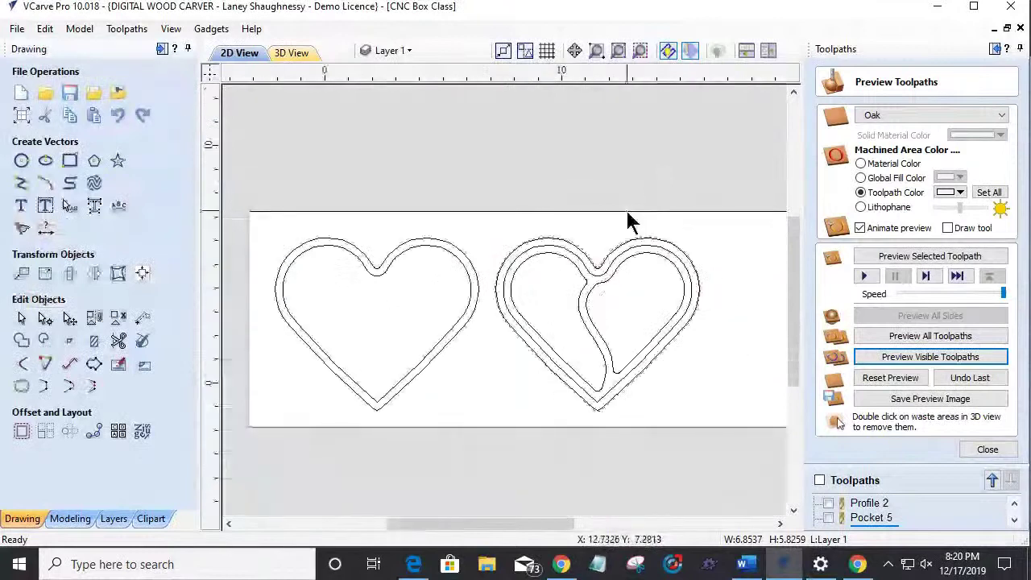
pyautogui.scroll(4, 598, 278)
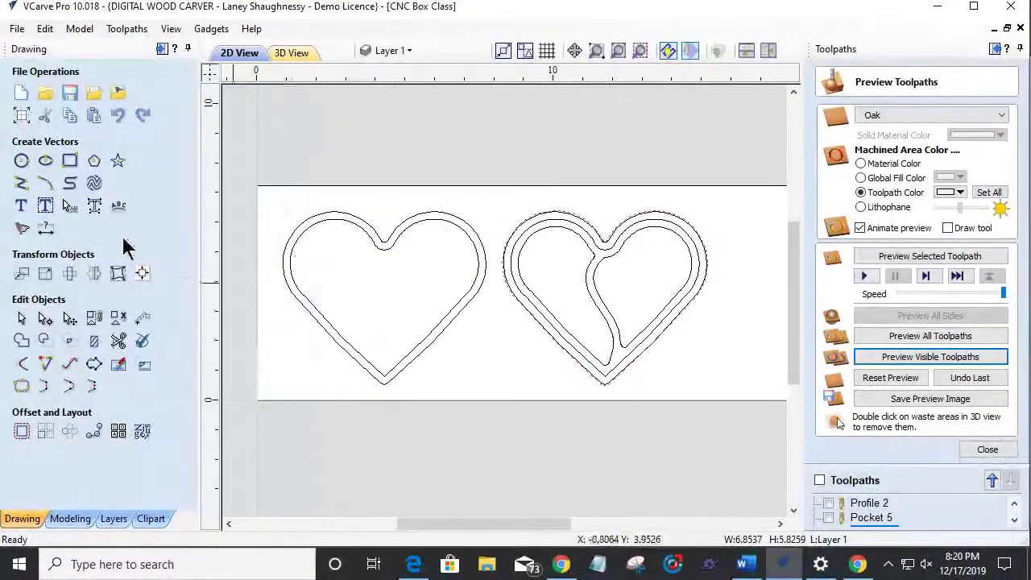
# Step: Create centred three-line text "I / Love / You" in Blenda Script, 0.625 inches high, and position it inside the undivided heart
pyautogui.click(22, 207)
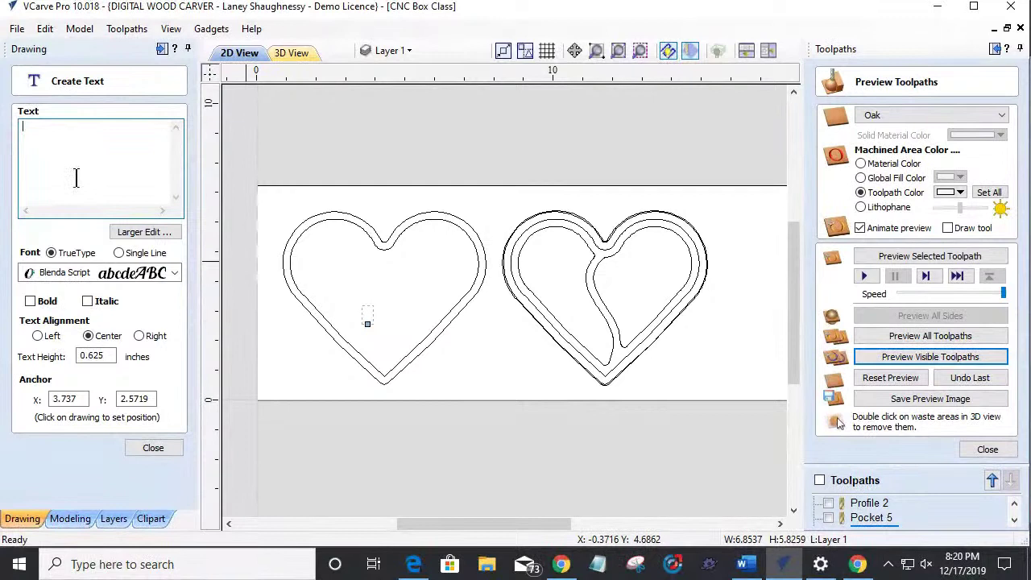
pyautogui.write('I ')
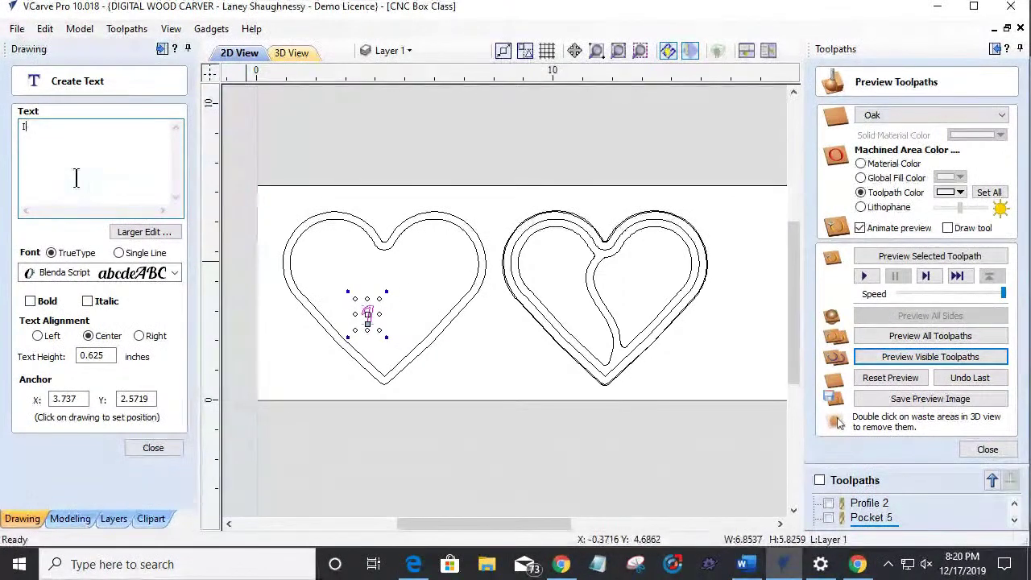
pyautogui.write('Love')
pyautogui.press('Return')
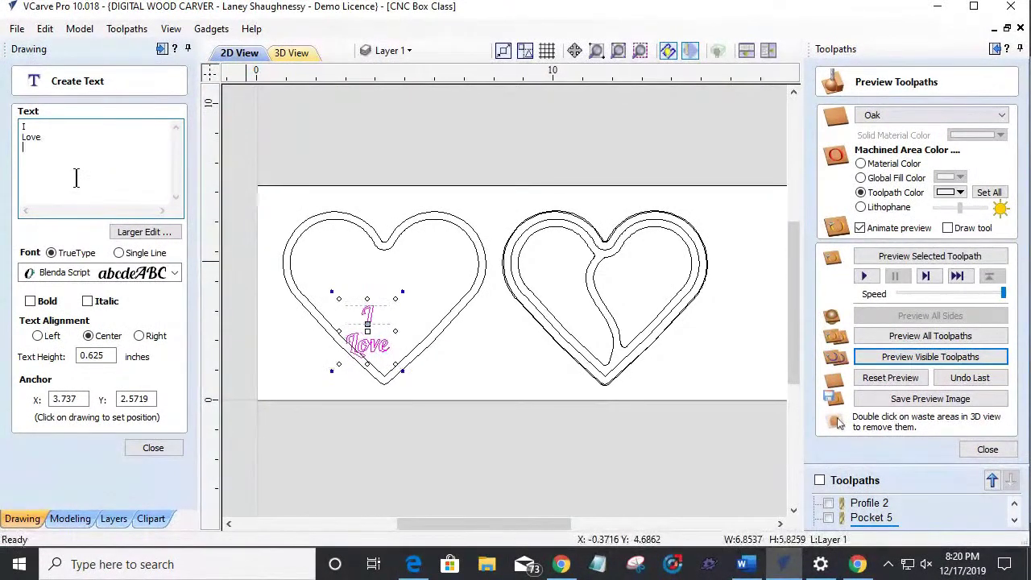
pyautogui.write('You')
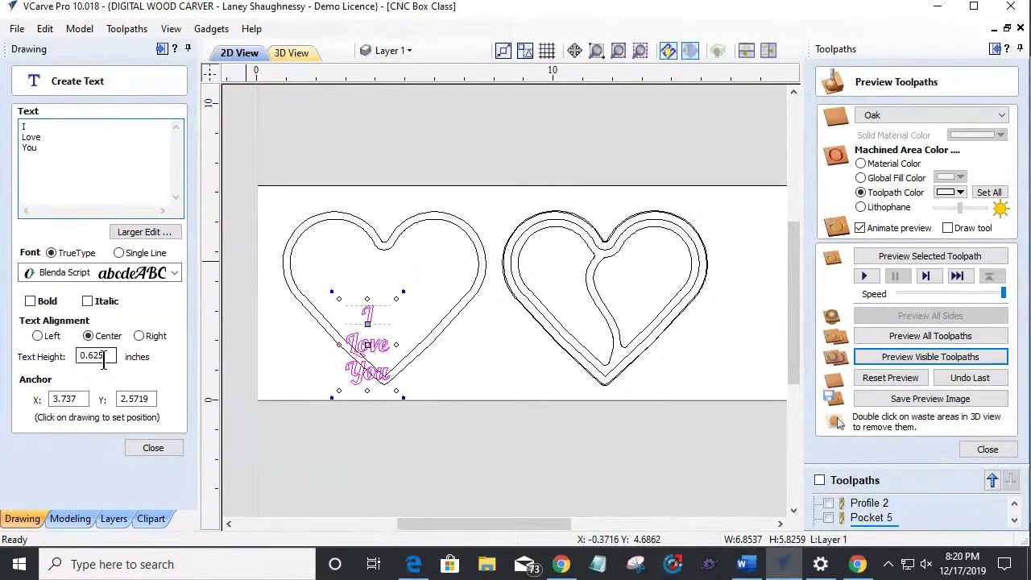
pyautogui.click(153, 448)
pyautogui.moveTo(378, 344); pyautogui.dragTo(392, 307)
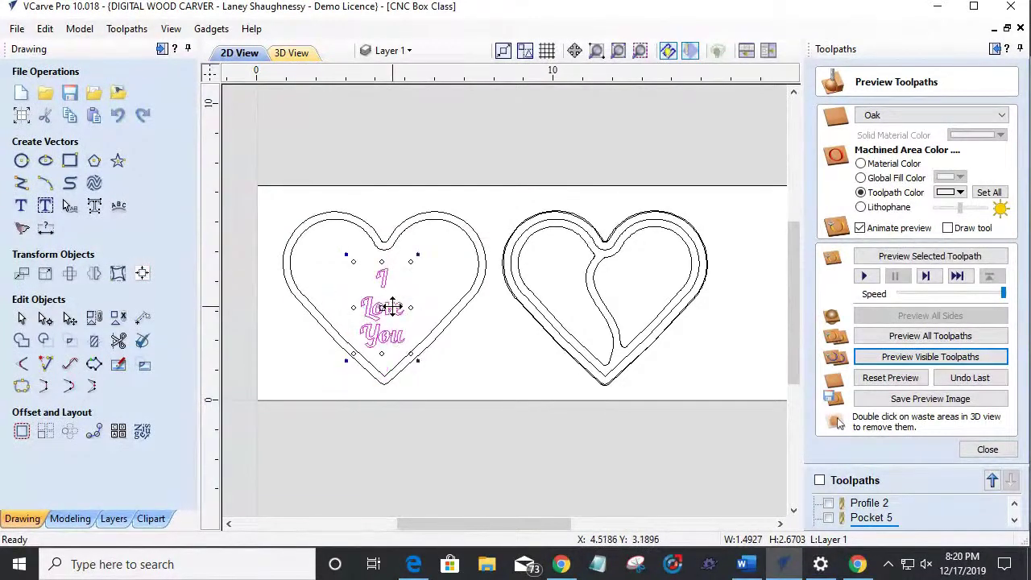
# Step: Break the "I / Love / You" text block inside the undivided heart into separate lines
pyautogui.click(22, 208)
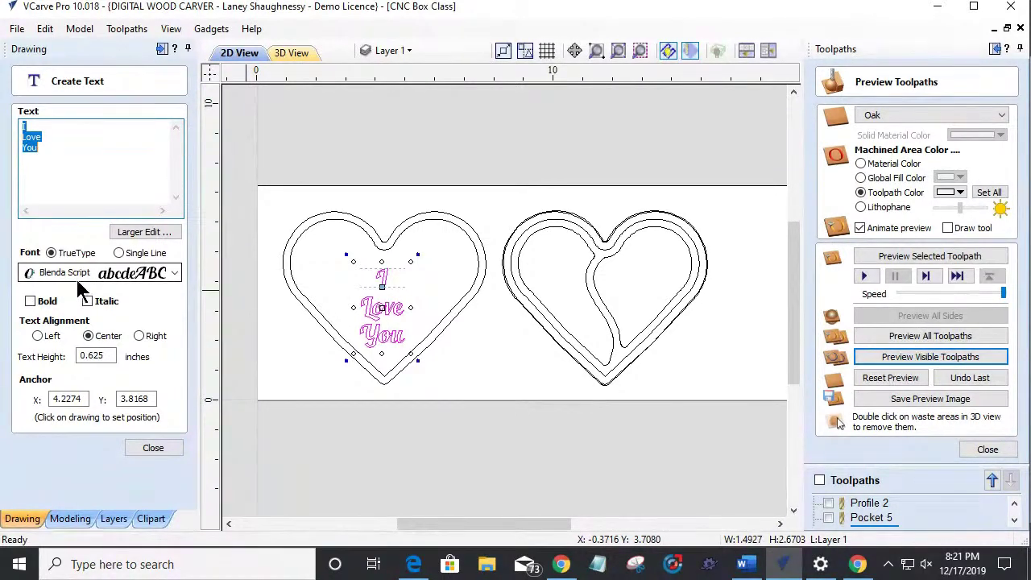
pyautogui.click(156, 452)
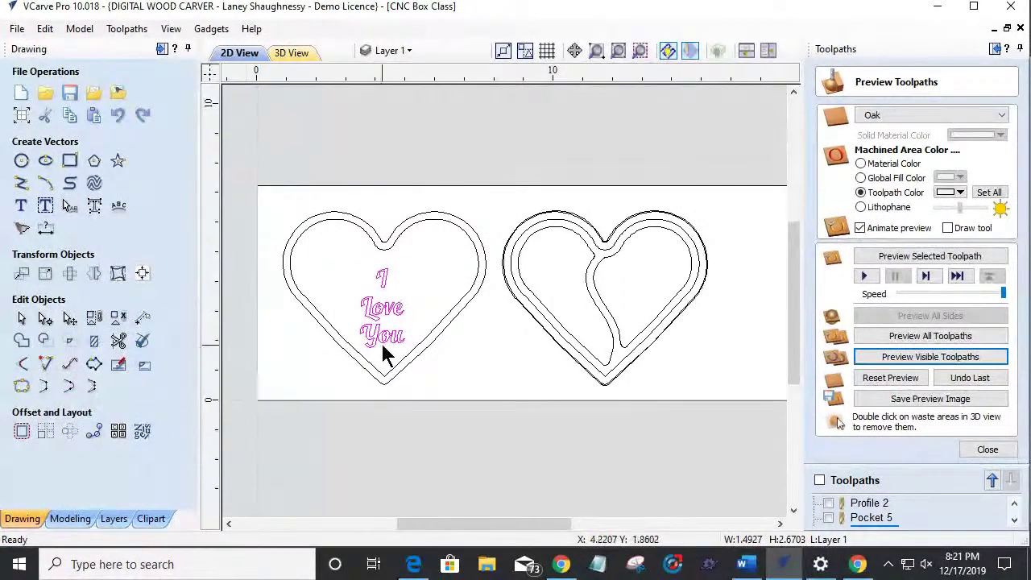
pyautogui.scroll(2, 390, 320)
pyautogui.scroll(2, 392, 317)
pyautogui.click(400, 293)
pyautogui.rightClick(403, 296)
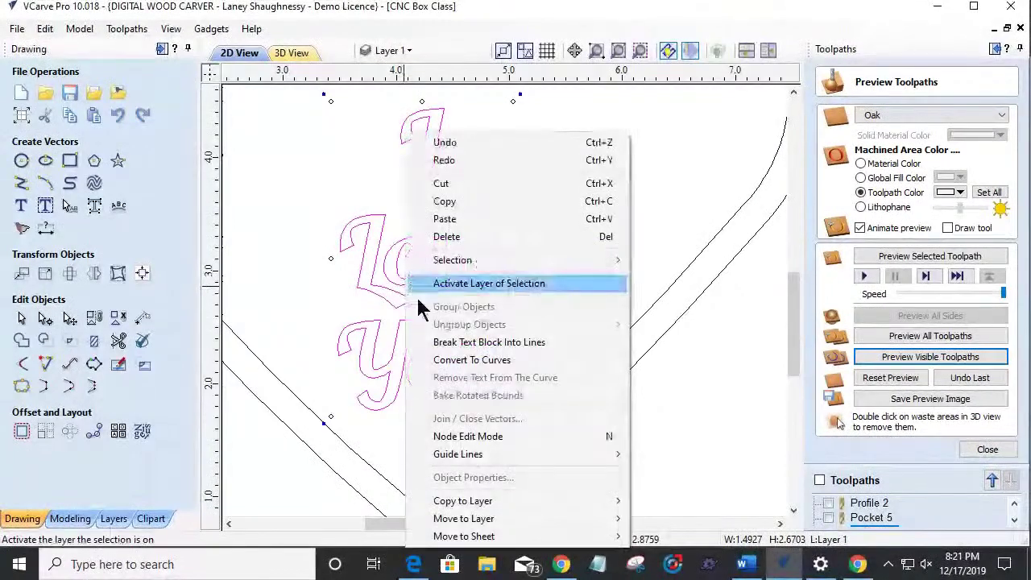
pyautogui.click(441, 347)
pyautogui.scroll(-4, 440, 329)
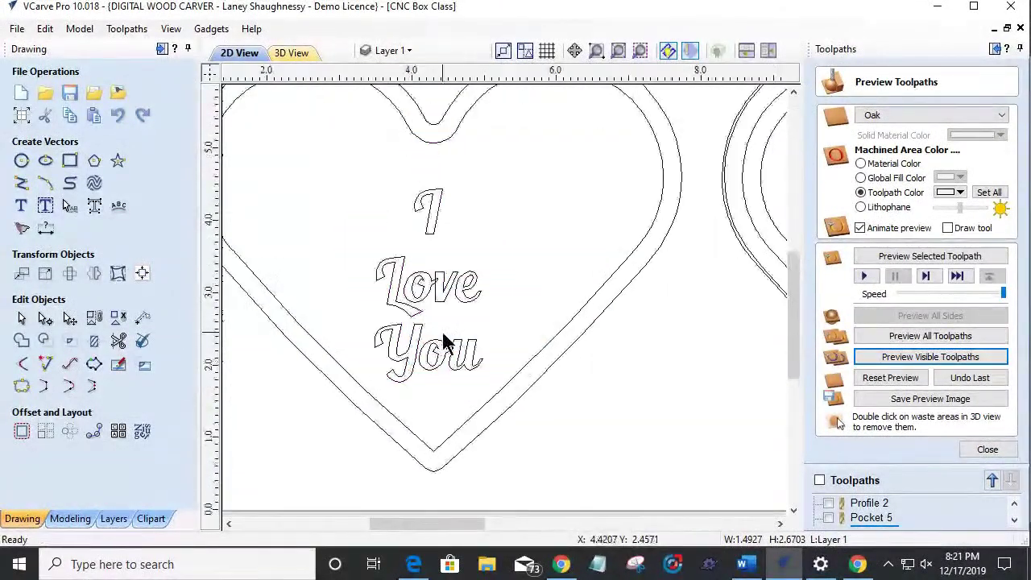
# Step: Move and enlarge "I" to about 0.83 by 1.36 inches in the heart's upper left and "Love" to about 2.53 by 1.44 inches beside it
pyautogui.click(436, 267)
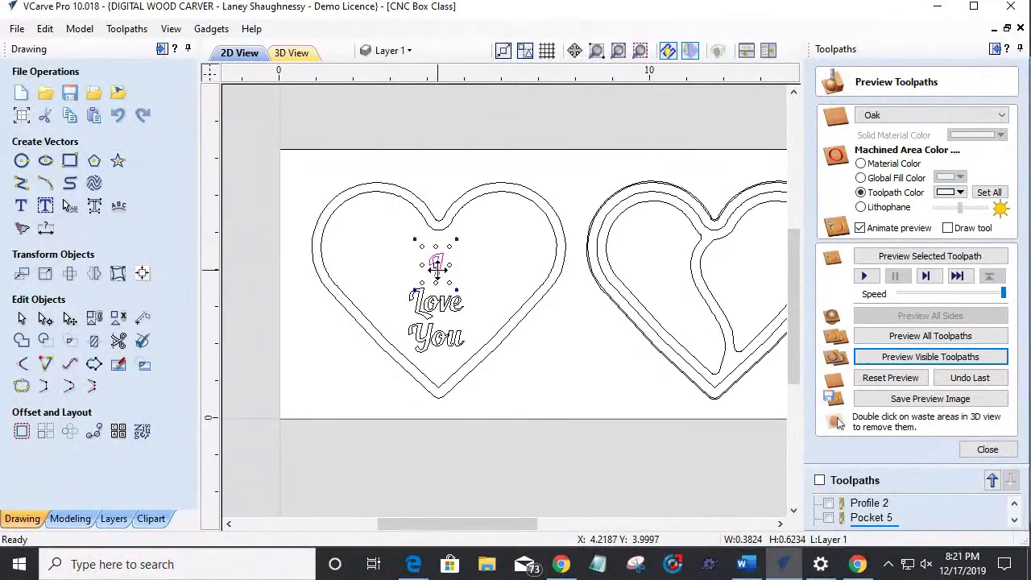
pyautogui.moveTo(437, 266); pyautogui.dragTo(396, 269)
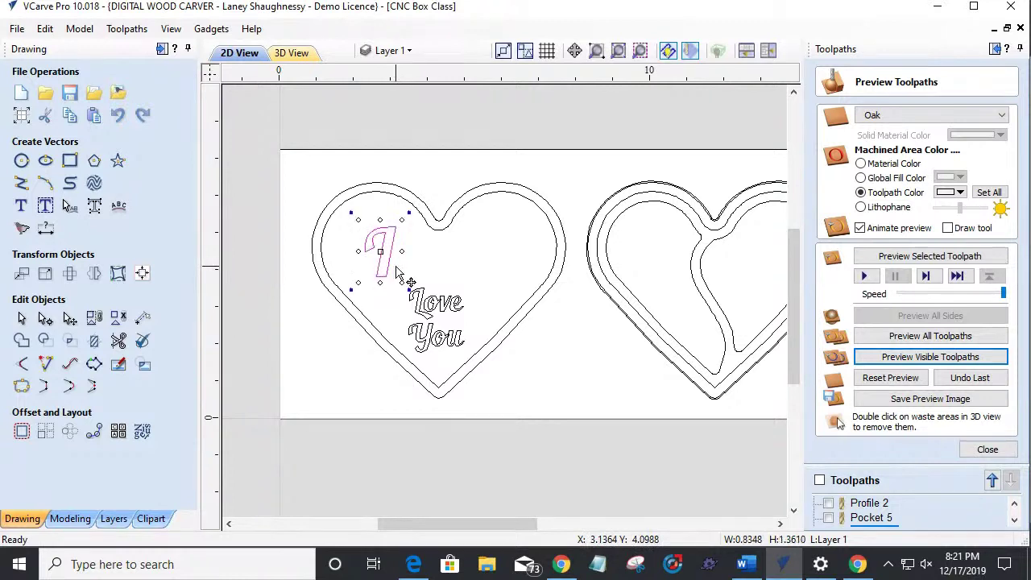
pyautogui.click(418, 308)
pyautogui.moveTo(418, 308); pyautogui.dragTo(510, 315)
# Step: Enlarge "You" and place it below the other two words, above the heart's lower point
pyautogui.click(432, 339)
pyautogui.moveTo(432, 339); pyautogui.dragTo(432, 333)
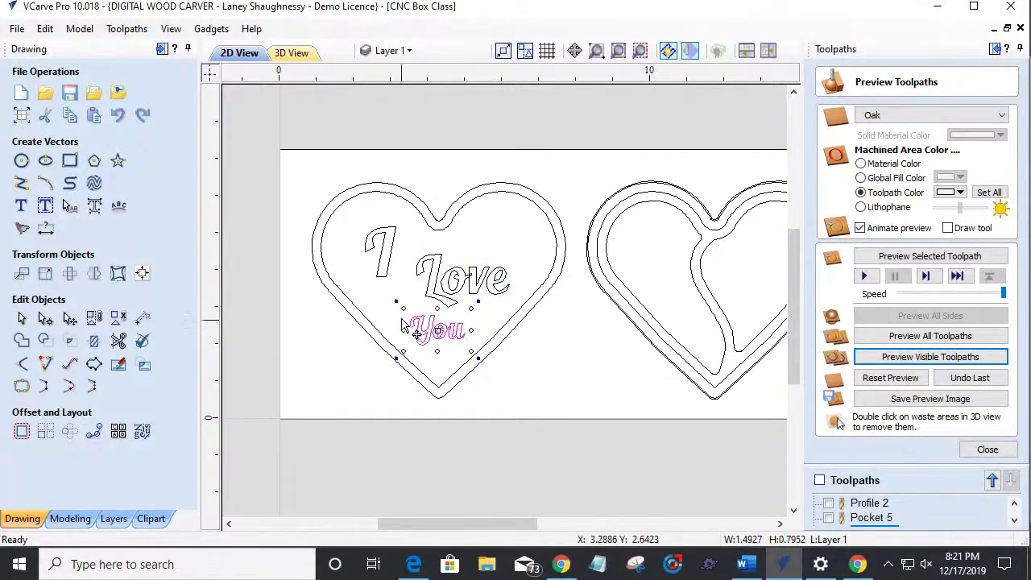
pyautogui.moveTo(405, 311); pyautogui.dragTo(401, 308)
pyautogui.click(398, 304)
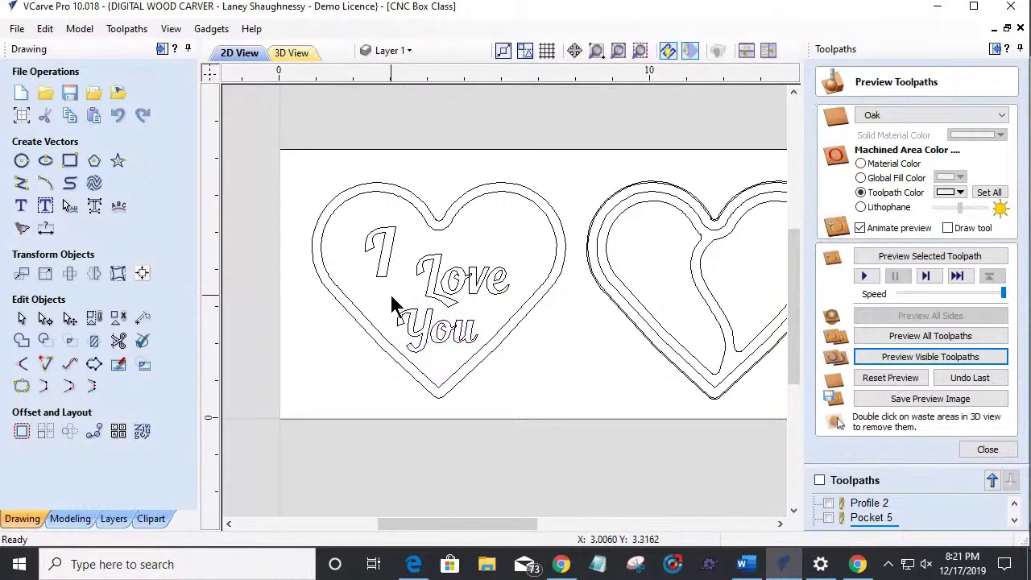
# Step: Nudge "Love" and "You" slightly upwards to even out the lettering inside the heart
pyautogui.click(432, 296)
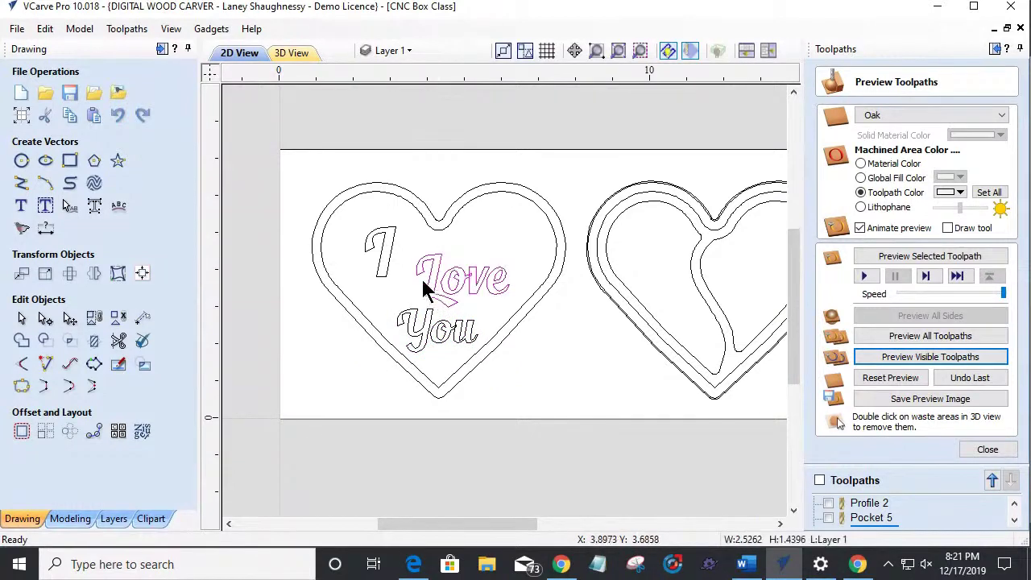
pyautogui.press('Up')
pyautogui.press('Up')
pyautogui.press('Up')
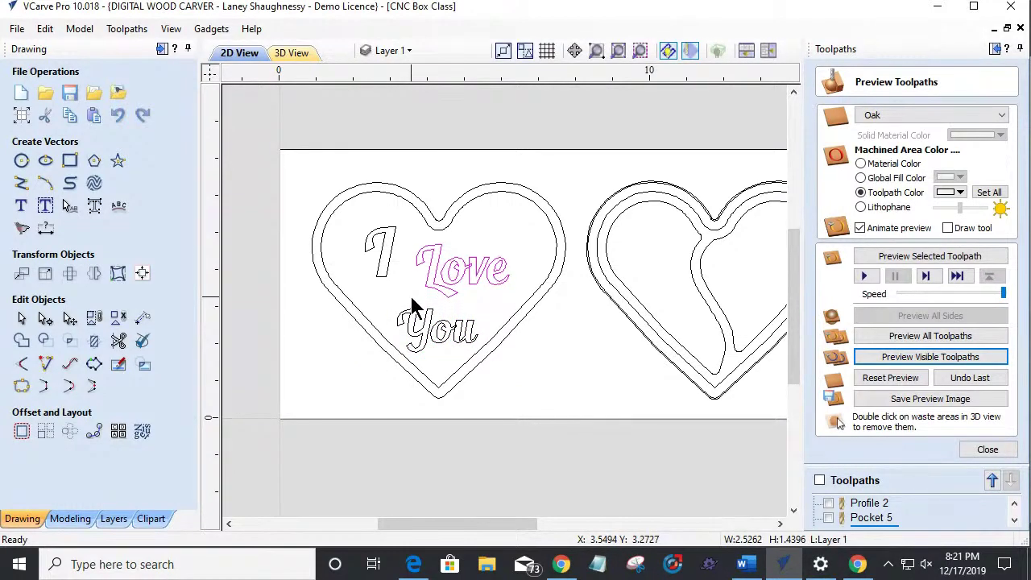
pyautogui.click(398, 306)
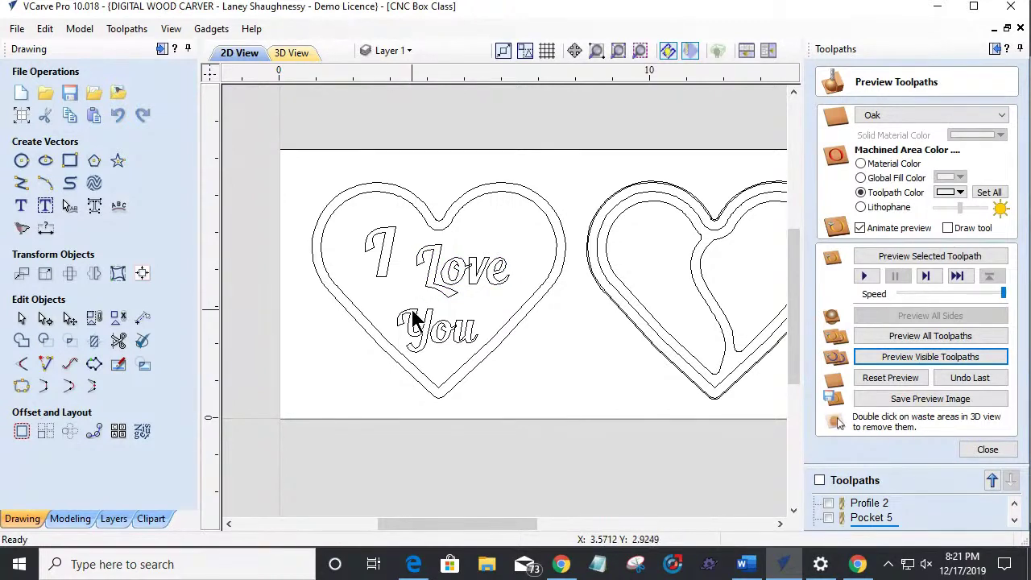
pyautogui.click(411, 313)
pyautogui.click(391, 295)
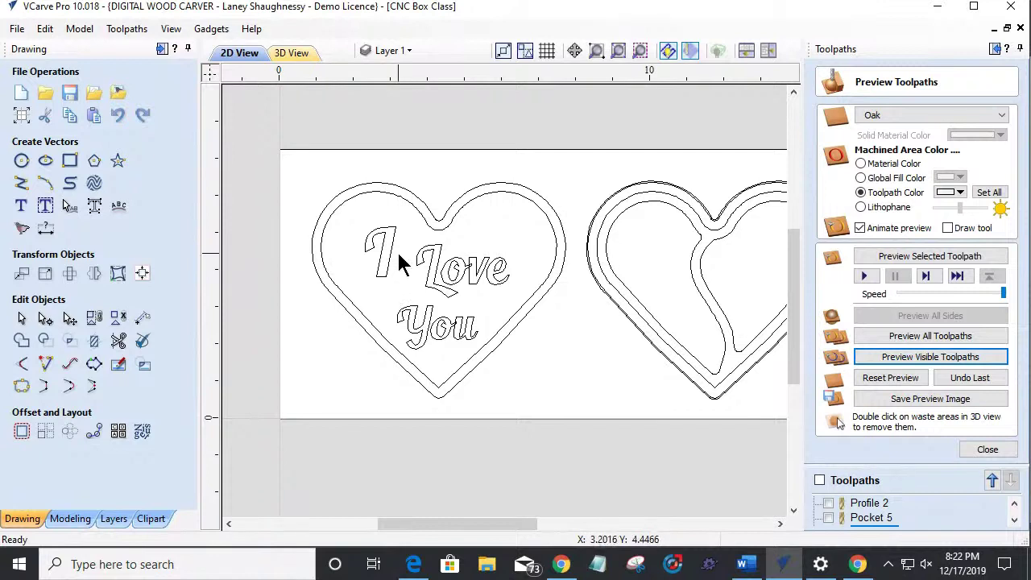
# Step: Close the toolpath preview and select all three words together to check the lettering layout
pyautogui.click(451, 273)
pyautogui.scroll(-2, 446, 278)
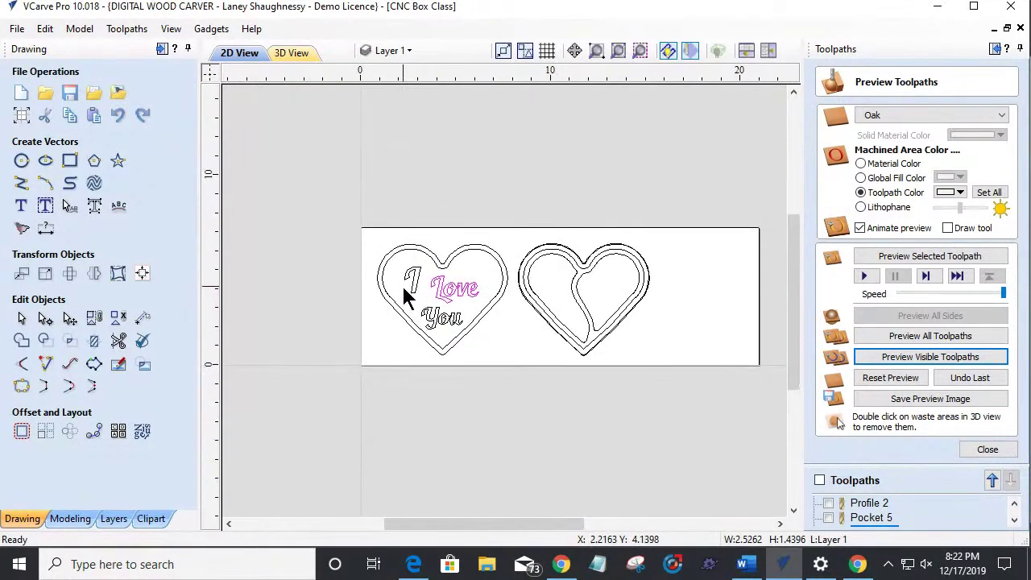
pyautogui.scroll(-1, 404, 292)
pyautogui.click(989, 449)
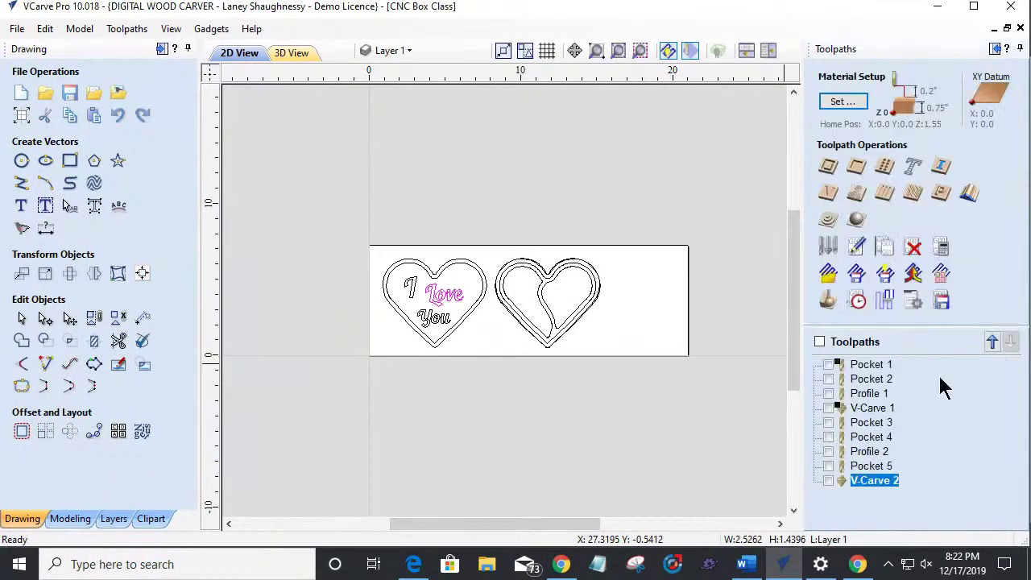
pyautogui.moveTo(374, 263); pyautogui.dragTo(470, 333)
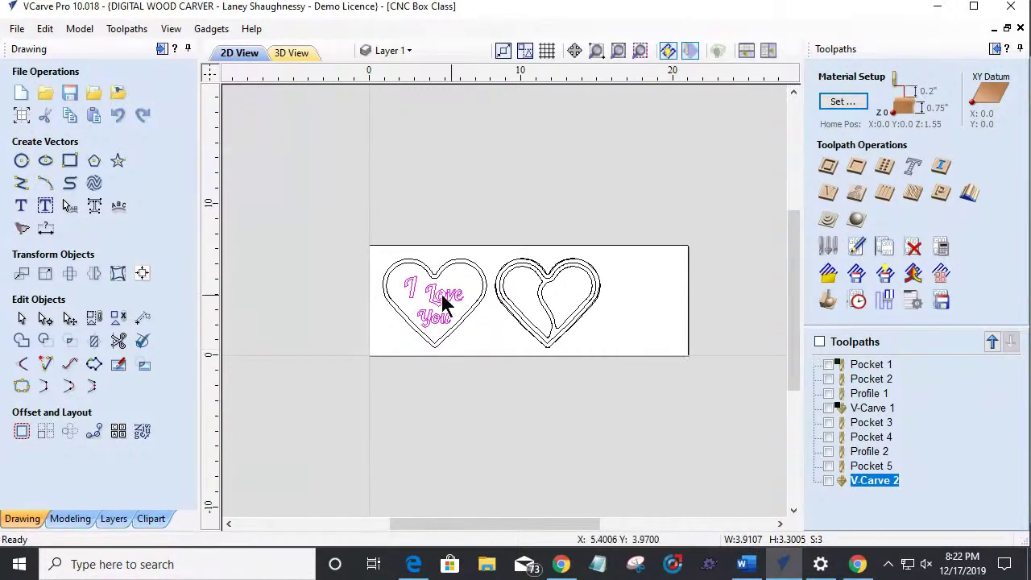
pyautogui.scroll(1, 488, 334)
pyautogui.scroll(1, 487, 334)
pyautogui.click(487, 332)
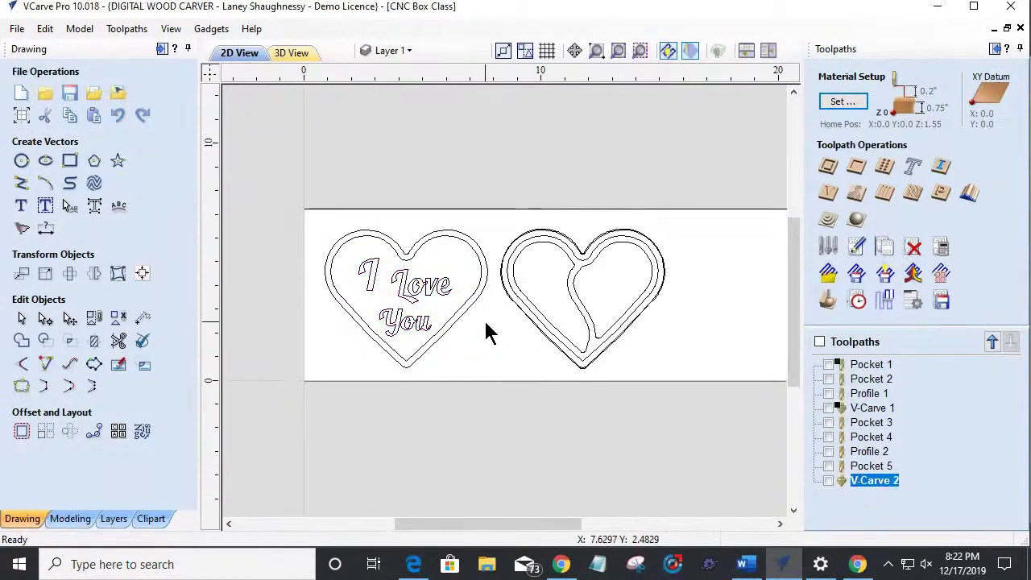
# Step: Calculate a 0.5-inch-deep pocket toolpath for both compartments of the divided heart with the 0.25-inch end mill
pyautogui.click(525, 298)
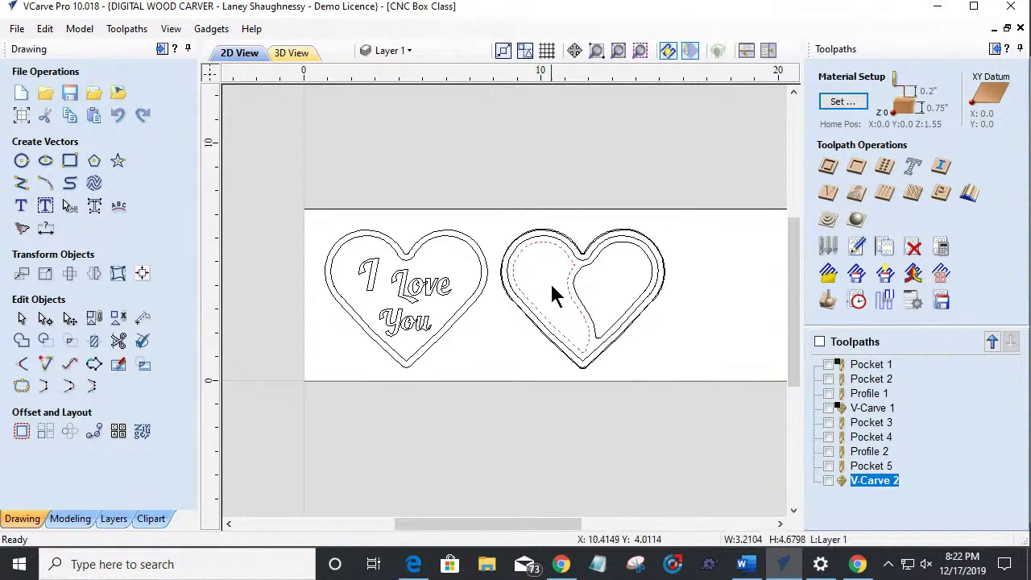
pyautogui.keyDown('shift'); pyautogui.click(579, 305); pyautogui.keyUp('shift')
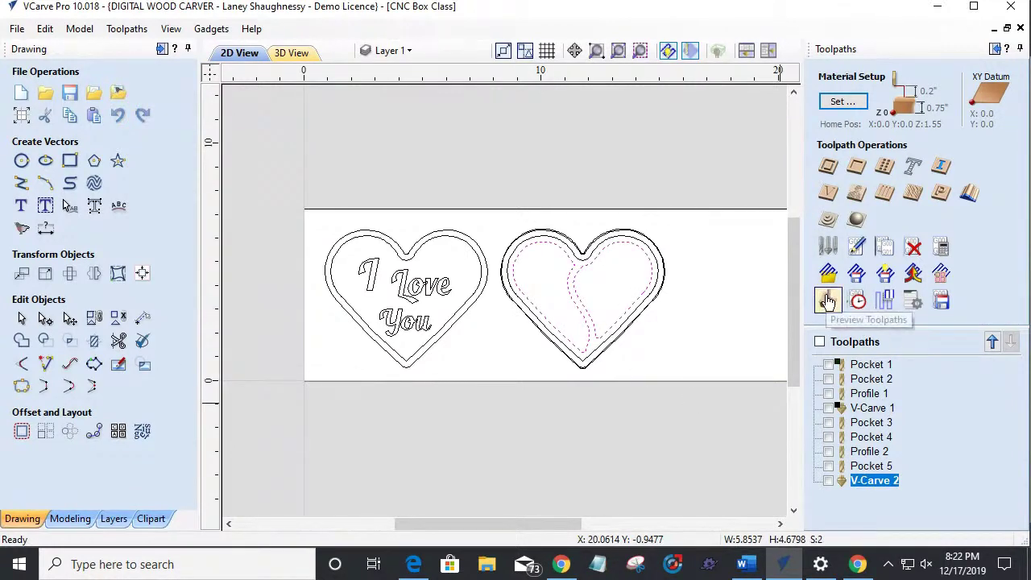
pyautogui.click(858, 166)
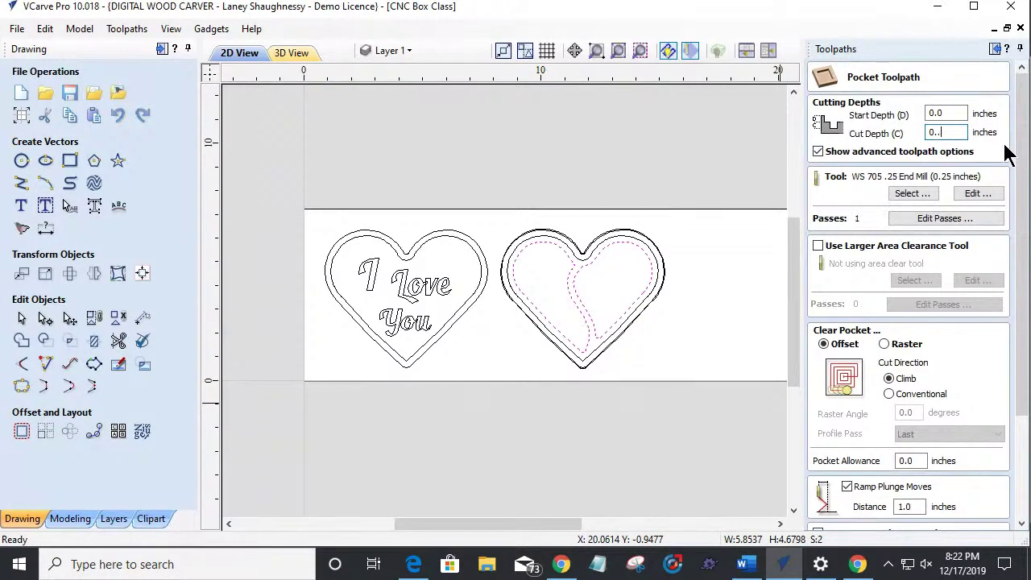
pyautogui.press('BackSpace')
pyautogui.press('BackSpace')
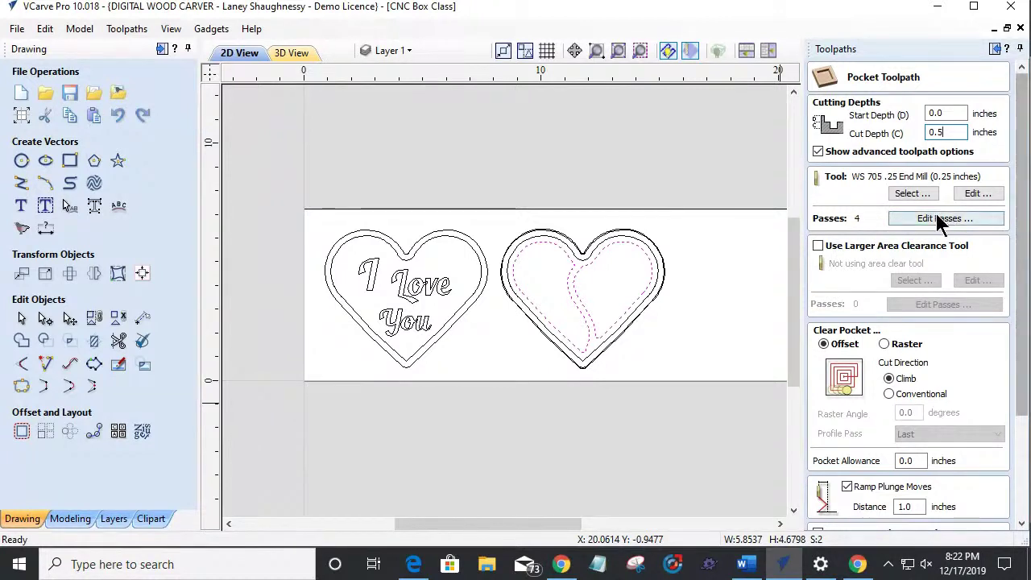
pyautogui.click(906, 211)
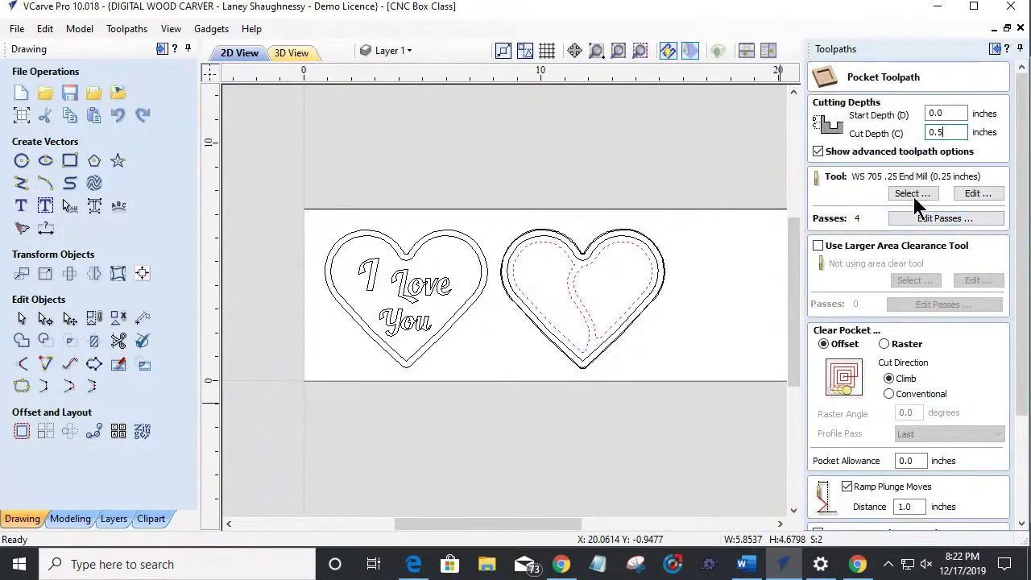
pyautogui.scroll(-3, 1023, 322)
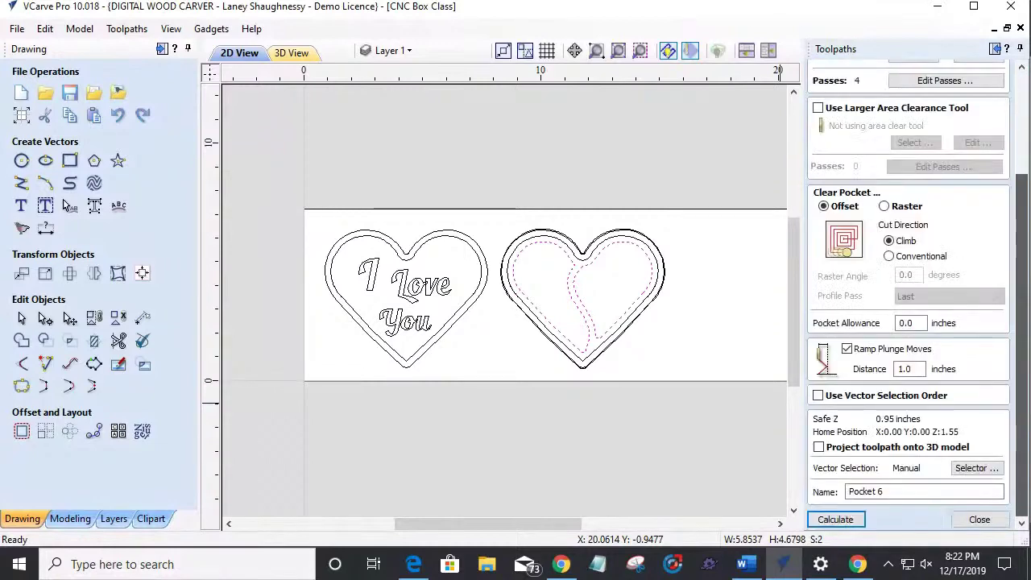
pyautogui.click(830, 520)
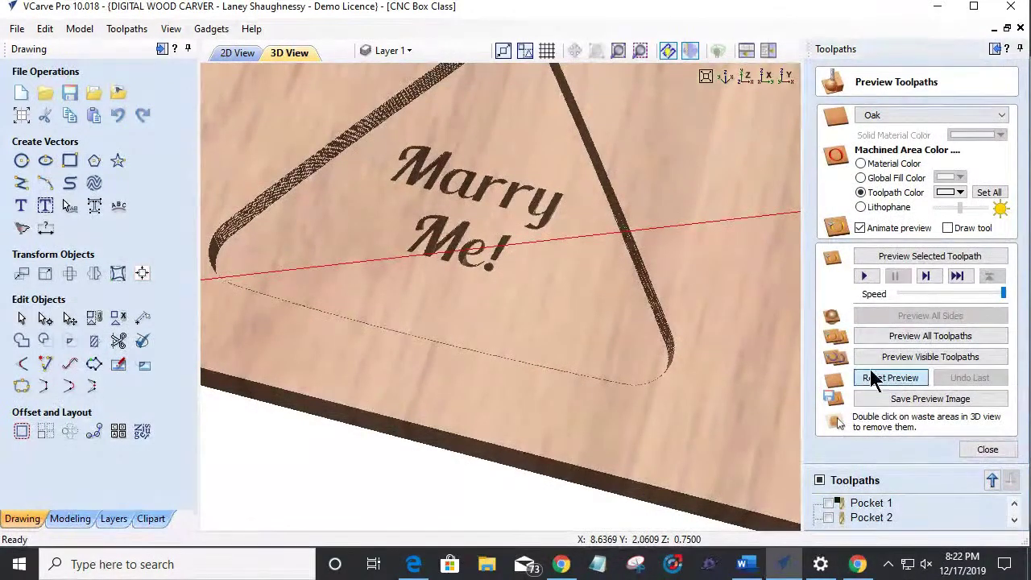
# Step: Reset the 3D preview to blank material and examine the compartment pocket toolpaths
pyautogui.click(874, 379)
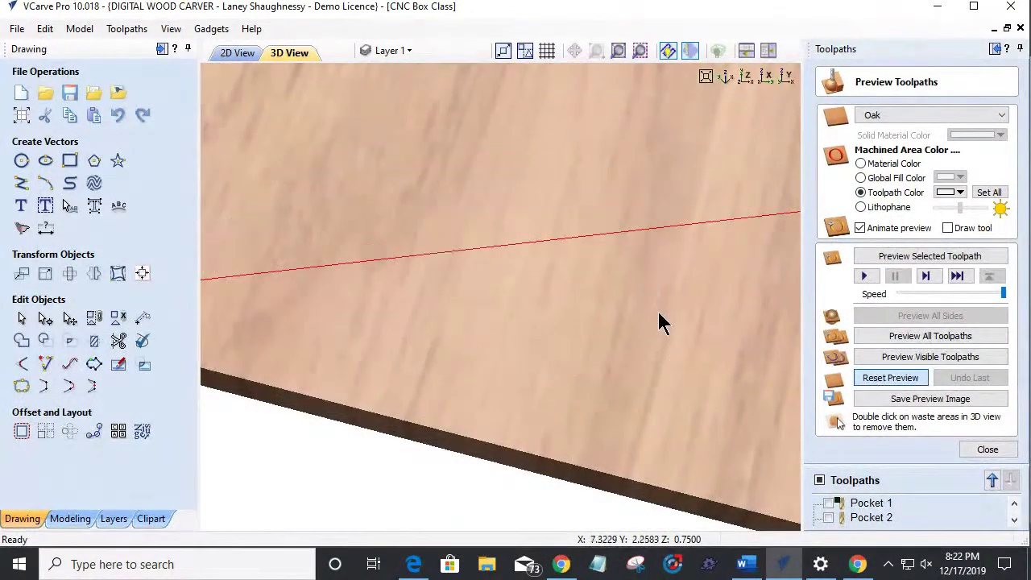
pyautogui.scroll(-5, 659, 322)
pyautogui.scroll(3, 700, 314)
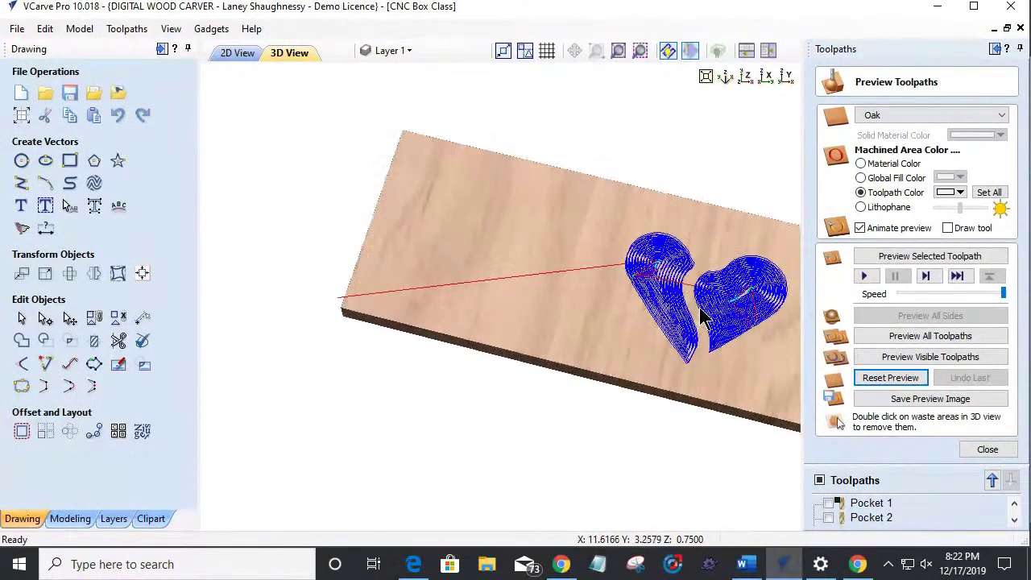
pyautogui.scroll(2, 615, 292)
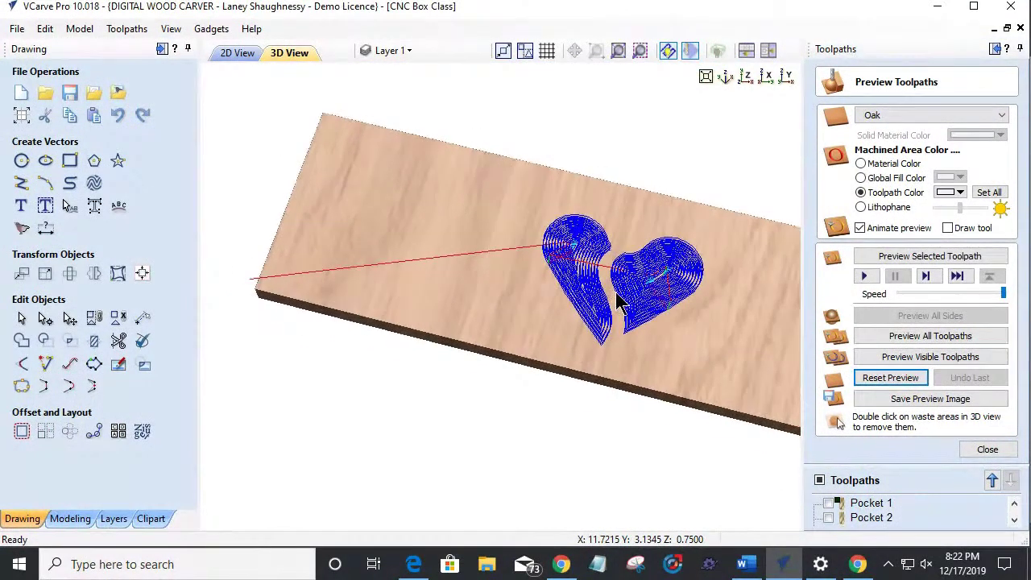
# Step: Calculate a 0.375-inch-deep pocket toolpath between the divided heart's outermost outline and the outline just outside its compartments, using the 0.25-inch end mill
pyautogui.click(236, 53)
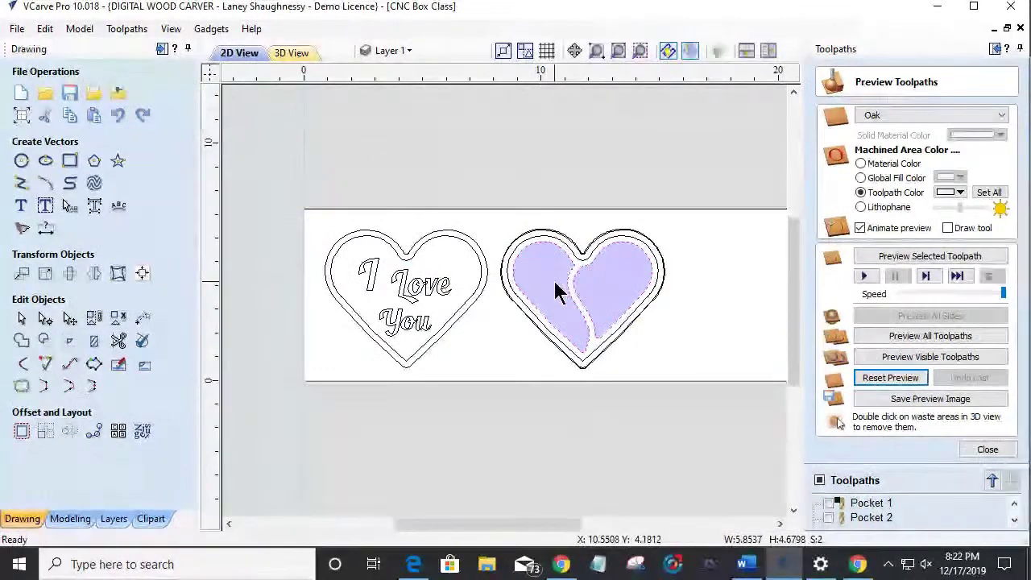
pyautogui.click(638, 362)
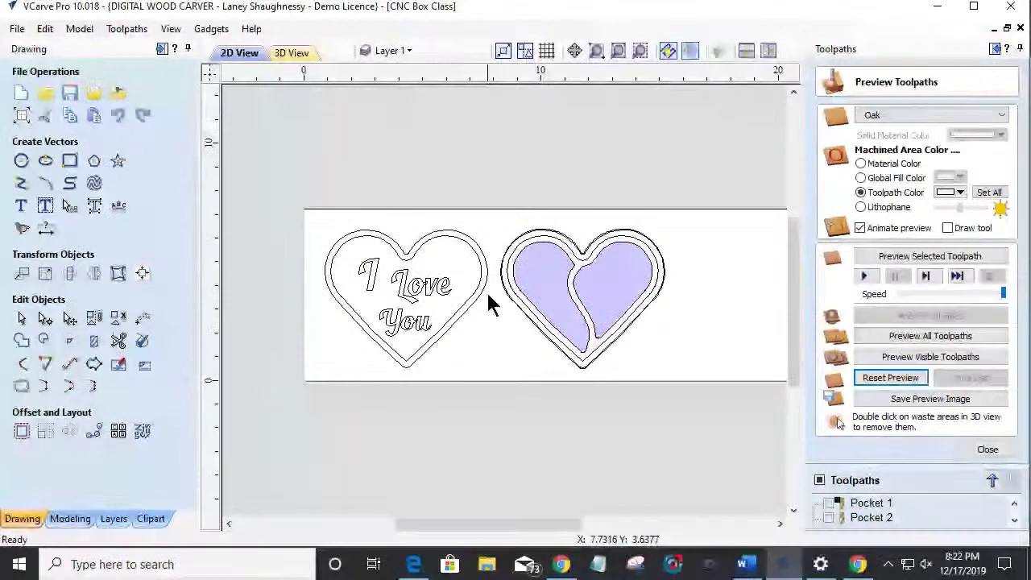
pyautogui.scroll(4, 491, 299)
pyautogui.scroll(2, 529, 286)
pyautogui.scroll(2, 530, 282)
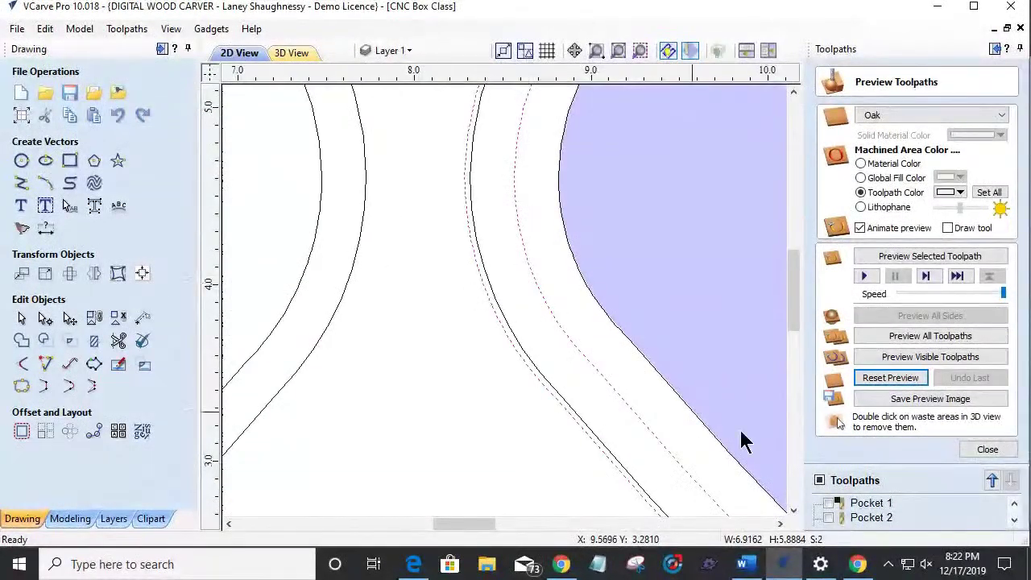
pyautogui.scroll(-2, 762, 407)
pyautogui.click(974, 452)
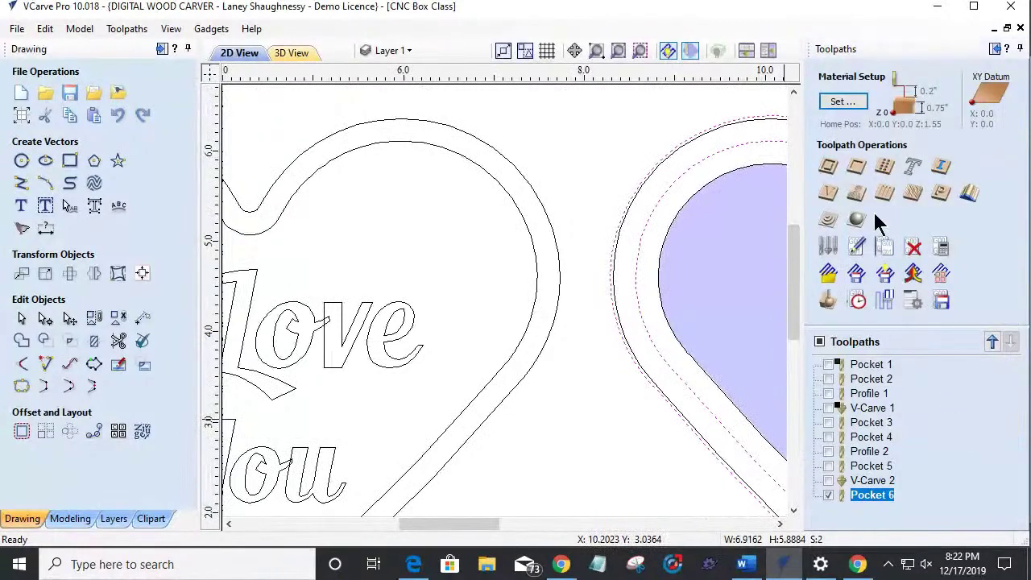
pyautogui.click(857, 169)
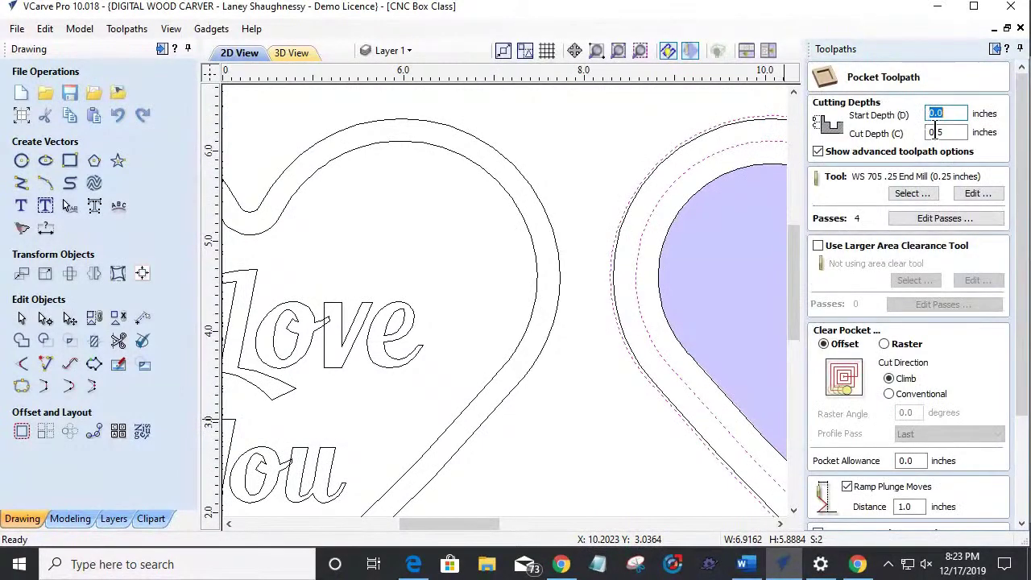
pyautogui.moveTo(937, 133); pyautogui.dragTo(950, 134)
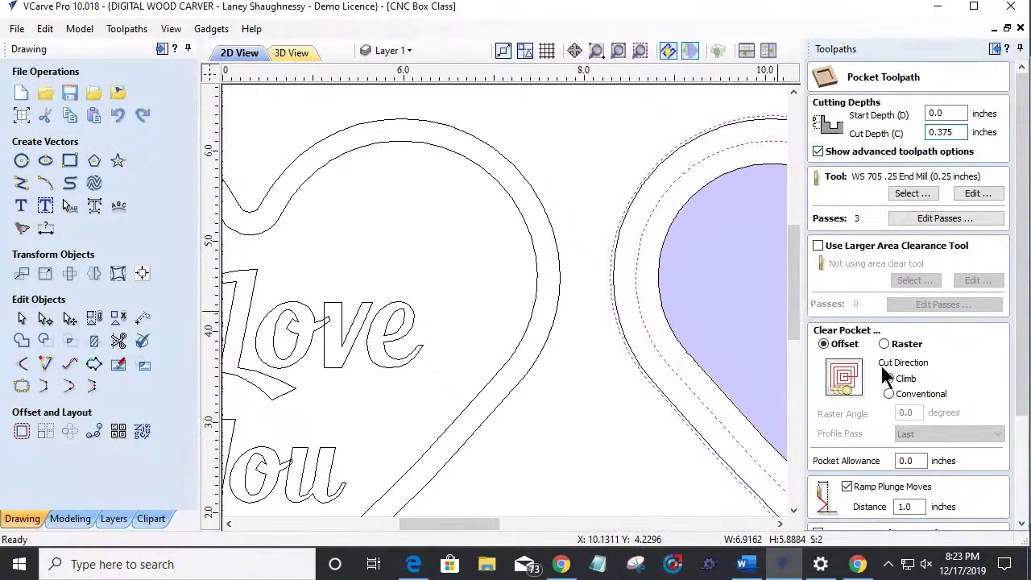
pyautogui.scroll(-5, 853, 395)
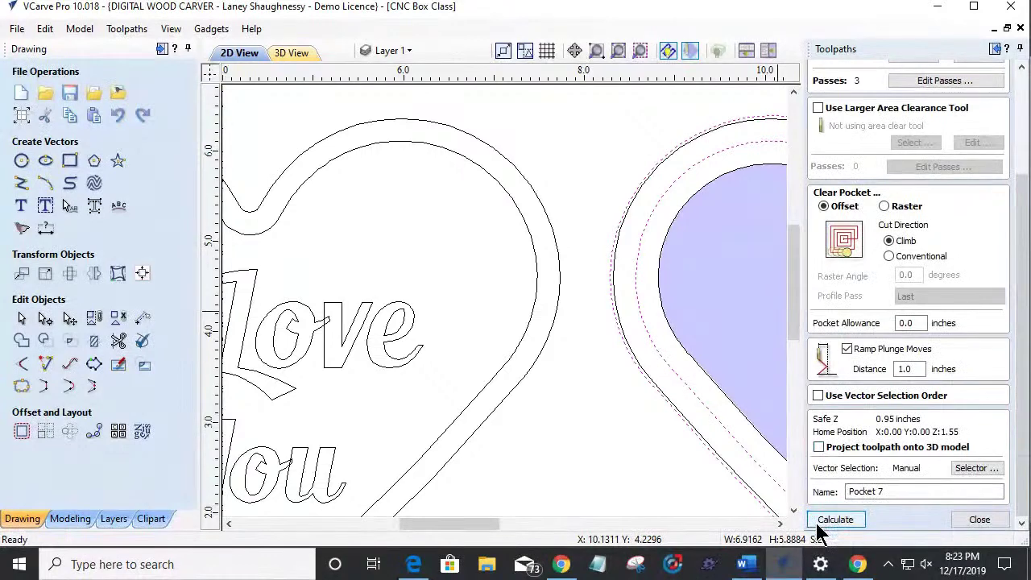
pyautogui.click(830, 520)
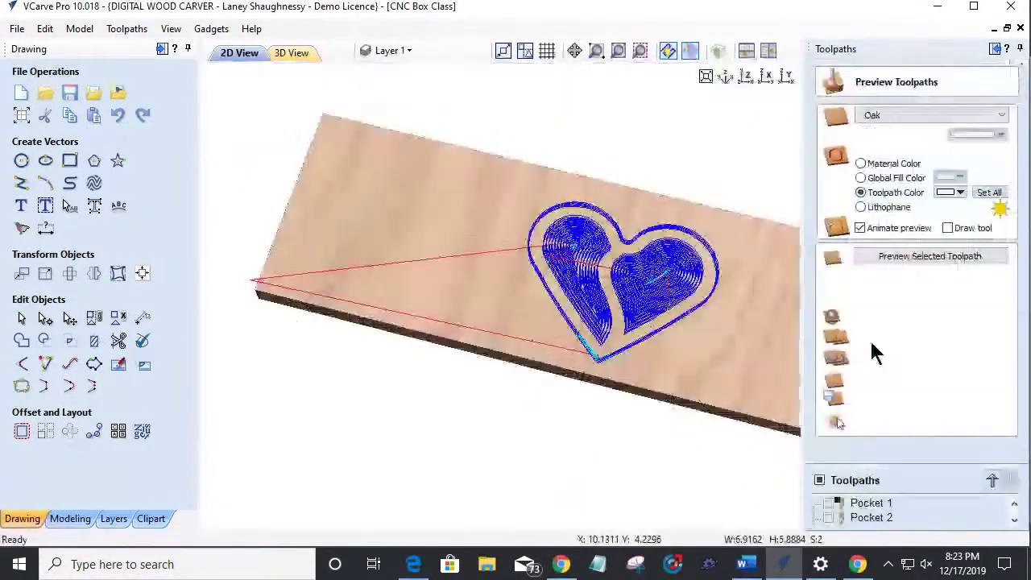
pyautogui.click(870, 338)
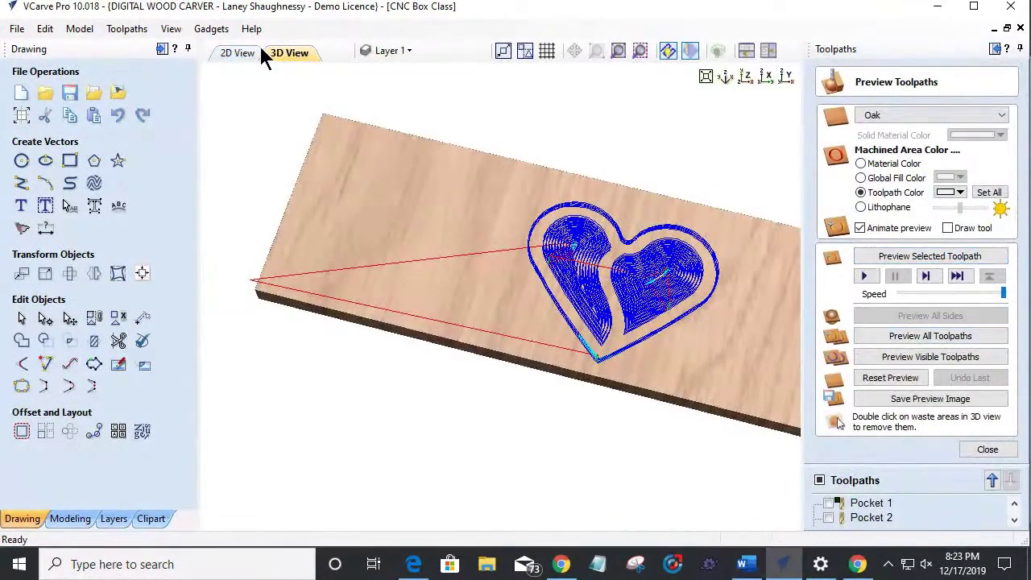
# Step: Calculate a 0.375-inch-deep pocket toolpath inside the lettered lid heart's inner outline, using the 0.25-inch end mill and a -0.005-inch pocket allowance
pyautogui.click(236, 53)
pyautogui.scroll(-2, 616, 333)
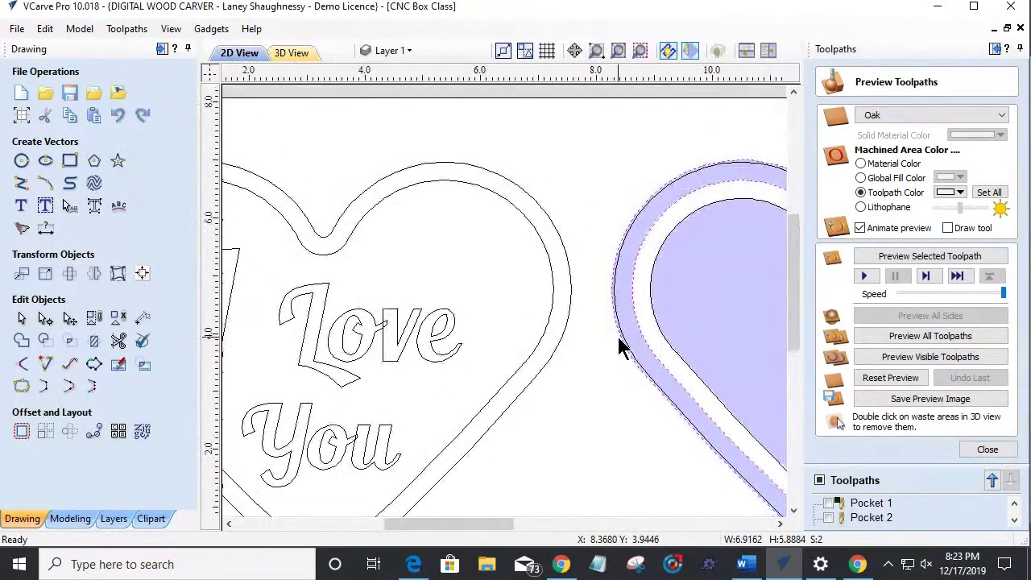
pyautogui.click(525, 391)
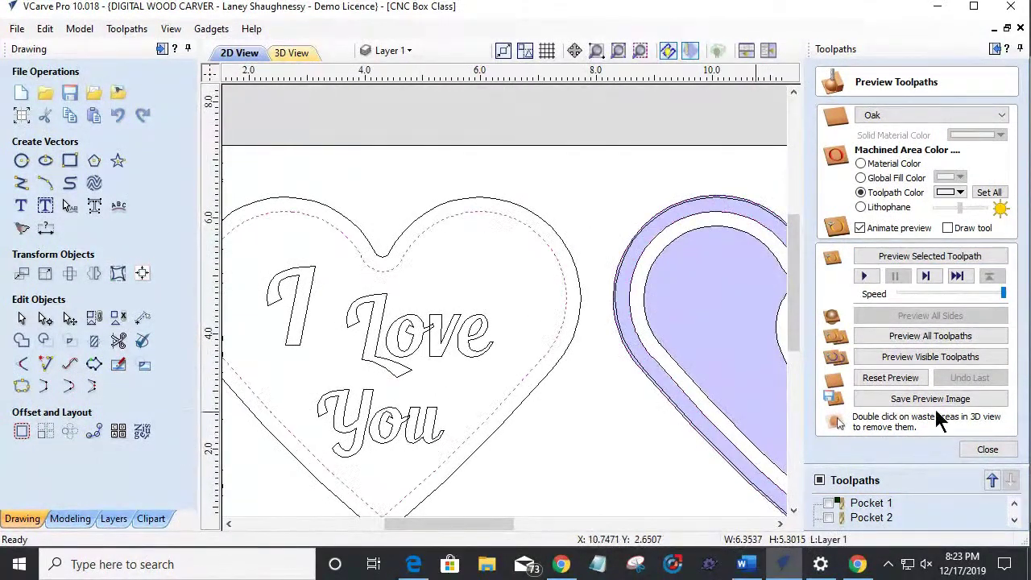
pyautogui.click(978, 449)
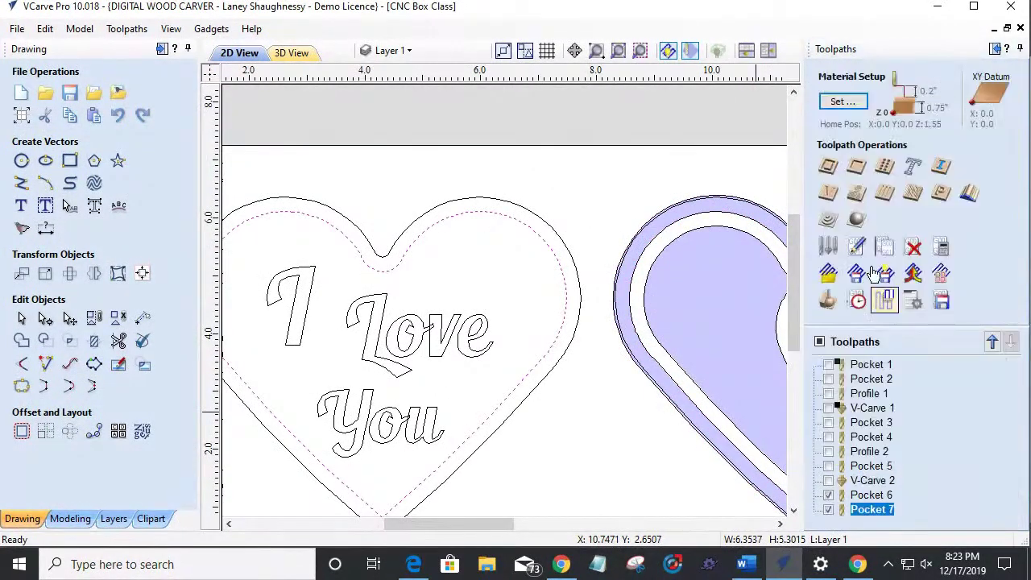
pyautogui.click(854, 167)
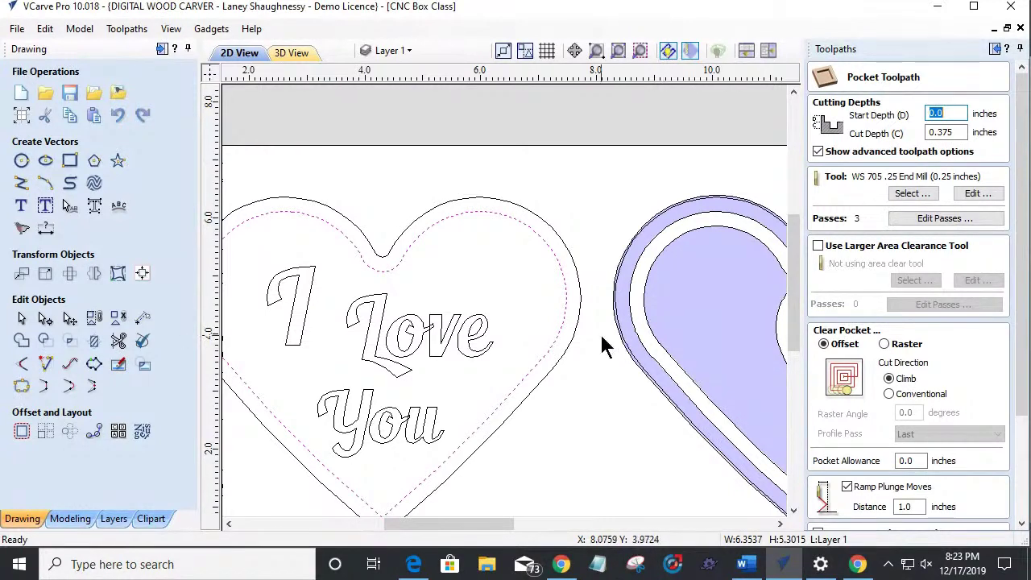
pyautogui.moveTo(939, 133); pyautogui.dragTo(953, 136)
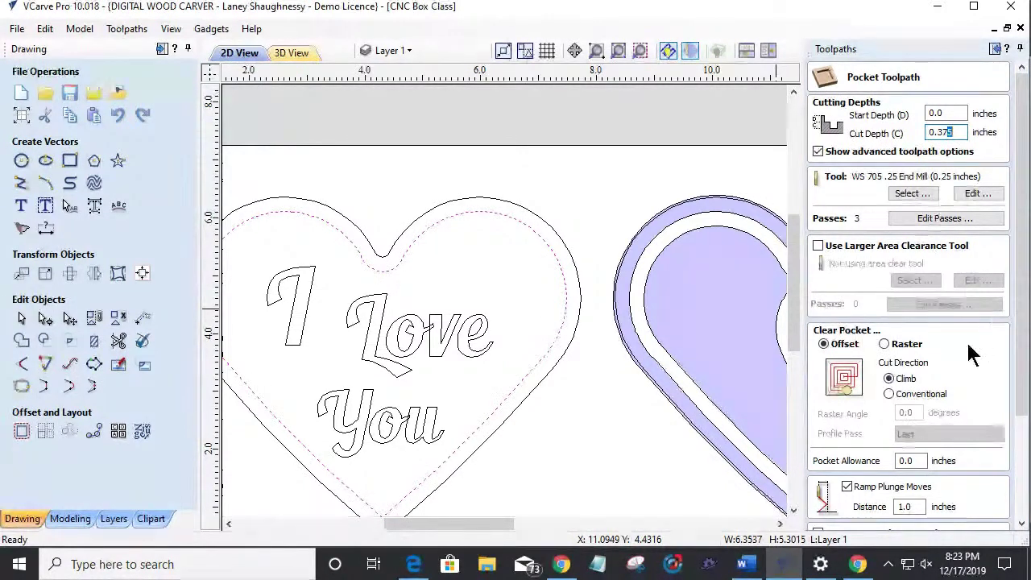
pyautogui.moveTo(919, 462); pyautogui.dragTo(856, 471)
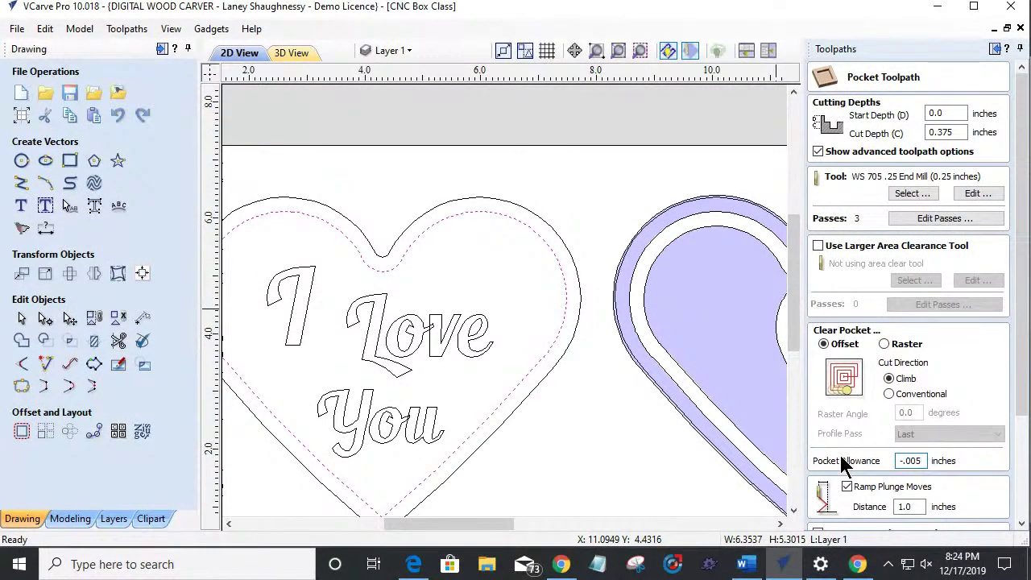
pyautogui.moveTo(1022, 410); pyautogui.dragTo(1006, 486)
pyautogui.click(842, 521)
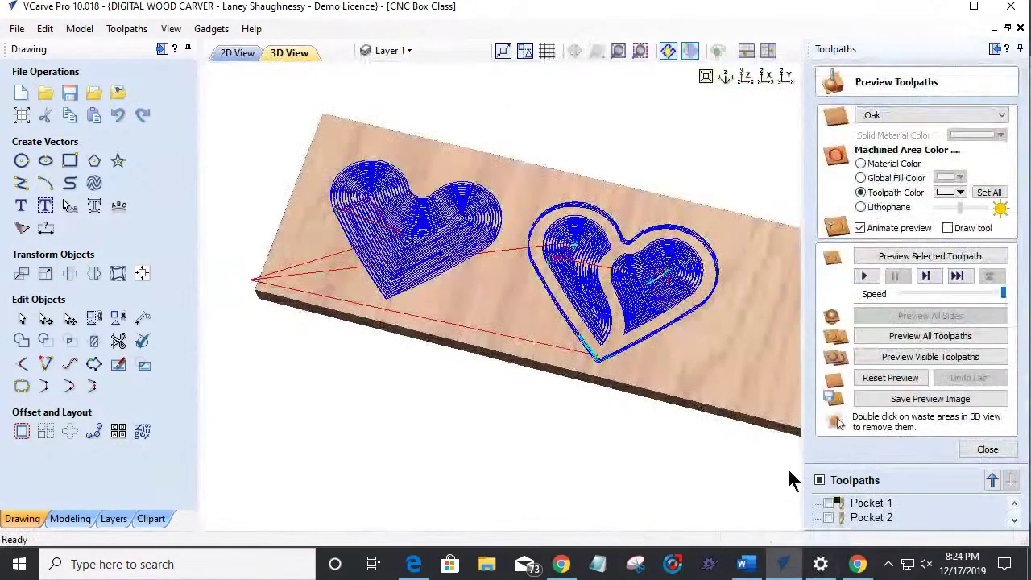
# Step: Close the toolpath preview and select the words "I", "Love" and "You" together in the 2D drawing
pyautogui.click(236, 53)
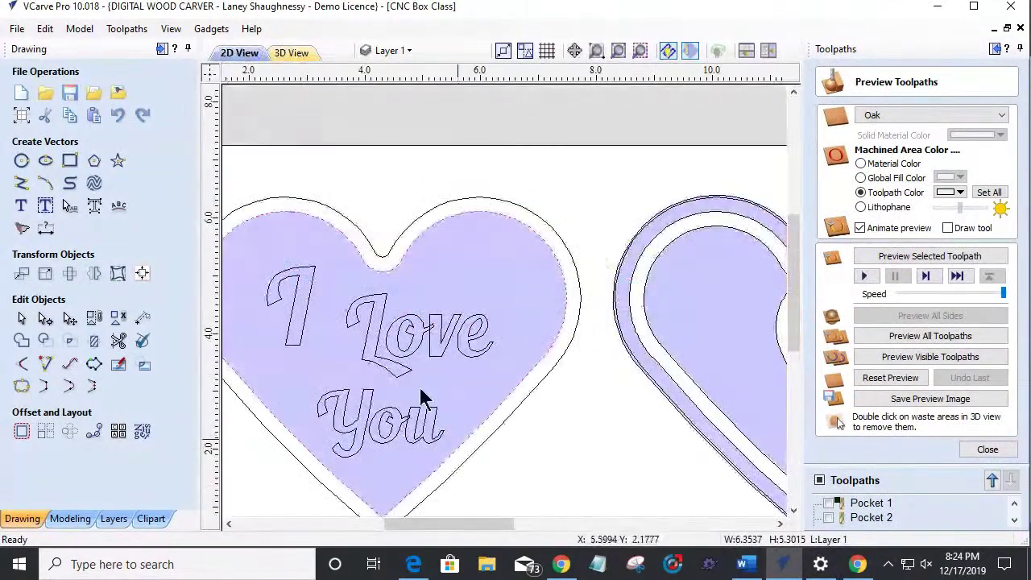
pyautogui.click(388, 344)
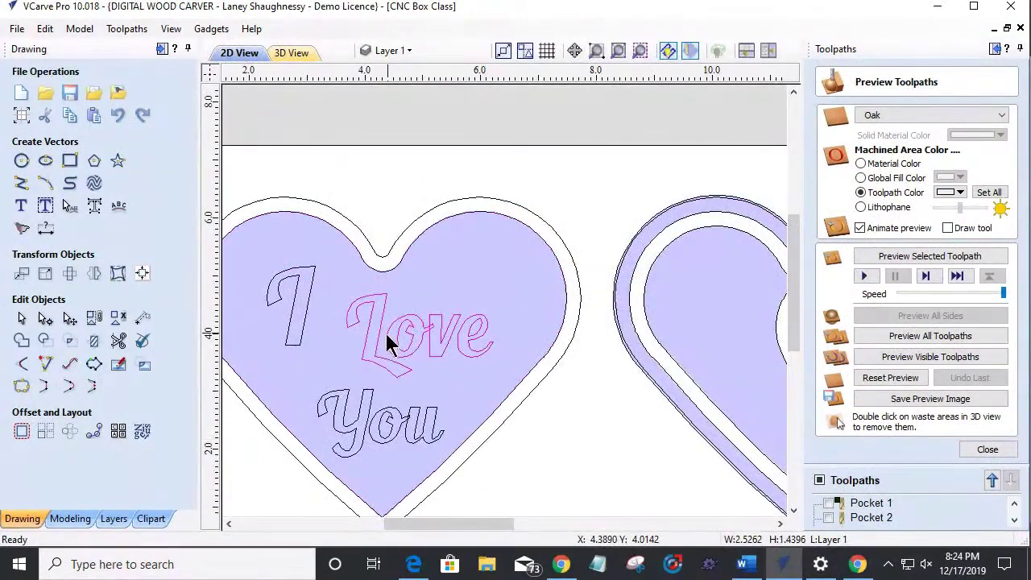
pyautogui.keyDown('shift'); pyautogui.click(362, 419); pyautogui.keyUp('shift')
pyautogui.keyDown('shift'); pyautogui.click(304, 330); pyautogui.keyUp('shift')
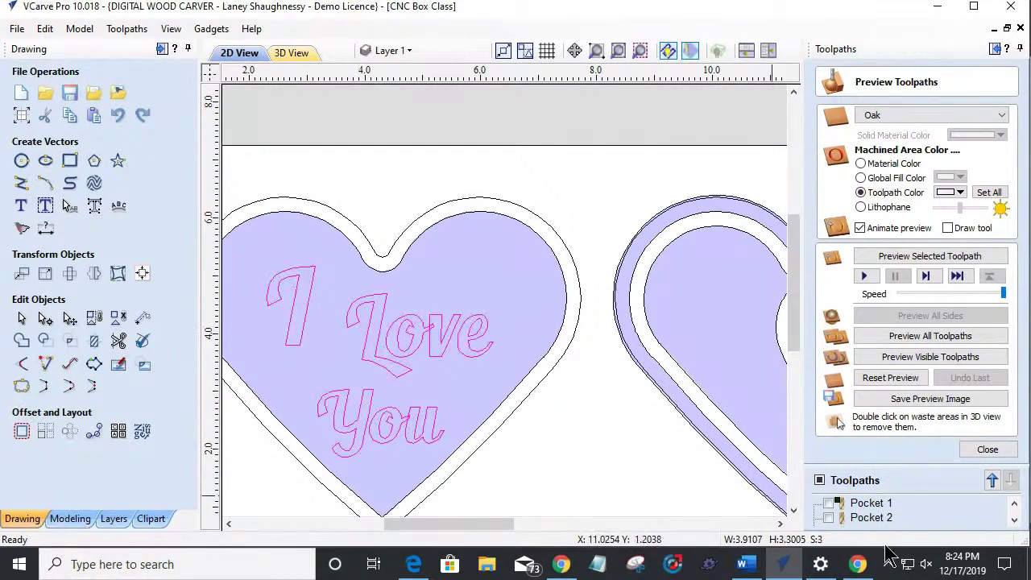
pyautogui.click(984, 451)
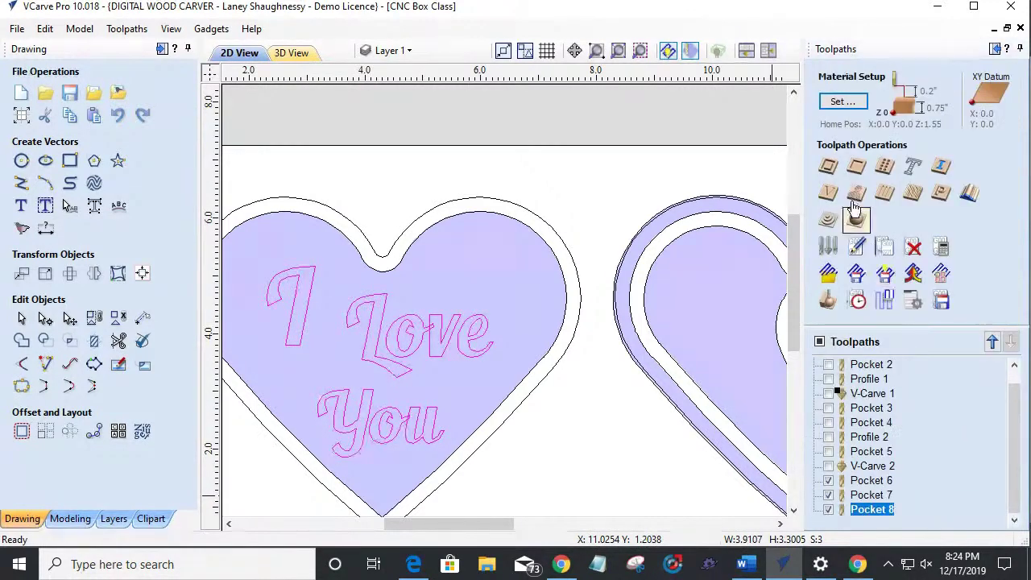
pyautogui.click(830, 192)
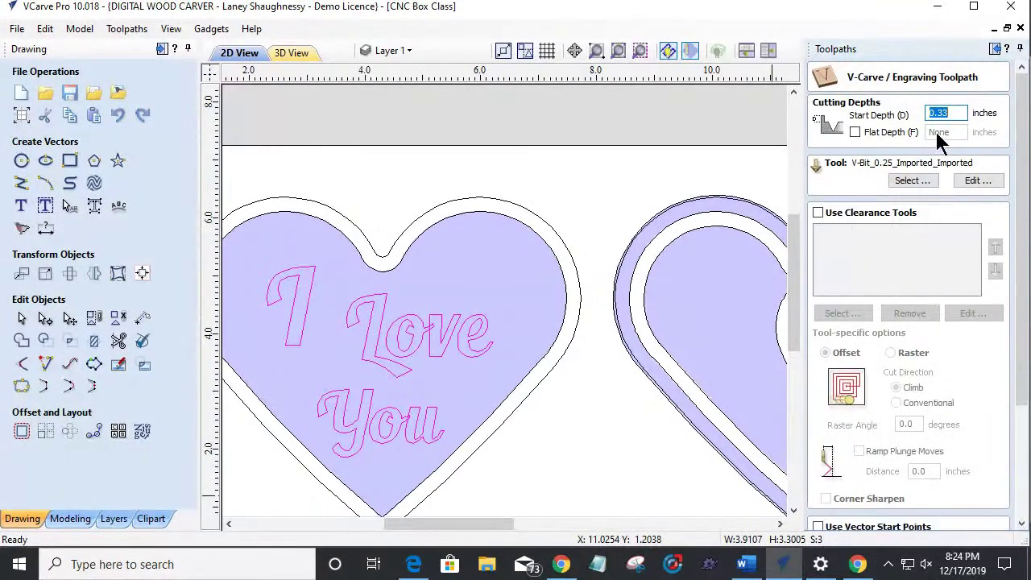
pyautogui.scroll(-3, 1017, 332)
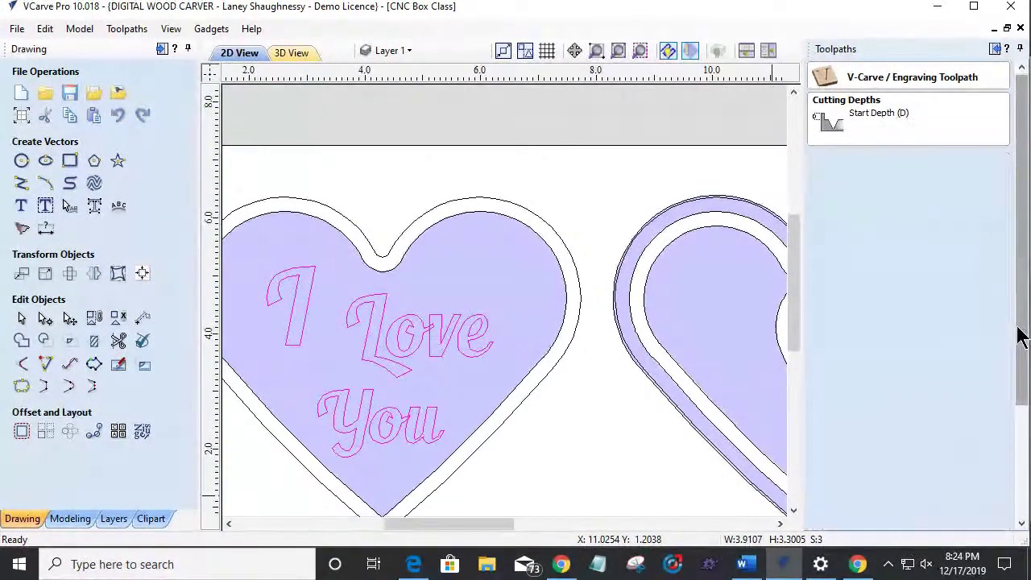
pyautogui.click(976, 529)
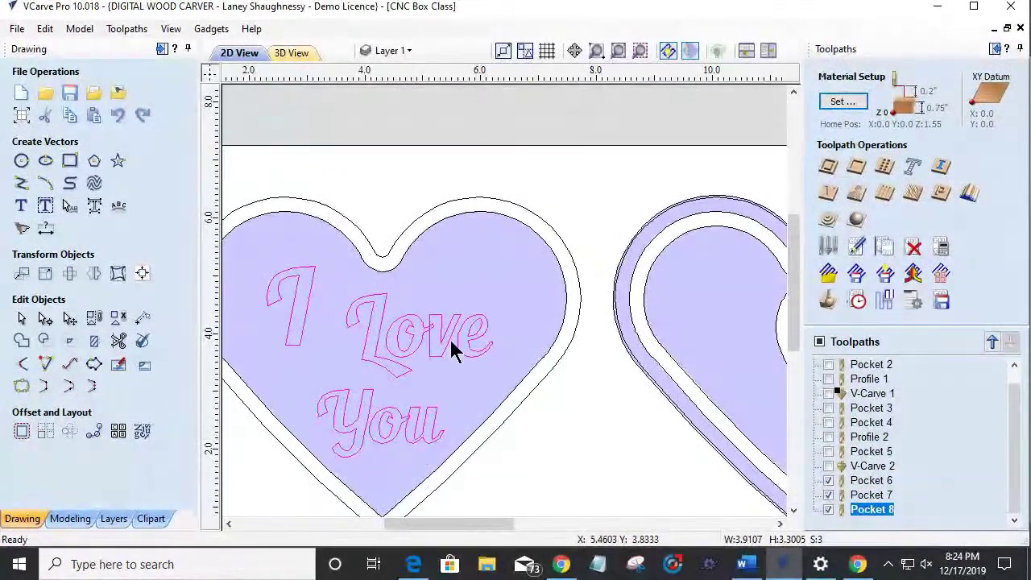
# Step: Weld the overlapping letters of "I Love You" into single outlines, replacing the original text objects
pyautogui.click(22, 342)
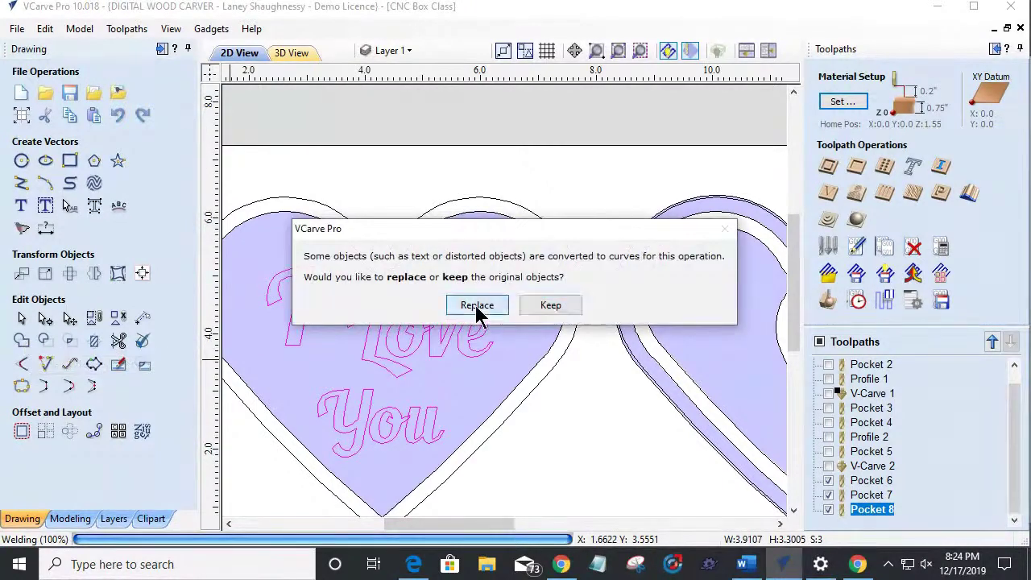
pyautogui.click(477, 308)
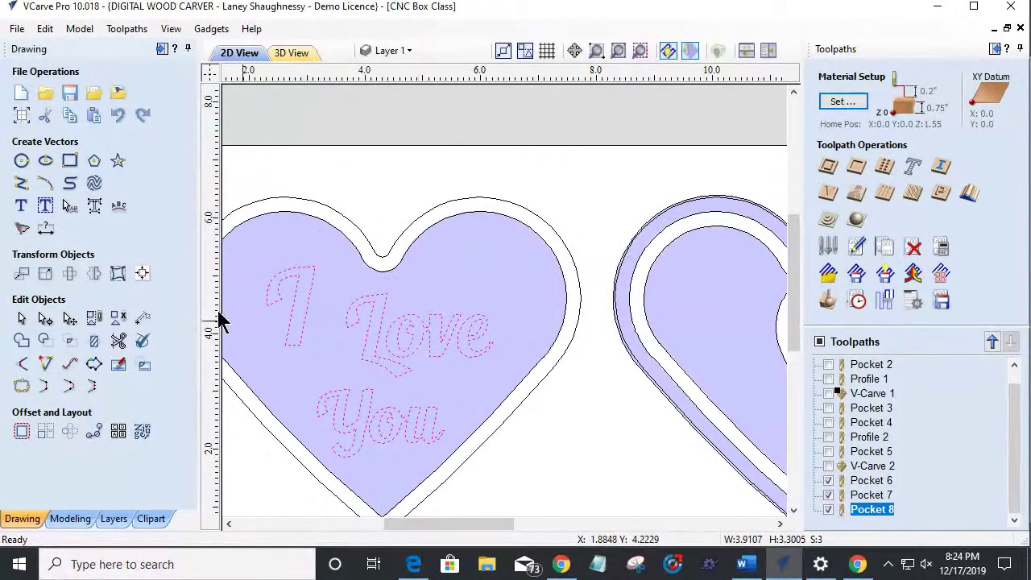
pyautogui.click(93, 208)
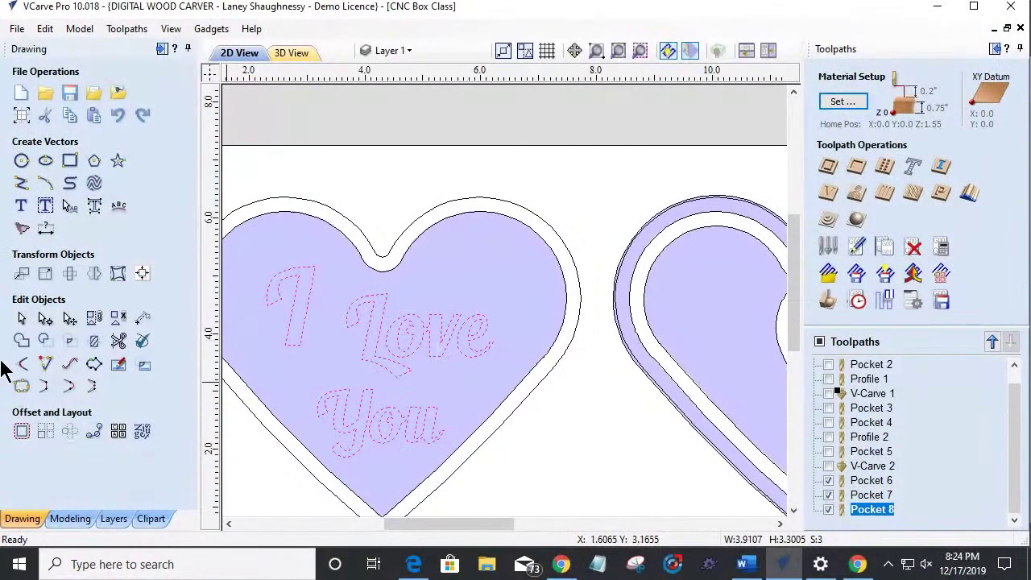
# Step: Set up a V-carve toolpath for all the welded lettering with a 0.75-inch start depth and the Whiteside 0.5-inch, 90-degree V-bit
pyautogui.click(445, 416)
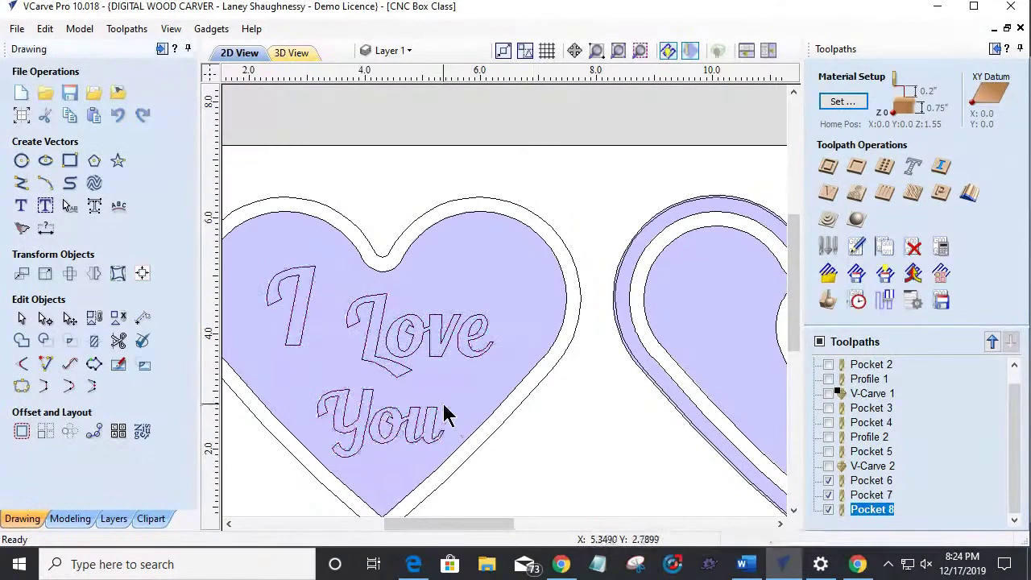
pyautogui.click(294, 311)
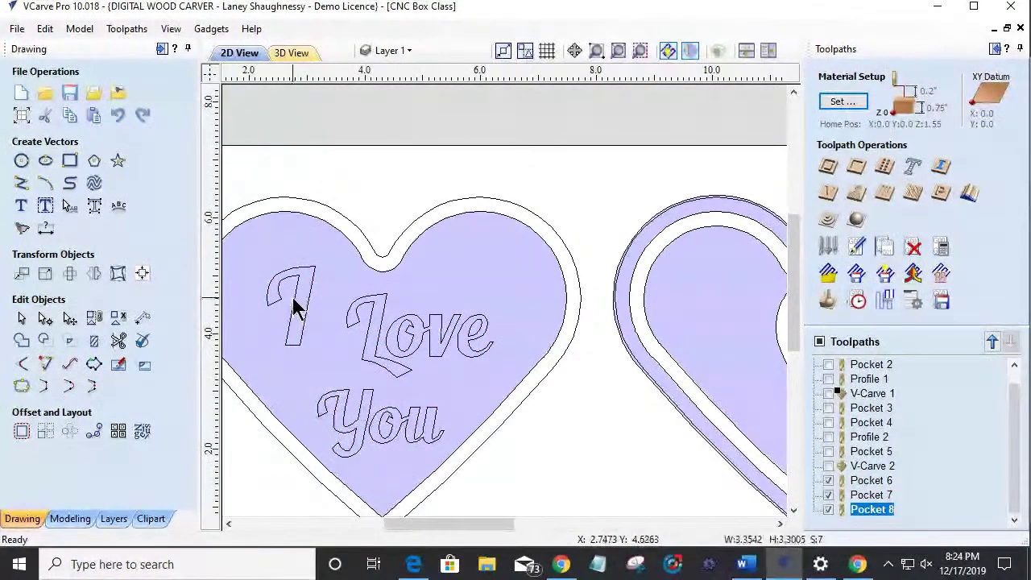
pyautogui.keyDown('shift'); pyautogui.click(472, 334); pyautogui.keyUp('shift')
pyautogui.click(828, 192)
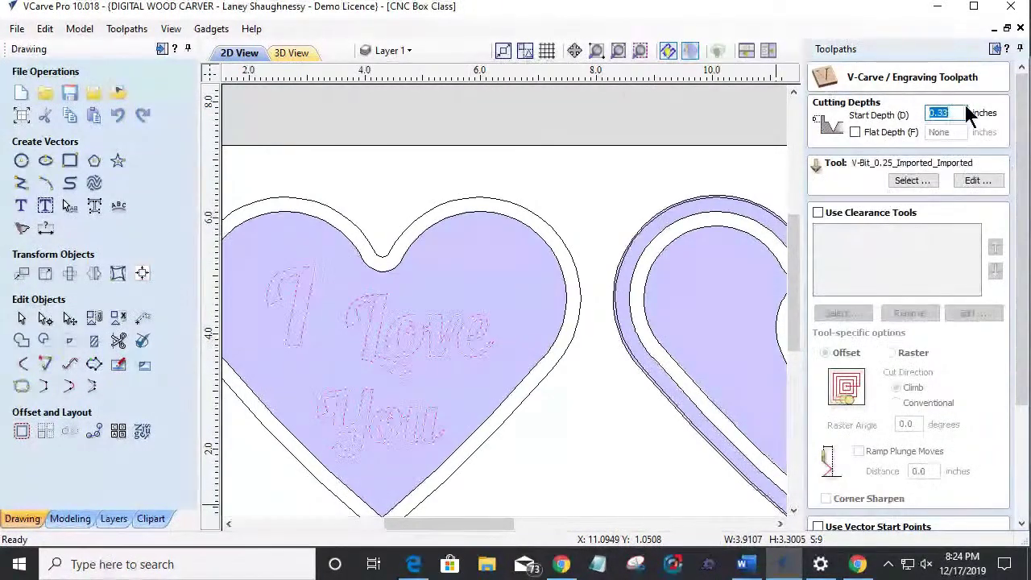
pyautogui.write('.75')
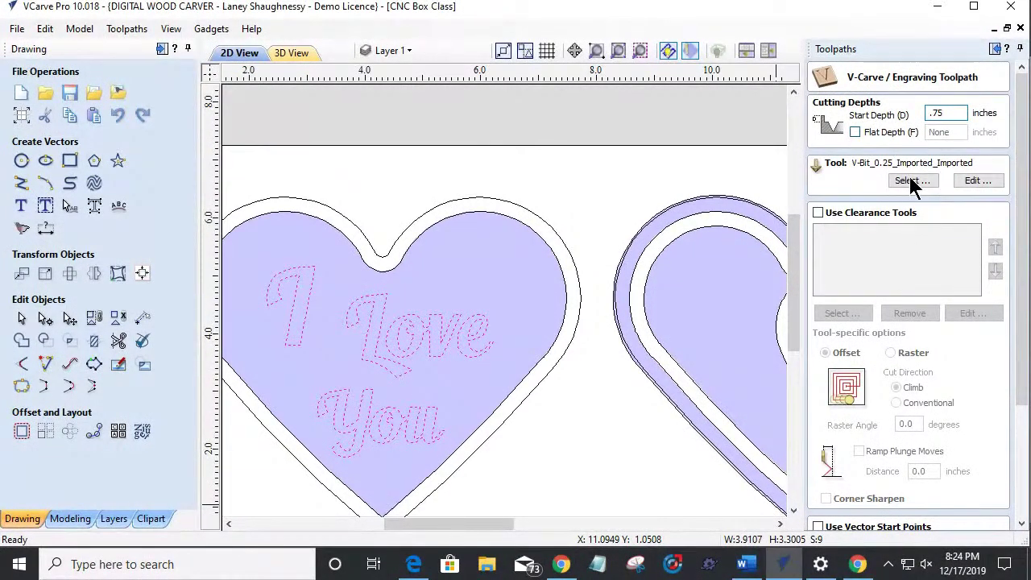
pyautogui.click(907, 179)
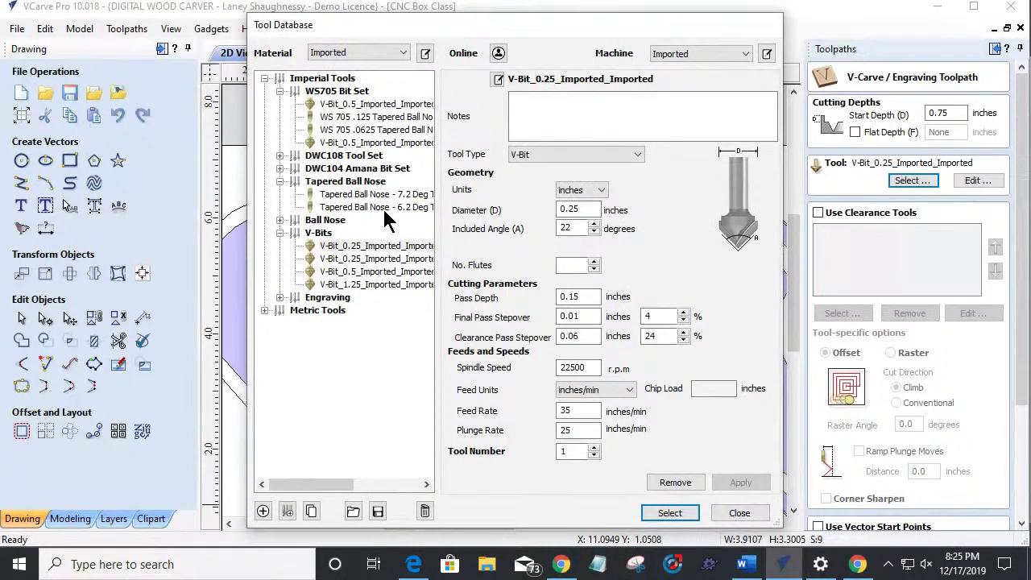
pyautogui.click(381, 103)
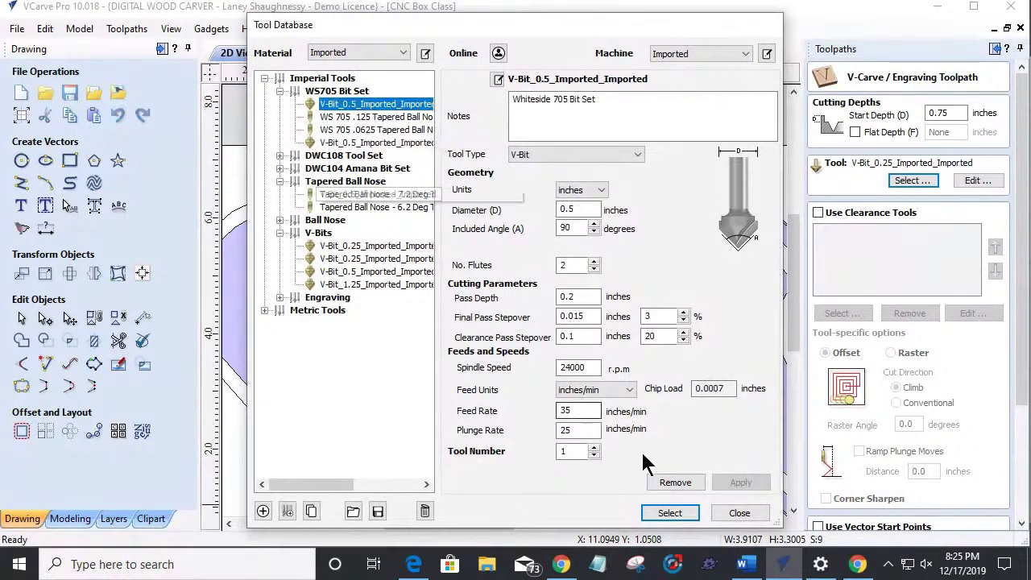
pyautogui.click(668, 512)
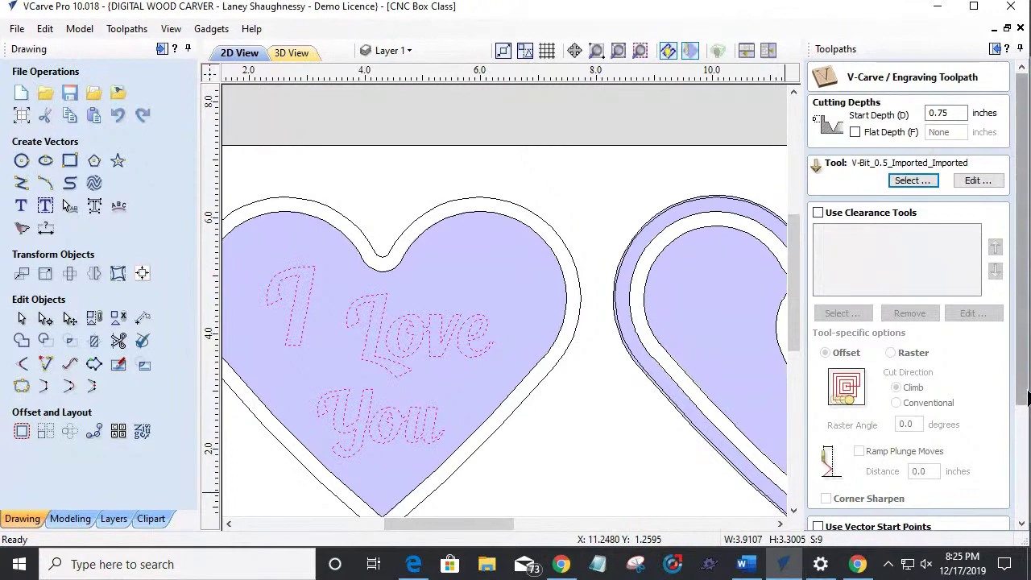
# Step: Try to calculate the lettering's V-carve toolpath at the 0.75-inch start depth
pyautogui.click(1023, 425)
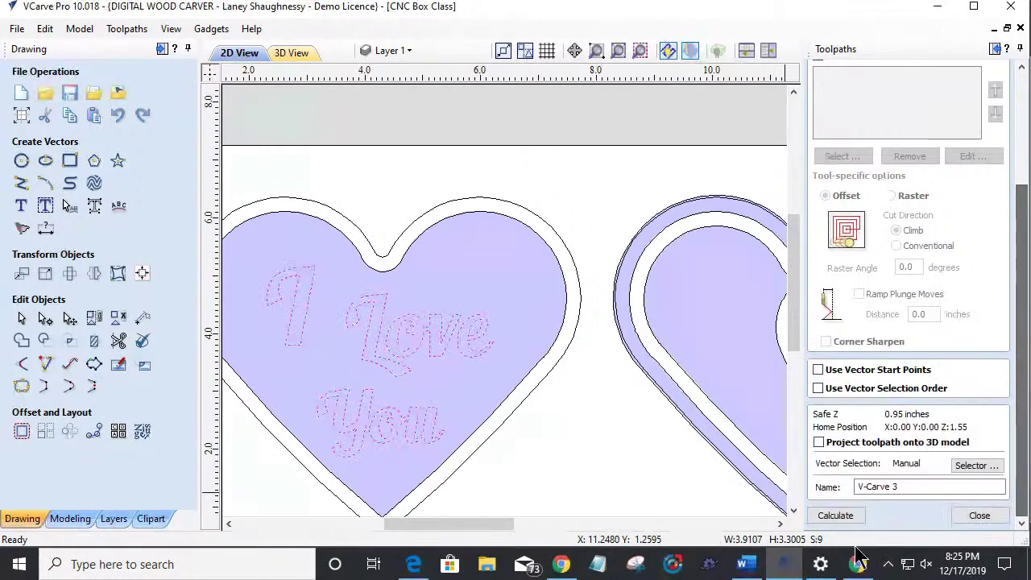
pyautogui.click(838, 516)
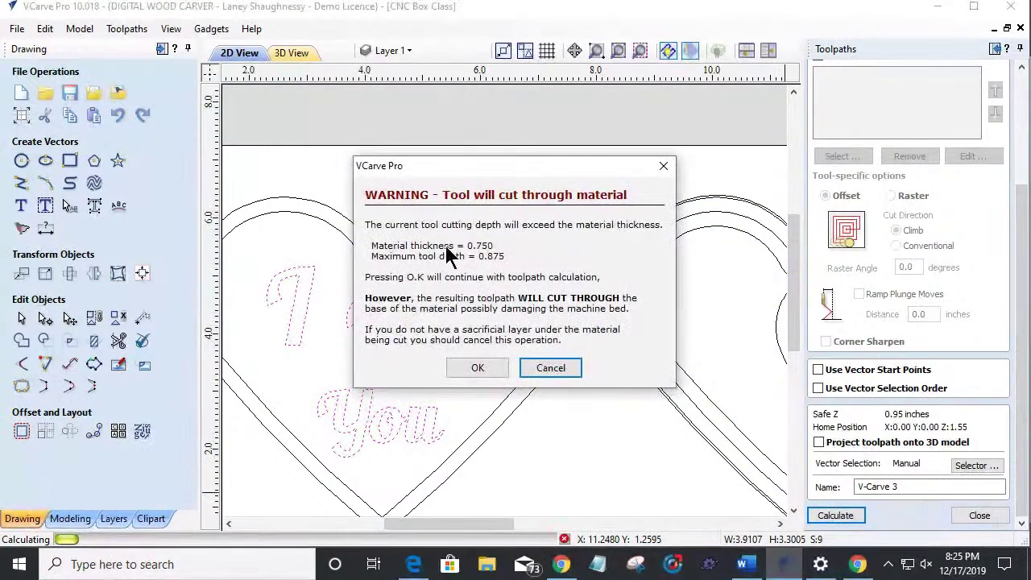
pyautogui.click(550, 368)
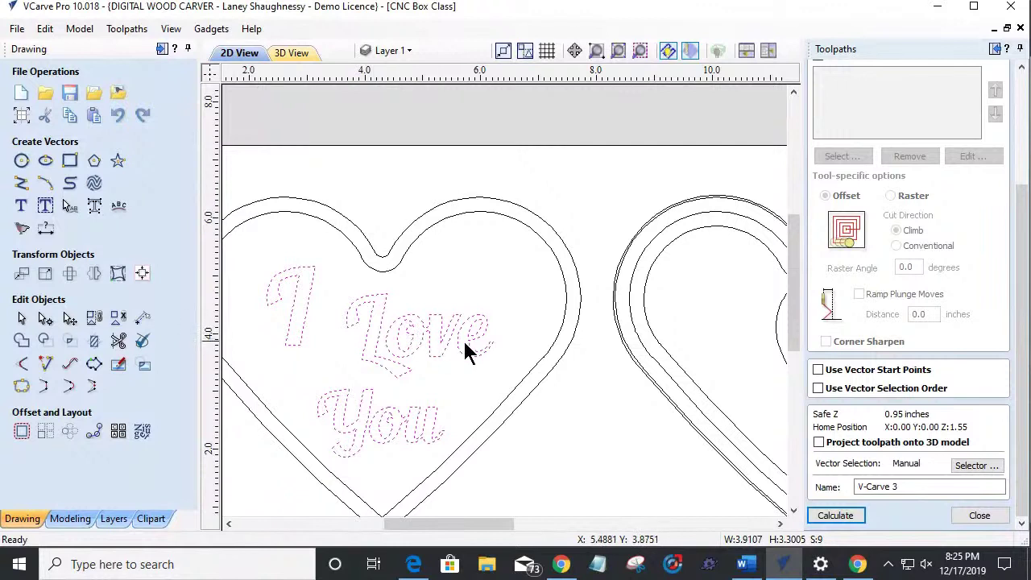
# Step: Replace the V-carve start depth with a shallower one and calculate the lettering toolpath with the 0.5-inch V-bit
pyautogui.moveTo(1022, 358); pyautogui.dragTo(1020, 242)
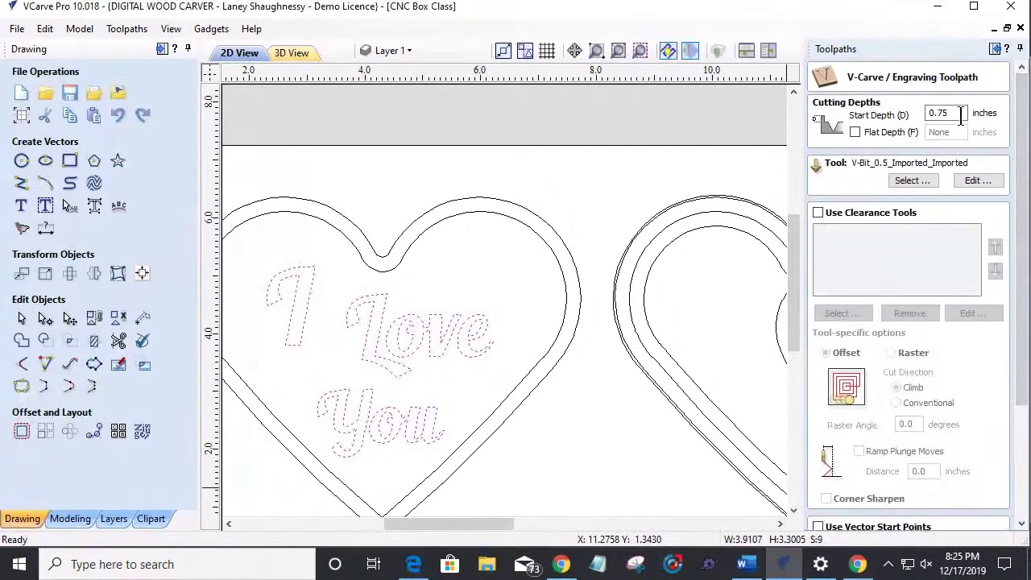
pyautogui.moveTo(959, 113); pyautogui.dragTo(936, 113)
pyautogui.scroll(-2, 893, 460)
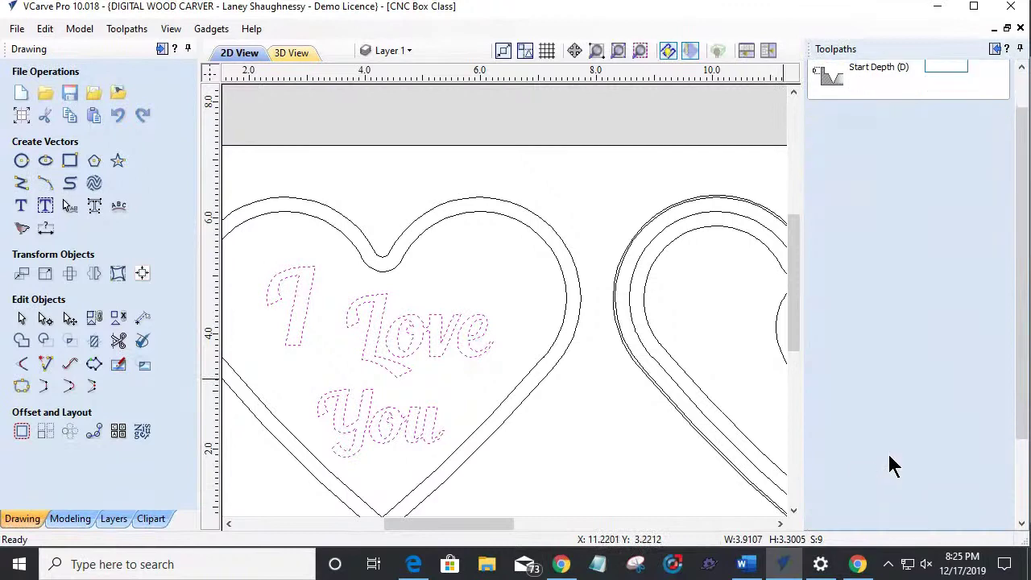
pyautogui.scroll(-2, 854, 465)
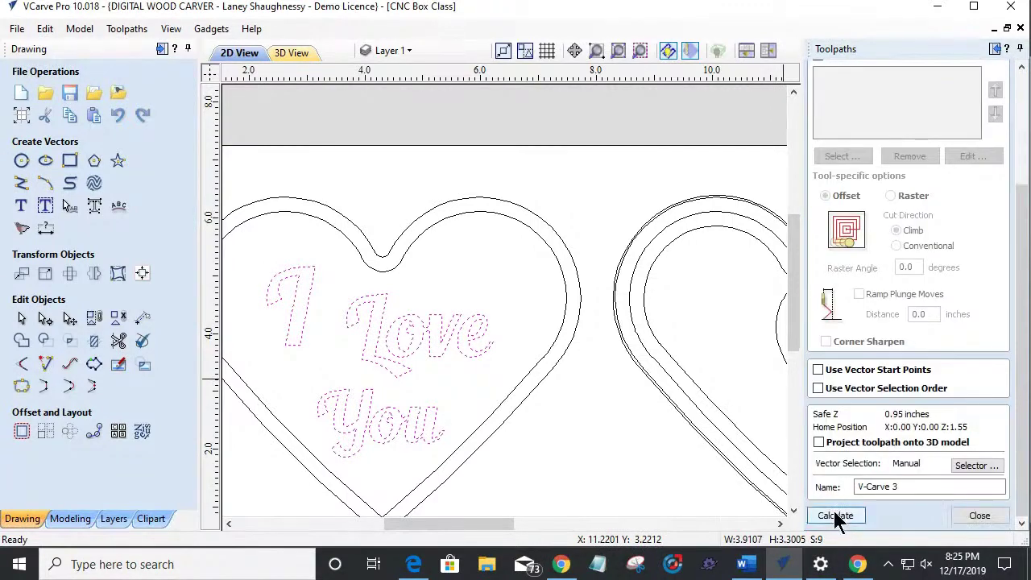
pyautogui.click(832, 511)
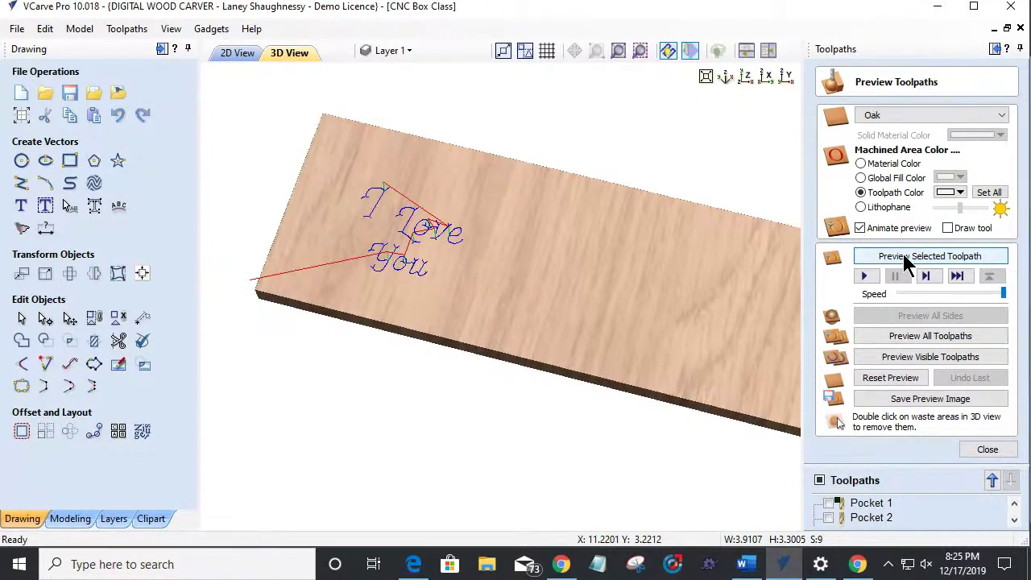
# Step: Preview the lettering's V-carve toolpath in 3D and reset the preview to blank material
pyautogui.click(904, 257)
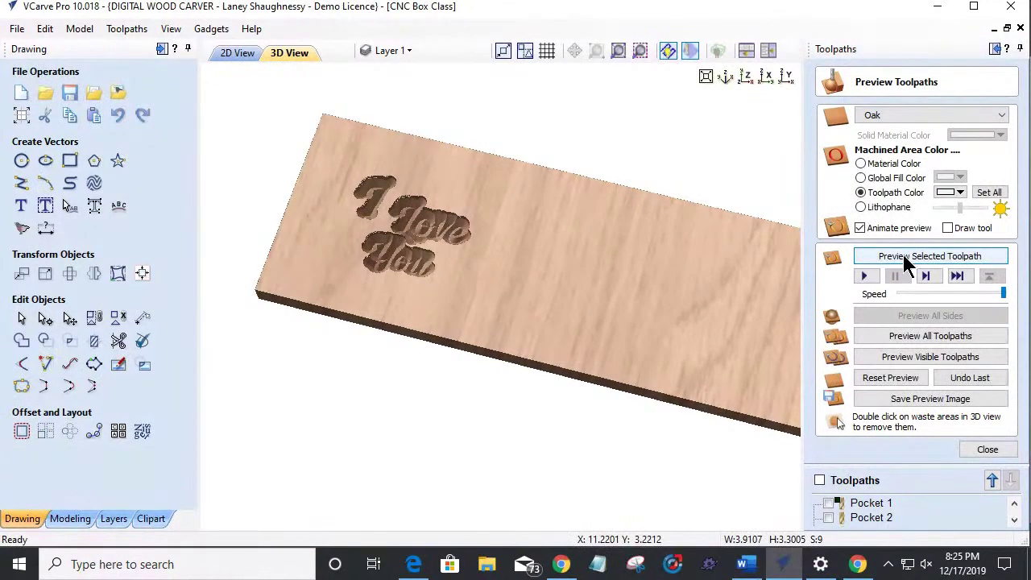
pyautogui.click(872, 382)
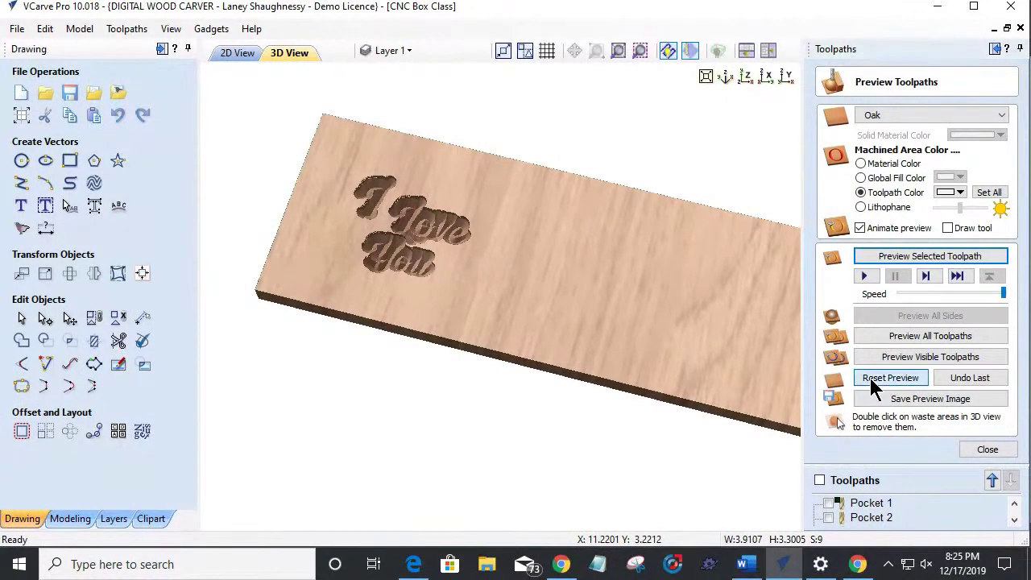
pyautogui.scroll(-3, 886, 511)
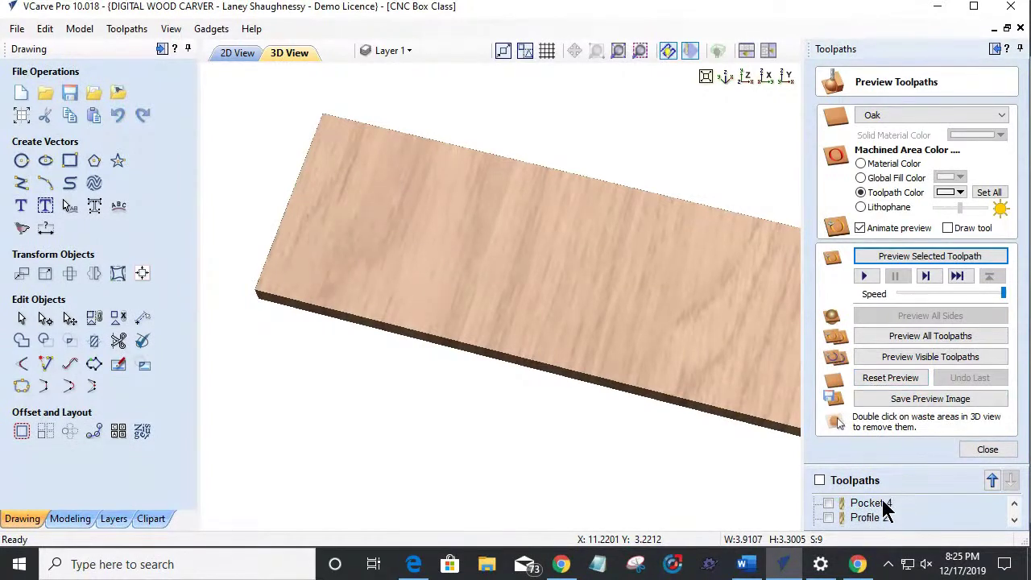
pyautogui.click(872, 517)
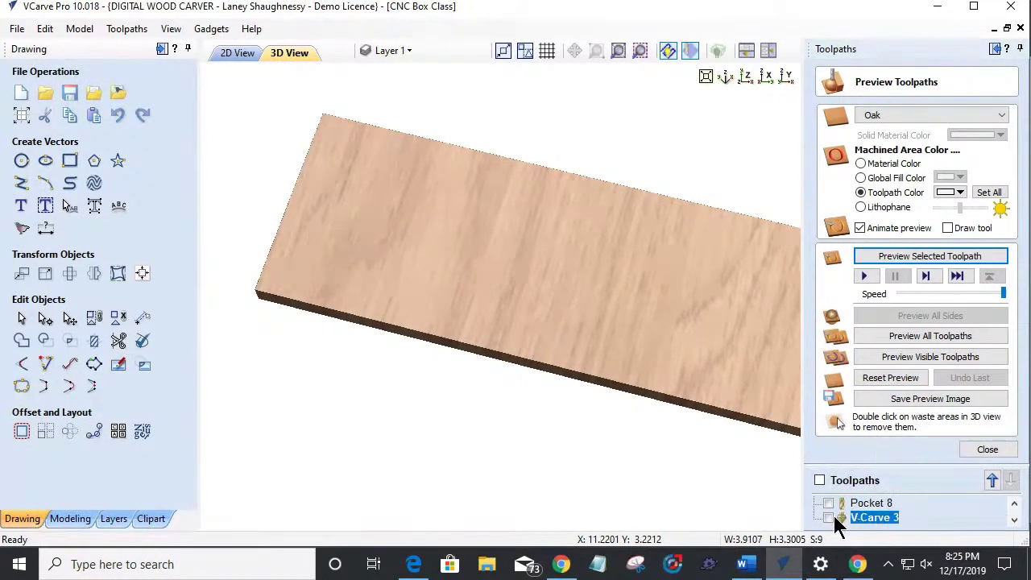
# Step: Create an outside profile toolpath with a 0.75-inch cut depth around the lid's outer heart and the inner of the box's two close outer outlines
pyautogui.click(233, 54)
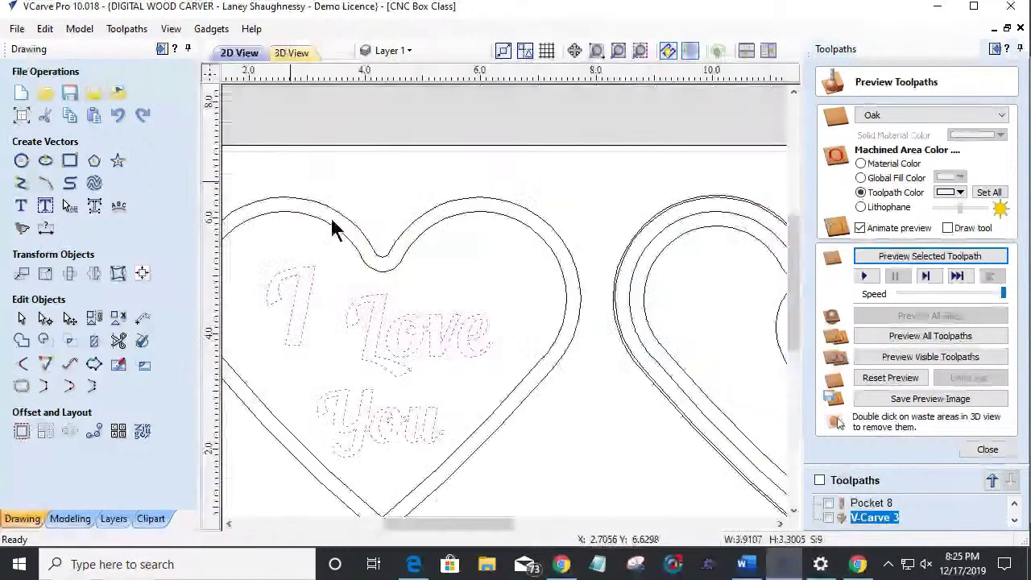
pyautogui.scroll(3, 683, 281)
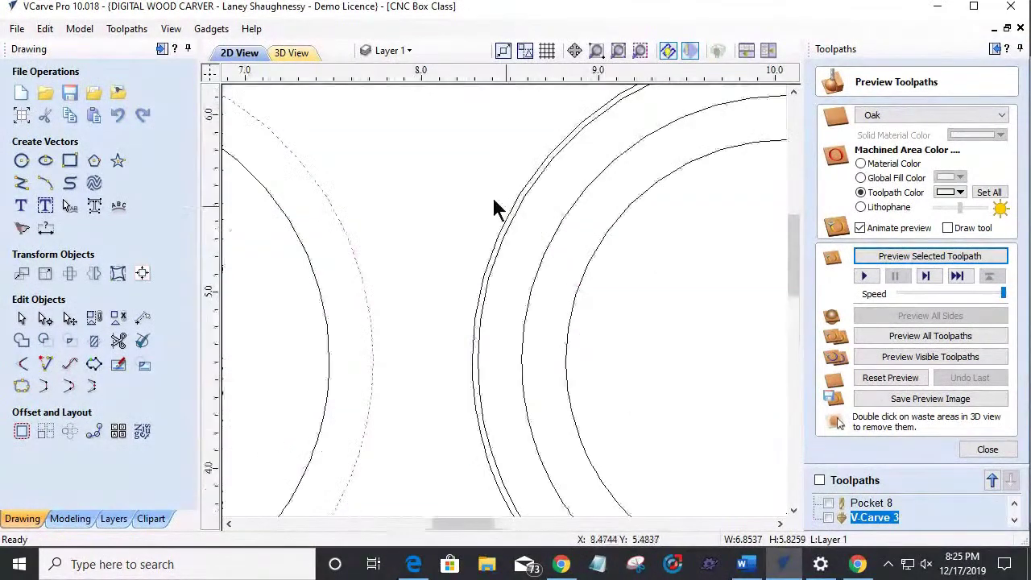
pyautogui.keyDown('shift'); pyautogui.click(513, 211); pyautogui.keyUp('shift')
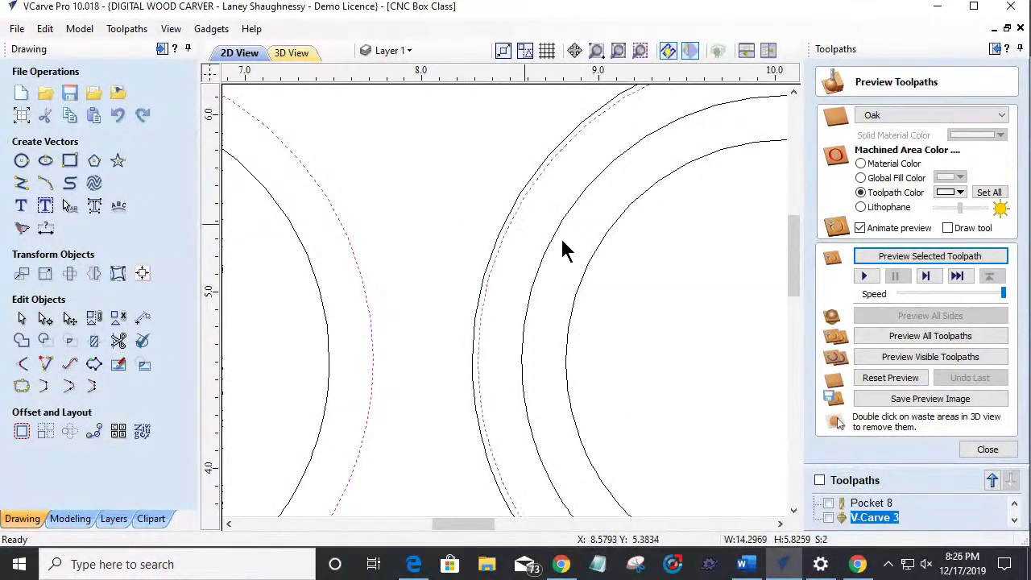
pyautogui.click(987, 449)
pyautogui.click(828, 168)
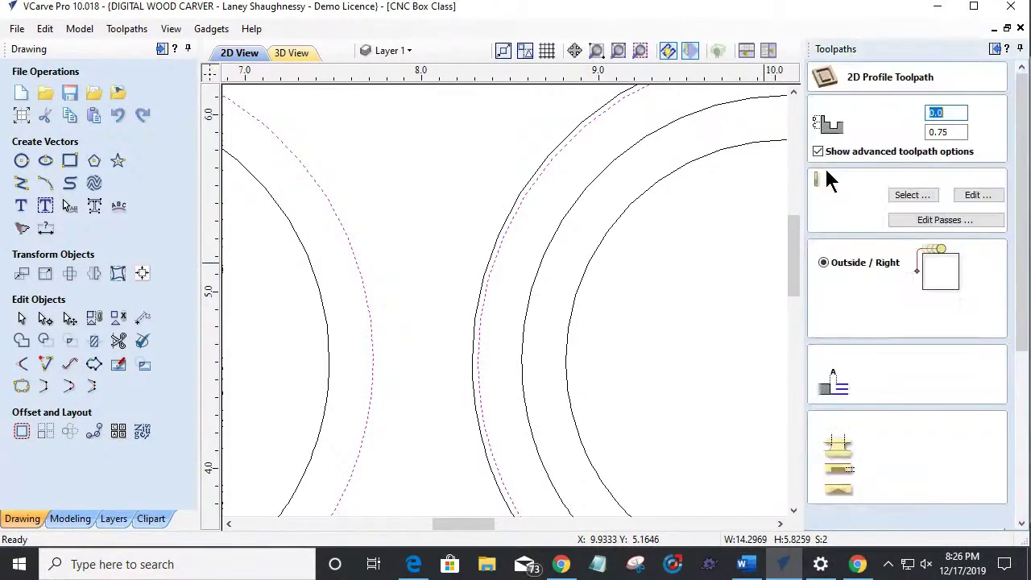
pyautogui.moveTo(1021, 275); pyautogui.dragTo(1023, 415)
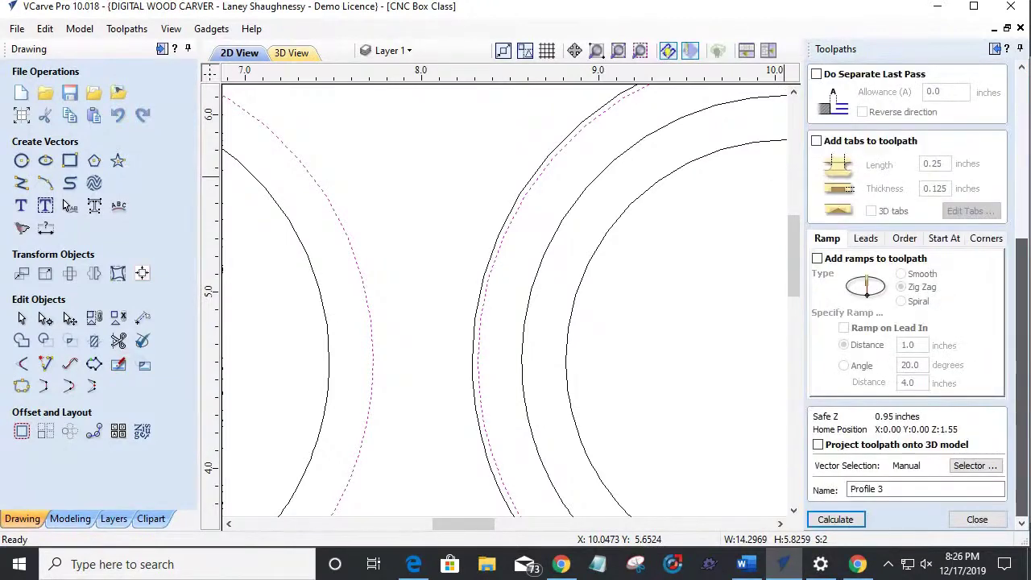
pyautogui.scroll(-2, 451, 201)
pyautogui.scroll(-3, 531, 200)
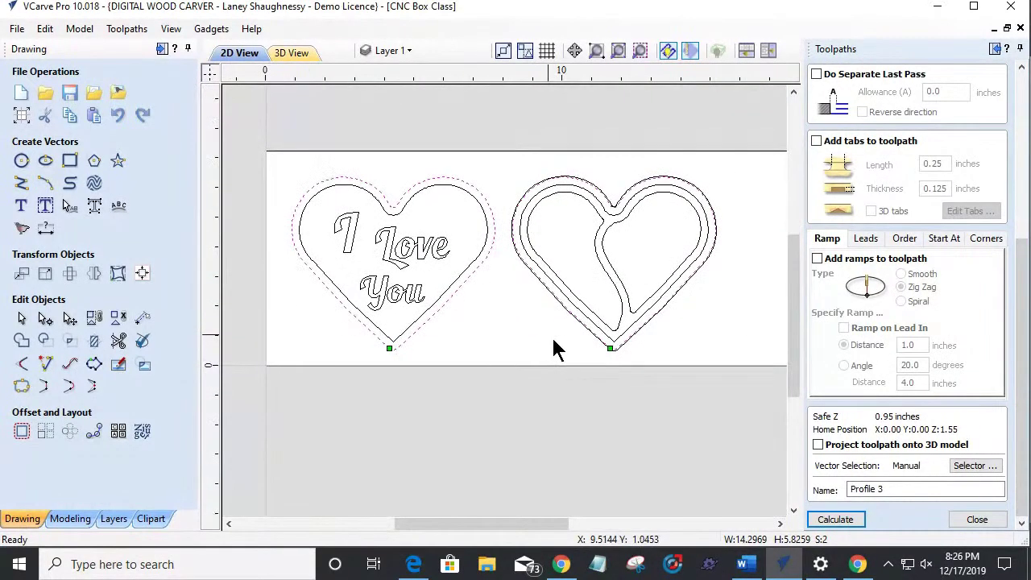
pyautogui.click(850, 519)
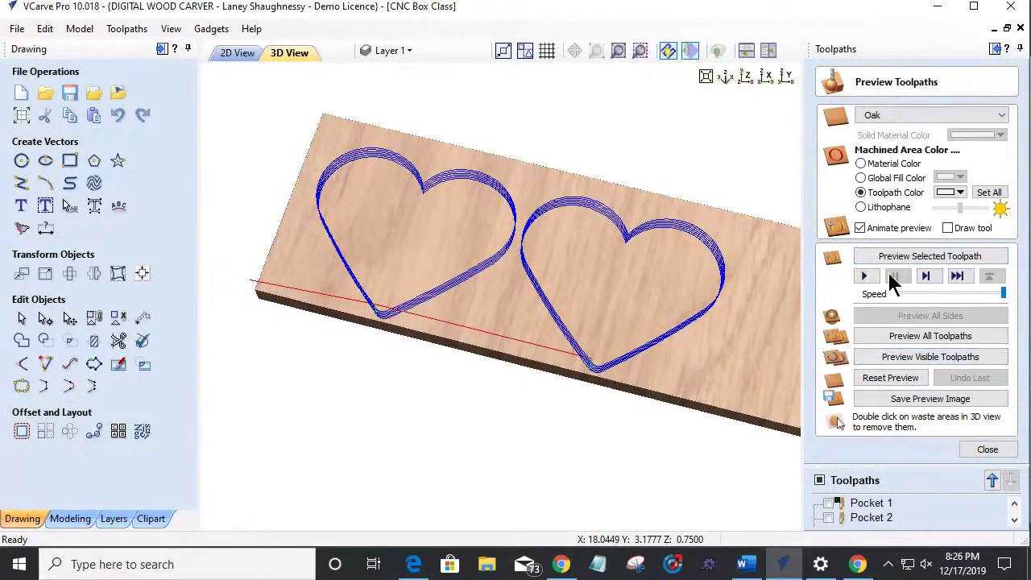
# Step: Make the Profile 3, V-Carve 3, Pocket 8, Pocket 7 and Pocket 6 toolpaths visible together
pyautogui.scroll(-6, 822, 520)
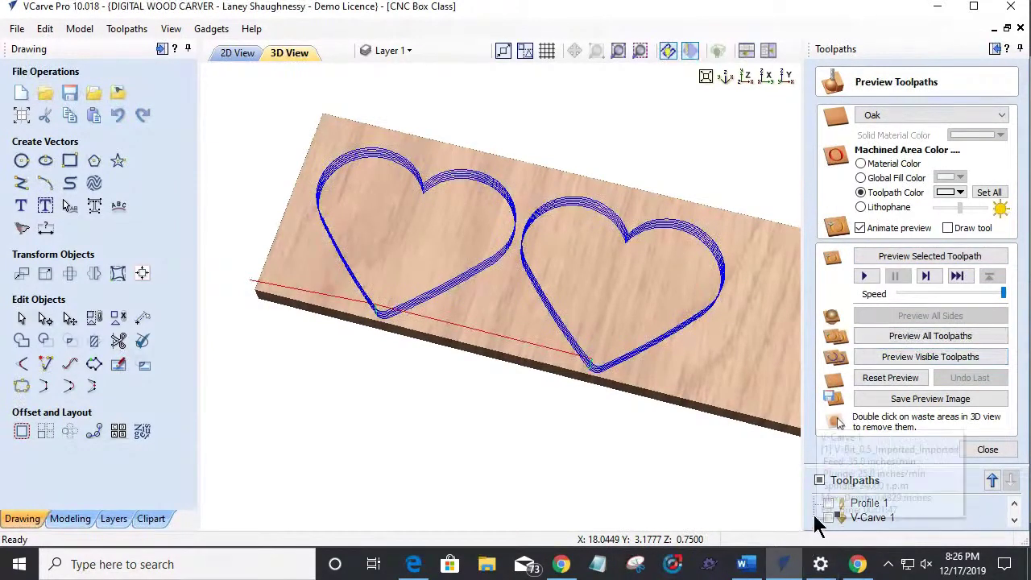
pyautogui.click(830, 517)
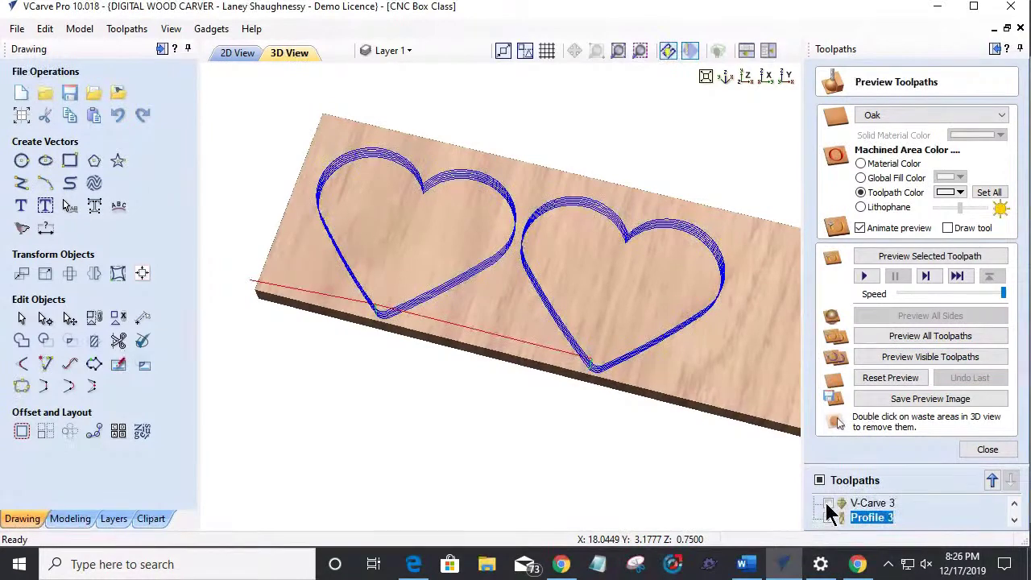
pyautogui.click(828, 504)
pyautogui.scroll(1, 828, 506)
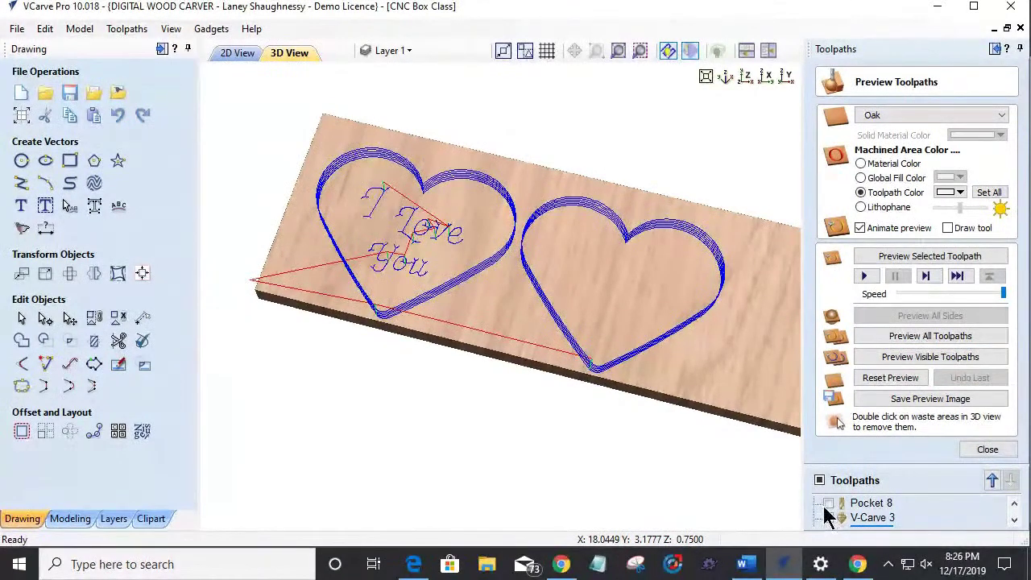
pyautogui.click(829, 504)
pyautogui.scroll(1, 830, 517)
pyautogui.click(828, 504)
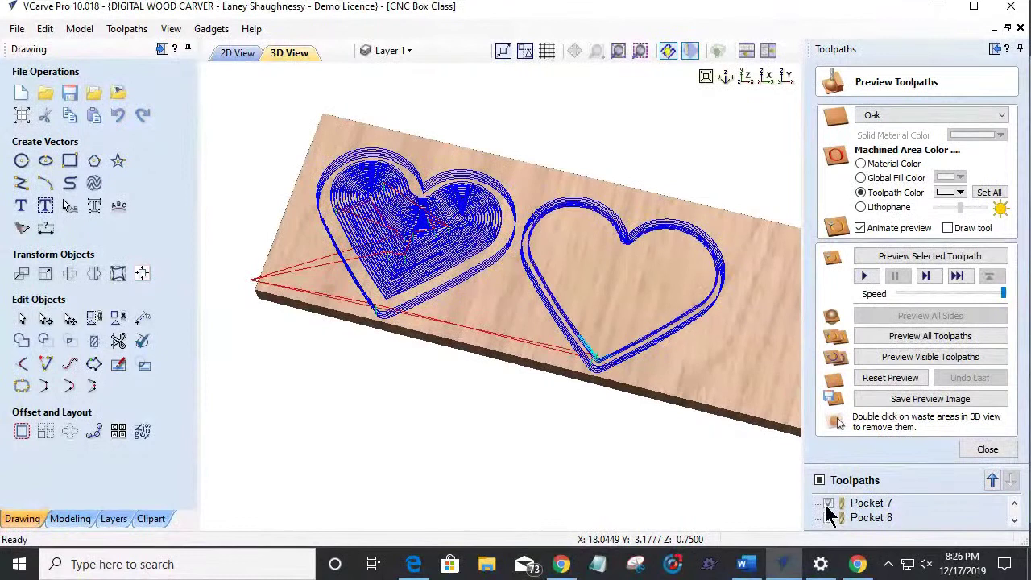
pyautogui.click(828, 504)
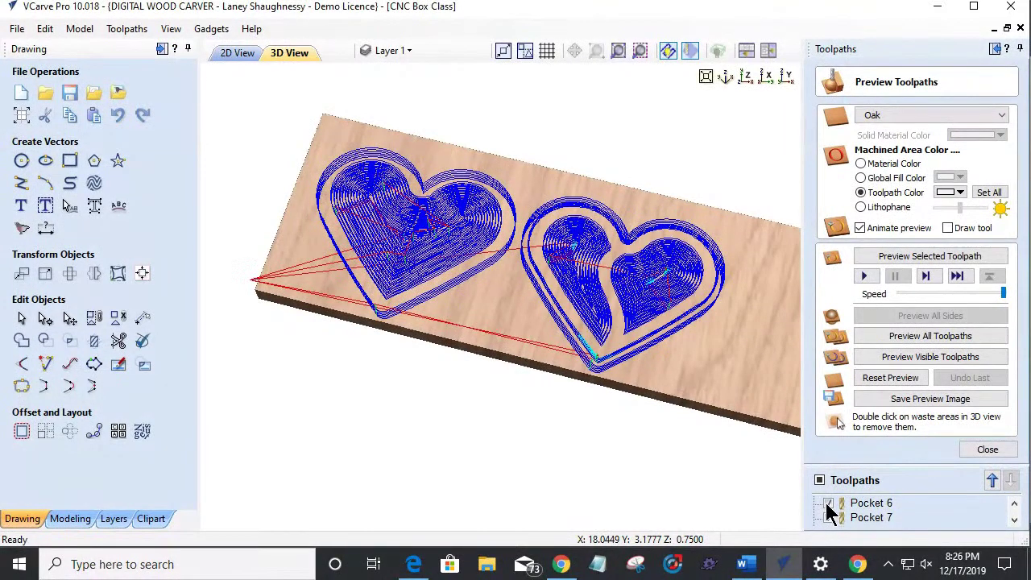
# Step: Preview all visible toolpaths for the heart box and lid, and remove the waste material around them
pyautogui.click(943, 357)
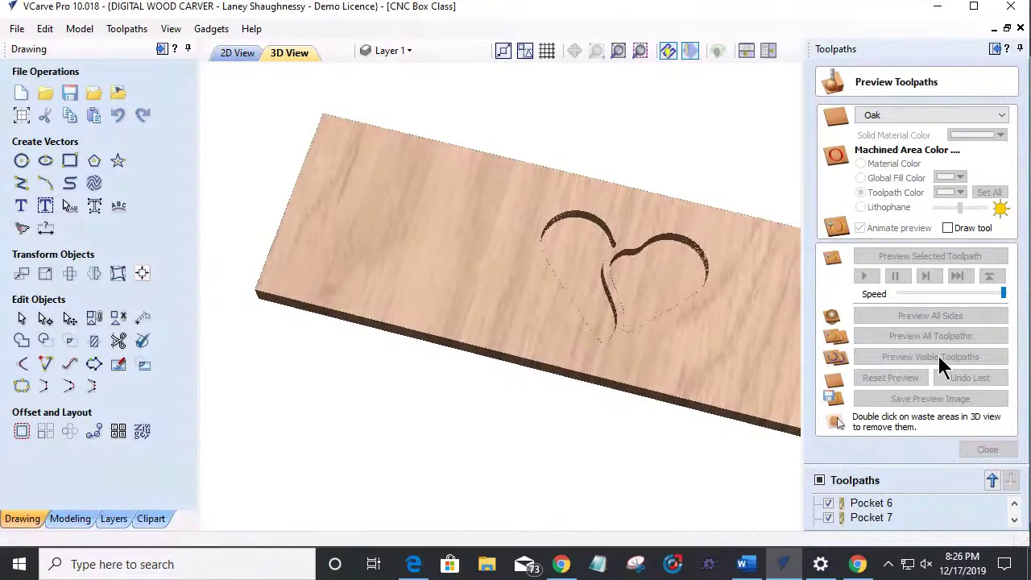
pyautogui.click(939, 360)
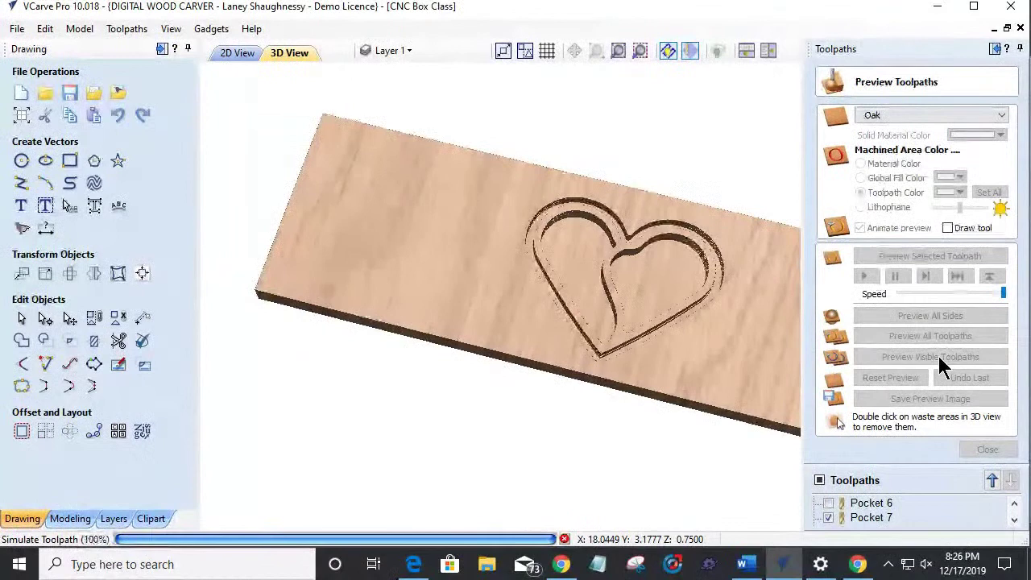
pyautogui.click(939, 360)
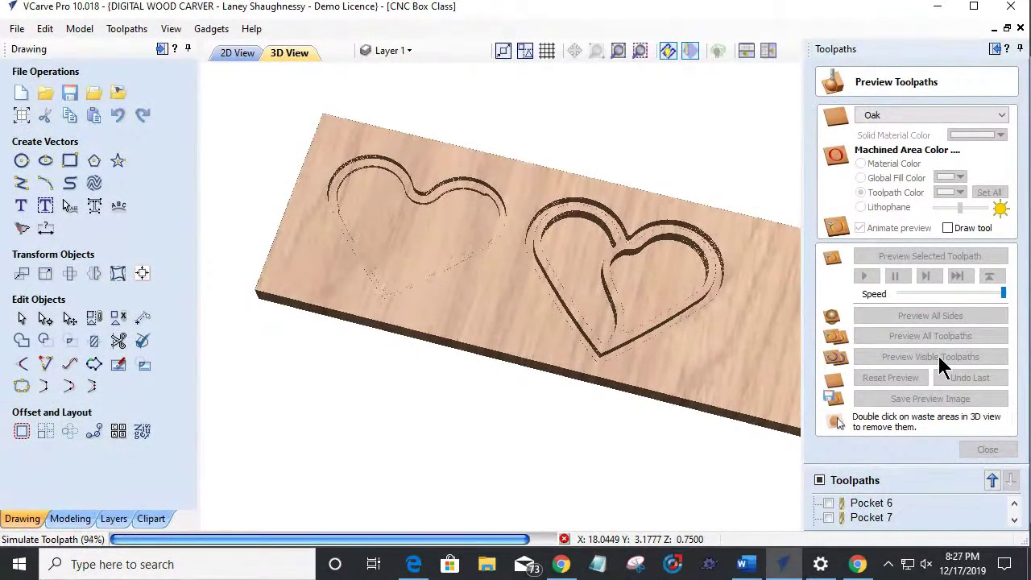
pyautogui.click(939, 357)
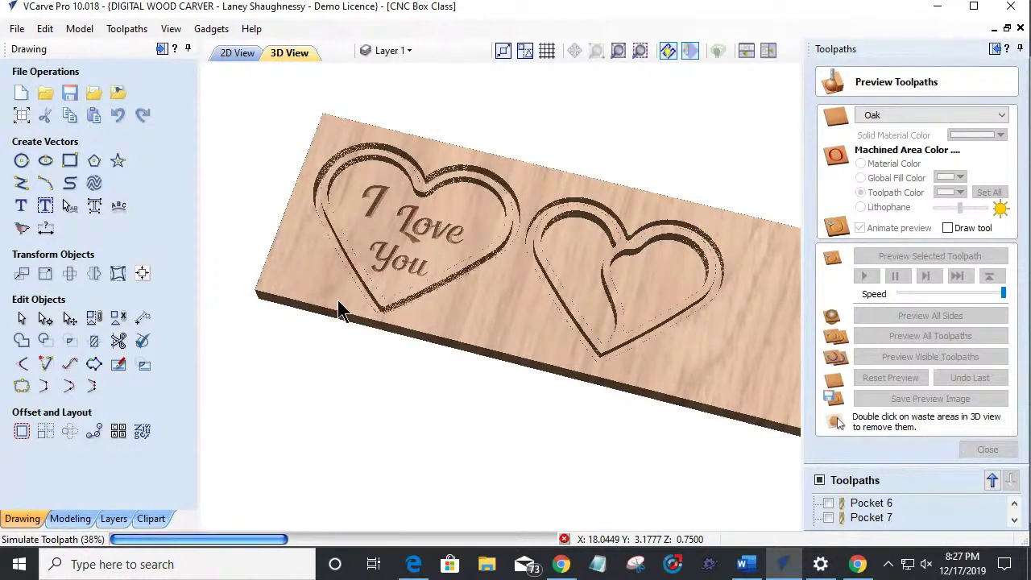
pyautogui.doubleClick(509, 284)
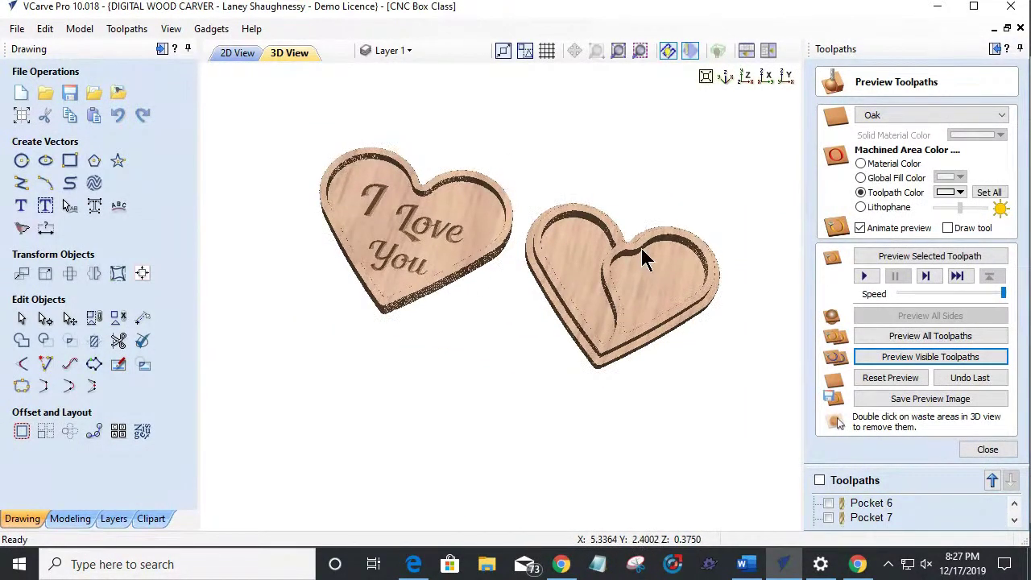
# Step: Examine the carved heart box and lid from several angles, including the rim, side walls, compartments and lettering
pyautogui.moveTo(647, 258); pyautogui.dragTo(639, 258)
pyautogui.scroll(3, 585, 283)
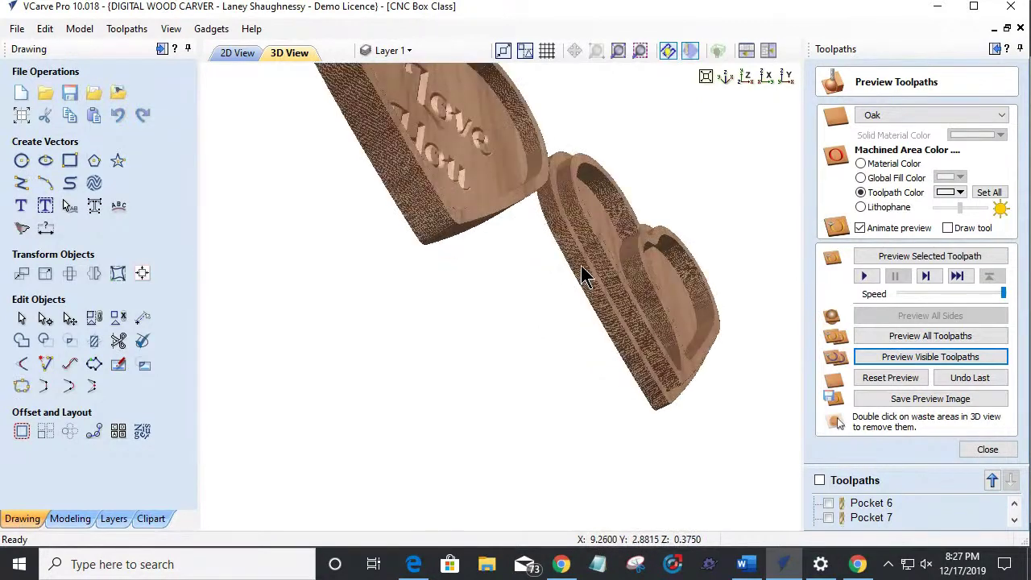
pyautogui.scroll(1, 538, 211)
pyautogui.scroll(1, 555, 253)
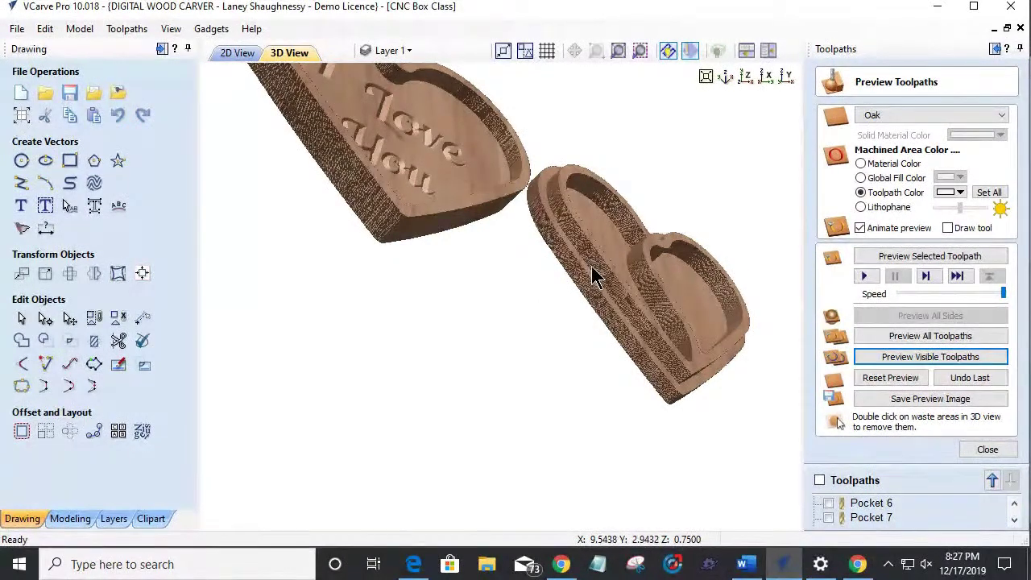
pyautogui.moveTo(565, 244); pyautogui.dragTo(540, 258)
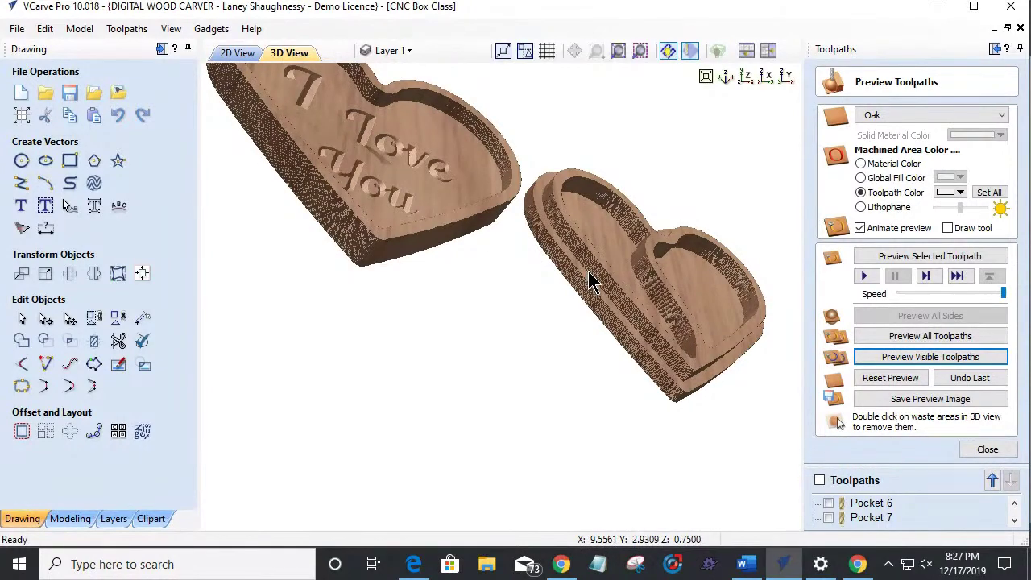
pyautogui.moveTo(589, 273); pyautogui.dragTo(552, 257)
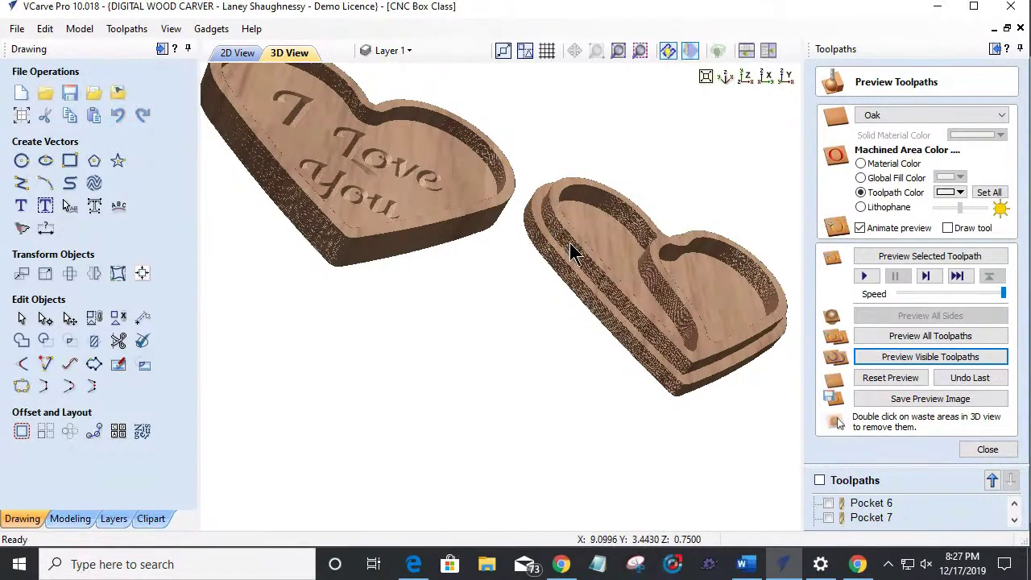
pyautogui.moveTo(545, 240); pyautogui.dragTo(417, 294)
pyautogui.scroll(-2, 548, 295)
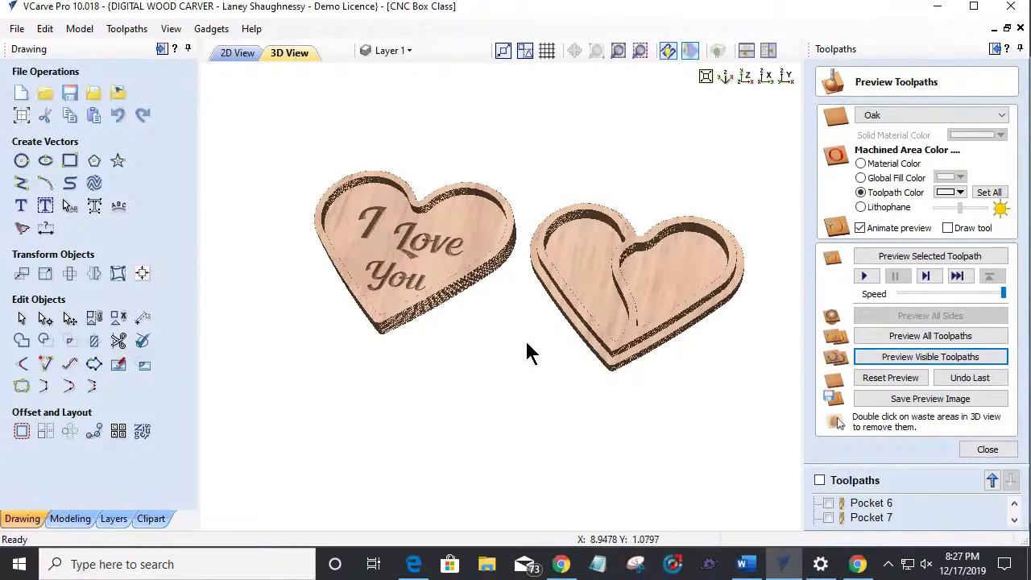
pyautogui.scroll(-1, 527, 352)
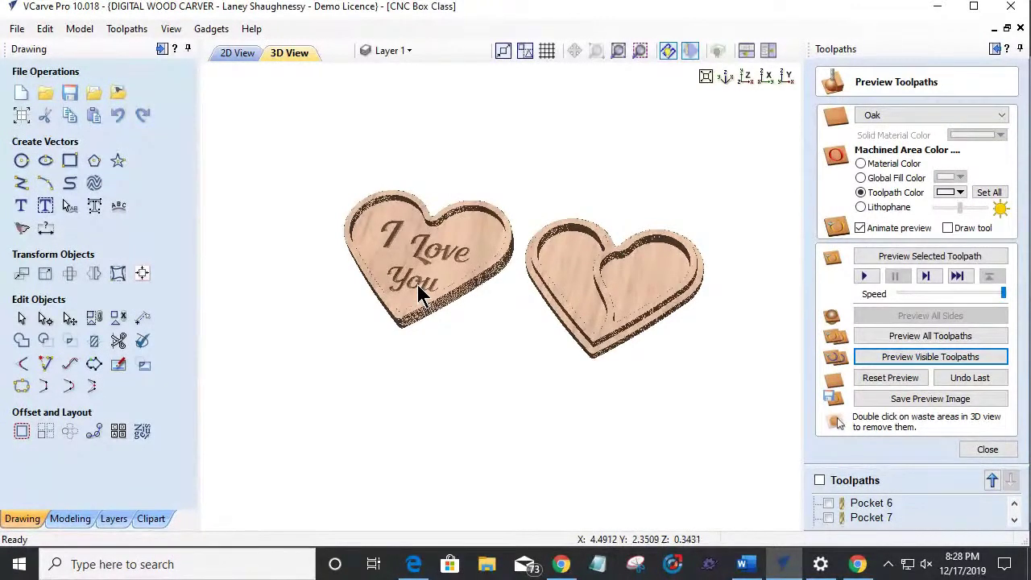
pyautogui.moveTo(396, 281); pyautogui.dragTo(429, 276)
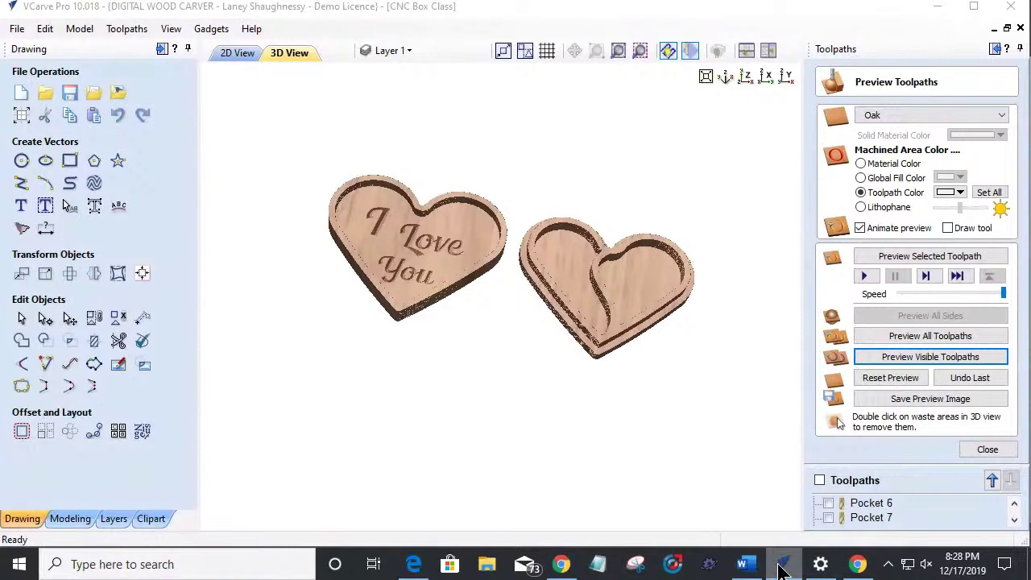
# Step: Open a second VCarve Pro window and minimize it
pyautogui.rightClick(783, 565)
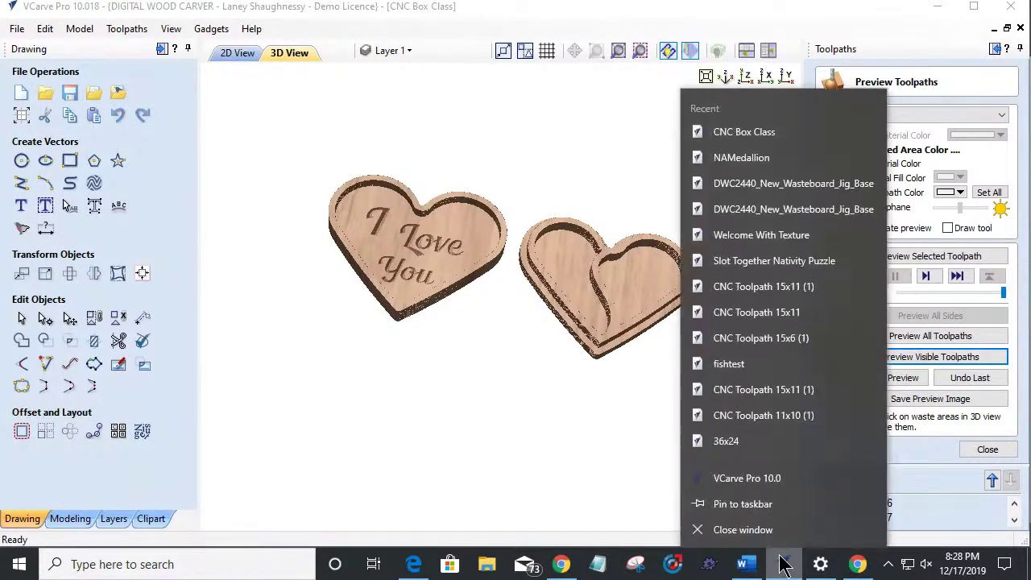
pyautogui.click(749, 478)
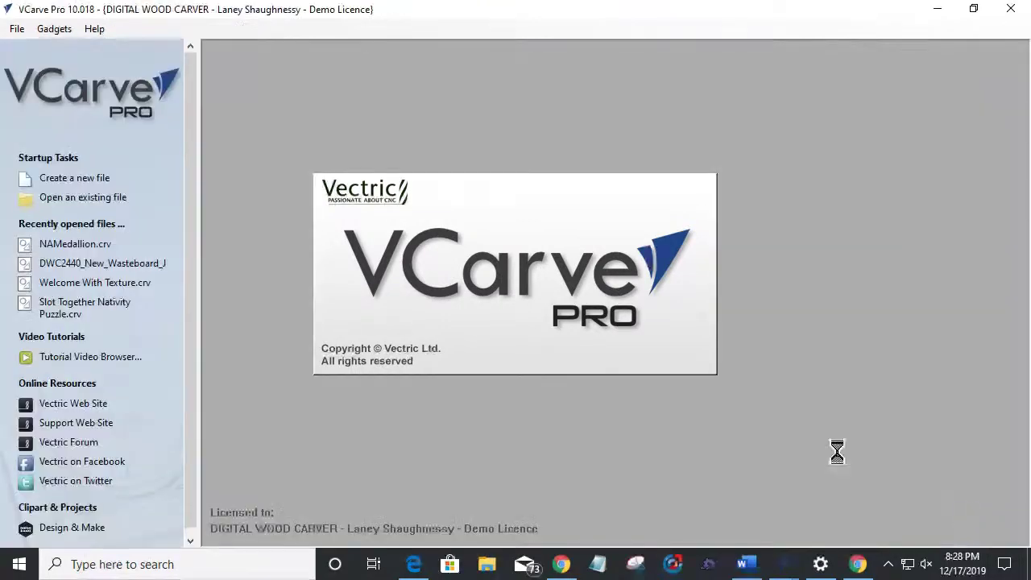
pyautogui.click(937, 9)
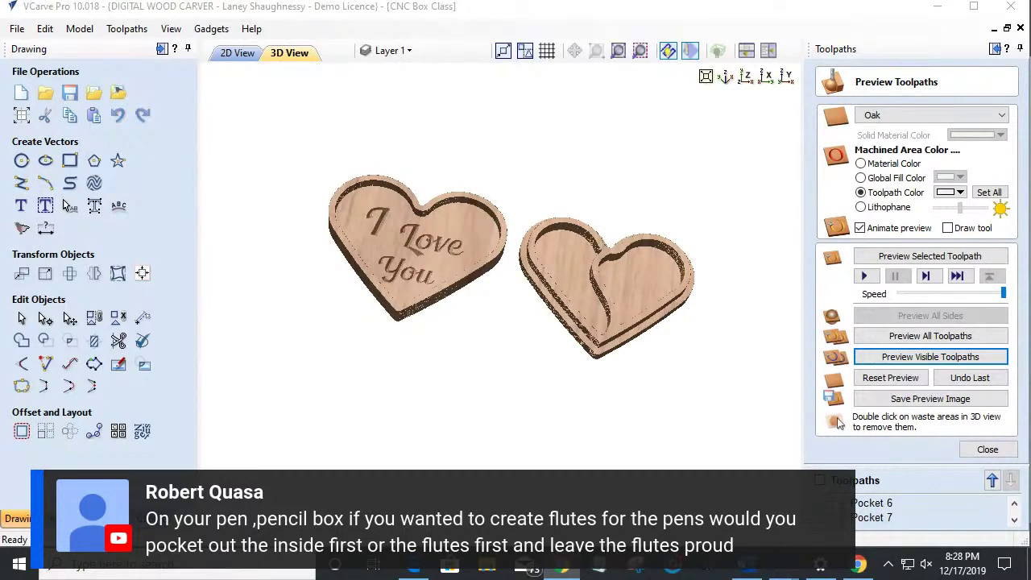
# Step: Hide Layer 1 and show Layer 2 in the 2D view to bring up the rectangular pen box drawing
pyautogui.click(229, 58)
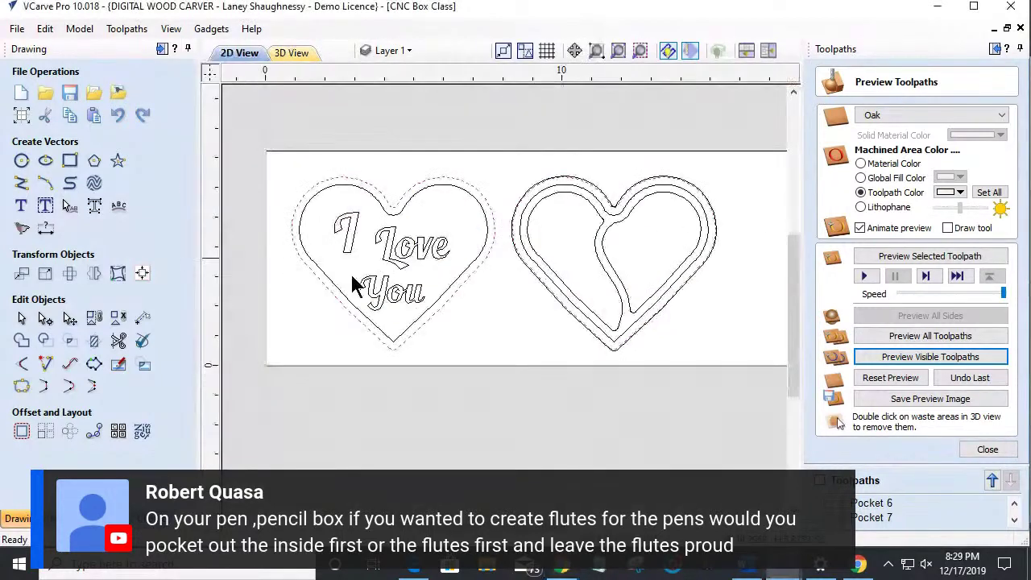
pyautogui.click(407, 51)
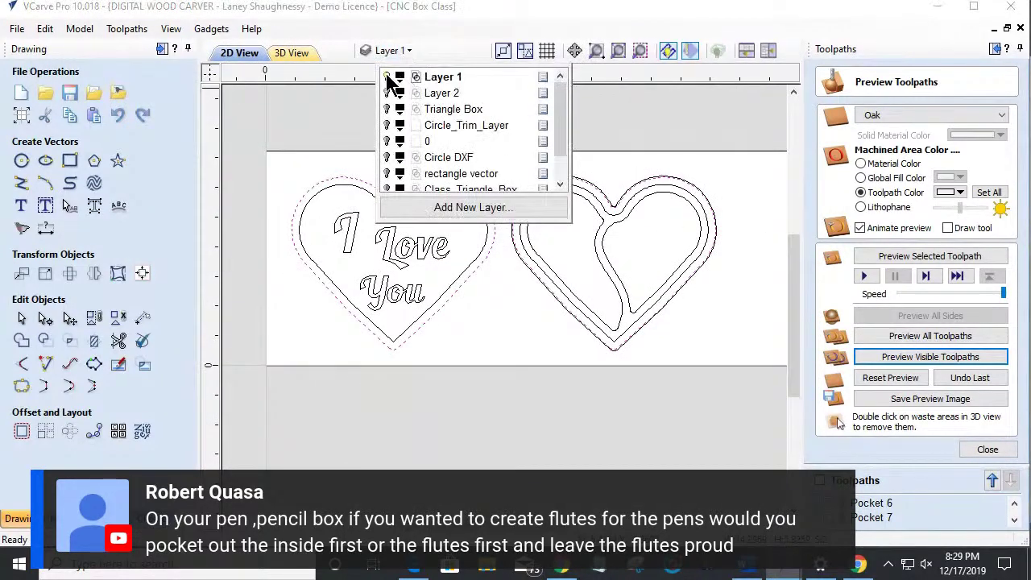
pyautogui.click(388, 77)
pyautogui.click(388, 94)
pyautogui.click(347, 277)
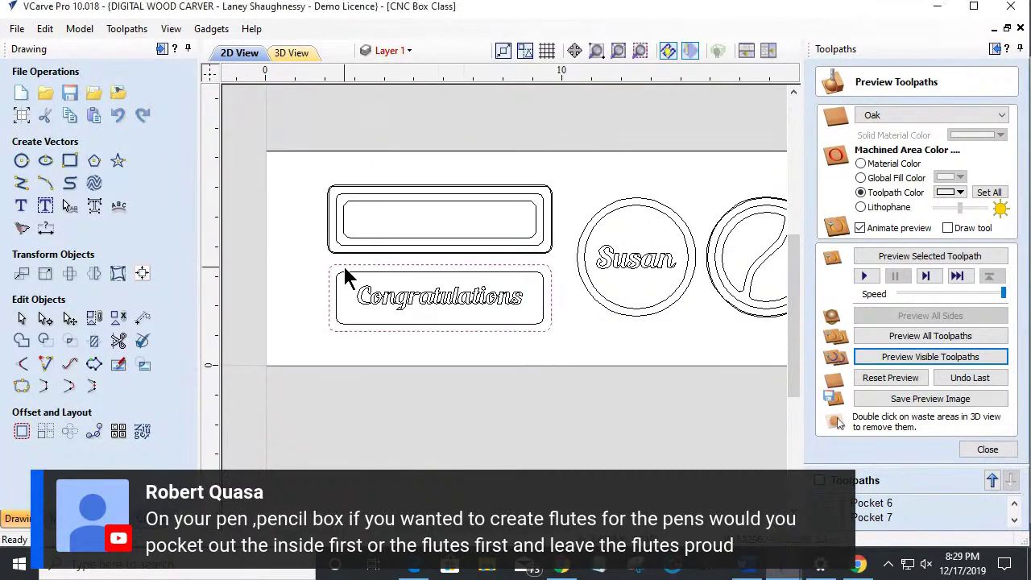
pyautogui.scroll(3, 378, 224)
pyautogui.scroll(1, 755, 196)
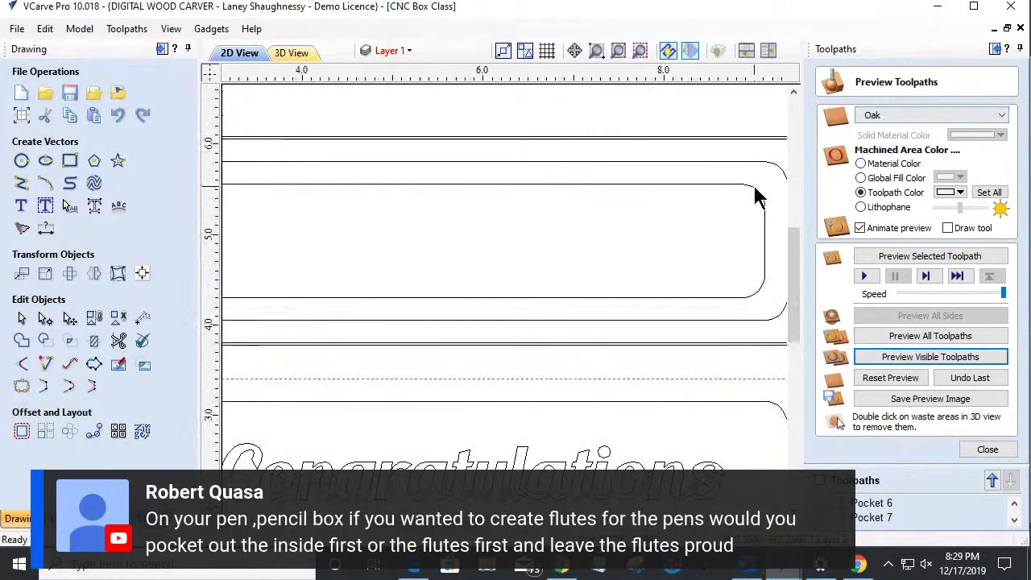
pyautogui.scroll(-1, 707, 276)
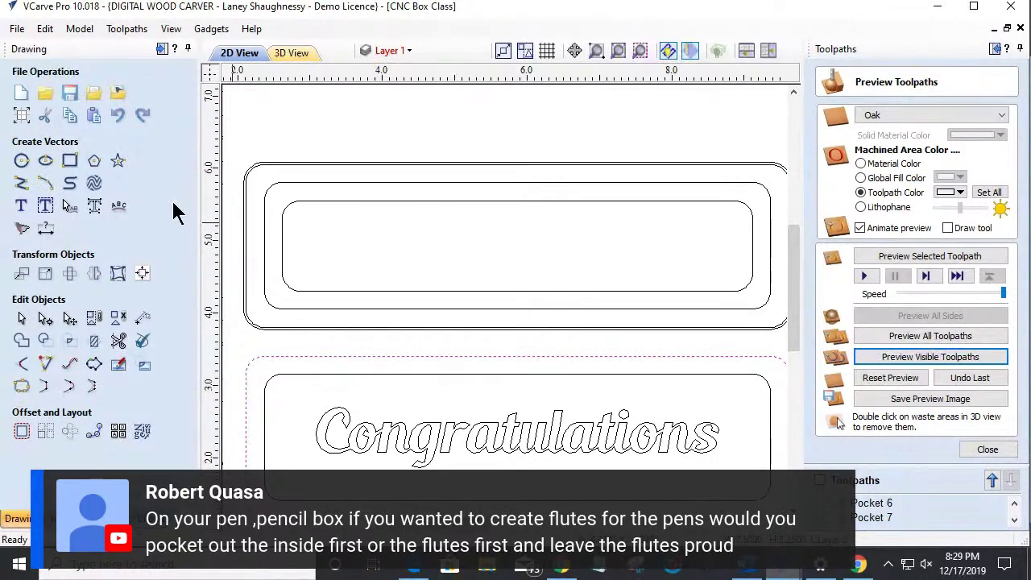
# Step: Sketch a square-cornered rectangle about 6.0 by 0.4 inches inside the innermost outline of the pen box
pyautogui.click(456, 202)
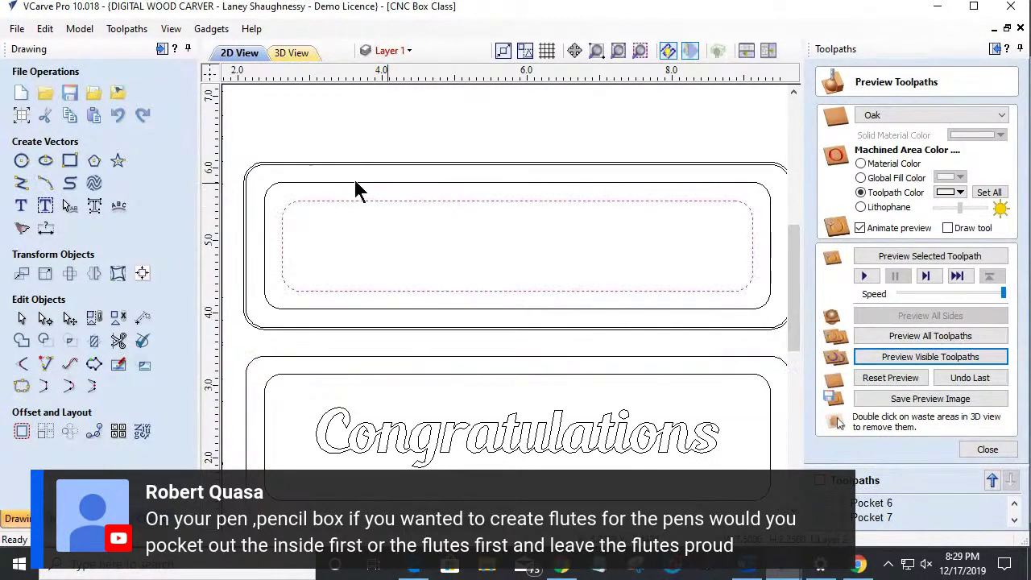
pyautogui.click(69, 161)
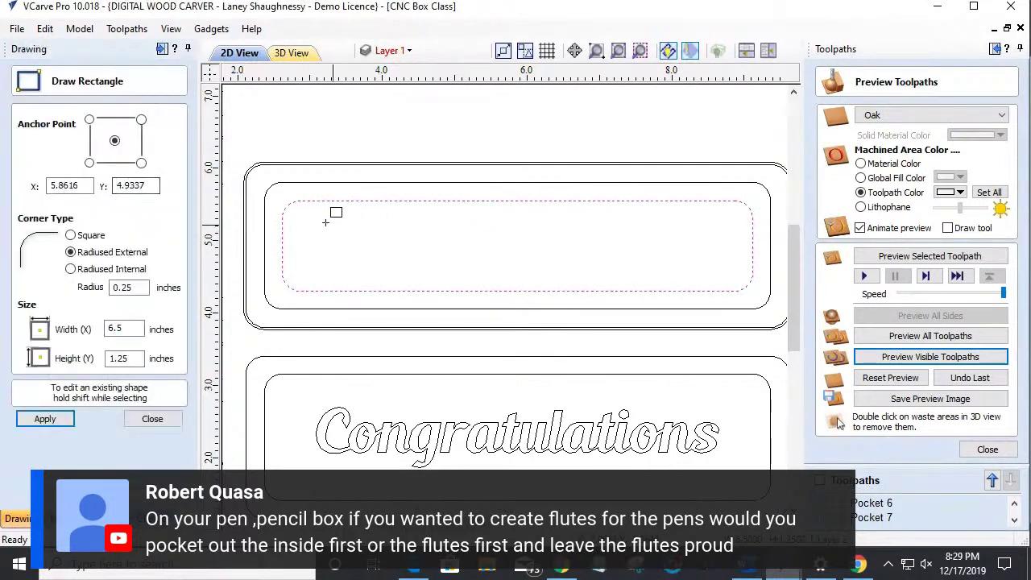
pyautogui.moveTo(300, 220); pyautogui.dragTo(735, 245)
pyautogui.click(70, 235)
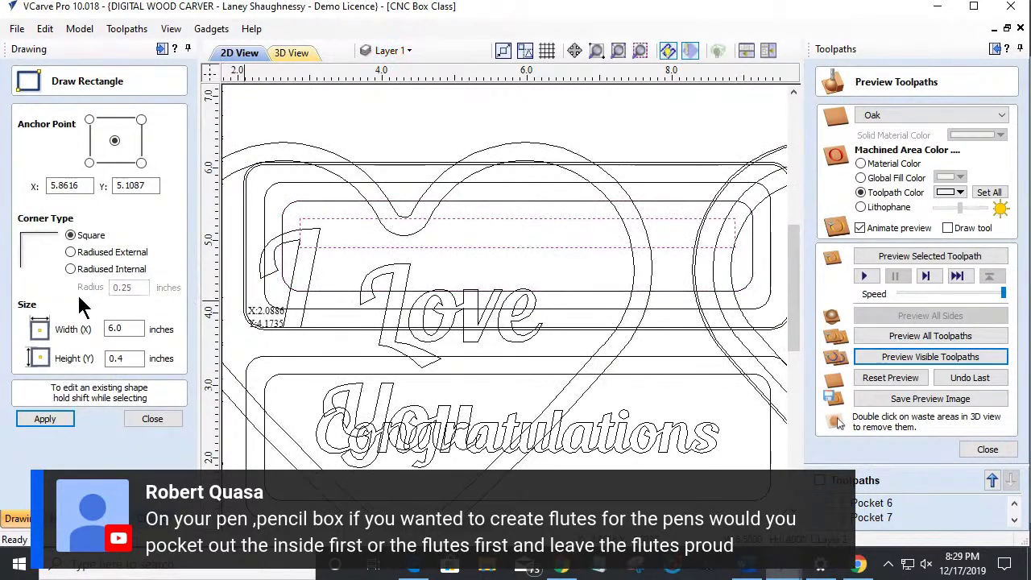
# Step: Set the new flute rectangle's height to 0.5 inches and apply the size
pyautogui.doubleClick(135, 328)
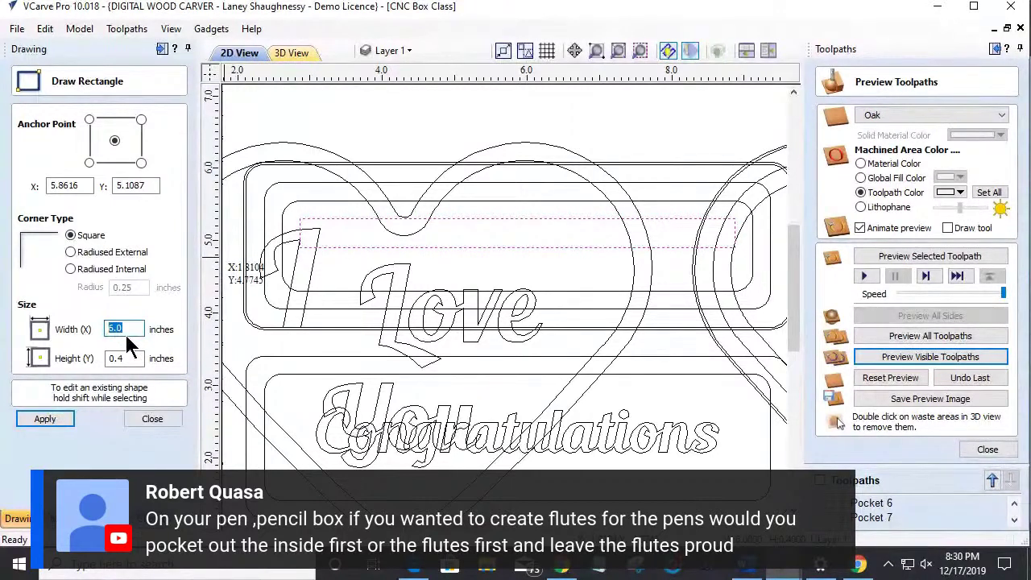
pyautogui.write('5.0')
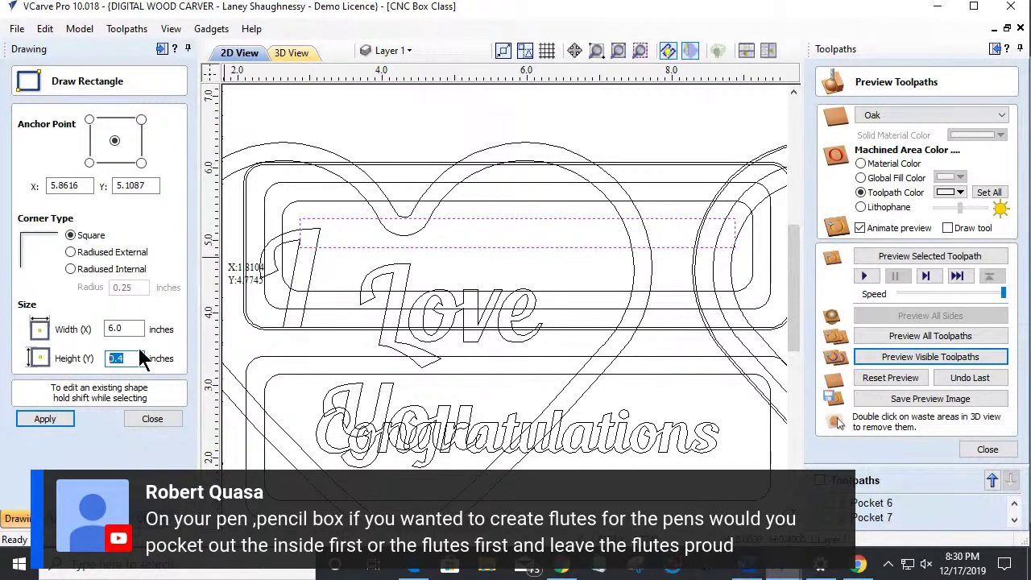
pyautogui.write('.5')
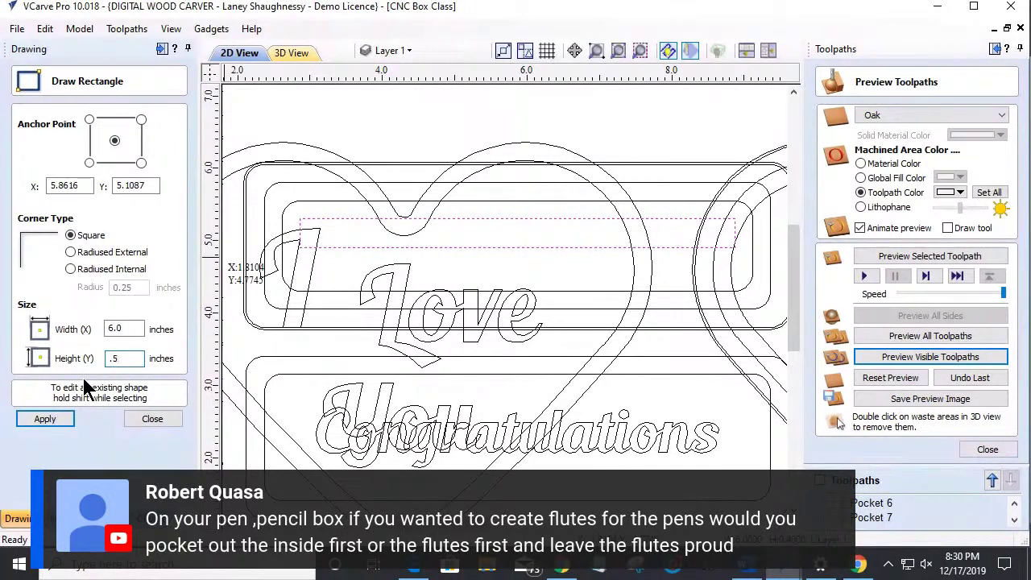
pyautogui.click(48, 420)
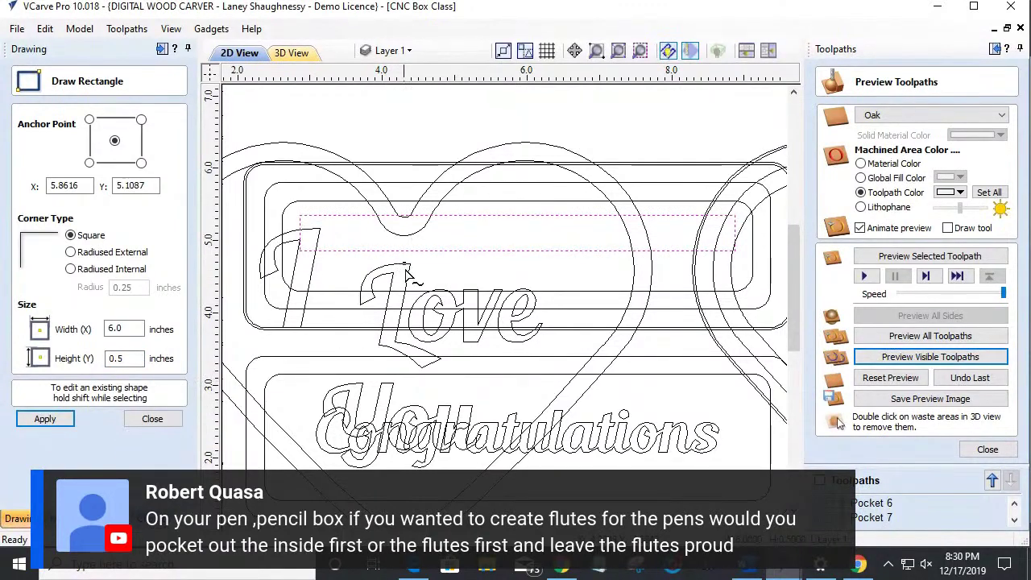
# Step: Hide Layer 1 and make Layer 2 the active drawing layer
pyautogui.scroll(-3, 363, 294)
pyautogui.click(388, 50)
pyautogui.scroll(-1, 396, 161)
pyautogui.scroll(1, 394, 161)
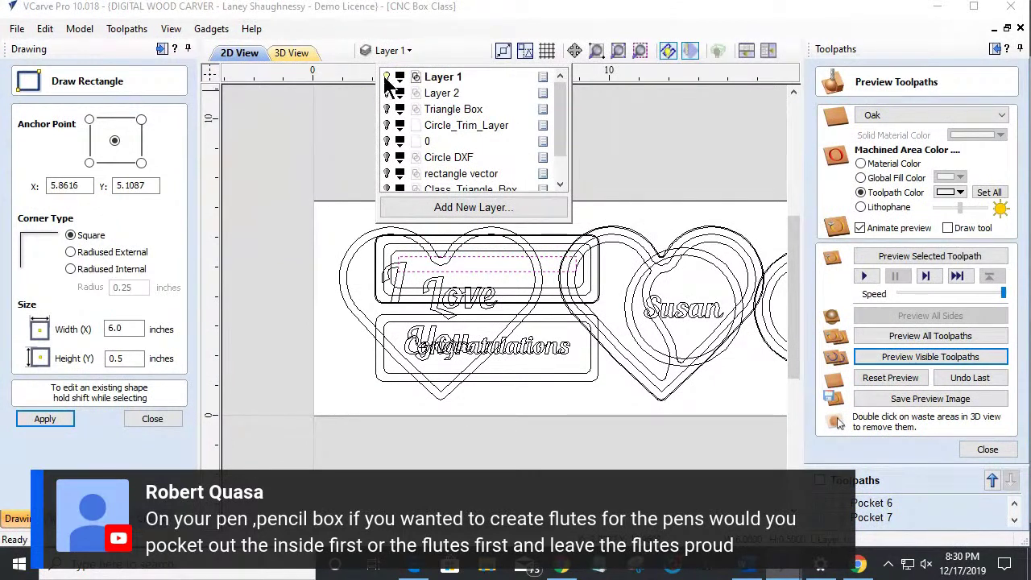
pyautogui.click(387, 77)
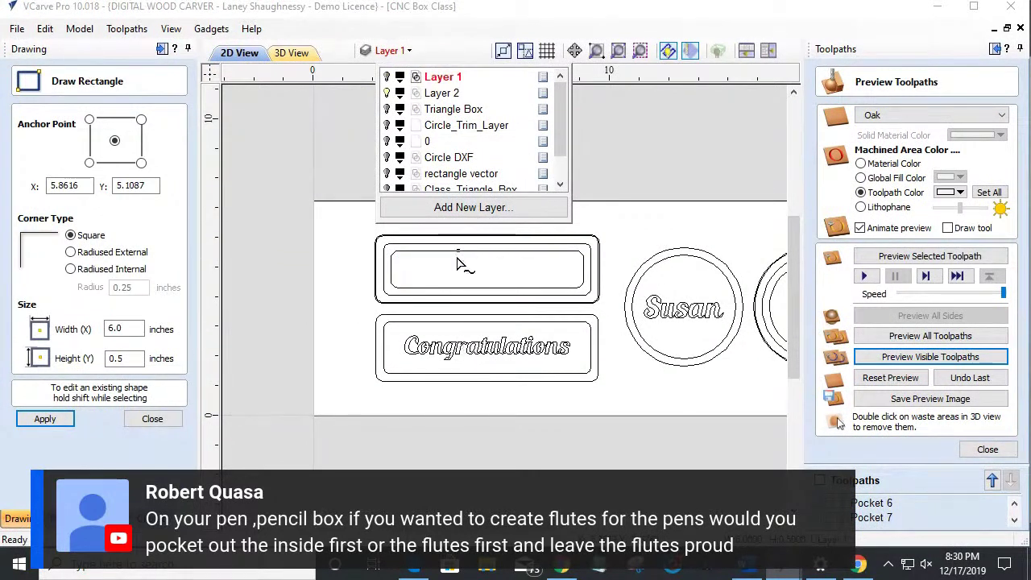
pyautogui.click(441, 94)
# Step: Sketch a square-cornered flute rectangle about 5.95 by 0.25 inches on Layer 2, near the upper edge of the pen box's innermost outline
pyautogui.scroll(3, 439, 274)
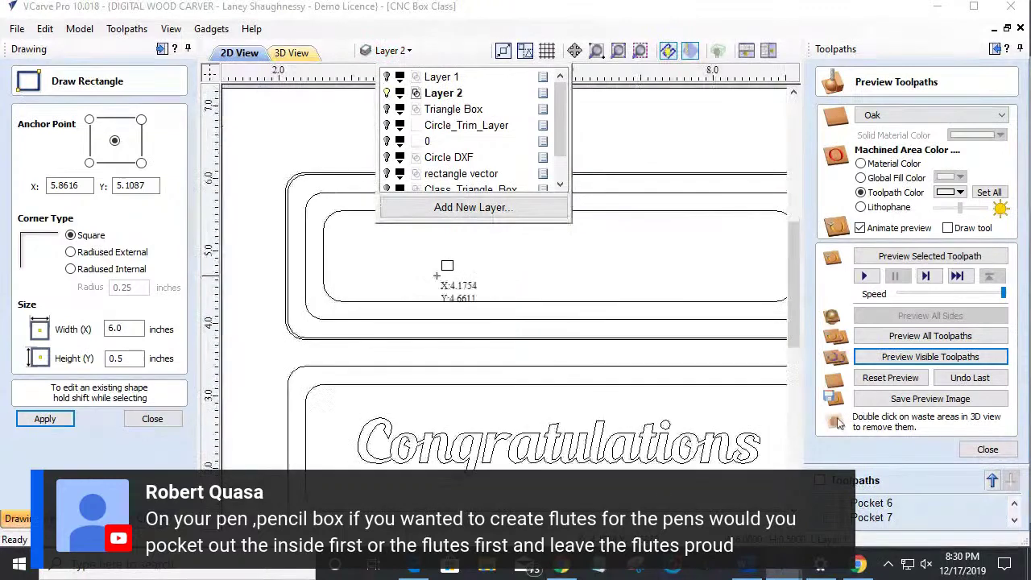
pyautogui.moveTo(342, 230); pyautogui.dragTo(773, 246)
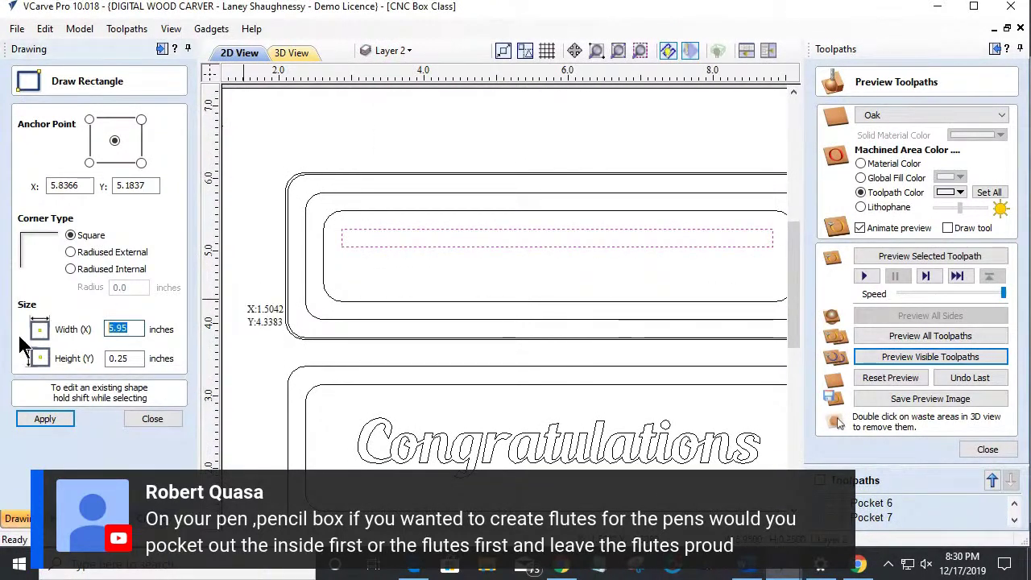
# Step: Resize the thin rectangle inside the inner rounded outline to 6 inches wide and 0.375 inches high
pyautogui.write('6')
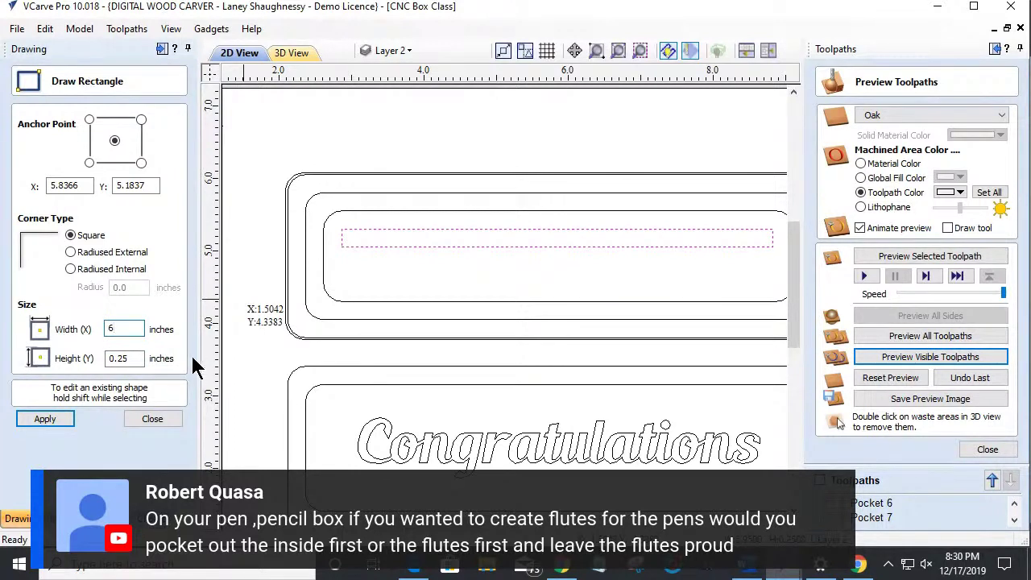
pyautogui.press('Tab')
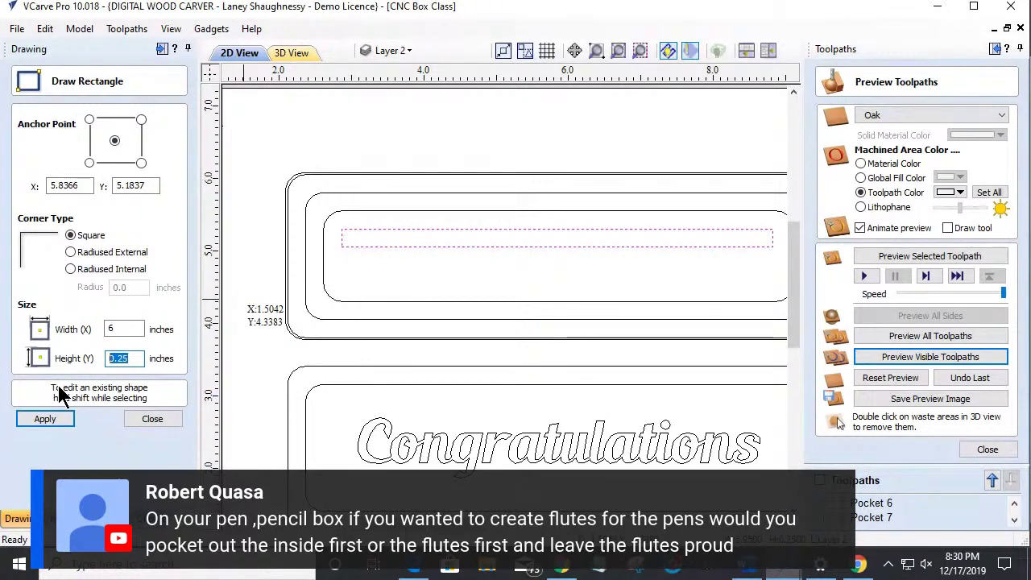
pyautogui.write('375')
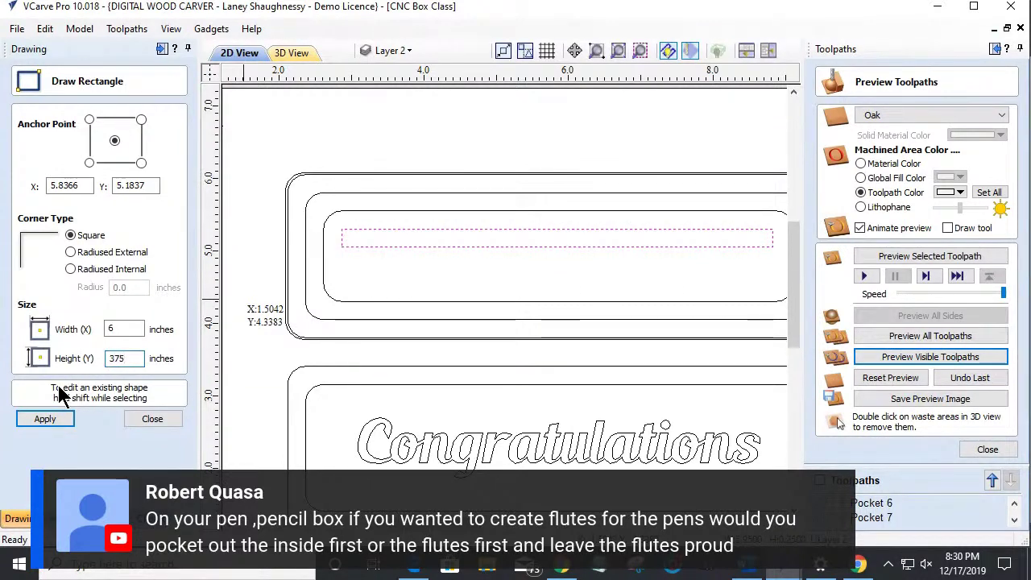
pyautogui.press('BackSpace')
pyautogui.press('BackSpace')
pyautogui.press('BackSpace')
pyautogui.write('.375')
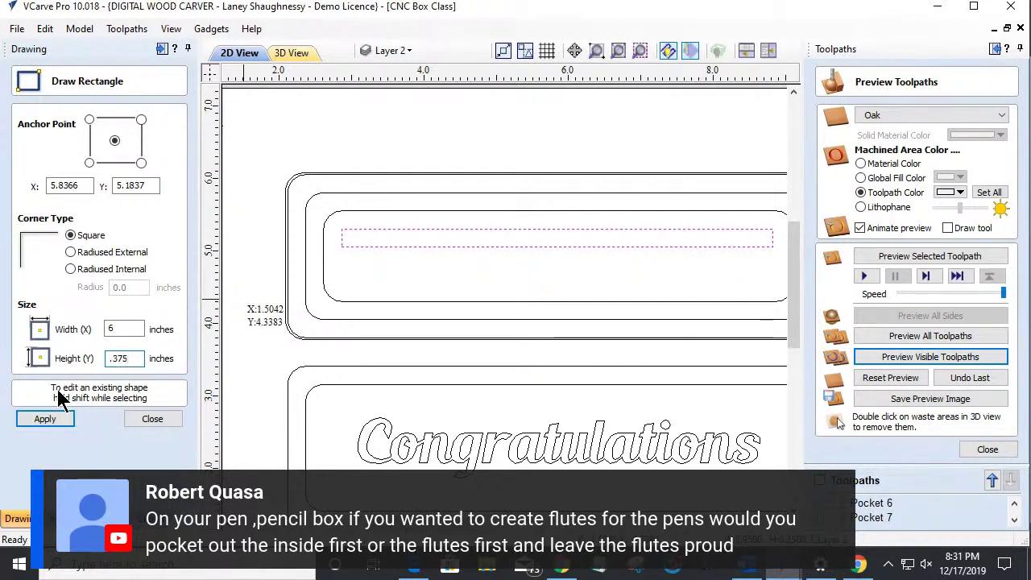
pyautogui.click(45, 419)
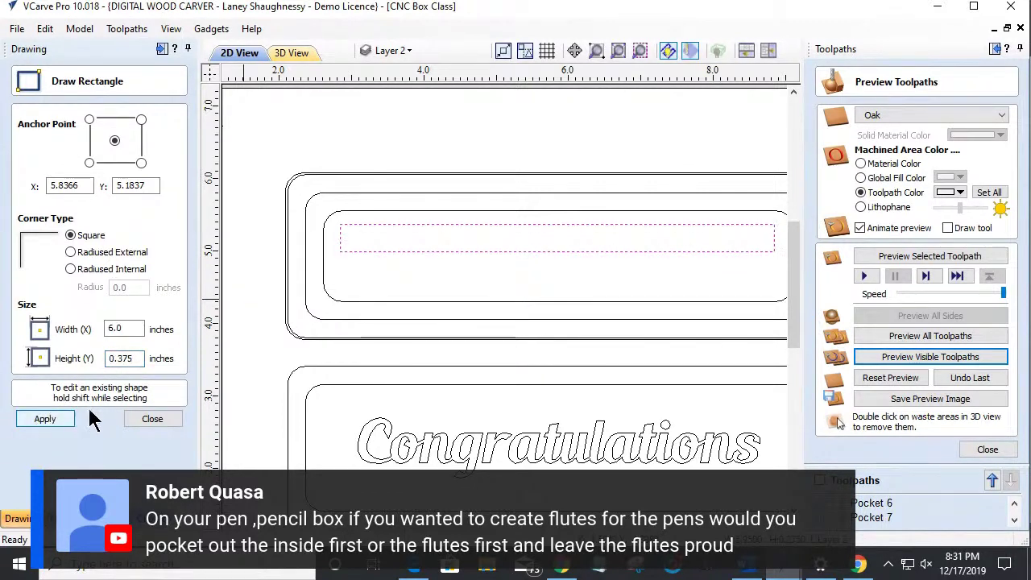
pyautogui.click(151, 419)
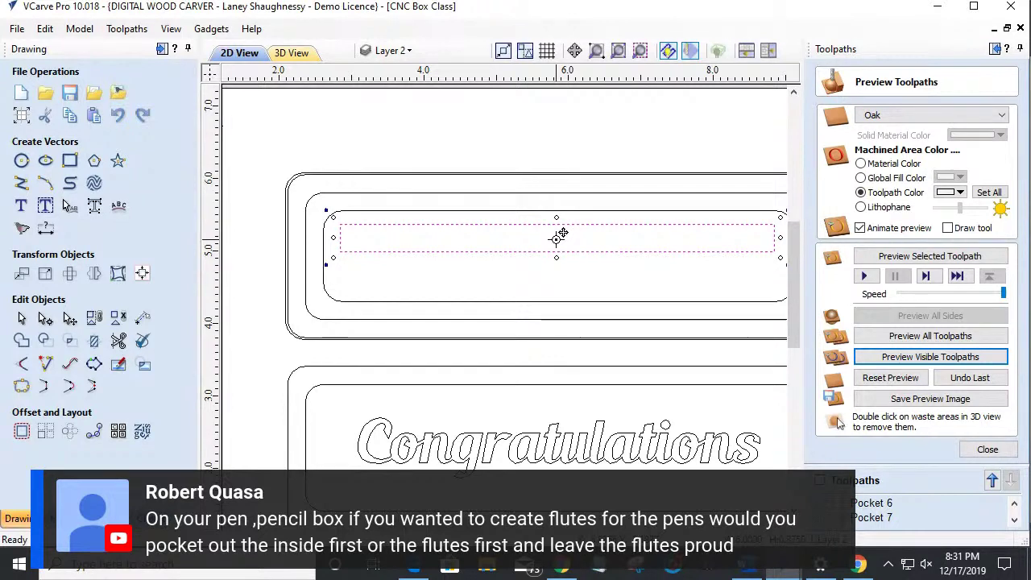
# Step: Replace the thin rectangle with a horizontal line about 6 inches long near the upper edge of the innermost rounded outline
pyautogui.click(506, 242)
pyautogui.click(21, 183)
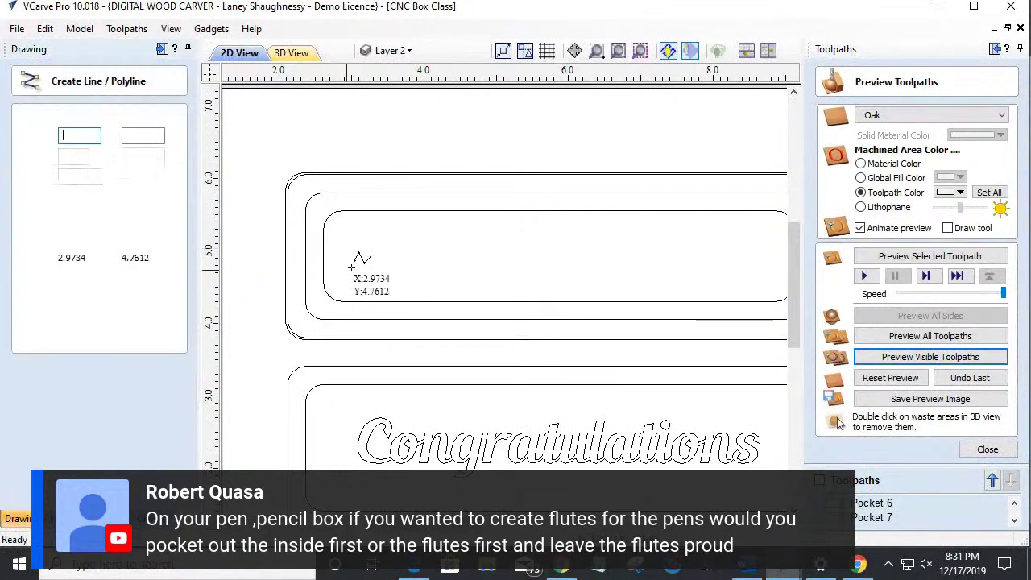
pyautogui.scroll(-2, 331, 248)
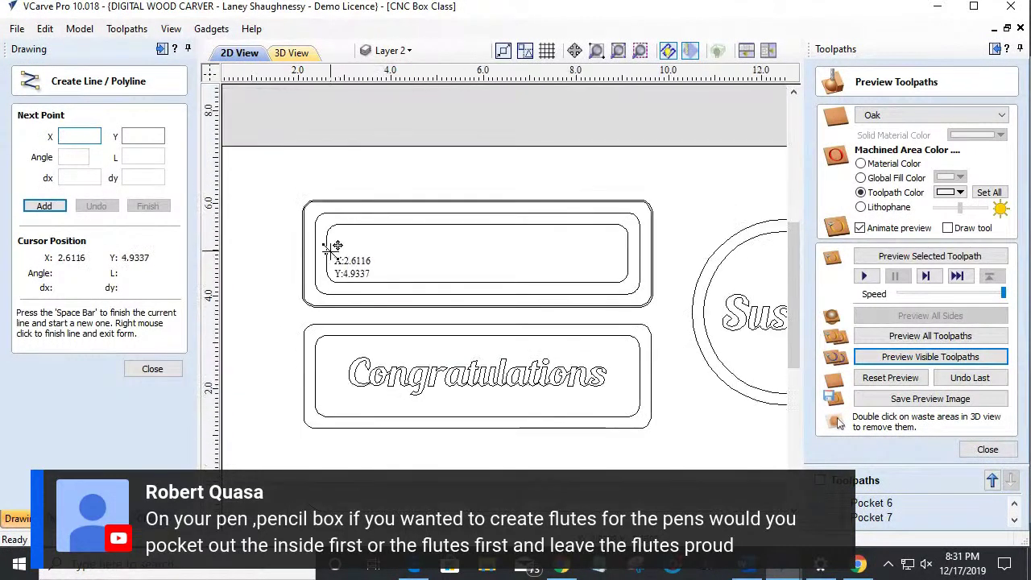
pyautogui.click(338, 236)
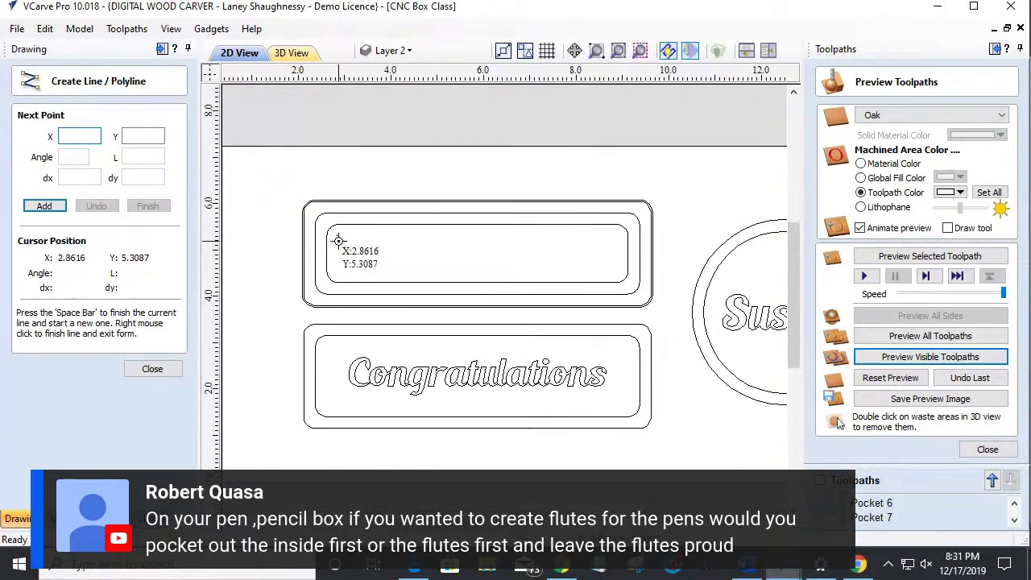
pyautogui.click(612, 235)
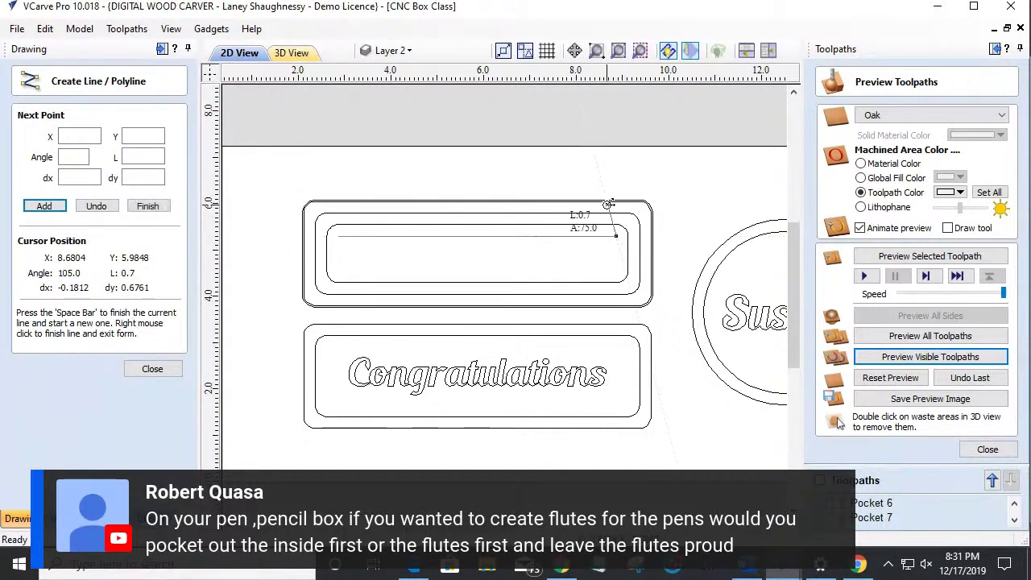
pyautogui.press('space')
pyautogui.click(151, 368)
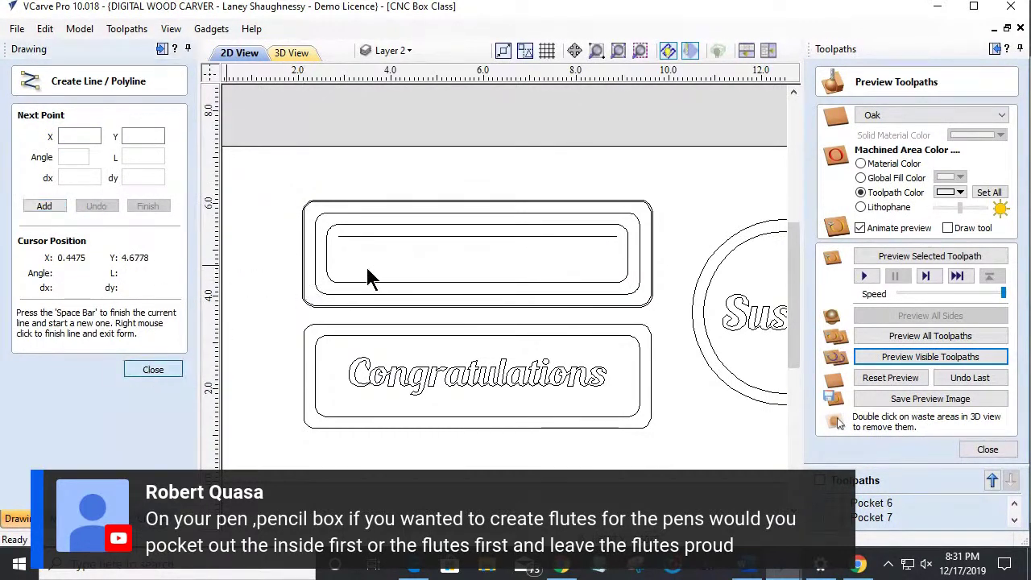
# Step: Place a copy of the horizontal line below the original, still inside the innermost rounded outline
pyautogui.click(356, 236)
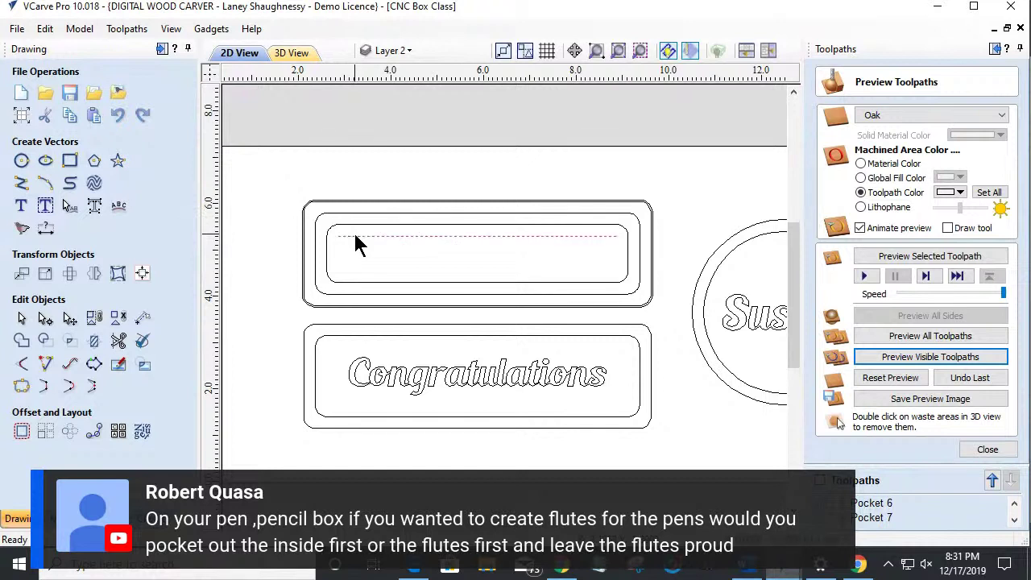
pyautogui.moveTo(355, 235); pyautogui.dragTo(359, 262)
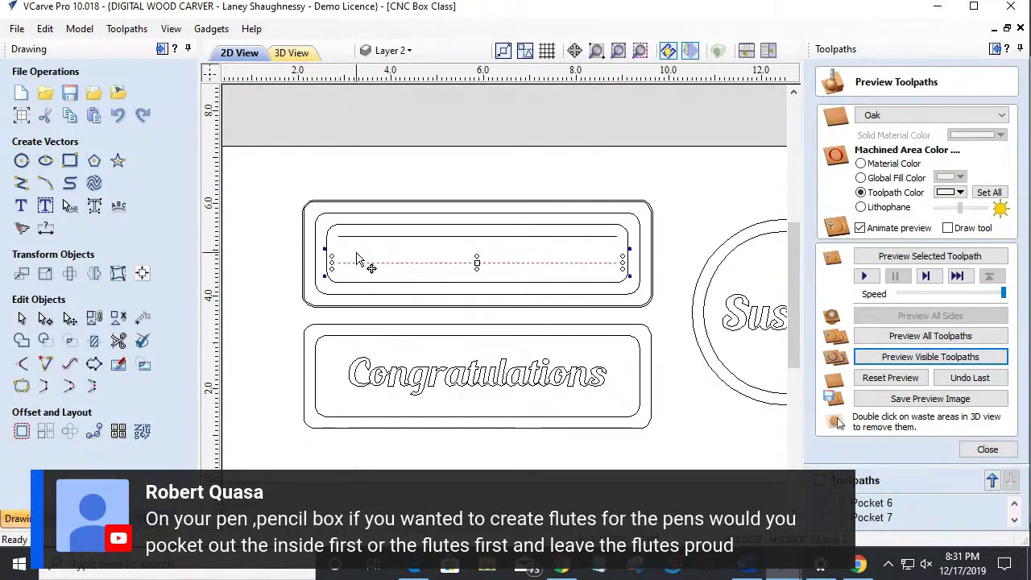
pyautogui.scroll(2, 358, 261)
# Step: Try centring the two separate lines vertically on the innermost rounded outline, and undo the alignment
pyautogui.moveTo(405, 228); pyautogui.dragTo(407, 234)
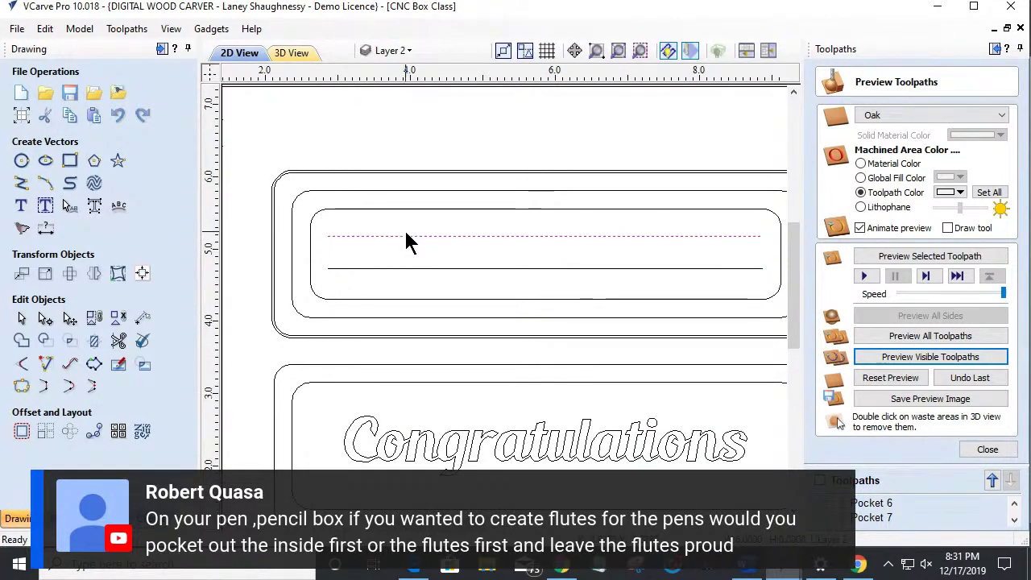
pyautogui.moveTo(406, 241); pyautogui.dragTo(406, 237)
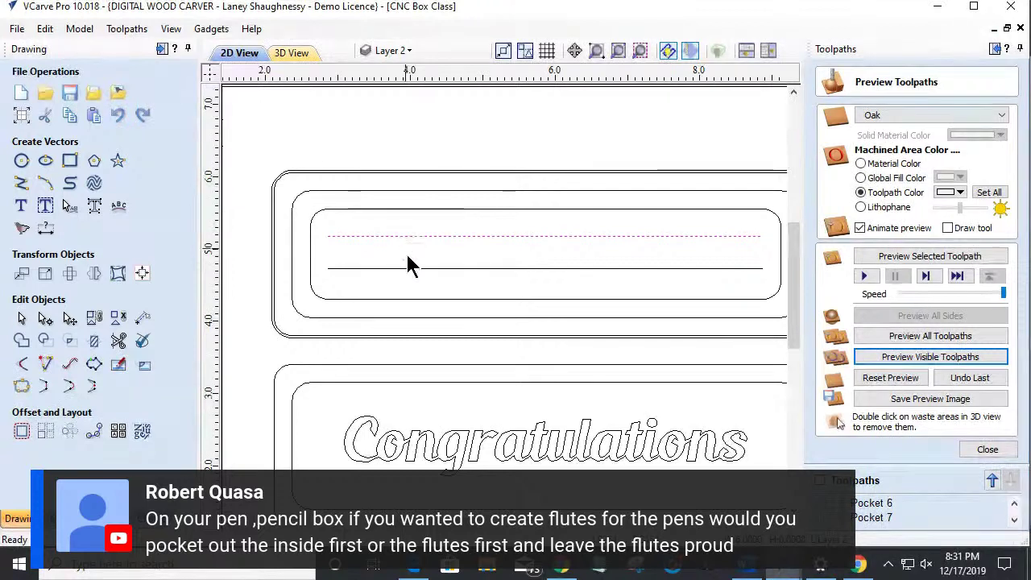
pyautogui.keyDown('shift'); pyautogui.click(410, 268); pyautogui.keyUp('shift')
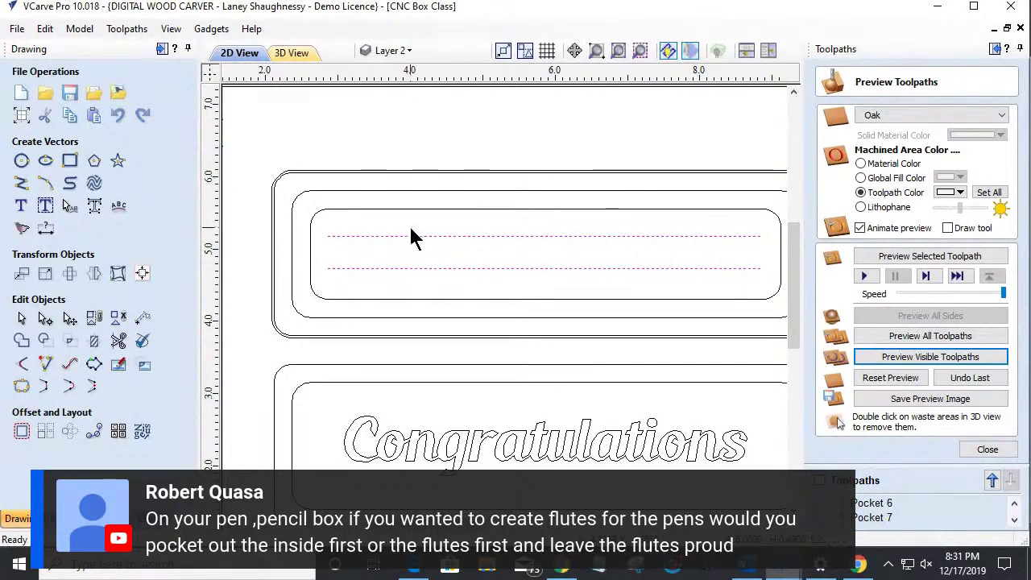
pyautogui.keyDown('shift'); pyautogui.click(419, 210); pyautogui.keyUp('shift')
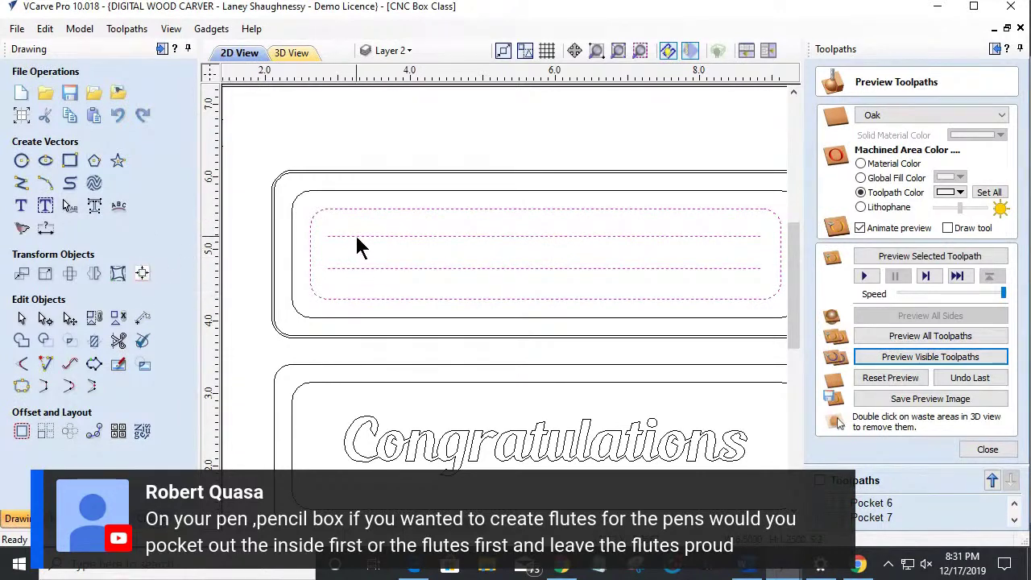
pyautogui.click(142, 273)
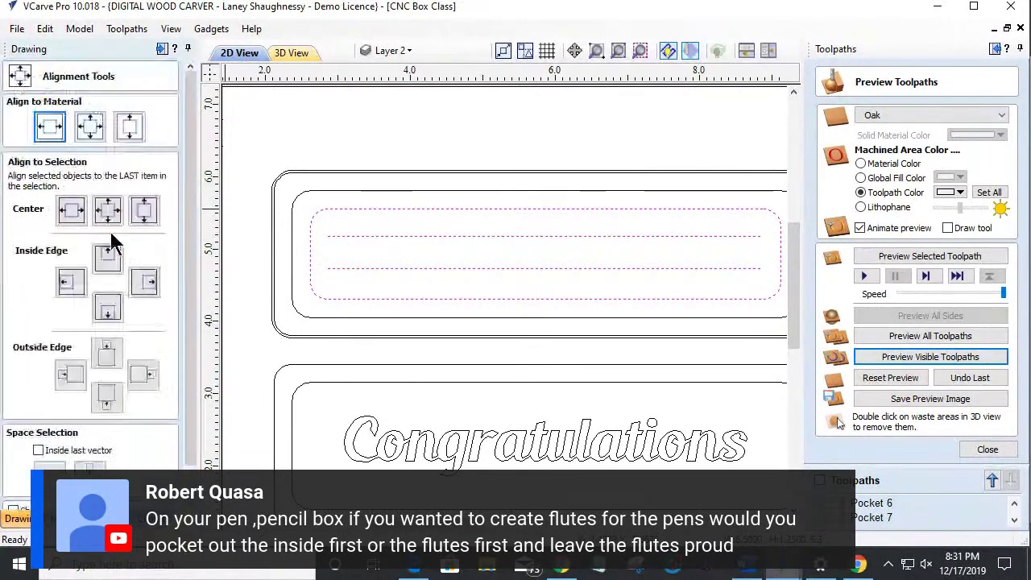
pyautogui.click(143, 210)
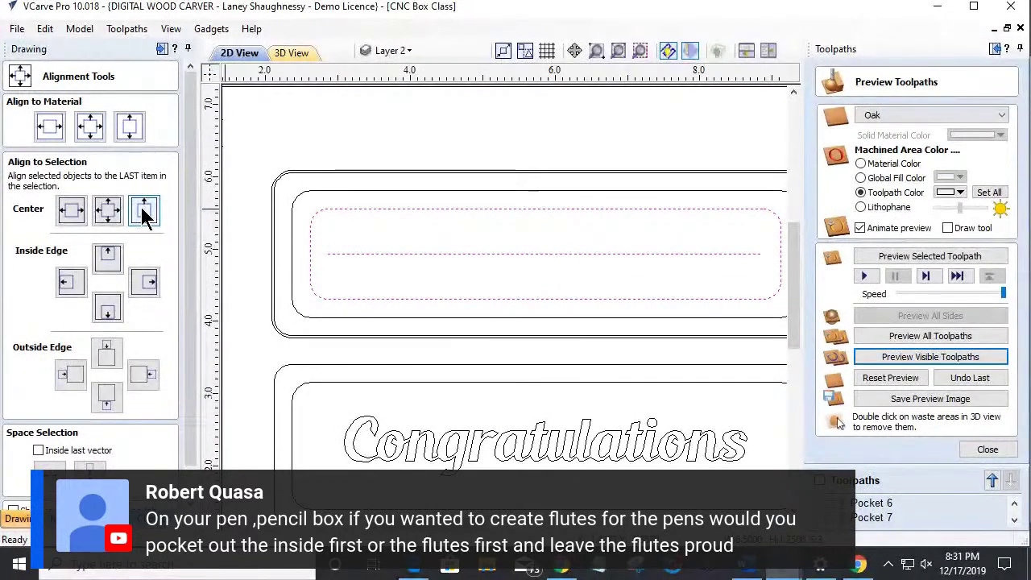
pyautogui.hotkey('ctrl', 'z')
# Step: Group the two lines and centre the group vertically and horizontally on the innermost rounded outline
pyautogui.keyDown('shift'); pyautogui.click(353, 296); pyautogui.keyUp('shift')
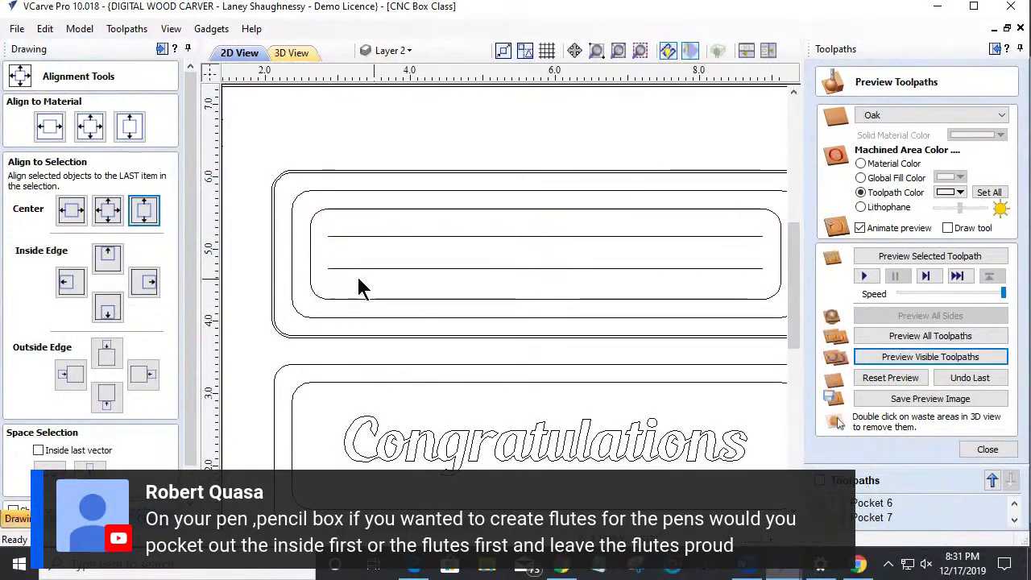
pyautogui.click(346, 231)
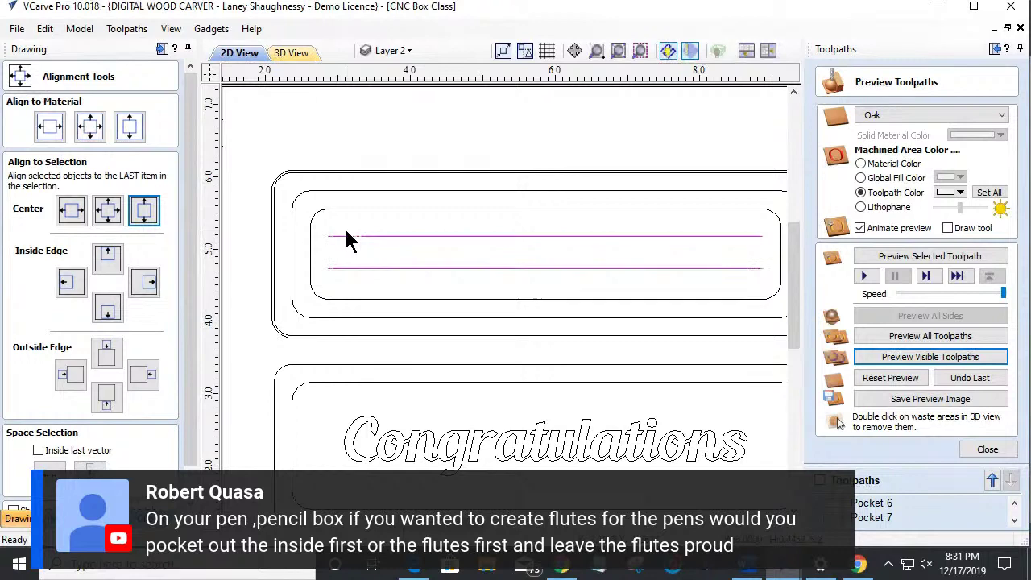
pyautogui.click(344, 211)
pyautogui.click(152, 214)
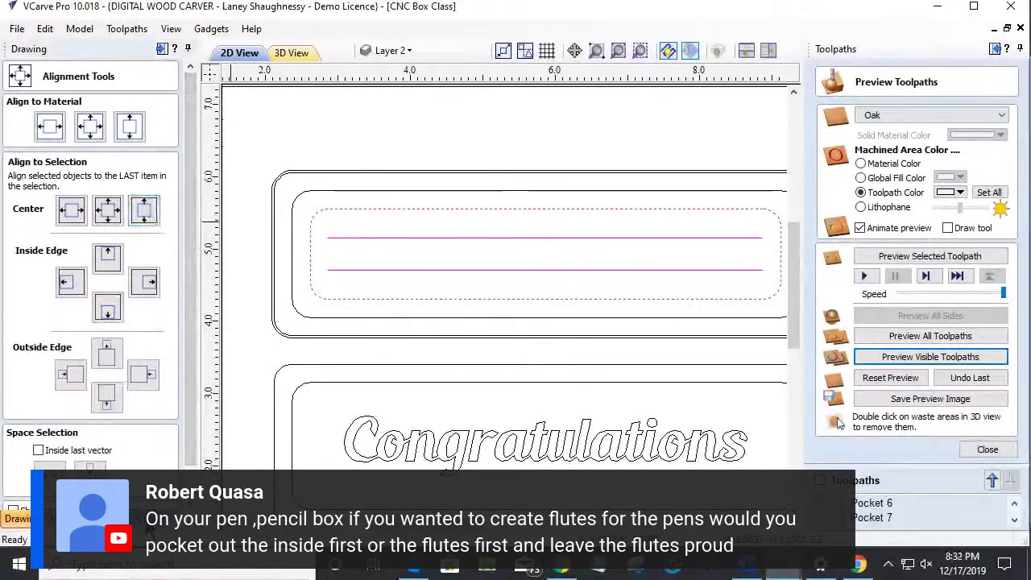
pyautogui.click(72, 214)
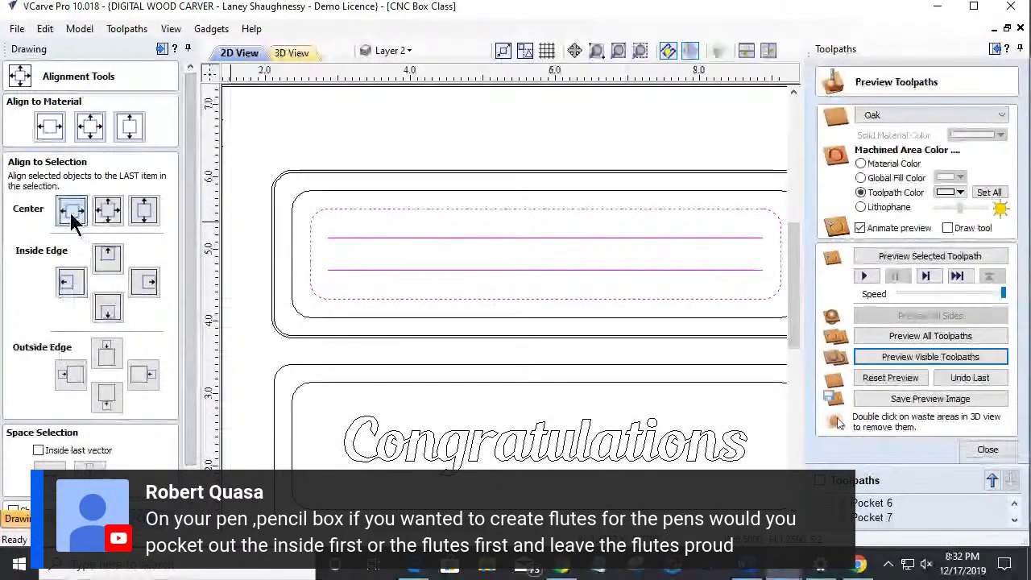
pyautogui.click(257, 256)
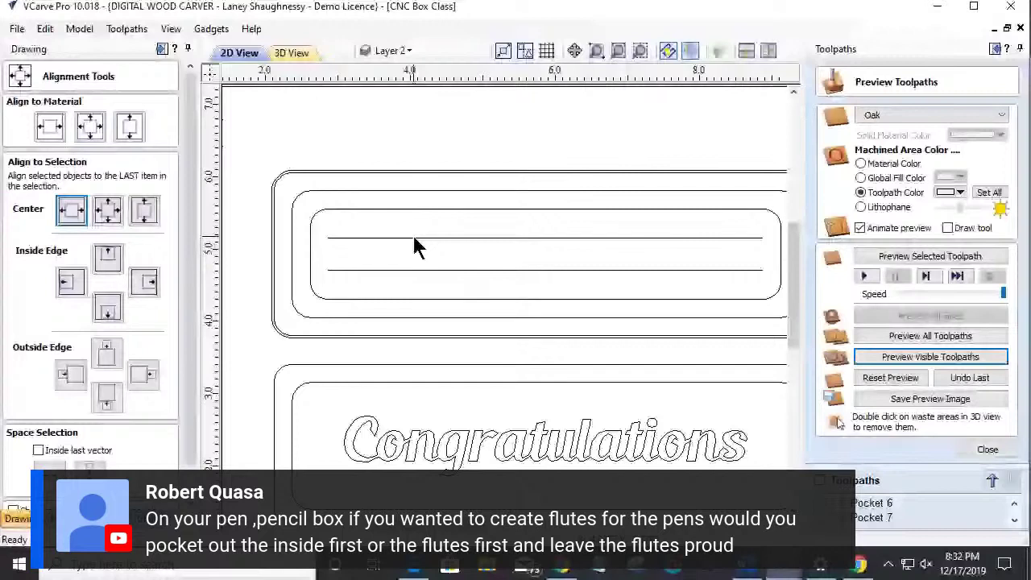
pyautogui.scroll(-1, 92, 265)
pyautogui.press('Escape')
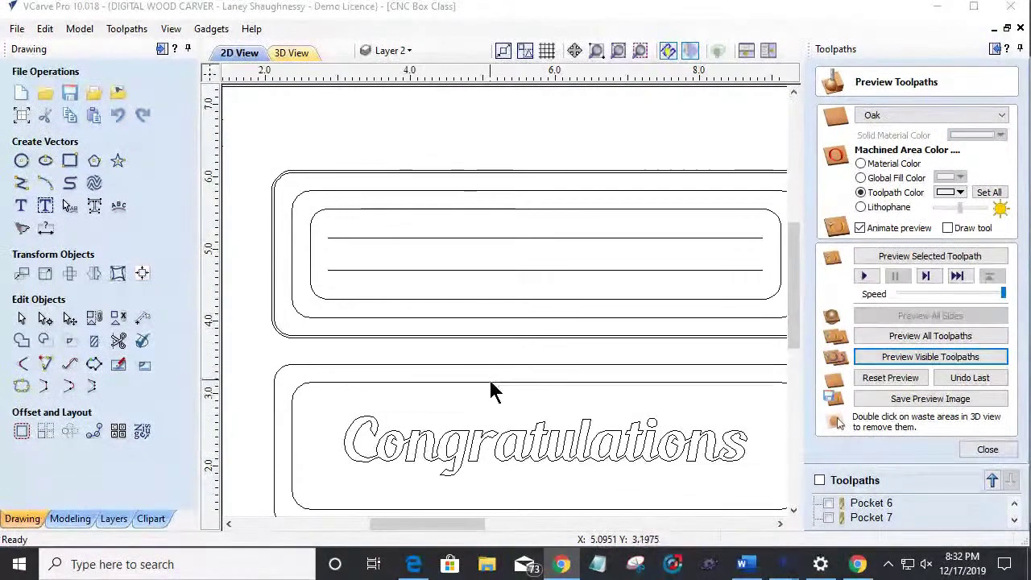
# Step: Draw a circle of 0.5 inch diameter centred on the left end of the upper line
pyautogui.click(22, 161)
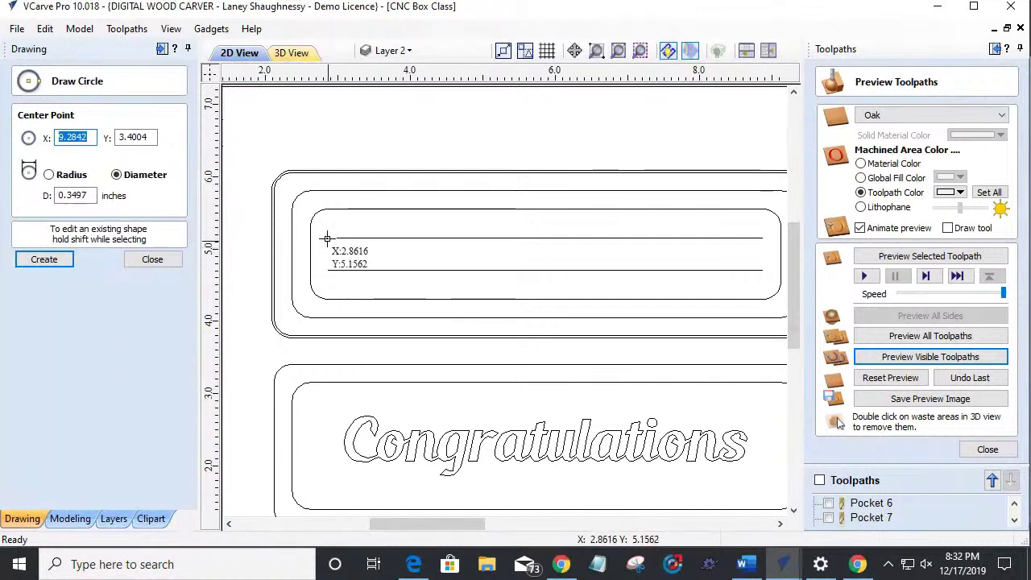
pyautogui.moveTo(326, 237); pyautogui.dragTo(322, 242)
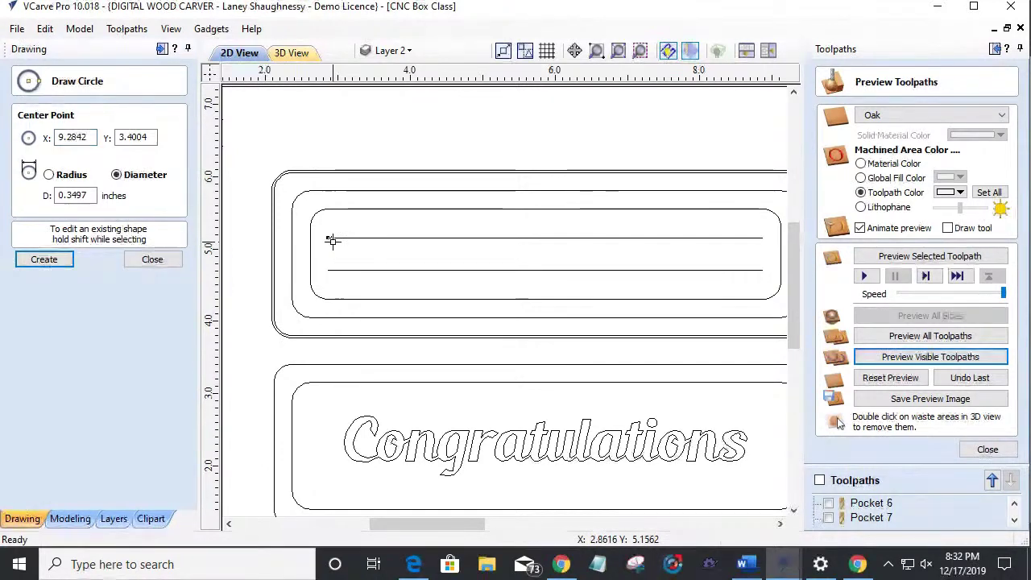
pyautogui.moveTo(74, 195); pyautogui.dragTo(64, 196)
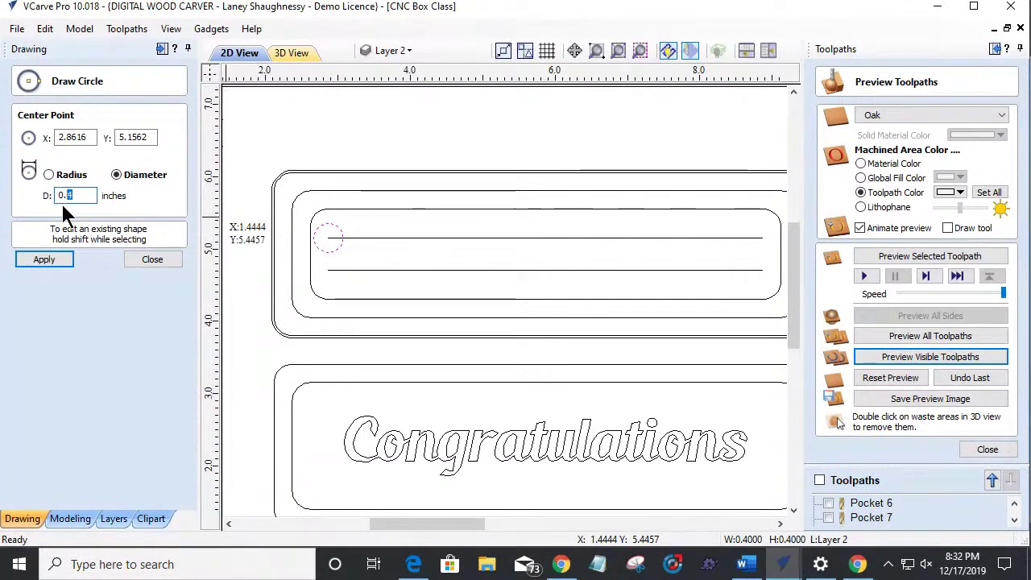
pyautogui.write('.')
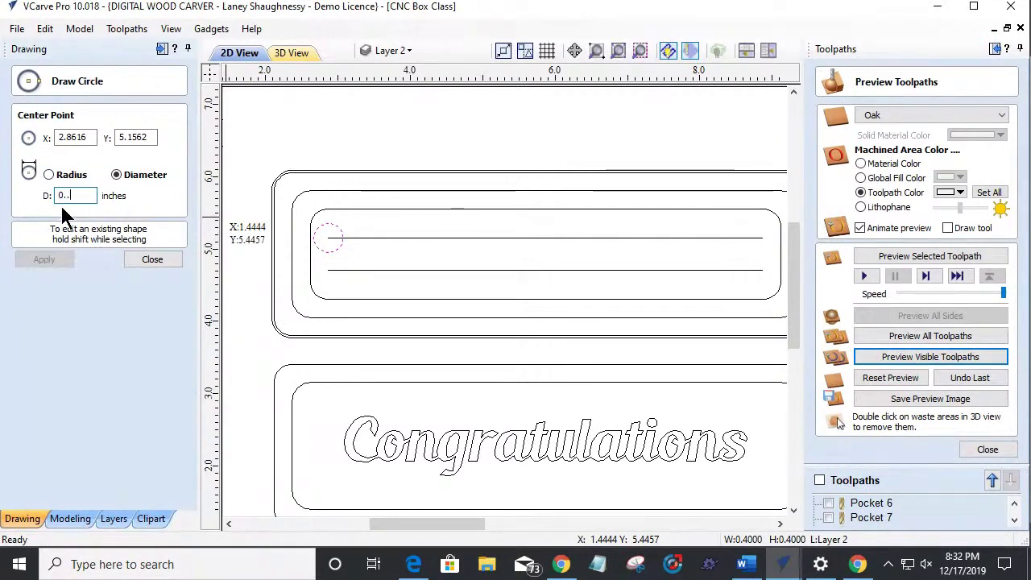
pyautogui.press('BackSpace')
pyautogui.write('5')
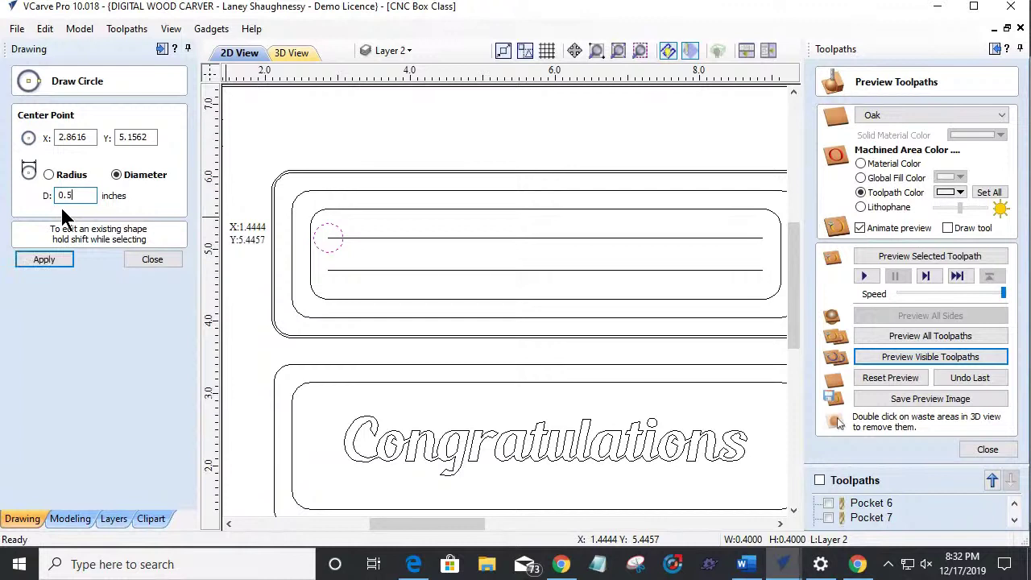
pyautogui.click(45, 258)
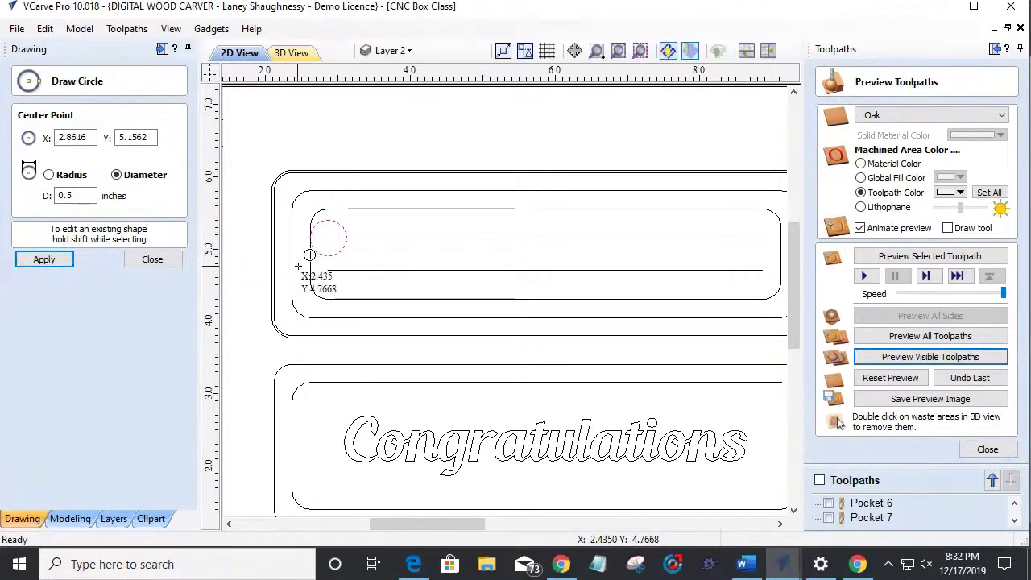
pyautogui.click(149, 260)
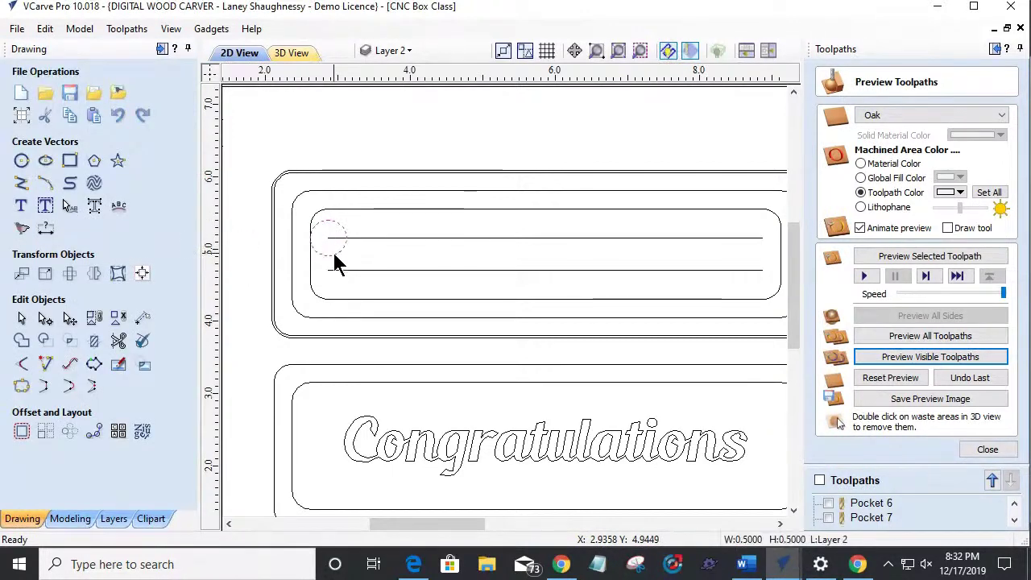
# Step: Inspect how the circle fits against the left wall of the innermost rounded outline and the grouped lines
pyautogui.scroll(3, 330, 250)
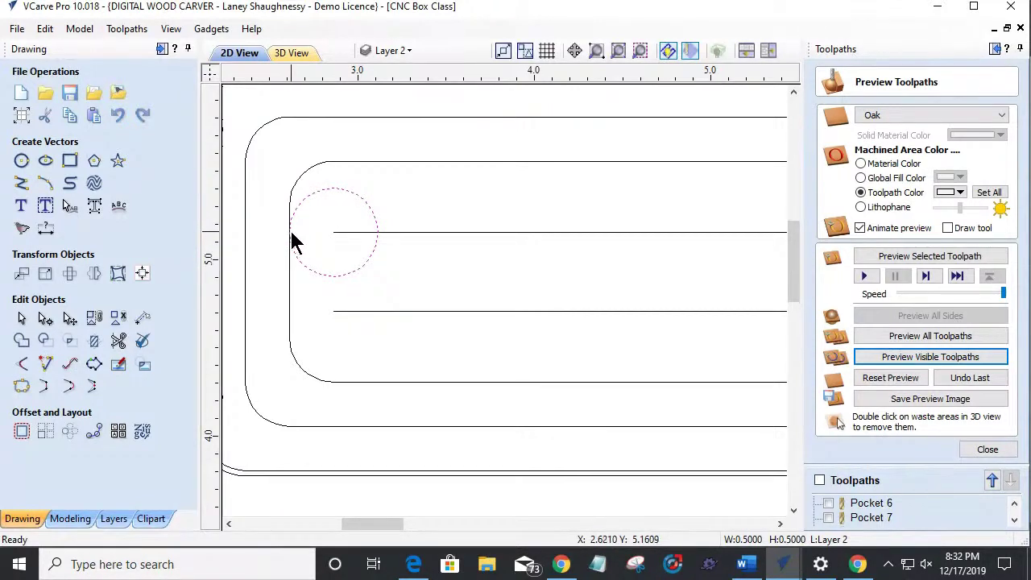
pyautogui.click(335, 233)
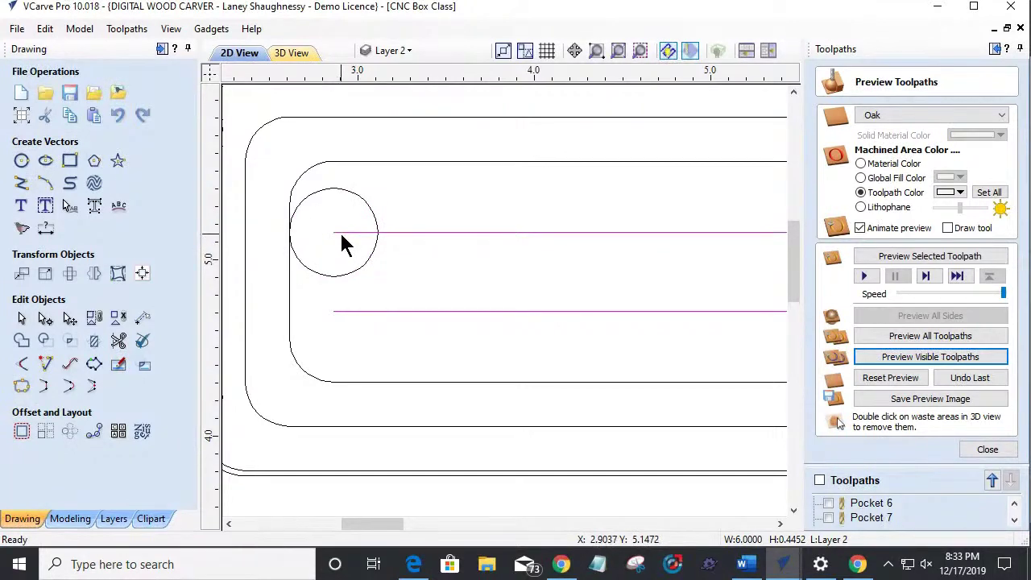
pyautogui.scroll(-2, 341, 239)
pyautogui.click(355, 266)
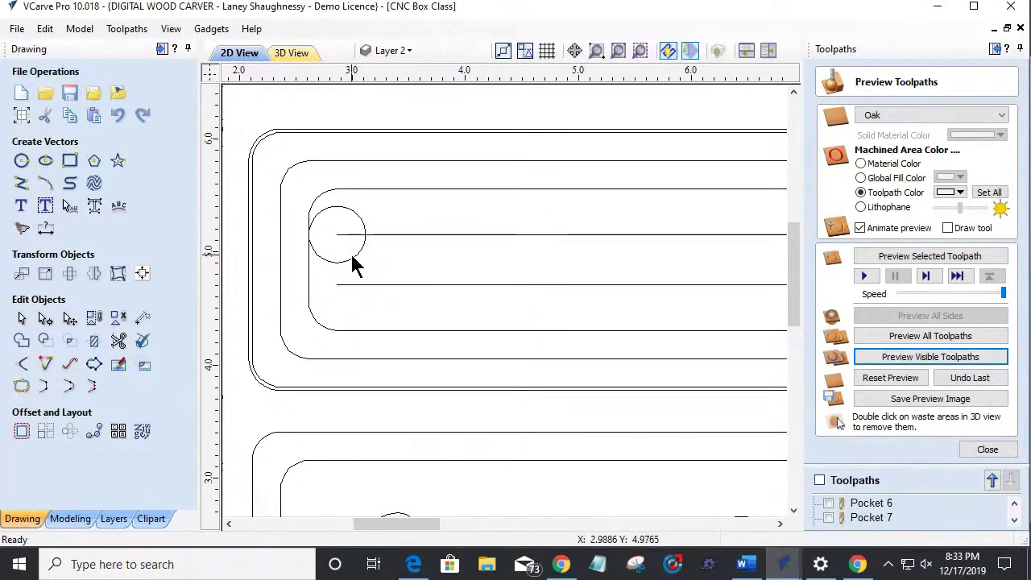
# Step: Nudge the 0.5 inch circle right, away from the left wall of the innermost rounded outline
pyautogui.click(349, 261)
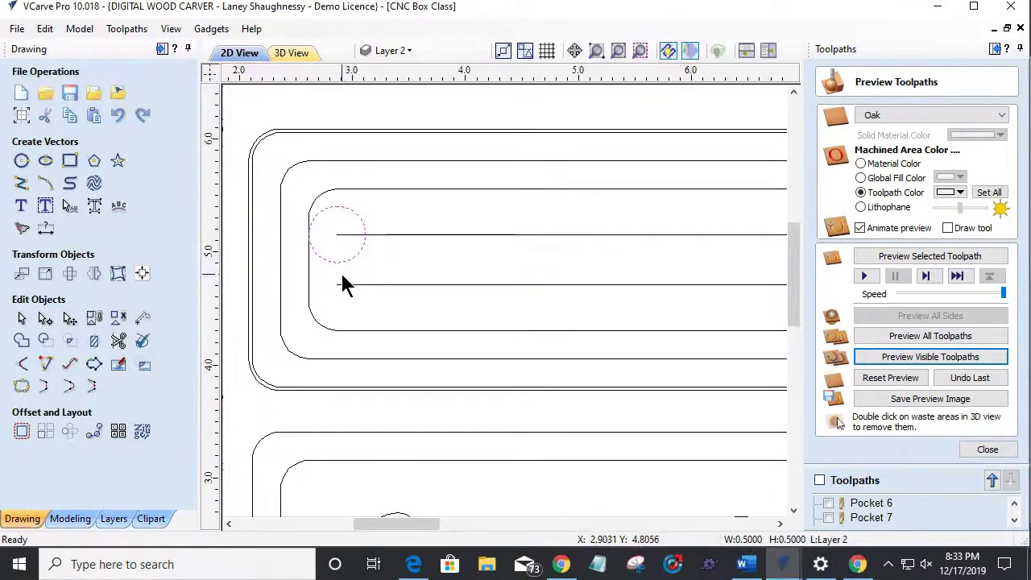
pyautogui.press('Right')
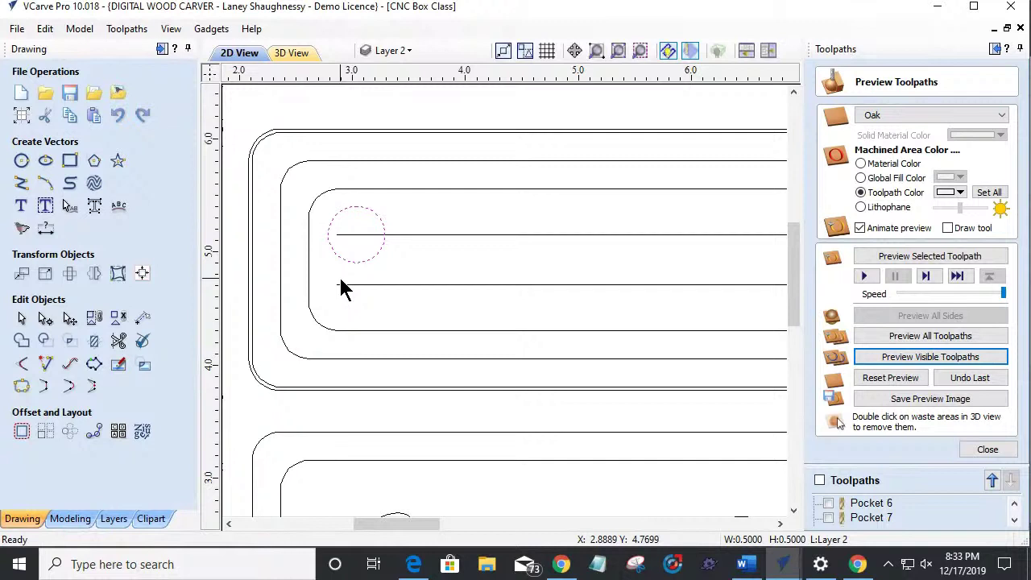
pyautogui.press('Right')
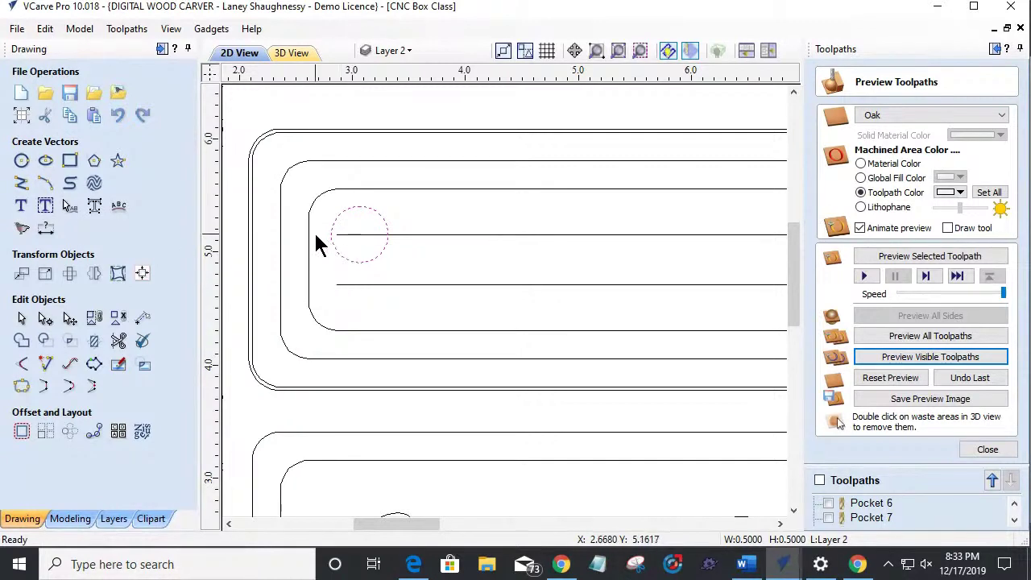
# Step: Copy the circle to the right end of the upper line and nudge the copy left, away from the right wall
pyautogui.scroll(-1, 336, 270)
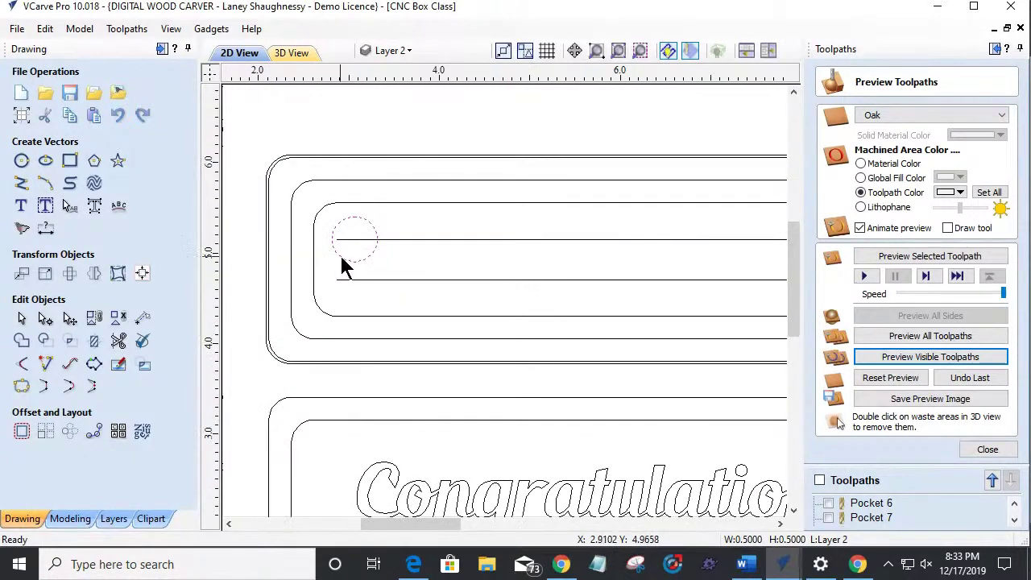
pyautogui.scroll(-2, 355, 240)
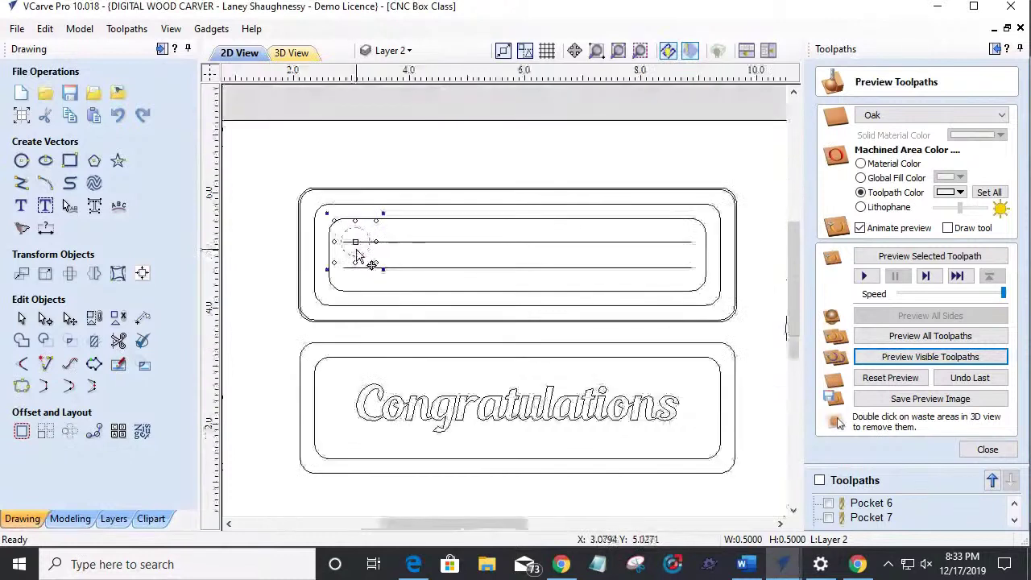
pyautogui.moveTo(356, 243); pyautogui.dragTo(617, 241)
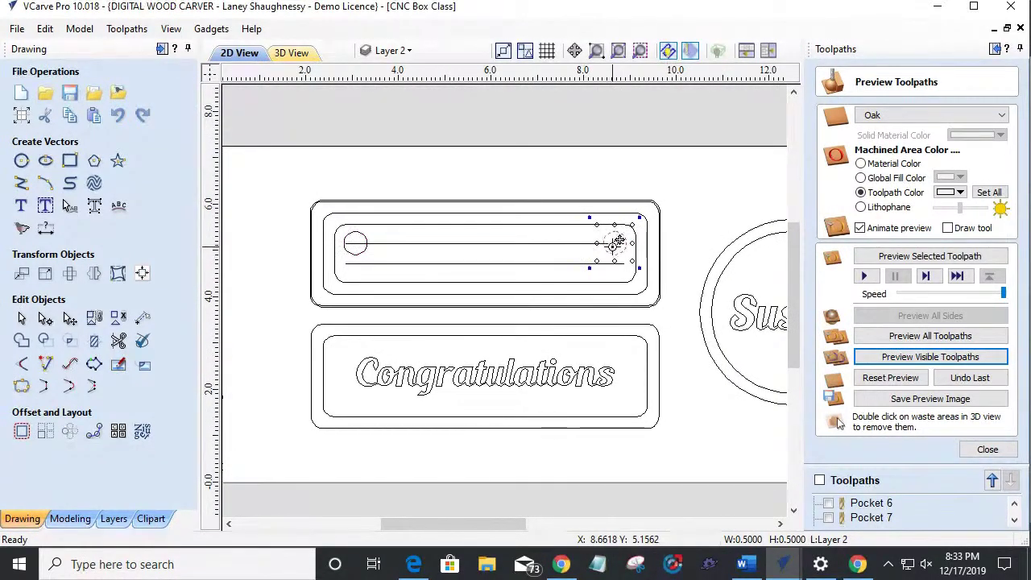
pyautogui.scroll(2, 617, 242)
pyautogui.press('Left')
# Step: Shorten the grouped lines at both ends so they stop at the centres of the left and right circles
pyautogui.click(511, 240)
pyautogui.moveTo(658, 293); pyautogui.dragTo(612, 242)
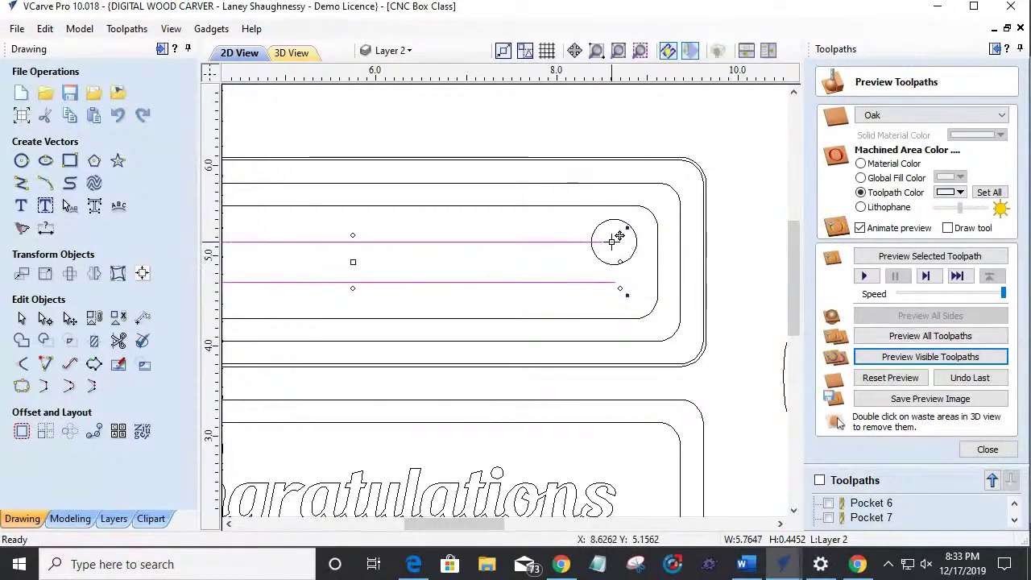
pyautogui.scroll(-3, 626, 296)
pyautogui.scroll(3, 306, 294)
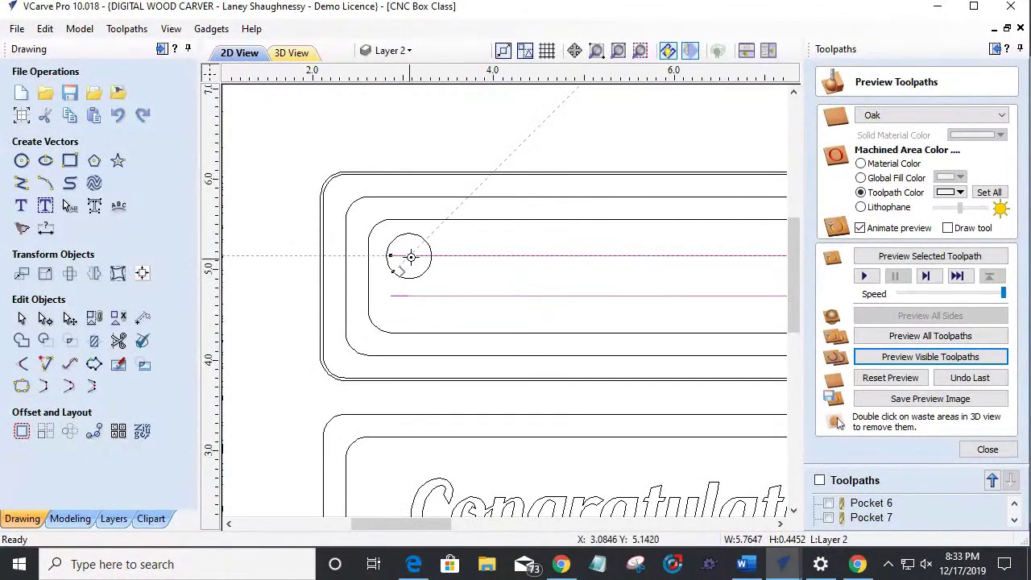
pyautogui.scroll(-3, 398, 302)
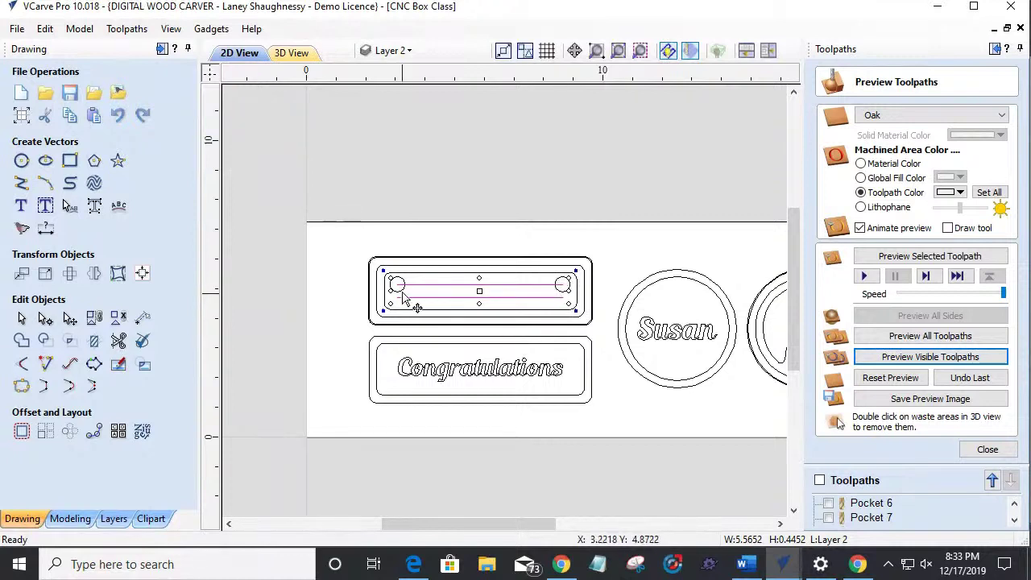
# Step: Delete both guide circles, leaving the two flute lines in the compartment
pyautogui.click(354, 310)
pyautogui.click(395, 293)
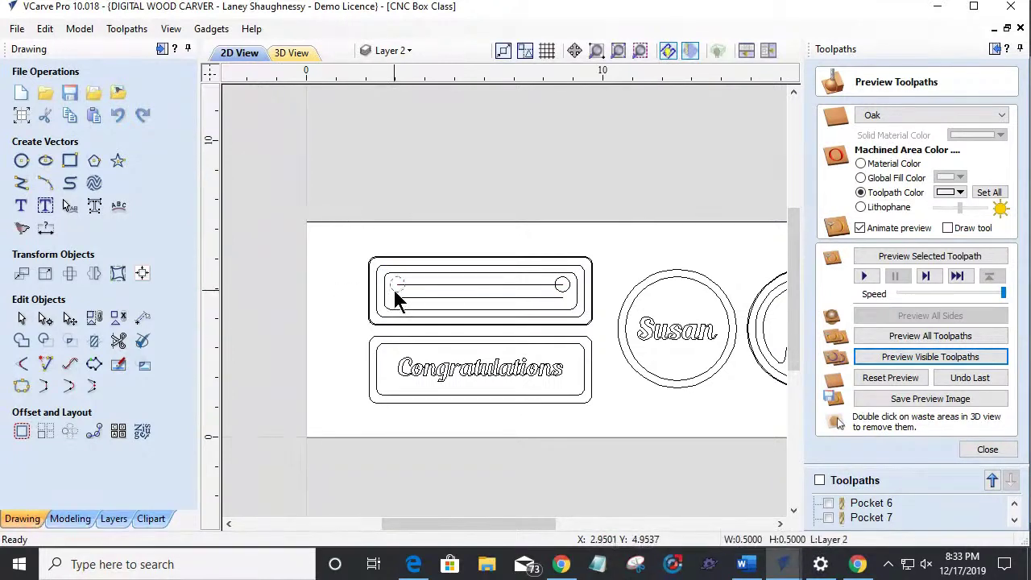
pyautogui.moveTo(395, 295); pyautogui.dragTo(563, 295)
pyautogui.scroll(3, 516, 304)
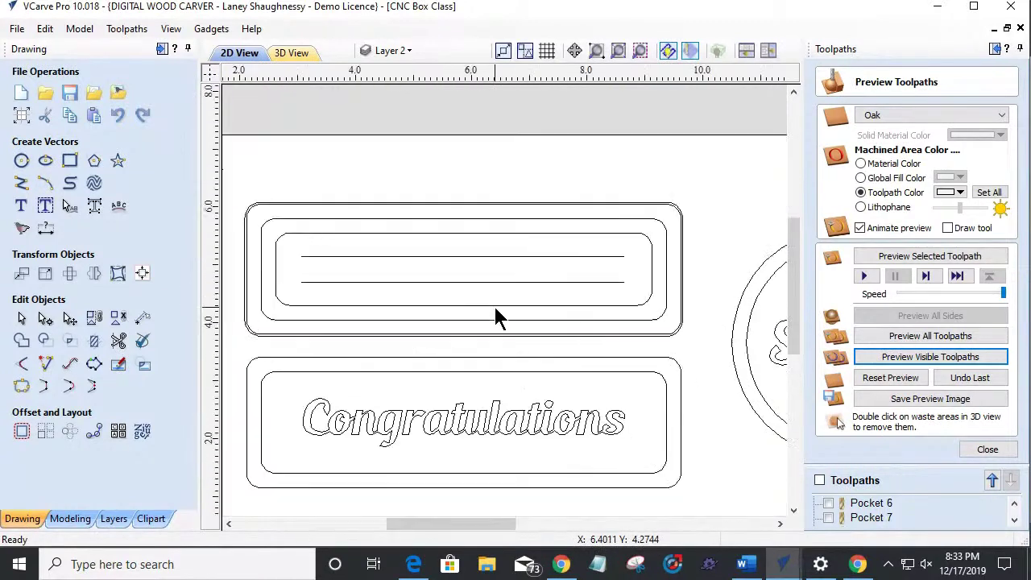
# Step: Calculate a pocket toolpath on the innermost rounded outline with a cut depth of 0.25 inch, and reset the 3D preview
pyautogui.click(619, 306)
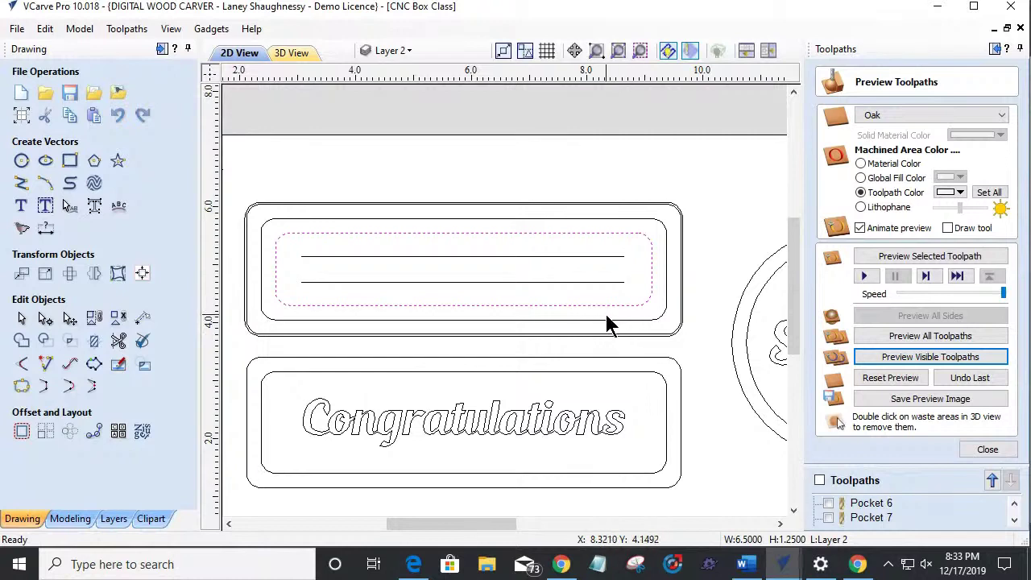
pyautogui.click(987, 450)
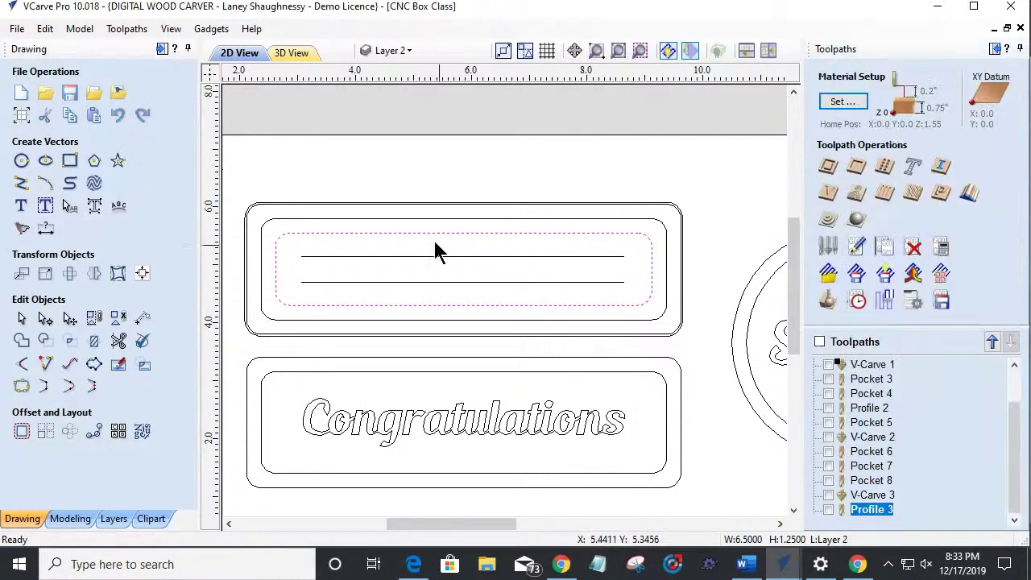
pyautogui.scroll(-2, 314, 242)
pyautogui.scroll(3, 384, 239)
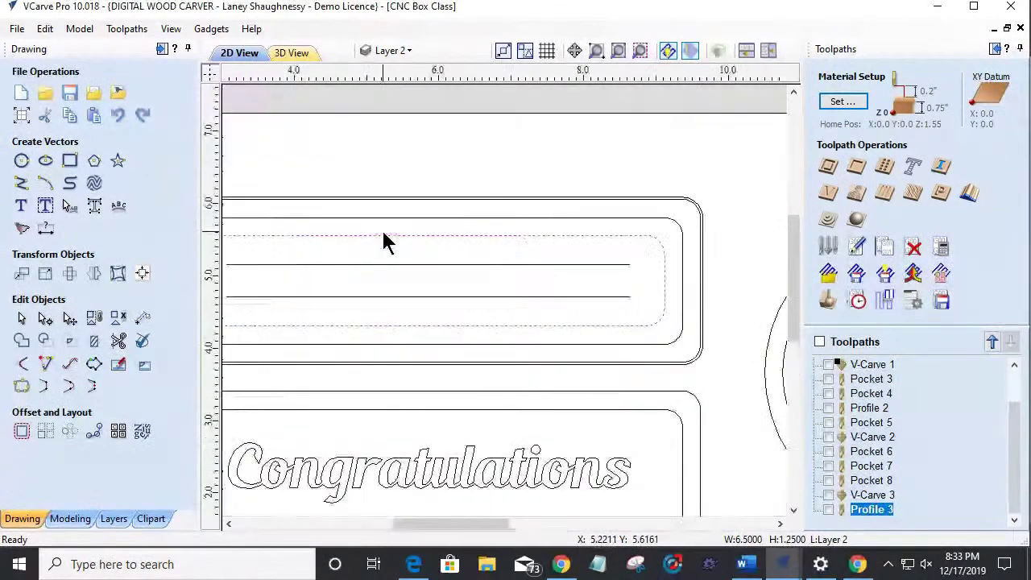
pyautogui.scroll(-3, 385, 242)
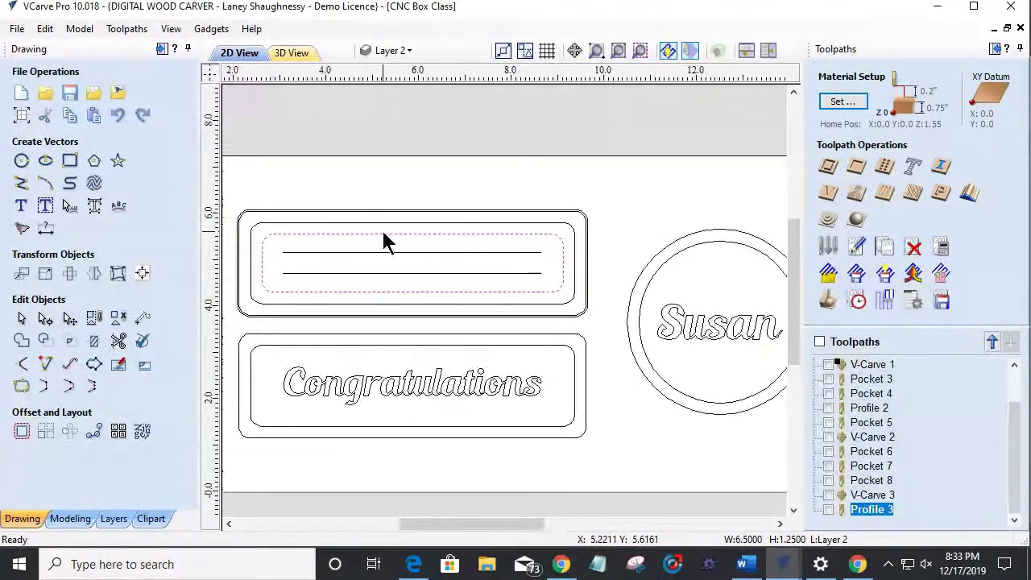
pyautogui.click(854, 169)
pyautogui.press('Tab')
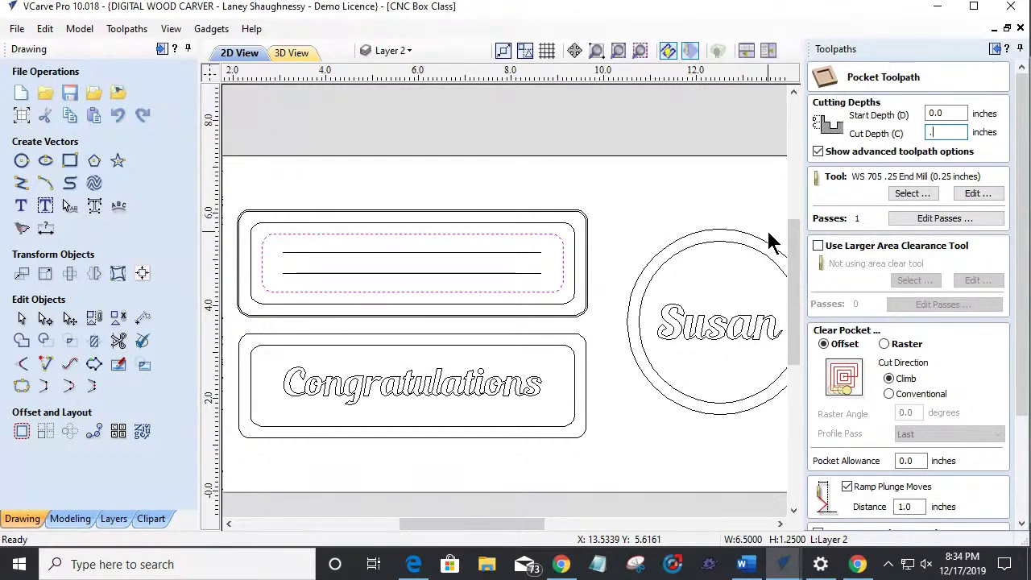
pyautogui.write('2')
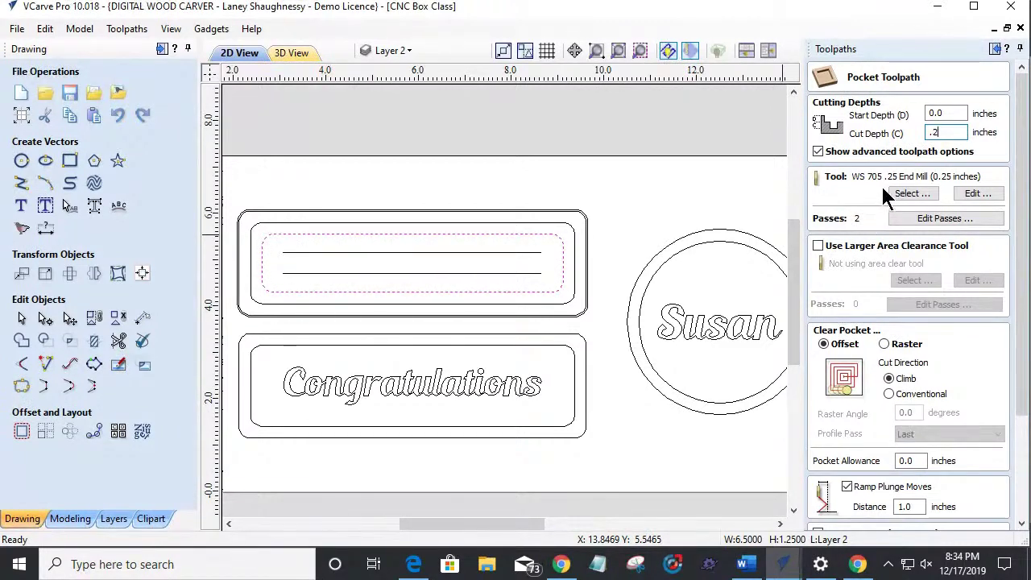
pyautogui.write('5')
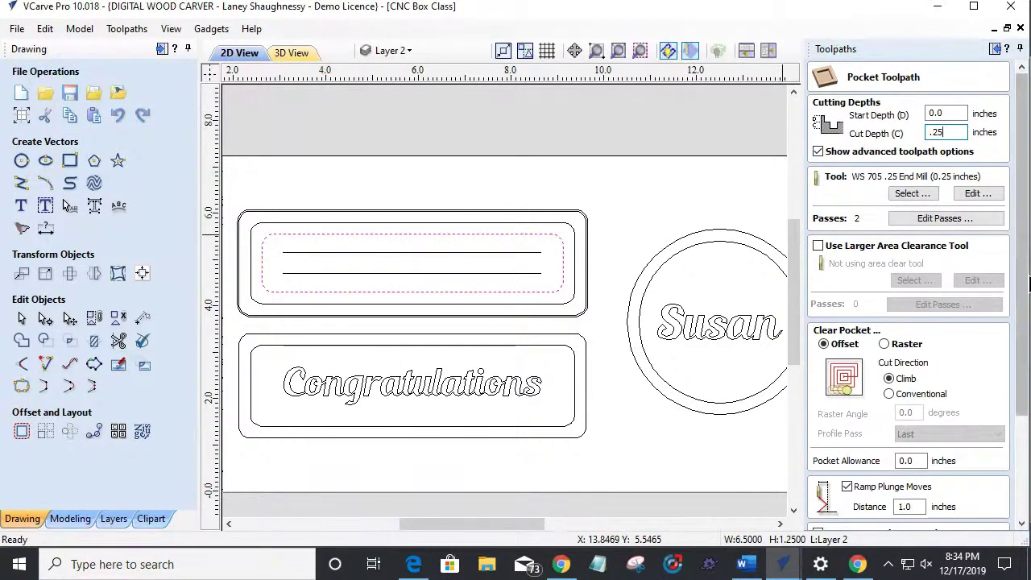
pyautogui.scroll(-3, 1020, 287)
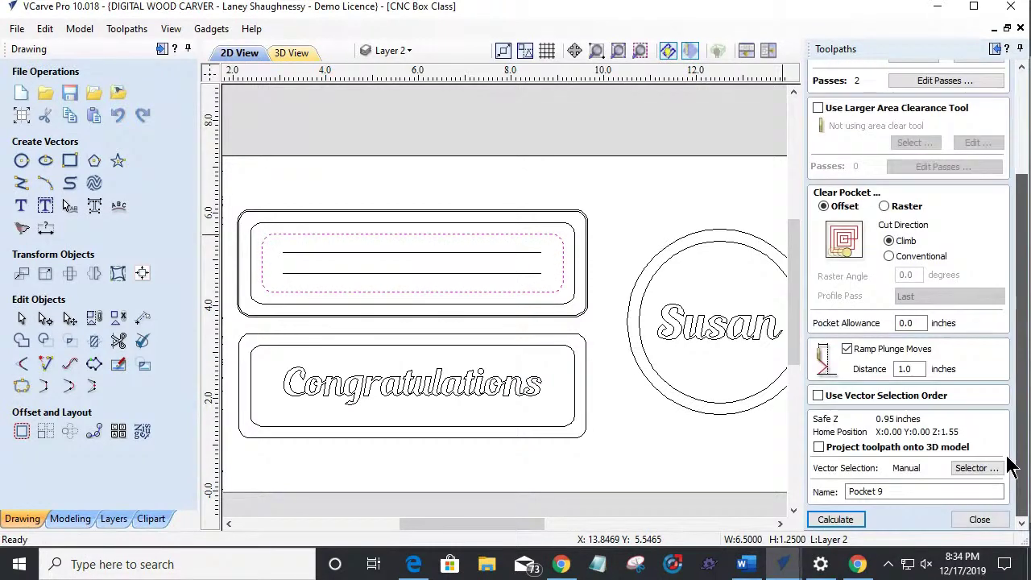
pyautogui.click(836, 521)
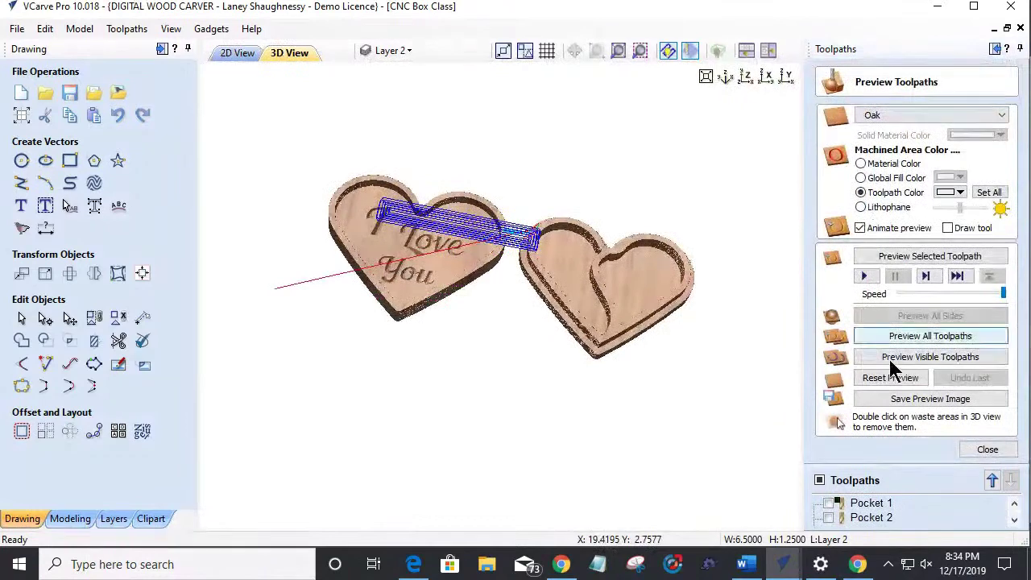
pyautogui.click(891, 376)
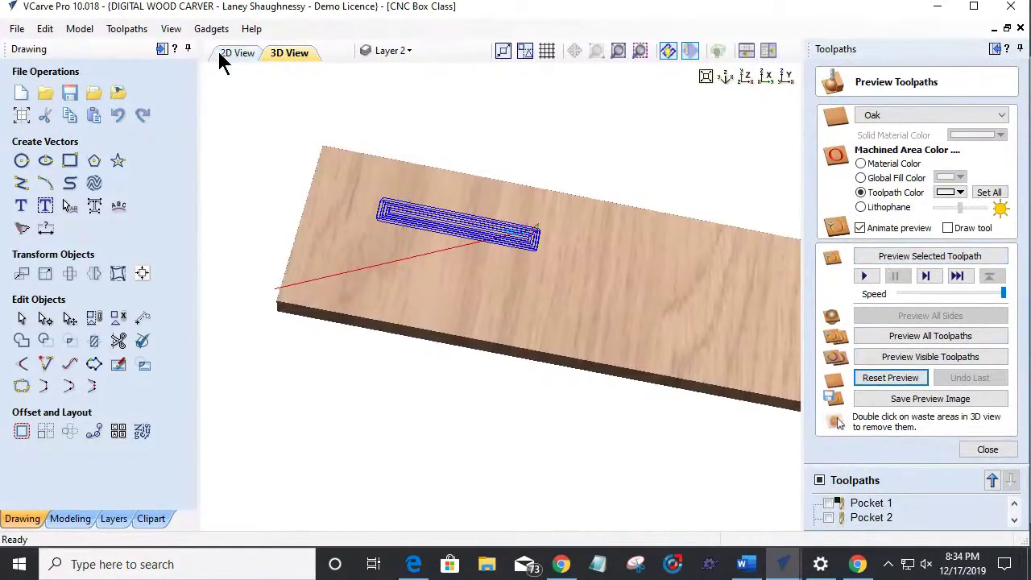
pyautogui.click(224, 55)
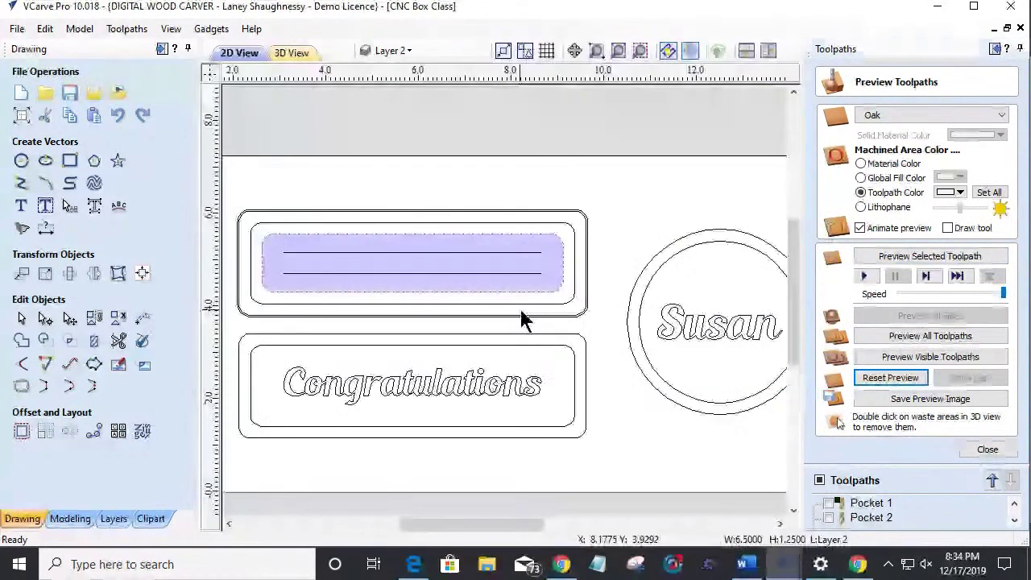
# Step: Calculate a pocket toolpath between the second innermost and the outermost rounded outlines with a cut depth of 0.375 inch
pyautogui.click(296, 222)
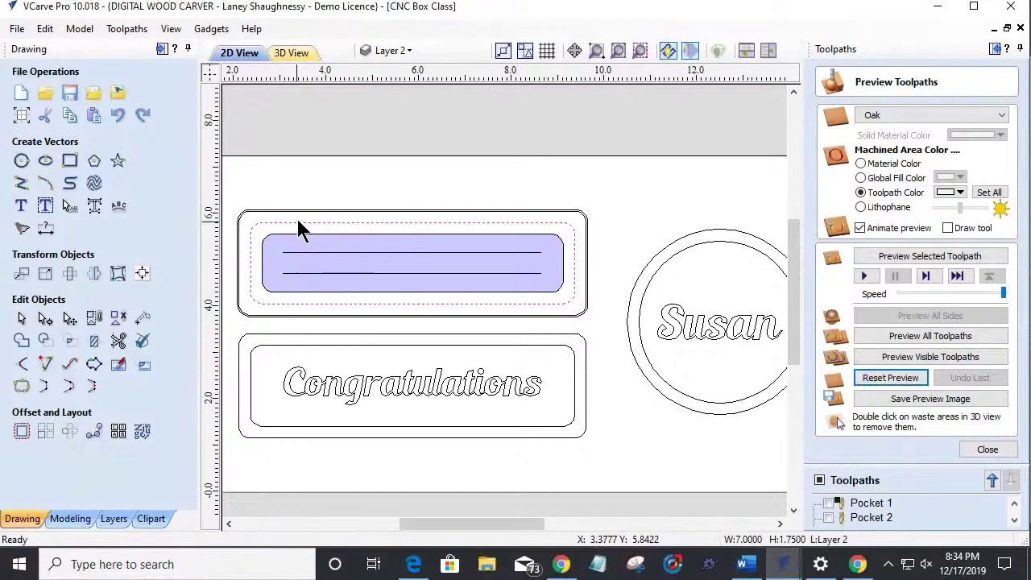
pyautogui.scroll(2, 298, 219)
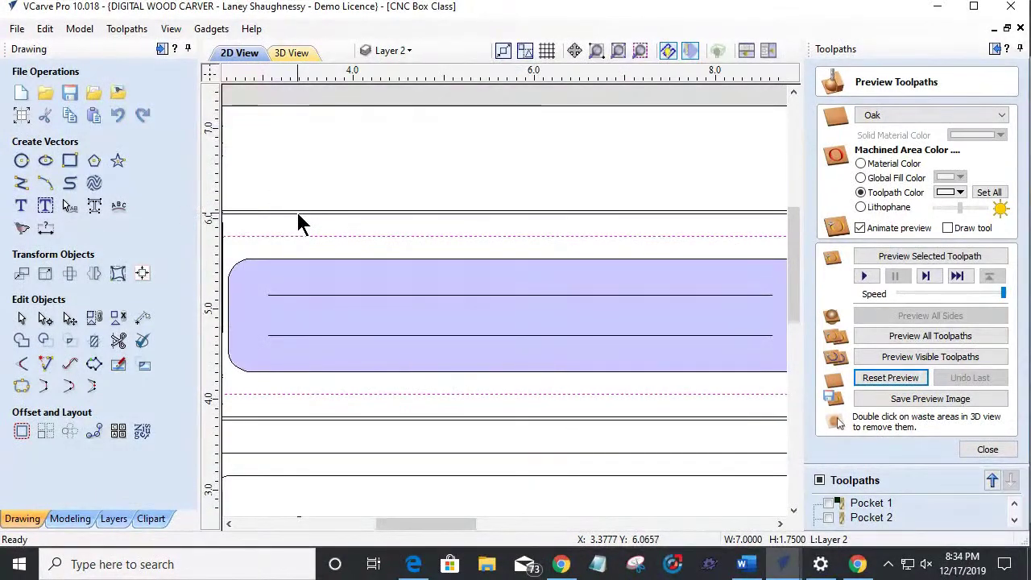
pyautogui.scroll(-2, 536, 221)
pyautogui.keyDown('shift'); pyautogui.click(536, 214); pyautogui.keyUp('shift')
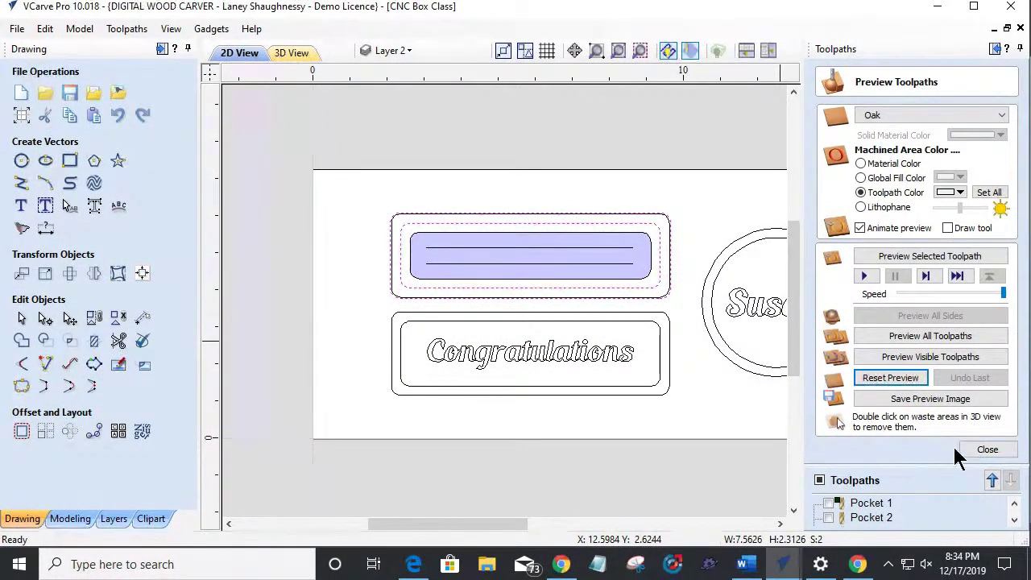
pyautogui.click(989, 449)
pyautogui.click(859, 169)
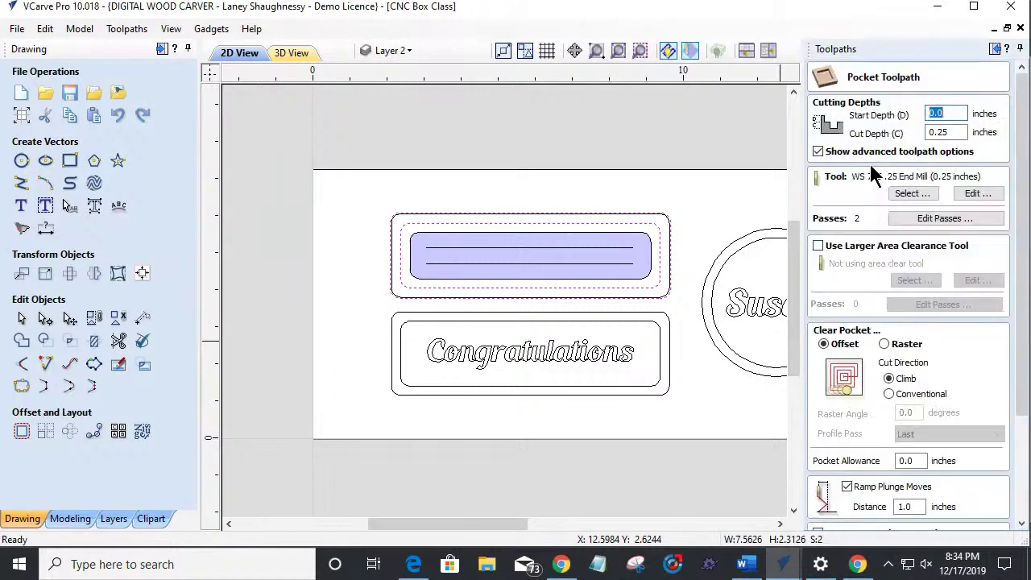
pyautogui.doubleClick(950, 133)
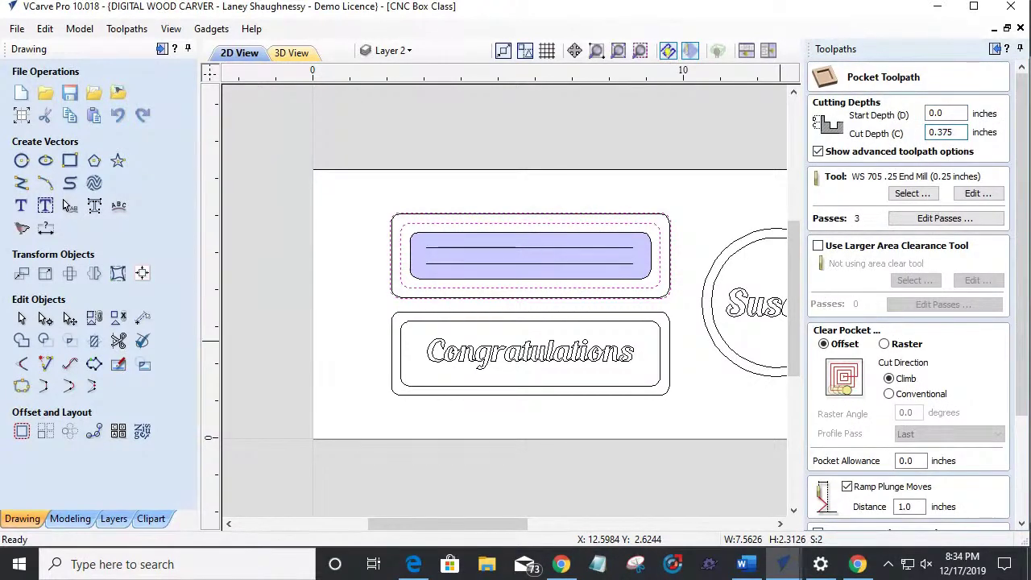
pyautogui.moveTo(1022, 402); pyautogui.dragTo(1025, 427)
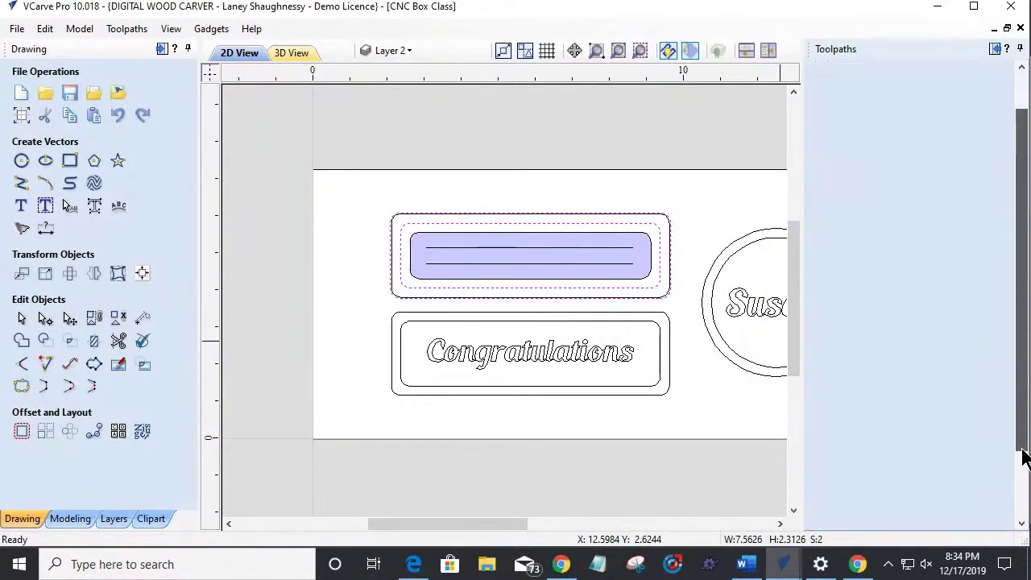
pyautogui.click(841, 514)
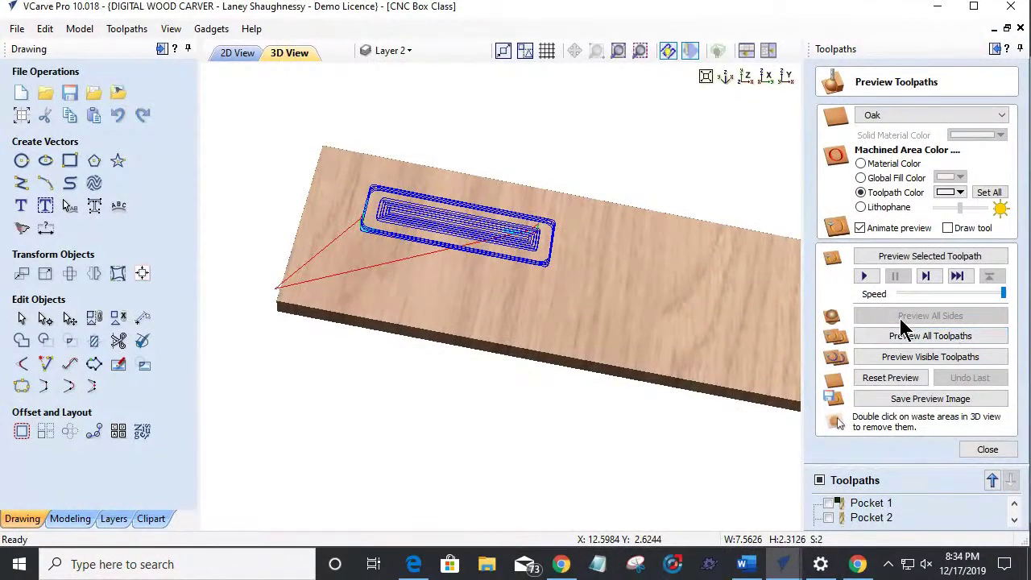
pyautogui.click(902, 335)
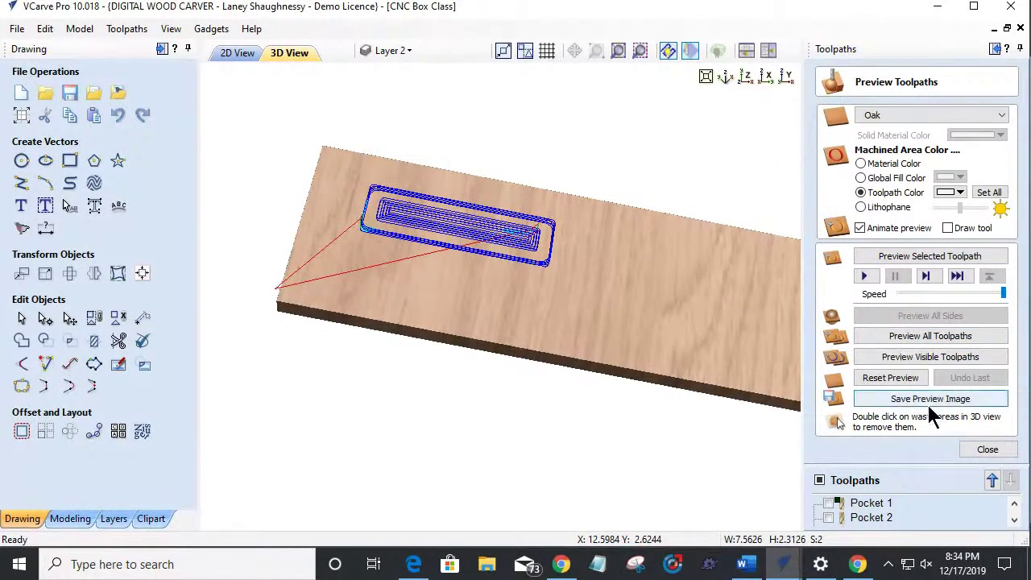
# Step: Reopen the Pocket 9 toolpath of the inner compartment and set its cut depth to 0.3 inch
pyautogui.click(235, 53)
pyautogui.scroll(-3, 874, 519)
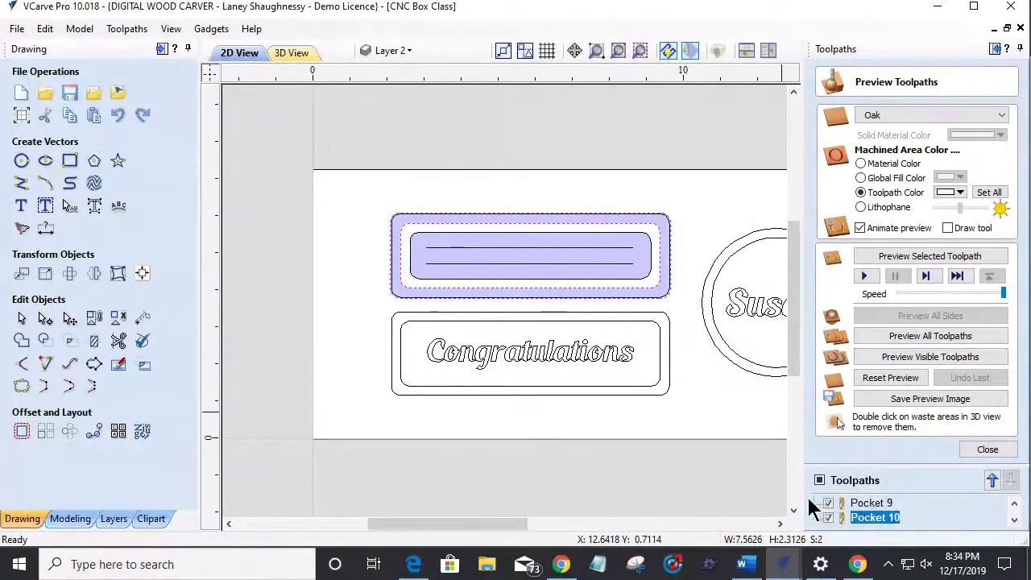
pyautogui.click(872, 503)
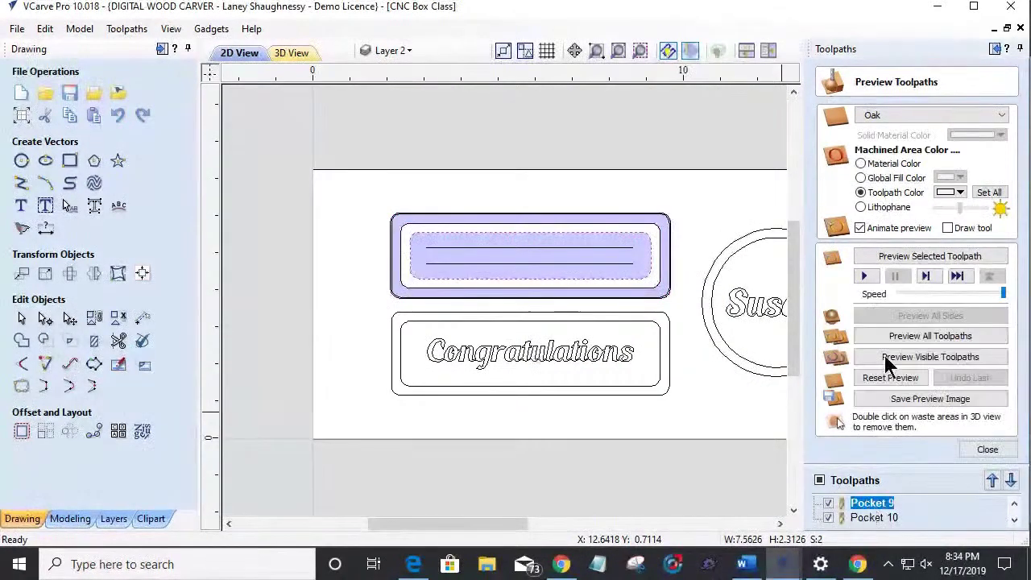
pyautogui.doubleClick(872, 504)
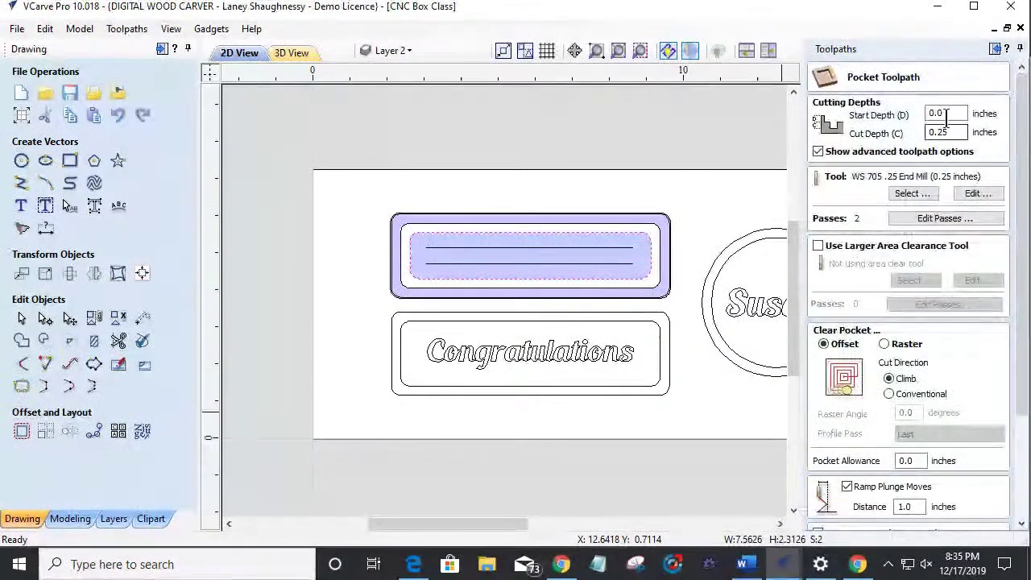
pyautogui.moveTo(937, 133); pyautogui.dragTo(948, 131)
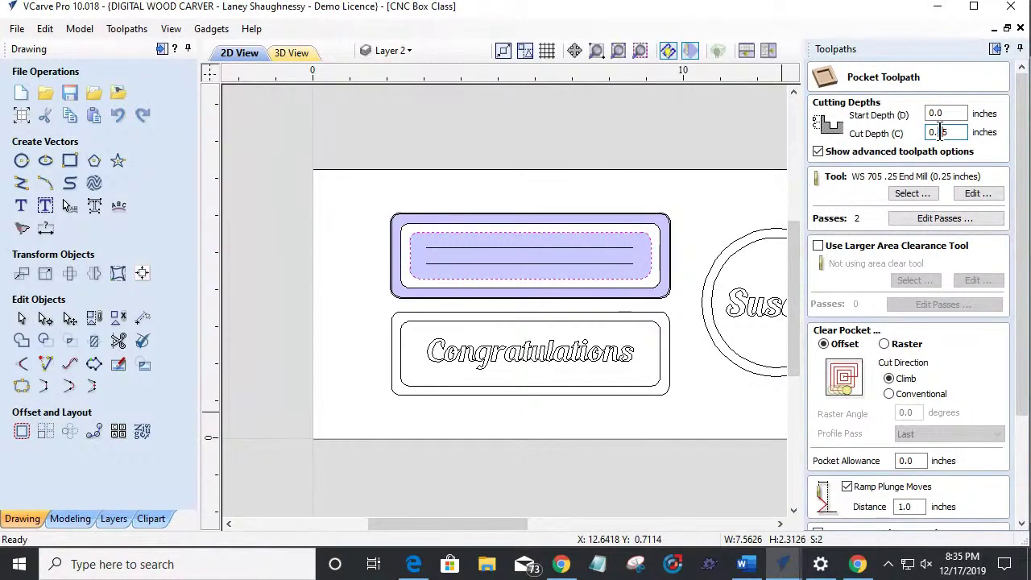
pyautogui.doubleClick(937, 132)
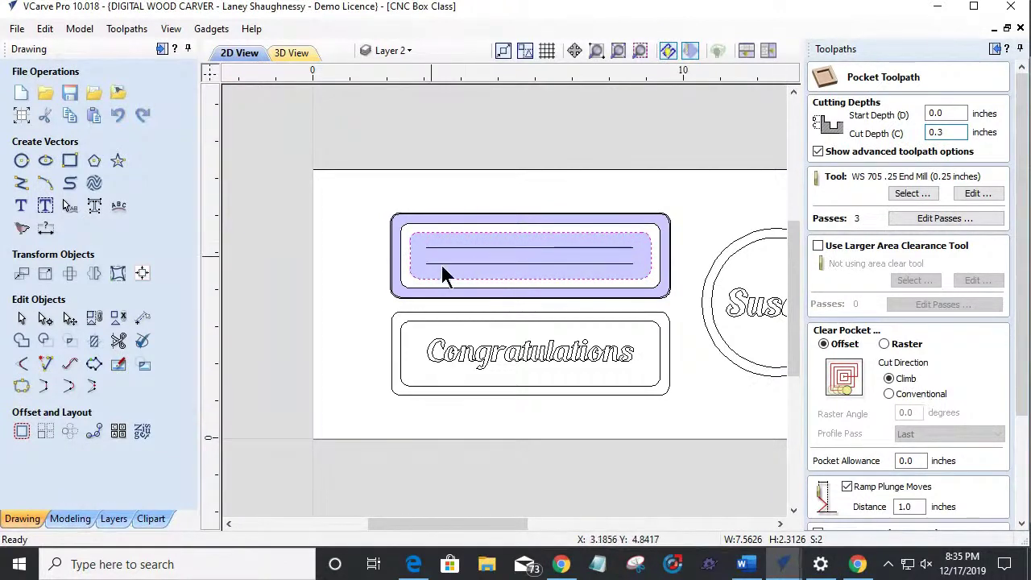
# Step: Recalculate the Pocket 9 toolpath of the inner compartment and return to the 2D view
pyautogui.scroll(-3, 904, 305)
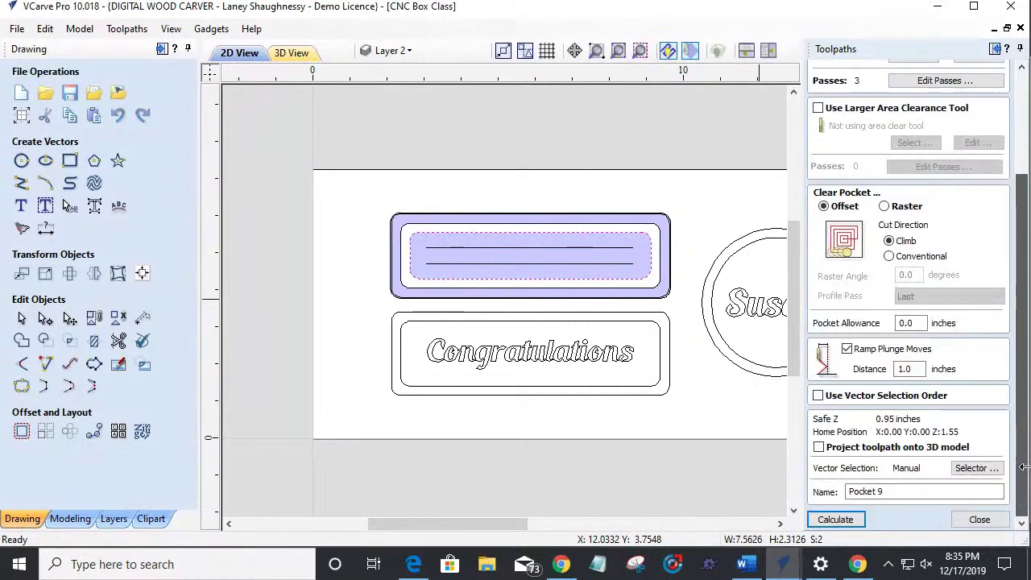
pyautogui.click(849, 516)
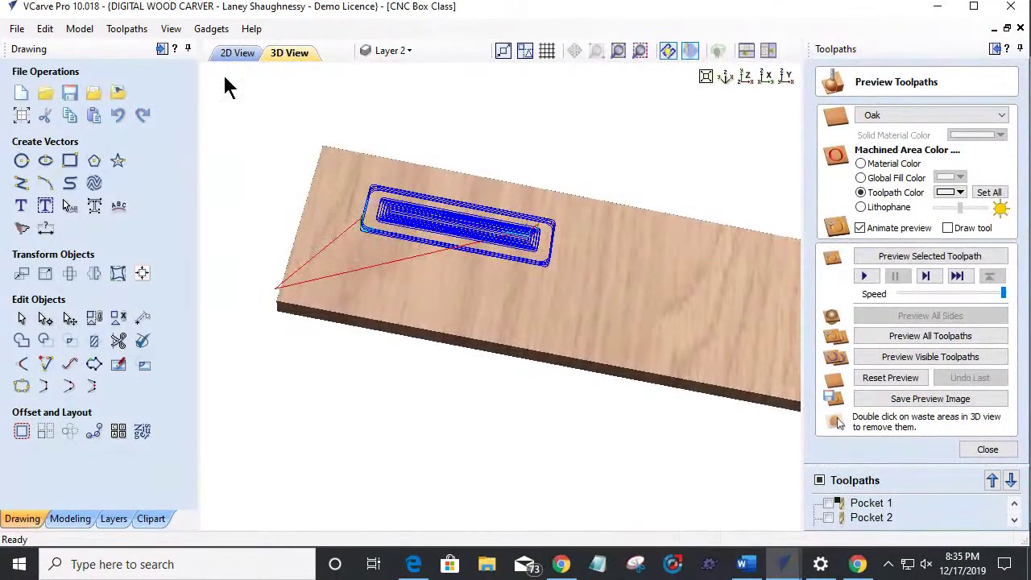
pyautogui.click(237, 54)
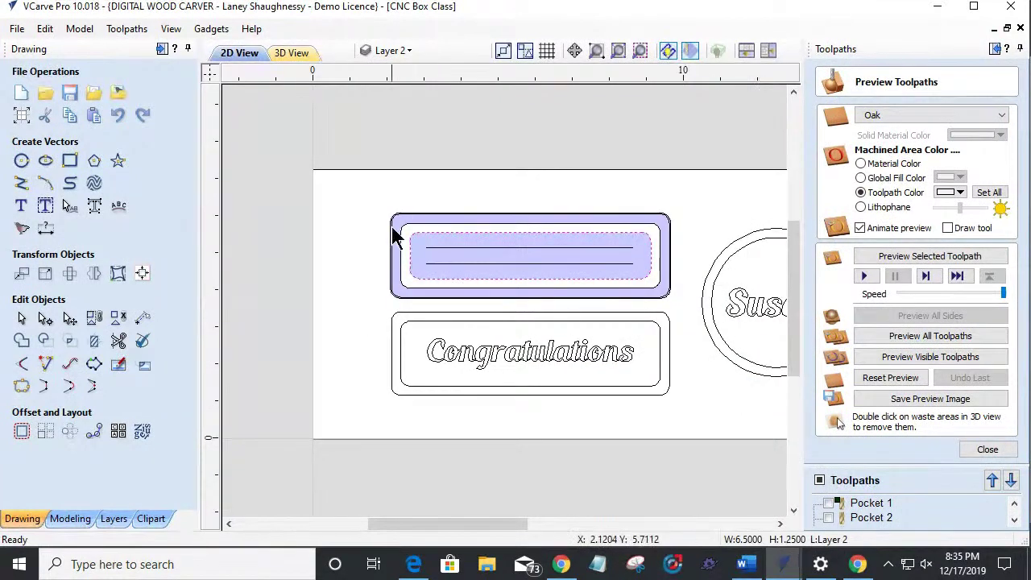
# Step: Calculate an outside profile toolpath 0.75 inch deep on the rounded outline just inside the outermost one, using the 0.25 inch end mill
pyautogui.scroll(4, 397, 228)
pyautogui.click(394, 192)
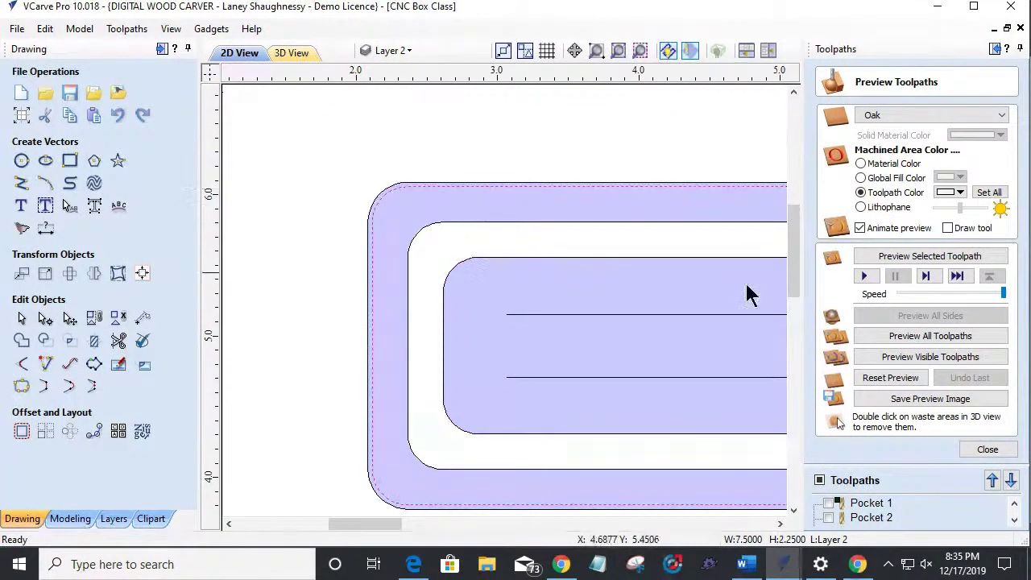
pyautogui.click(988, 449)
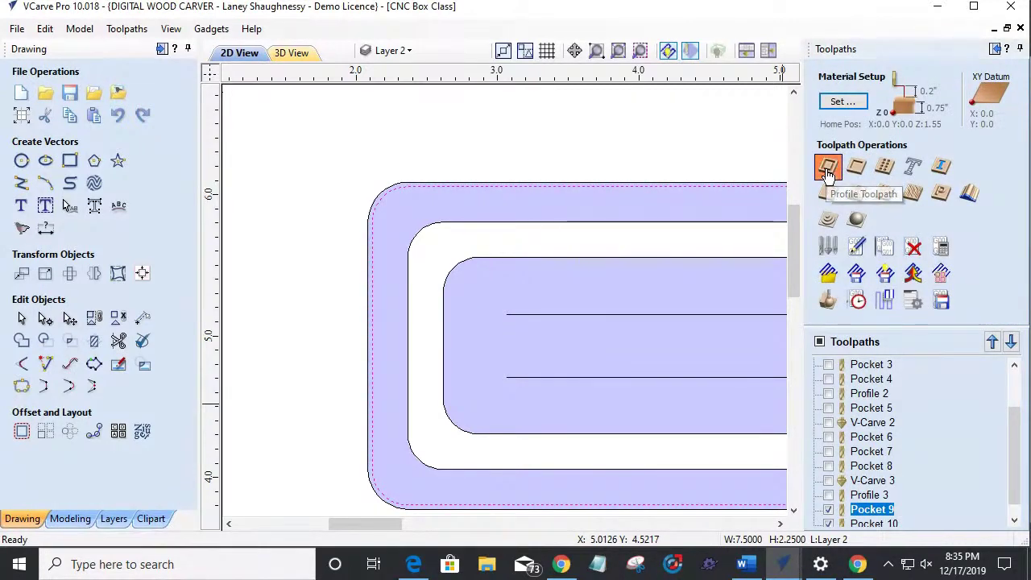
pyautogui.click(830, 171)
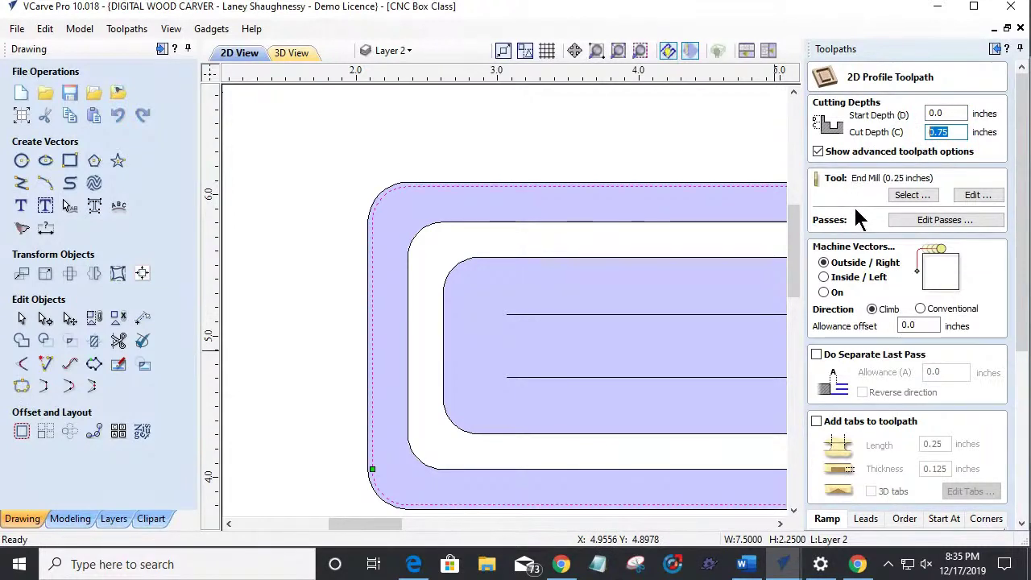
pyautogui.moveTo(1020, 271); pyautogui.dragTo(1019, 437)
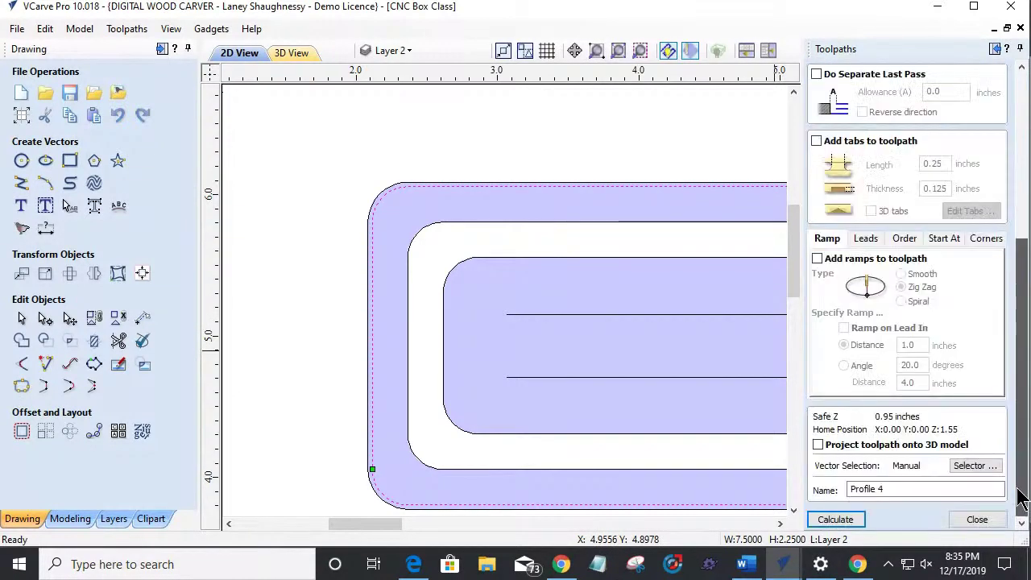
pyautogui.click(851, 517)
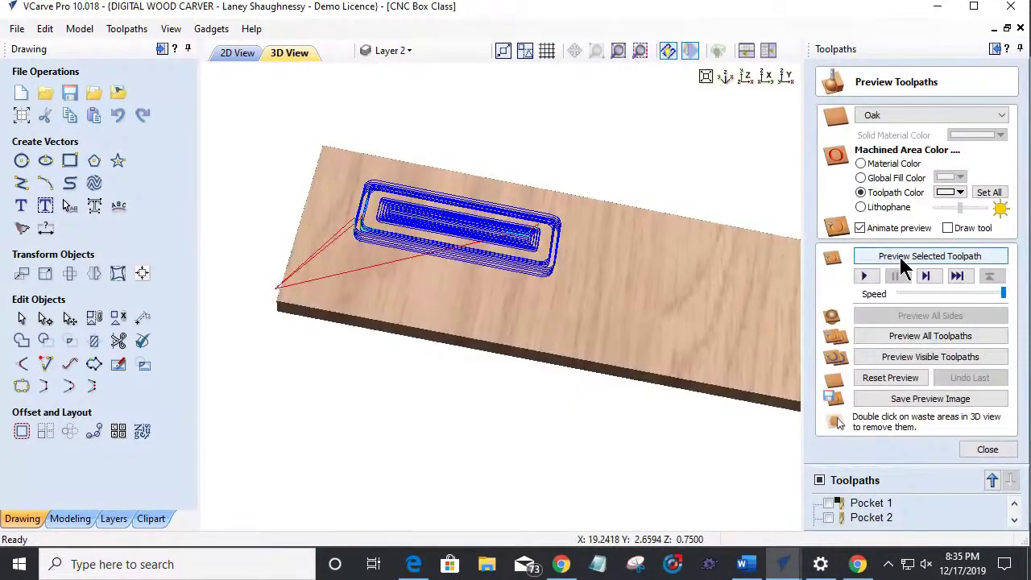
# Step: Preview the visible toolpaths in 3D and remove the waste board around the pencil box part to inspect it
pyautogui.click(891, 362)
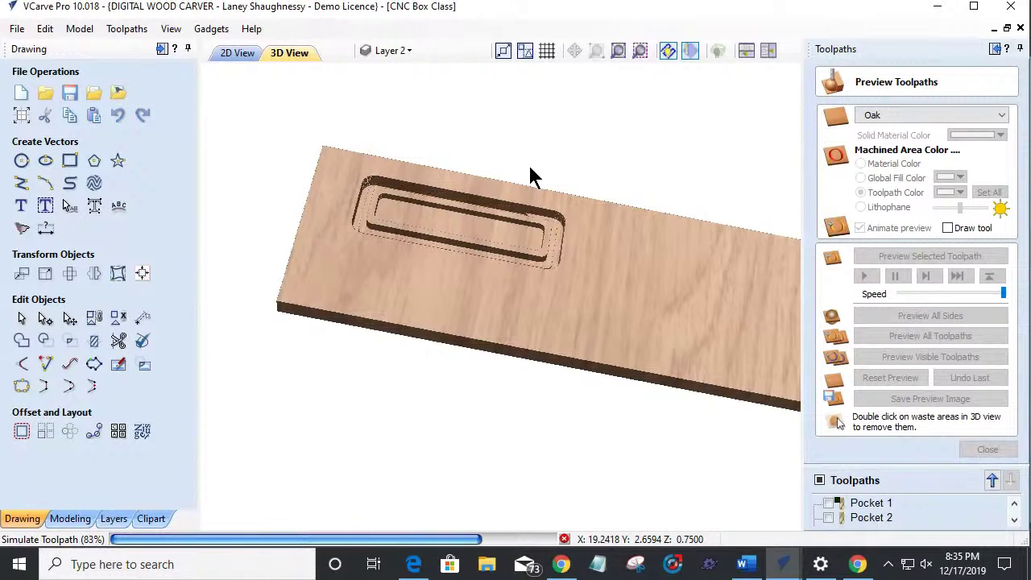
pyautogui.scroll(2, 432, 202)
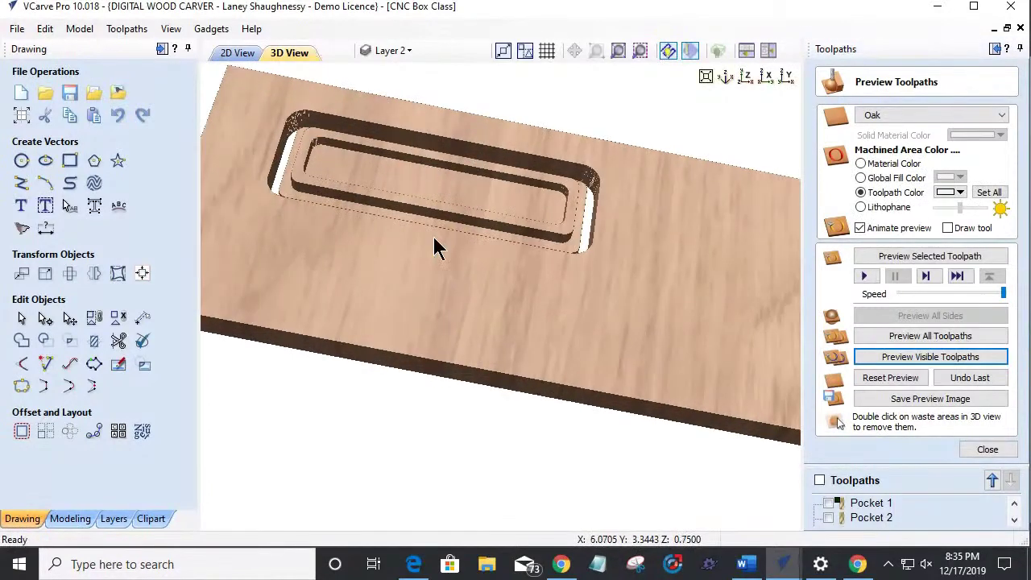
pyautogui.doubleClick(426, 272)
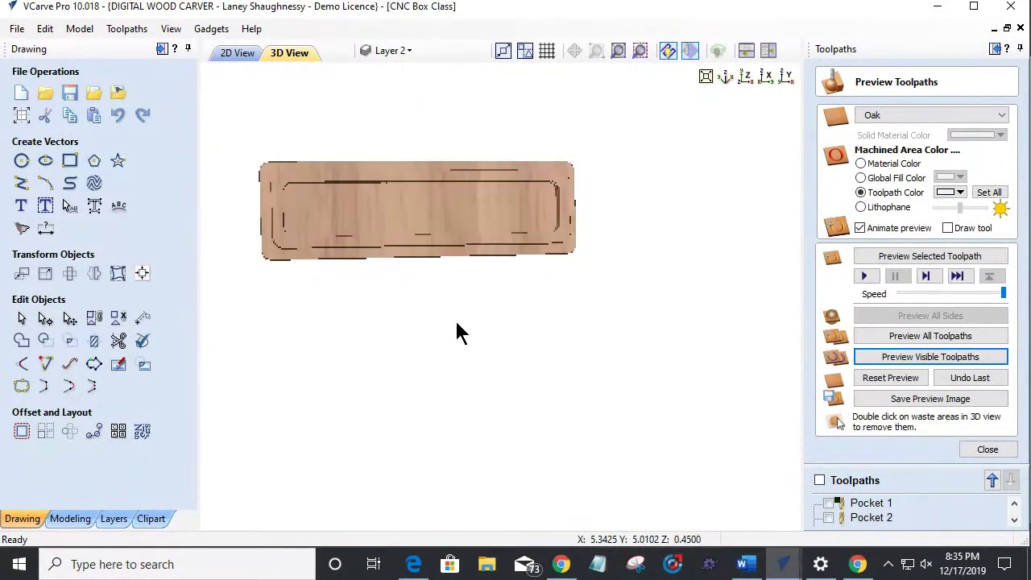
pyautogui.moveTo(441, 262); pyautogui.dragTo(564, 444)
pyautogui.scroll(1, 557, 432)
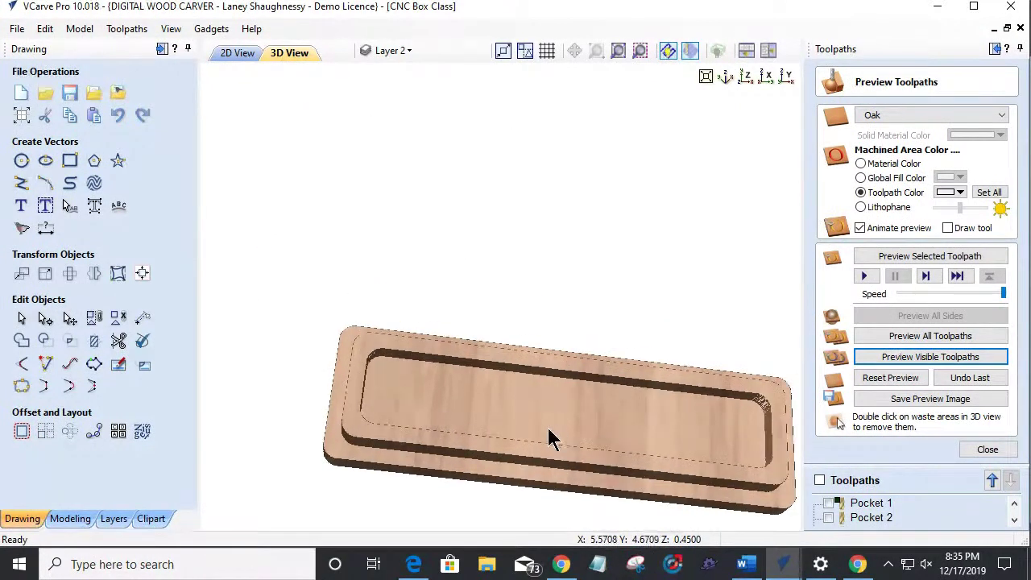
pyautogui.moveTo(551, 439); pyautogui.dragTo(481, 416)
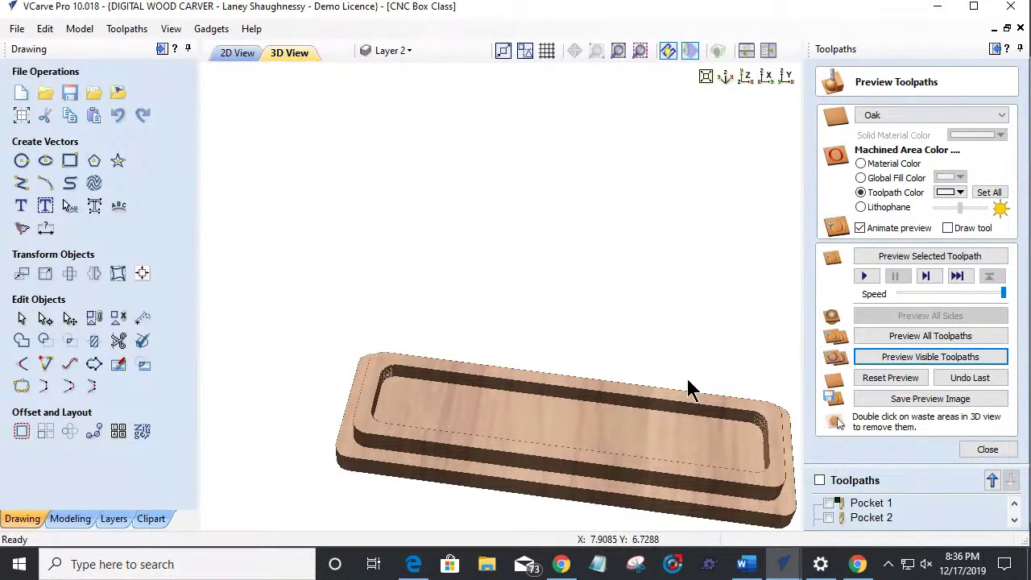
# Step: Set up a profile toolpath on both flute lines with a start depth of 0.3 inch and a cut depth of 0.25 inch
pyautogui.click(255, 53)
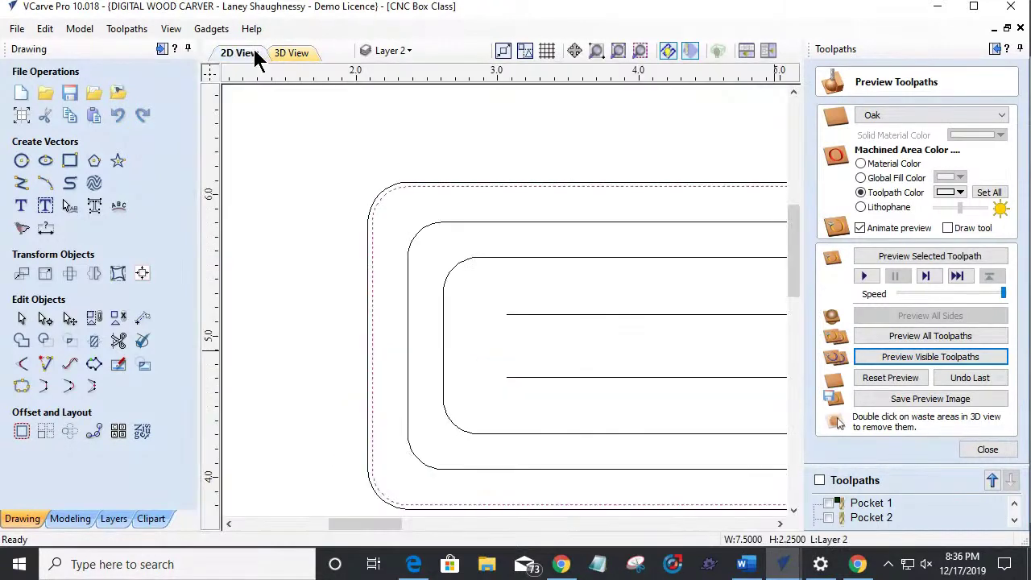
pyautogui.moveTo(539, 380); pyautogui.dragTo(506, 309)
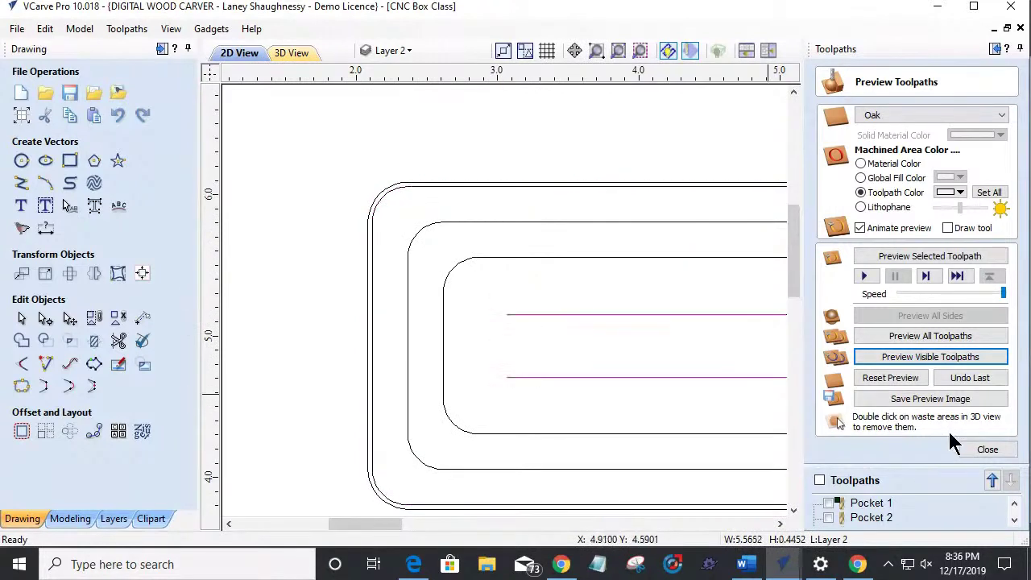
pyautogui.click(987, 449)
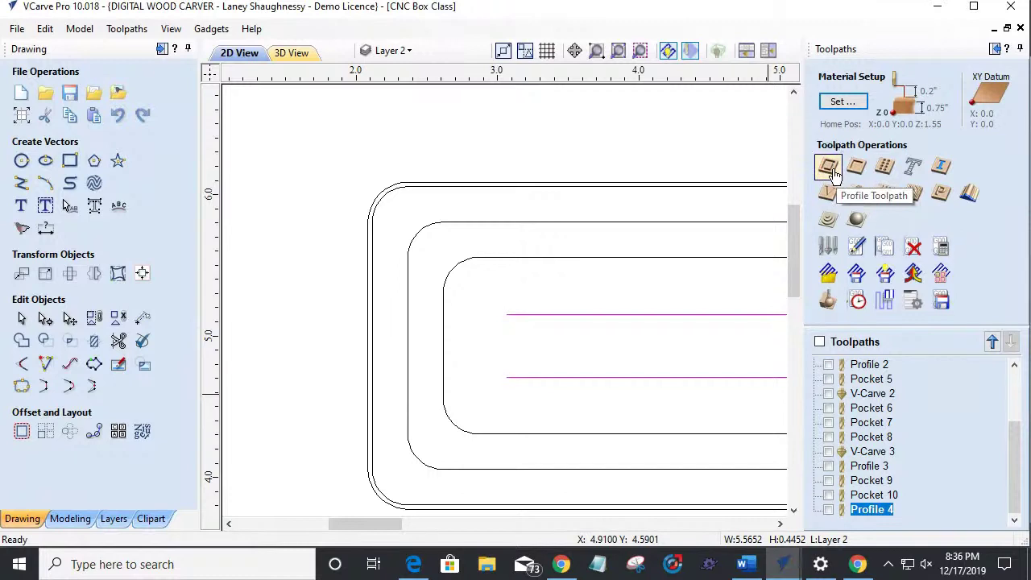
pyautogui.click(829, 168)
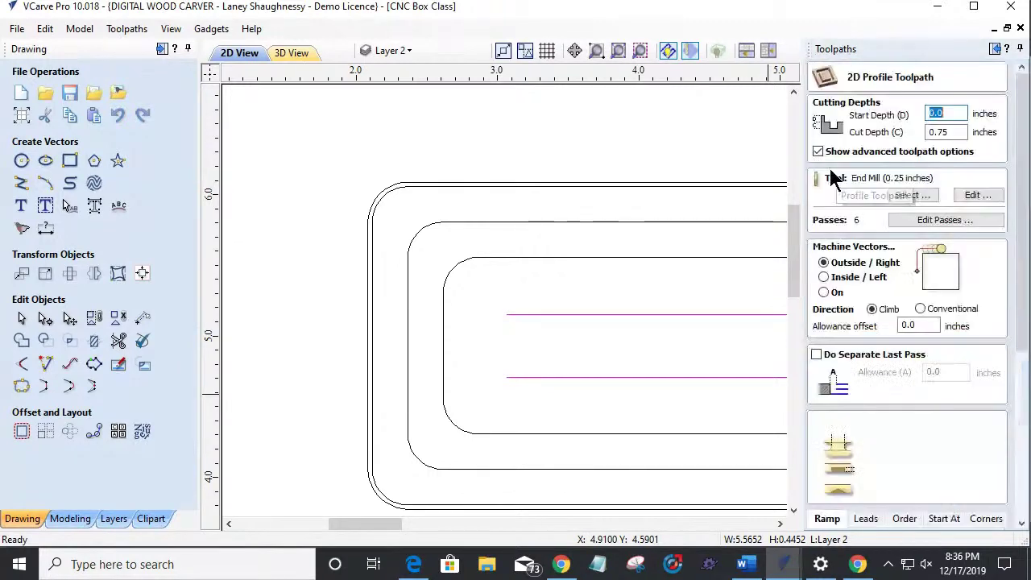
pyautogui.click(939, 133)
pyautogui.click(950, 113)
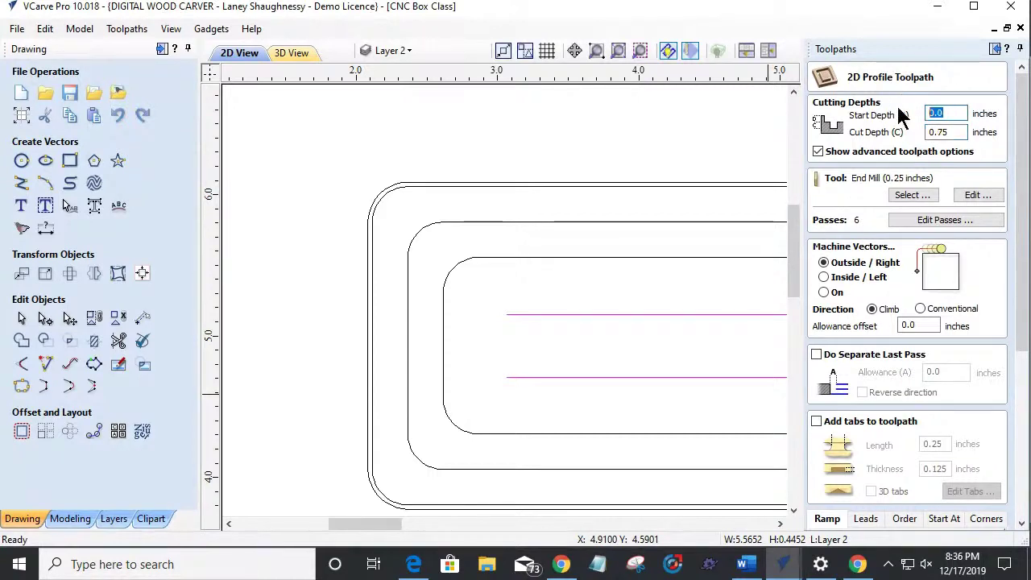
pyautogui.write('.3')
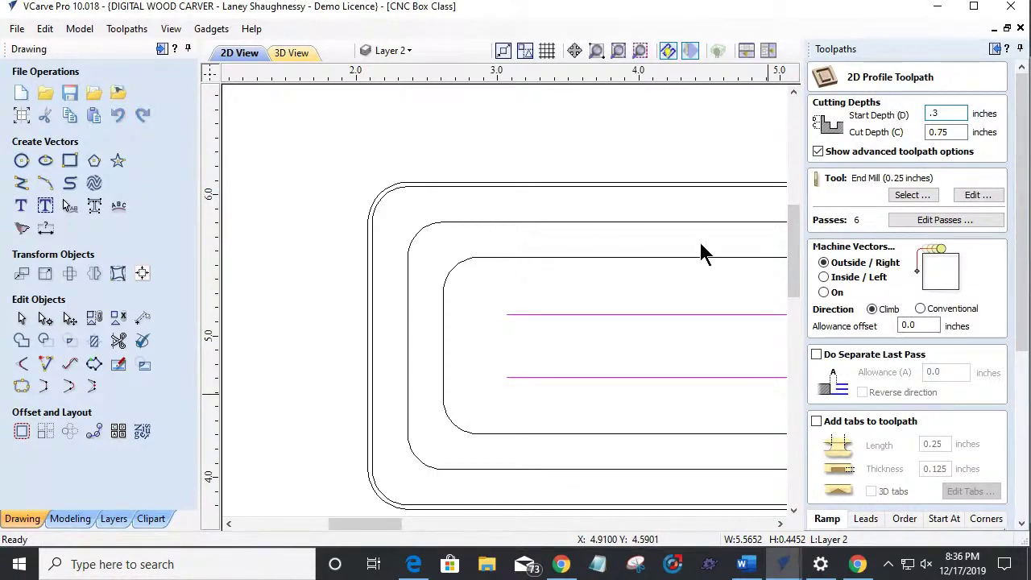
pyautogui.click(947, 133)
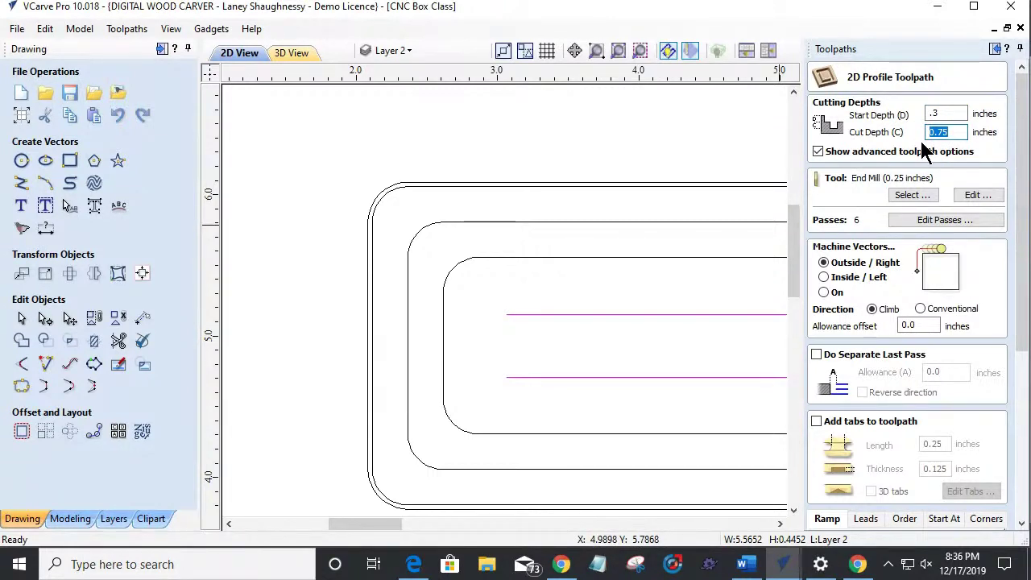
pyautogui.write('.2')
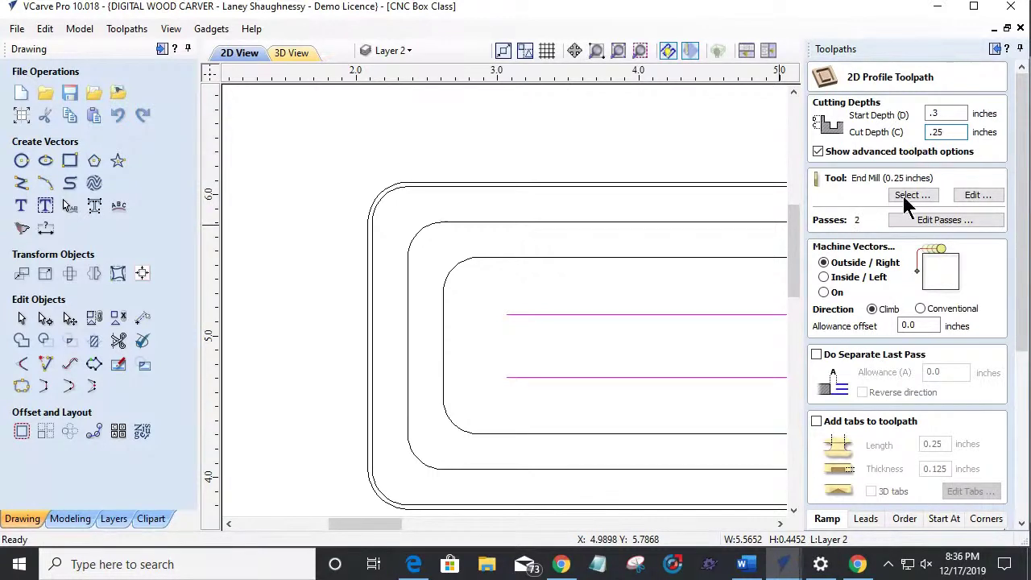
# Step: Calculate the flute profile toolpath on the vectors with the 1/2R Cove Bit- 1inches Dia tool
pyautogui.click(897, 197)
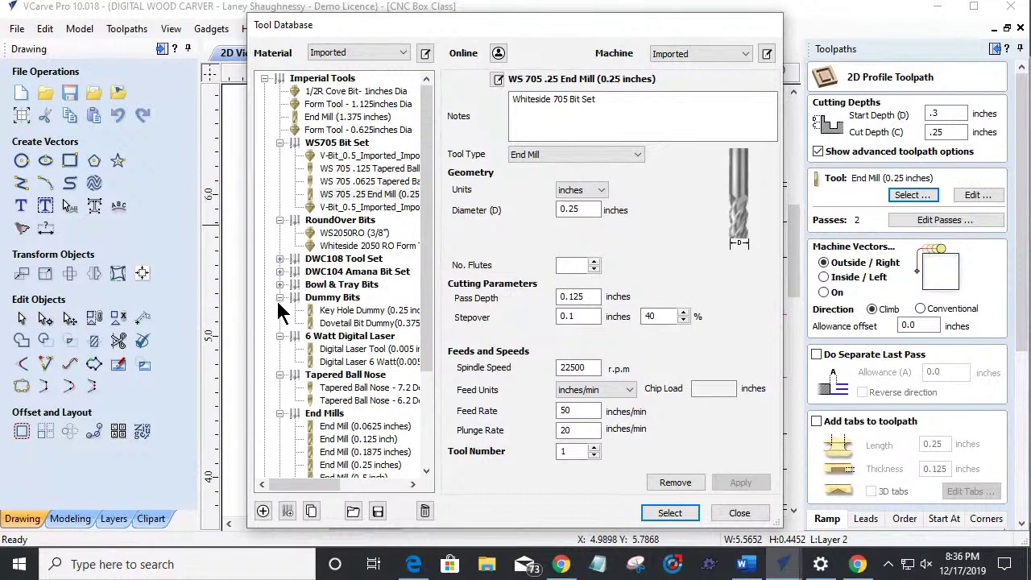
pyautogui.click(331, 92)
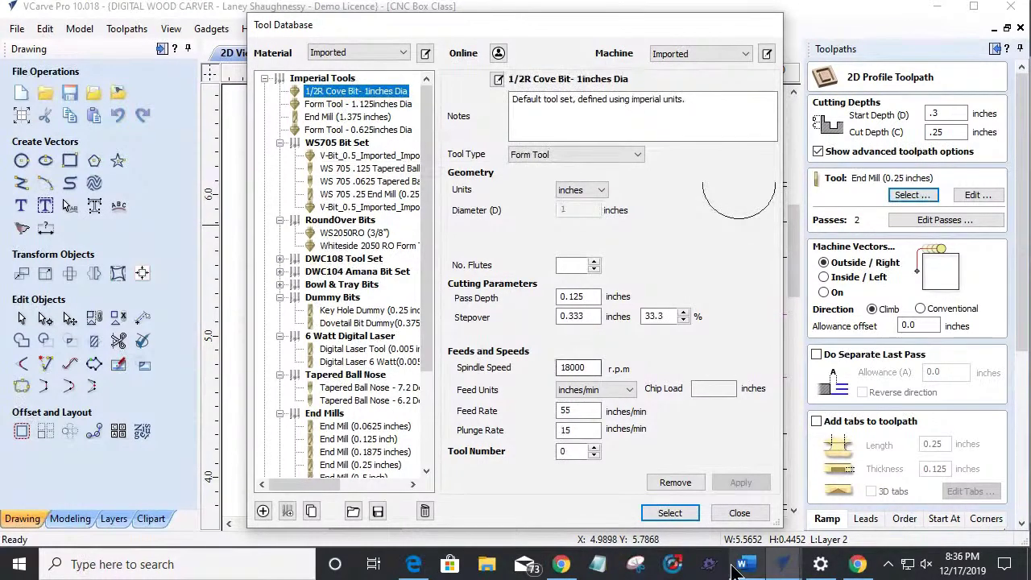
pyautogui.click(668, 513)
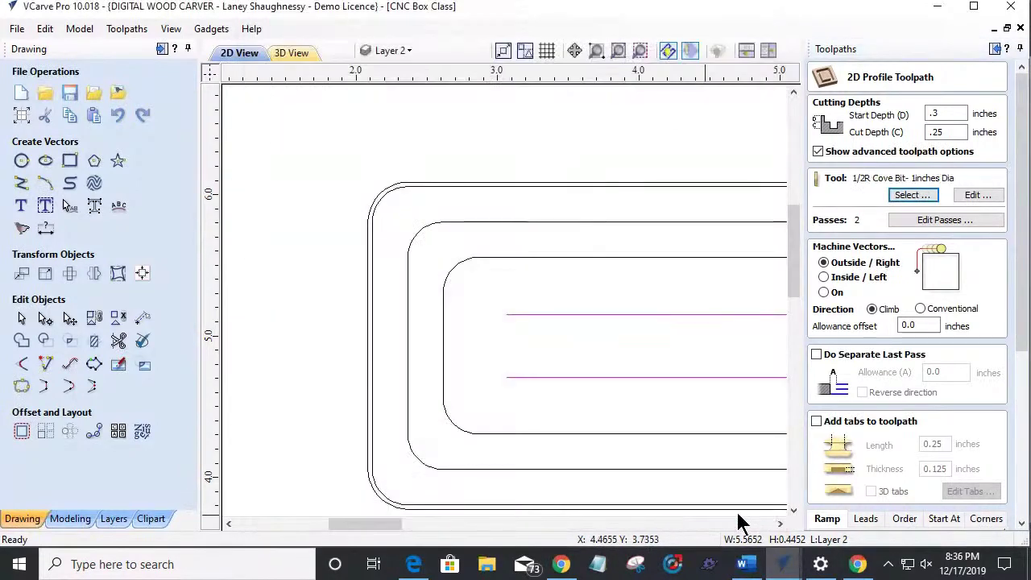
pyautogui.click(824, 290)
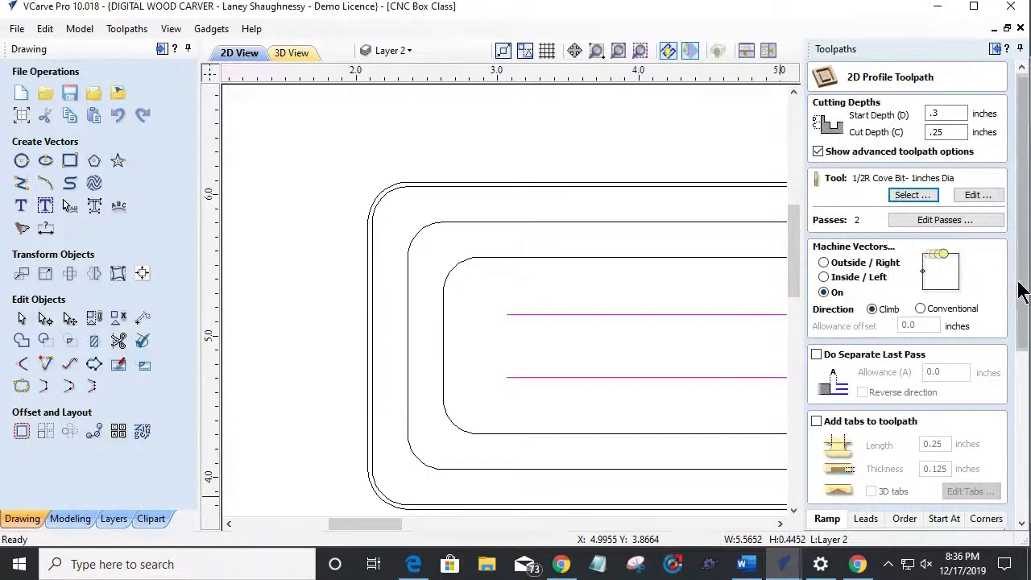
pyautogui.scroll(-5, 1019, 290)
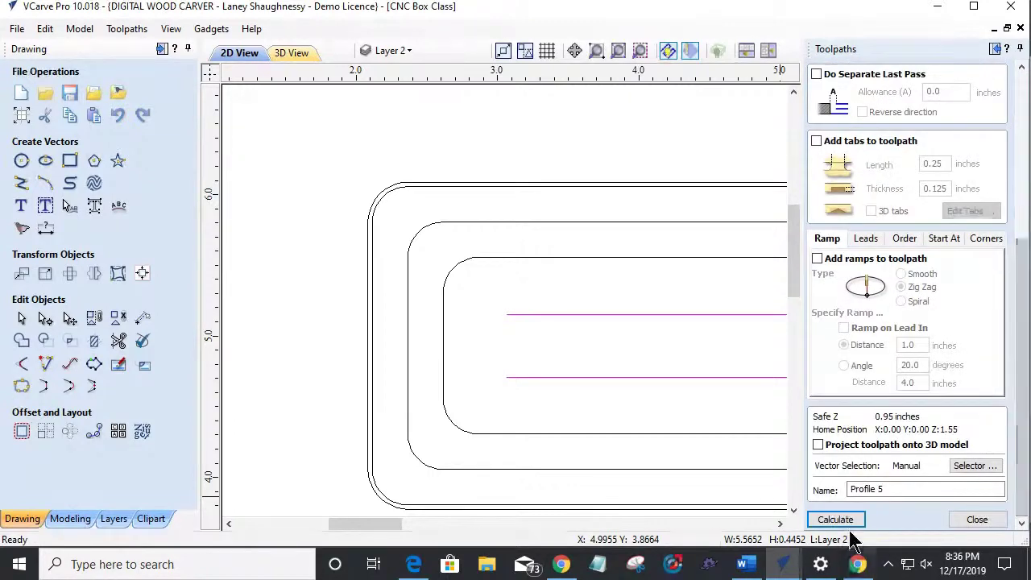
pyautogui.click(845, 522)
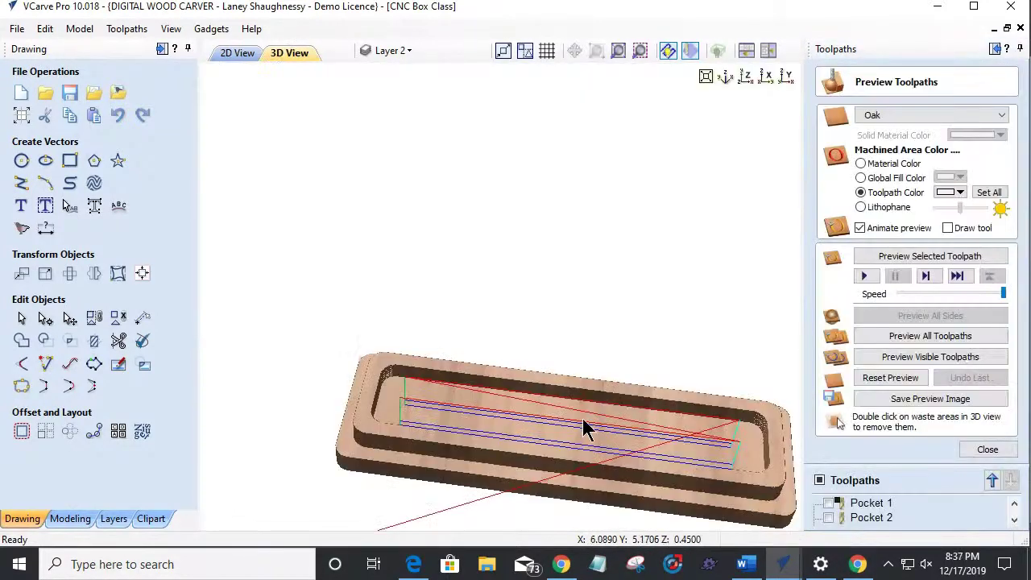
# Step: Preview the selected flute toolpath in 3D and reset the preview
pyautogui.moveTo(640, 456); pyautogui.dragTo(617, 494)
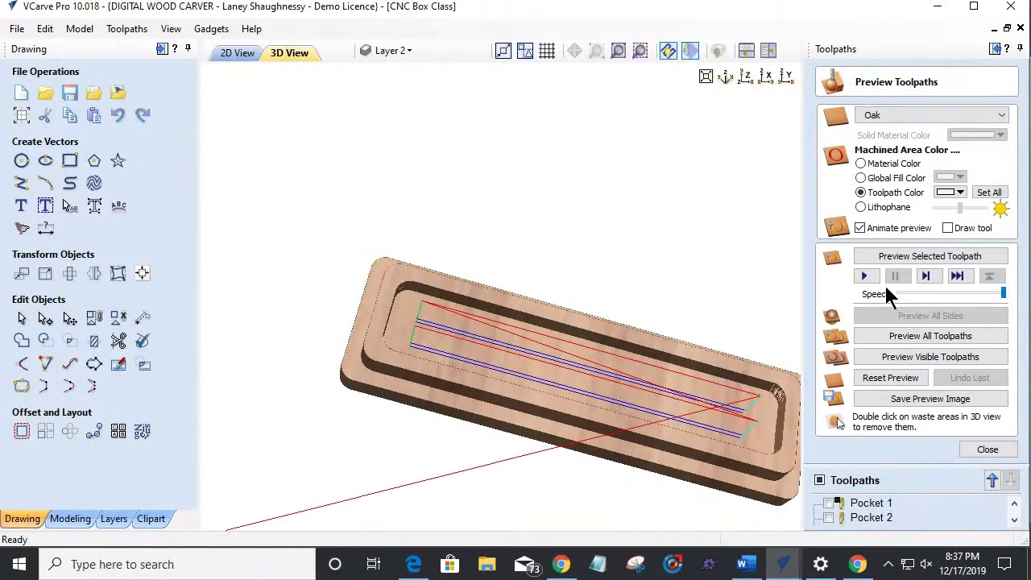
pyautogui.click(923, 260)
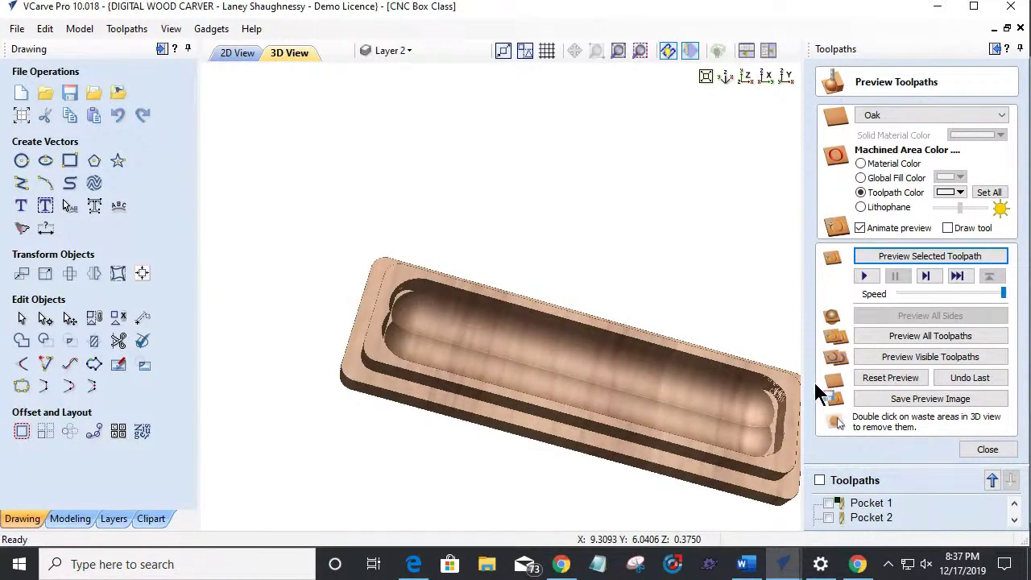
pyautogui.click(884, 377)
# Step: Change the flute profile toolpath's tool to the .375R Box Core - 0.75inches Dia form tool and recalculate it
pyautogui.click(239, 52)
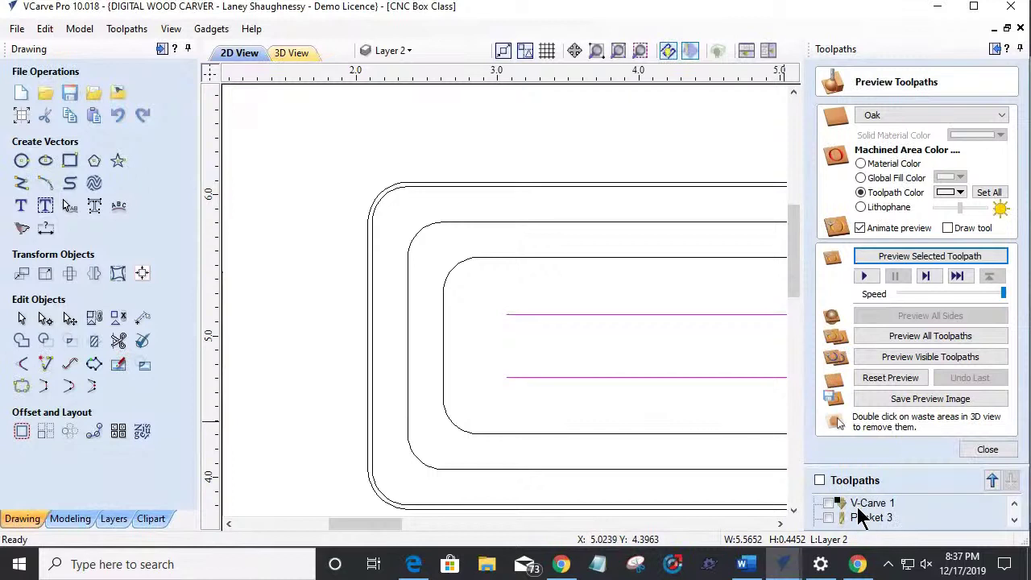
pyautogui.scroll(-5, 857, 506)
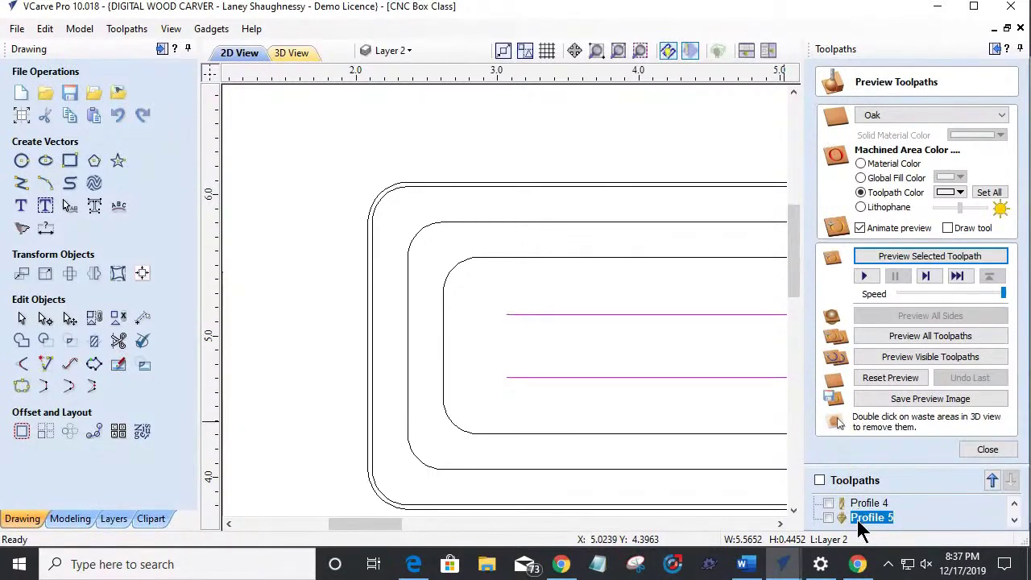
pyautogui.doubleClick(857, 515)
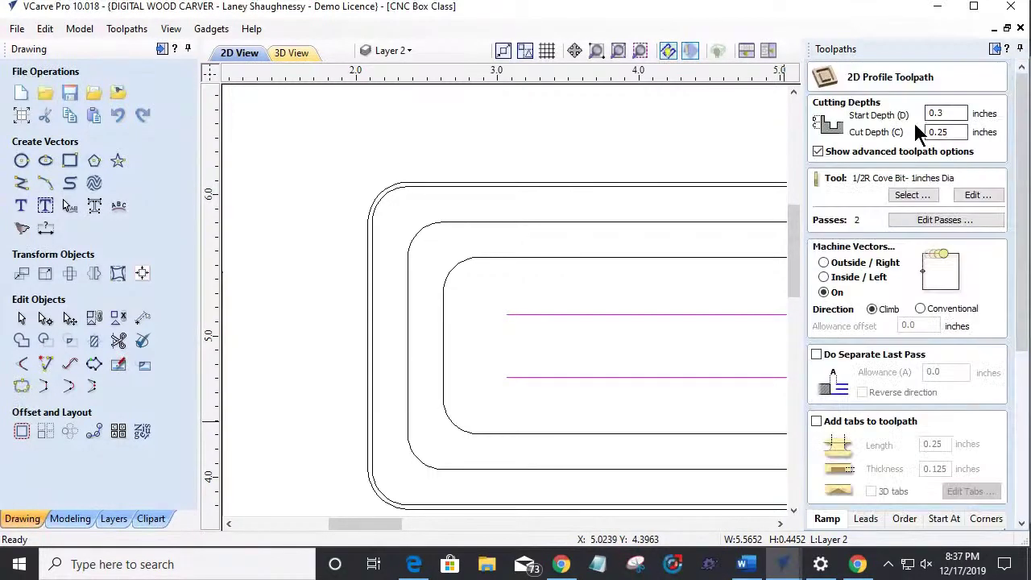
pyautogui.click(906, 193)
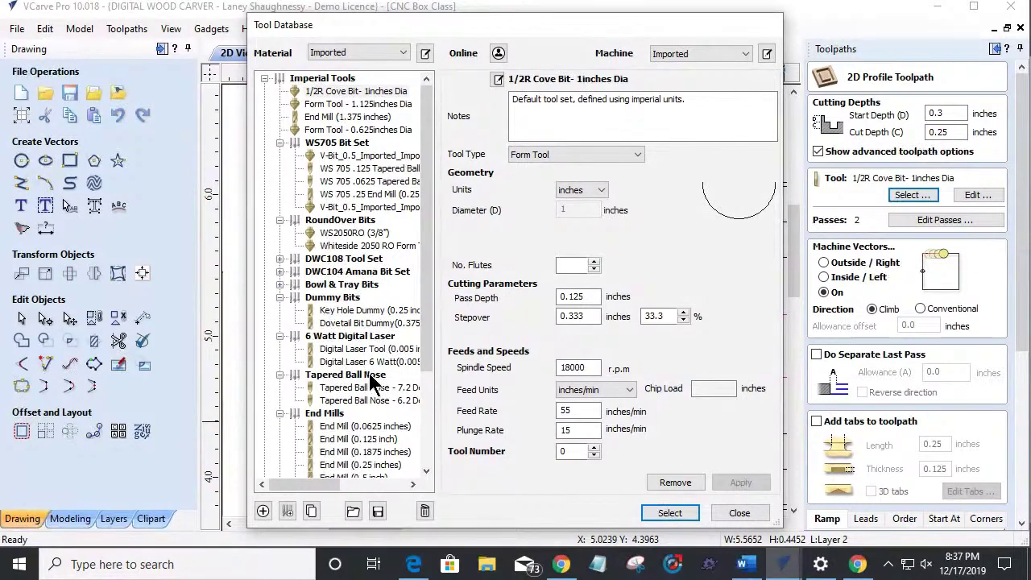
pyautogui.scroll(-4, 372, 382)
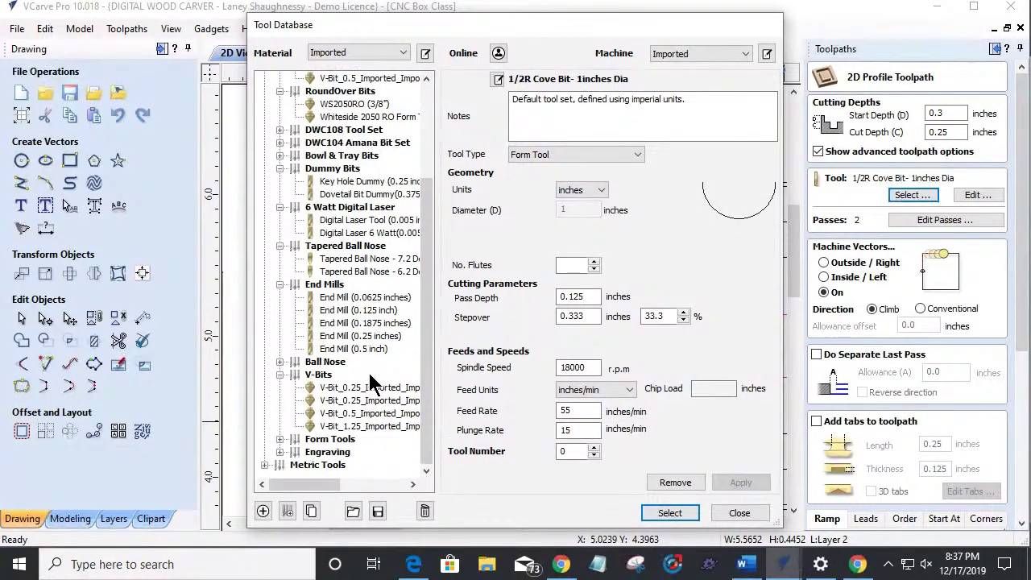
pyautogui.click(280, 362)
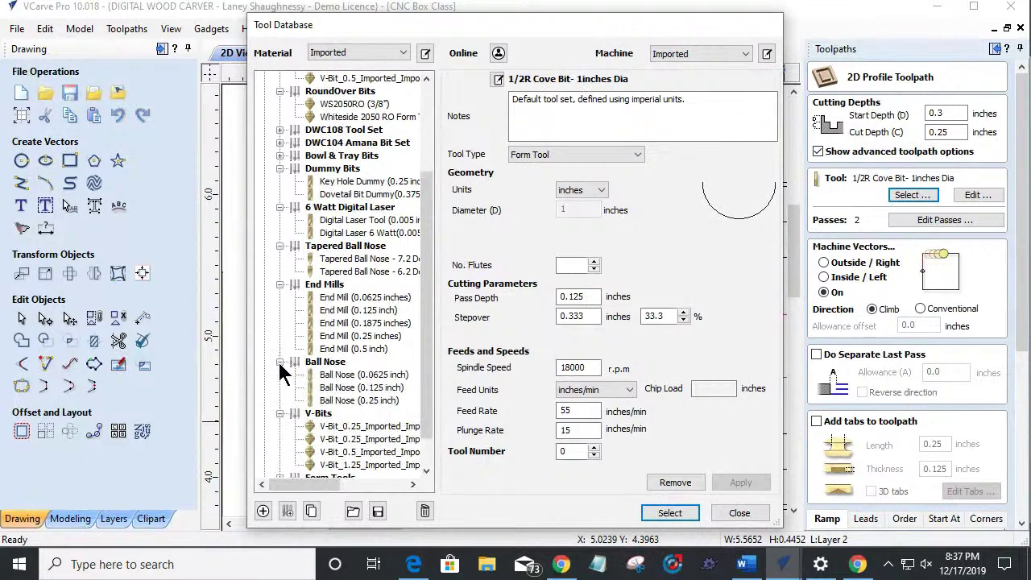
pyautogui.scroll(-1, 277, 360)
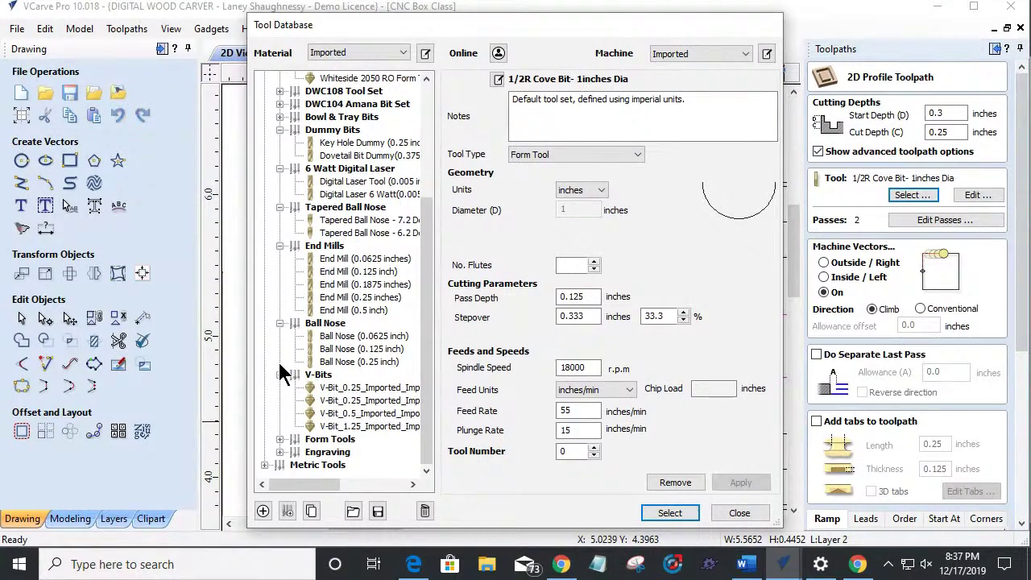
pyautogui.click(280, 439)
pyautogui.click(359, 387)
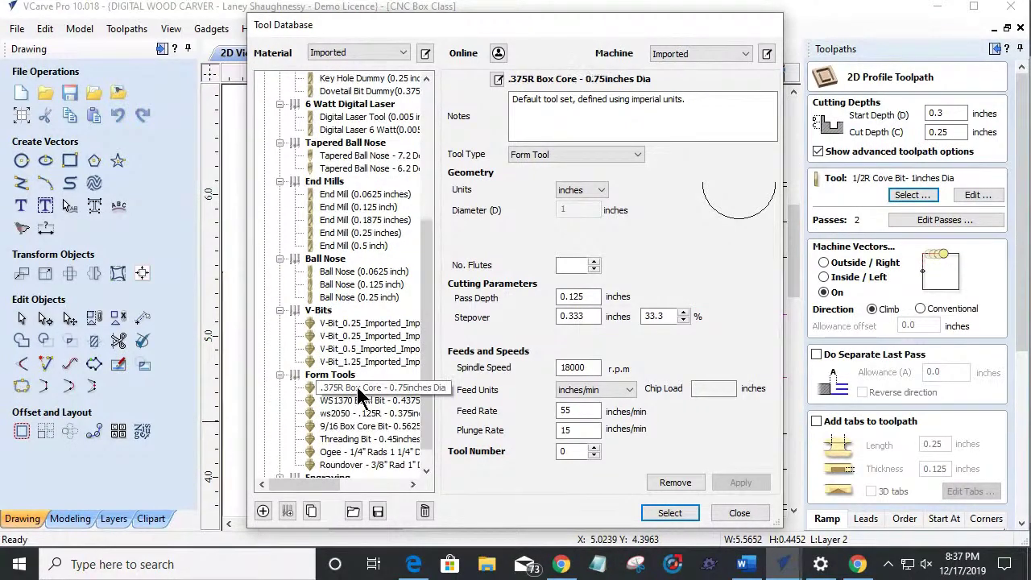
pyautogui.click(670, 513)
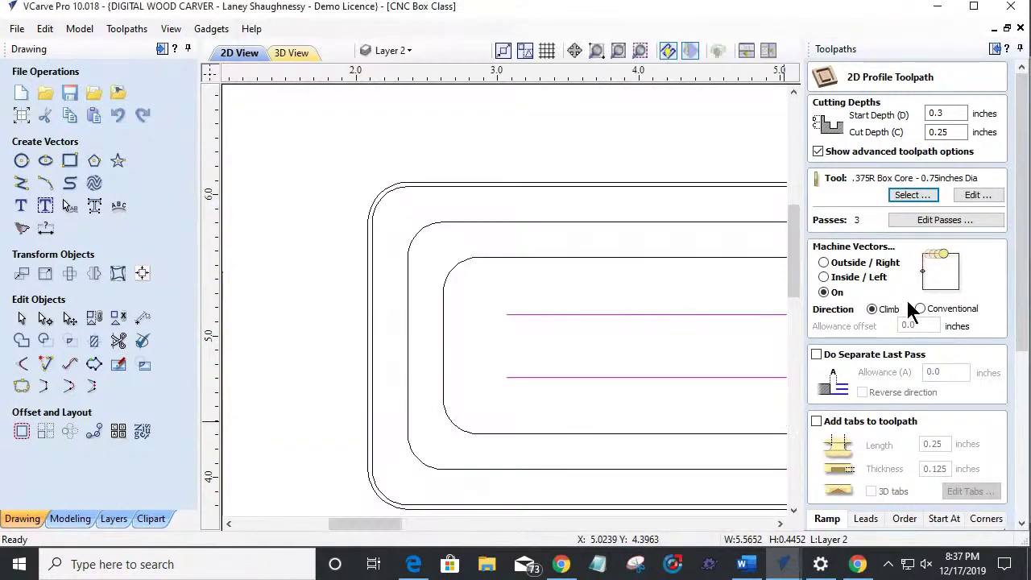
pyautogui.scroll(-5, 886, 451)
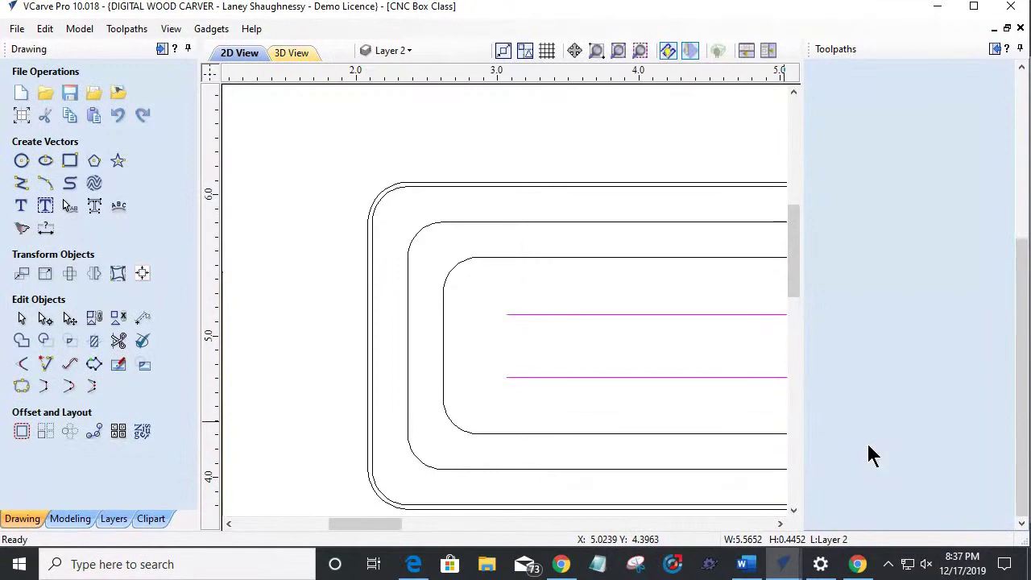
pyautogui.click(833, 519)
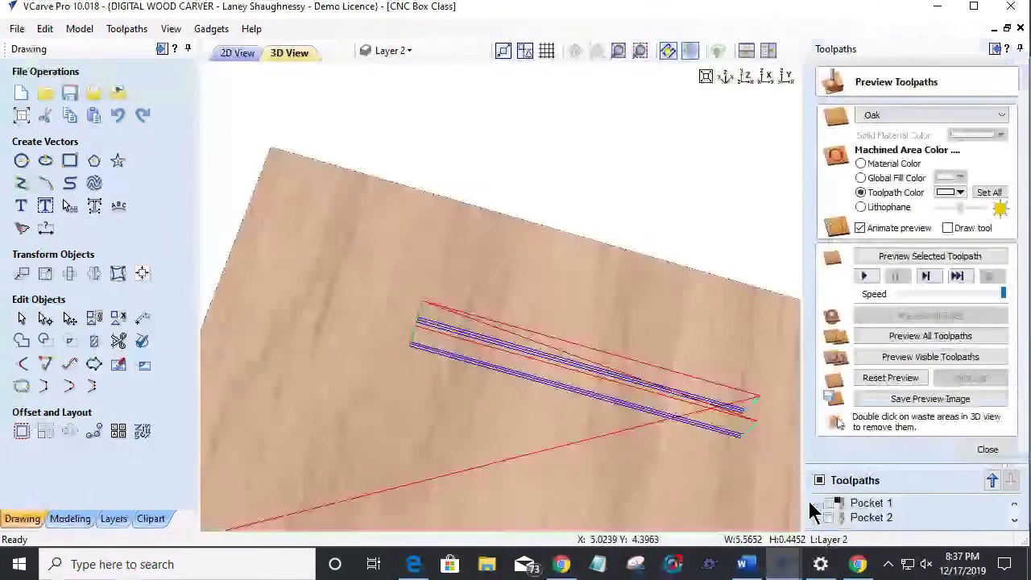
# Step: Reset the preview, show Profile 4, Pocket 10 and Pocket 9 along with the flute toolpath, and preview all visible toolpaths in 3D
pyautogui.click(876, 378)
pyautogui.scroll(-5, 823, 515)
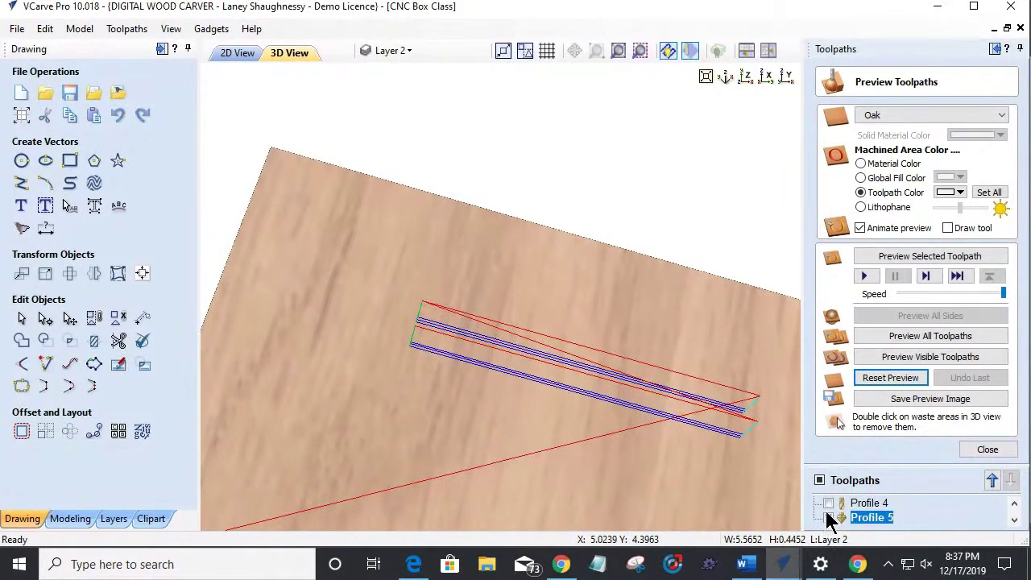
pyautogui.click(828, 518)
pyautogui.scroll(2, 829, 516)
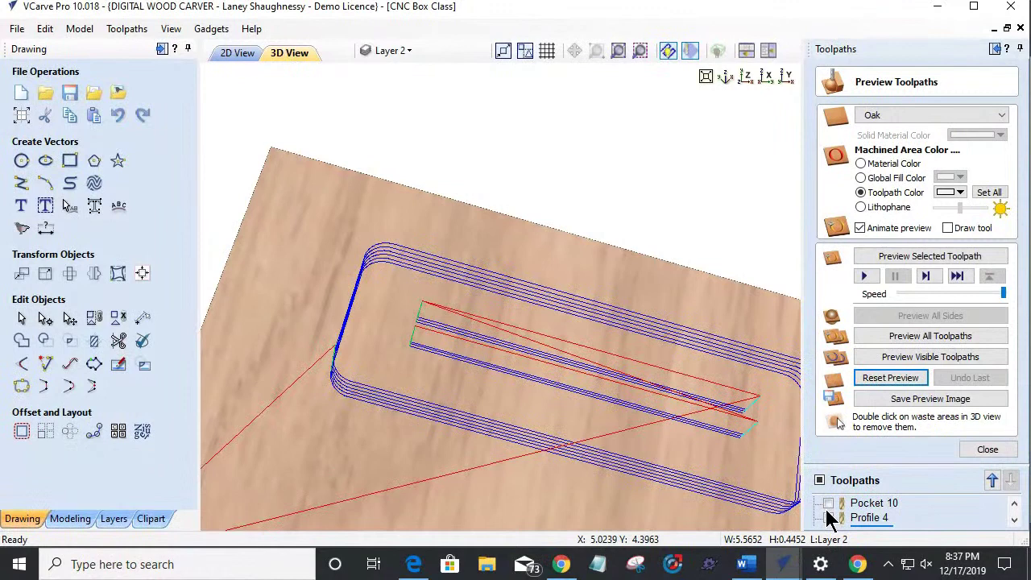
pyautogui.scroll(-1, 829, 520)
pyautogui.click(831, 504)
pyautogui.scroll(1, 830, 503)
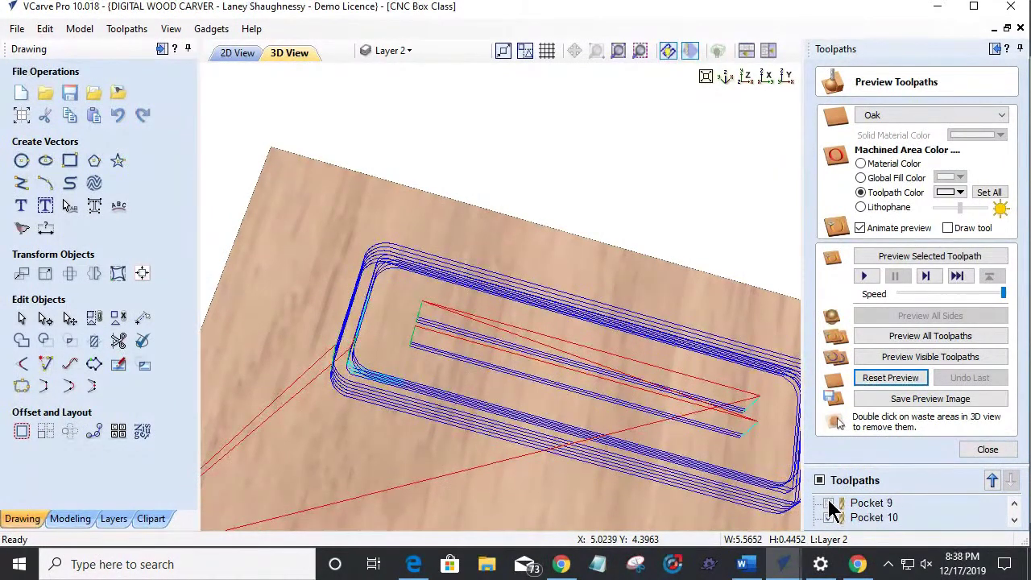
pyautogui.click(828, 503)
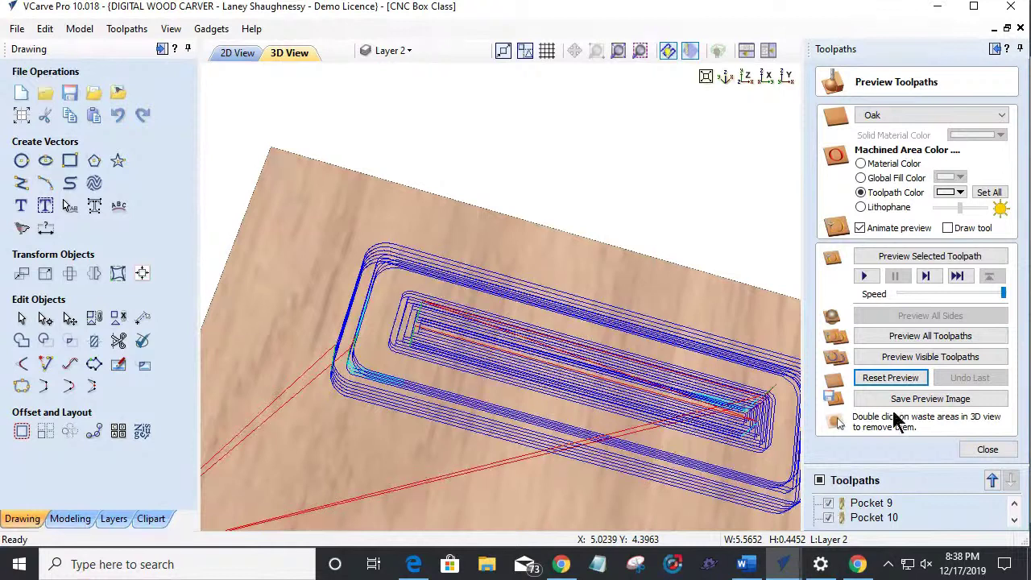
pyautogui.click(914, 360)
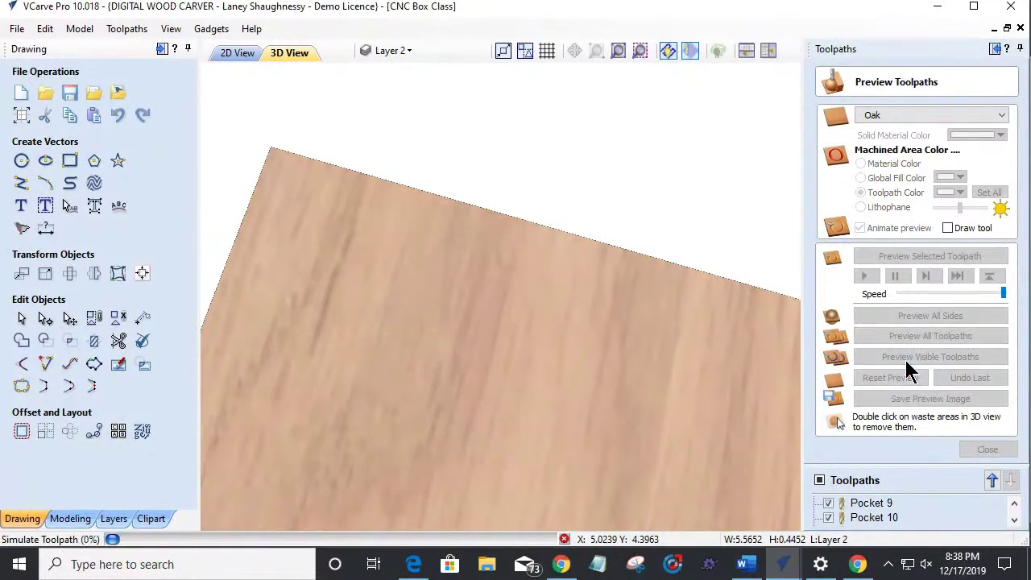
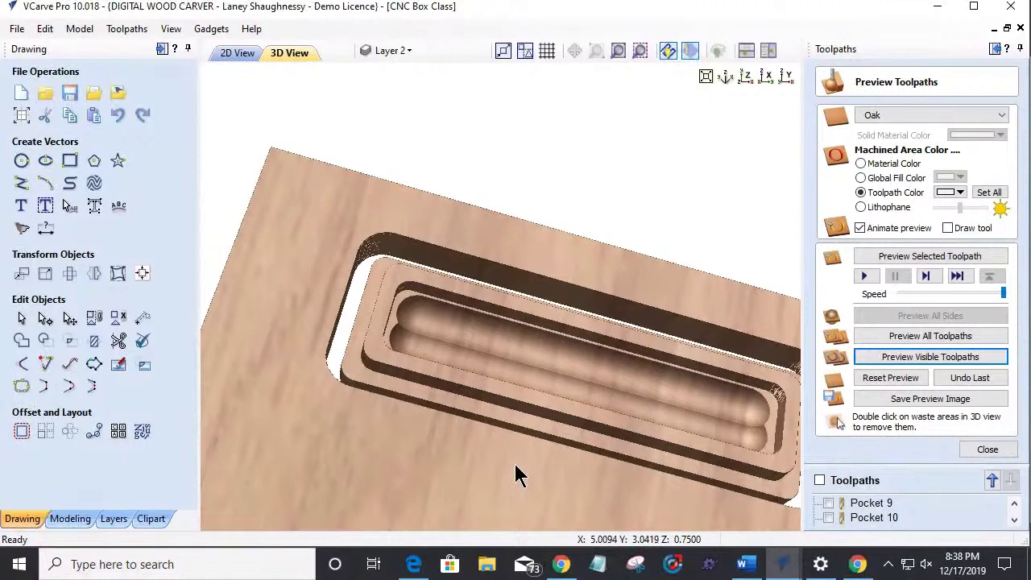
pyautogui.moveTo(559, 449); pyautogui.dragTo(535, 489)
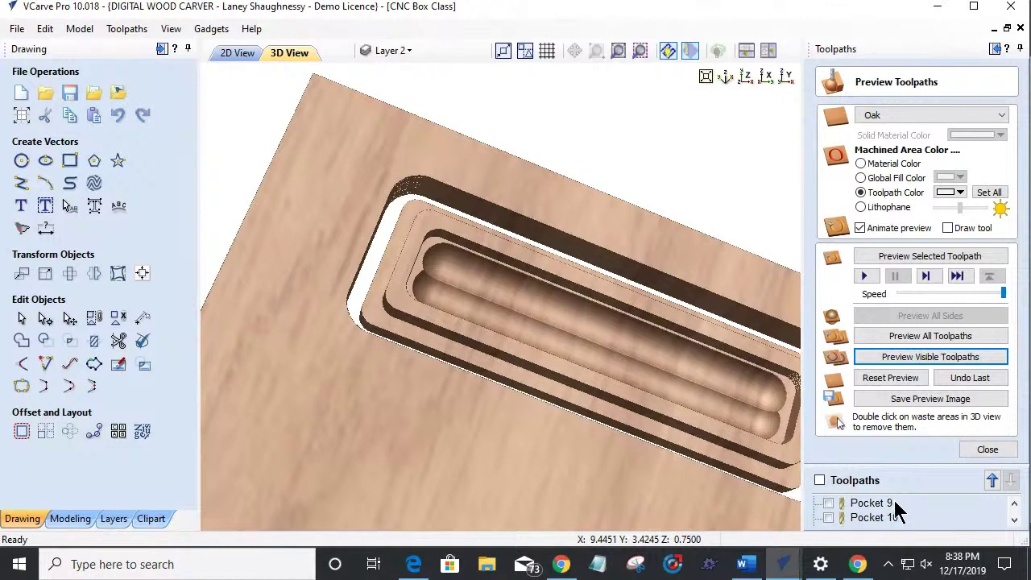
# Step: Reopen the Profile 5 toolpath and check its .375R Box Core tool's geometry and cutting parameters in the tool database
pyautogui.scroll(-1, 886, 511)
pyautogui.click(866, 517)
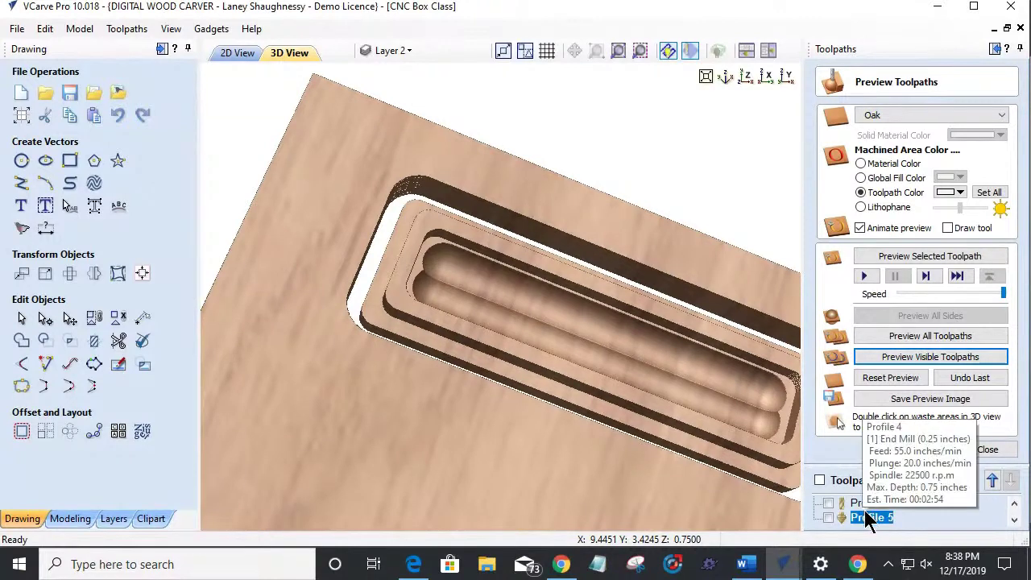
pyautogui.doubleClick(868, 521)
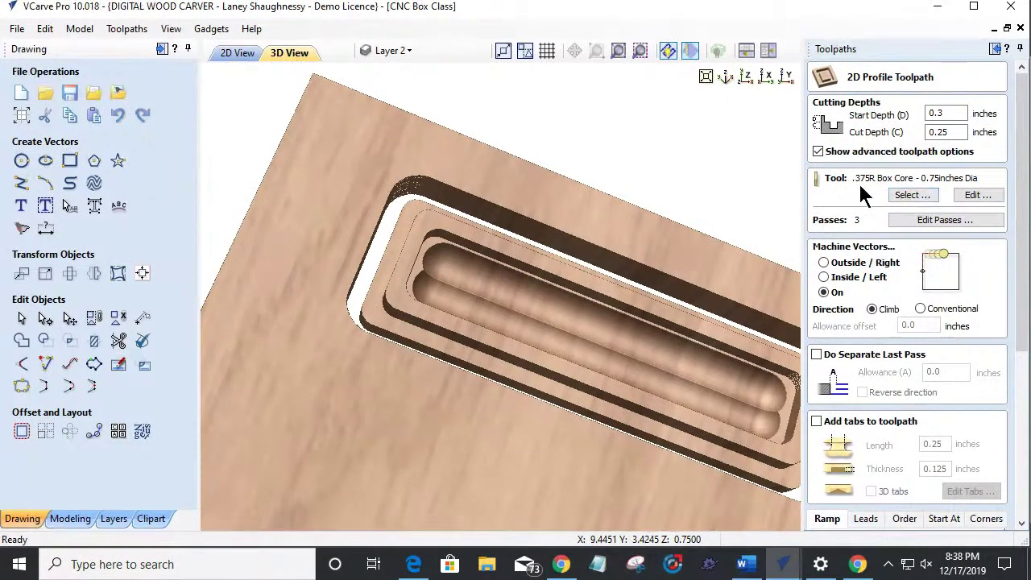
pyautogui.click(902, 196)
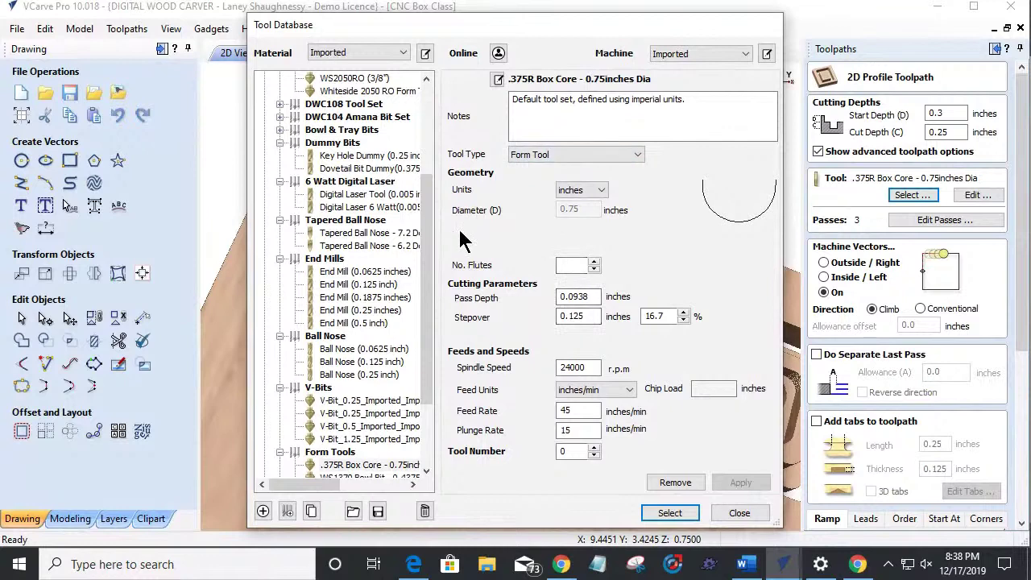
pyautogui.click(728, 510)
# Step: Draw a circle in the empty area beside the pencil box outline in the 2D view and set its diameter to 0.25 inches
pyautogui.click(229, 53)
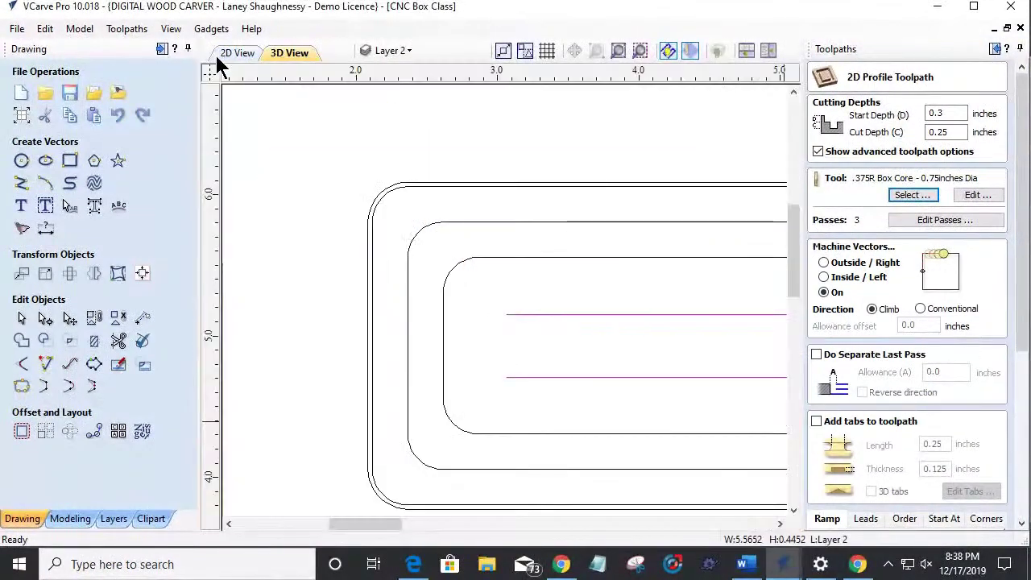
pyautogui.scroll(-4, 350, 247)
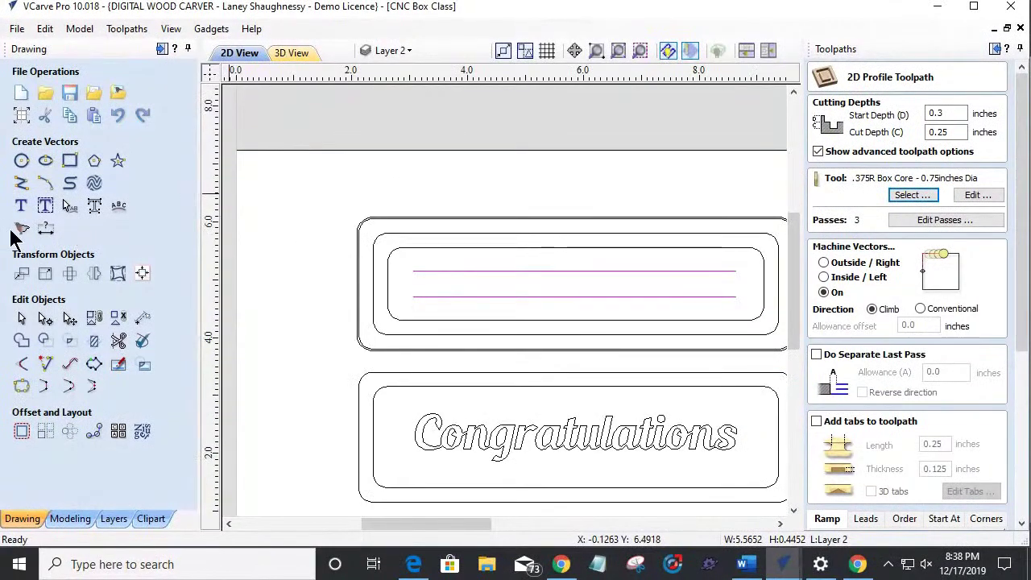
pyautogui.click(23, 162)
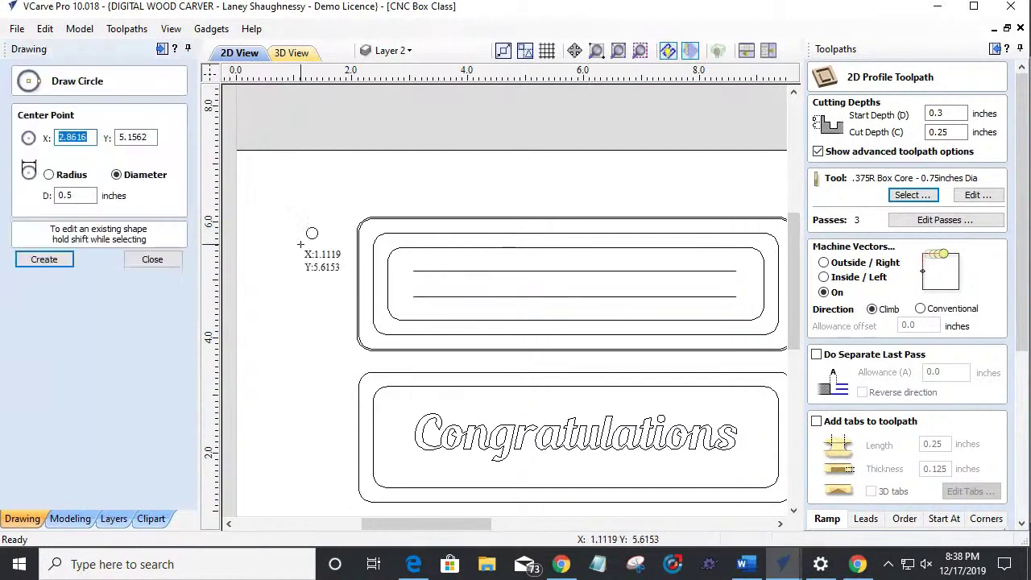
pyautogui.moveTo(300, 242); pyautogui.dragTo(309, 251)
pyautogui.moveTo(74, 196); pyautogui.dragTo(55, 196)
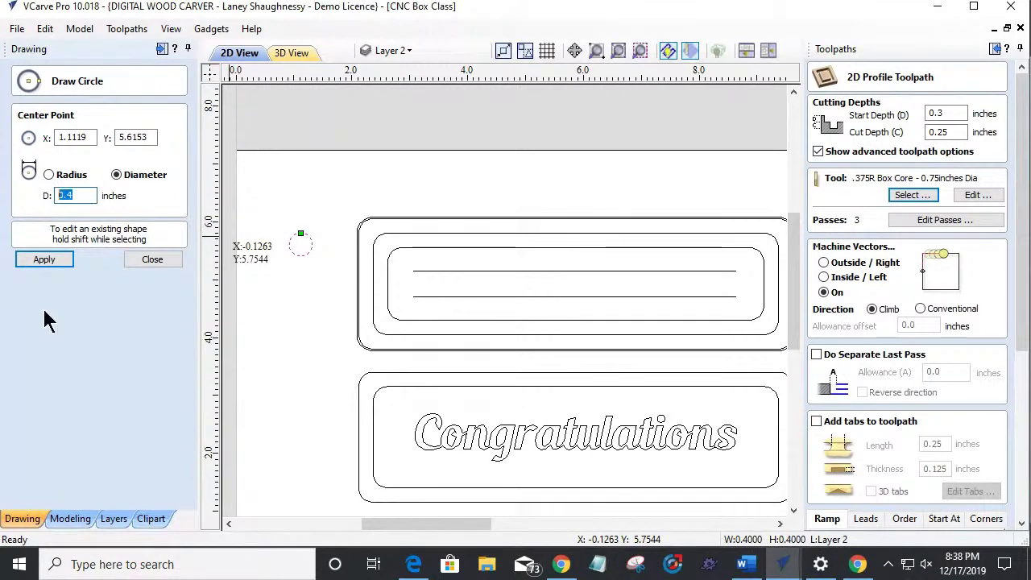
pyautogui.write('.25')
pyautogui.click(50, 263)
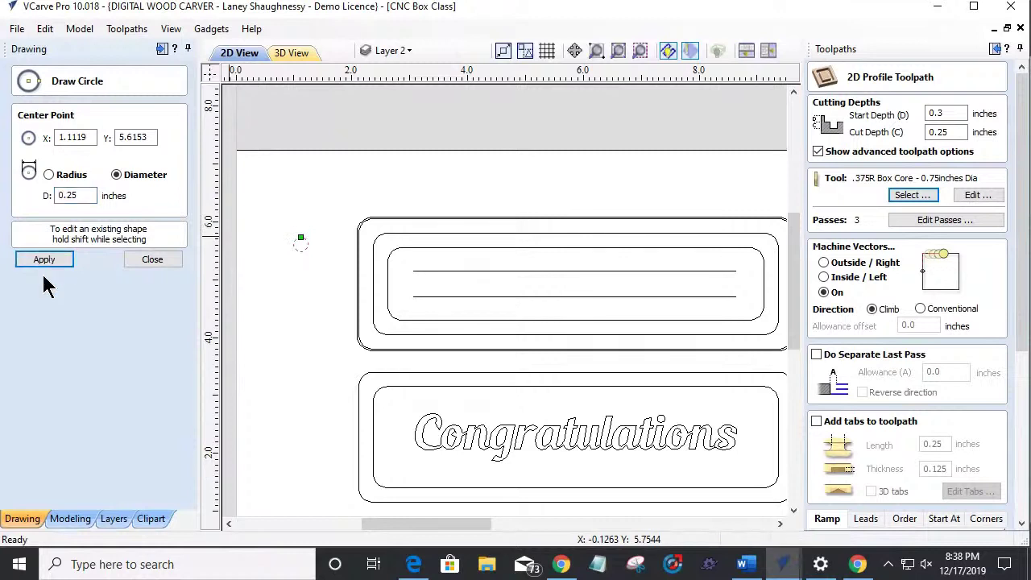
pyautogui.press('Escape')
# Step: Cut the circle at its rightmost and bottom nodes and delete the larger arc, keeping only the lower-right quarter arc
pyautogui.scroll(4, 254, 234)
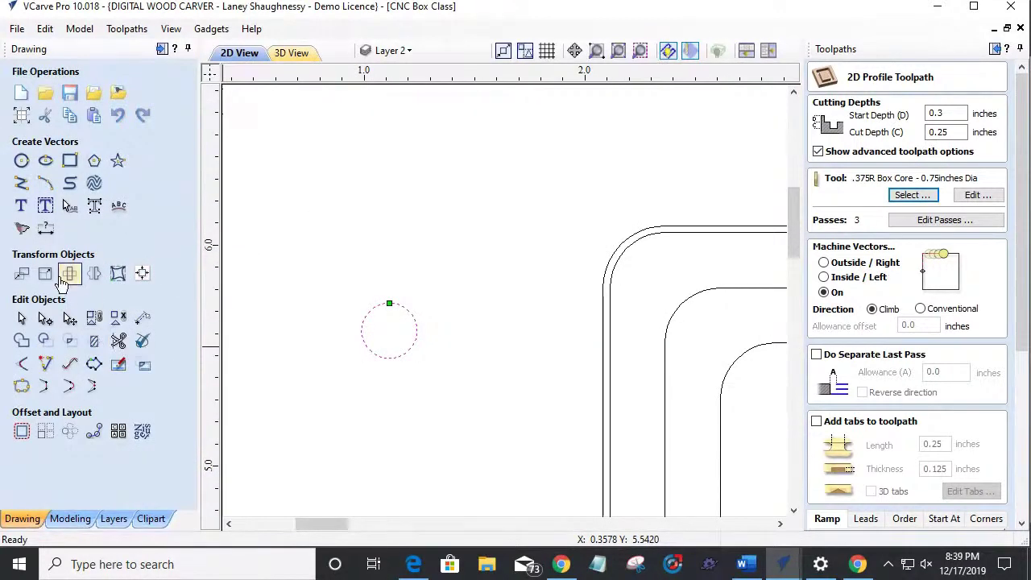
pyautogui.click(45, 318)
pyautogui.rightClick(418, 334)
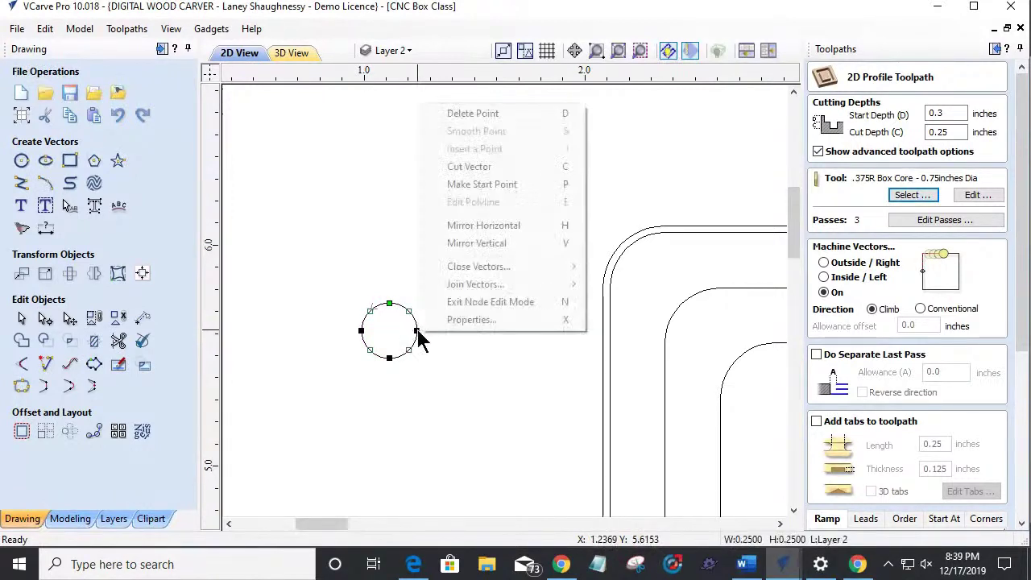
pyautogui.click(456, 166)
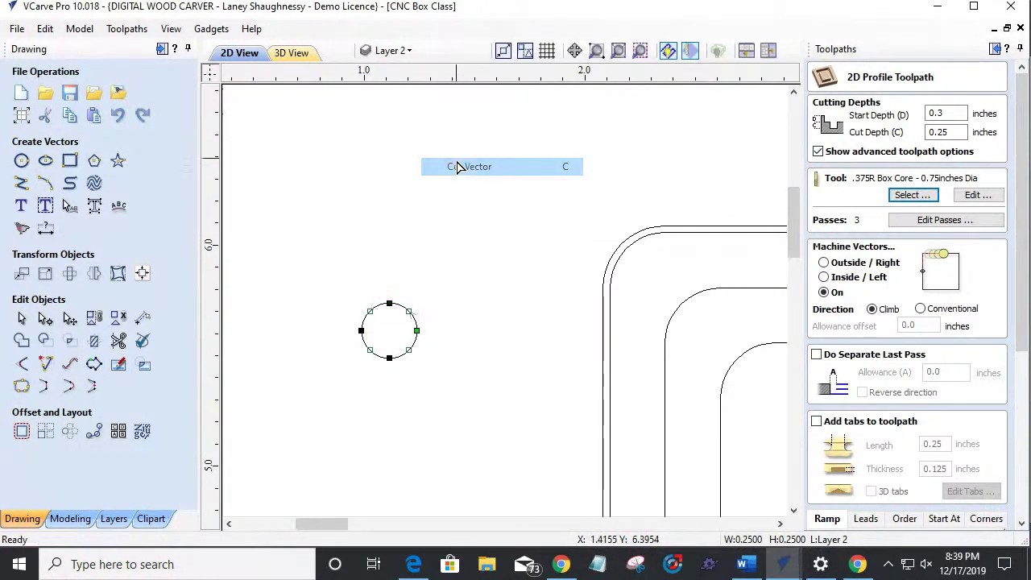
pyautogui.rightClick(392, 360)
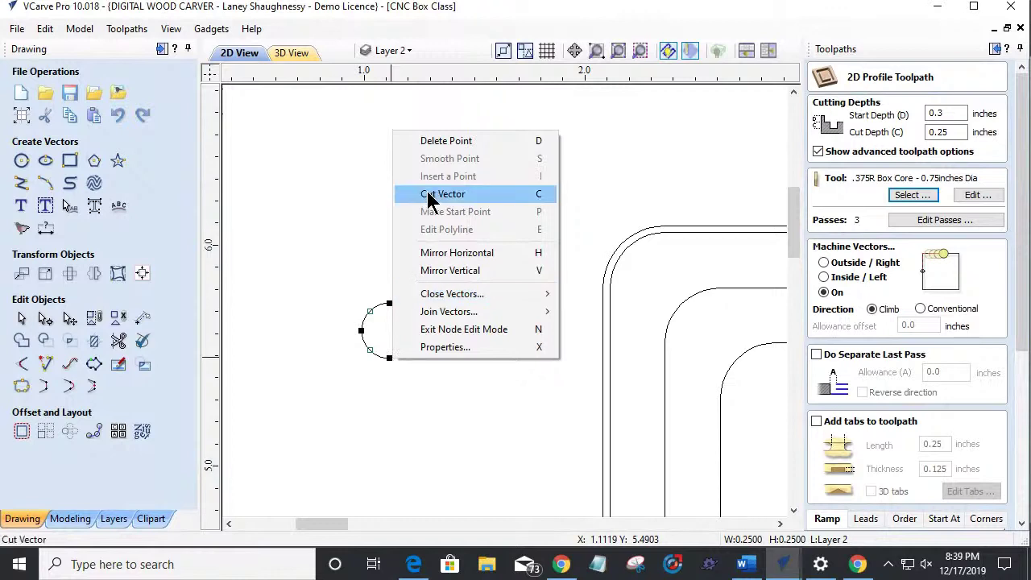
pyautogui.click(442, 194)
pyautogui.click(22, 318)
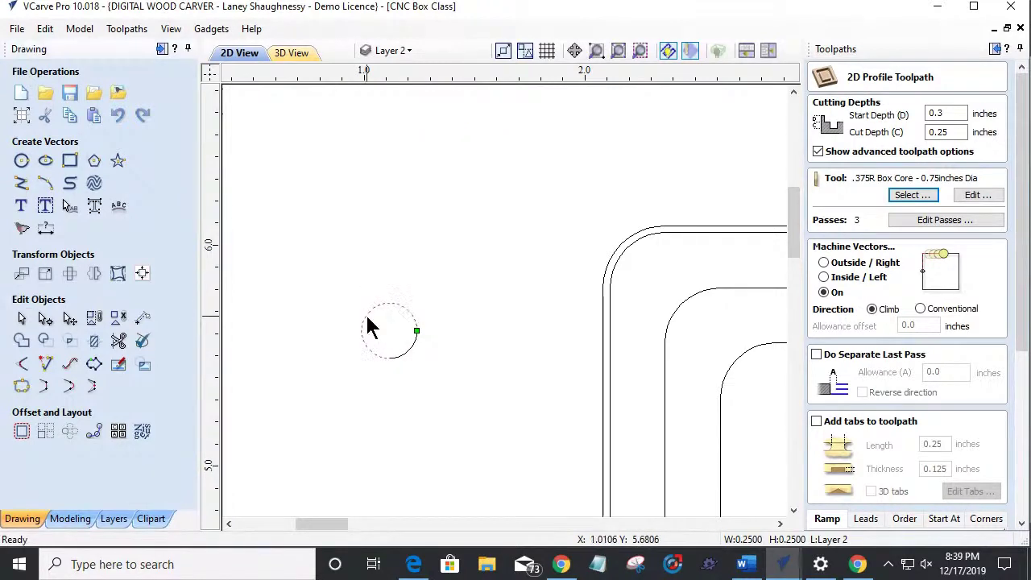
pyautogui.press('Delete')
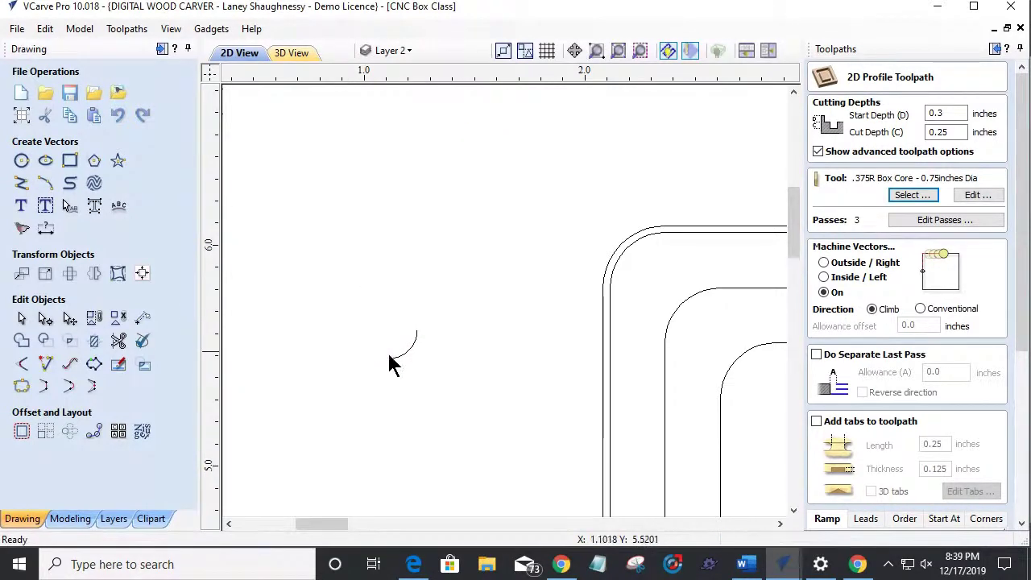
# Step: Select the lower-right quarter arc and close the Profile 5 toolpath without recalculating it
pyautogui.click(414, 346)
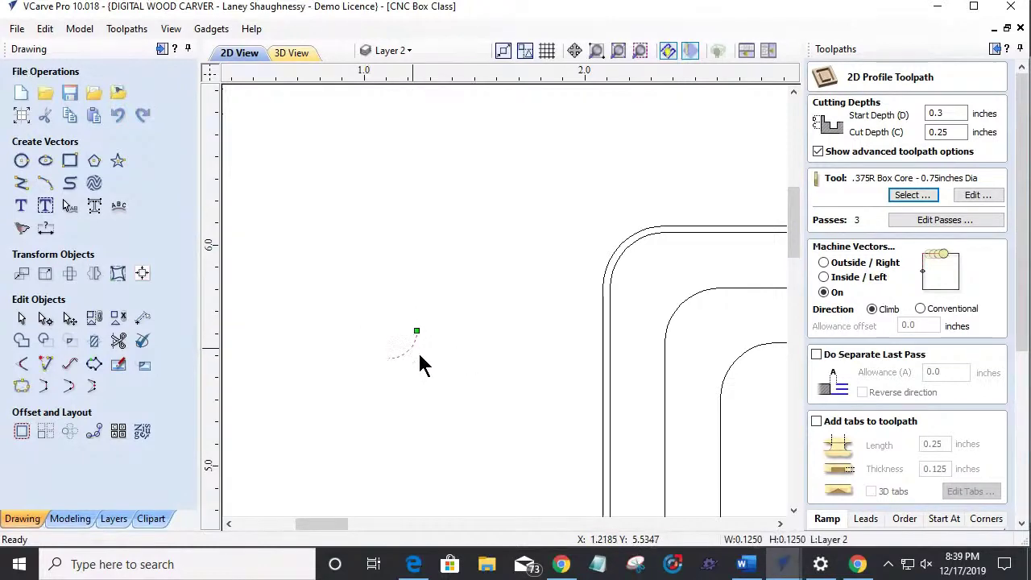
pyautogui.click(1021, 523)
pyautogui.moveTo(1024, 355); pyautogui.dragTo(1024, 499)
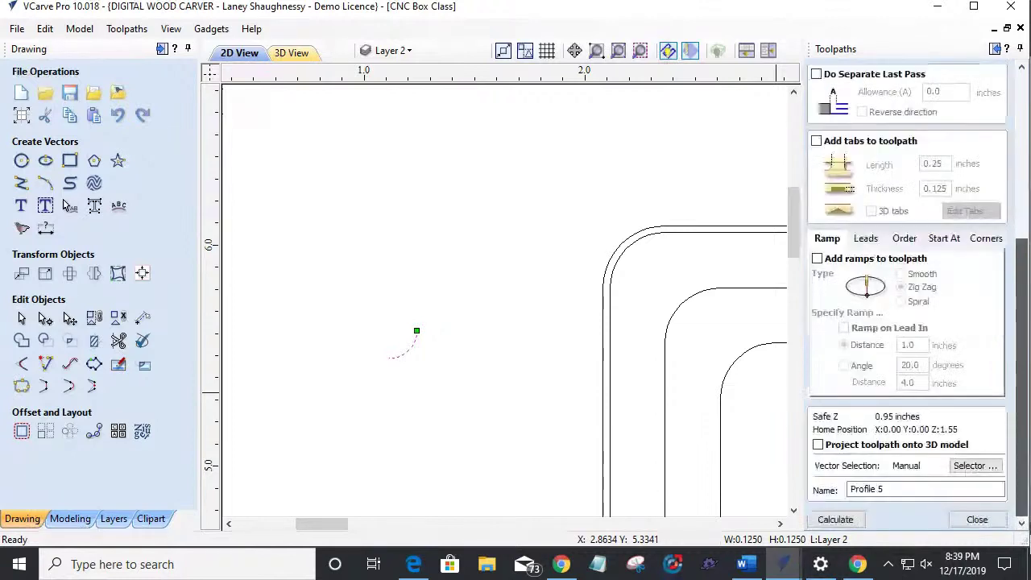
pyautogui.click(977, 519)
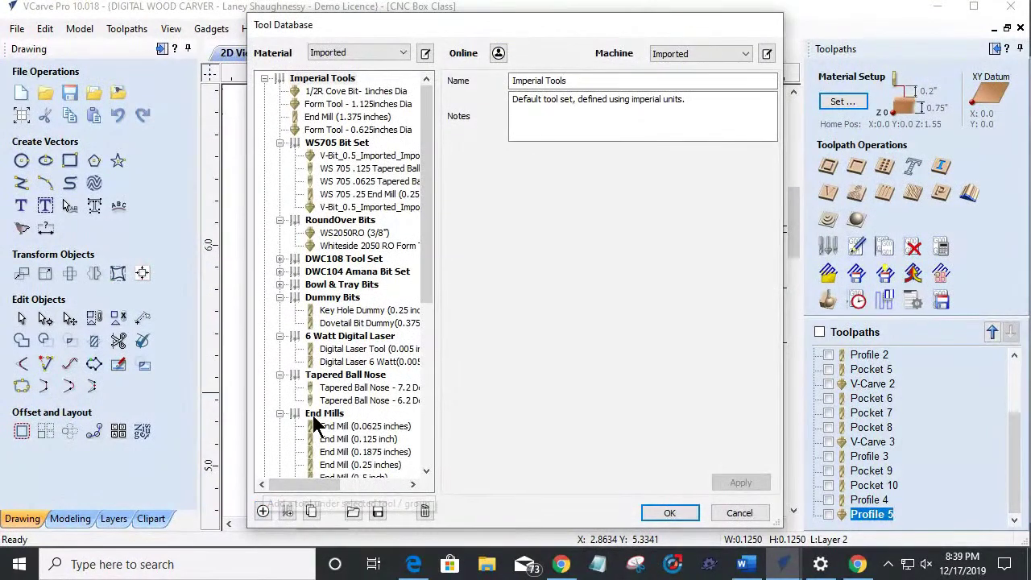
# Step: Add a form tool based on the selected arc to the Form Tools group, create its cutting settings and save it to the tool database
pyautogui.scroll(-8, 315, 407)
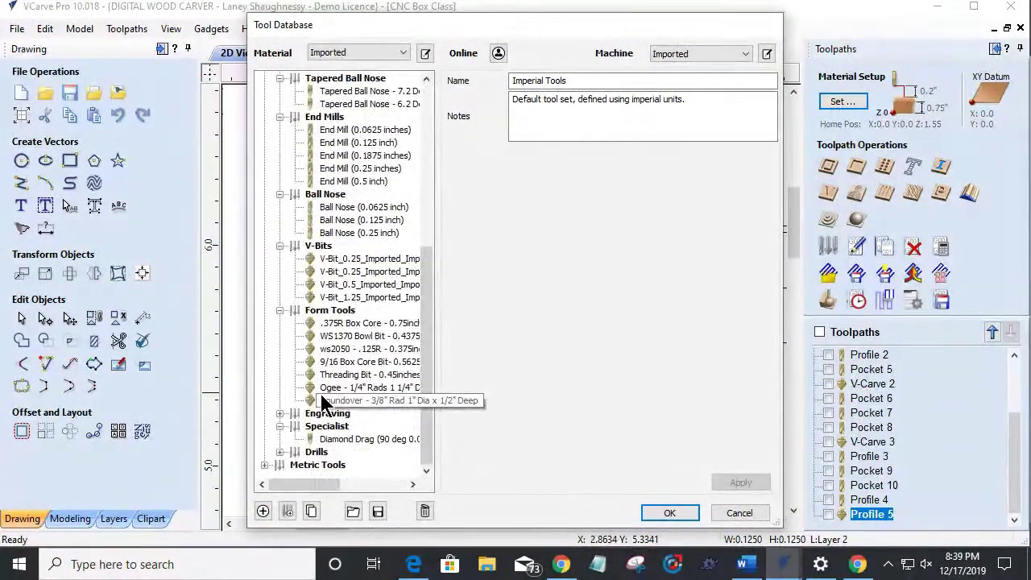
pyautogui.click(327, 310)
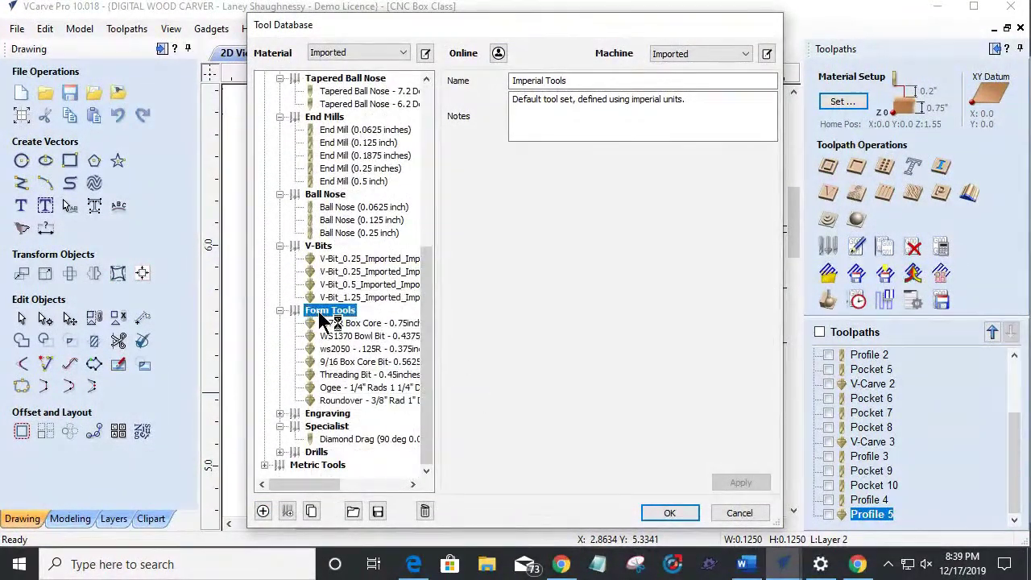
pyautogui.click(262, 511)
pyautogui.click(570, 155)
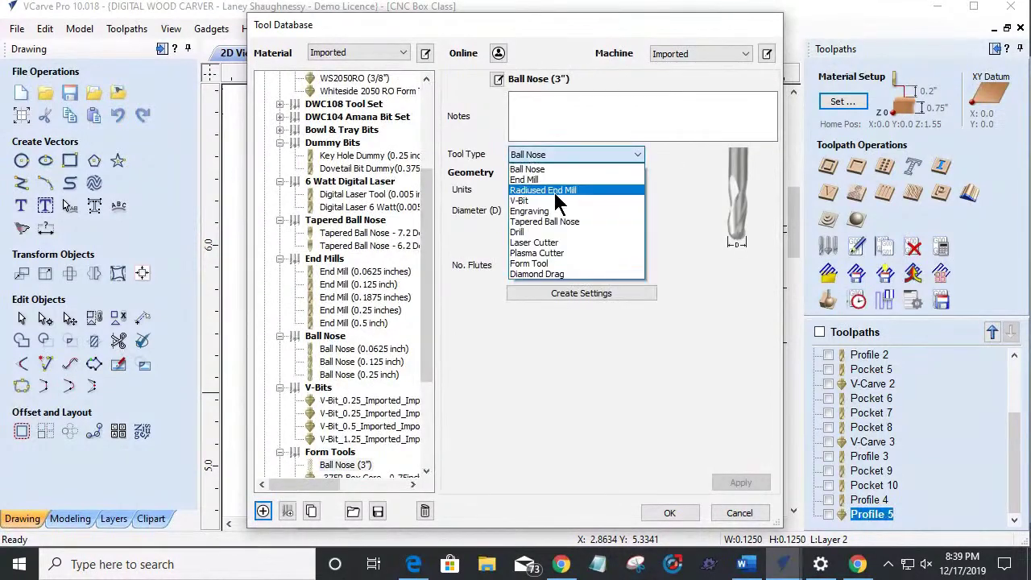
pyautogui.click(532, 264)
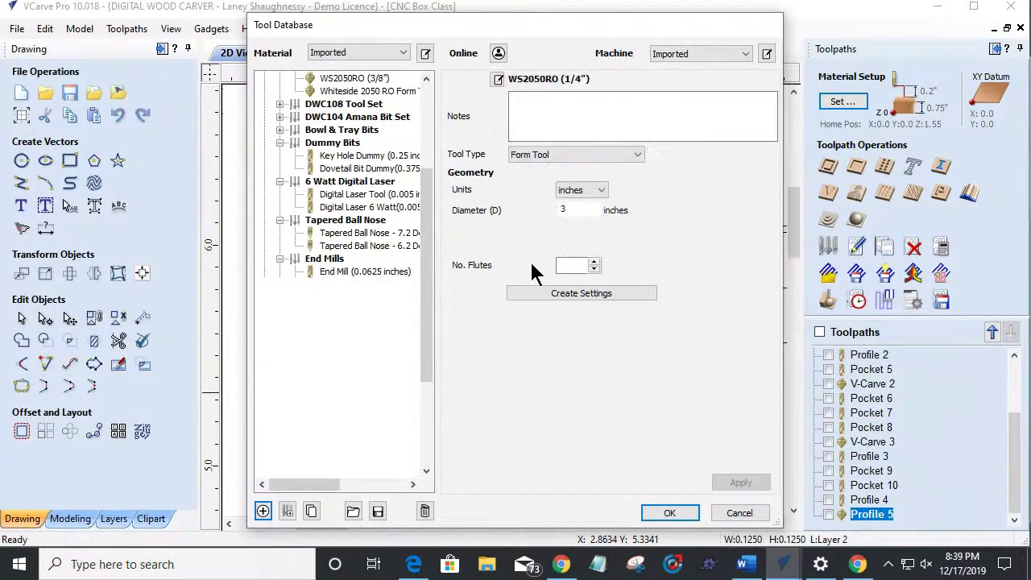
pyautogui.click(592, 295)
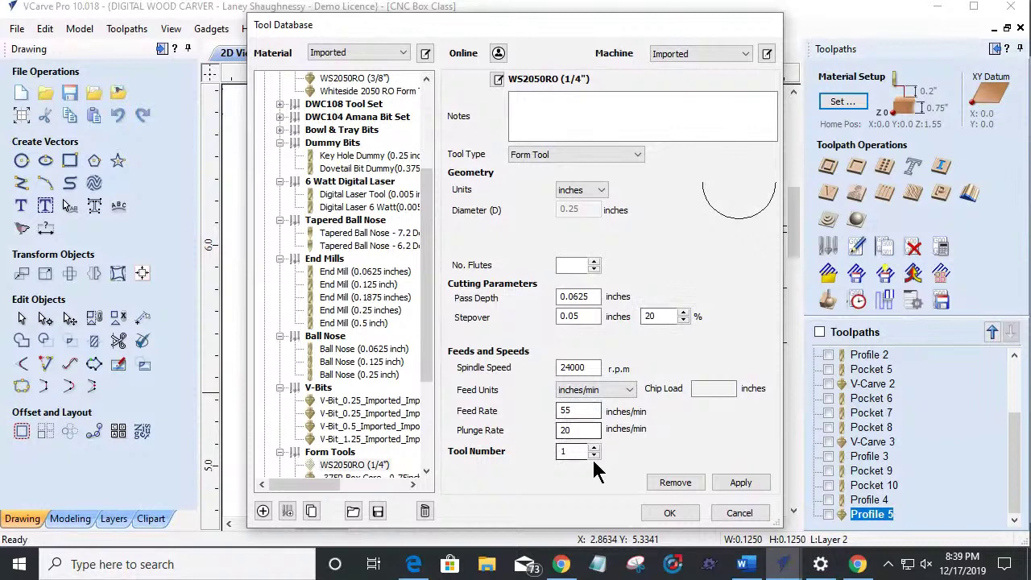
pyautogui.click(668, 516)
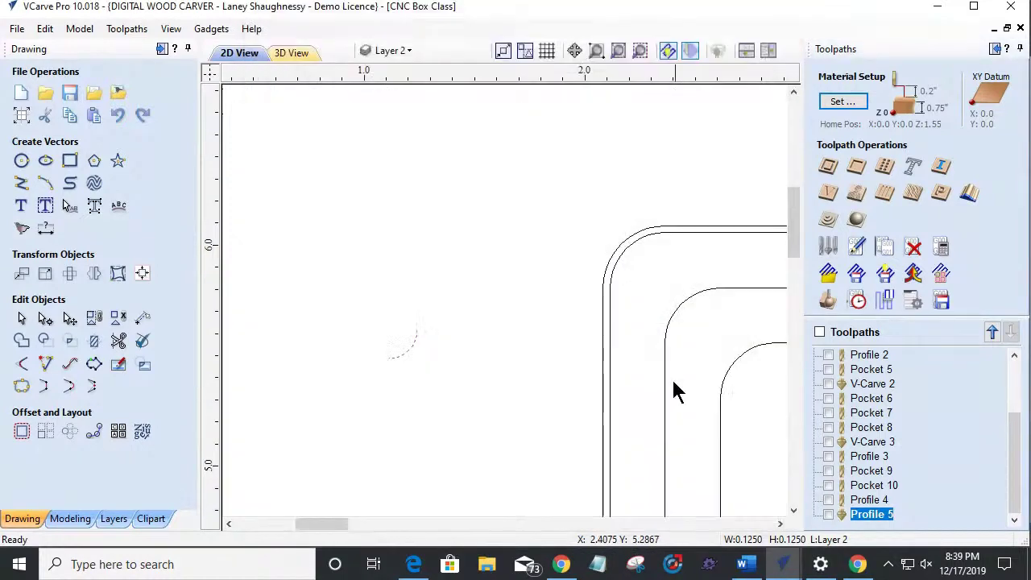
# Step: Reopen the Profile 5 toolpath, look through the tool database for the new form tool, and close both without changes
pyautogui.scroll(-5, 570, 352)
pyautogui.scroll(-2, 570, 341)
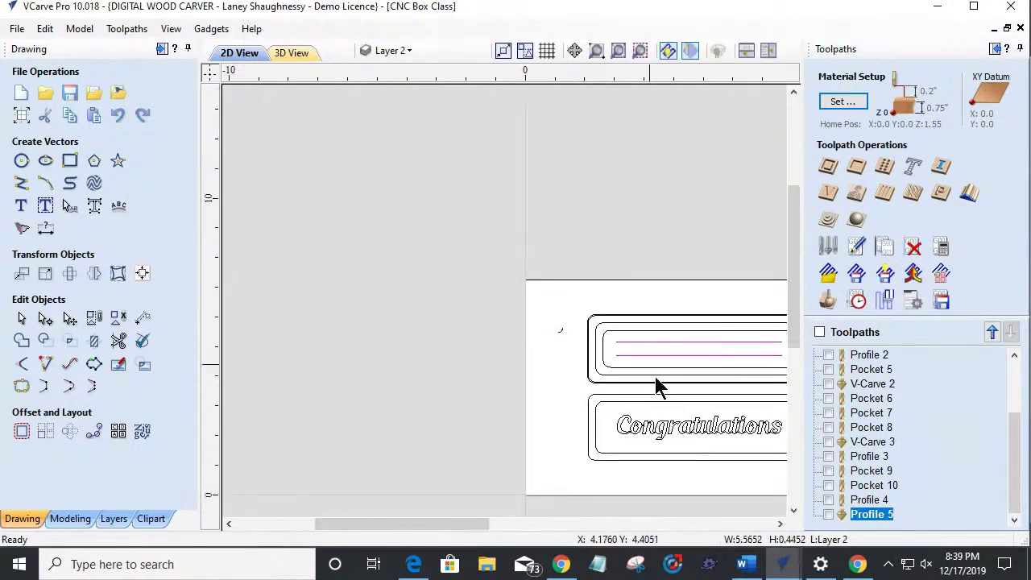
pyautogui.doubleClick(856, 515)
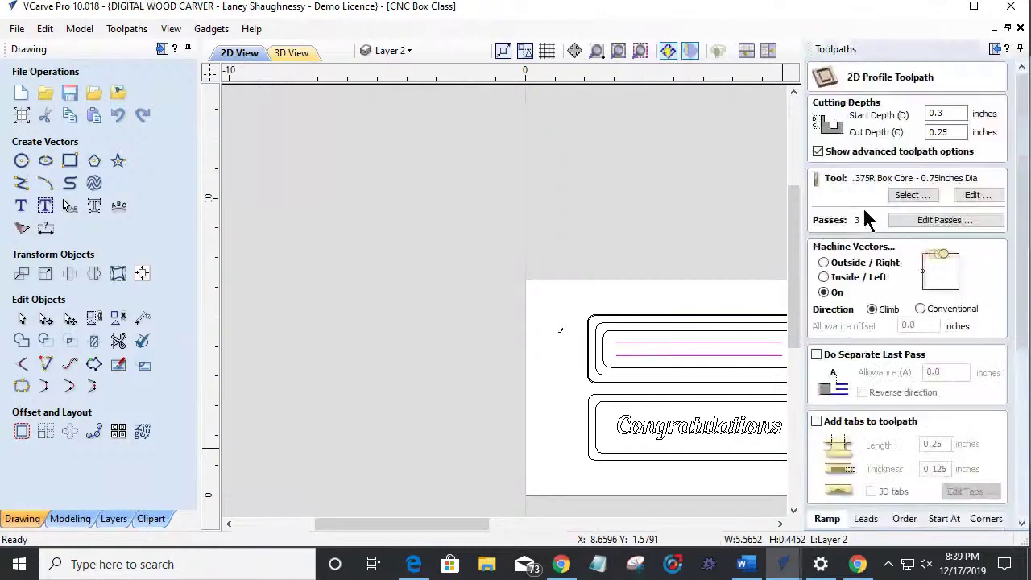
pyautogui.click(913, 195)
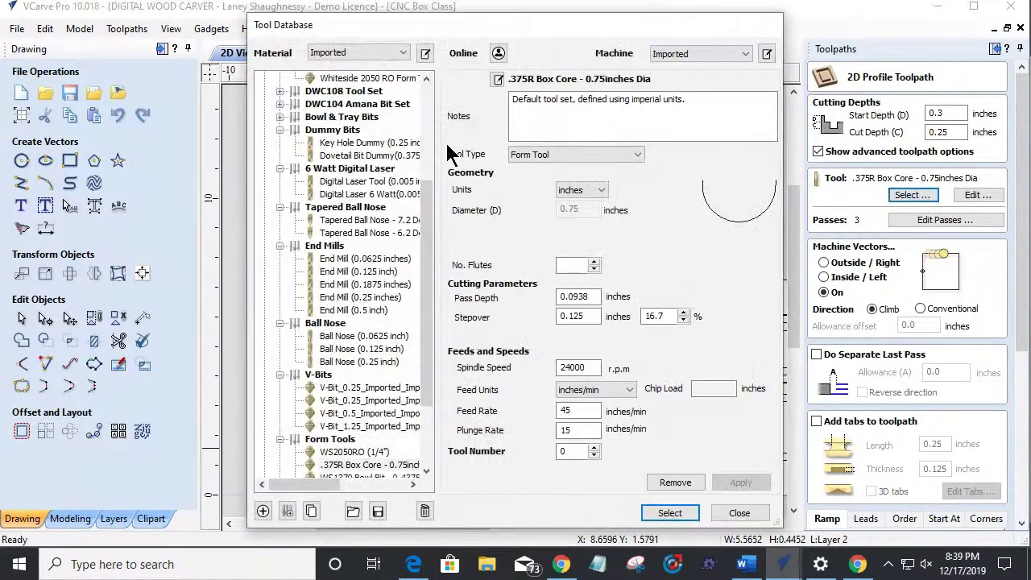
pyautogui.scroll(-3, 335, 438)
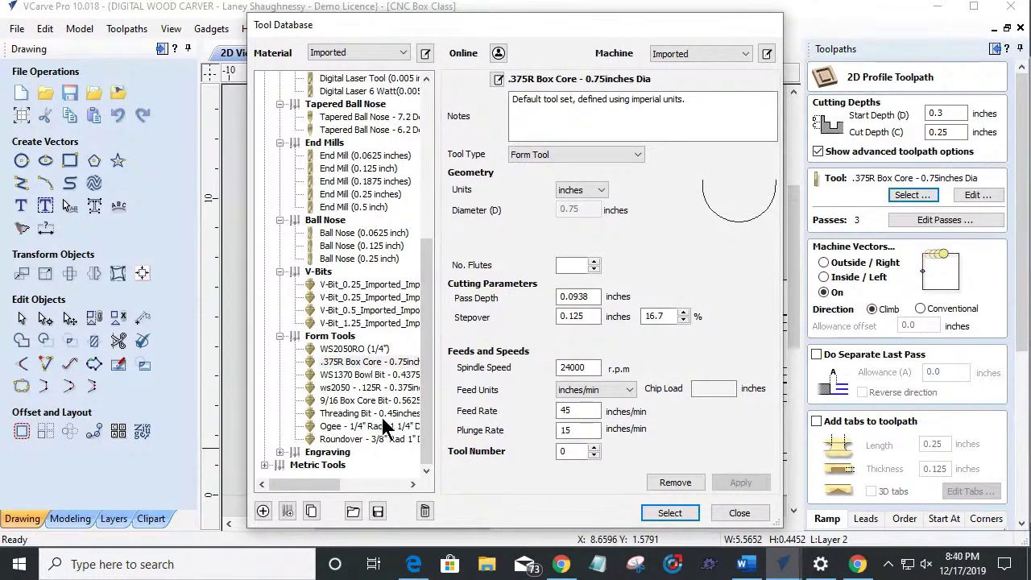
pyautogui.scroll(7, 380, 416)
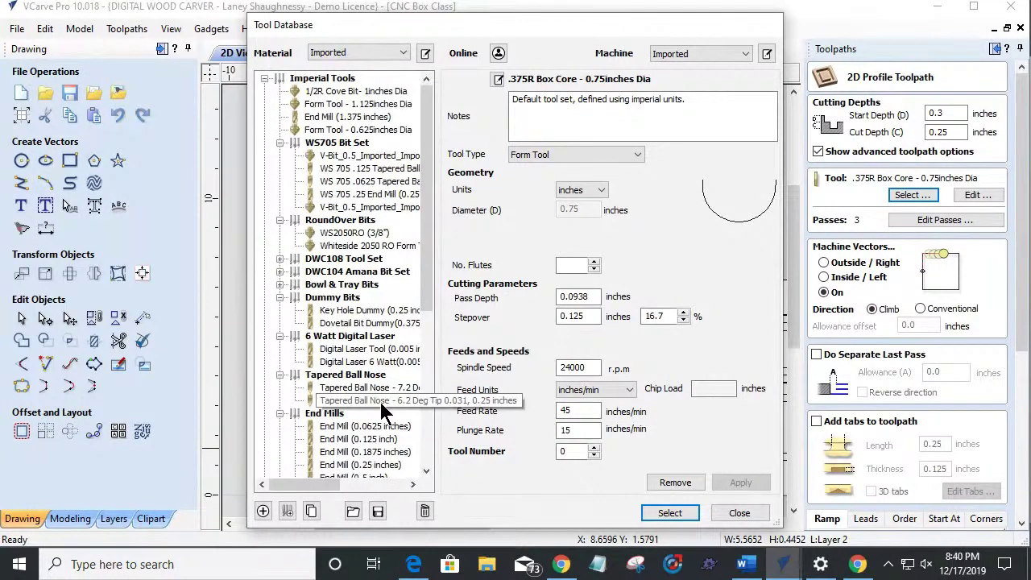
pyautogui.scroll(-6, 380, 401)
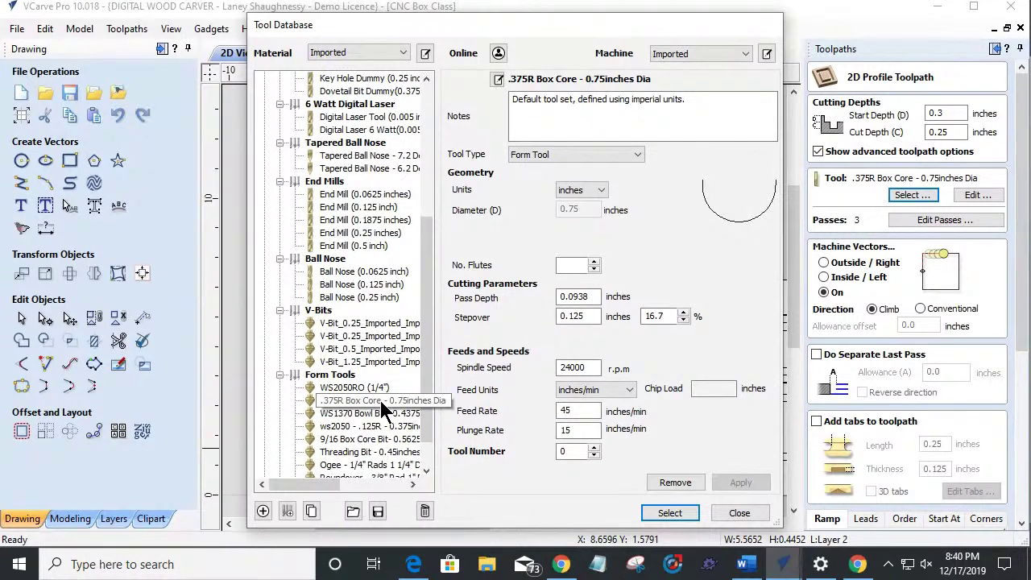
pyautogui.scroll(-1, 380, 400)
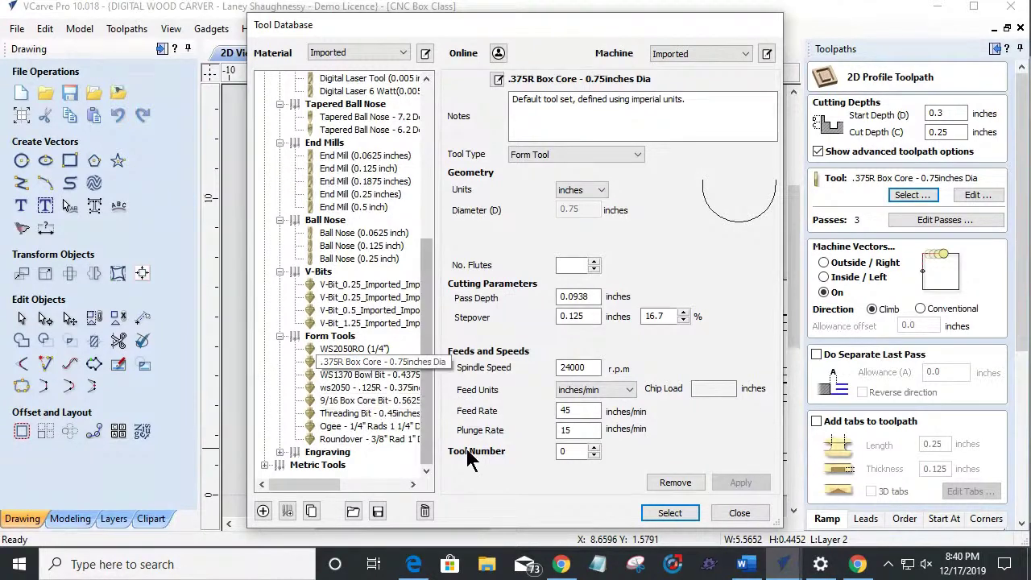
pyautogui.click(738, 514)
pyautogui.scroll(-5, 1014, 339)
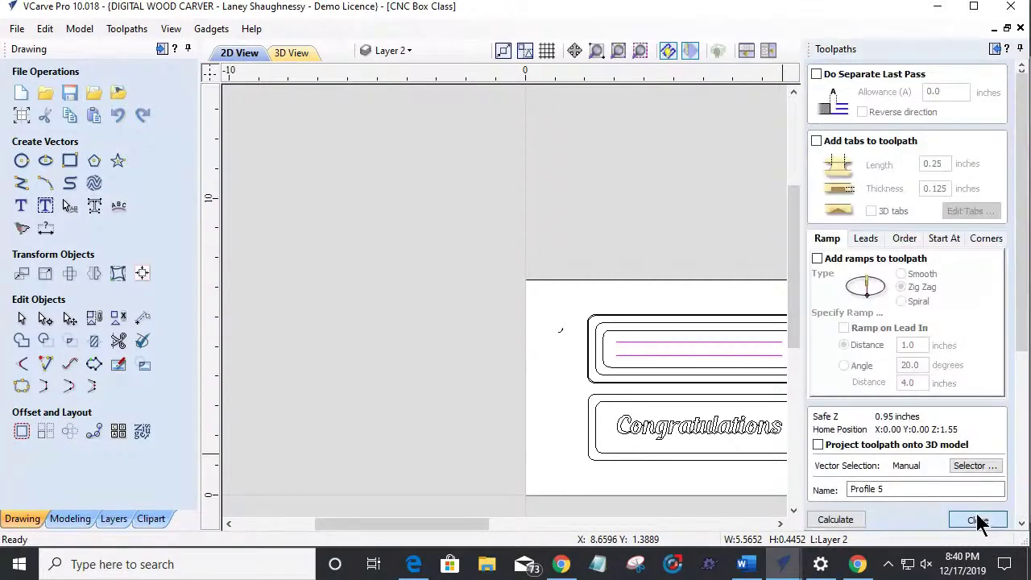
pyautogui.click(977, 519)
# Step: Select the quarter arc again and add another new tool of type Form Tool to the Form Tools group in the tool database
pyautogui.click(559, 333)
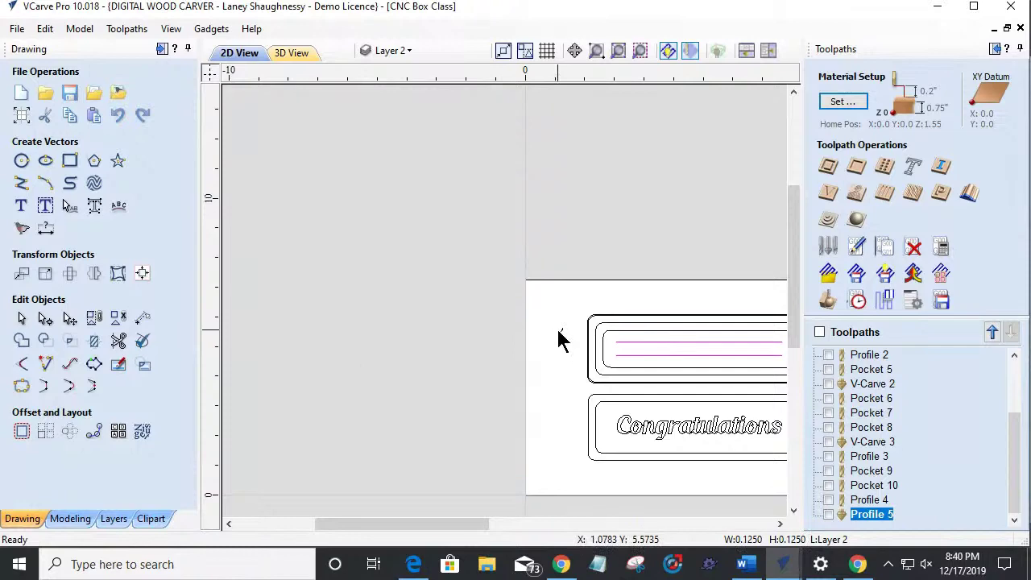
pyautogui.click(827, 248)
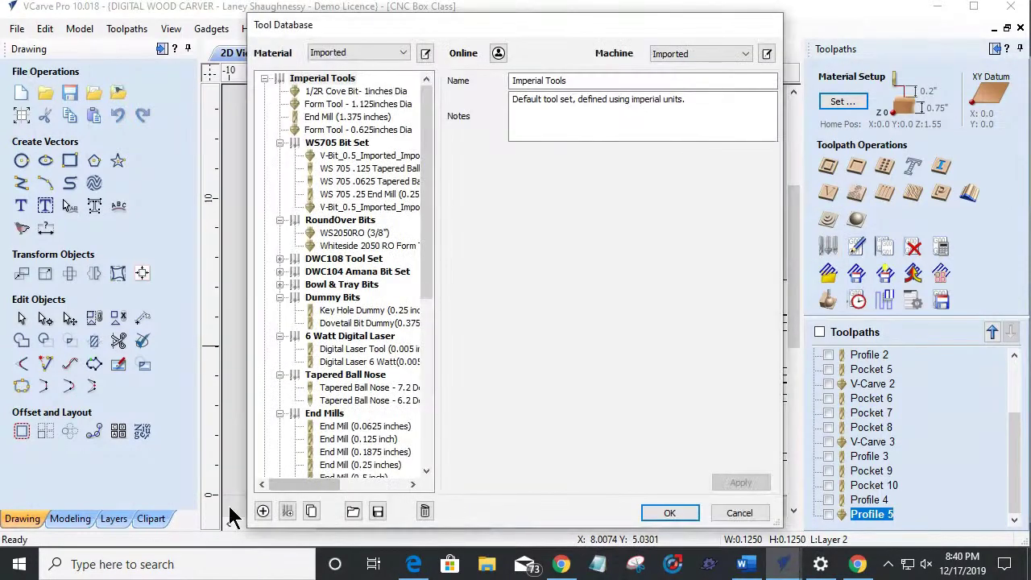
pyautogui.scroll(-8, 322, 417)
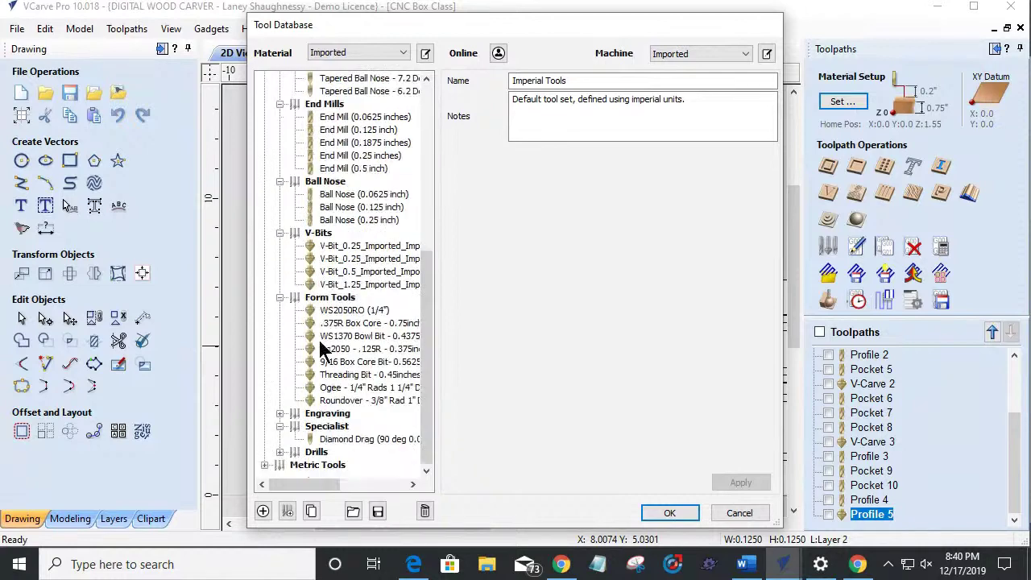
pyautogui.click(322, 285)
pyautogui.click(318, 299)
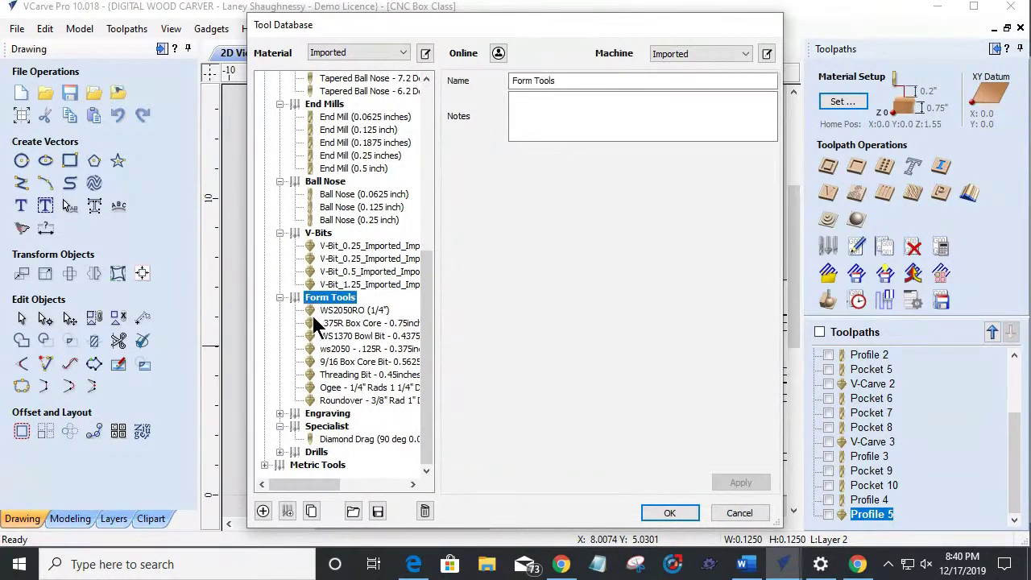
pyautogui.click(263, 511)
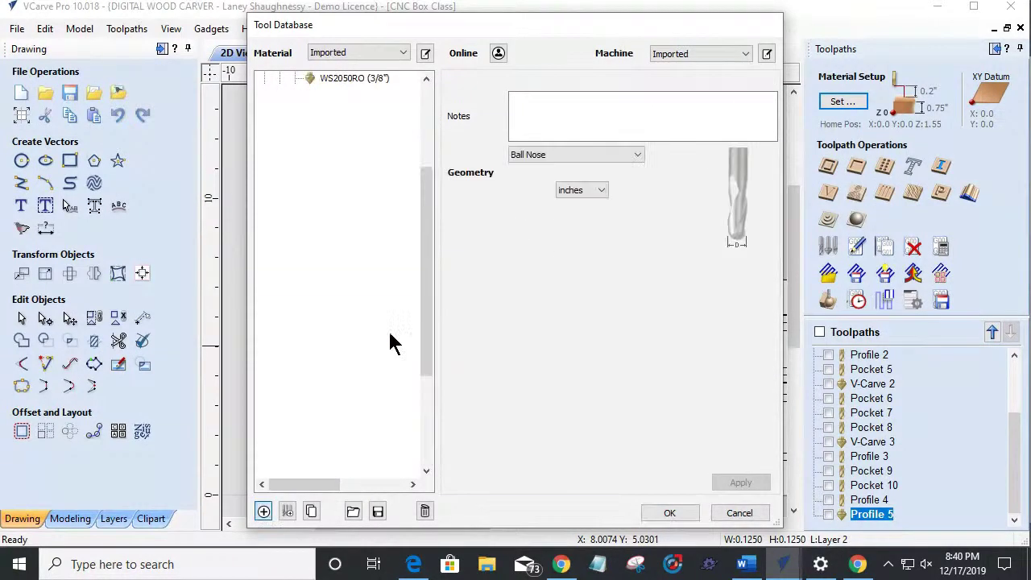
pyautogui.click(564, 155)
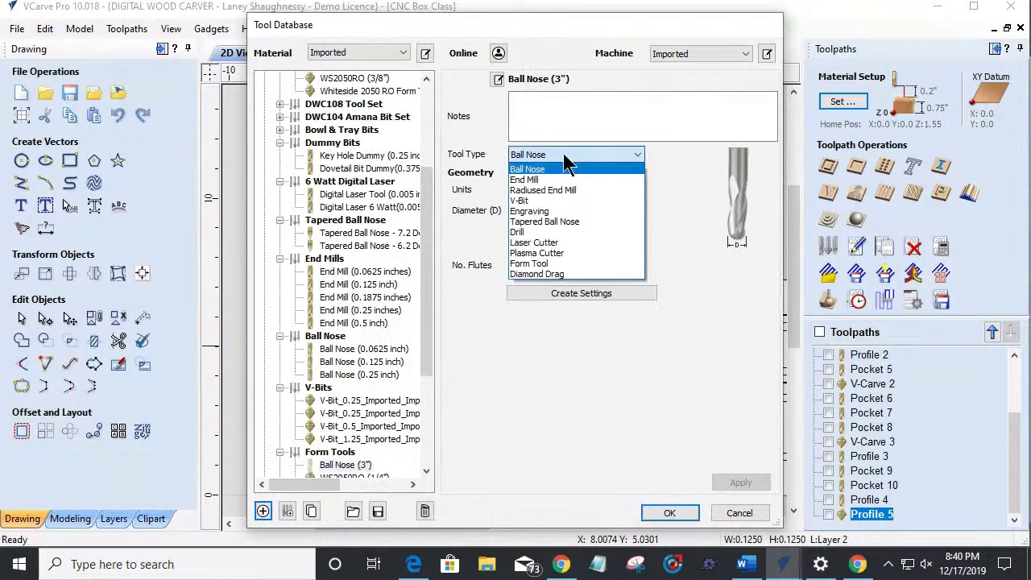
pyautogui.click(533, 263)
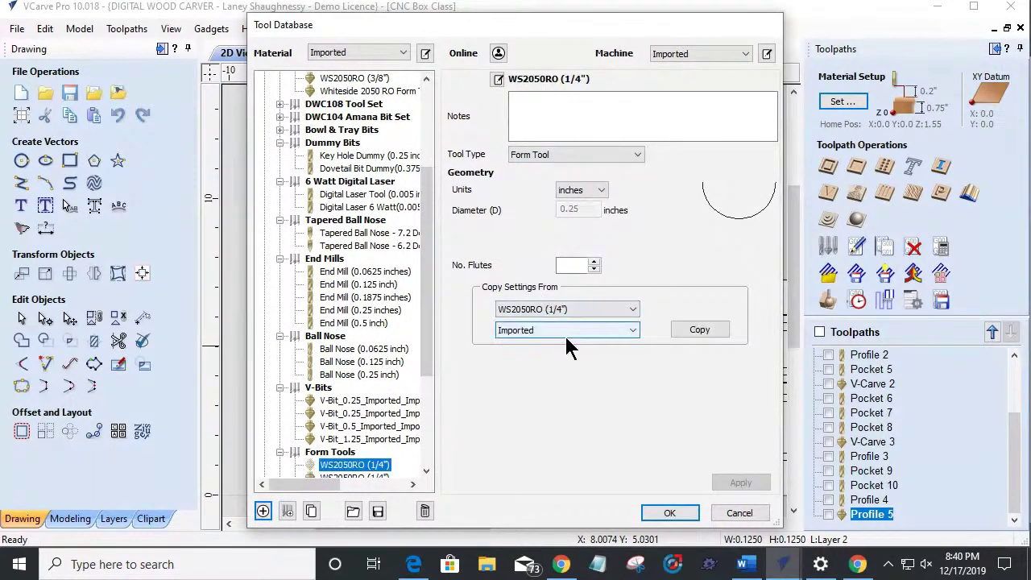
# Step: Copy the cutting settings from the WS2050RO (1/4") tool with the Imported settings into the new form tool
pyautogui.click(638, 315)
pyautogui.click(624, 323)
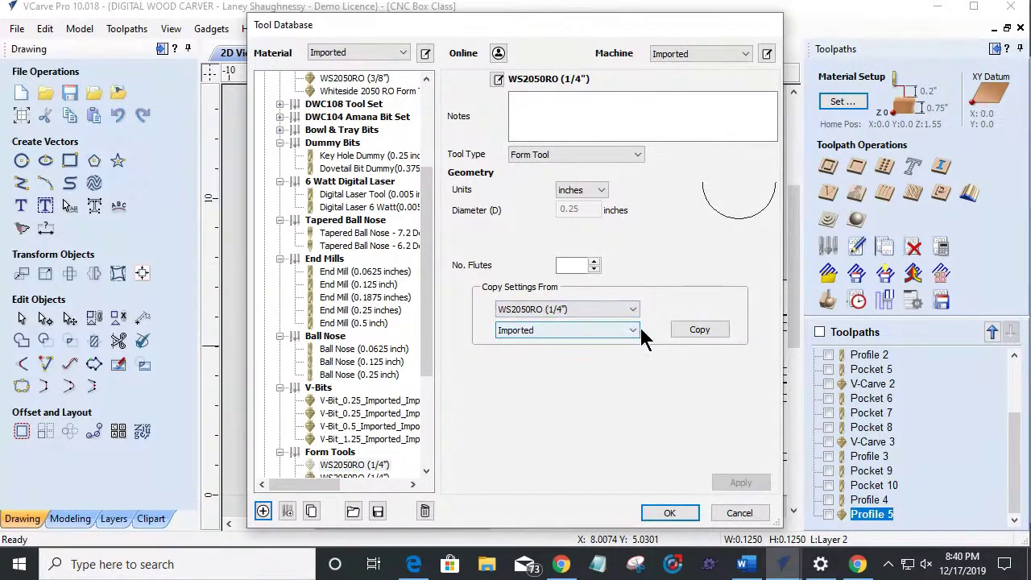
pyautogui.click(634, 330)
pyautogui.click(635, 343)
pyautogui.click(699, 331)
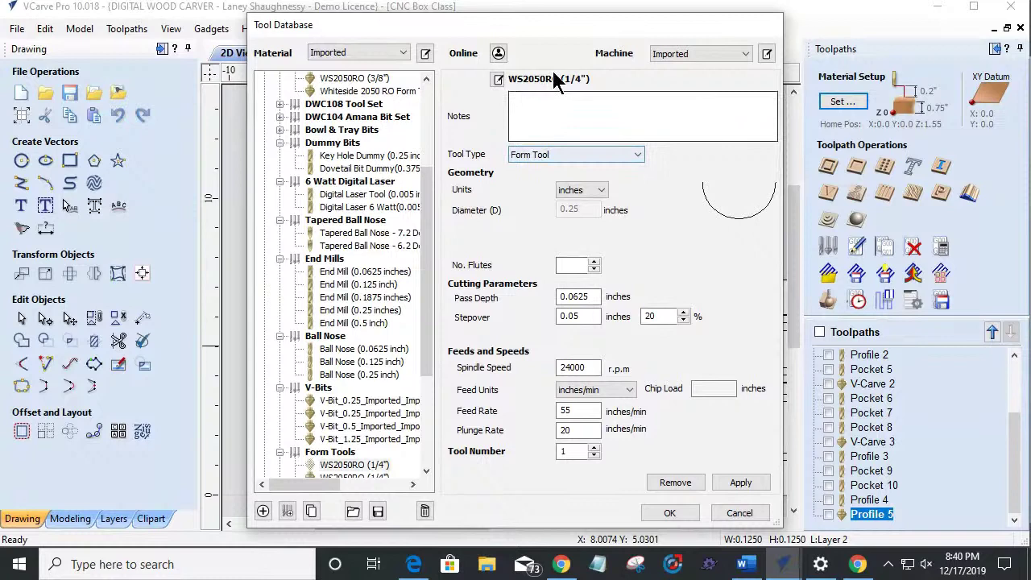
# Step: Replace WS2050RO in the new form tool's name format with ".25Rad Box Core Bit"
pyautogui.click(498, 79)
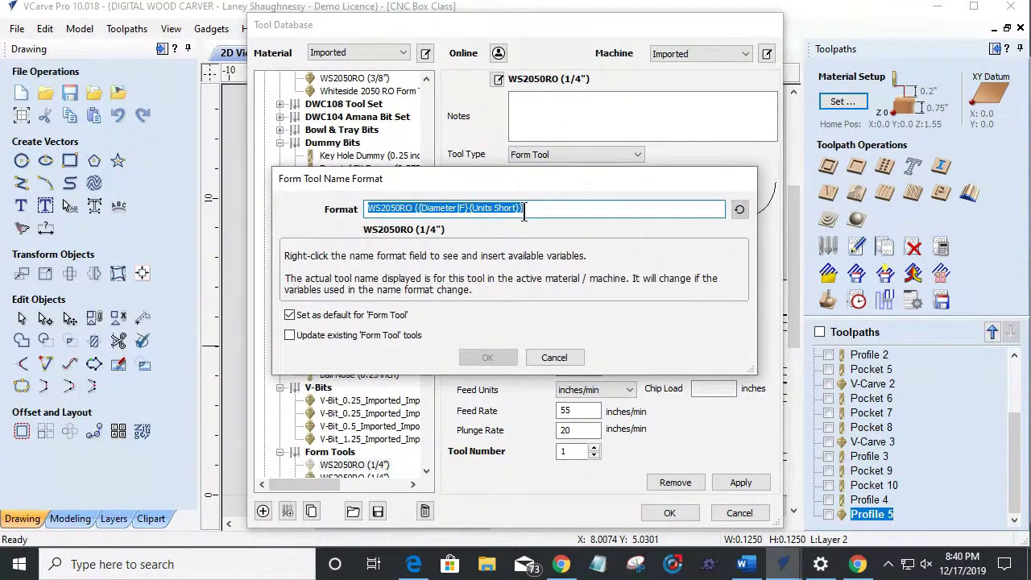
pyautogui.moveTo(414, 208); pyautogui.dragTo(348, 218)
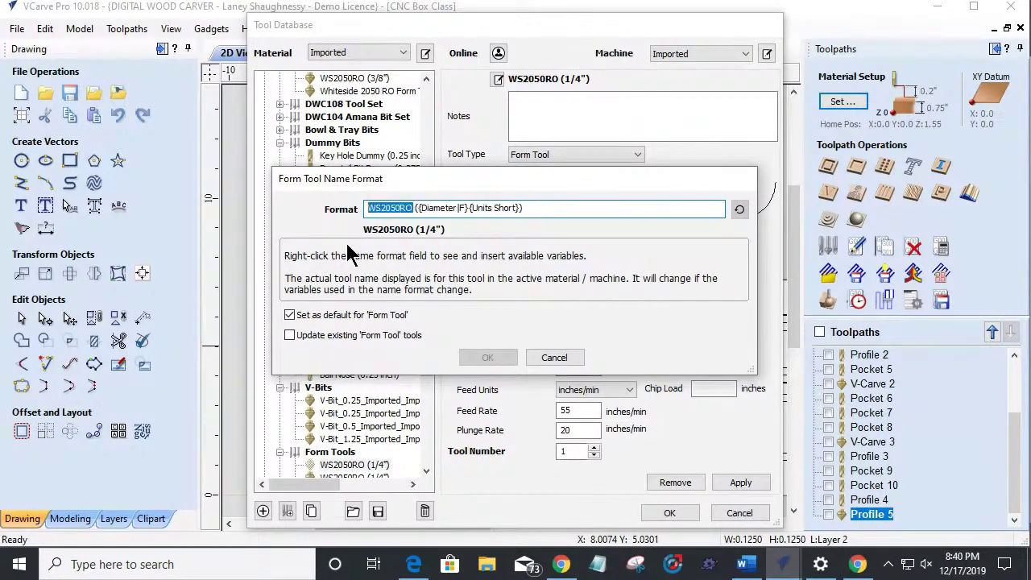
pyautogui.write('.25Rad')
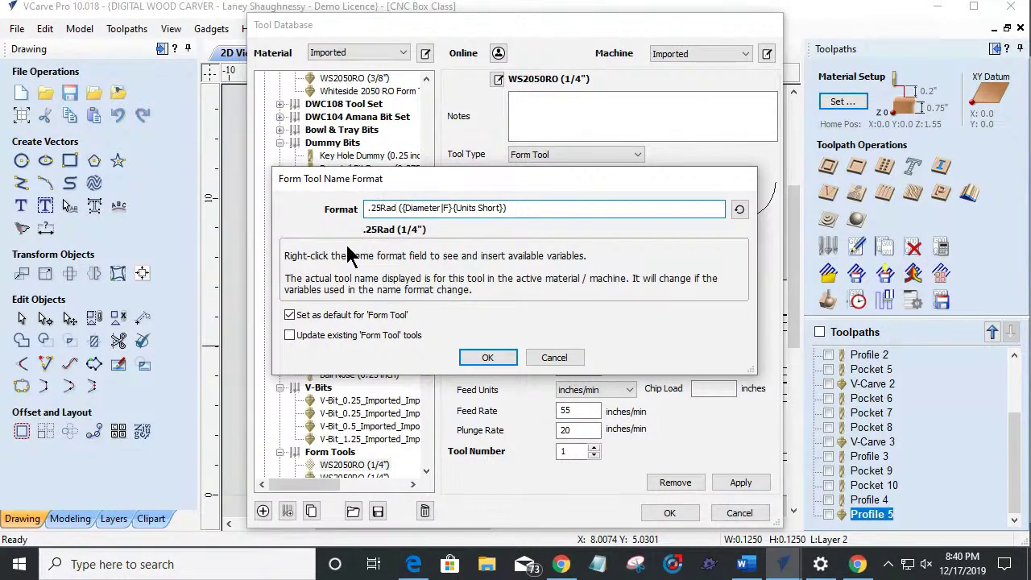
pyautogui.write(' Box')
pyautogui.write(' Core')
pyautogui.write(' Bit')
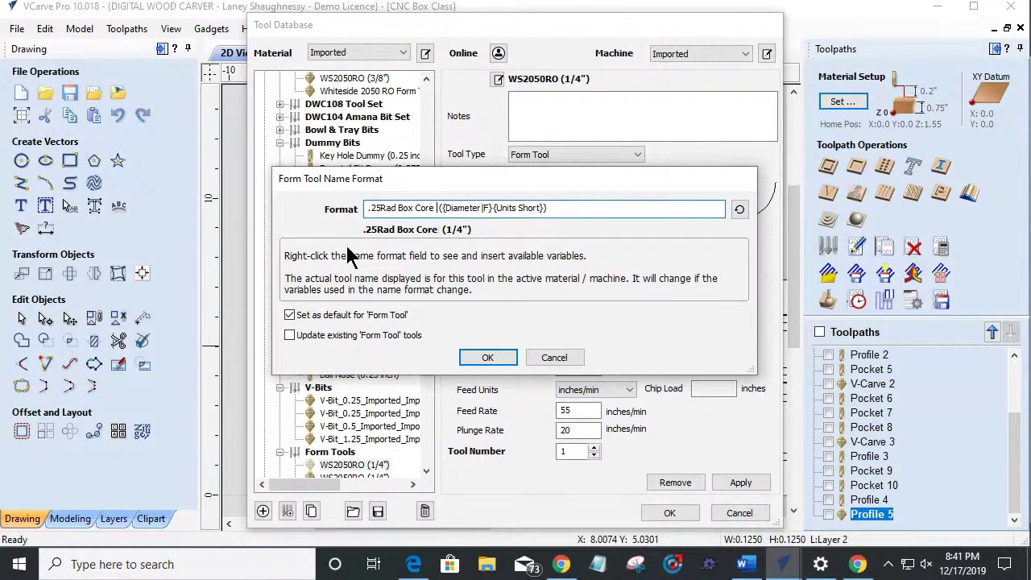
# Step: Remove the diameter and units variables so the name format reads ".25 Rad Box Core Bit", and save the tool to the database
pyautogui.press('Delete')
pyautogui.press('Delete')
pyautogui.press('Delete')
pyautogui.press('Delete')
pyautogui.press('Delete')
pyautogui.press('Delete')
pyautogui.press('Delete')
pyautogui.press('Delete')
pyautogui.press('Delete')
pyautogui.press('Delete')
pyautogui.press('Delete')
pyautogui.press('Delete')
pyautogui.press('Delete')
pyautogui.press('Delete')
pyautogui.press('Delete')
pyautogui.press('Delete')
pyautogui.press('Delete')
pyautogui.press('Delete')
pyautogui.press('Delete')
pyautogui.press('Delete')
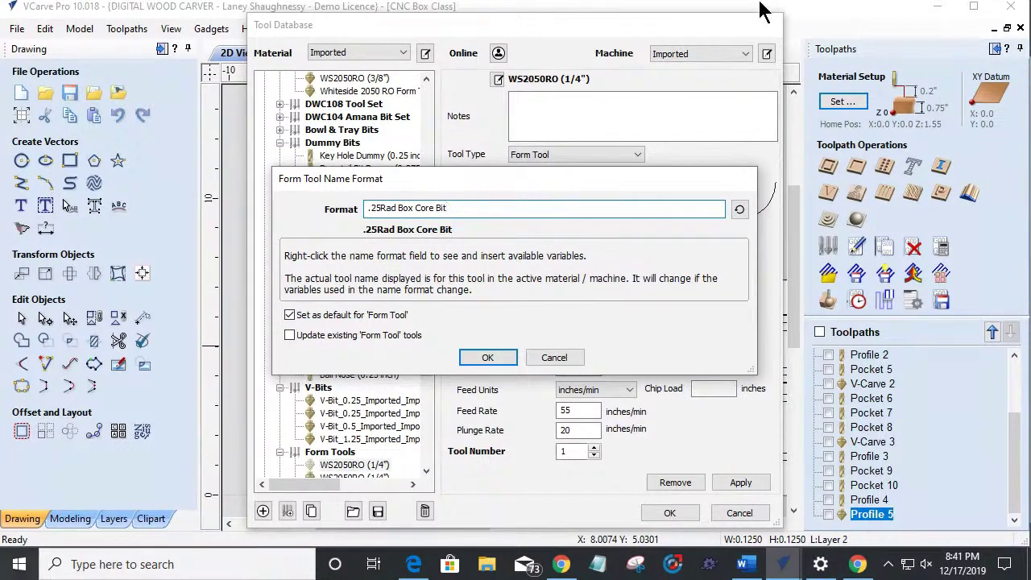
pyautogui.click(381, 208)
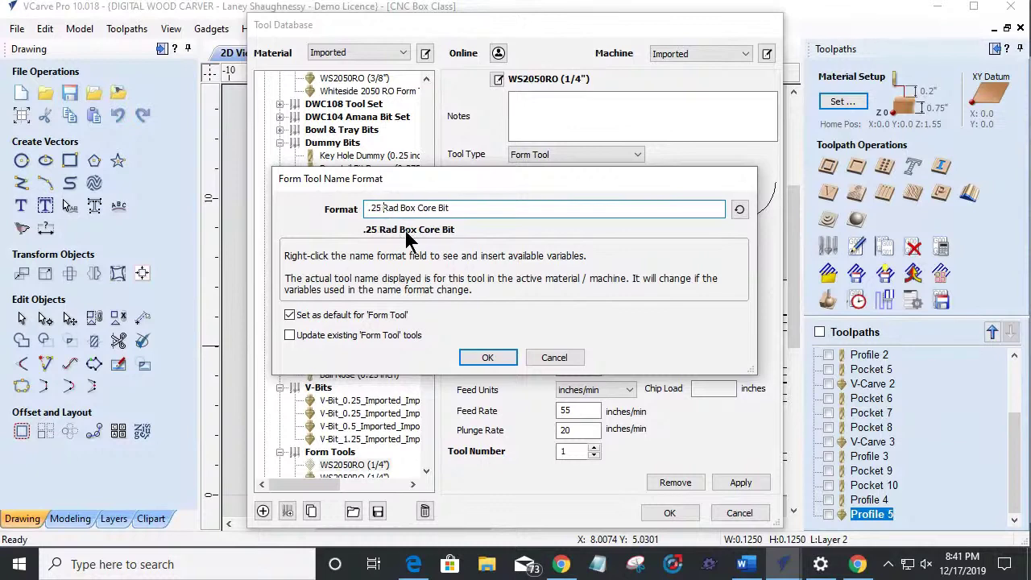
pyautogui.click(484, 359)
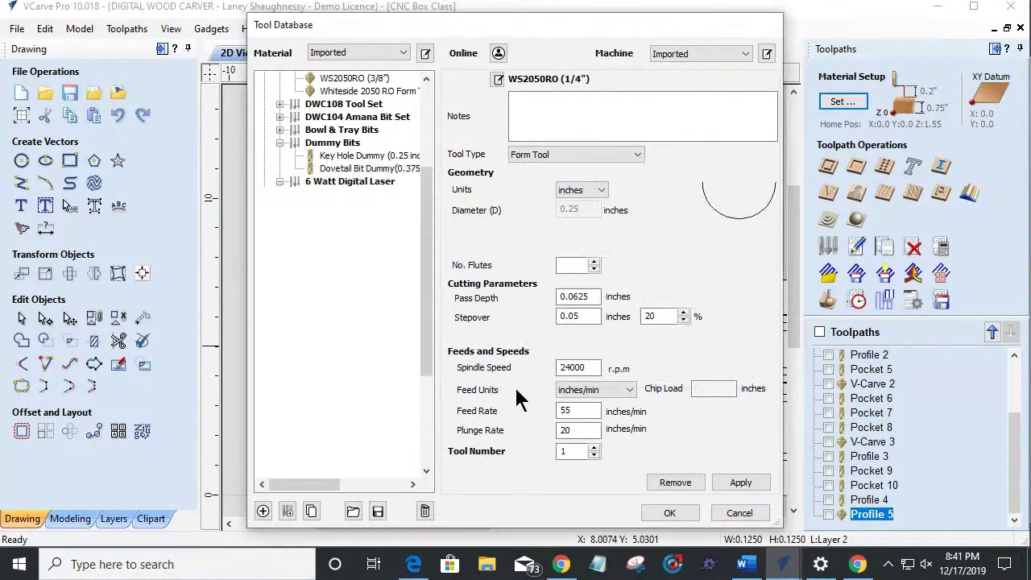
pyautogui.click(740, 482)
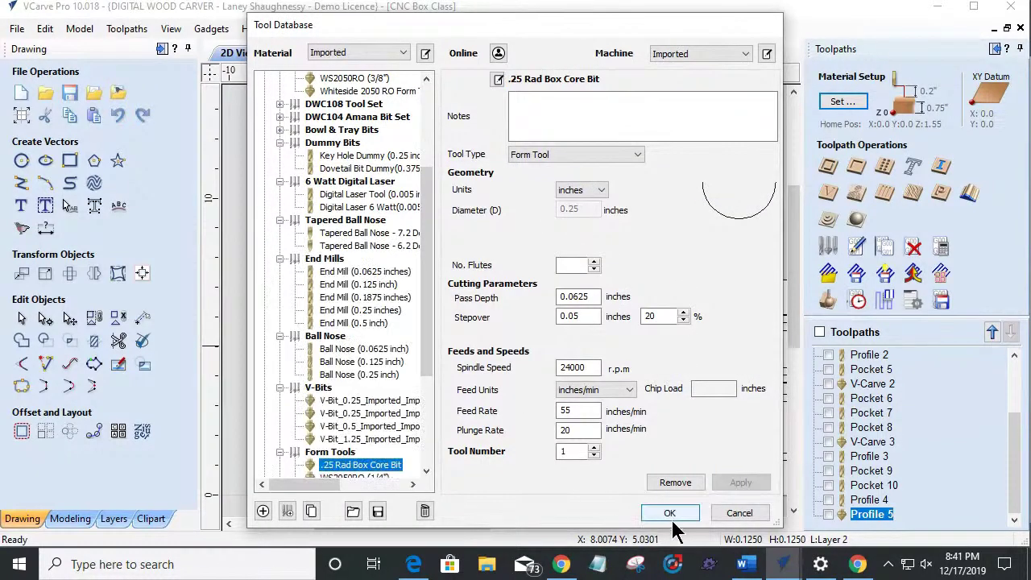
pyautogui.click(669, 514)
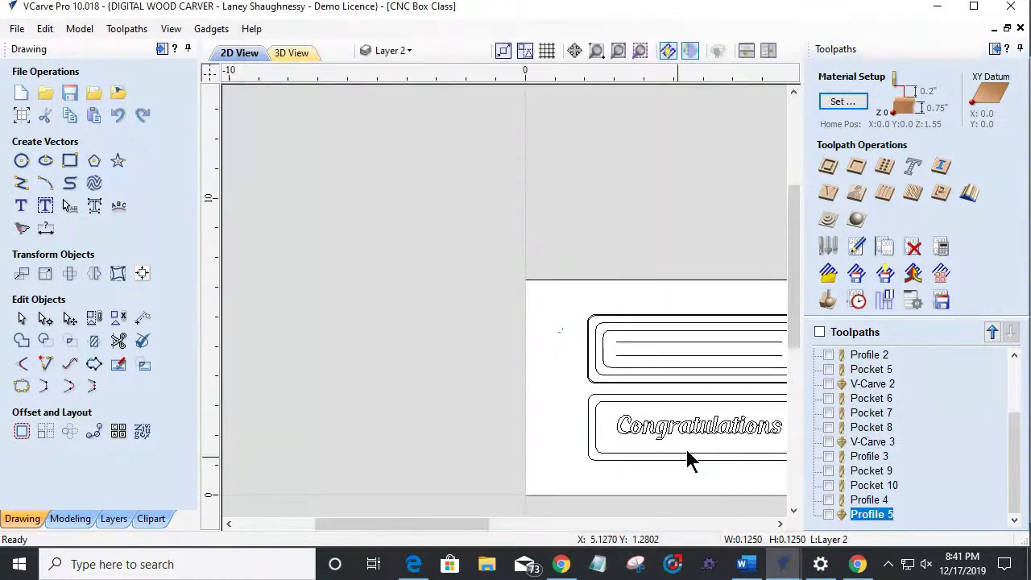
# Step: Switch the Profile 5 toolpath on the two flute lines to the .25 Rad Box Core Bit and recalculate it
pyautogui.click(623, 356)
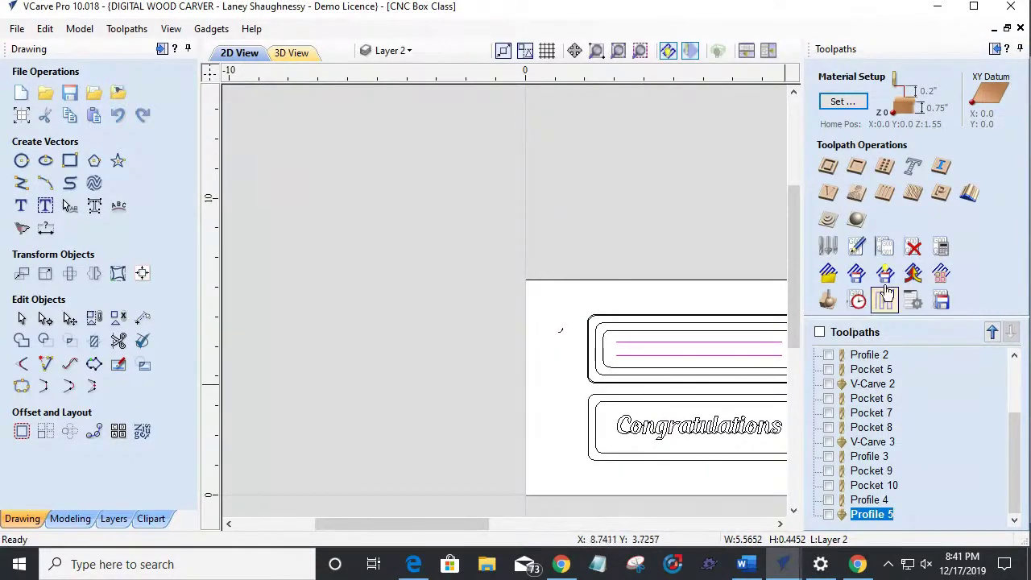
pyautogui.doubleClick(855, 514)
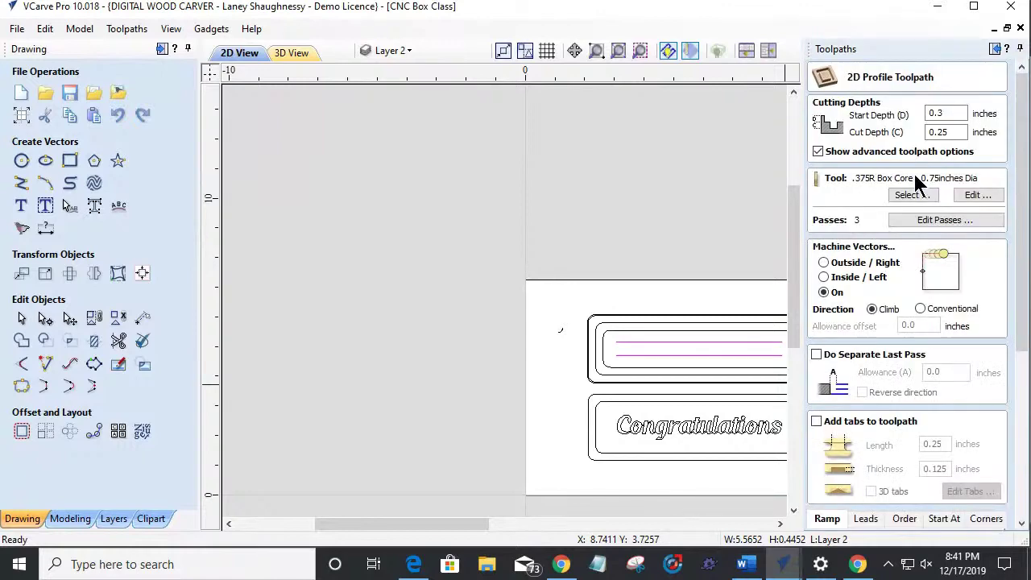
pyautogui.click(914, 197)
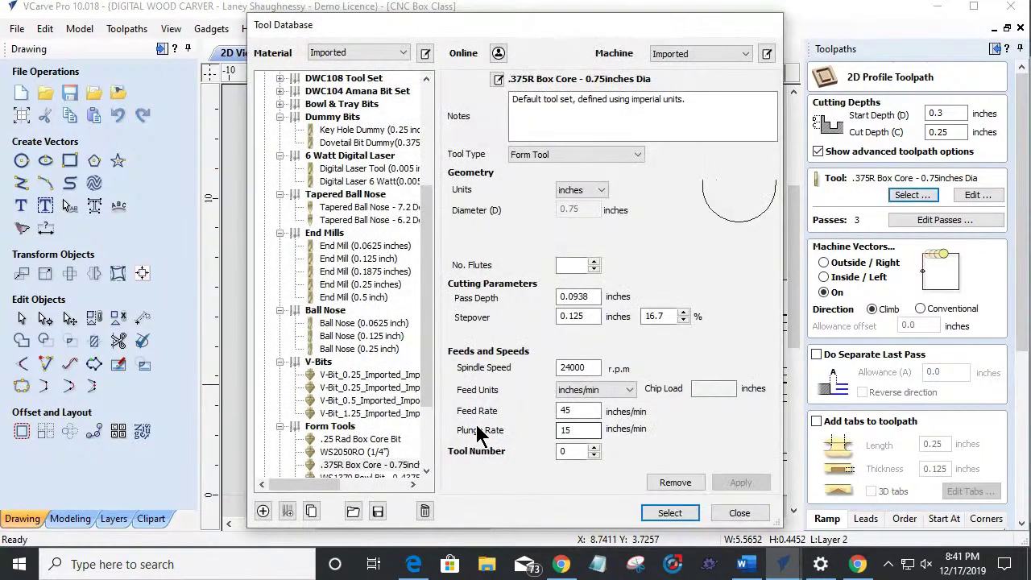
pyautogui.click(330, 426)
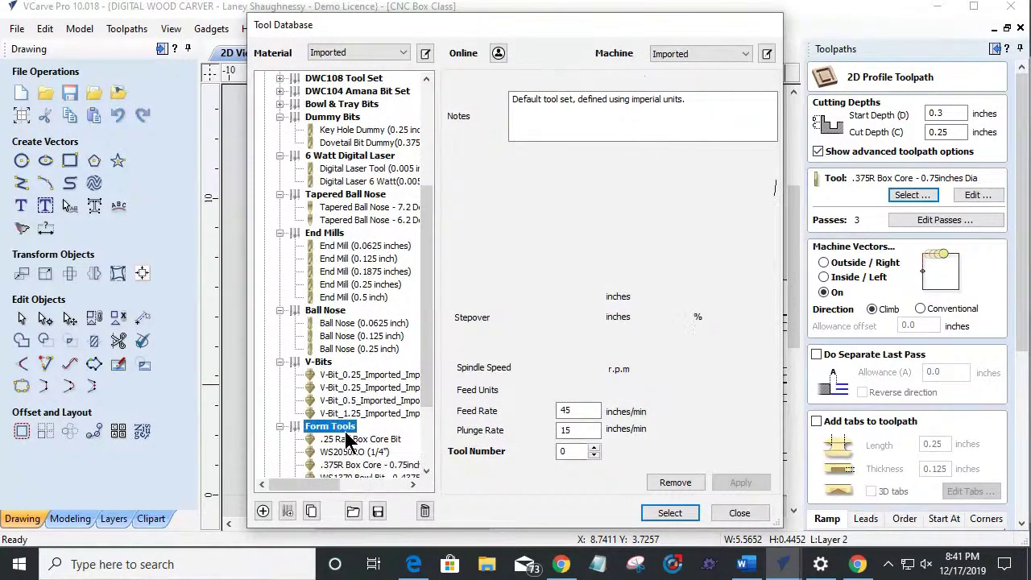
pyautogui.click(346, 440)
pyautogui.click(669, 513)
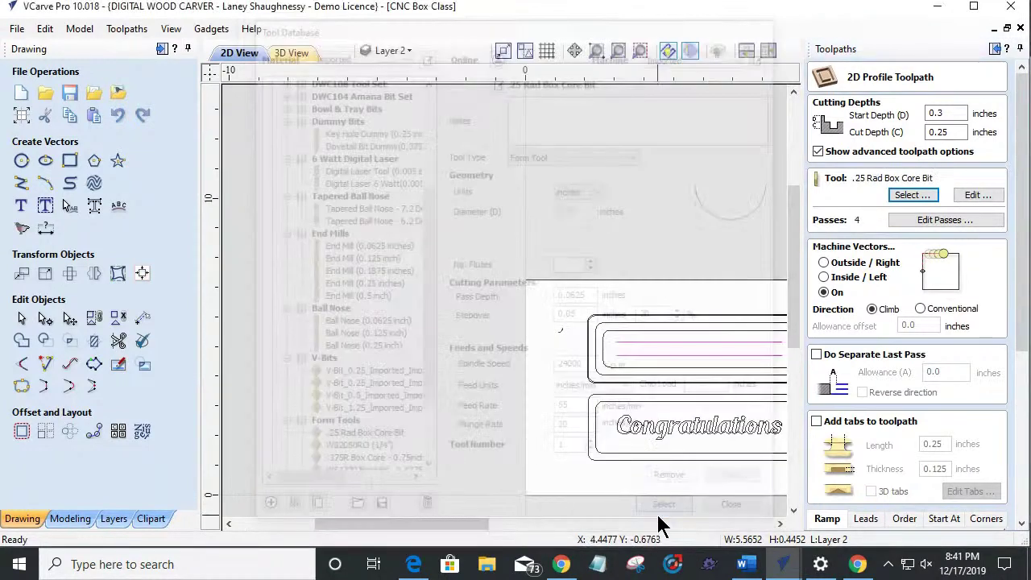
pyautogui.moveTo(1022, 329); pyautogui.dragTo(1023, 362)
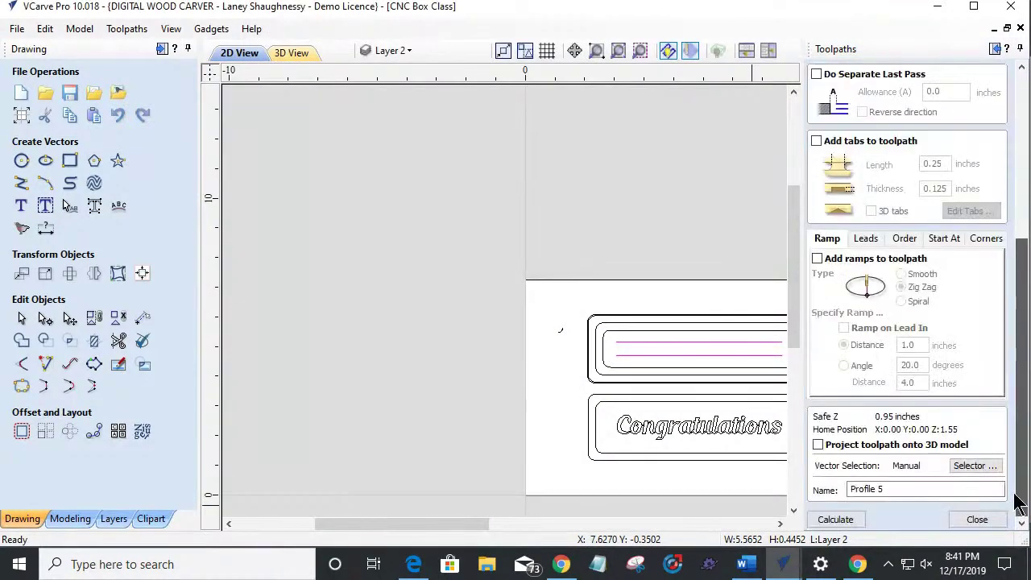
pyautogui.click(850, 520)
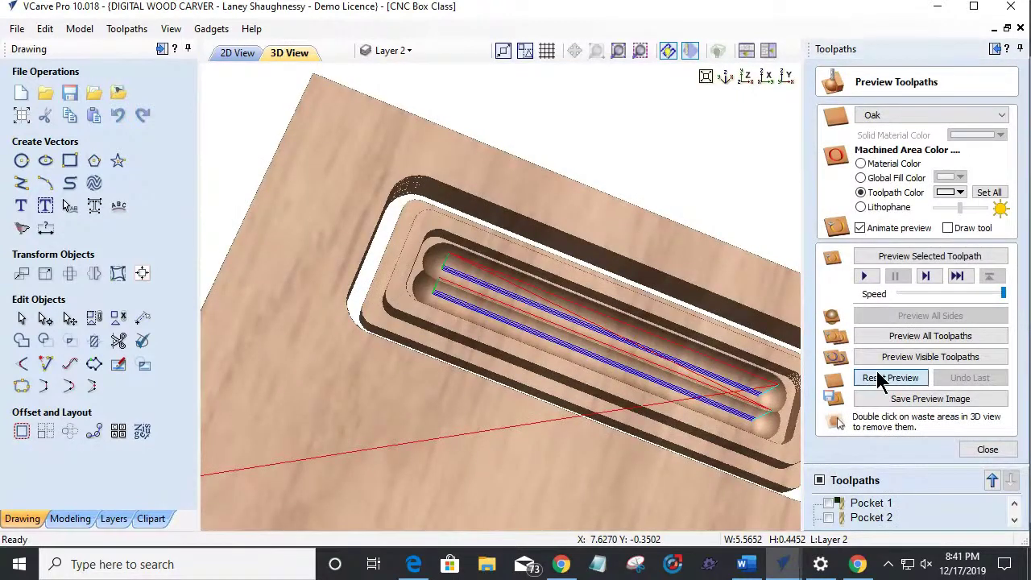
# Step: Reset the preview, show Profile 4, Pocket 10 and Pocket 9 along with Profile 5, and preview the visible toolpaths
pyautogui.click(882, 379)
pyautogui.scroll(-5, 848, 515)
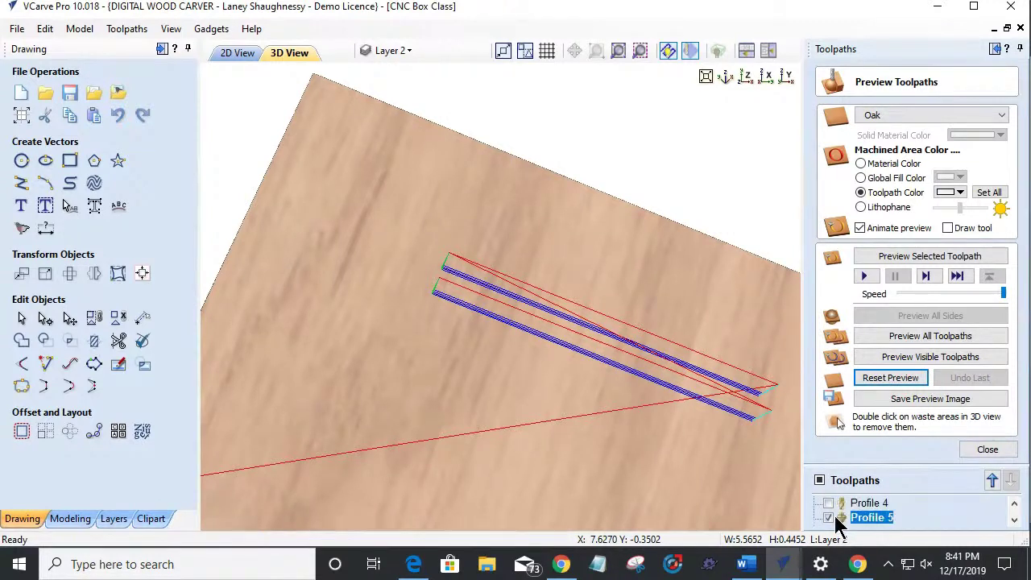
pyautogui.click(829, 503)
pyautogui.scroll(1, 832, 504)
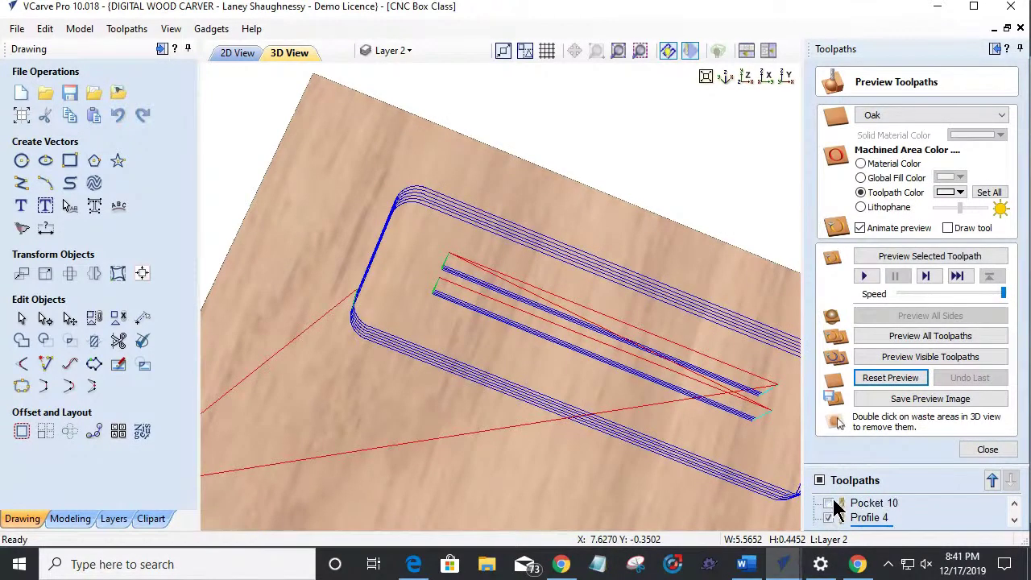
pyautogui.click(829, 503)
pyautogui.scroll(1, 832, 508)
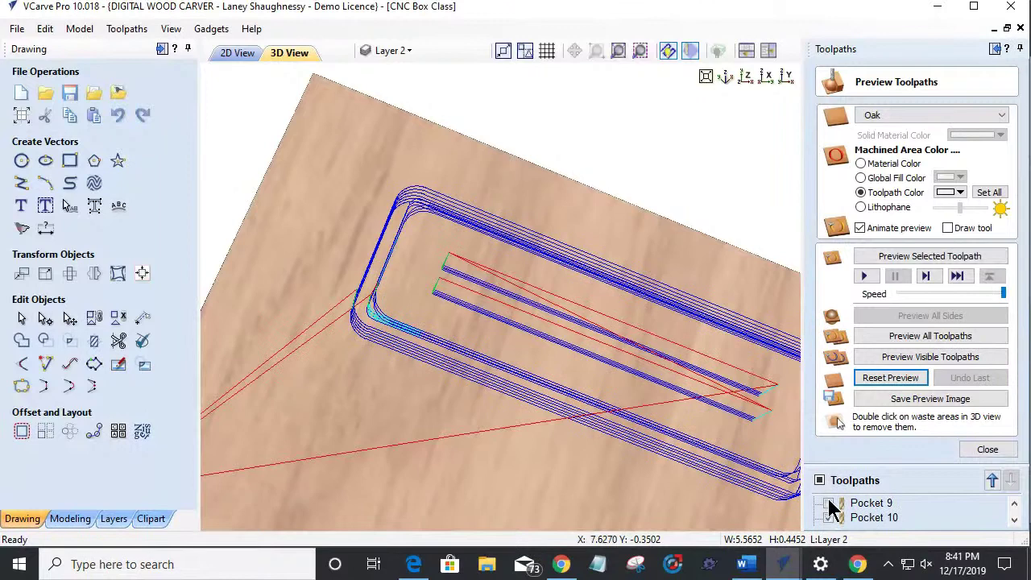
pyautogui.click(829, 503)
pyautogui.scroll(1, 832, 507)
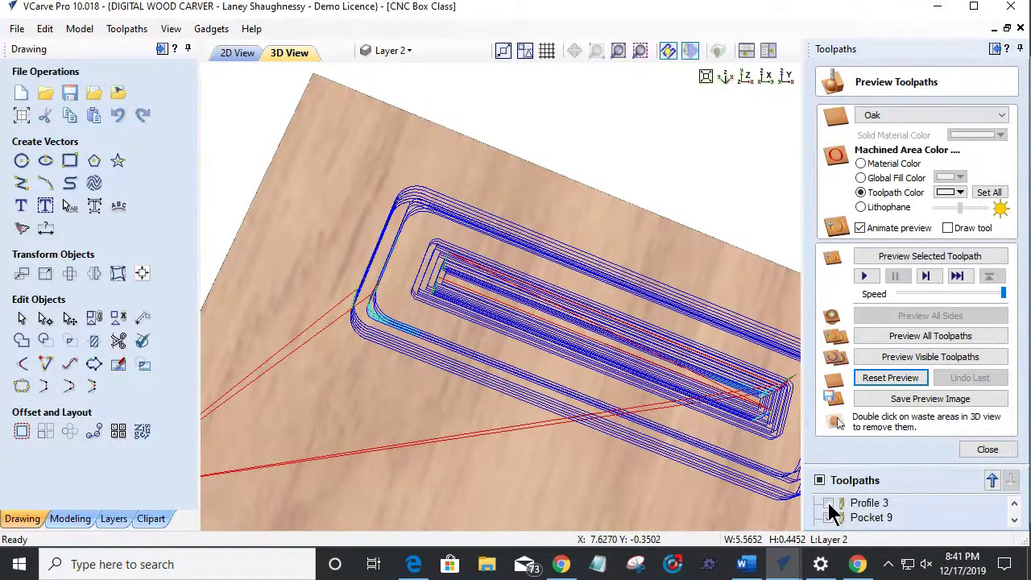
pyautogui.click(915, 360)
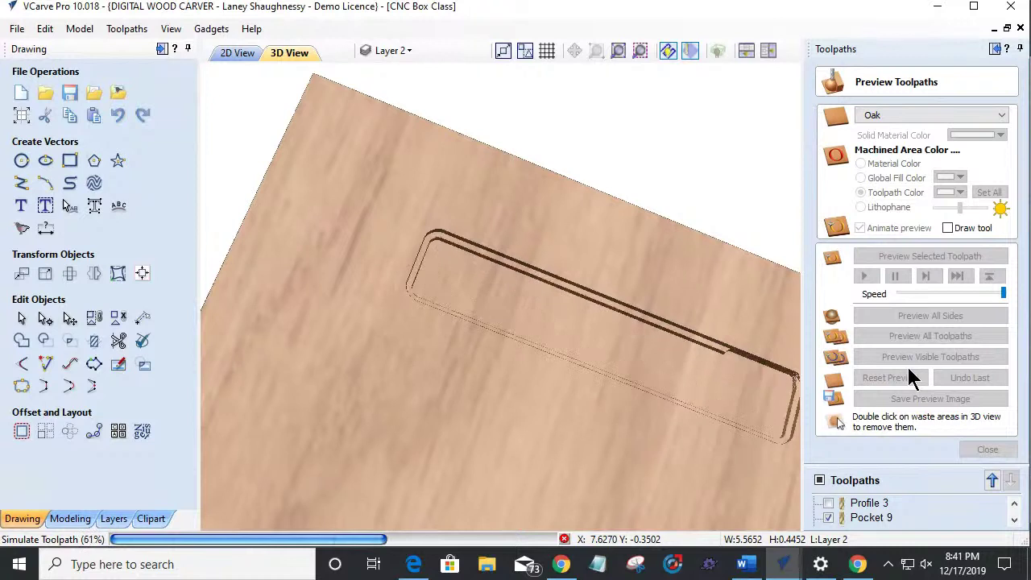
pyautogui.click(907, 366)
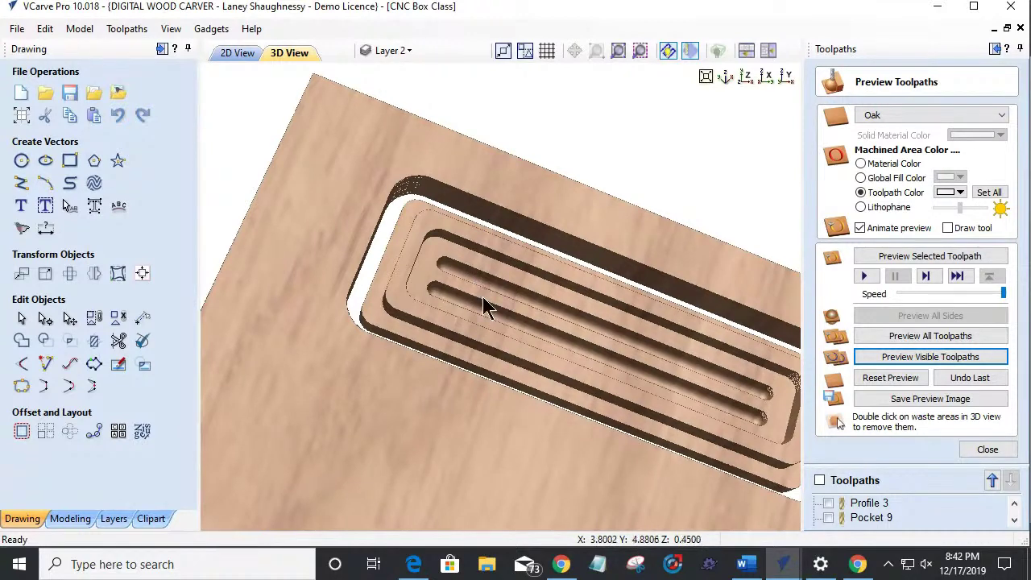
# Step: Set the cut depth of the Profile 5 flute toolpath to 0.0625 inches and recalculate it
pyautogui.scroll(-3, 481, 294)
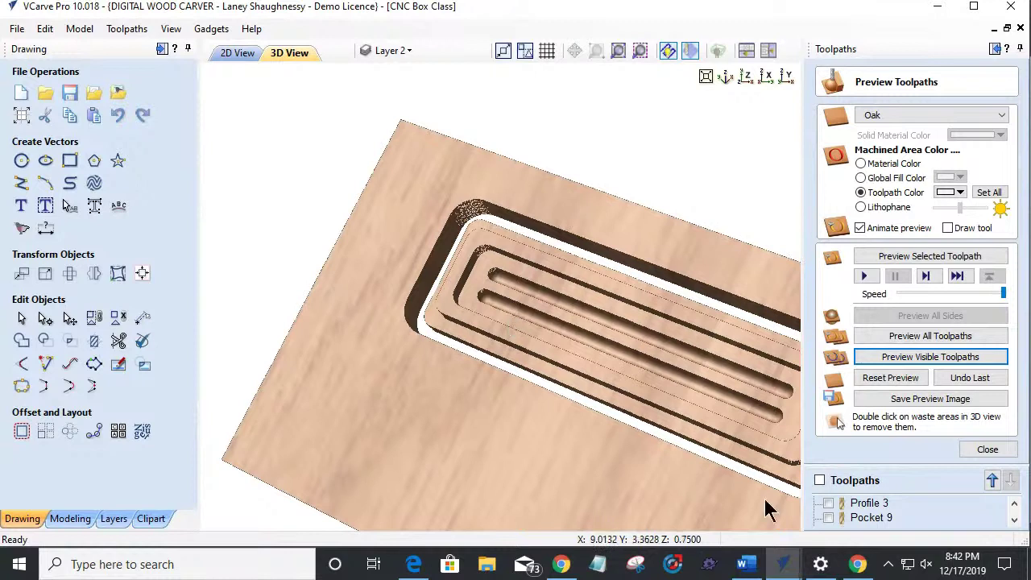
pyautogui.scroll(-2, 868, 518)
pyautogui.click(868, 518)
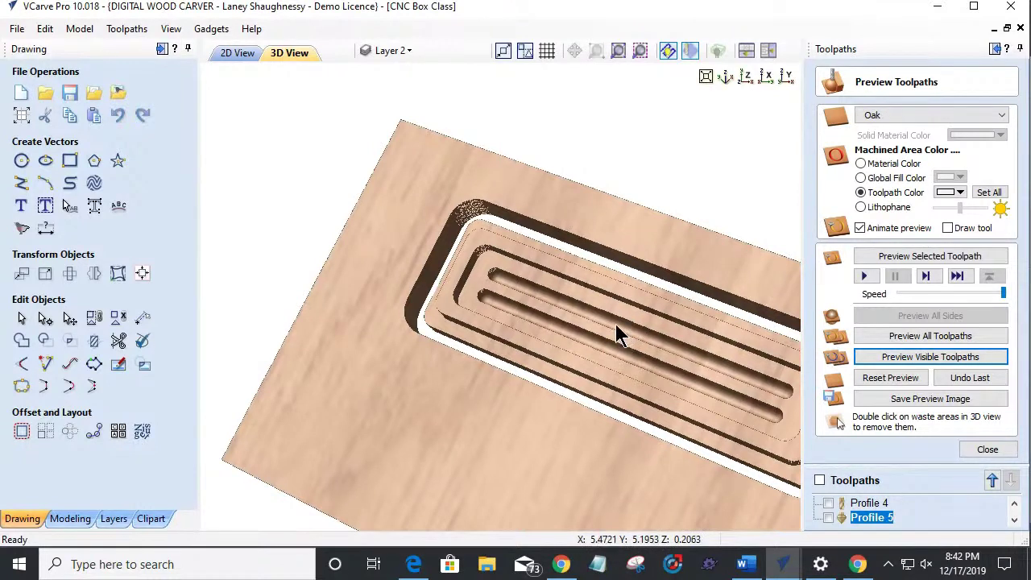
pyautogui.doubleClick(856, 506)
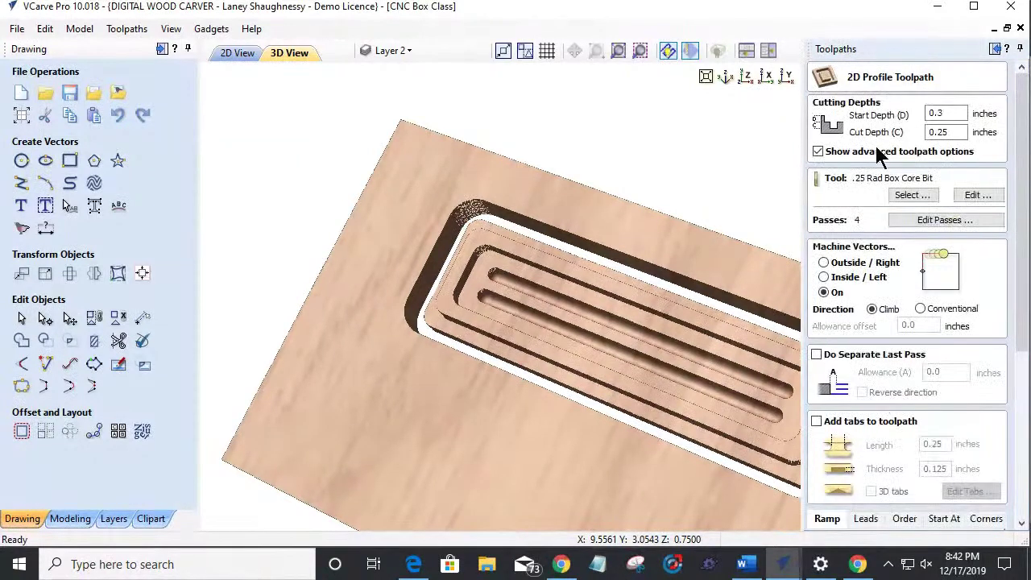
pyautogui.doubleClick(936, 132)
pyautogui.write('.0625')
pyautogui.press('BackSpace')
pyautogui.press('BackSpace')
pyautogui.press('BackSpace')
pyautogui.press('BackSpace')
pyautogui.press('BackSpace')
pyautogui.write('0625')
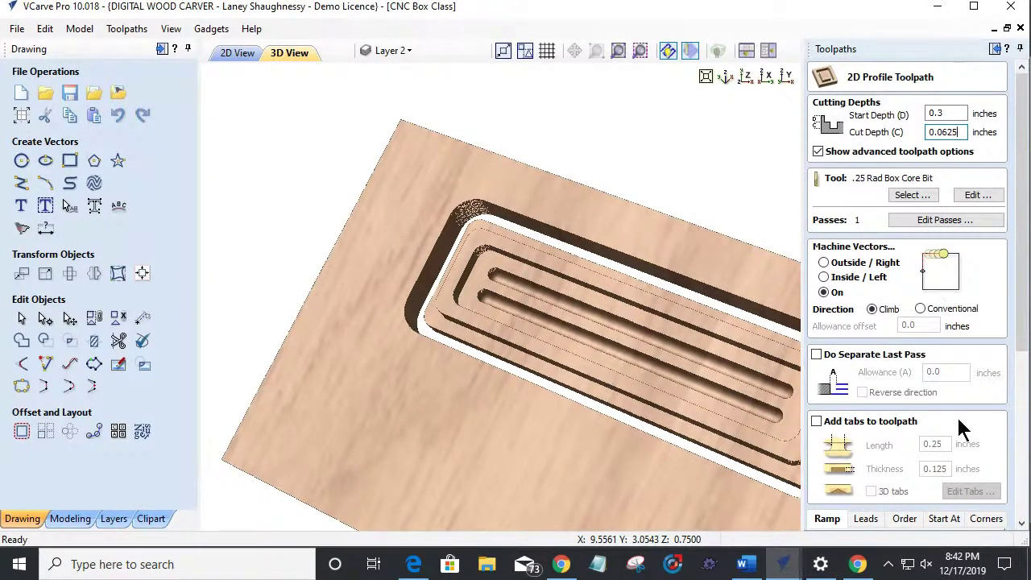
pyautogui.scroll(-5, 963, 427)
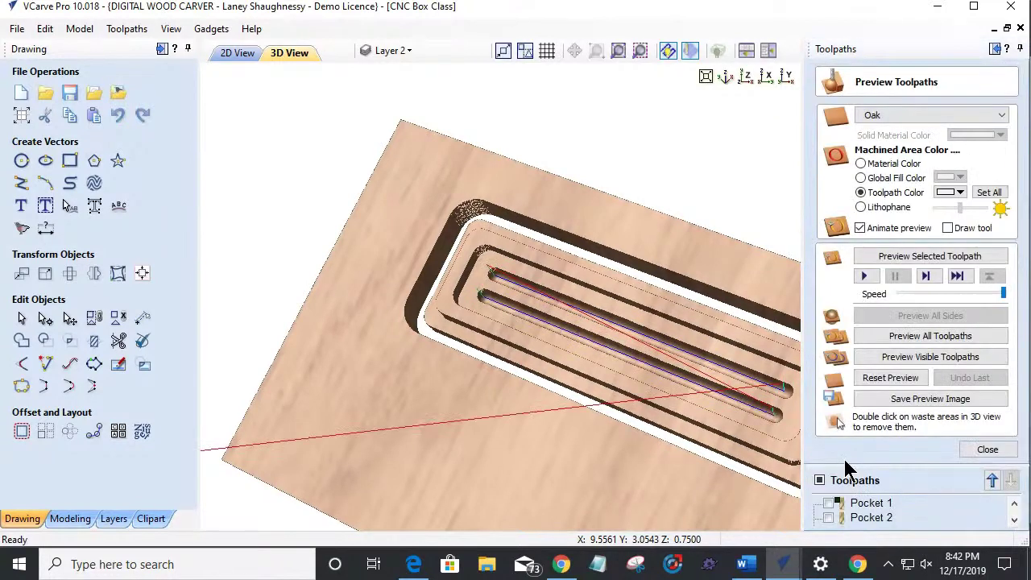
# Step: Reset the preview and simulate the shallower Profile 5 flutes together with Profile 4, Pocket 9 and Pocket 10
pyautogui.click(871, 378)
pyautogui.scroll(-5, 830, 508)
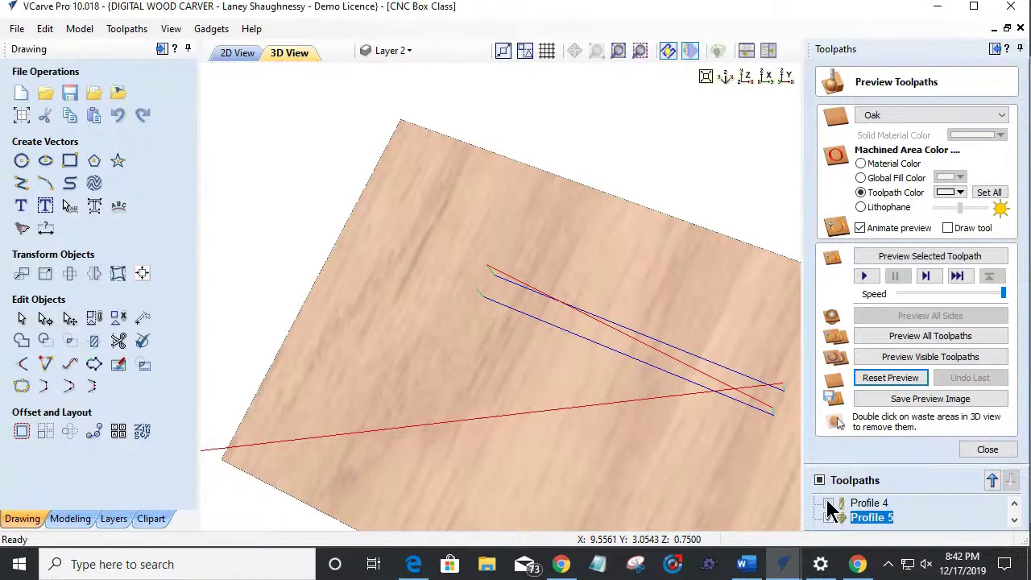
pyautogui.scroll(2, 825, 508)
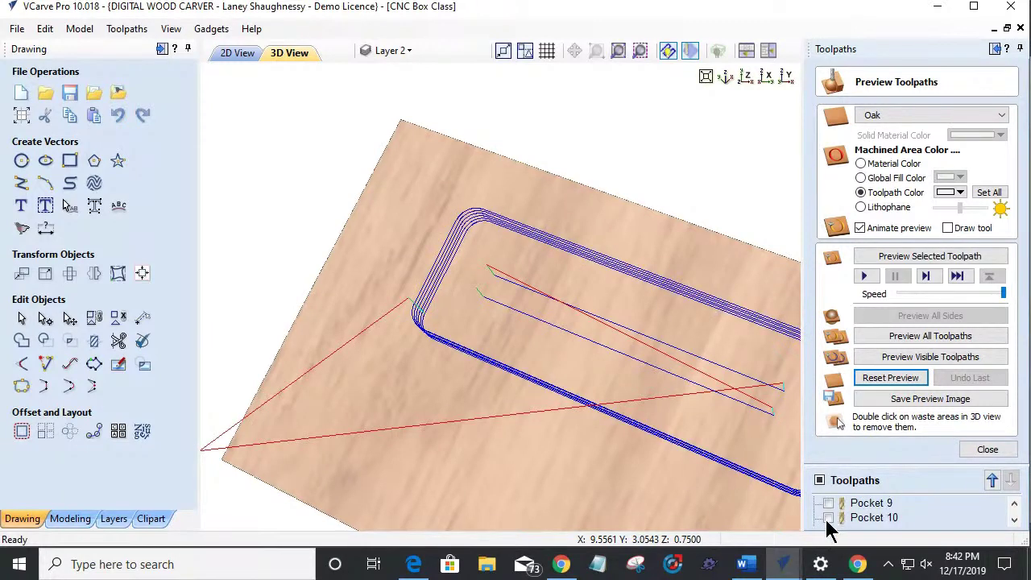
pyautogui.scroll(-2, 824, 514)
pyautogui.click(829, 516)
pyautogui.scroll(2, 824, 514)
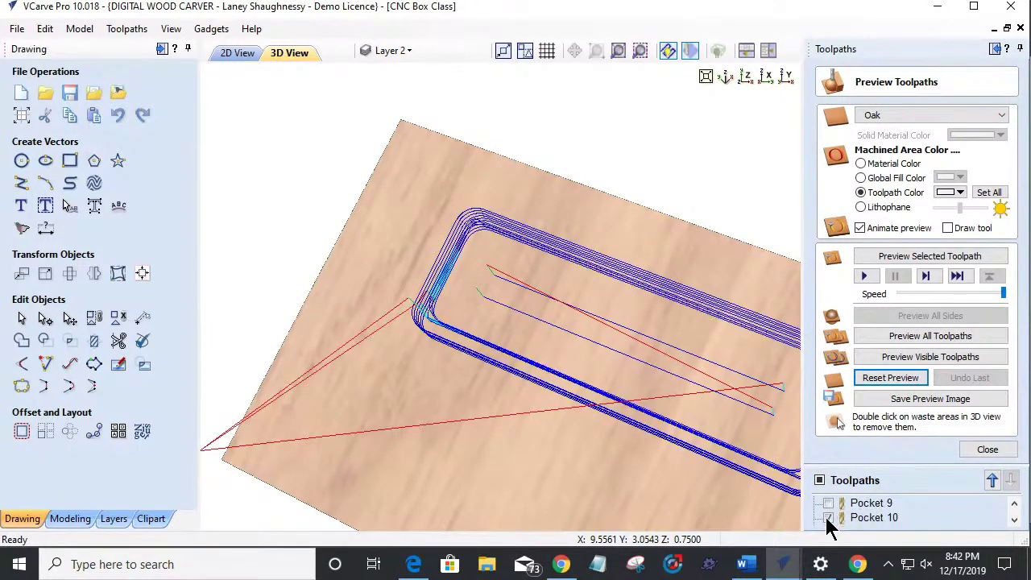
pyautogui.click(828, 517)
pyautogui.click(828, 502)
pyautogui.click(890, 358)
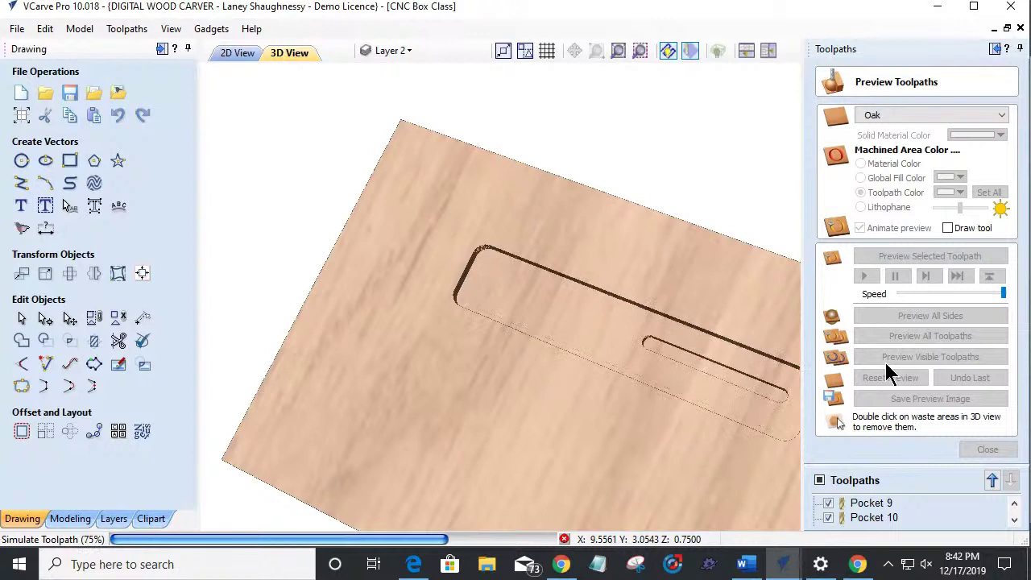
pyautogui.click(828, 503)
pyautogui.click(890, 357)
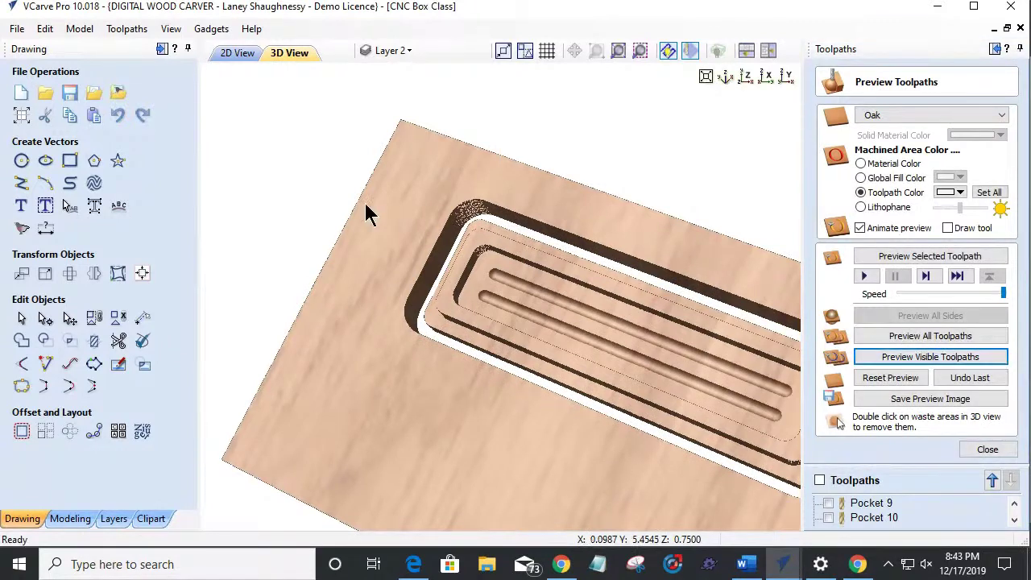
# Step: Separate the two flute lines in the 2D view and nudge them slightly farther apart, one up and one down
pyautogui.click(226, 55)
pyautogui.click(651, 362)
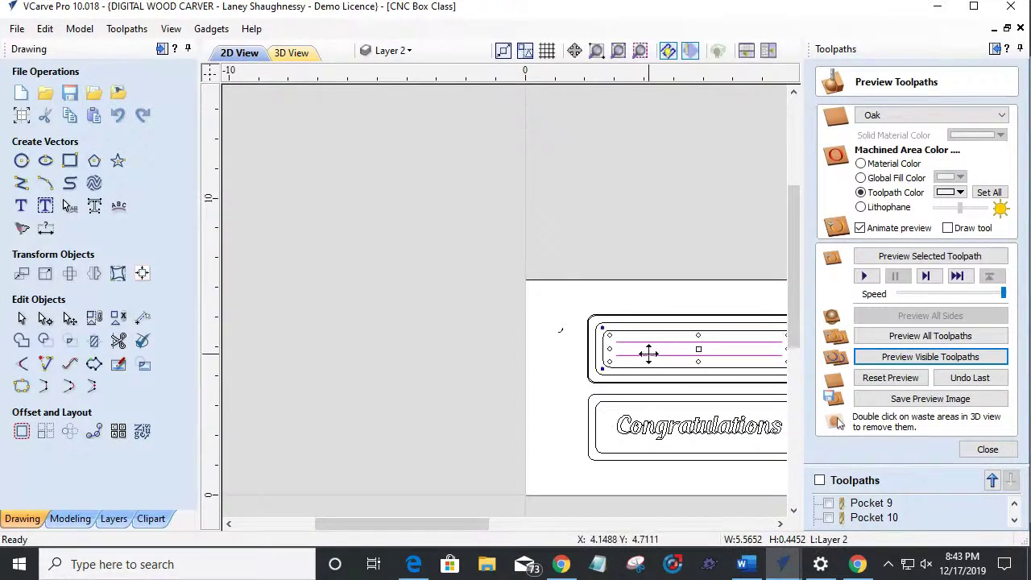
pyautogui.scroll(3, 651, 354)
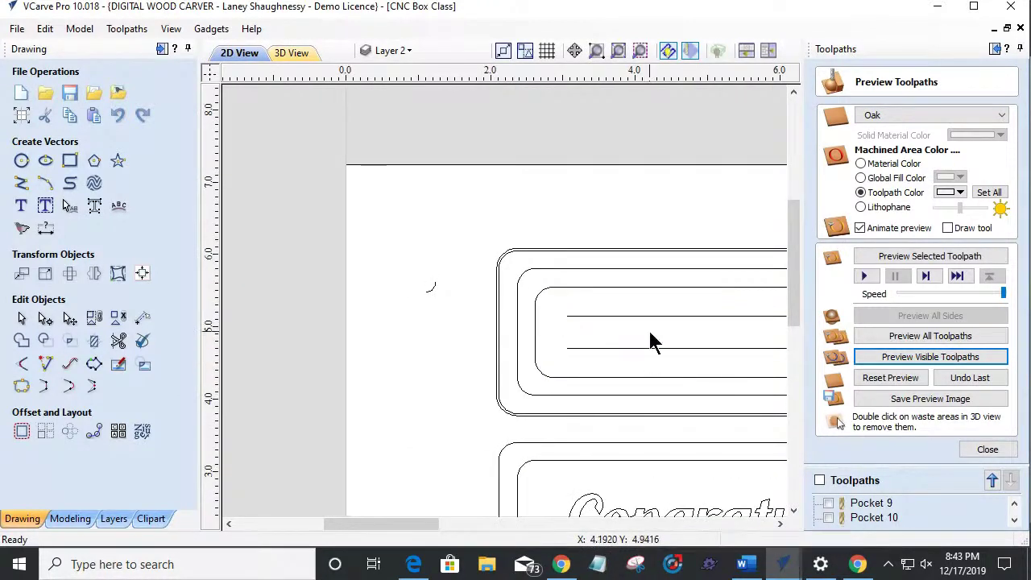
pyautogui.click(649, 325)
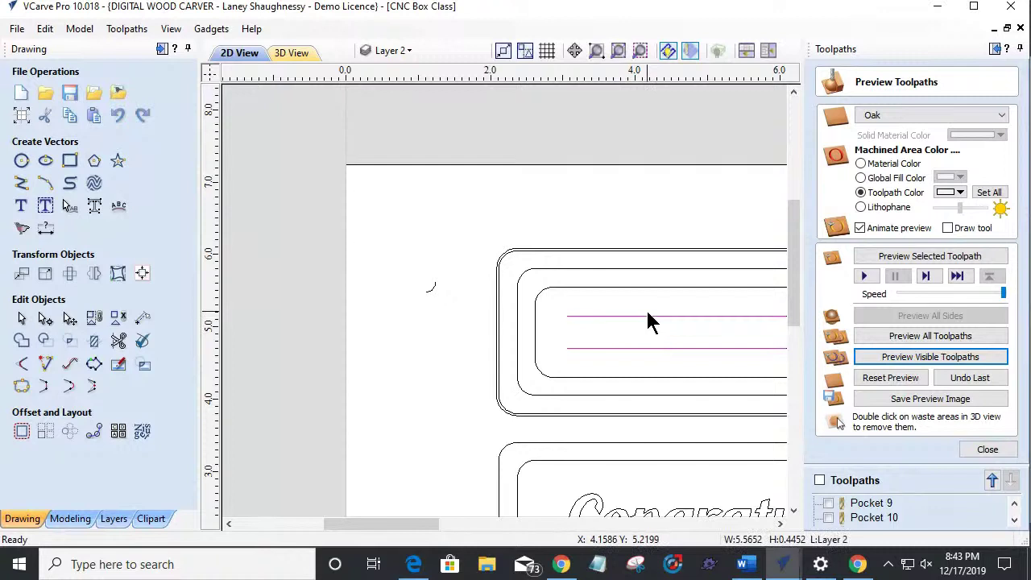
pyautogui.click(650, 336)
pyautogui.click(650, 327)
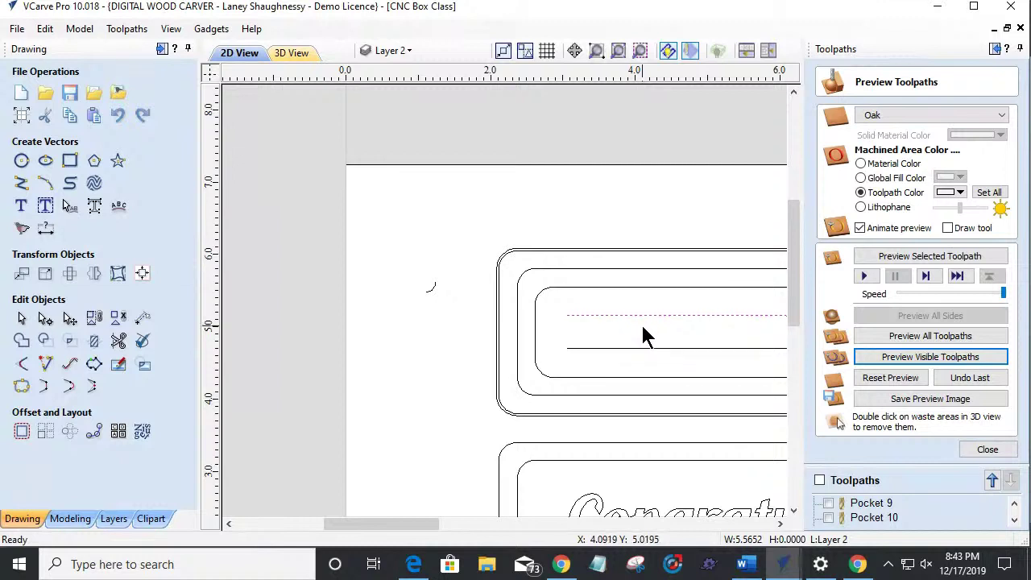
pyautogui.click(636, 347)
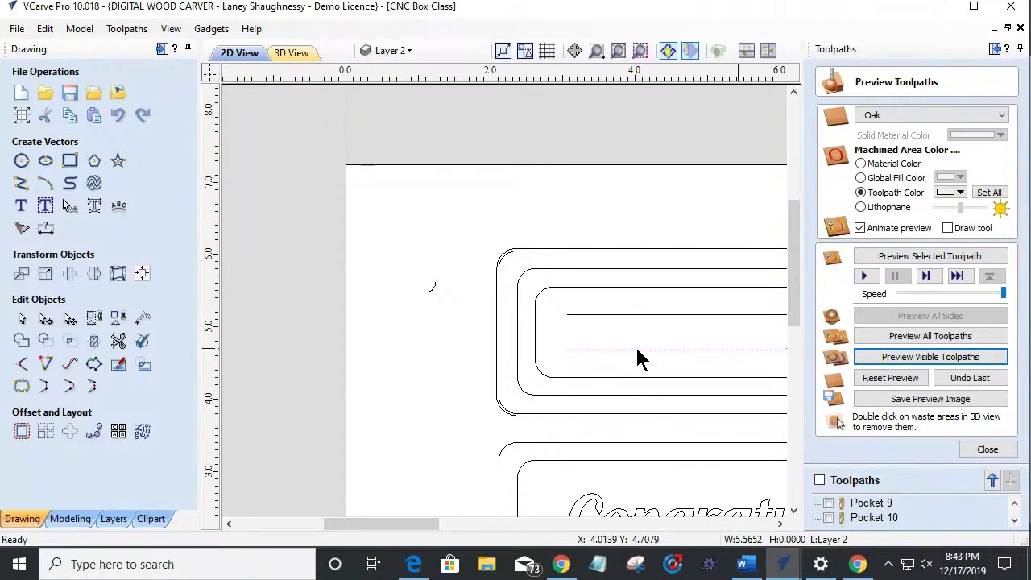
# Step: Change the tool of the Profile 5 flute toolpath to the .375R Box Core - 0.75inches Dia form tool
pyautogui.scroll(-2, 870, 511)
pyautogui.click(870, 517)
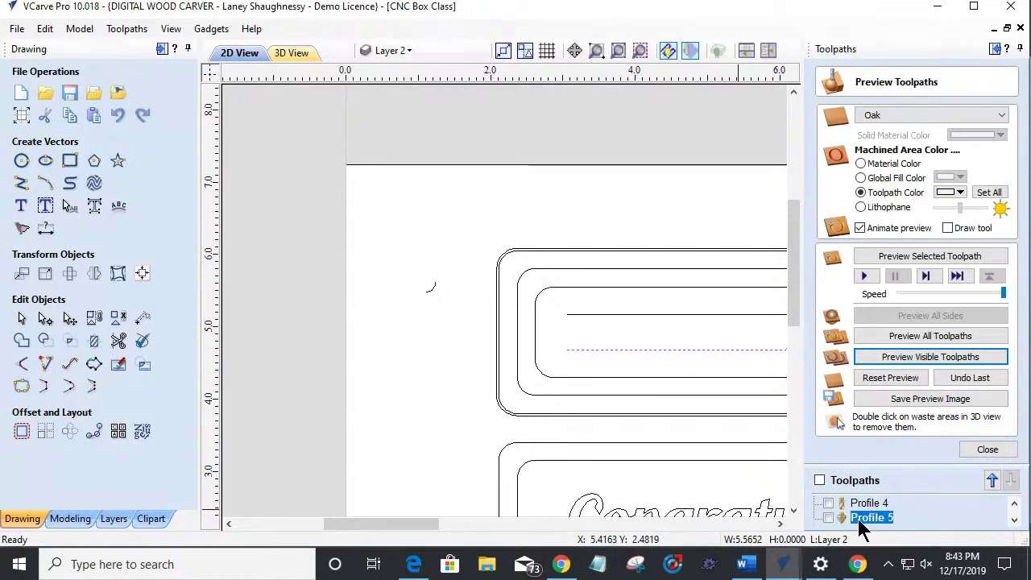
pyautogui.doubleClick(870, 518)
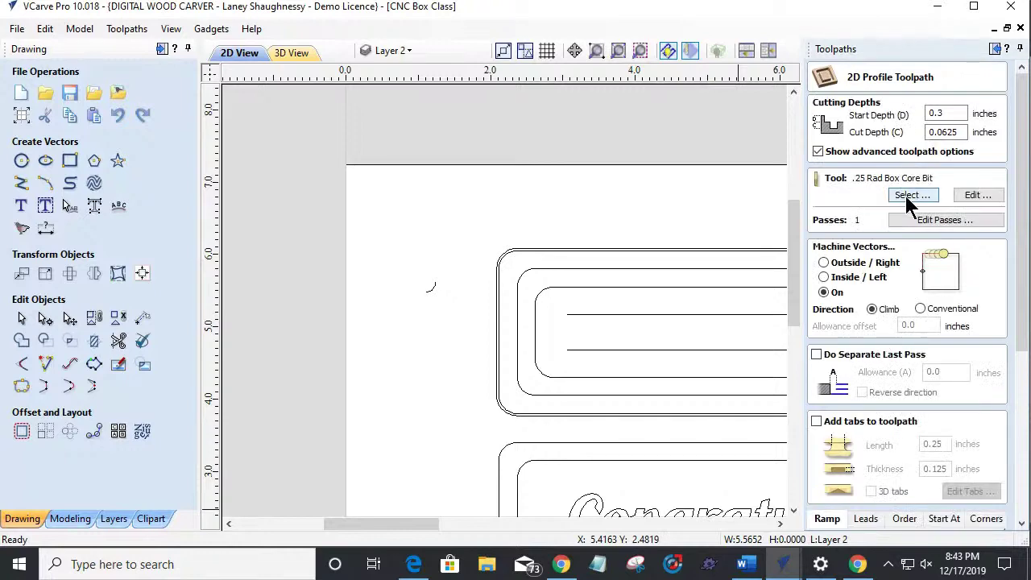
pyautogui.click(913, 195)
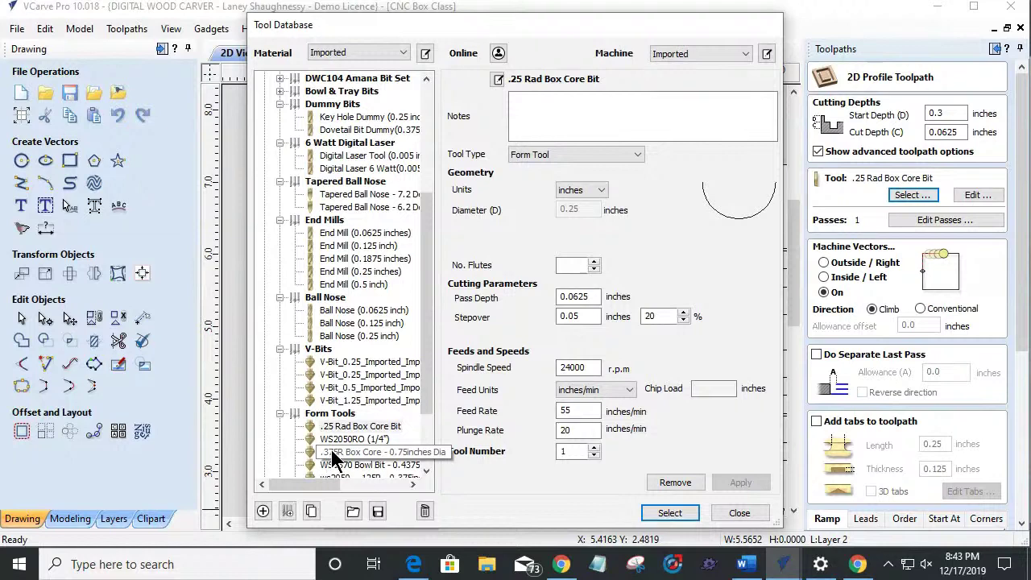
pyautogui.click(333, 458)
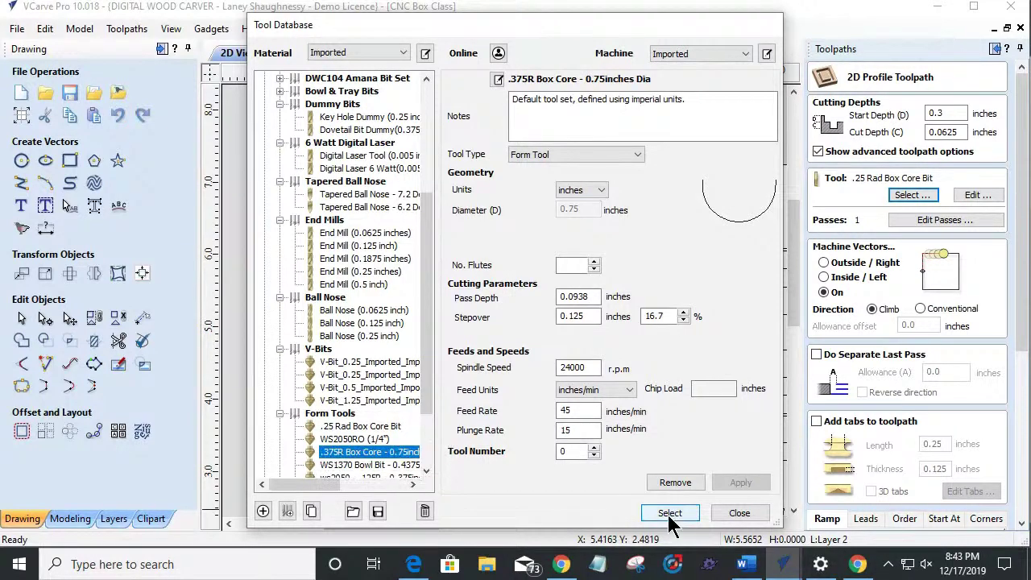
pyautogui.click(669, 510)
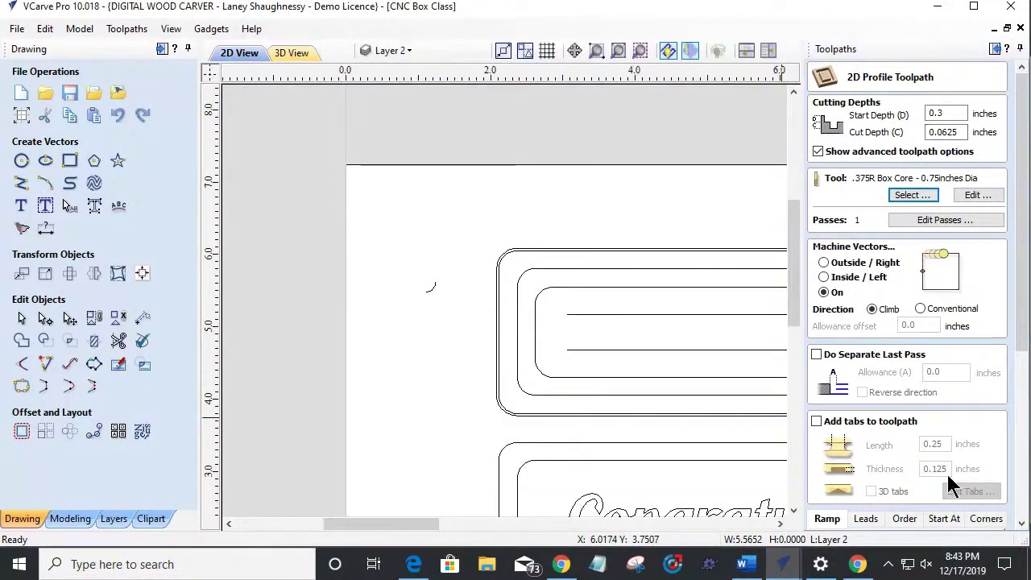
# Step: Select both flute lines and recalculate the Profile 5 toolpath
pyautogui.moveTo(1023, 354); pyautogui.dragTo(1023, 507)
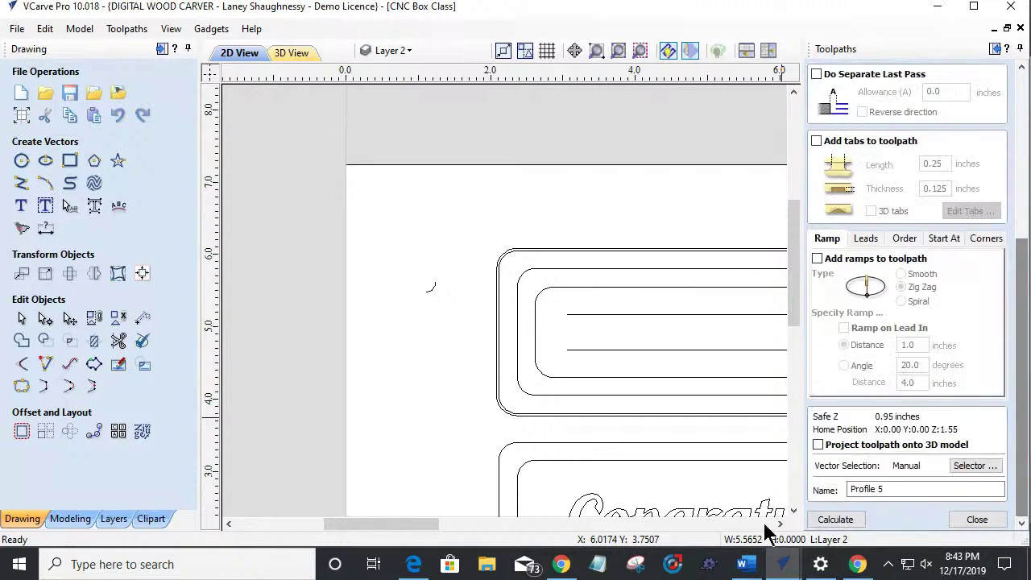
pyautogui.click(833, 519)
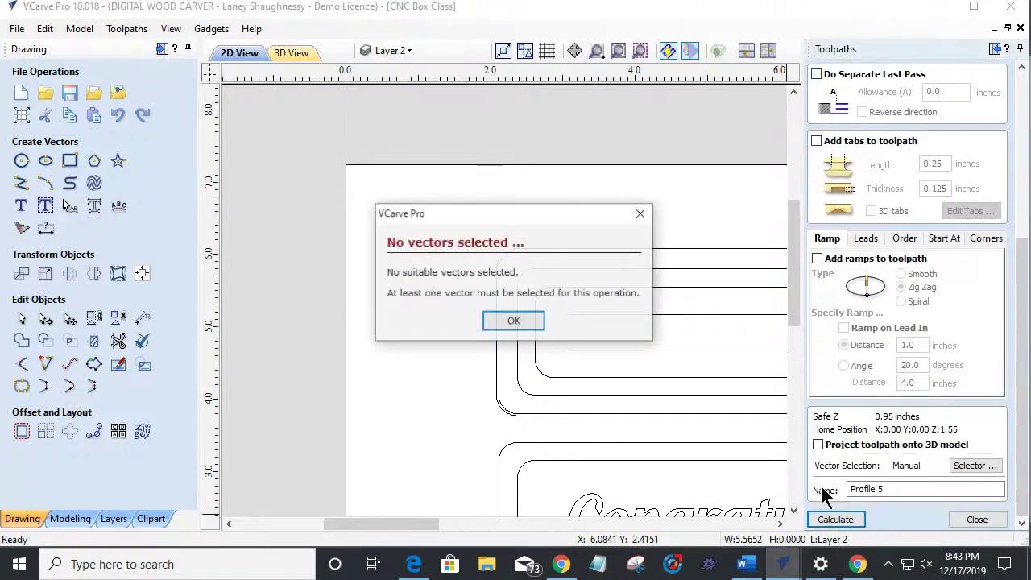
pyautogui.click(511, 321)
pyautogui.click(582, 315)
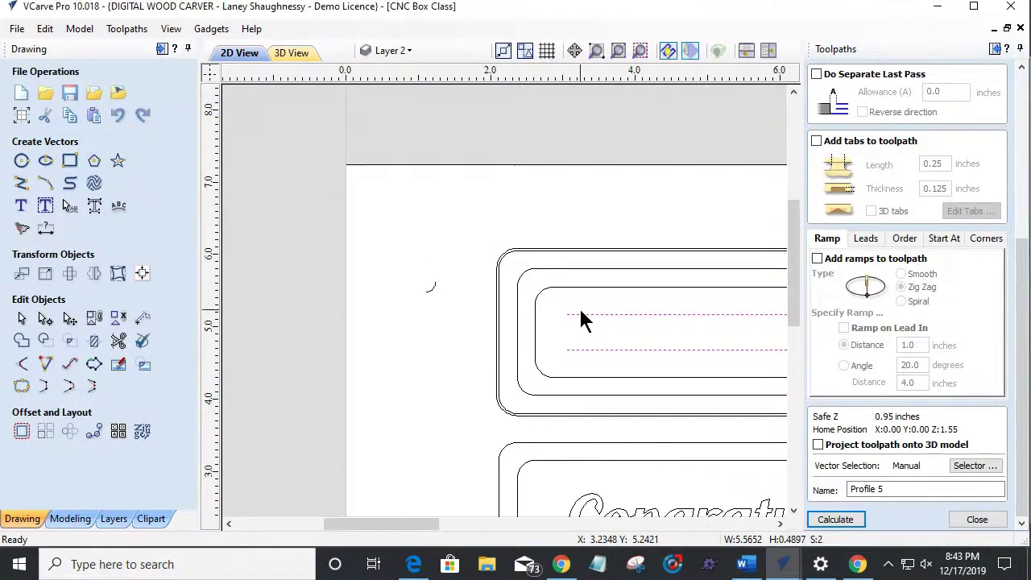
pyautogui.click(830, 518)
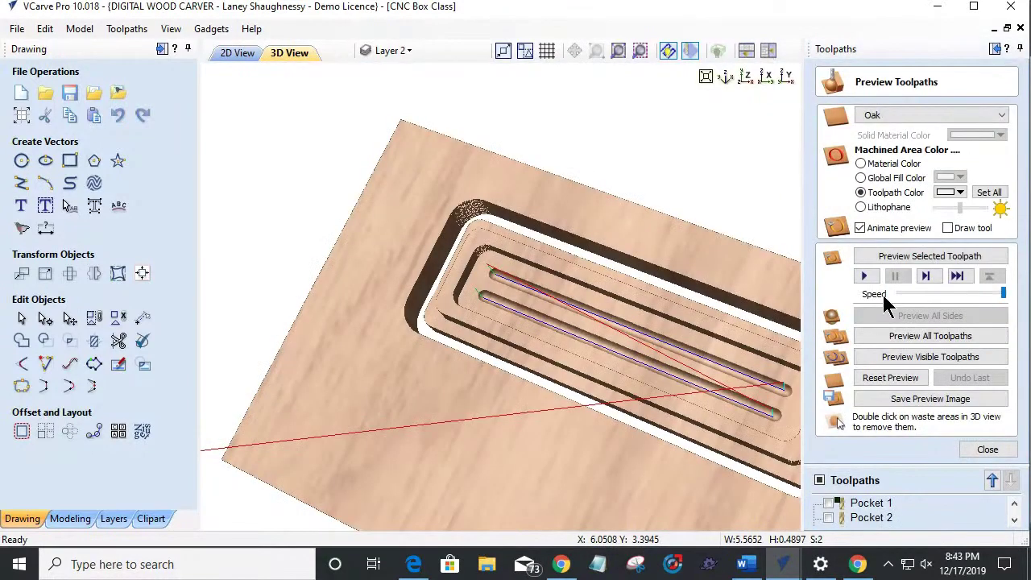
# Step: Preview the visible toolpaths with the wider flutes and remove the waste material around the pencil box
pyautogui.click(890, 359)
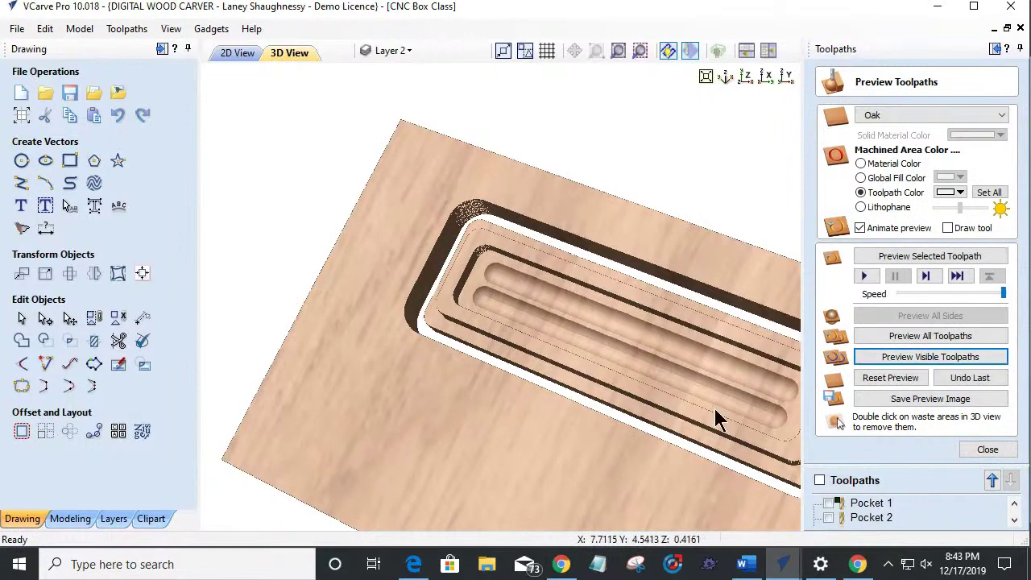
pyautogui.moveTo(717, 419); pyautogui.dragTo(754, 425)
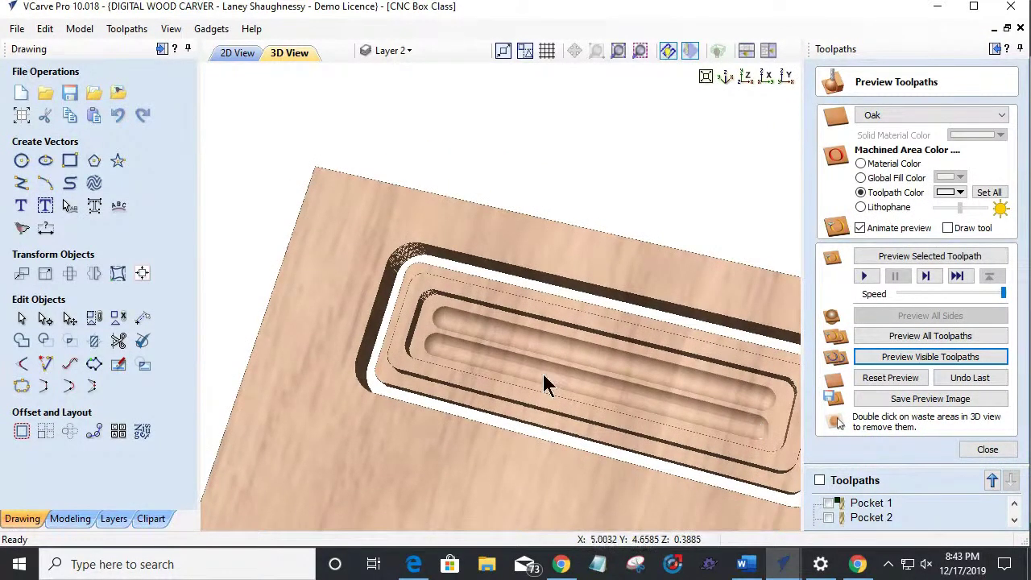
pyautogui.scroll(2, 544, 382)
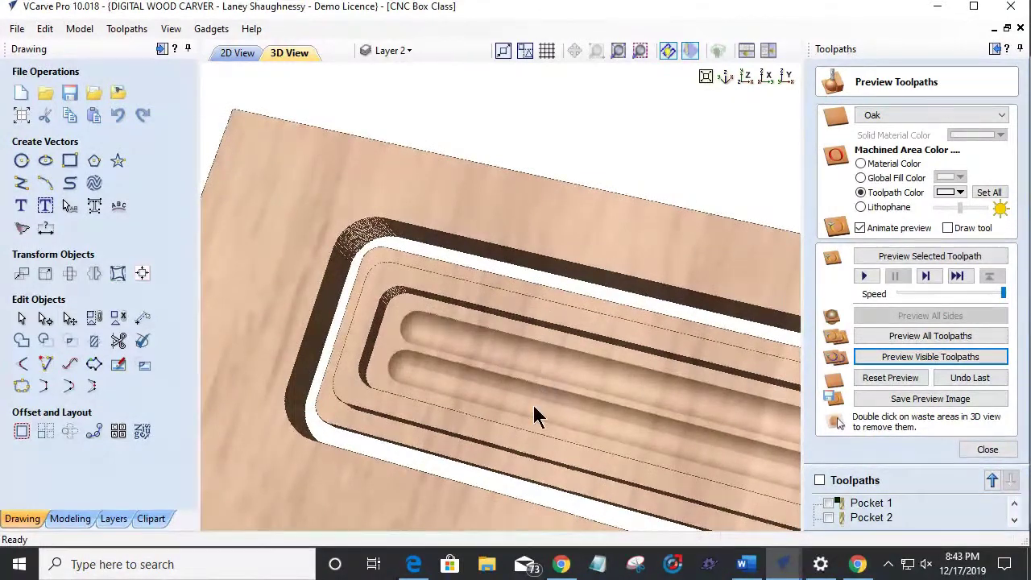
pyautogui.moveTo(652, 395); pyautogui.dragTo(617, 371)
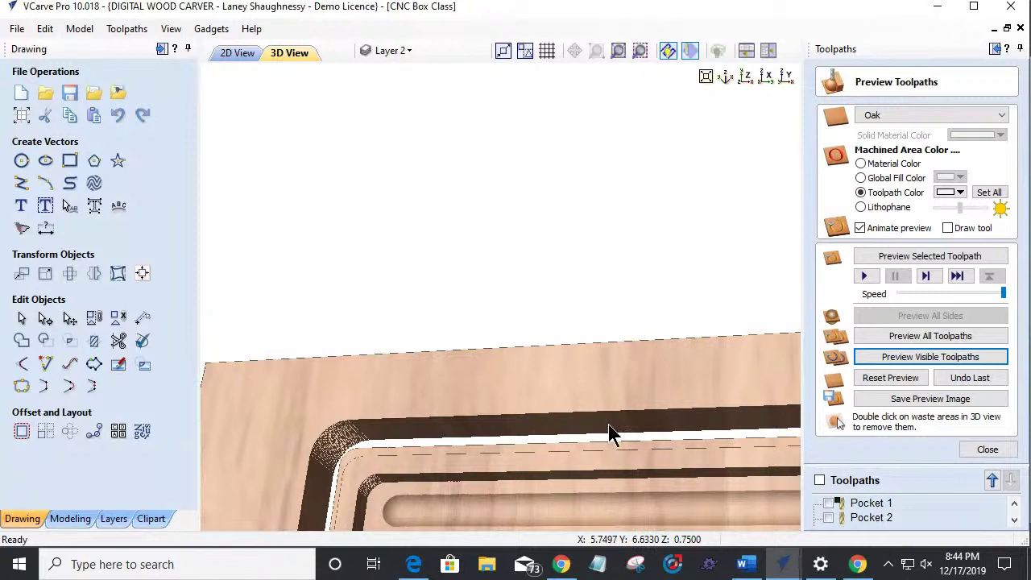
pyautogui.scroll(-2, 608, 424)
pyautogui.scroll(-1, 456, 127)
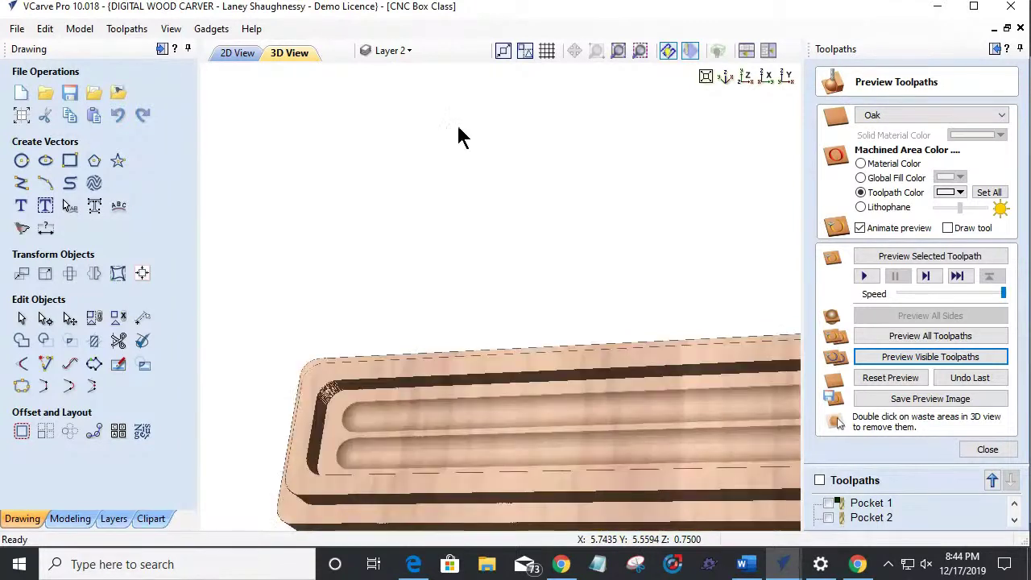
# Step: Examine the flutes in the simulated pencil box from several angles and against the 2D layout, and close the preview
pyautogui.scroll(-2, 456, 122)
pyautogui.moveTo(478, 212); pyautogui.dragTo(538, 284)
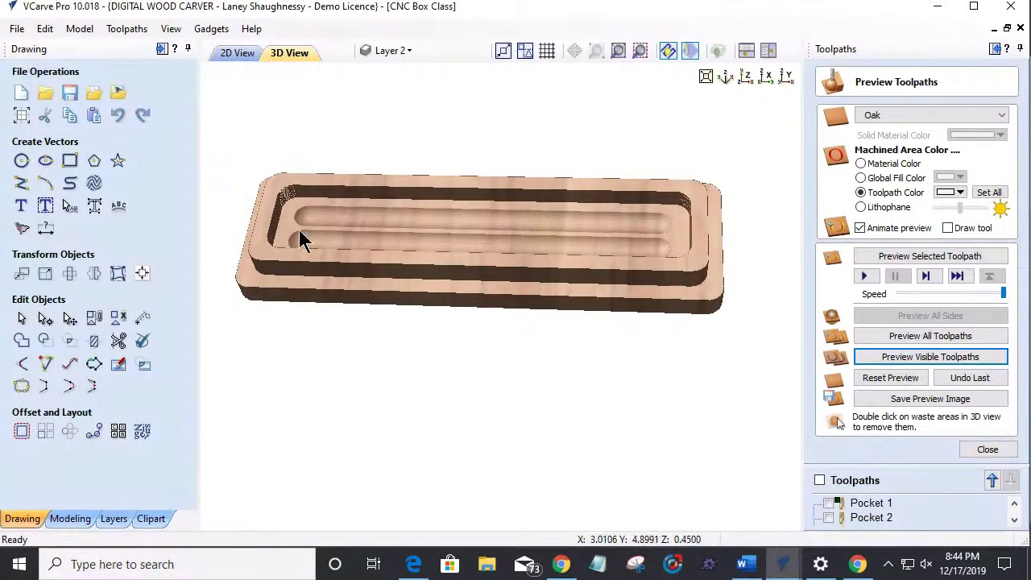
pyautogui.moveTo(617, 269); pyautogui.dragTo(571, 265)
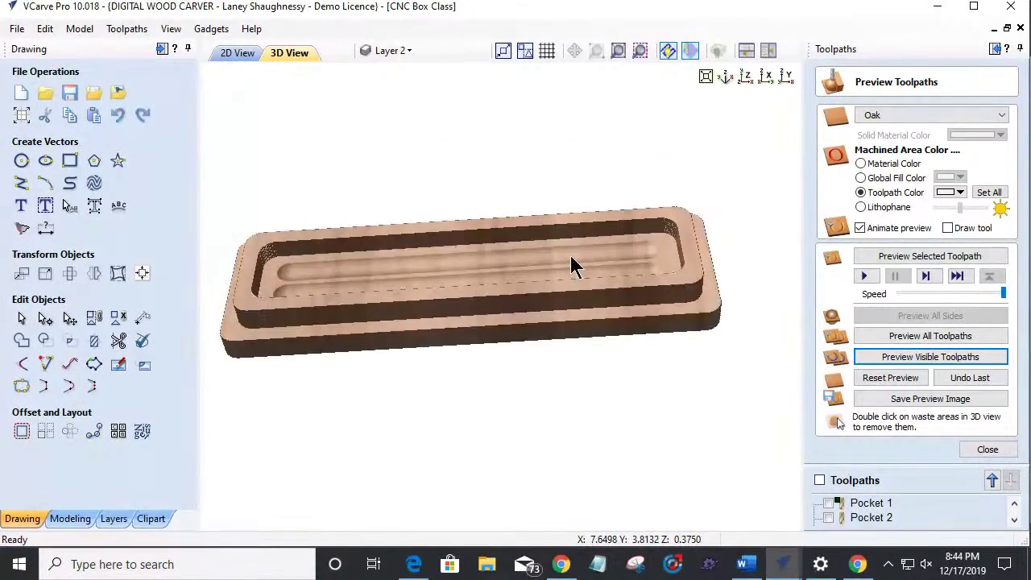
pyautogui.moveTo(333, 308)
pyautogui.mouseDown()
pyautogui.moveTo(329, 295)
pyautogui.moveTo(329, 306)
pyautogui.mouseUp()
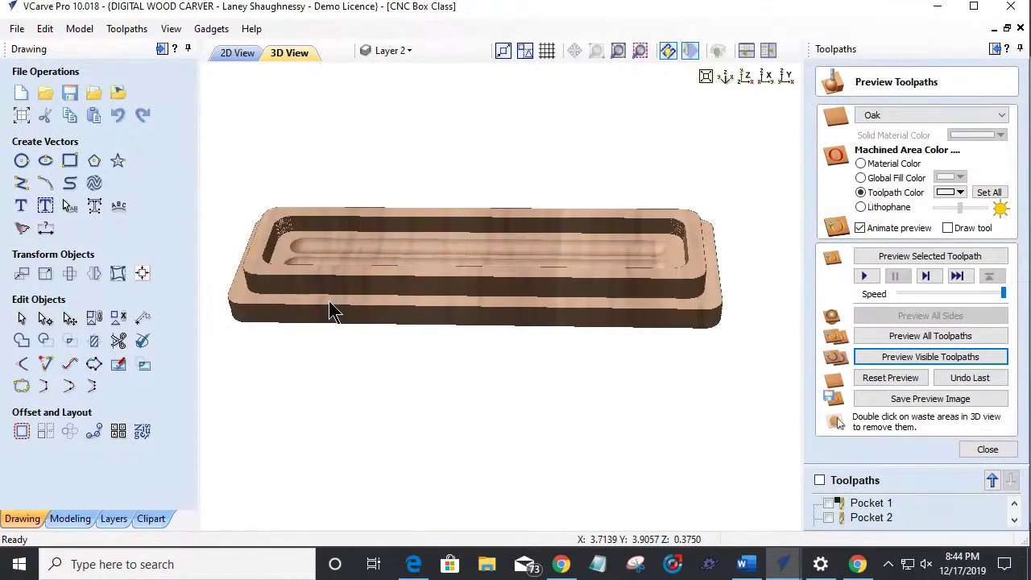
pyautogui.moveTo(518, 261); pyautogui.dragTo(484, 287)
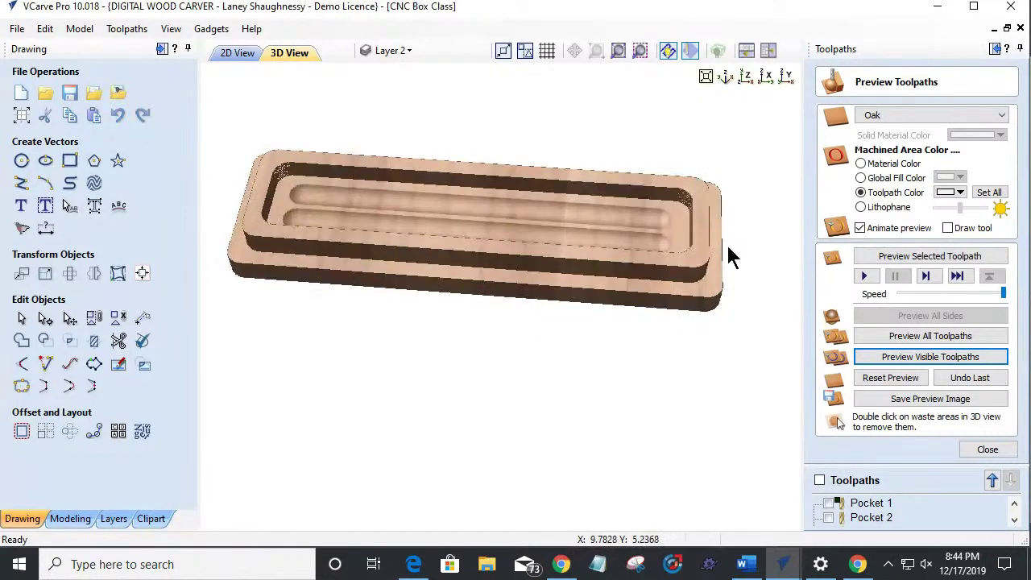
pyautogui.moveTo(732, 253); pyautogui.dragTo(650, 269)
pyautogui.click(237, 52)
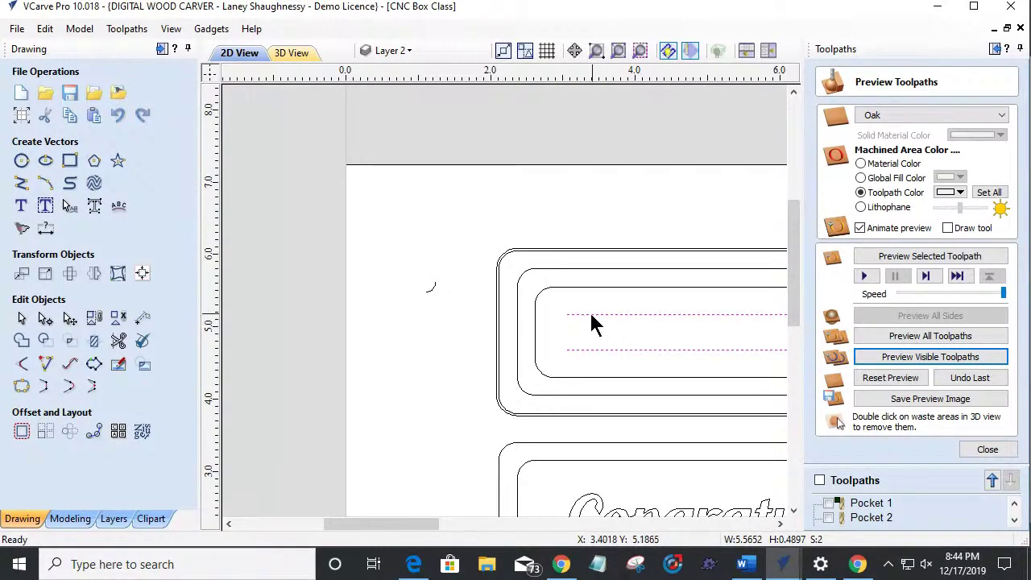
pyautogui.scroll(-2, 554, 338)
pyautogui.scroll(-2, 549, 325)
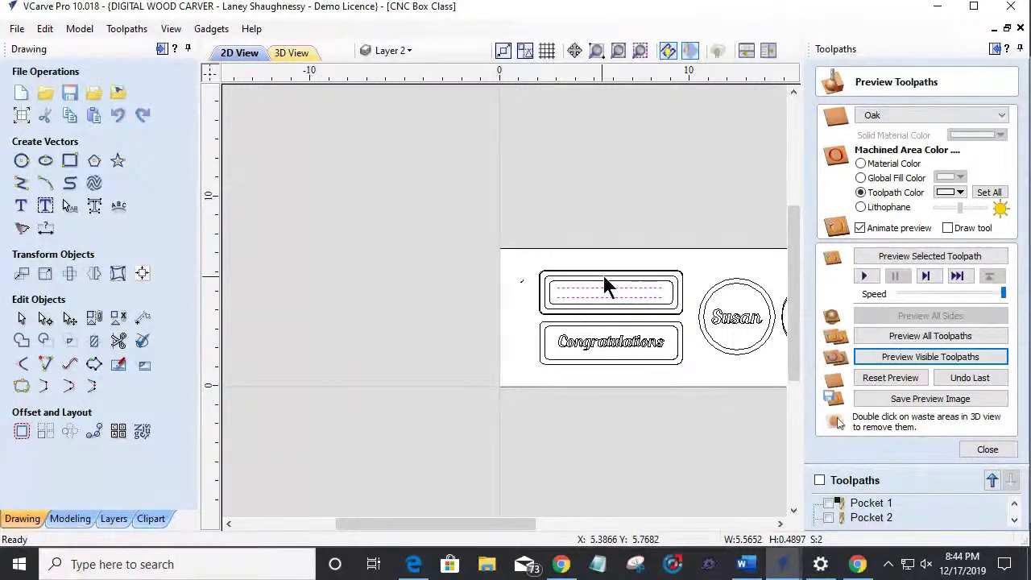
pyautogui.scroll(1, 604, 286)
pyautogui.click(292, 52)
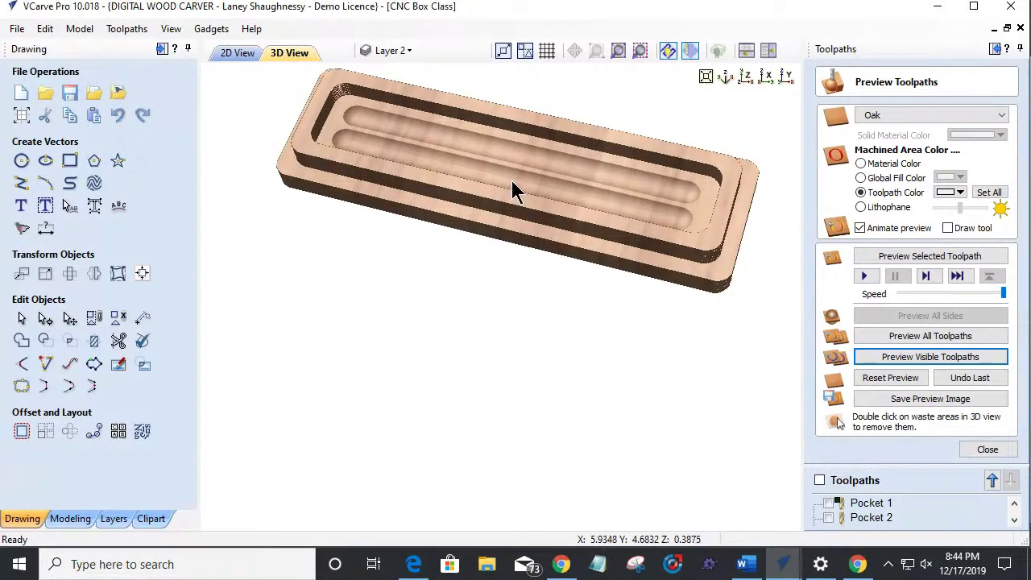
pyautogui.scroll(2, 554, 190)
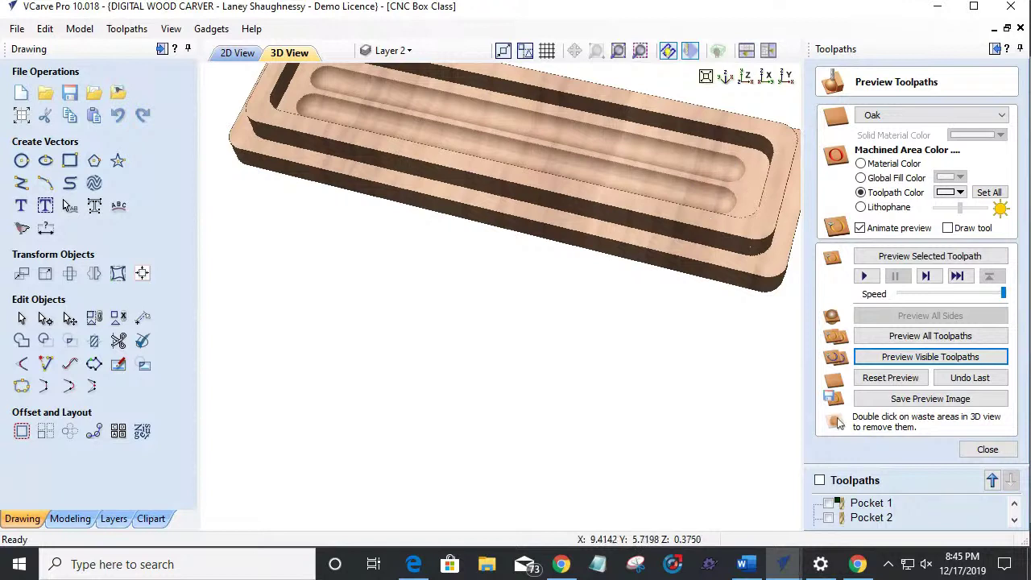
pyautogui.click(984, 451)
pyautogui.moveTo(435, 111); pyautogui.dragTo(438, 323)
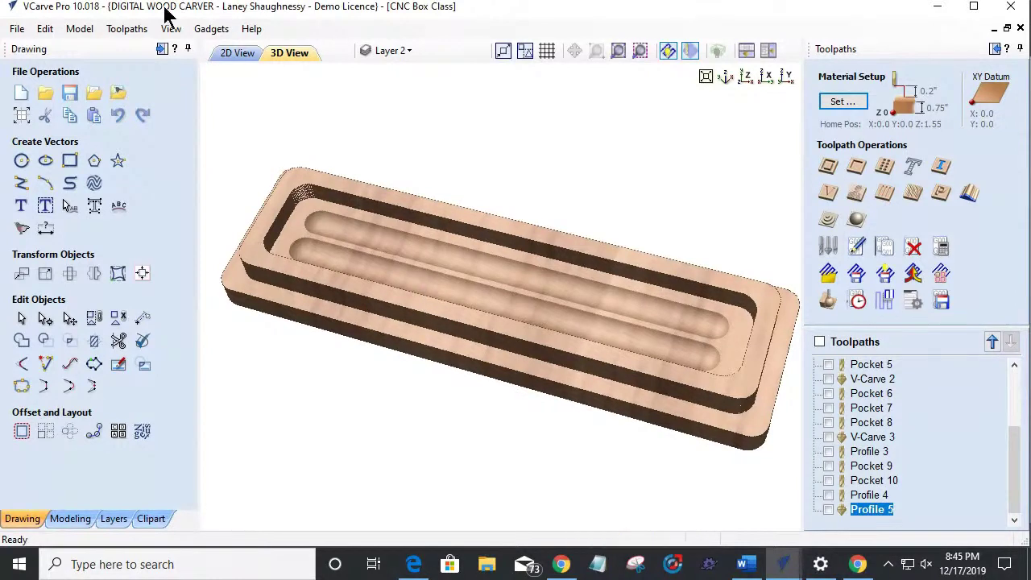
# Step: Select all vectors of the box layout in the 2D view and open the layer list
pyautogui.click(237, 55)
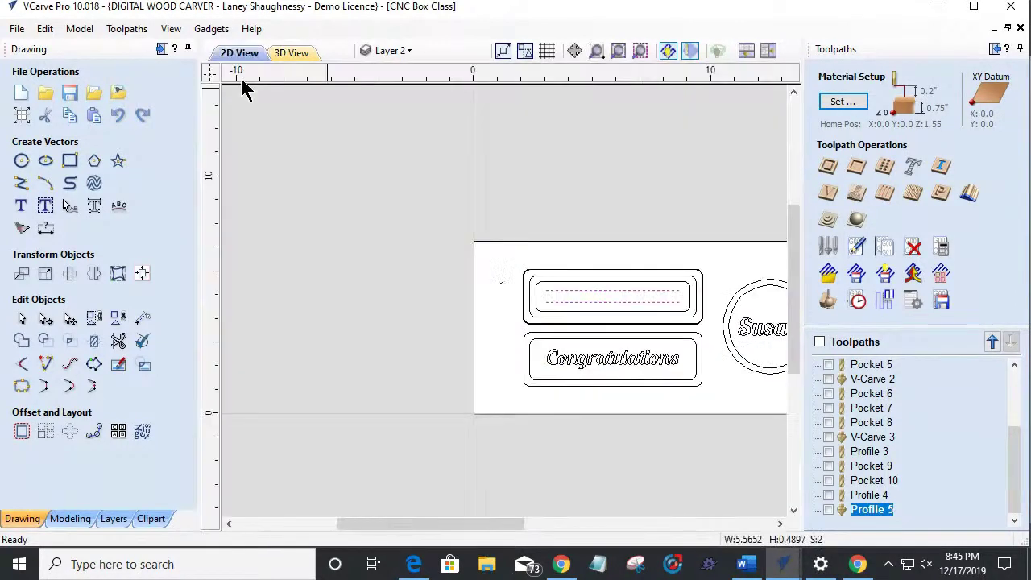
pyautogui.scroll(-1, 342, 257)
pyautogui.hotkey('ctrl', 'a')
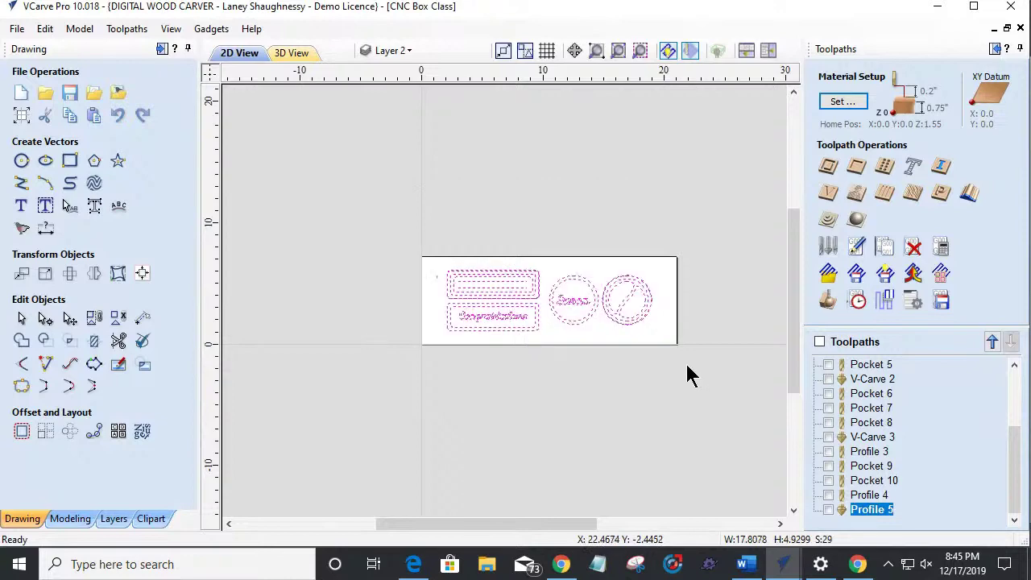
pyautogui.click(282, 53)
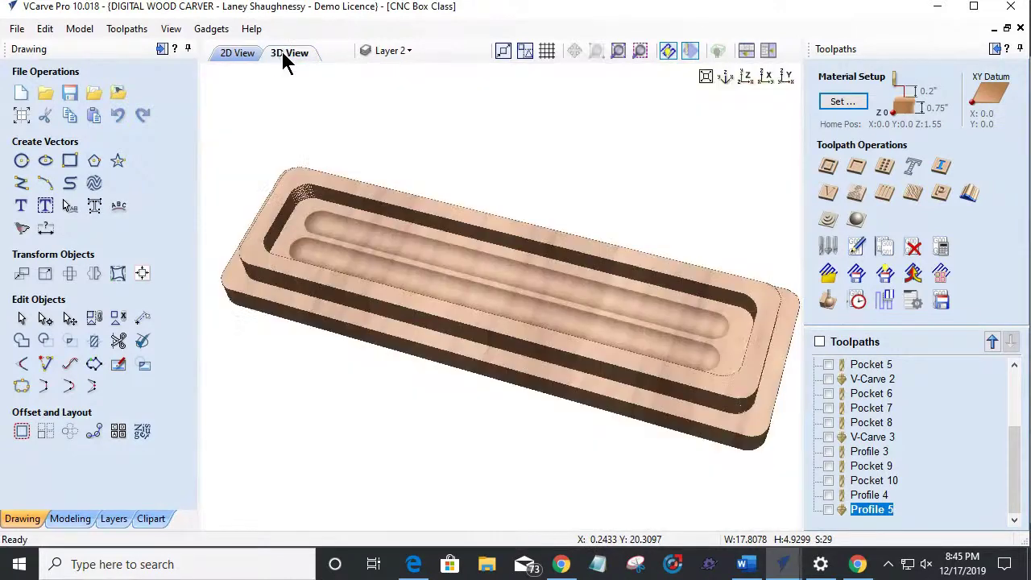
pyautogui.click(242, 53)
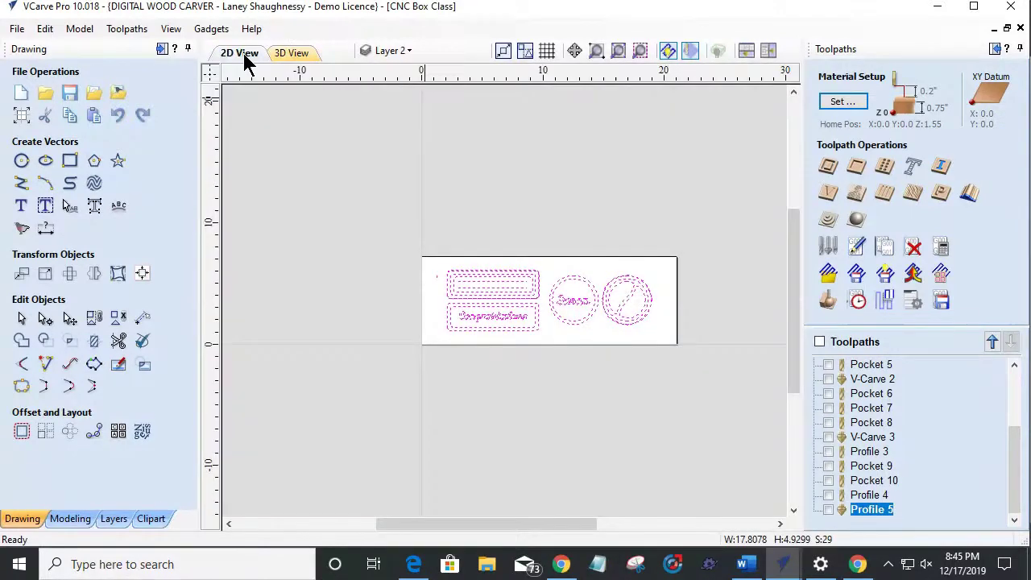
pyautogui.click(408, 51)
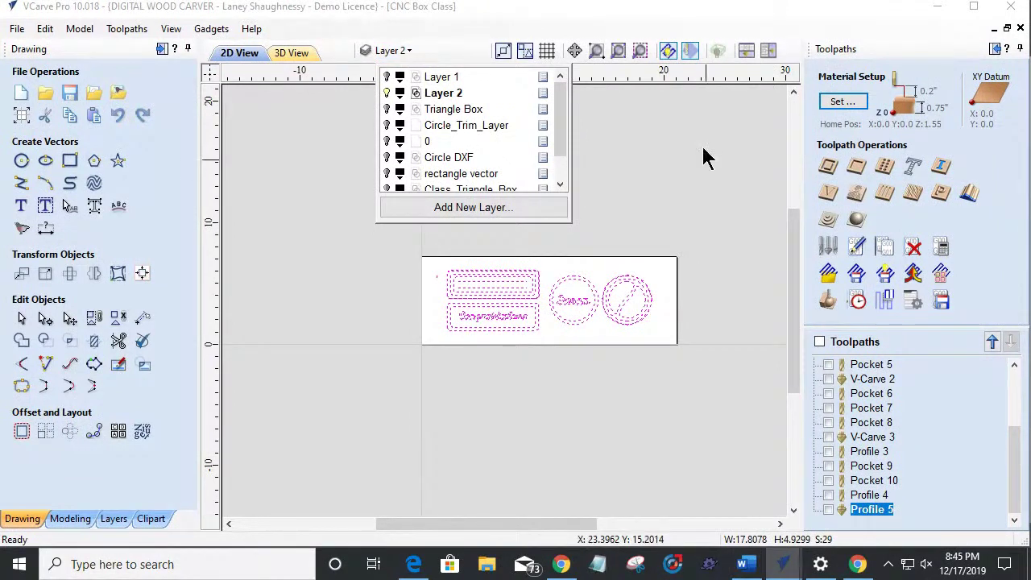
# Step: Switch to the empty VCarve Pro window and create a new file with the job type set to double sided
pyautogui.click(936, 8)
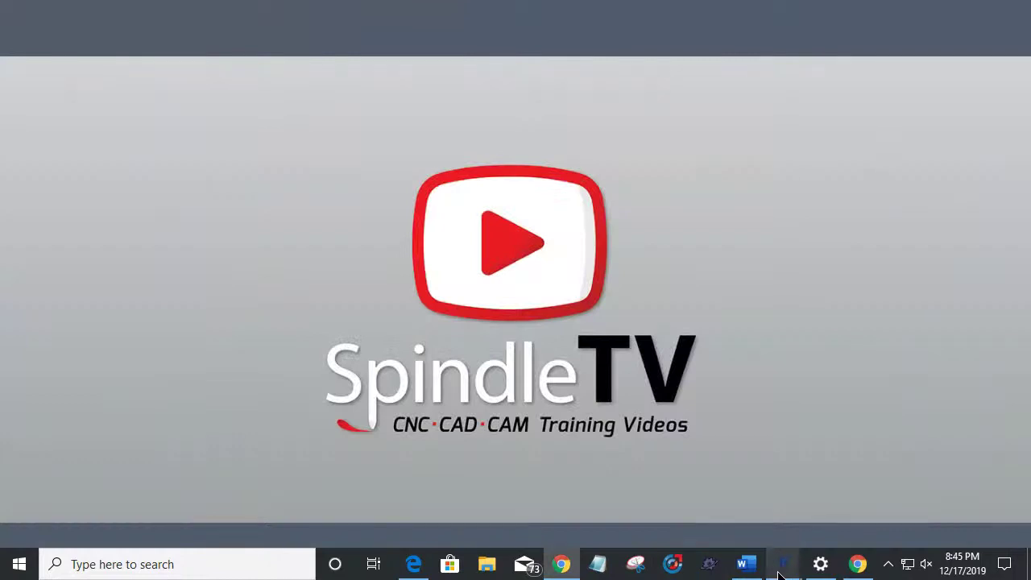
pyautogui.moveTo(784, 569)
pyautogui.click(877, 508)
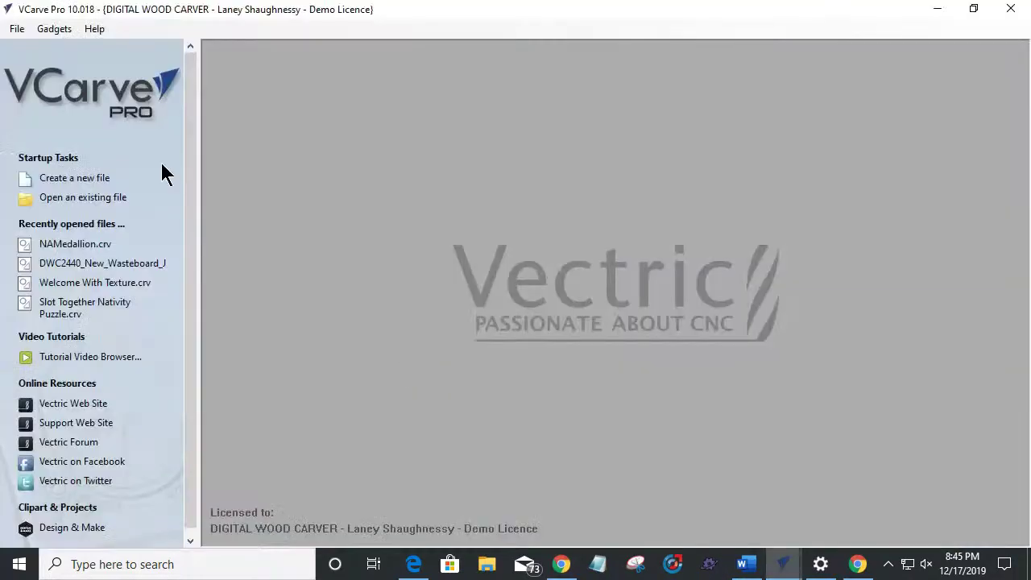
pyautogui.click(71, 181)
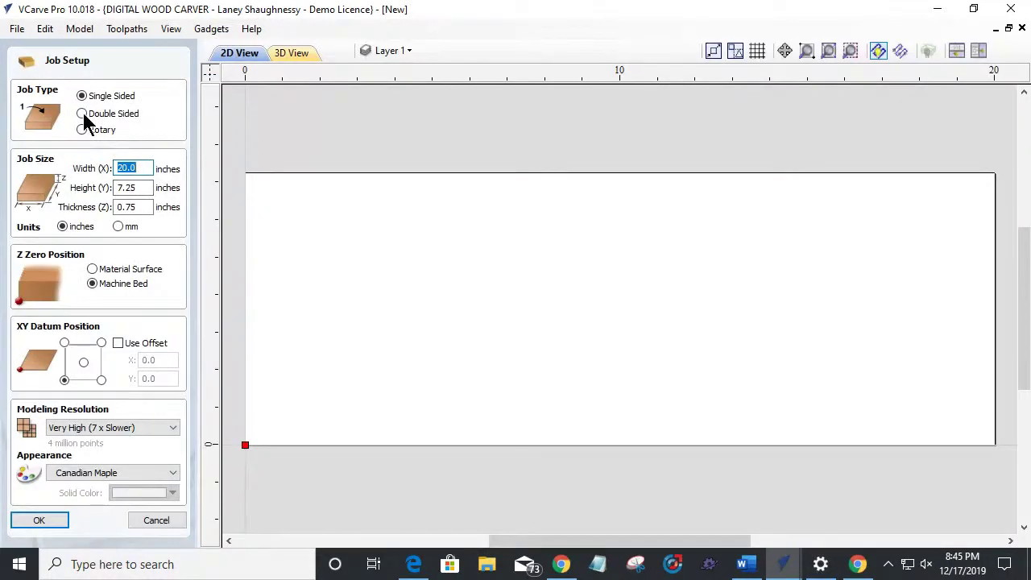
pyautogui.click(82, 114)
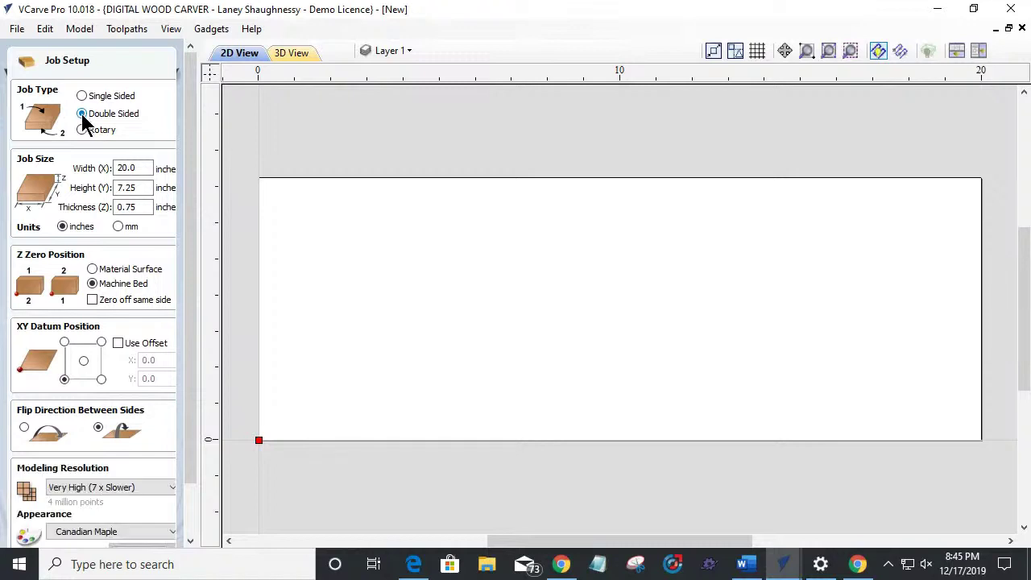
# Step: Set the double-sided job's size to a width of 21 inches and a thickness of 1.25 inches
pyautogui.moveTo(151, 167); pyautogui.dragTo(111, 173)
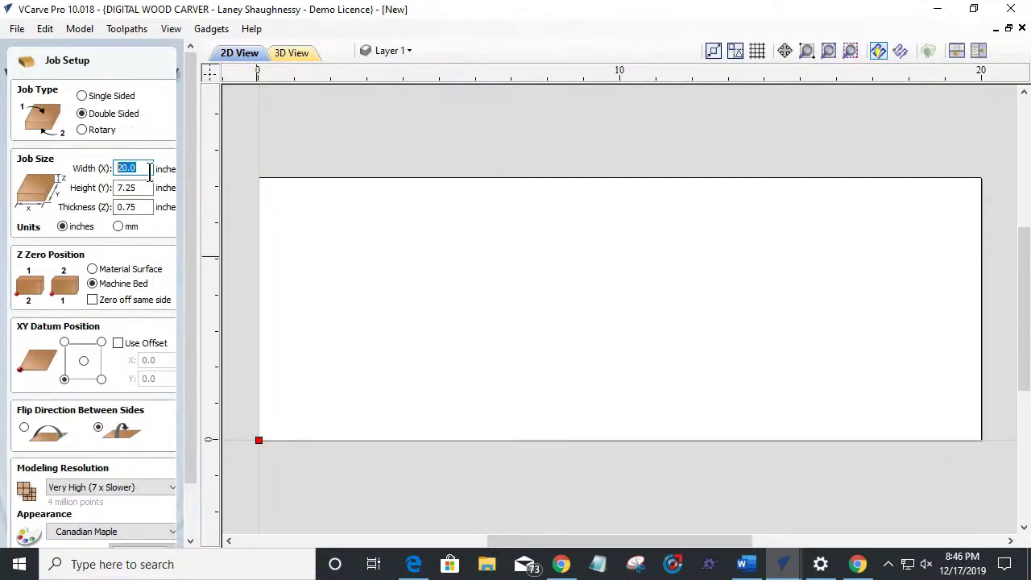
pyautogui.moveTo(149, 169); pyautogui.dragTo(93, 184)
pyautogui.write('21')
pyautogui.moveTo(140, 189); pyautogui.dragTo(87, 192)
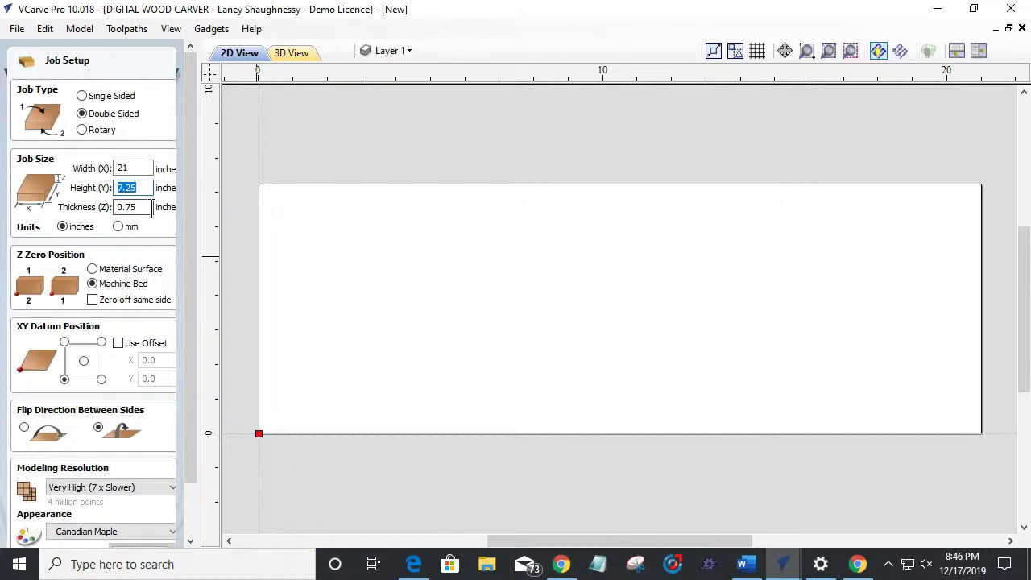
pyautogui.moveTo(149, 207); pyautogui.dragTo(99, 206)
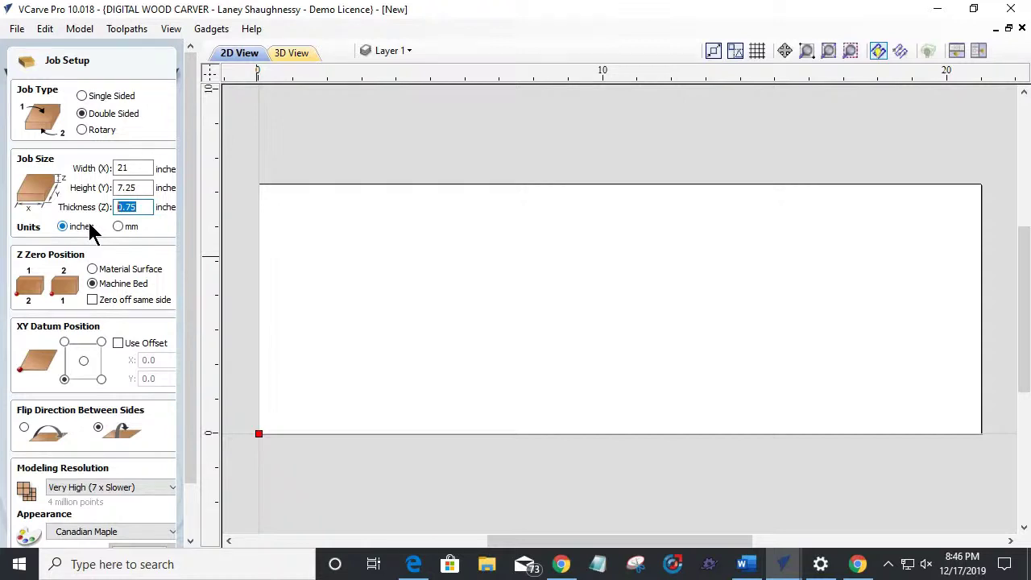
pyautogui.write('125')
pyautogui.press('BackSpace')
pyautogui.press('BackSpace')
pyautogui.write('.25')
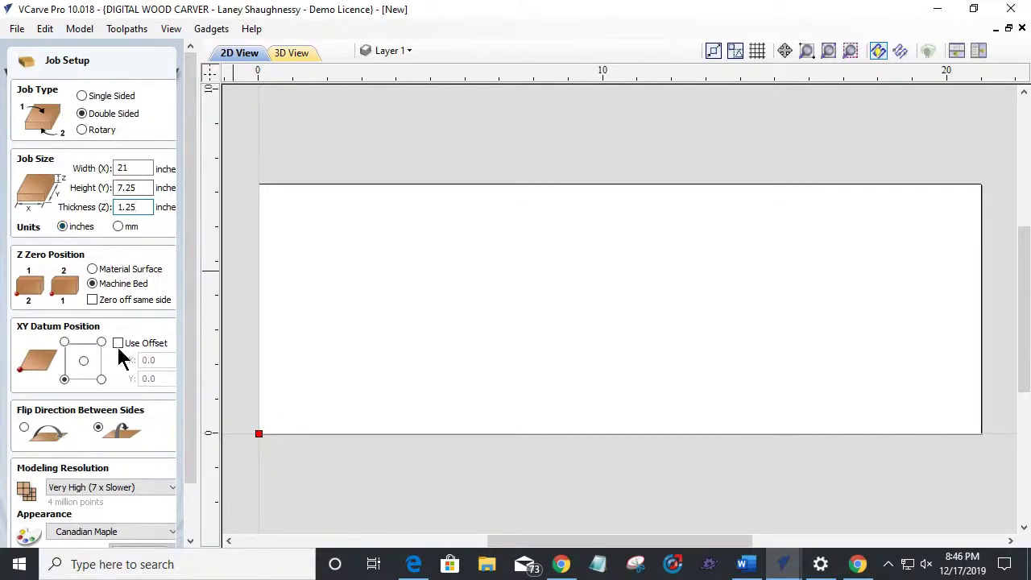
# Step: Set the Z zero position to Machine Bed and confirm the job setup
pyautogui.scroll(-1, 193, 355)
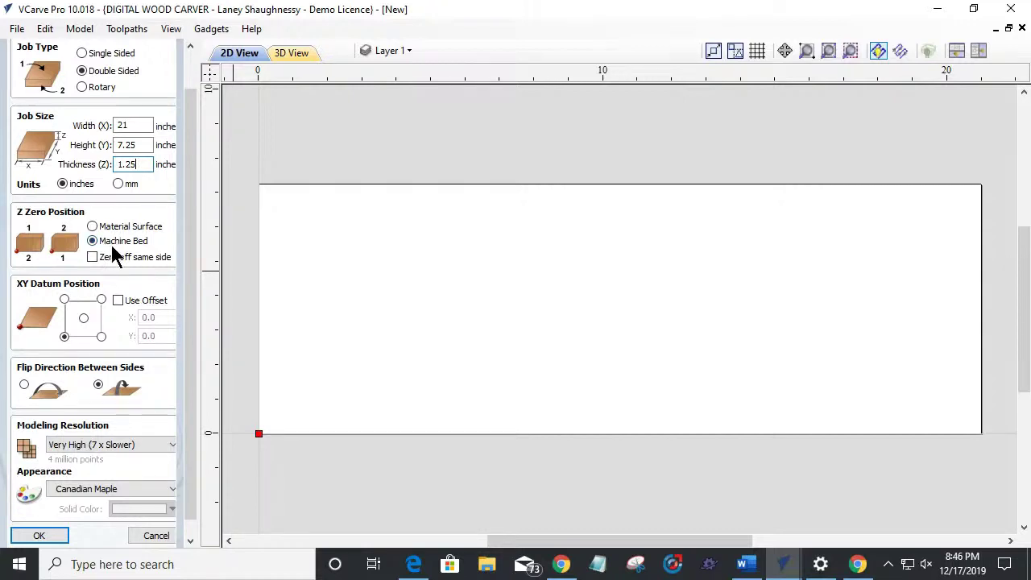
pyautogui.click(93, 226)
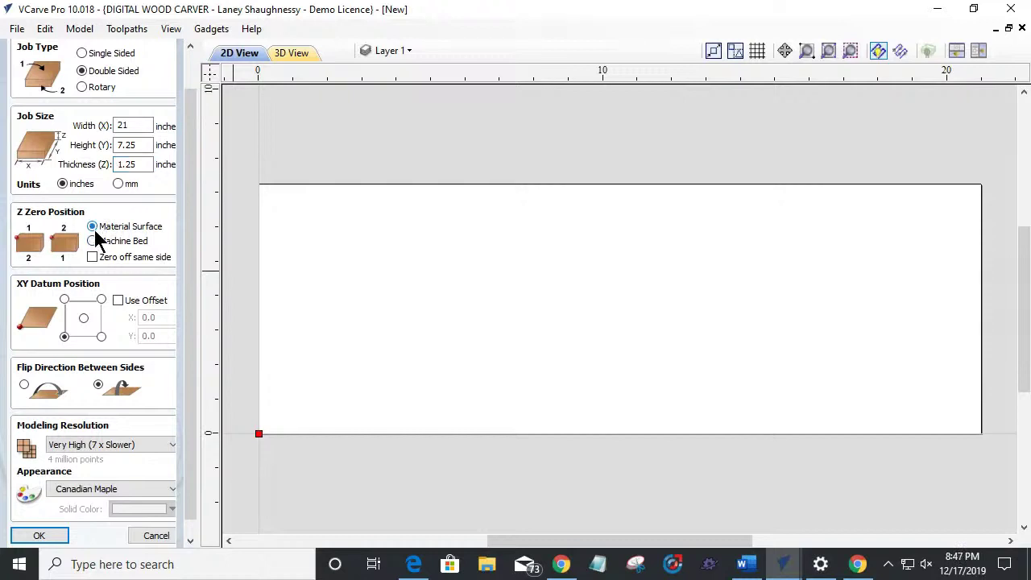
pyautogui.click(93, 241)
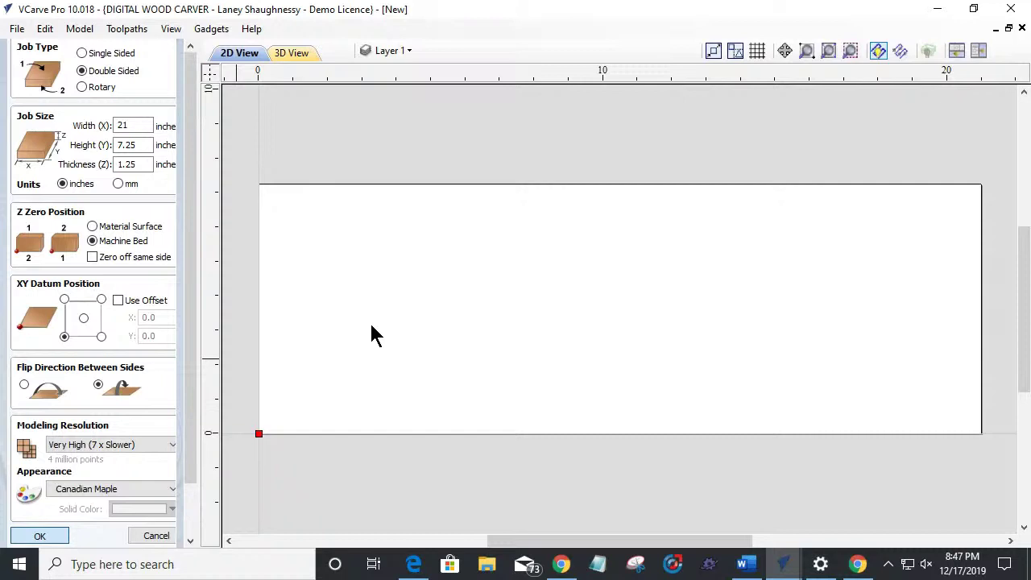
pyautogui.press('Return')
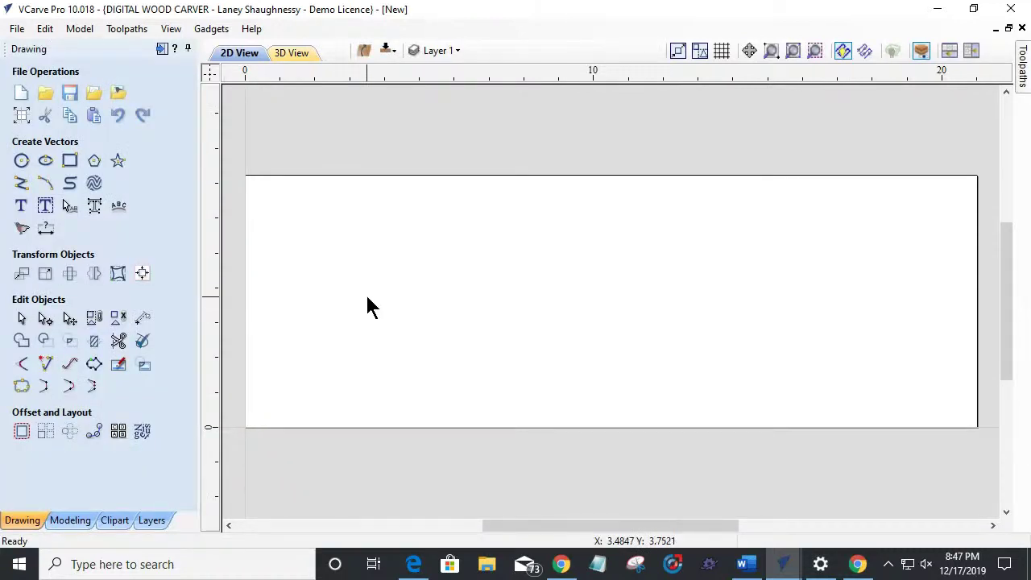
# Step: Draw two 0.25-inch-diameter circles, one near the upper-left corner at about (0.5, 6.69) and one near the lower-right corner at about (20.1, 0.47)
pyautogui.click(21, 161)
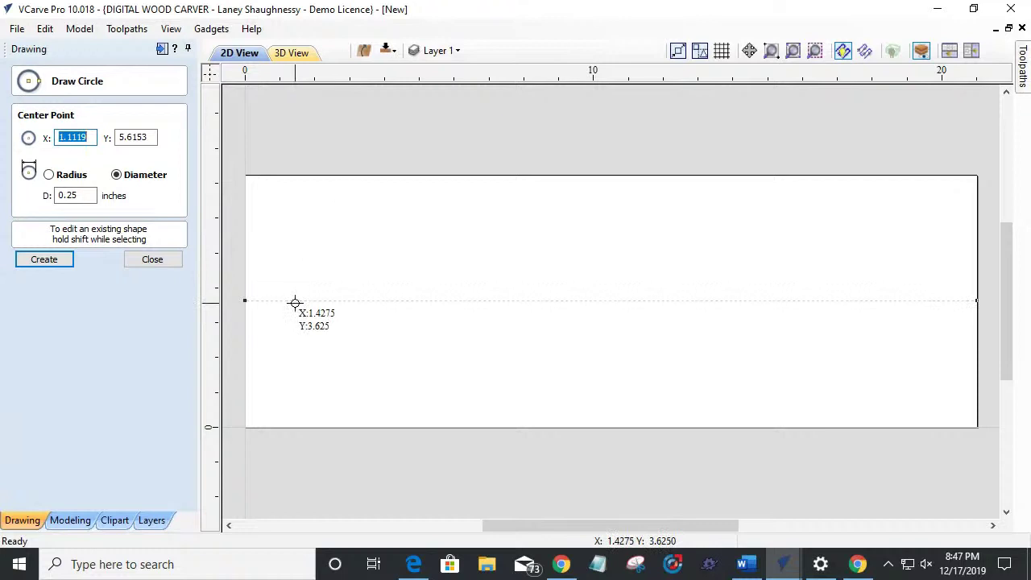
pyautogui.click(263, 194)
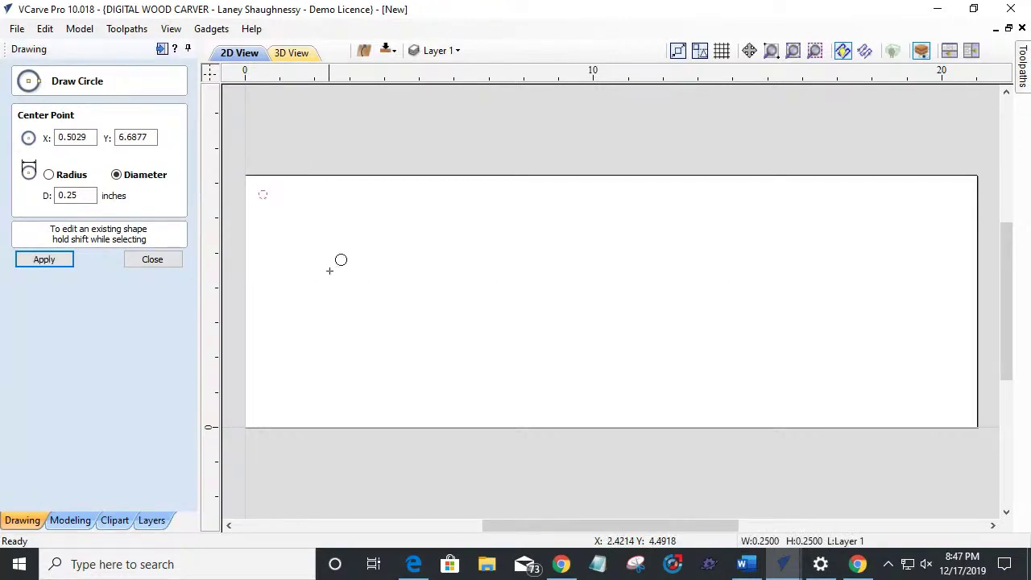
pyautogui.click(115, 176)
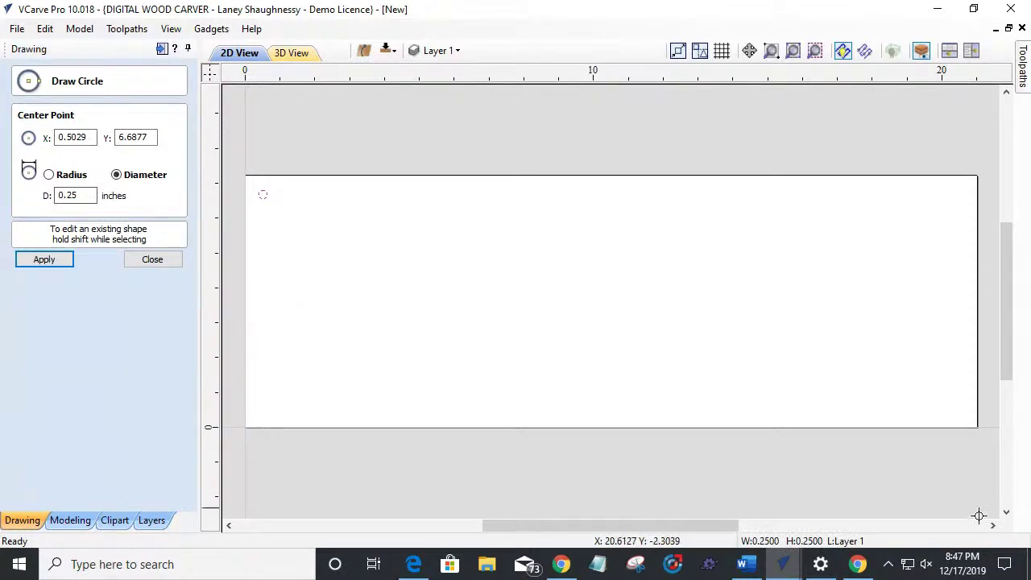
pyautogui.click(947, 411)
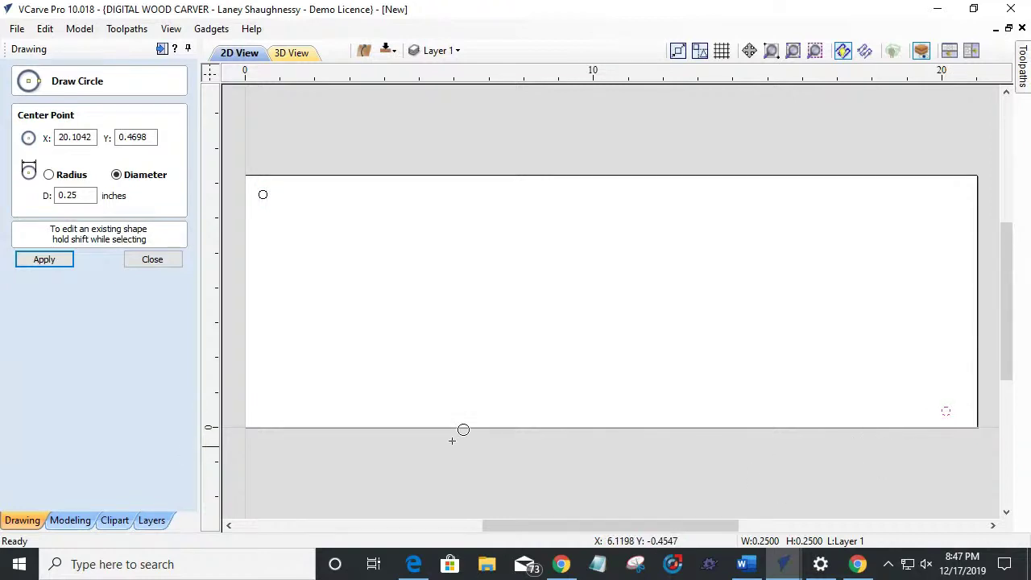
pyautogui.click(168, 261)
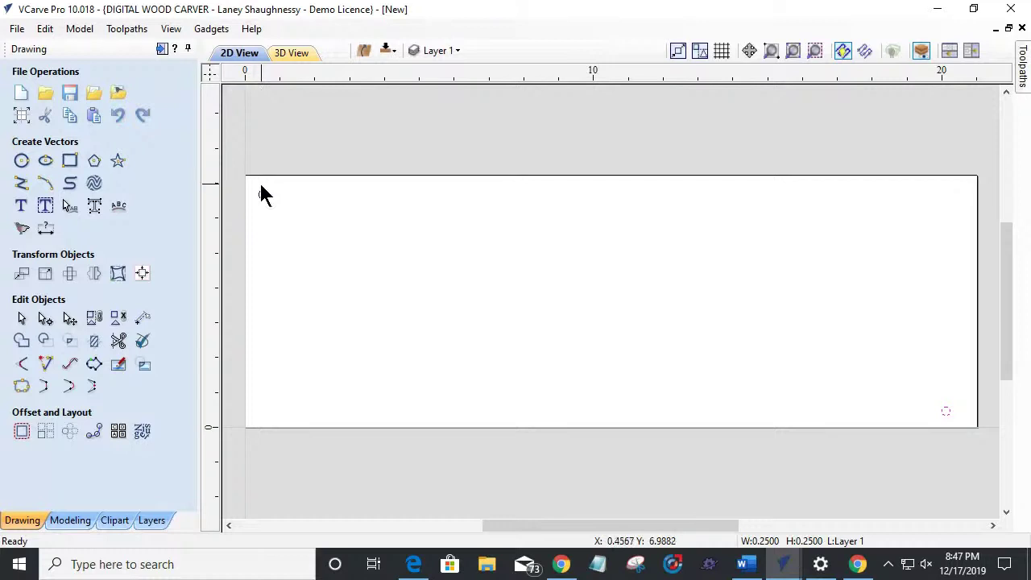
# Step: Nudge the upper-left small circle slightly down and right, and the lower-right one slightly up, away from the material edges
pyautogui.moveTo(248, 178); pyautogui.dragTo(284, 207)
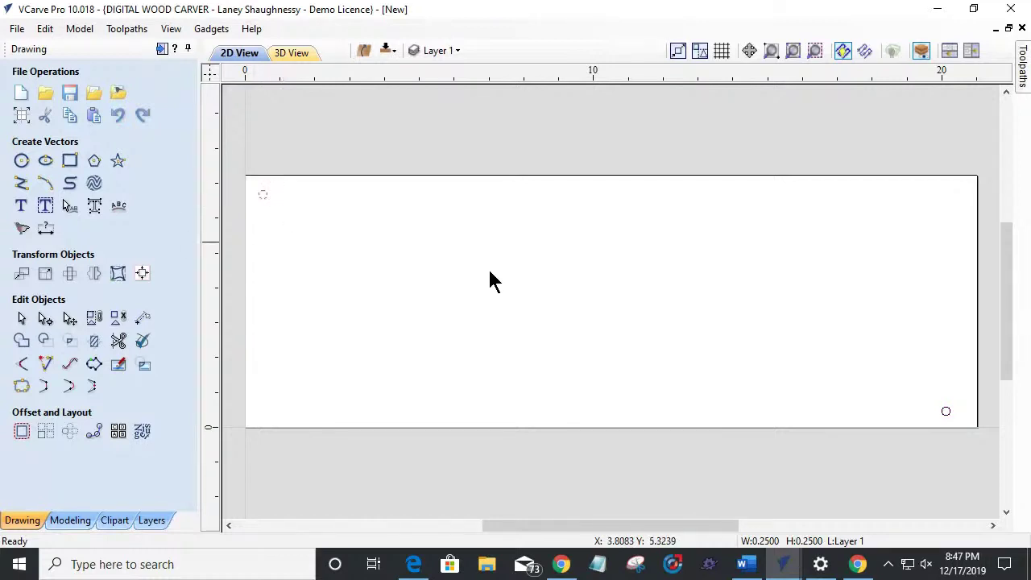
pyautogui.moveTo(911, 395); pyautogui.dragTo(959, 437)
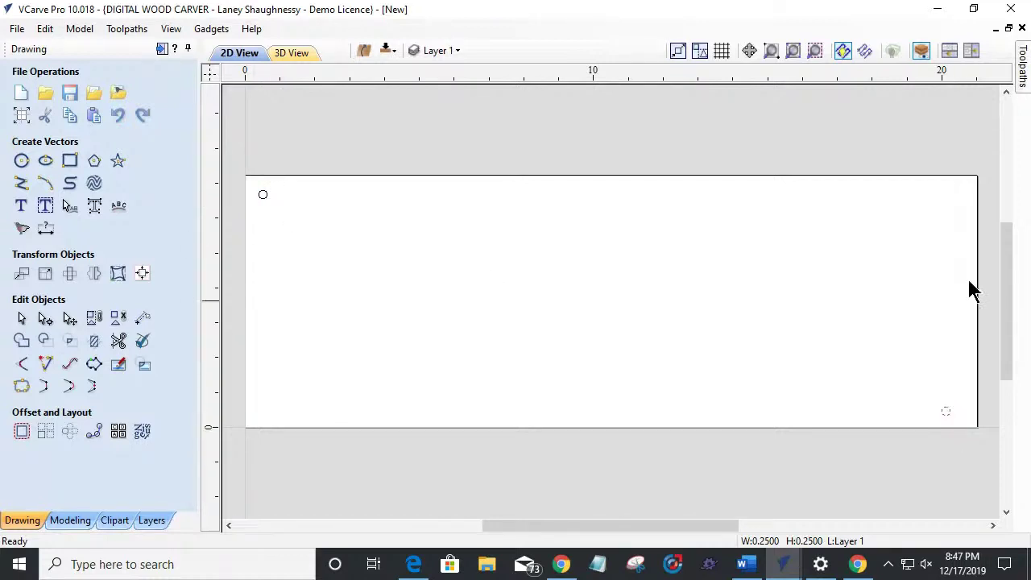
pyautogui.moveTo(258, 185); pyautogui.dragTo(276, 225)
pyautogui.press('Down')
pyautogui.press('Down')
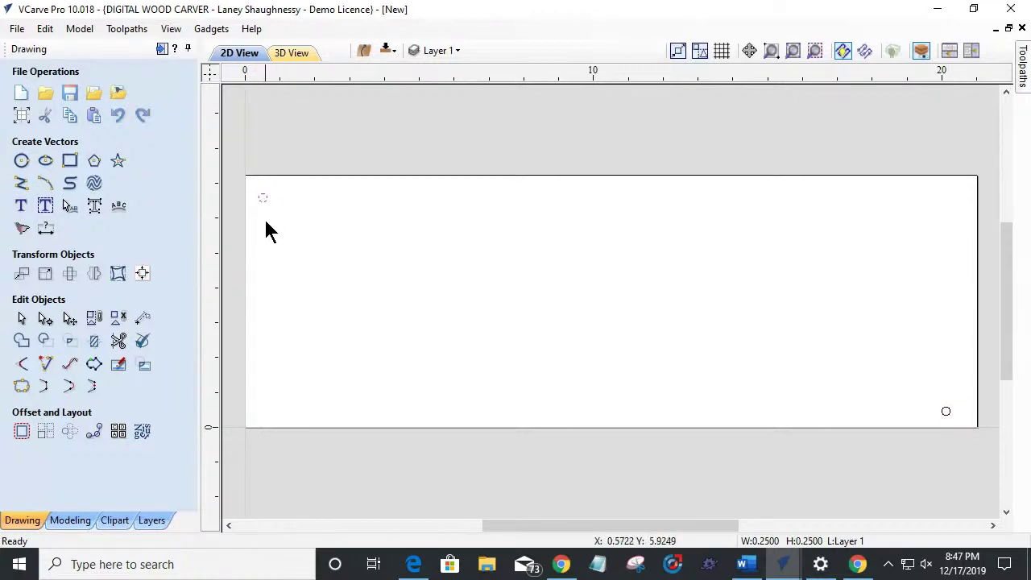
pyautogui.press('Right')
pyautogui.press('Up')
pyautogui.moveTo(925, 386); pyautogui.dragTo(959, 428)
pyautogui.press('Up')
pyautogui.press('Up')
pyautogui.click(858, 427)
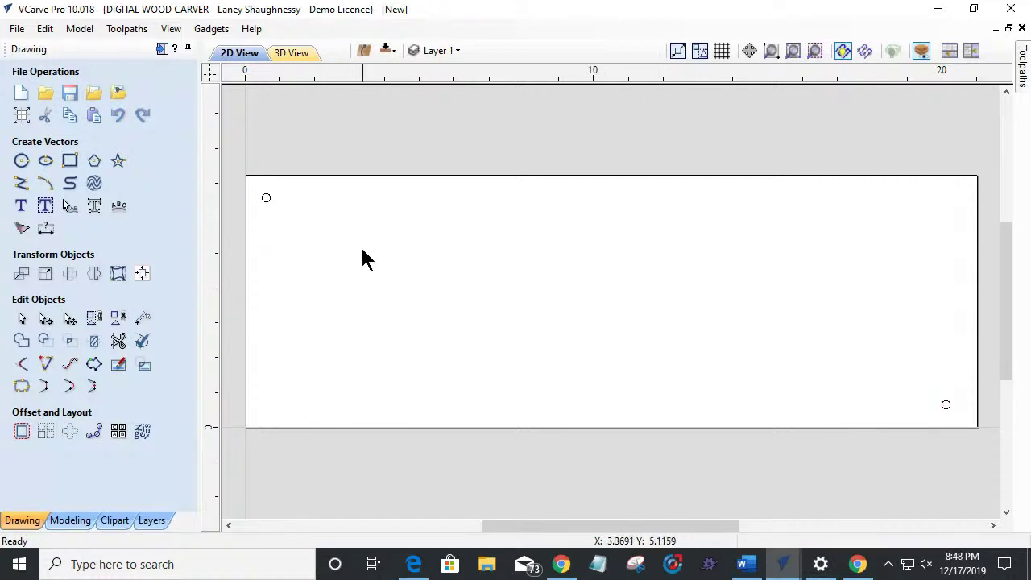
# Step: Copy both small corner circles to the other side of the job and compare the top and bottom sides
pyautogui.moveTo(242, 187); pyautogui.dragTo(955, 426)
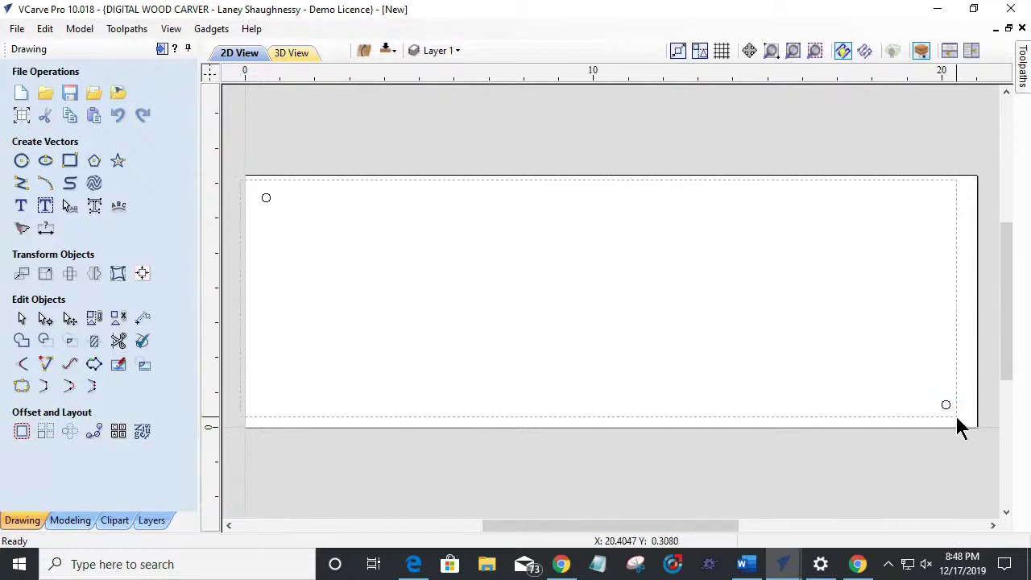
pyautogui.rightClick(272, 206)
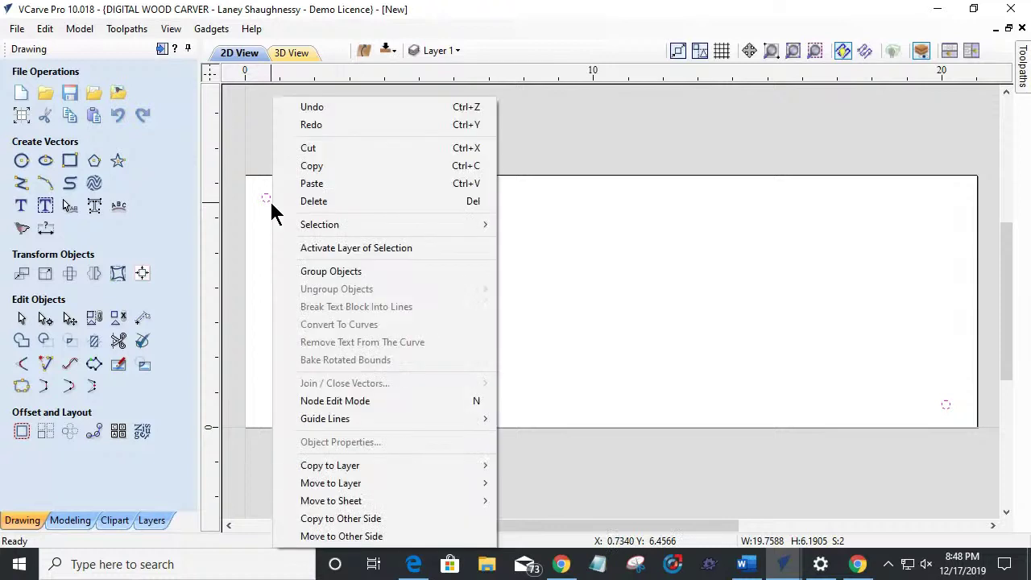
pyautogui.click(304, 521)
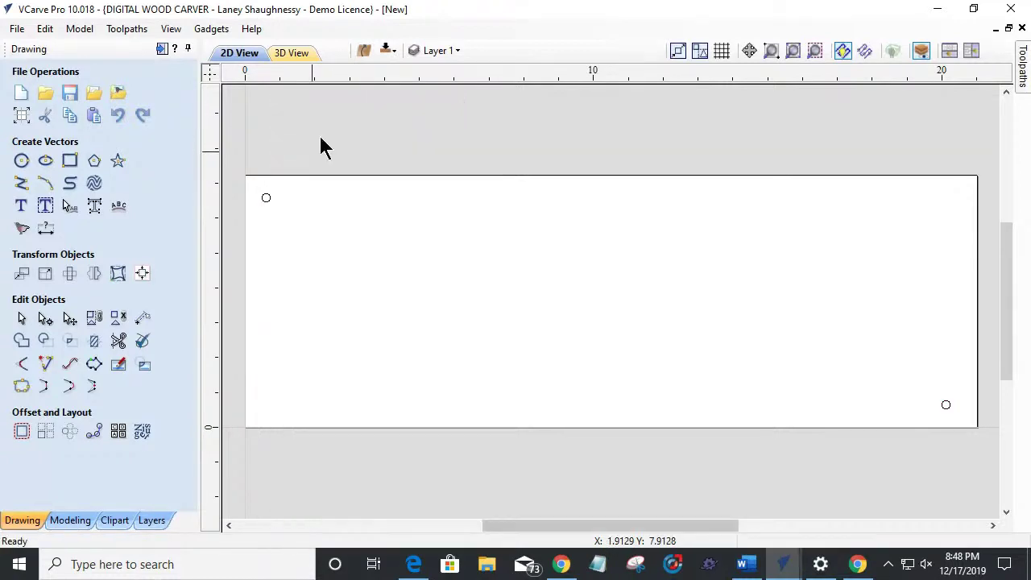
pyautogui.click(387, 50)
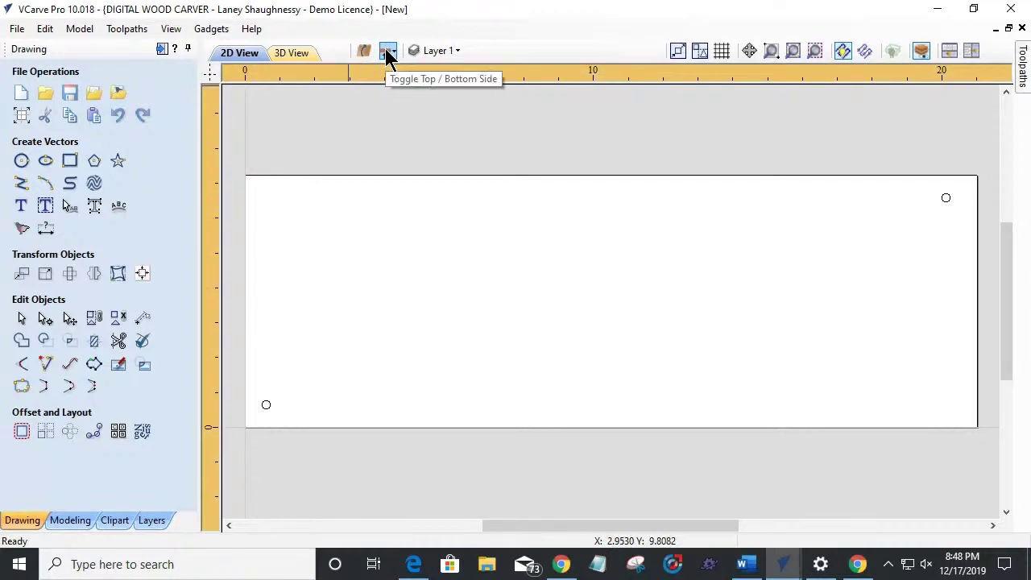
pyautogui.click(386, 50)
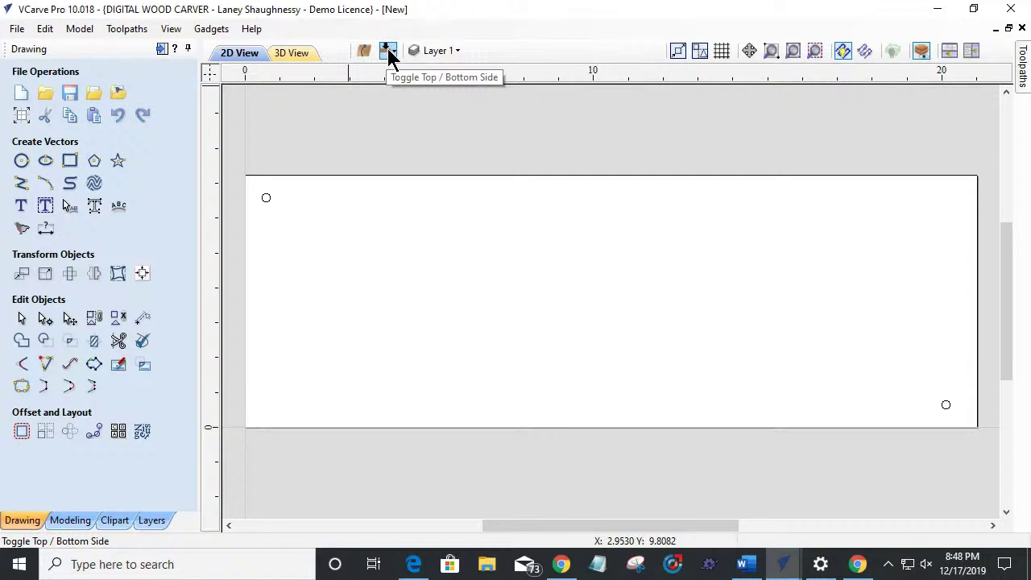
pyautogui.click(387, 50)
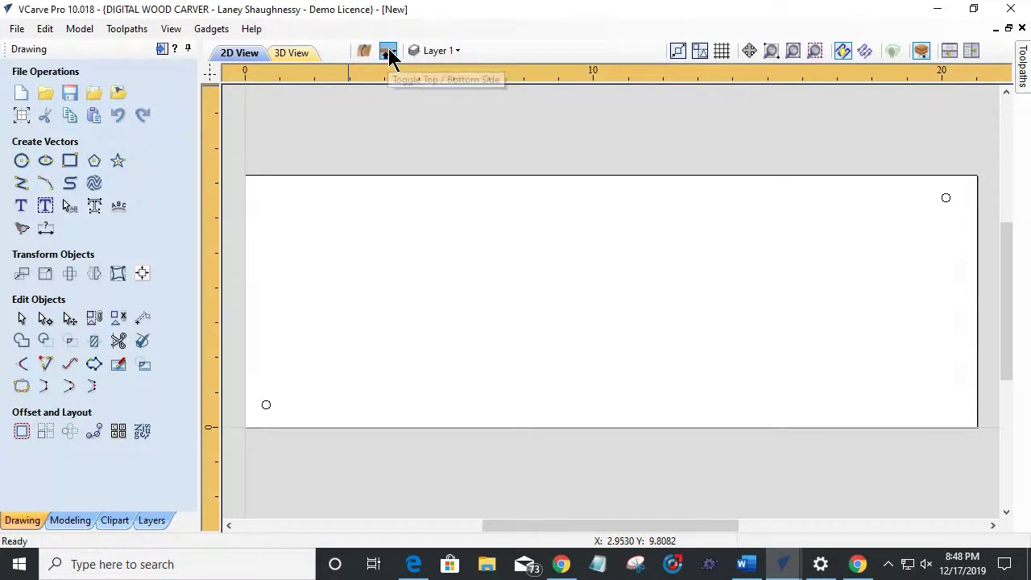
pyautogui.click(388, 49)
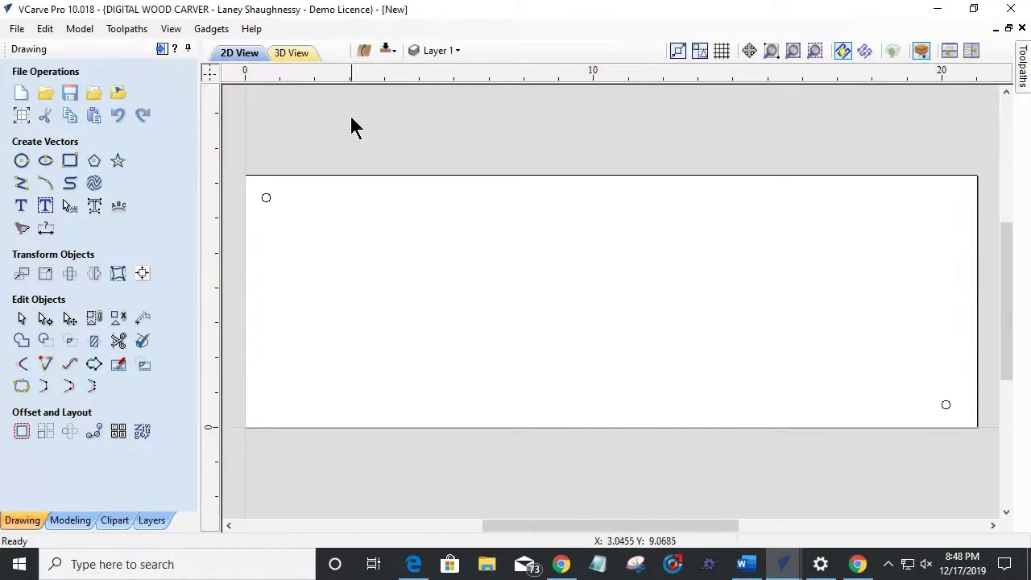
# Step: Draw a 4-inch-diameter circle on the material's horizontal centreline, in the left part of the board
pyautogui.click(22, 161)
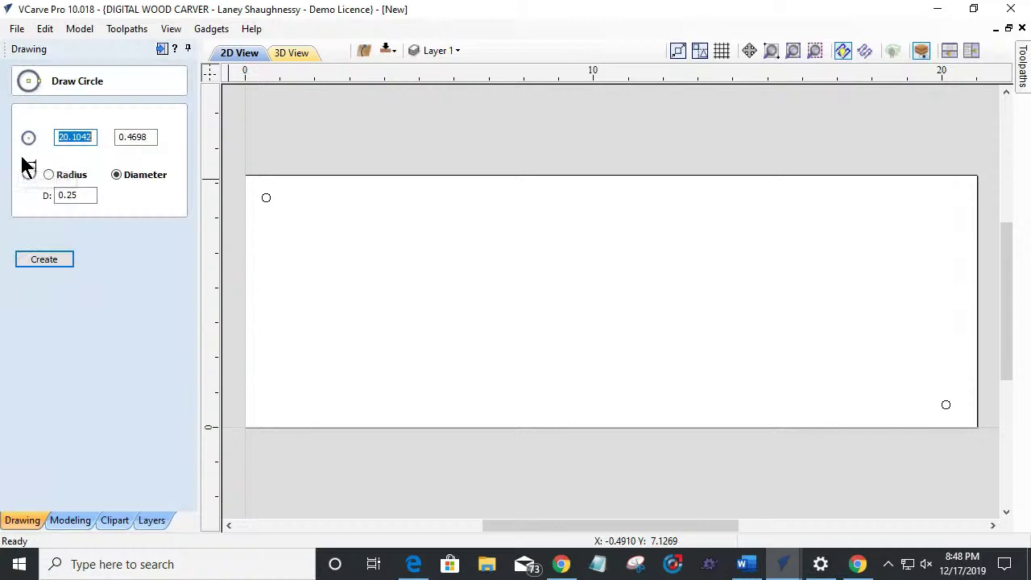
pyautogui.click(82, 195)
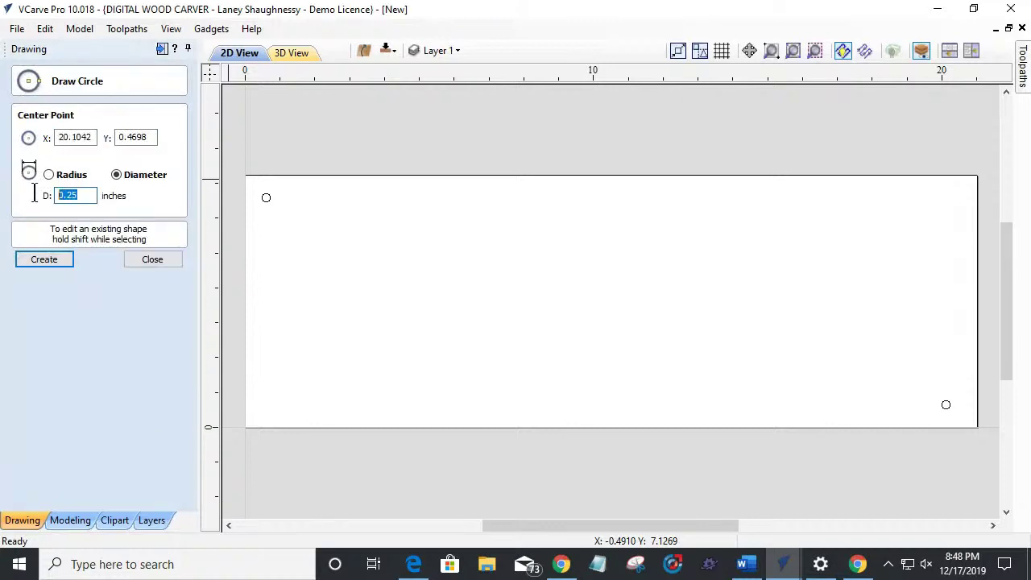
pyautogui.write('4')
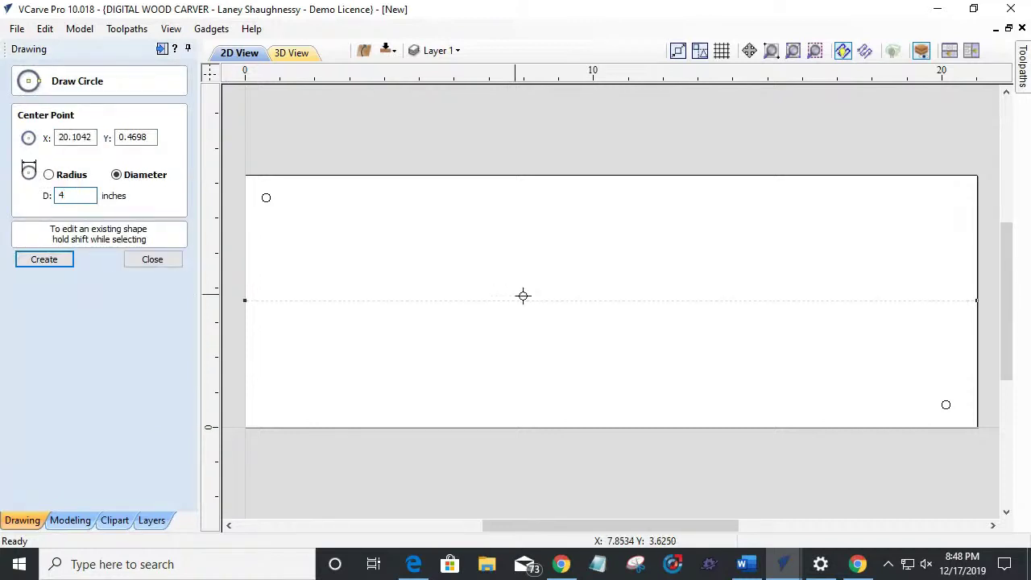
pyautogui.click(411, 302)
pyautogui.click(150, 261)
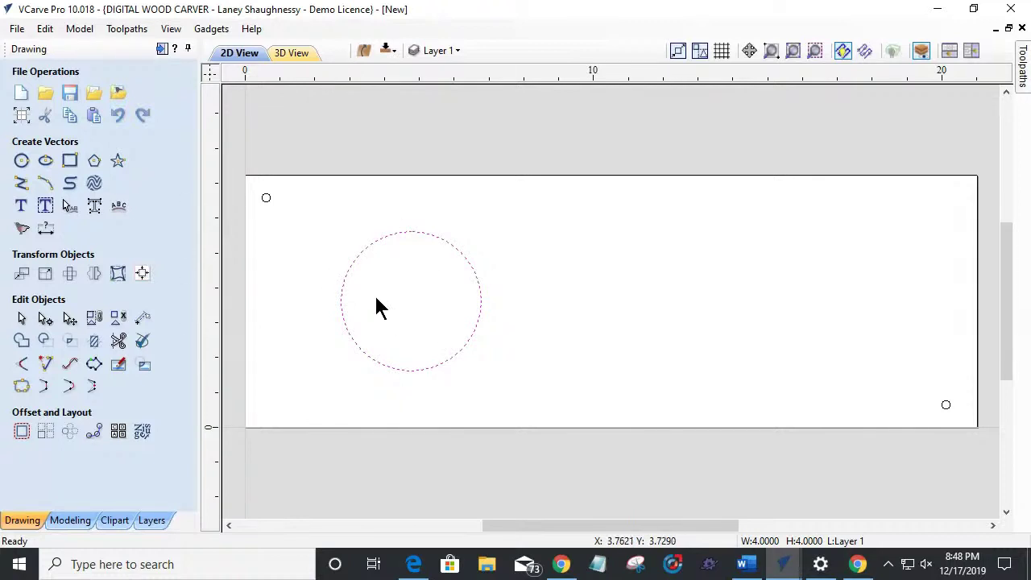
# Step: Offset the 4-inch circle inwards by 0.25 inches, keeping the original
pyautogui.click(22, 431)
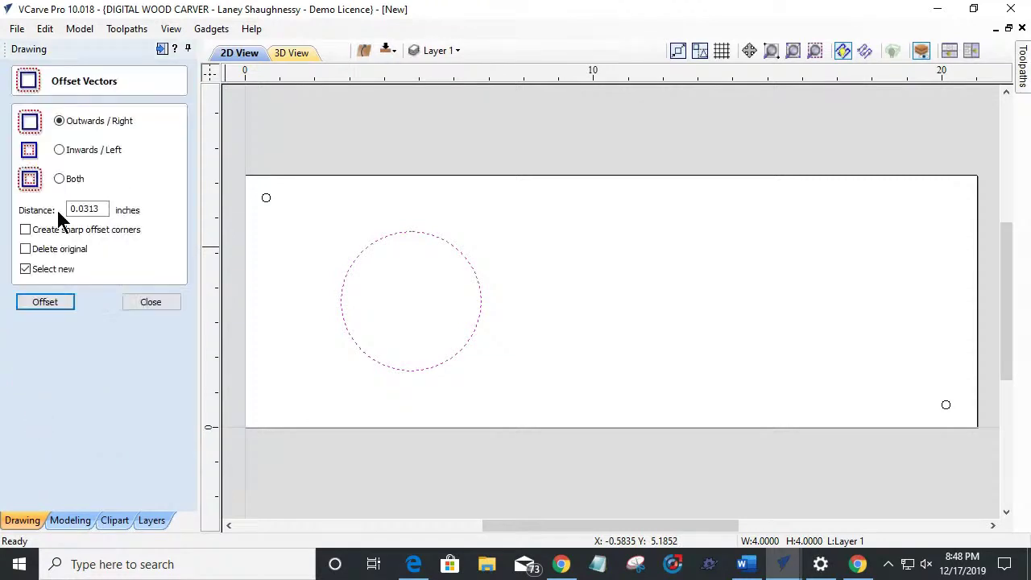
pyautogui.click(61, 150)
pyautogui.moveTo(102, 209); pyautogui.dragTo(55, 218)
pyautogui.write('.25')
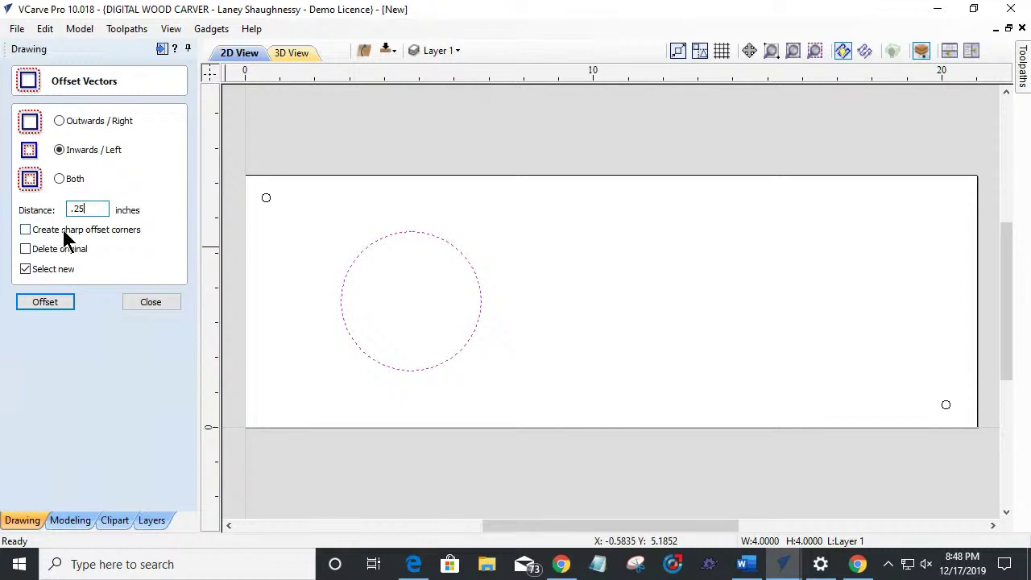
pyautogui.click(44, 303)
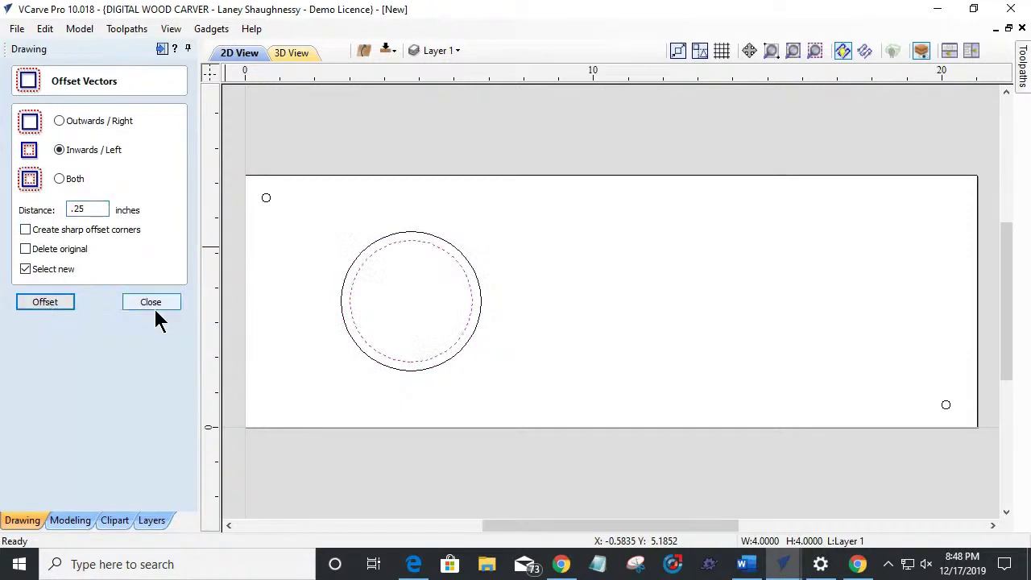
pyautogui.click(151, 304)
# Step: Duplicate the two concentric circles to the right along the horizontal centreline, and select the inner circle of the original pair
pyautogui.moveTo(439, 292); pyautogui.dragTo(376, 218)
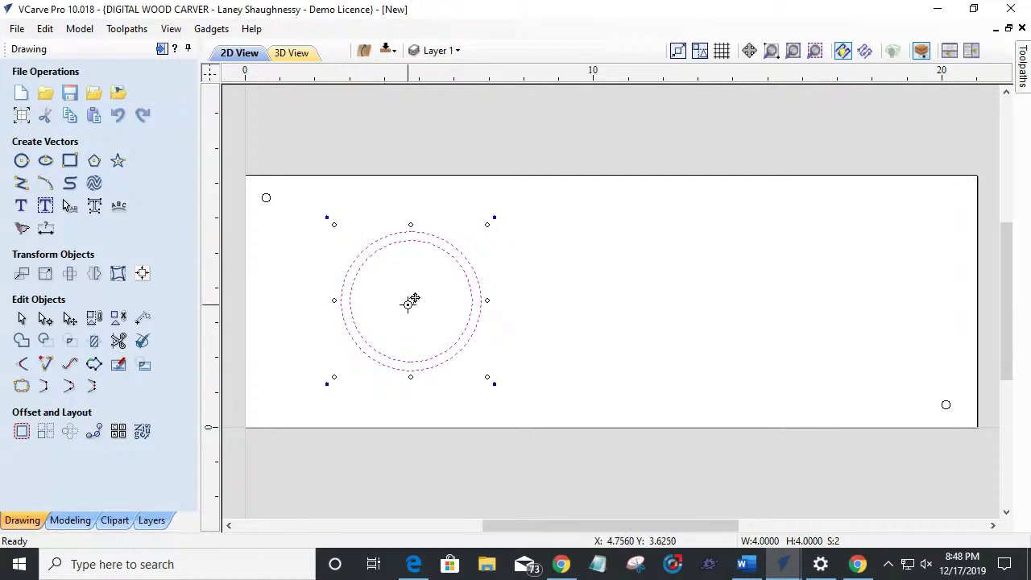
pyautogui.moveTo(410, 300); pyautogui.dragTo(572, 300)
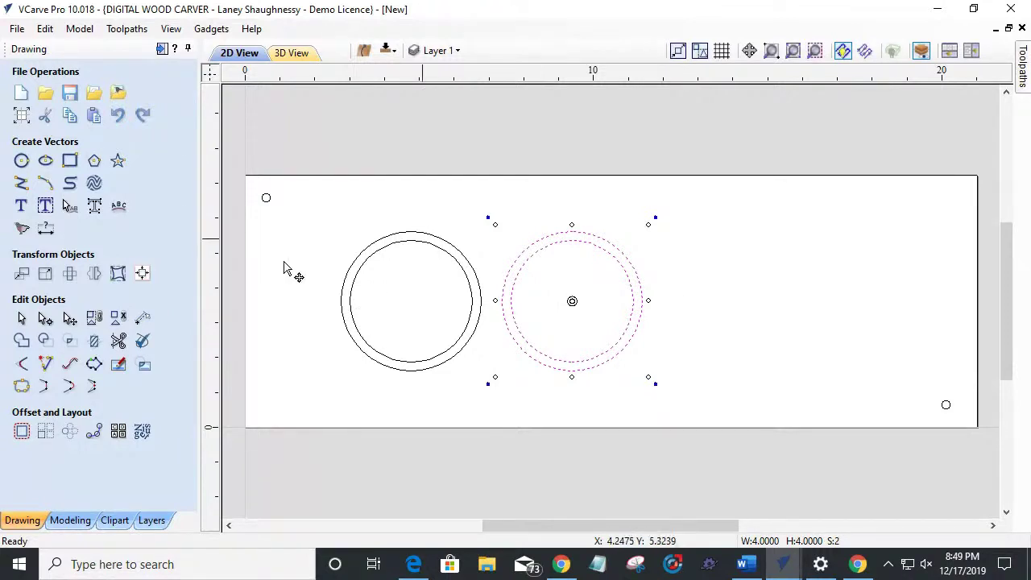
pyautogui.click(402, 316)
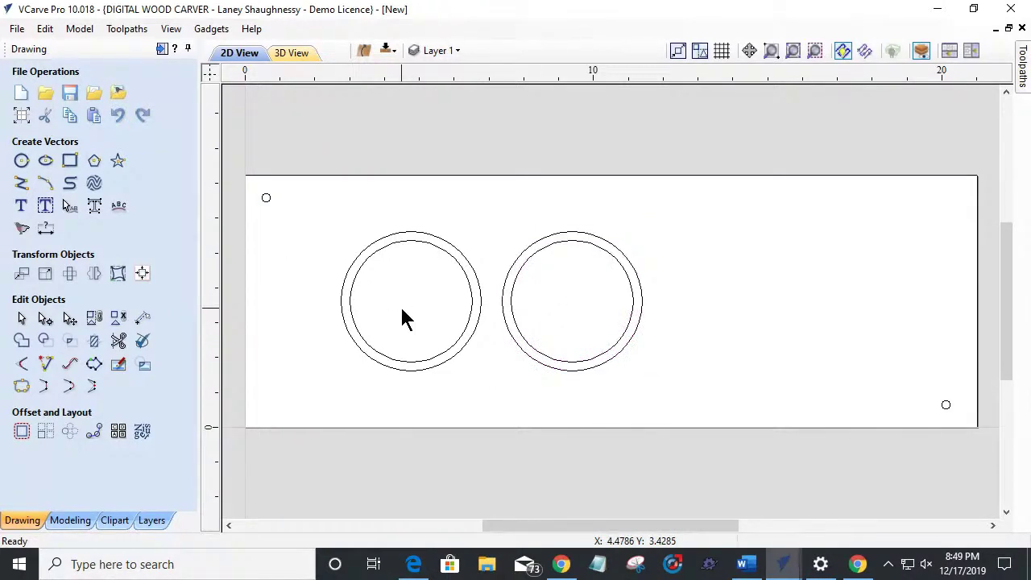
pyautogui.click(359, 269)
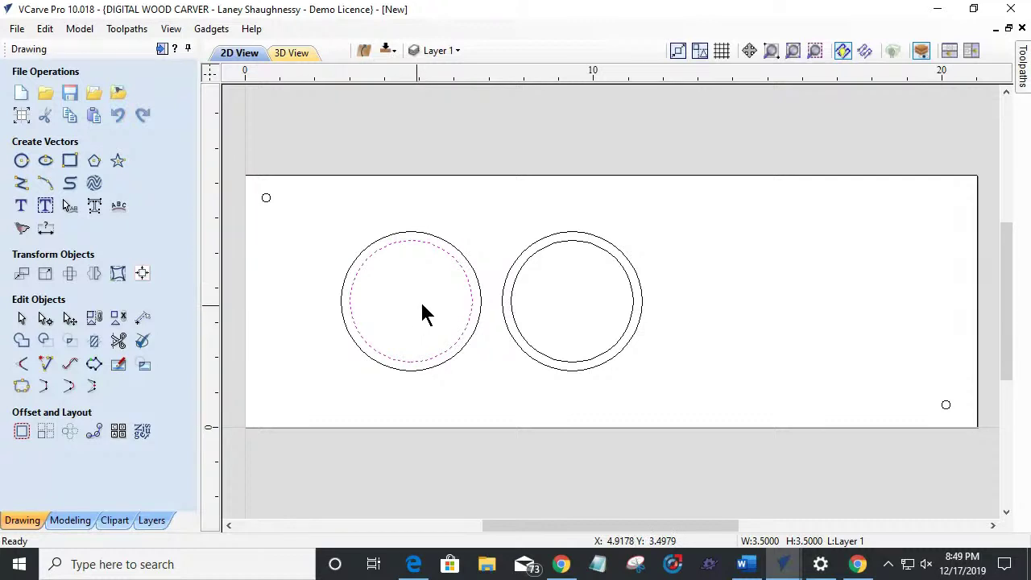
# Step: Offset the inner circle of the duplicated pair inwards by 0.25 inches, keeping the original
pyautogui.click(541, 260)
pyautogui.click(534, 248)
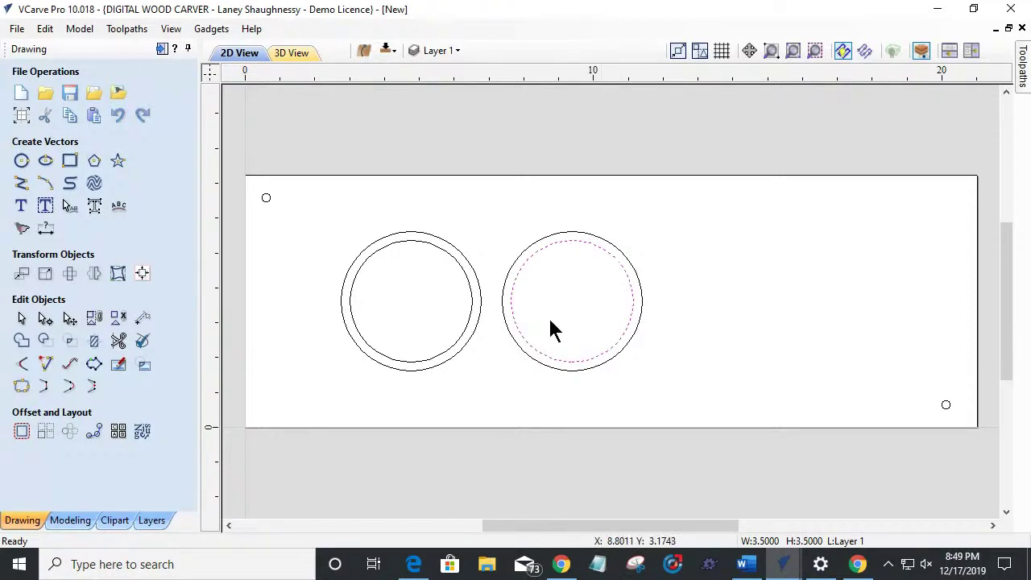
pyautogui.click(22, 431)
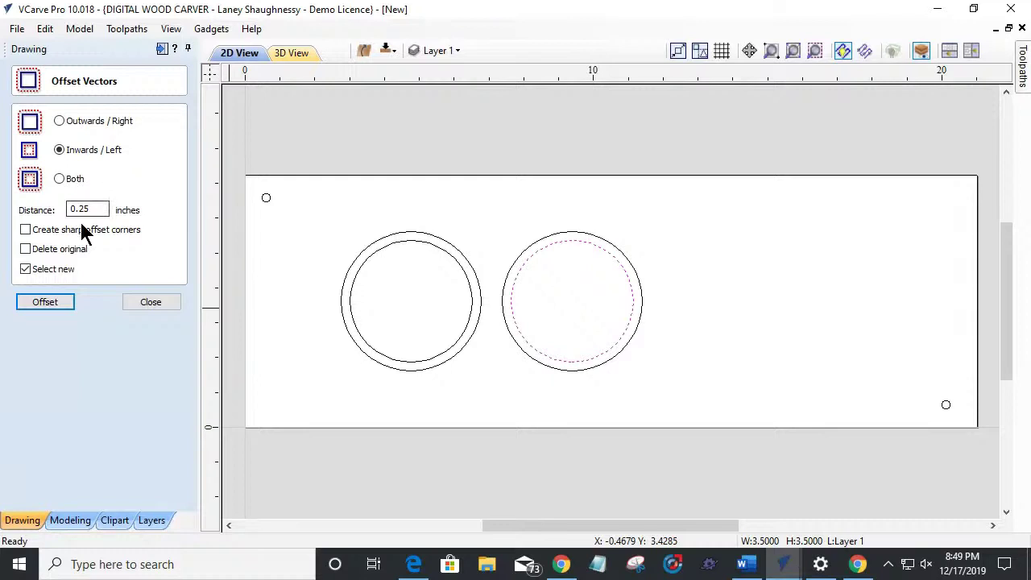
pyautogui.click(32, 305)
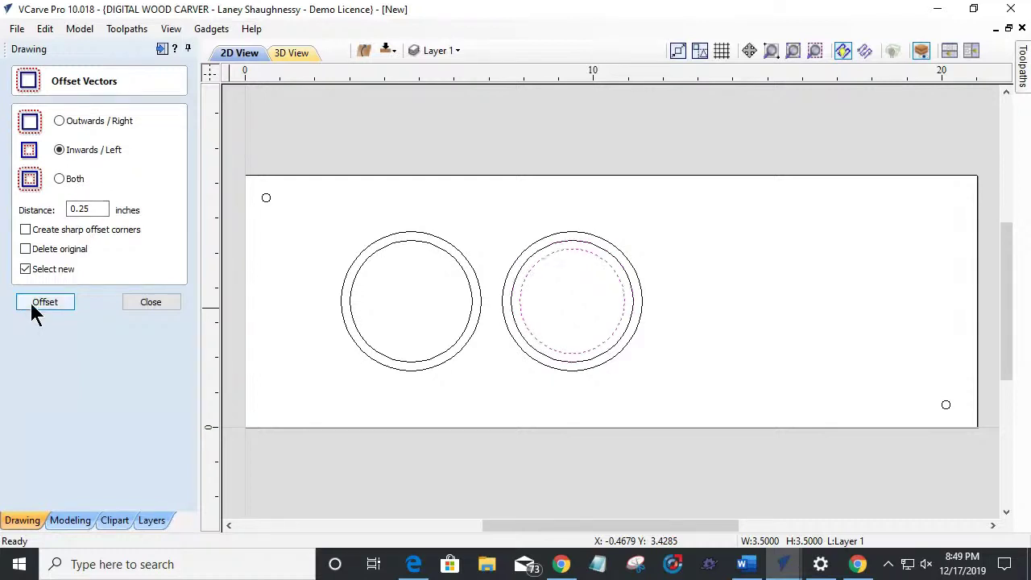
pyautogui.click(166, 306)
# Step: Draw a vertical 3-inch line across the duplicated set's innermost circle, from its top point to its bottom point
pyautogui.scroll(2, 555, 287)
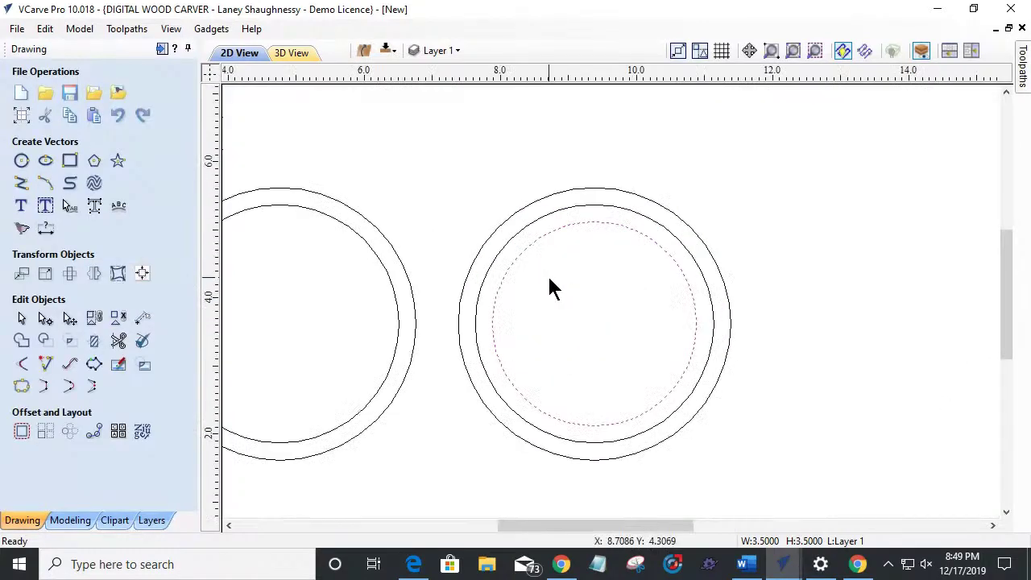
pyautogui.click(21, 183)
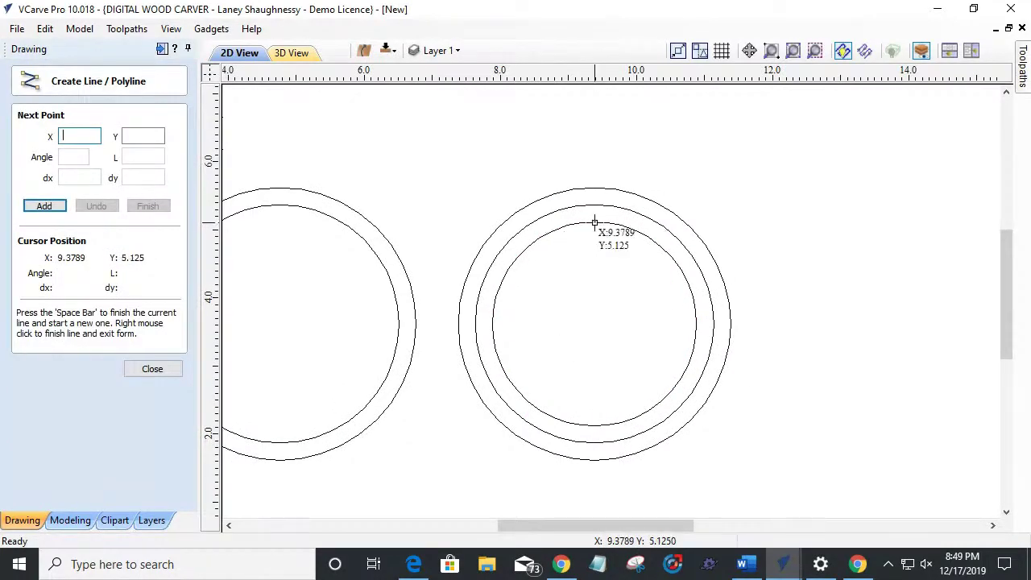
pyautogui.click(595, 223)
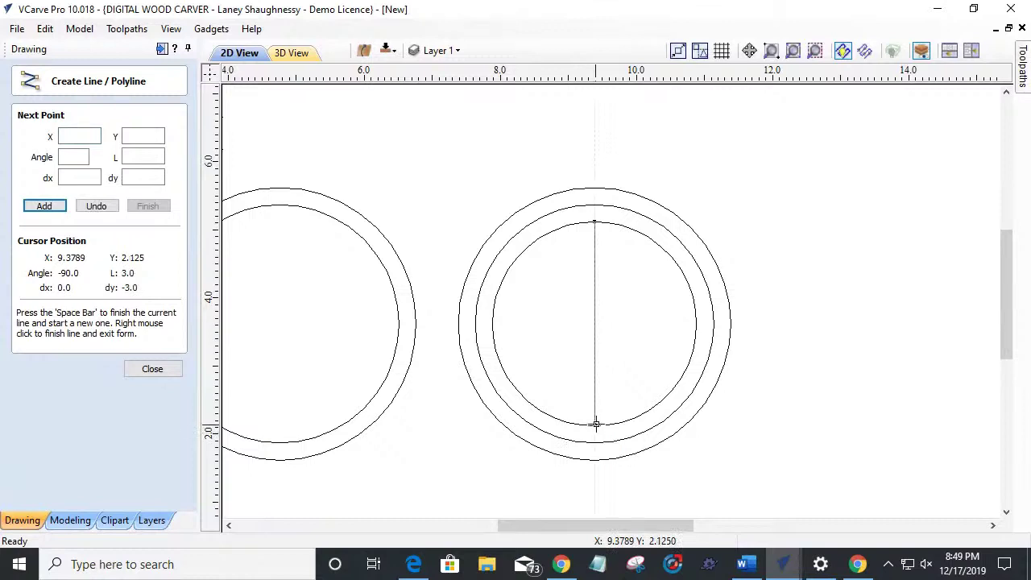
pyautogui.click(594, 427)
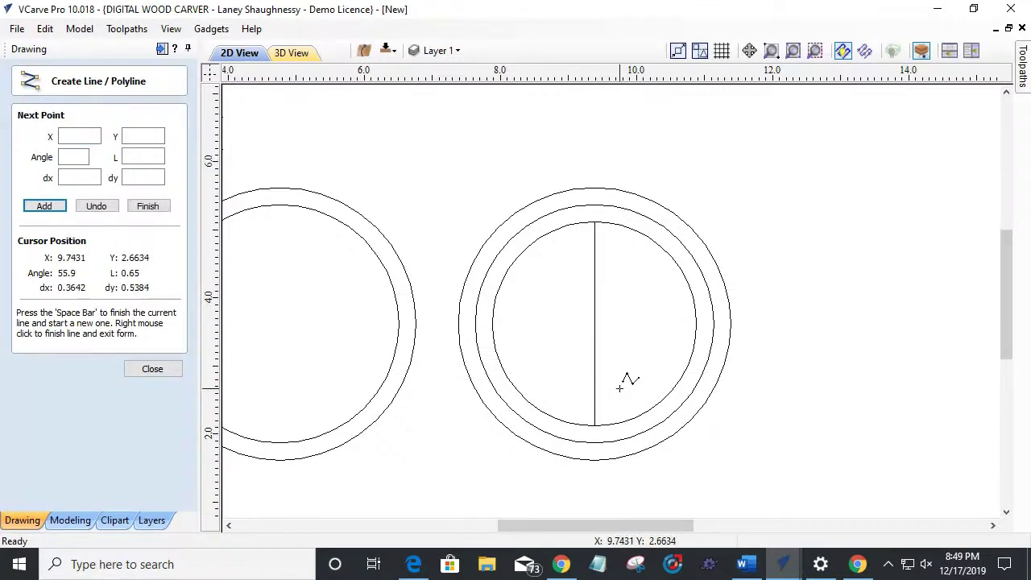
pyautogui.press('space')
pyautogui.click(145, 368)
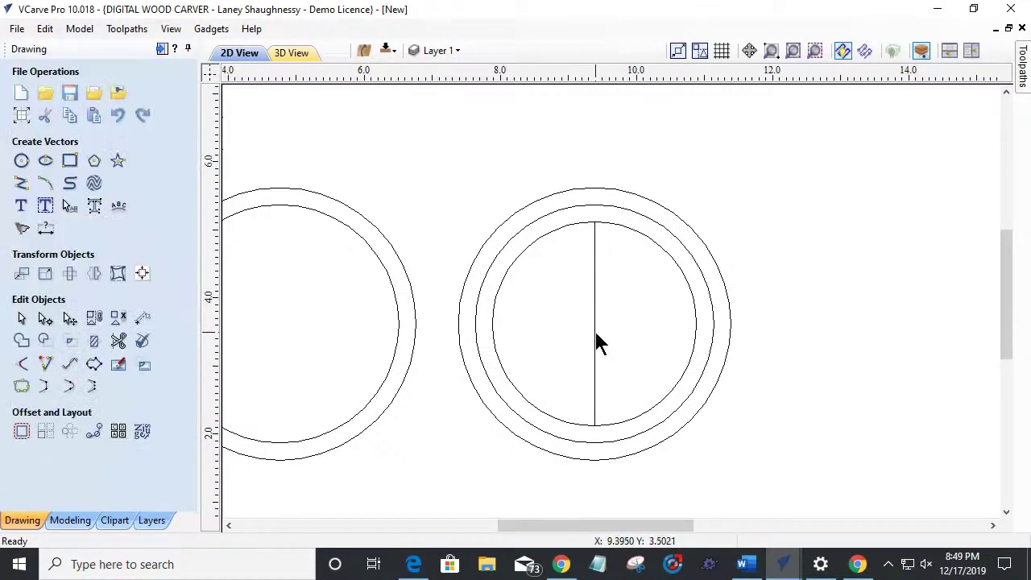
pyautogui.click(596, 340)
pyautogui.press('n')
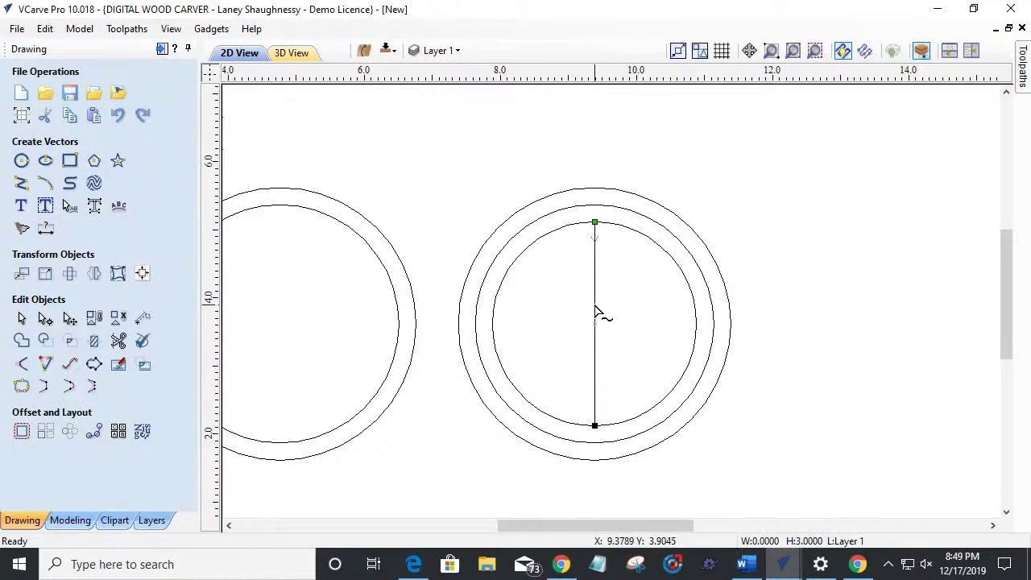
pyautogui.rightClick(596, 306)
pyautogui.click(573, 295)
pyautogui.press('Escape')
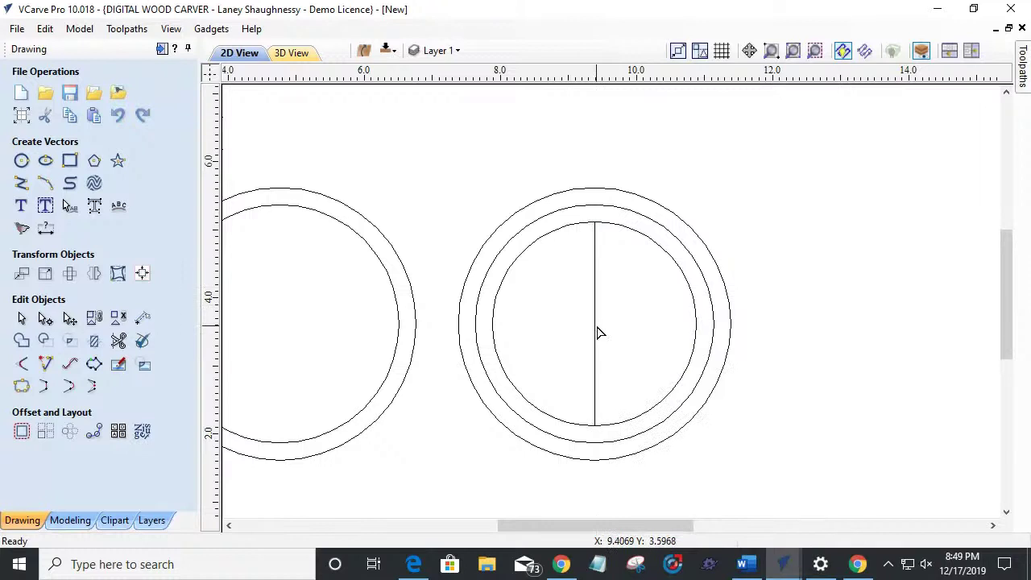
pyautogui.rightClick(551, 322)
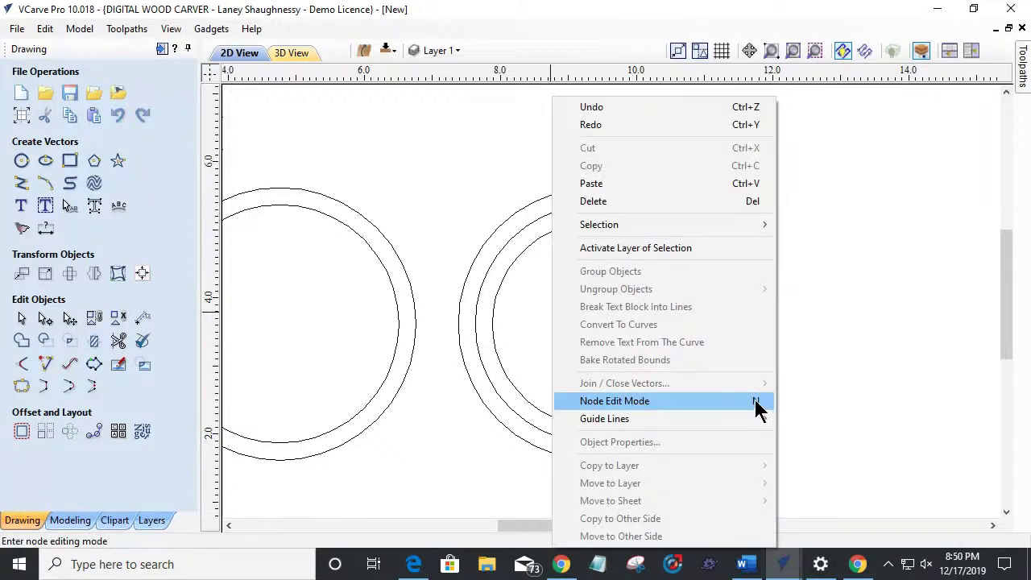
pyautogui.click(540, 338)
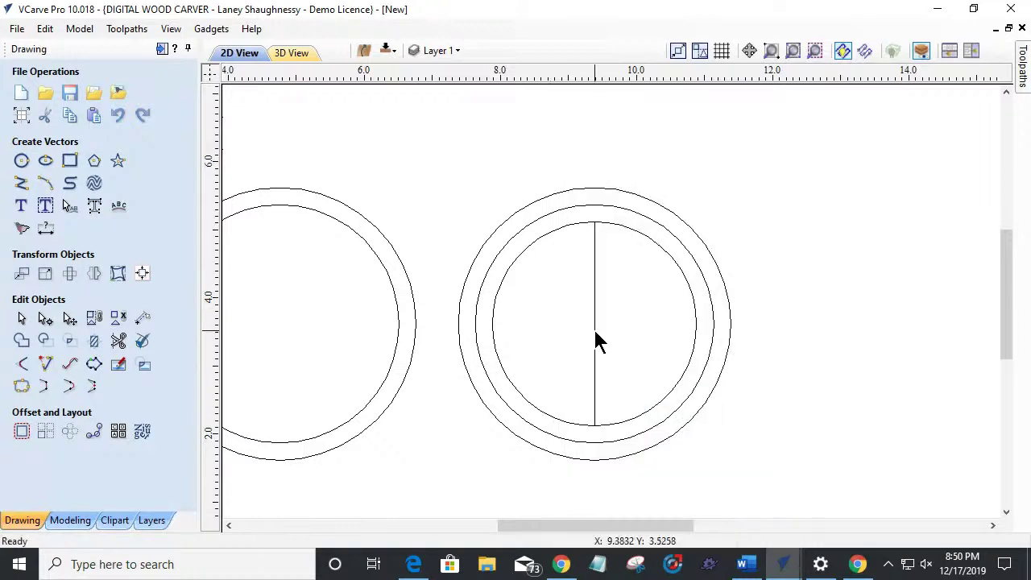
# Step: Convert the vertical line to a Bezier and bend its upper half right and lower half left into a gentle S-curve
pyautogui.click(594, 327)
pyautogui.press('n')
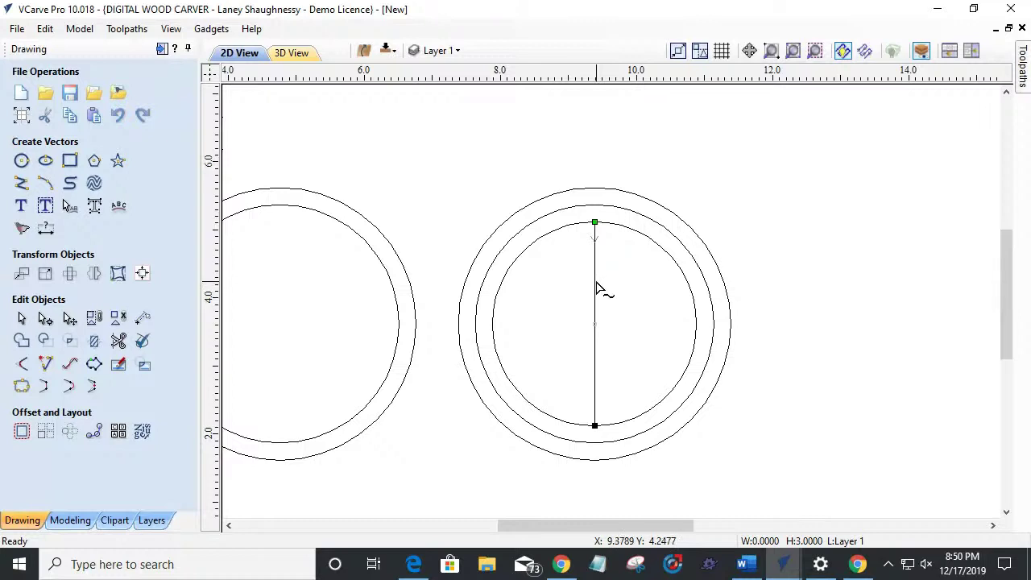
pyautogui.rightClick(597, 287)
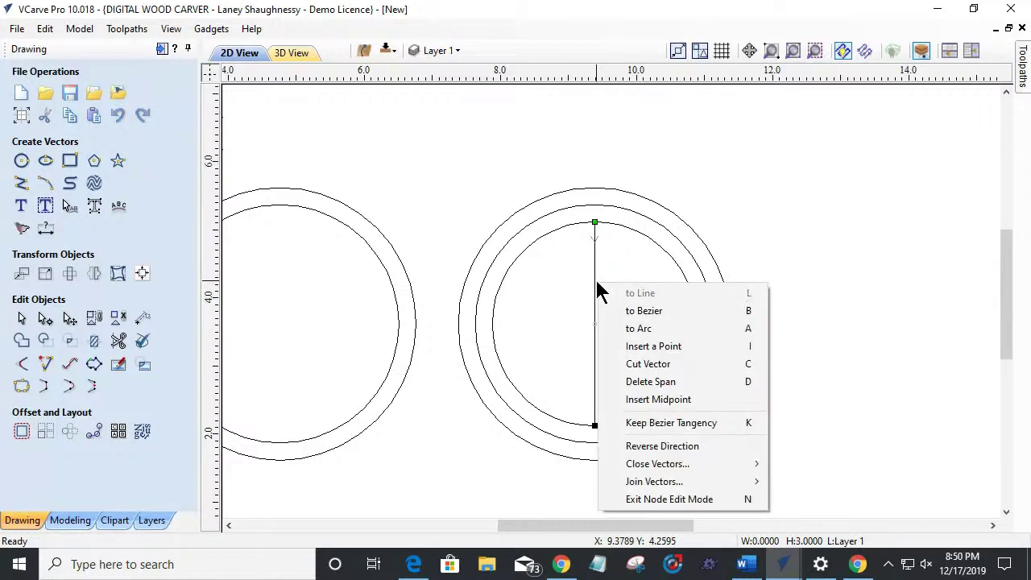
pyautogui.click(636, 311)
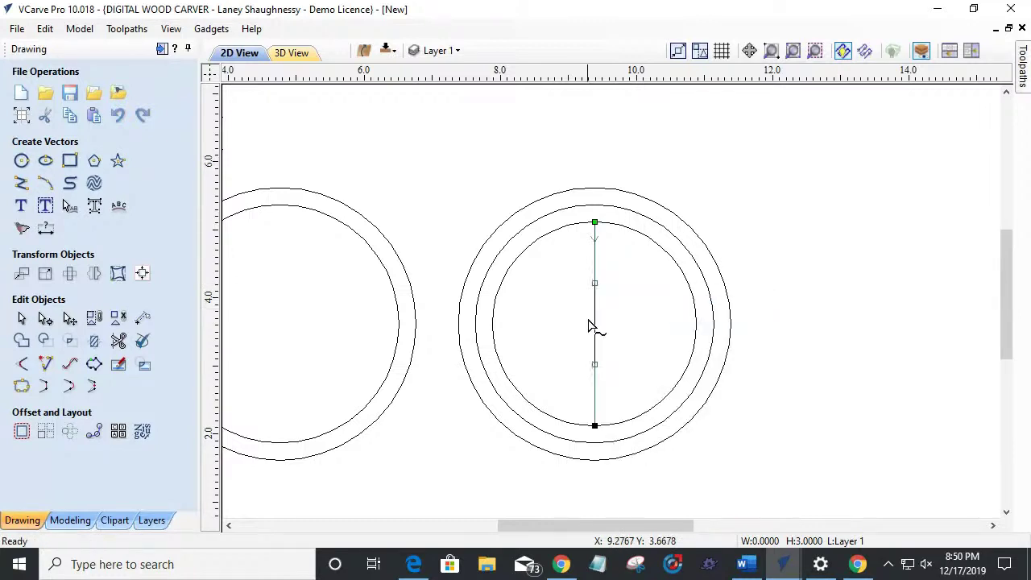
pyautogui.moveTo(595, 238); pyautogui.dragTo(632, 291)
pyautogui.moveTo(593, 364); pyautogui.dragTo(574, 349)
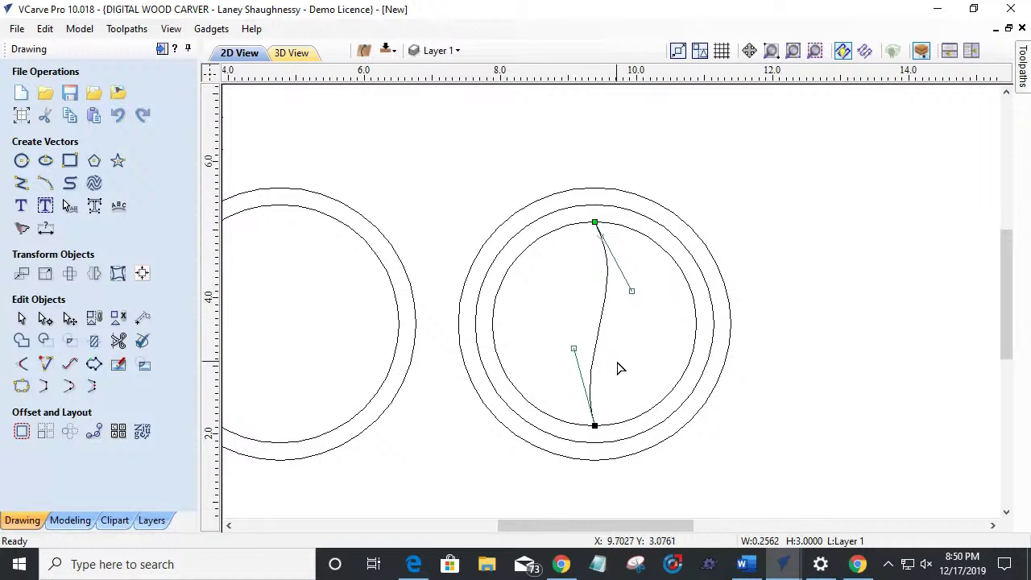
pyautogui.click(588, 369)
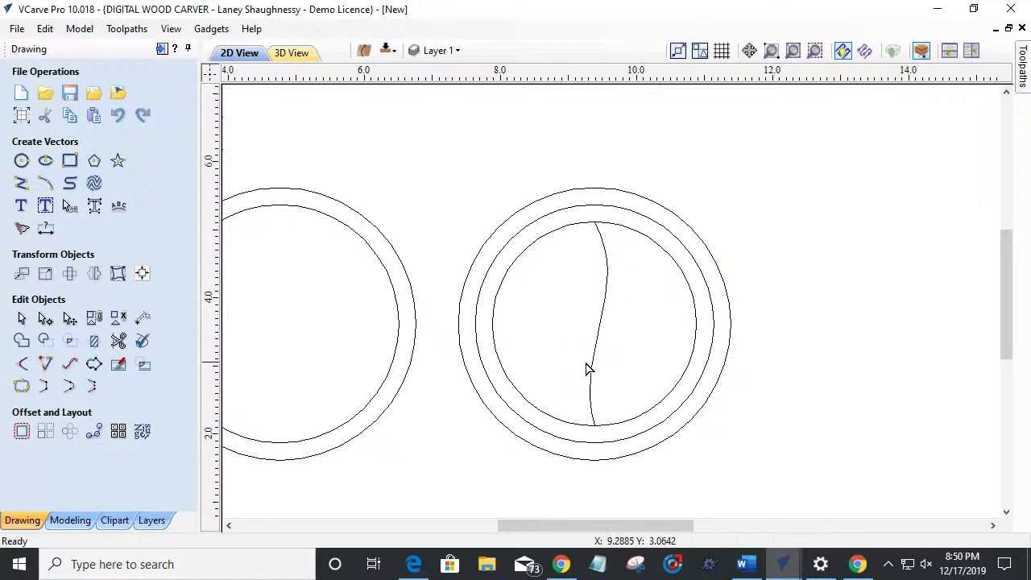
# Step: Offset the S-curve by 0.25 inches with the Outwards / Right option, keeping the original
pyautogui.click(601, 323)
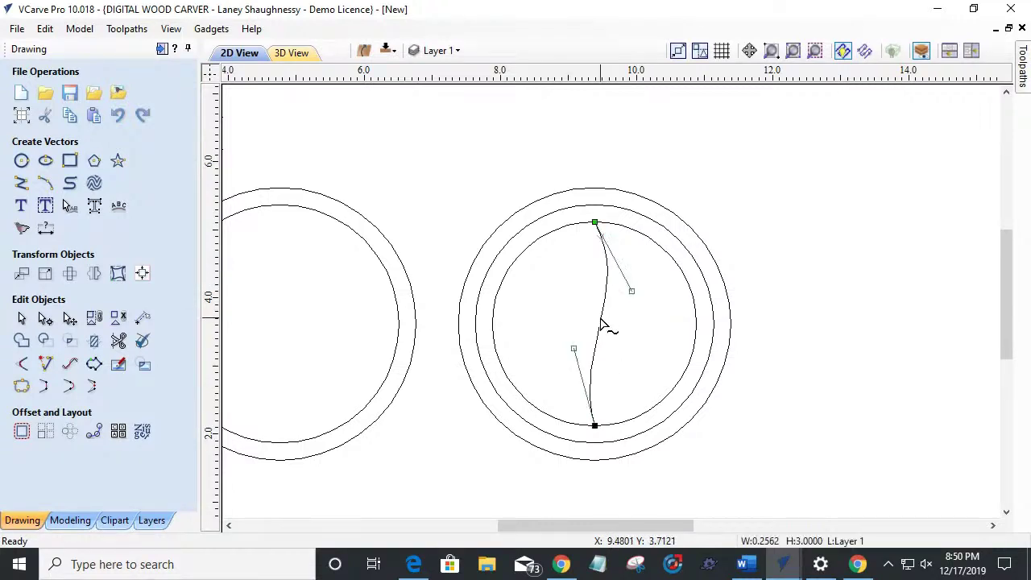
pyautogui.click(22, 432)
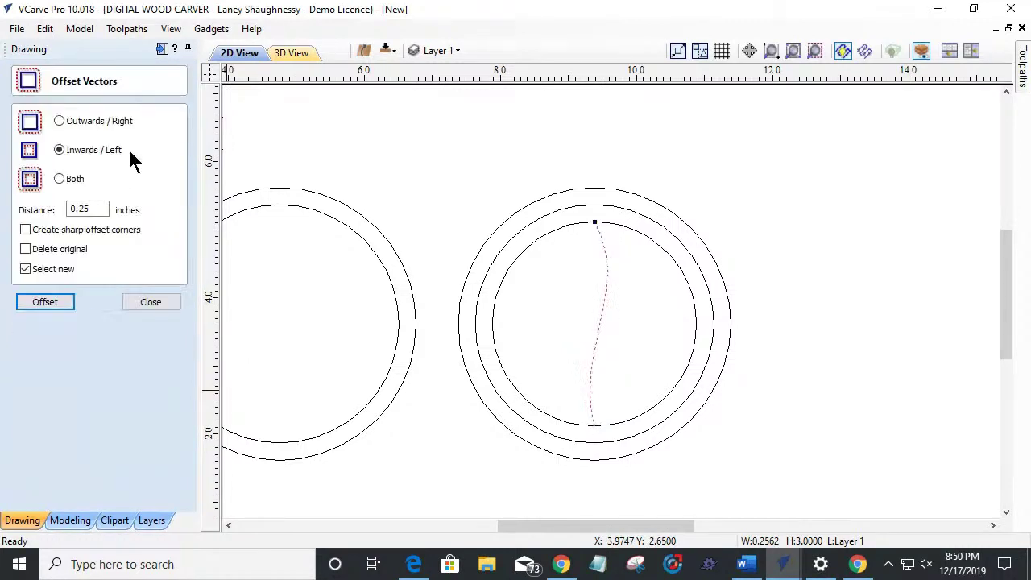
pyautogui.click(59, 122)
pyautogui.click(37, 304)
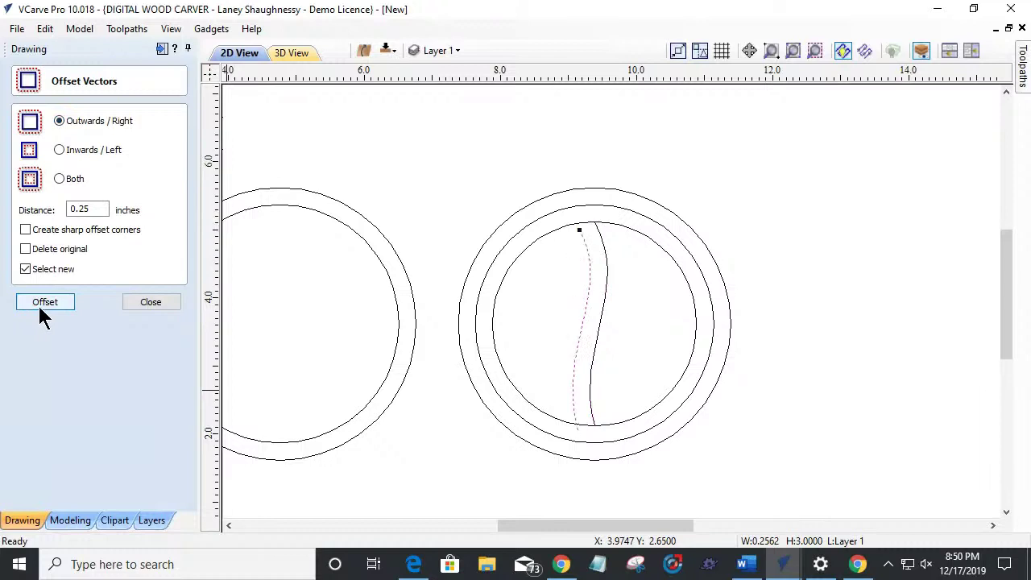
pyautogui.click(149, 303)
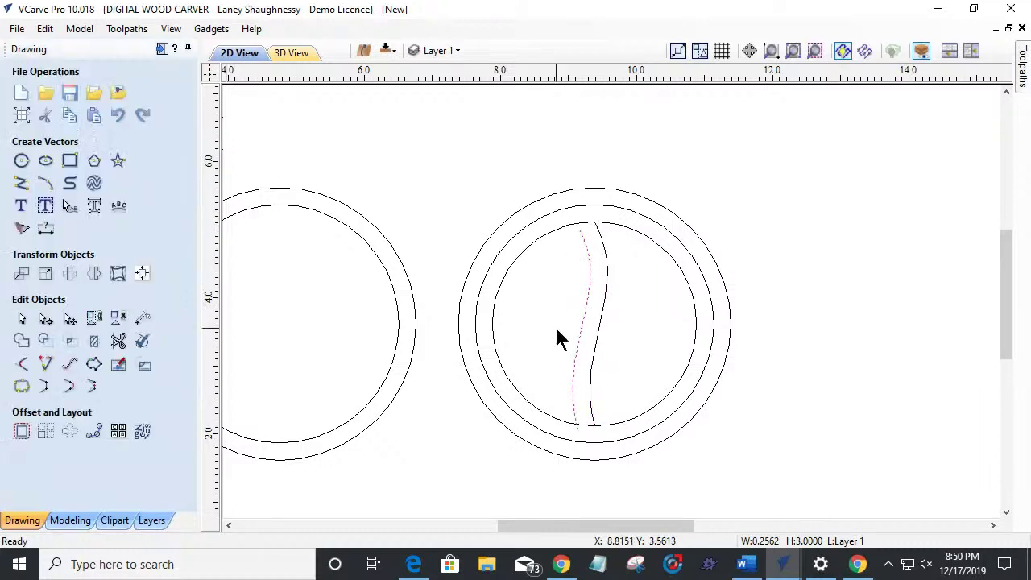
# Step: Shift and shrink the offset S-curve to about 2.95 inches high so that its ends fit inside the innermost circle
pyautogui.scroll(1, 568, 346)
pyautogui.click(592, 328)
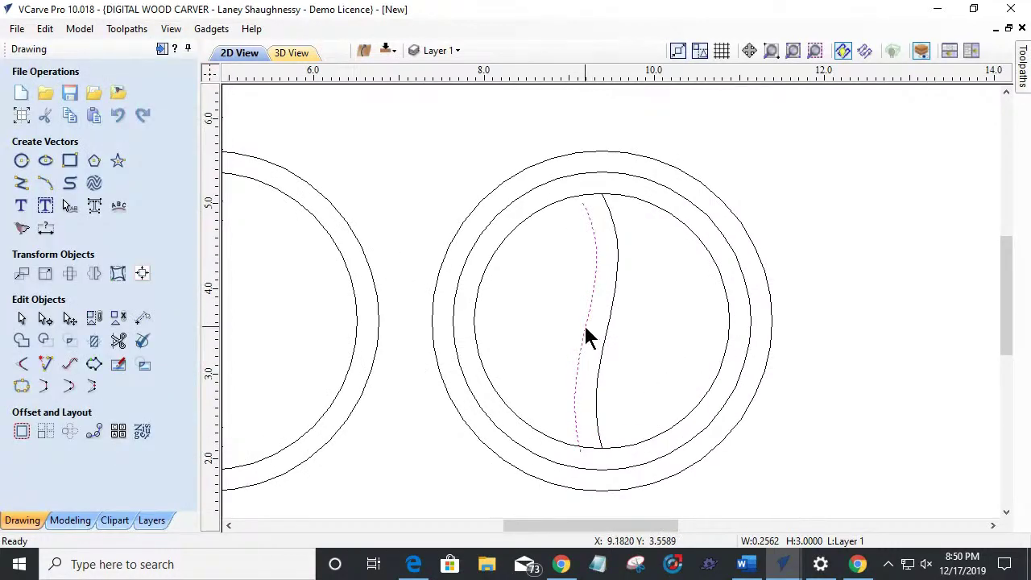
pyautogui.moveTo(591, 321); pyautogui.dragTo(587, 319)
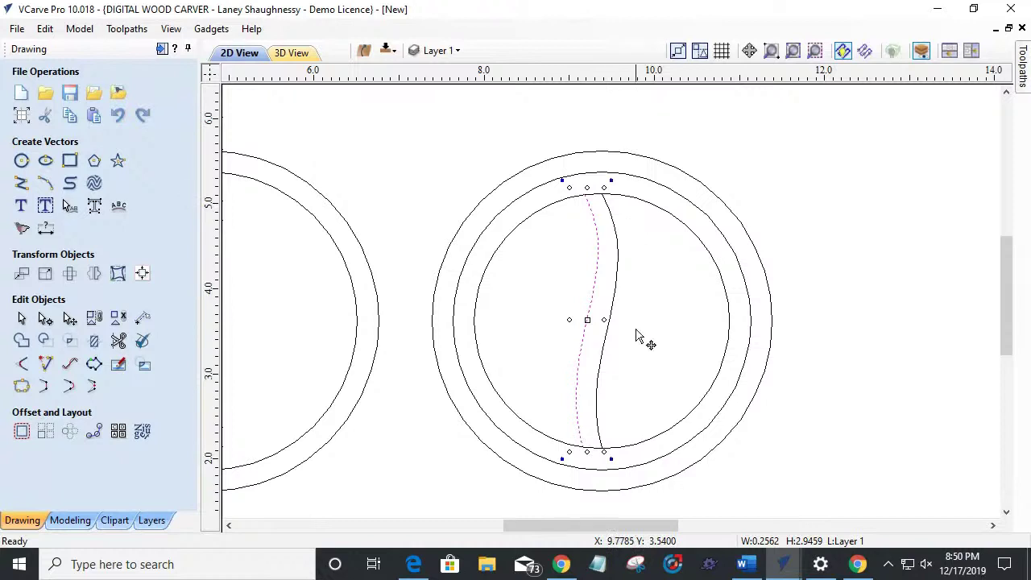
# Step: Group the two S-curves and centre the group both ways on the innermost circle
pyautogui.keyDown('shift'); pyautogui.click(594, 295); pyautogui.keyUp('shift')
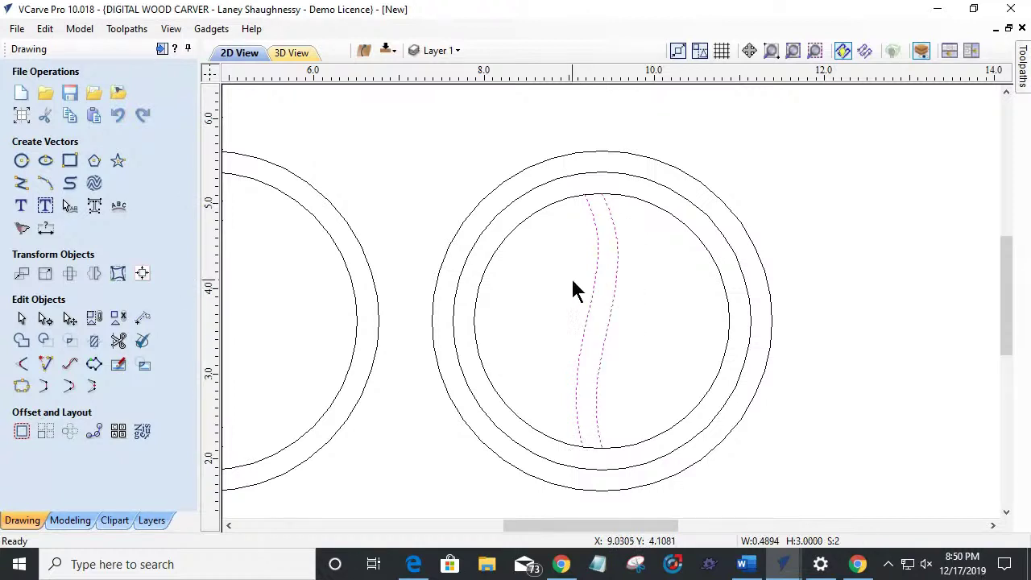
pyautogui.click(567, 272)
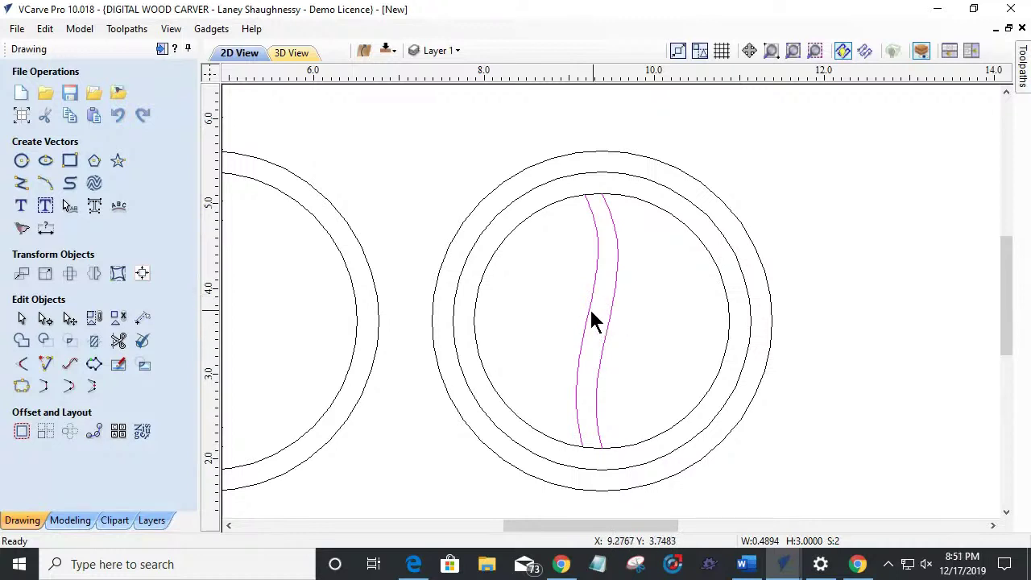
pyautogui.click(502, 242)
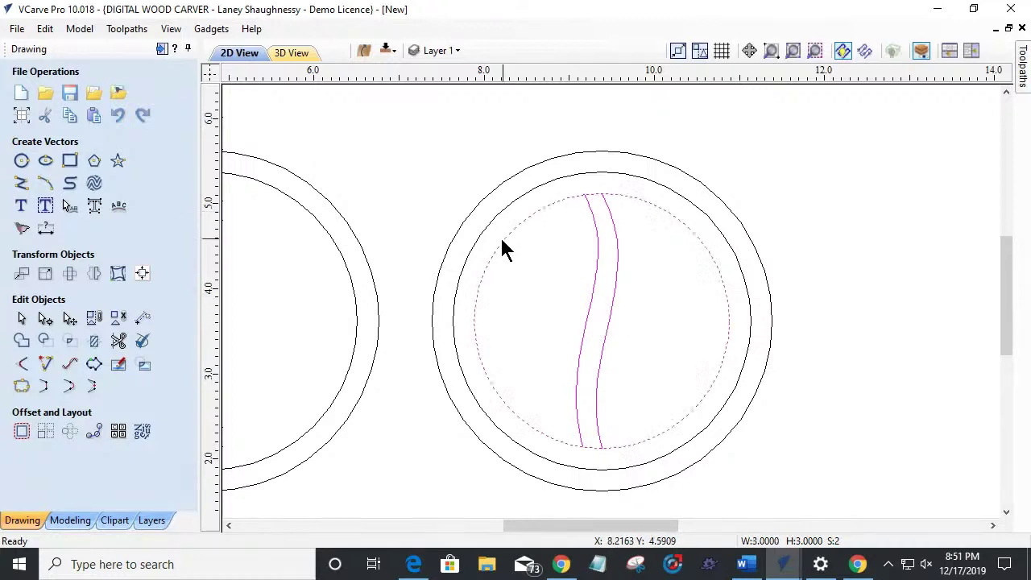
pyautogui.click(143, 275)
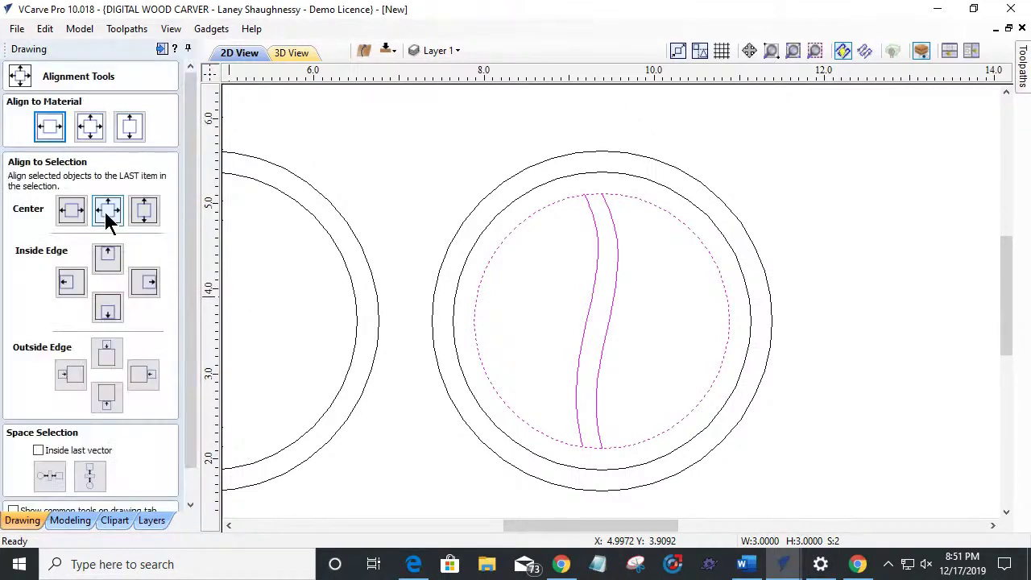
pyautogui.click(106, 211)
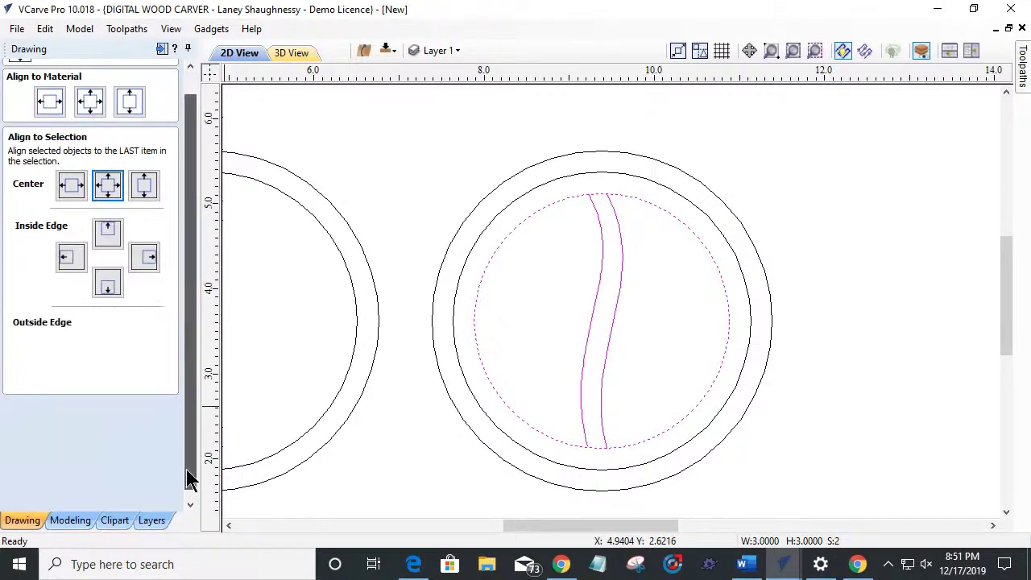
pyautogui.click(150, 515)
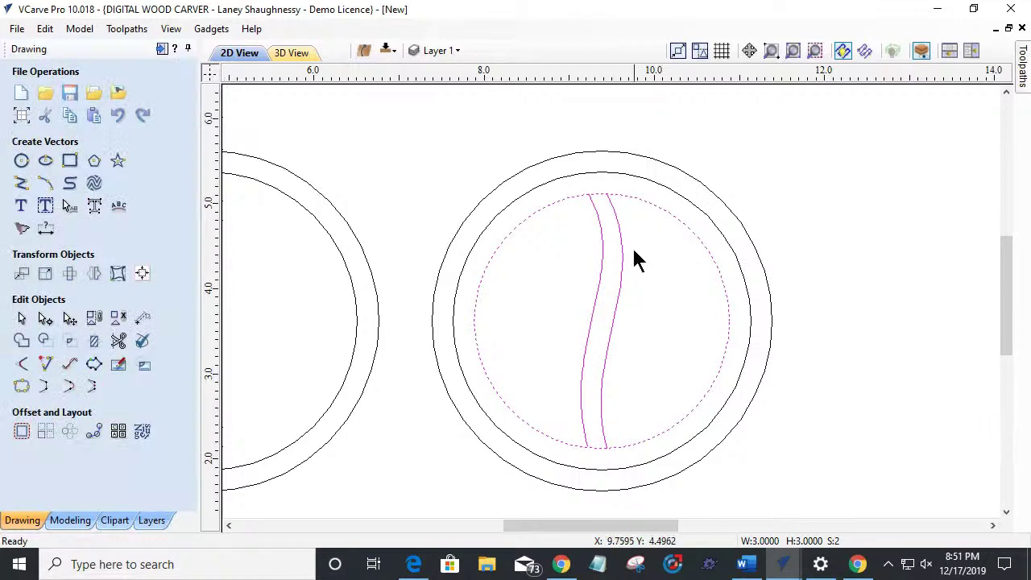
# Step: Ungroup the two S-curves back onto their original layers
pyautogui.click(119, 341)
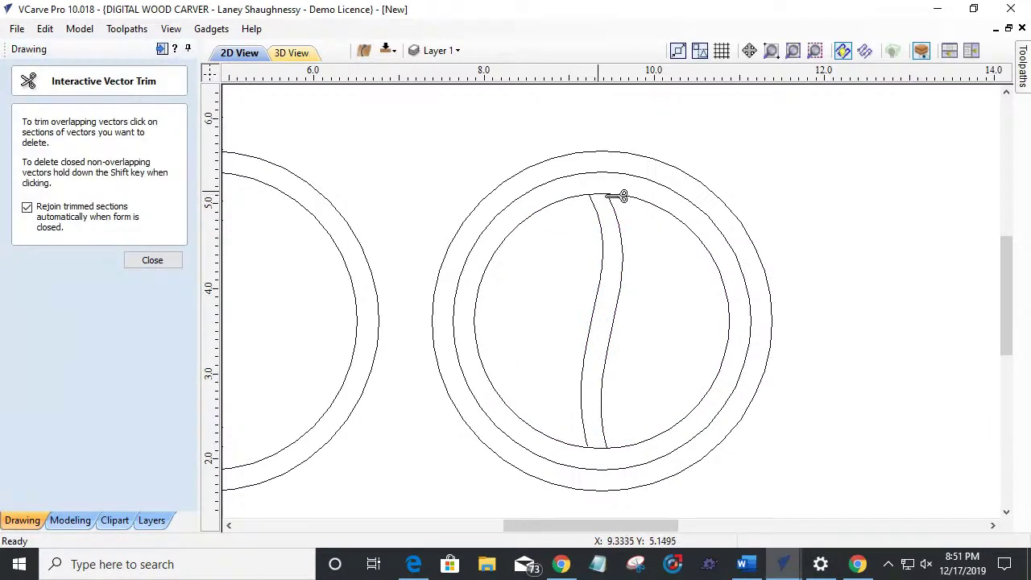
pyautogui.click(153, 261)
pyautogui.click(598, 304)
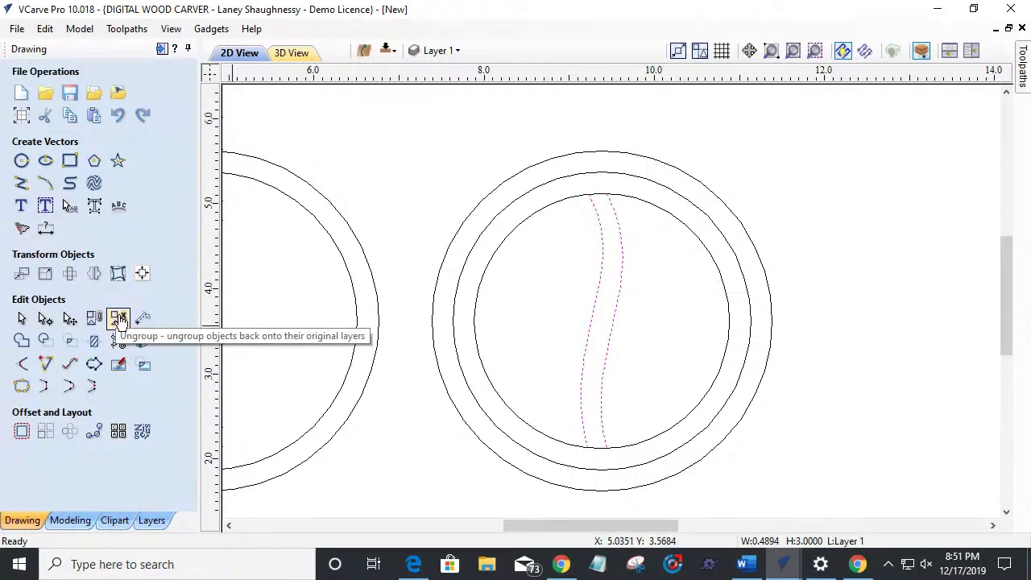
pyautogui.click(119, 320)
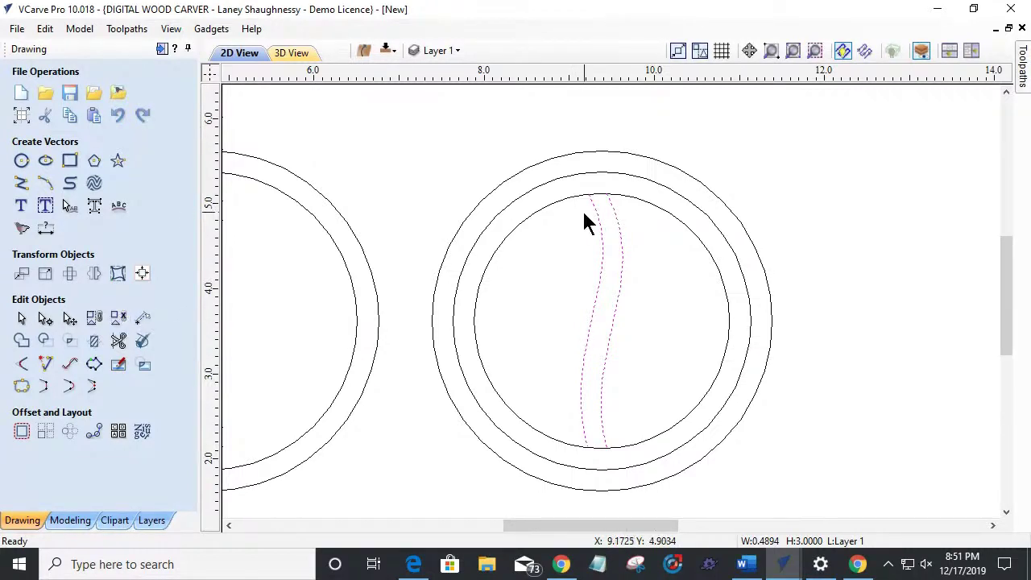
# Step: Try to trim the vectors where the two S-curves meet the innermost circle's top, undo the trim, and inspect the curve ends up close
pyautogui.click(120, 343)
pyautogui.click(596, 202)
pyautogui.hotkey('ctrl', 'z')
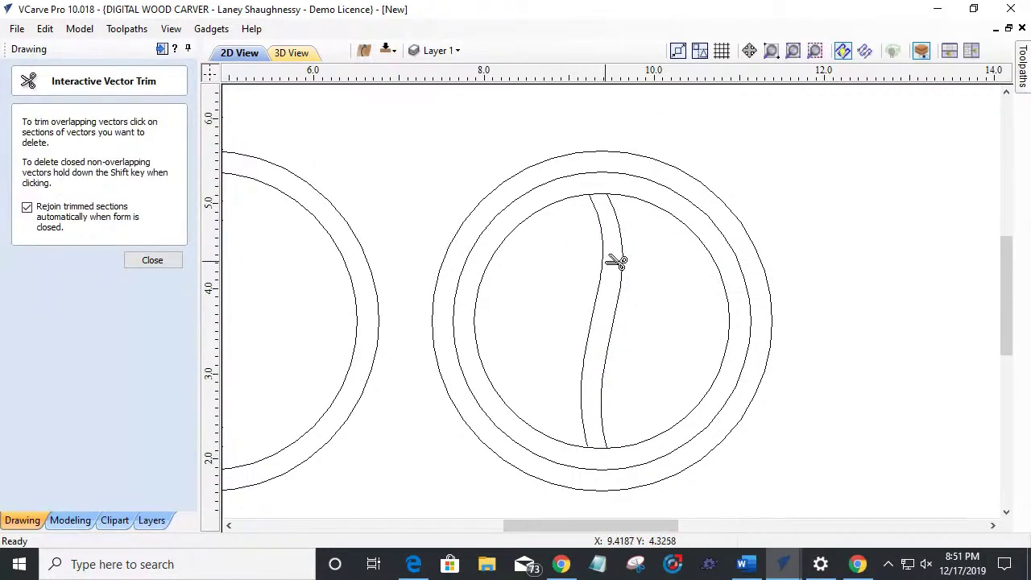
pyautogui.scroll(5, 617, 198)
pyautogui.scroll(1, 607, 190)
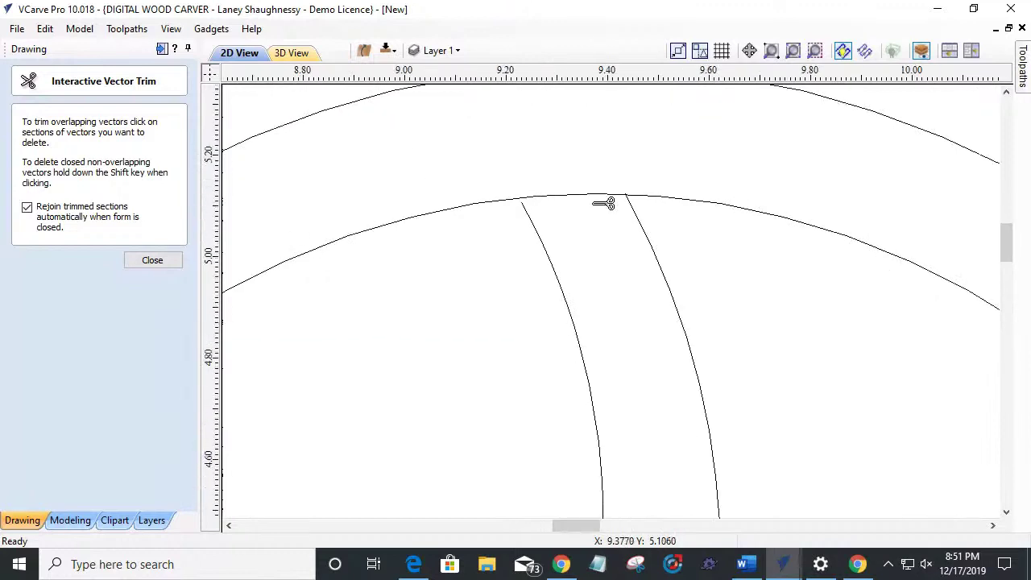
pyautogui.click(138, 261)
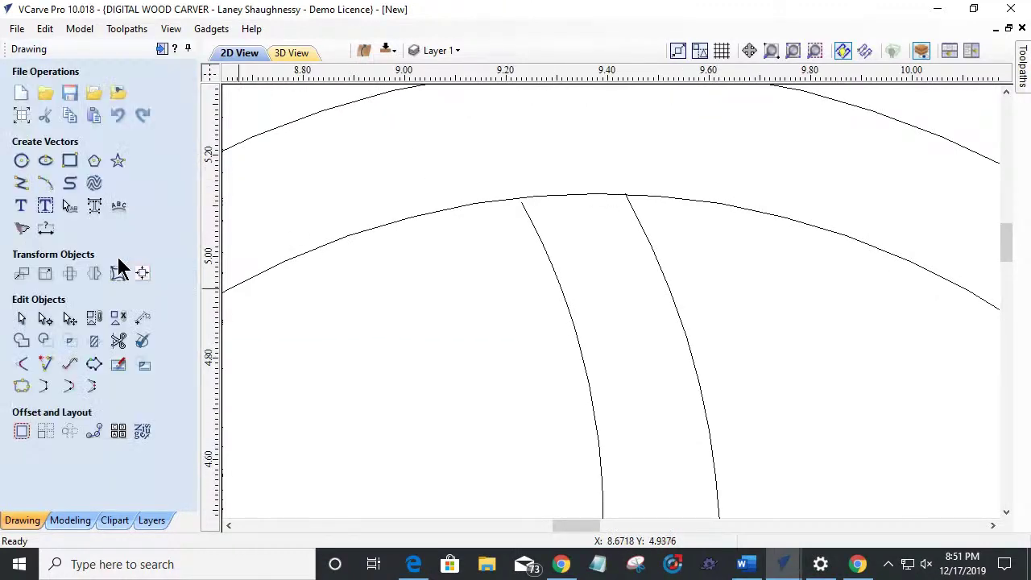
# Step: Extend the left S-curve's upper end so that it meets the top of the innermost circle
pyautogui.click(46, 365)
pyautogui.scroll(3, 481, 157)
pyautogui.click(547, 259)
pyautogui.click(527, 221)
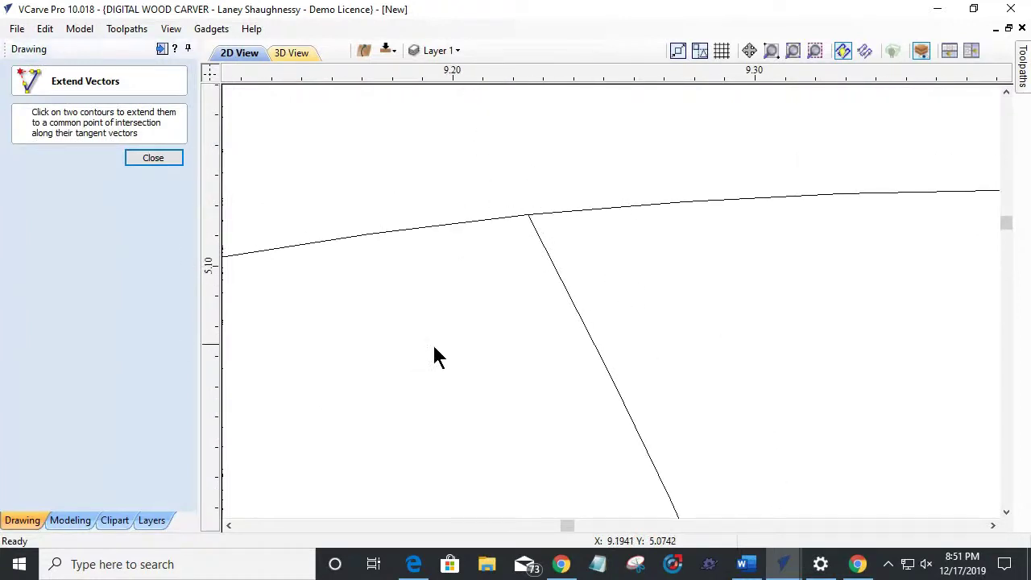
pyautogui.click(153, 158)
# Step: Extend the left S-curve's lower end so that it meets the bottom of the innermost circle
pyautogui.scroll(-2, 677, 268)
pyautogui.scroll(-5, 677, 273)
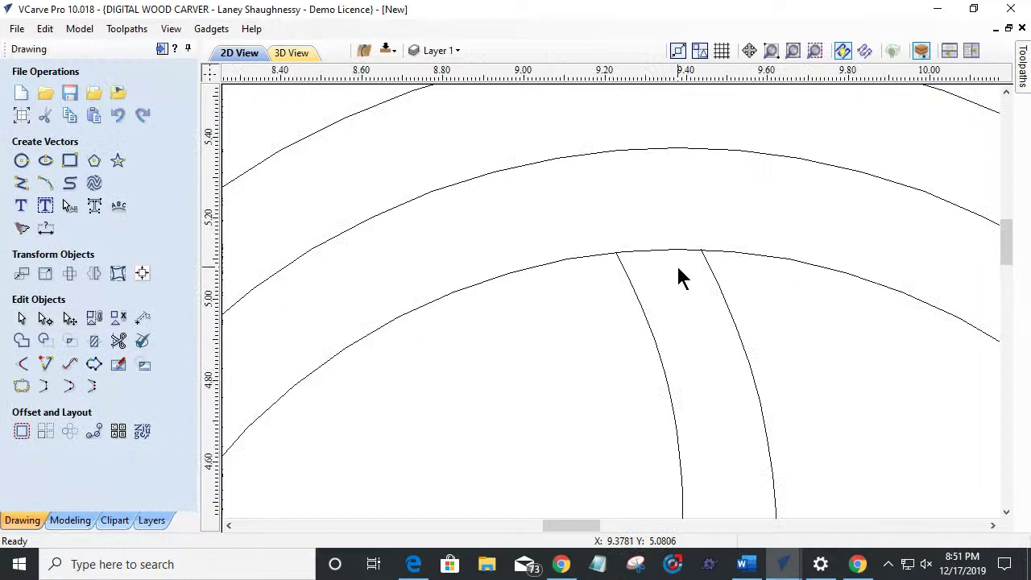
pyautogui.scroll(3, 669, 402)
pyautogui.scroll(5, 674, 408)
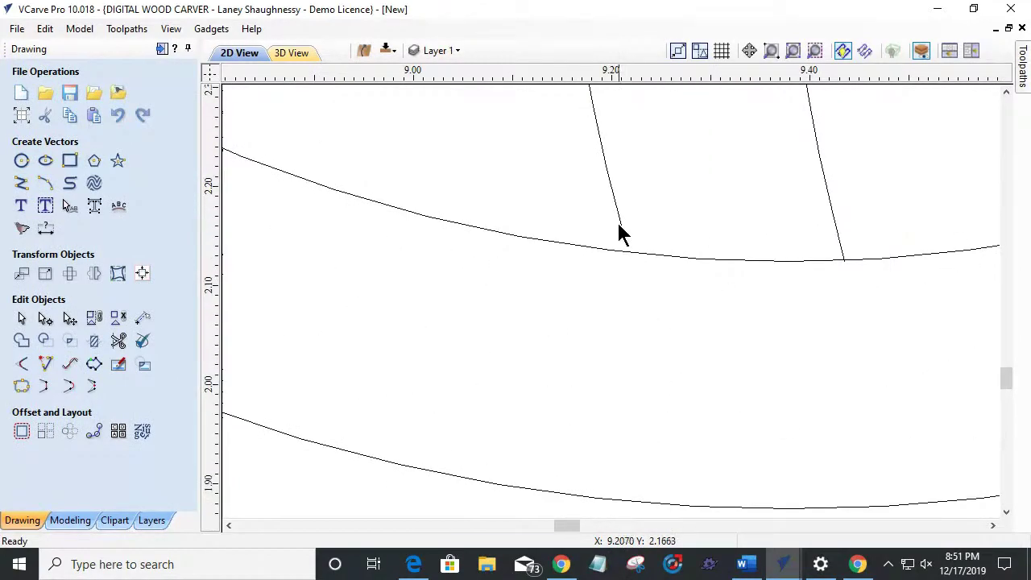
pyautogui.scroll(2, 623, 230)
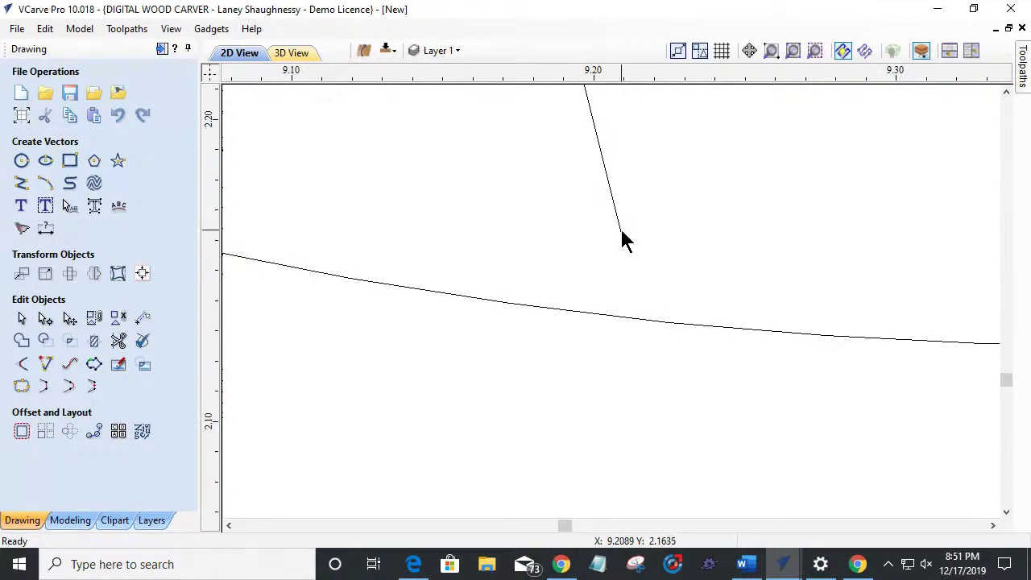
pyautogui.click(619, 230)
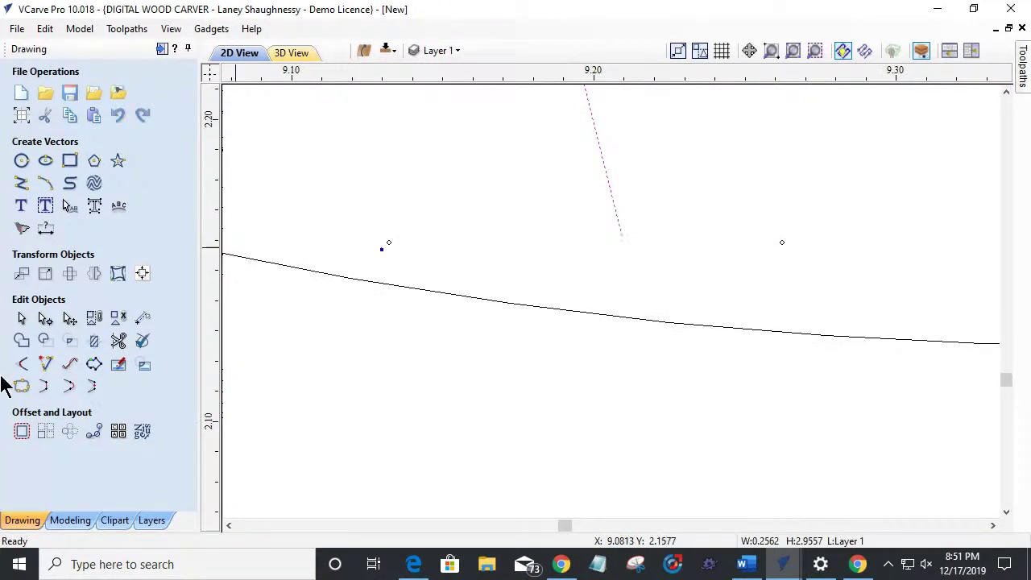
pyautogui.click(45, 364)
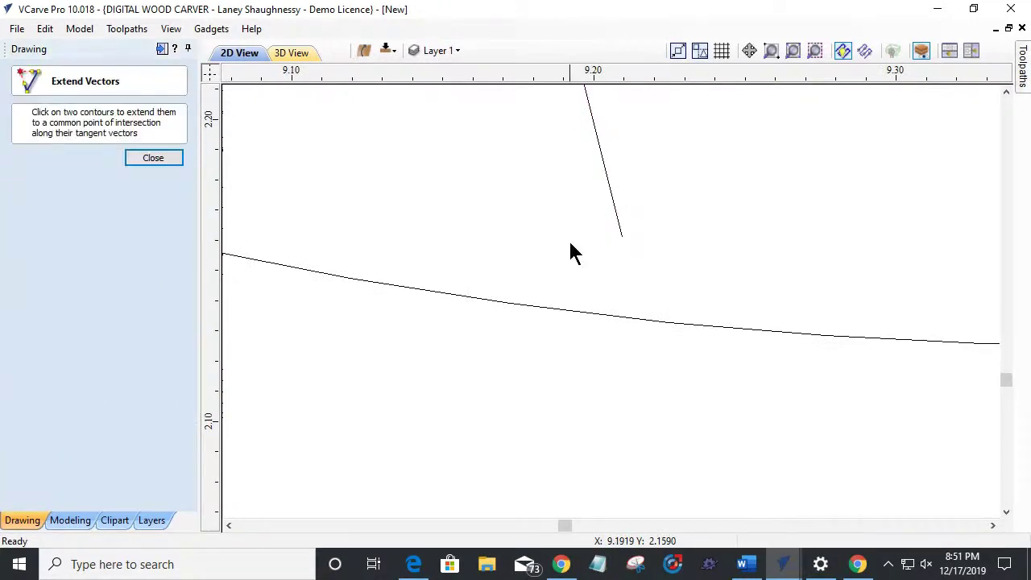
pyautogui.click(650, 324)
pyautogui.click(153, 158)
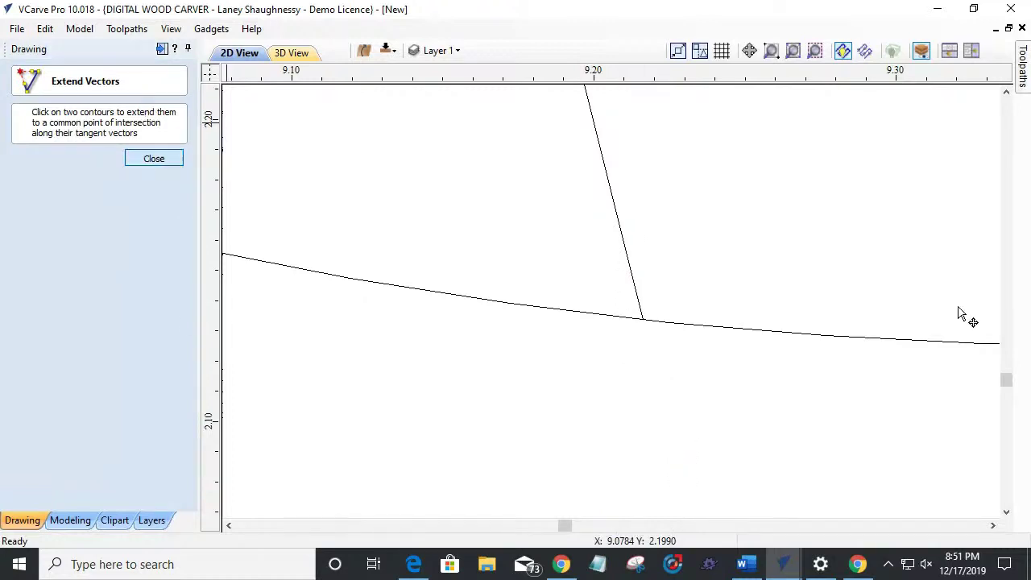
# Step: Trim the right S-curve's lower end where it overshoots the bottom of the innermost circle
pyautogui.scroll(-6, 886, 326)
pyautogui.scroll(7, 905, 319)
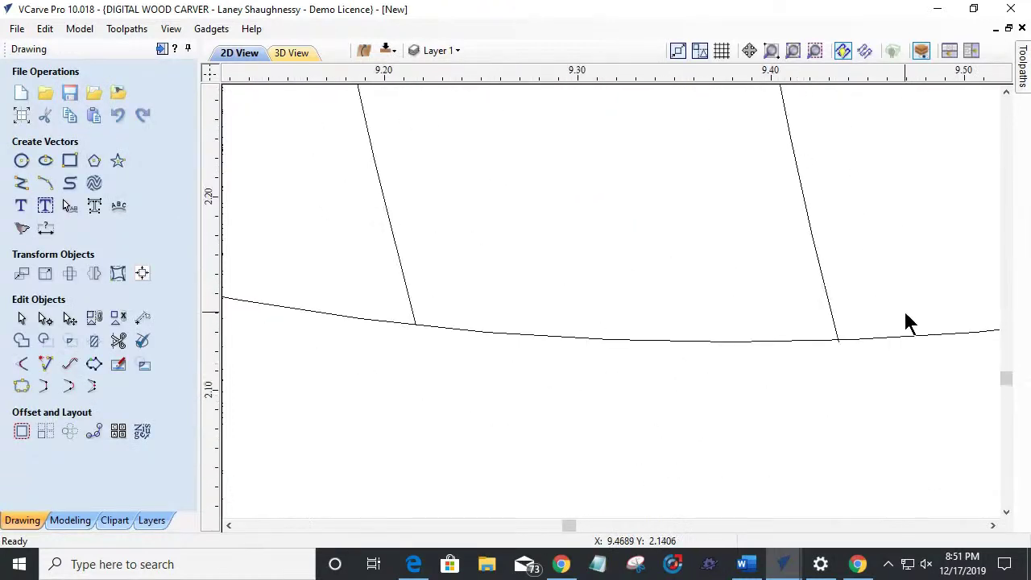
pyautogui.scroll(2, 712, 408)
pyautogui.scroll(4, 712, 411)
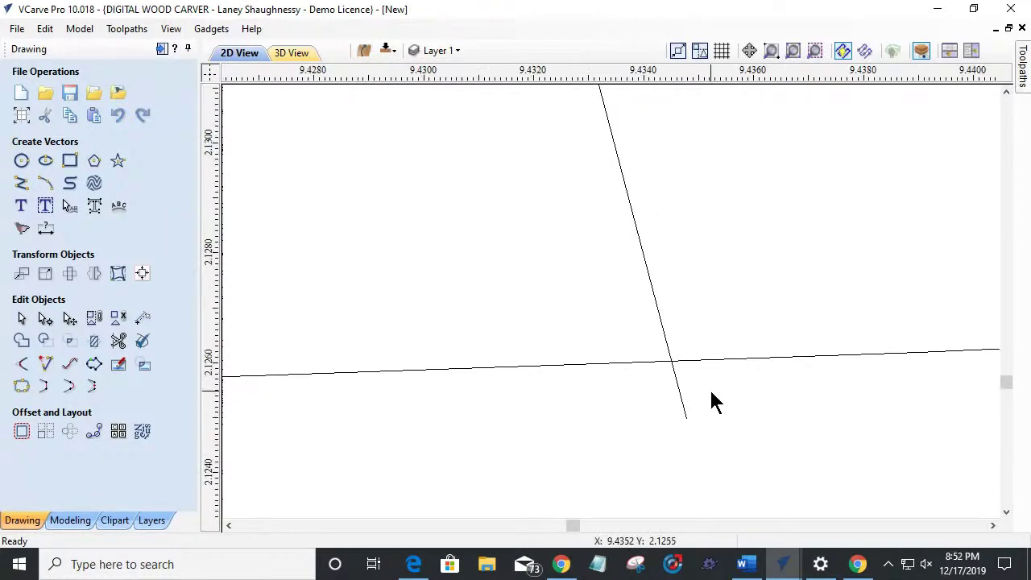
pyautogui.click(118, 342)
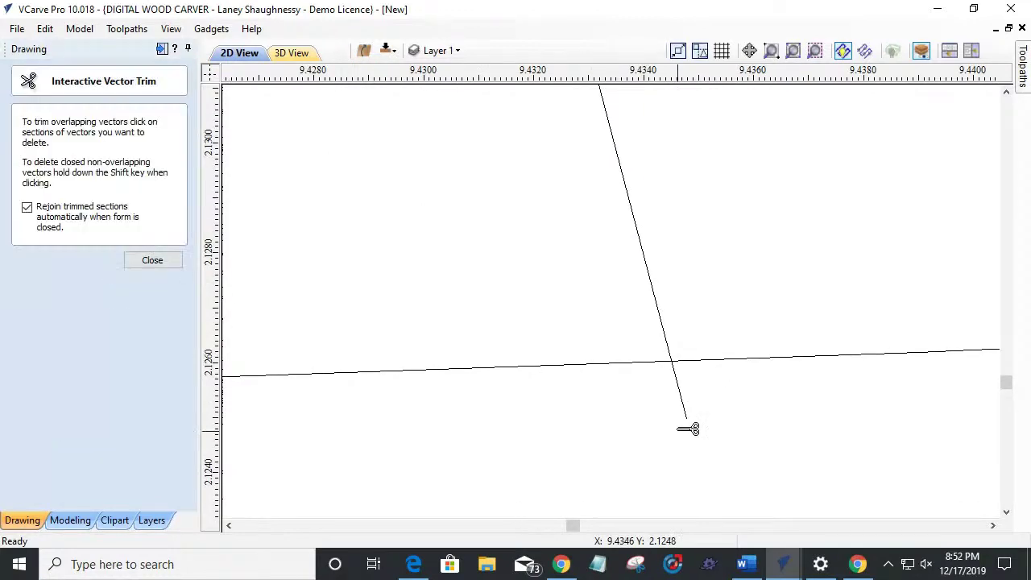
pyautogui.click(684, 403)
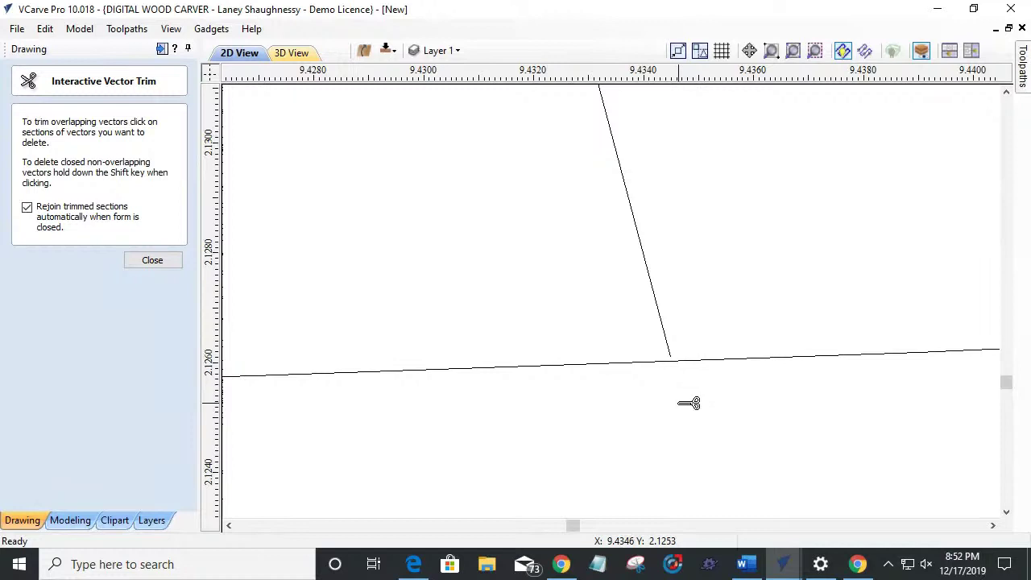
# Step: Trim away the innermost circle's arcs between the two S-curves at both the bottom and the top
pyautogui.scroll(-5, 691, 406)
pyautogui.scroll(-5, 693, 407)
pyautogui.scroll(-10, 593, 406)
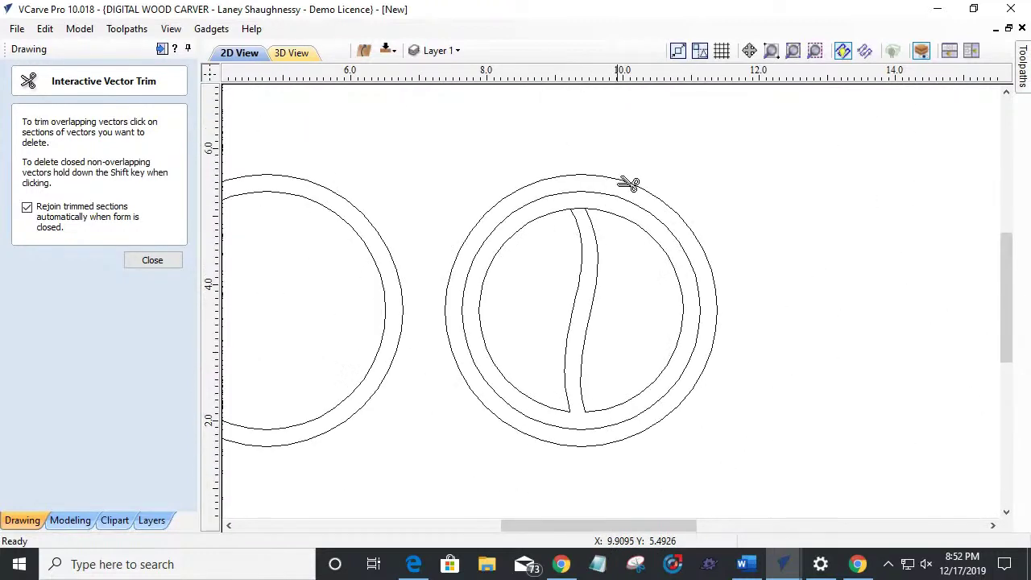
pyautogui.scroll(12, 594, 179)
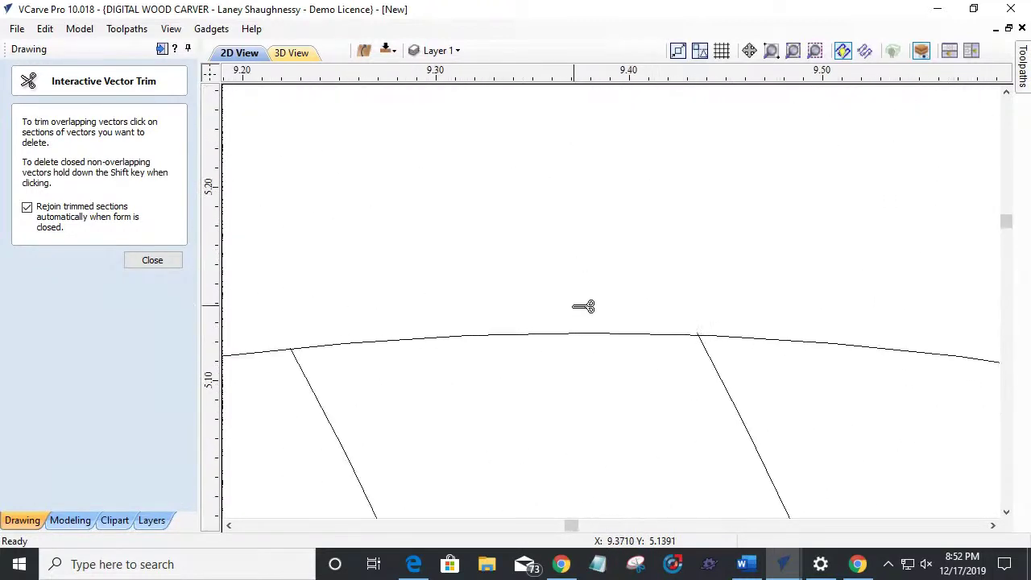
pyautogui.click(575, 335)
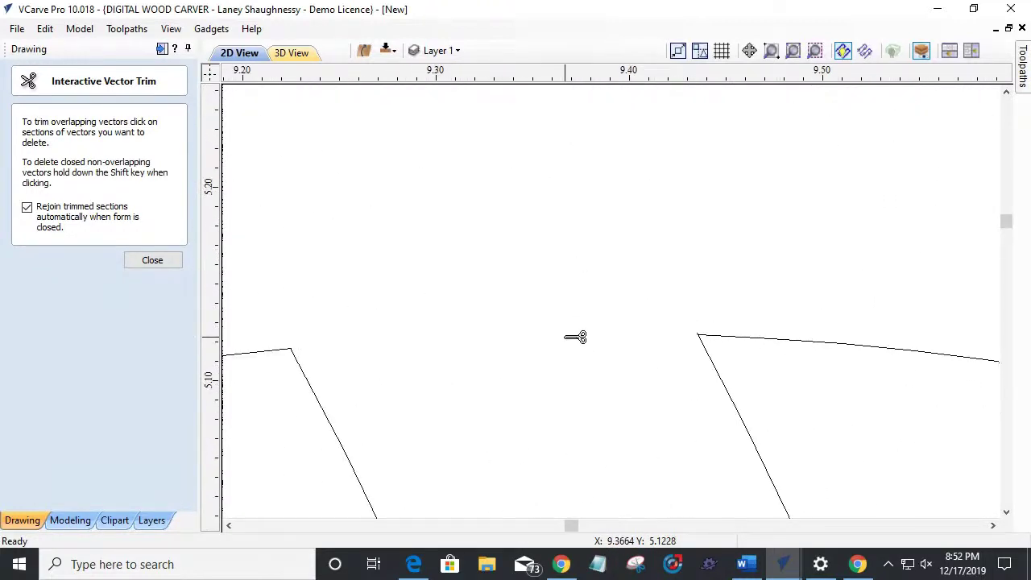
pyautogui.click(151, 261)
# Step: Round the two upper corners where the S-curves meet the inner arcs with normal 0.125-inch fillets
pyautogui.scroll(-4, 632, 299)
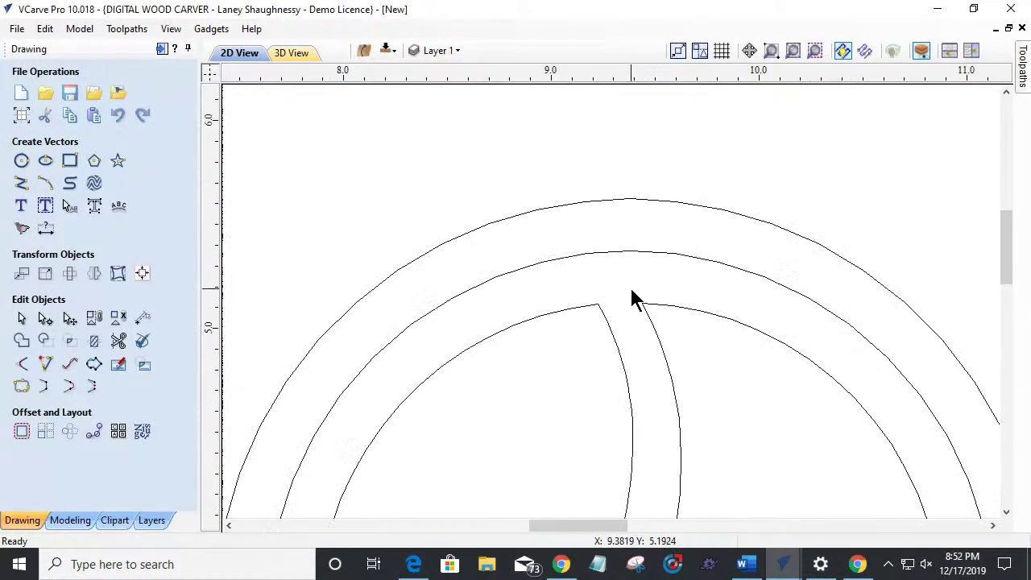
pyautogui.scroll(-6, 633, 299)
pyautogui.scroll(4, 635, 363)
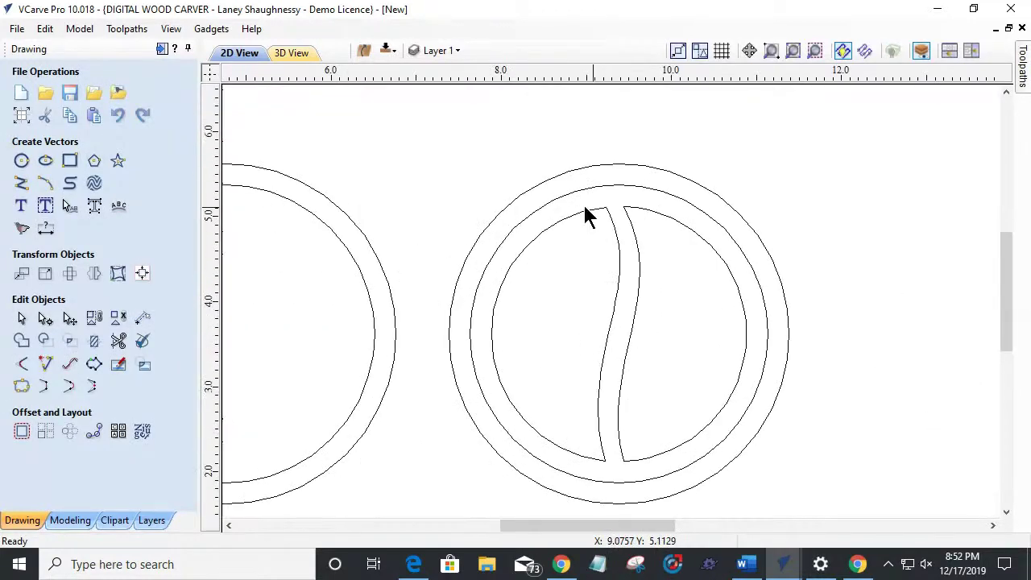
pyautogui.click(24, 367)
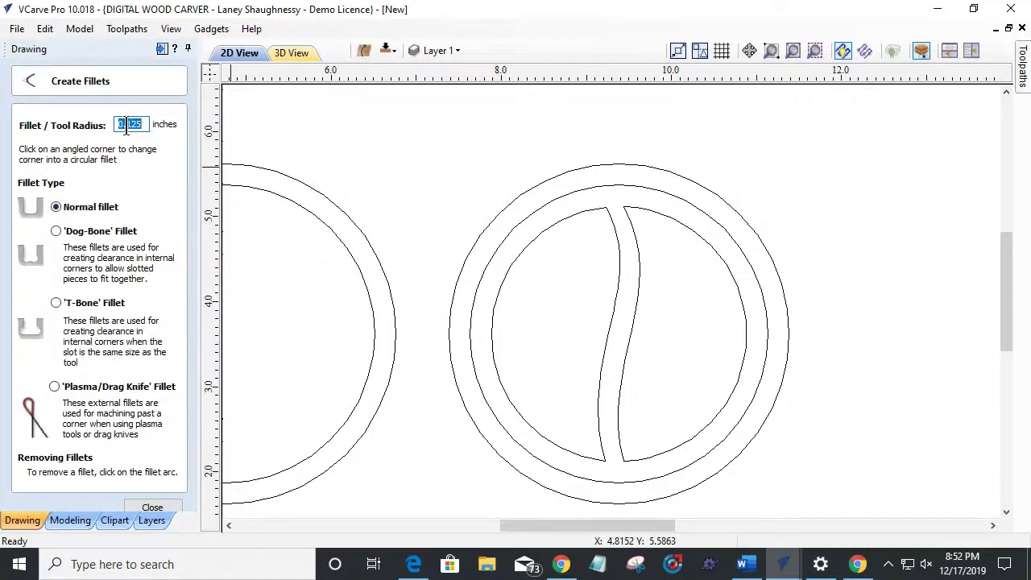
pyautogui.scroll(2, 615, 282)
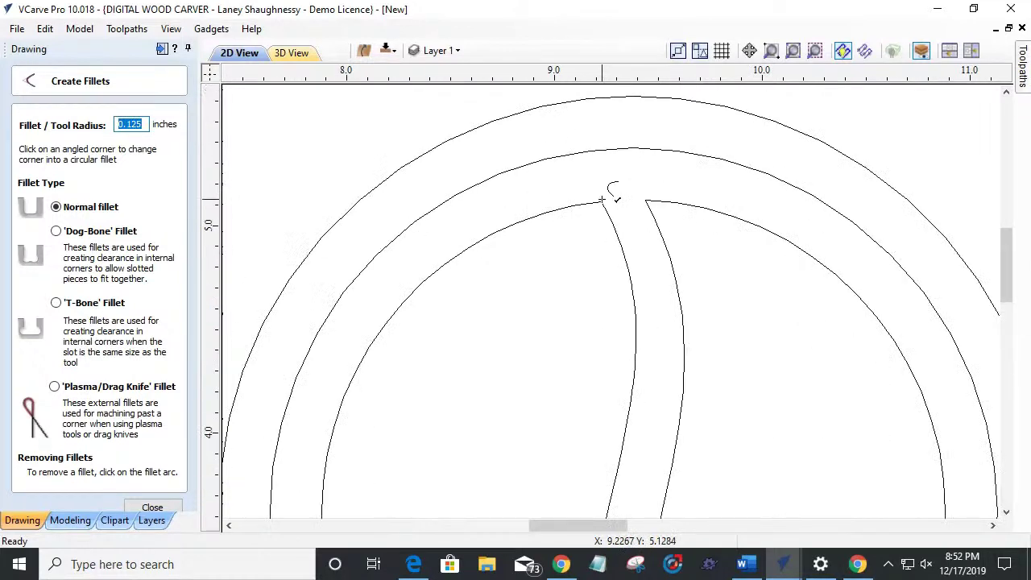
pyautogui.click(646, 201)
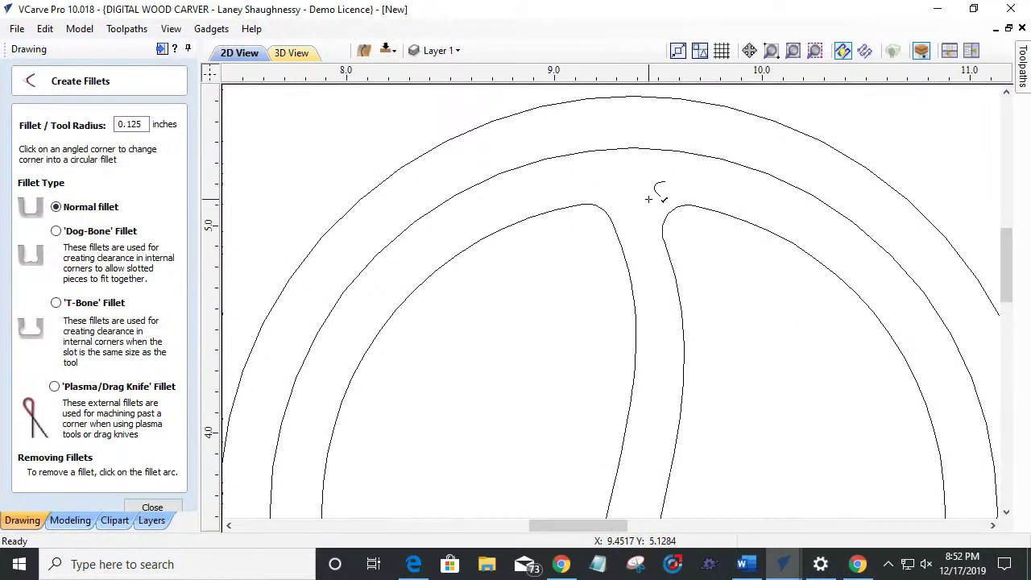
# Step: Round the two lower corners of the divided pockets with the same 0.125-inch normal fillet
pyautogui.scroll(-4, 648, 219)
pyautogui.scroll(6, 636, 414)
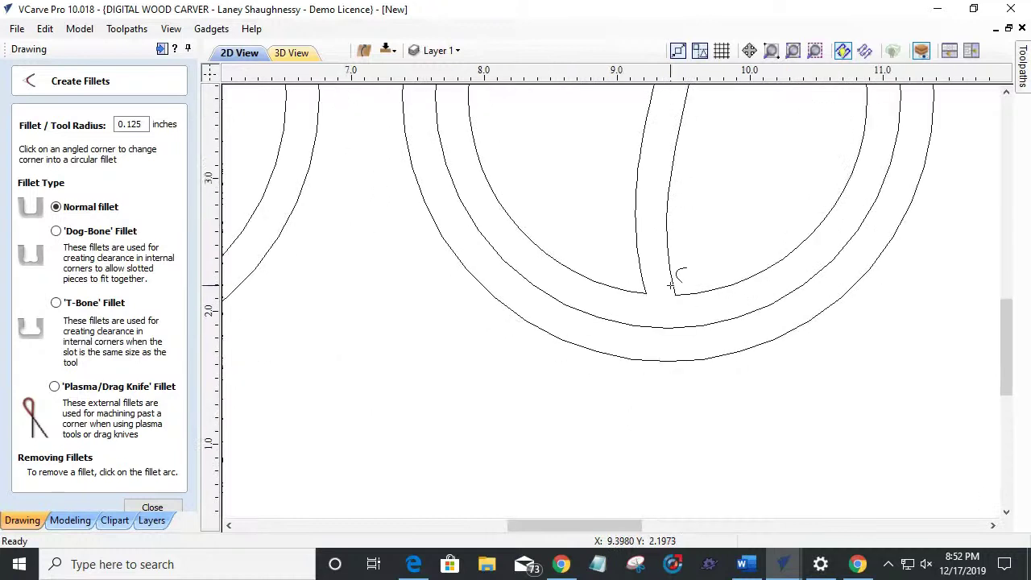
pyautogui.click(677, 303)
pyautogui.click(608, 303)
pyautogui.scroll(-5, 363, 410)
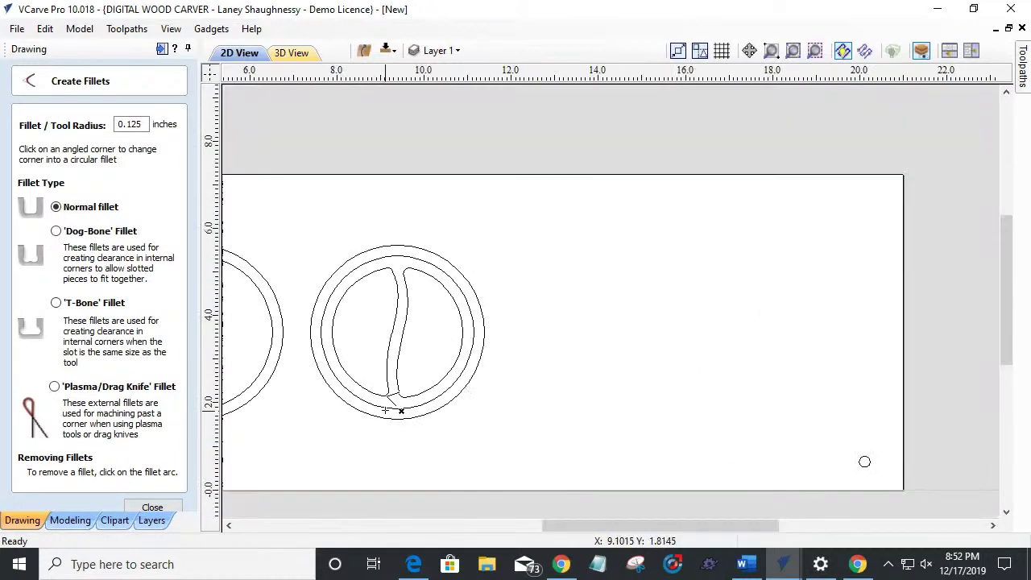
pyautogui.click(164, 504)
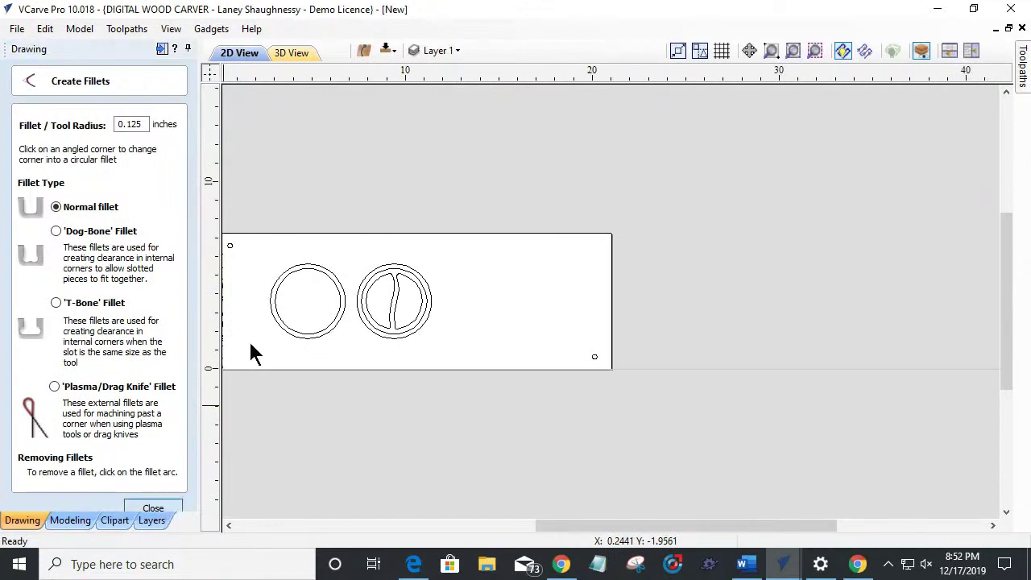
# Step: Offset the outermost circle of the divided set outwards by .03125 inches, keeping the original
pyautogui.scroll(4, 274, 330)
pyautogui.scroll(-3, 322, 339)
pyautogui.scroll(4, 368, 346)
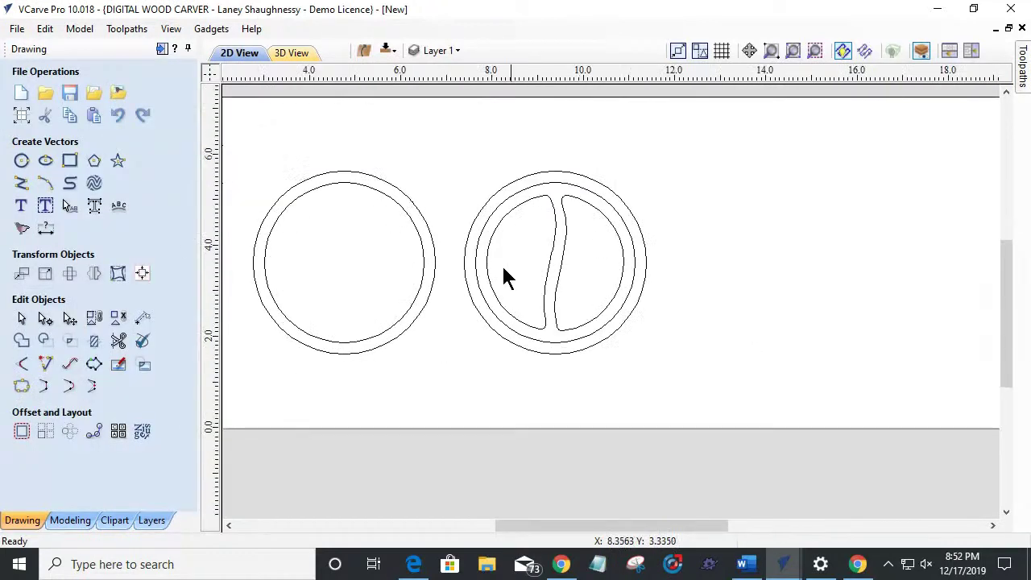
pyautogui.click(464, 254)
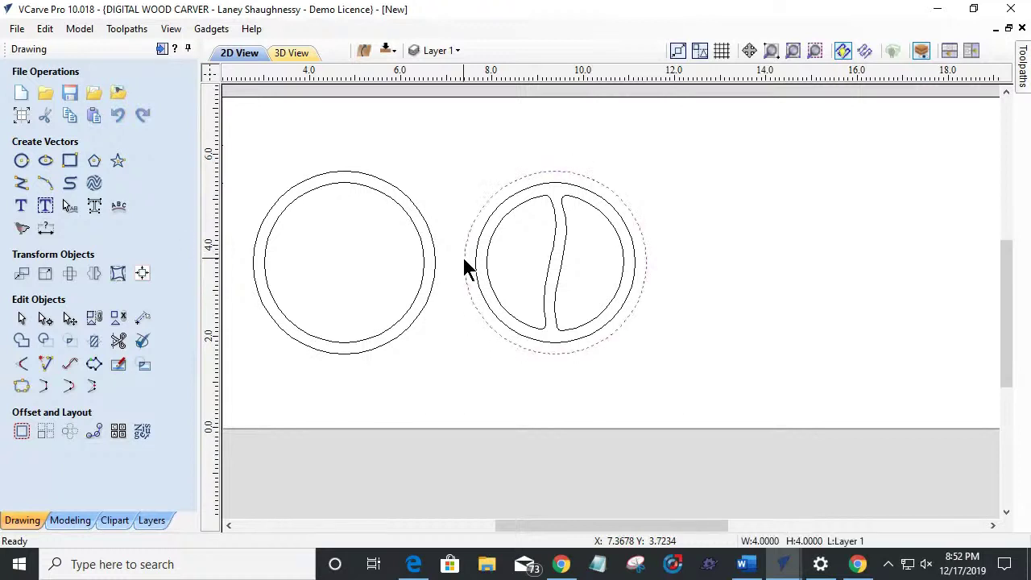
pyautogui.scroll(2, 457, 245)
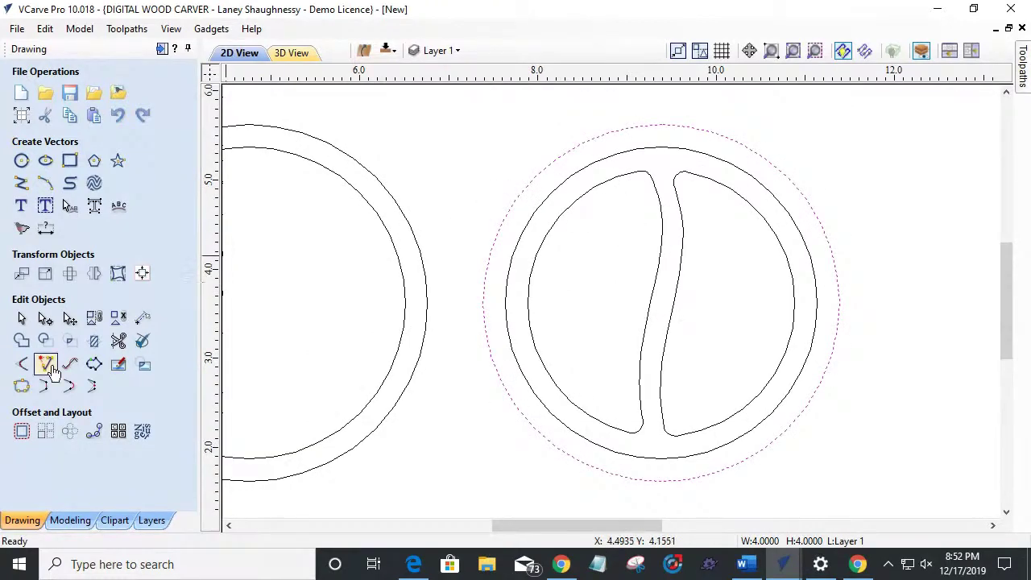
pyautogui.click(22, 431)
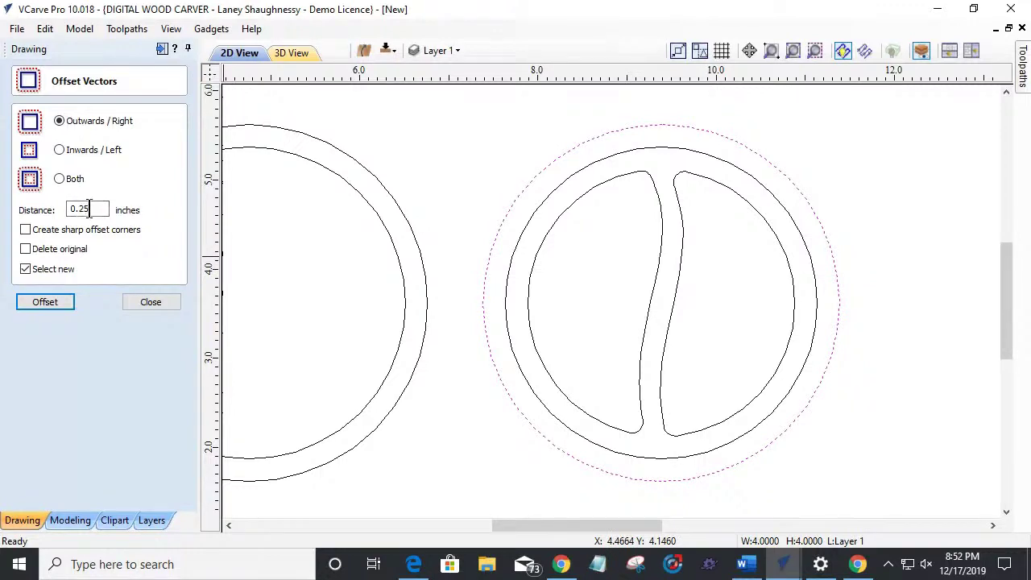
pyautogui.moveTo(92, 208); pyautogui.dragTo(32, 208)
pyautogui.write('.03125')
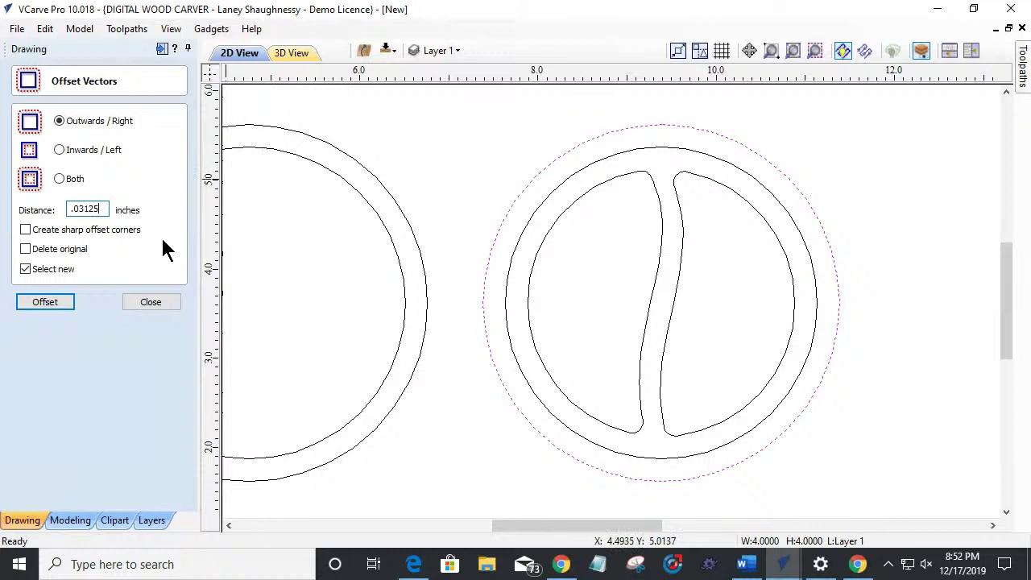
pyautogui.click(31, 295)
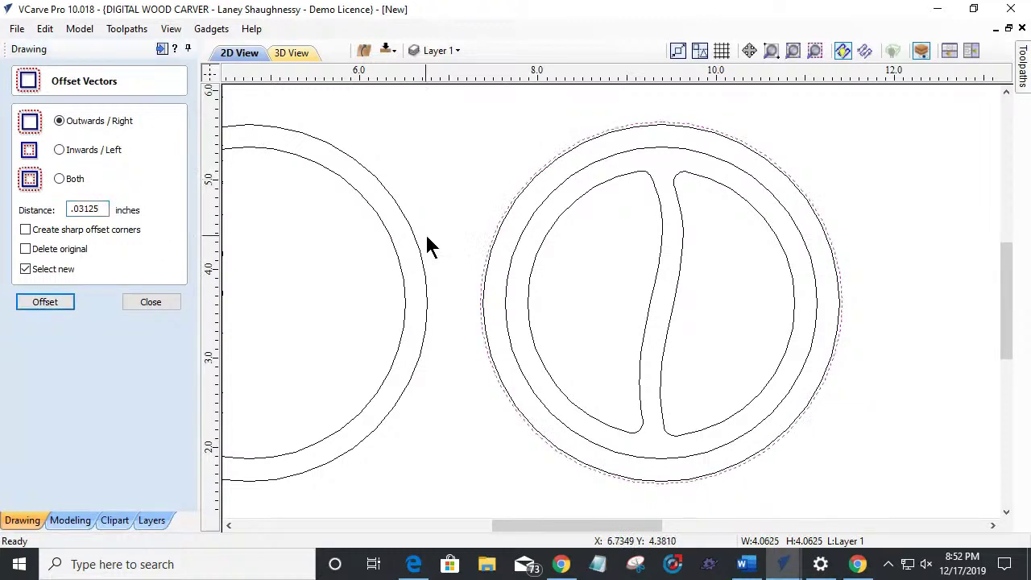
# Step: Select both circle sets, move them together about 2 inches towards the material's left edge, and finish offsetting
pyautogui.scroll(-3, 425, 242)
pyautogui.scroll(-3, 794, 193)
pyautogui.scroll(3, 660, 201)
pyautogui.scroll(-3, 660, 201)
pyautogui.moveTo(597, 189); pyautogui.dragTo(850, 314)
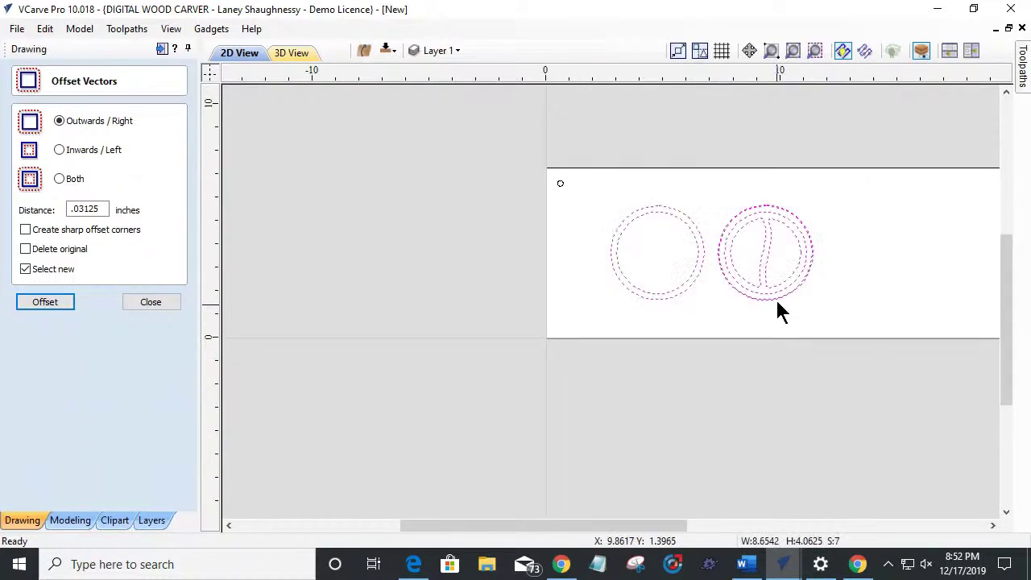
pyautogui.moveTo(710, 251); pyautogui.dragTo(662, 253)
pyautogui.scroll(-2, 805, 278)
pyautogui.scroll(4, 747, 295)
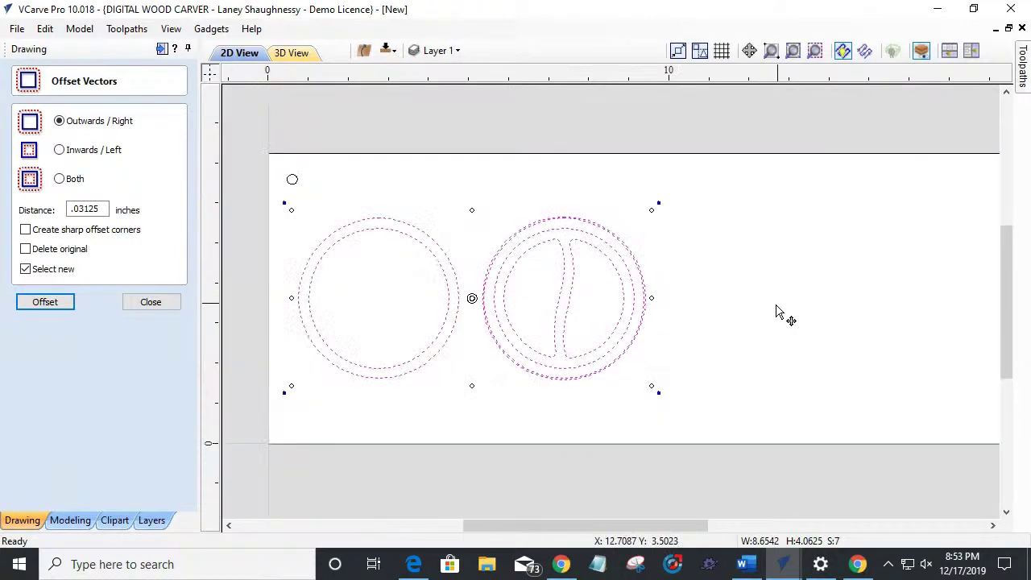
pyautogui.scroll(-3, 516, 293)
pyautogui.scroll(-1, 660, 322)
pyautogui.scroll(3, 612, 314)
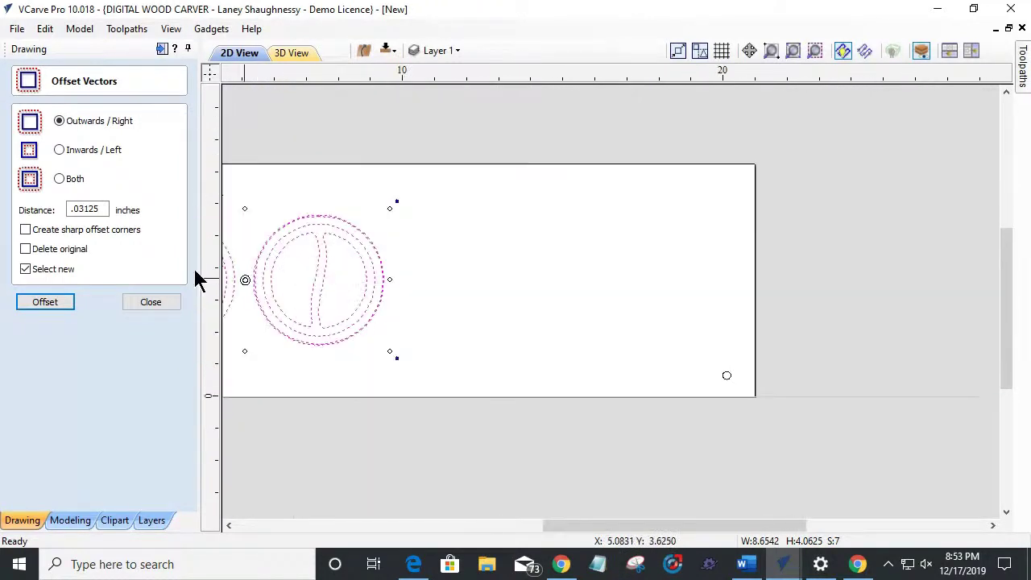
pyautogui.scroll(-3, 362, 278)
pyautogui.scroll(1, 314, 374)
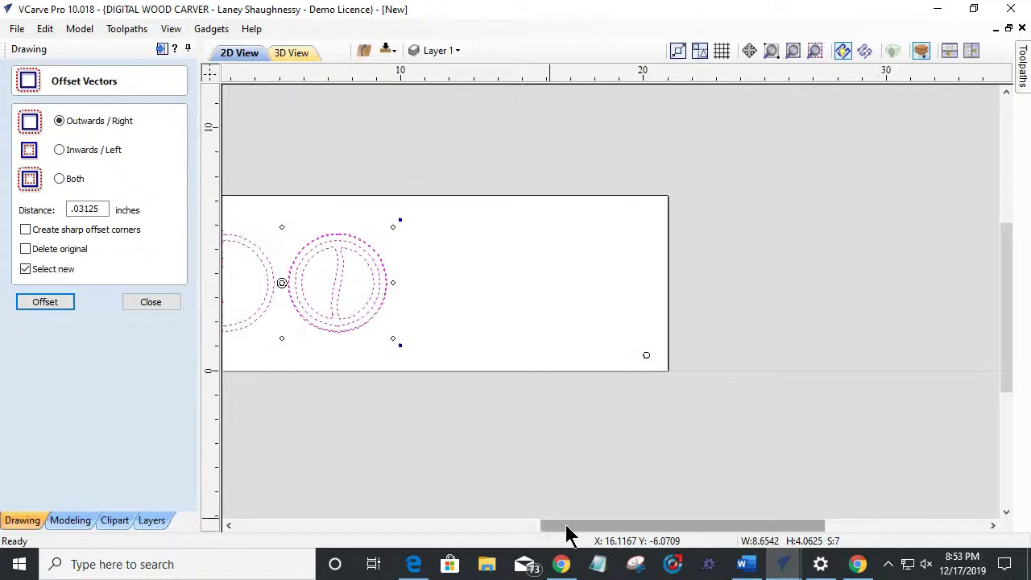
pyautogui.moveTo(568, 534); pyautogui.dragTo(481, 534)
pyautogui.click(149, 303)
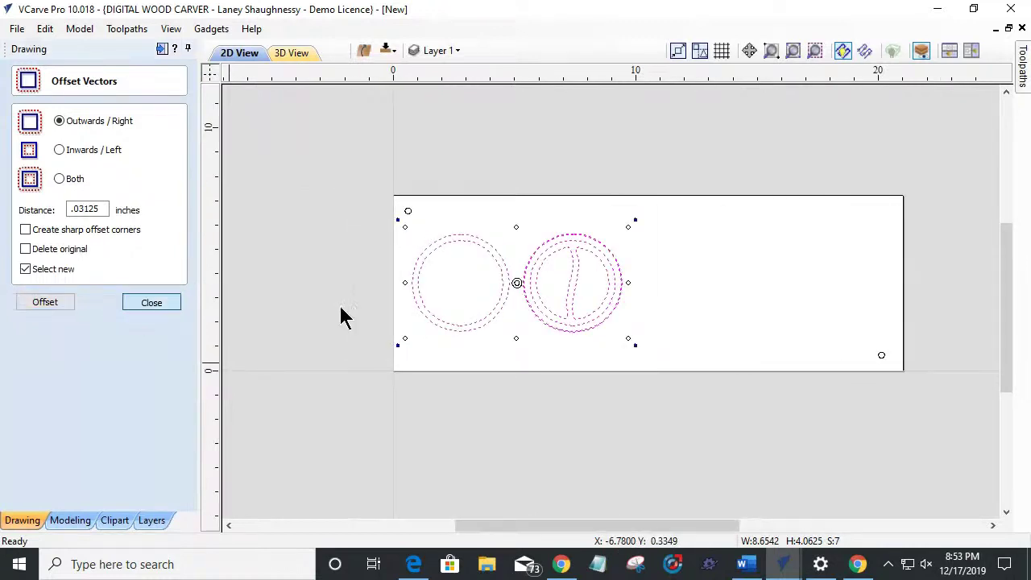
# Step: Copy both circles of the undivided set and the divided set's original outer circle, without its offset outline, to the job's other side
pyautogui.scroll(3, 491, 209)
pyautogui.scroll(-2, 483, 265)
pyautogui.scroll(3, 443, 338)
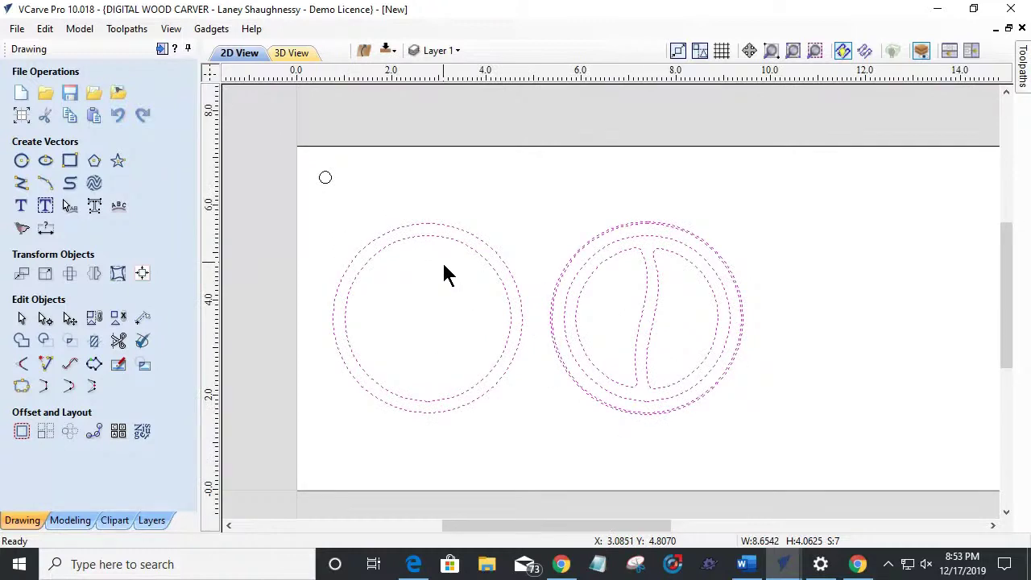
pyautogui.click(486, 274)
pyautogui.moveTo(488, 274); pyautogui.dragTo(422, 215)
pyautogui.scroll(2, 536, 256)
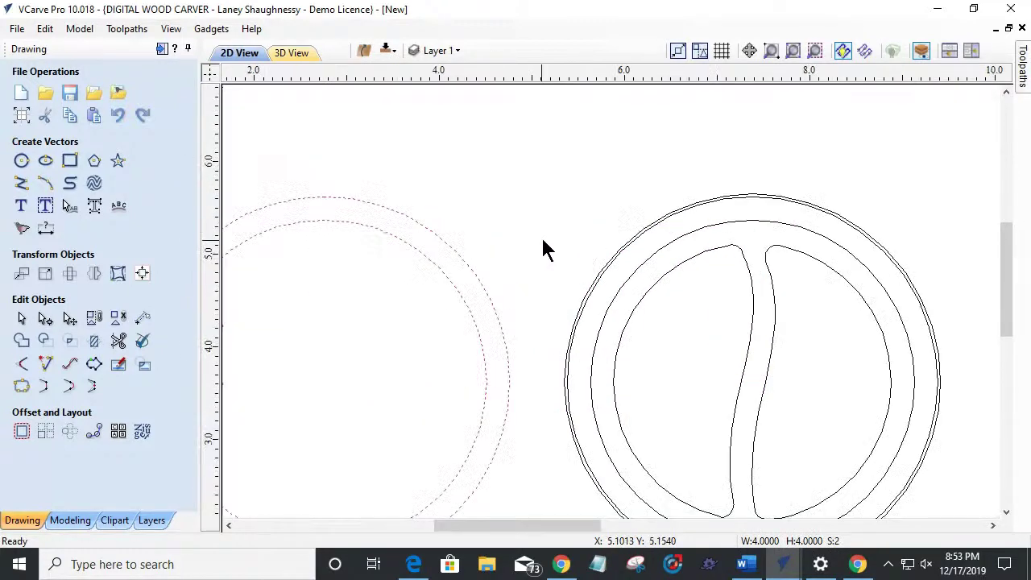
pyautogui.keyDown('shift'); pyautogui.click(593, 274); pyautogui.keyUp('shift')
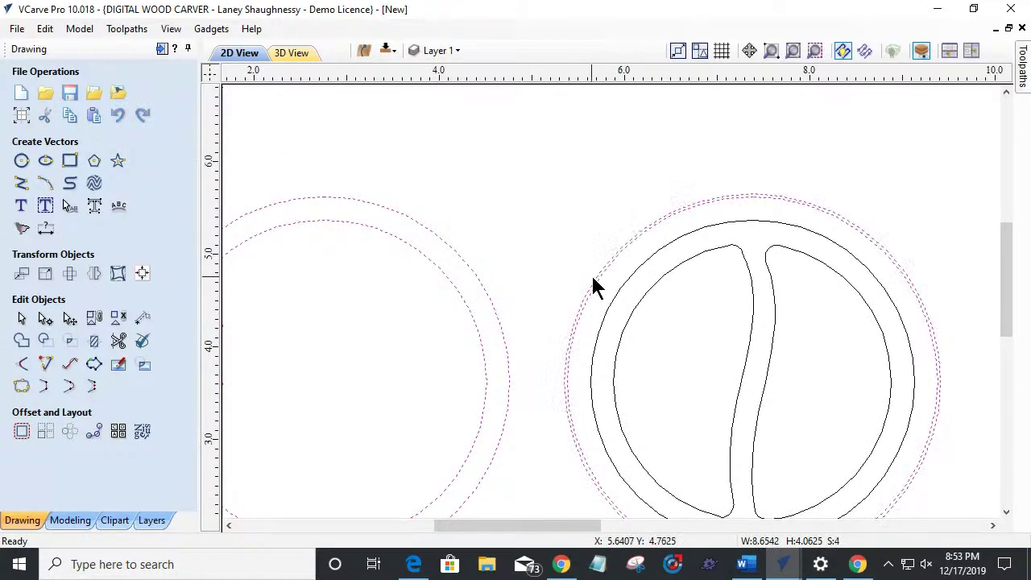
pyautogui.scroll(2, 592, 279)
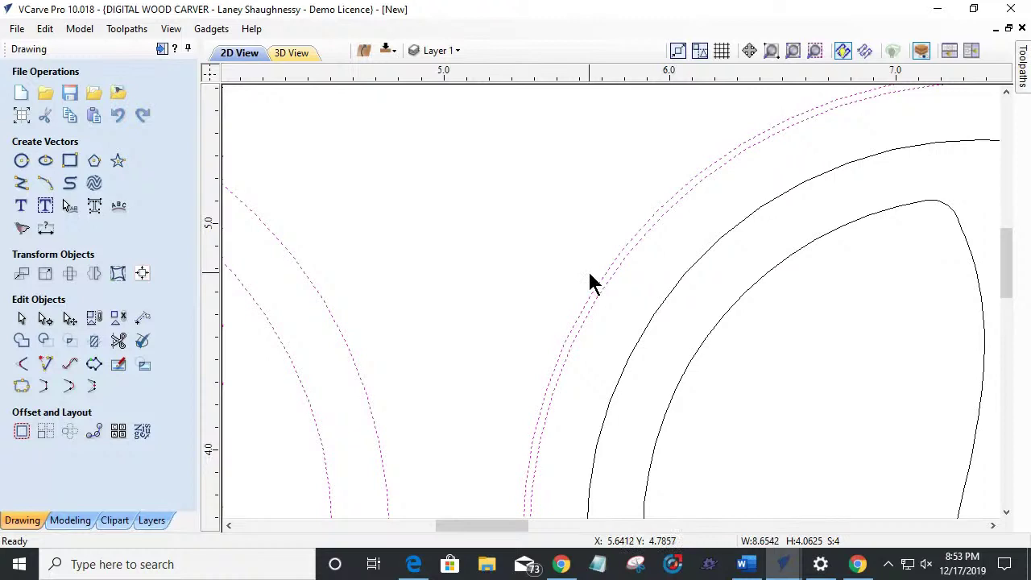
pyautogui.scroll(-3, 590, 281)
pyautogui.scroll(3, 592, 290)
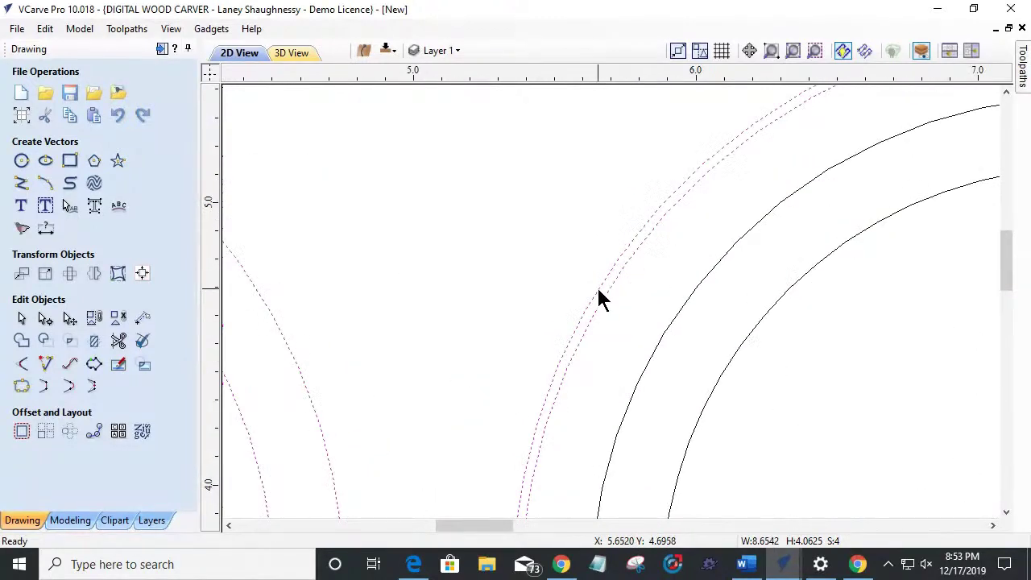
pyautogui.keyDown('shift'); pyautogui.click(598, 294); pyautogui.keyUp('shift')
pyautogui.scroll(-4, 602, 292)
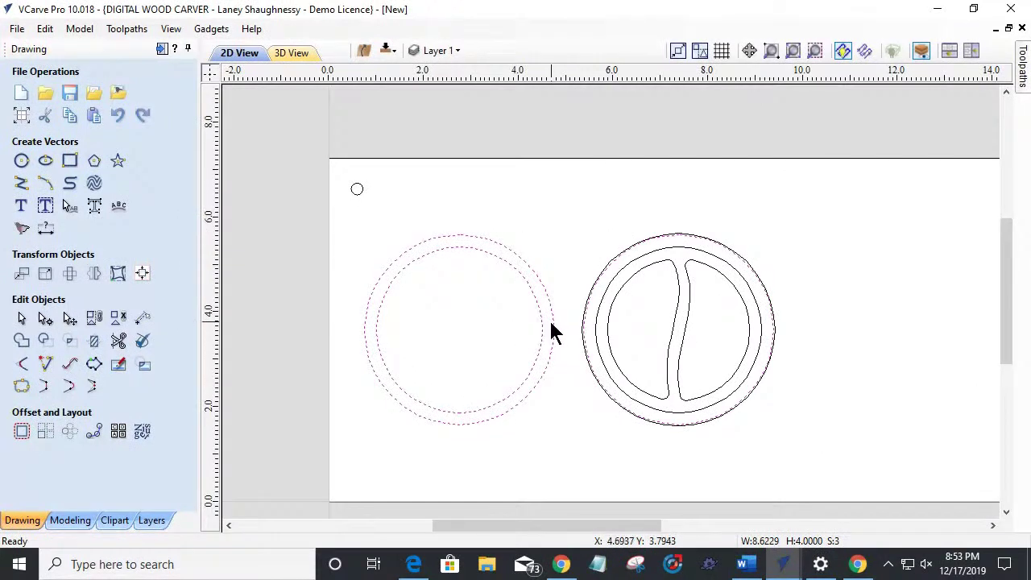
pyautogui.rightClick(555, 325)
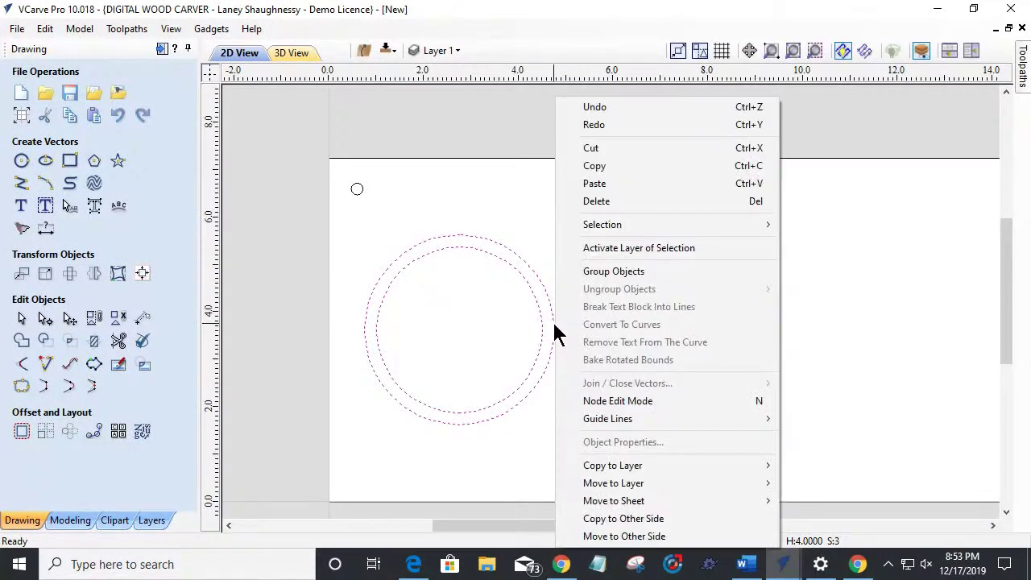
pyautogui.click(594, 519)
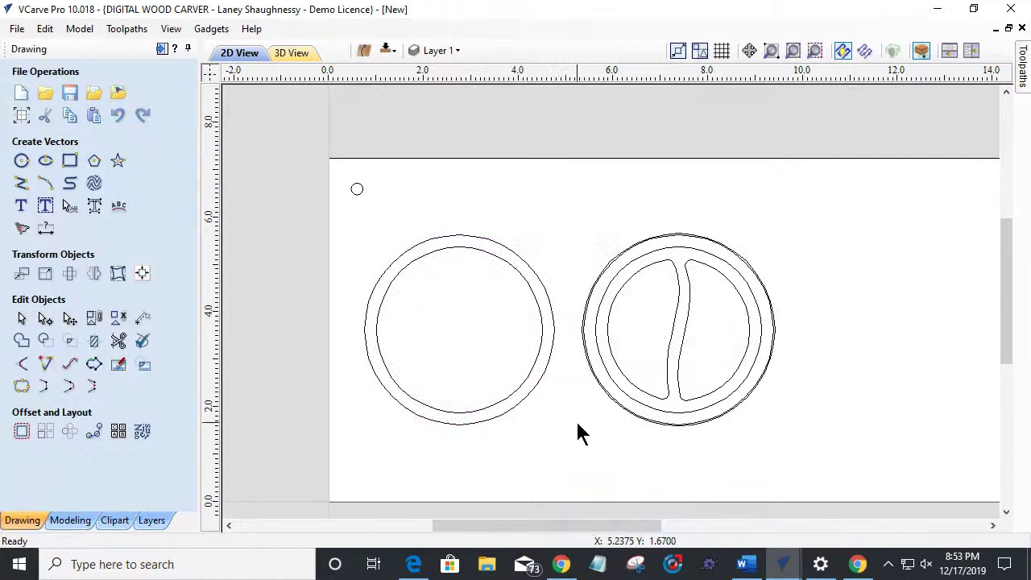
# Step: Switch to the other side of the double-sided job and inspect the copied circles against the faint divided-pocket vectors
pyautogui.scroll(-2, 561, 373)
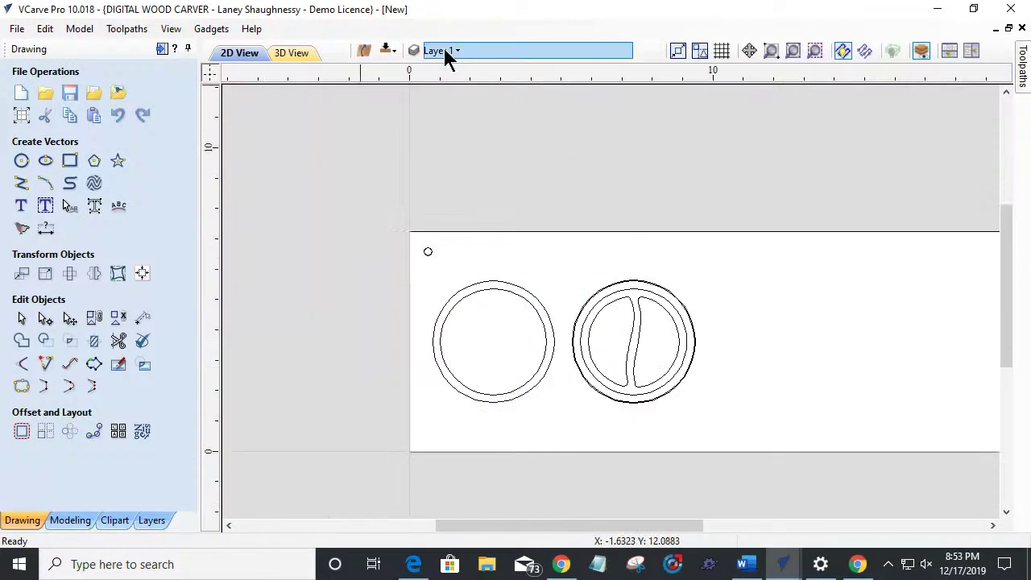
pyautogui.scroll(-2, 594, 363)
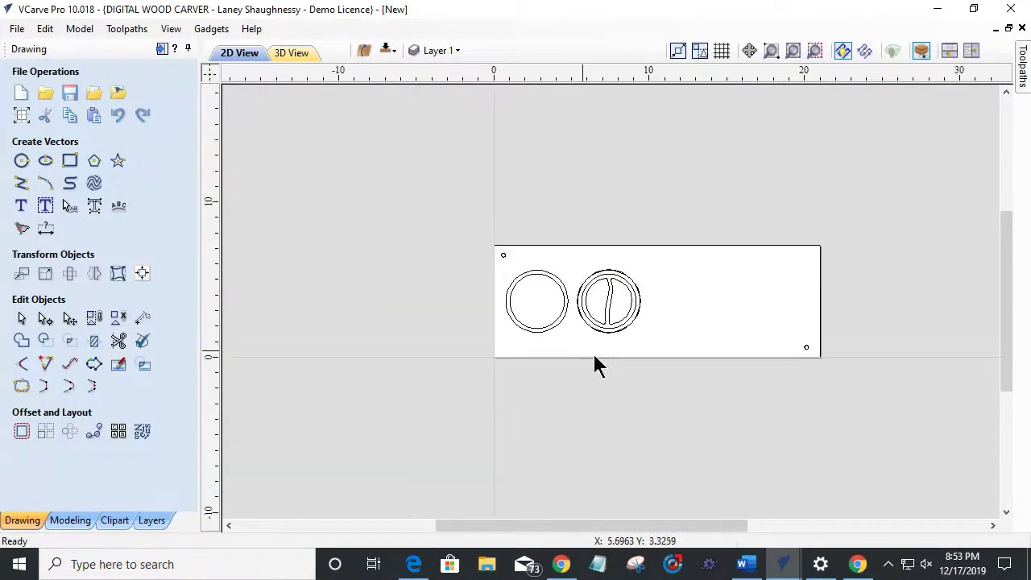
pyautogui.scroll(3, 596, 352)
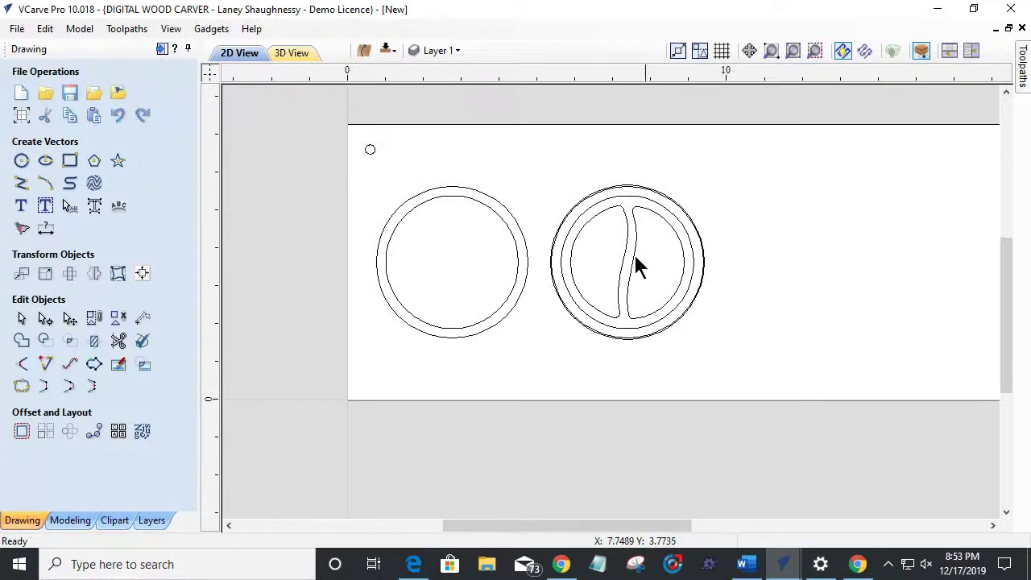
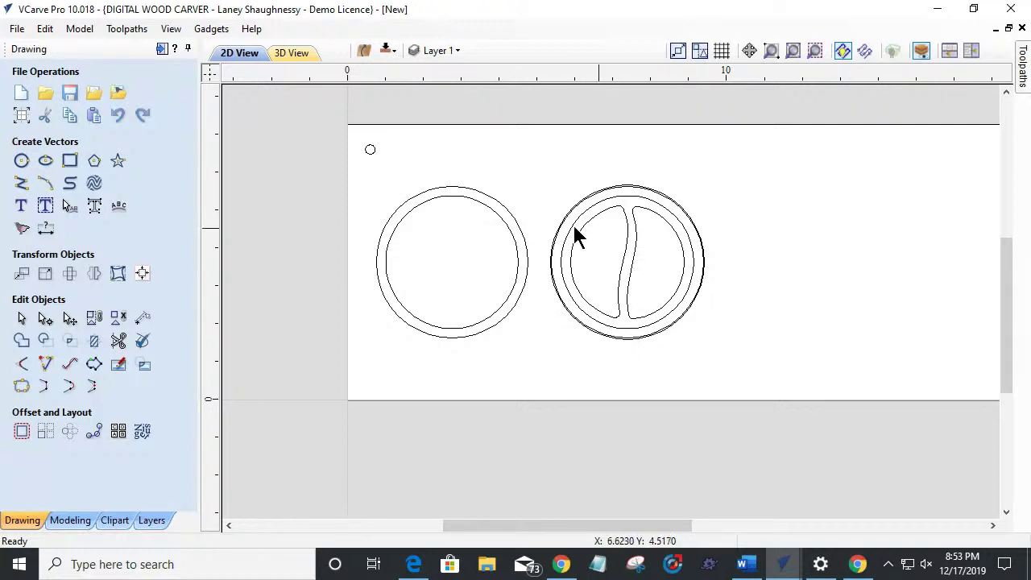
pyautogui.click(386, 51)
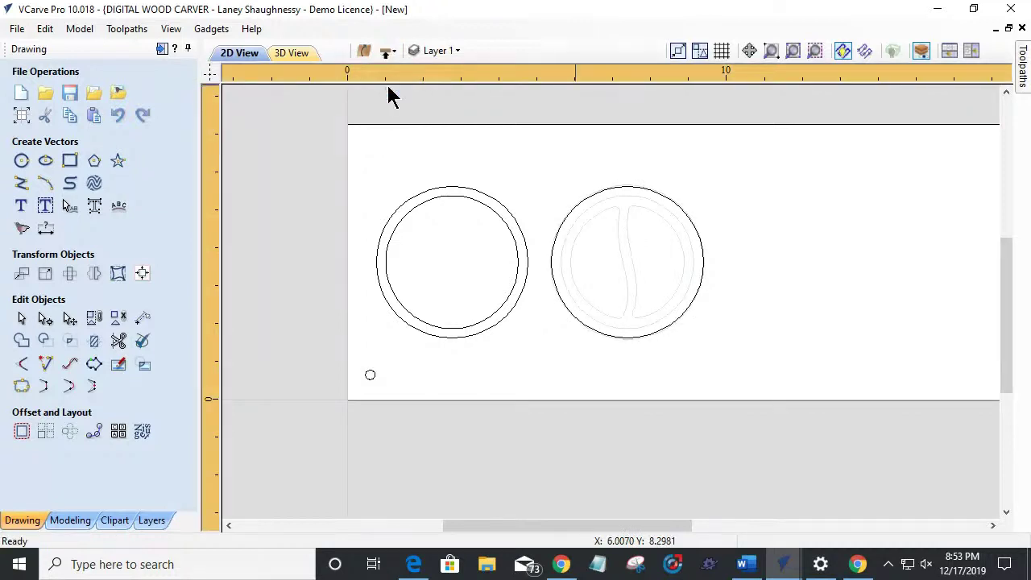
pyautogui.scroll(3, 399, 226)
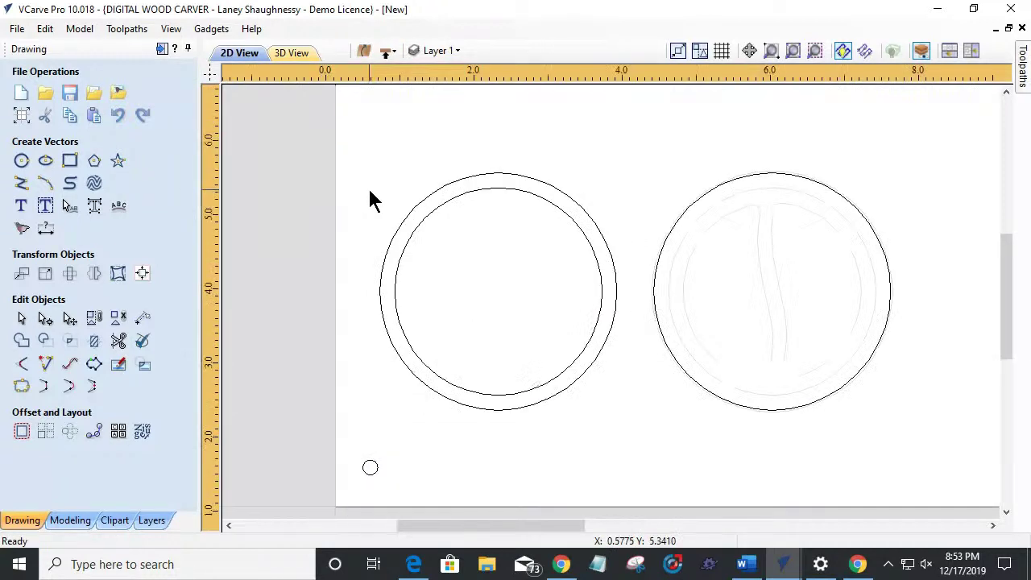
pyautogui.scroll(-3, 569, 386)
pyautogui.scroll(3, 787, 391)
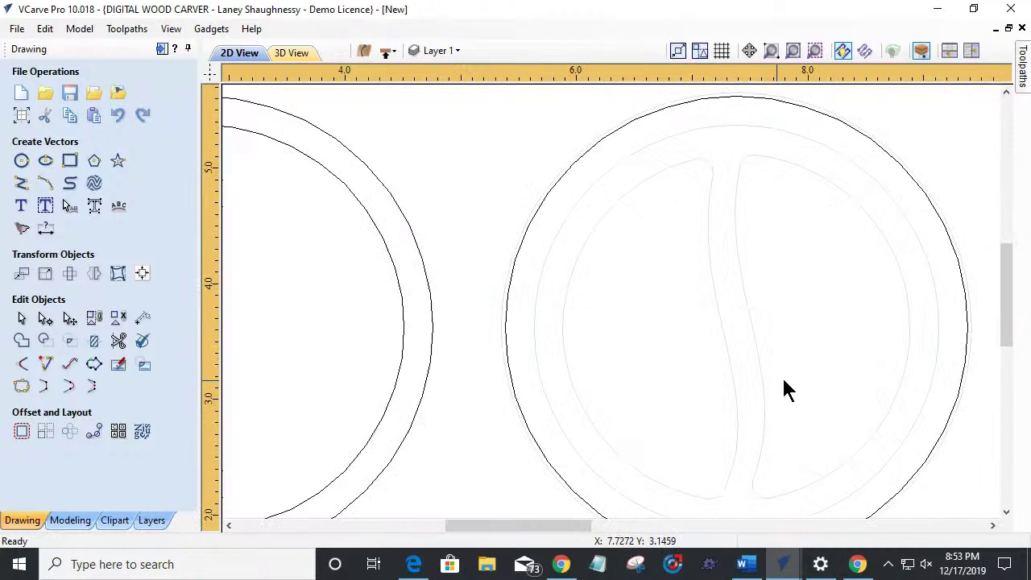
# Step: Examine the plain double-circle design and the divided circle design next to it on the sheet
pyautogui.scroll(-3, 932, 377)
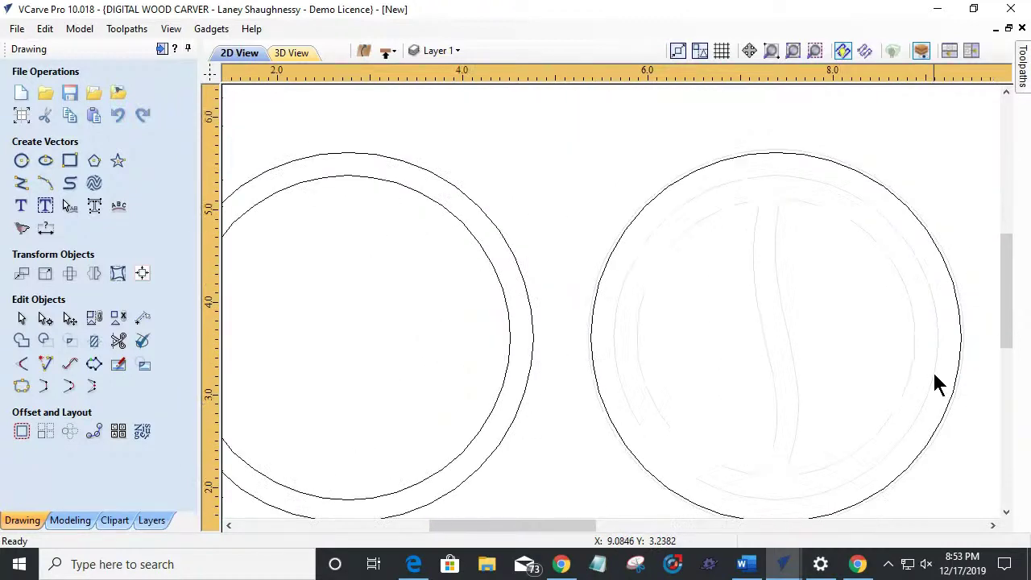
pyautogui.scroll(-2, 745, 450)
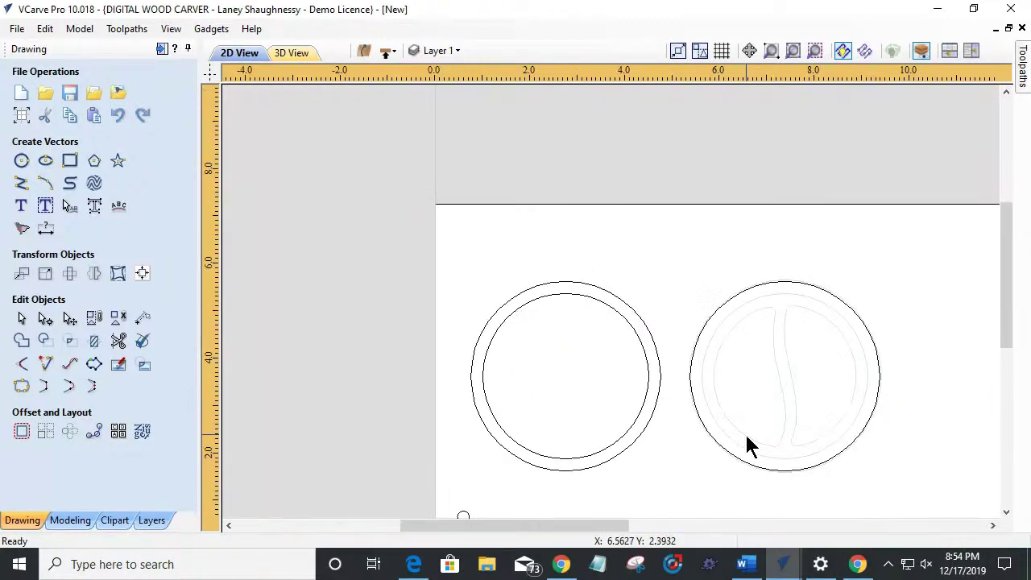
pyautogui.scroll(2, 838, 467)
pyautogui.scroll(1, 800, 456)
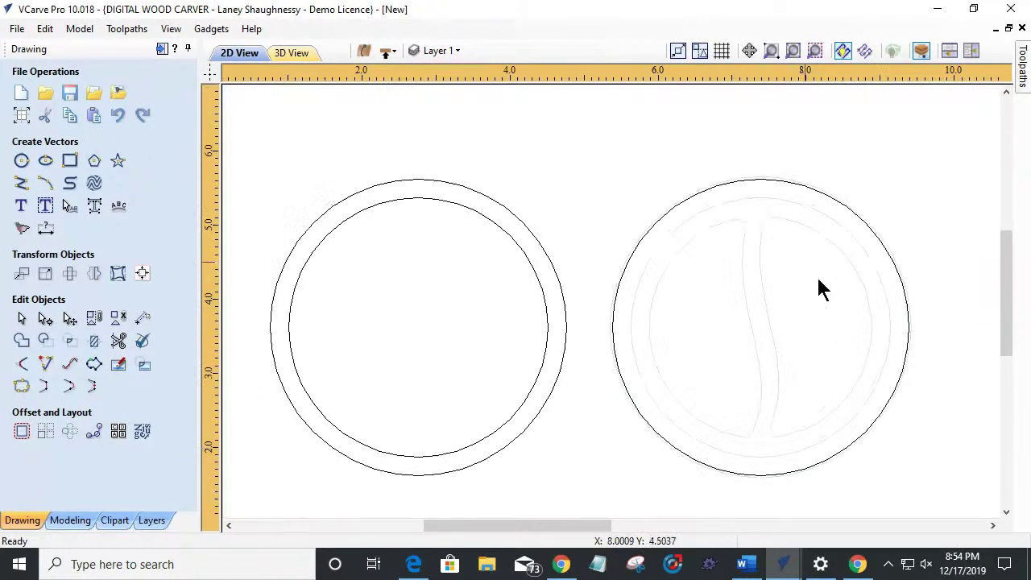
pyautogui.scroll(-2, 775, 453)
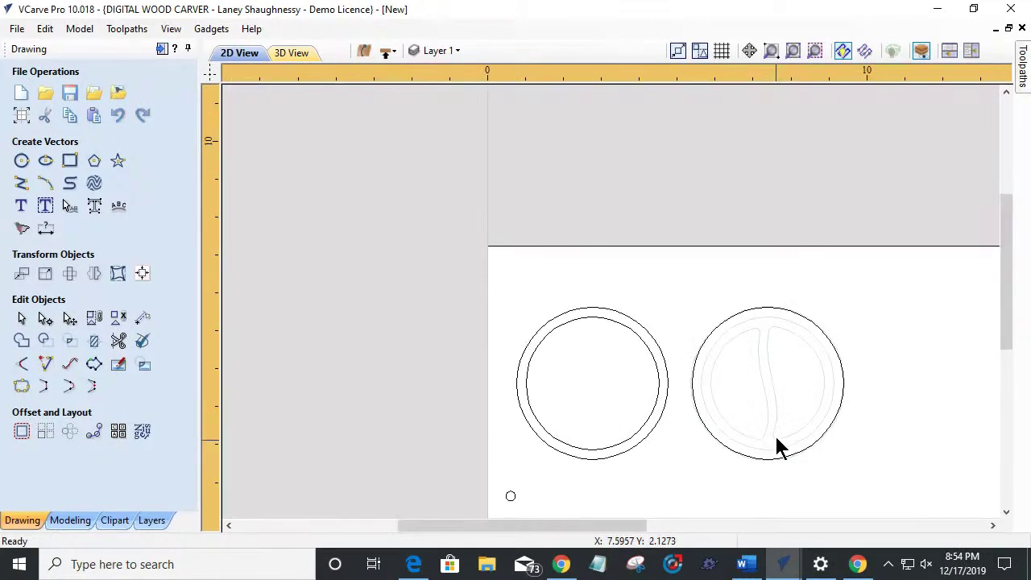
pyautogui.scroll(2, 769, 439)
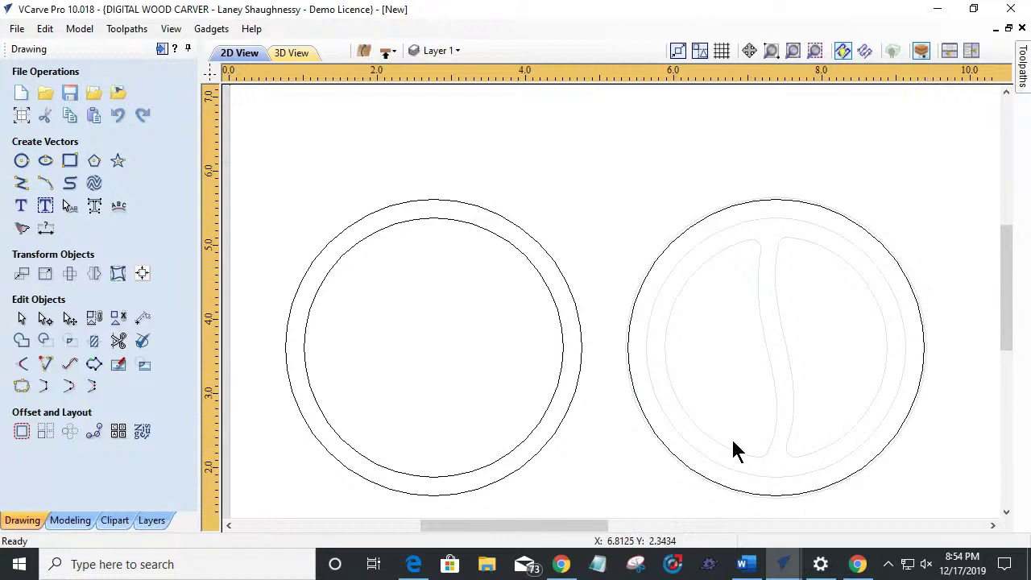
pyautogui.scroll(-2, 444, 352)
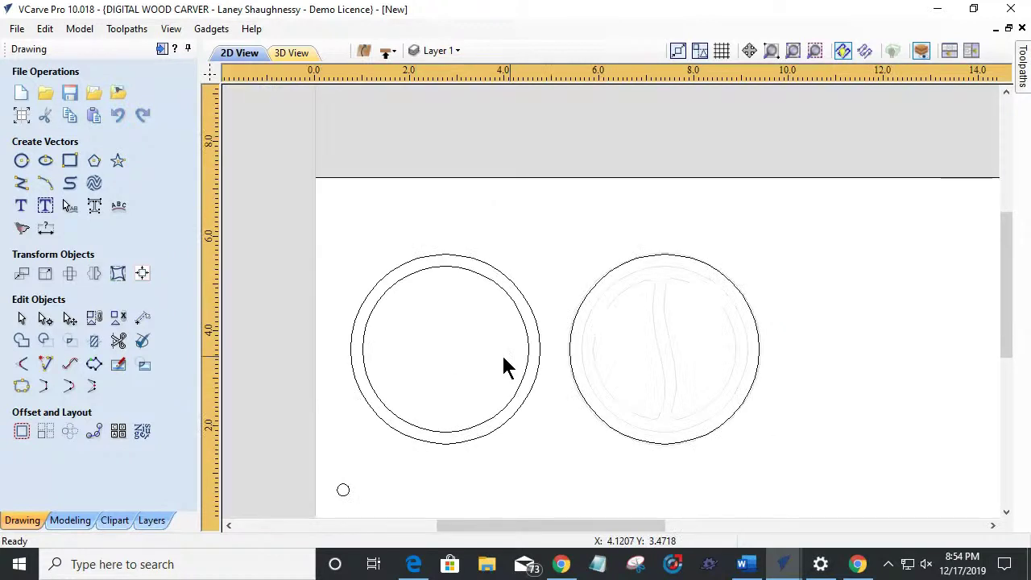
pyautogui.scroll(3, 365, 460)
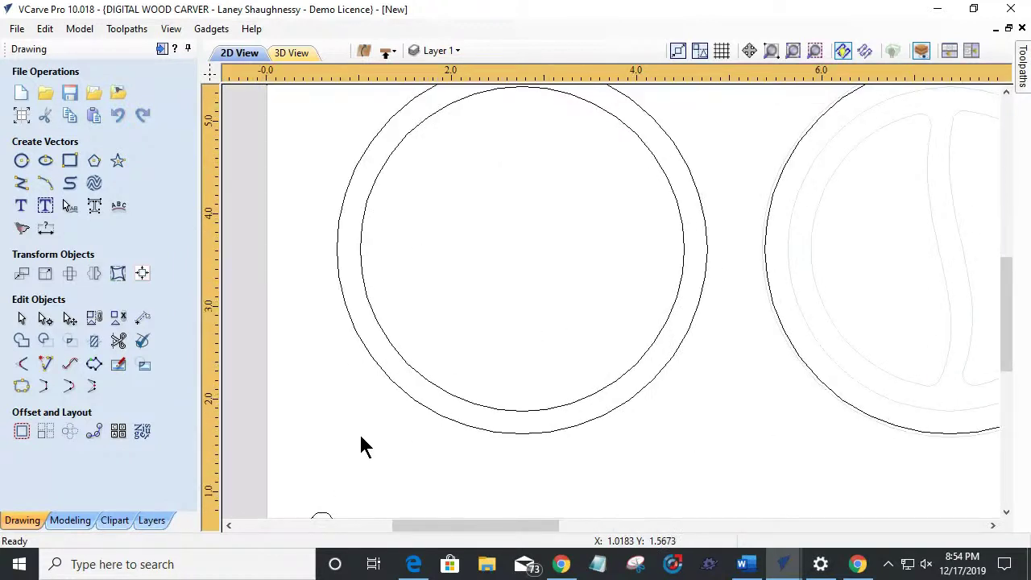
# Step: Check the sizes of the outer and inner circles of the plain double-circle design
pyautogui.click(703, 222)
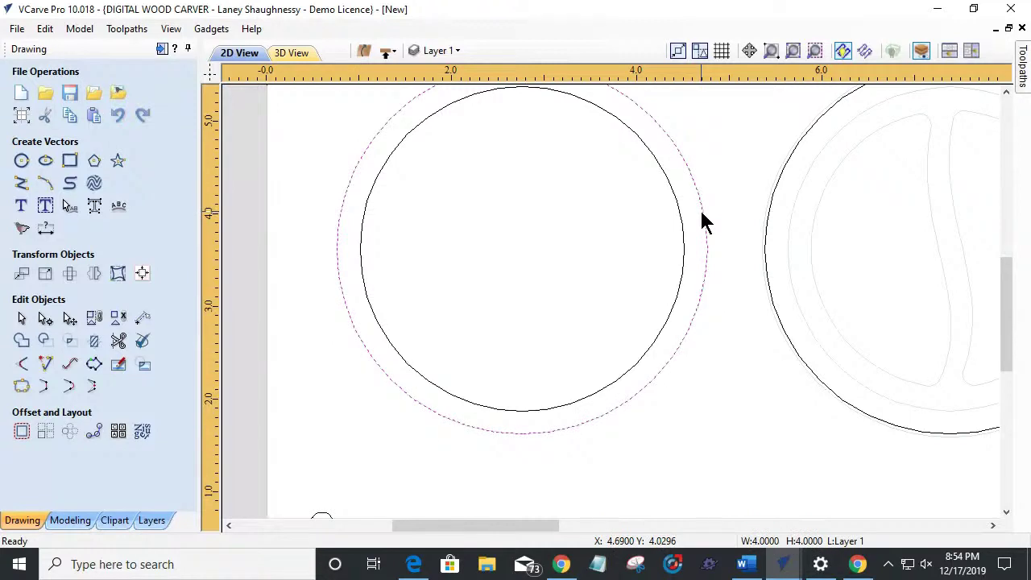
pyautogui.click(681, 286)
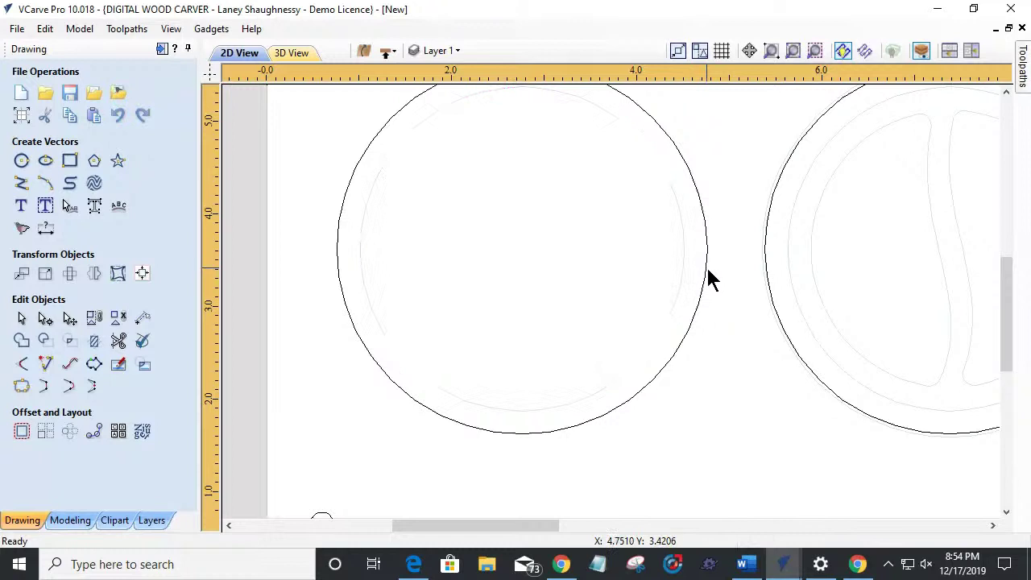
pyautogui.click(705, 241)
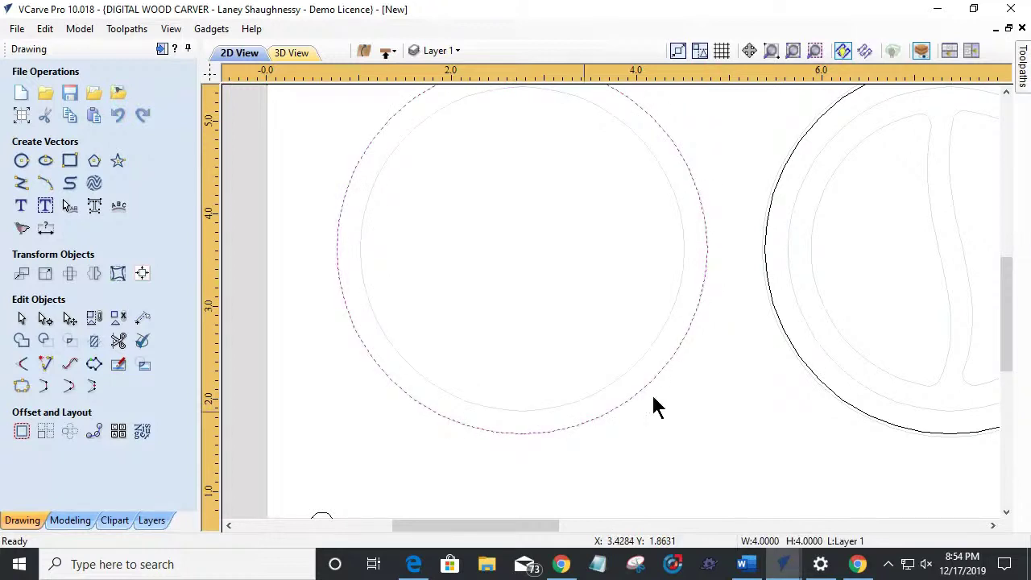
pyautogui.scroll(-2, 654, 375)
pyautogui.scroll(-1, 658, 384)
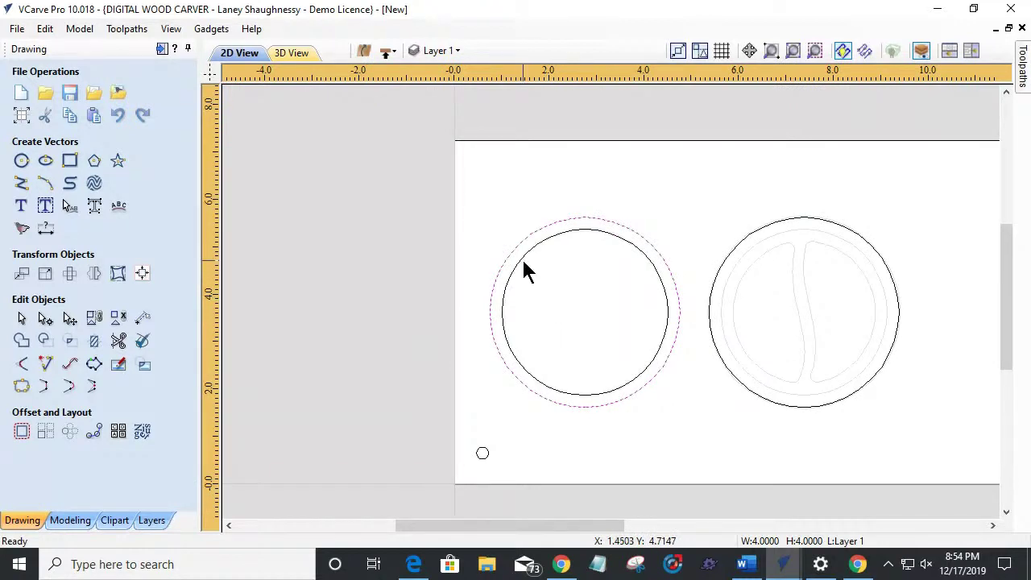
pyautogui.scroll(2, 515, 272)
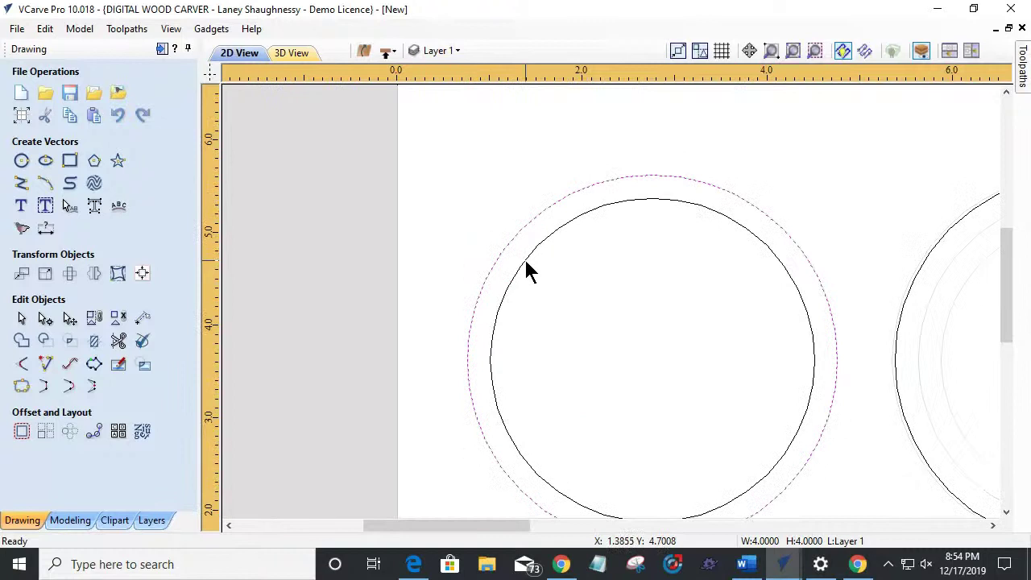
pyautogui.click(525, 269)
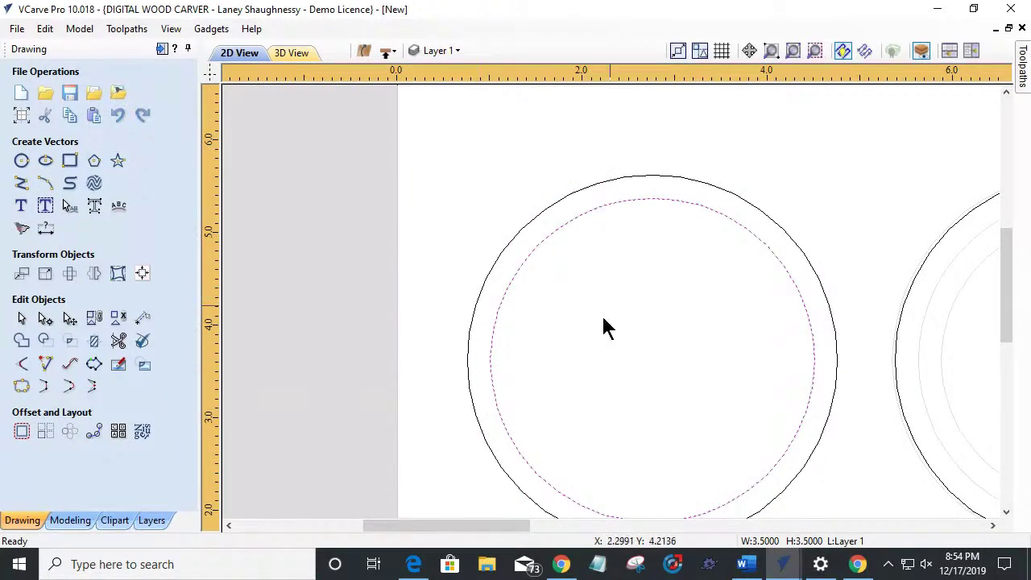
pyautogui.click(453, 53)
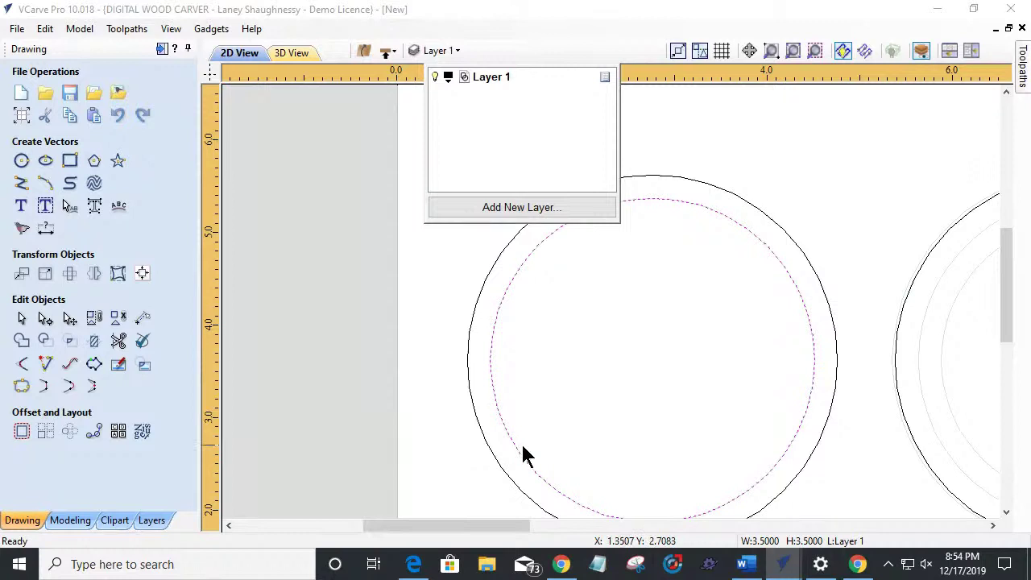
pyautogui.moveTo(785, 564)
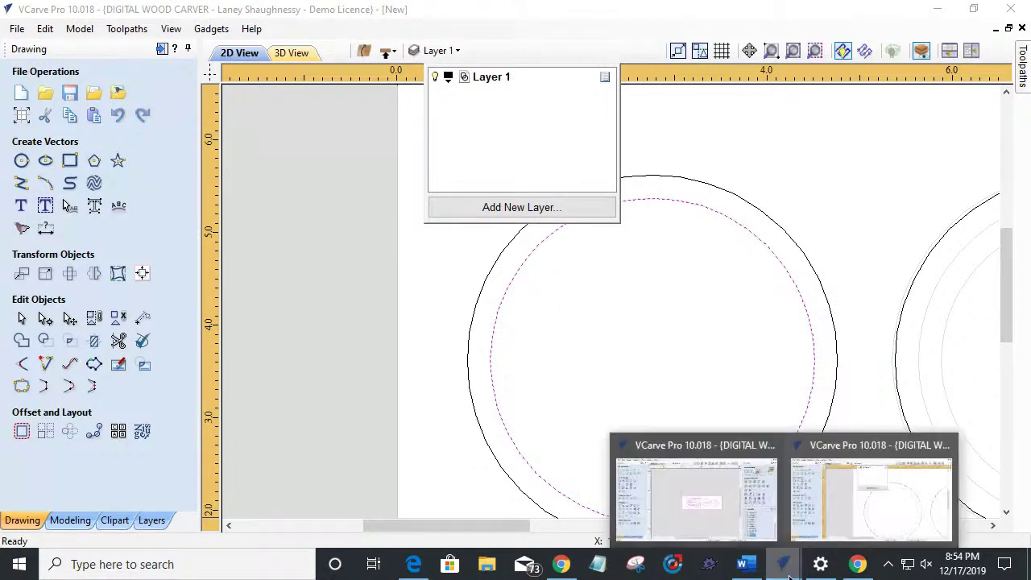
pyautogui.click(839, 502)
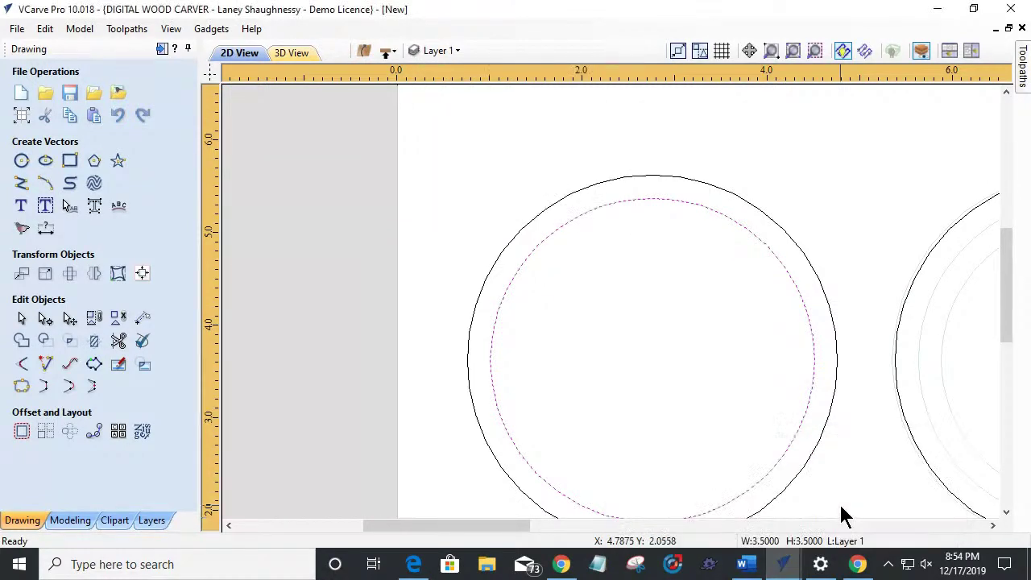
# Step: Switch to the CNC Box Class drawing, hide Layer 2 and show the Circle DXF layer
pyautogui.click(783, 564)
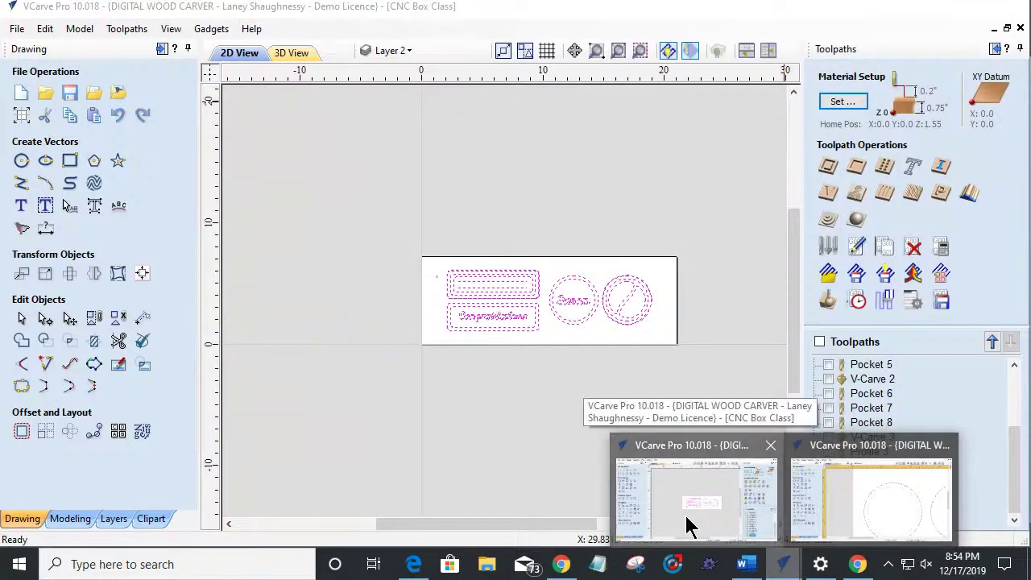
pyautogui.click(688, 515)
pyautogui.click(390, 50)
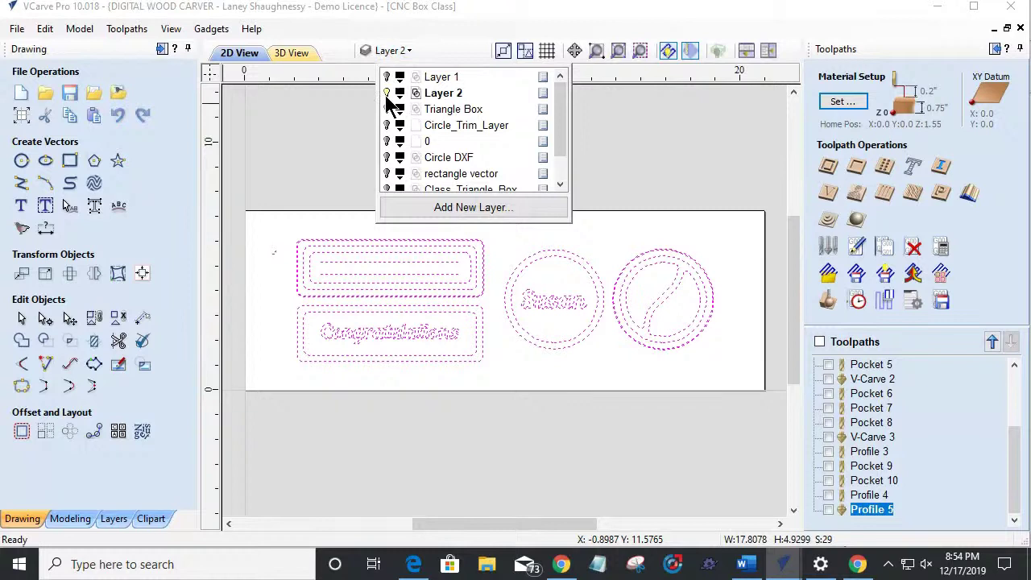
pyautogui.click(387, 92)
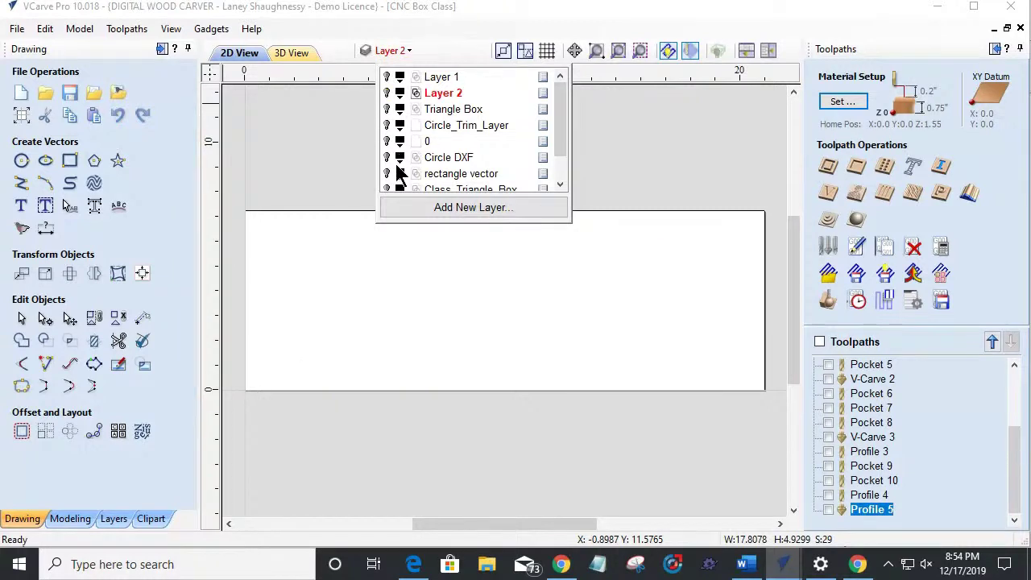
pyautogui.click(387, 157)
# Step: Select the whole eight-pointed star circle design on the Circle DXF layer and copy it
pyautogui.scroll(-3, 430, 286)
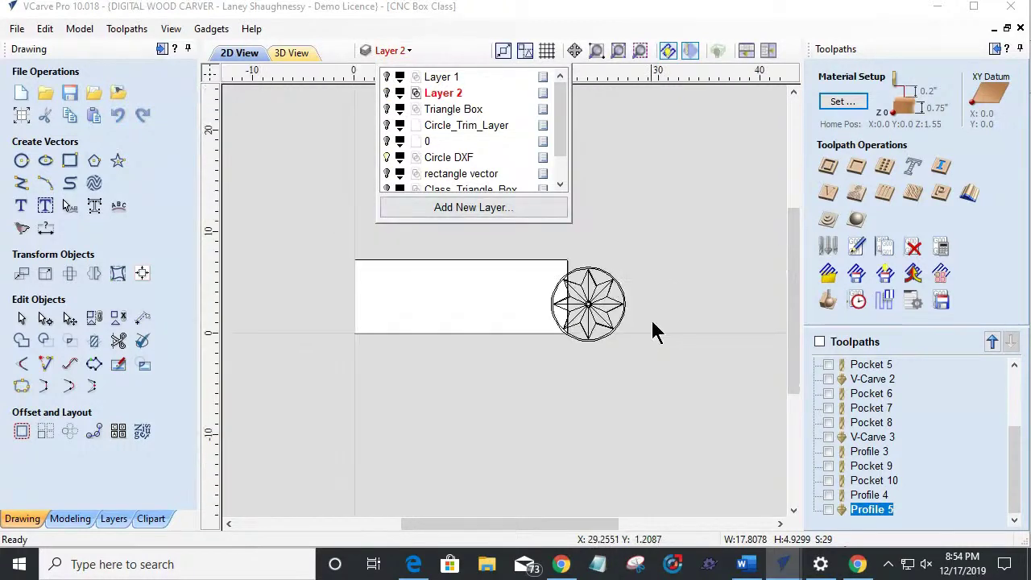
pyautogui.scroll(3, 652, 321)
pyautogui.scroll(-2, 640, 315)
pyautogui.scroll(3, 533, 242)
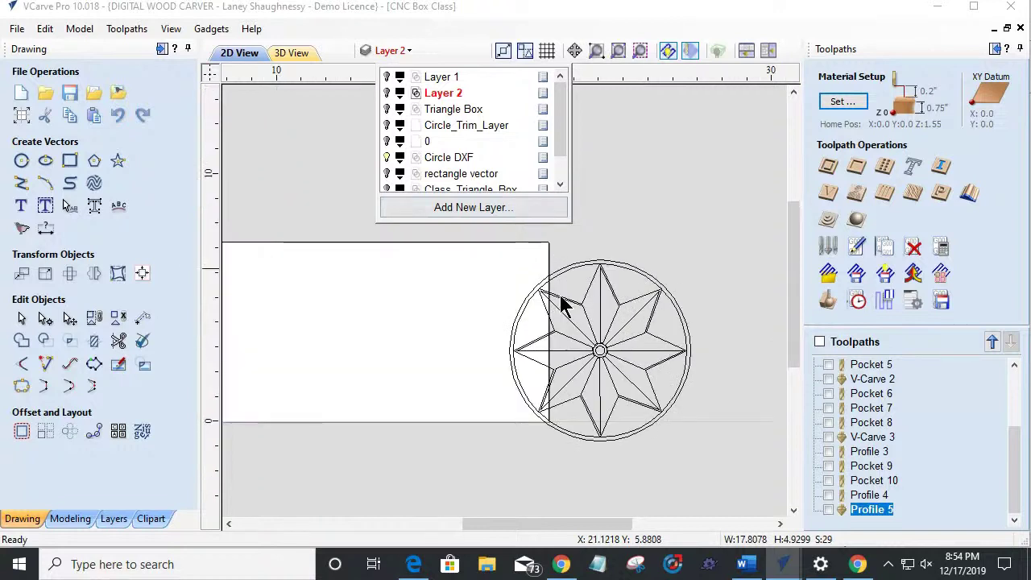
pyautogui.scroll(1, 653, 355)
pyautogui.moveTo(403, 234); pyautogui.dragTo(736, 481)
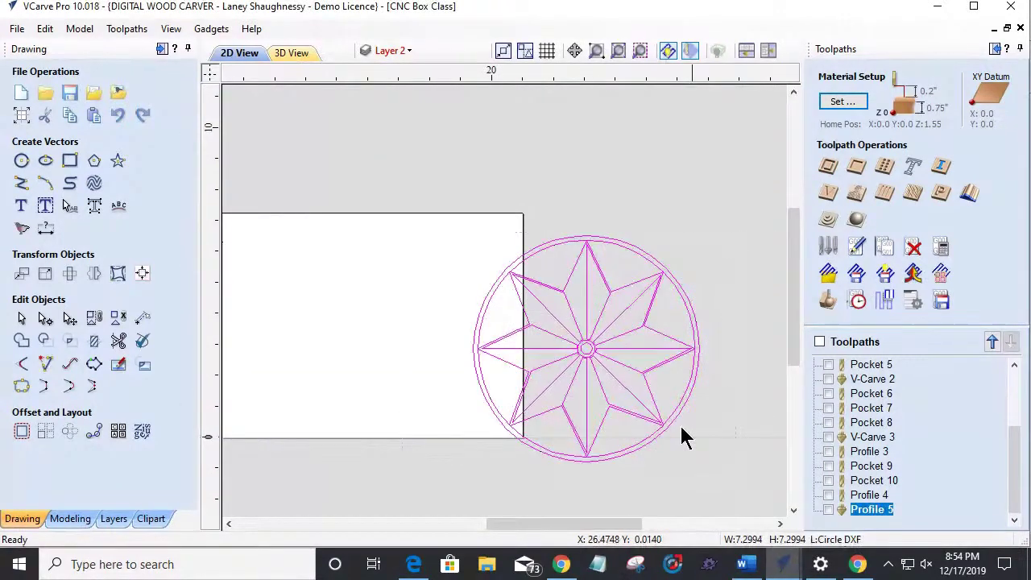
pyautogui.rightClick(624, 387)
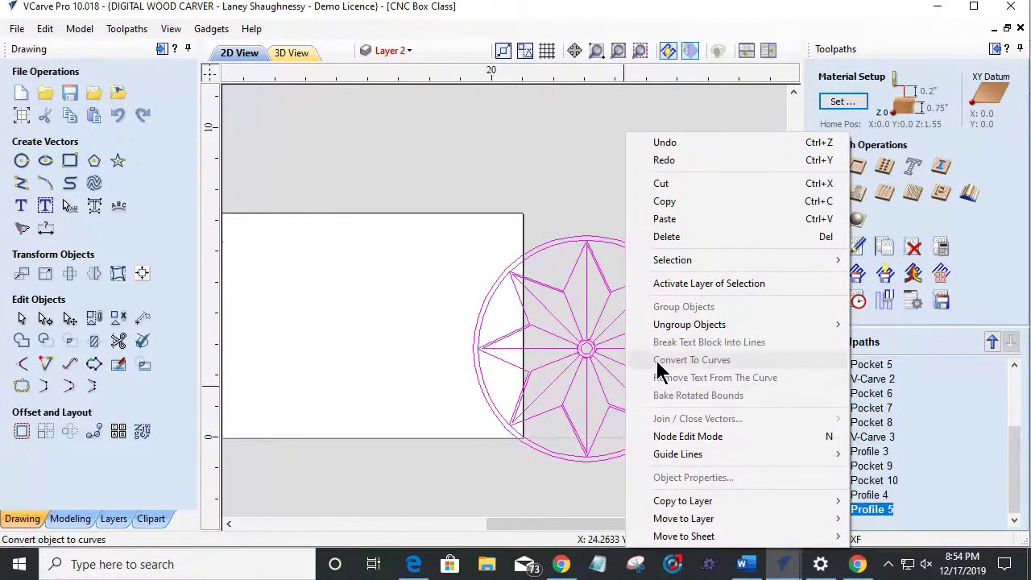
pyautogui.click(672, 201)
pyautogui.scroll(-3, 602, 359)
# Step: Switch back to the New drawing and paste the star circle design into it
pyautogui.moveTo(783, 564)
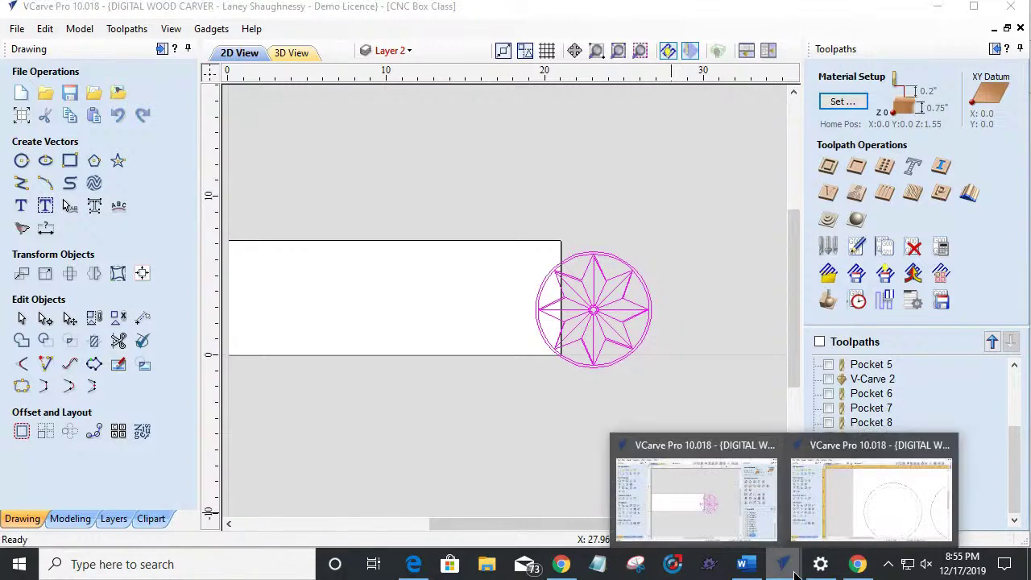
pyautogui.click(907, 525)
pyautogui.rightClick(658, 345)
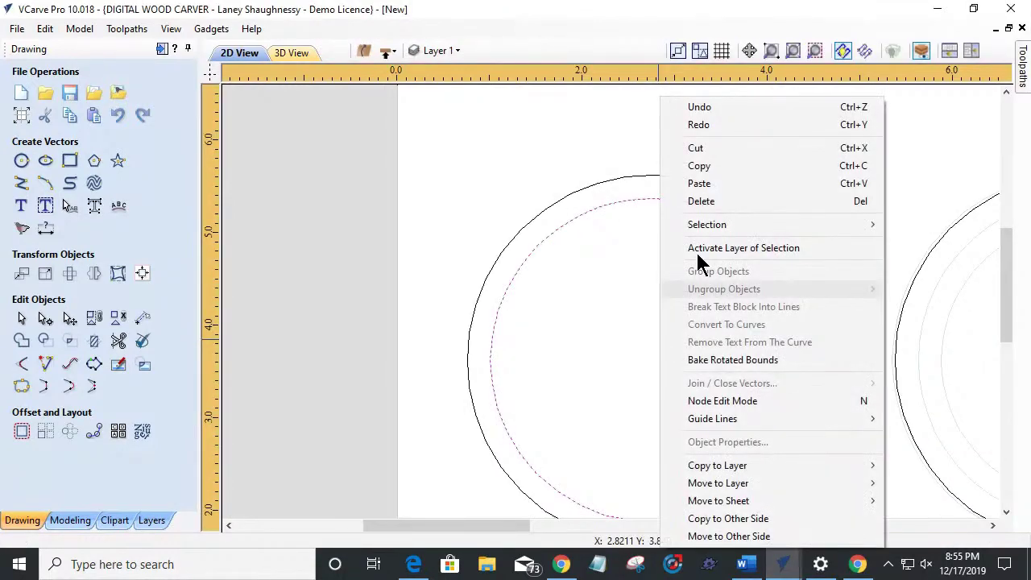
pyautogui.click(699, 184)
pyautogui.scroll(-5, 613, 324)
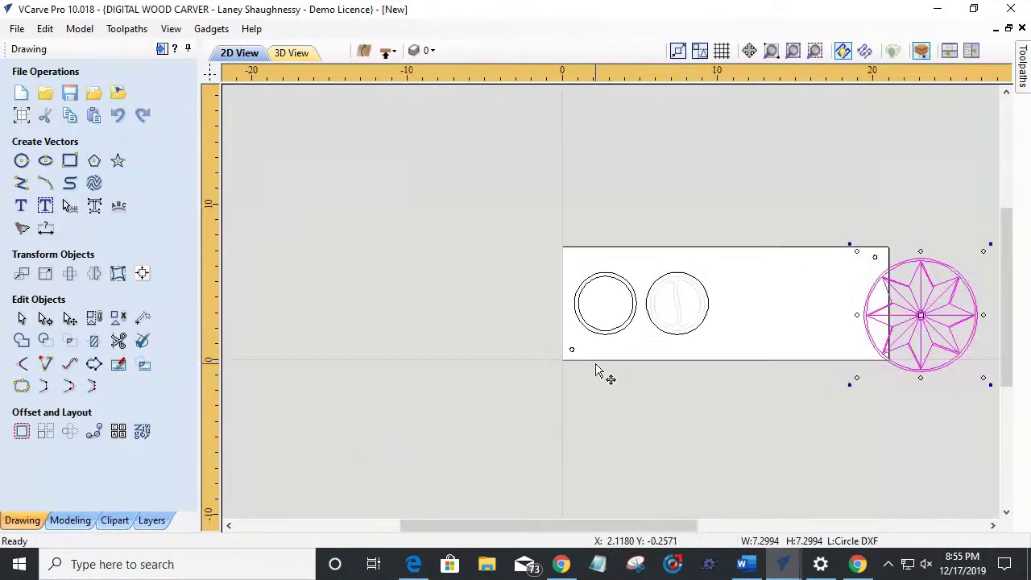
# Step: Select the inner circle of the plain double-circle design and check its dimensions with Set Size
pyautogui.scroll(2, 766, 276)
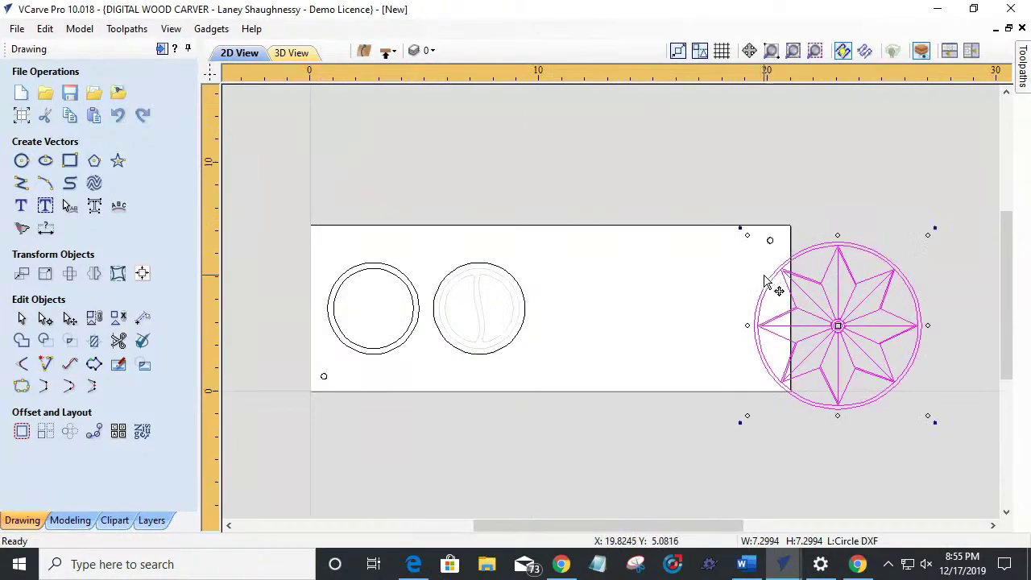
pyautogui.scroll(2, 769, 282)
pyautogui.scroll(-1, 766, 281)
pyautogui.scroll(-3, 660, 391)
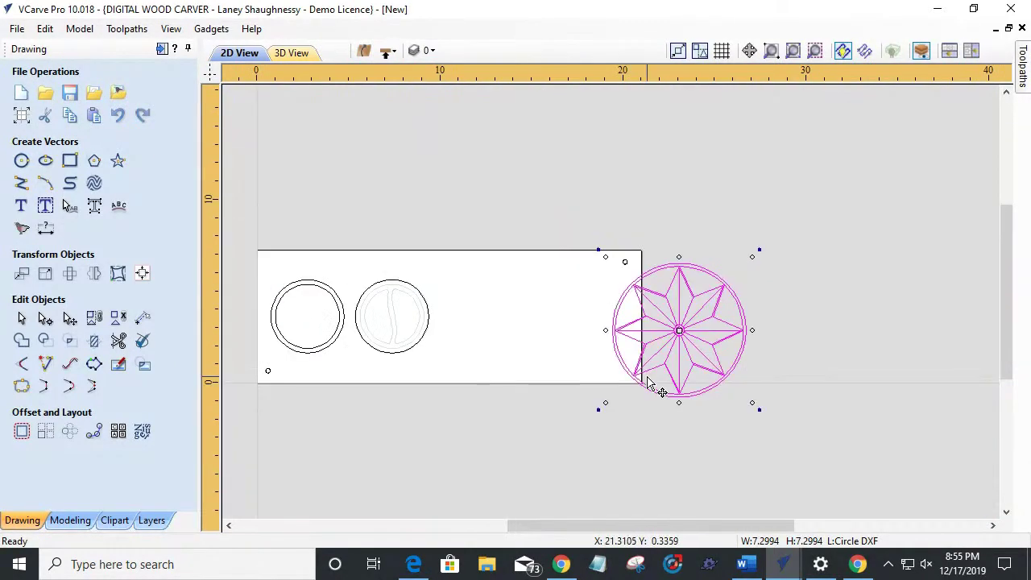
pyautogui.scroll(-3, 428, 312)
pyautogui.scroll(3, 490, 299)
pyautogui.click(532, 340)
pyautogui.click(537, 335)
pyautogui.scroll(2, 529, 322)
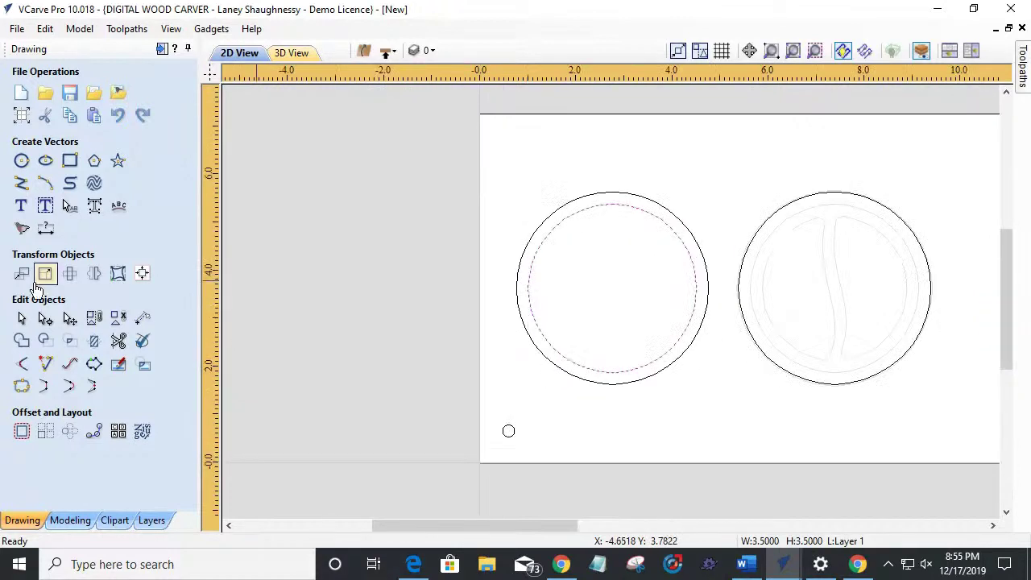
pyautogui.click(45, 275)
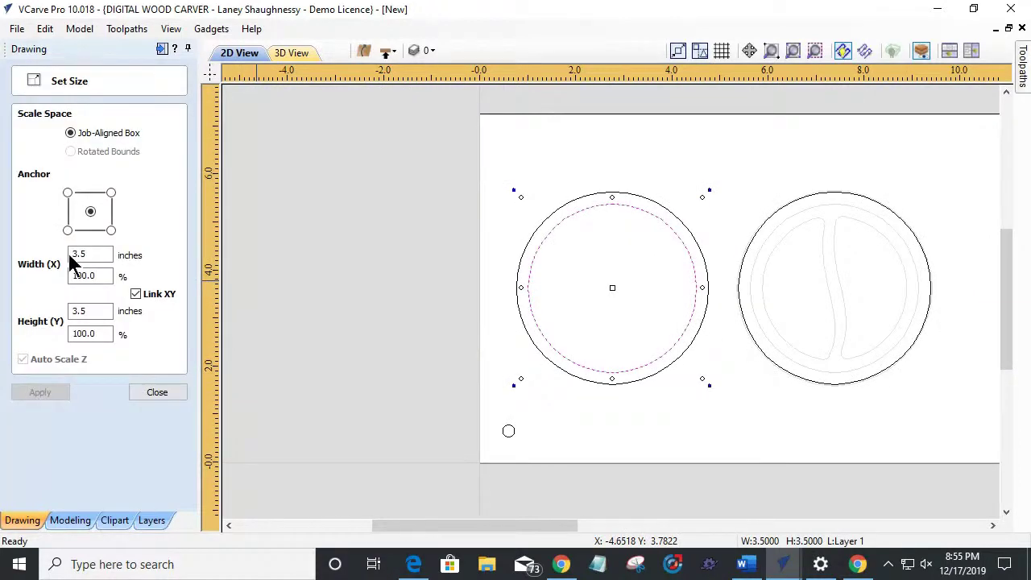
pyautogui.click(165, 389)
# Step: Select only the pasted star circle design, leaving out the nearby small circle, and scale it proportionally to 3.5 inches wide
pyautogui.scroll(-2, 239, 385)
pyautogui.scroll(-2, 541, 319)
pyautogui.scroll(3, 651, 335)
pyautogui.moveTo(499, 135); pyautogui.dragTo(869, 462)
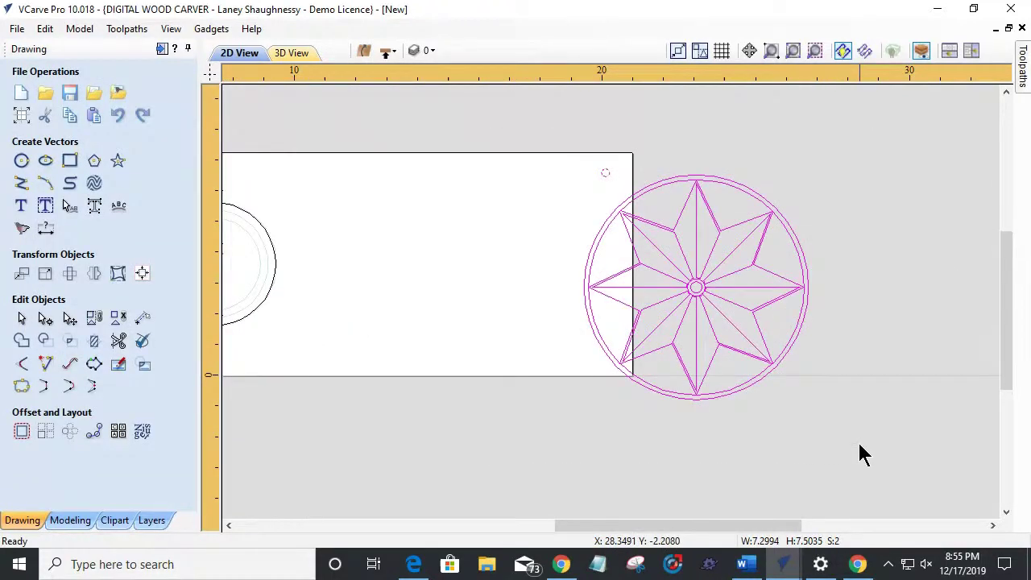
pyautogui.keyDown('ctrl'); pyautogui.click(606, 173); pyautogui.keyUp('ctrl')
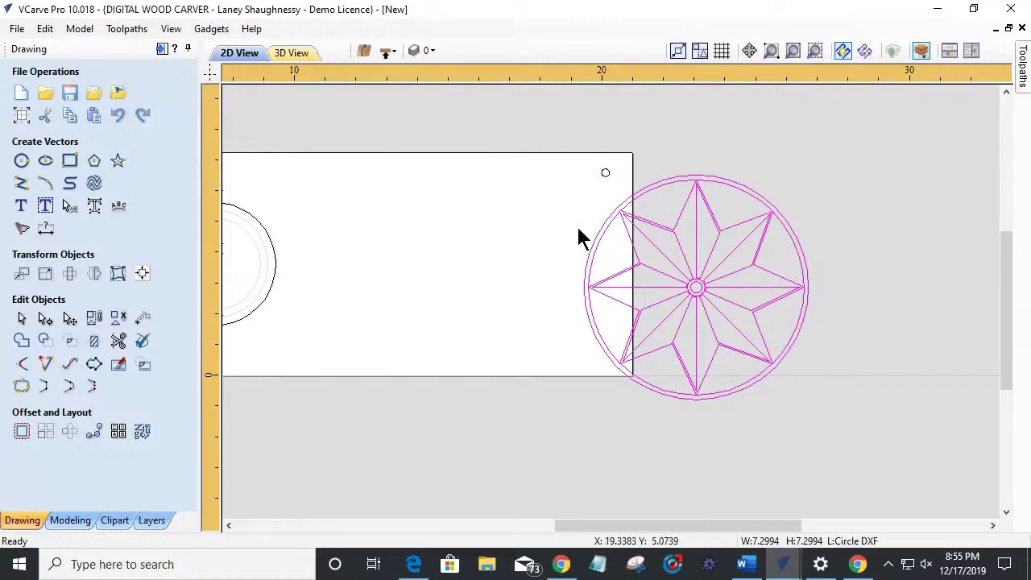
pyautogui.click(46, 273)
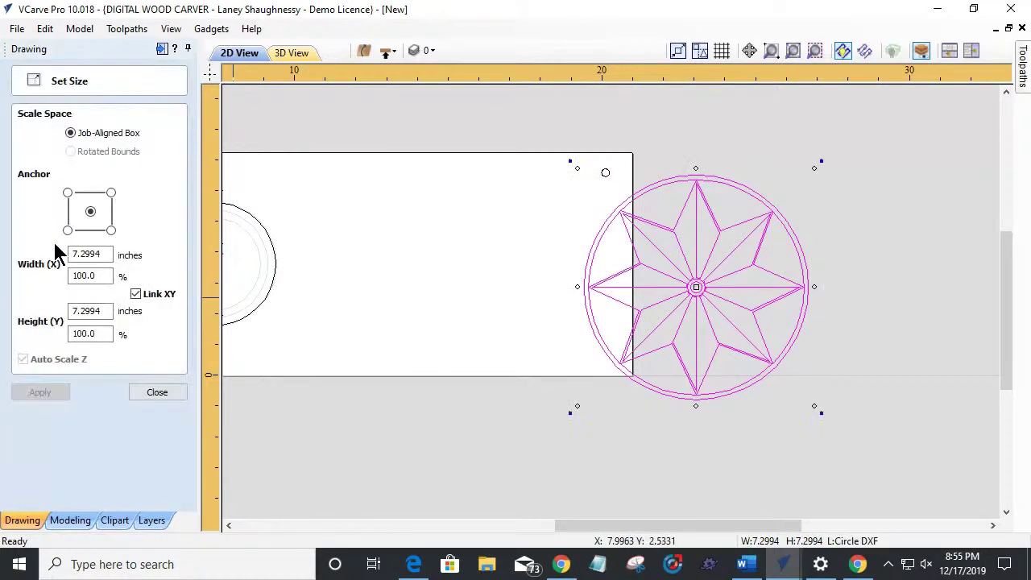
pyautogui.moveTo(111, 254); pyautogui.dragTo(46, 266)
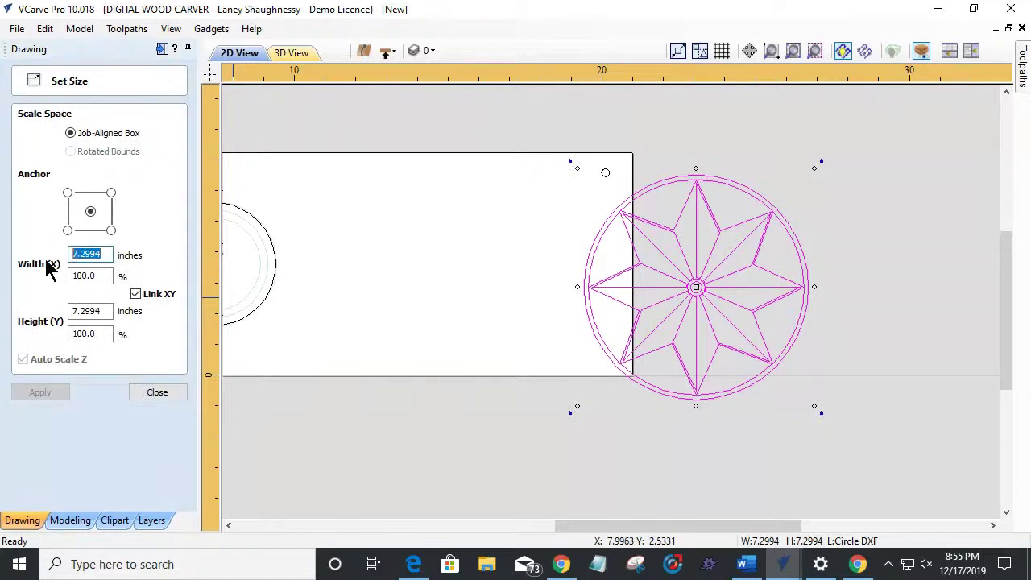
pyautogui.write('3.5')
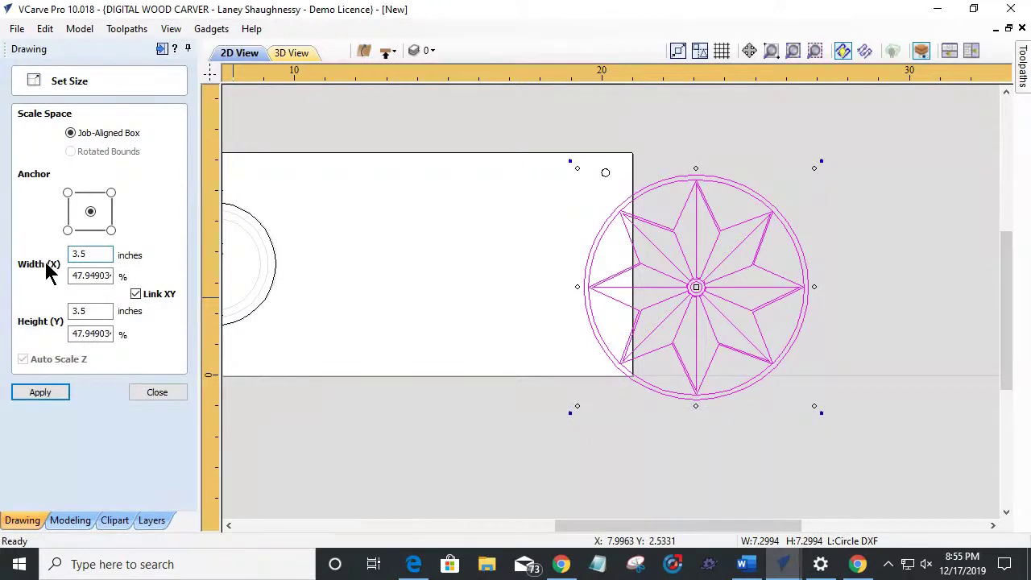
pyautogui.click(41, 393)
pyautogui.scroll(-1, 697, 389)
pyautogui.scroll(-2, 697, 390)
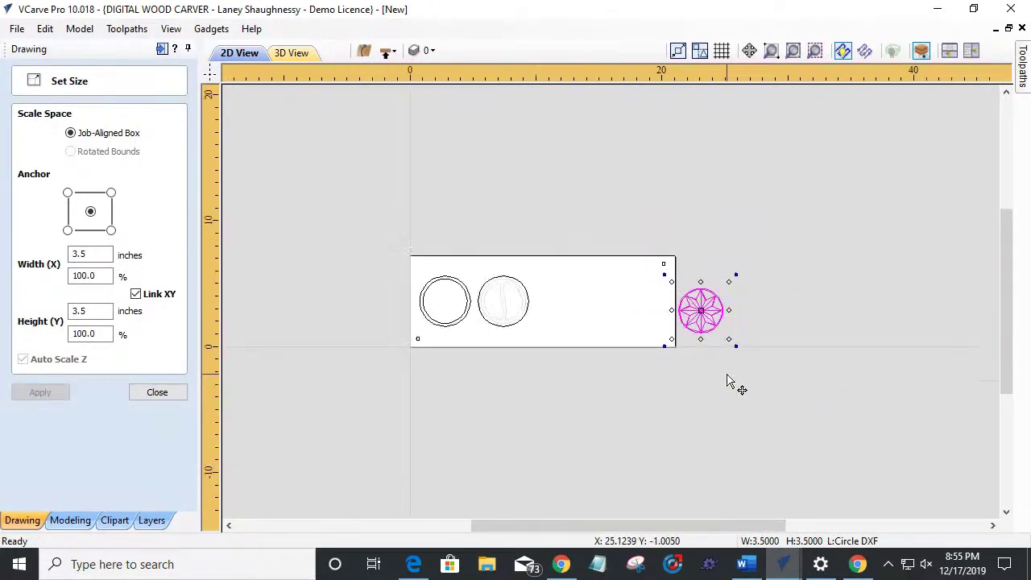
# Step: Centre the star circle design horizontally and vertically on the inner circle of the plain double-circle design, then clear the selection
pyautogui.scroll(3, 637, 313)
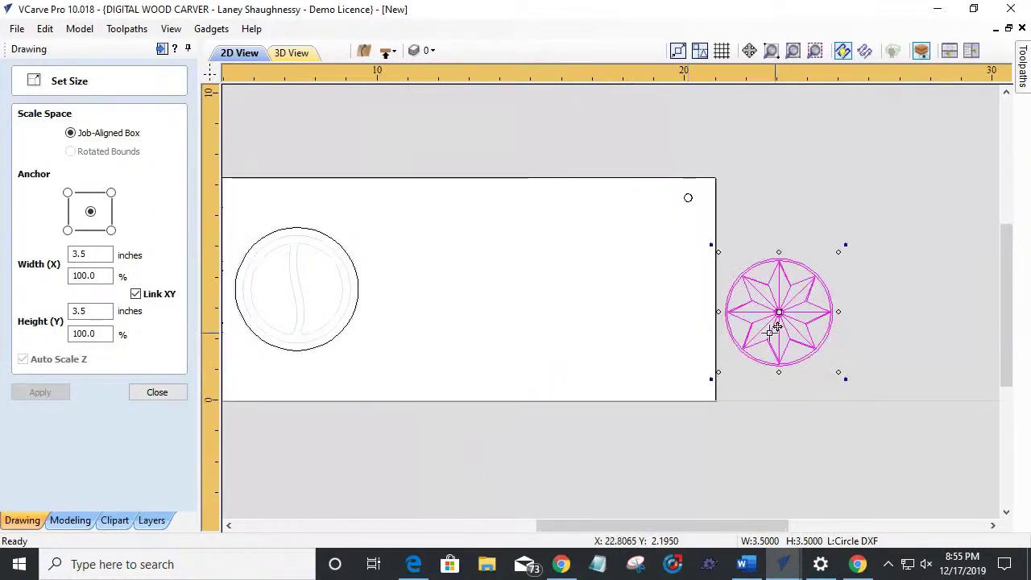
pyautogui.scroll(2, 778, 330)
pyautogui.scroll(-2, 778, 341)
pyautogui.scroll(-1, 620, 337)
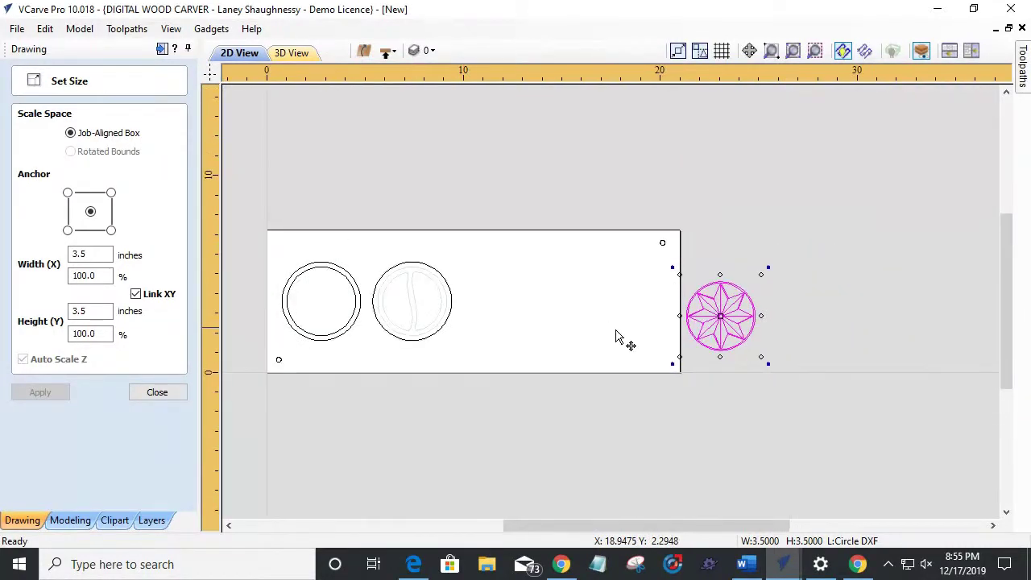
pyautogui.keyDown('shift'); pyautogui.click(344, 327); pyautogui.keyUp('shift')
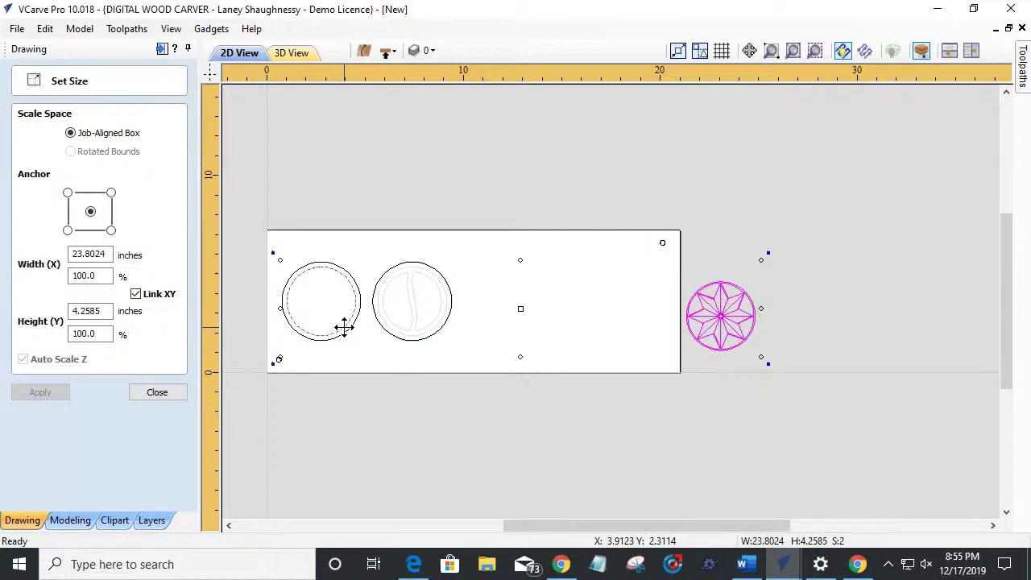
pyautogui.click(160, 394)
pyautogui.click(141, 277)
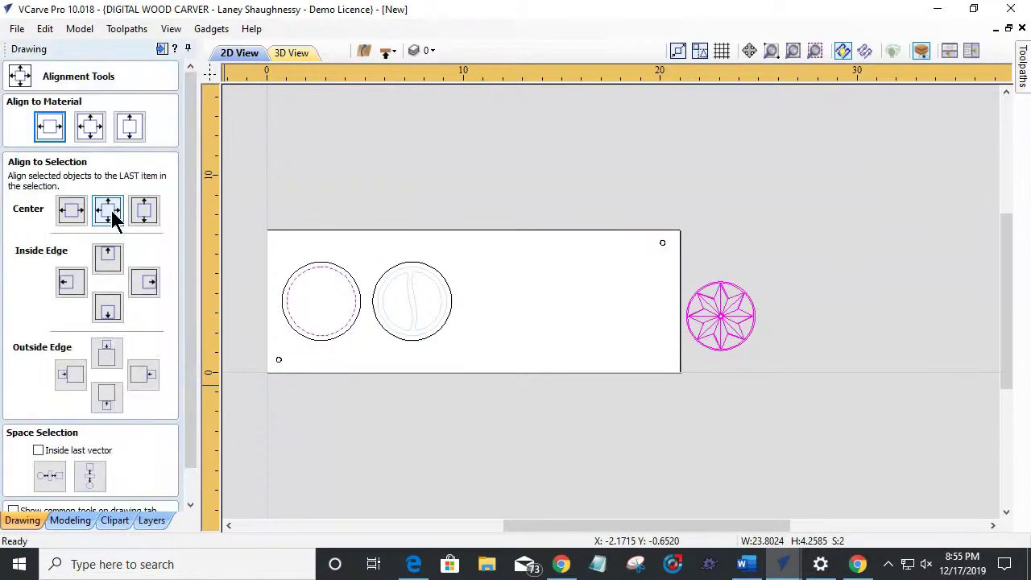
pyautogui.click(103, 213)
pyautogui.scroll(5, 253, 287)
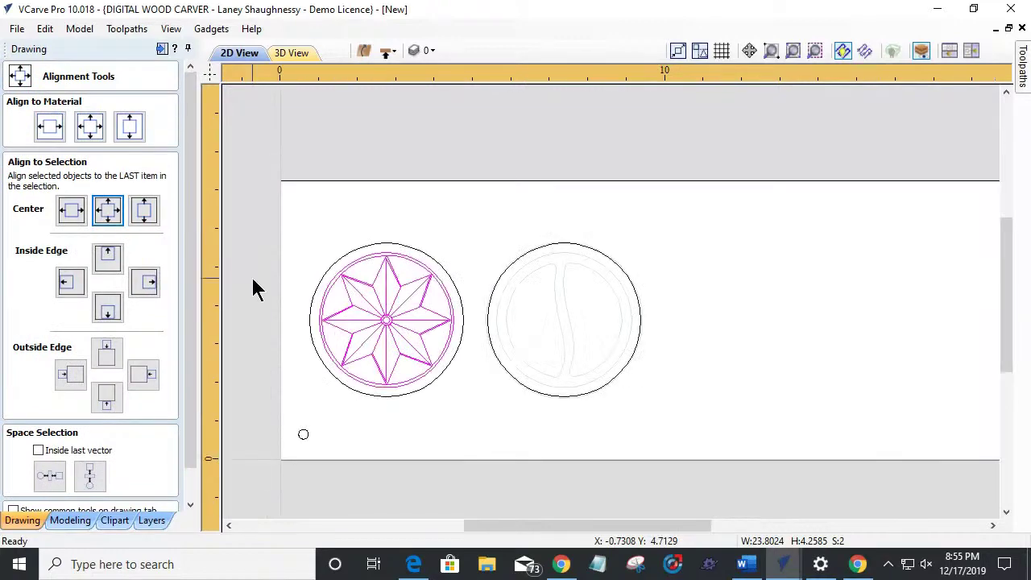
pyautogui.scroll(2, 379, 403)
pyautogui.scroll(-5, 402, 371)
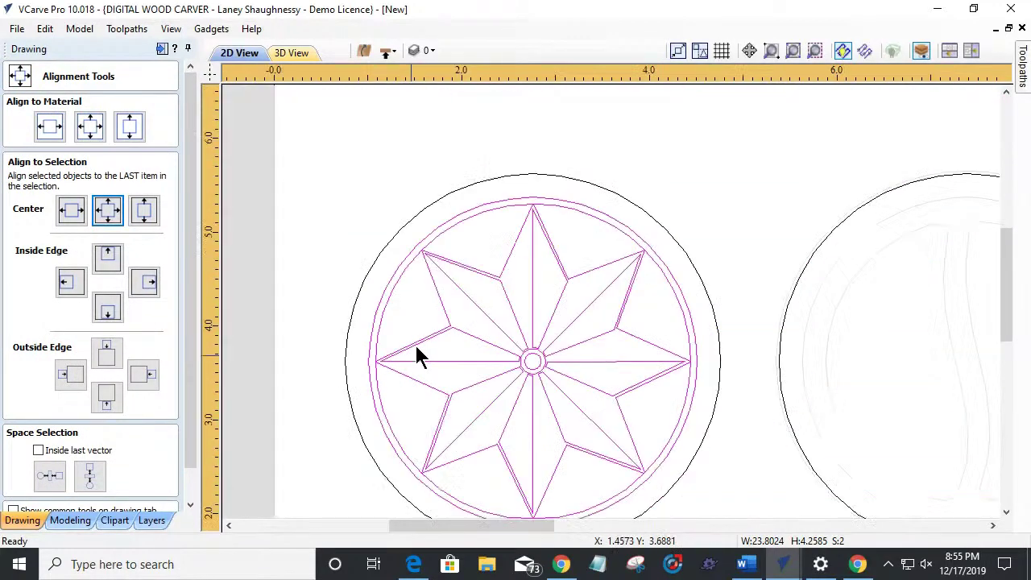
pyautogui.scroll(3, 427, 423)
pyautogui.scroll(-1, 488, 242)
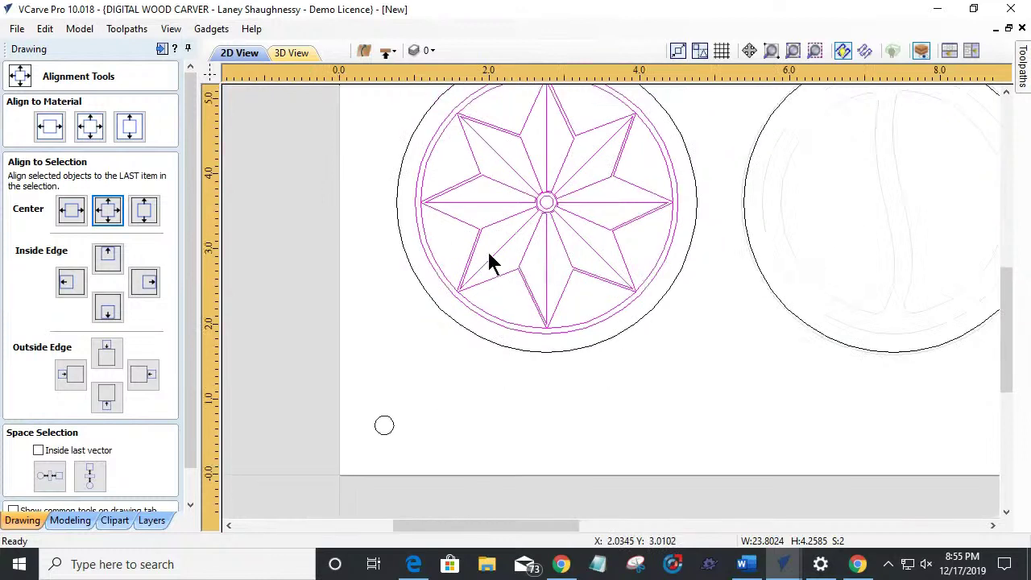
pyautogui.scroll(-2, 190, 456)
pyautogui.click(149, 500)
pyautogui.click(410, 201)
# Step: Ungroup the star circle design into separate vectors
pyautogui.scroll(6, 411, 199)
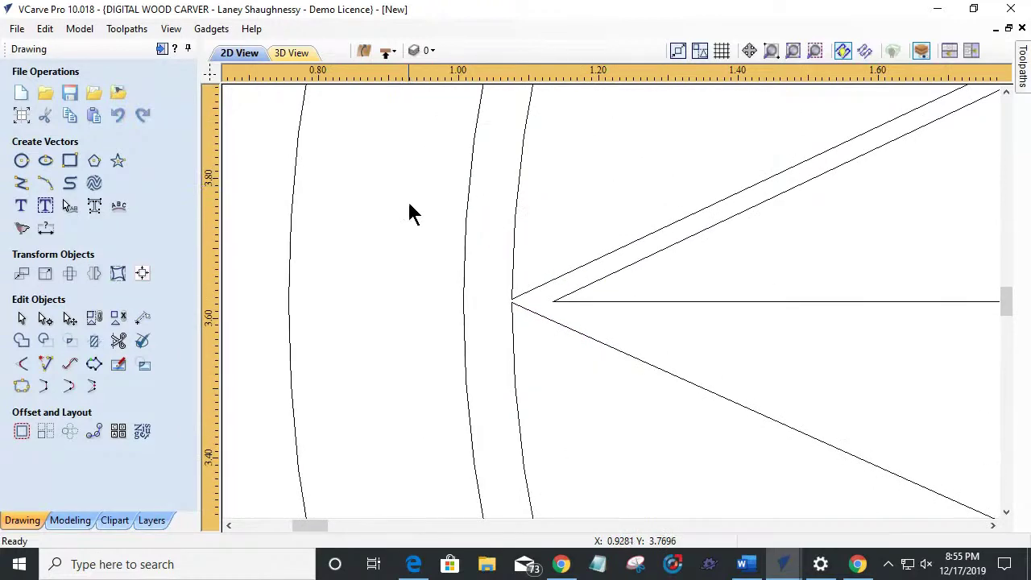
pyautogui.click(463, 282)
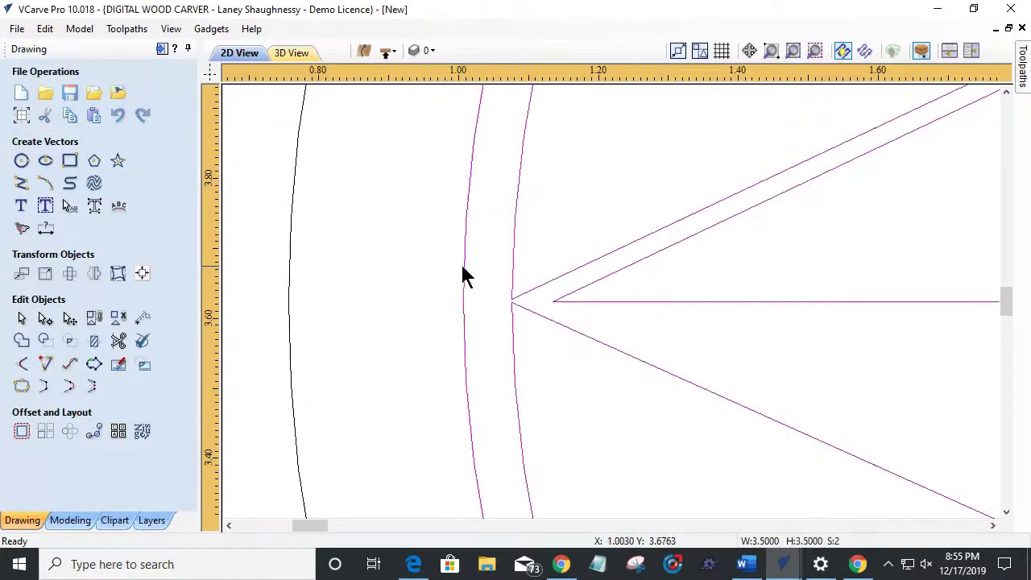
pyautogui.scroll(-3, 469, 284)
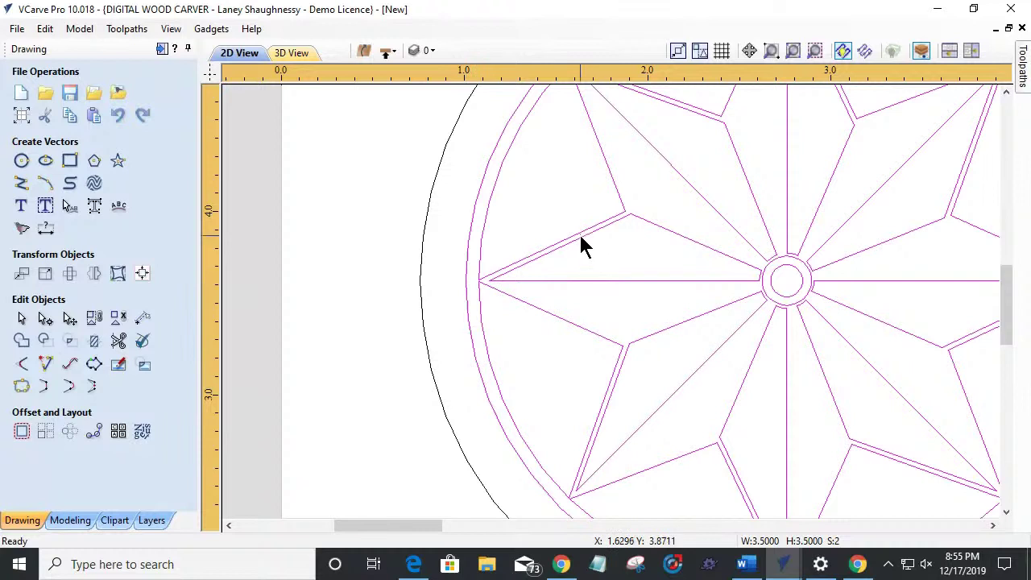
pyautogui.click(582, 277)
pyautogui.click(574, 241)
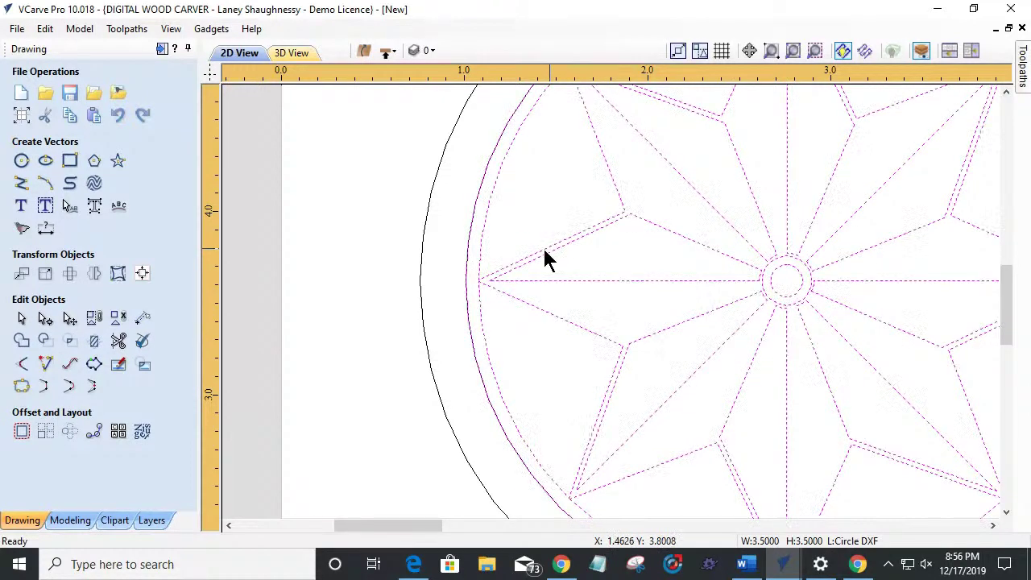
# Step: Delete the star design's own outermost circle, which duplicates the inner circle of the double-circle design
pyautogui.click(446, 285)
pyautogui.click(470, 305)
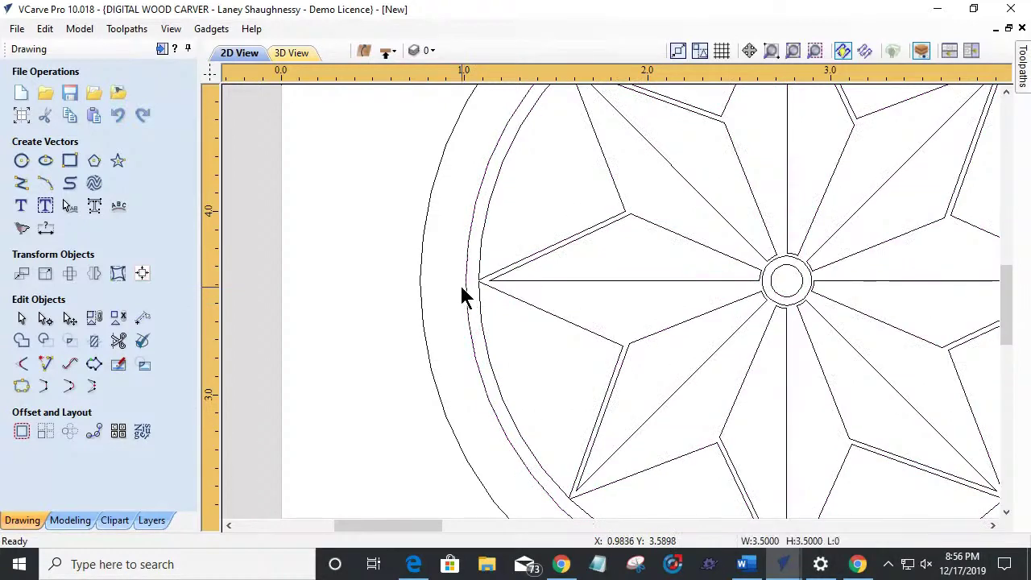
pyautogui.scroll(5, 456, 285)
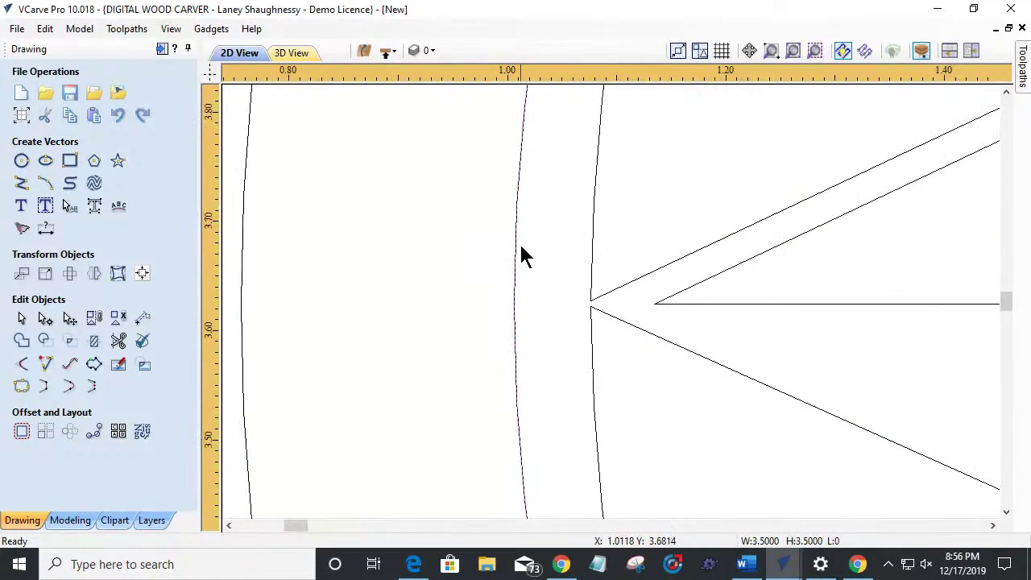
pyautogui.scroll(-2, 522, 359)
pyautogui.scroll(-4, 520, 361)
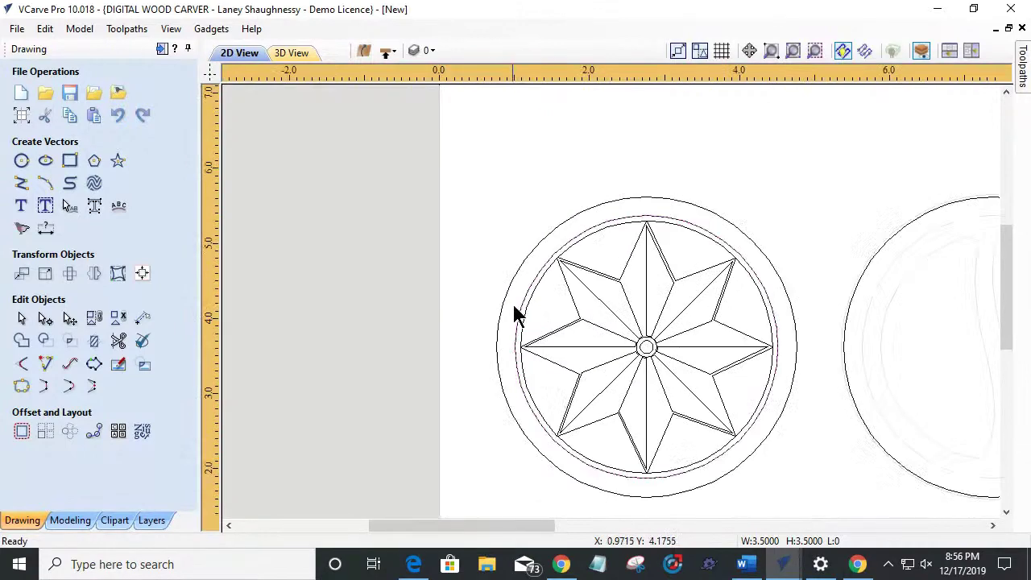
pyautogui.scroll(6, 512, 419)
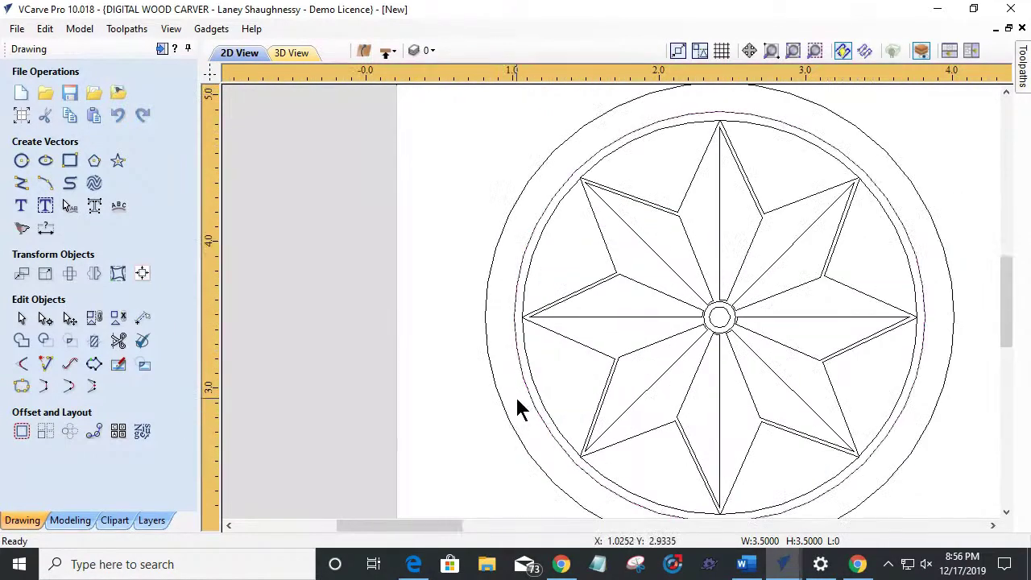
pyautogui.scroll(1, 518, 400)
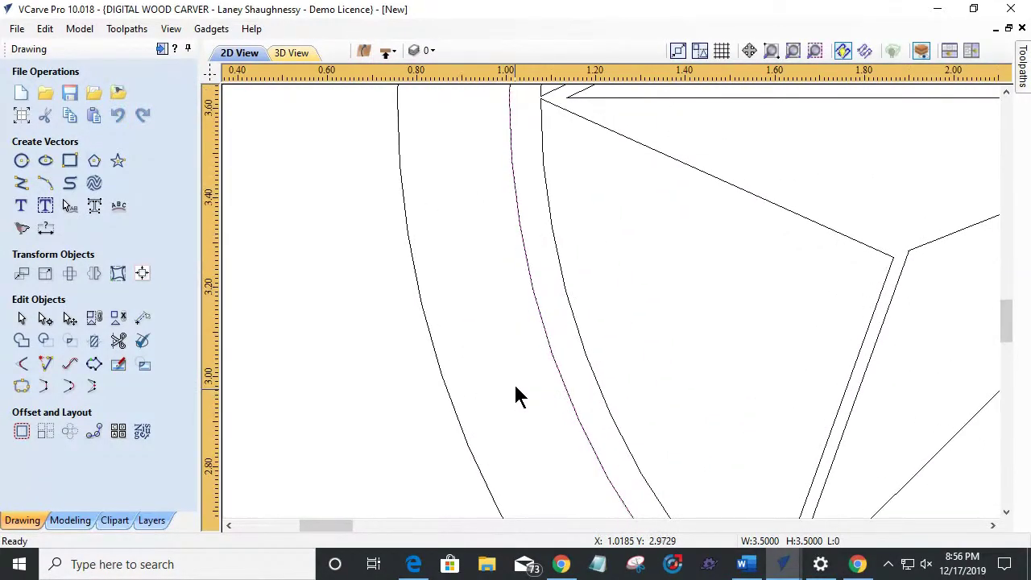
pyautogui.scroll(-2, 517, 390)
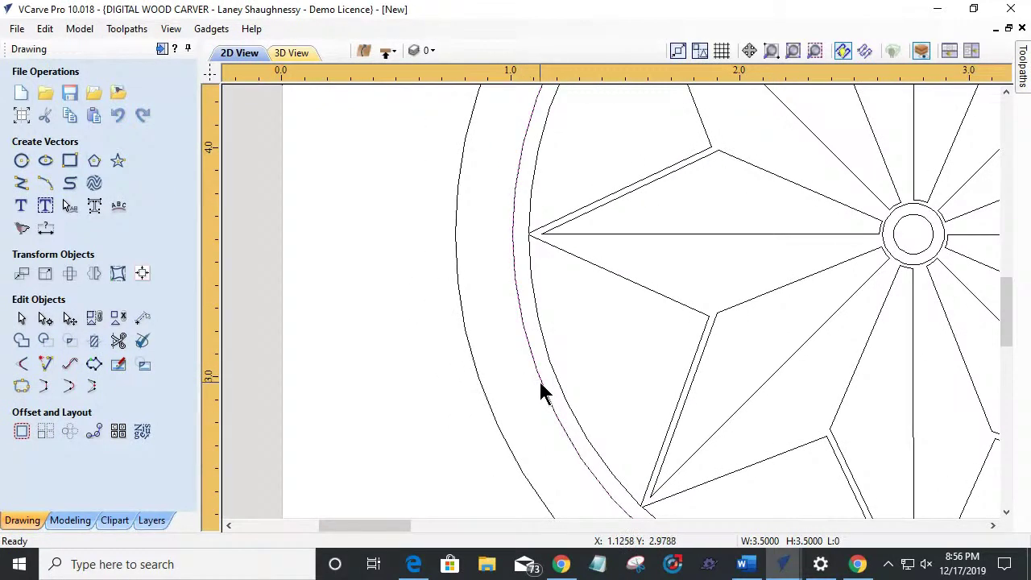
pyautogui.rightClick(538, 380)
pyautogui.click(565, 203)
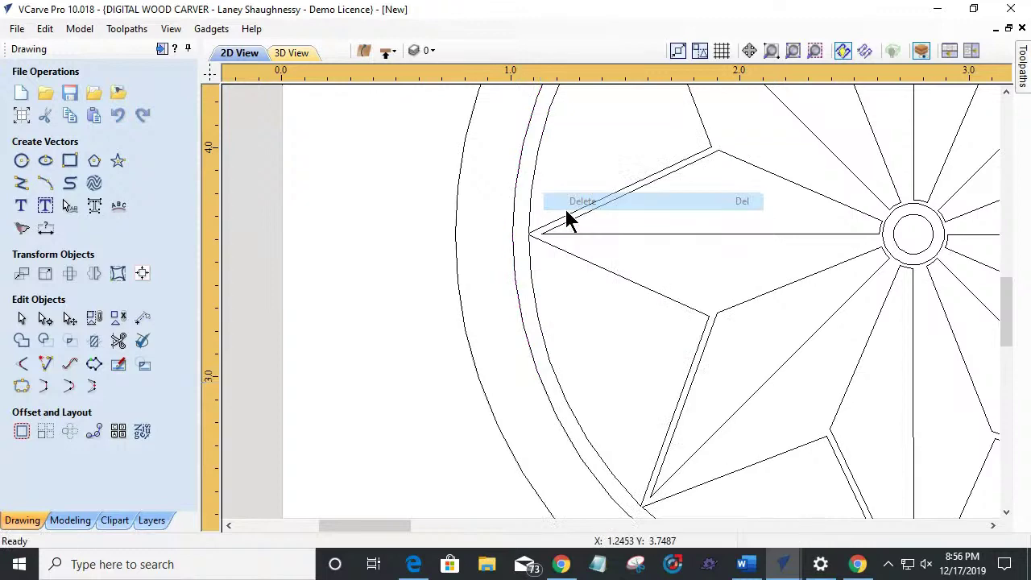
# Step: Examine the overlapping circle line for remaining duplicates and check that a single star facet can be selected separately
pyautogui.scroll(2, 513, 263)
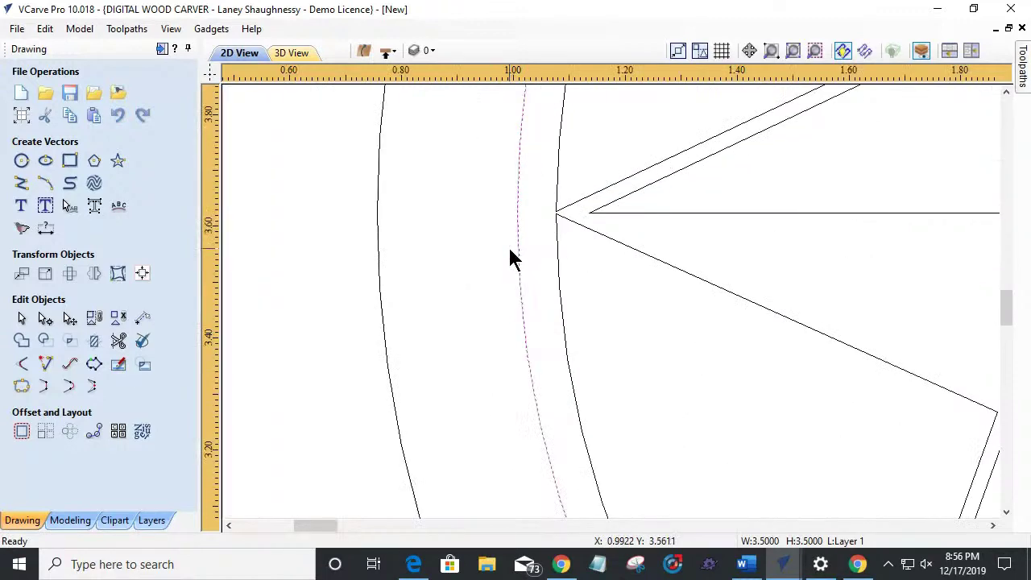
pyautogui.scroll(-4, 545, 427)
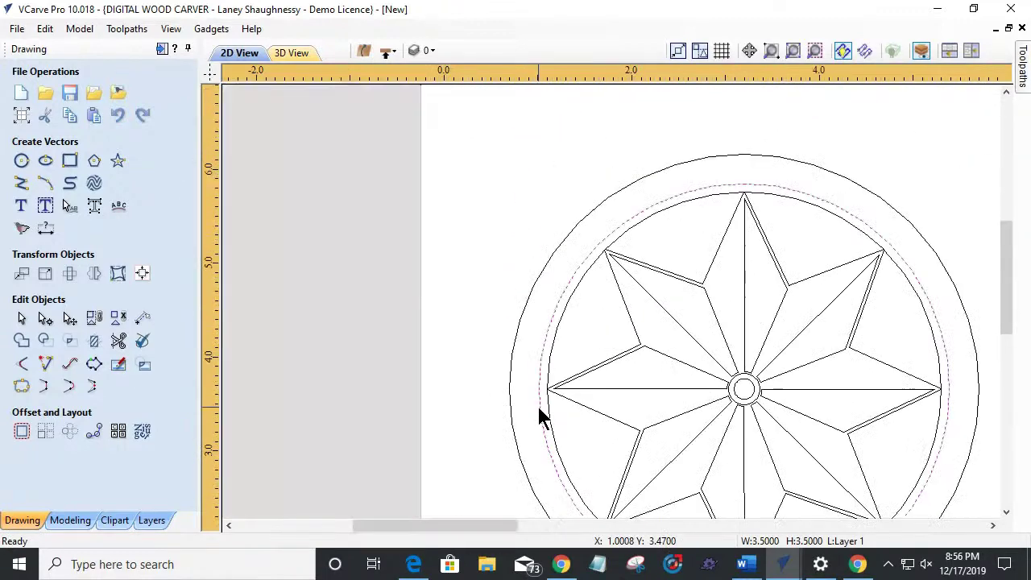
pyautogui.scroll(-1, 516, 441)
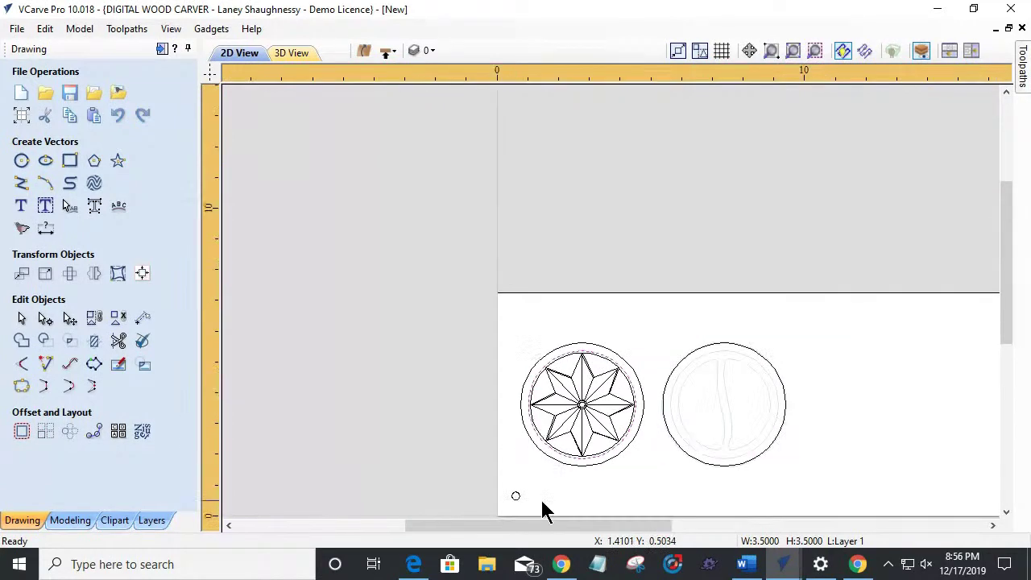
pyautogui.scroll(1, 541, 492)
pyautogui.scroll(1, 543, 483)
pyautogui.click(620, 343)
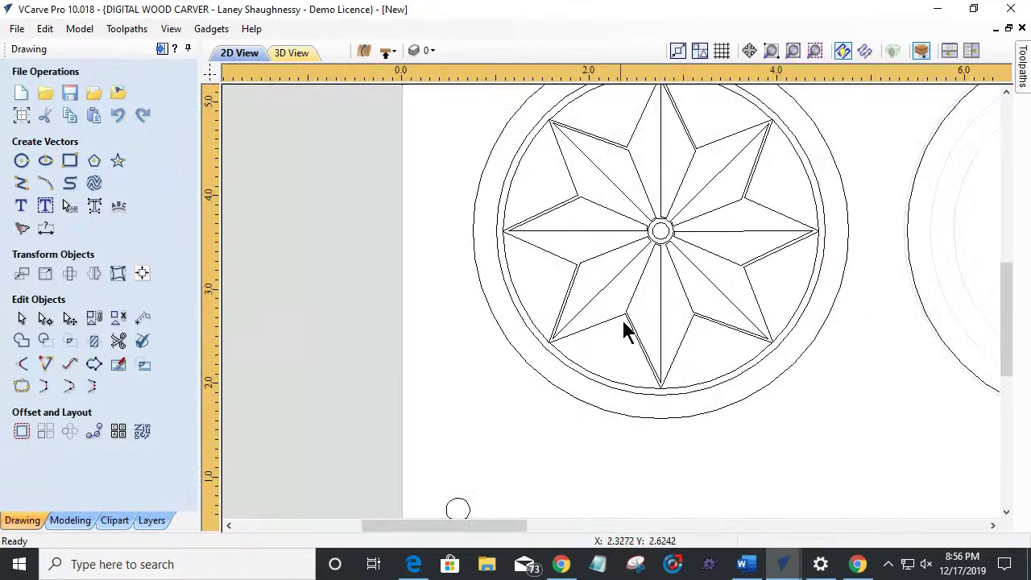
pyautogui.click(636, 292)
pyautogui.click(633, 269)
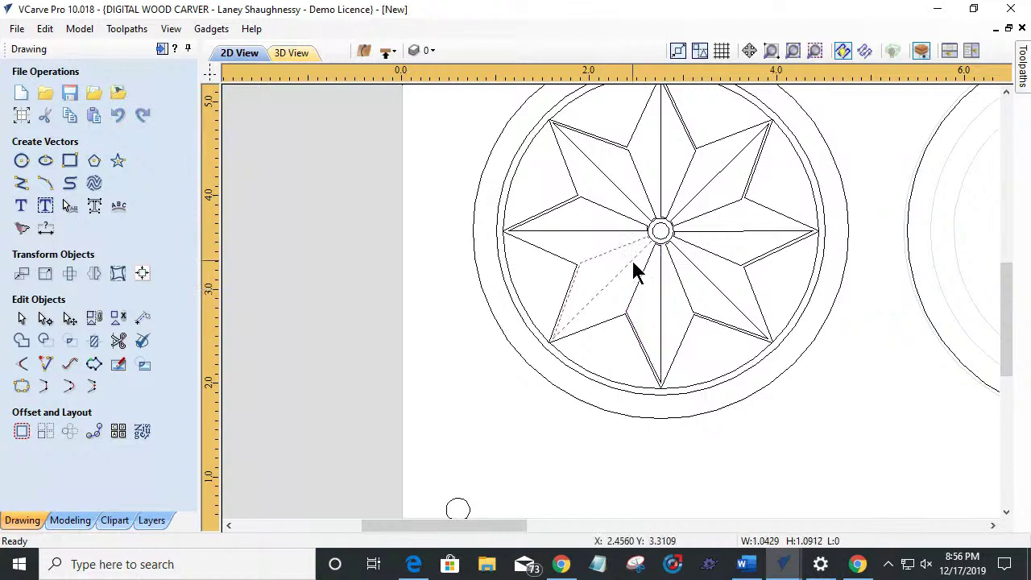
pyautogui.scroll(-2, 638, 372)
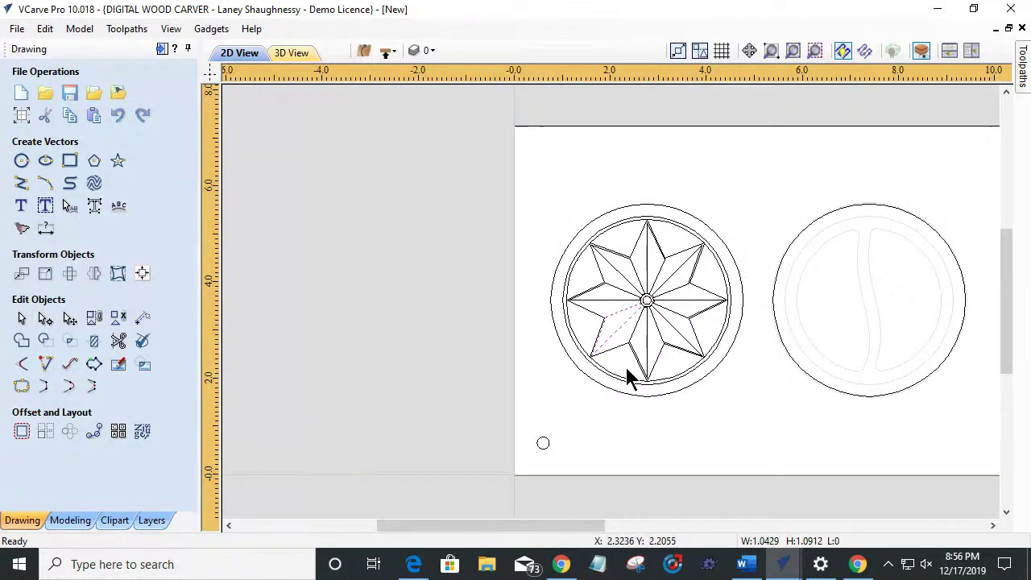
# Step: Check the outer circles of the star design and the neighbouring S-curve design by selecting each in turn
pyautogui.click(586, 231)
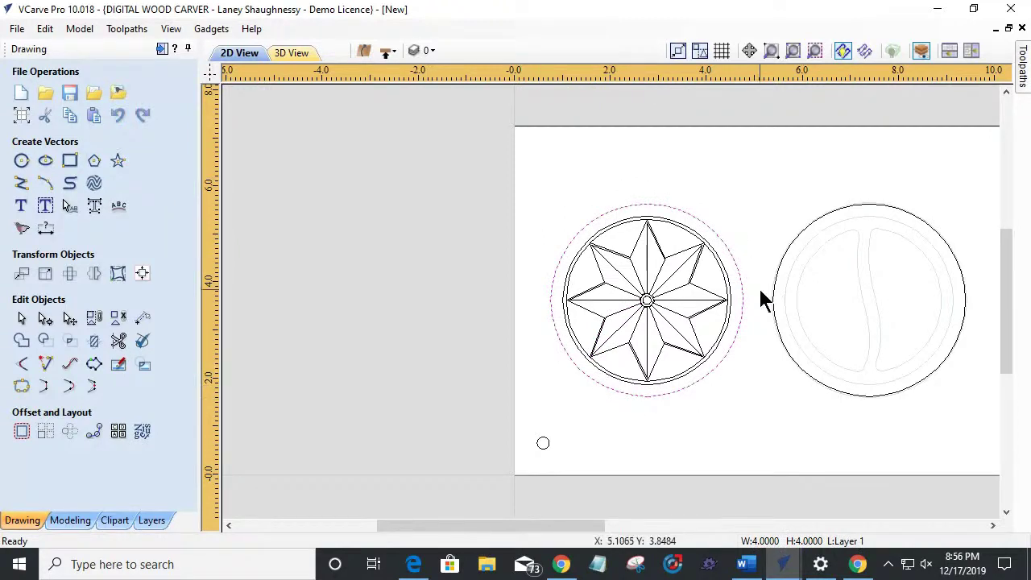
pyautogui.scroll(-4, 527, 314)
pyautogui.scroll(2, 632, 366)
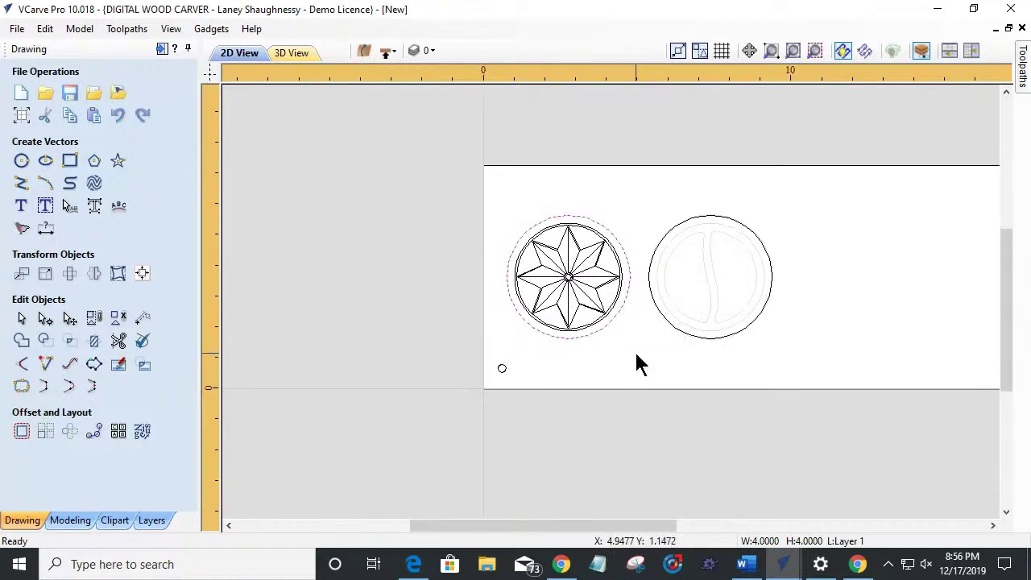
pyautogui.click(636, 361)
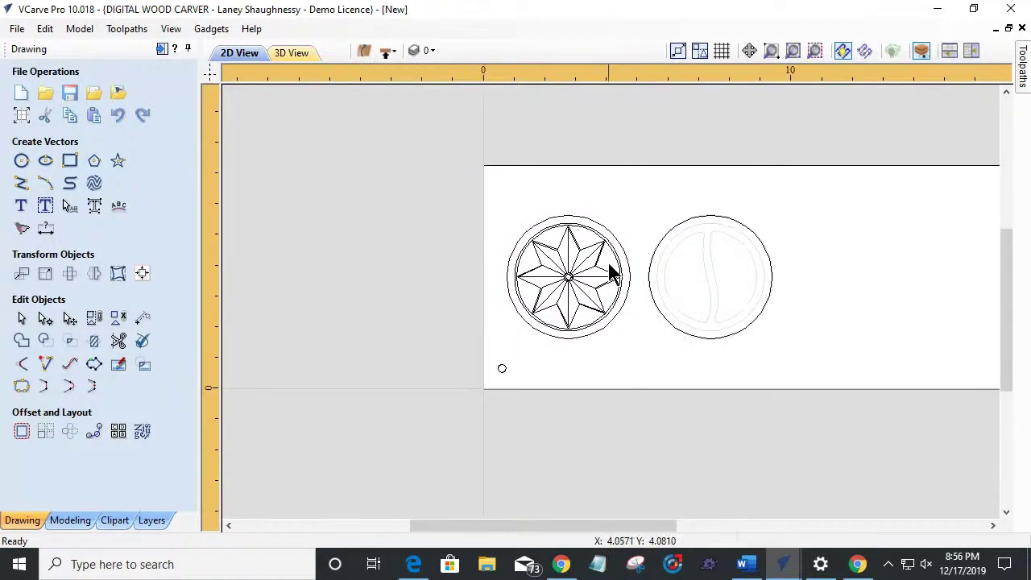
pyautogui.click(675, 224)
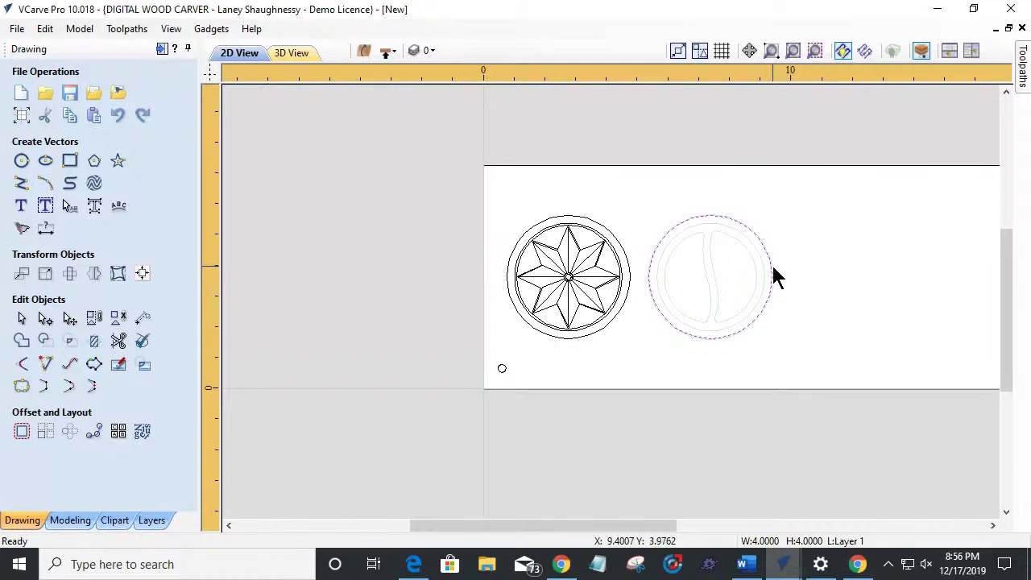
pyautogui.click(622, 249)
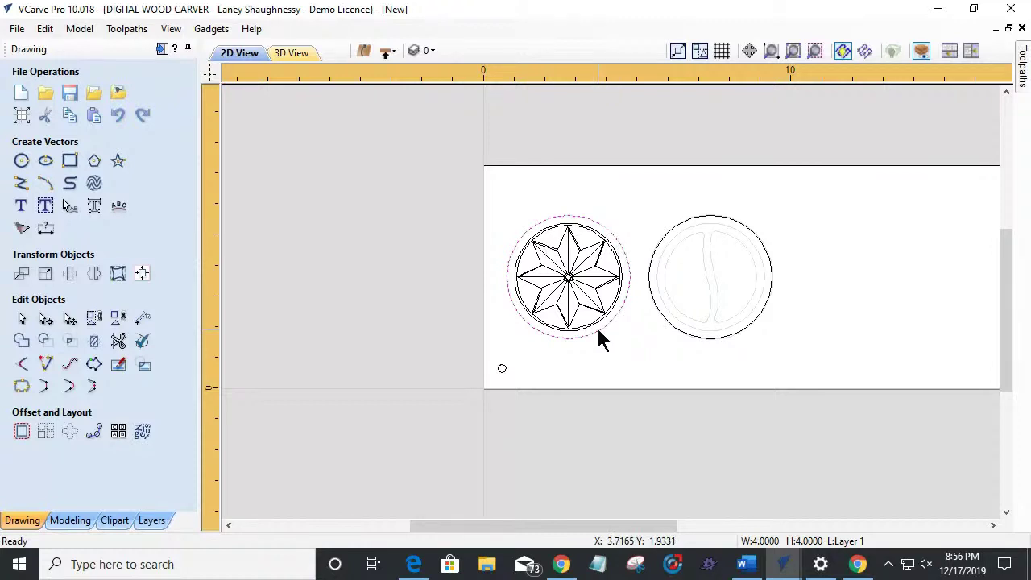
# Step: Switch the two-sided job to its top side, where the S-curve pocket vectors are active
pyautogui.scroll(3, 597, 330)
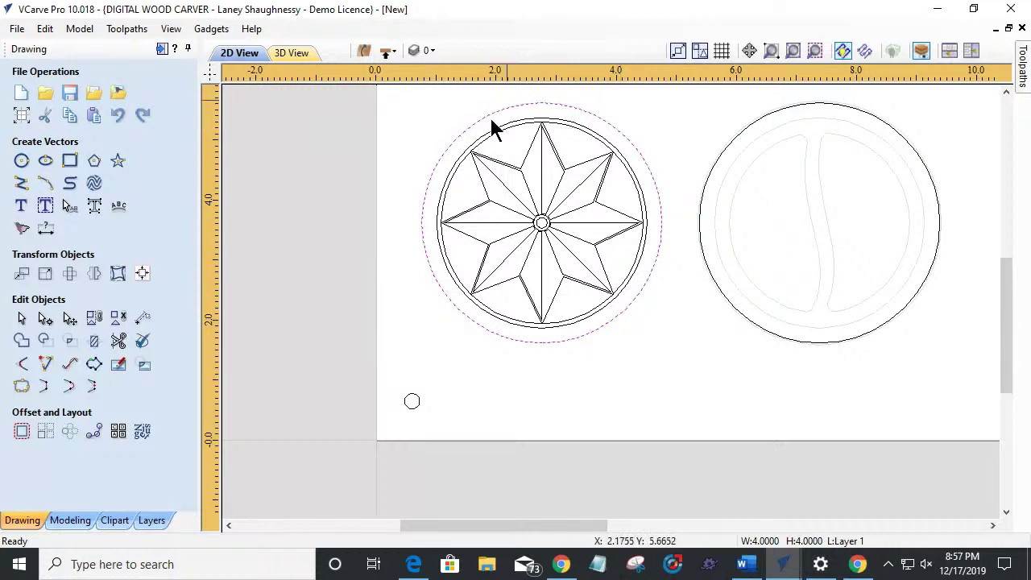
pyautogui.scroll(-3, 566, 295)
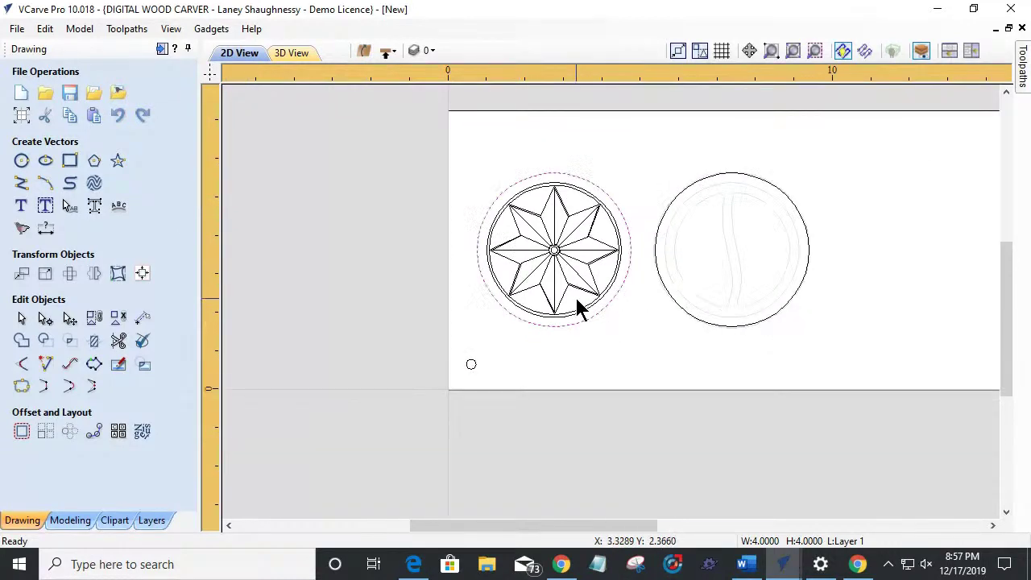
pyautogui.scroll(3, 534, 270)
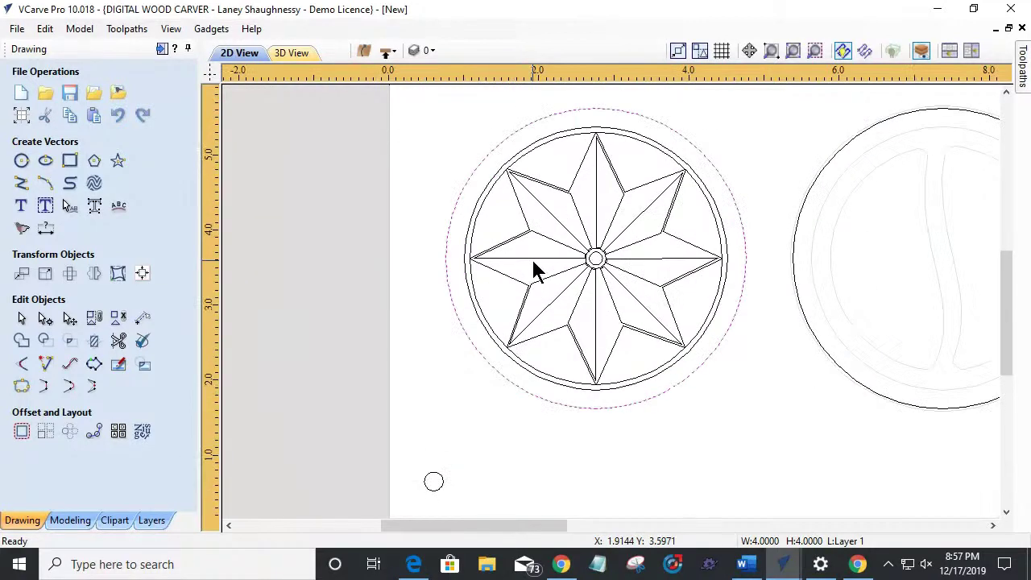
pyautogui.scroll(-5, 536, 270)
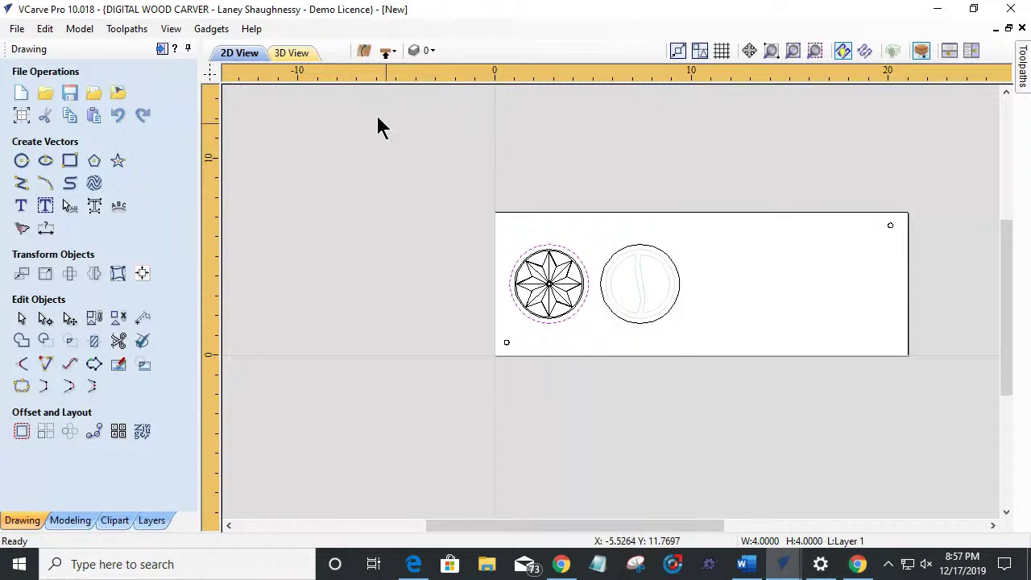
pyautogui.click(387, 52)
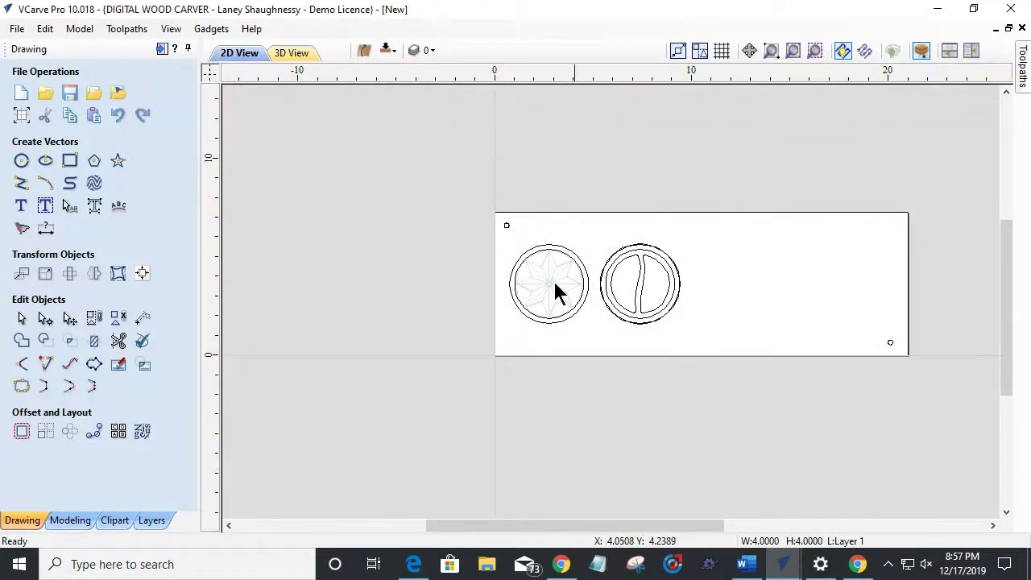
pyautogui.scroll(2, 646, 368)
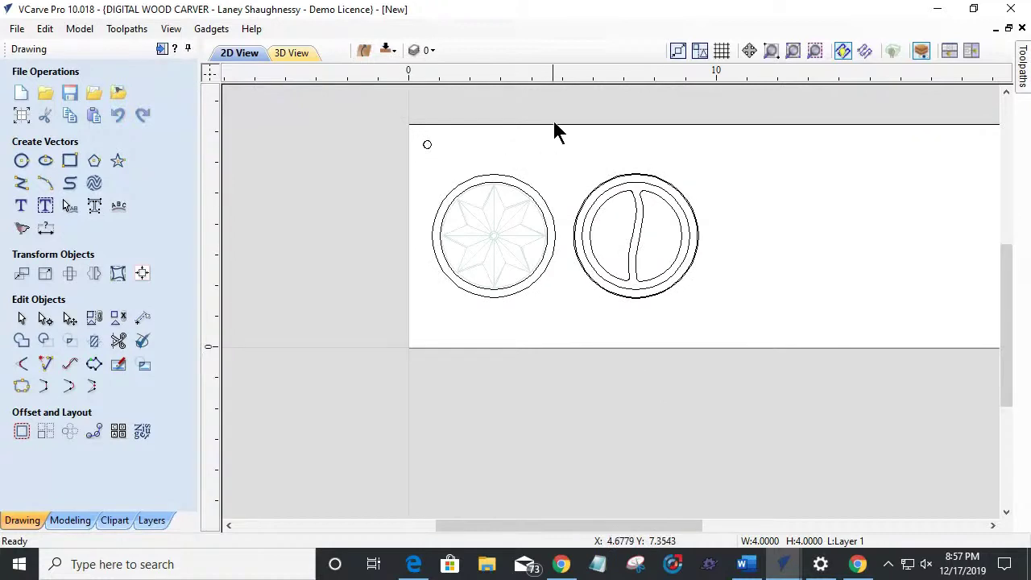
pyautogui.scroll(1, 580, 166)
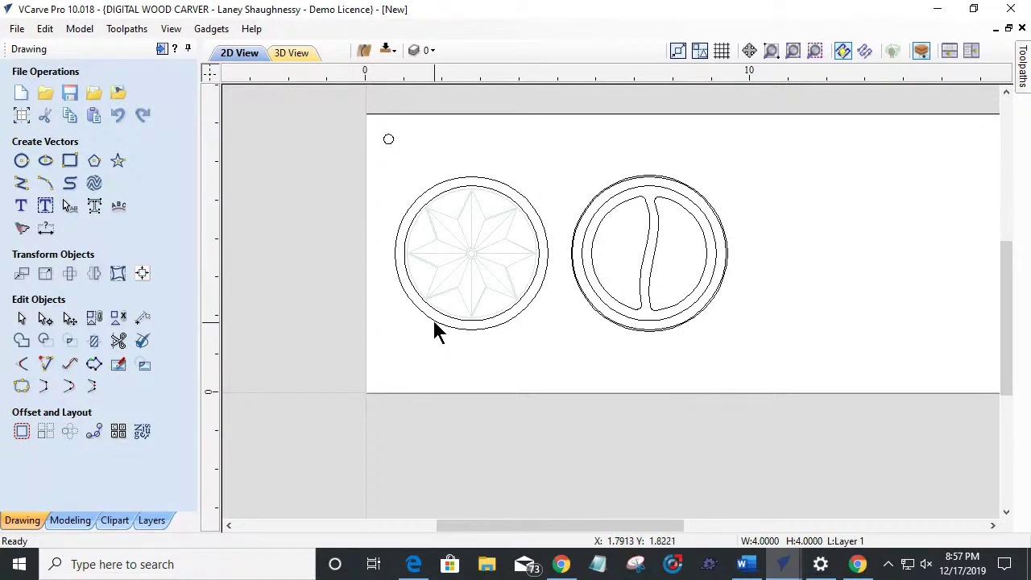
# Step: Set up a drilling toolpath on the two small alignment-hole circles in opposite board corners with a cut depth of .375 inches
pyautogui.click(161, 50)
pyautogui.scroll(-1, 644, 338)
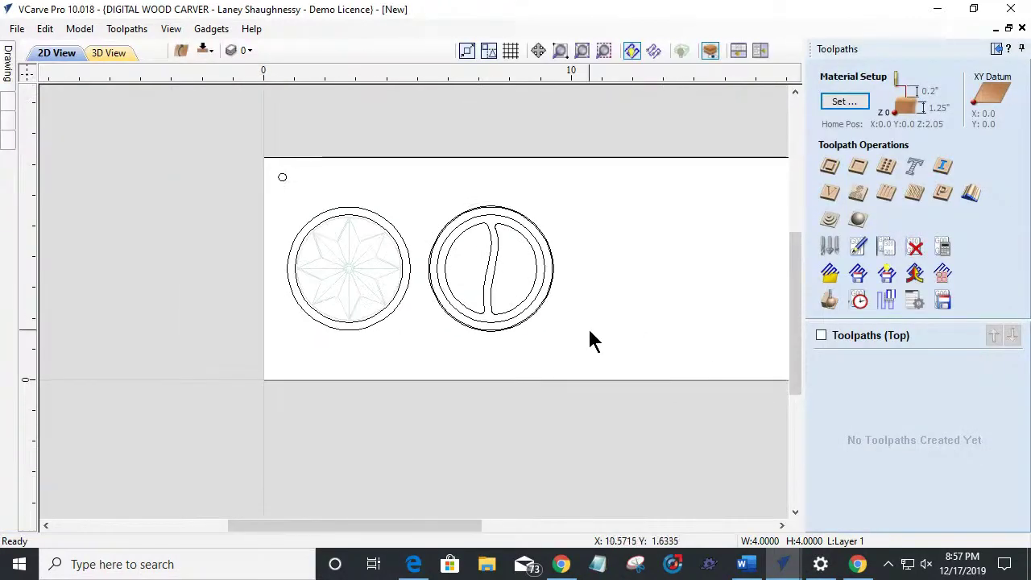
pyautogui.scroll(-3, 583, 333)
pyautogui.scroll(3, 576, 345)
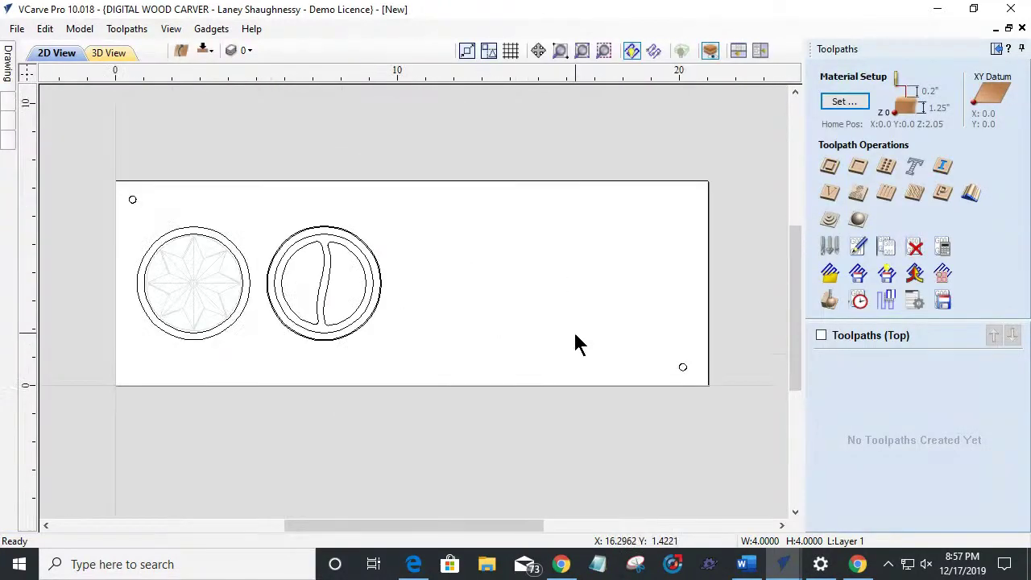
pyautogui.keyDown('shift'); pyautogui.click(682, 367); pyautogui.keyUp('shift')
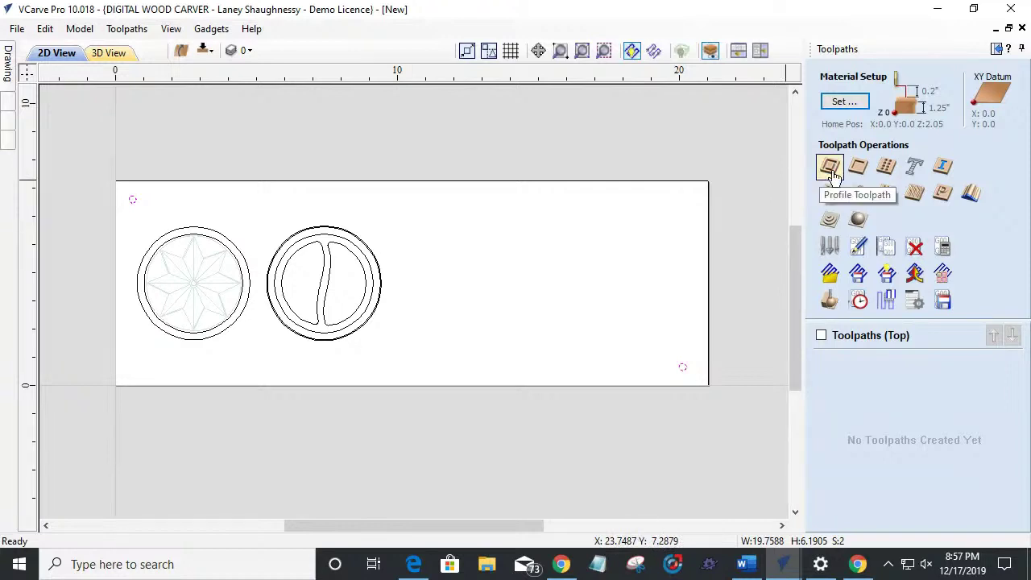
pyautogui.click(886, 168)
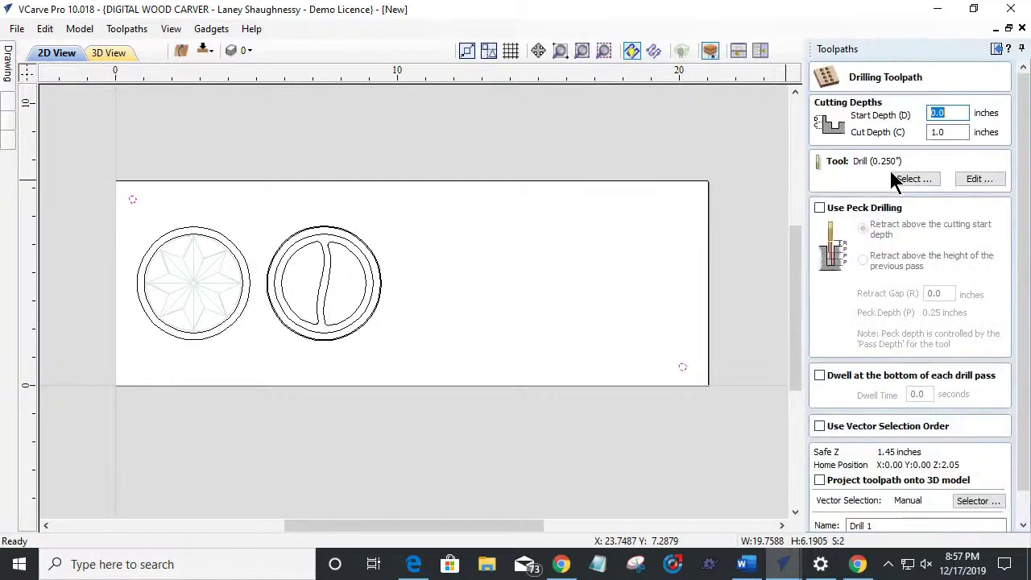
pyautogui.press('Tab')
pyautogui.write('.37')
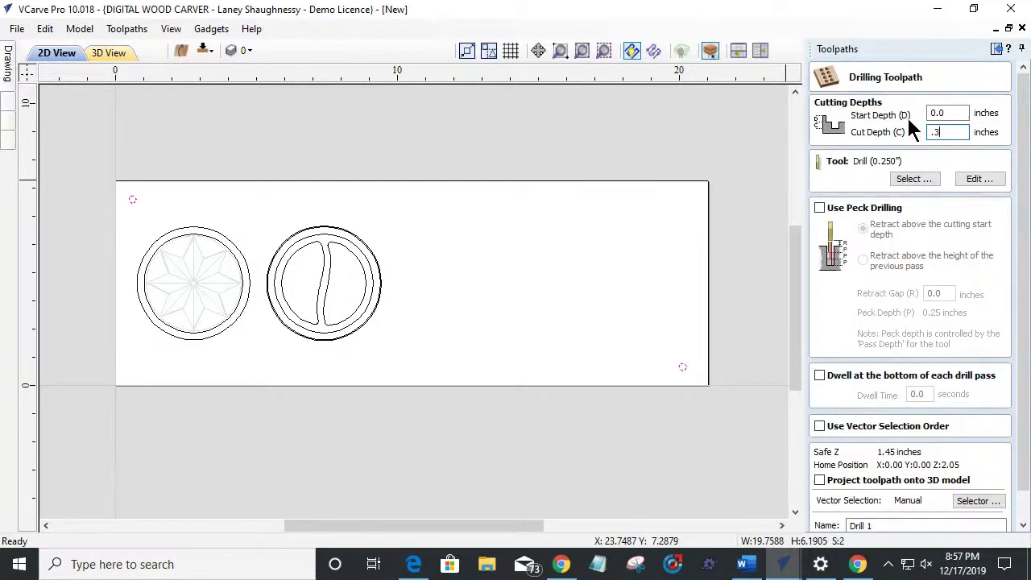
pyautogui.write('5')
# Step: Assign the End Mill (0.25 inches) to the drilling toolpath and enable peck drilling
pyautogui.click(912, 179)
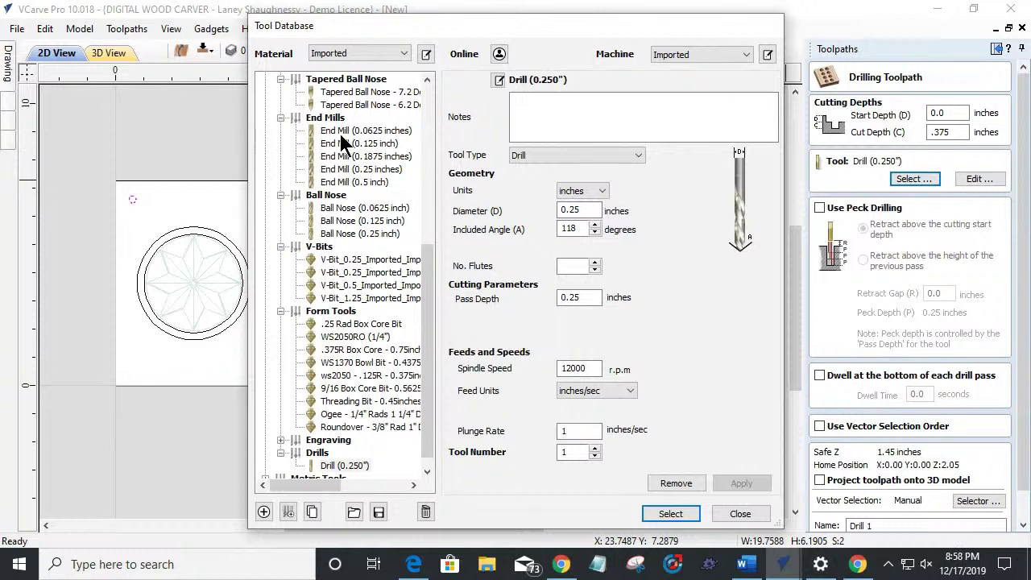
pyautogui.click(347, 168)
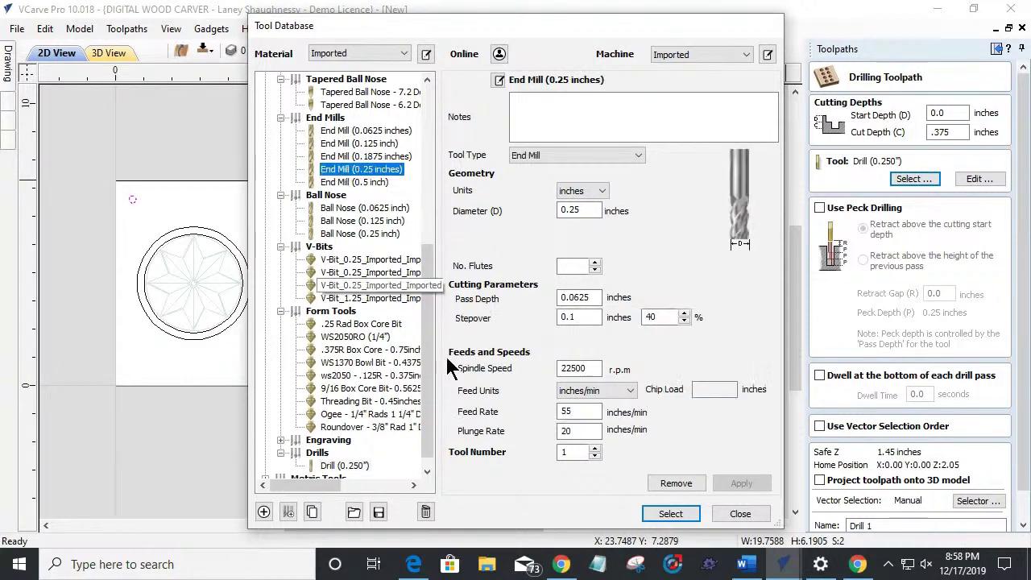
pyautogui.click(685, 517)
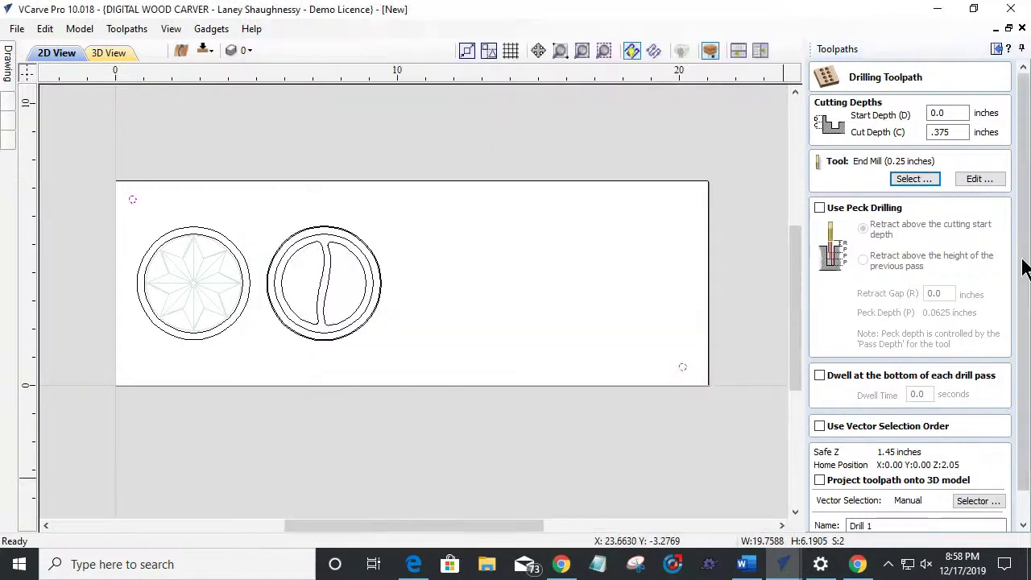
pyautogui.scroll(-1, 1025, 268)
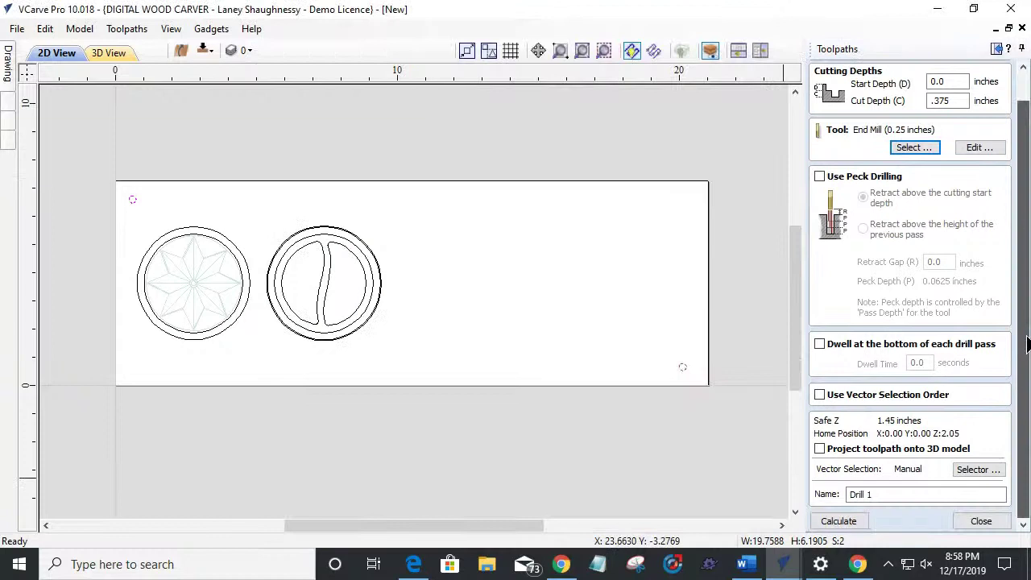
pyautogui.click(819, 176)
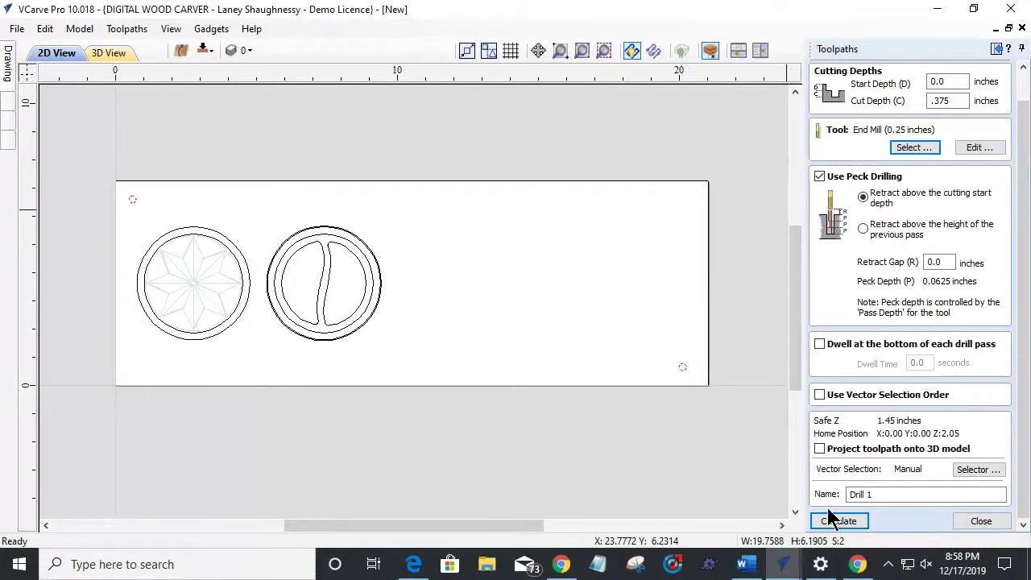
# Step: Name the drilling toolpath Side1_Board_AlignmentHoles_.25EM and calculate it
pyautogui.click(858, 521)
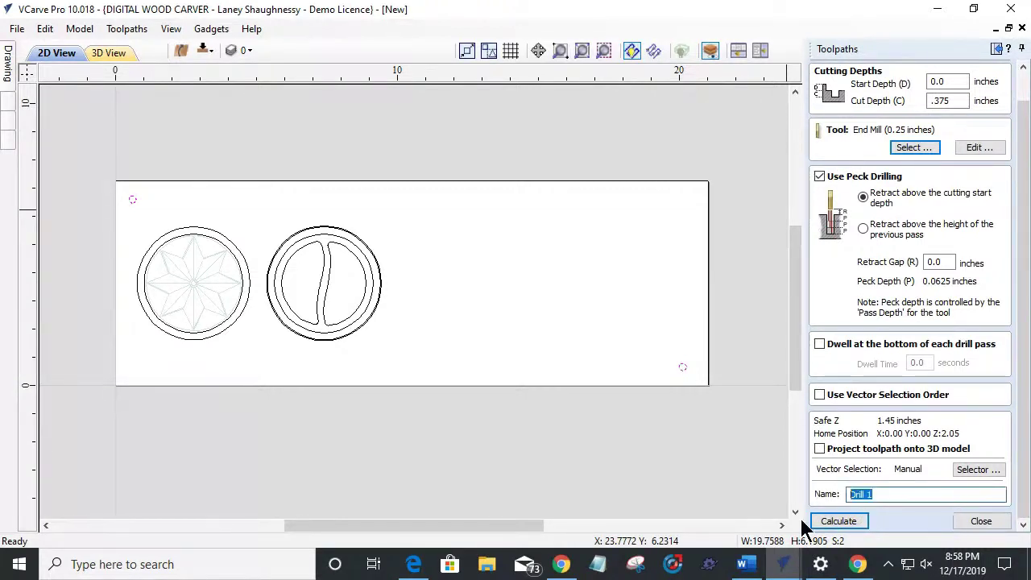
pyautogui.write('Side')
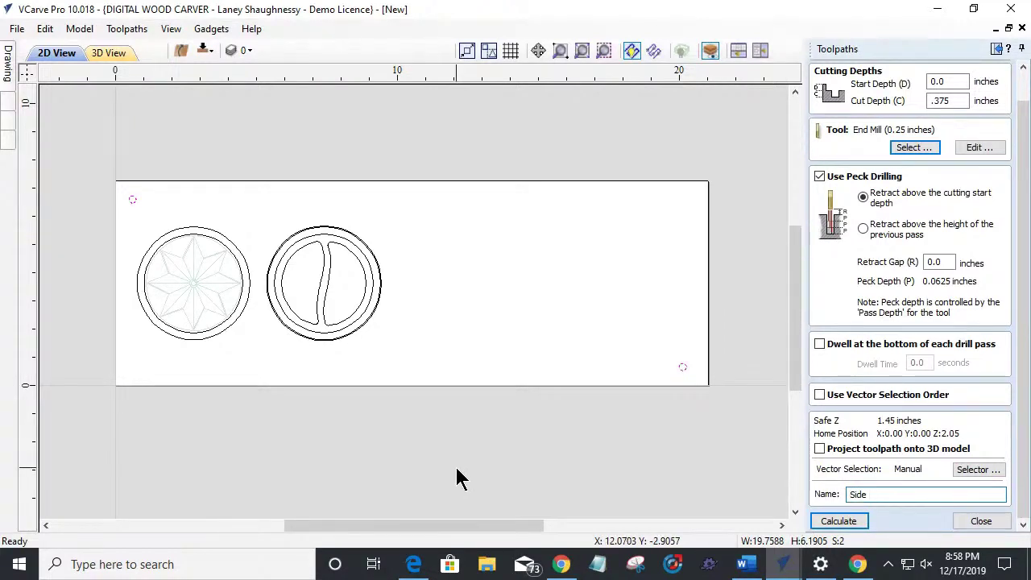
pyautogui.write('1_Board_Ali')
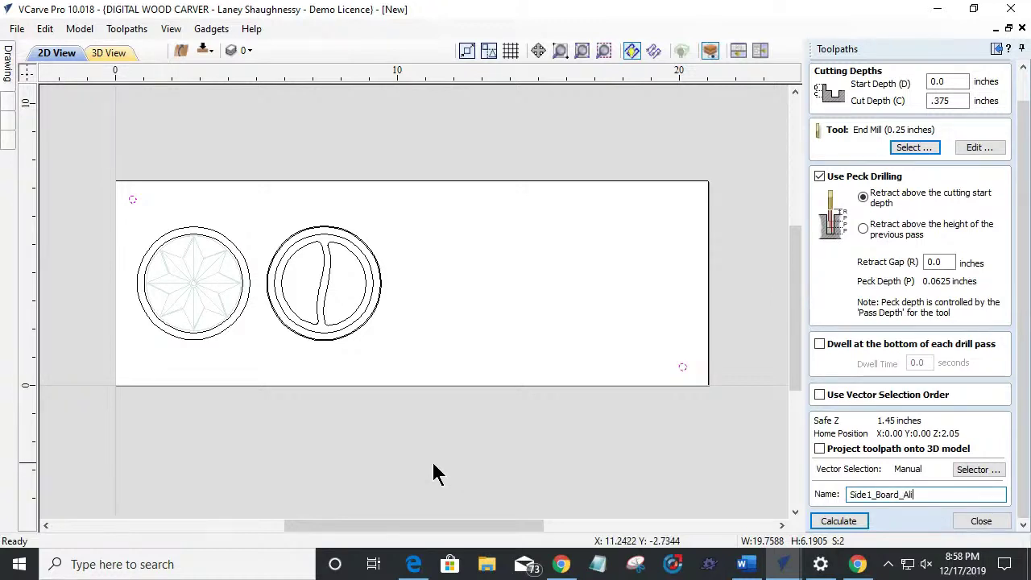
pyautogui.write('gnment')
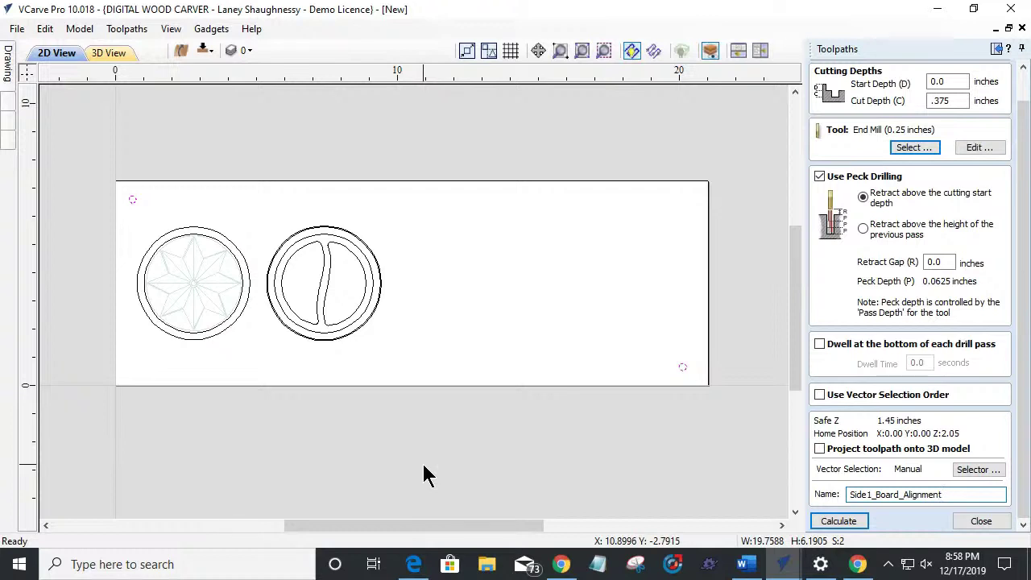
pyautogui.write('Holes_.25EM')
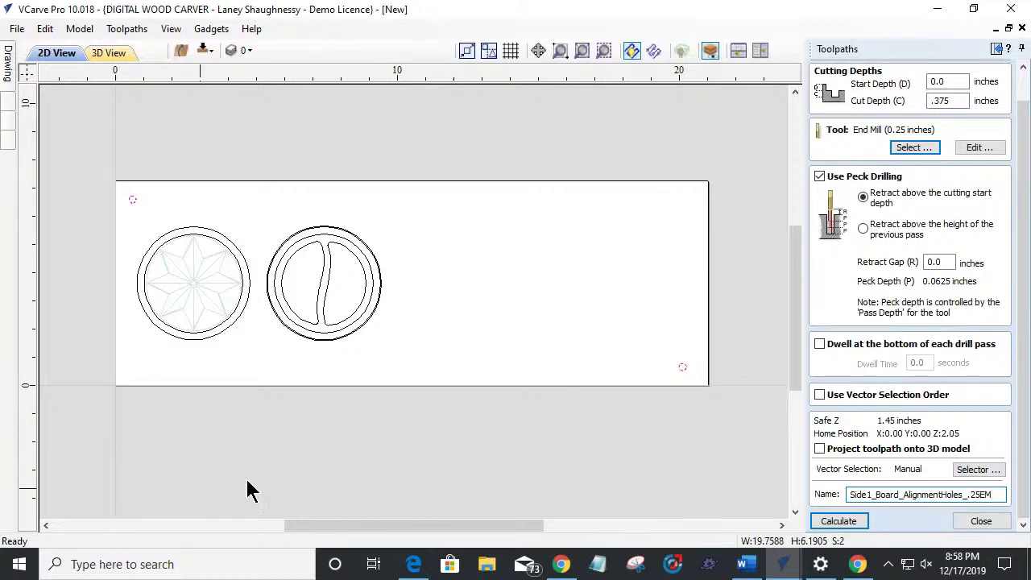
pyautogui.click(839, 522)
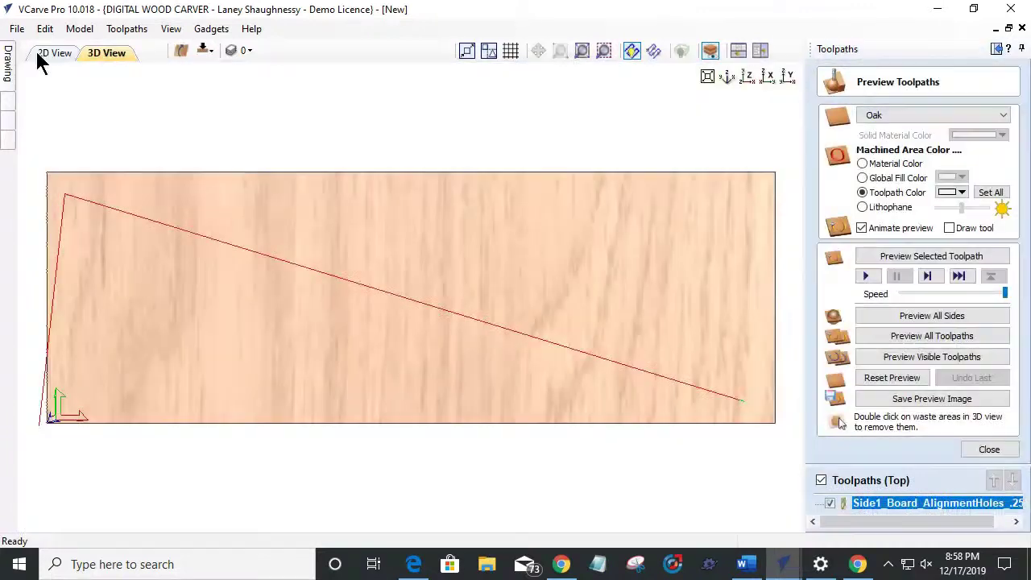
# Step: Set up a pocket toolpath on the two half-circle shapes beside the S-curve divider with a cut depth of .5 inches
pyautogui.click(47, 53)
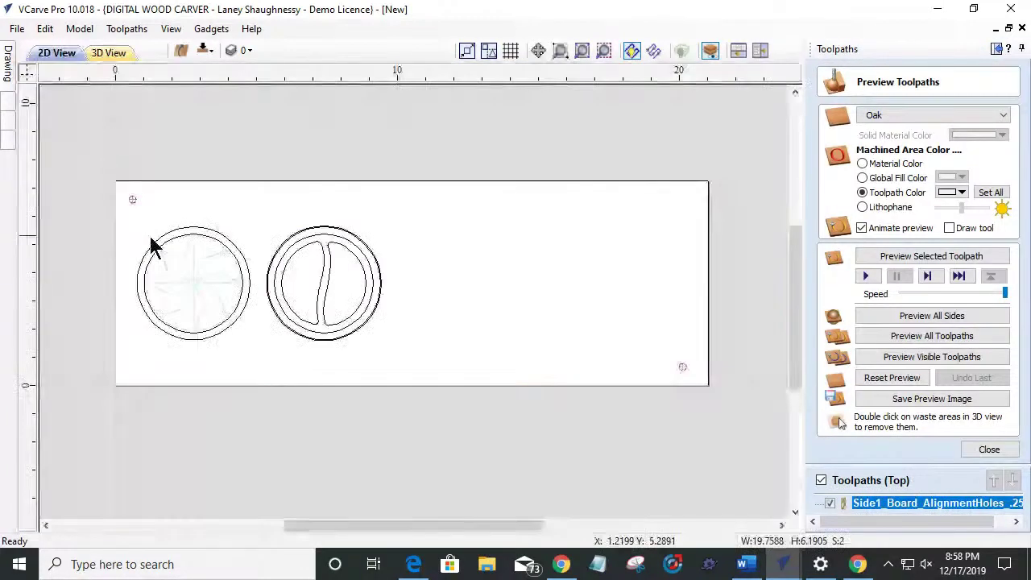
pyautogui.click(283, 284)
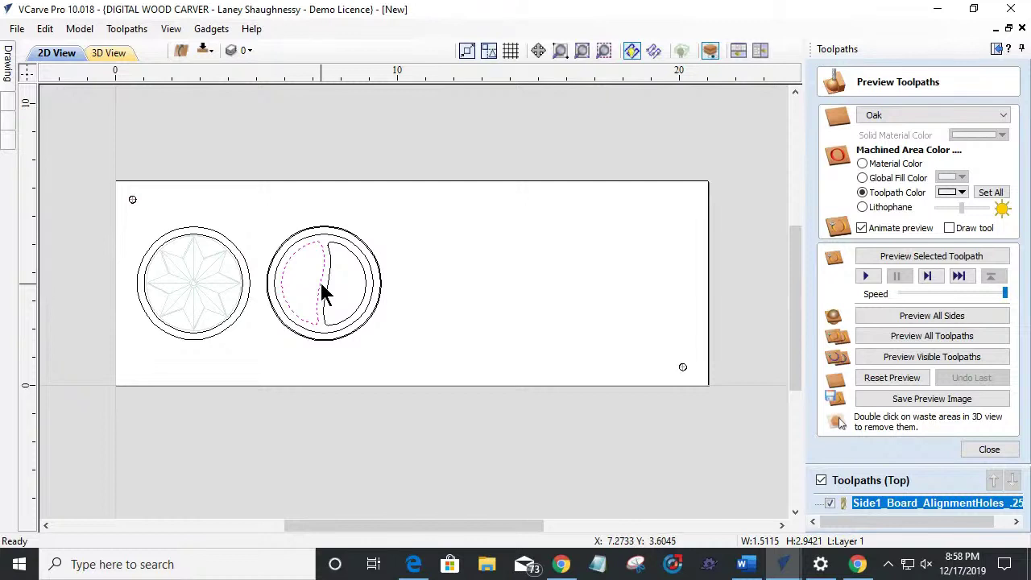
pyautogui.keyDown('shift'); pyautogui.click(329, 292); pyautogui.keyUp('shift')
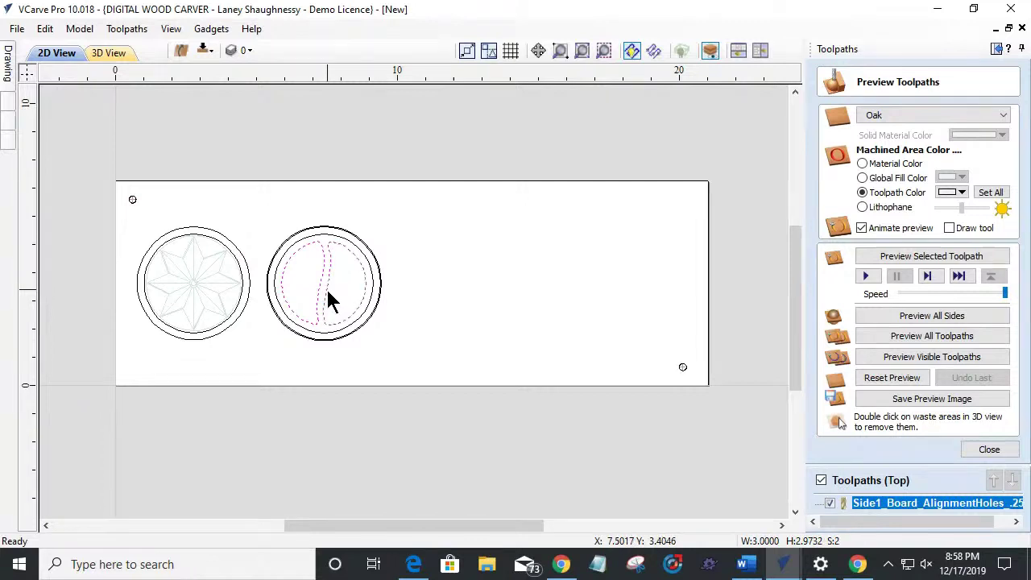
pyautogui.click(987, 451)
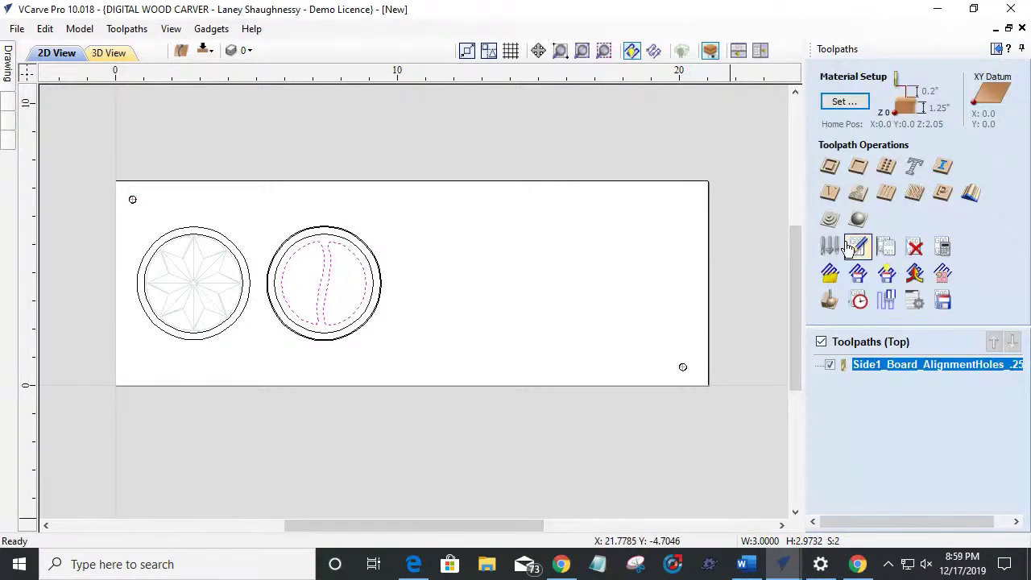
pyautogui.click(858, 166)
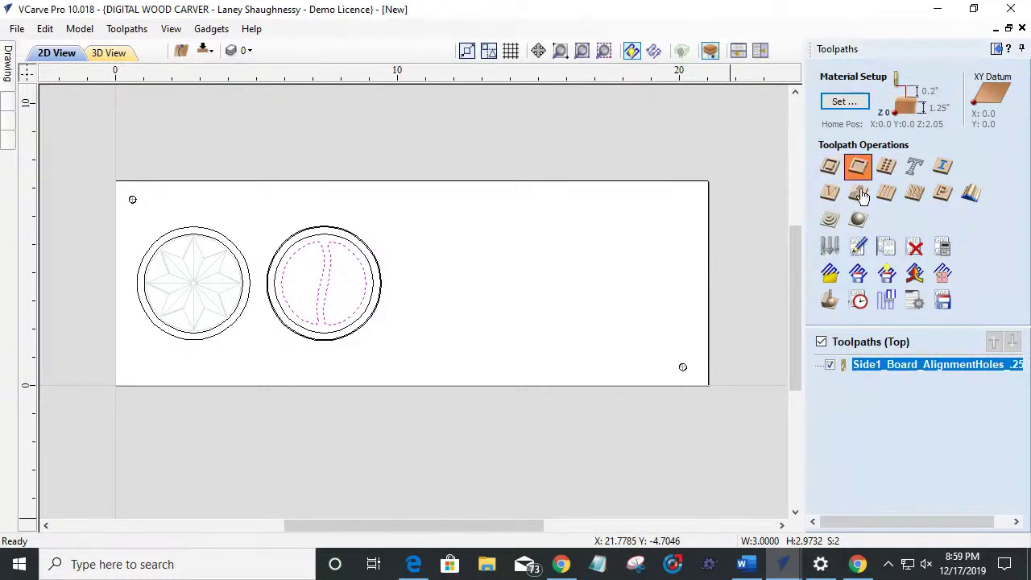
pyautogui.click(946, 133)
pyautogui.doubleClick(936, 133)
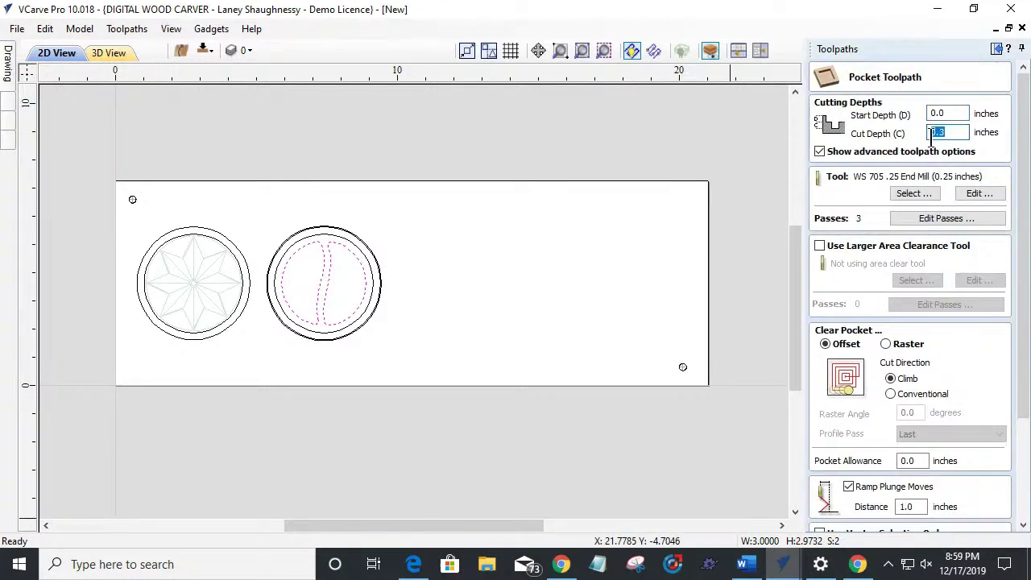
pyautogui.write('.5')
# Step: Name the pocket toolpath Side1_Base_Inside_Pockets_.25EM and calculate it
pyautogui.moveTo(1021, 345); pyautogui.dragTo(1024, 444)
pyautogui.moveTo(898, 493); pyautogui.dragTo(745, 504)
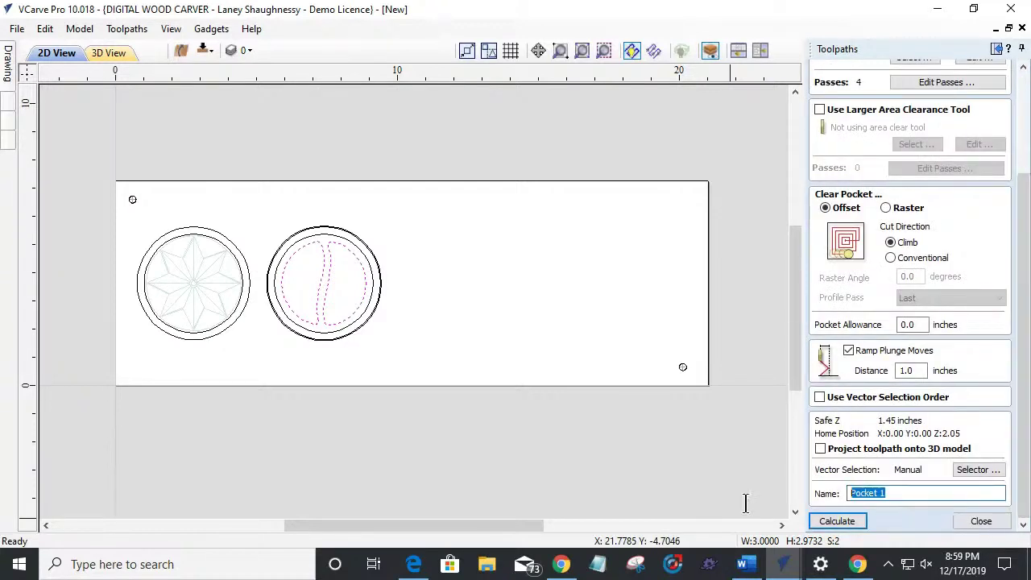
pyautogui.write('Si')
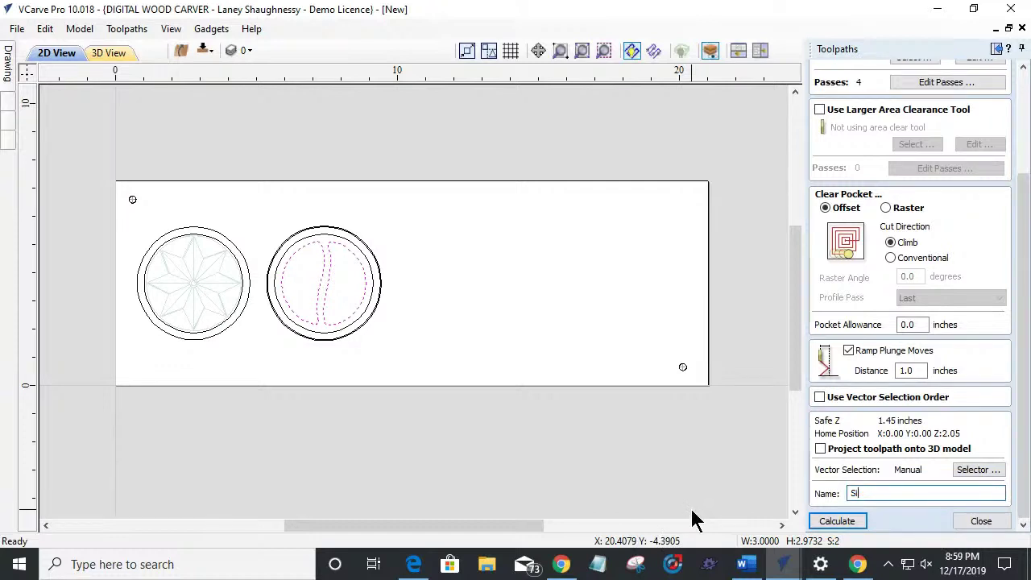
pyautogui.write('d')
pyautogui.press('BackSpace')
pyautogui.write('de1_Base_Insi')
pyautogui.write('Pockets_.25EM')
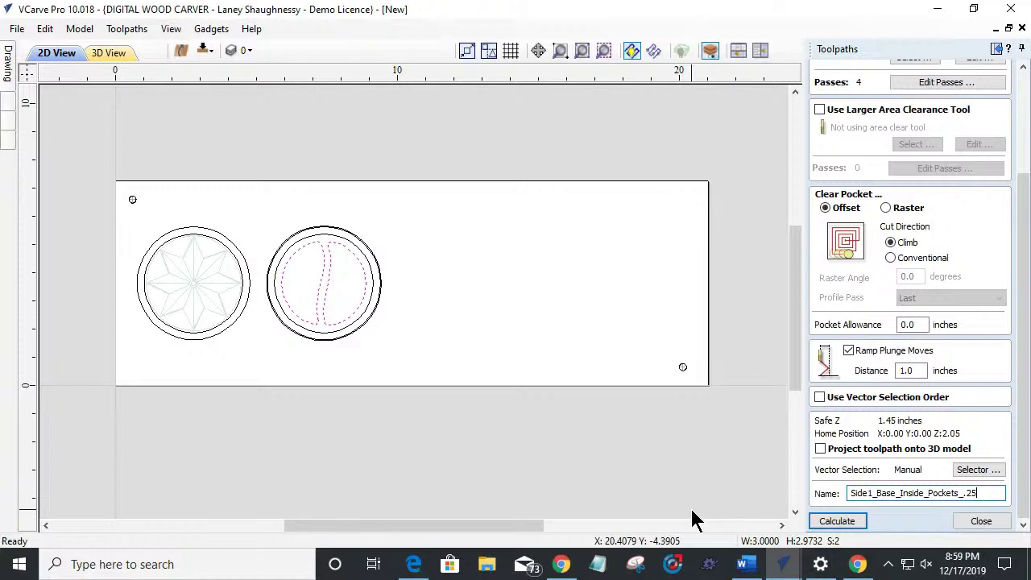
pyautogui.click(835, 522)
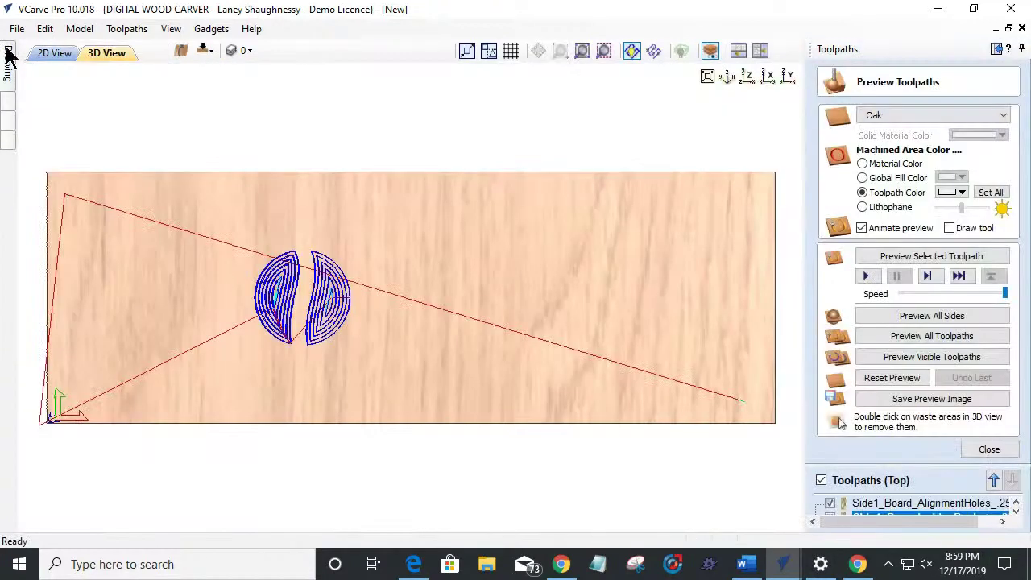
# Step: Return to the 2D view and hide all calculated toolpaths from the drawing
pyautogui.click(53, 53)
pyautogui.scroll(2, 246, 266)
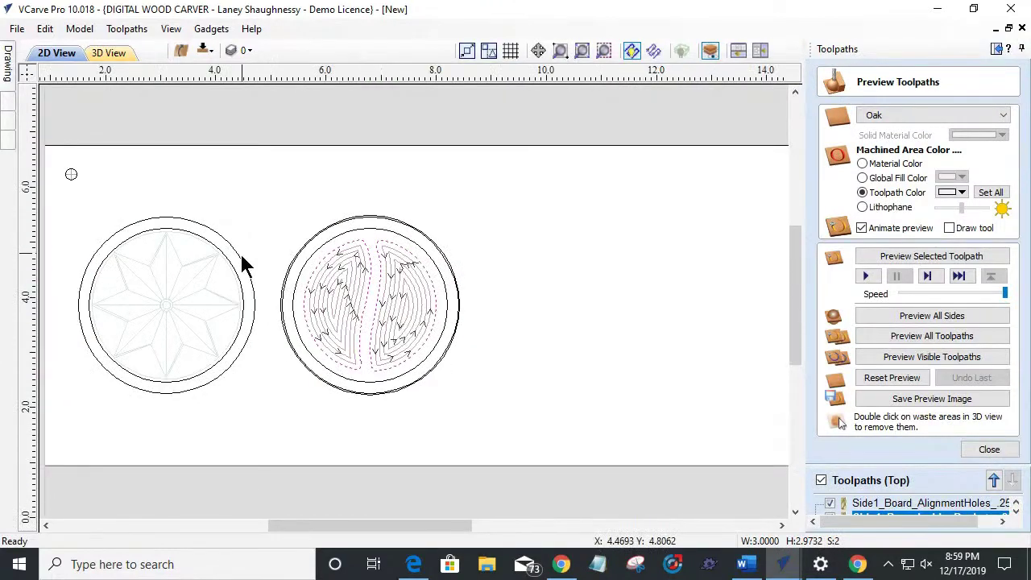
pyautogui.scroll(3, 253, 272)
pyautogui.click(821, 480)
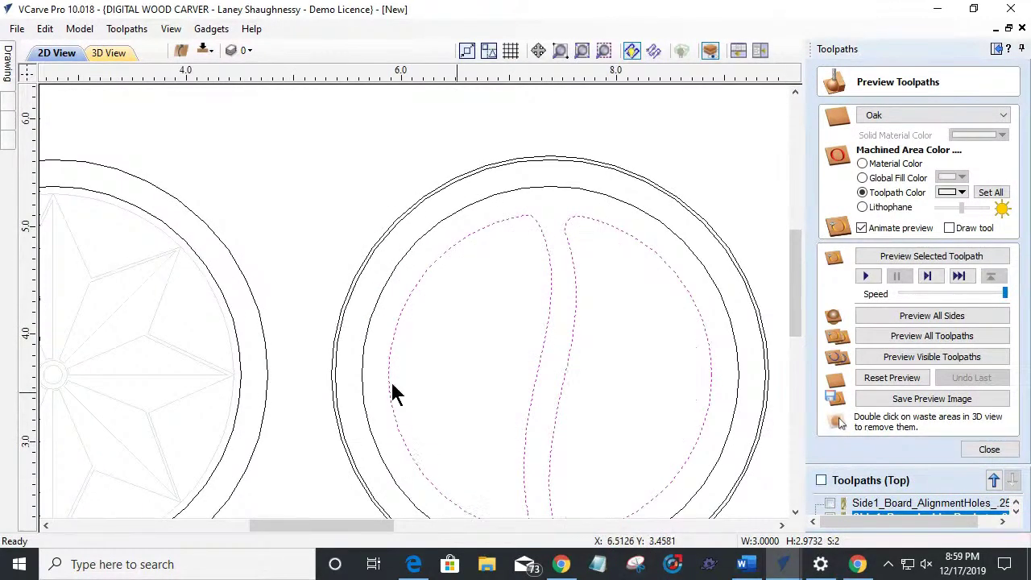
# Step: Select the 3.5-inch inner circle and the outermost circle of the base, and start a pocket toolpath on them
pyautogui.scroll(-2, 371, 339)
pyautogui.scroll(3, 371, 338)
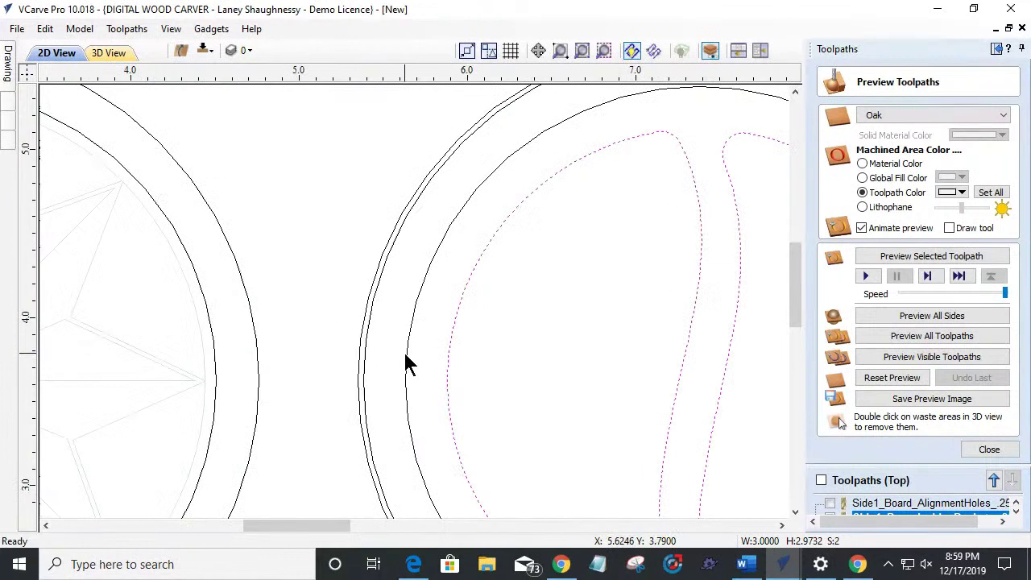
pyautogui.click(407, 362)
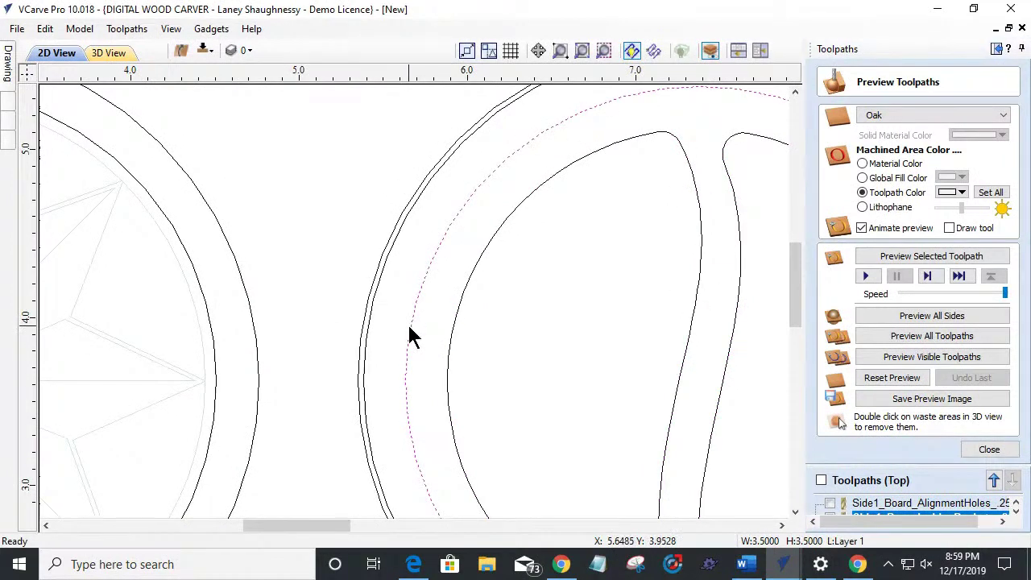
pyautogui.keyDown('shift'); pyautogui.click(364, 322); pyautogui.keyUp('shift')
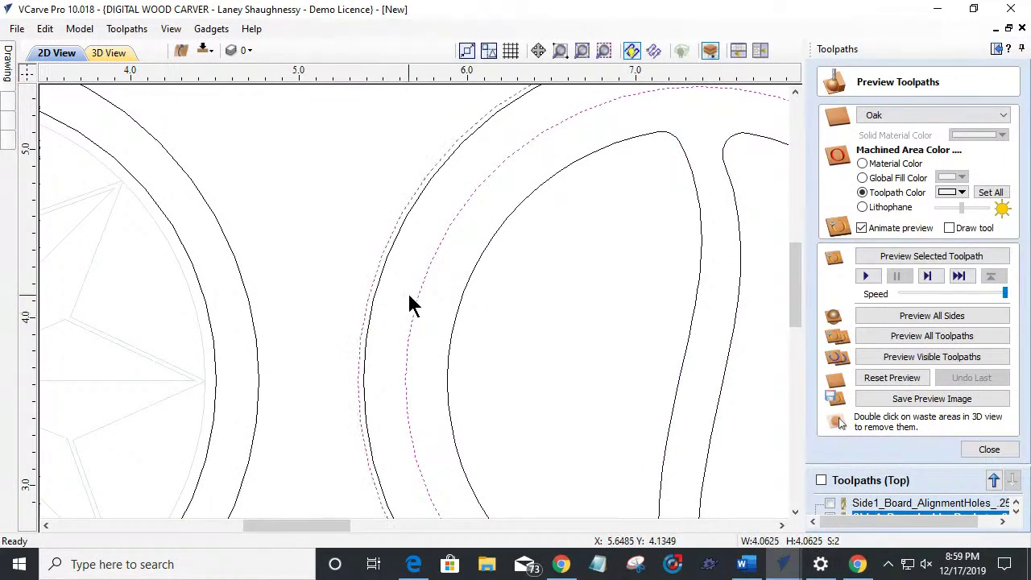
pyautogui.scroll(-2, 410, 305)
pyautogui.click(930, 378)
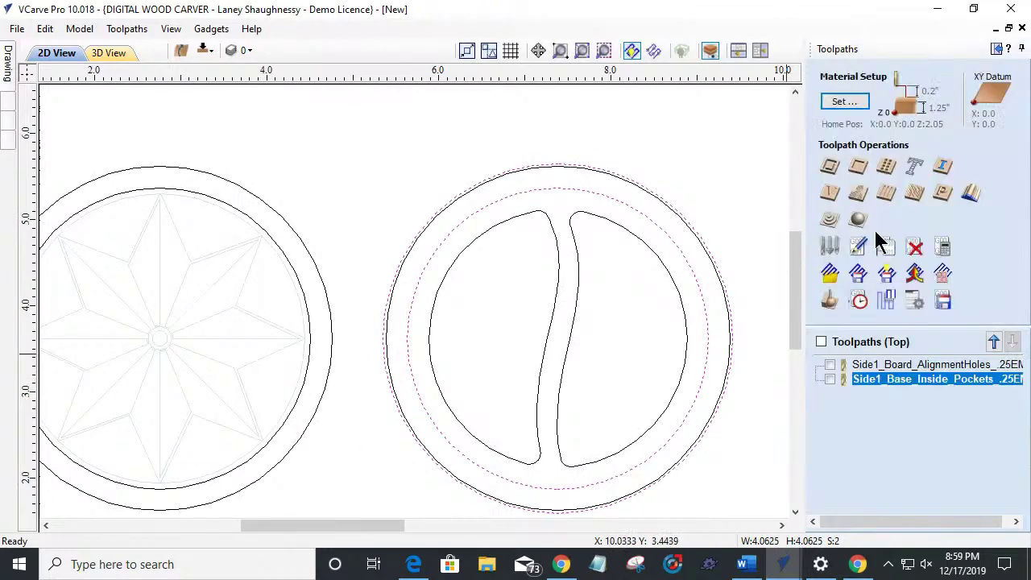
pyautogui.click(858, 167)
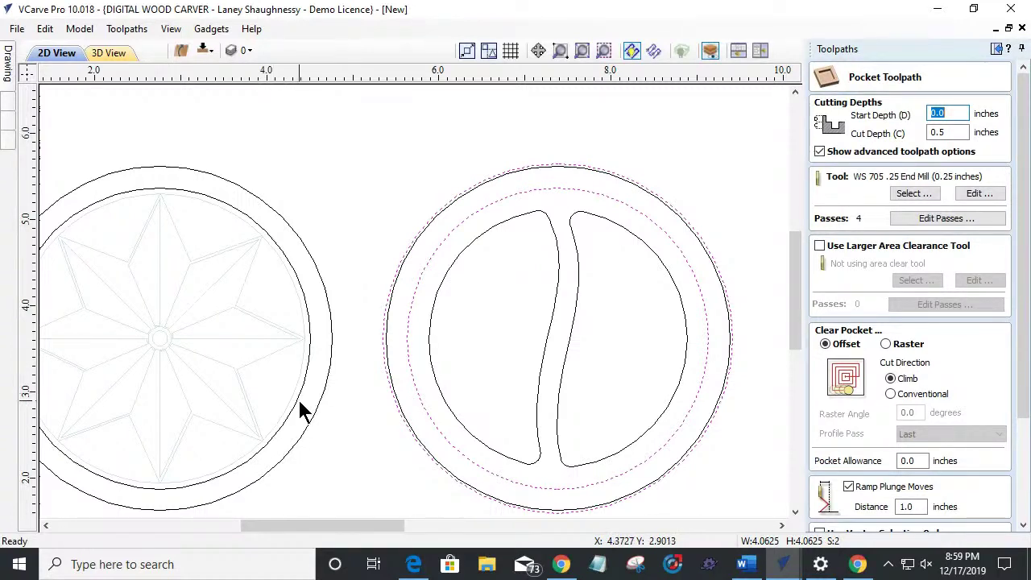
# Step: Examine the lid's star design and circles alongside the base's selected ring in the board layout
pyautogui.scroll(-3, 179, 391)
pyautogui.scroll(6, 179, 392)
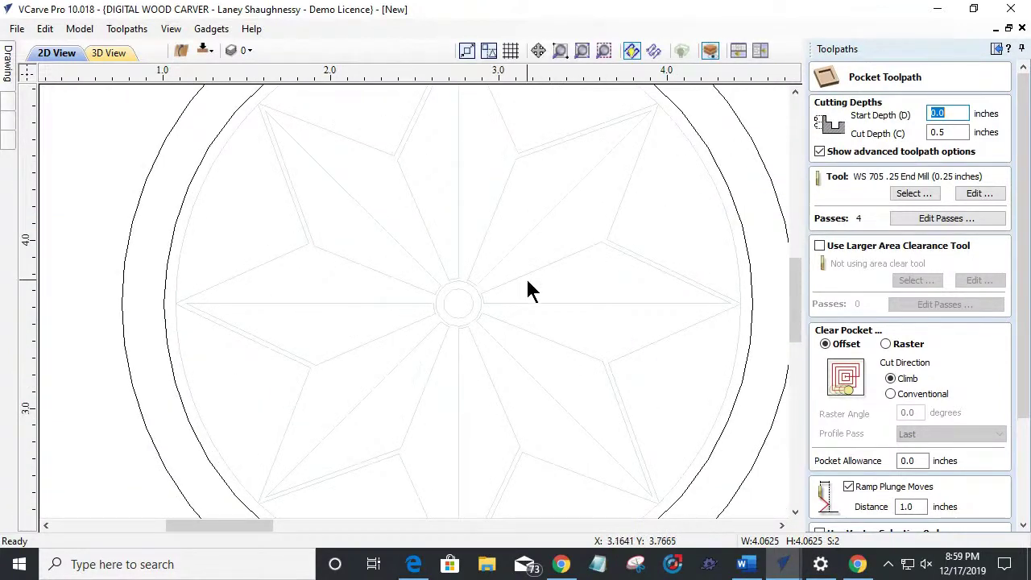
pyautogui.scroll(-4, 453, 294)
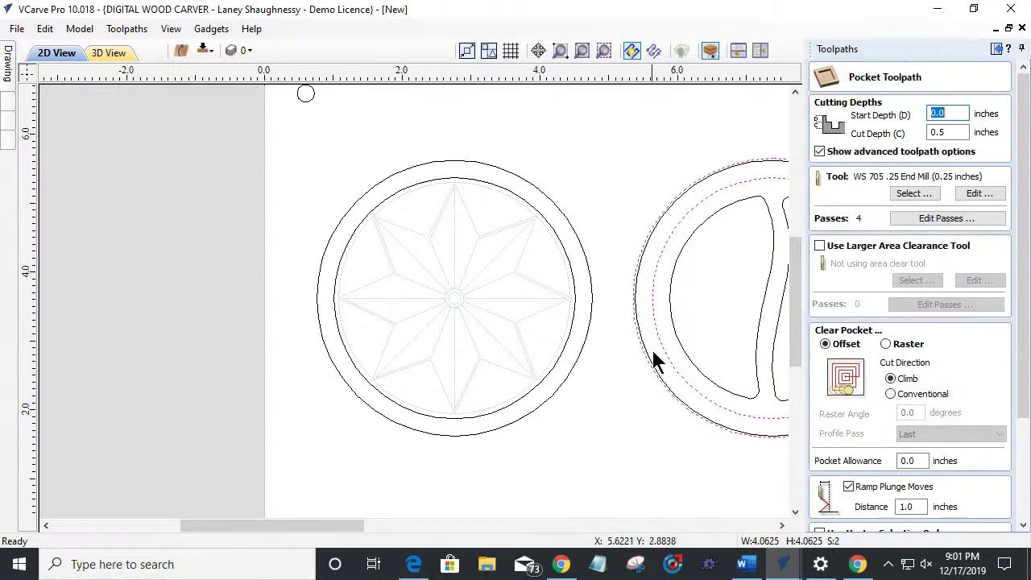
pyautogui.scroll(-5, 580, 417)
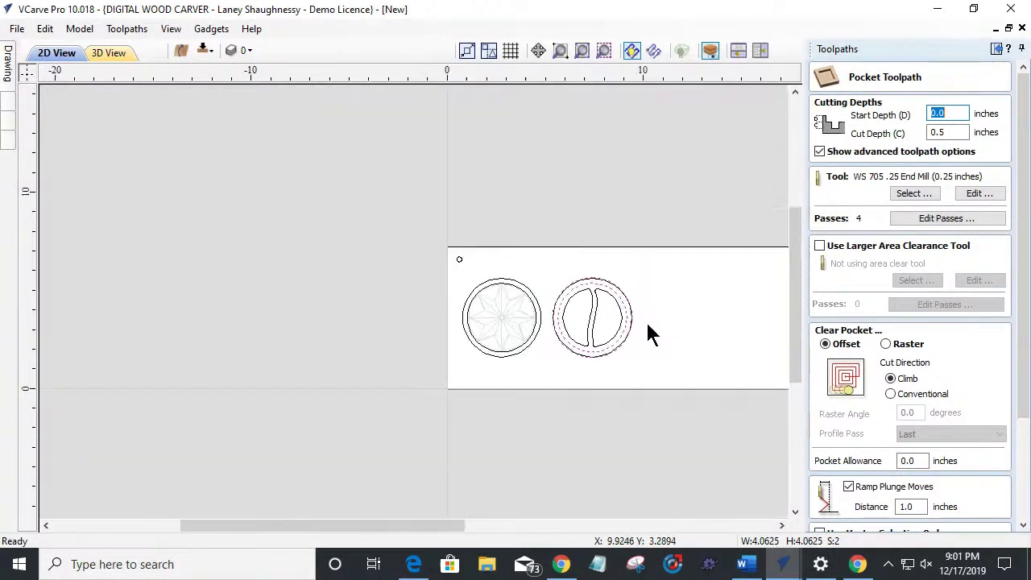
pyautogui.scroll(3, 699, 330)
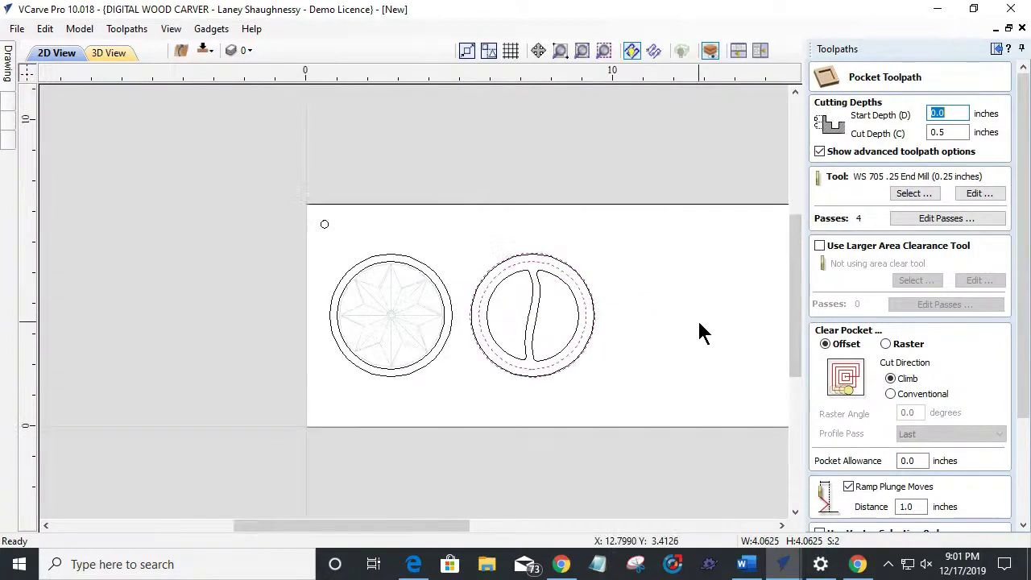
pyautogui.scroll(1, 699, 330)
pyautogui.scroll(-5, 700, 330)
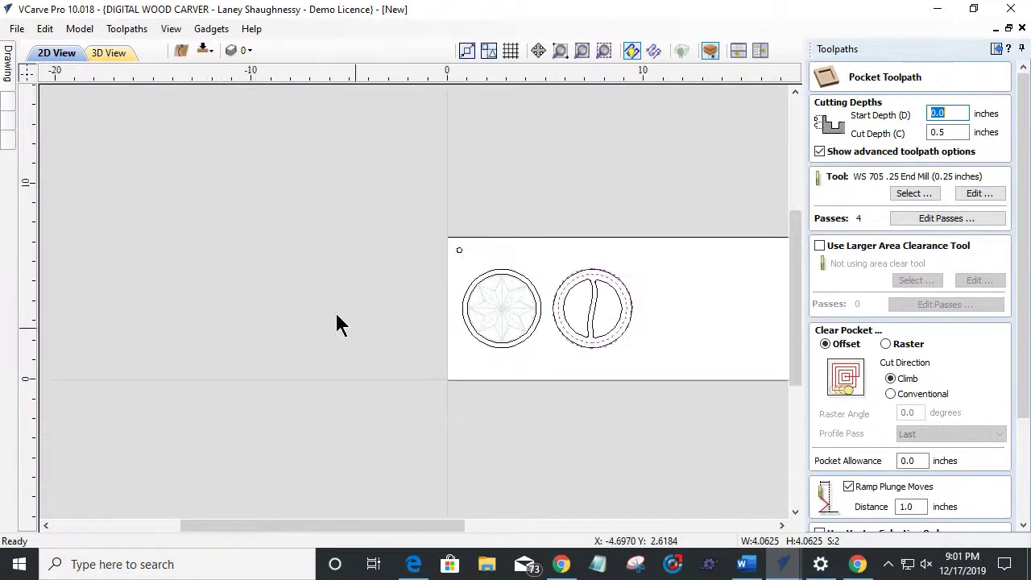
pyautogui.scroll(3, 314, 240)
pyautogui.scroll(-1, 655, 294)
pyautogui.scroll(3, 616, 378)
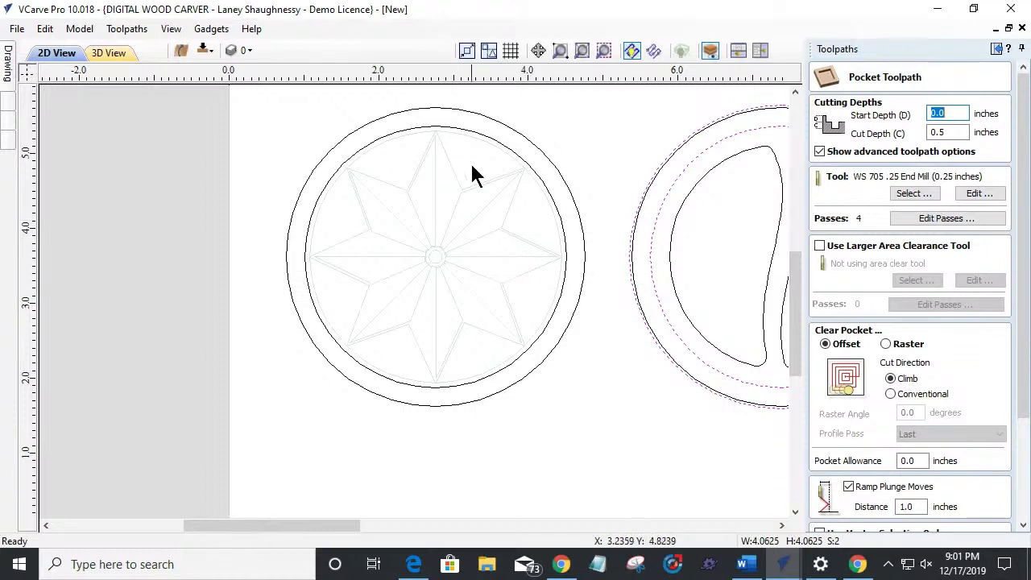
# Step: Set the base ring pocket's cut depth to 0.3 inches and calculate the toolpath
pyautogui.click(959, 134)
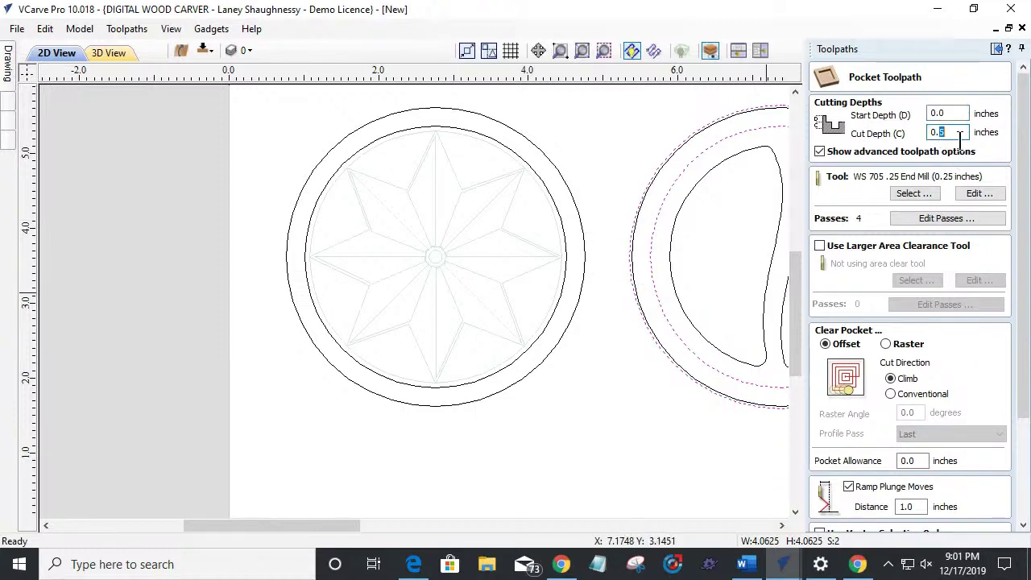
pyautogui.write('.3')
pyautogui.press('BackSpace')
pyautogui.press('BackSpace')
pyautogui.write('3')
pyautogui.scroll(-3, 1021, 232)
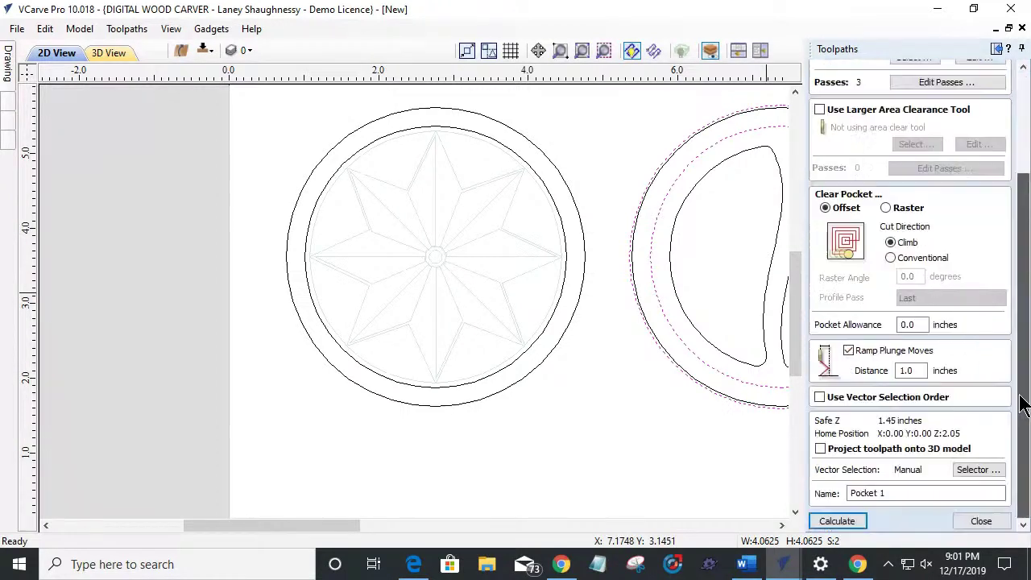
pyautogui.click(837, 522)
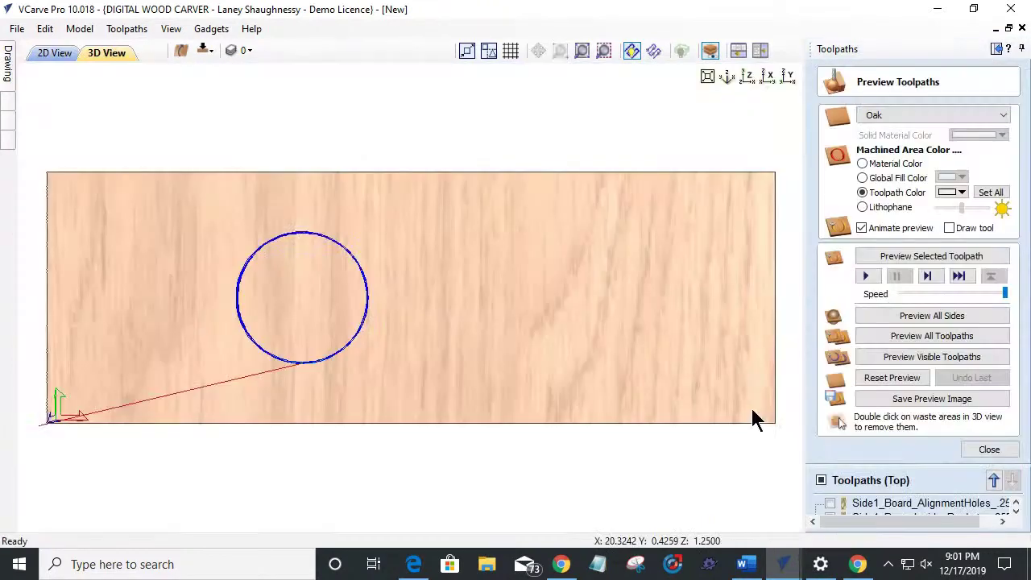
# Step: In the 2D view, select the inner circle around the lid's star and hide all calculated toolpaths
pyautogui.click(48, 53)
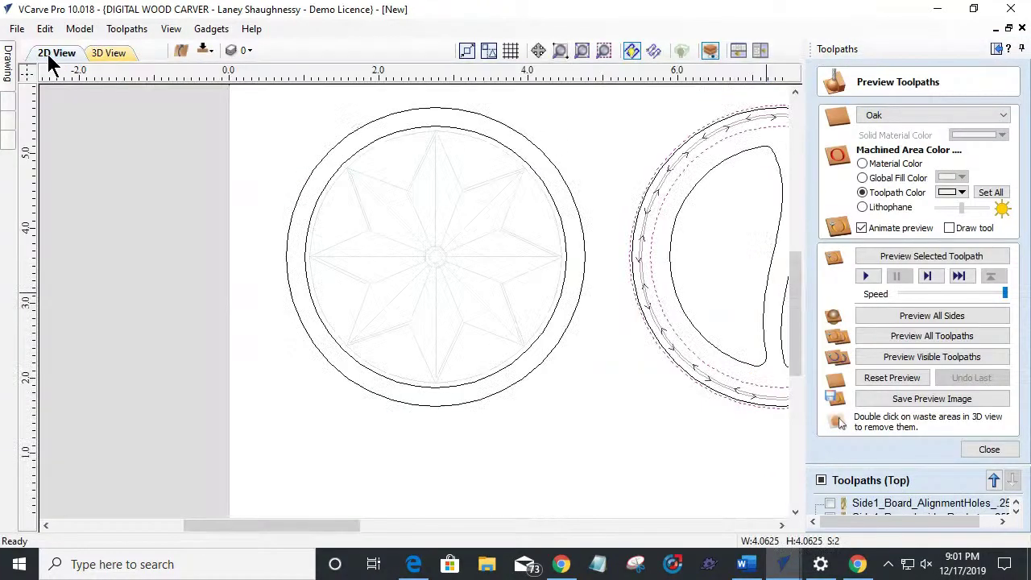
pyautogui.click(304, 252)
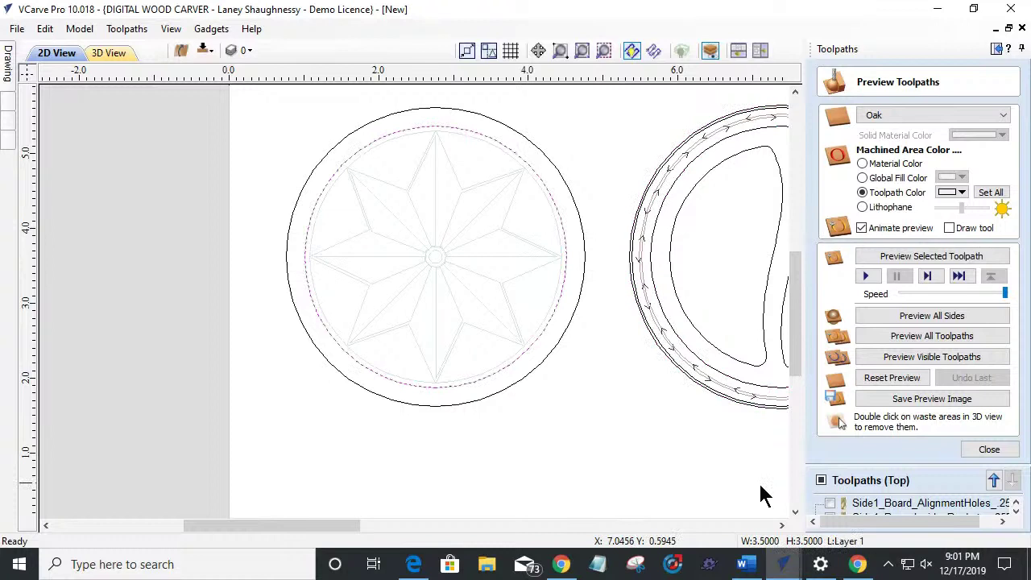
pyautogui.click(821, 482)
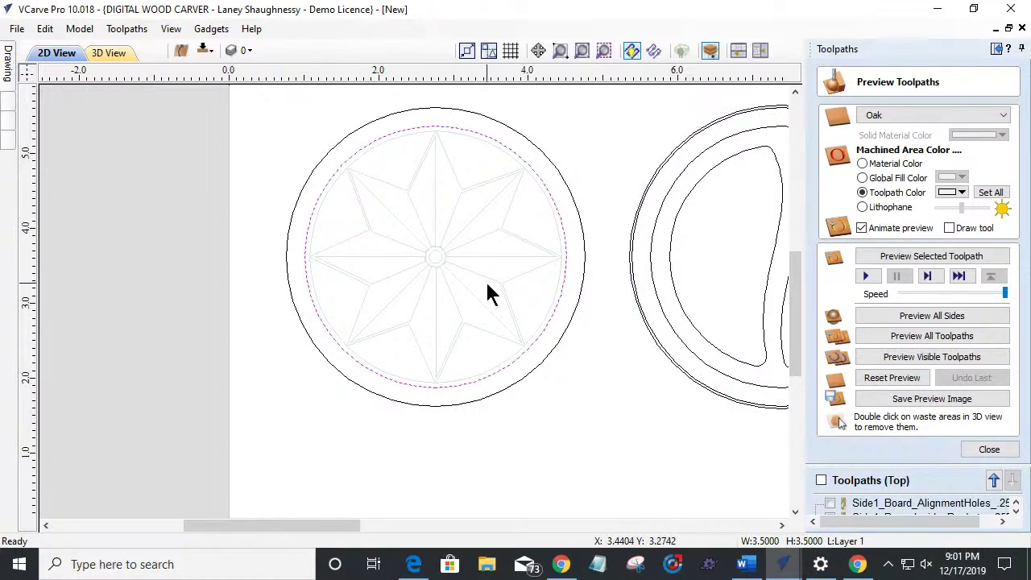
# Step: Set up a pocket toolpath on the lid's inner circle with a cut depth of 0.31 inches and a pocket allowance of -.005 inches
pyautogui.click(990, 451)
pyautogui.click(859, 167)
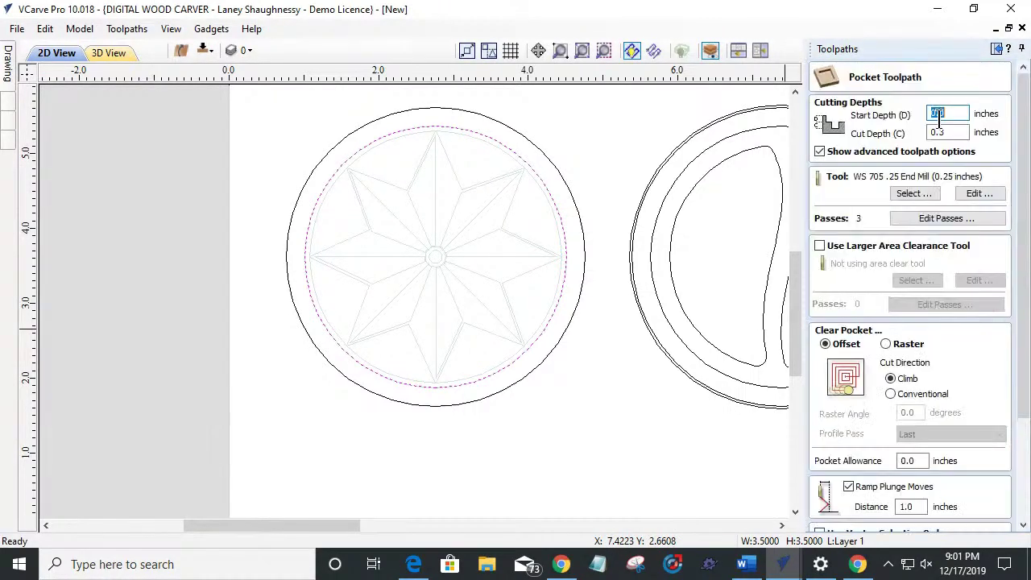
pyautogui.click(944, 133)
pyautogui.write('1')
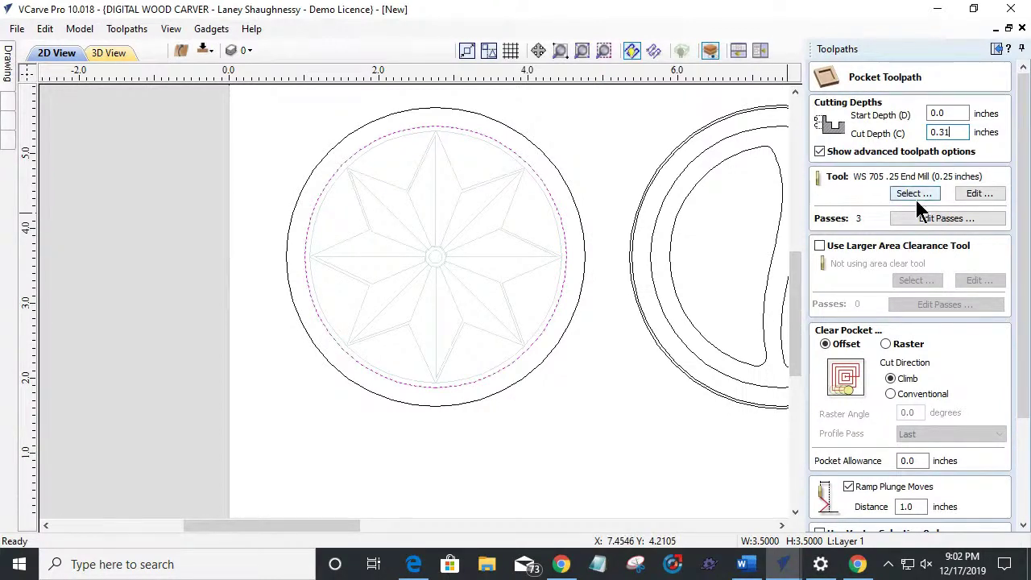
pyautogui.doubleClick(908, 460)
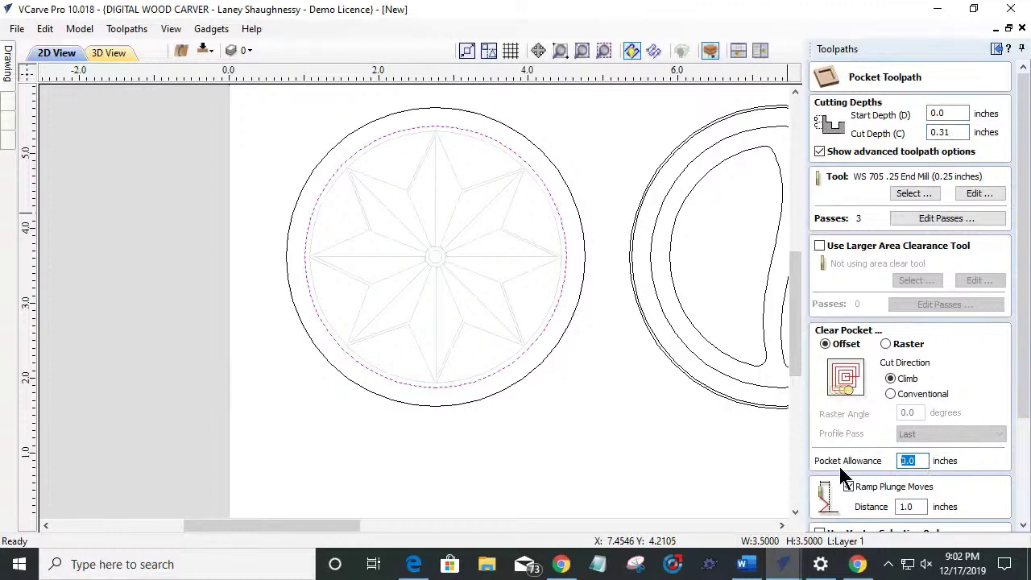
pyautogui.write('-.005')
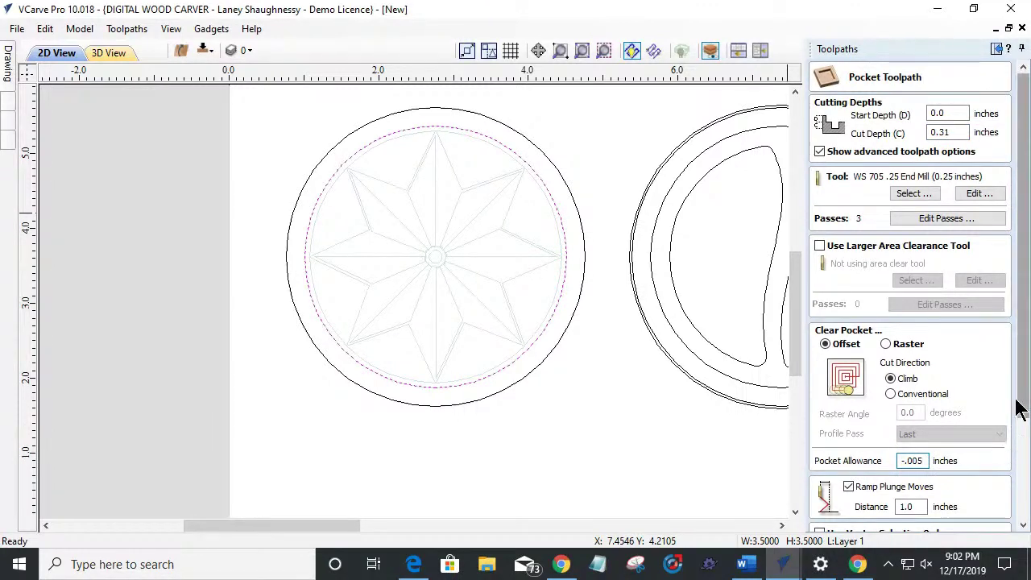
# Step: Turn off ramp plunge moves for the lid pocket toolpath
pyautogui.moveTo(1017, 409); pyautogui.dragTo(1026, 493)
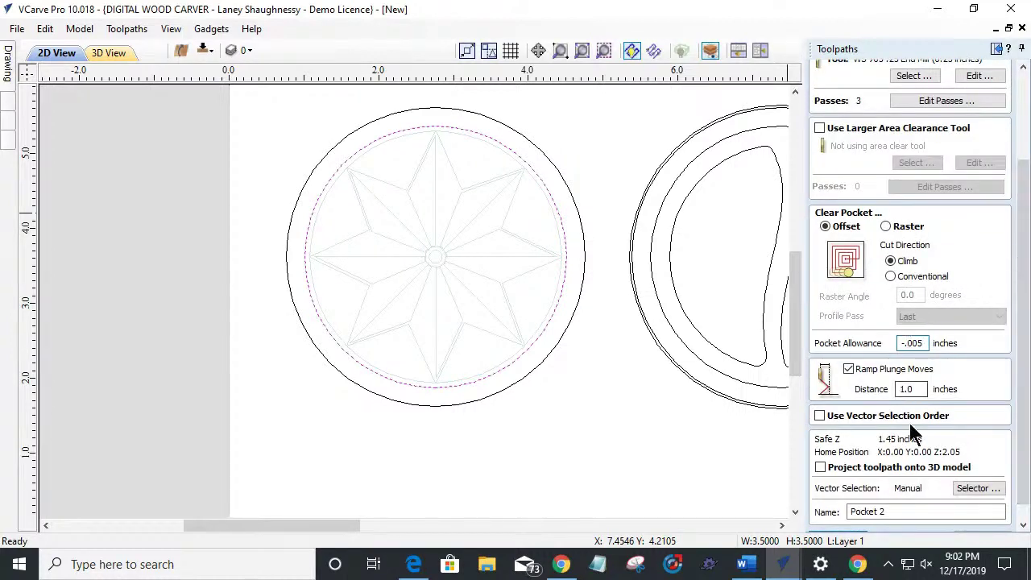
pyautogui.click(1021, 515)
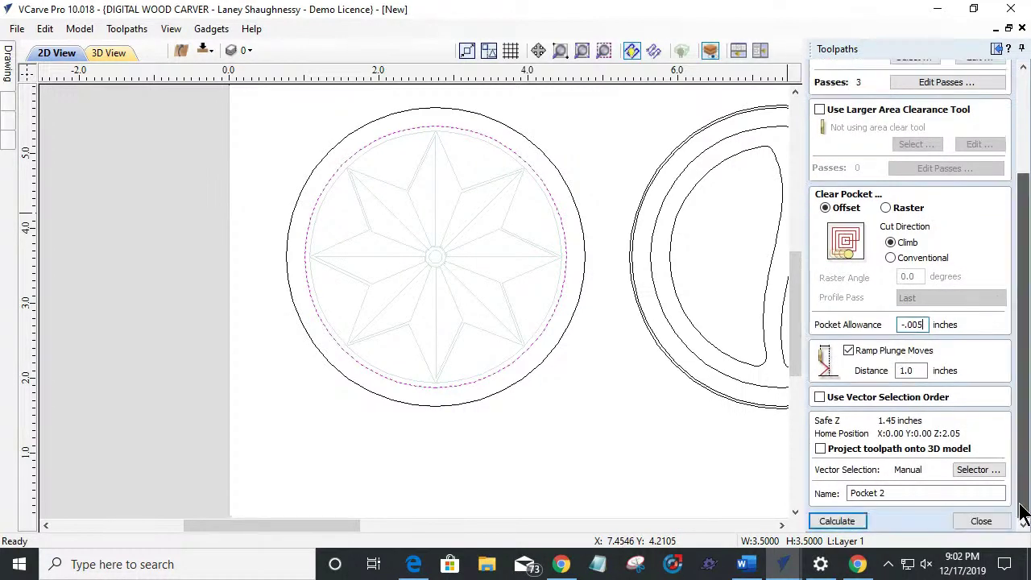
pyautogui.click(847, 349)
pyautogui.click(848, 351)
pyautogui.click(848, 351)
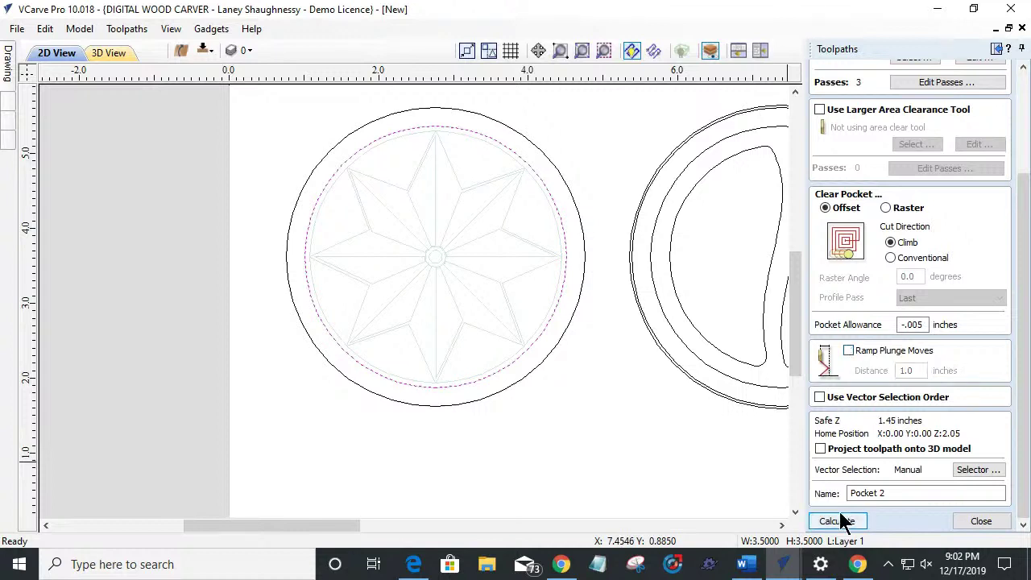
# Step: Name the lid pocket toolpath Side1_InsideLid_Pocket_.25EM and calculate it
pyautogui.moveTo(886, 493); pyautogui.dragTo(785, 510)
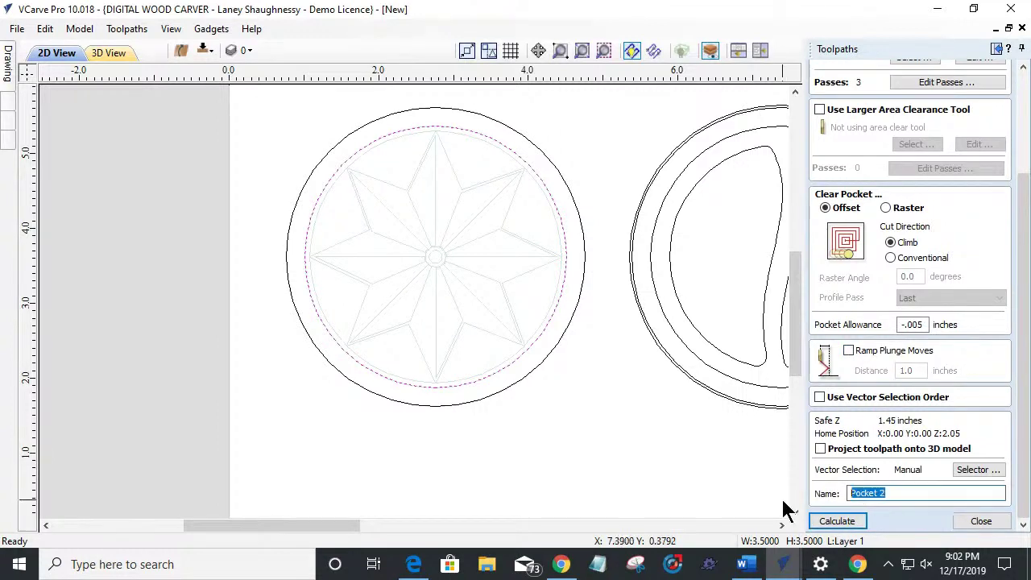
pyautogui.write('S')
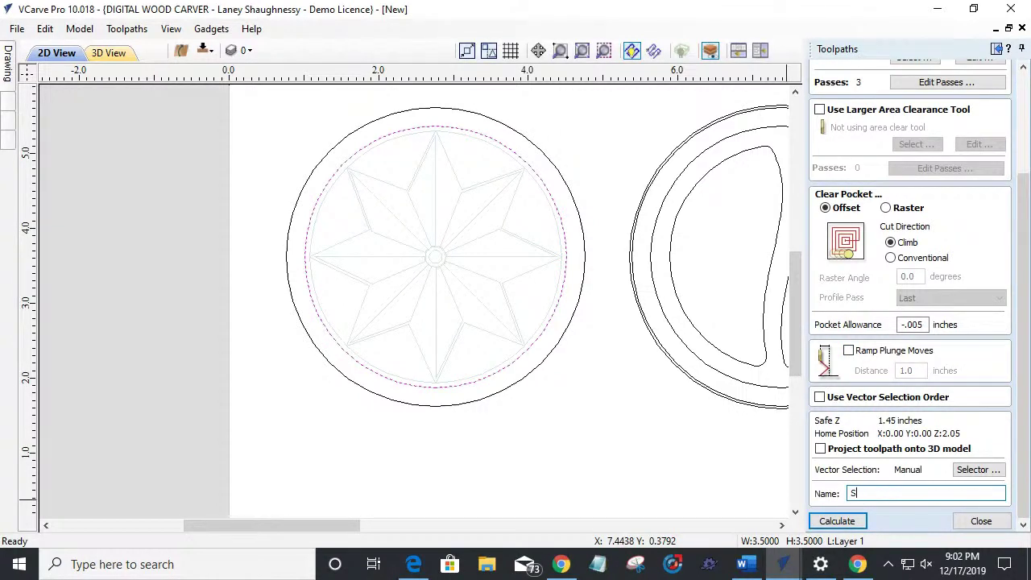
pyautogui.write('ide1_InsidLid_Pocket_.25EM')
pyautogui.click(830, 523)
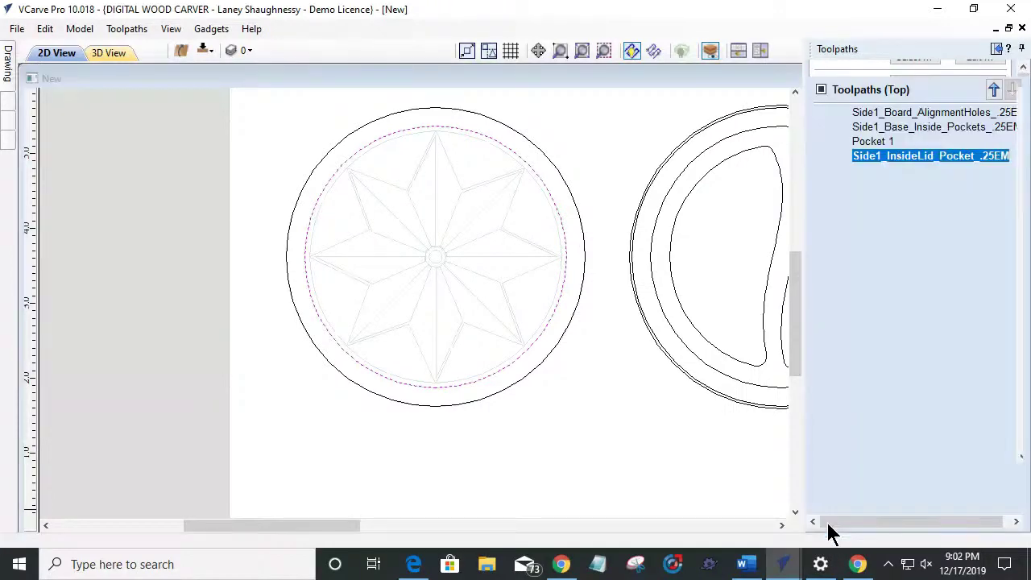
pyautogui.scroll(-2, 870, 506)
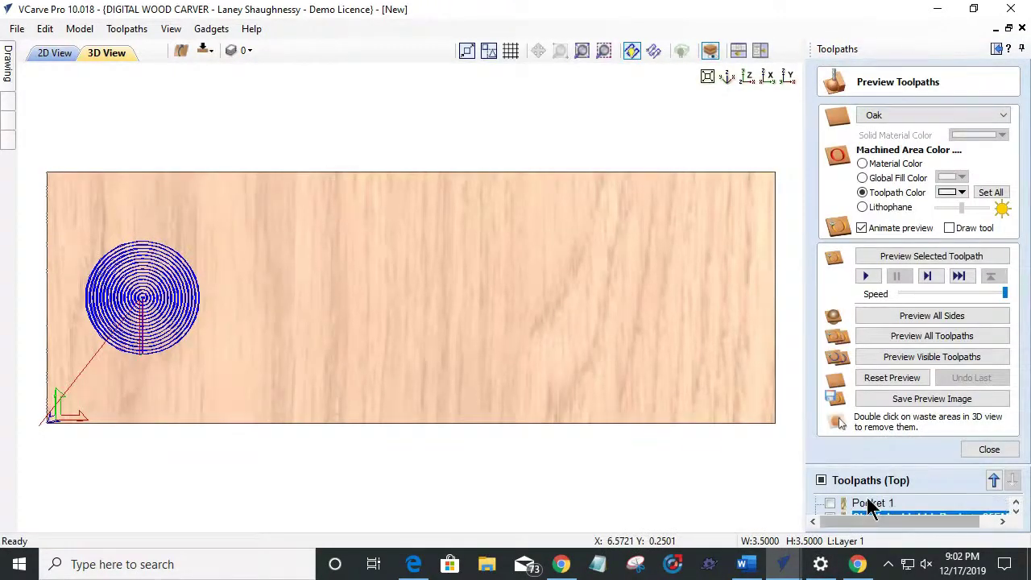
pyautogui.click(870, 506)
pyautogui.rightClick(870, 506)
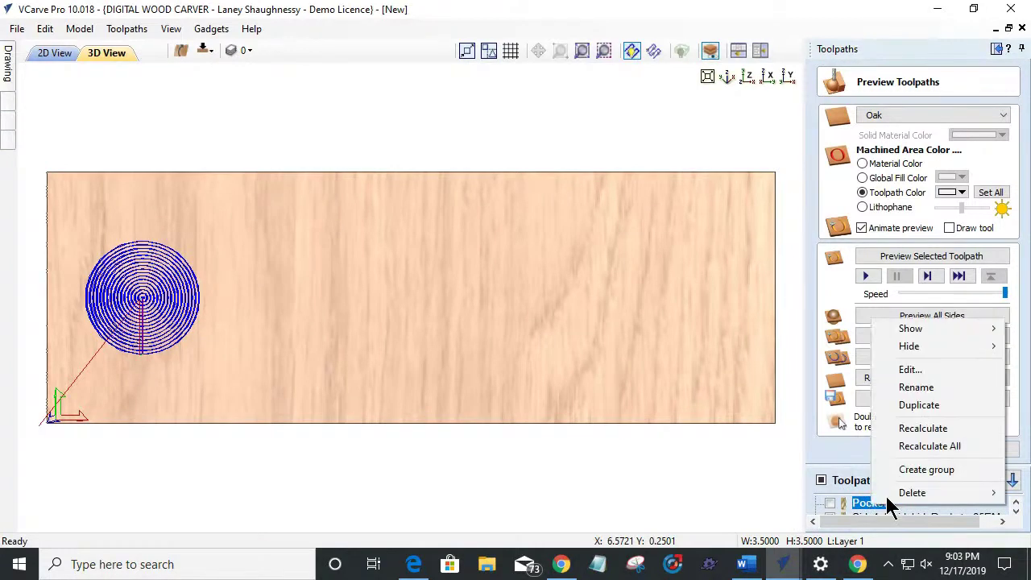
pyautogui.click(892, 388)
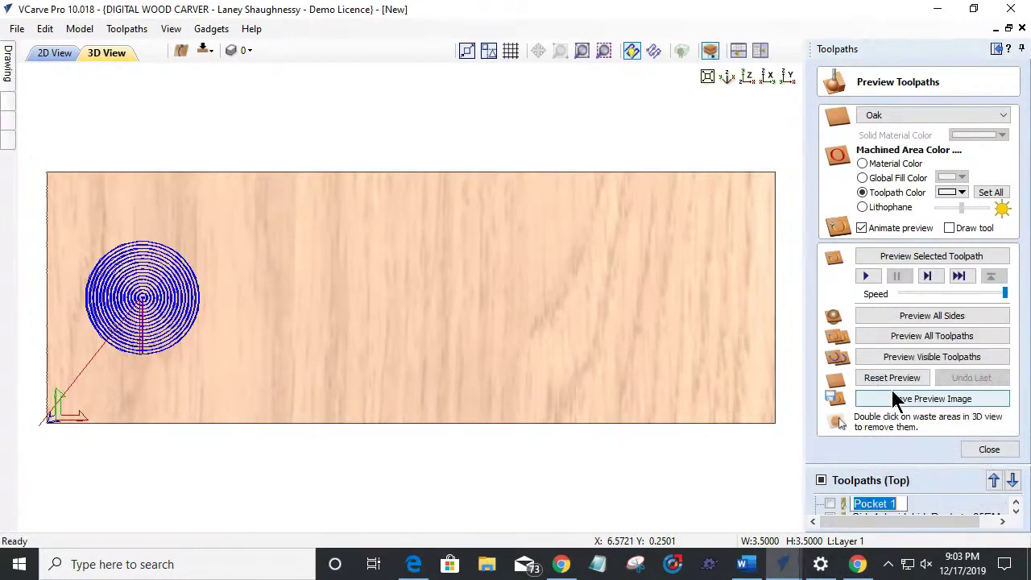
# Step: Close the toolpath preview and rename the Pocket 1 toolpath as Side1_Base_Outer Pocket_.25EM
pyautogui.click(974, 450)
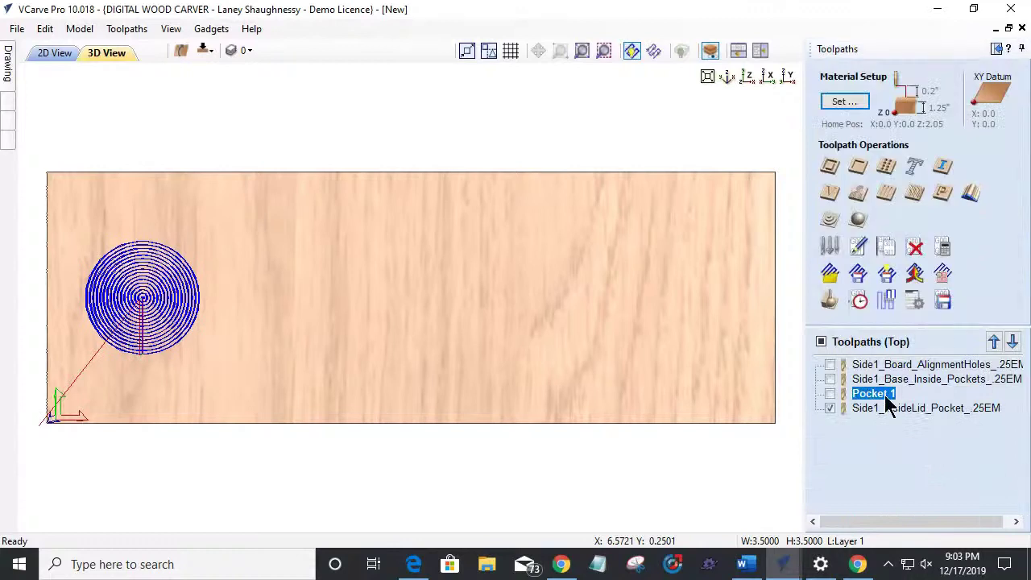
pyautogui.rightClick(879, 398)
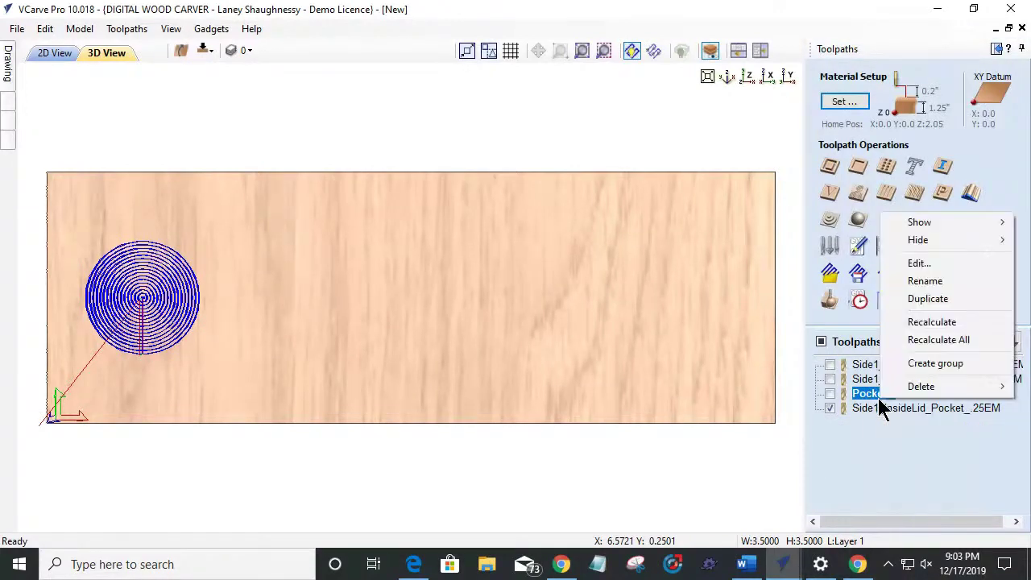
pyautogui.click(910, 281)
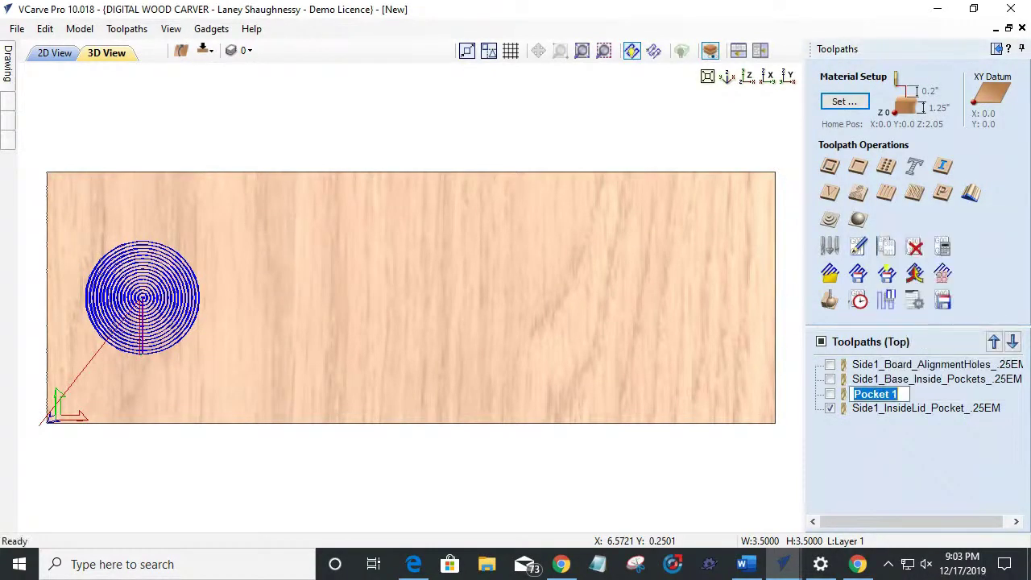
pyautogui.write('Side1_Base')
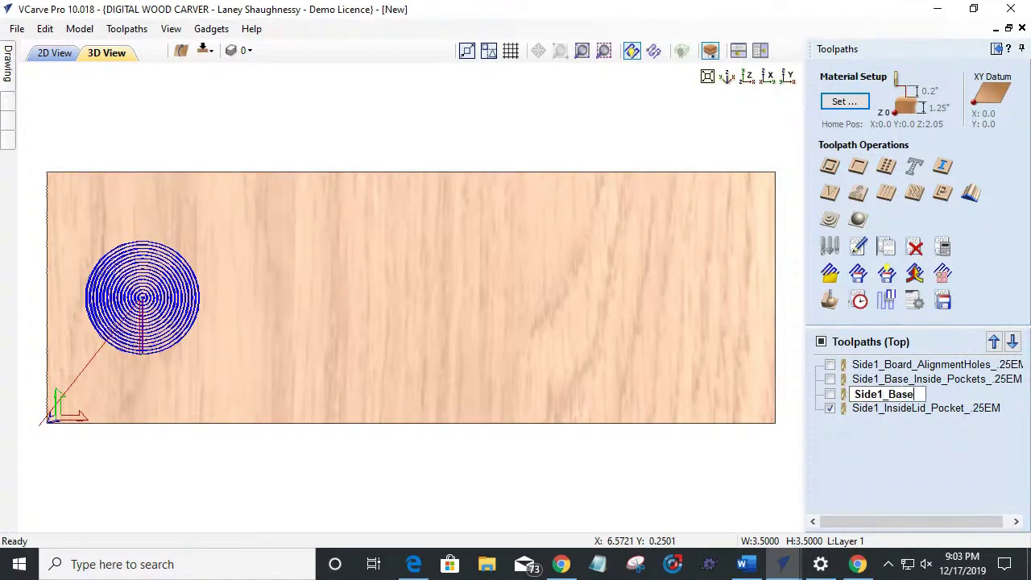
pyautogui.write('_Outer ')
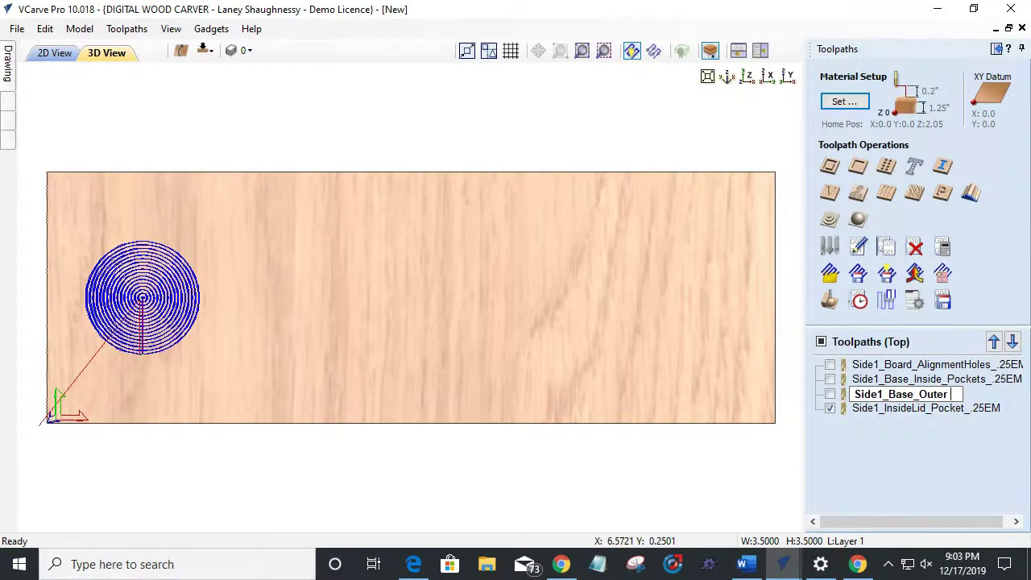
pyautogui.write('Pocke')
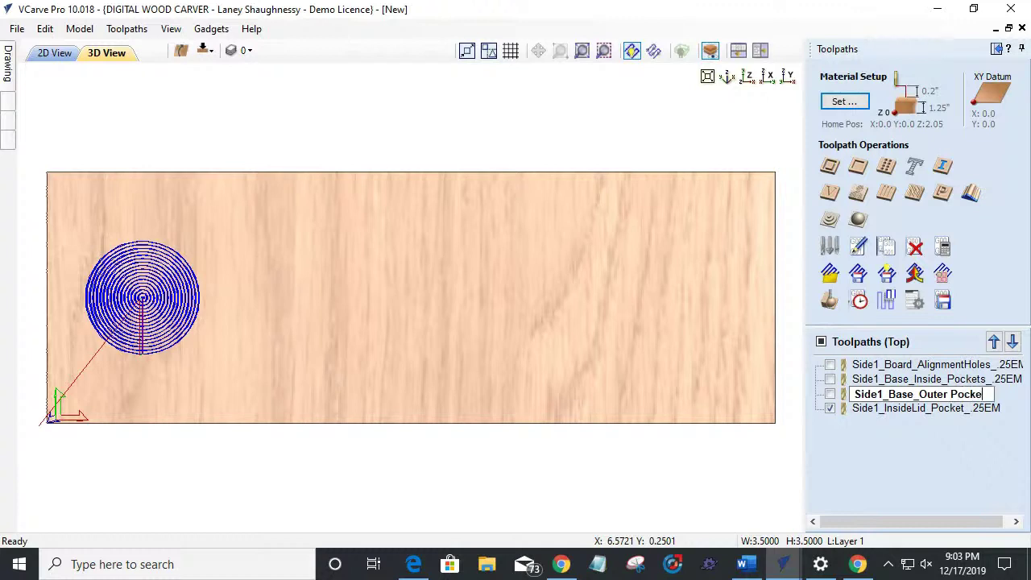
pyautogui.write('t_.25EM')
# Step: In the 2D view, select the lid's outer circle together with the inner of the base's two nearly coincident outer circles
pyautogui.click(57, 53)
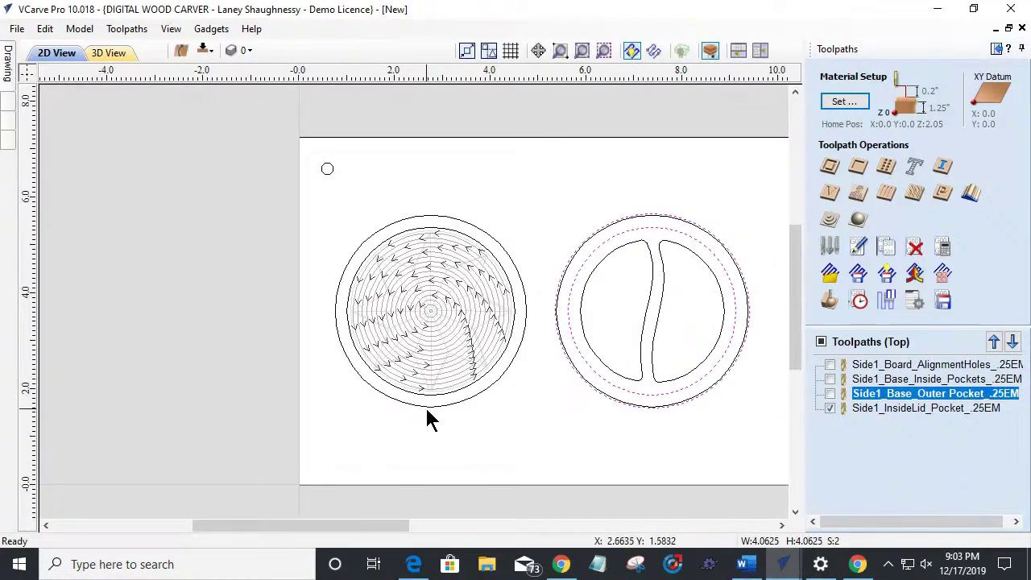
pyautogui.scroll(3, 546, 380)
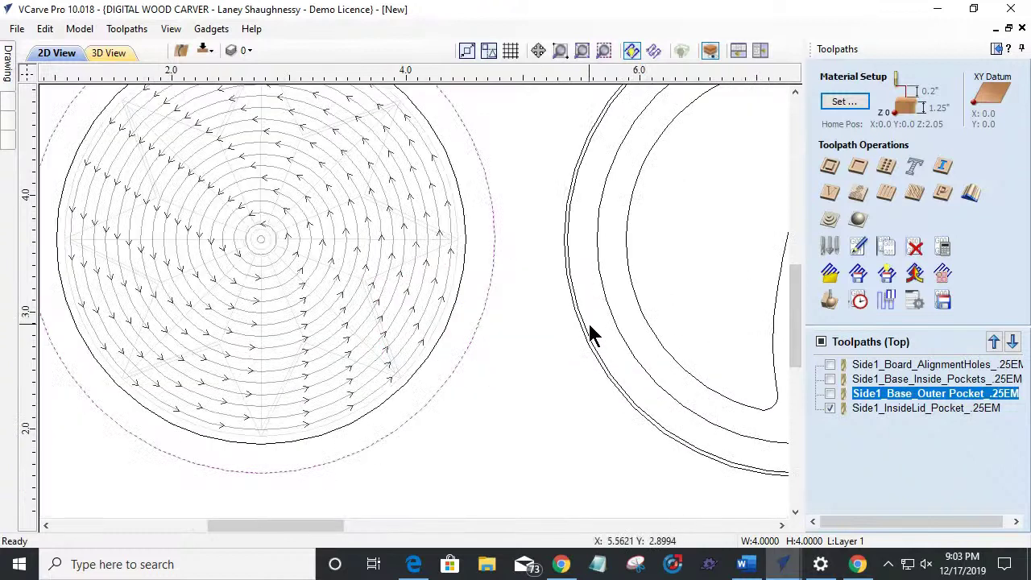
pyautogui.keyDown('shift'); pyautogui.click(586, 338); pyautogui.keyUp('shift')
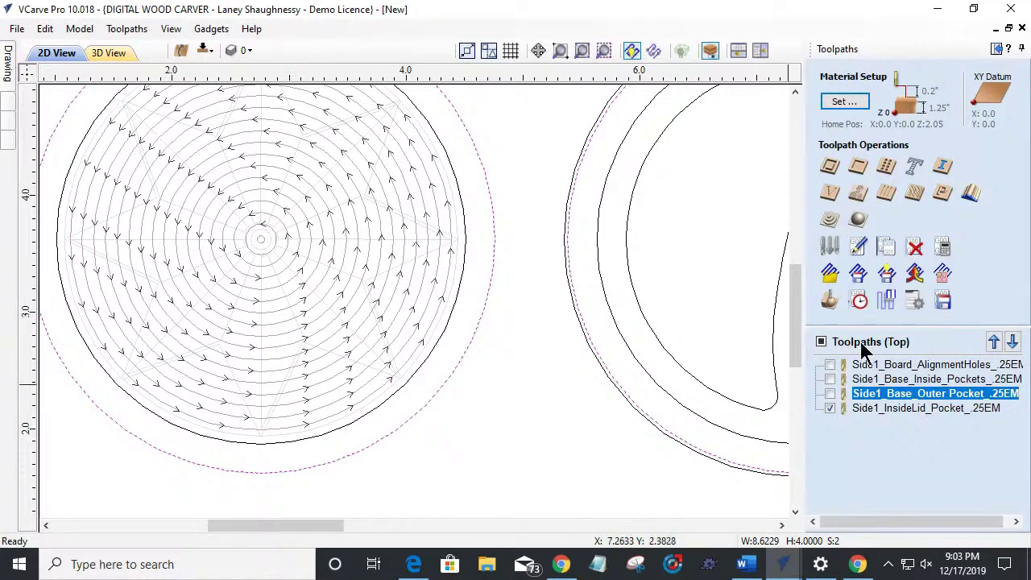
# Step: Set up a 2D profile toolpath on the selected circles with a cut depth of .375 inches and the End Mill (0.25 inches)
pyautogui.click(829, 168)
pyautogui.doubleClick(959, 132)
pyautogui.write('.375')
pyautogui.click(919, 195)
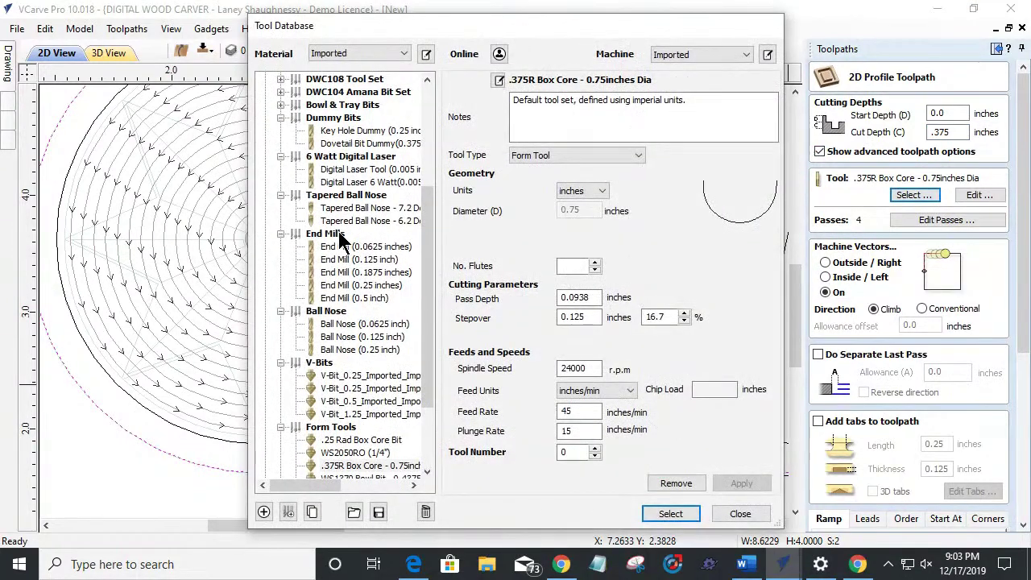
pyautogui.click(348, 285)
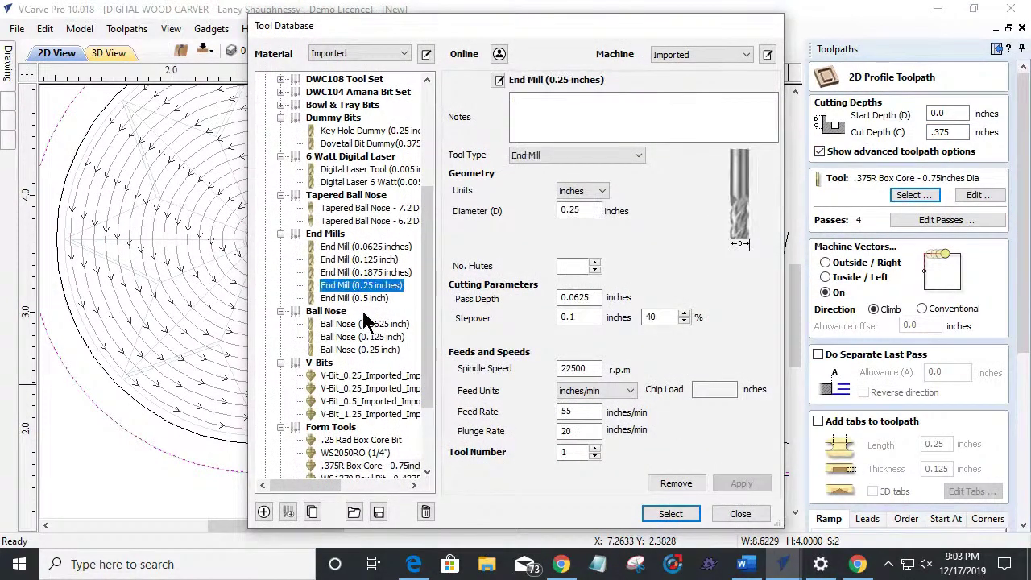
pyautogui.click(670, 514)
# Step: Add three tabs to each circle in the profile toolpath, without forcing the first tab to the machining start point
pyautogui.moveTo(1020, 347); pyautogui.dragTo(1027, 395)
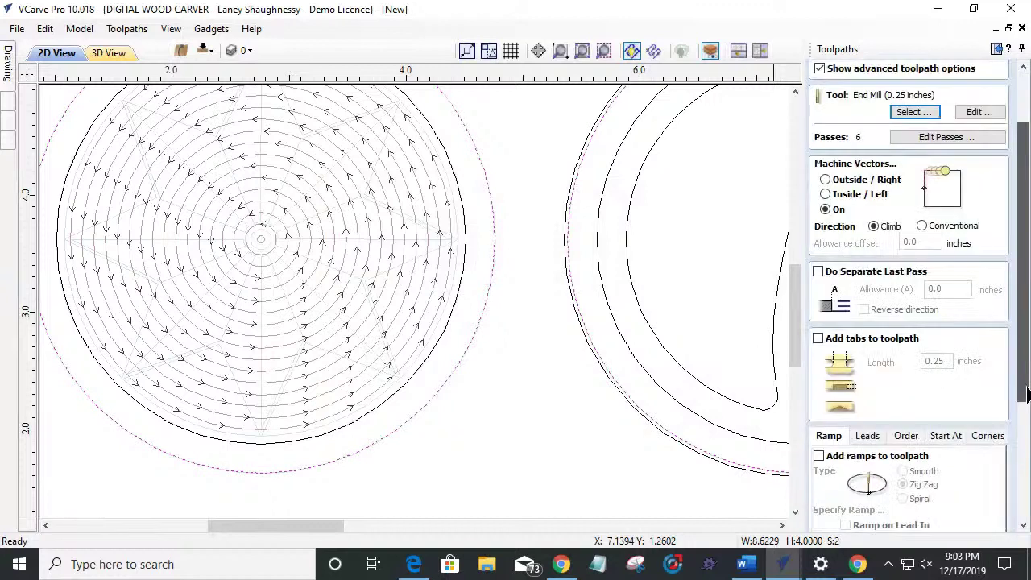
pyautogui.click(818, 339)
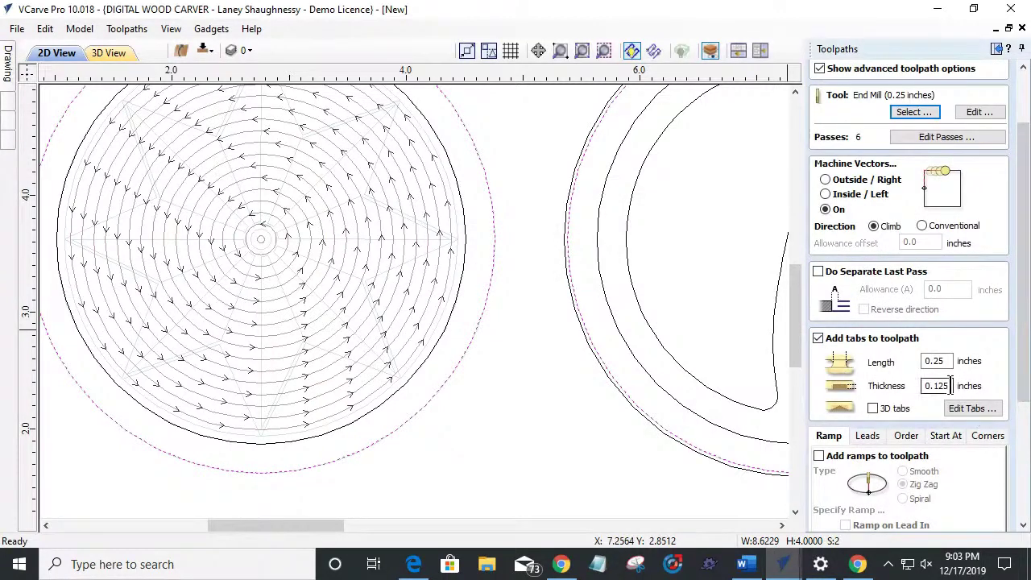
pyautogui.click(971, 408)
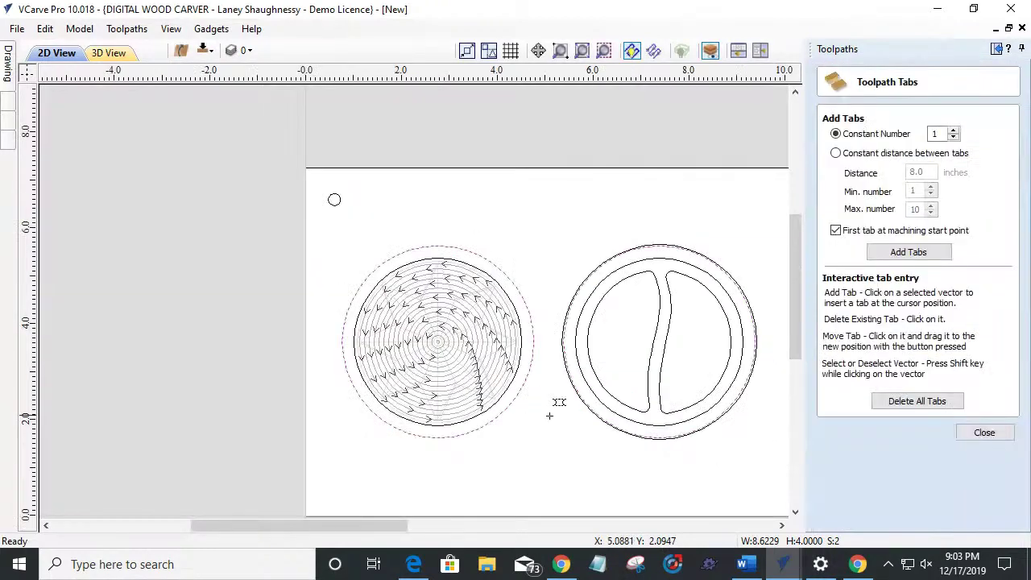
pyautogui.scroll(-1, 549, 416)
pyautogui.scroll(4, 541, 403)
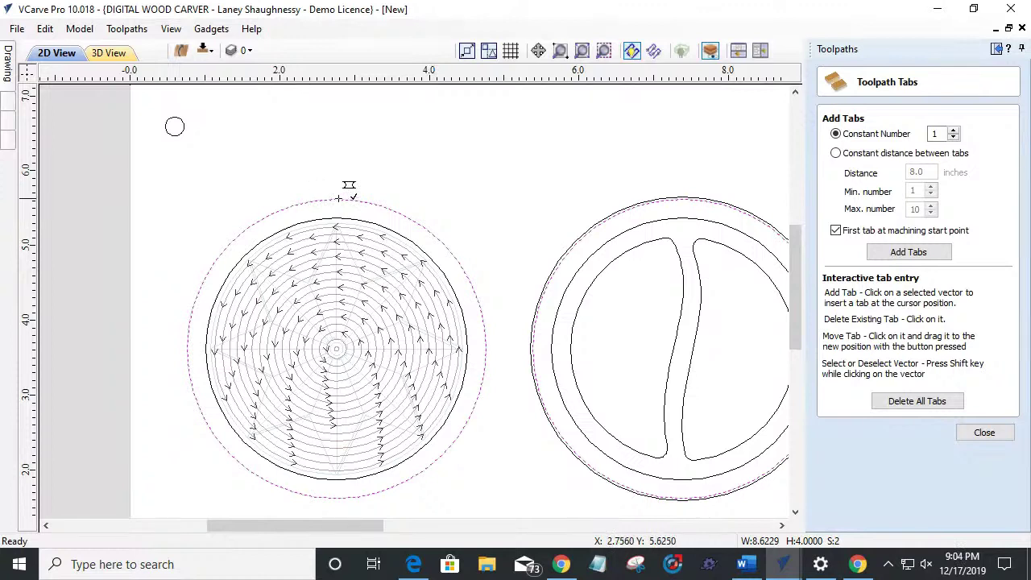
pyautogui.click(953, 130)
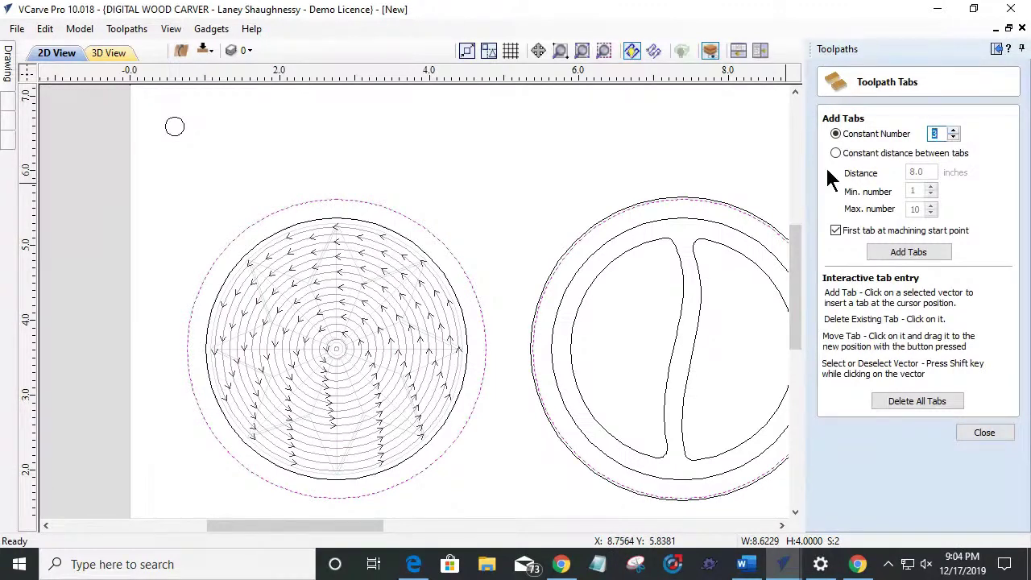
pyautogui.click(836, 231)
pyautogui.click(894, 259)
pyautogui.scroll(-3, 431, 395)
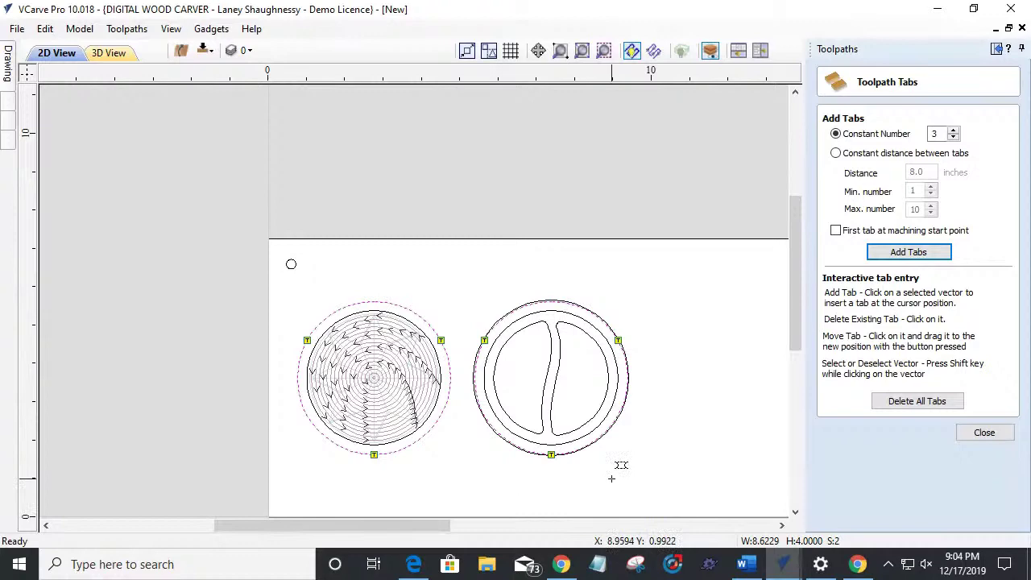
pyautogui.scroll(1, 612, 469)
pyautogui.scroll(2, 612, 469)
pyautogui.scroll(-1, 612, 466)
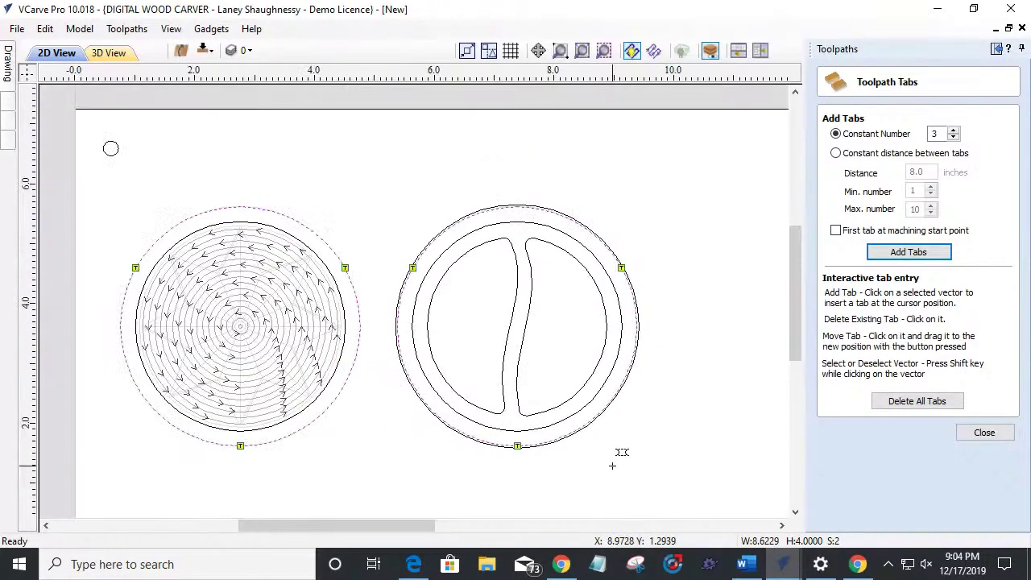
pyautogui.click(997, 433)
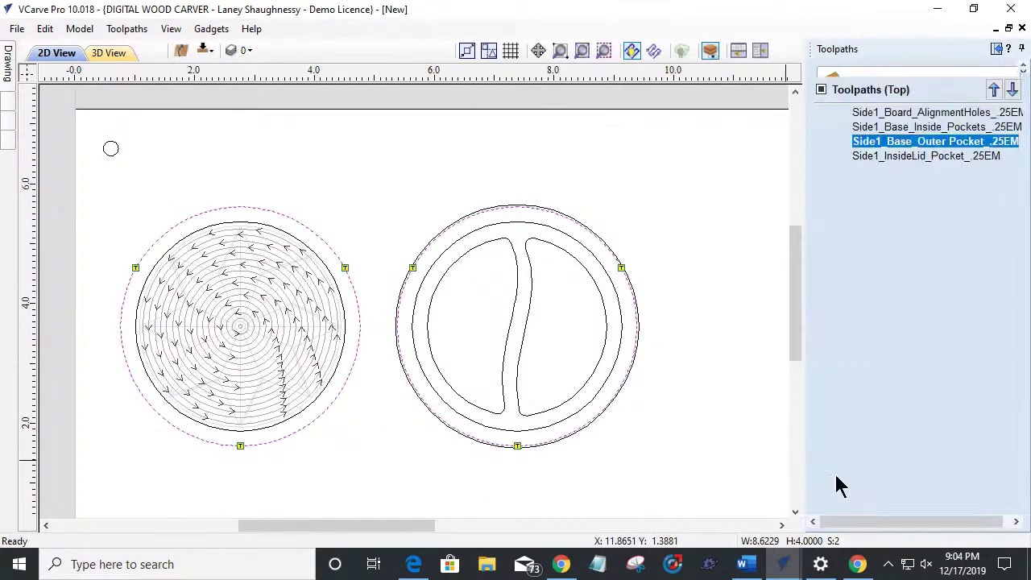
# Step: Name the profile toolpath Side1_FinalProfile_.25EM and calculate it
pyautogui.scroll(-5, 908, 451)
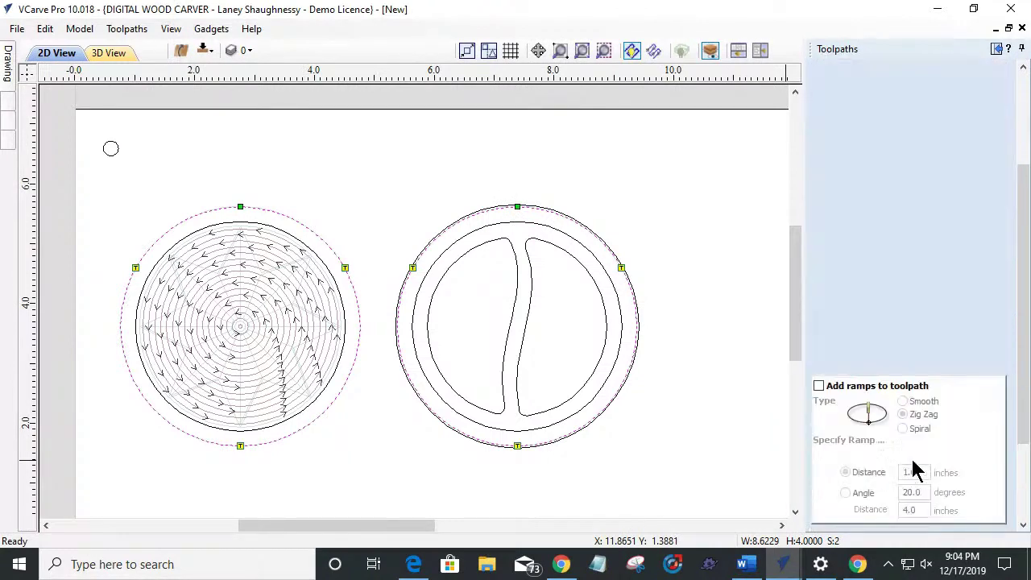
pyautogui.scroll(-3, 913, 467)
pyautogui.click(837, 521)
pyautogui.write('Side1_')
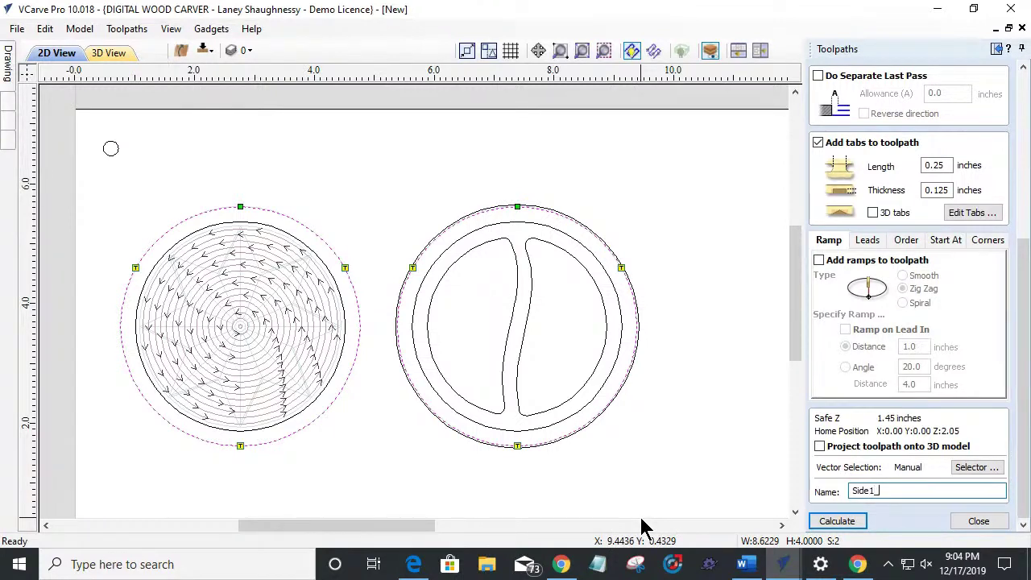
pyautogui.write('FinalProfile_.25EM')
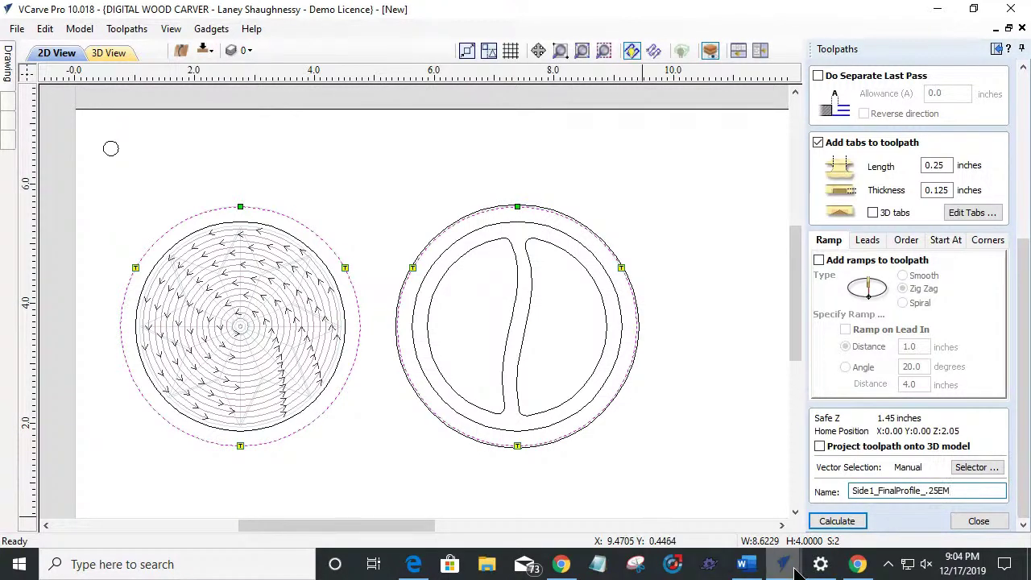
pyautogui.click(843, 522)
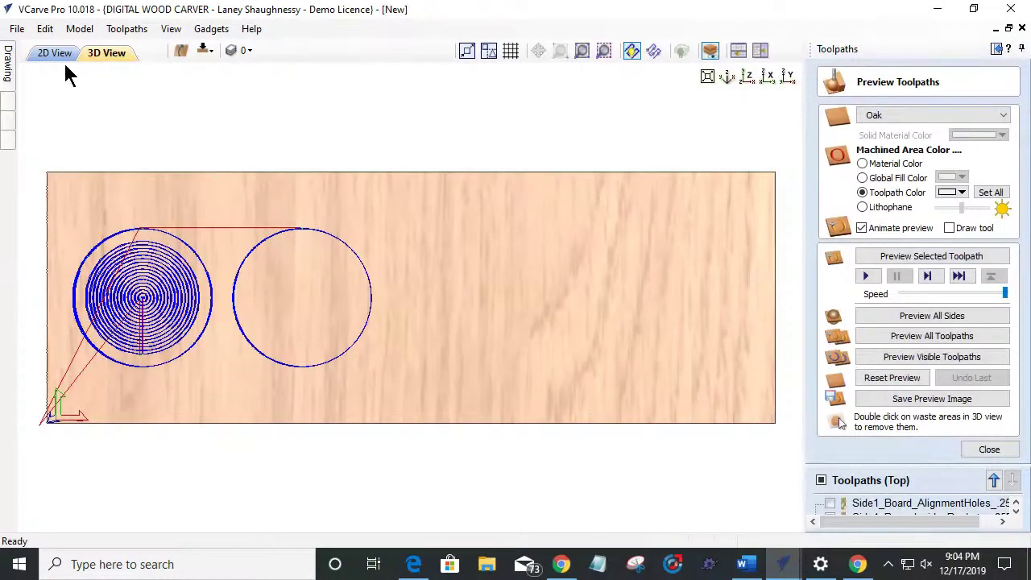
# Step: Hide all toolpaths in the 2D view and copy the two selected profile circles to the other side
pyautogui.click(63, 58)
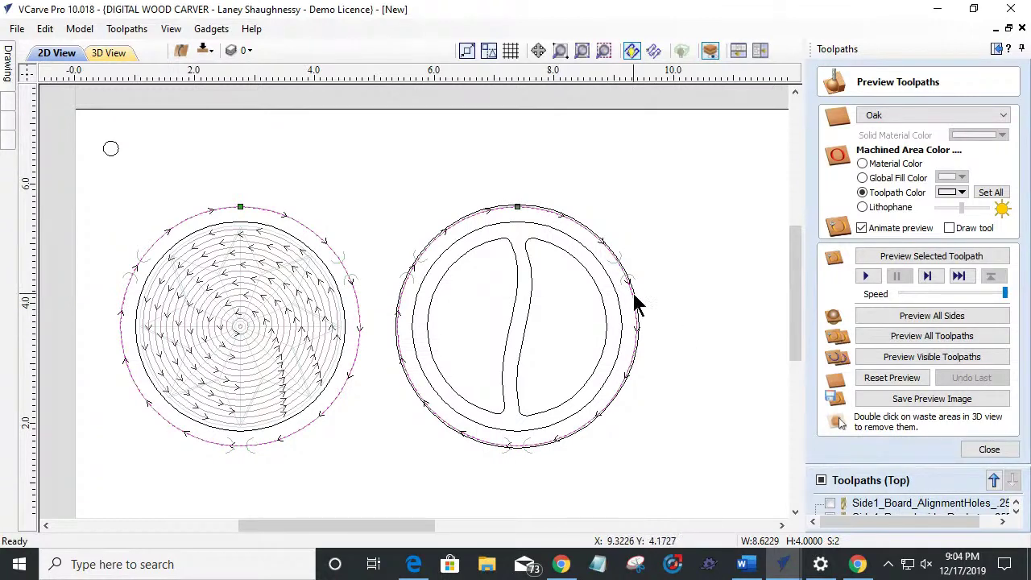
pyautogui.click(821, 480)
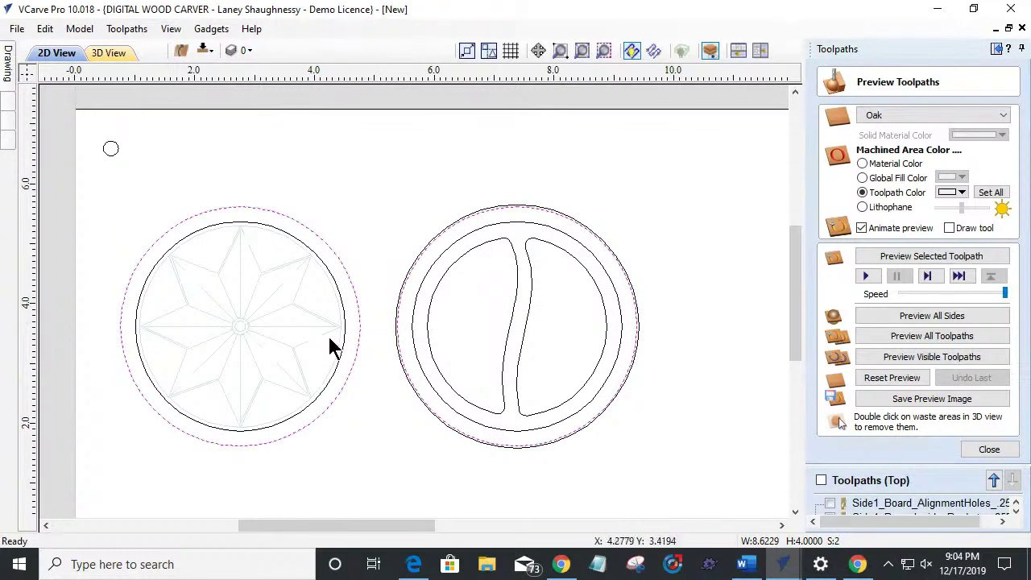
pyautogui.scroll(2, 342, 377)
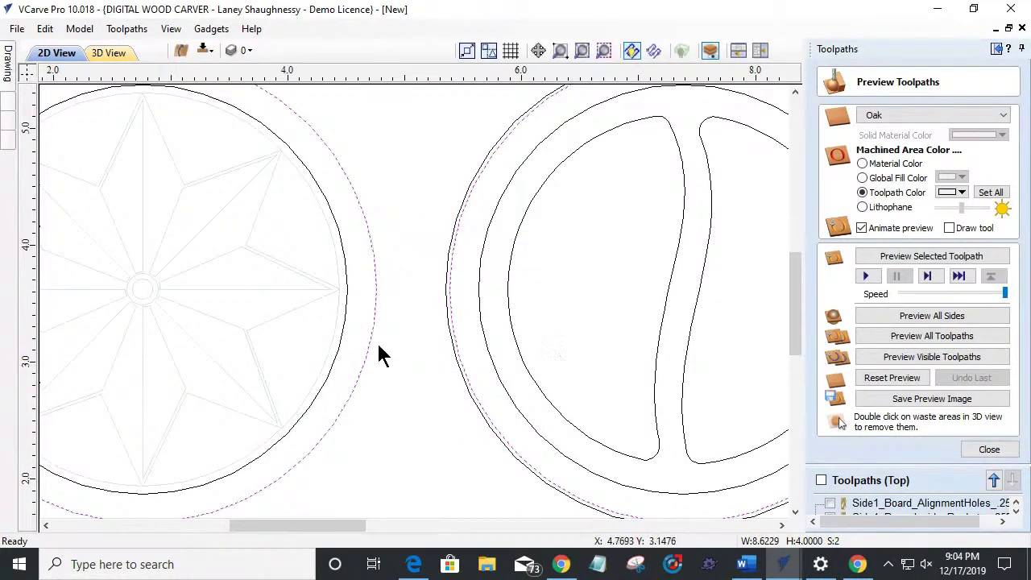
pyautogui.rightClick(370, 337)
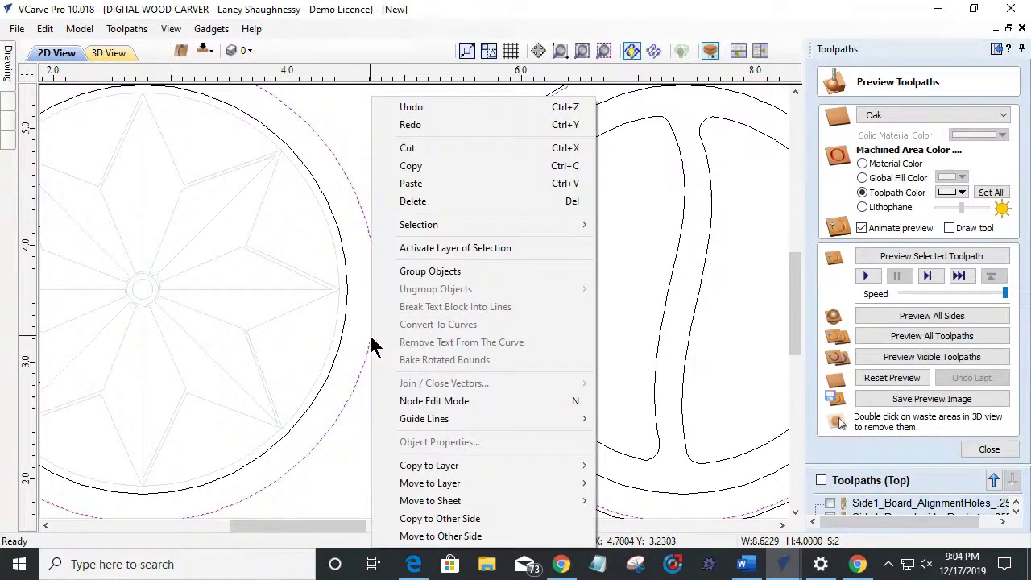
pyautogui.click(418, 518)
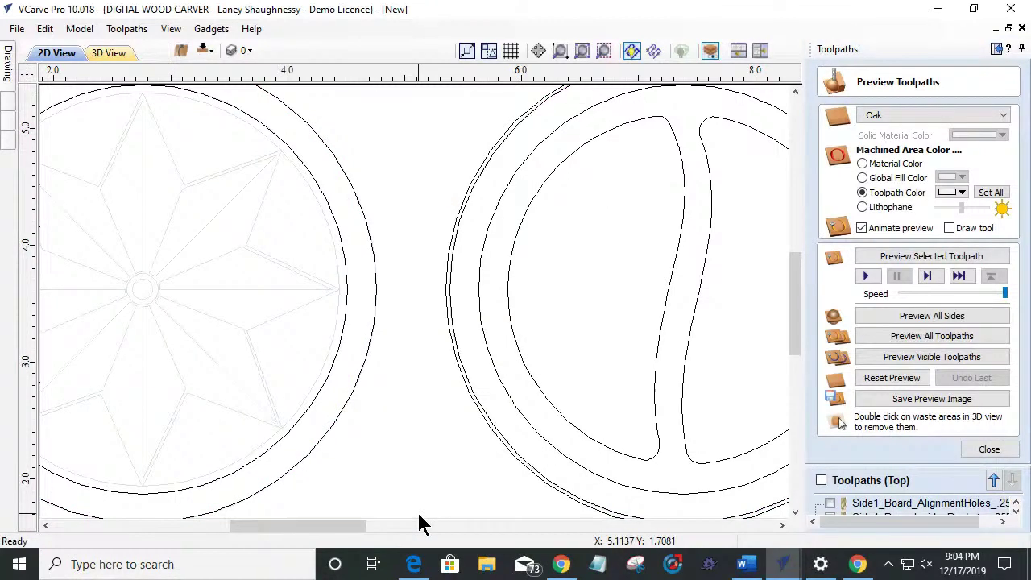
# Step: Switch to the bottom side of the job and select the 4-inch outer circle of the base
pyautogui.click(205, 51)
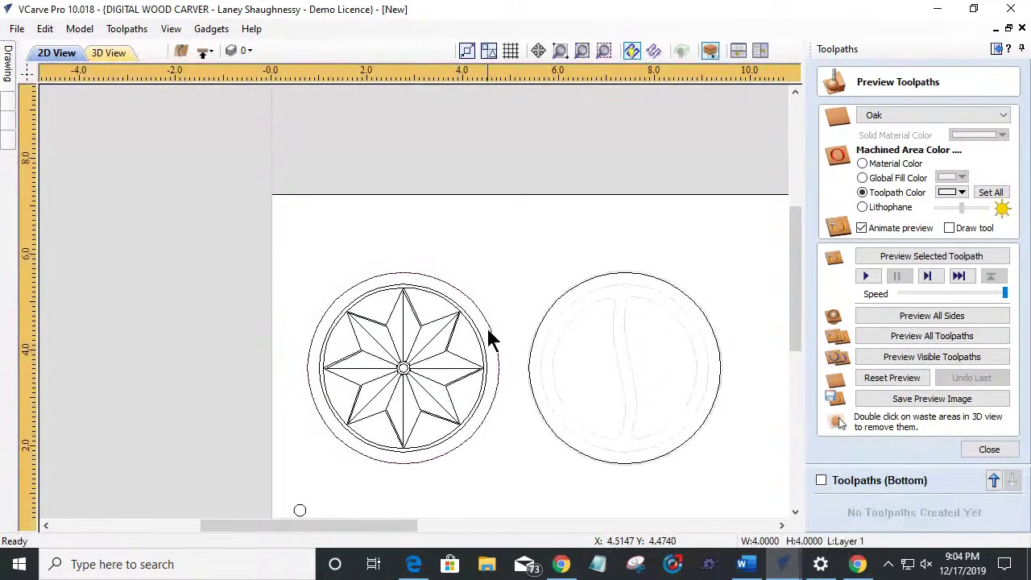
pyautogui.scroll(3, 493, 338)
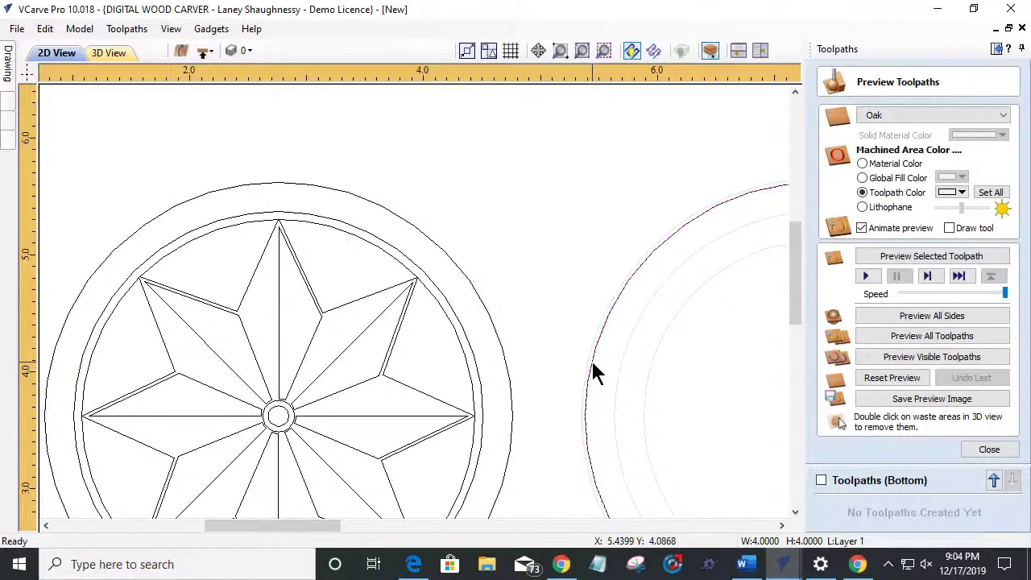
pyautogui.scroll(-4, 593, 372)
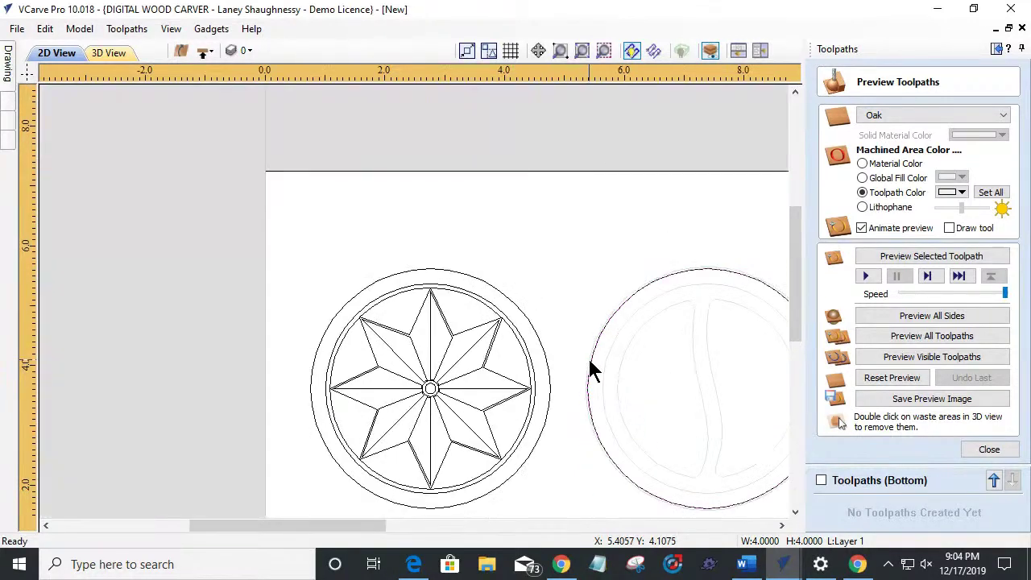
pyautogui.scroll(2, 591, 372)
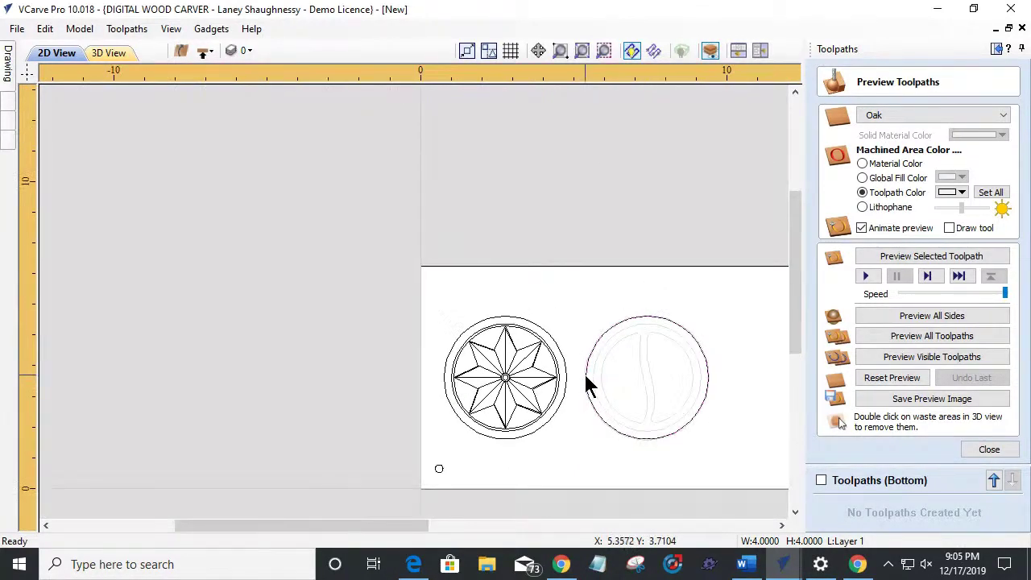
pyautogui.scroll(3, 586, 392)
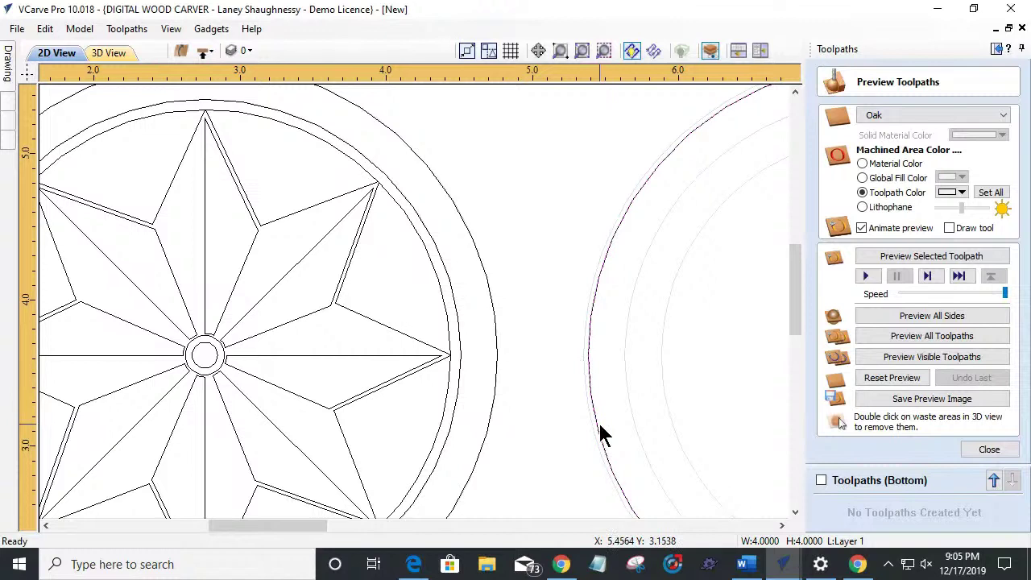
pyautogui.scroll(-2, 596, 421)
pyautogui.scroll(-3, 590, 428)
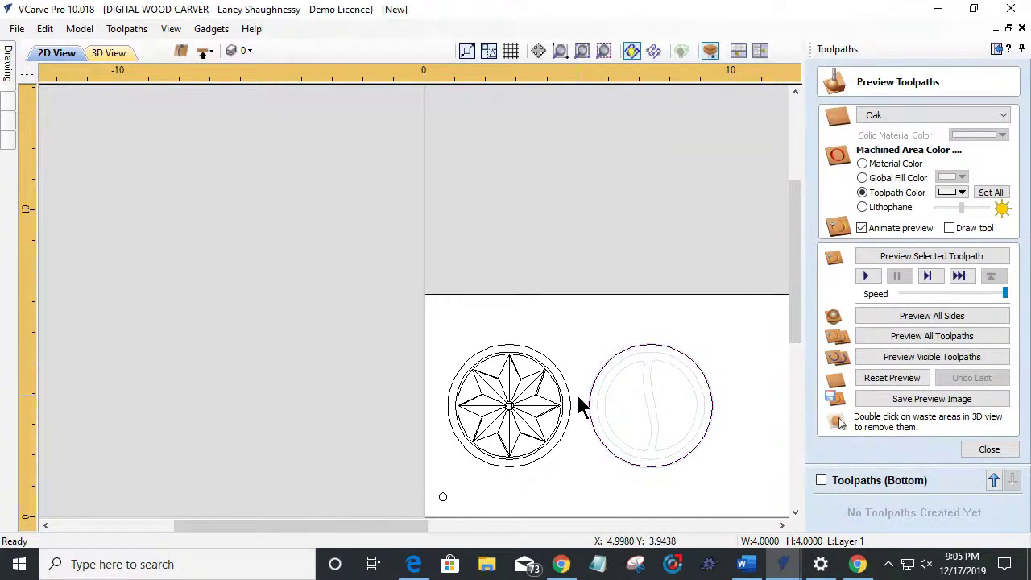
pyautogui.click(590, 401)
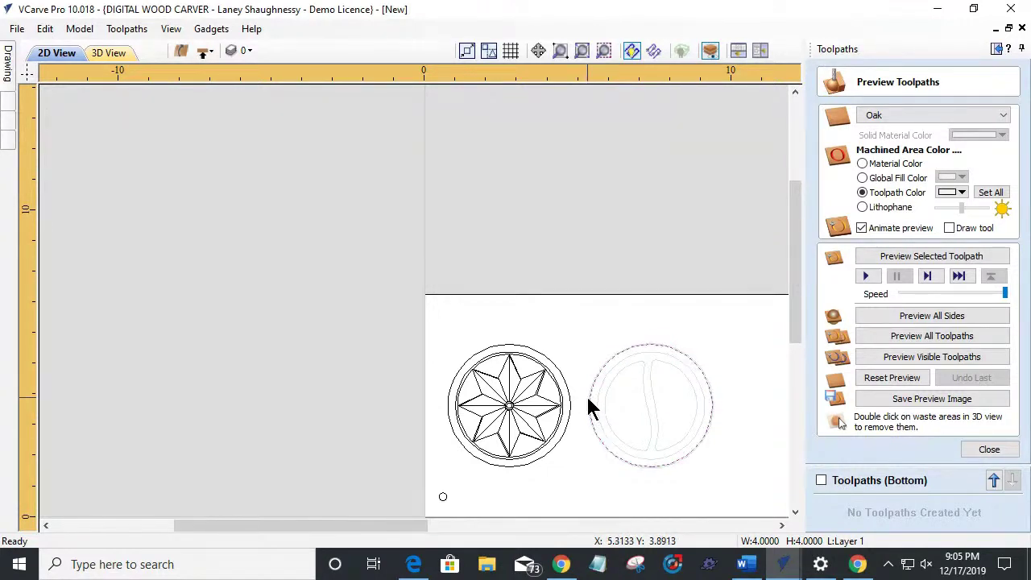
# Step: Return to the top side, select the lid's outer circle and the base's 4-inch circle, and copy both to the other side
pyautogui.click(562, 350)
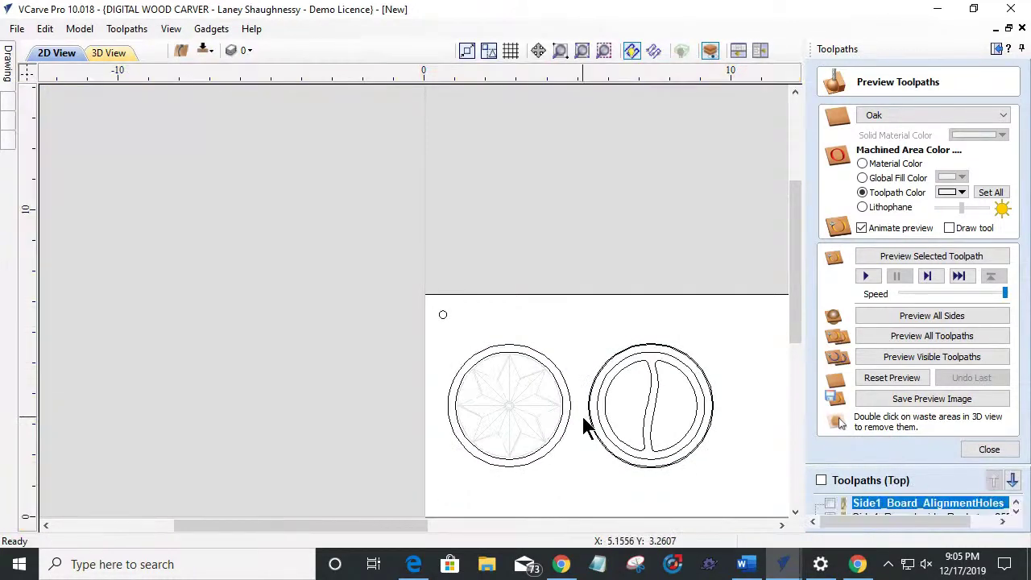
pyautogui.scroll(4, 585, 415)
pyautogui.click(539, 402)
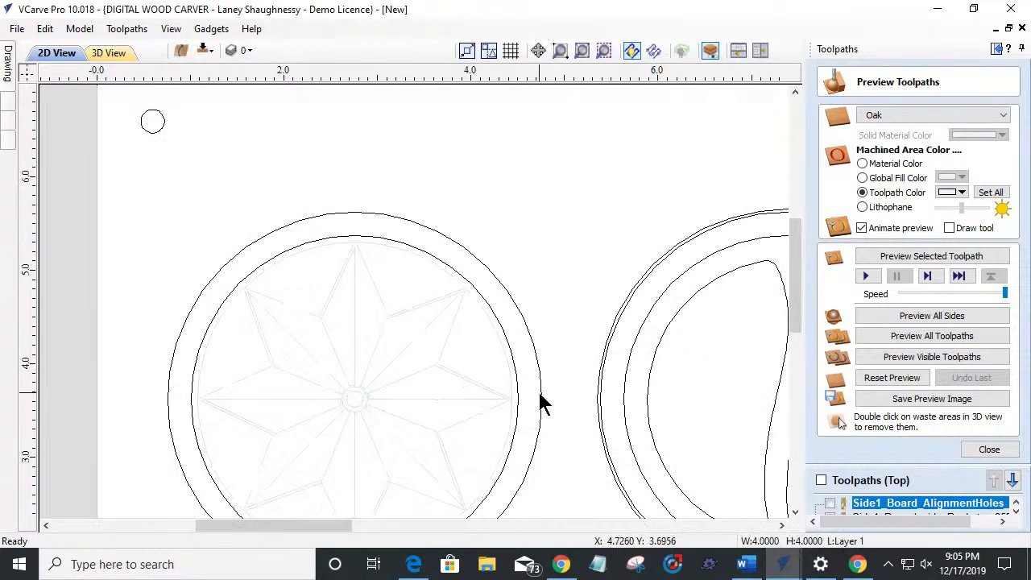
pyautogui.keyDown('shift'); pyautogui.click(601, 405); pyautogui.keyUp('shift')
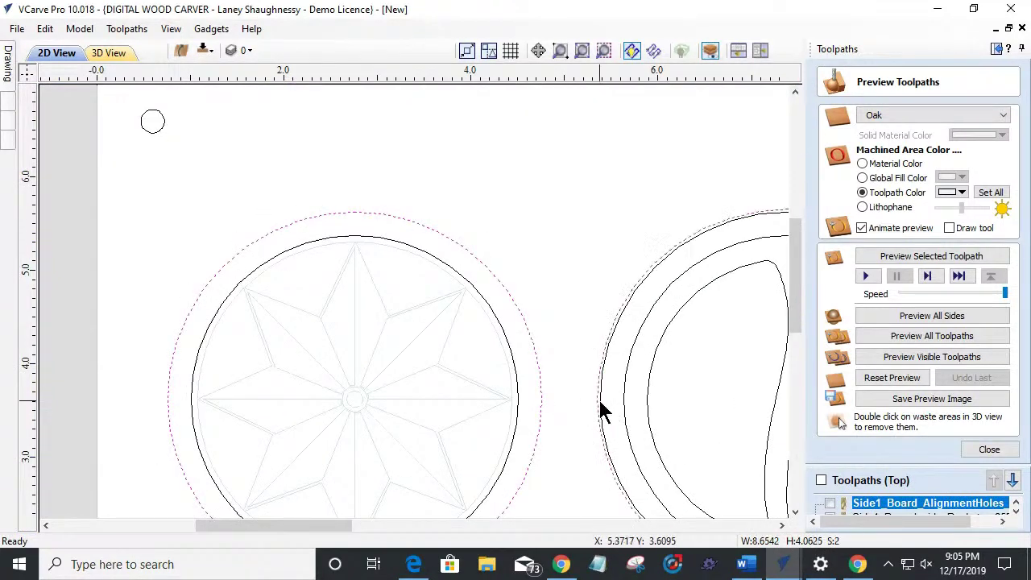
pyautogui.keyDown('shift'); pyautogui.click(602, 411); pyautogui.keyUp('shift')
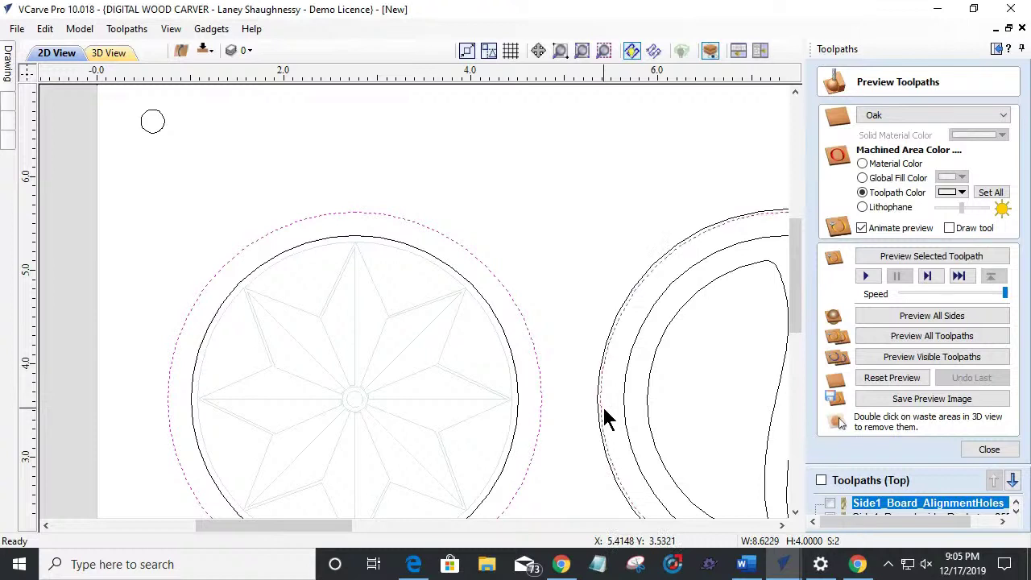
pyautogui.rightClick(541, 398)
pyautogui.click(575, 519)
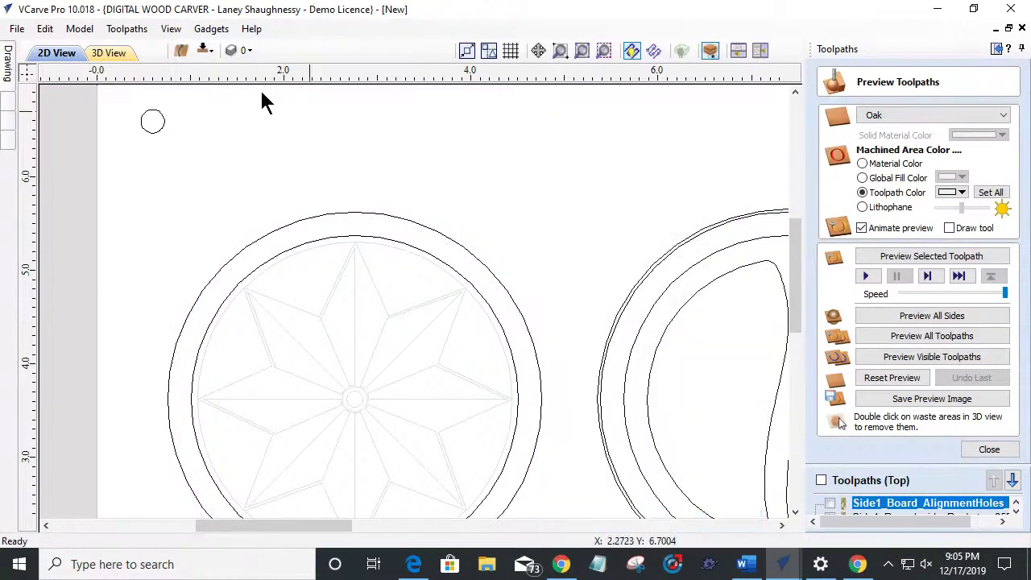
# Step: Switch to the bottom side and check the copied outer circles of the lid and the base
pyautogui.click(203, 50)
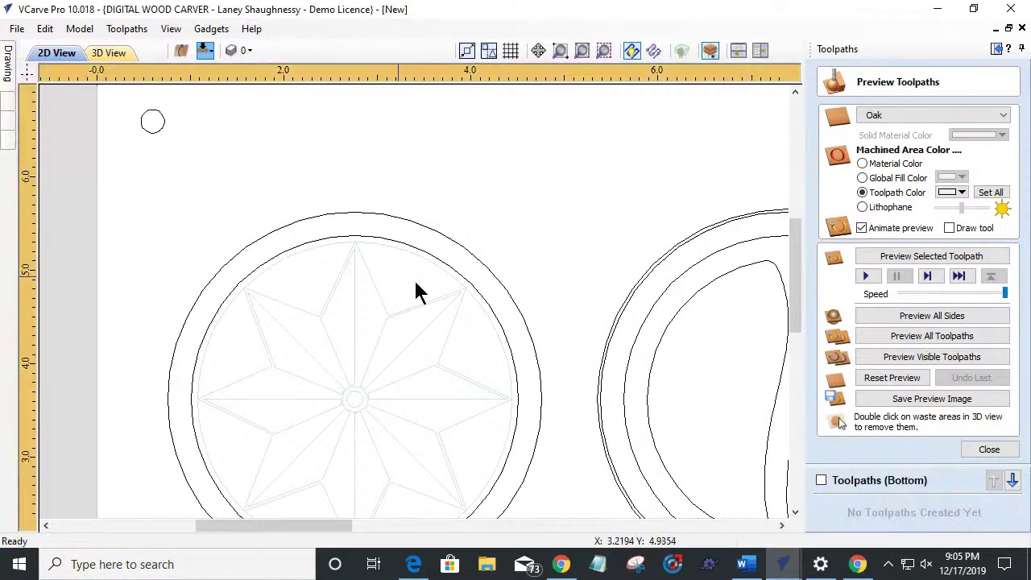
pyautogui.click(516, 307)
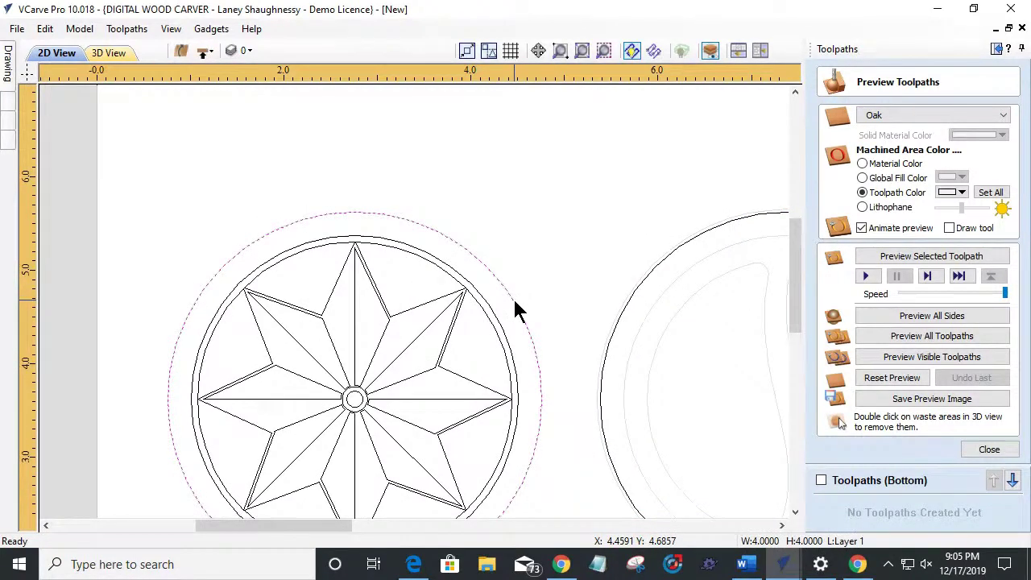
pyautogui.click(604, 377)
pyautogui.scroll(-3, 558, 362)
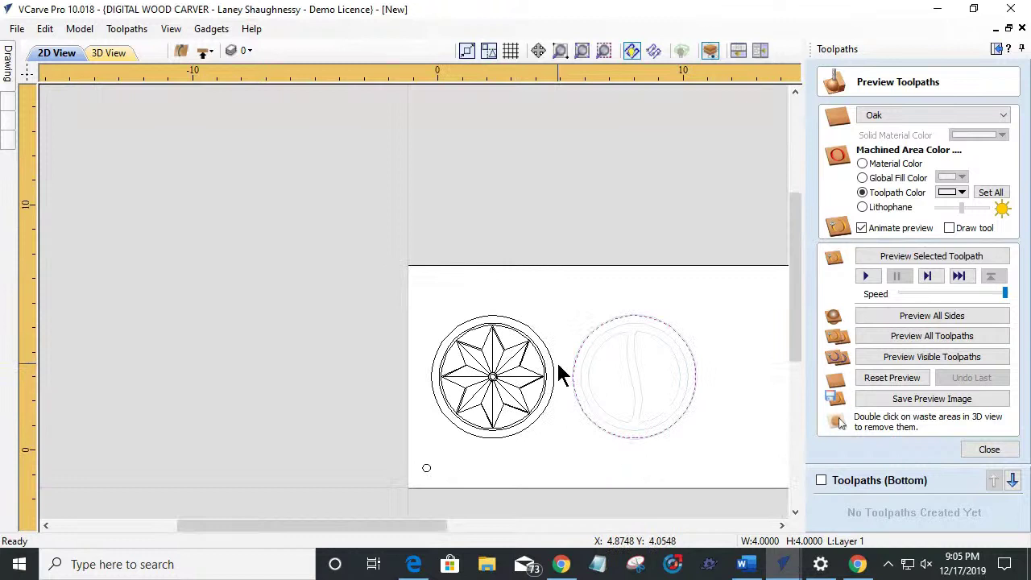
pyautogui.scroll(2, 624, 386)
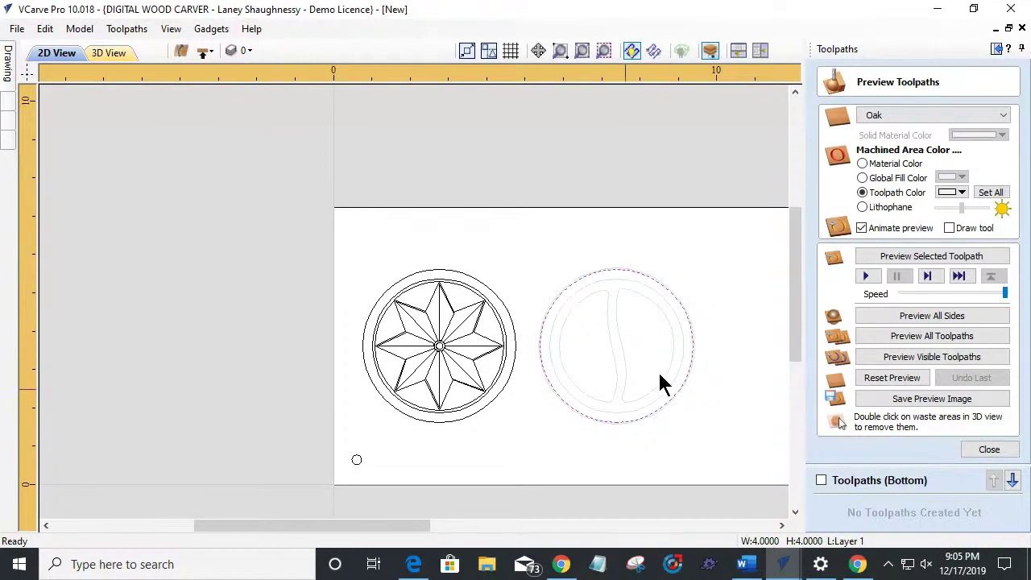
pyautogui.scroll(-3, 380, 350)
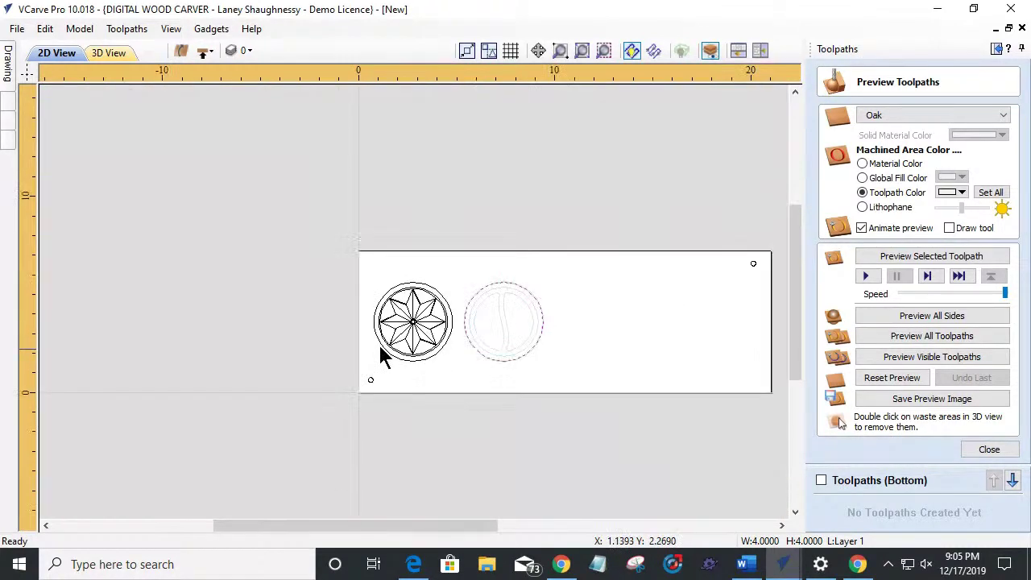
# Step: Select both alignment holes on the bottom side and start a drilling toolpath with a cut depth of 0.25 inches
pyautogui.moveTo(759, 258); pyautogui.dragTo(727, 286)
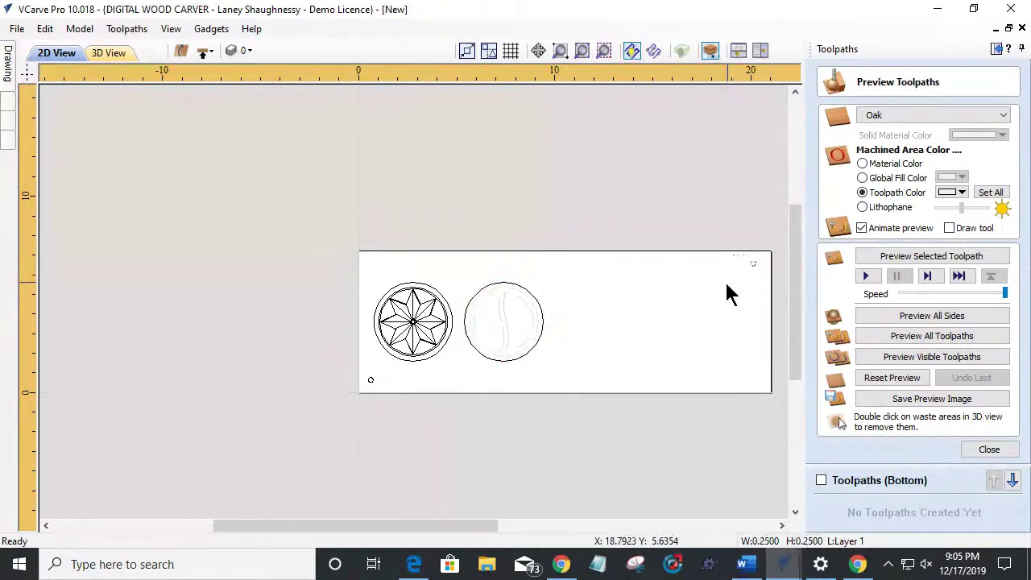
pyautogui.keyDown('shift'); pyautogui.click(350, 375); pyautogui.keyUp('shift')
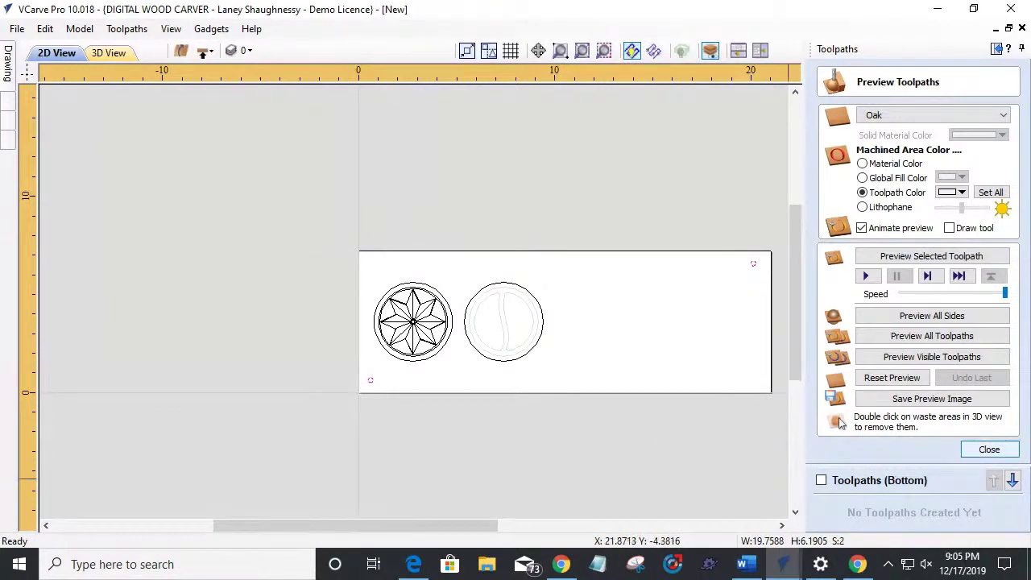
pyautogui.click(989, 450)
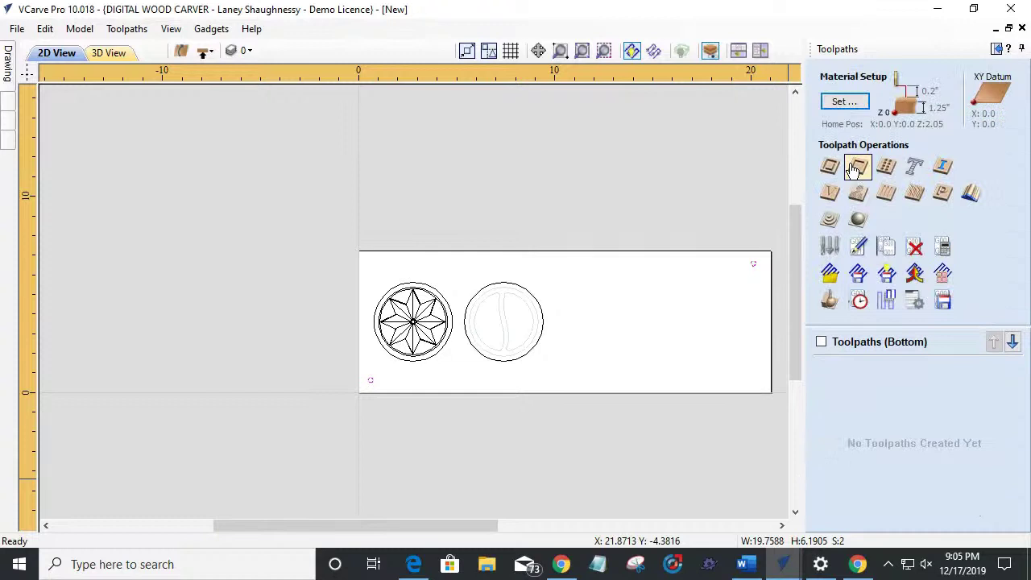
pyautogui.click(886, 169)
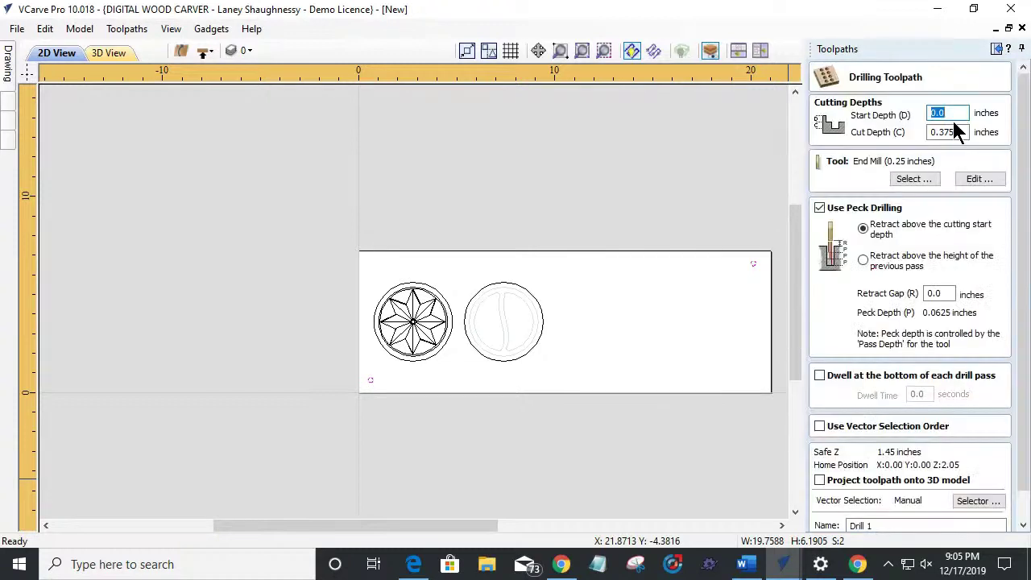
pyautogui.click(965, 135)
pyautogui.write('.25')
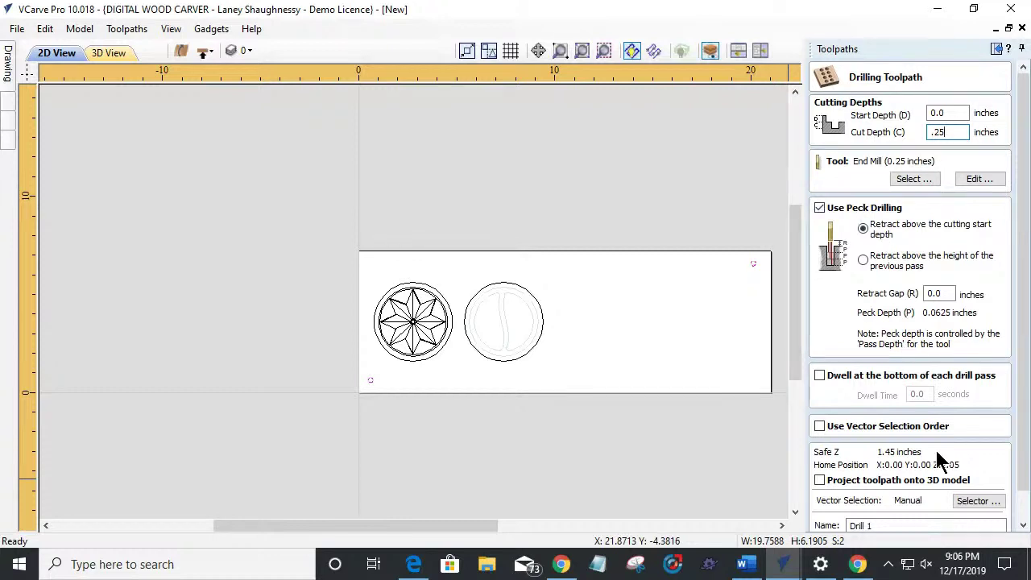
# Step: Name the drilling toolpath WasteBoard_AlignmentHoles_.25EM and calculate it
pyautogui.click(887, 526)
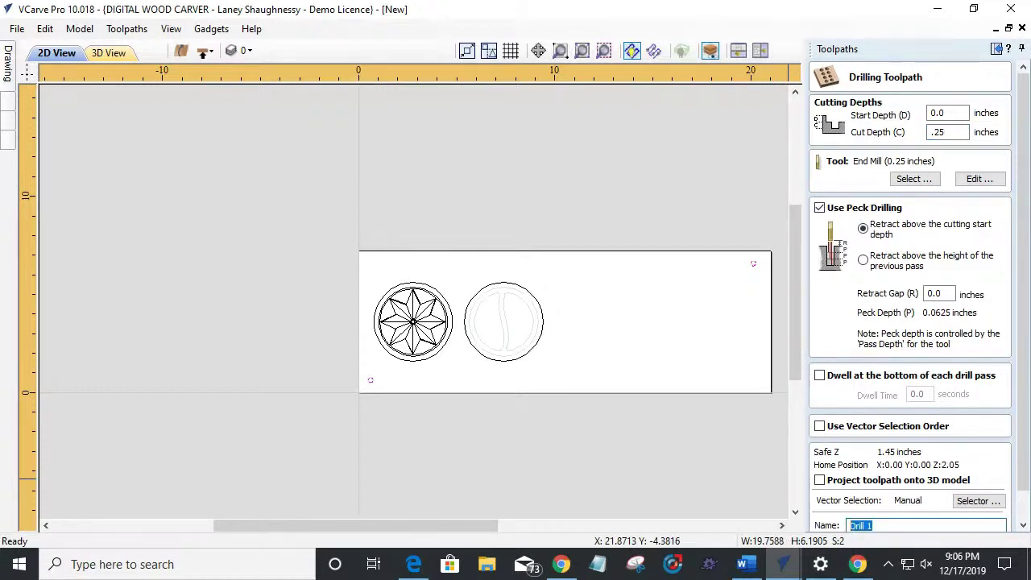
pyautogui.write('WasteBoard_Align')
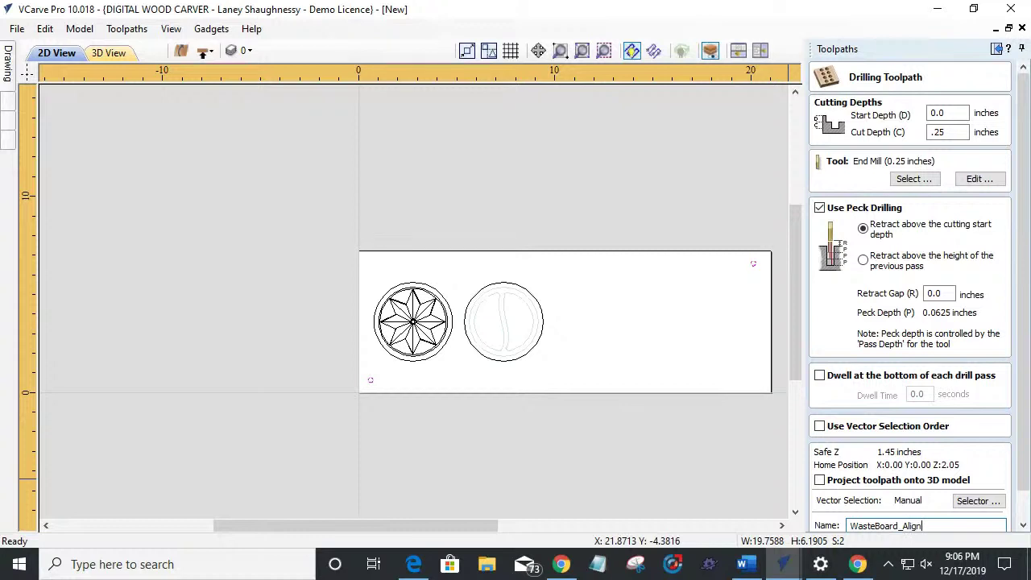
pyautogui.write('mentHoles_.25EM')
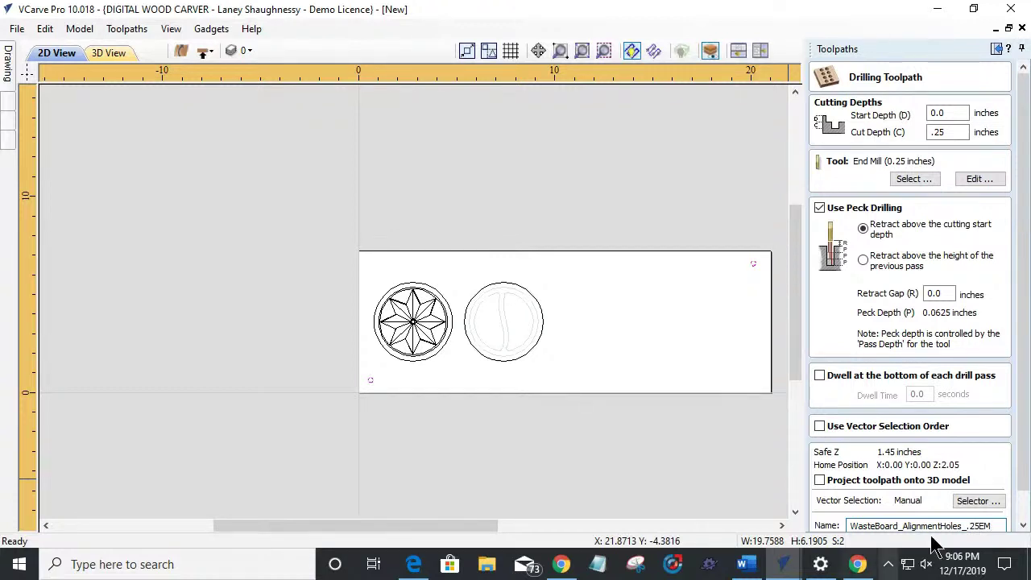
pyautogui.scroll(-1, 1020, 426)
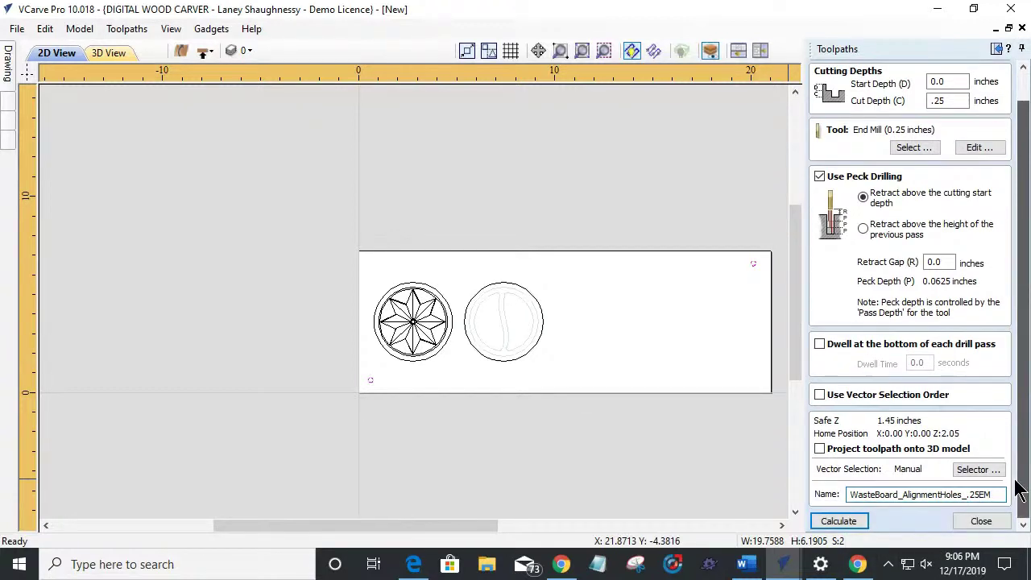
pyautogui.click(839, 522)
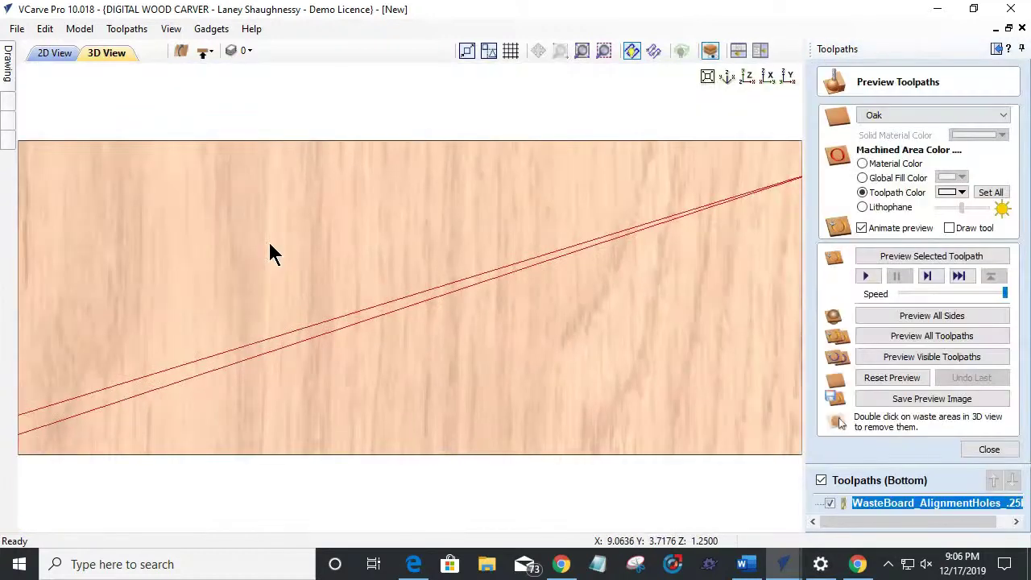
# Step: In the 2D view, select the lid's star vectors and the circle enclosing them, leaving out the 4-inch and 3.5-inch circles
pyautogui.click(36, 52)
pyautogui.scroll(3, 427, 338)
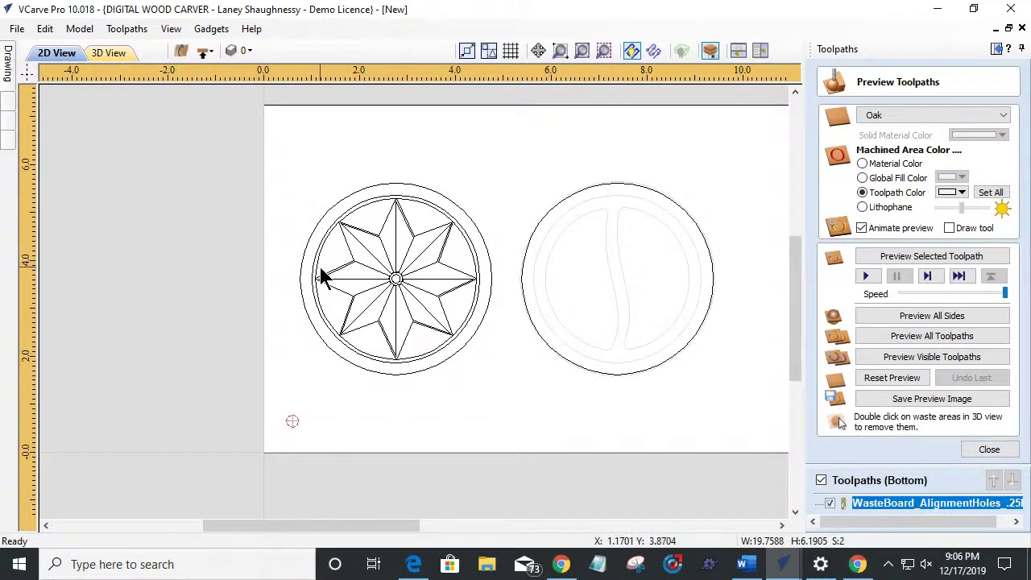
pyautogui.scroll(2, 327, 269)
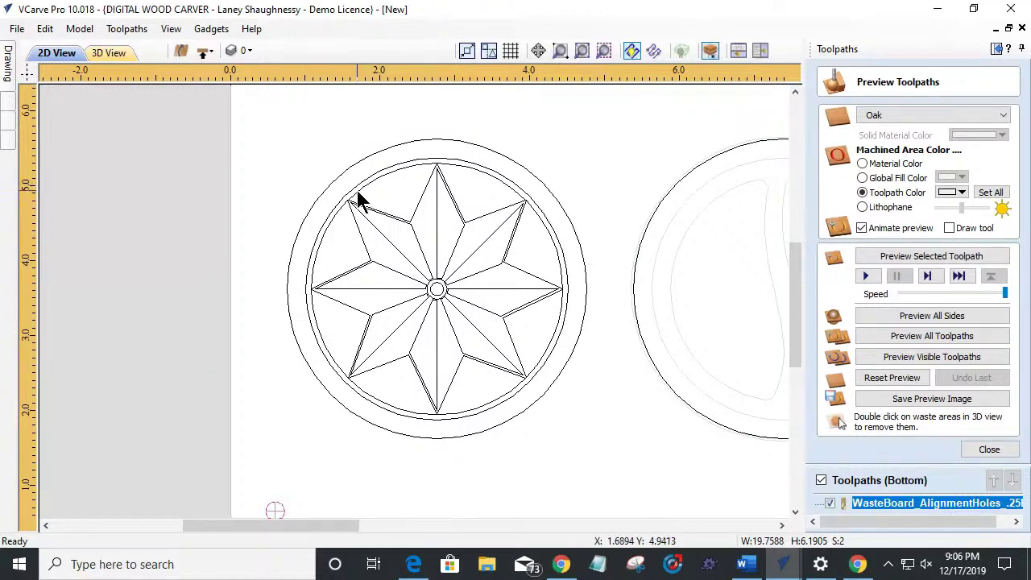
pyautogui.moveTo(252, 113)
pyautogui.mouseDown()
pyautogui.moveTo(555, 449)
pyautogui.moveTo(593, 450)
pyautogui.mouseUp()
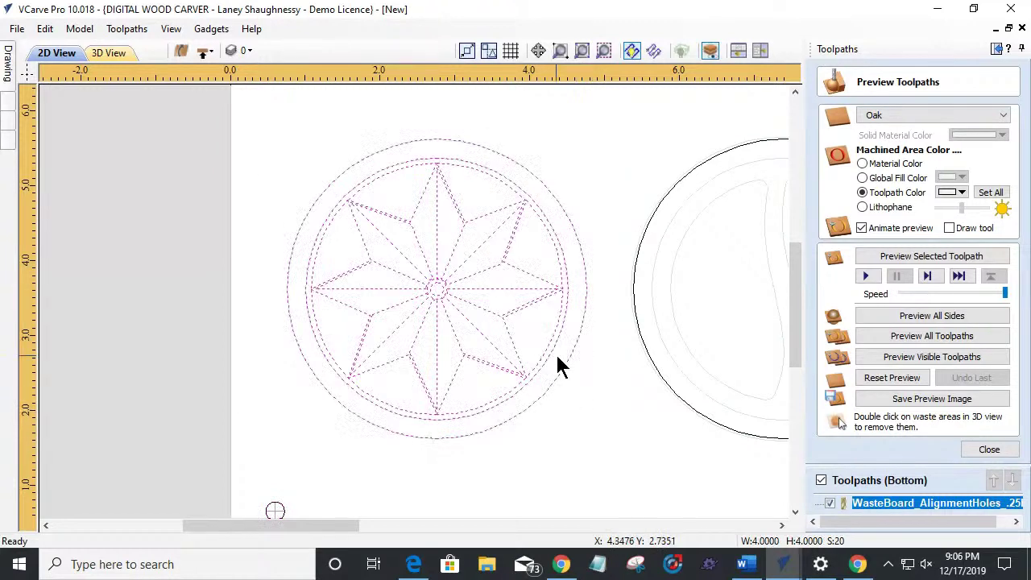
pyautogui.keyDown('ctrl'); pyautogui.click(568, 355); pyautogui.keyUp('ctrl')
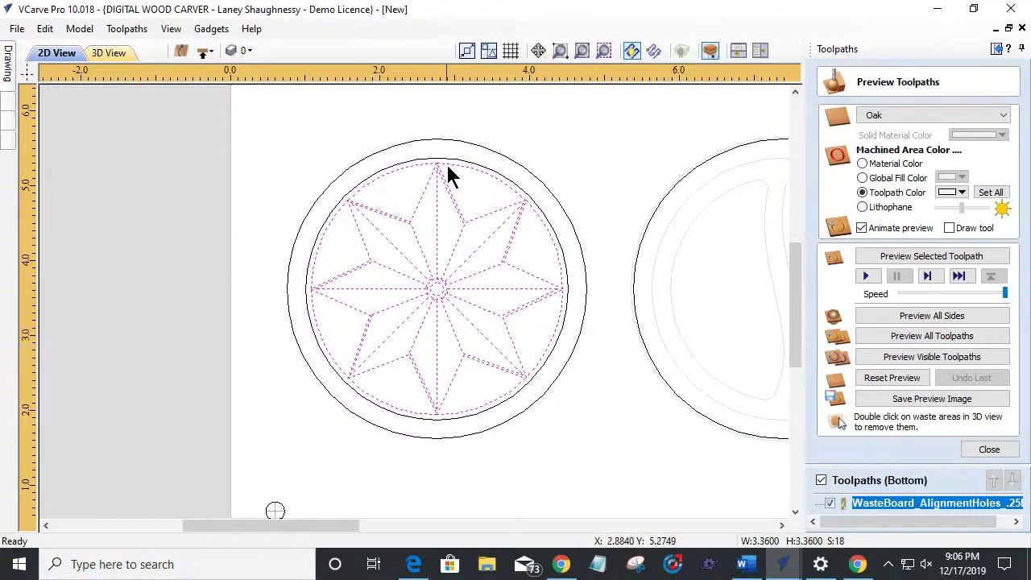
pyautogui.scroll(6, 445, 162)
pyautogui.scroll(-8, 496, 181)
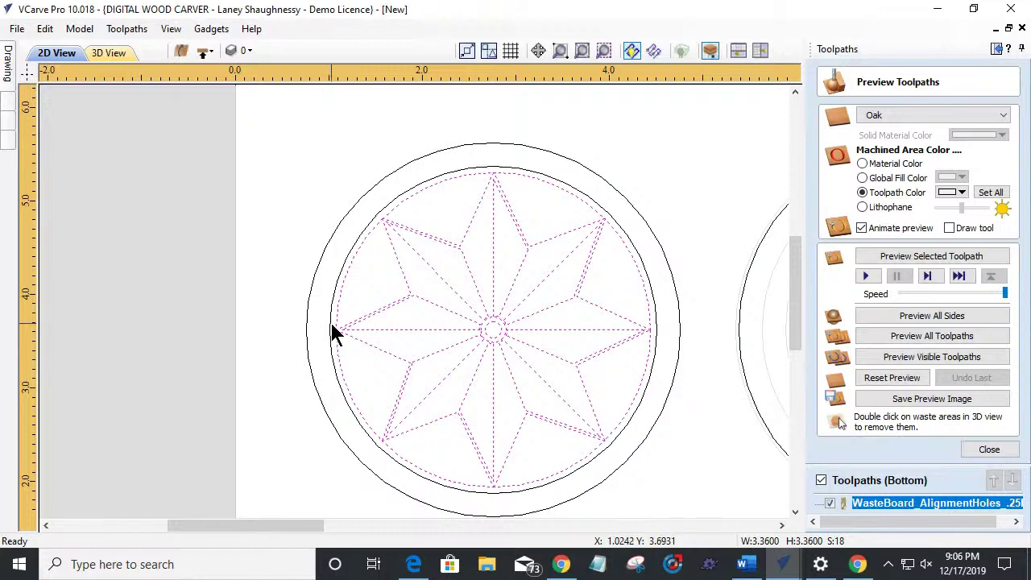
# Step: Add the 3.5-inch circle around the star to the selection and inspect the selected star vectors
pyautogui.keyDown('shift'); pyautogui.click(335, 329); pyautogui.keyUp('shift')
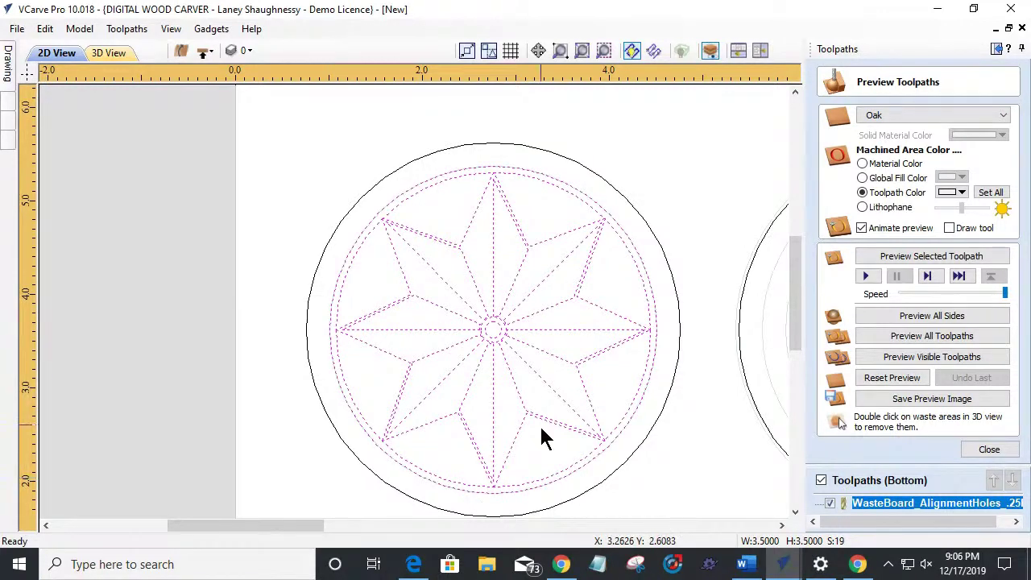
pyautogui.scroll(6, 504, 320)
pyautogui.scroll(-3, 502, 306)
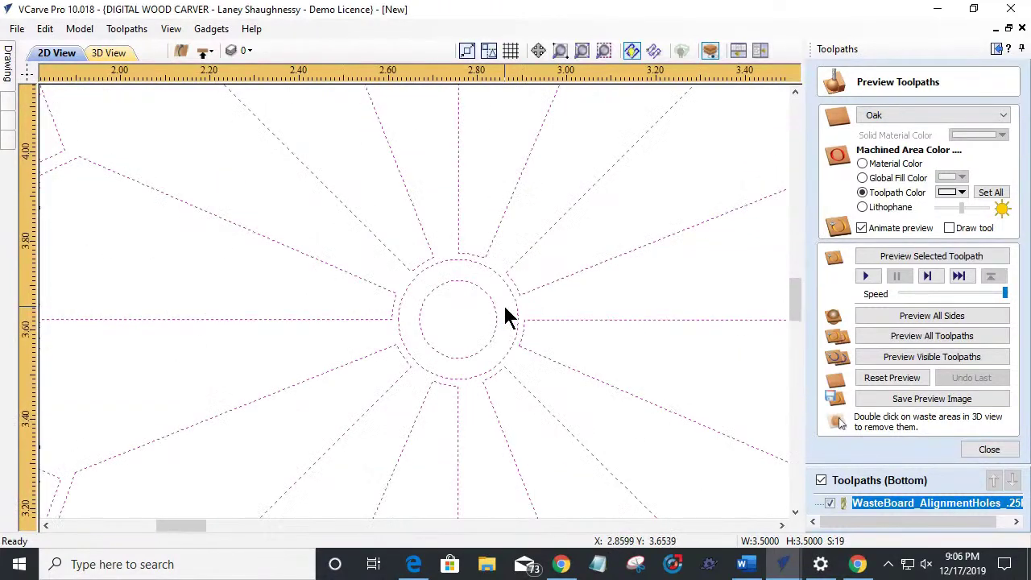
pyautogui.scroll(-4, 502, 303)
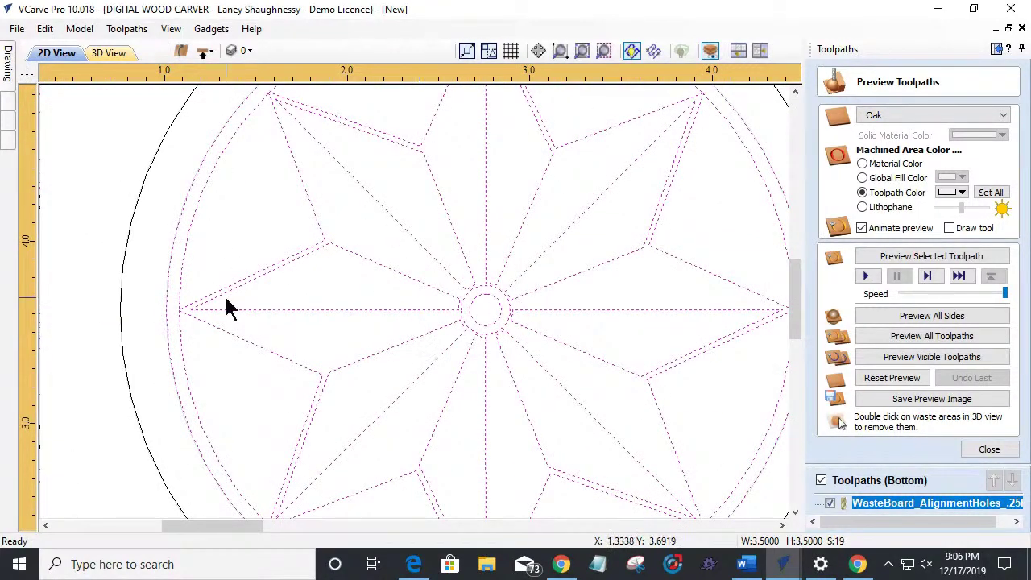
pyautogui.scroll(-2, 222, 298)
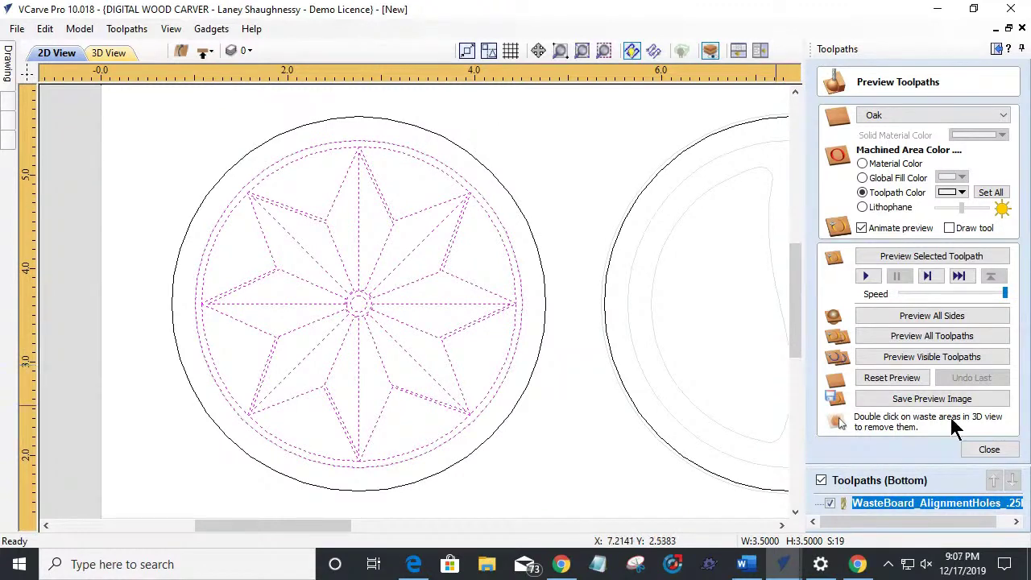
# Step: Close the toolpath preview and remove the 3.5-inch circle from the selection, keeping the star vectors and their enclosing circle
pyautogui.click(989, 448)
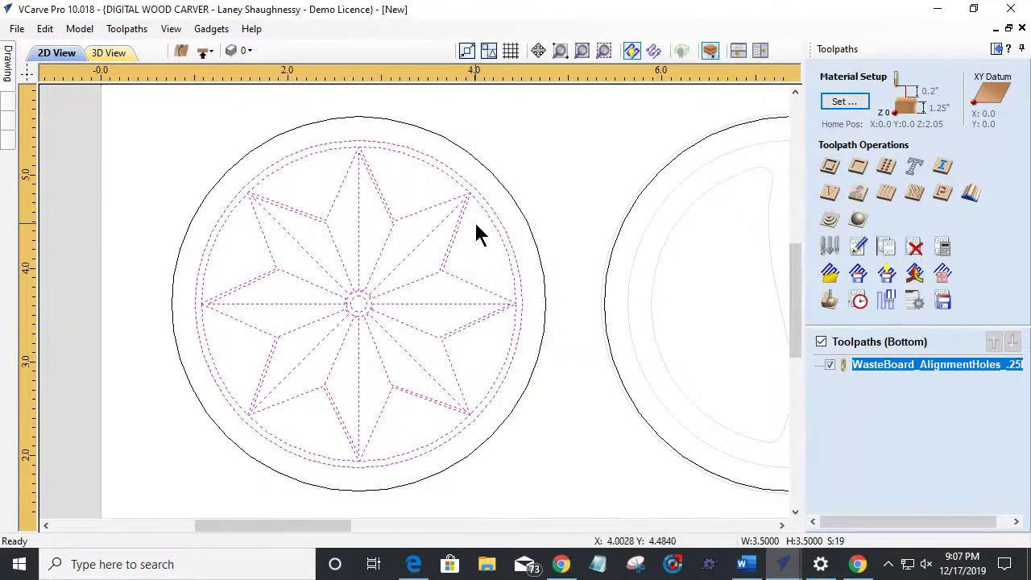
pyautogui.scroll(5, 465, 193)
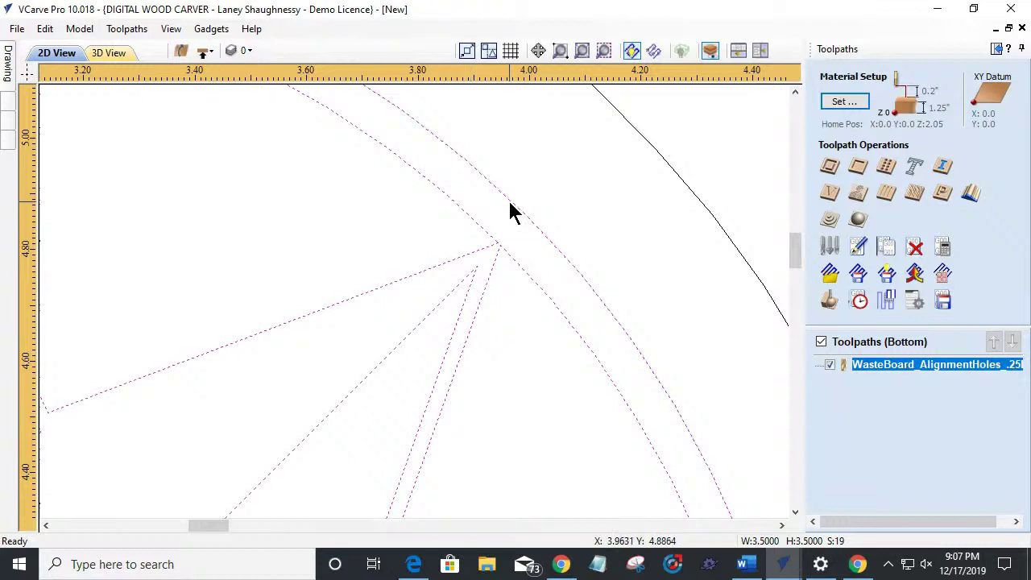
pyautogui.scroll(-1, 509, 212)
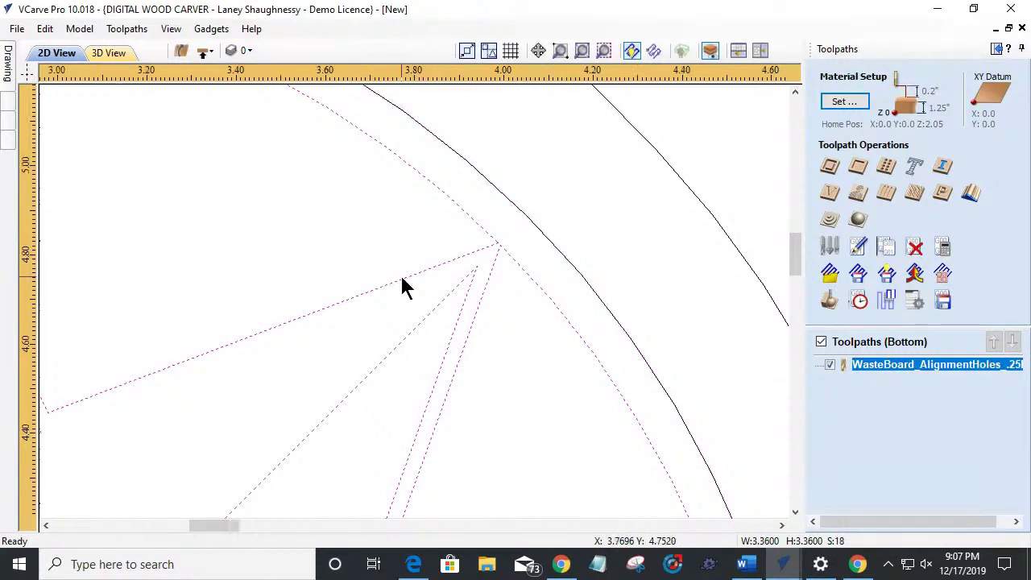
pyautogui.scroll(-2, 404, 287)
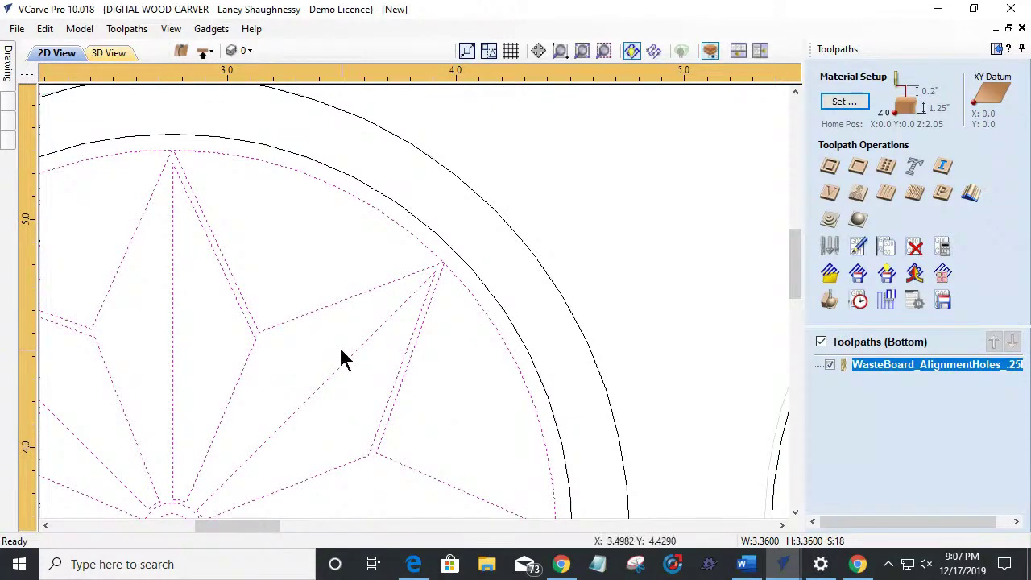
pyautogui.scroll(-5, 403, 393)
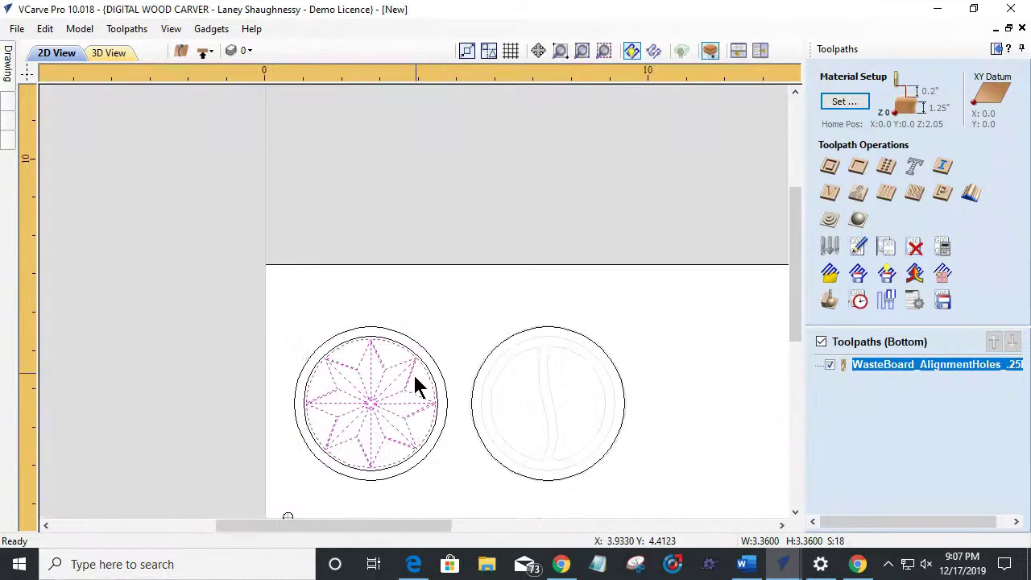
pyautogui.scroll(3, 412, 372)
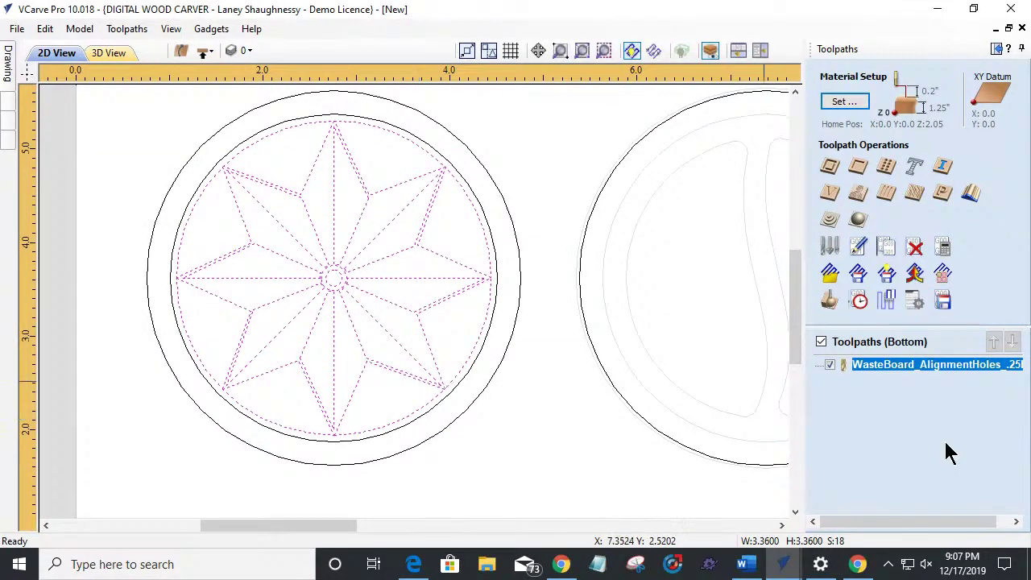
# Step: Start a V-carve toolpath for the star vectors with start depth 0, flat depth 0.125 inches and the V-Bit_0.5_Imported_Imported tool
pyautogui.click(830, 195)
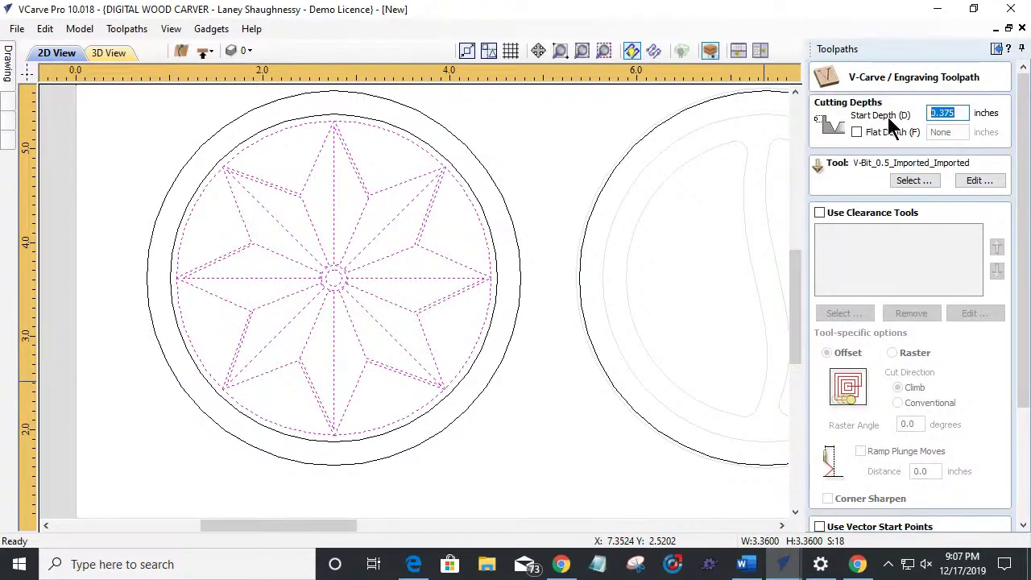
pyautogui.write('0')
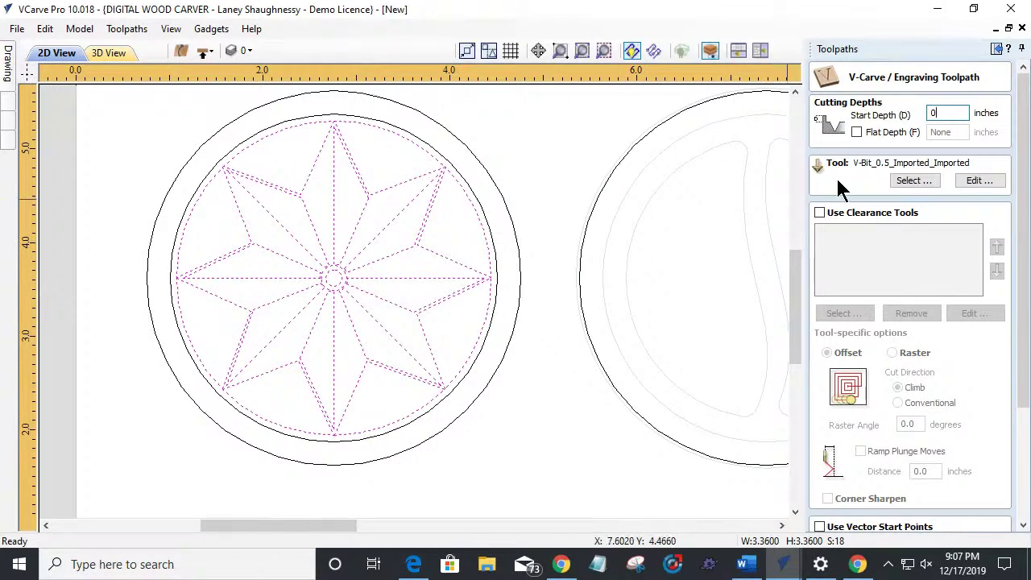
pyautogui.click(855, 132)
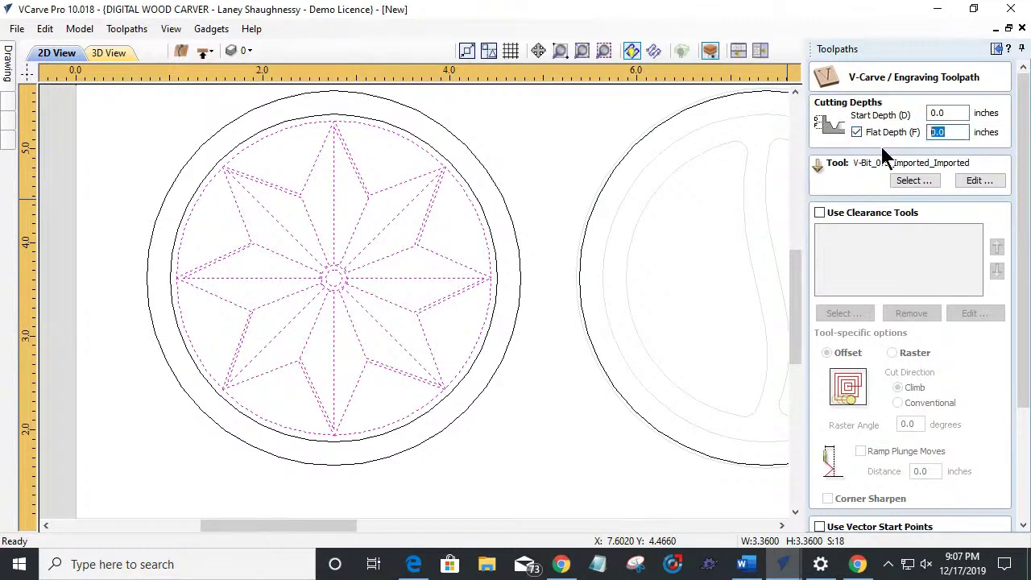
pyautogui.write('.125')
pyautogui.click(913, 179)
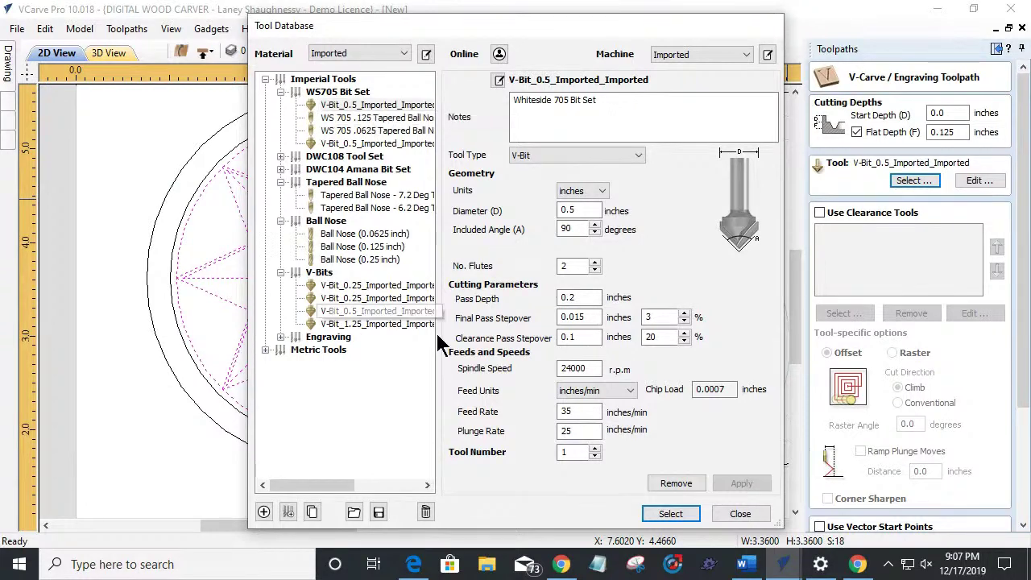
pyautogui.click(669, 514)
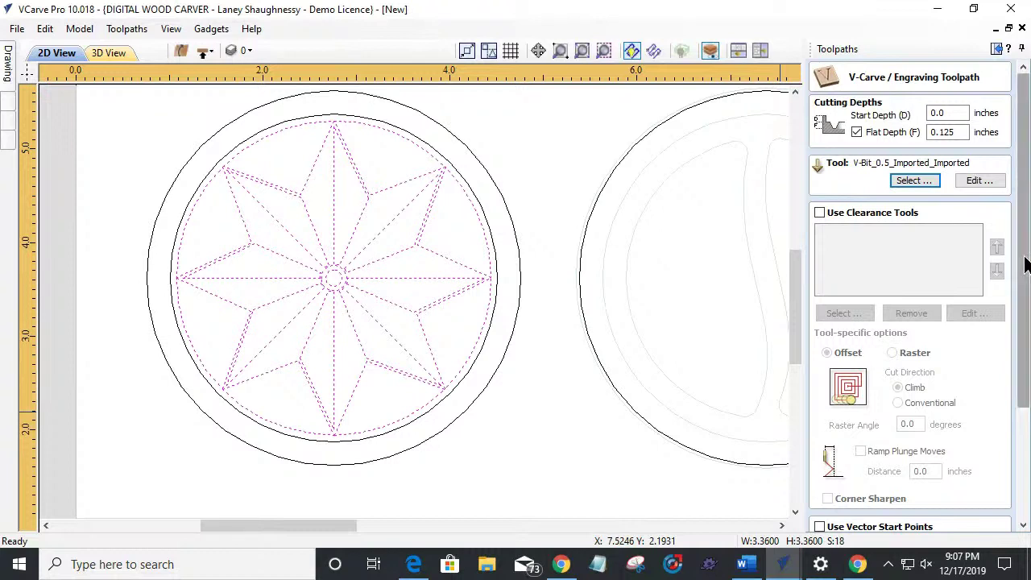
# Step: Enable clearance tools for the V-carve toolpath and add the End Mill (0.0625 inches)
pyautogui.moveTo(1025, 266); pyautogui.dragTo(1021, 378)
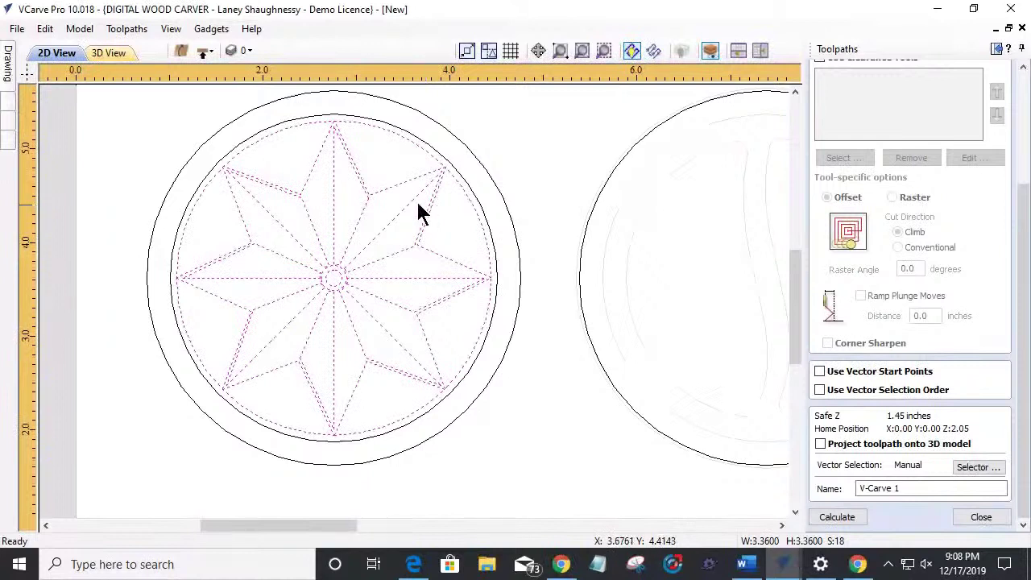
pyautogui.scroll(2, 888, 88)
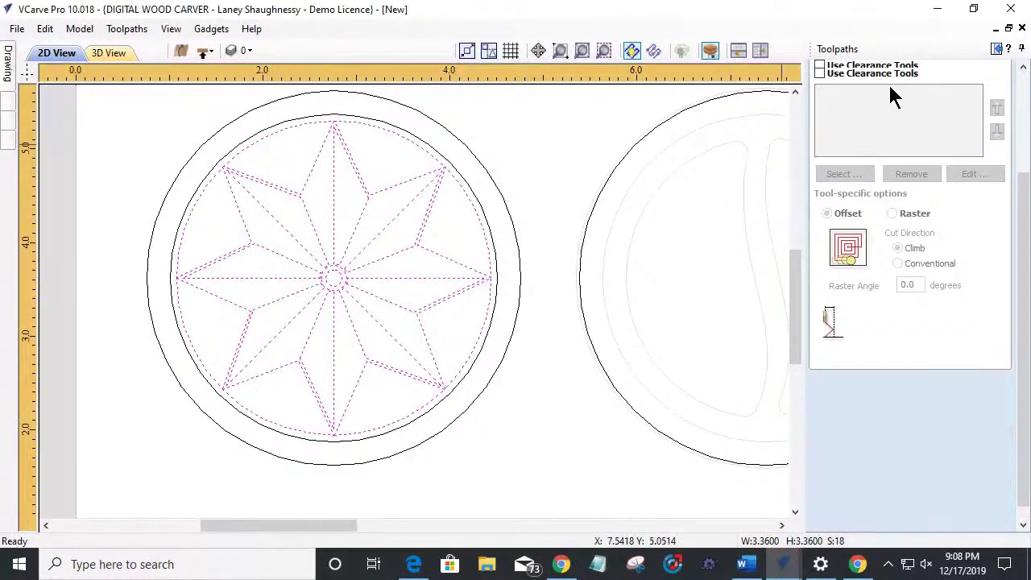
pyautogui.scroll(5, 889, 112)
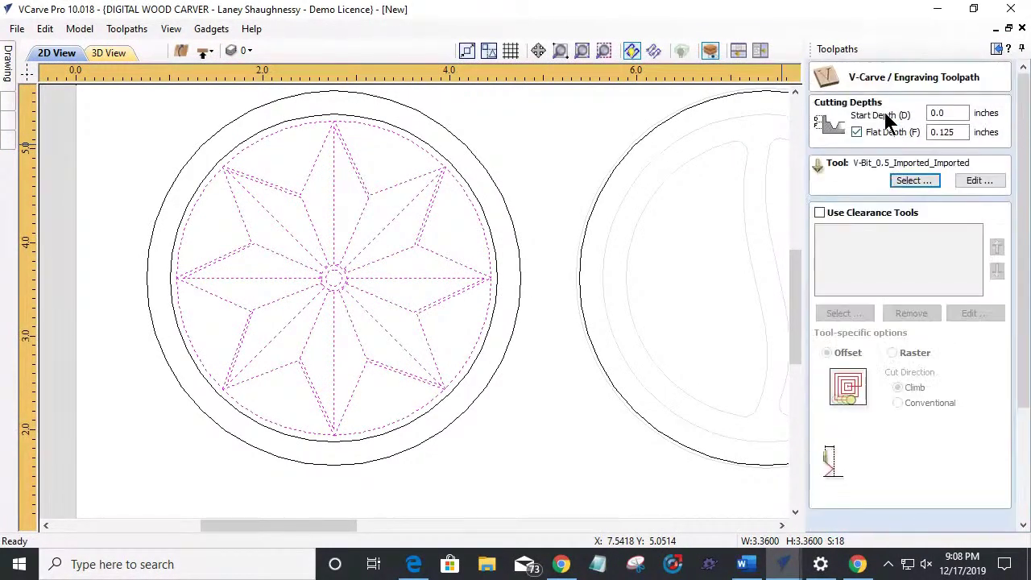
pyautogui.click(819, 213)
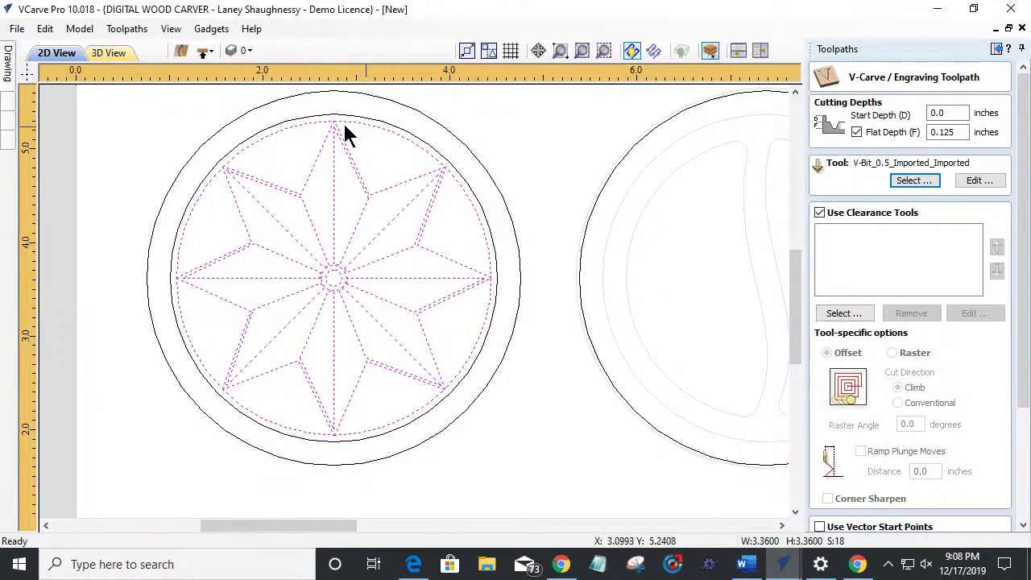
pyautogui.click(836, 317)
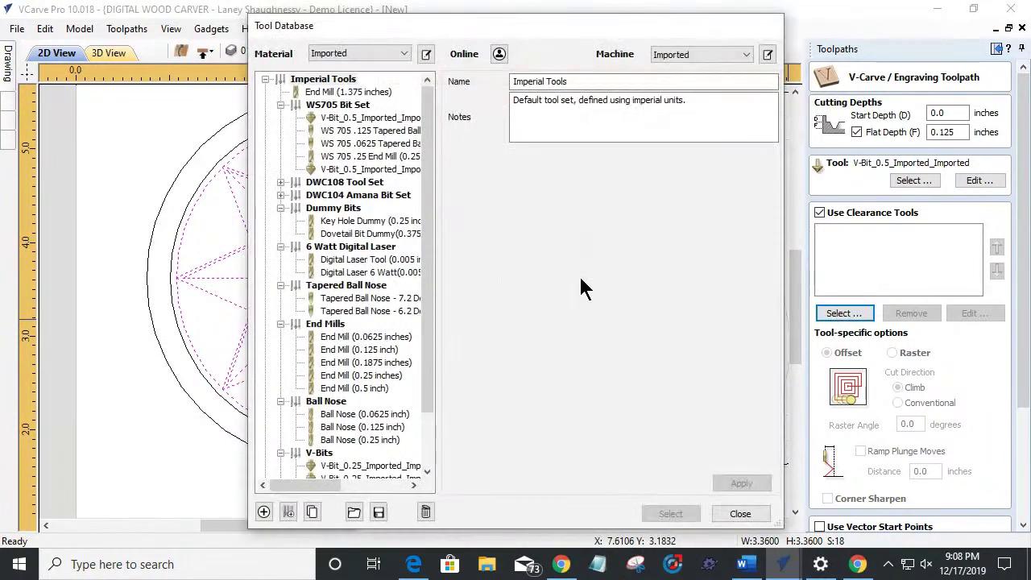
pyautogui.click(363, 337)
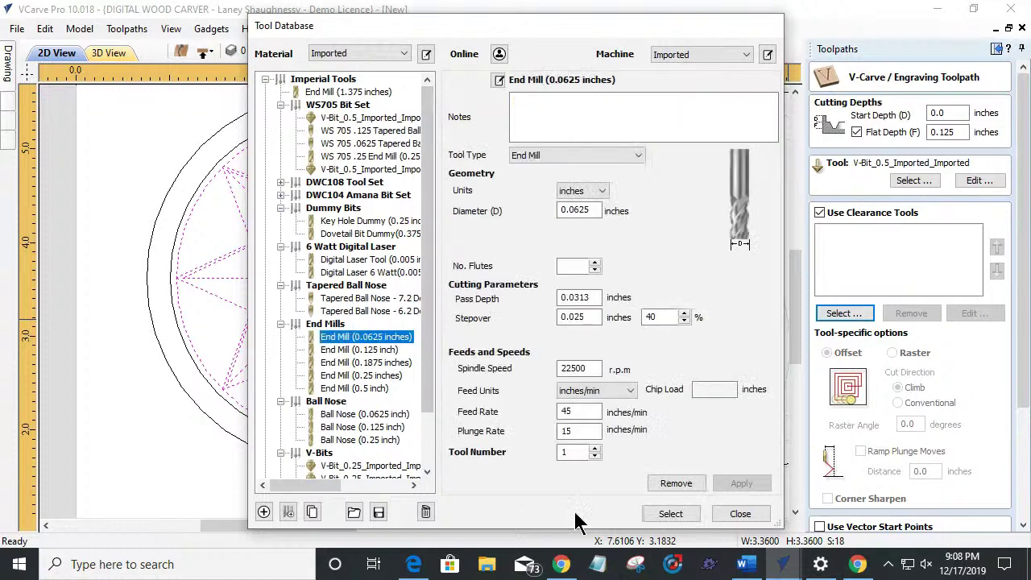
pyautogui.click(673, 514)
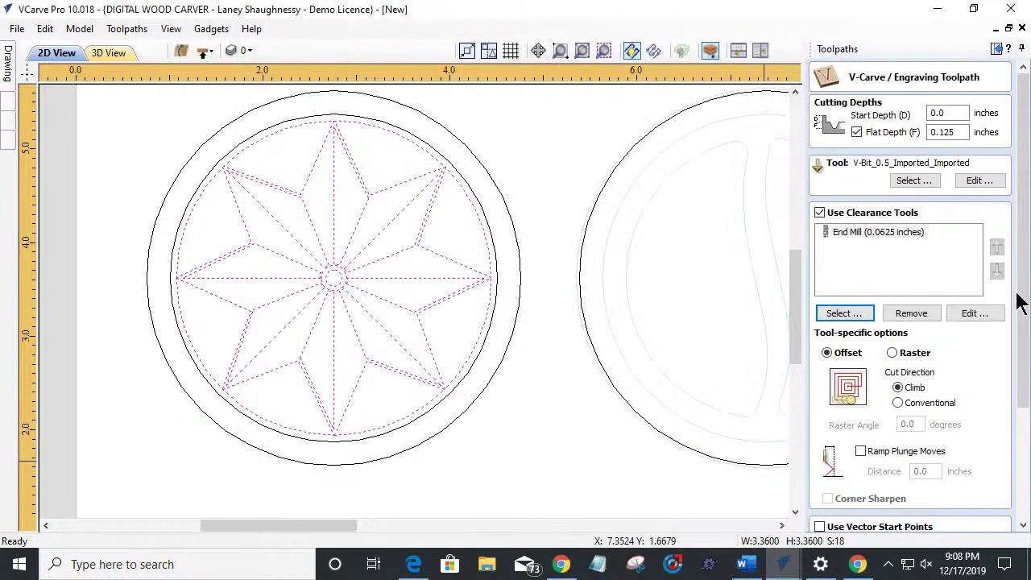
# Step: Calculate the star's V-carve toolpath and inspect it up close in the 3D view
pyautogui.moveTo(1023, 337); pyautogui.dragTo(1015, 422)
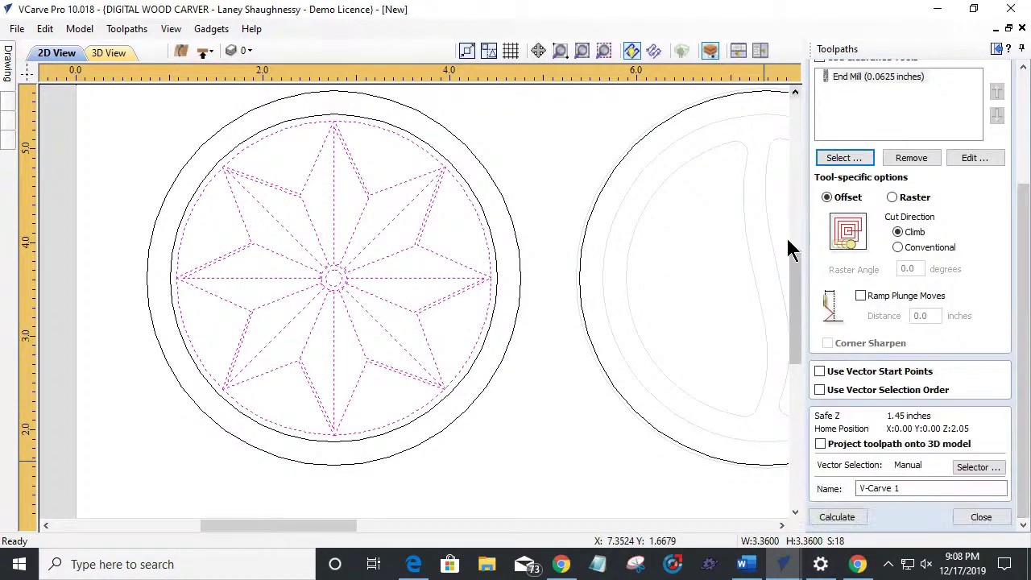
pyautogui.click(838, 517)
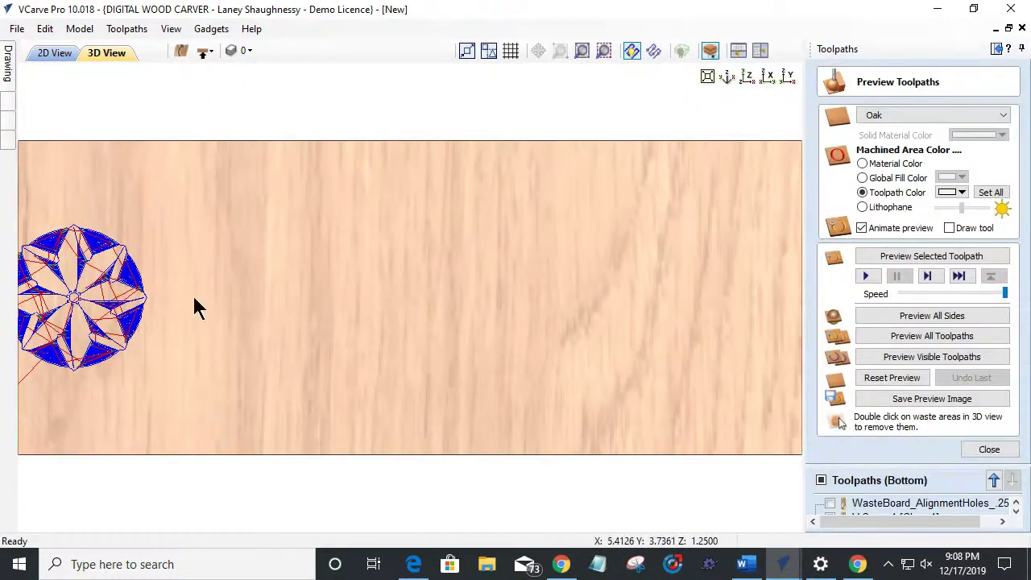
pyautogui.moveTo(750, 260); pyautogui.dragTo(672, 368)
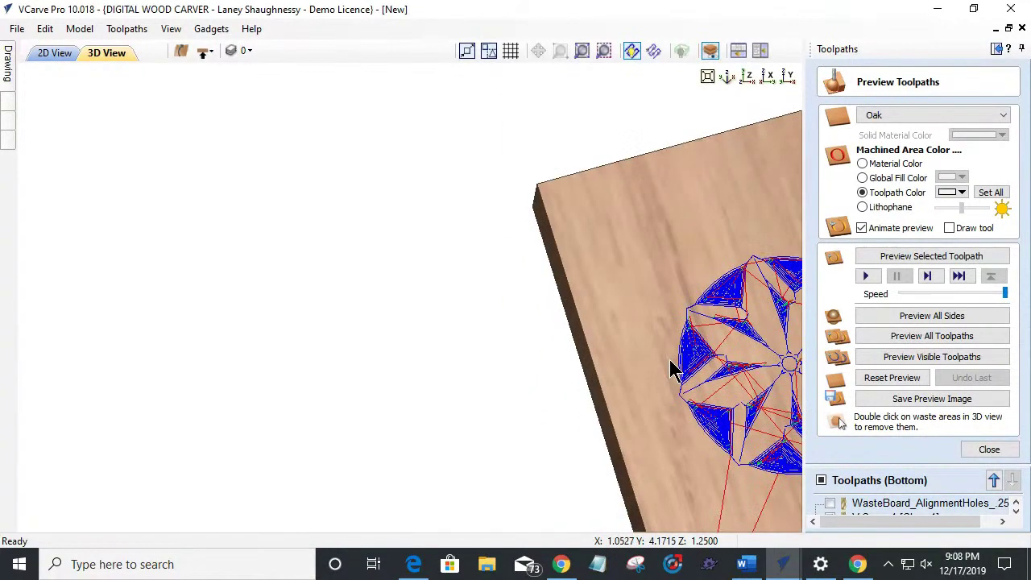
pyautogui.moveTo(676, 284); pyautogui.dragTo(428, 293)
pyautogui.scroll(3, 479, 326)
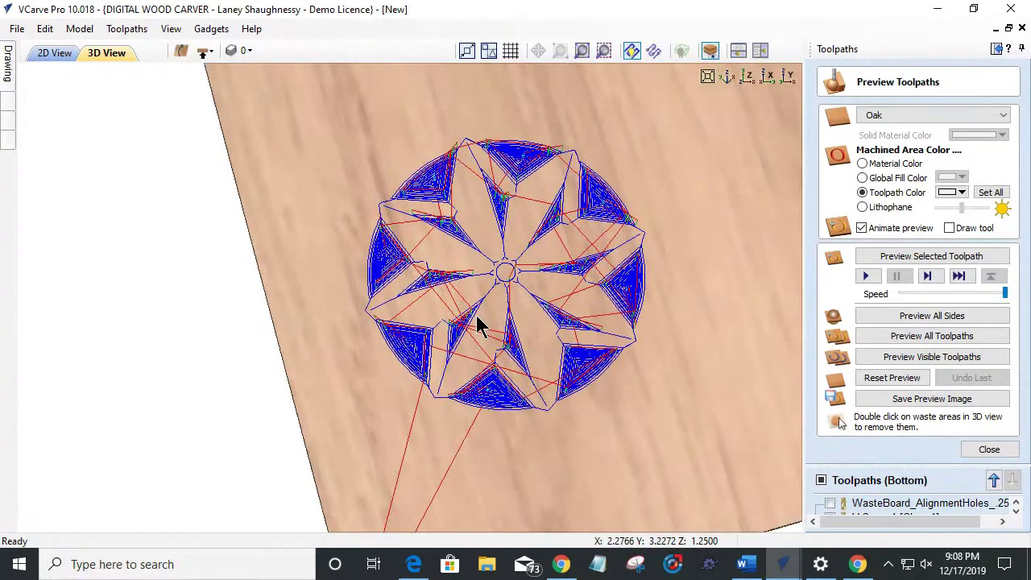
pyautogui.scroll(2, 479, 325)
pyautogui.moveTo(564, 385); pyautogui.dragTo(495, 354)
# Step: In the 2D view, select the 4-inch outer circles of the lid and the base, and close the toolpath preview
pyautogui.click(54, 53)
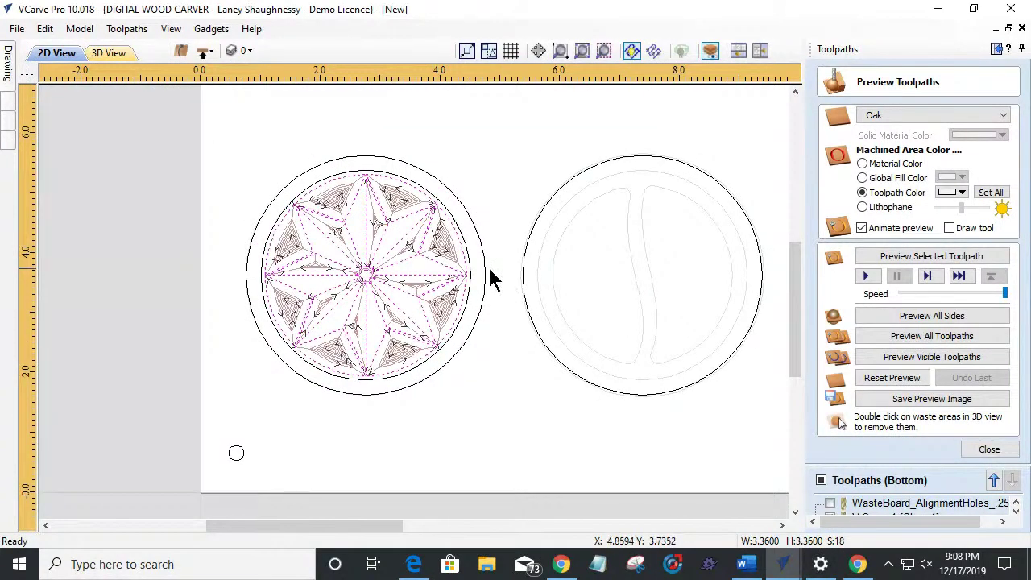
pyautogui.click(486, 271)
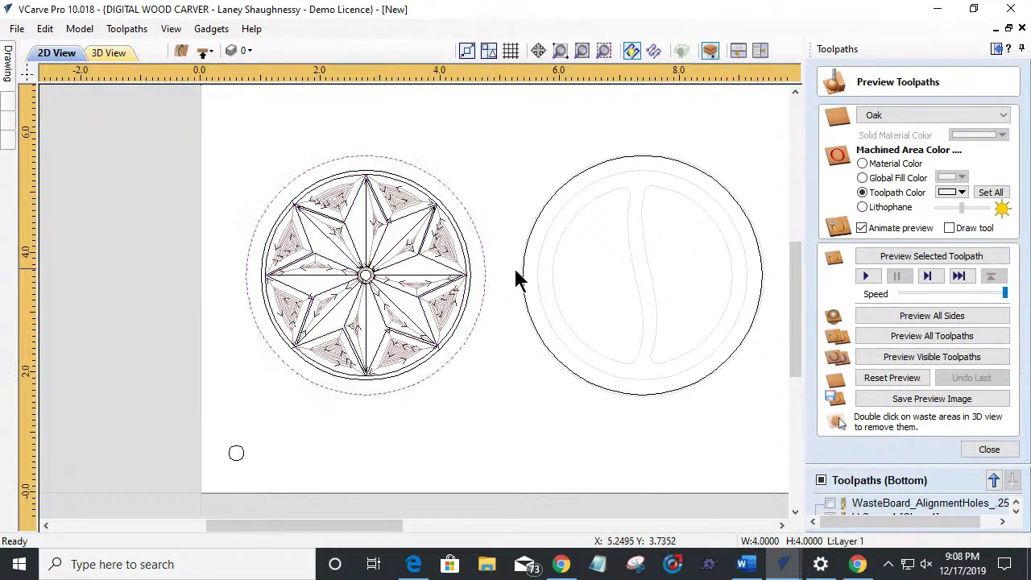
pyautogui.keyDown('shift'); pyautogui.click(524, 276); pyautogui.keyUp('shift')
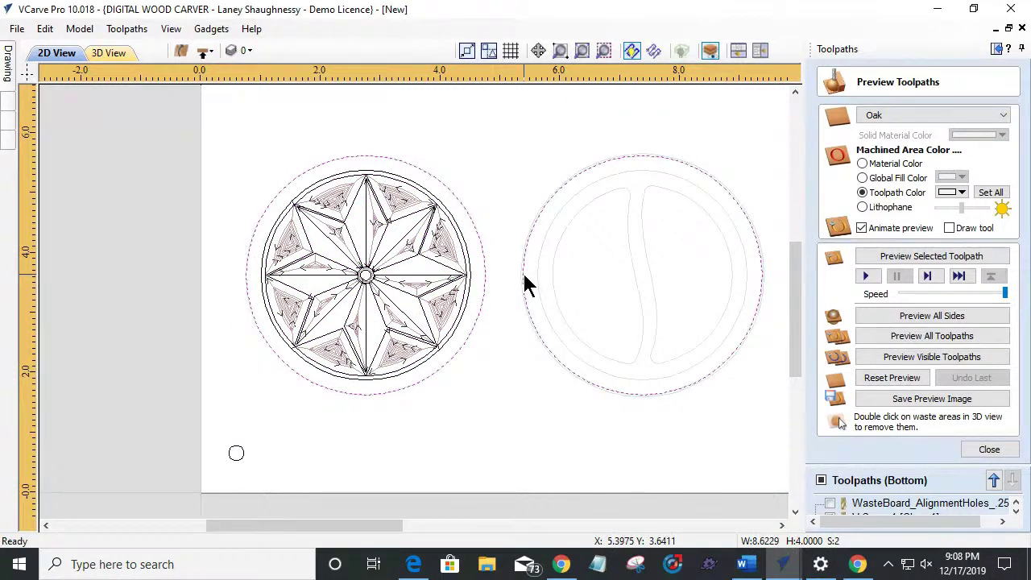
pyautogui.click(987, 449)
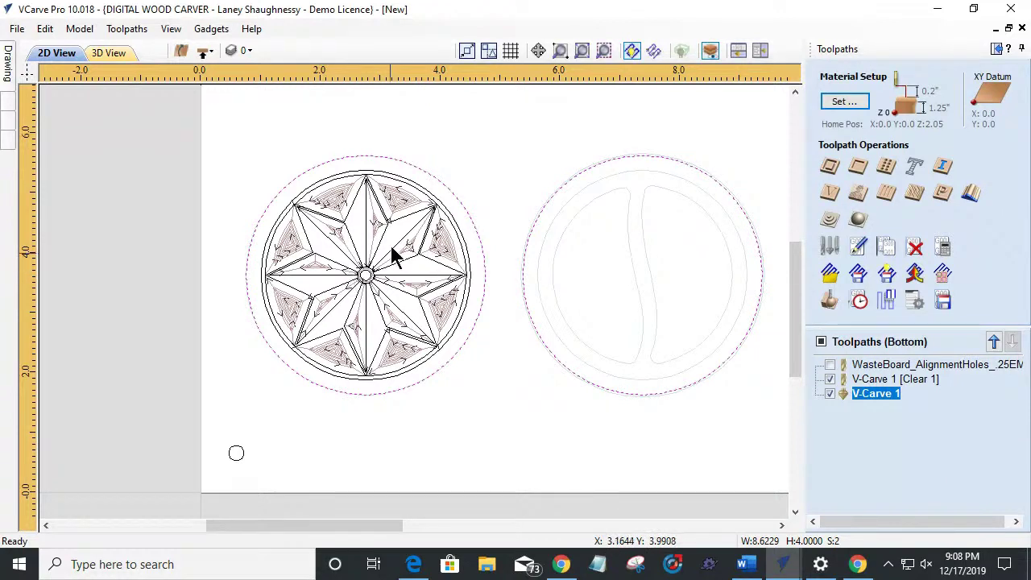
# Step: Create a 2D profile toolpath that cuts outside both selected circles, with tabs added, and calculate it
pyautogui.moveTo(860, 400)
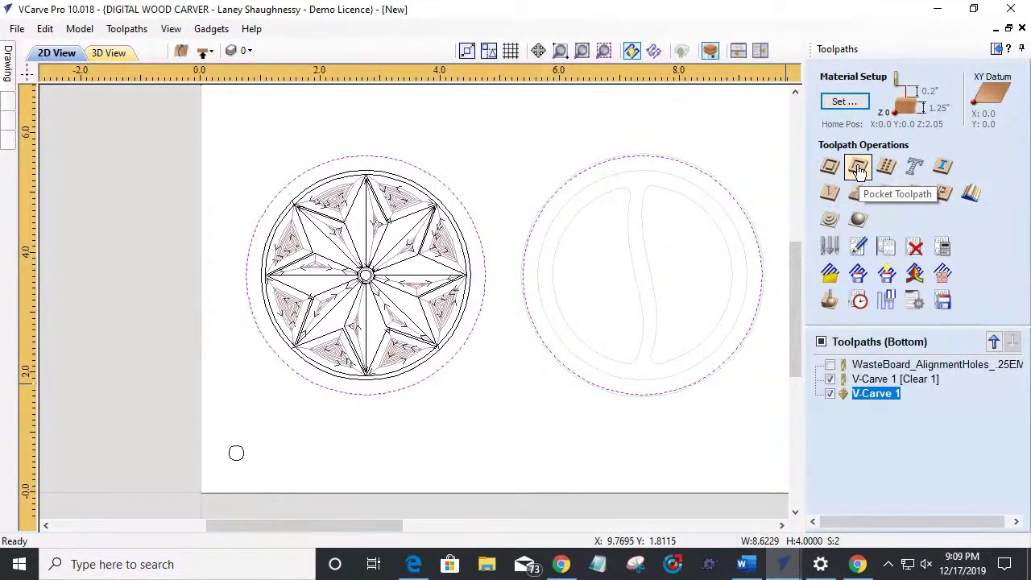
pyautogui.click(830, 168)
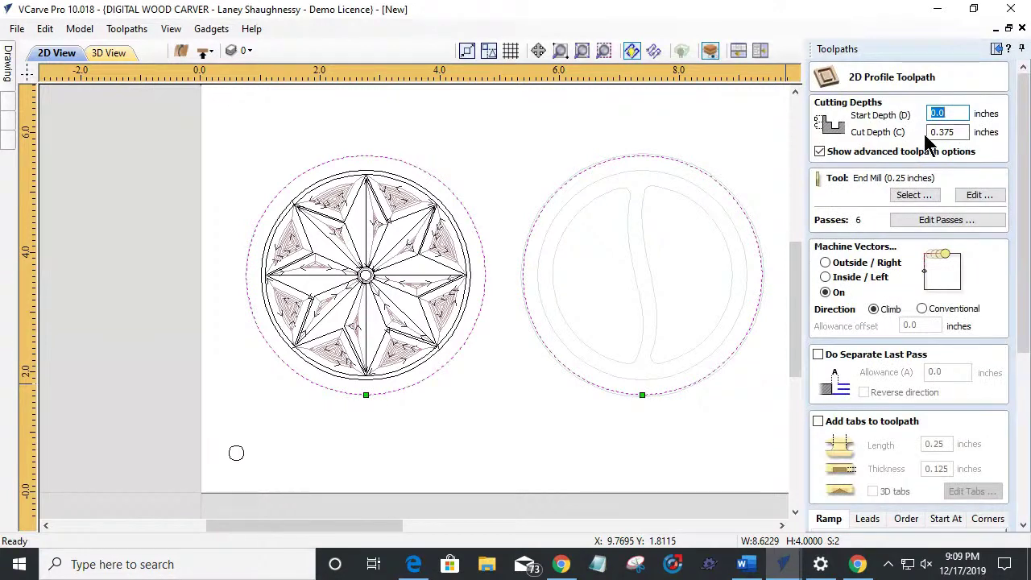
pyautogui.click(826, 263)
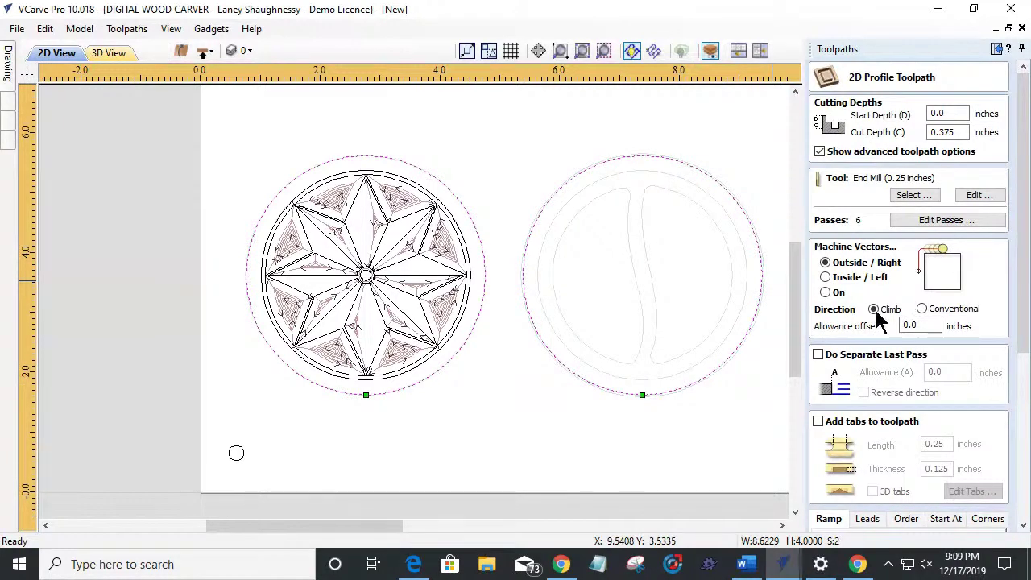
pyautogui.moveTo(1023, 326); pyautogui.dragTo(1027, 403)
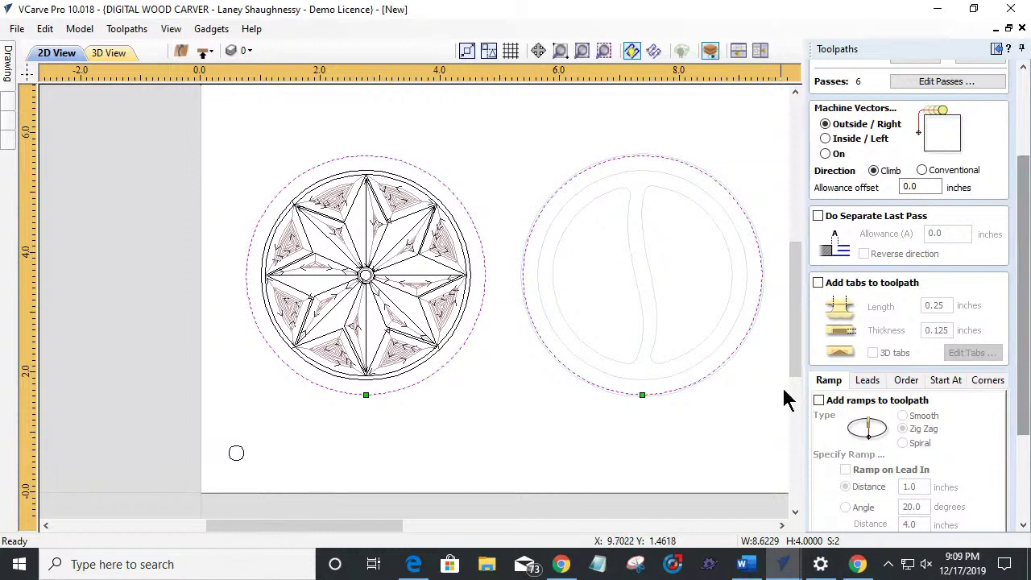
pyautogui.click(817, 283)
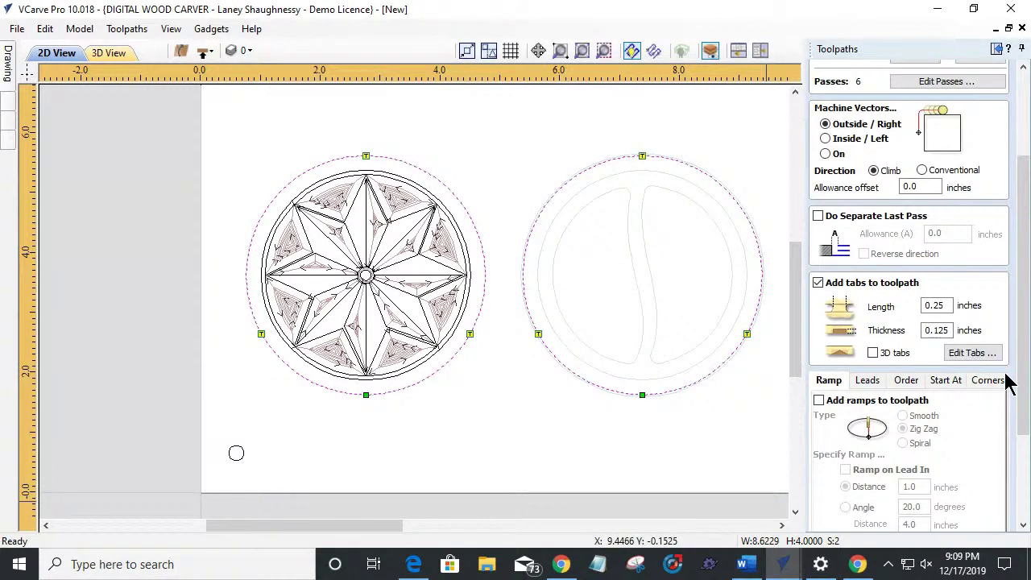
pyautogui.scroll(-3, 1014, 403)
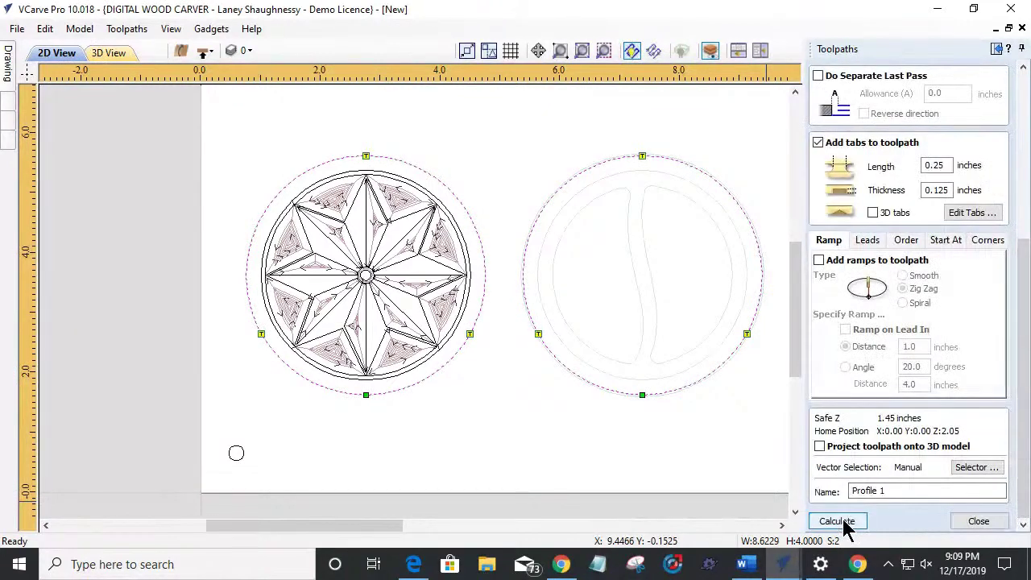
pyautogui.click(838, 522)
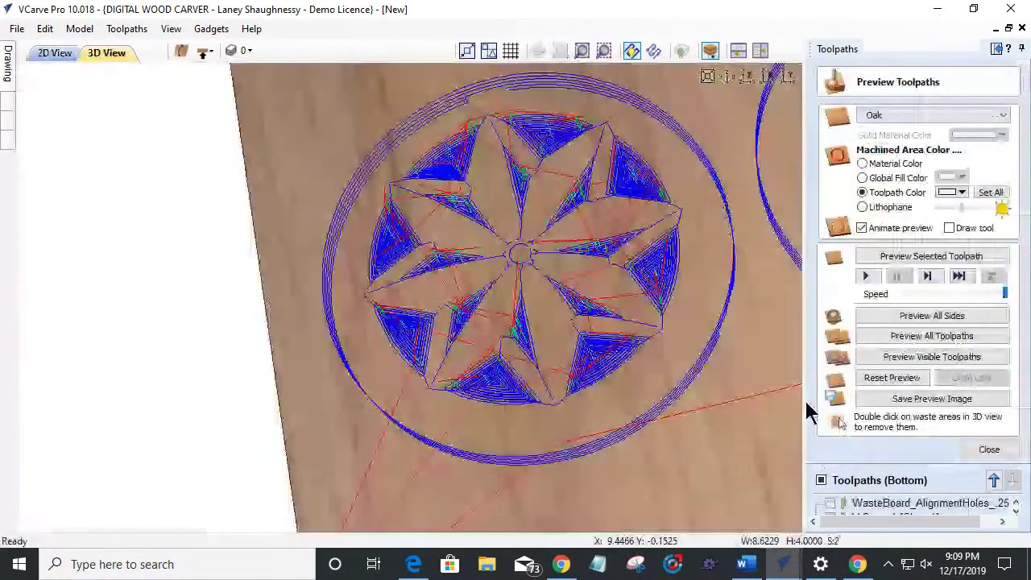
# Step: Return to the 2D view, switch to the top side of the job and close the toolpath preview
pyautogui.click(61, 62)
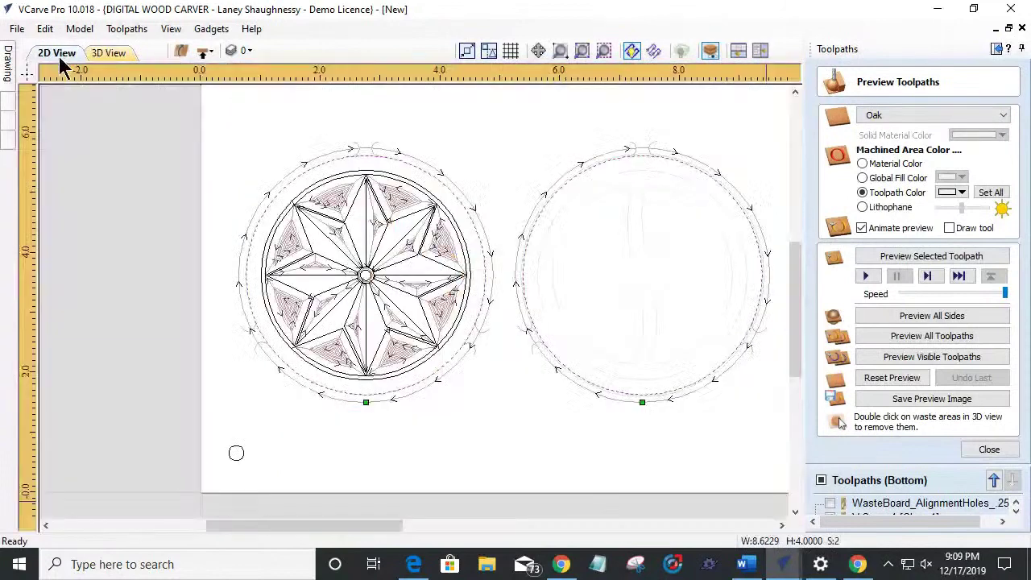
pyautogui.click(207, 62)
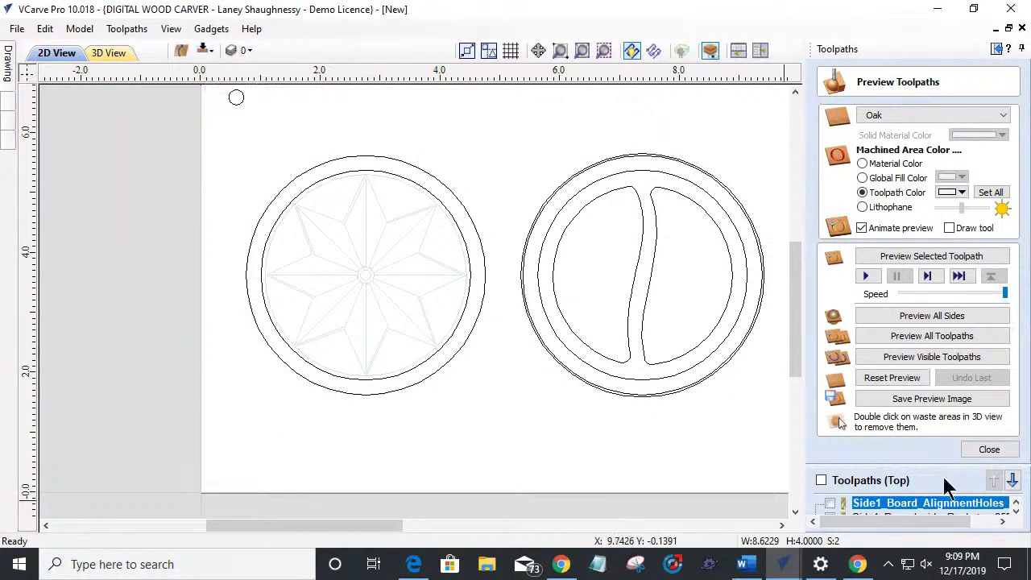
pyautogui.click(985, 448)
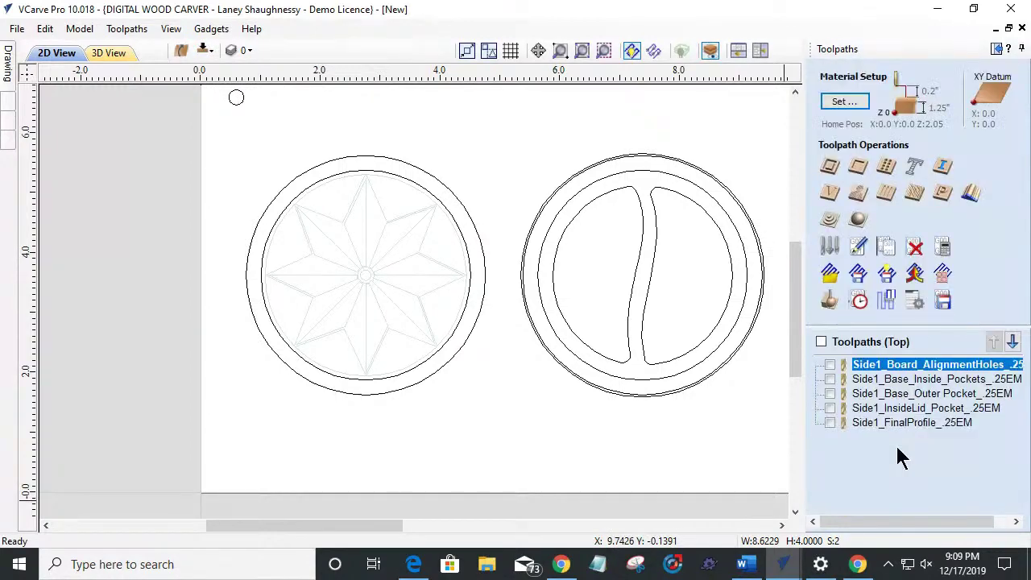
# Step: Edit the Side1_FinalProfile_.25EM toolpath to machine Outside / Right of its vectors, recalculate it and check it in the 2D view
pyautogui.click(889, 423)
pyautogui.doubleClick(889, 427)
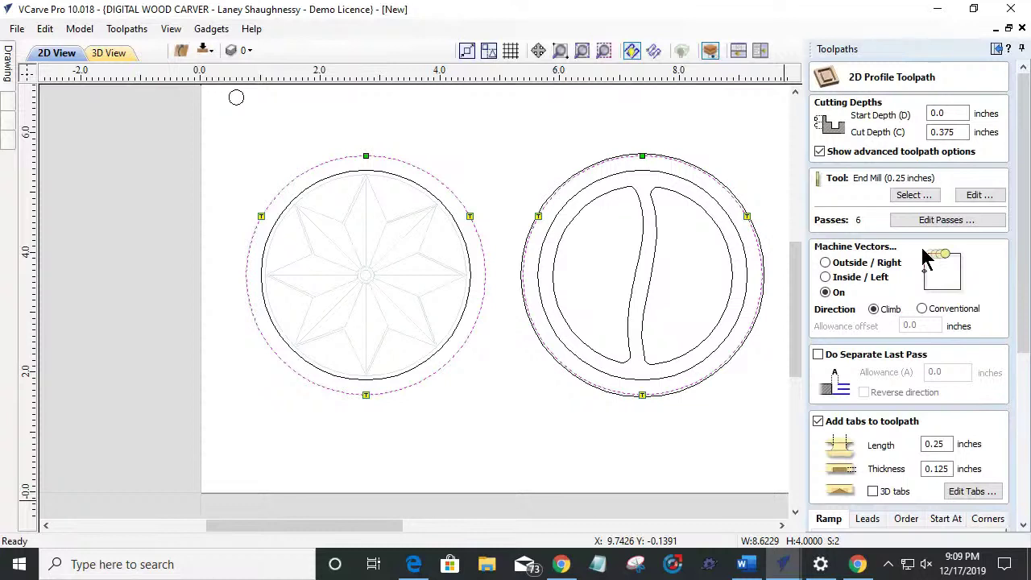
pyautogui.click(824, 262)
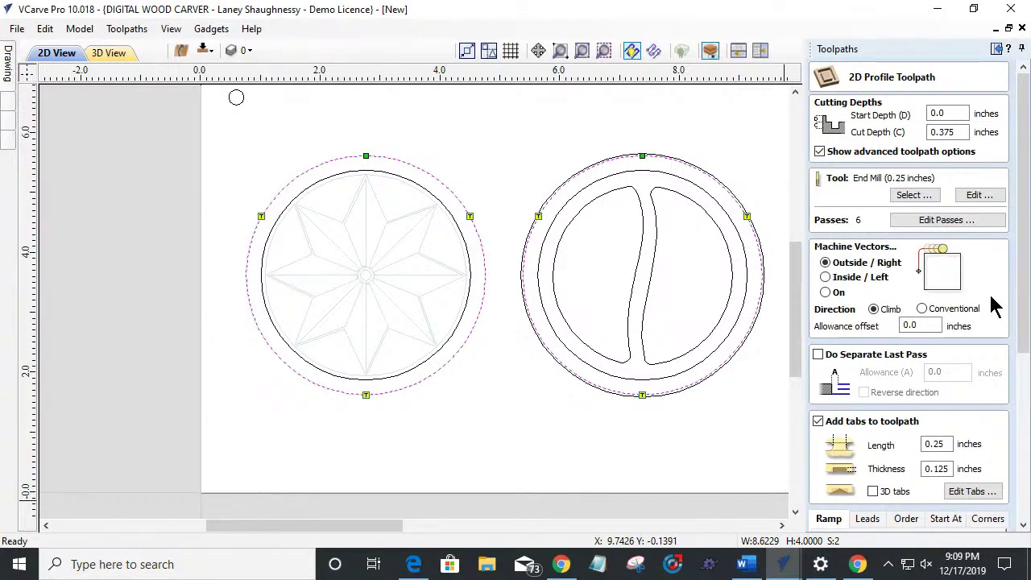
pyautogui.moveTo(1023, 311); pyautogui.dragTo(1025, 503)
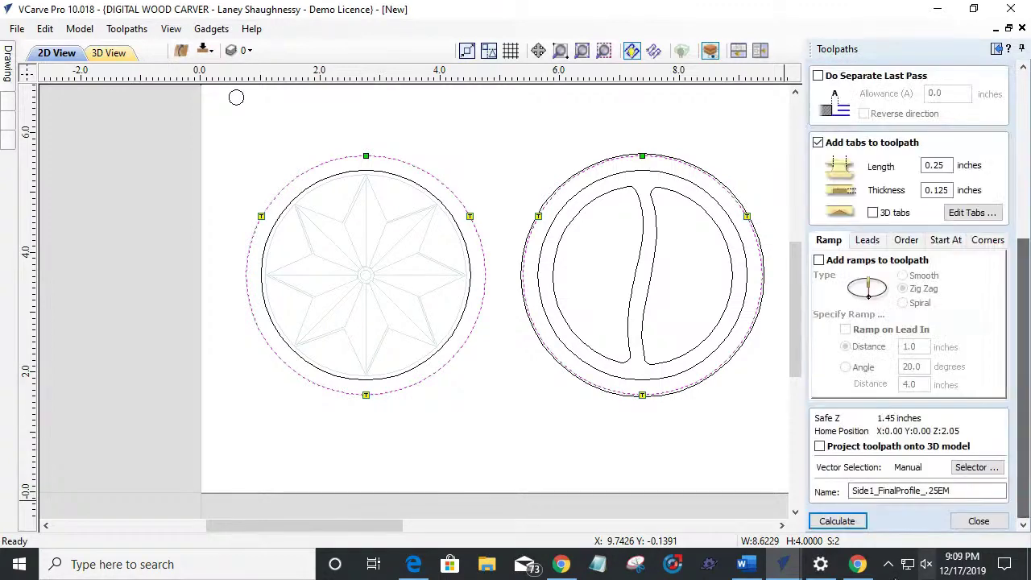
pyautogui.click(839, 522)
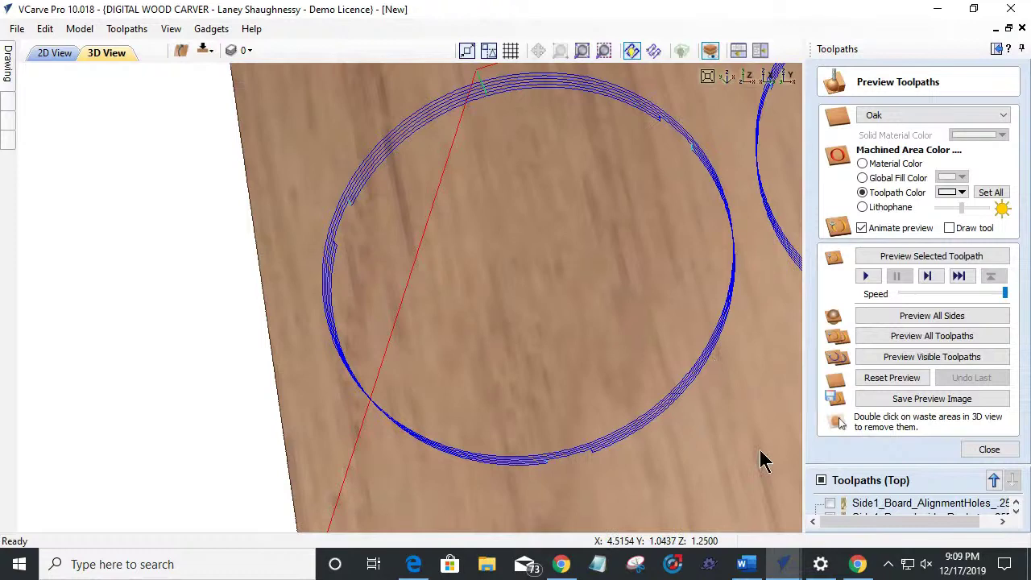
pyautogui.click(38, 56)
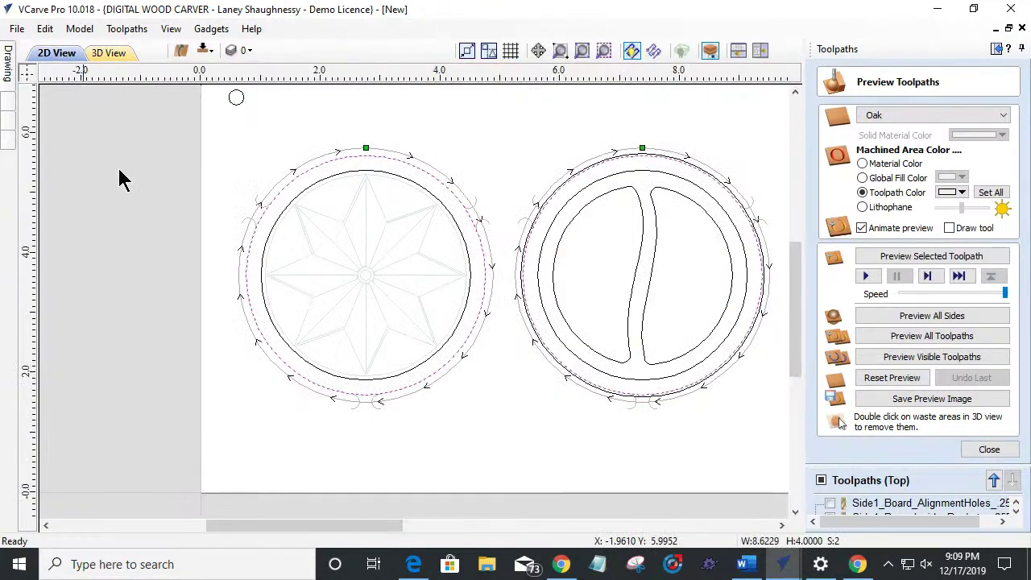
# Step: Switch to the bottom side, hide all its toolpaths, select only the lid's 4-inch outer circle and close the toolpath preview
pyautogui.scroll(2, 492, 357)
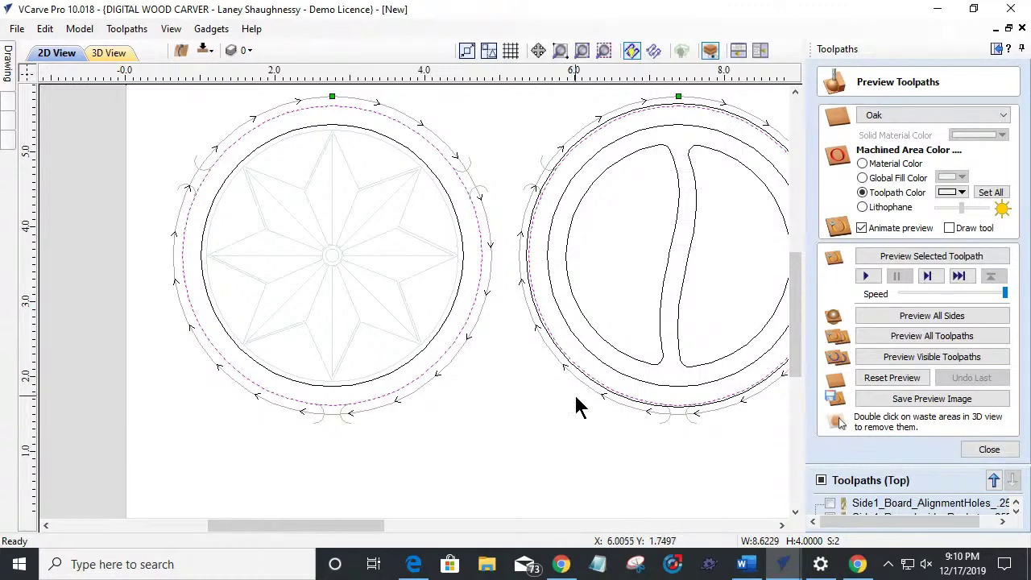
pyautogui.click(206, 53)
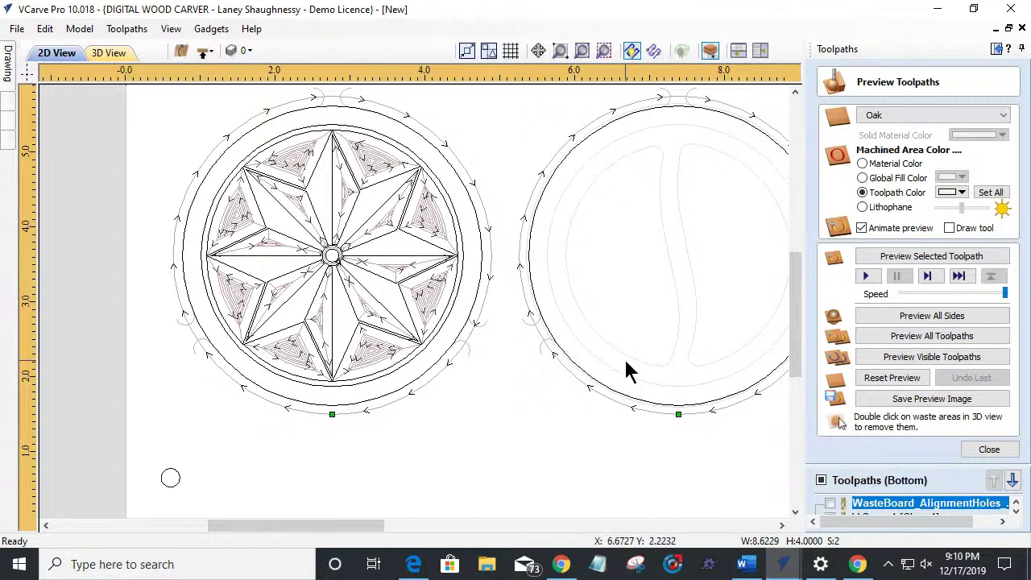
pyautogui.click(820, 480)
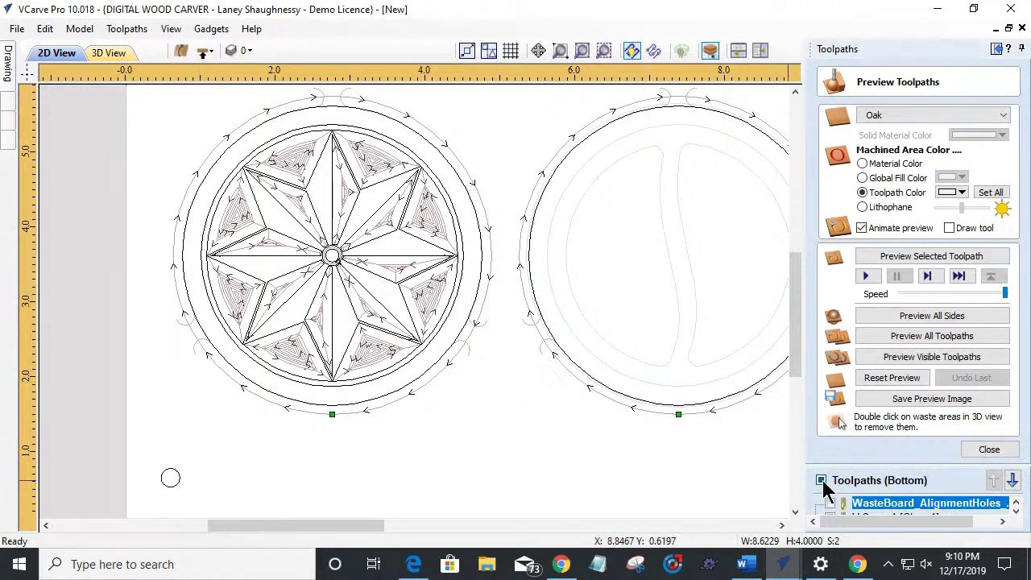
pyautogui.click(463, 325)
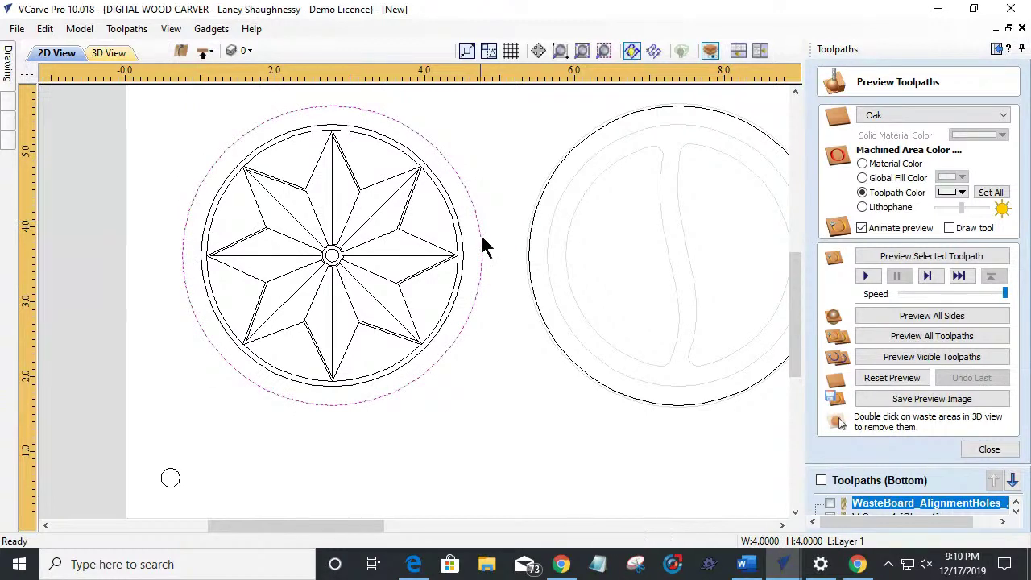
pyautogui.click(969, 449)
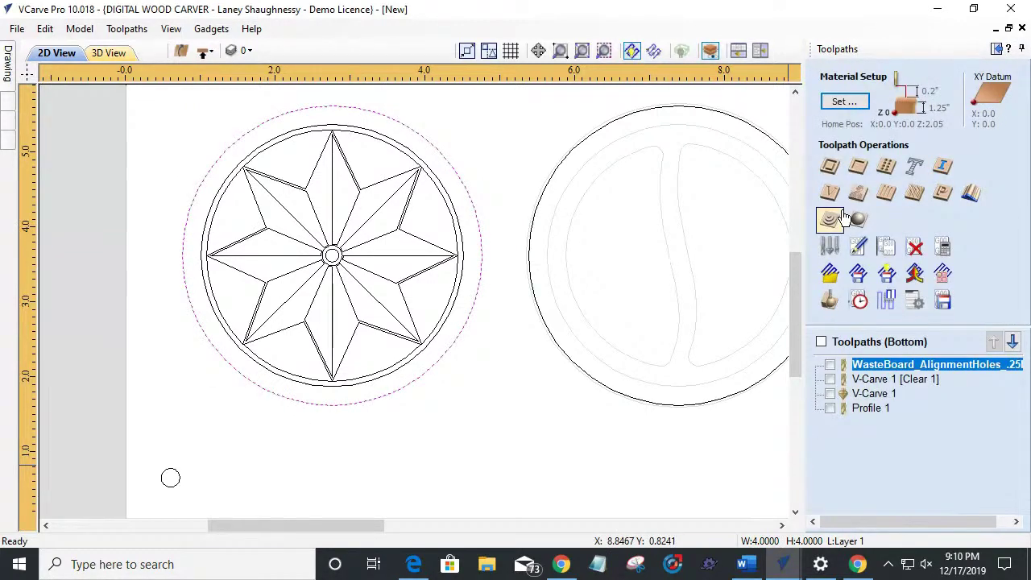
# Step: Set up a 2D profile toolpath for the lid circle with a .25 inch cut depth and the WS2050RO (3/8") round-over bit
pyautogui.click(831, 169)
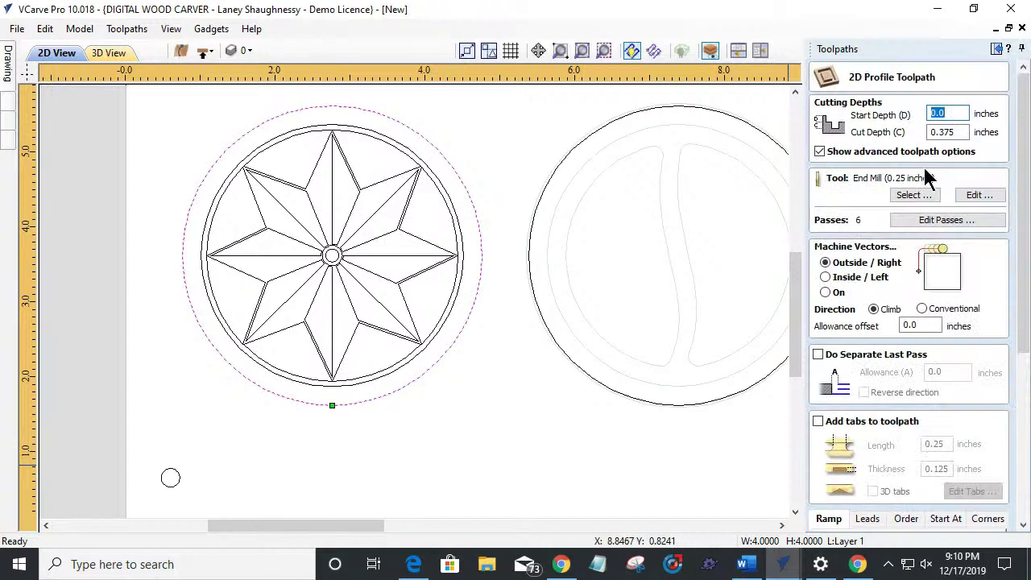
pyautogui.click(938, 132)
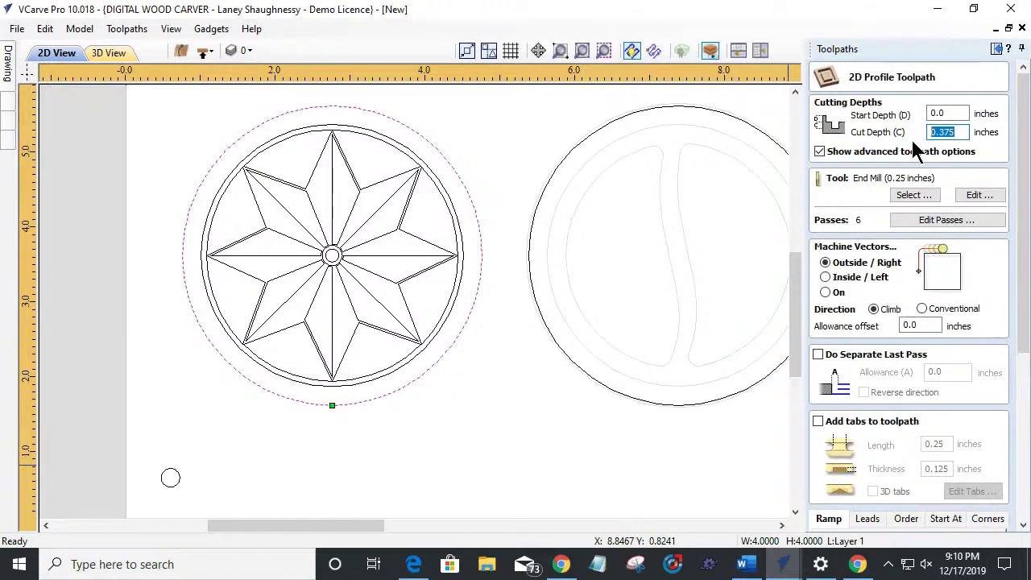
pyautogui.write('.25')
pyautogui.click(914, 196)
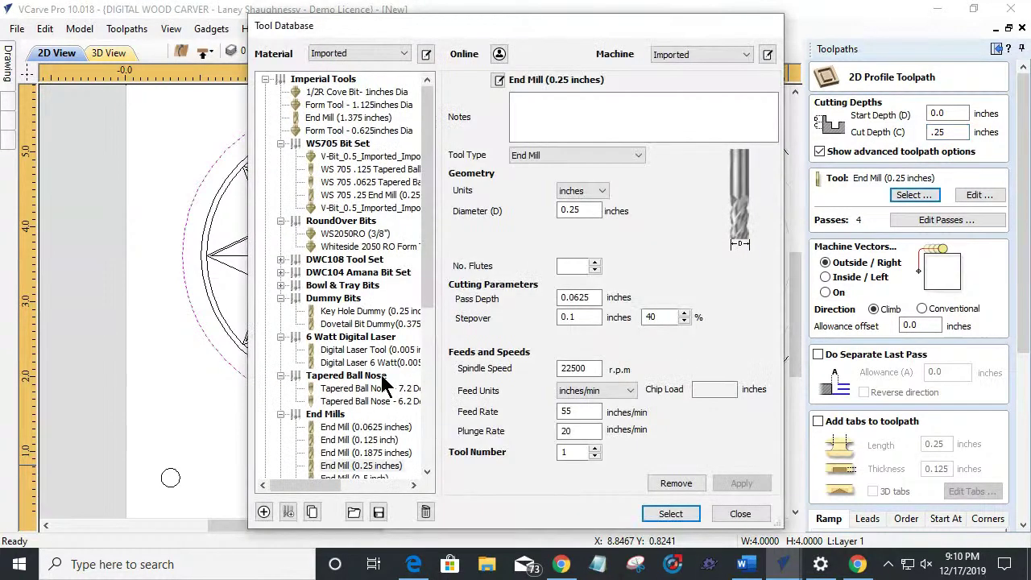
pyautogui.click(338, 234)
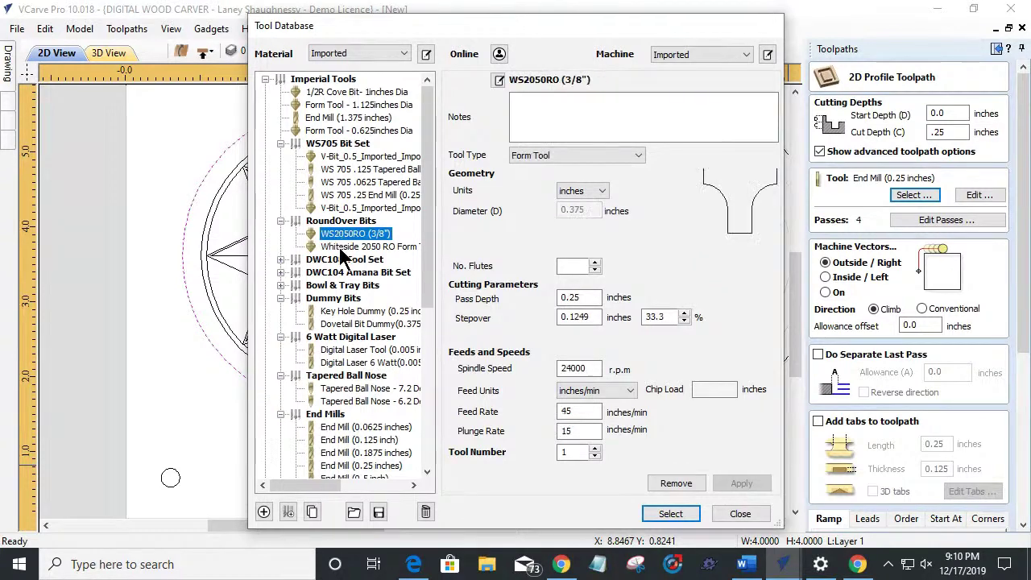
pyautogui.click(662, 517)
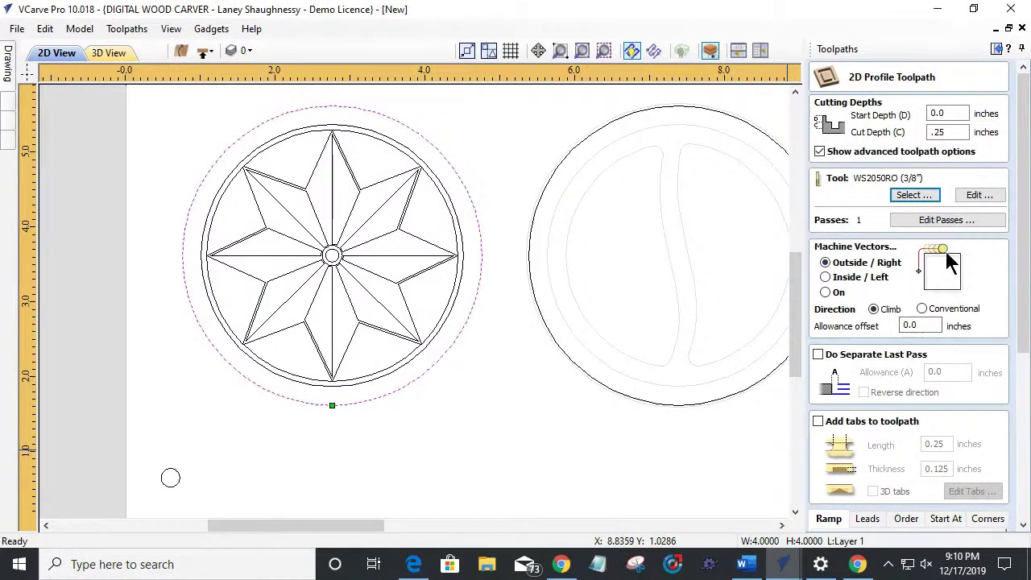
# Step: Set the profile's allowance offset to -.125 inches and check the round-over bit's shape in its tool settings
pyautogui.doubleClick(910, 326)
pyautogui.write('-')
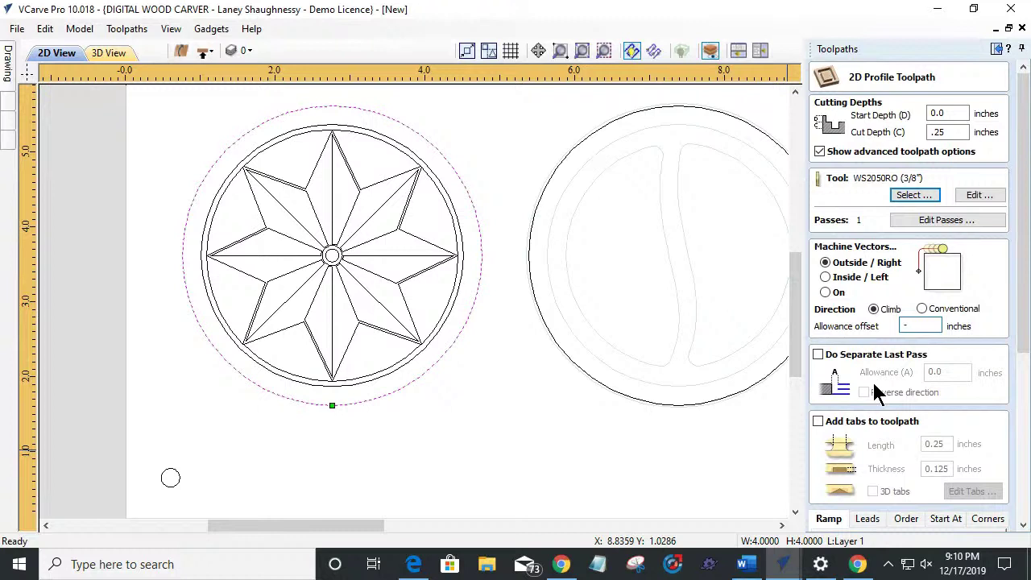
pyautogui.write('.125')
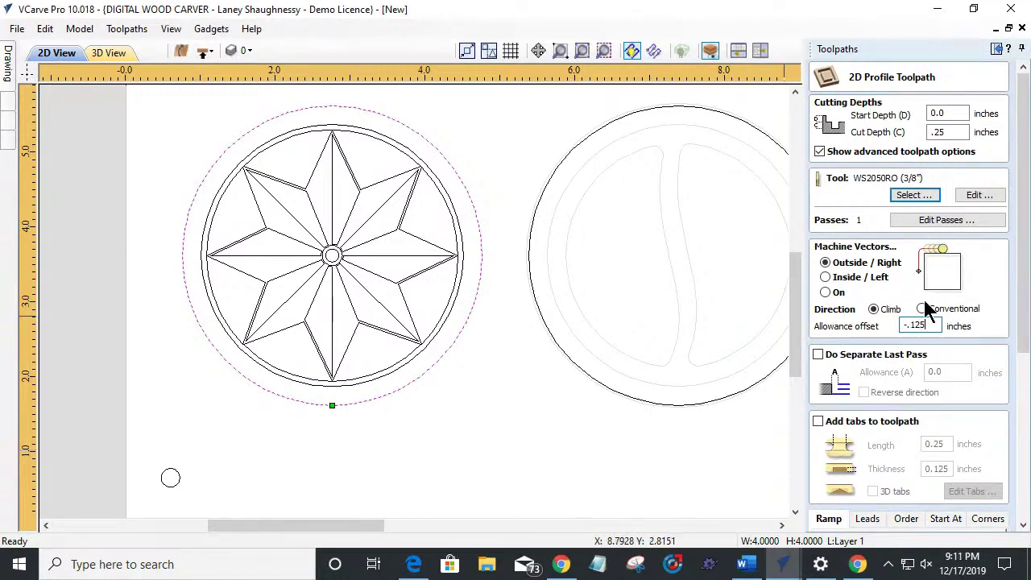
pyautogui.click(973, 200)
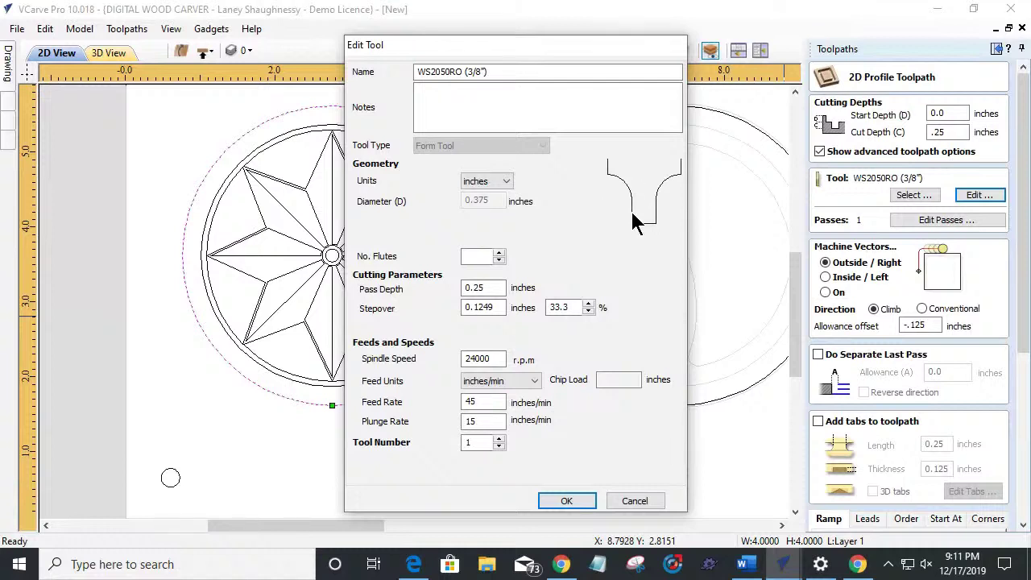
pyautogui.click(625, 502)
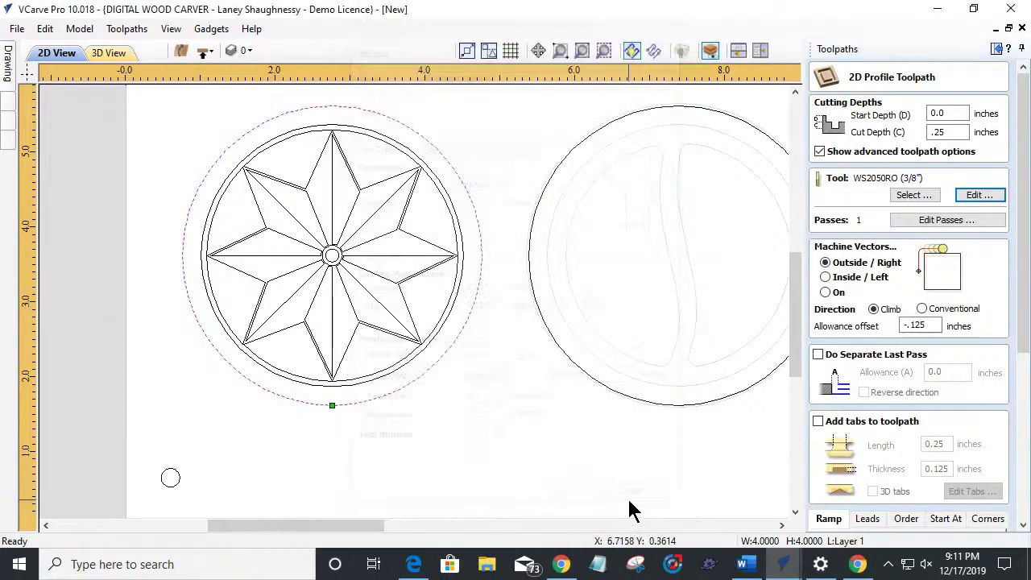
# Step: Check the offset and cut depth against the bit's geometry, calculate the lid's round-over toolpath and close the preview
pyautogui.doubleClick(917, 325)
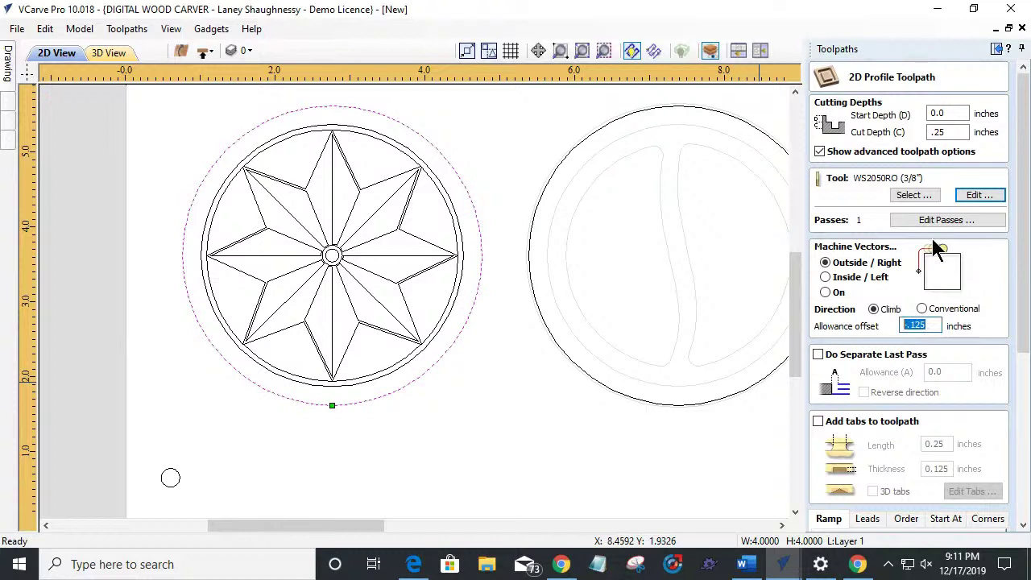
pyautogui.doubleClick(946, 132)
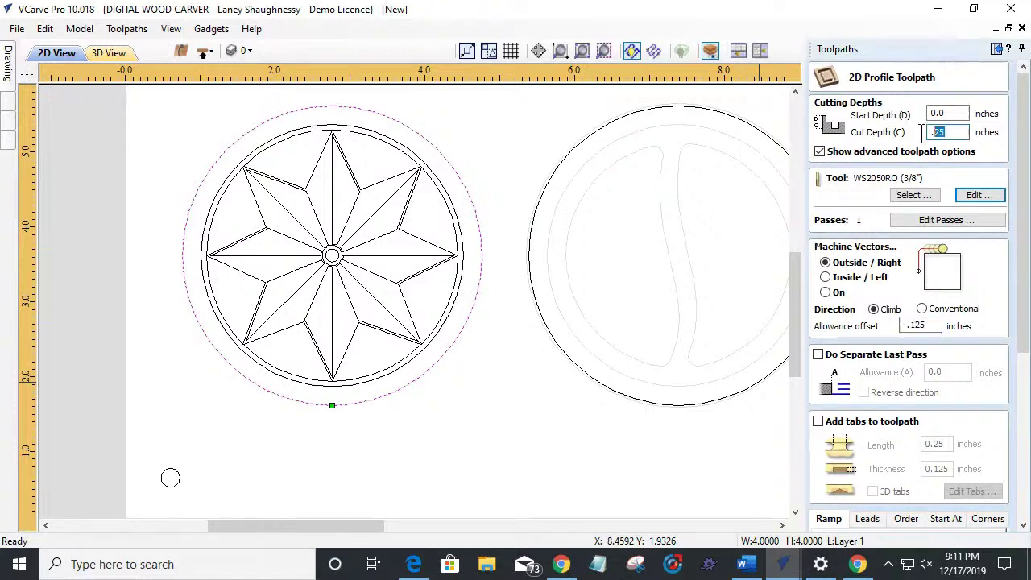
pyautogui.click(976, 195)
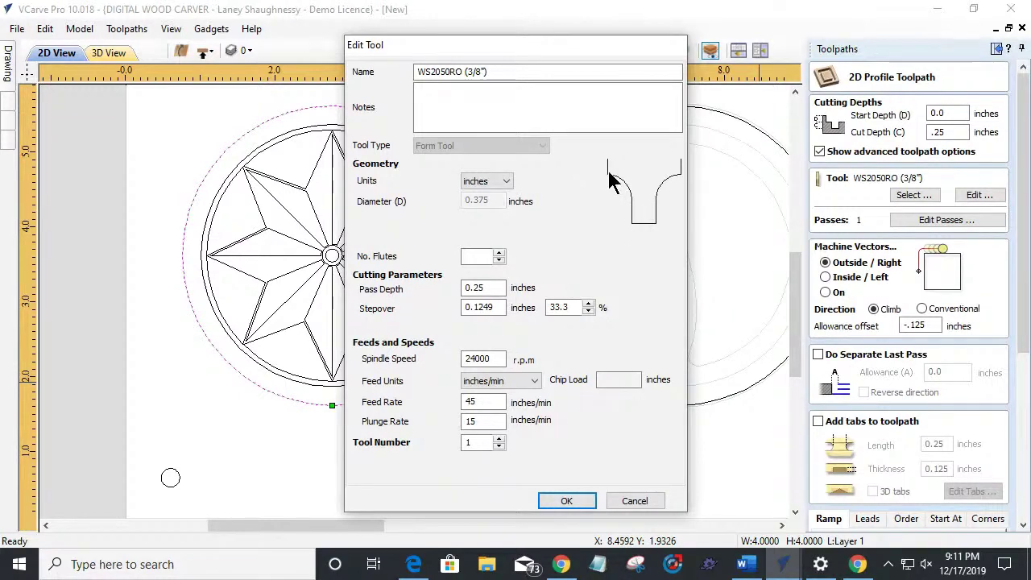
pyautogui.click(648, 501)
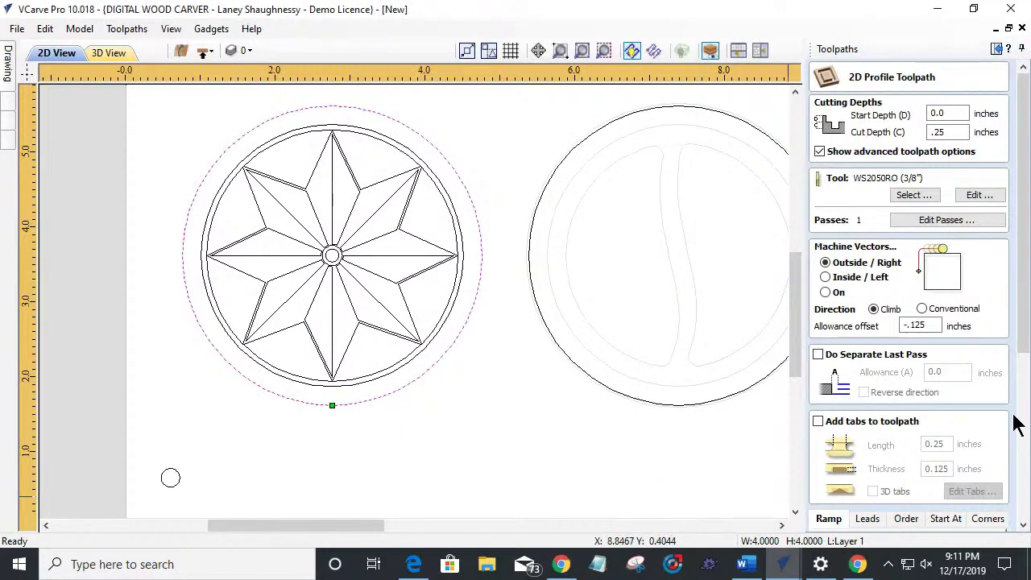
pyautogui.scroll(-5, 1021, 335)
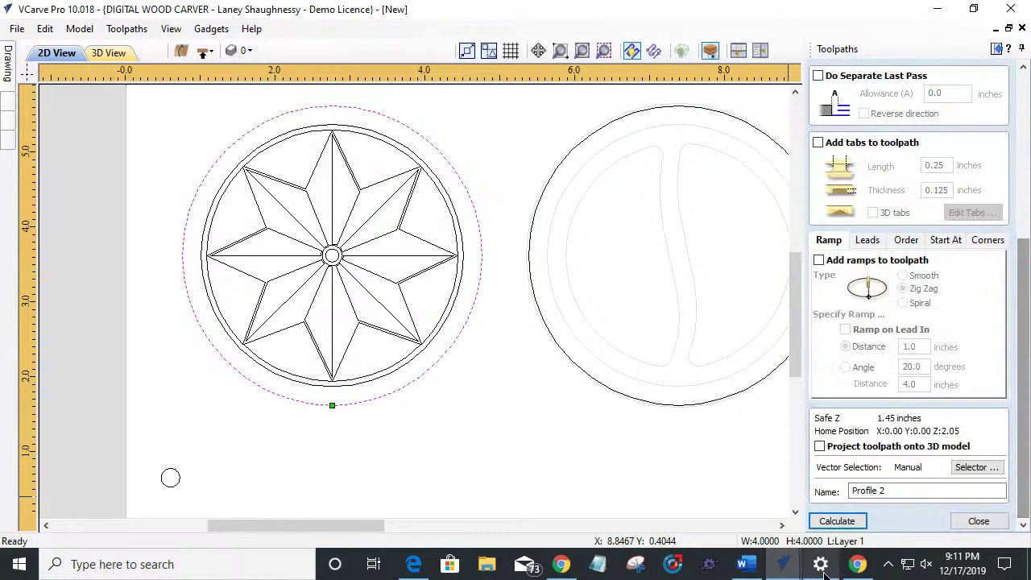
pyautogui.click(837, 521)
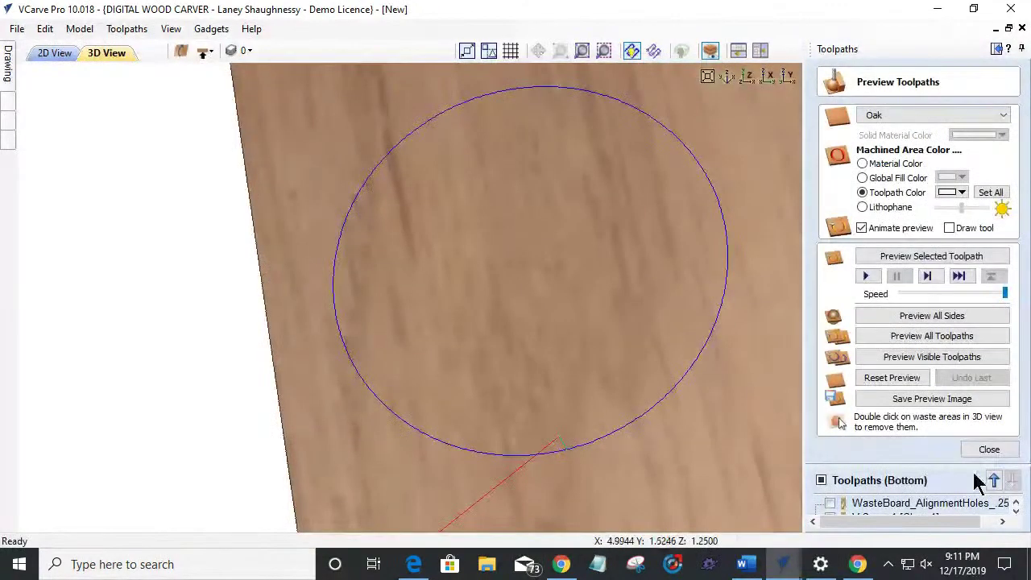
pyautogui.click(989, 450)
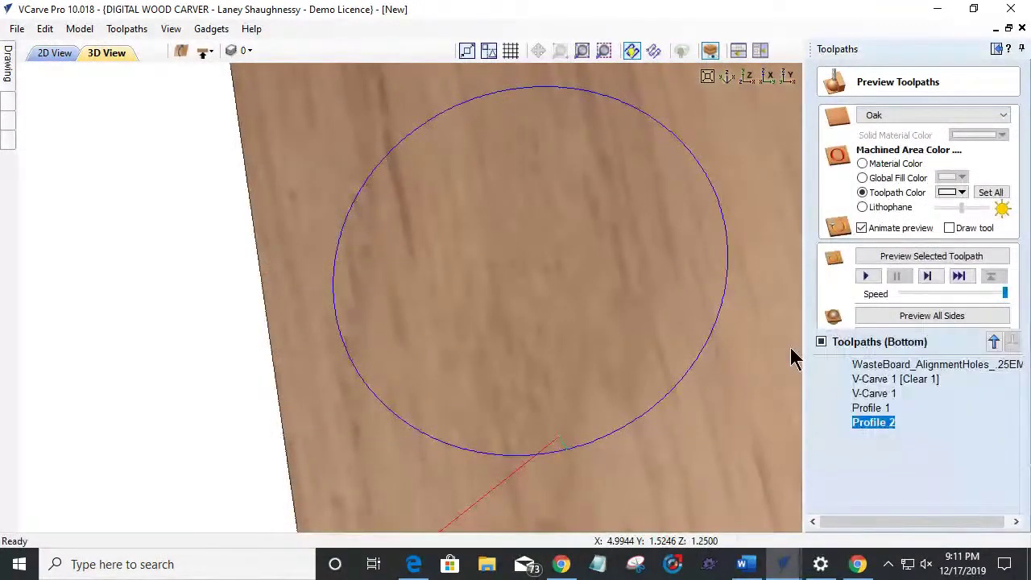
# Step: Move Profile 1 to the end of the bottom-side toolpaths and rename it Side2_FinalProfile_.25EM
pyautogui.click(872, 408)
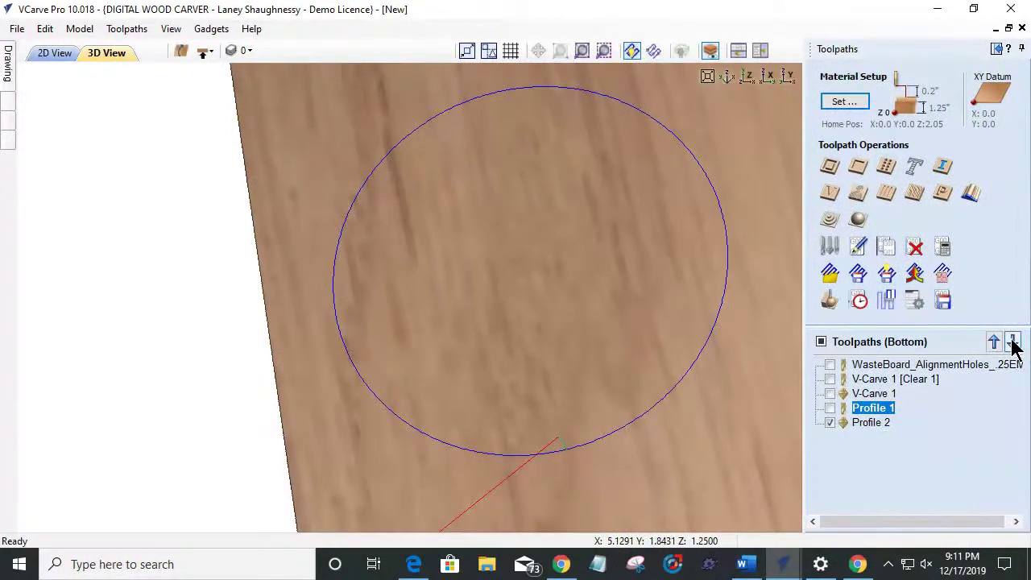
pyautogui.click(1013, 342)
pyautogui.rightClick(871, 425)
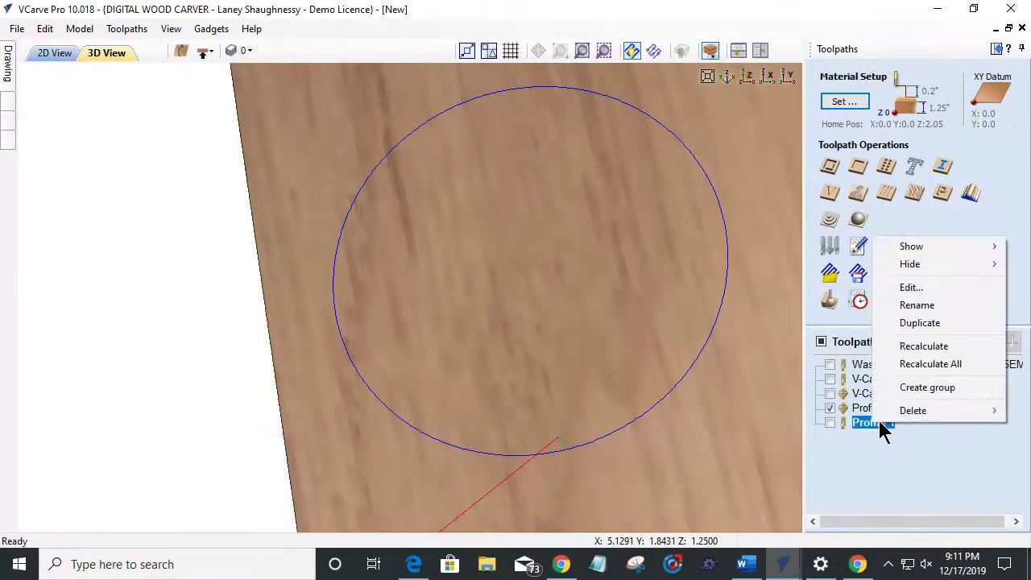
pyautogui.click(916, 305)
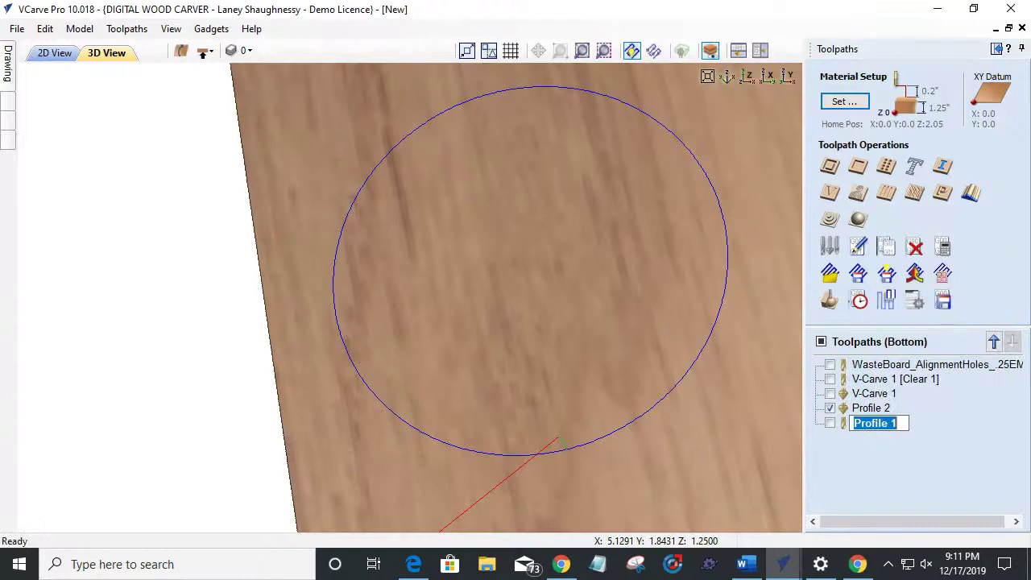
pyautogui.write('Sid')
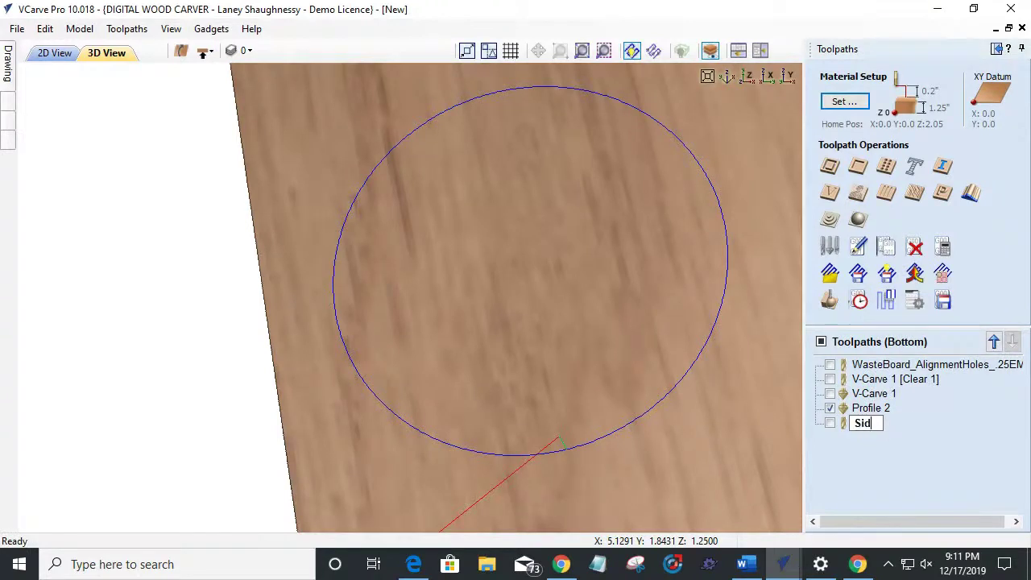
pyautogui.write('e2_Fin')
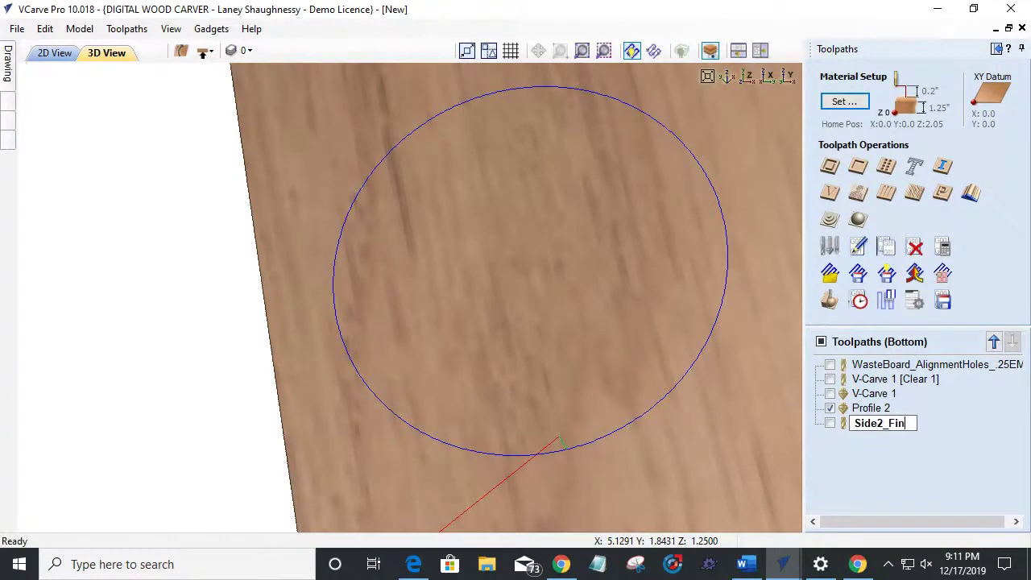
pyautogui.write('alProfil')
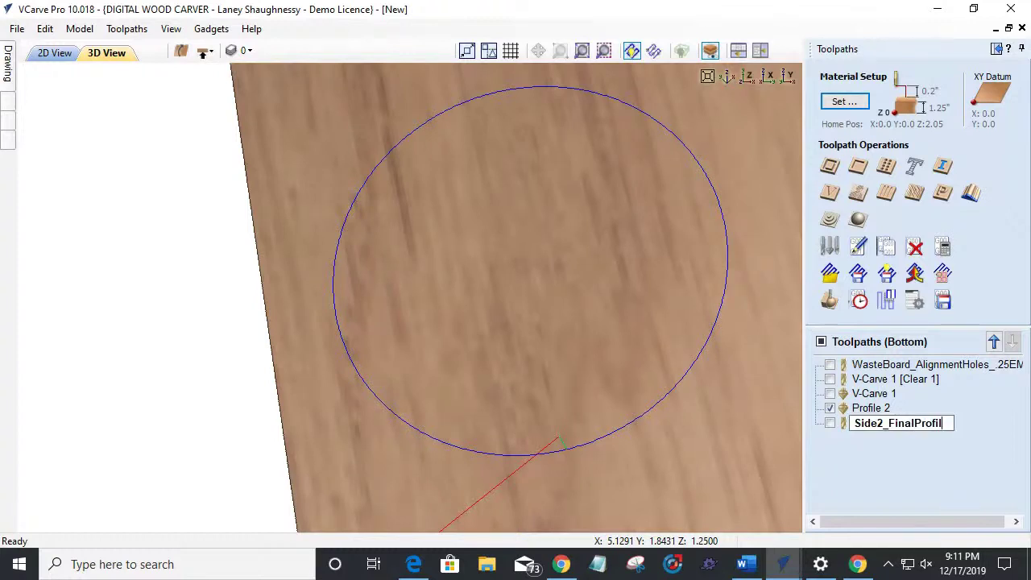
pyautogui.write('e_.25EM')
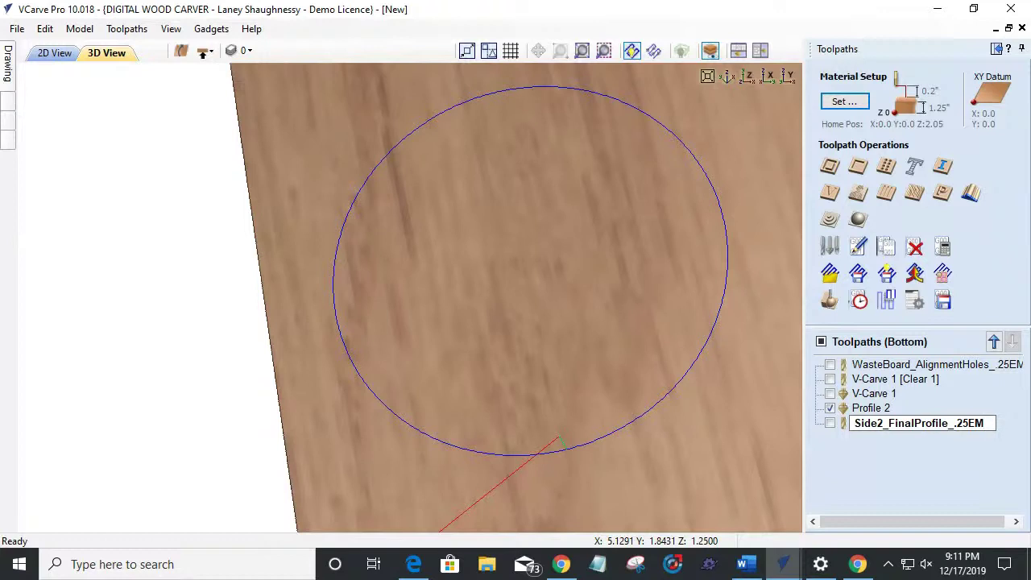
pyautogui.press('Return')
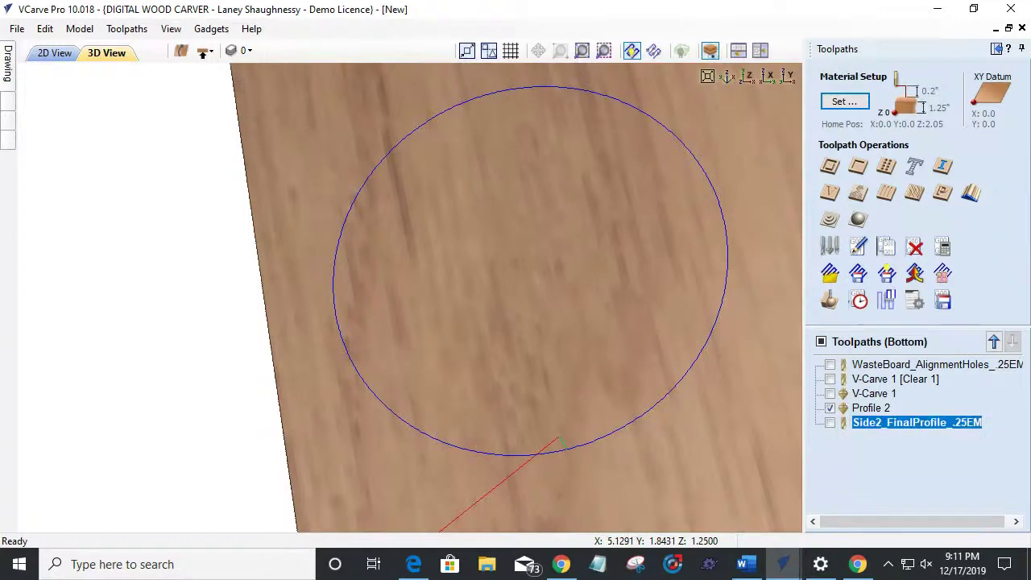
# Step: Rename the Profile 2 toolpath as Side2_Lid_RoundOver_.125RO
pyautogui.rightClick(866, 409)
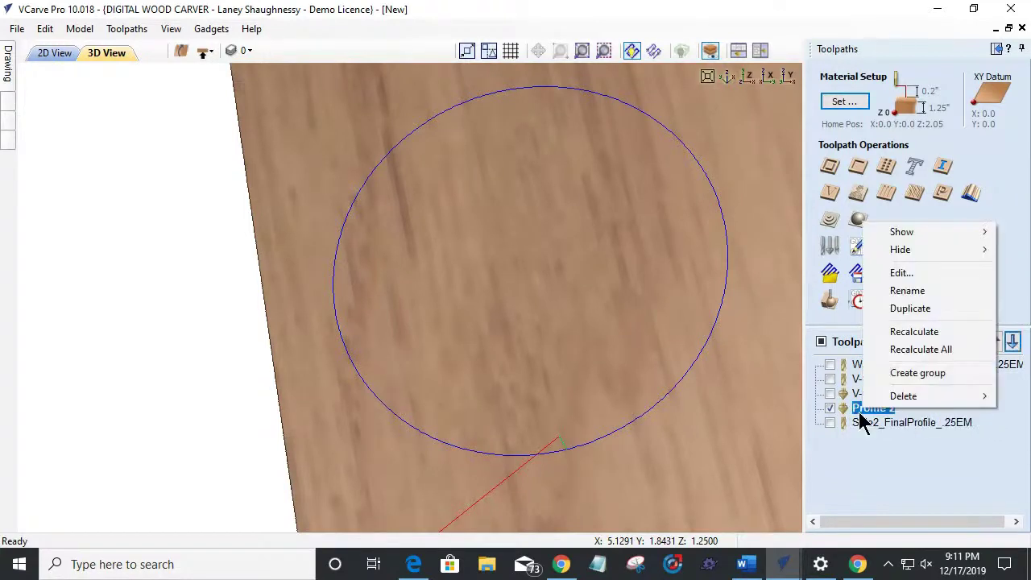
pyautogui.click(906, 290)
pyautogui.write('Side2_Lid')
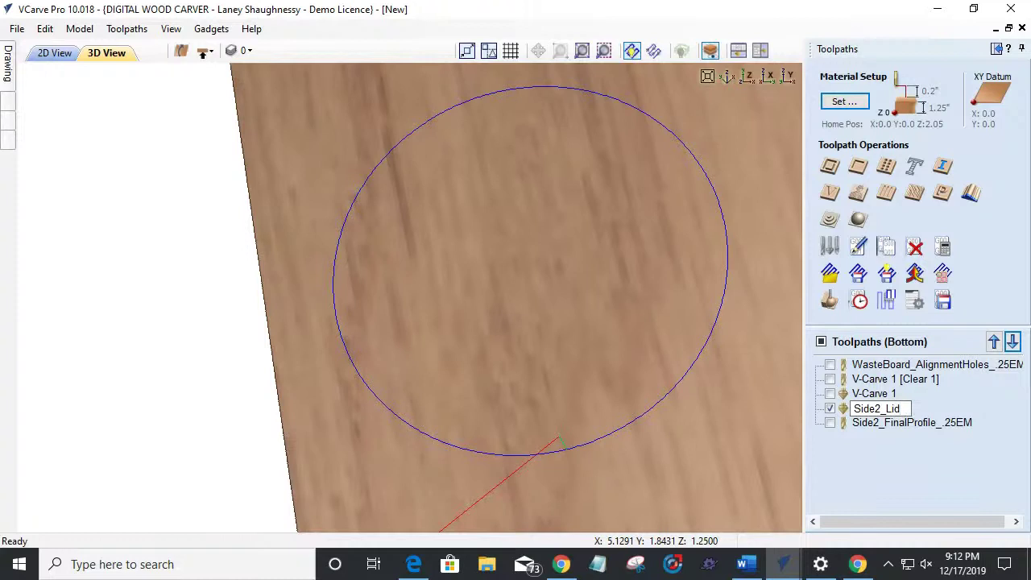
pyautogui.write('_Roundover')
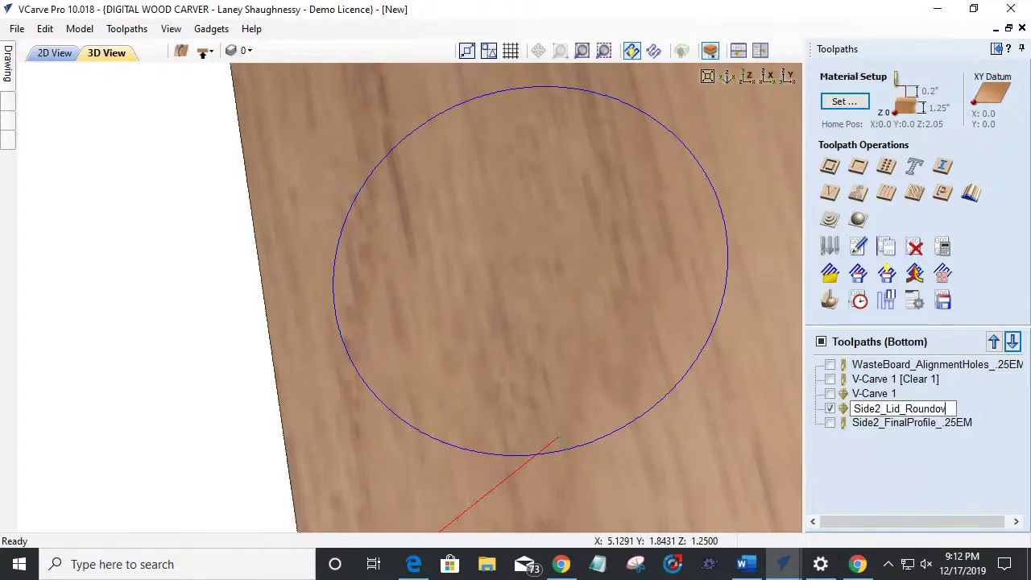
pyautogui.press('BackSpace')
pyautogui.press('BackSpace')
pyautogui.press('BackSpace')
pyautogui.press('BackSpace')
pyautogui.write('Over_.25')
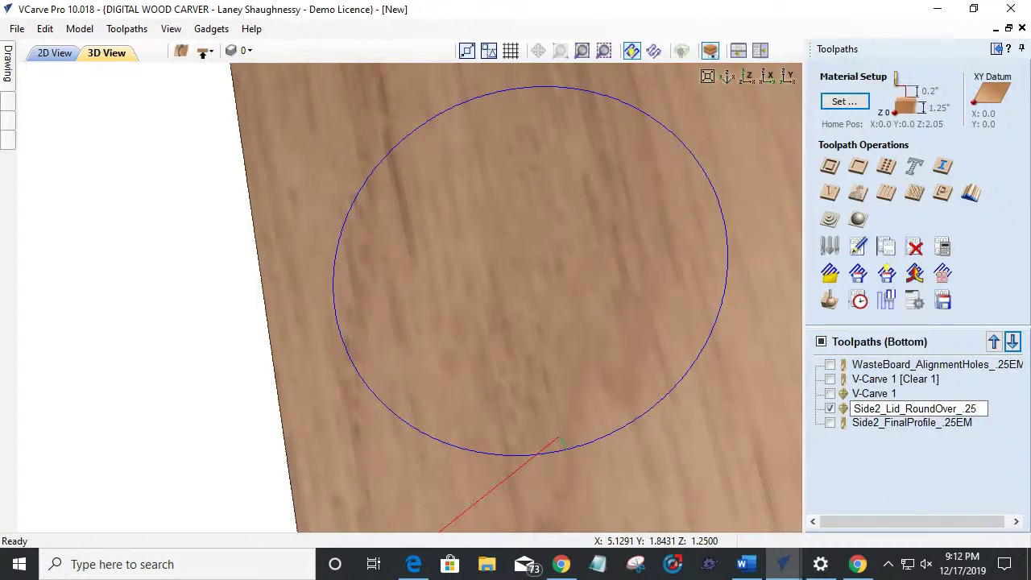
pyautogui.press('BackSpace')
pyautogui.press('BackSpace')
pyautogui.write('WS20')
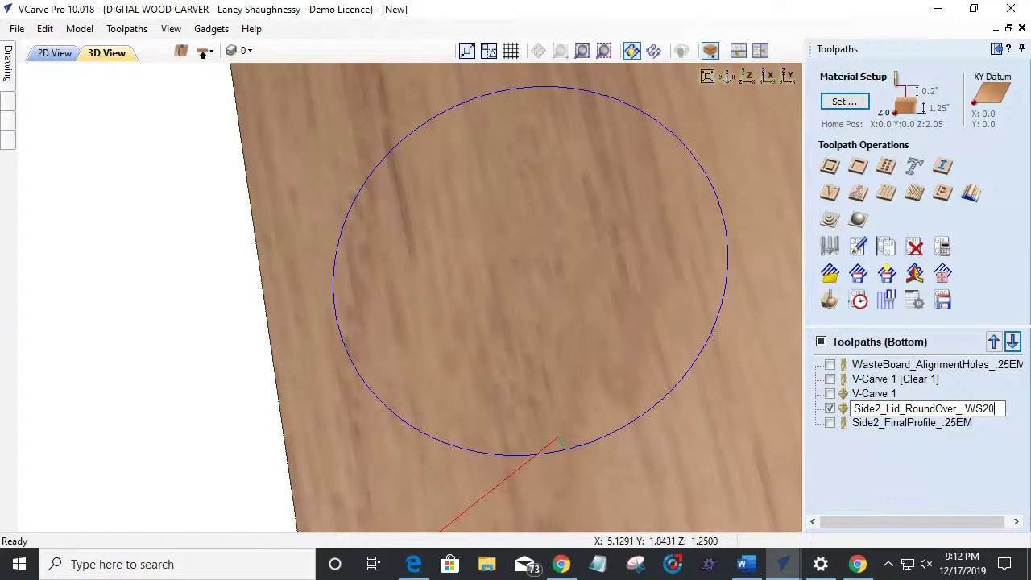
pyautogui.press('BackSpace')
pyautogui.press('BackSpace')
pyautogui.press('BackSpace')
pyautogui.press('BackSpace')
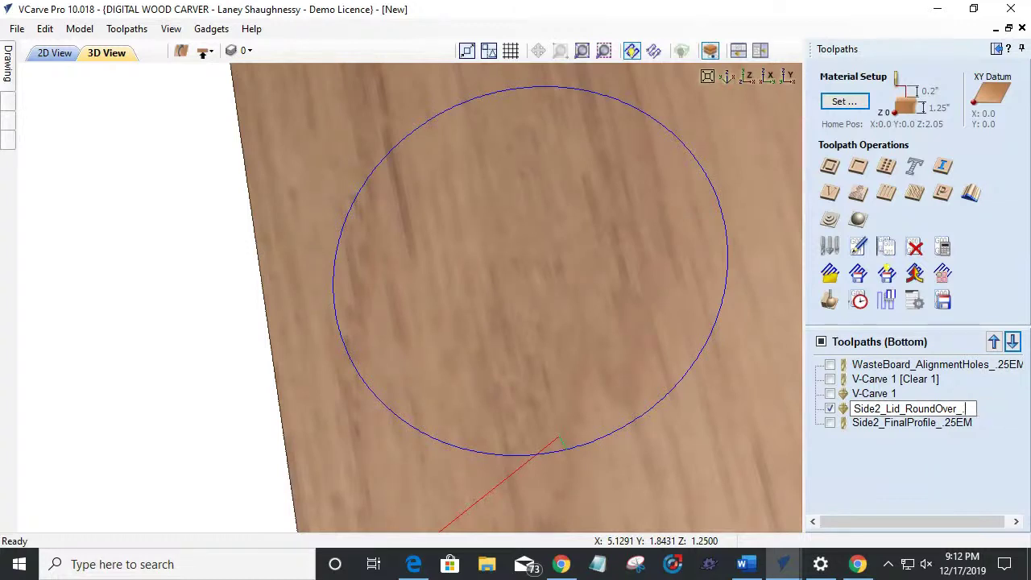
pyautogui.write('125RO')
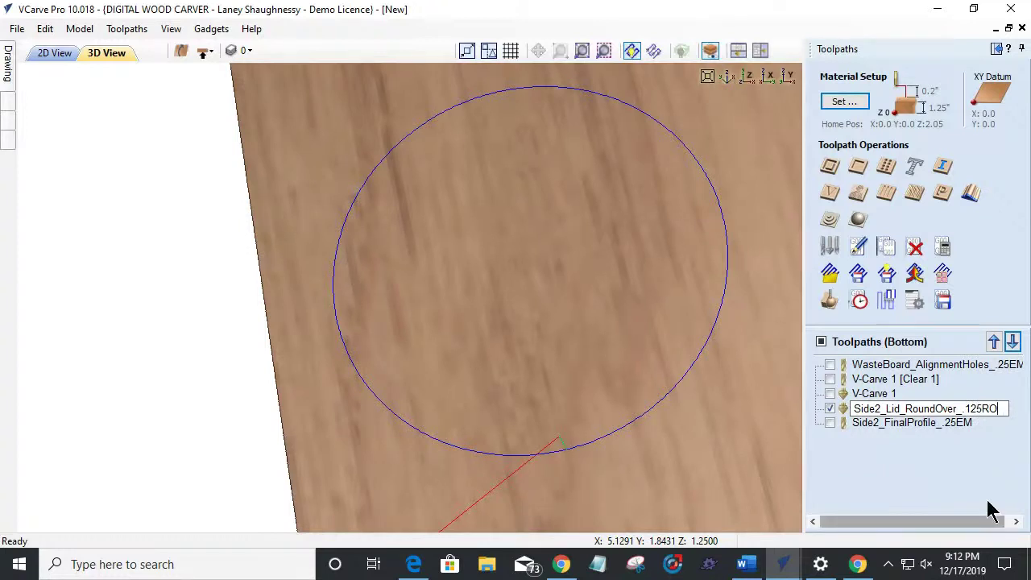
# Step: Rename the V-Carve 1 toolpath as Side2_Lid_VCarve_90DegVBit
pyautogui.click(869, 395)
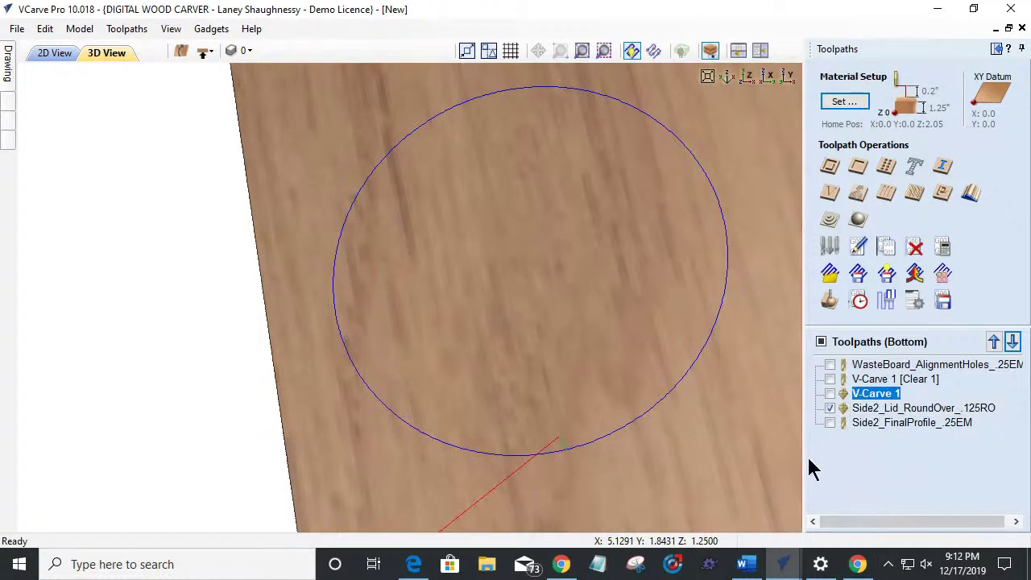
pyautogui.rightClick(862, 400)
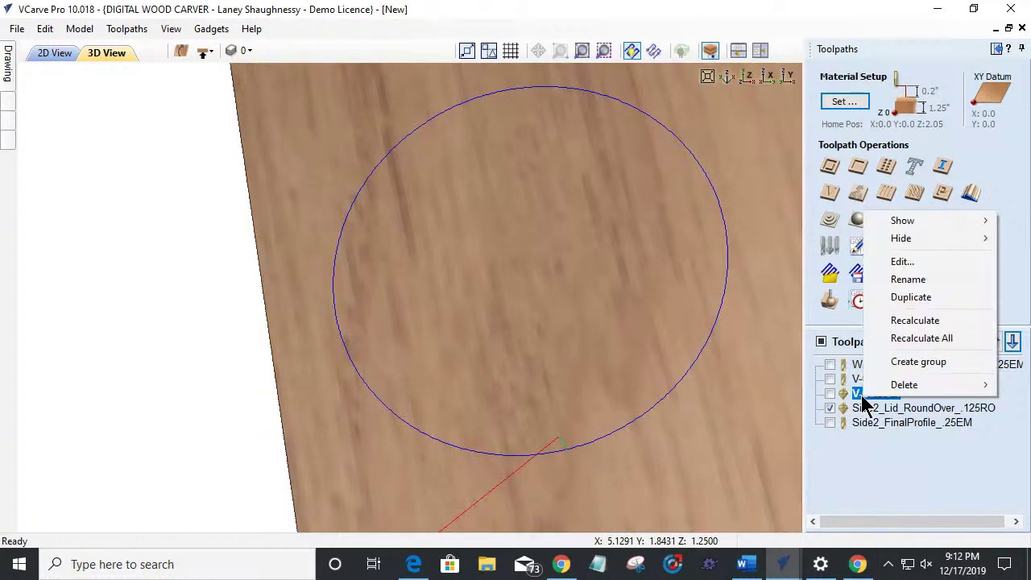
pyautogui.click(897, 280)
pyautogui.write('Side2_Lid')
pyautogui.write('_VCarver')
pyautogui.press('BackSpace')
pyautogui.write('_.2')
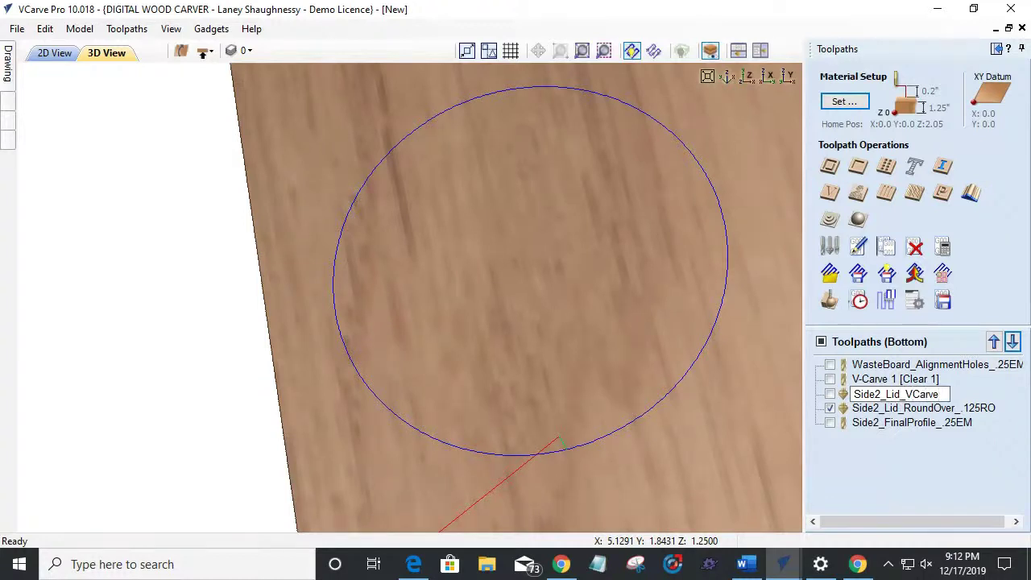
pyautogui.write('5')
pyautogui.press('BackSpace')
pyautogui.press('BackSpace')
pyautogui.press('BackSpace')
pyautogui.write('90DegVBit')
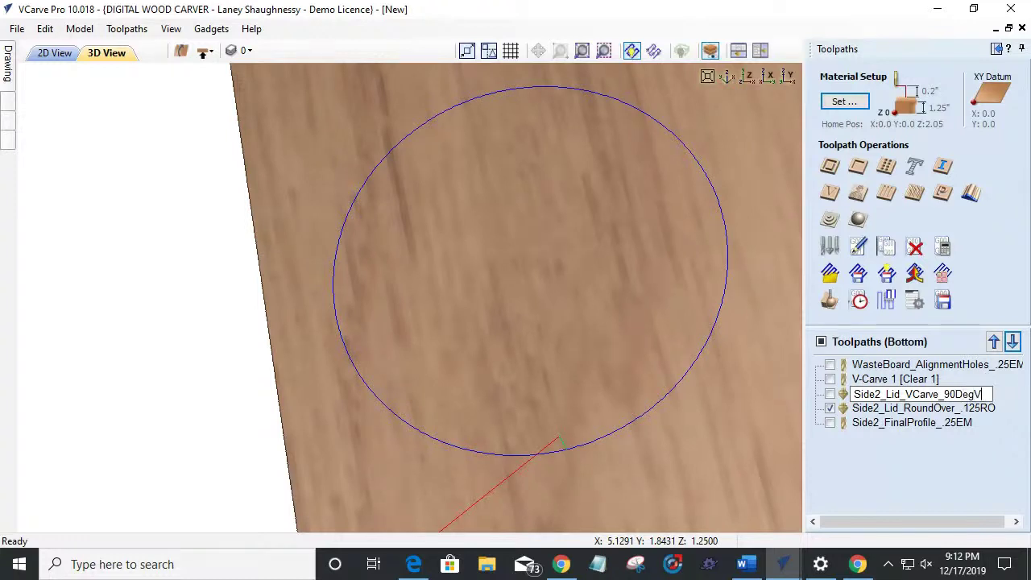
pyautogui.press('Return')
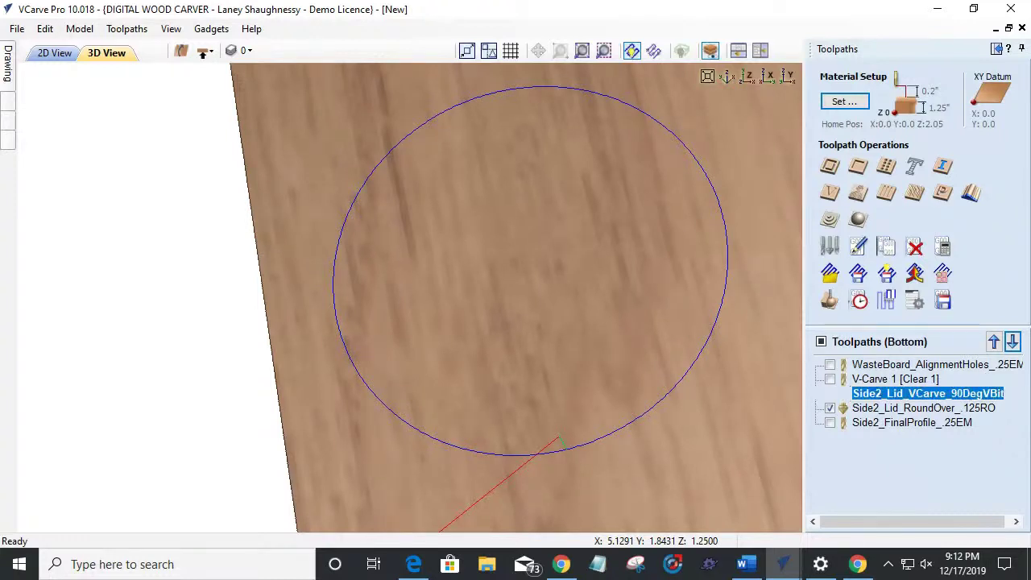
# Step: Rename the V-Carve 1 [Clear 1] toolpath as Side2_Lid_Clearing_.0625EM
pyautogui.rightClick(878, 380)
pyautogui.click(920, 259)
pyautogui.write('Side')
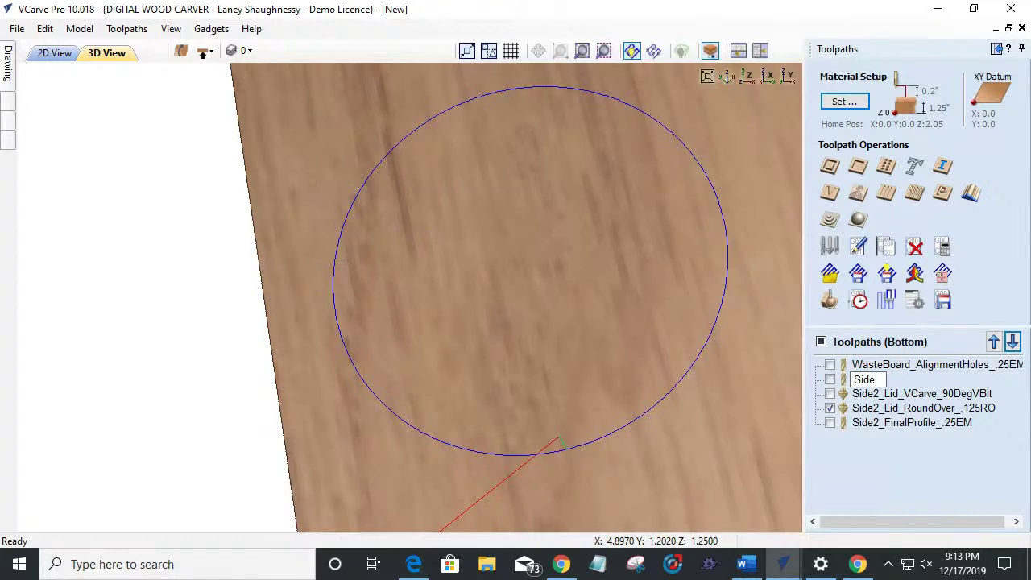
pyautogui.write('2_Lid_')
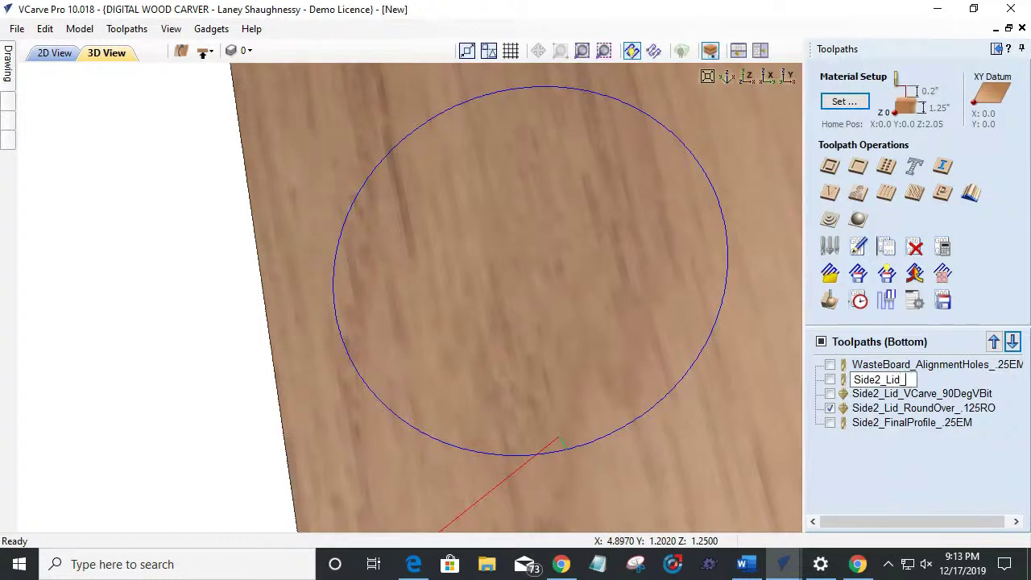
pyautogui.write('Clearing_.06')
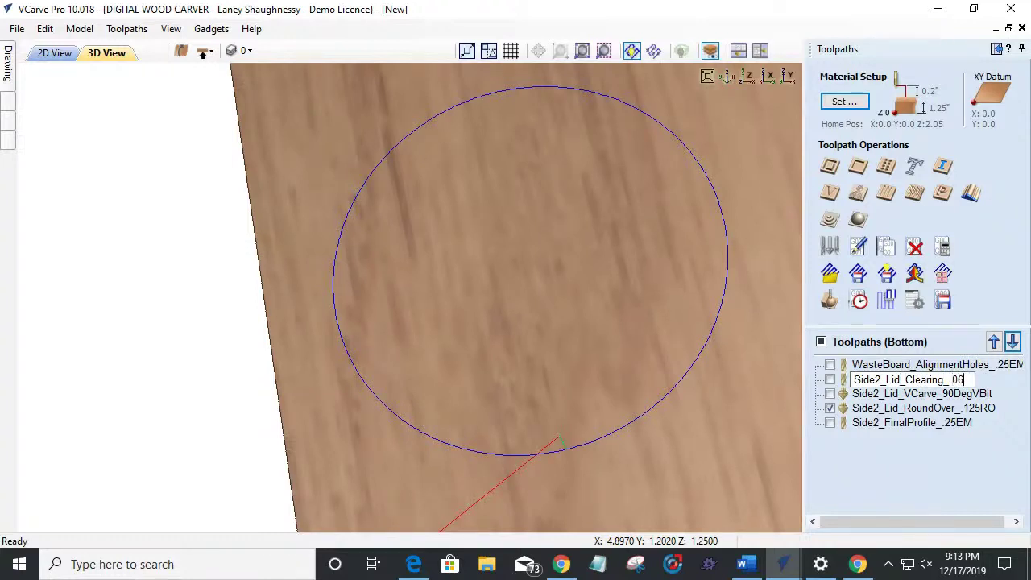
pyautogui.write('25EM')
pyautogui.press('Return')
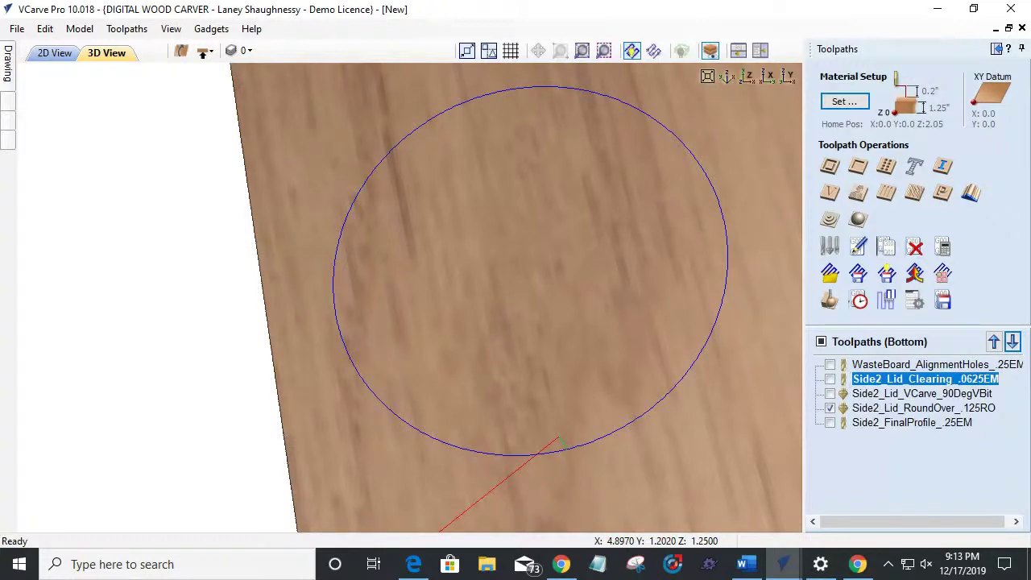
# Step: Switch to the job's top side with Side1_FinalProfile_.25EM hidden and show the 3D material from straight above
pyautogui.moveTo(527, 299); pyautogui.dragTo(245, 322)
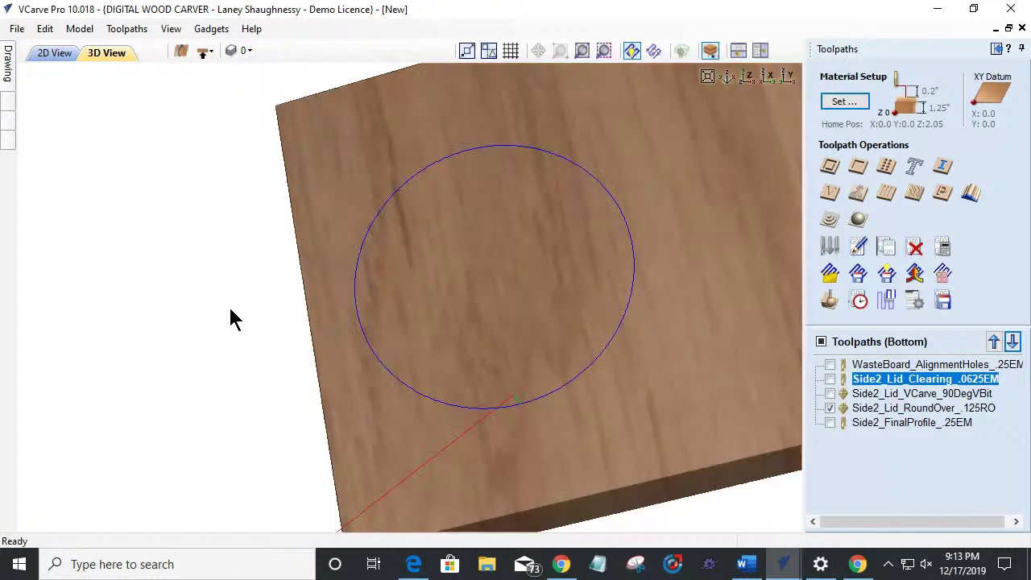
pyautogui.click(58, 51)
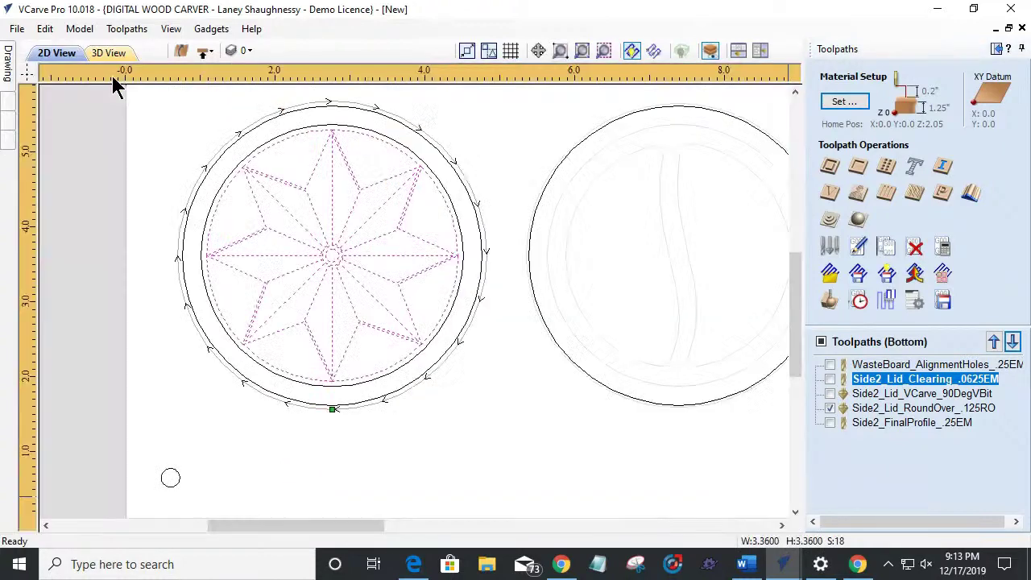
pyautogui.click(205, 50)
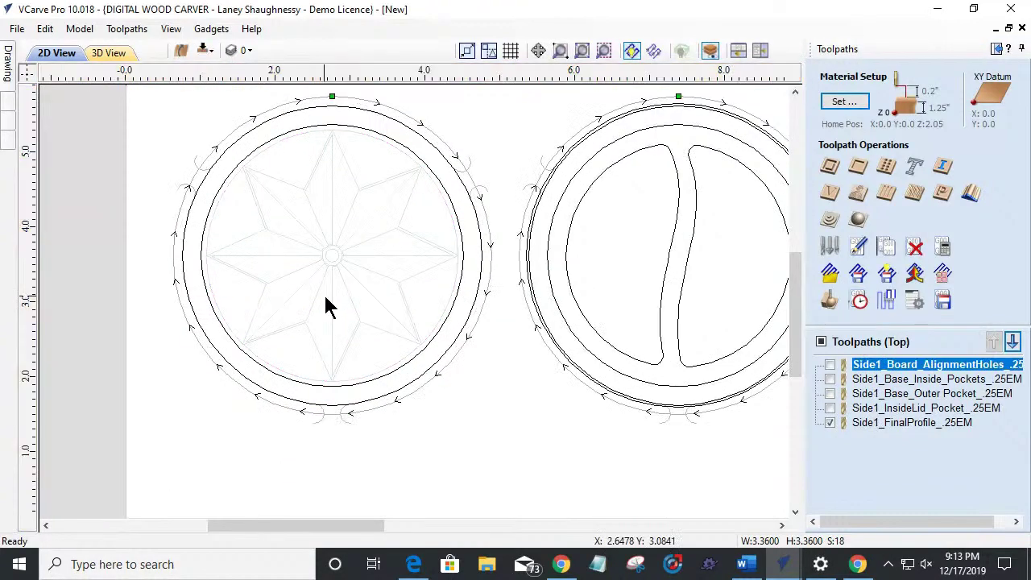
pyautogui.click(830, 422)
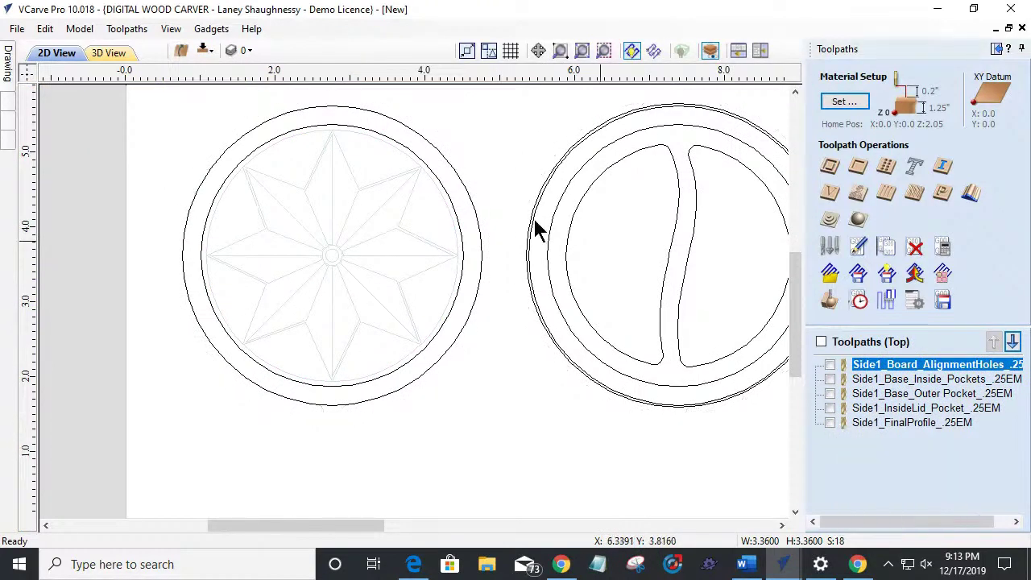
pyautogui.click(126, 53)
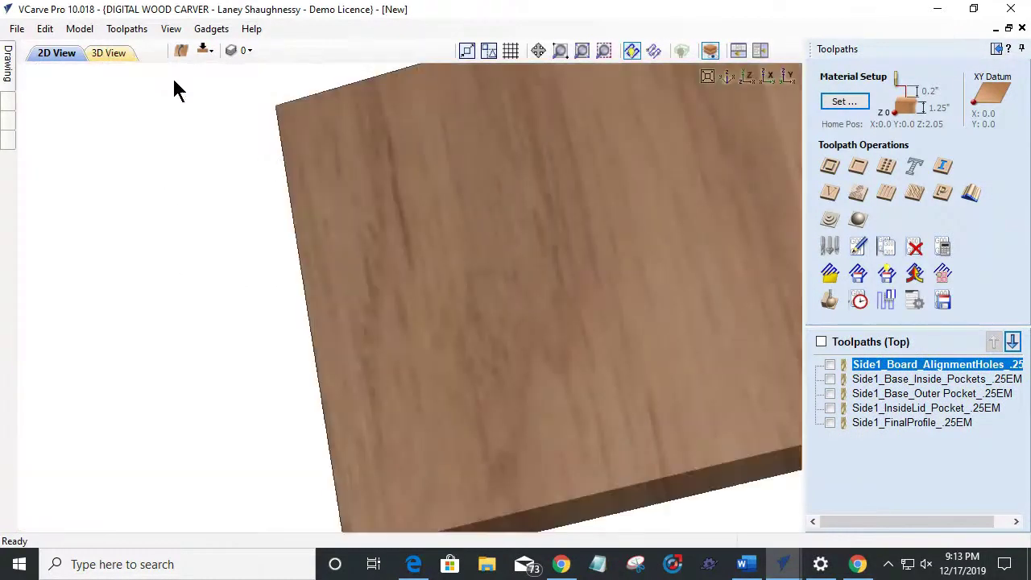
pyautogui.click(727, 77)
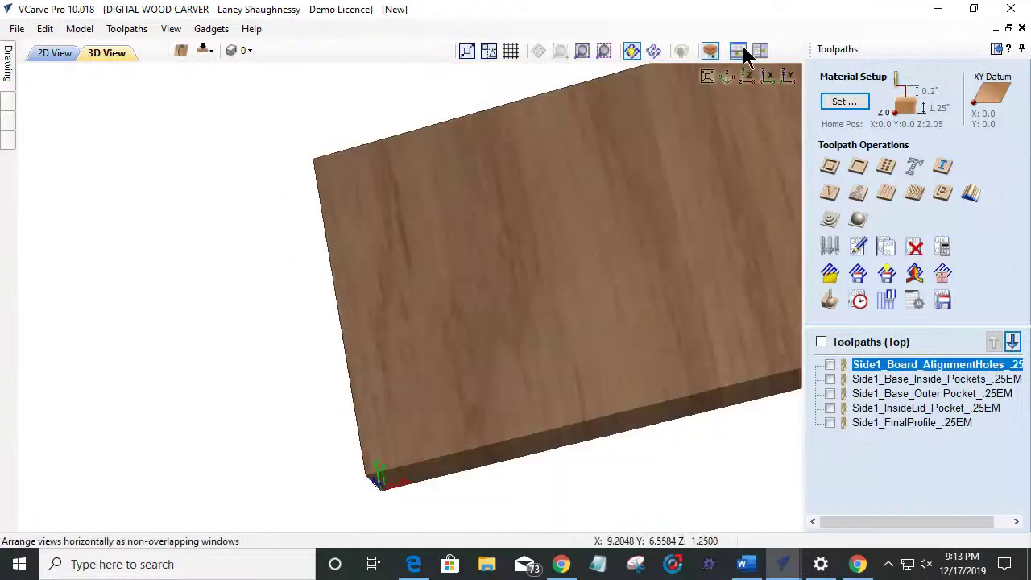
pyautogui.click(749, 76)
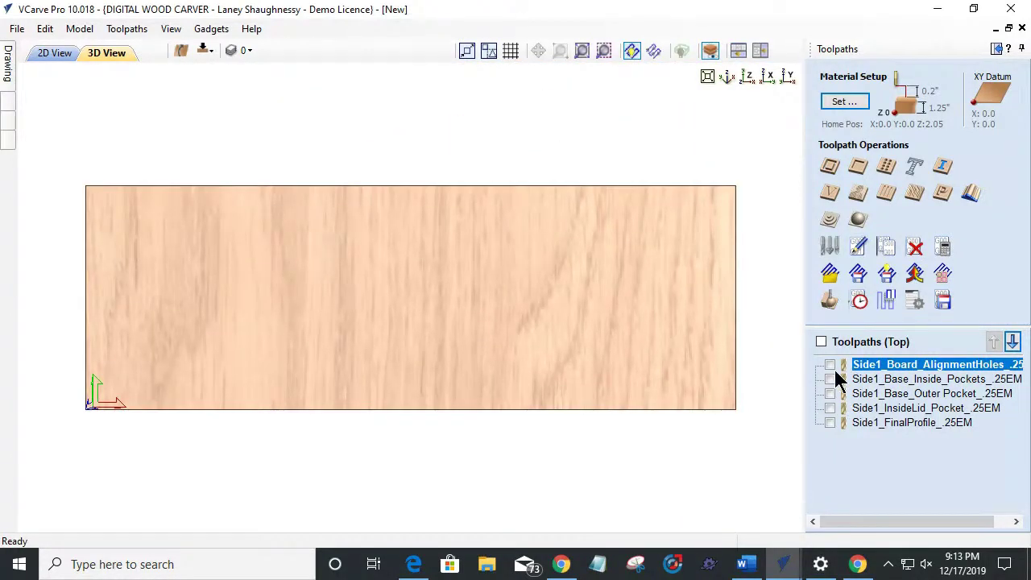
# Step: Make all five Side1 toolpaths visible, simulate them all on the material and close the preview
pyautogui.click(829, 364)
pyautogui.click(829, 378)
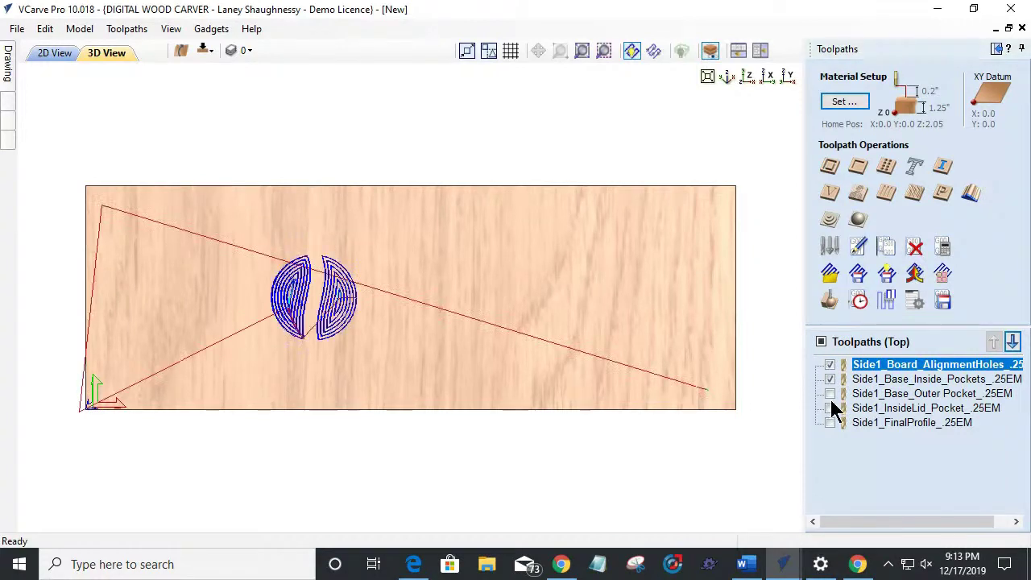
pyautogui.click(829, 407)
pyautogui.click(830, 422)
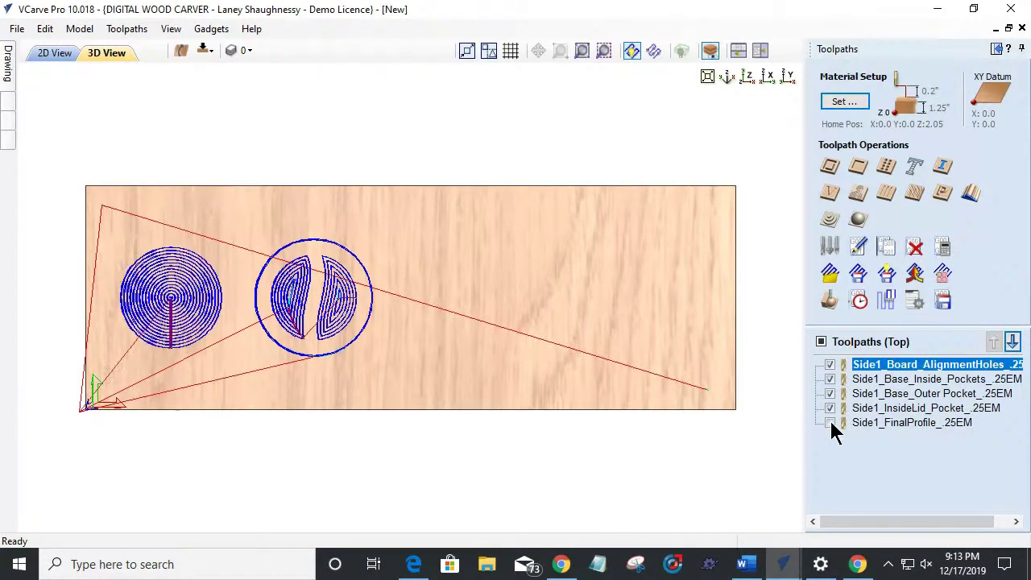
pyautogui.click(824, 323)
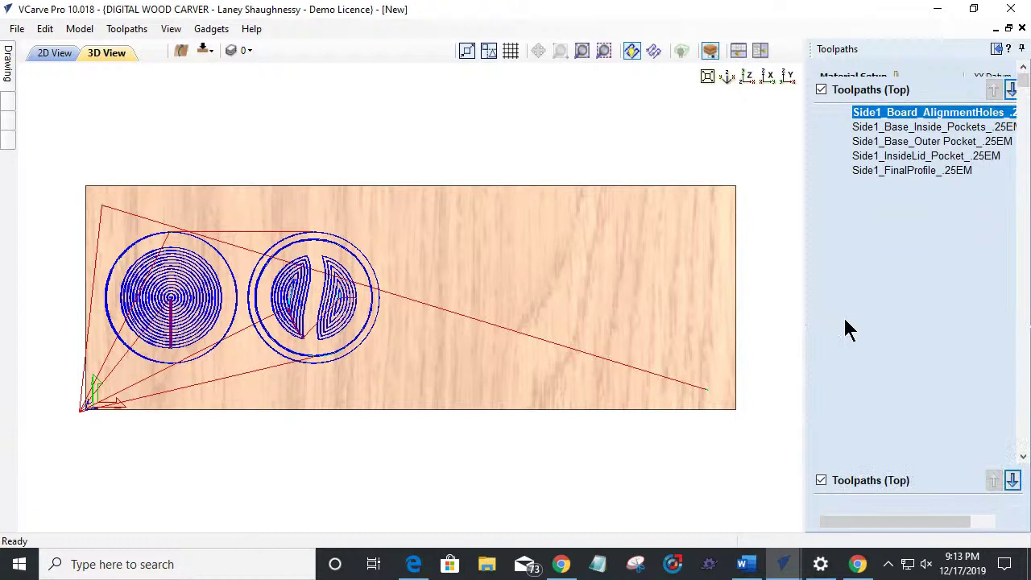
pyautogui.click(920, 338)
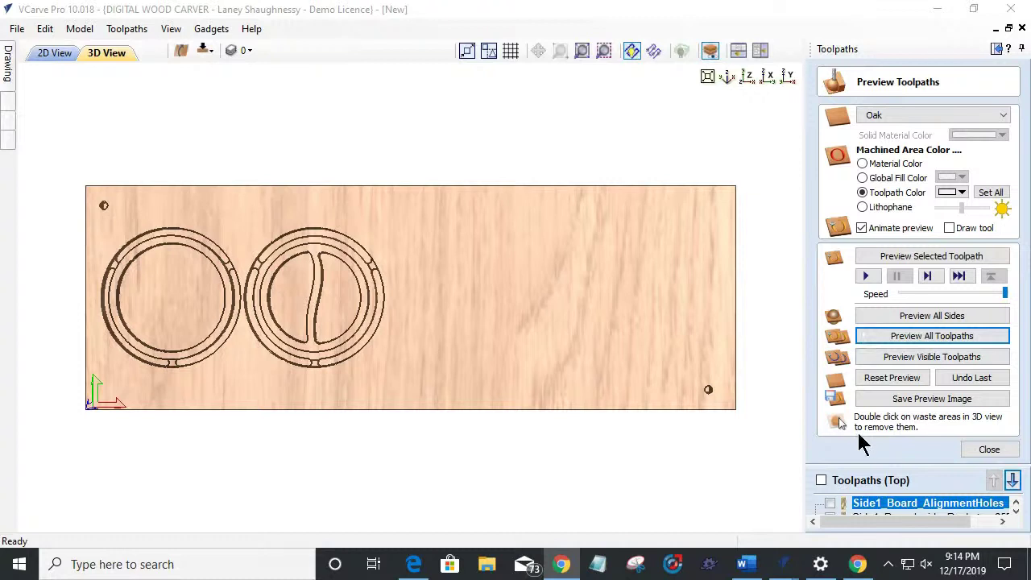
pyautogui.click(987, 448)
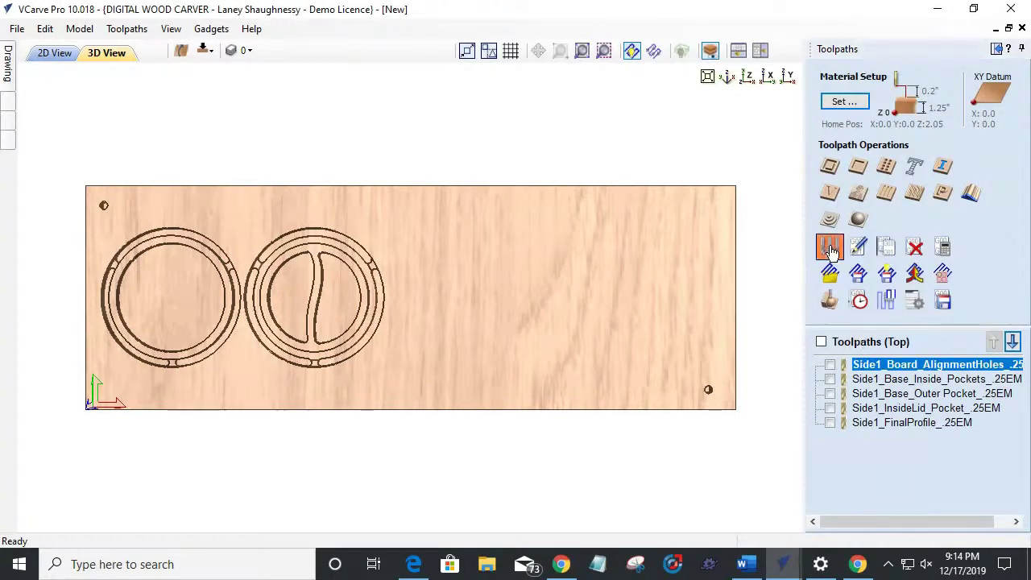
# Step: Examine the Key Hole Dummy and Dovetail Bit Dummy settings in the tool database, including their tool type, diameter and feeds
pyautogui.click(829, 249)
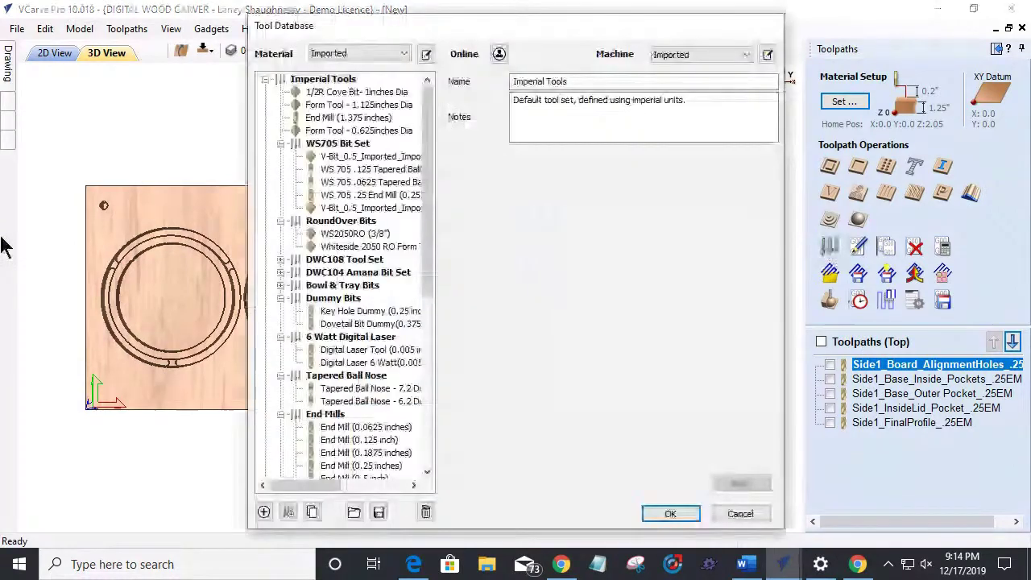
pyautogui.click(330, 299)
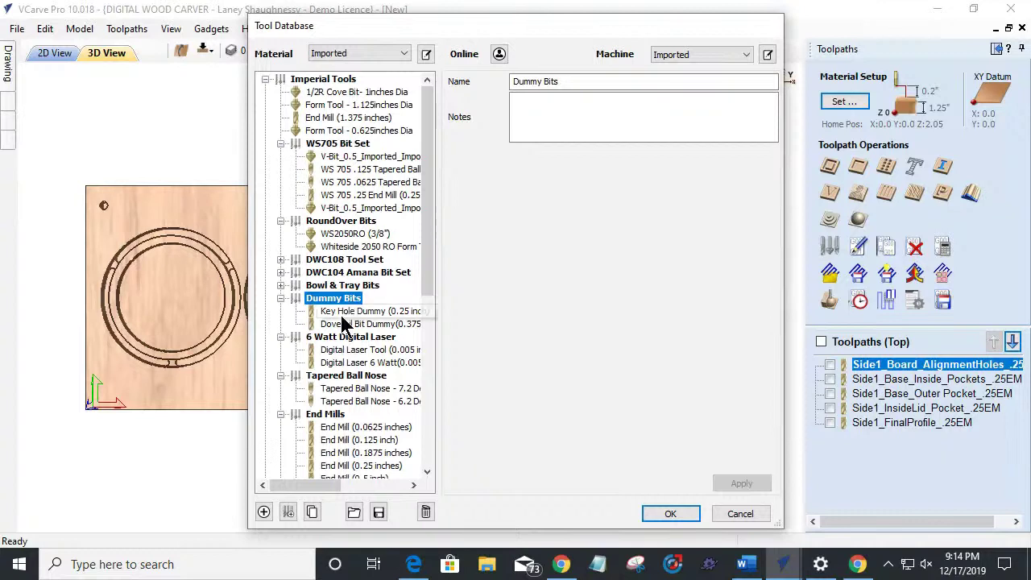
pyautogui.click(339, 314)
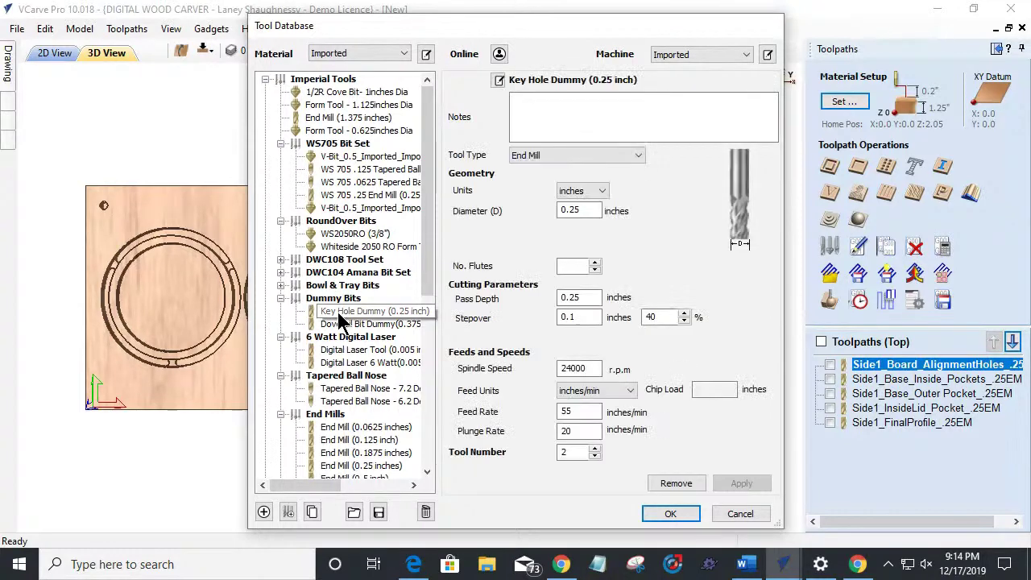
pyautogui.click(346, 324)
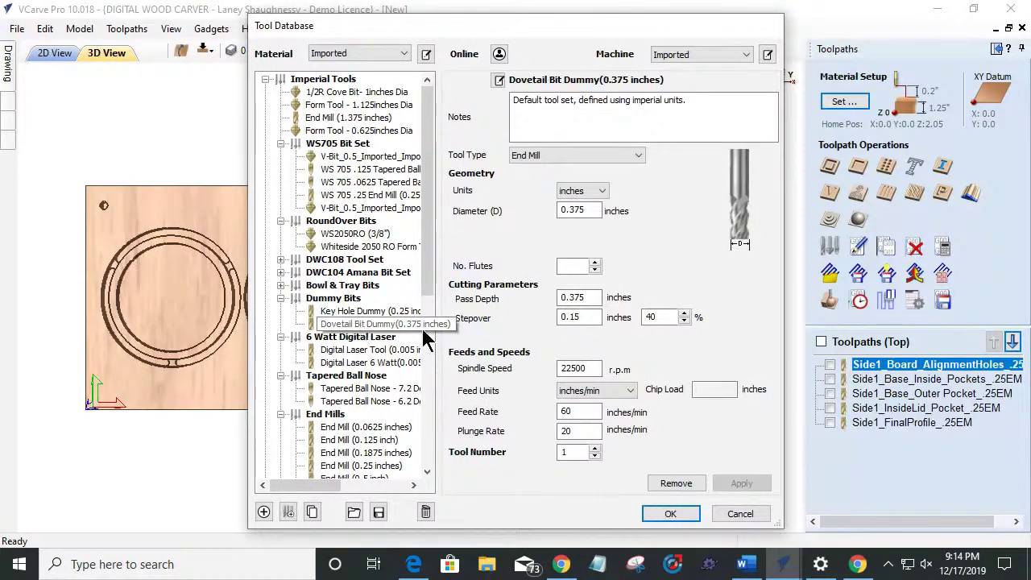
pyautogui.click(328, 312)
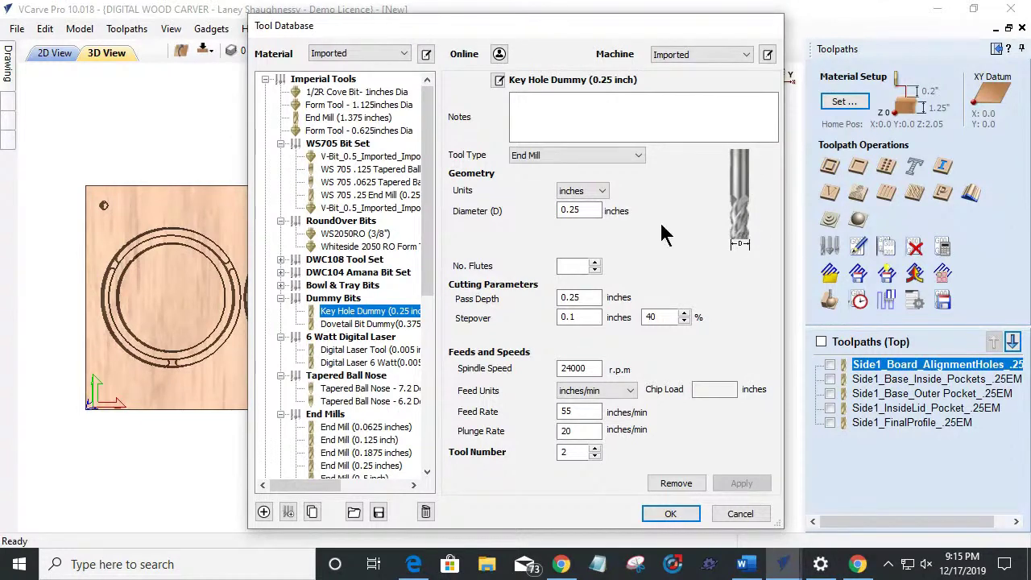
pyautogui.moveTo(581, 207); pyautogui.dragTo(554, 209)
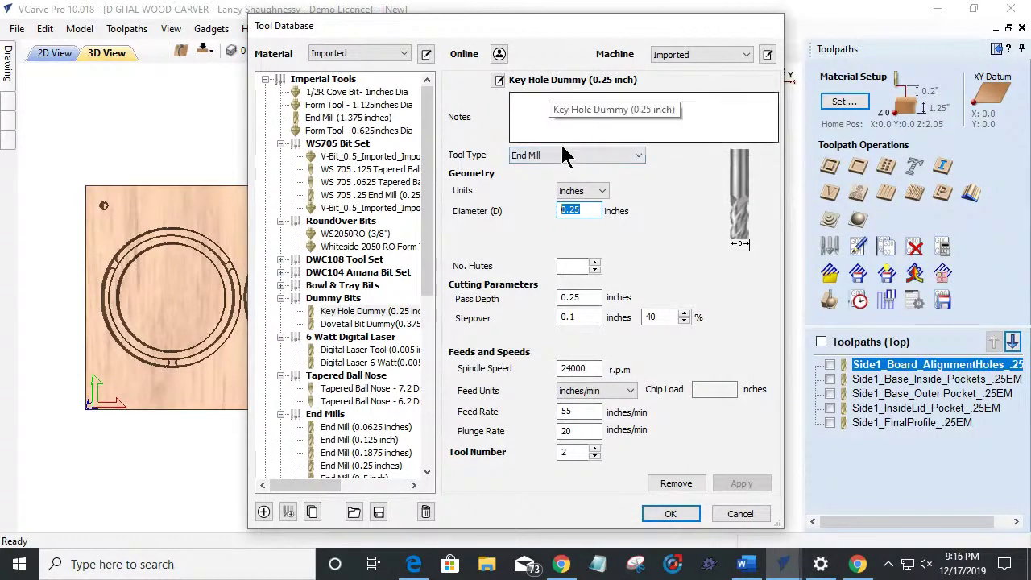
pyautogui.press('Tab')
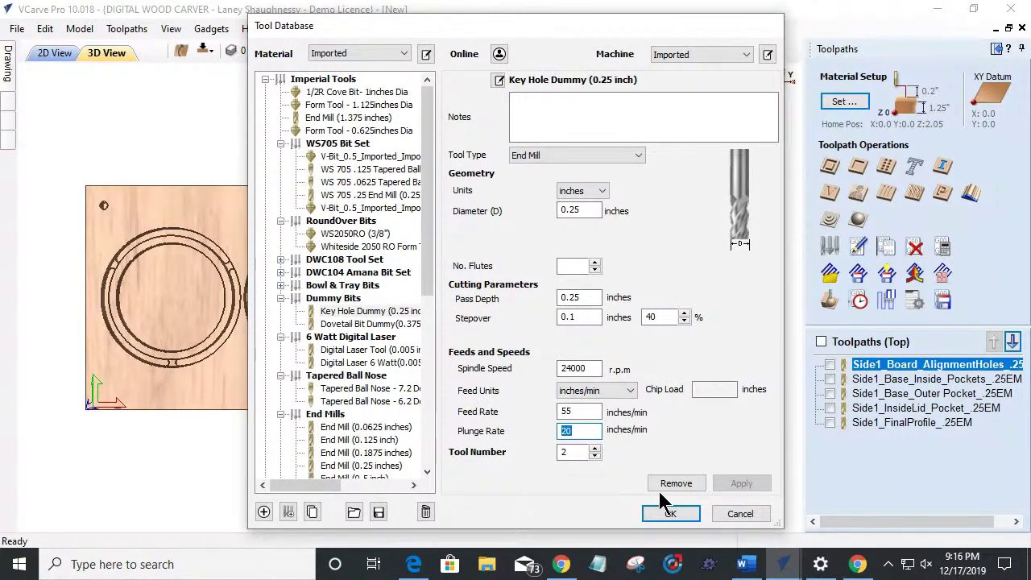
# Step: Close the tool database without changes and view the top-side machining of both box parts in 3D from an angle
pyautogui.click(745, 516)
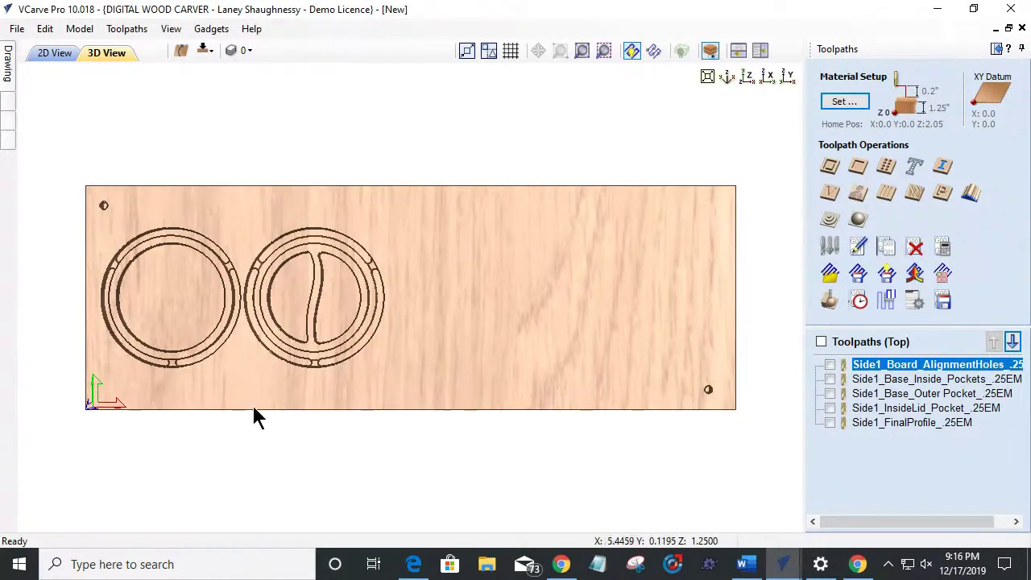
pyautogui.moveTo(226, 398); pyautogui.dragTo(472, 349)
pyautogui.scroll(3, 302, 279)
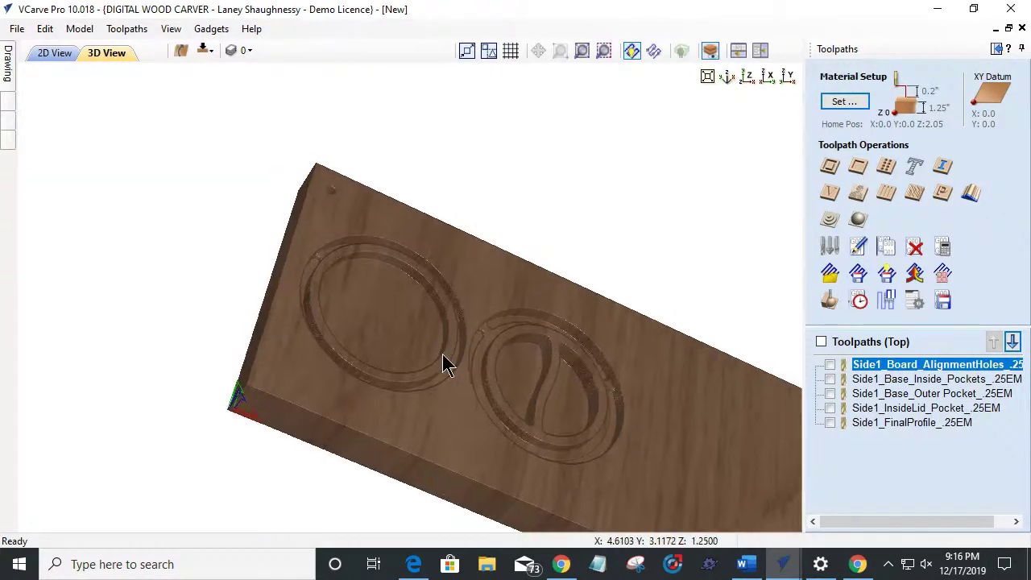
pyautogui.moveTo(322, 364); pyautogui.dragTo(451, 358)
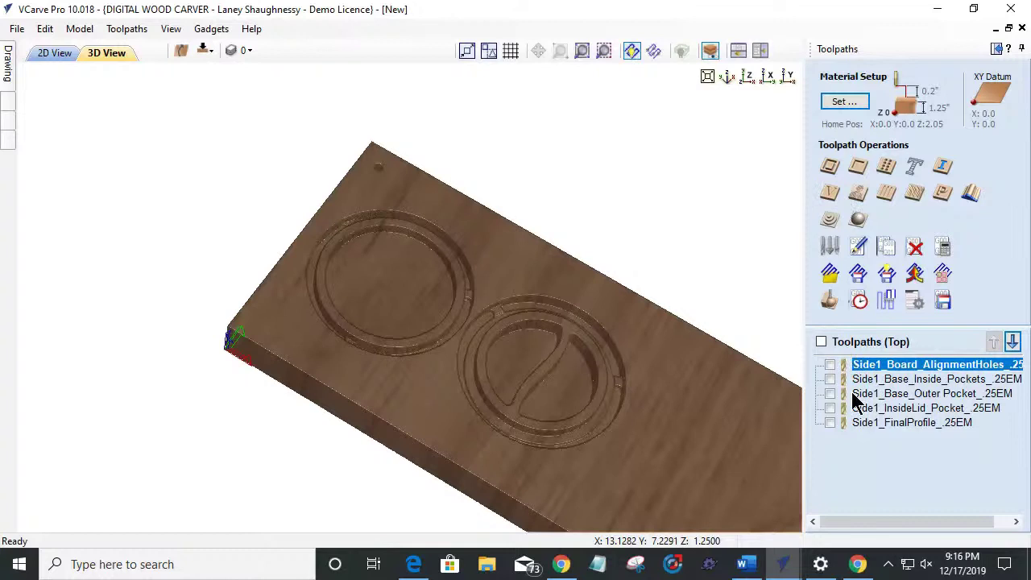
# Step: Set the toolpath preview material to Maple and inspect the lid and base pockets on the top side up close
pyautogui.click(829, 274)
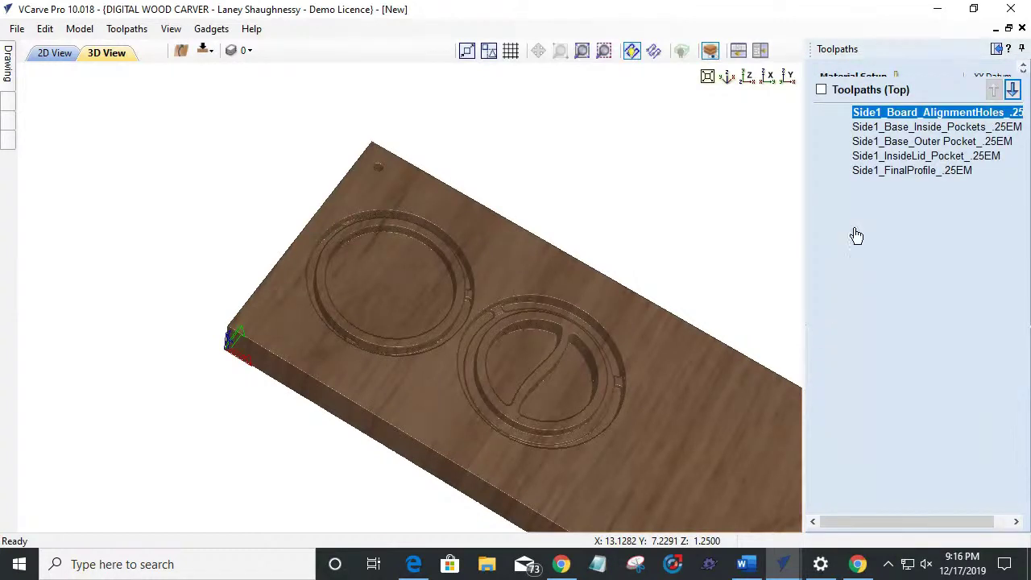
pyautogui.click(894, 115)
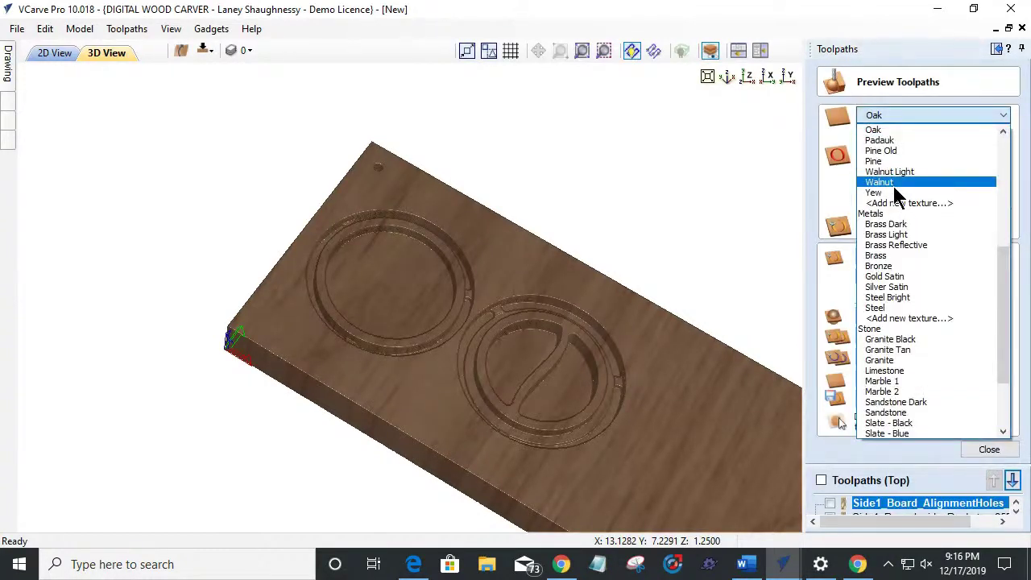
pyautogui.scroll(3, 891, 176)
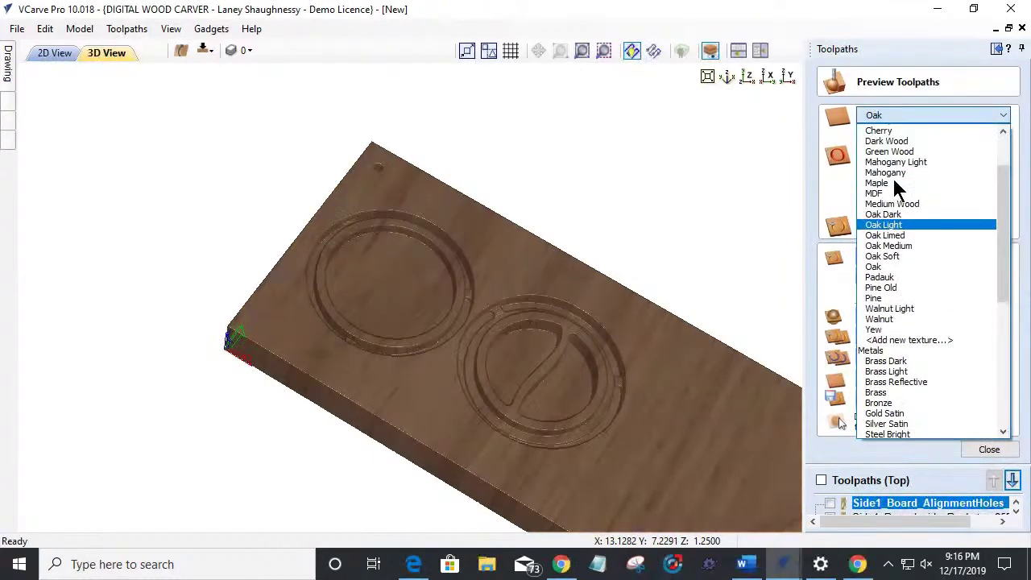
pyautogui.click(892, 176)
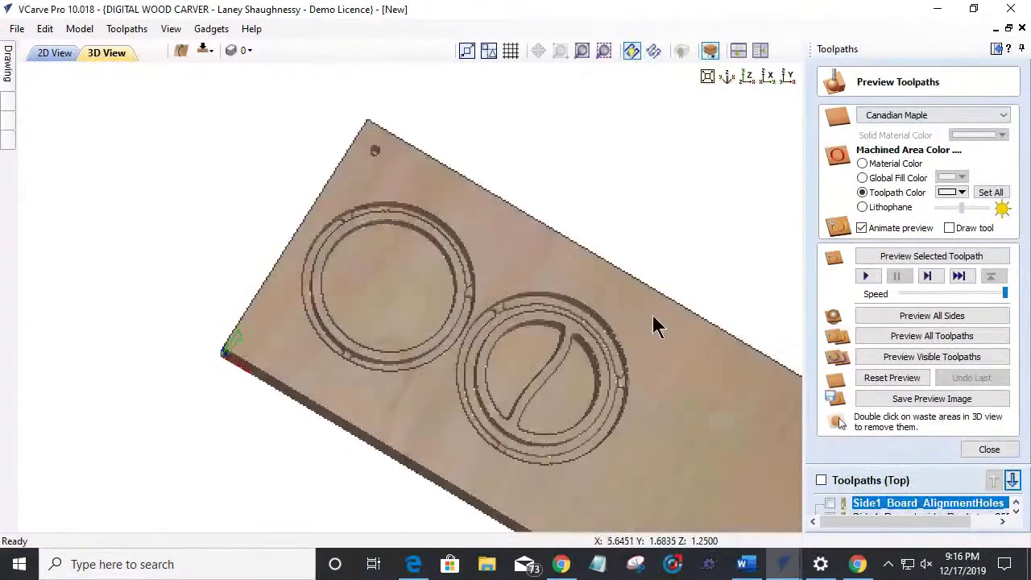
pyautogui.click(910, 115)
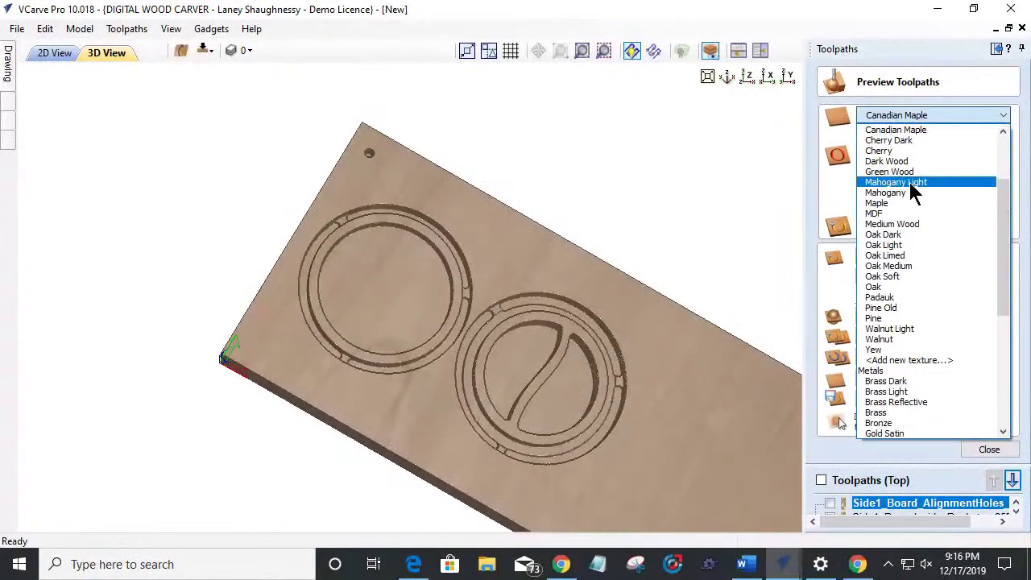
pyautogui.click(888, 205)
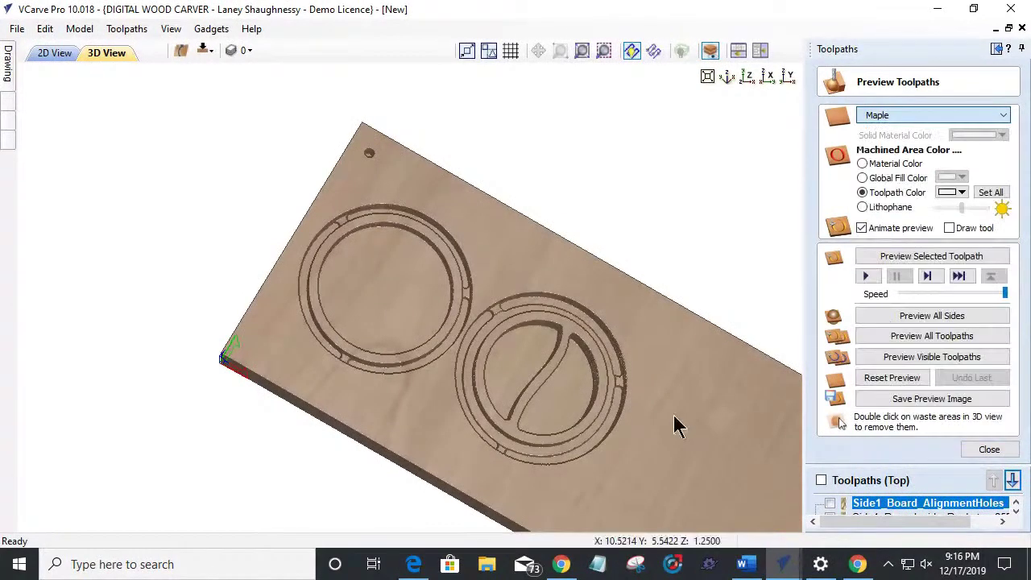
pyautogui.moveTo(677, 424); pyautogui.dragTo(679, 311)
pyautogui.moveTo(756, 323); pyautogui.dragTo(375, 346)
pyautogui.scroll(2, 375, 352)
pyautogui.scroll(3, 434, 390)
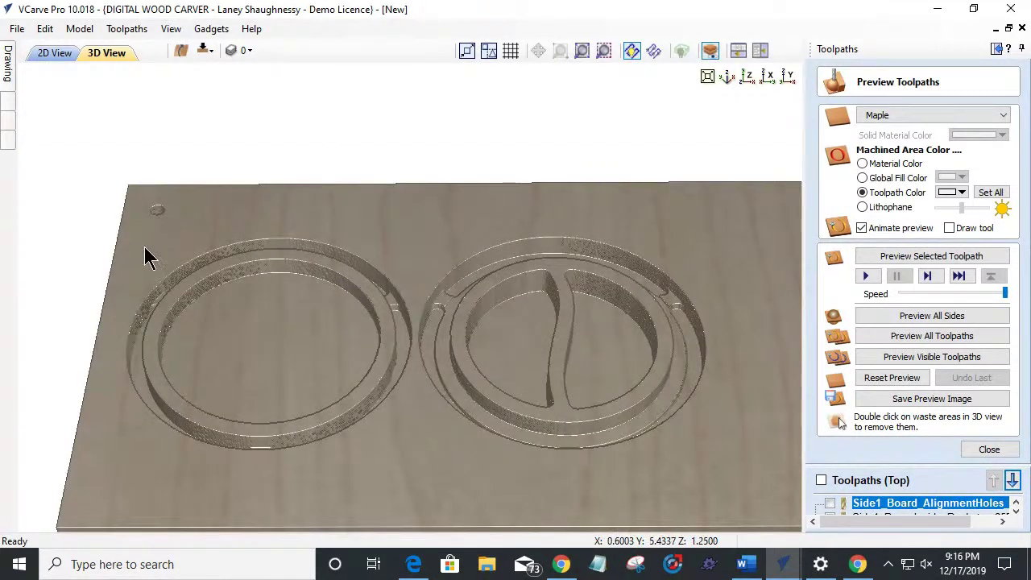
# Step: Switch to the job's bottom side, show it in 3D and close the toolpath preview
pyautogui.click(50, 52)
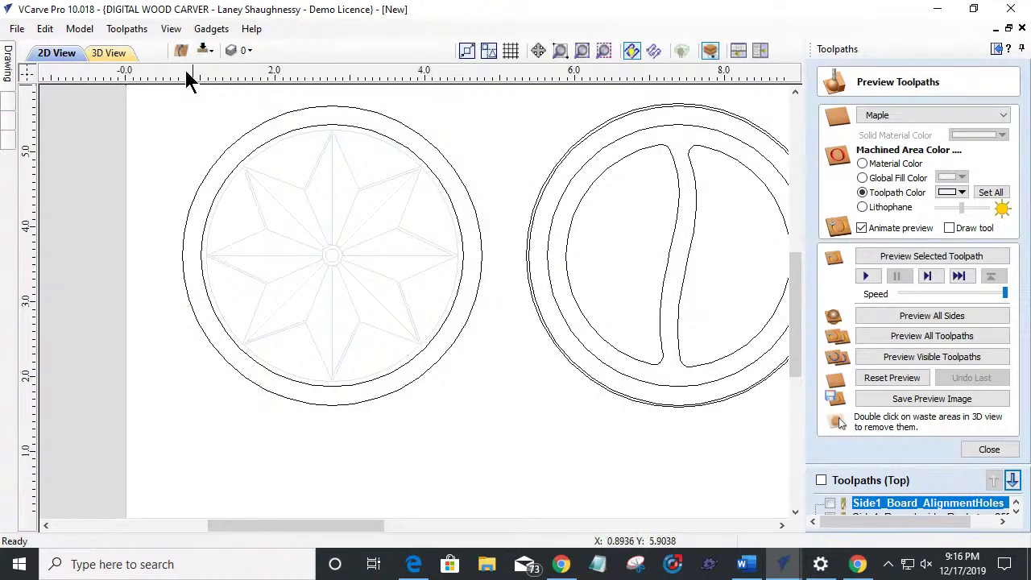
pyautogui.click(206, 53)
pyautogui.click(117, 52)
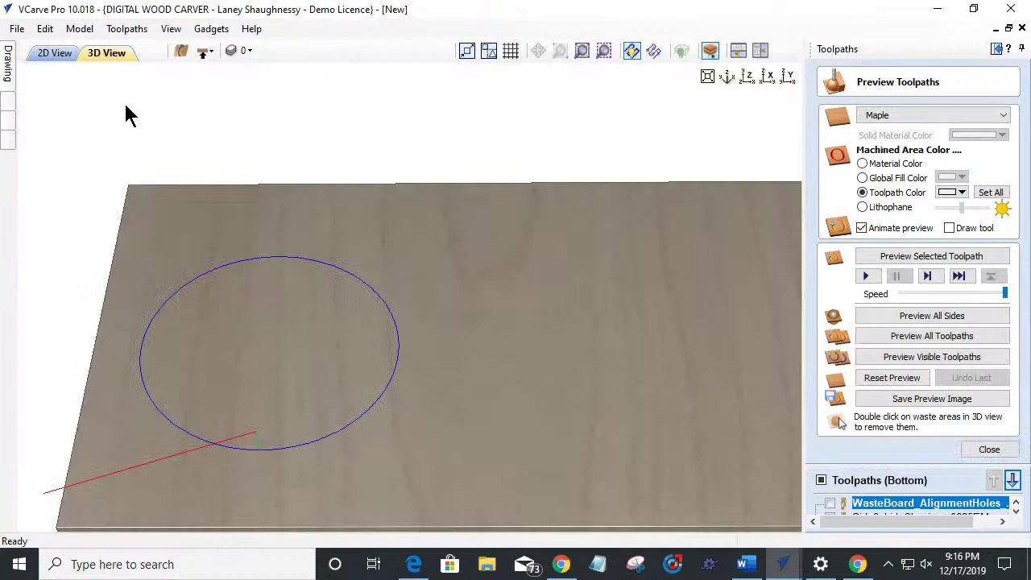
pyautogui.click(989, 451)
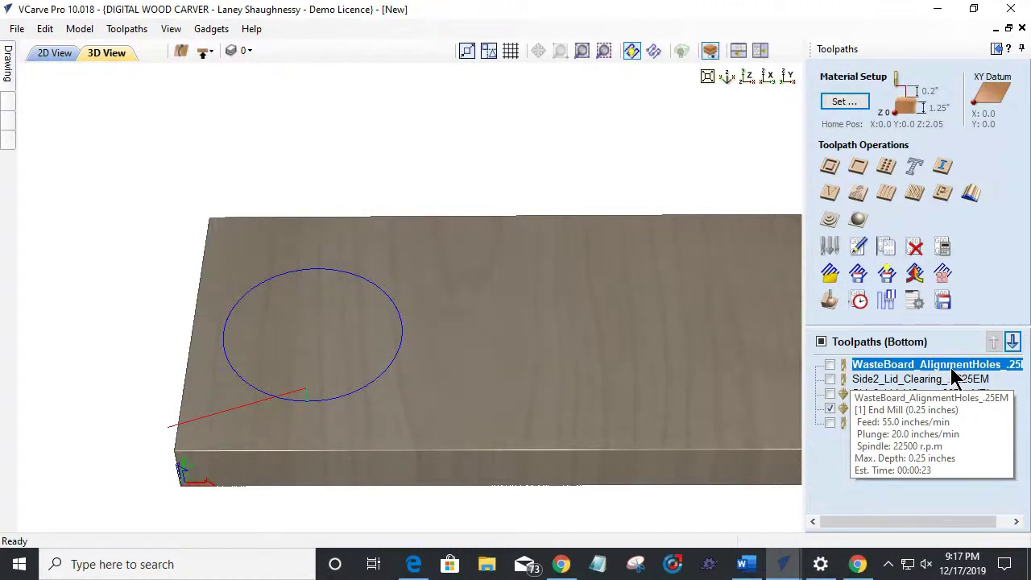
# Step: Make the four Side2 toolpaths visible and simulate all bottom-side toolpaths on the material
pyautogui.click(830, 380)
pyautogui.click(830, 393)
pyautogui.click(830, 407)
pyautogui.click(830, 422)
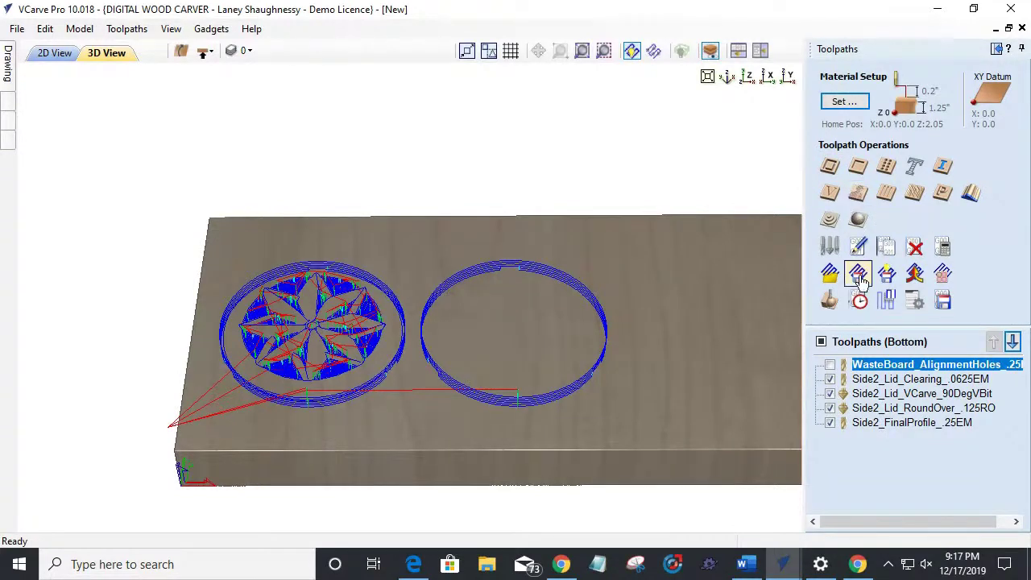
pyautogui.click(830, 300)
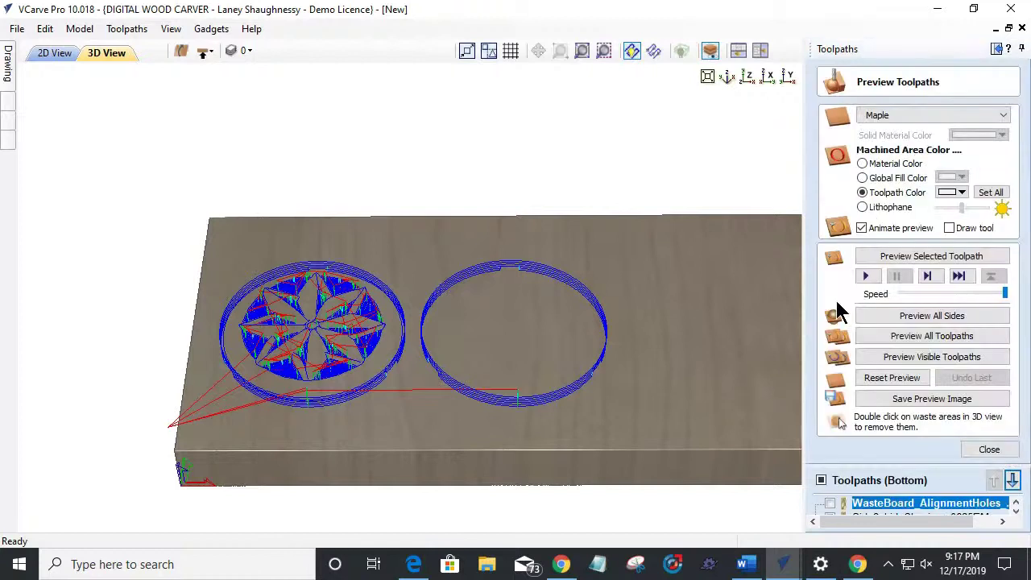
pyautogui.click(898, 338)
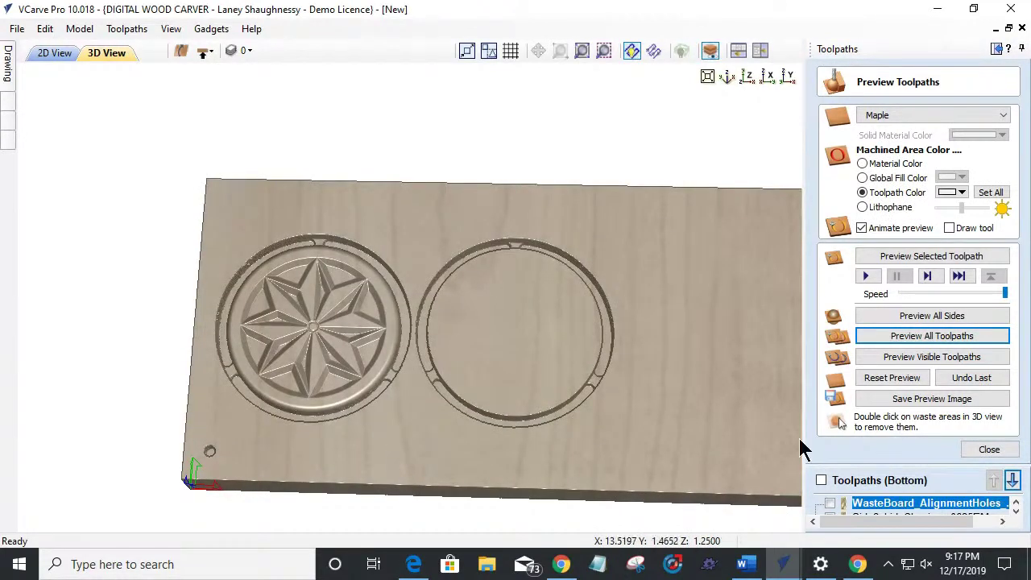
# Step: Open the Side2_FinalProfile_.25EM toolpath, examine its depth and tab settings in the 2D view, and deselect its vectors
pyautogui.scroll(-3, 874, 497)
pyautogui.doubleClick(864, 504)
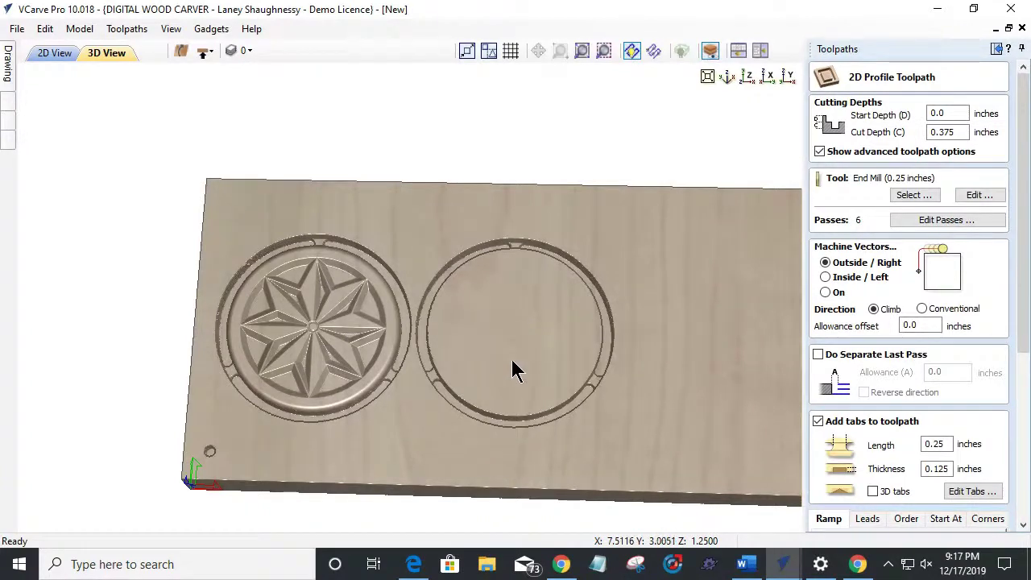
pyautogui.click(58, 53)
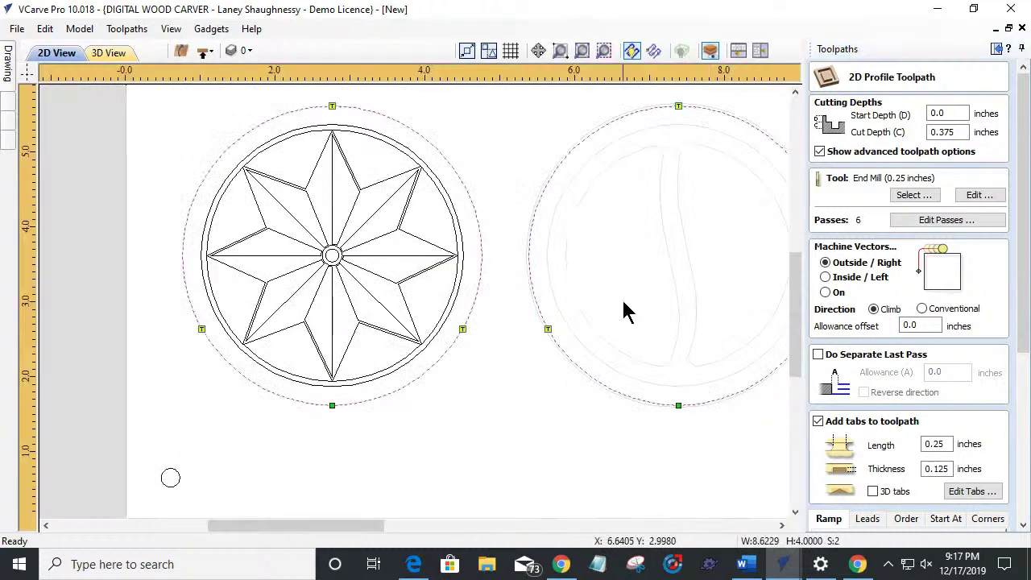
pyautogui.click(680, 304)
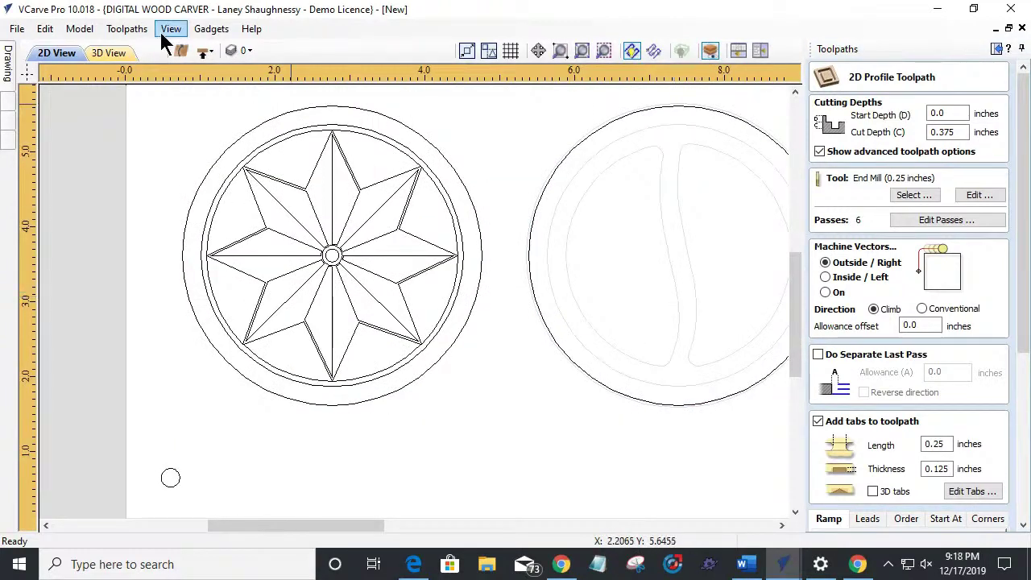
# Step: Switch to the job's top side and close the final profile toolpath settings without recalculating
pyautogui.click(206, 50)
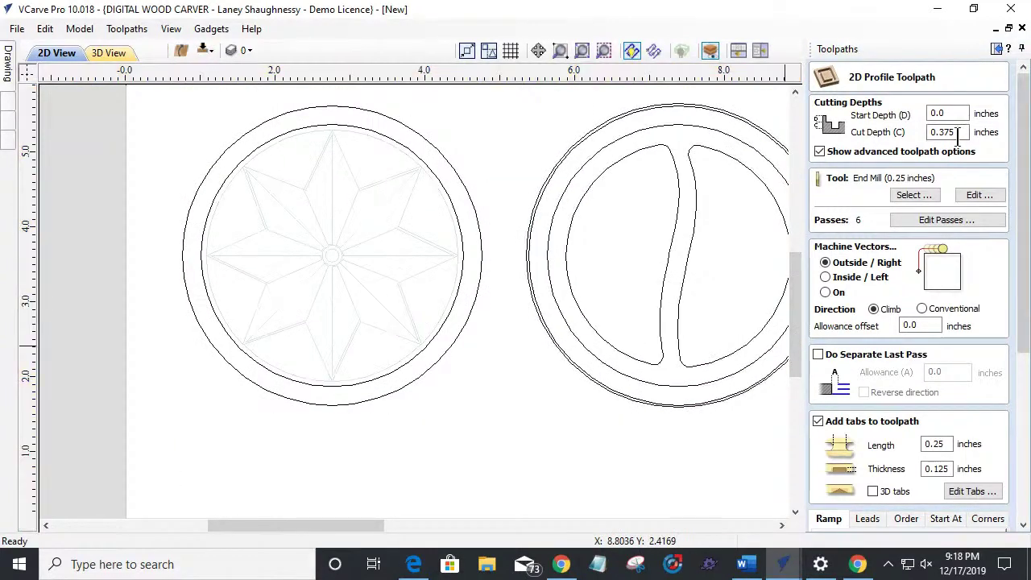
pyautogui.scroll(-1, 782, 494)
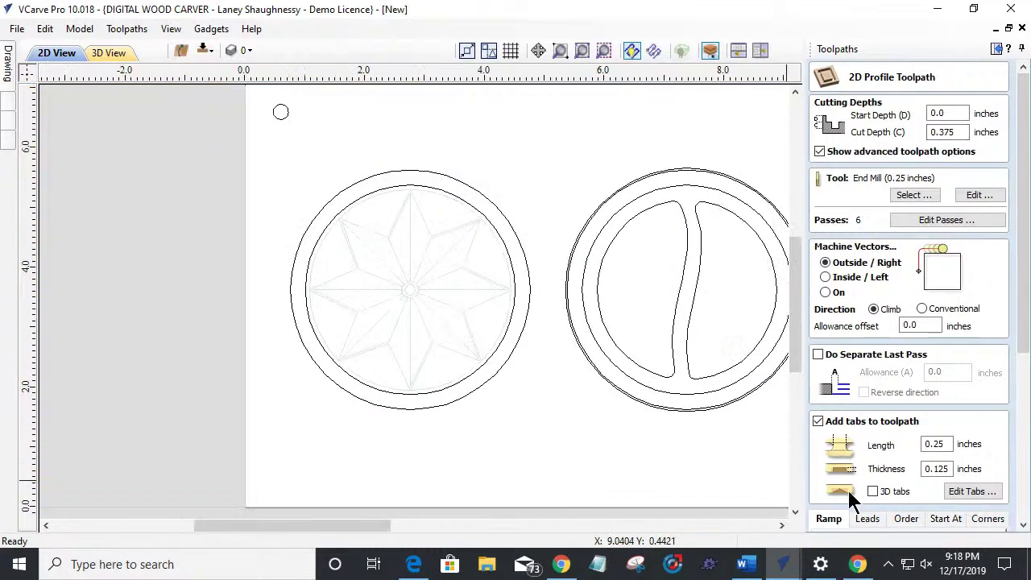
pyautogui.click(1023, 358)
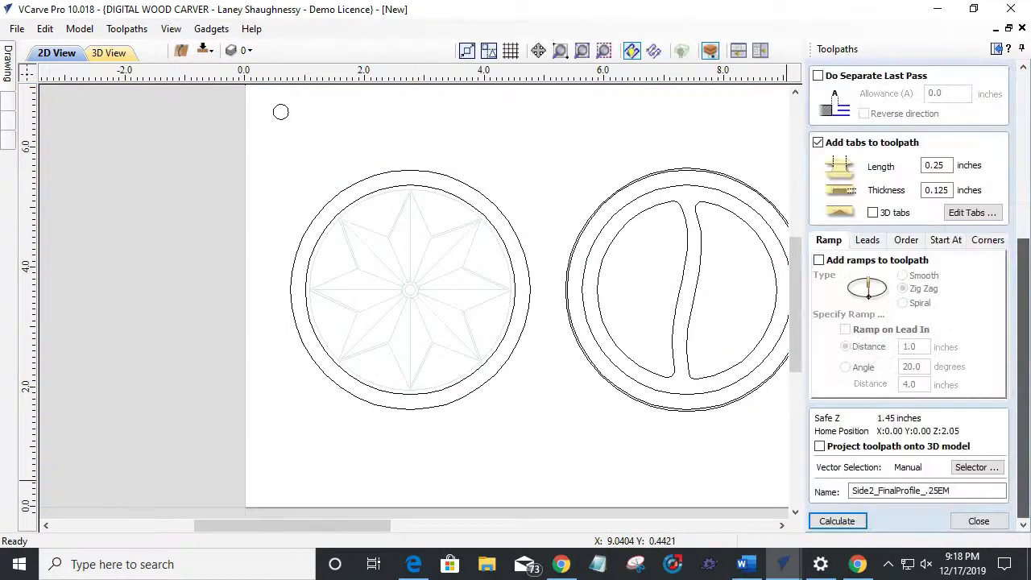
pyautogui.click(975, 523)
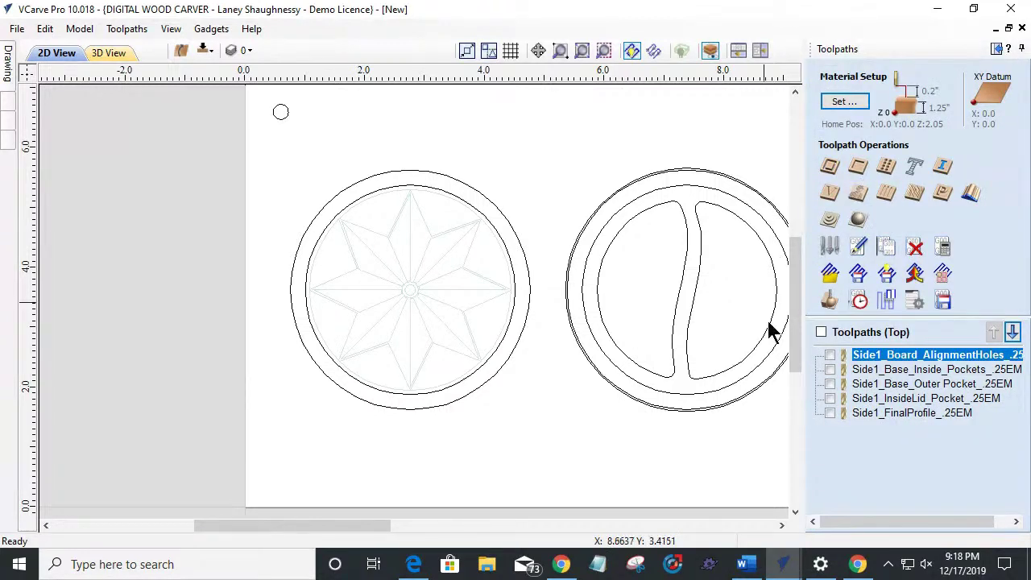
# Step: Set the cut depth of the Side1_Base_Inside_Pockets_.25EM toolpath to 0.1 inches and recalculate it
pyautogui.moveTo(868, 371)
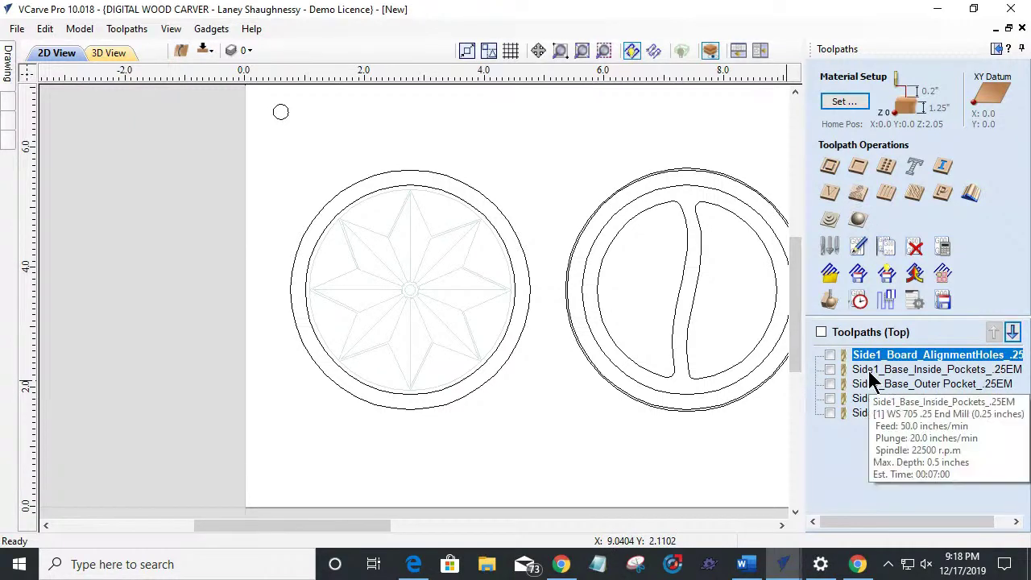
pyautogui.click(868, 371)
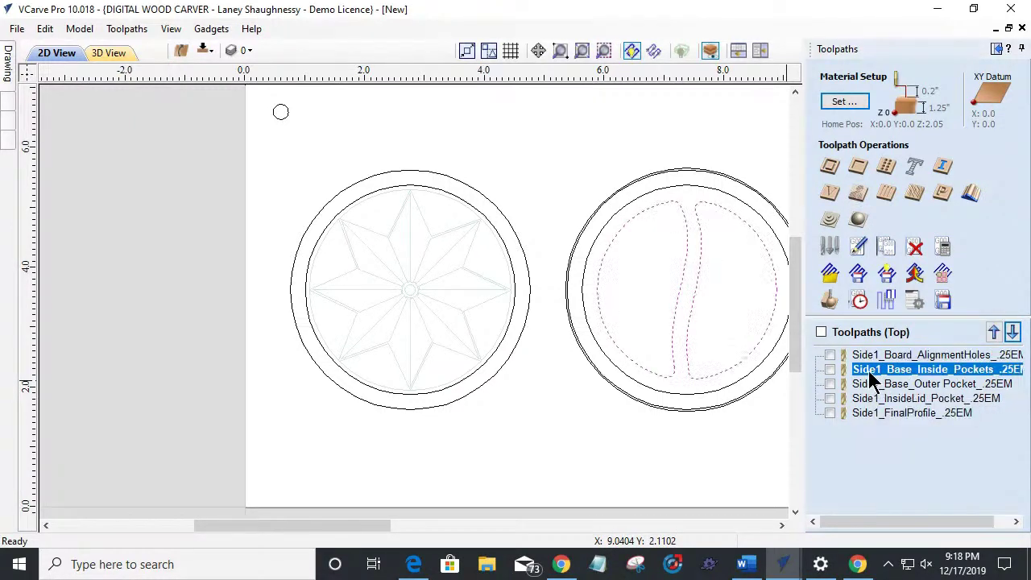
pyautogui.doubleClick(870, 373)
pyautogui.doubleClick(940, 134)
pyautogui.write('0.5')
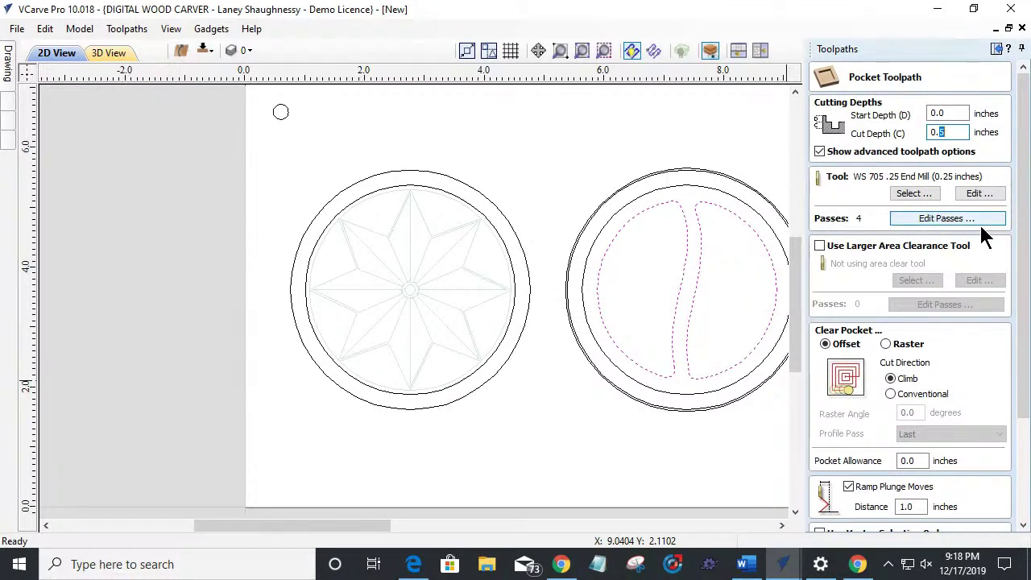
pyautogui.write('1')
pyautogui.moveTo(1021, 322); pyautogui.dragTo(1023, 428)
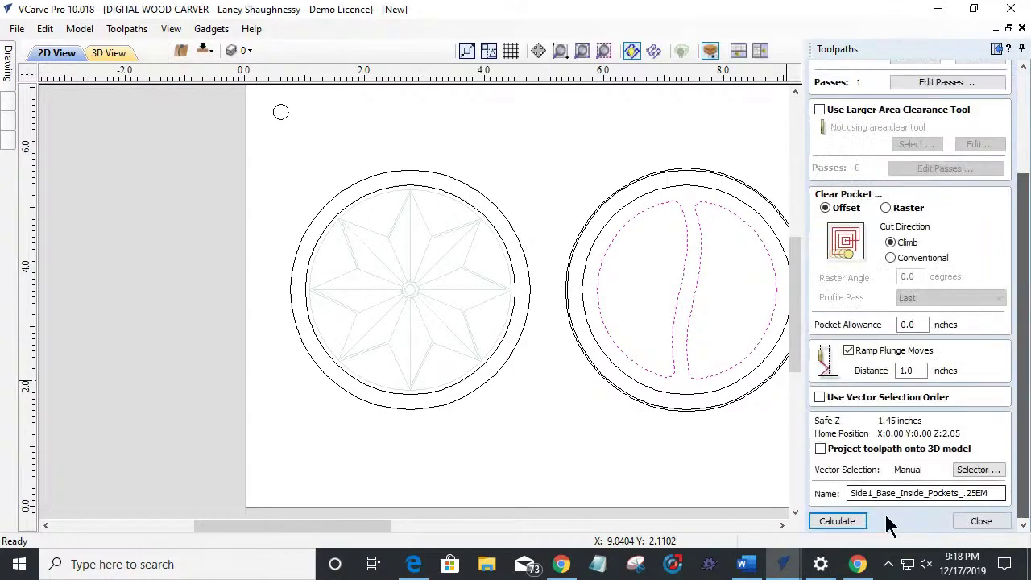
pyautogui.click(835, 521)
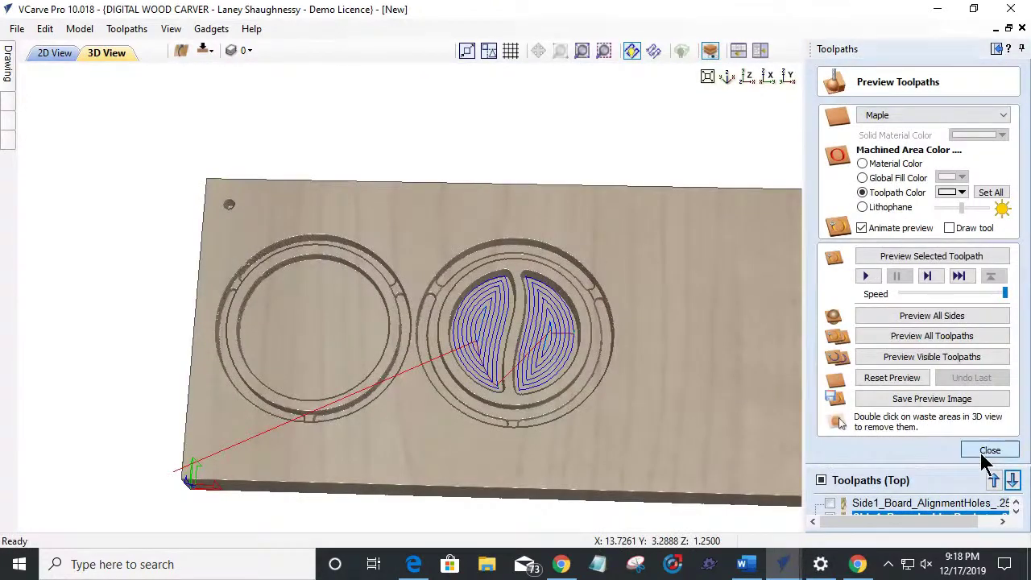
# Step: Set the Side1_FinalProfile_.25EM cut depth to 1.25/2 (0.625 inches) and recalculate the toolpath
pyautogui.click(990, 452)
pyautogui.doubleClick(892, 425)
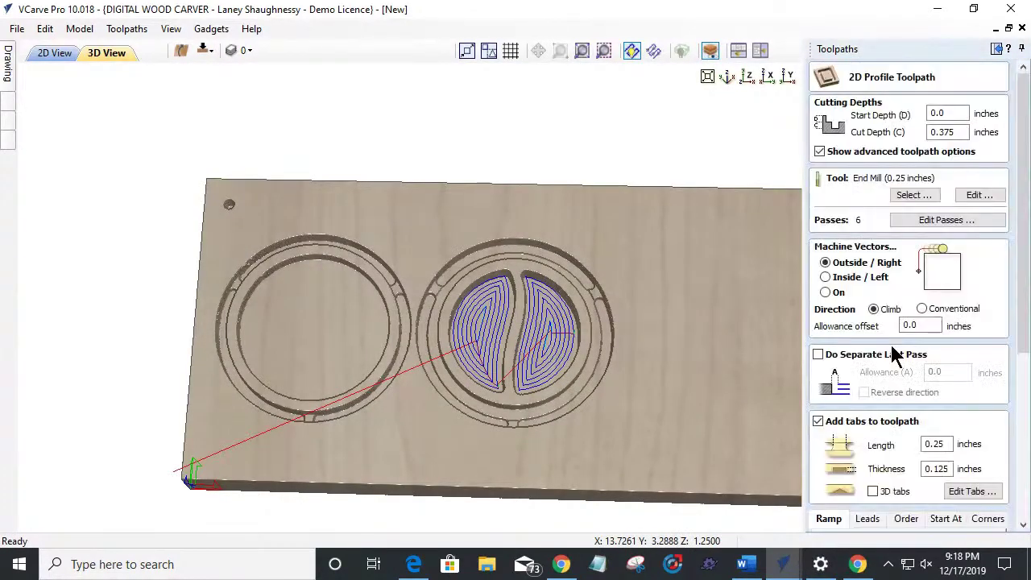
pyautogui.doubleClick(960, 132)
pyautogui.write('1.25/')
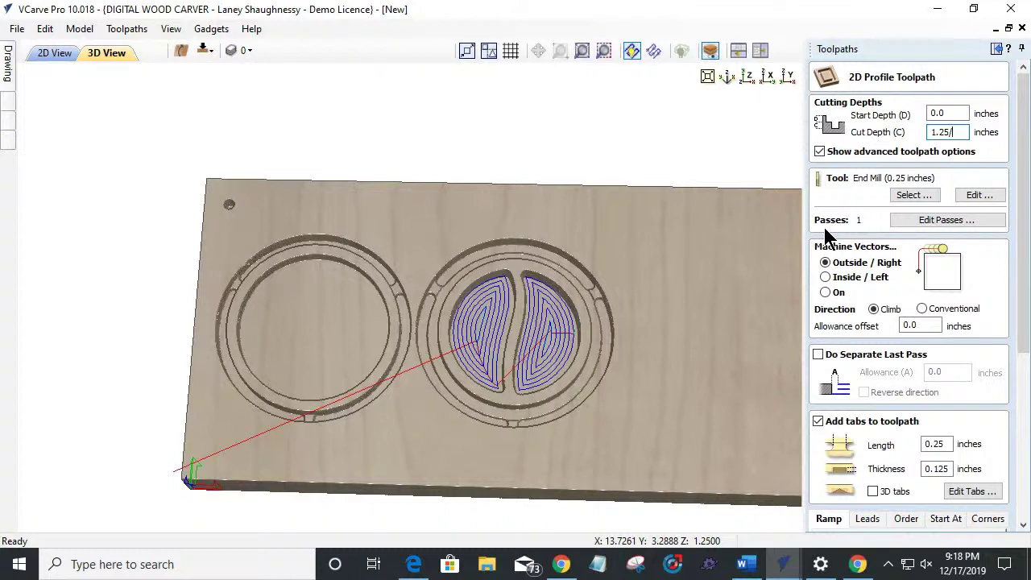
pyautogui.write('2')
pyautogui.press('Return')
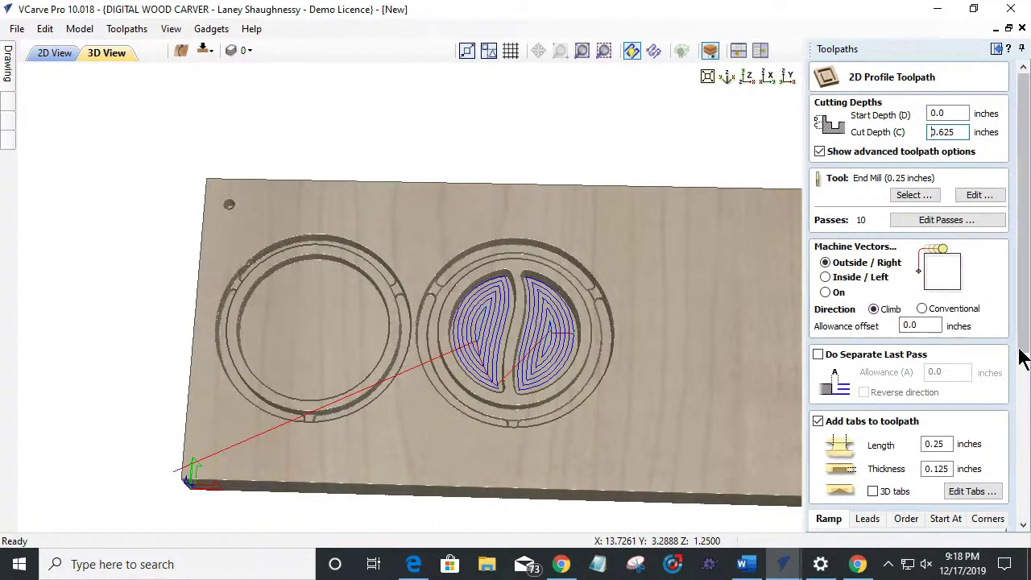
pyautogui.click(1021, 416)
pyautogui.click(842, 525)
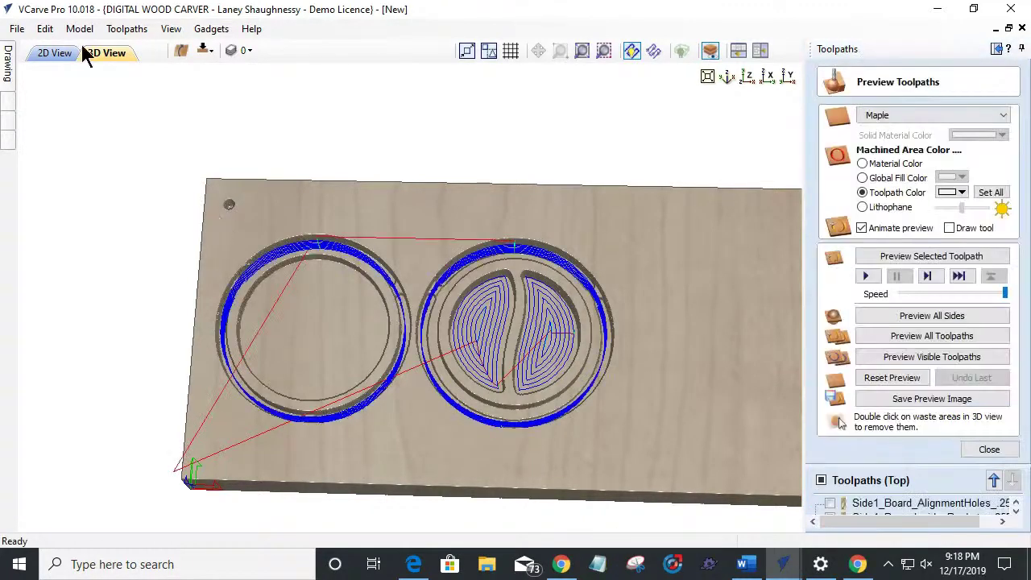
# Step: View the bottom side of the previewed board in 3D and return to the top side
pyautogui.click(204, 51)
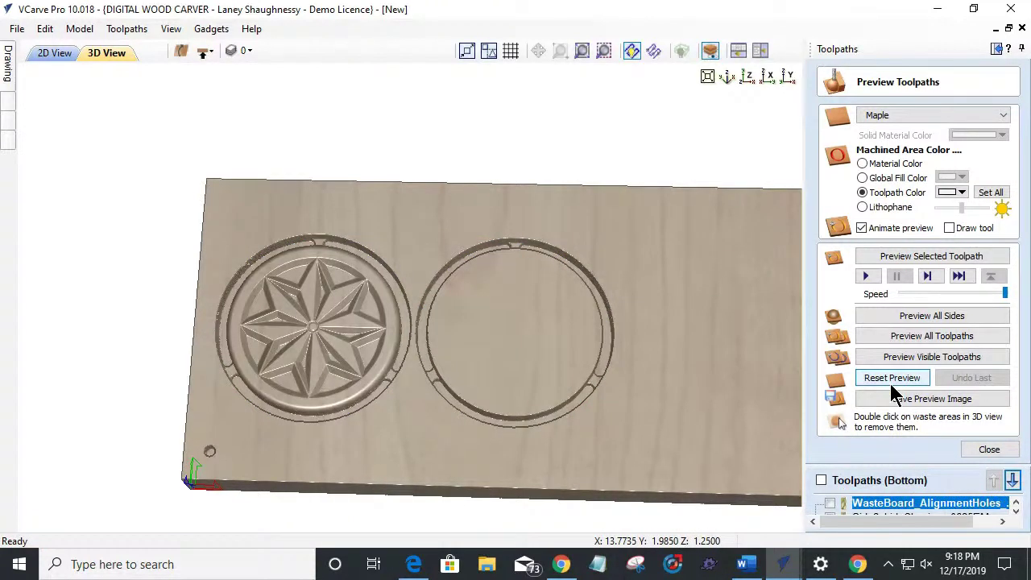
pyautogui.click(52, 55)
pyautogui.click(95, 55)
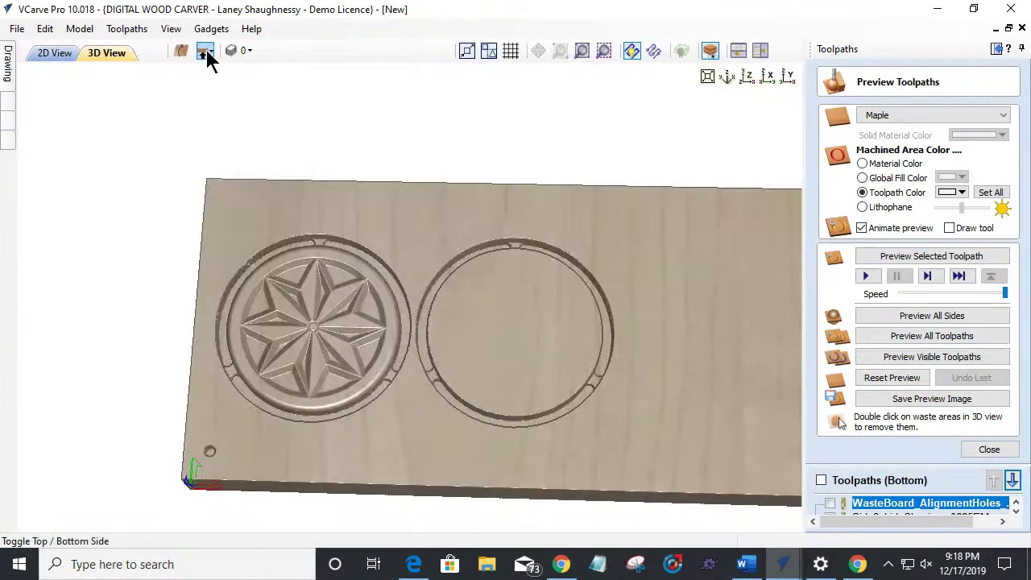
pyautogui.click(207, 54)
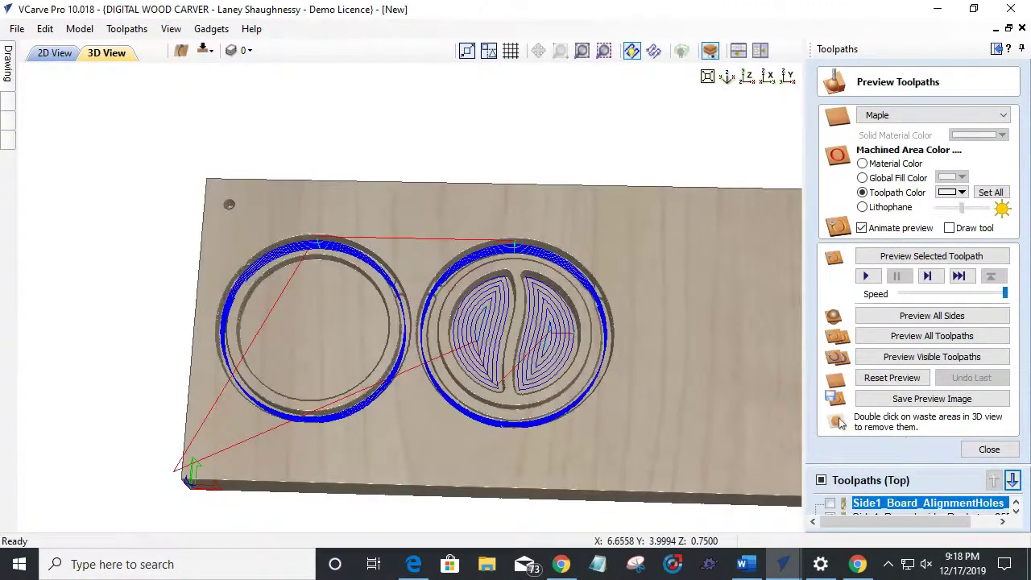
# Step: Set the cut depth of the Side1_Base_Outer Pocket_.25EM toolpath to 0.375 inches and recalculate it
pyautogui.click(1001, 451)
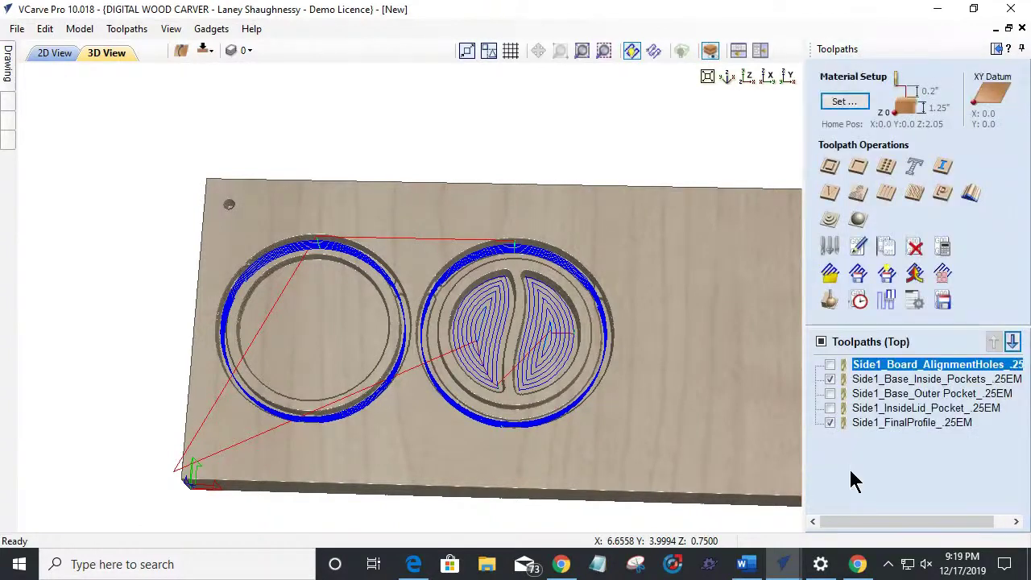
pyautogui.click(880, 392)
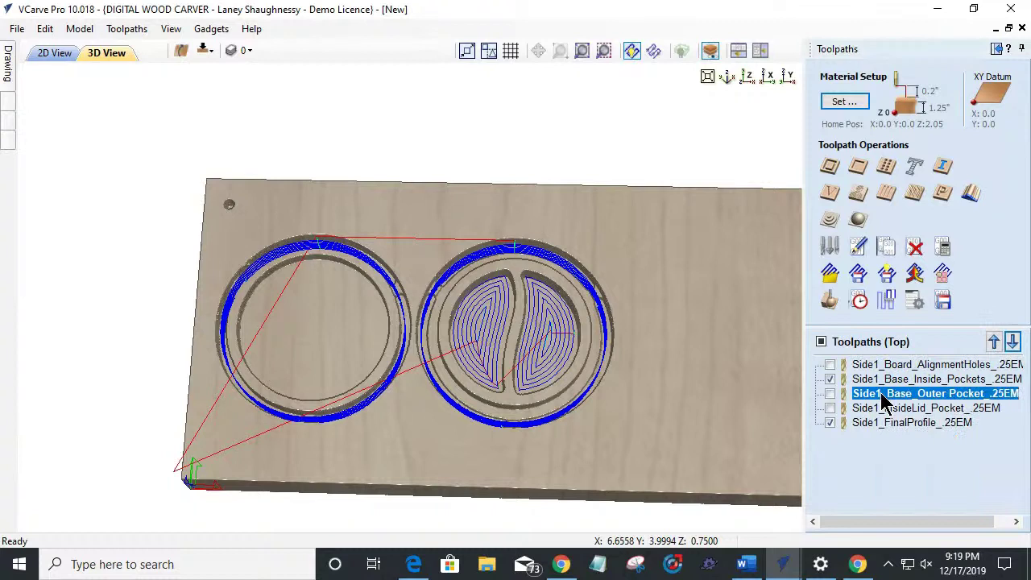
pyautogui.doubleClick(881, 393)
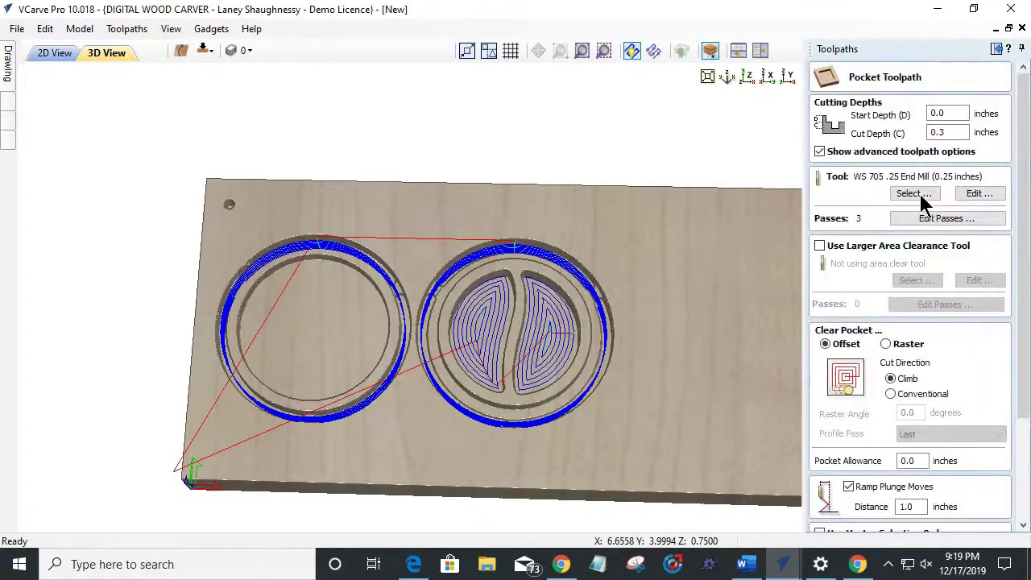
pyautogui.write('75')
pyautogui.moveTo(1022, 350); pyautogui.dragTo(1022, 478)
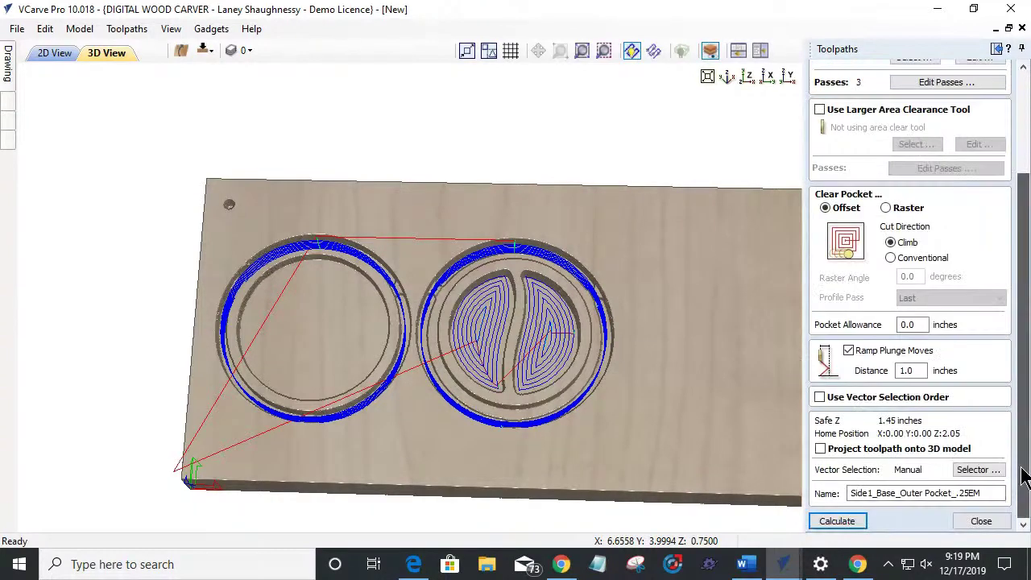
pyautogui.click(840, 522)
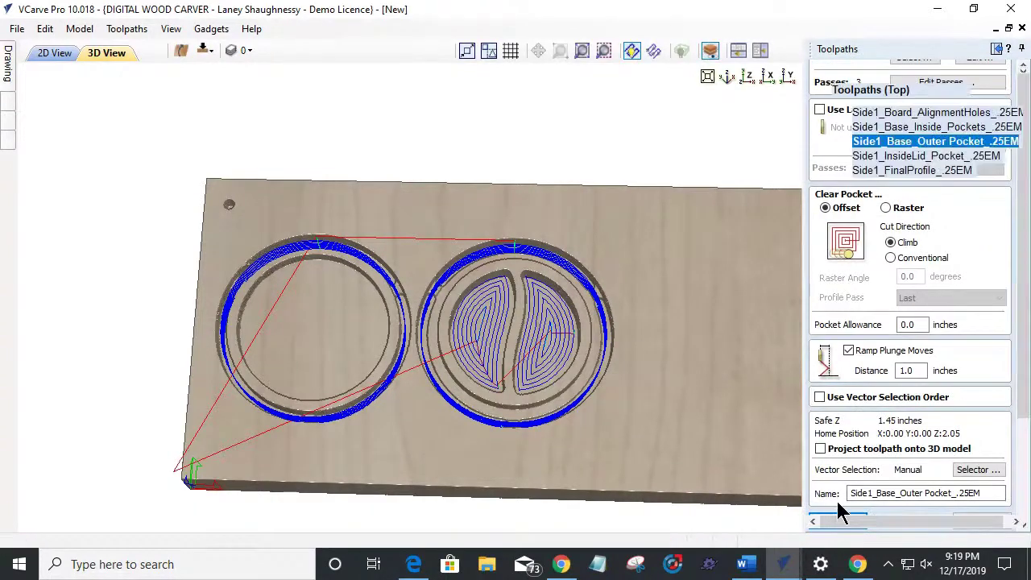
pyautogui.click(991, 448)
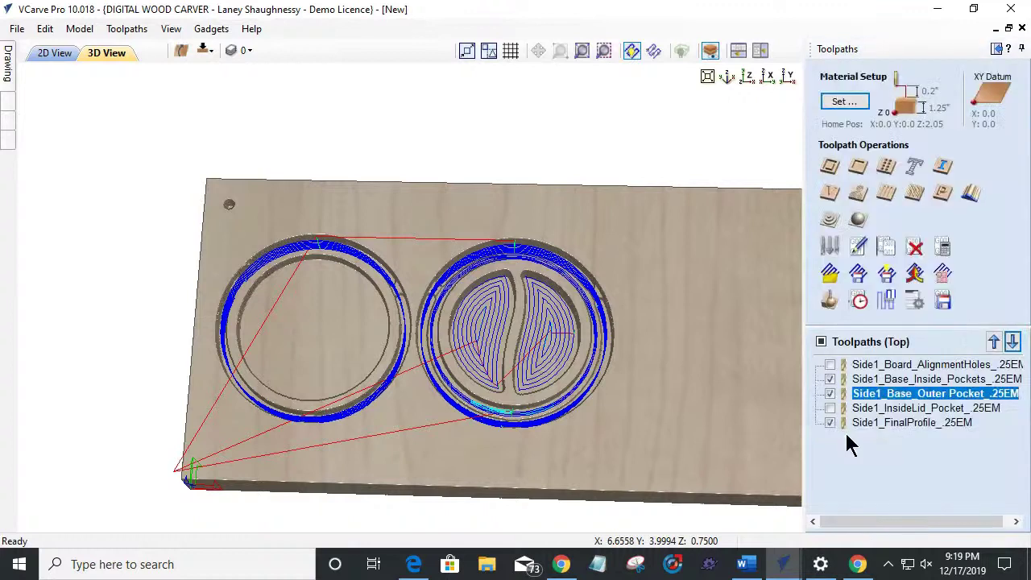
# Step: Set the cut depth of the Side1_InsideLid_Pocket_.25EM toolpath to 0.378 inches and recalculate it
pyautogui.click(883, 408)
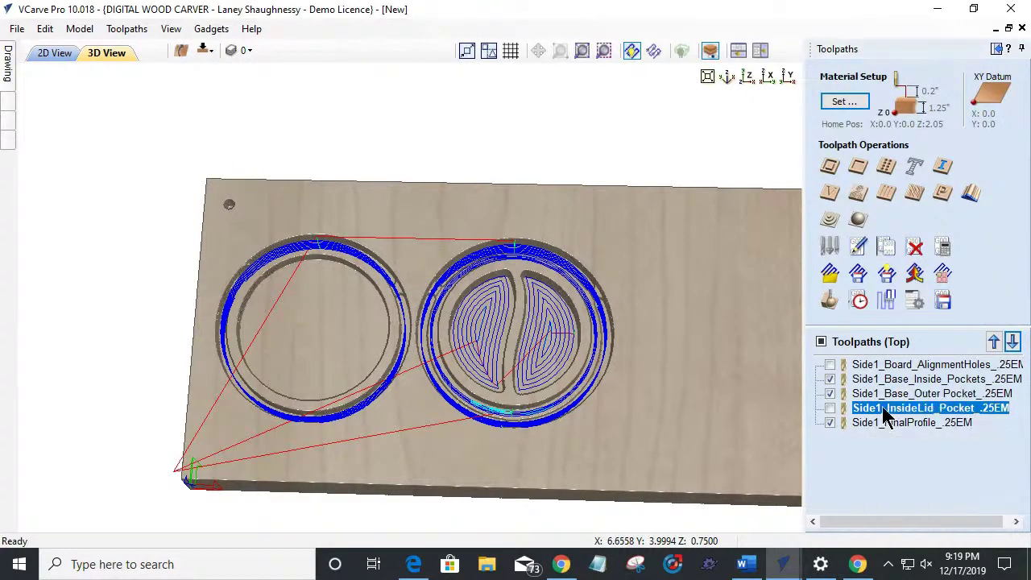
pyautogui.doubleClick(882, 408)
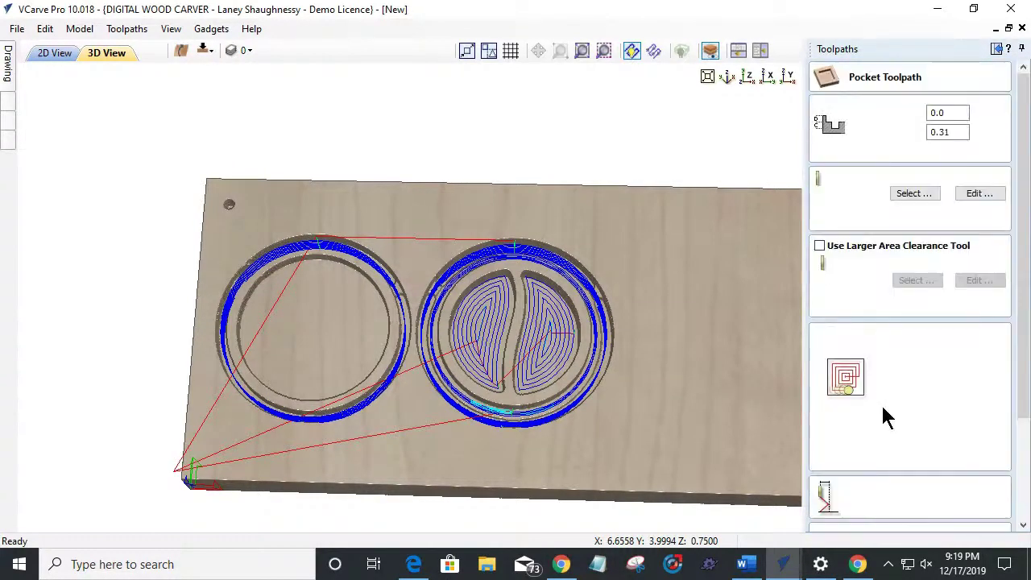
pyautogui.moveTo(945, 133); pyautogui.dragTo(992, 160)
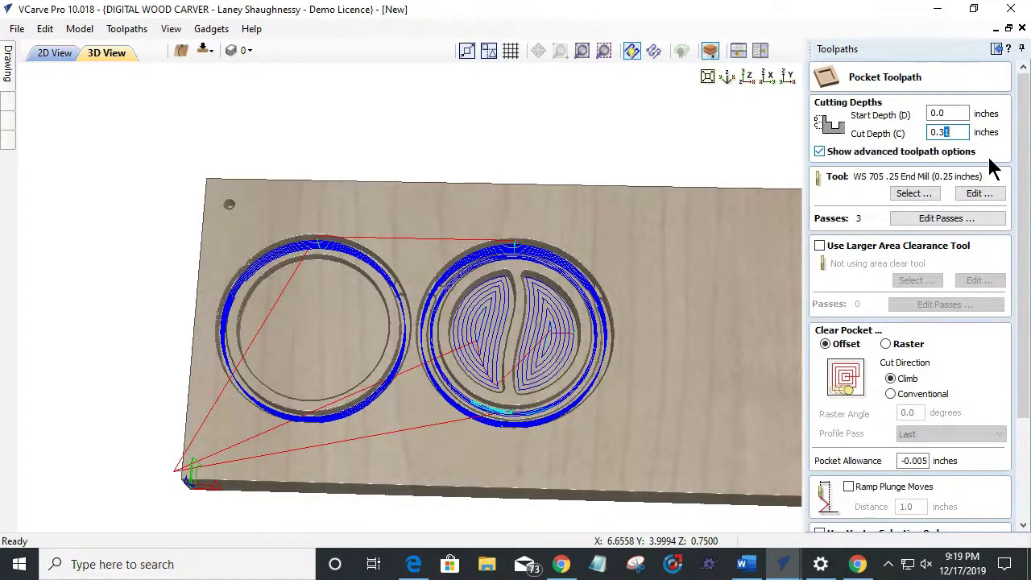
pyautogui.write('78')
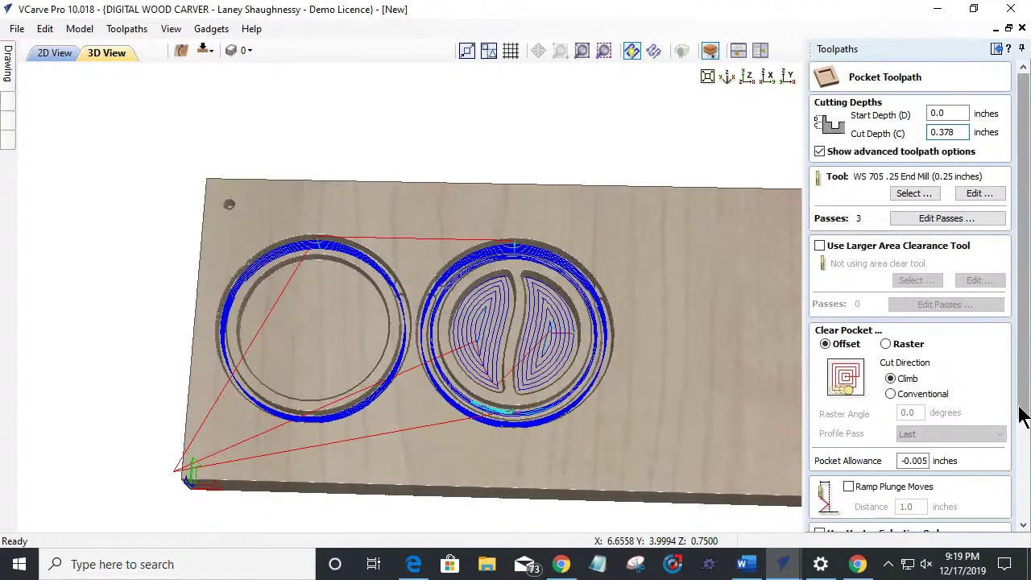
pyautogui.scroll(-5, 1022, 416)
pyautogui.click(817, 523)
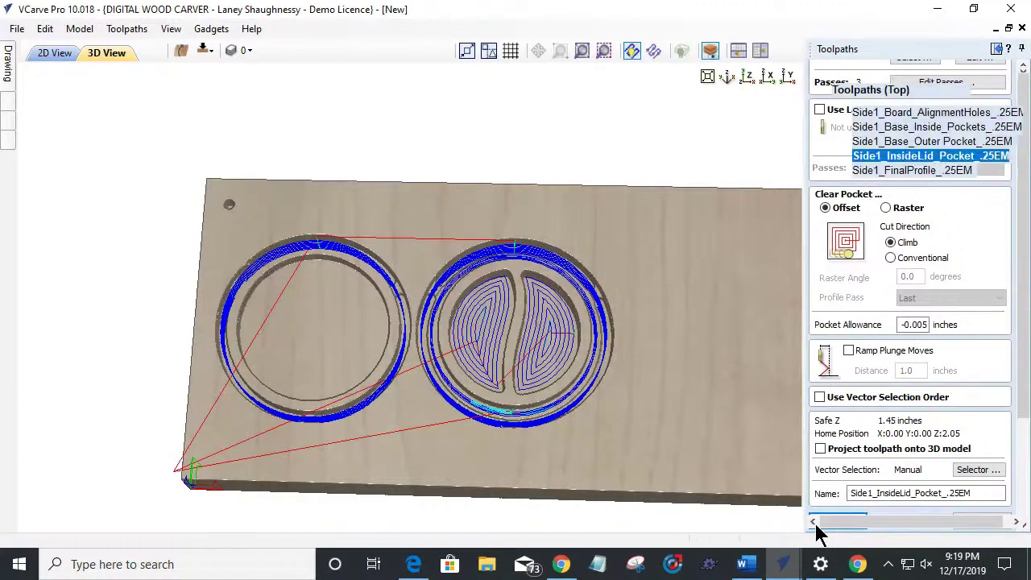